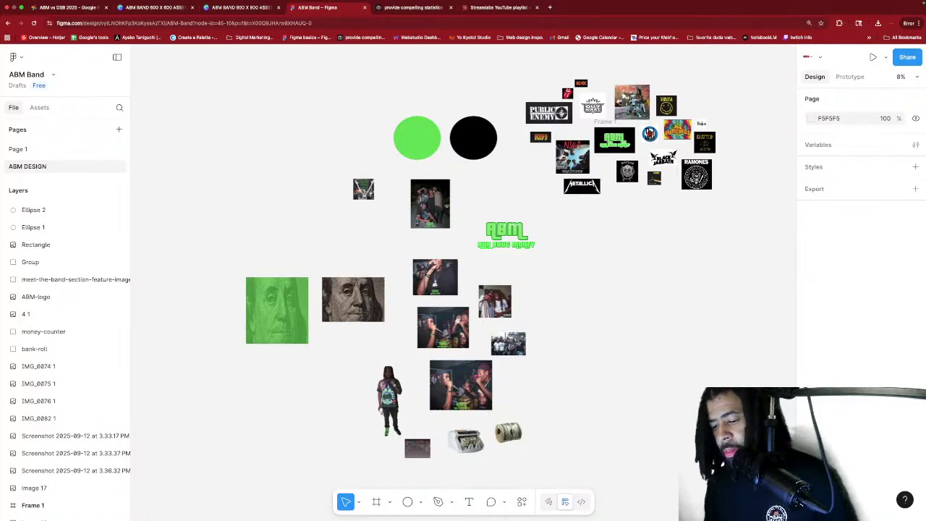
Switch to Streamlabs Desktop, copy the link of the running stream, and return to the Figma file in Chrome.
mouse_move(708, 515)
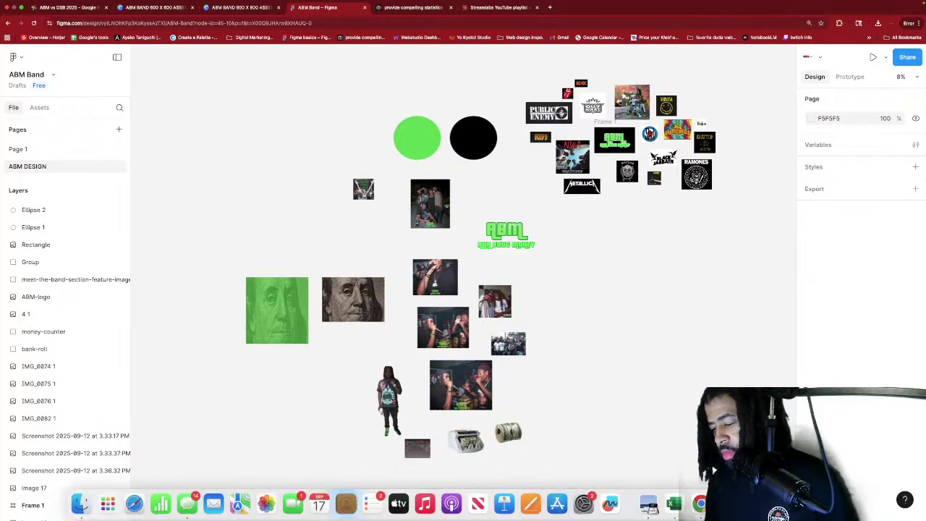
click(727, 503)
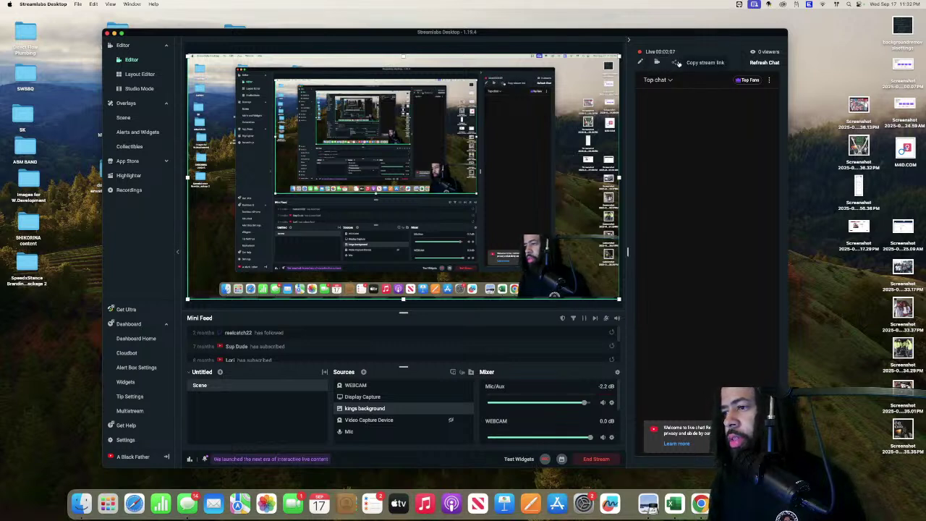
click(674, 64)
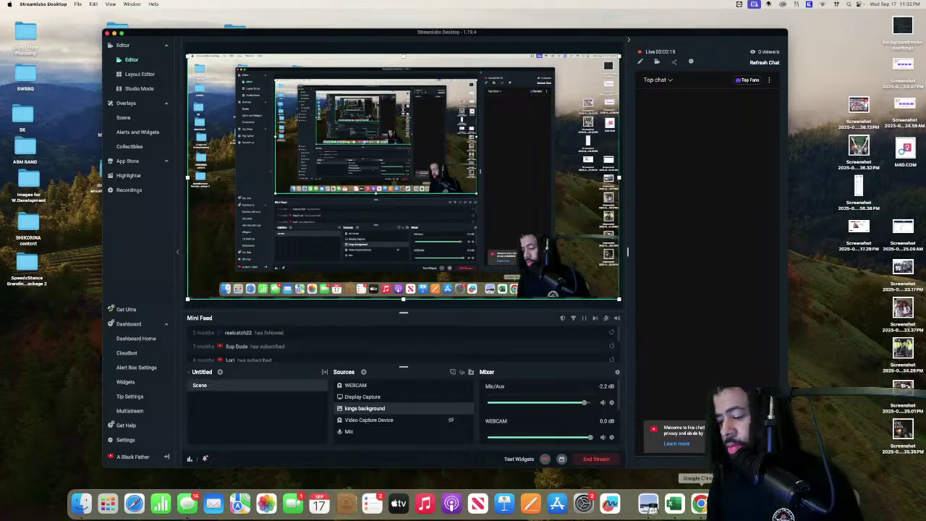
click(700, 503)
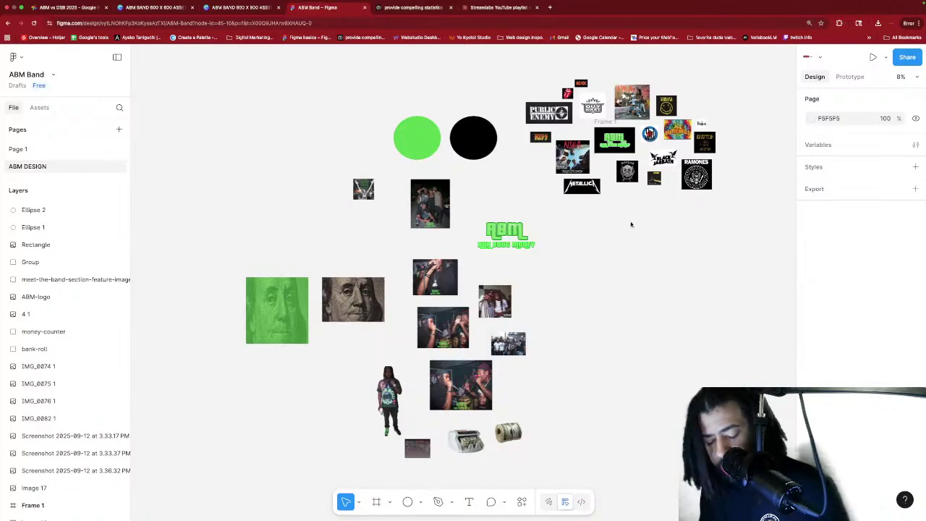
Examine the collage of reference band logos and album covers surrounding Frame 1.
scroll(635, 198, up, 1)
scroll(636, 199, up, 3)
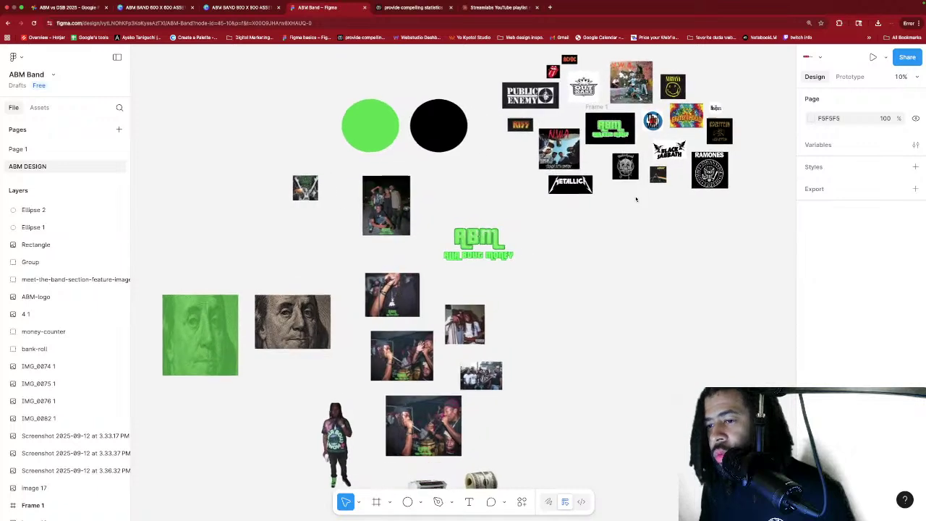
scroll(636, 198, up, 2)
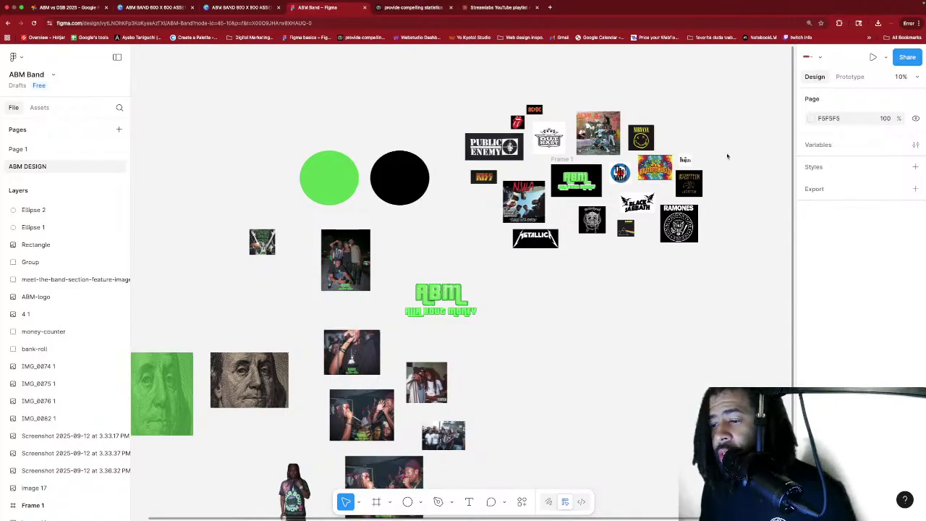
scroll(727, 163, up, 1)
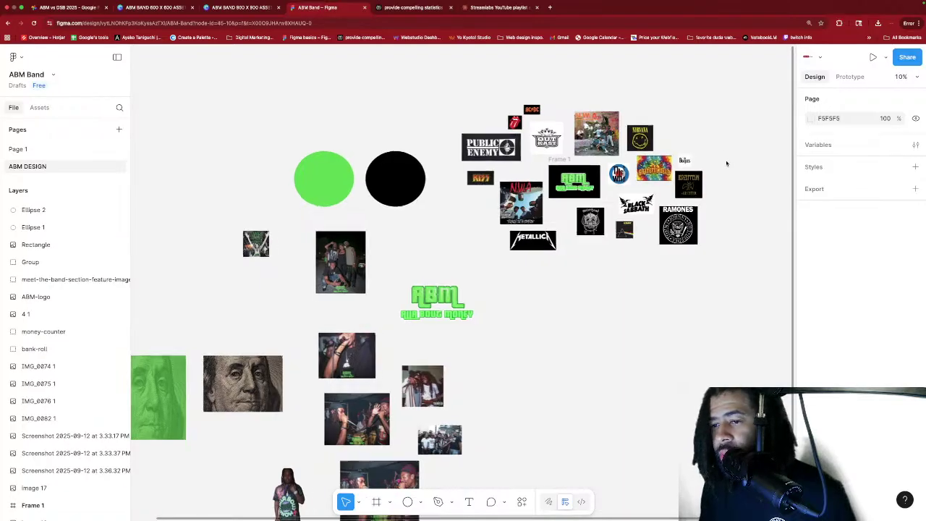
scroll(726, 163, up, 1)
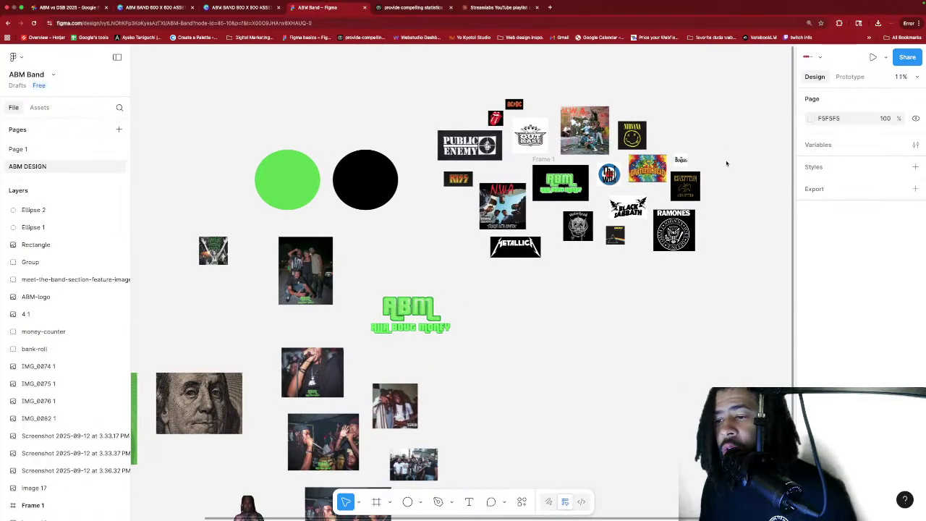
scroll(726, 163, up, 3)
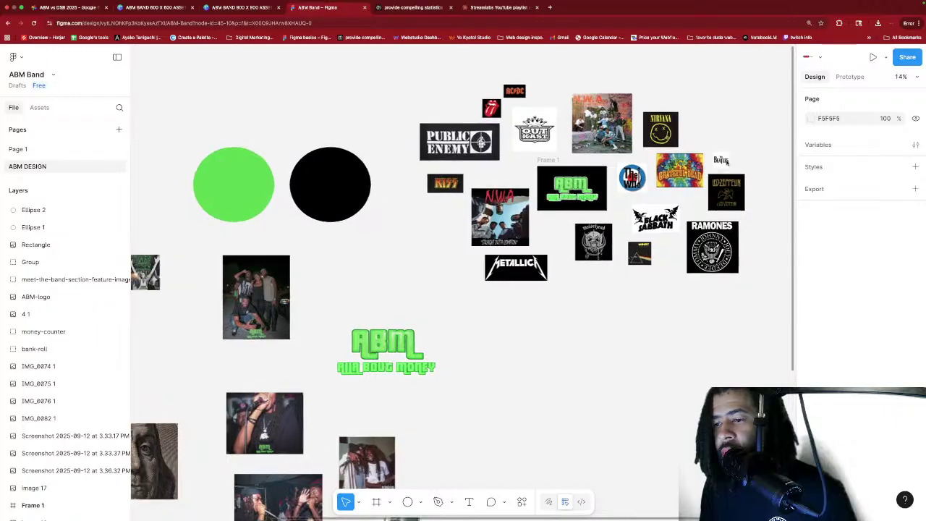
scroll(726, 162, up, 2)
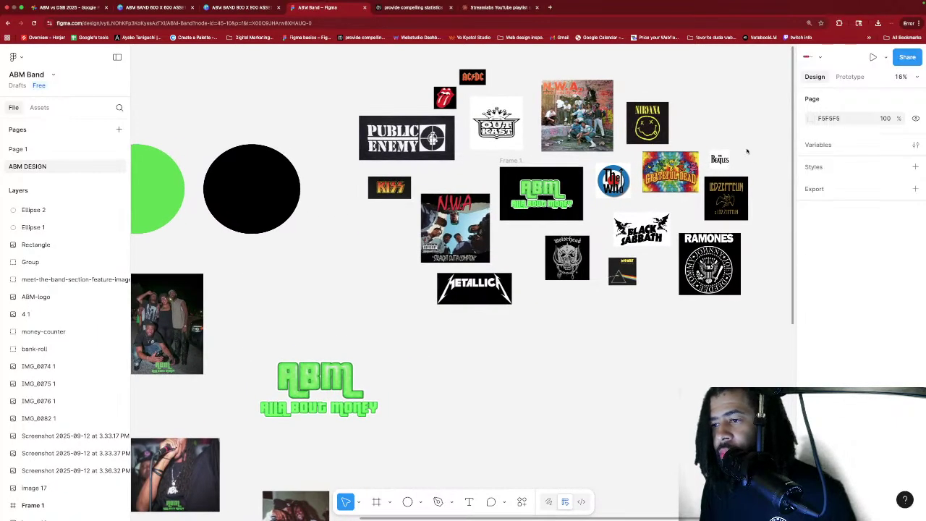
scroll(747, 151, up, 1)
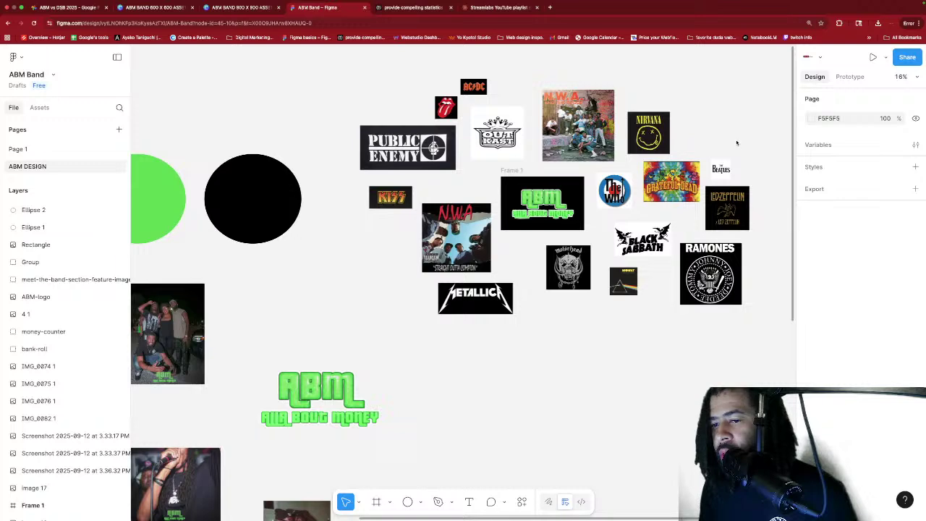
scroll(745, 144, right, 2)
scroll(745, 144, down, 1)
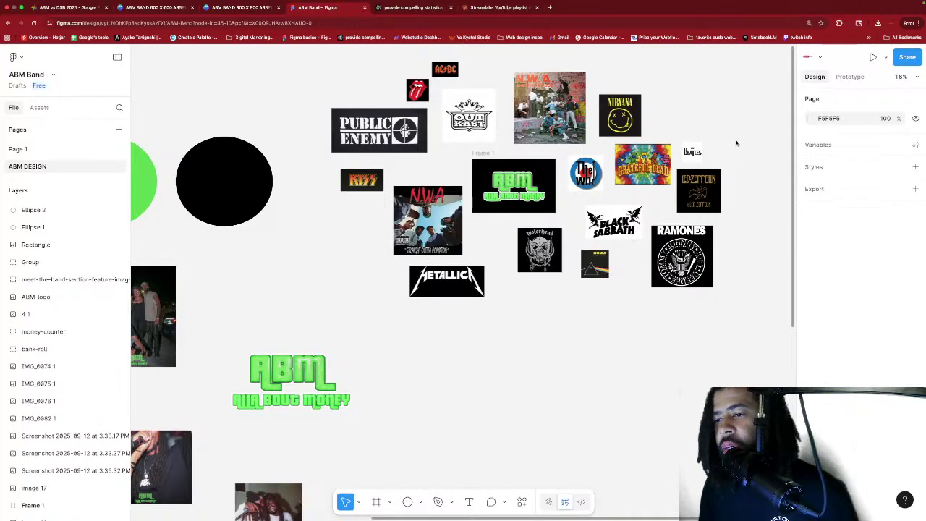
scroll(737, 142, up, 1)
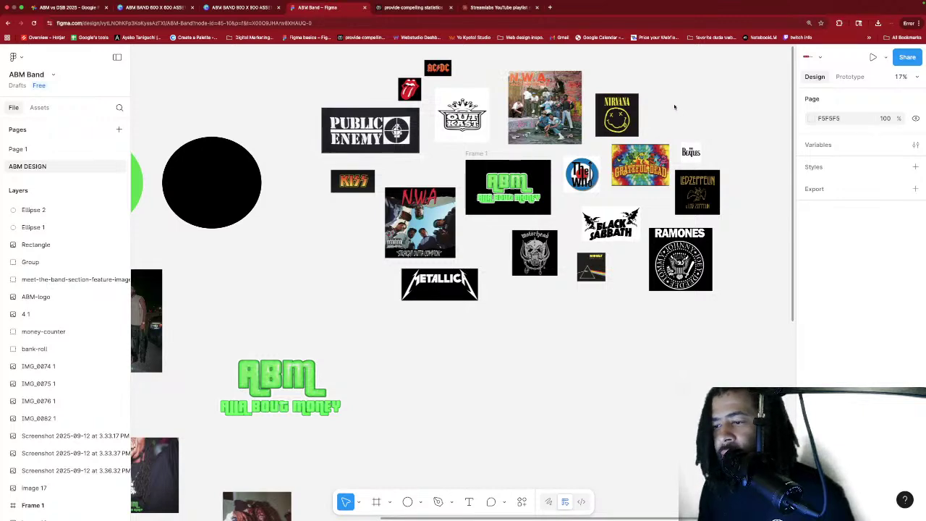
scroll(675, 106, left, 5)
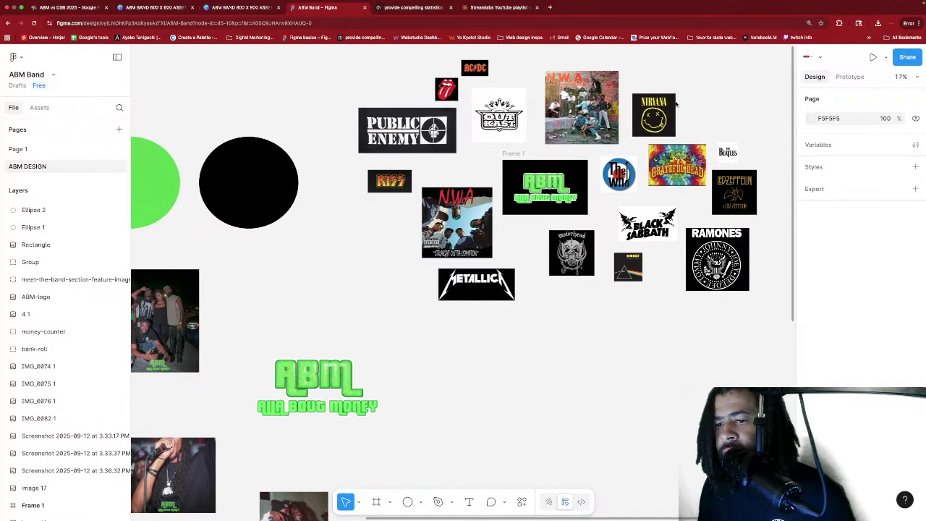
scroll(675, 106, up, 3)
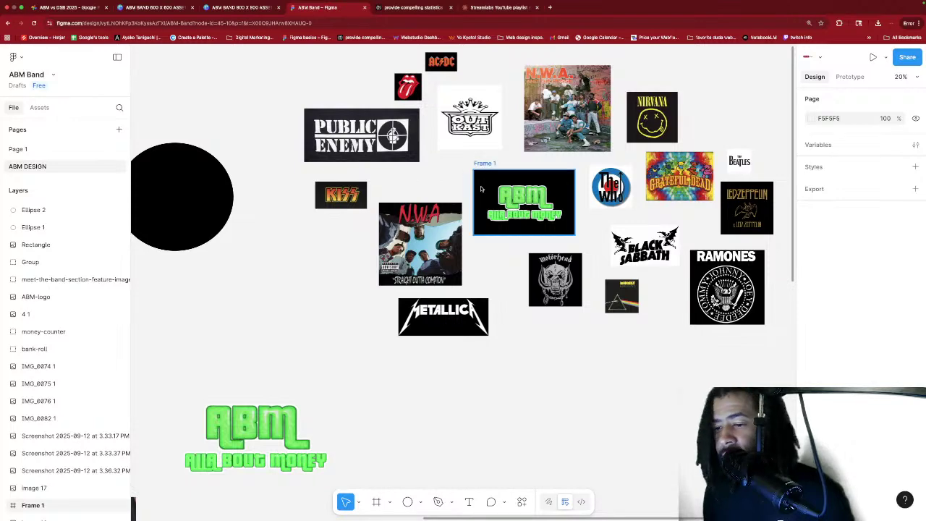
scroll(469, 178, down, 3)
scroll(471, 183, up, 2)
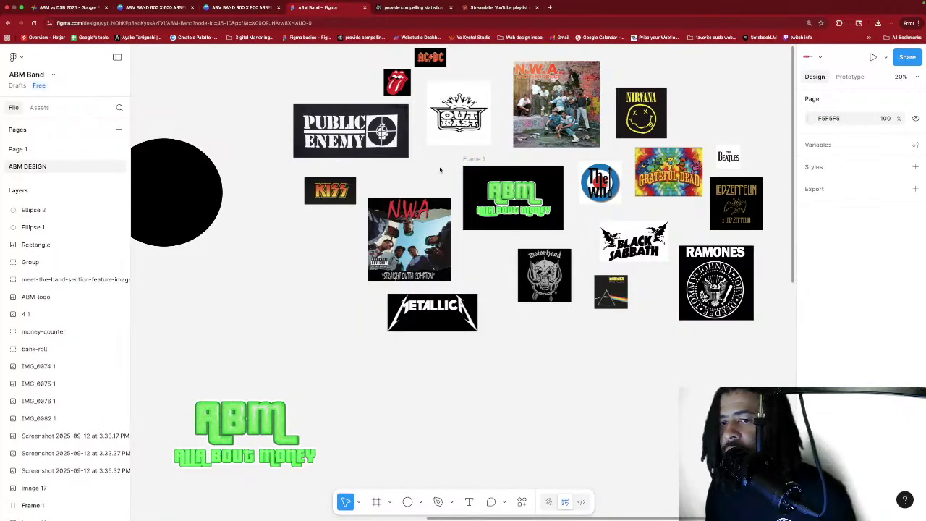
scroll(440, 169, up, 1)
scroll(439, 169, down, 2)
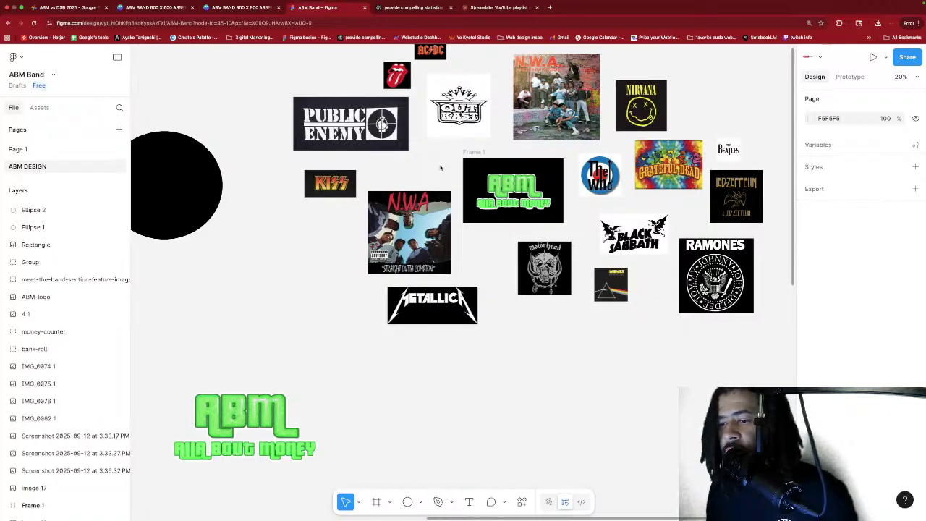
scroll(440, 167, down, 3)
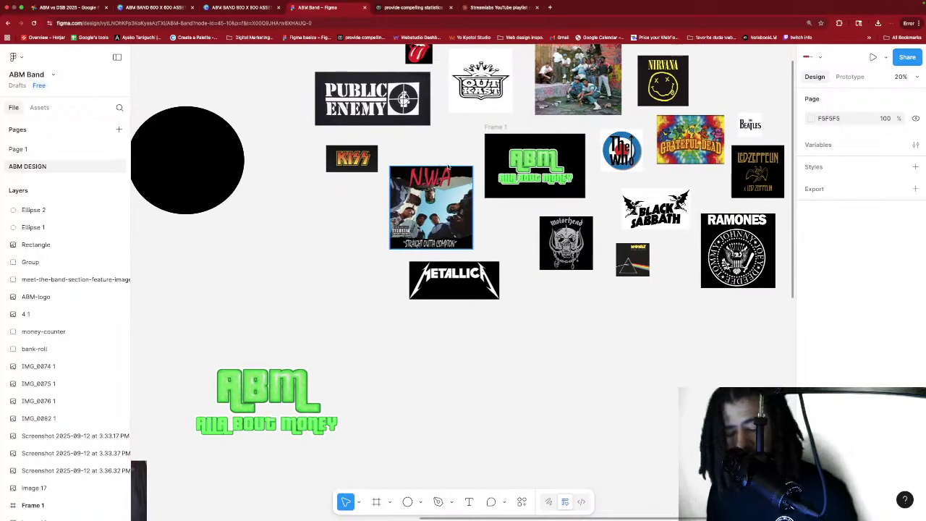
Inspect the ABM logo in Frame 1 up close and compare it with the neighbouring band logos.
scroll(448, 167, up, 6)
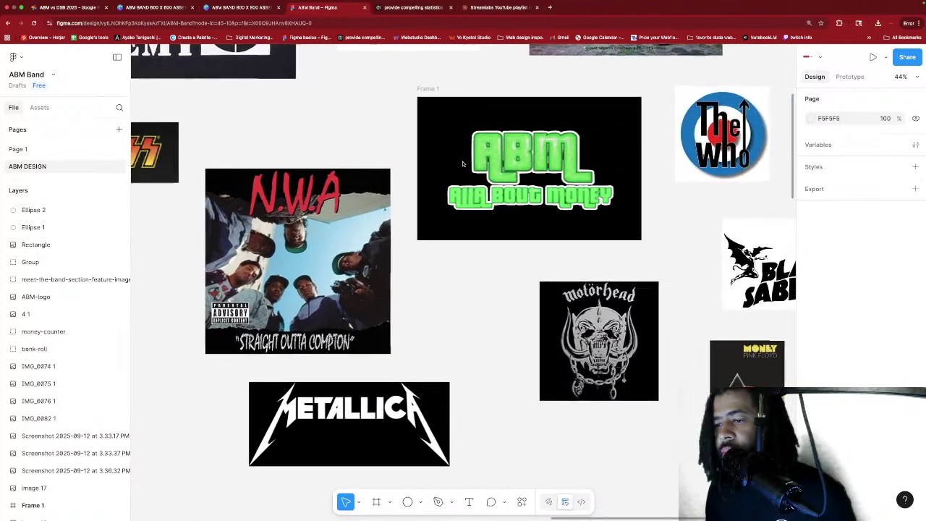
scroll(463, 163, up, 3)
scroll(463, 165, right, 1)
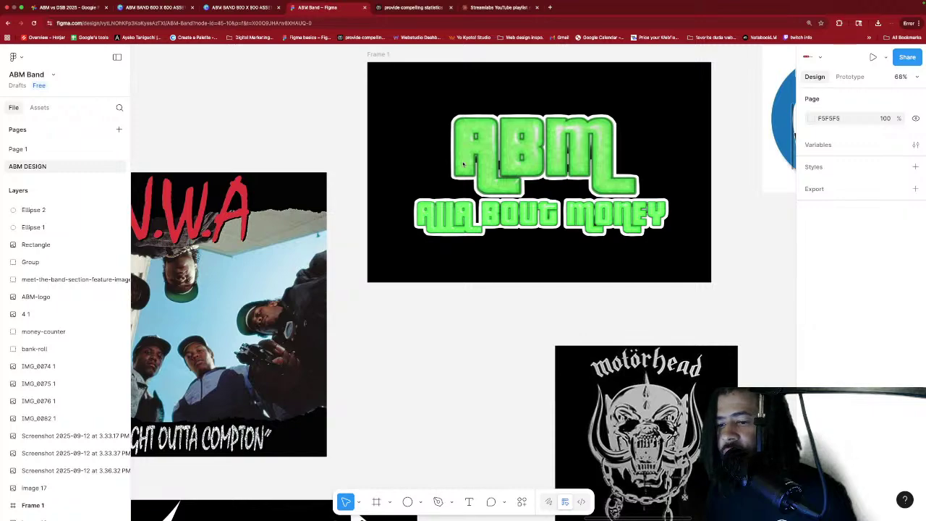
scroll(464, 164, down, 5)
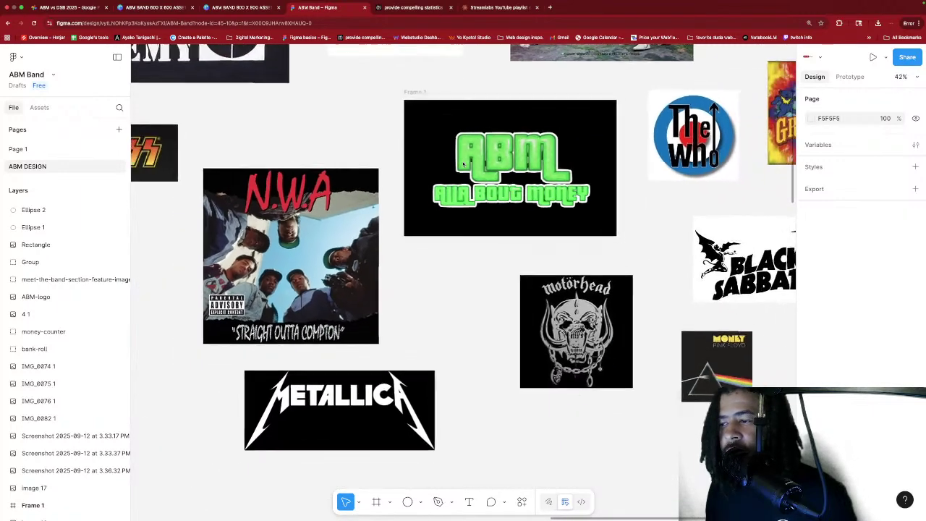
scroll(464, 164, down, 4)
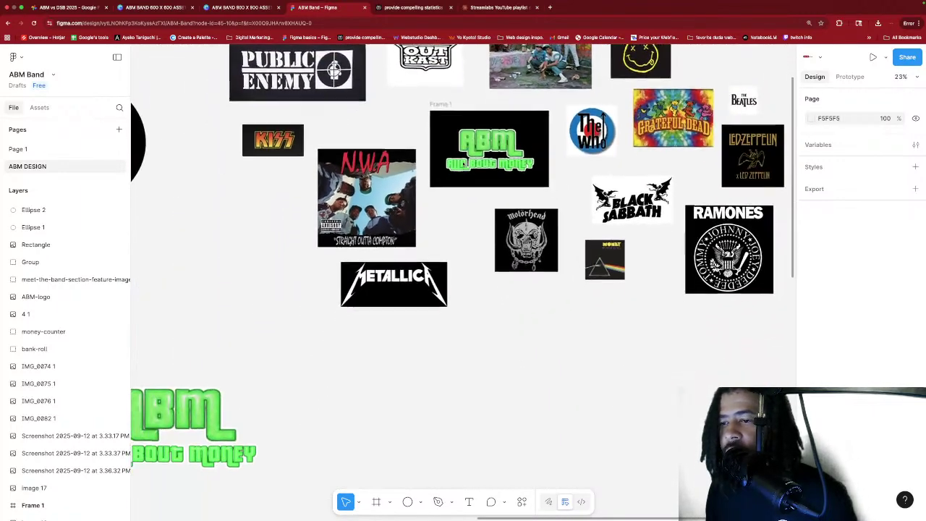
scroll(463, 164, up, 3)
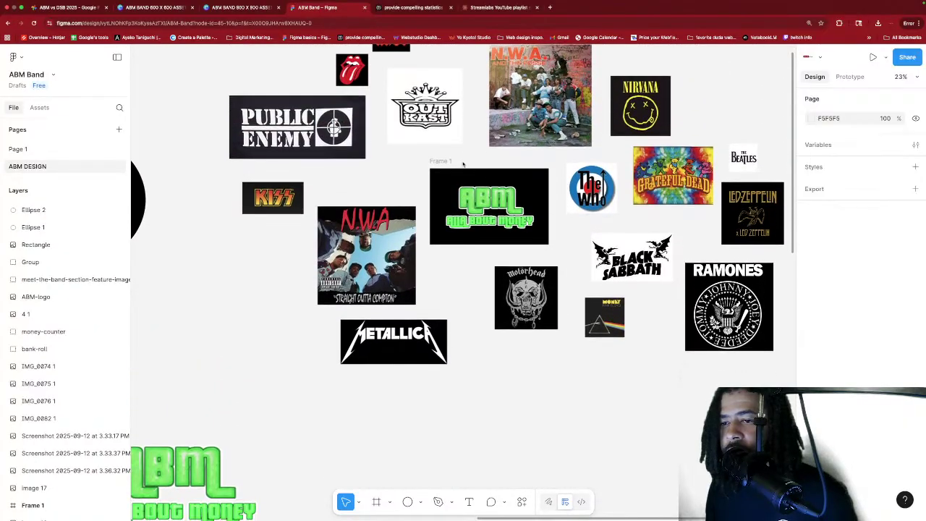
scroll(463, 163, down, 4)
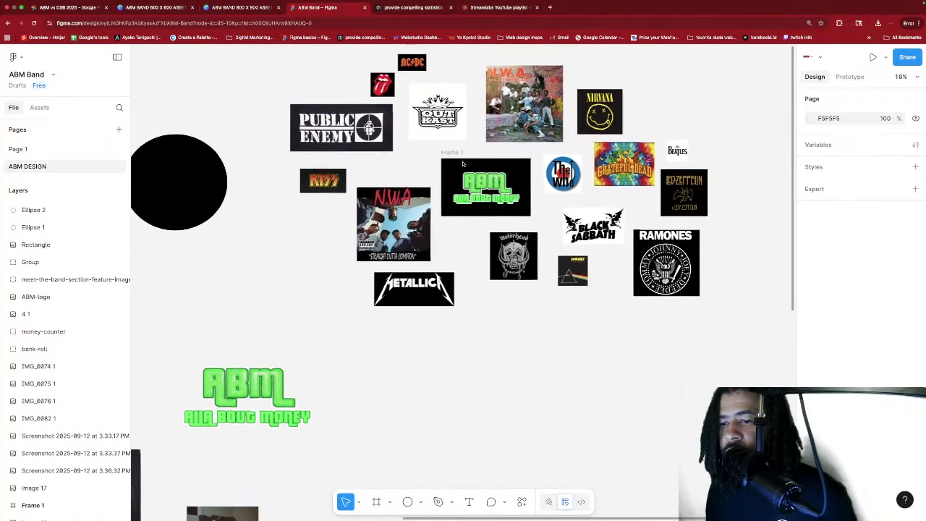
click(463, 163)
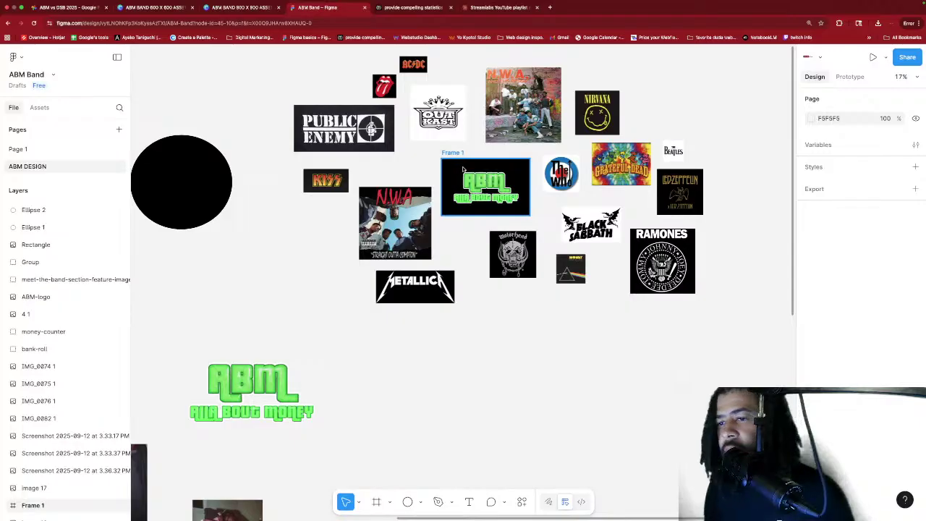
key(Escape)
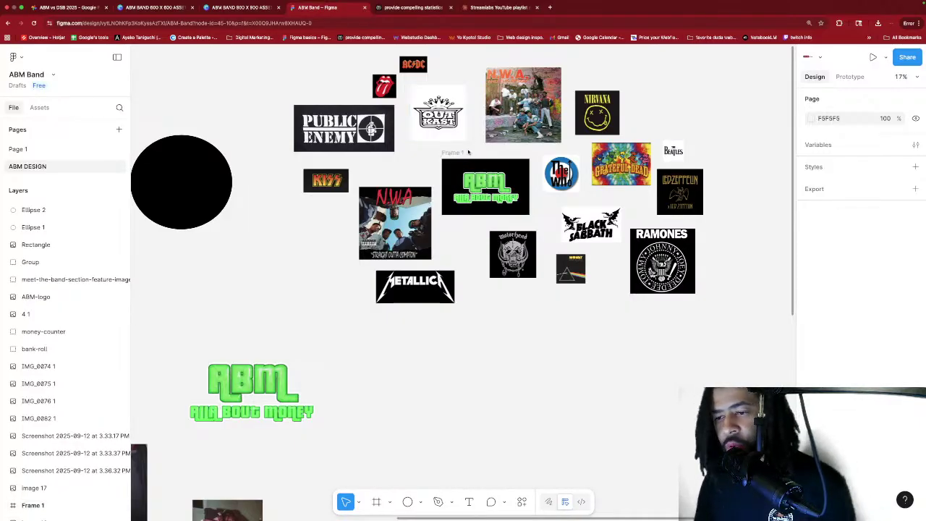
Move the green and black circles together to the empty area beneath the Metallica logo in the collage.
scroll(466, 145, left, 3)
scroll(468, 152, left, 5)
drag(196, 120, 705, 359)
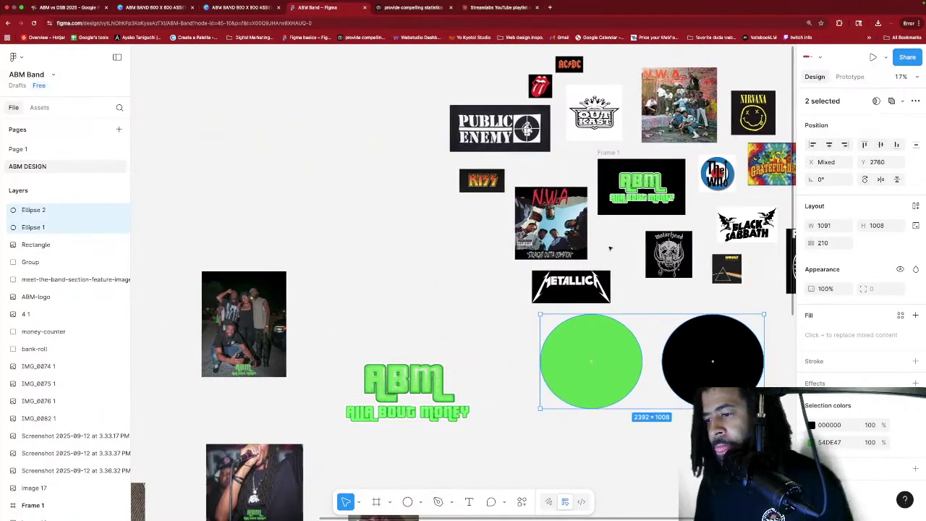
scroll(590, 241, right, 3)
scroll(590, 241, down, 2)
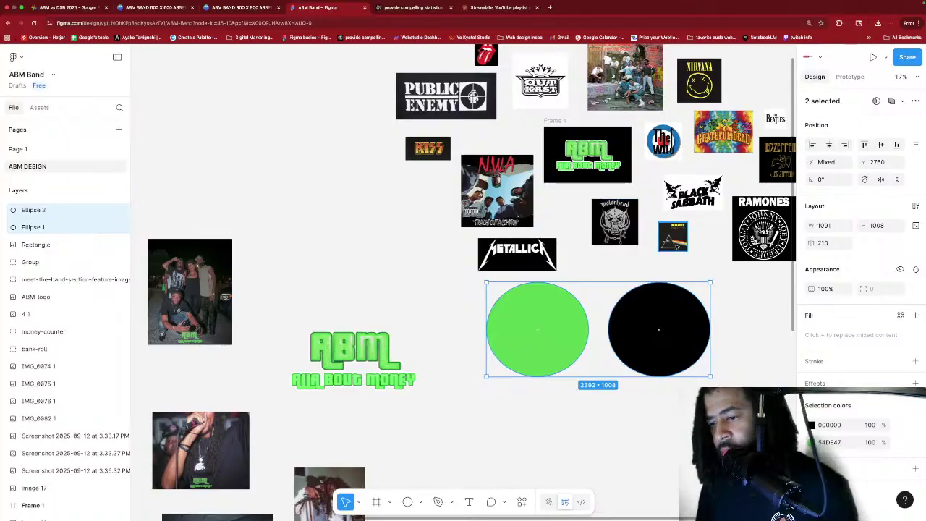
scroll(649, 258, right, 1)
scroll(650, 259, down, 1)
scroll(649, 258, right, 2)
click(603, 259)
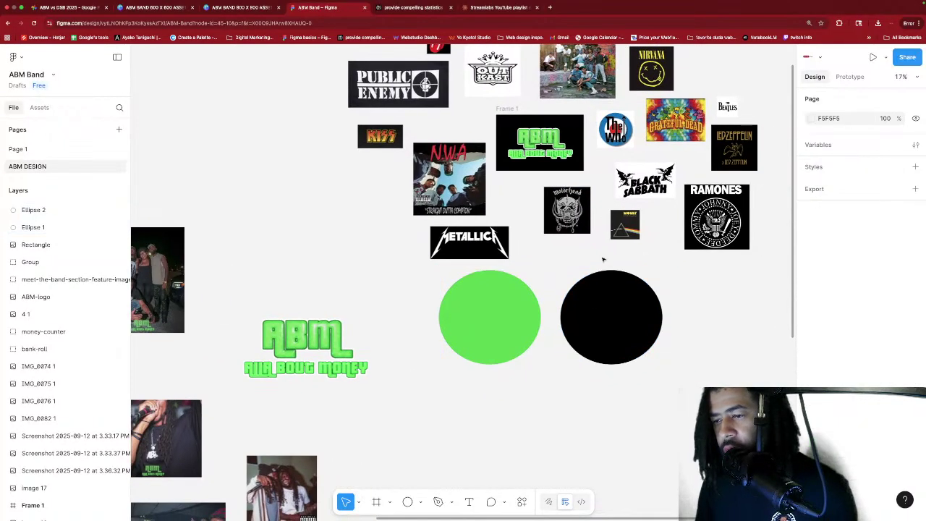
Duplicate the green circle and place the copy beneath the gap between the green and black circles.
click(570, 288)
click(514, 294)
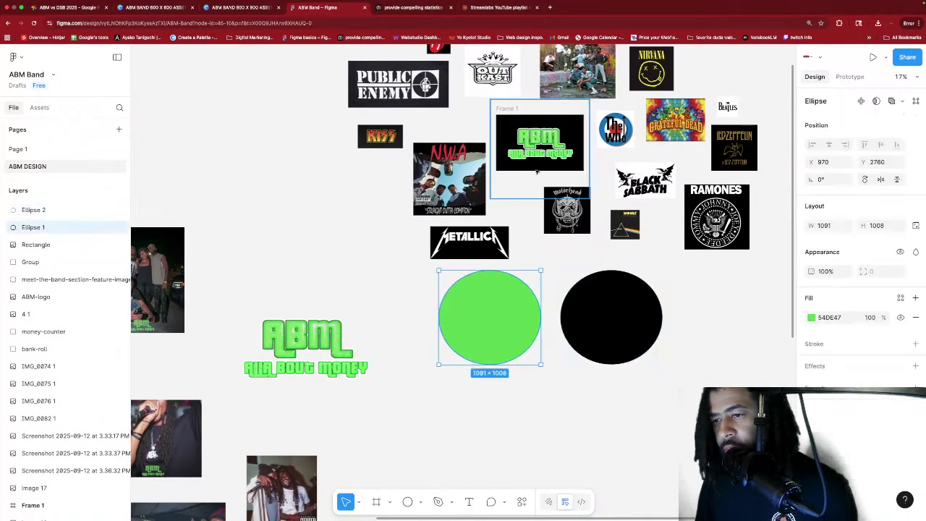
scroll(536, 172, up, 3)
scroll(536, 171, up, 1)
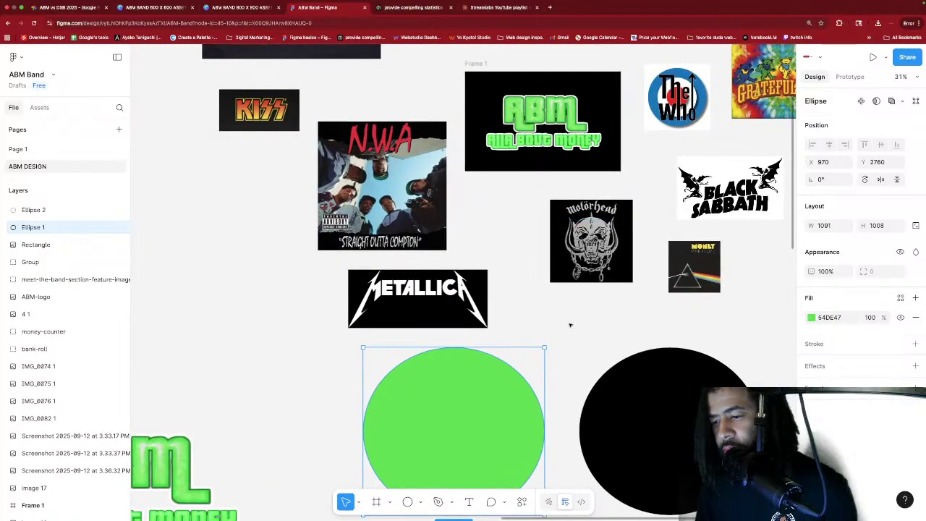
scroll(570, 324, down, 1)
scroll(570, 325, right, 1)
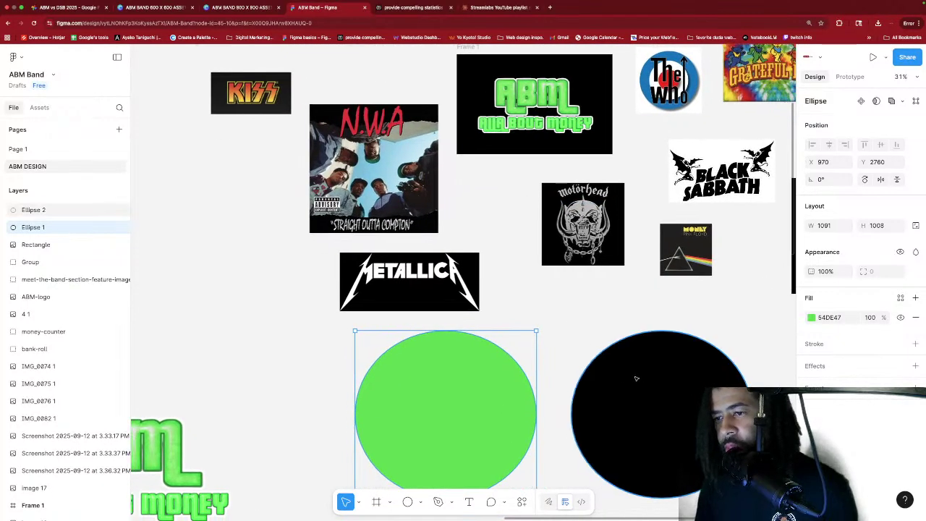
scroll(556, 340, down, 5)
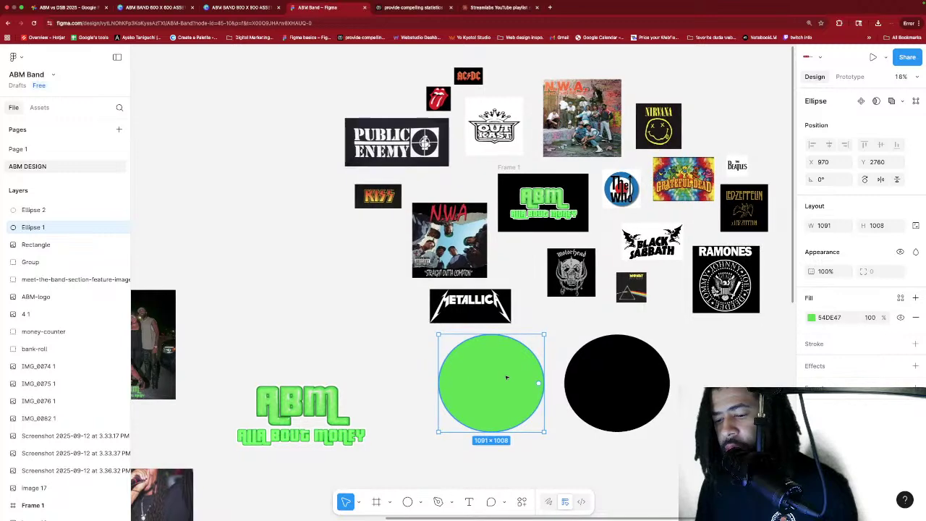
scroll(506, 377, down, 3)
scroll(507, 377, right, 1)
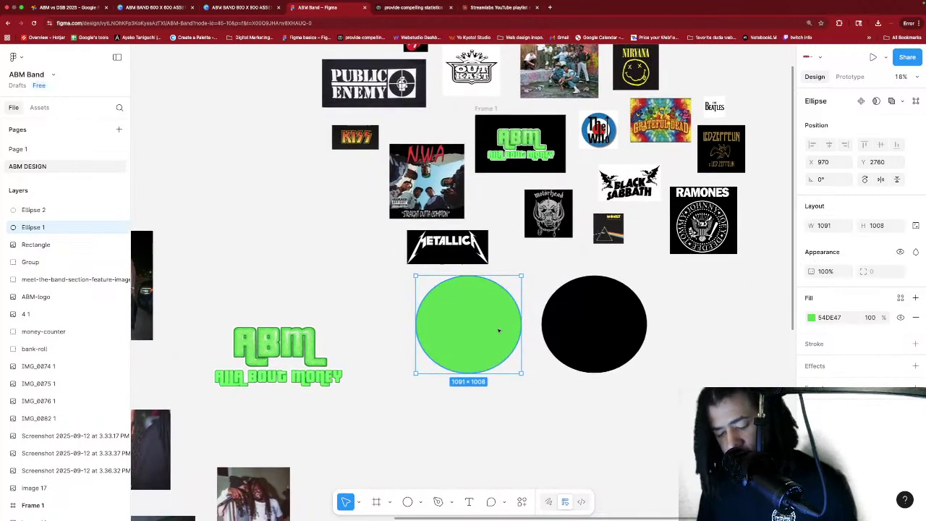
drag(482, 330, 550, 428)
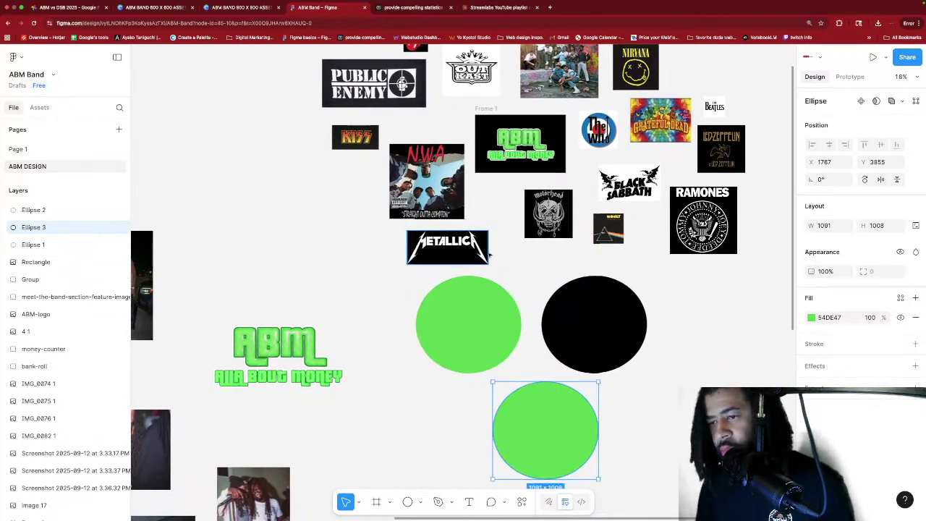
Recolour the lower green circle with the white FFFFFF sampled from the ABM logo's outline in Frame 1.
scroll(516, 130, up, 10)
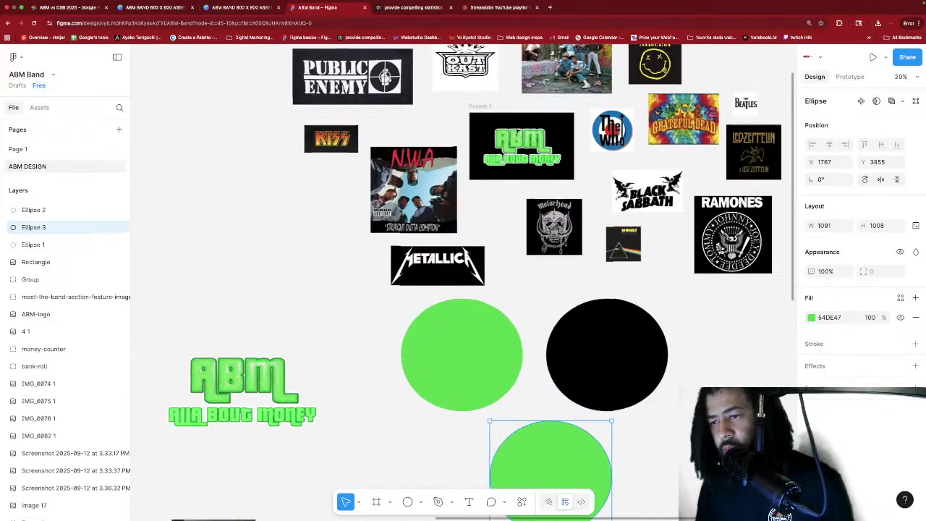
scroll(544, 134, down, 10)
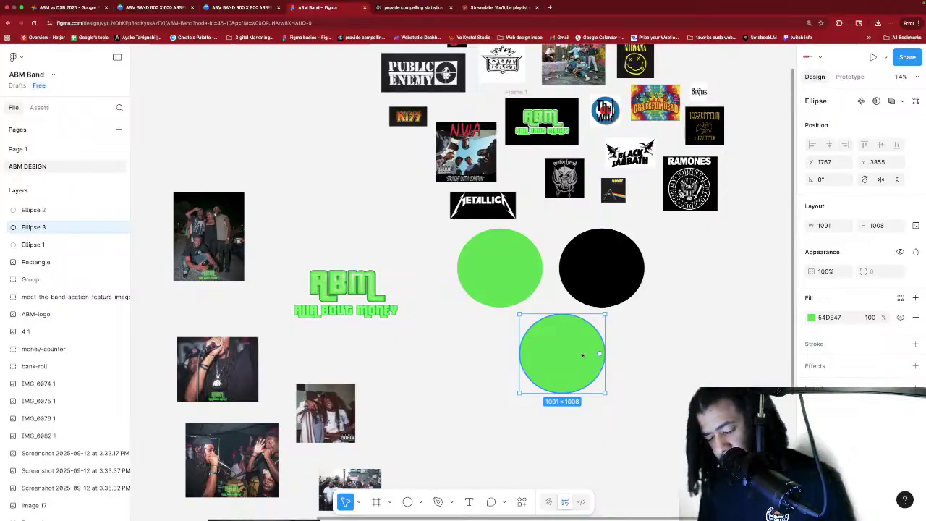
key(i)
scroll(562, 121, up, 10)
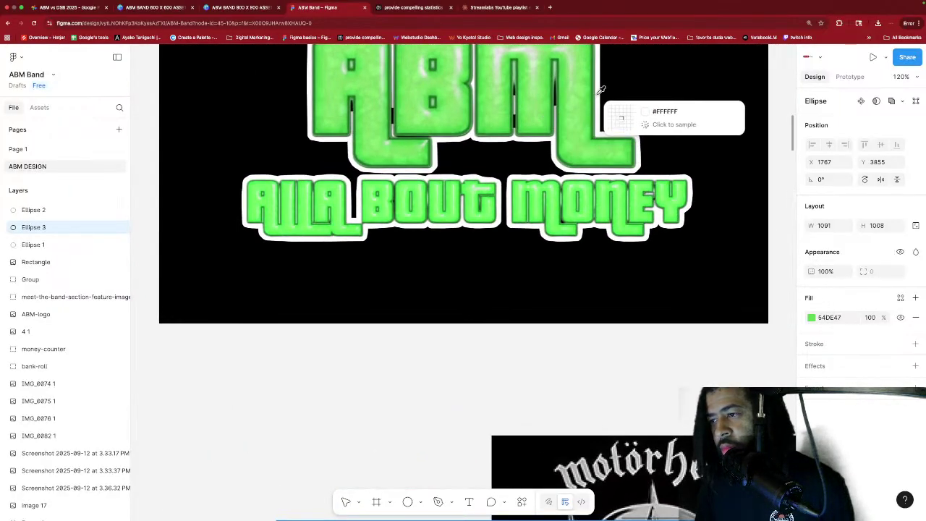
click(599, 94)
scroll(565, 141, down, 1)
scroll(565, 142, down, 10)
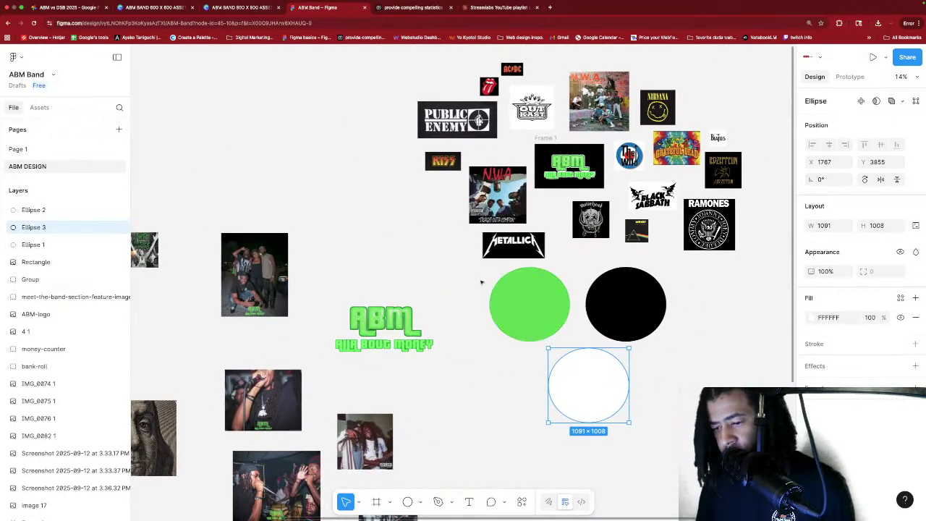
click(577, 318)
Move the three circles together to the empty area above the band group photo and widen their horizontal spacing to -440.
scroll(482, 283, down, 1)
scroll(473, 269, down, 1)
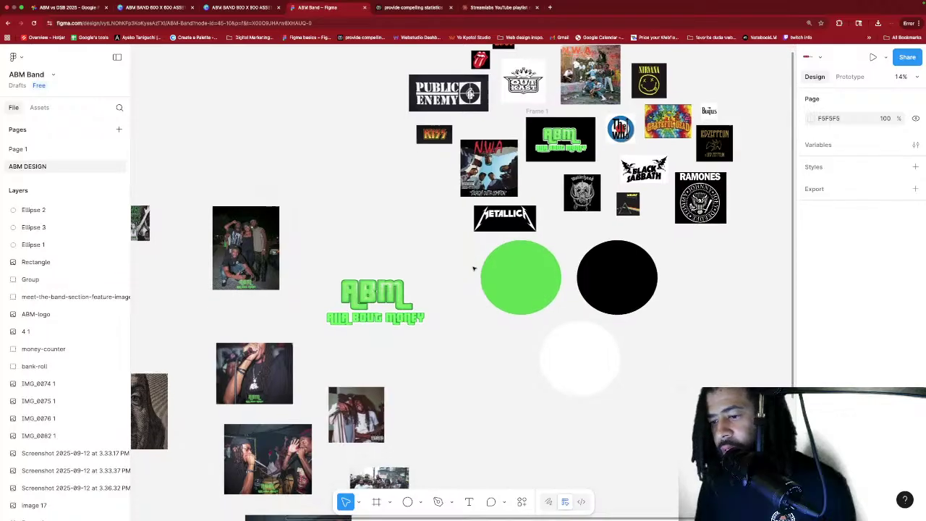
drag(460, 240, 345, 154)
scroll(344, 131, left, 3)
scroll(345, 130, up, 1)
scroll(344, 130, up, 2)
scroll(344, 130, left, 1)
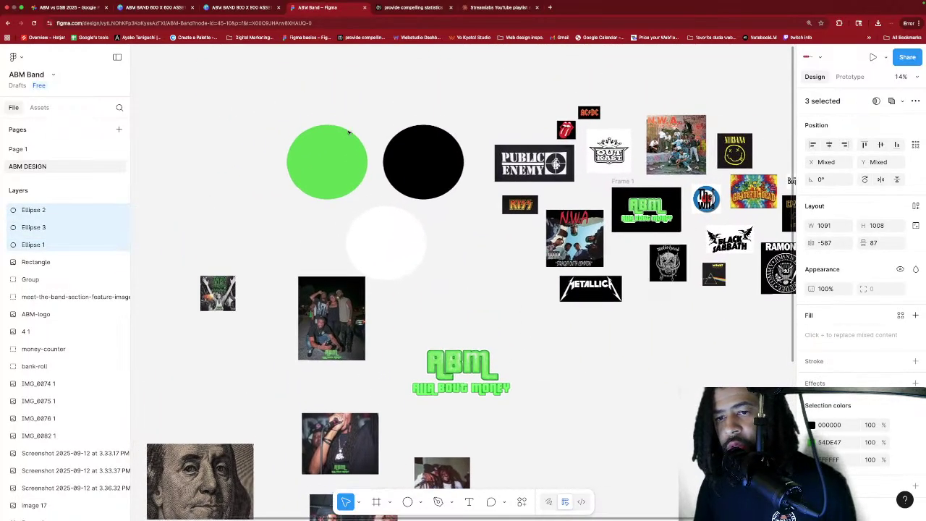
mouse_move(413, 141)
mouse_down()
mouse_move(397, 141)
mouse_move(463, 142)
mouse_move(409, 152)
mouse_up()
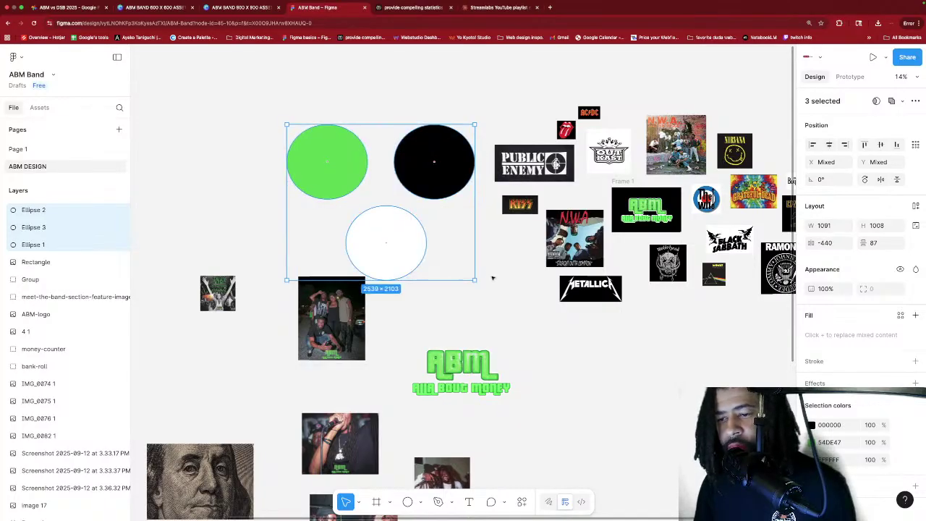
Reselect the green, black and white circles and shift them further up, clear of the band group photo beneath.
click(493, 278)
scroll(429, 210, down, 1)
drag(269, 92, 402, 217)
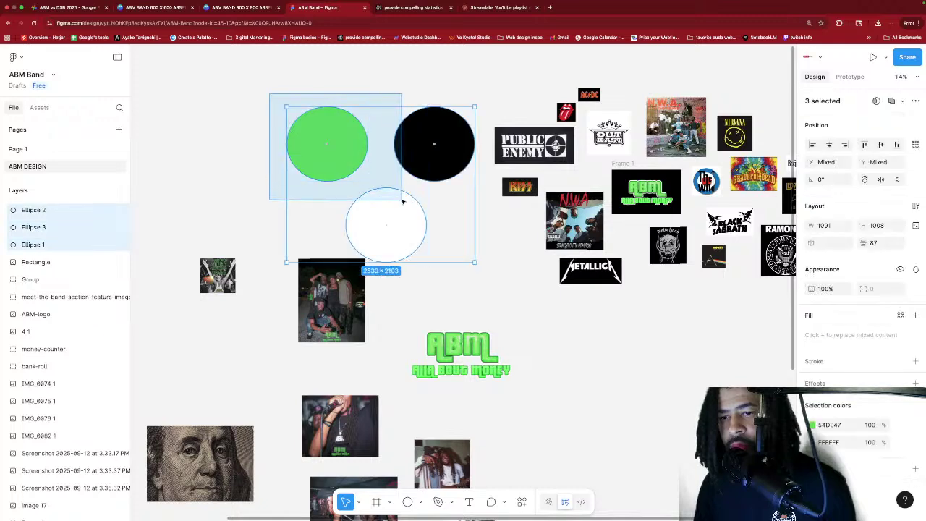
drag(385, 166, 357, 117)
scroll(358, 118, left, 5)
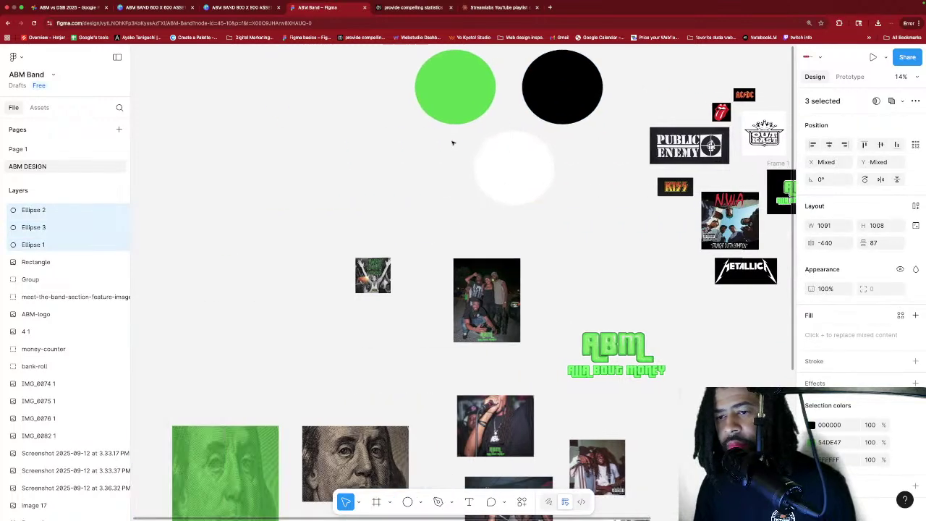
scroll(452, 143, right, 2)
scroll(427, 161, up, 1)
scroll(521, 178, right, 5)
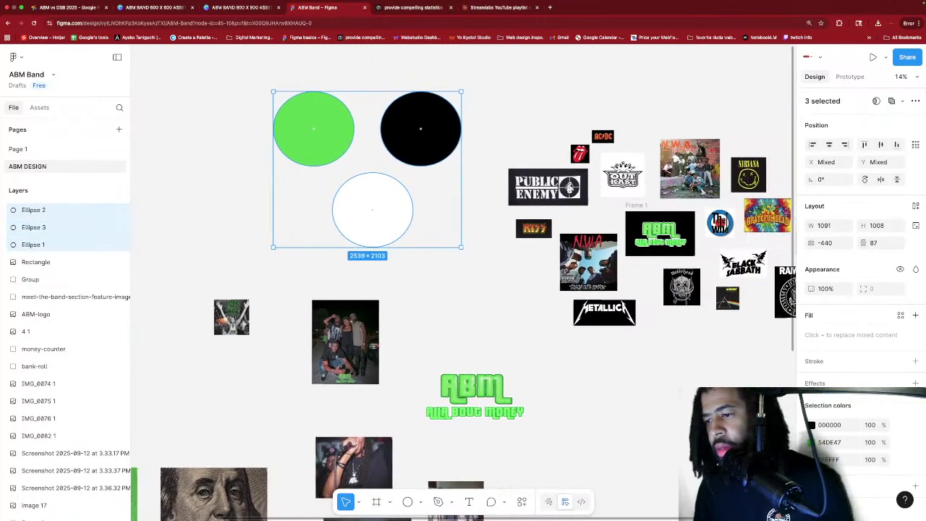
scroll(716, 329, right, 1)
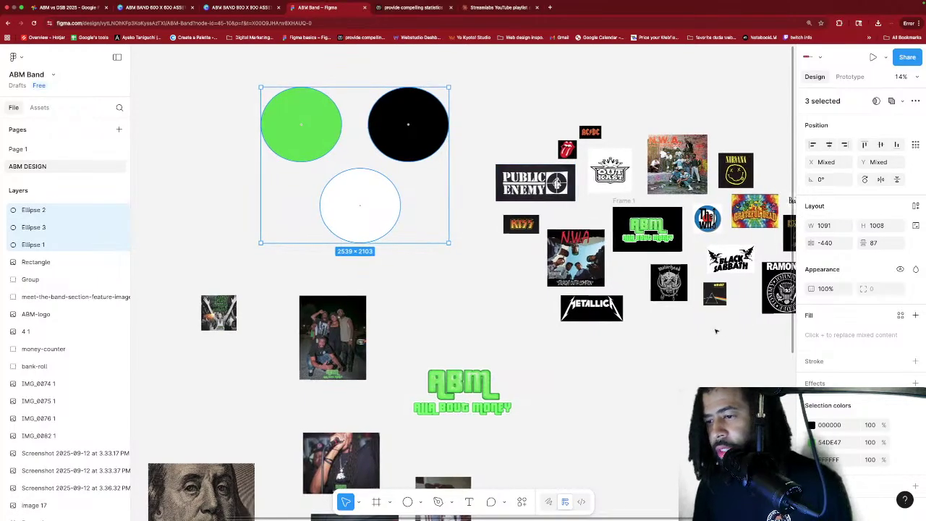
scroll(659, 332, right, 1)
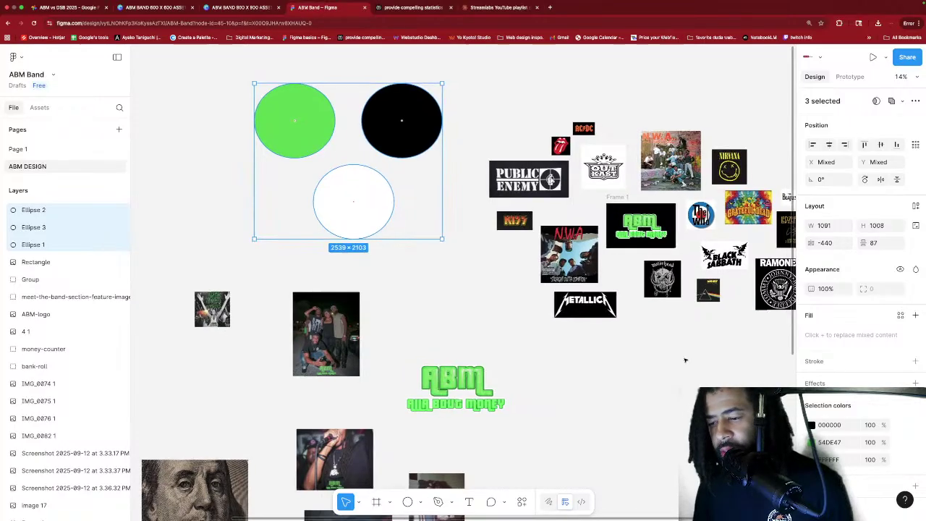
click(654, 325)
Examine the standalone ABM logo together with the surrounding band photos and banknote portraits.
scroll(615, 314, down, 3)
scroll(613, 312, down, 1)
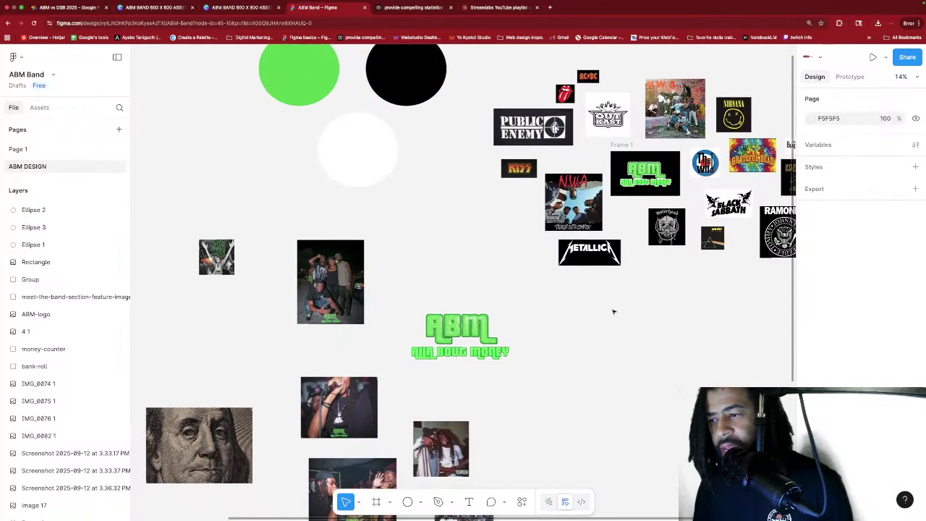
scroll(610, 297, down, 3)
scroll(609, 297, left, 2)
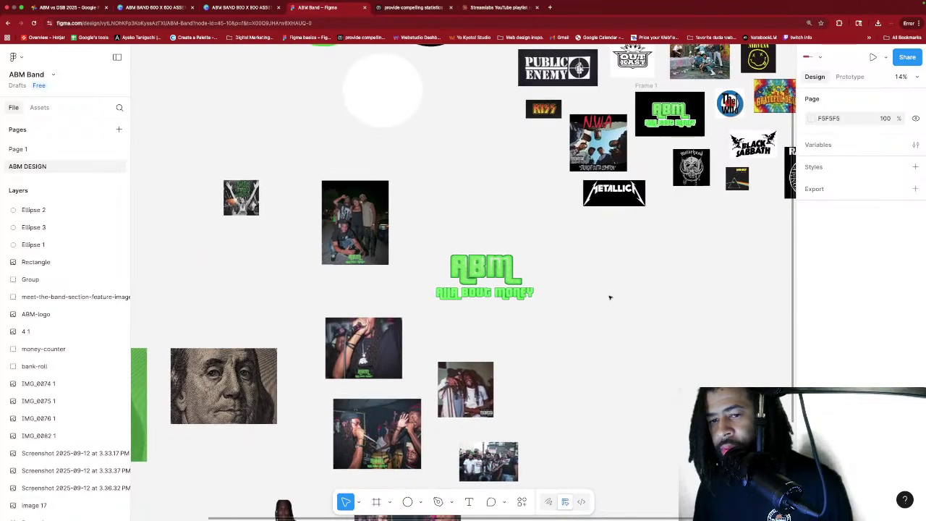
scroll(609, 298, up, 3)
click(556, 286)
scroll(568, 250, down, 7)
scroll(568, 250, left, 6)
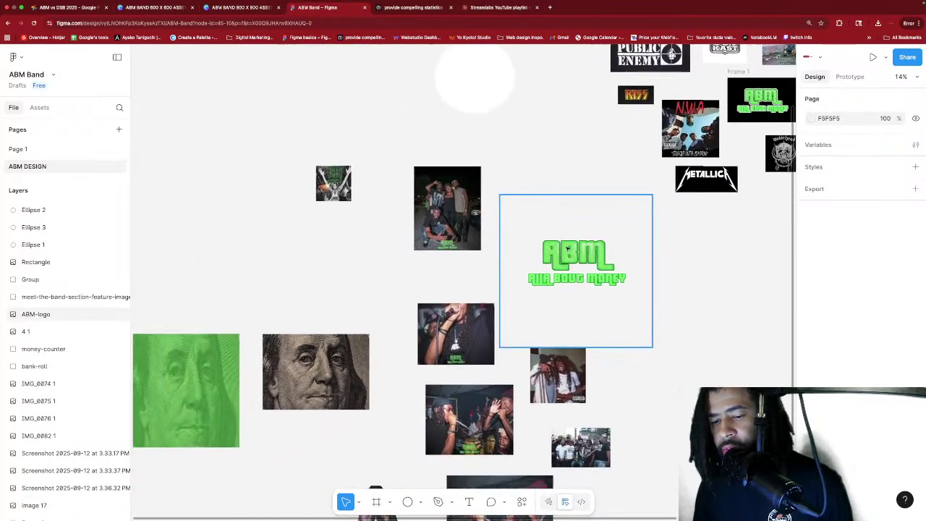
scroll(568, 246, down, 6)
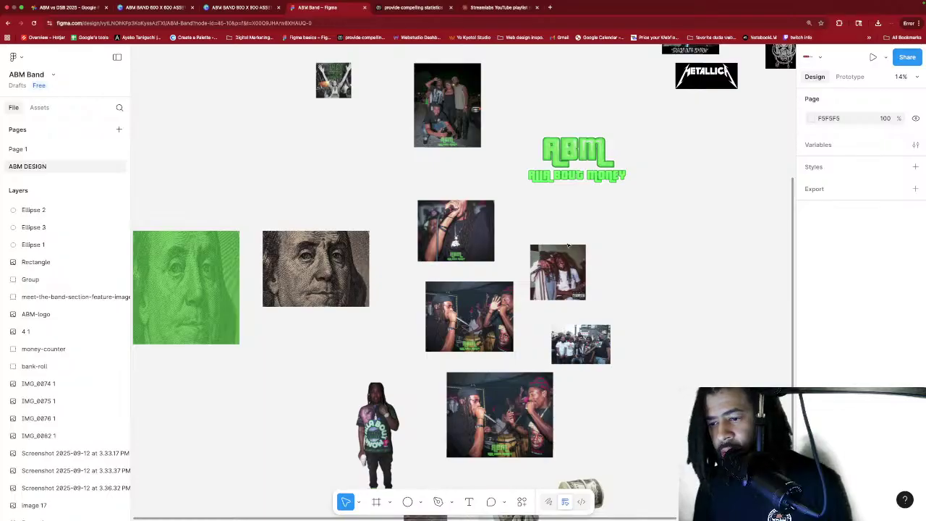
scroll(568, 246, up, 7)
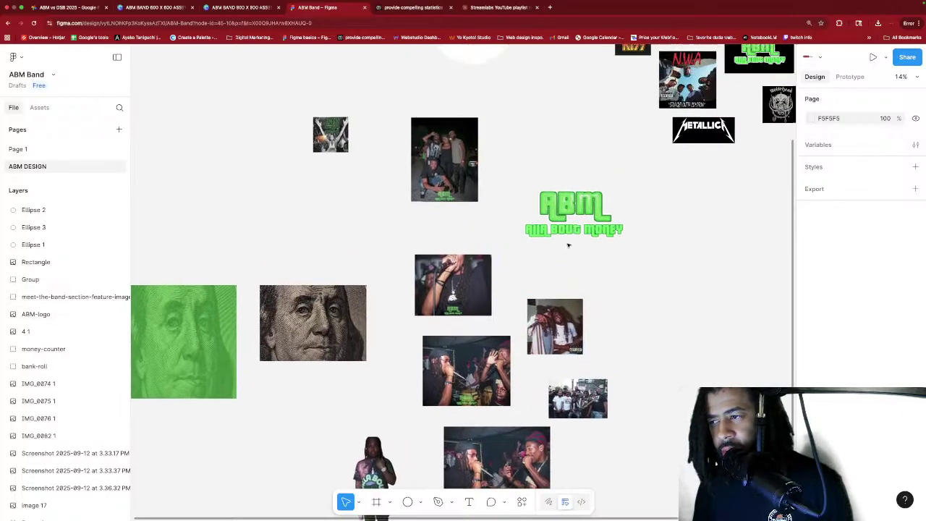
scroll(568, 246, right, 2)
scroll(568, 245, down, 2)
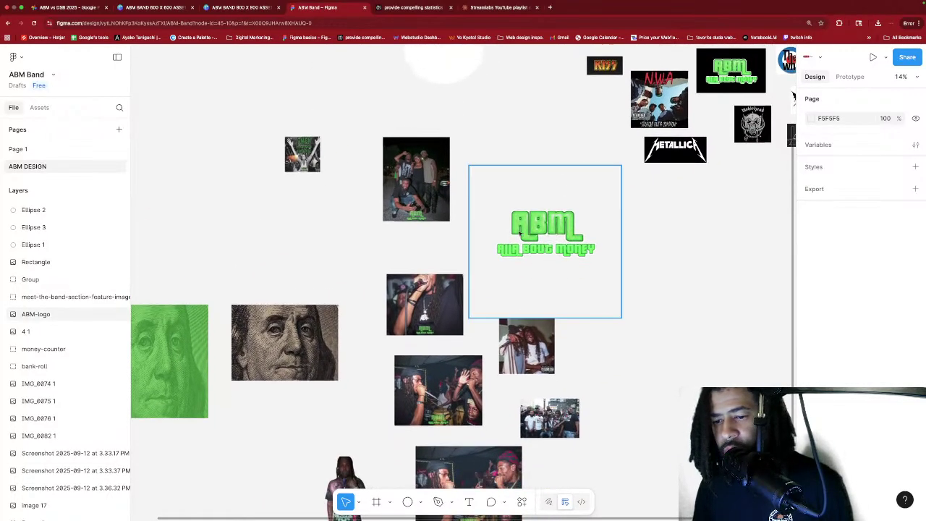
click(445, 182)
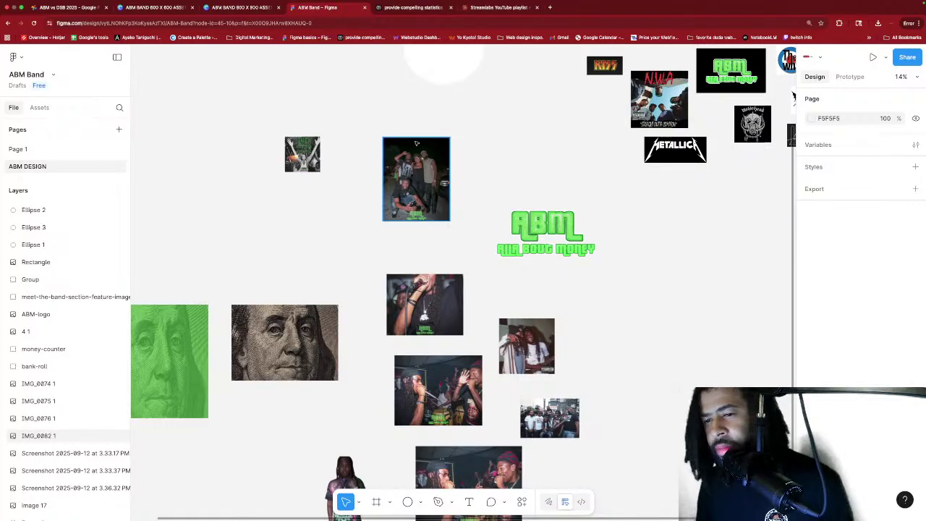
click(379, 139)
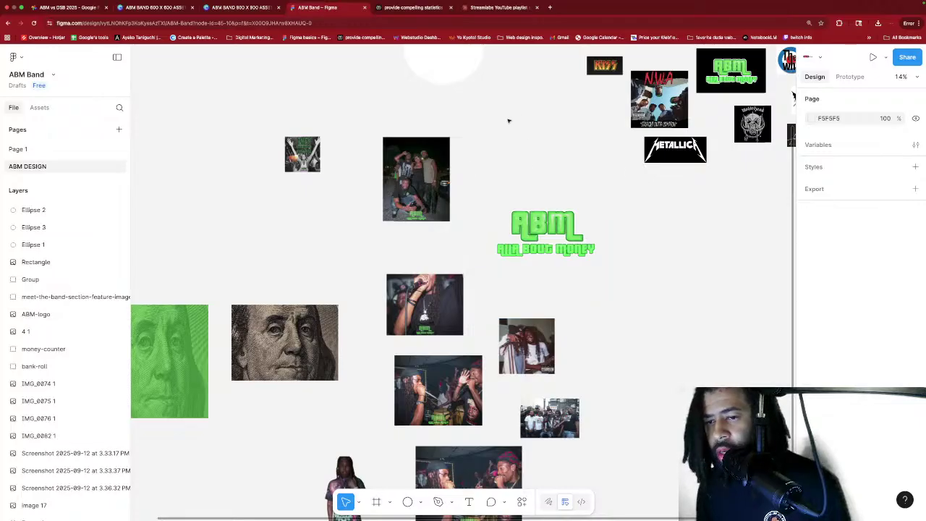
Review the live performance photos, the standing cut-out figure, the money counter and the bank roll images.
scroll(508, 120, up, 2)
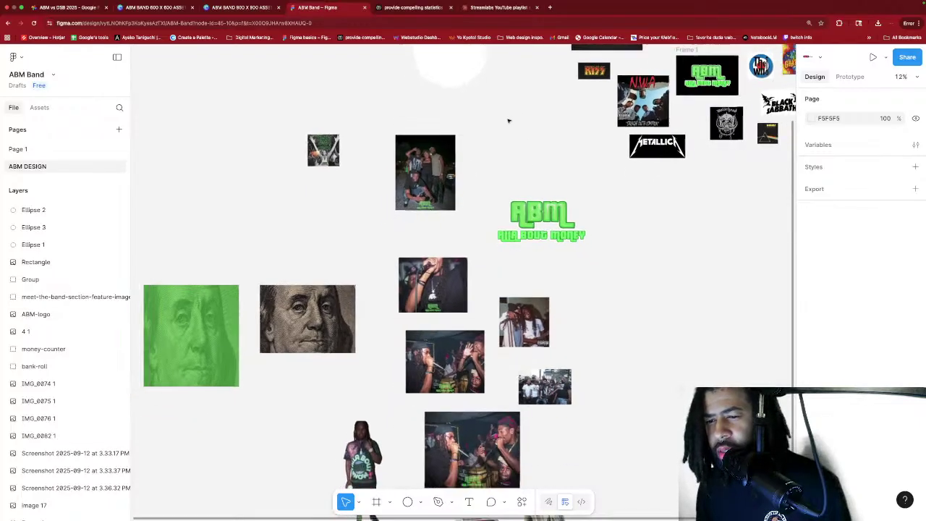
scroll(508, 121, down, 3)
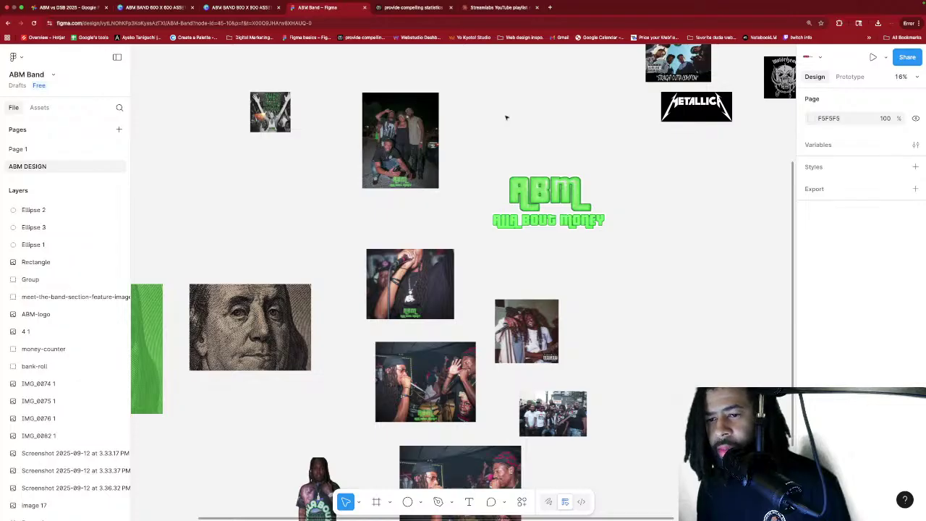
scroll(506, 117, up, 2)
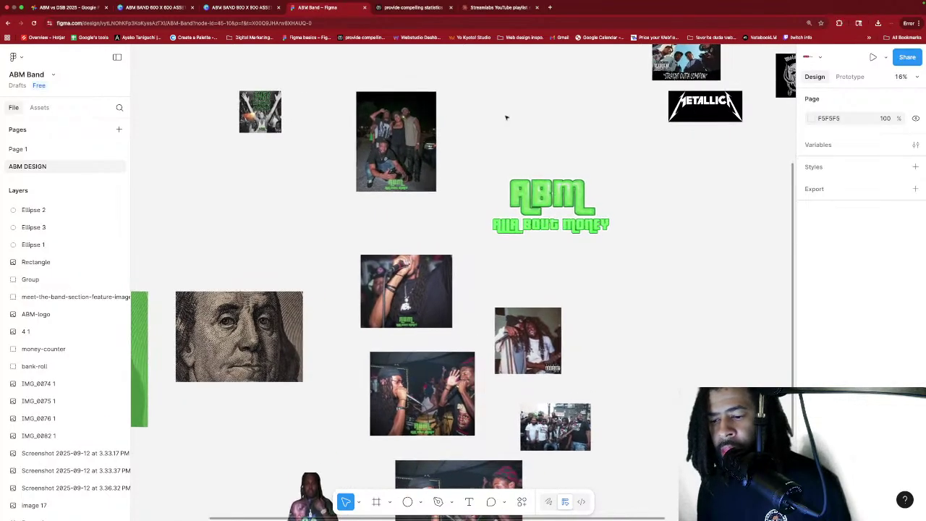
scroll(507, 117, down, 2)
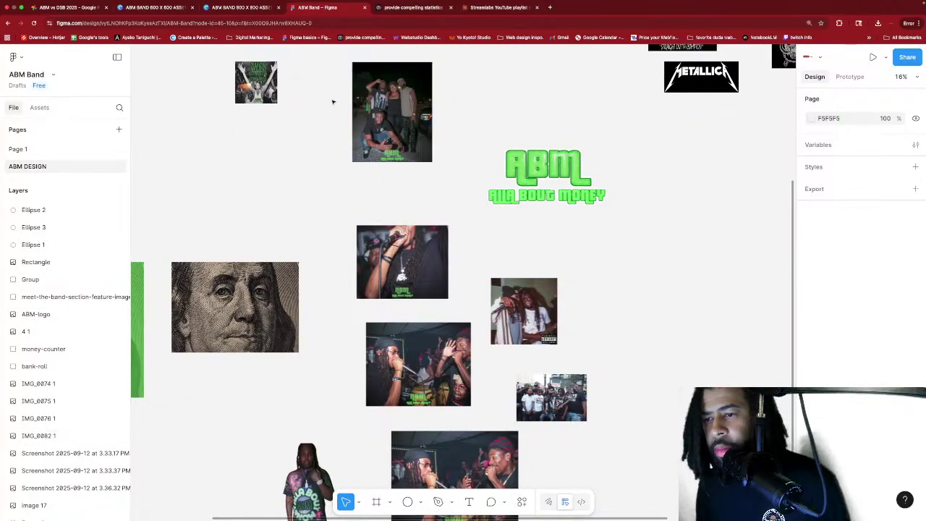
scroll(431, 118, down, 3)
scroll(434, 116, down, 10)
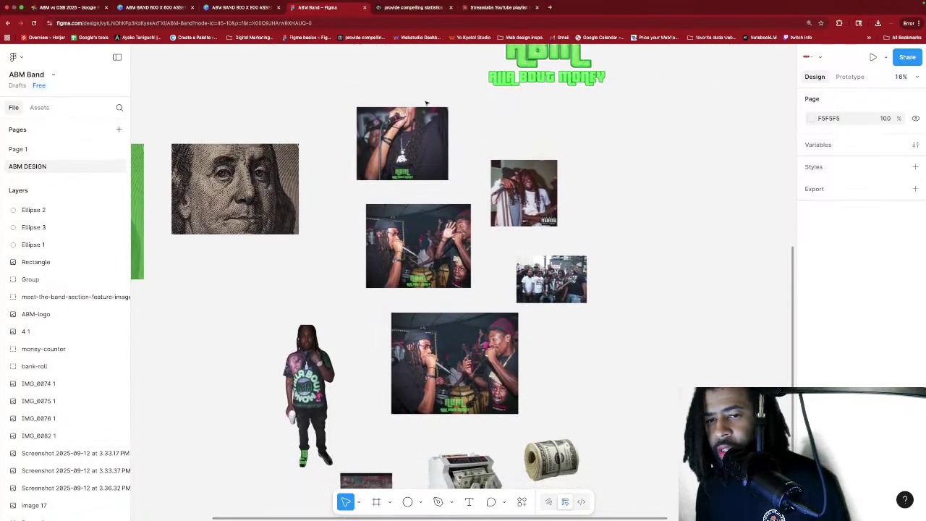
scroll(426, 103, up, 5)
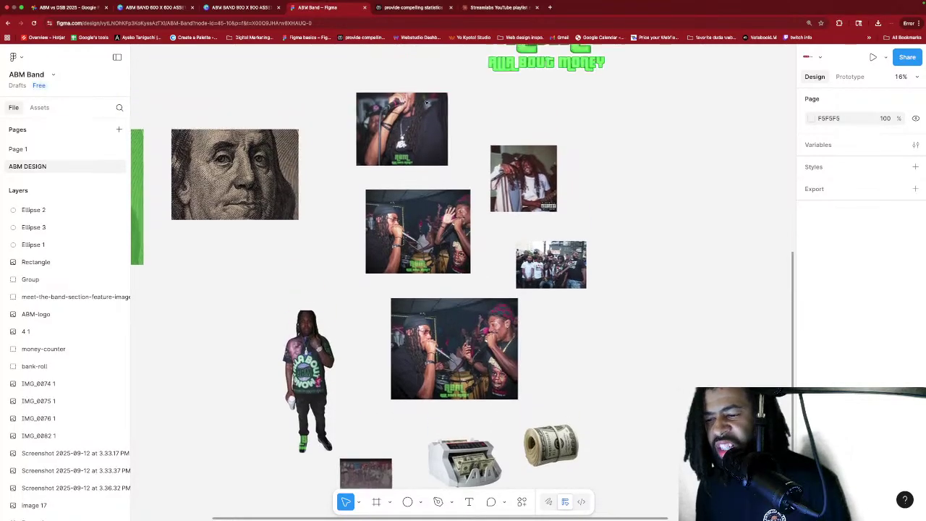
scroll(455, 253, down, 5)
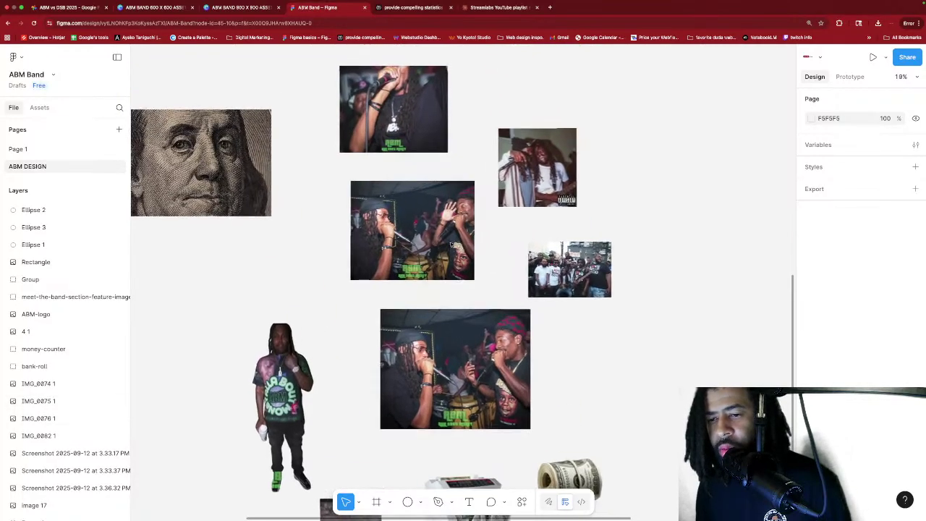
scroll(450, 243, up, 2)
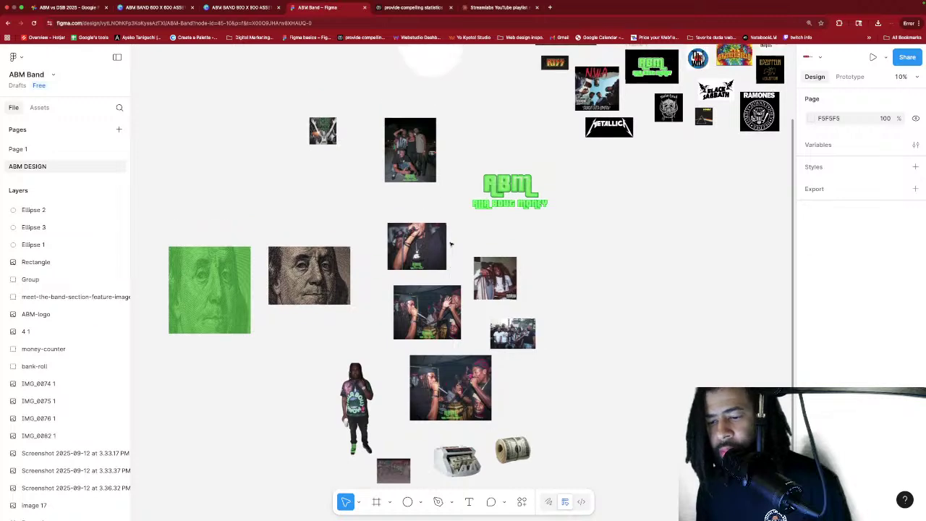
scroll(450, 244, down, 6)
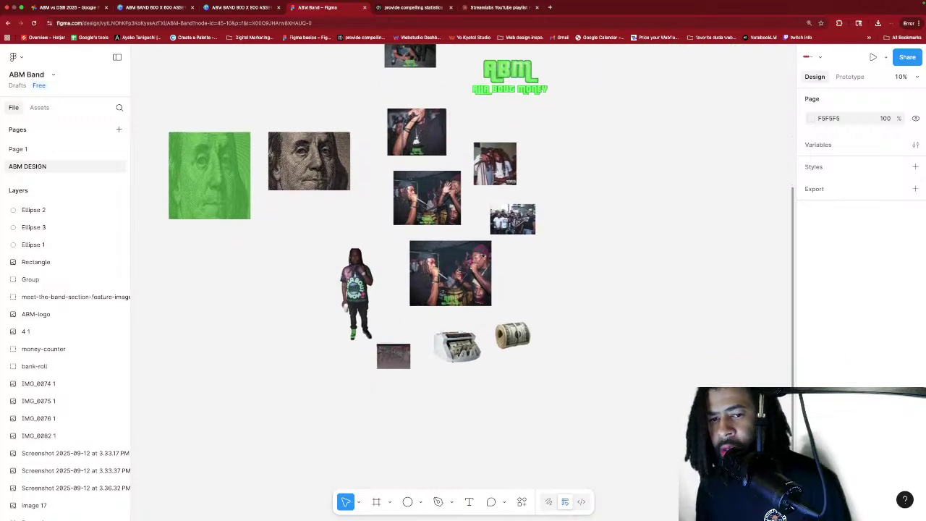
scroll(480, 254, up, 6)
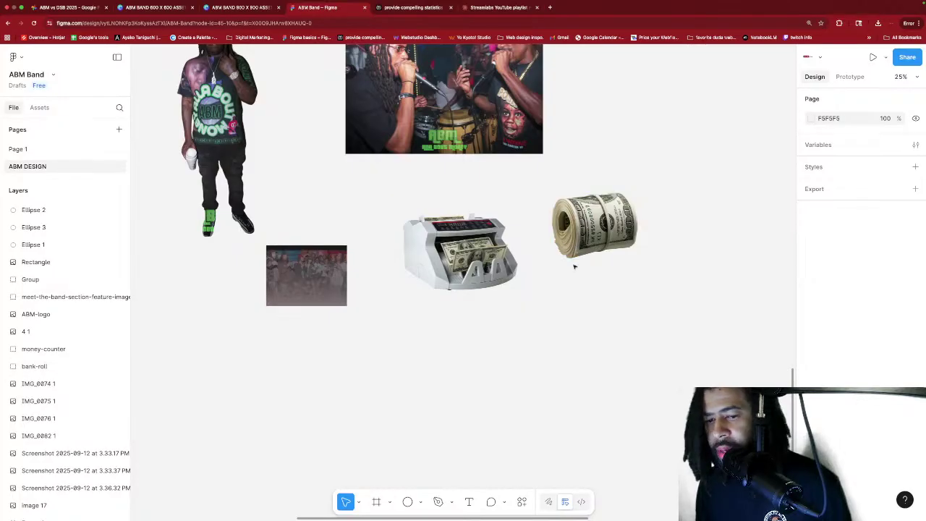
Select the faded meet-the-band-section-feature-image group beside the money counter and inspect the layers nested inside it.
scroll(439, 252, left, 2)
scroll(440, 252, left, 4)
scroll(463, 268, up, 8)
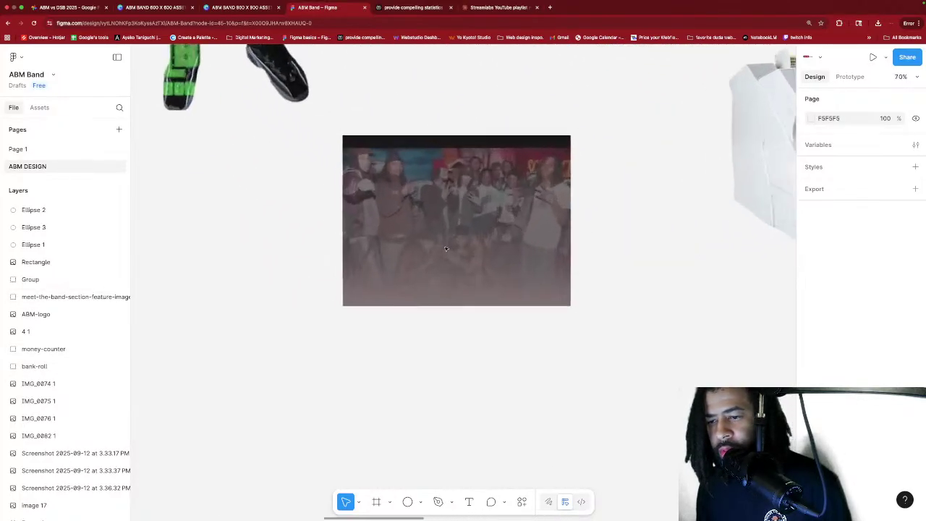
drag(462, 223, 438, 220)
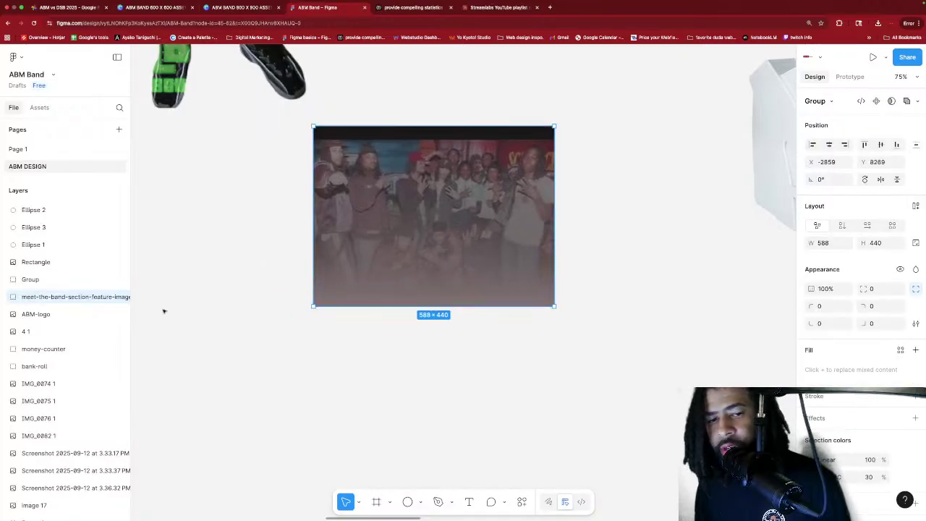
click(5, 297)
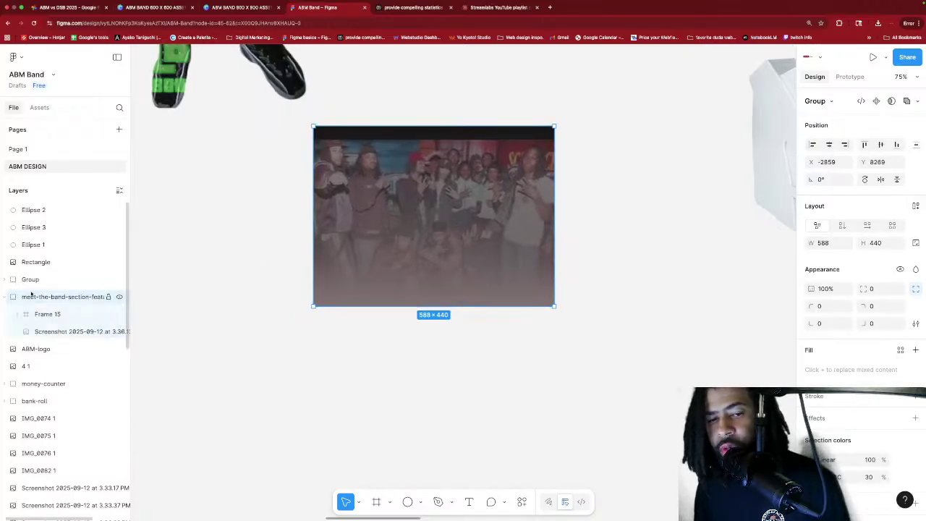
scroll(15, 316, right, 1)
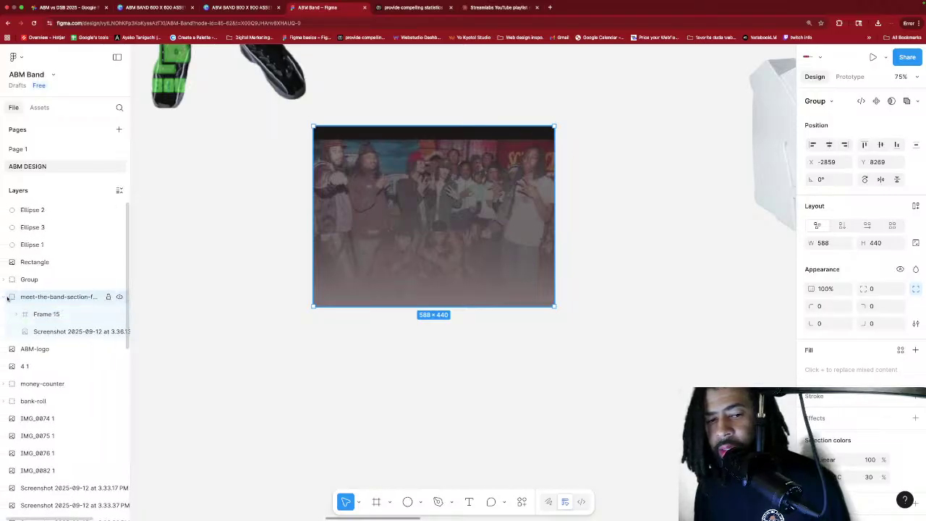
click(4, 297)
scroll(246, 245, up, 1)
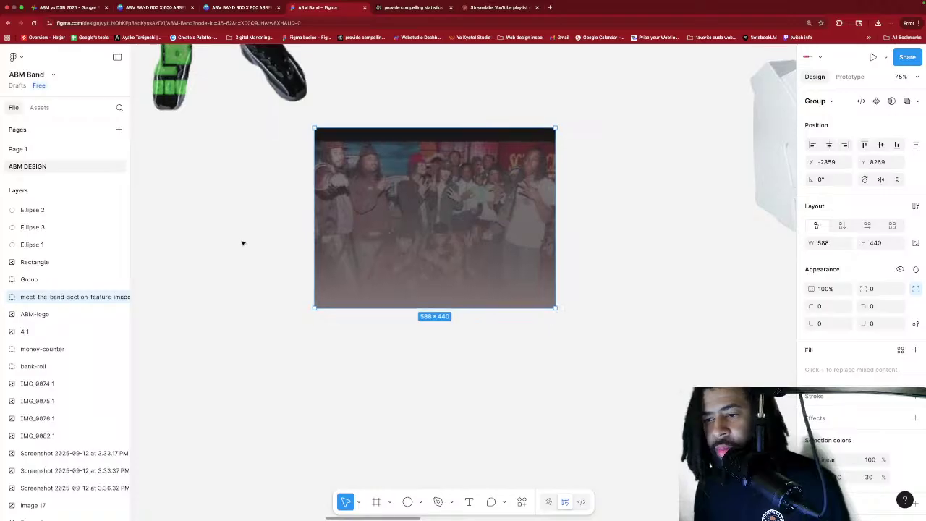
Deselect the faded band group and examine the brown Benjamin Franklin banknote portrait beside its green counterpart up close.
click(263, 221)
scroll(298, 224, down, 5)
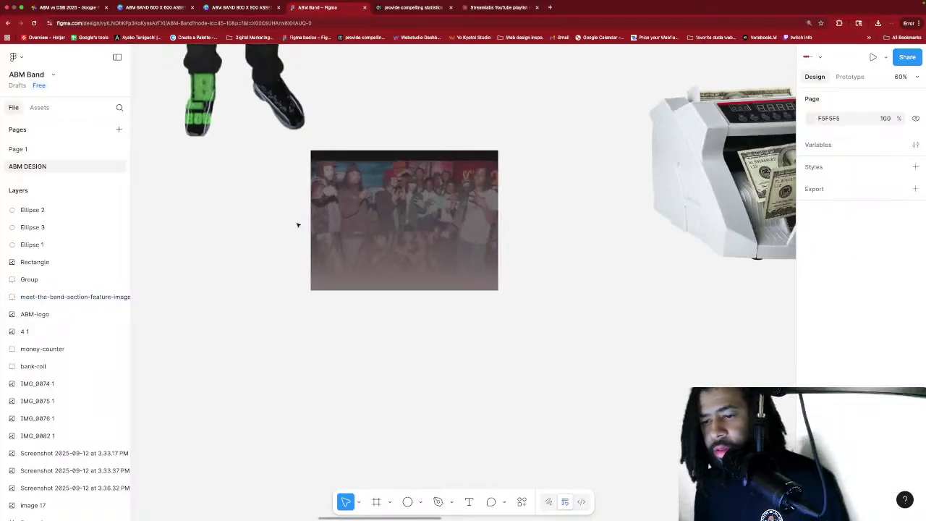
scroll(298, 224, up, 3)
scroll(297, 225, down, 5)
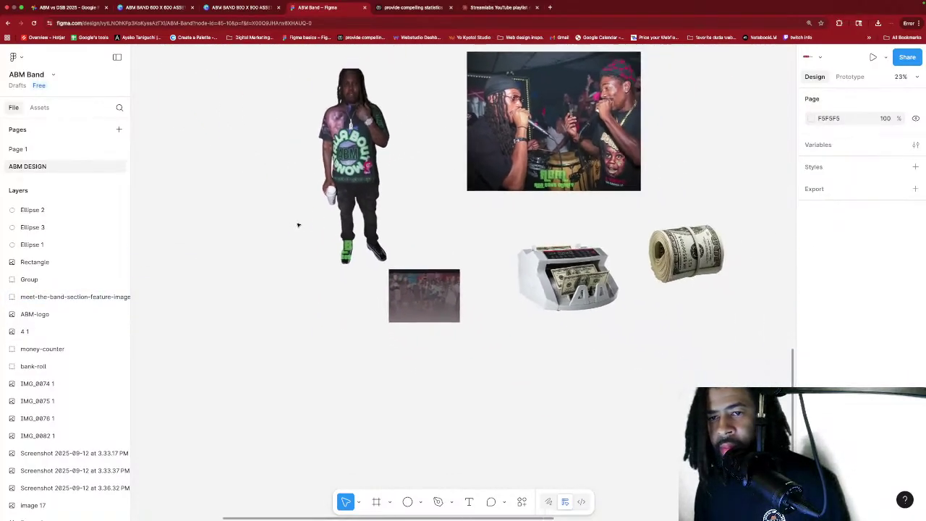
scroll(305, 226, up, 3)
scroll(311, 227, down, 2)
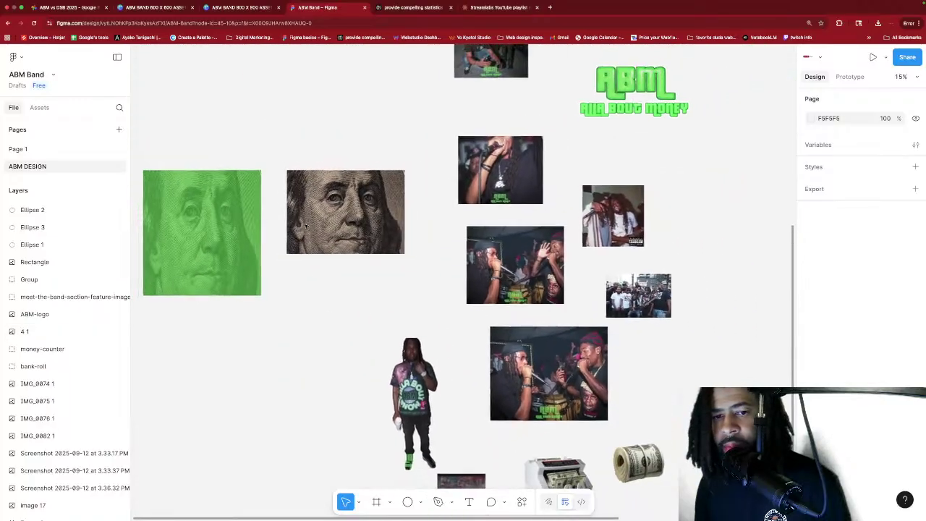
scroll(330, 222, up, 5)
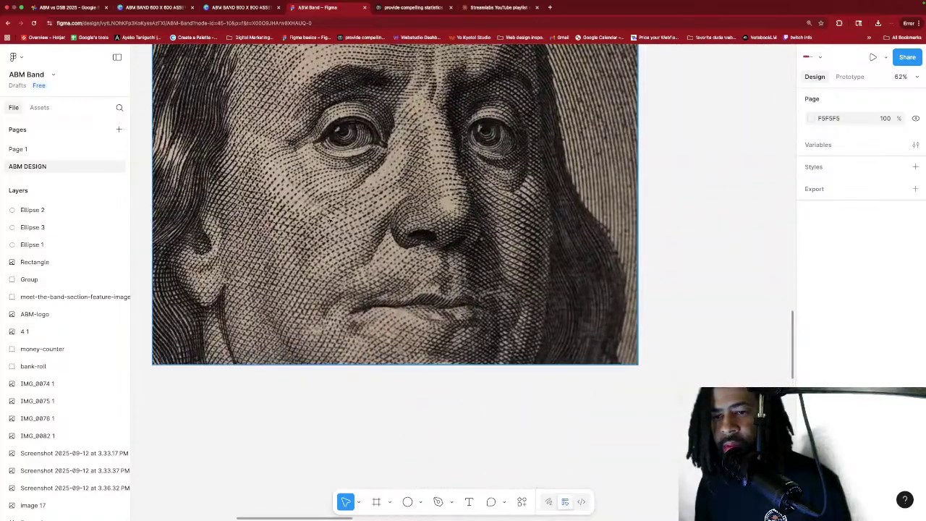
scroll(352, 215, down, 2)
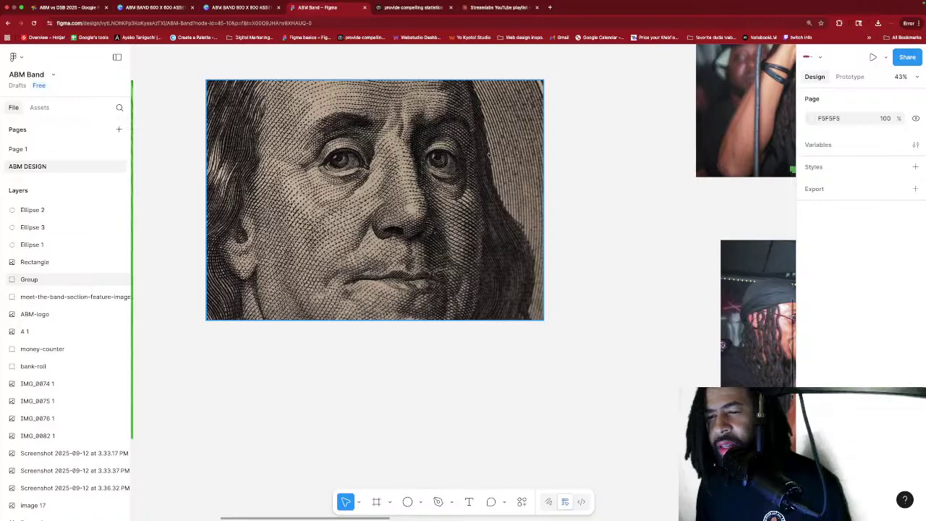
click(599, 195)
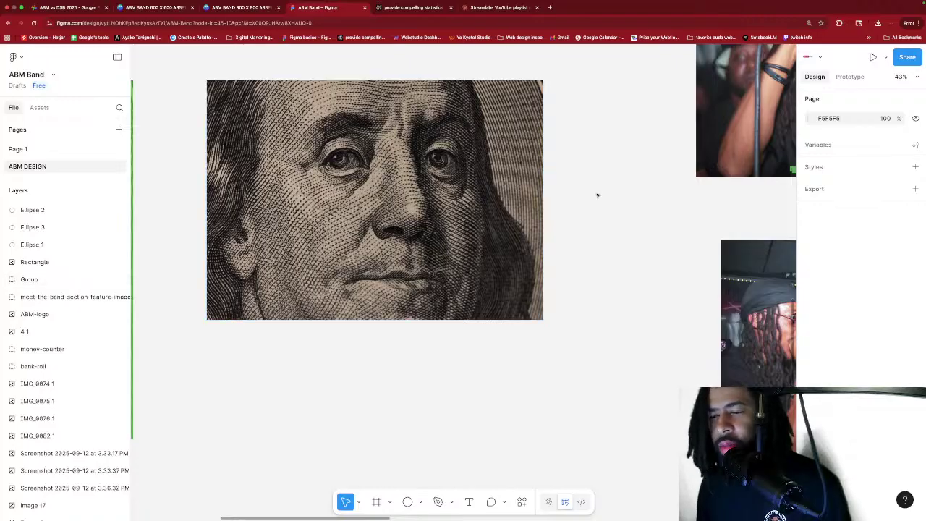
Review the whole asset board, covering the banknote portraits, band photos, ABM logo, colour swatches and reference band logos.
scroll(599, 189, down, 5)
scroll(599, 188, down, 6)
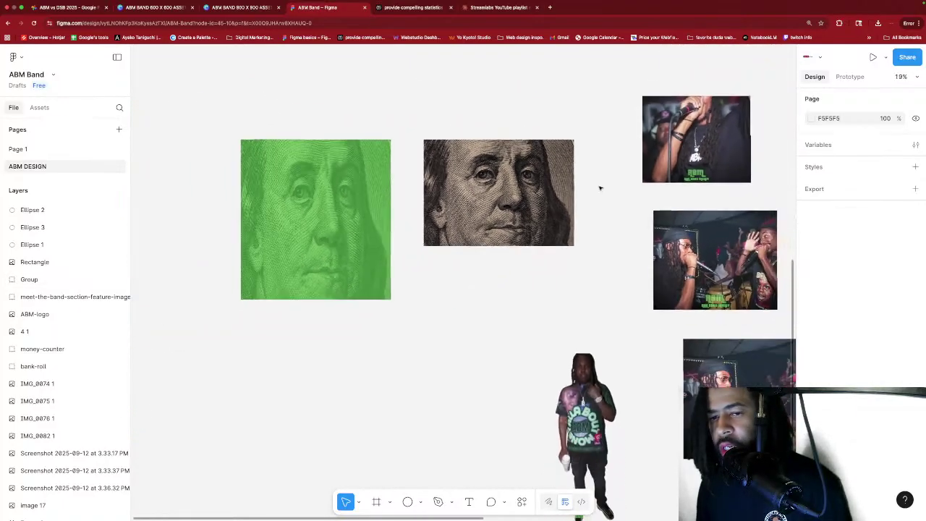
scroll(600, 188, up, 5)
scroll(600, 188, right, 5)
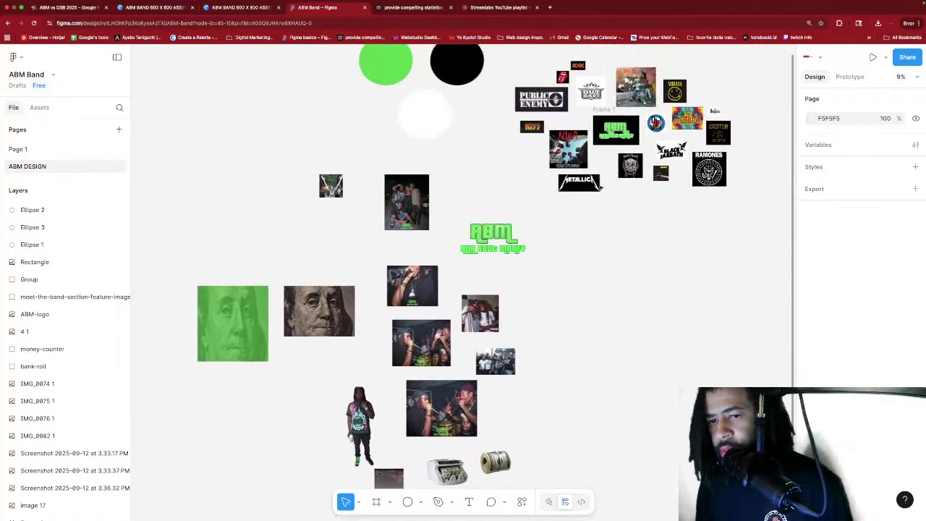
scroll(598, 187, down, 3)
scroll(599, 187, right, 2)
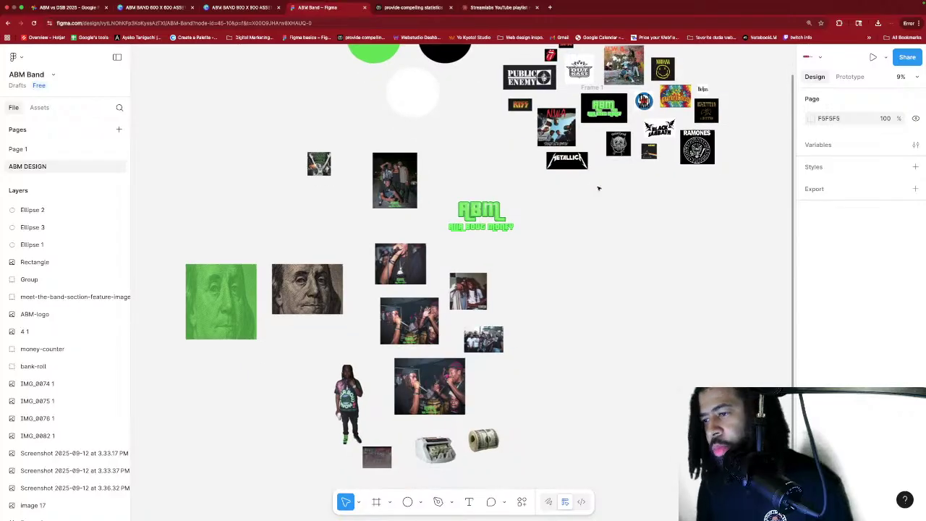
scroll(598, 188, up, 1)
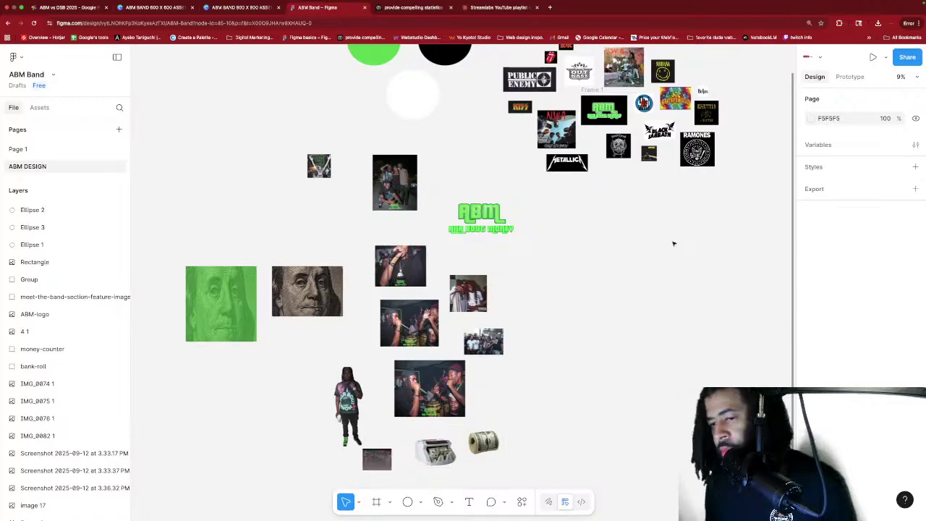
scroll(638, 226, right, 5)
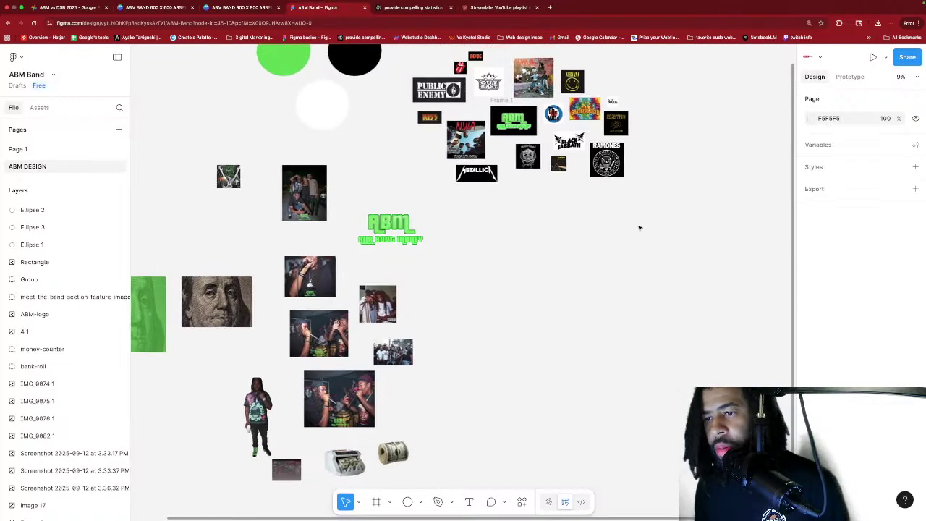
scroll(634, 202, up, 3)
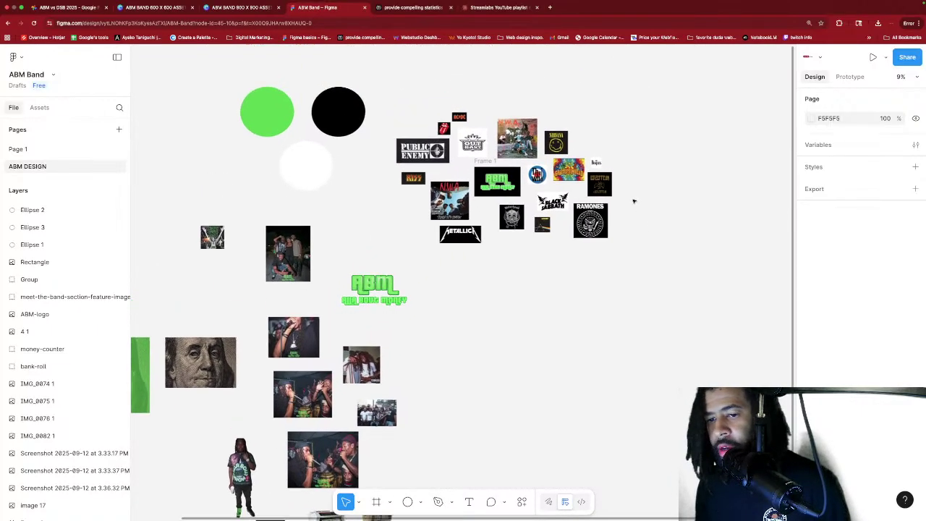
scroll(633, 201, right, 3)
scroll(634, 200, up, 1)
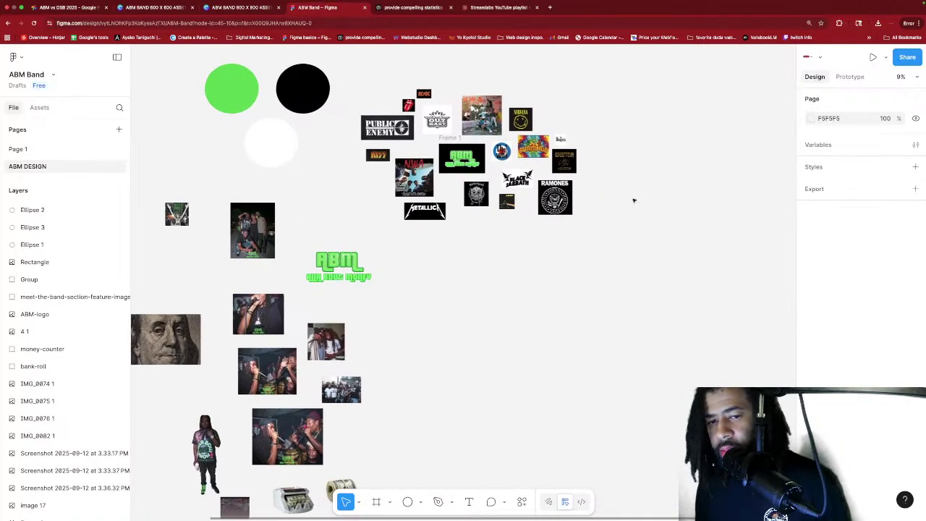
scroll(636, 199, down, 1)
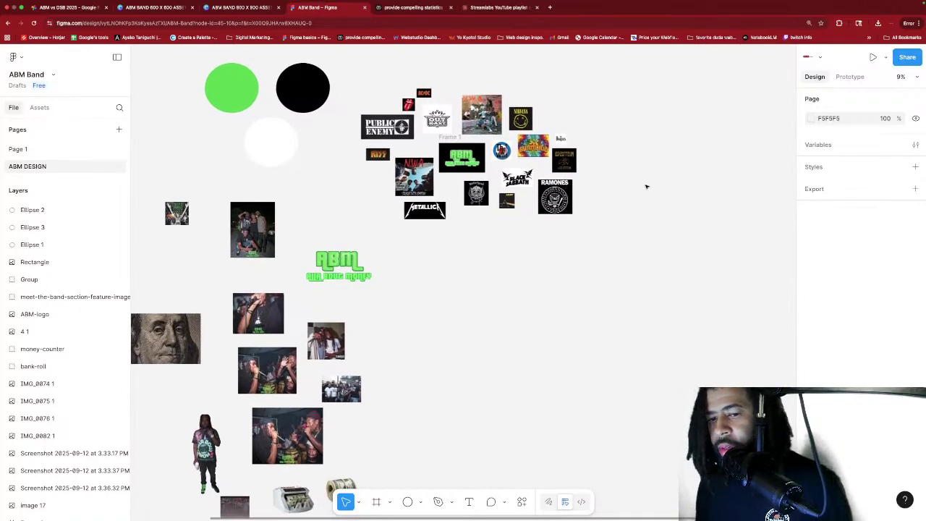
scroll(646, 177, down, 1)
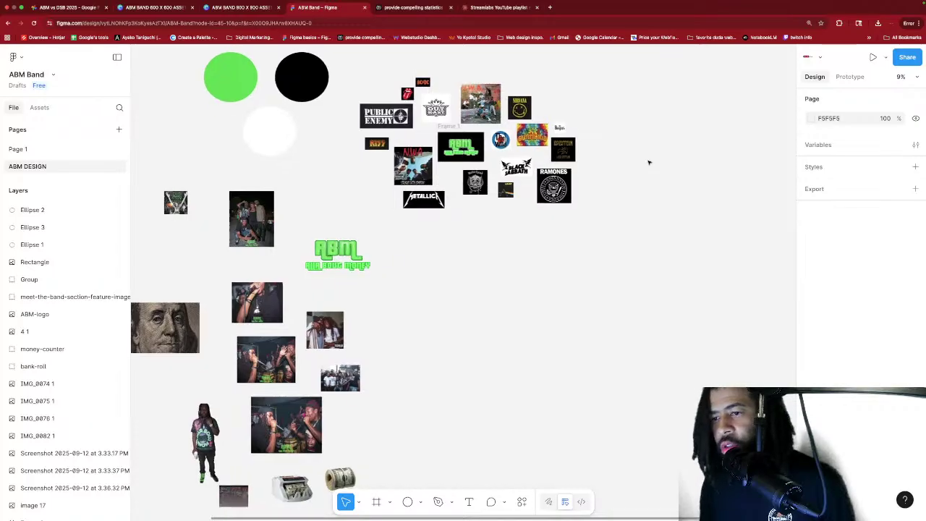
Create a frame on the empty canvas beyond the reference logos and give it the 1440 × 1024 Desktop preset size.
scroll(647, 170, right, 4)
scroll(649, 164, up, 2)
scroll(649, 162, right, 1)
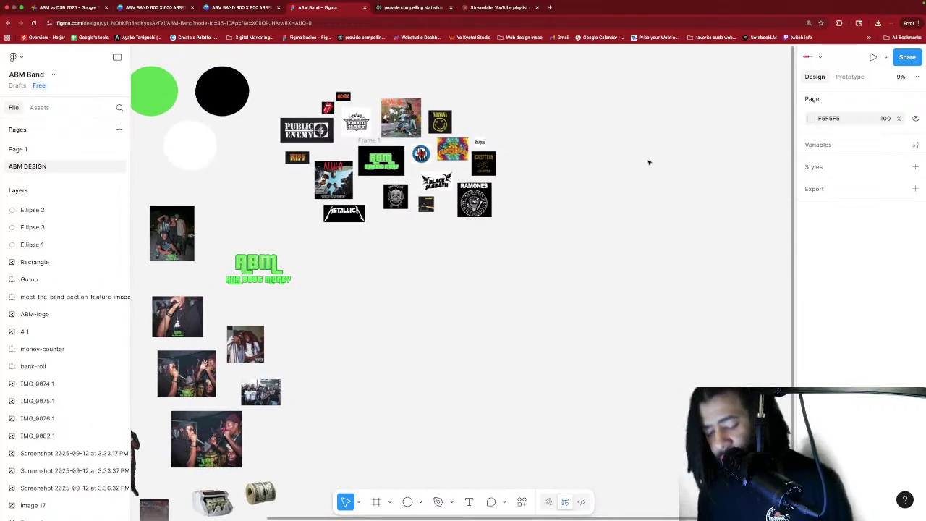
scroll(630, 150, right, 3)
scroll(630, 149, down, 1)
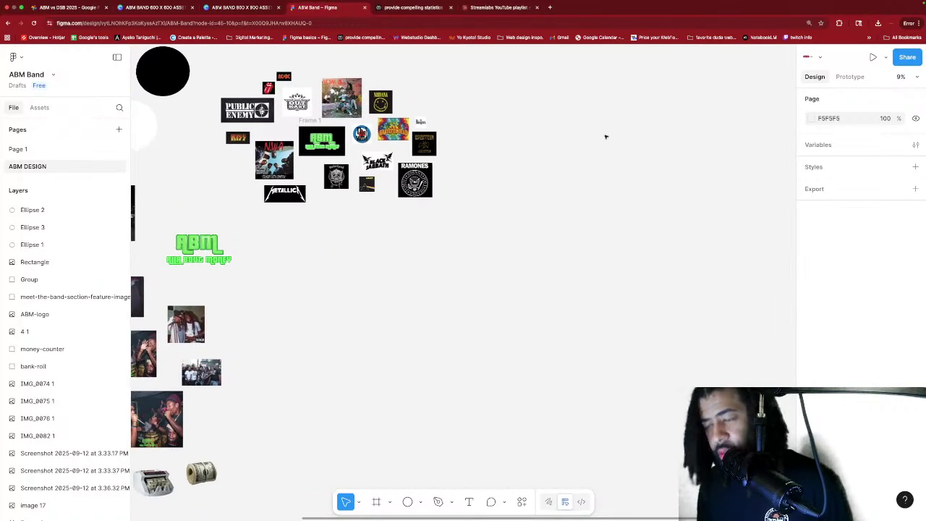
key(f)
drag(543, 97, 744, 231)
click(831, 101)
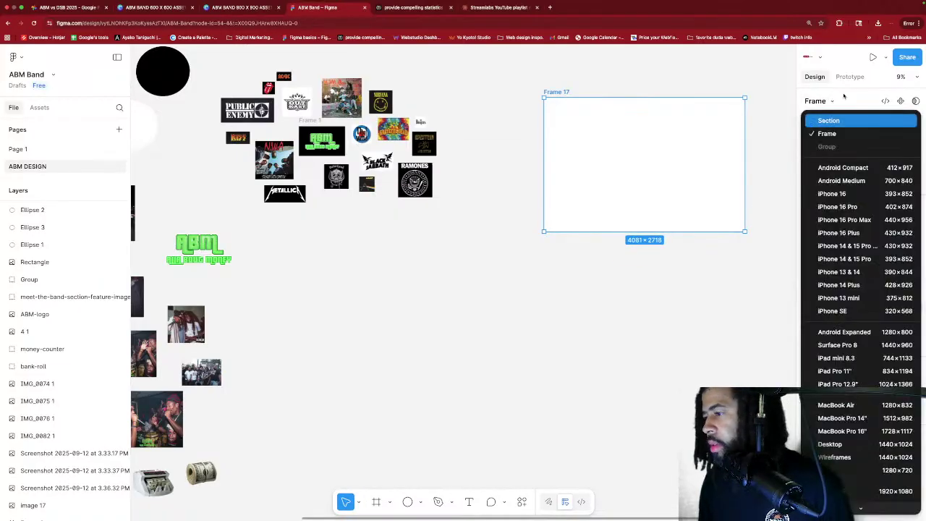
click(832, 444)
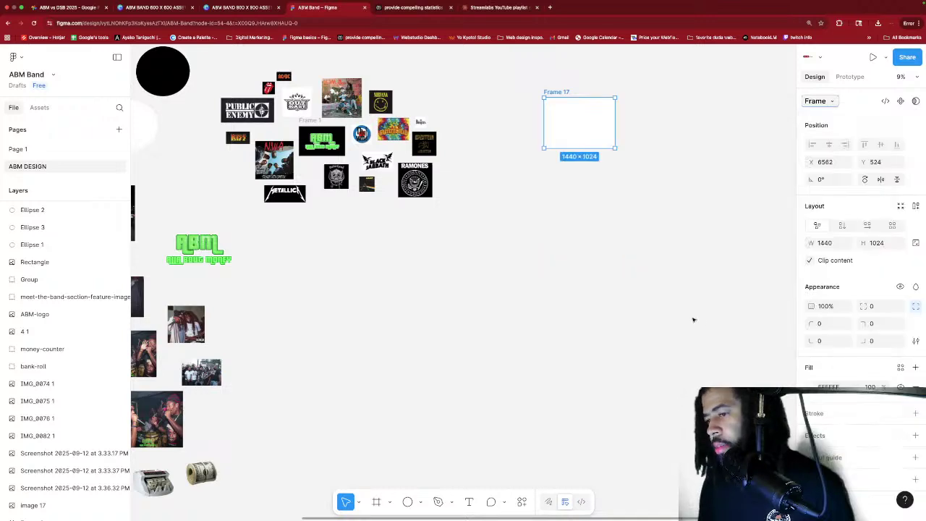
Change the new desktop frame's fill colour to black (000000) and deselect the frame.
scroll(560, 150, up, 5)
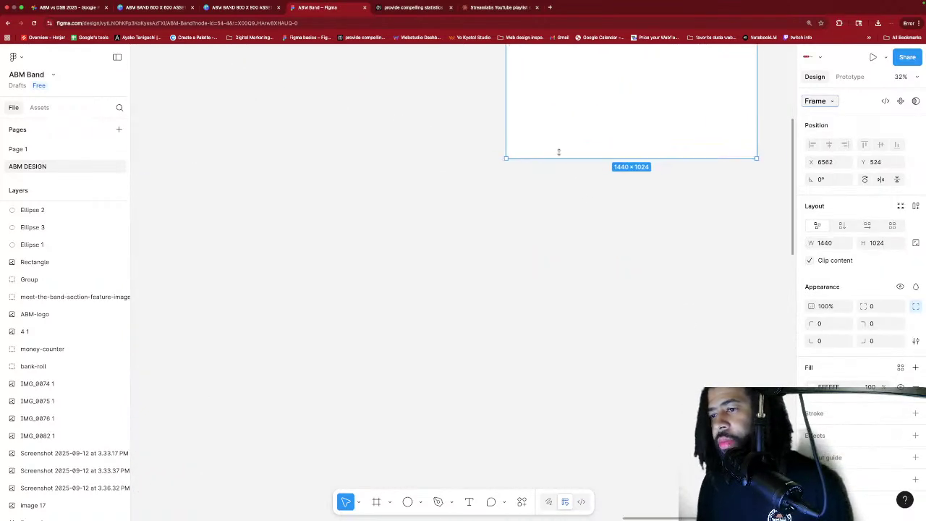
scroll(580, 175, up, 5)
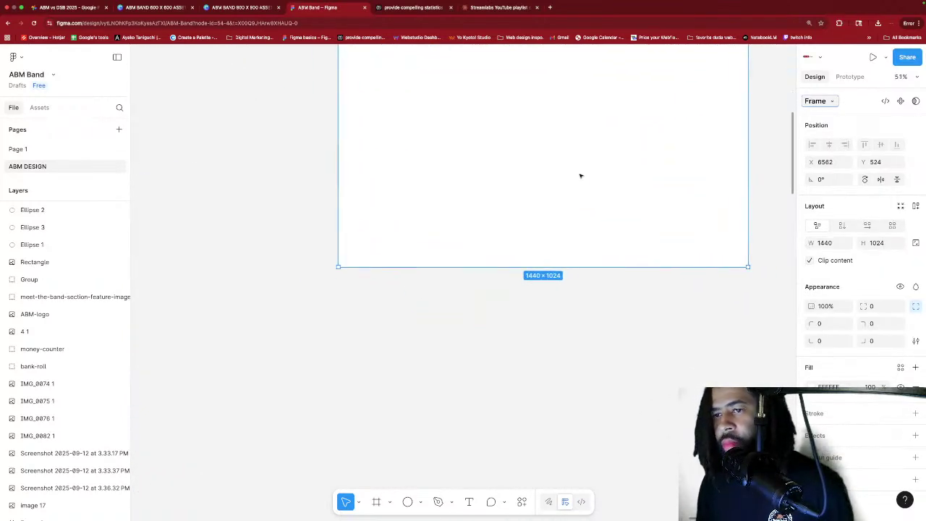
scroll(580, 175, up, 5)
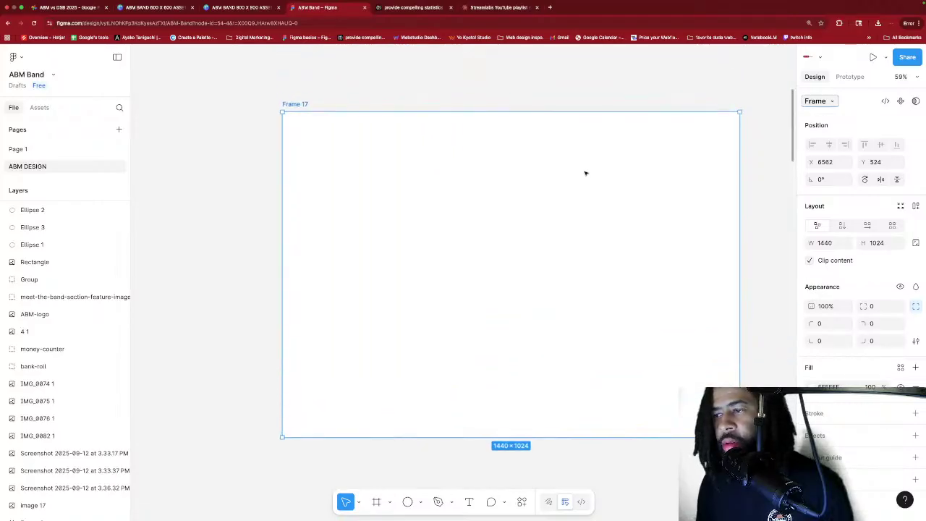
scroll(585, 173, down, 1)
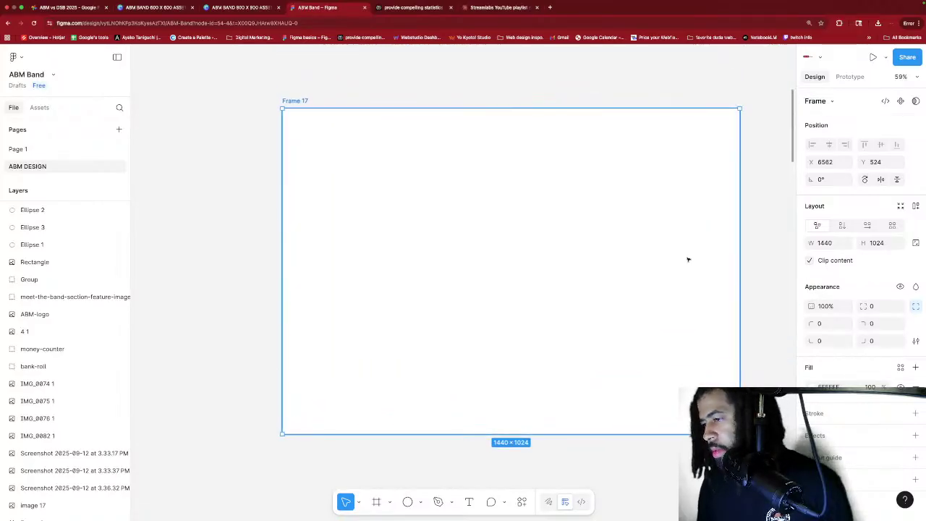
click(811, 387)
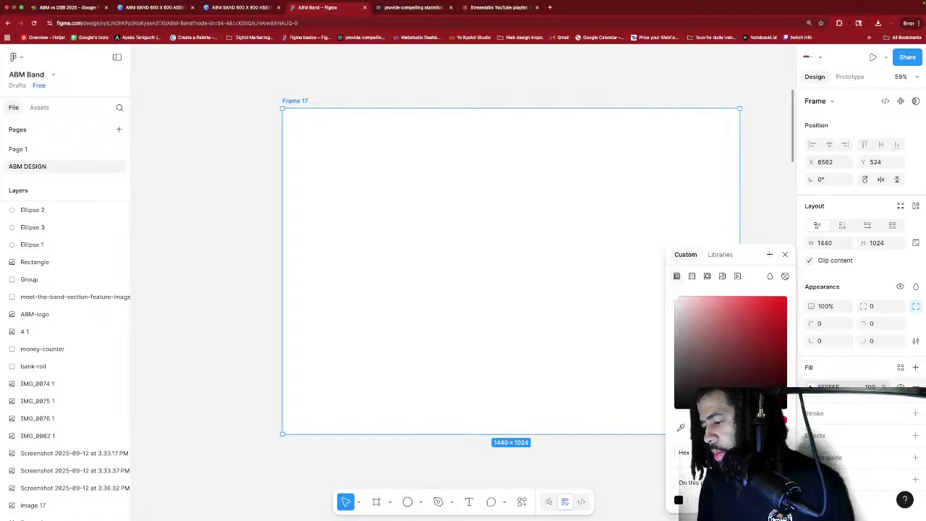
drag(720, 375, 562, 399)
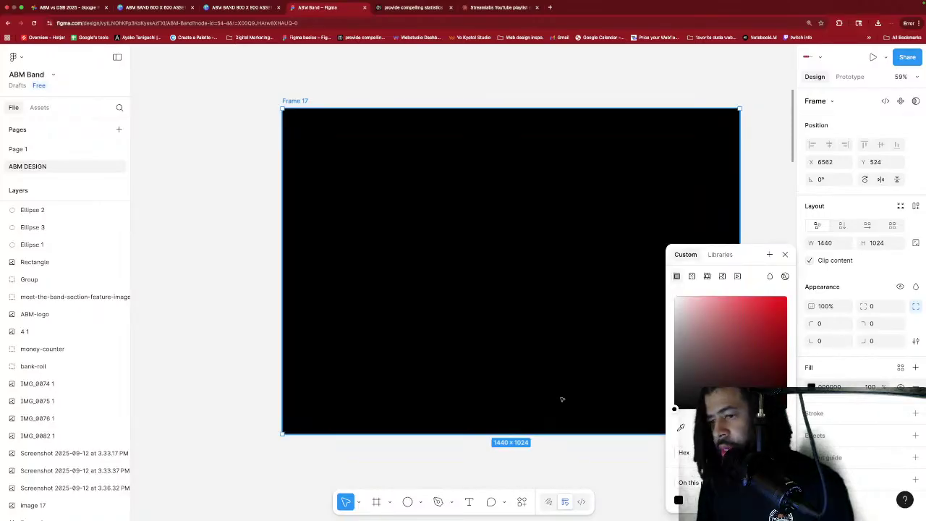
click(265, 176)
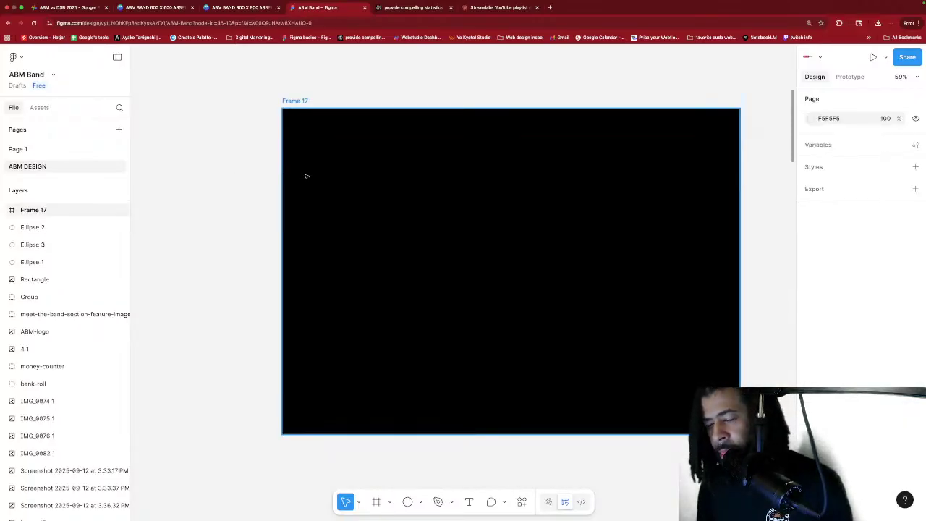
Select the black desktop frame and compare it with the standalone ABM logo and the surrounding band assets.
scroll(306, 175, down, 2)
scroll(307, 175, right, 2)
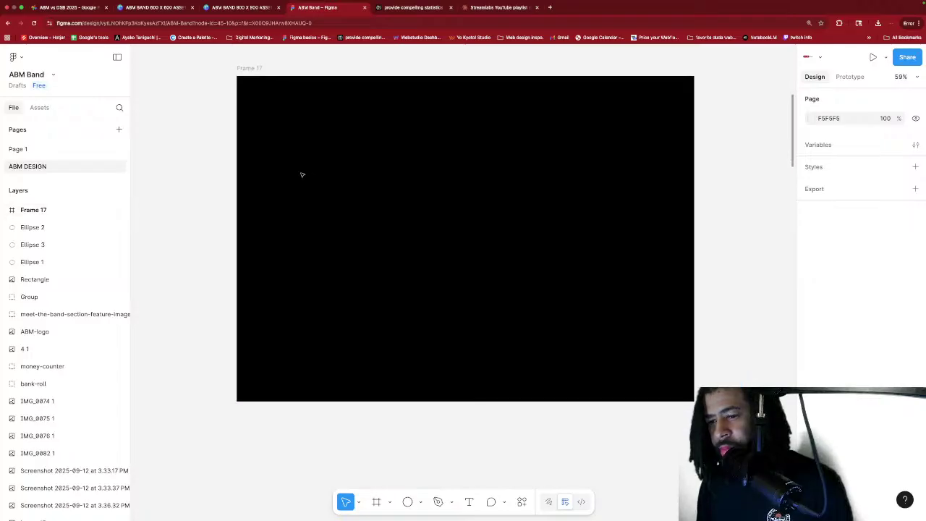
click(354, 151)
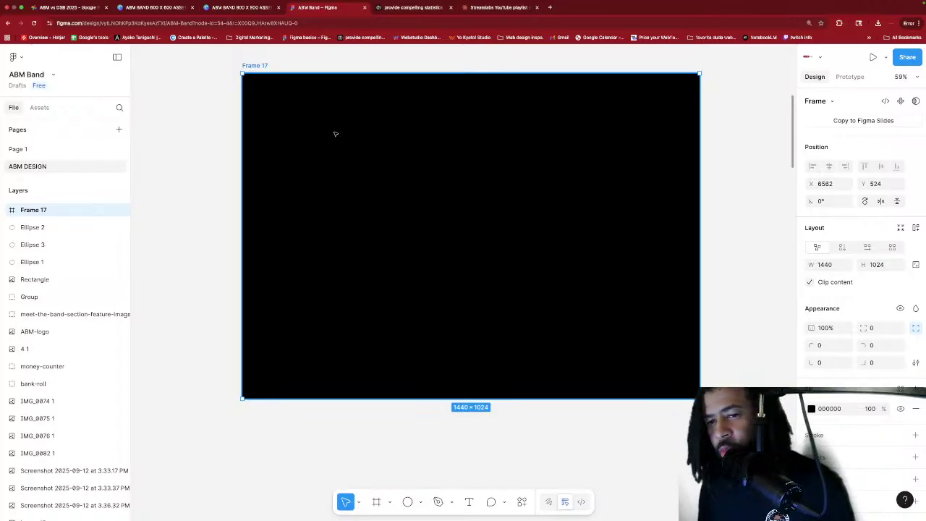
scroll(351, 152, left, 10)
scroll(352, 152, down, 4)
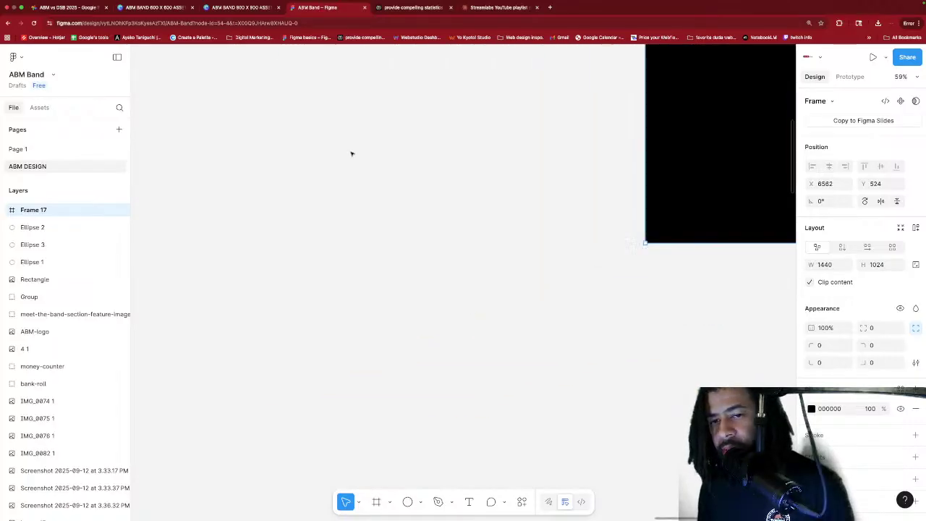
scroll(352, 153, down, 10)
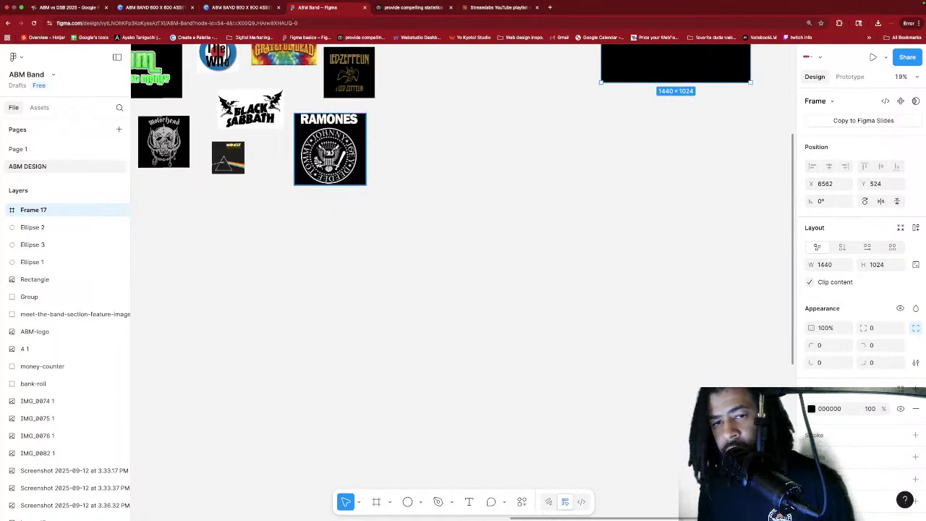
scroll(353, 150, left, 8)
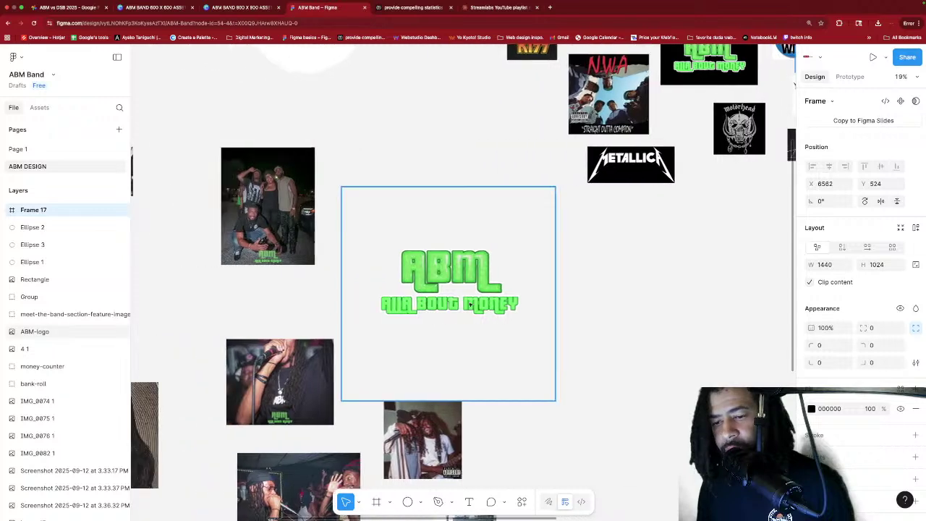
scroll(535, 303, right, 8)
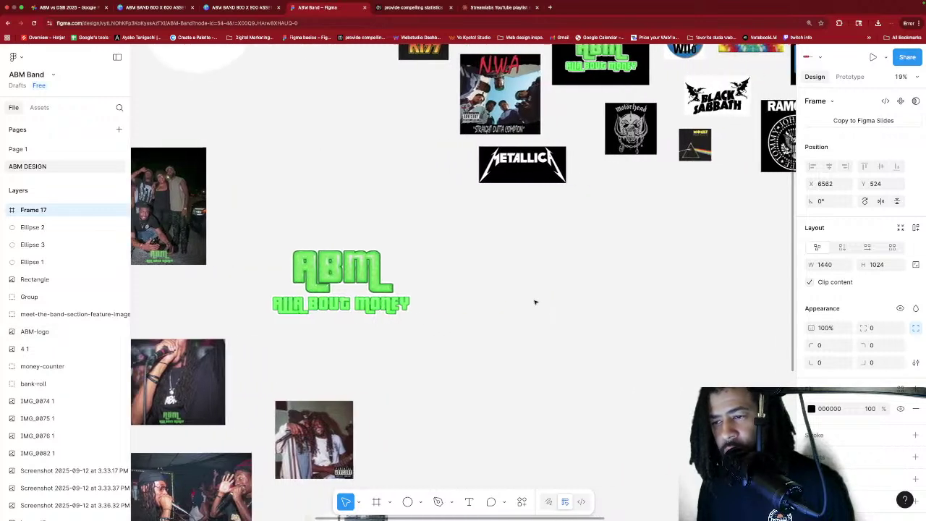
scroll(535, 302, down, 8)
scroll(536, 302, right, 6)
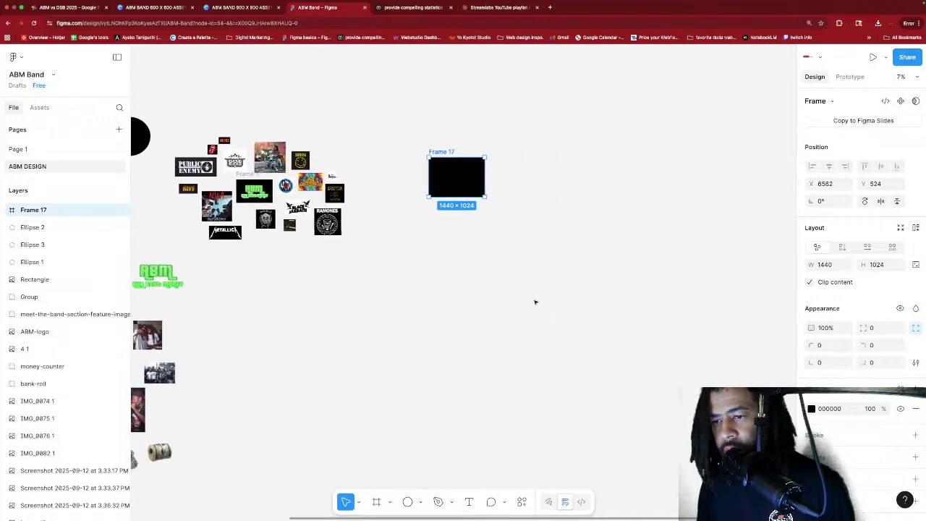
Move the standalone ABM logo from below the reference logos to the empty canvas just right of the black desktop frame.
scroll(452, 189, up, 4)
scroll(452, 189, up, 5)
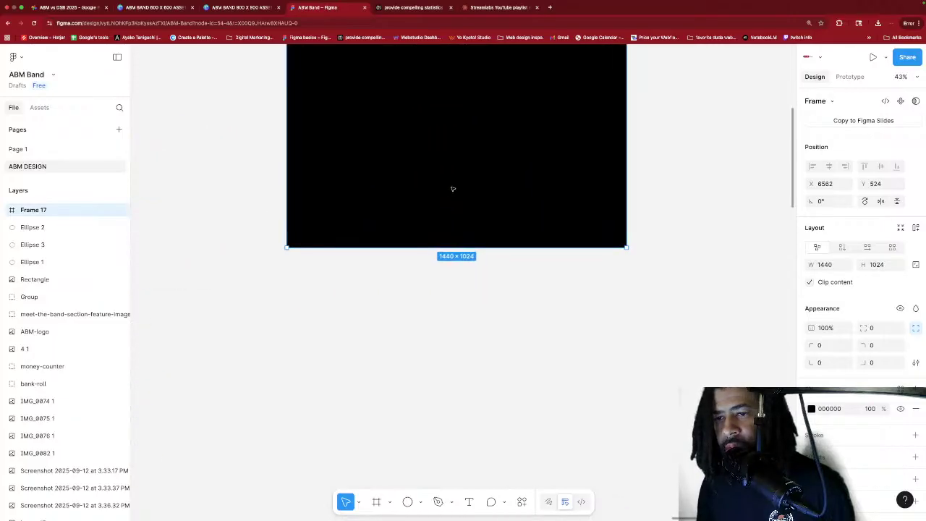
scroll(459, 223, up, 3)
scroll(459, 219, left, 5)
scroll(440, 194, left, 15)
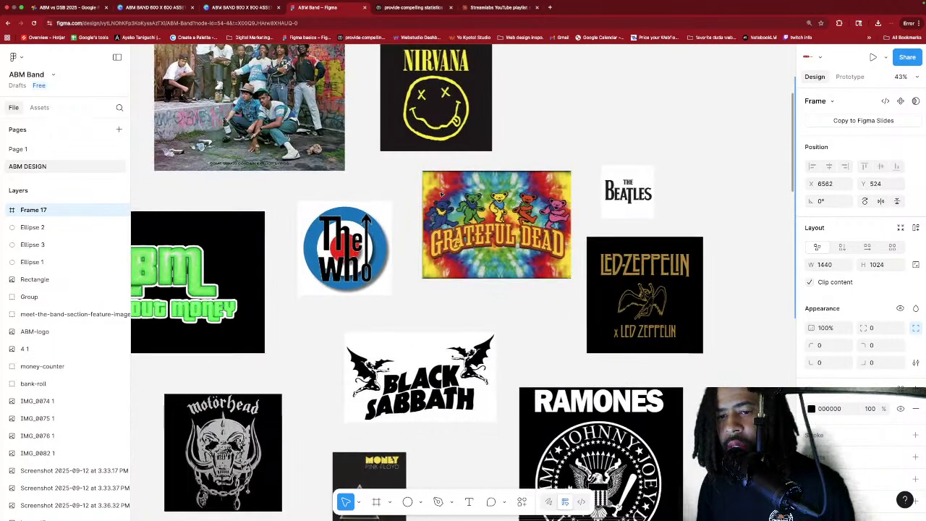
scroll(441, 194, down, 10)
scroll(443, 193, down, 6)
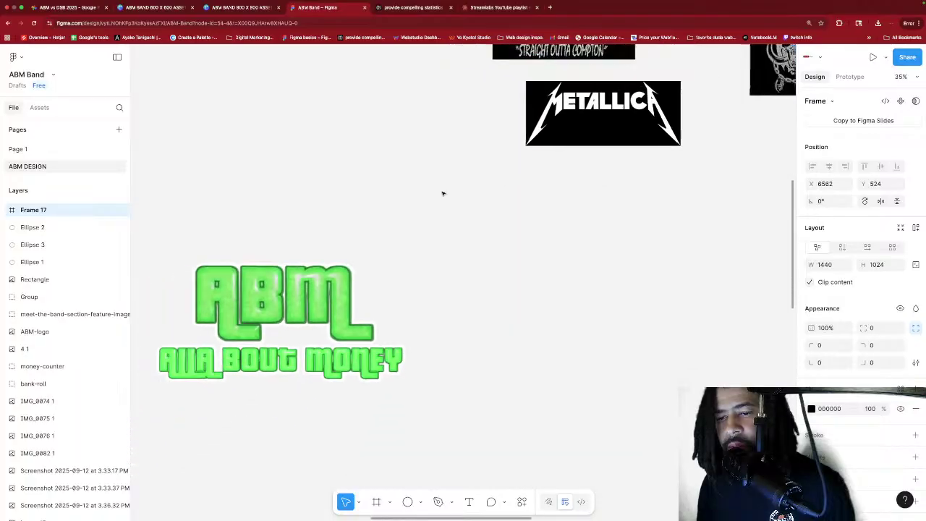
click(442, 192)
drag(342, 188, 635, 229)
scroll(634, 229, right, 10)
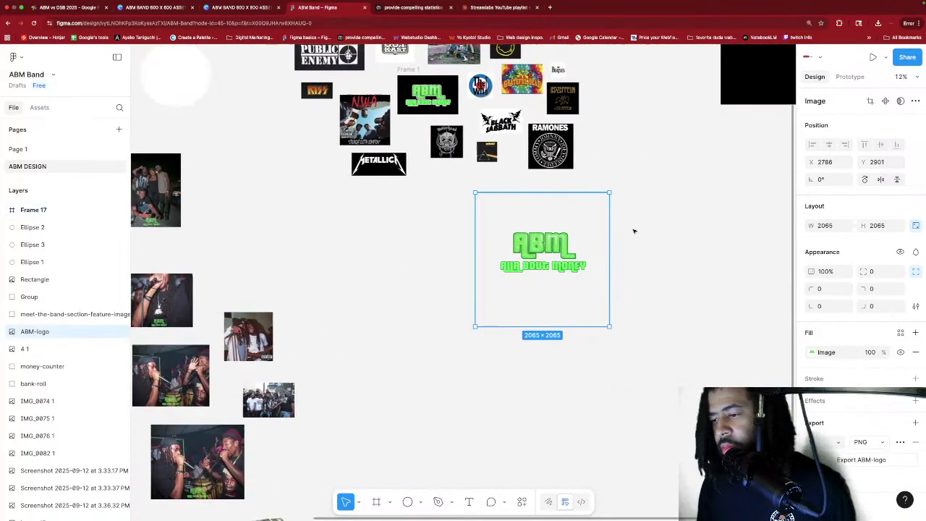
drag(217, 237, 587, 132)
scroll(556, 136, up, 5)
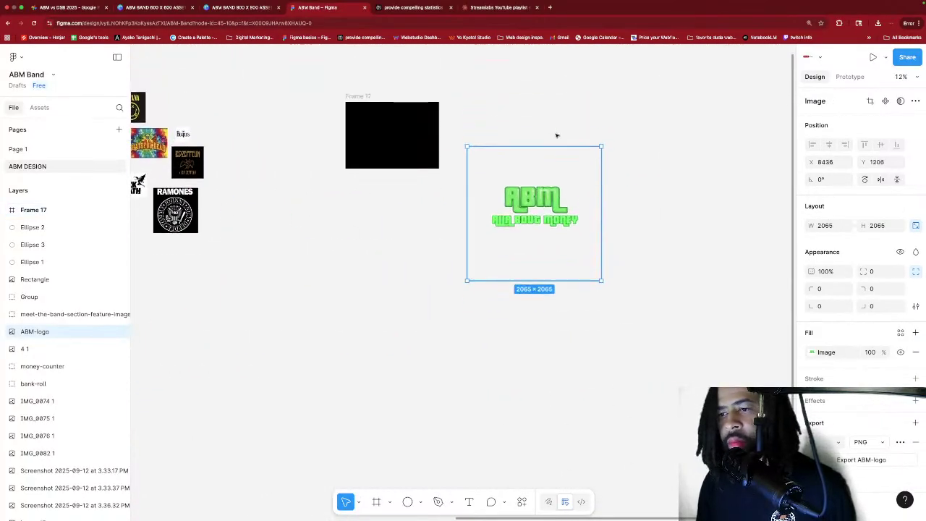
drag(561, 281, 540, 165)
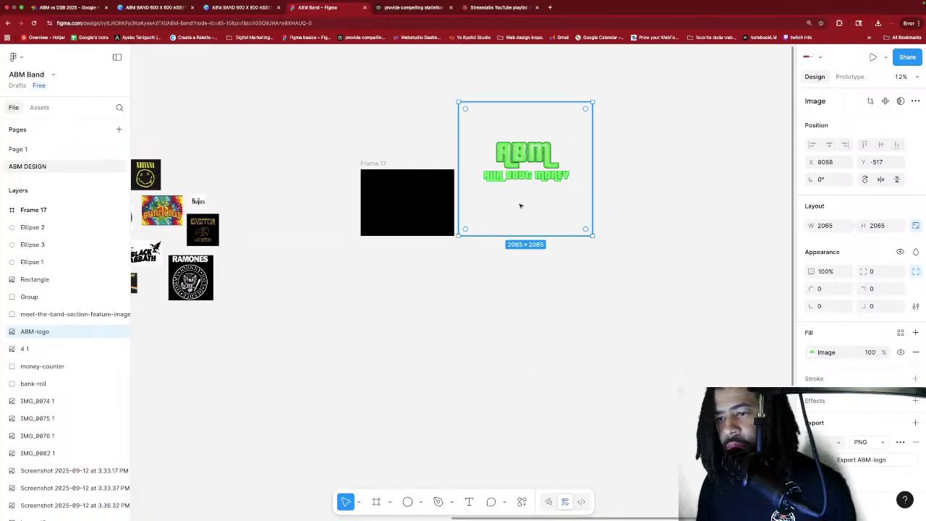
Shift the ABM logo slightly farther from the black frame, to about X 8150, Y -467.
scroll(521, 203, left, 5)
scroll(500, 202, up, 5)
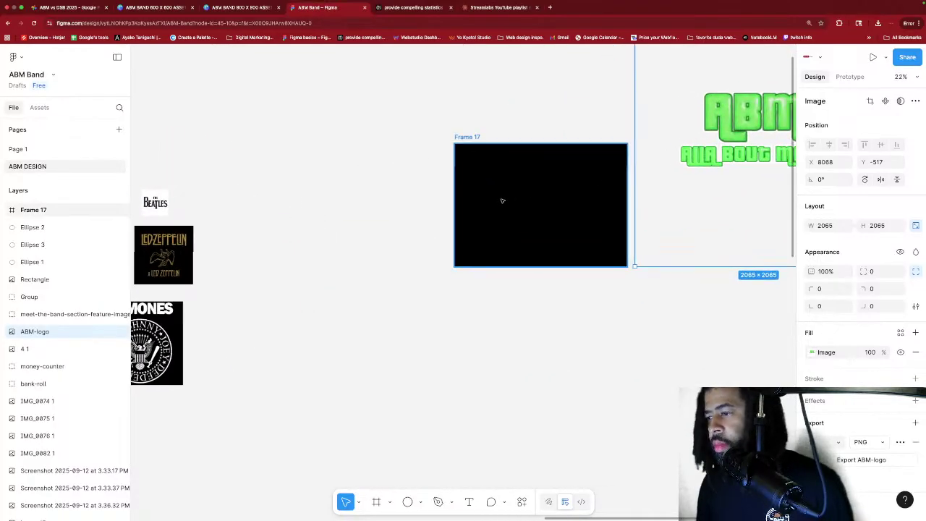
drag(709, 188, 766, 171)
scroll(567, 192, up, 3)
scroll(567, 192, down, 5)
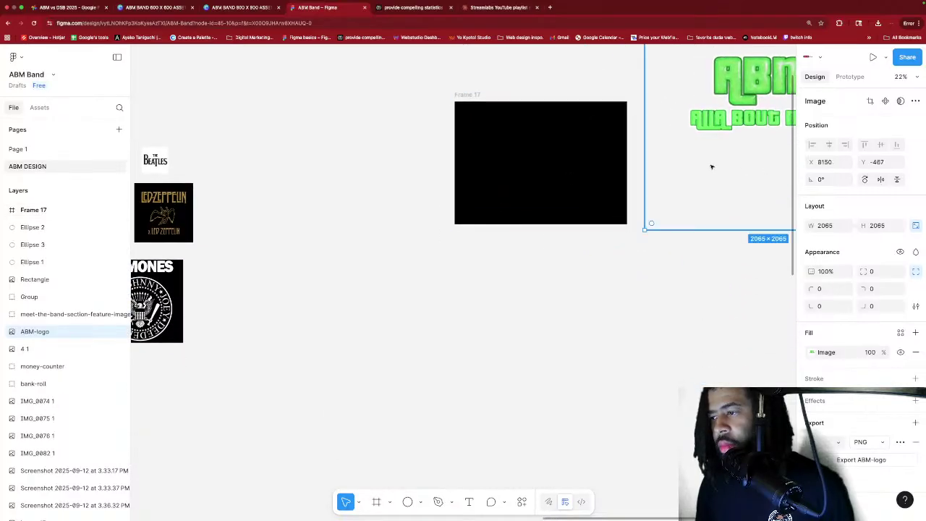
Add a text box about 471 × 123 on the canvas left of the black frame, reading "Lorem Ipsum".
click(517, 137)
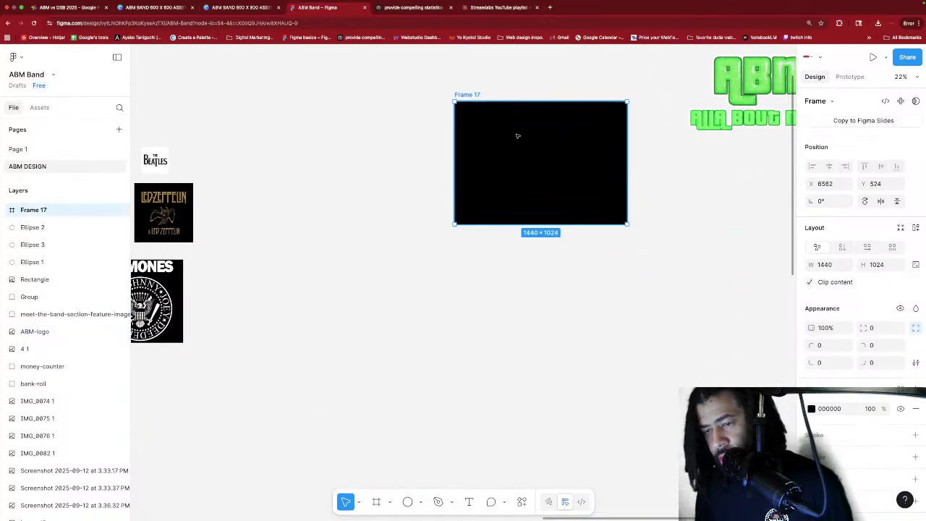
key(t)
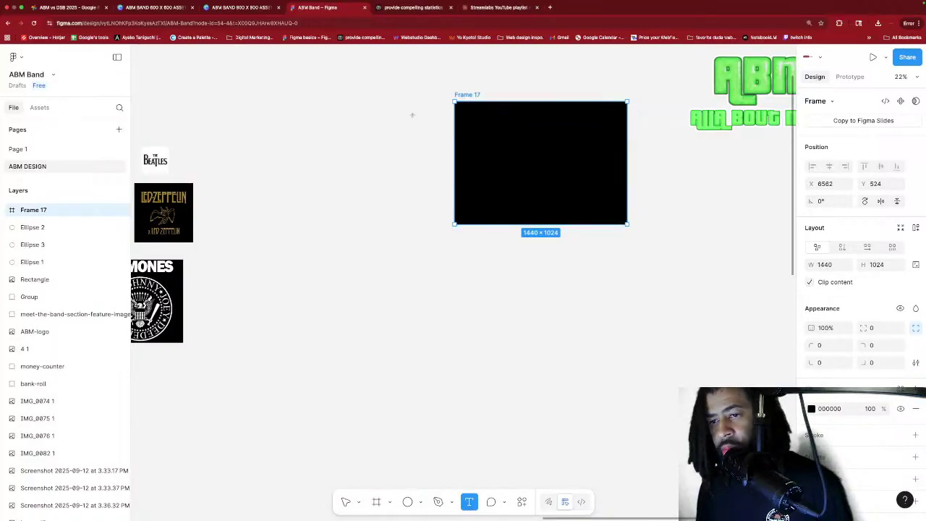
drag(368, 107, 425, 121)
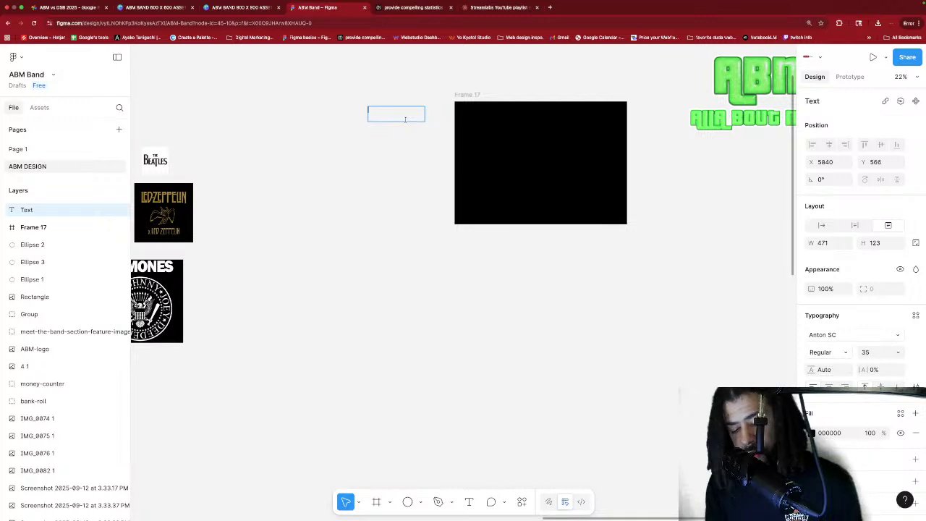
text(Lorem)
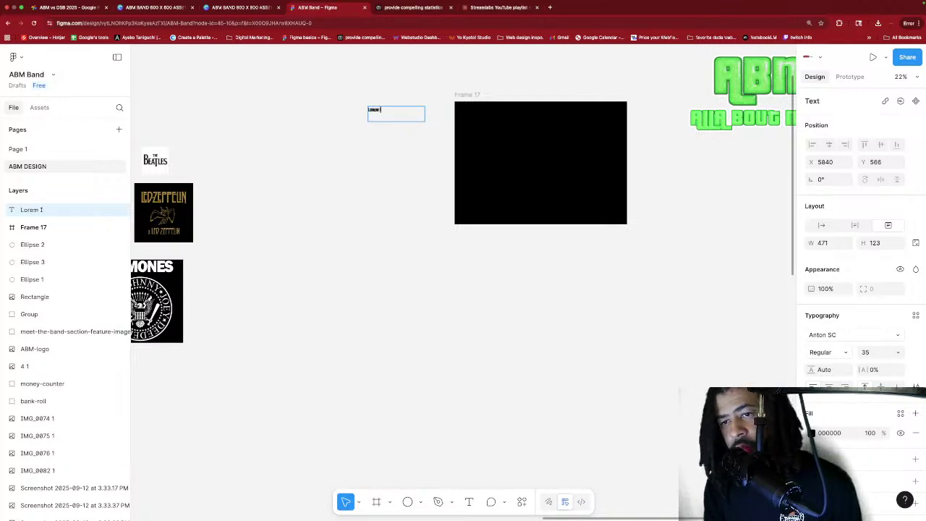
text( Ip)
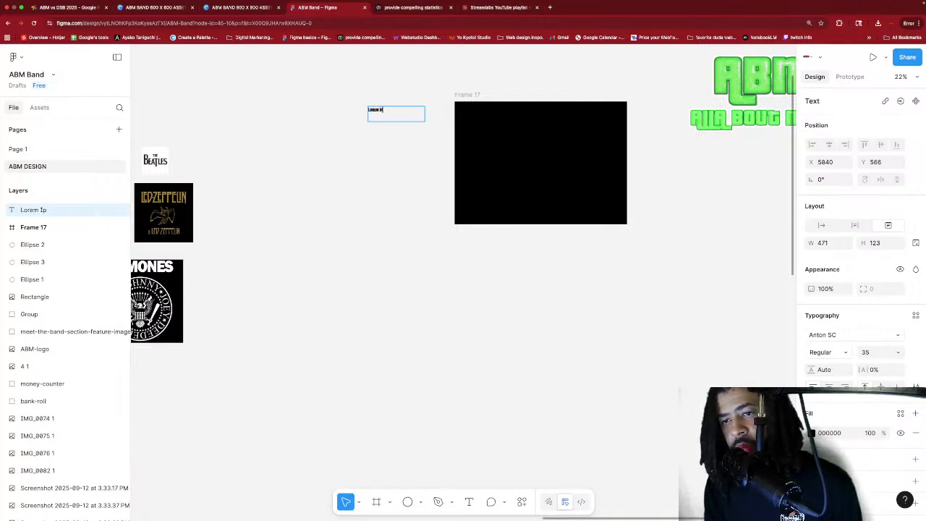
text(sum)
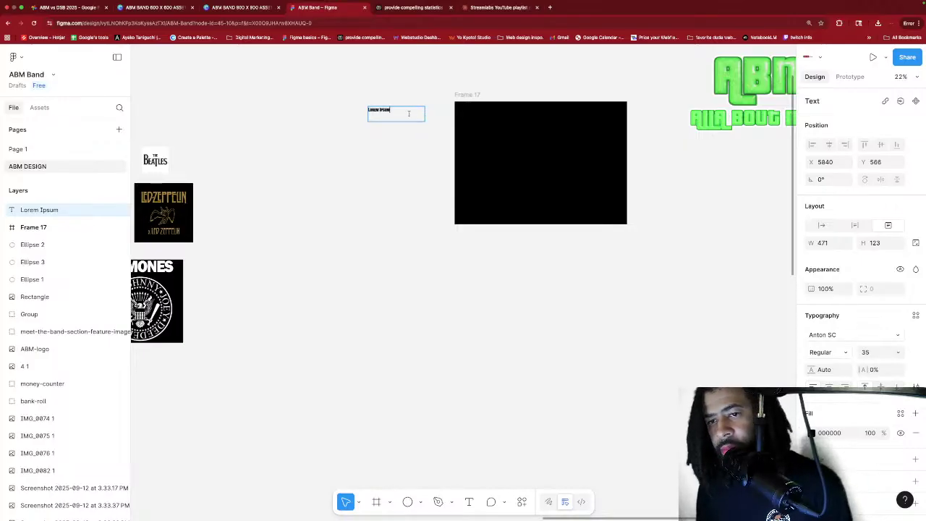
key(Escape)
Shrink the Lorem Ipsum text box to about 186 × 53 and move it into the black frame's upper-left area.
drag(424, 118, 393, 114)
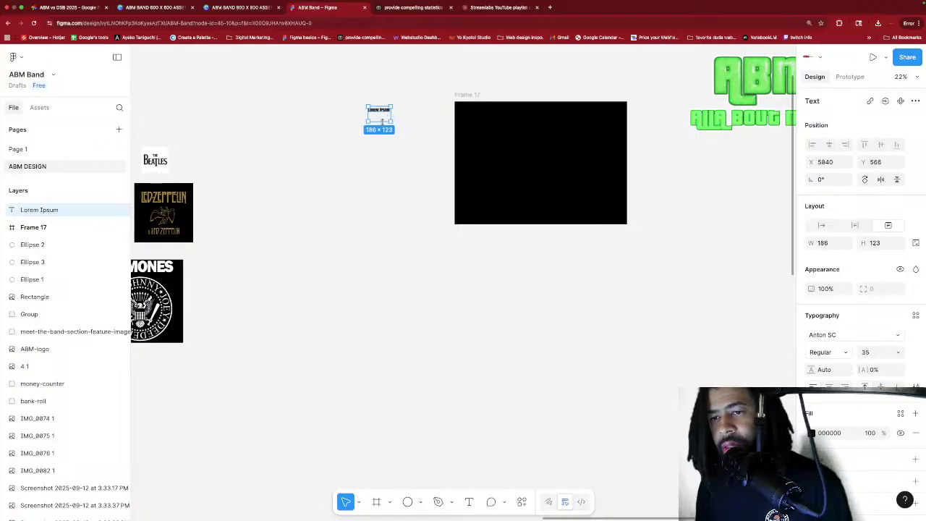
double_click(381, 124)
drag(384, 112, 485, 122)
Change the Lorem Ipsum text's fill colour to green (54DE47).
double_click(484, 120)
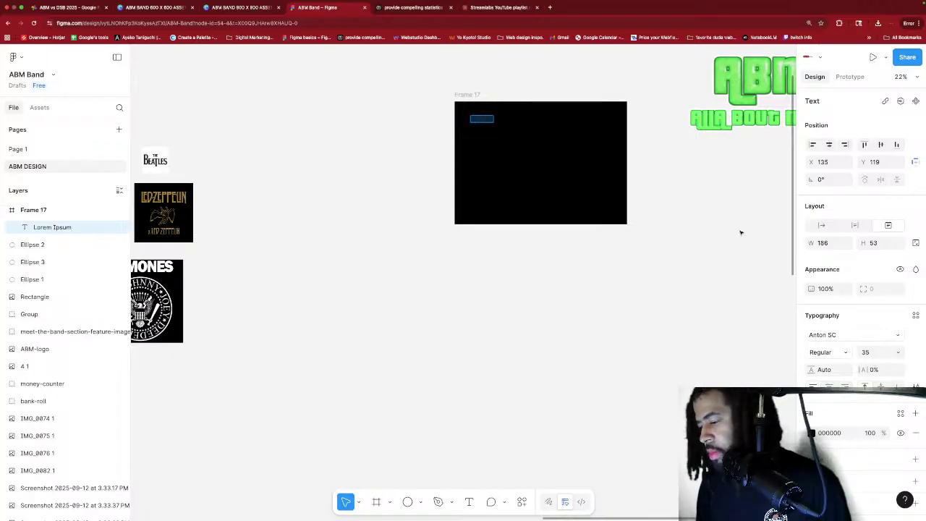
click(811, 432)
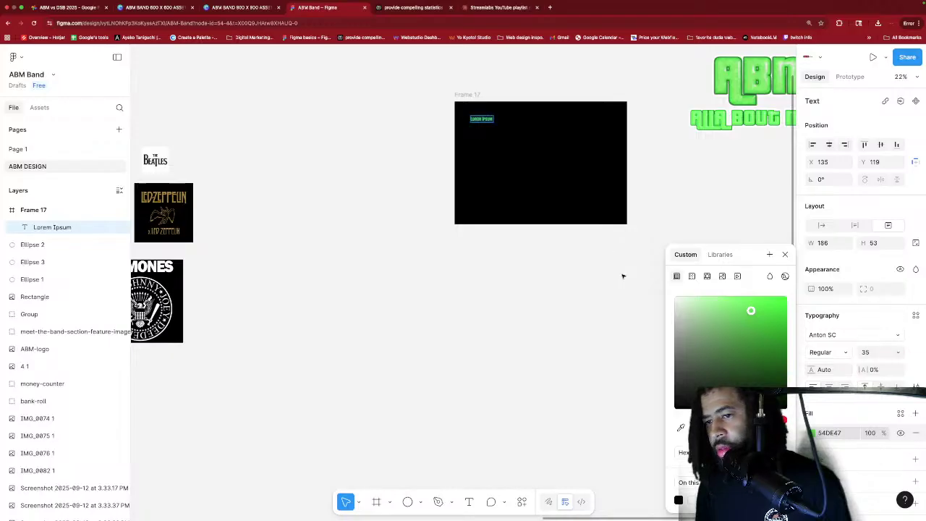
click(481, 119)
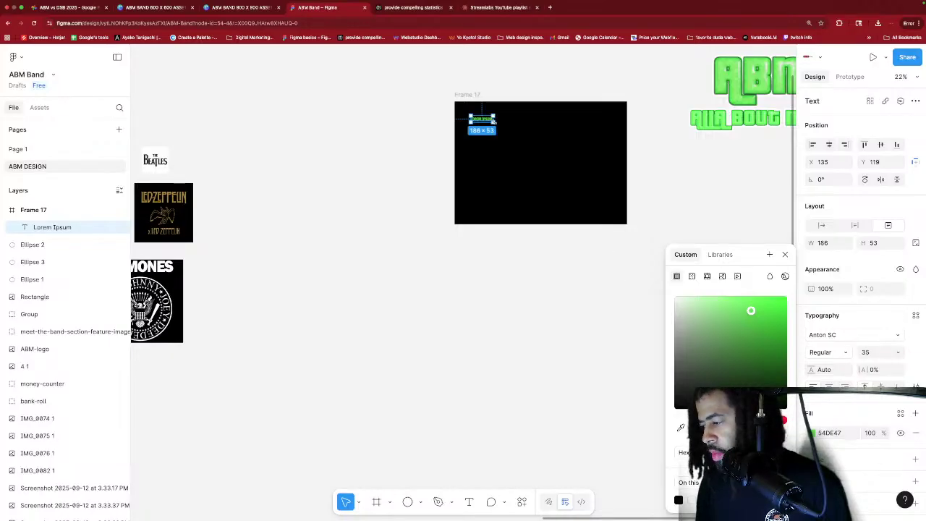
Set the Lorem Ipsum text's font size to 110 and enlarge its box to about 585 × 166.
drag(494, 121, 512, 131)
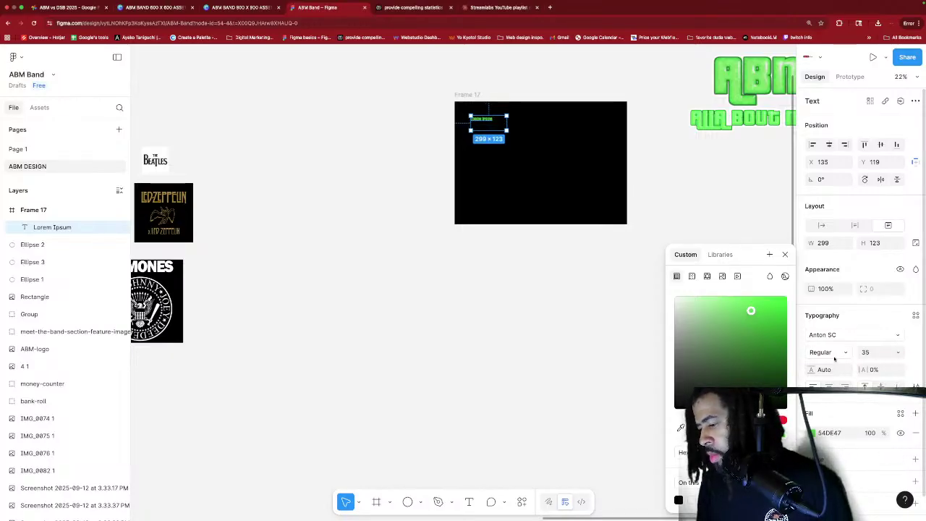
drag(862, 353, 7, 360)
scroll(449, 195, down, 5)
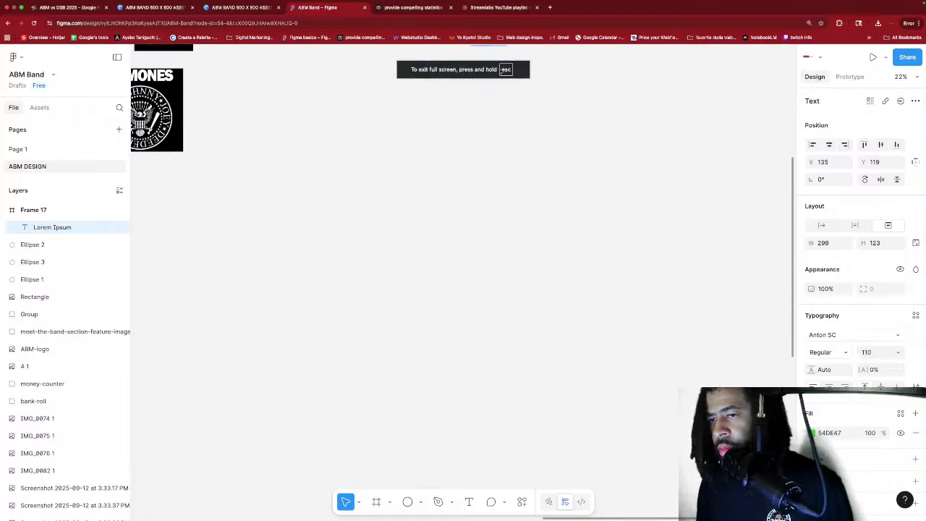
scroll(450, 195, up, 7)
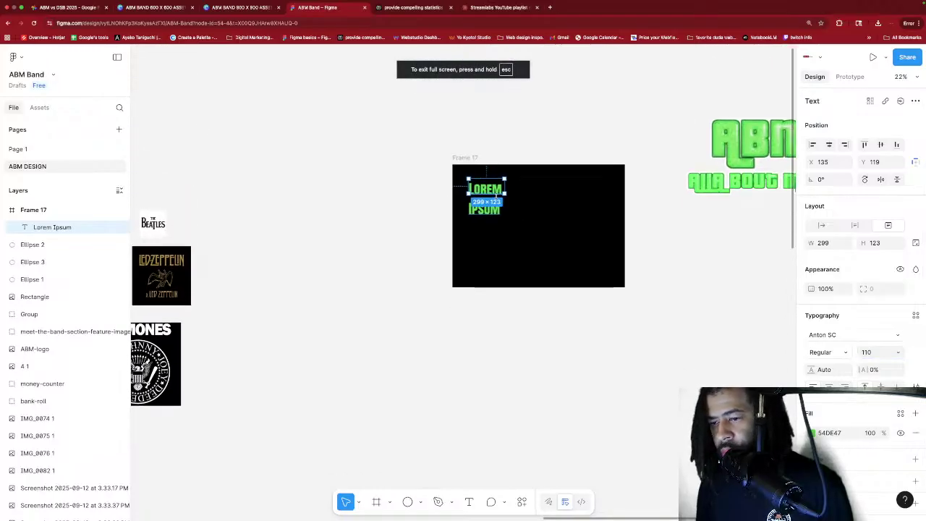
mouse_move(496, 194)
mouse_down()
mouse_move(496, 218)
mouse_move(528, 195)
mouse_move(551, 195)
mouse_move(512, 199)
mouse_up()
scroll(510, 220, up, 3)
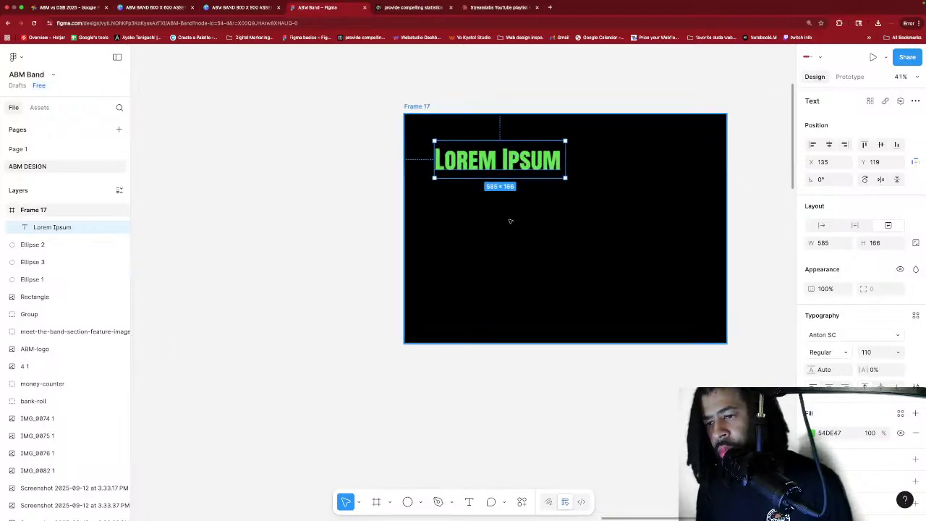
Increase the Lorem Ipsum heading's font size to 125.
scroll(510, 221, up, 5)
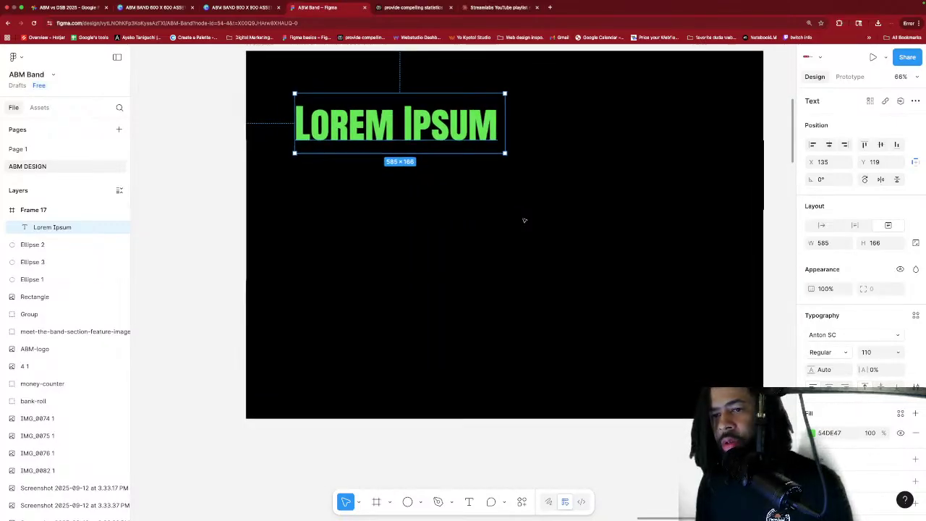
scroll(524, 220, up, 1)
scroll(523, 217, right, 2)
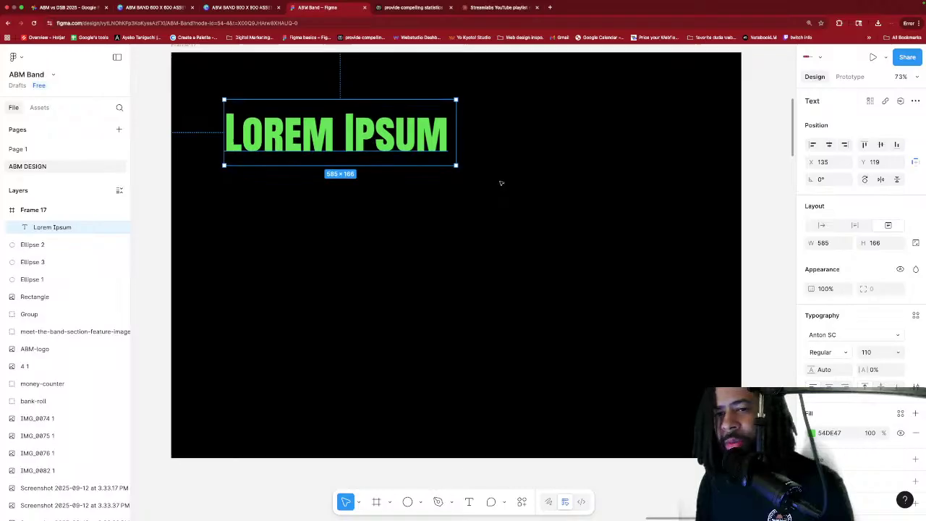
scroll(501, 183, down, 1)
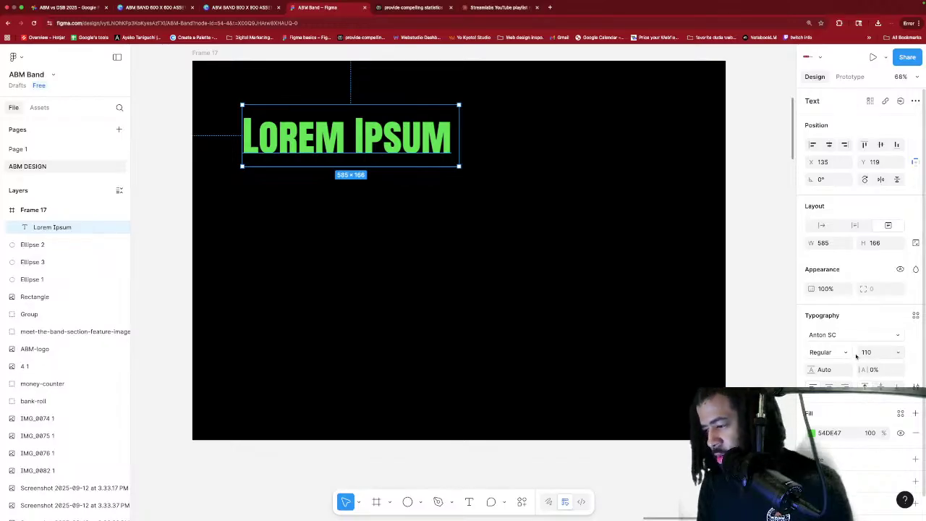
click(875, 353)
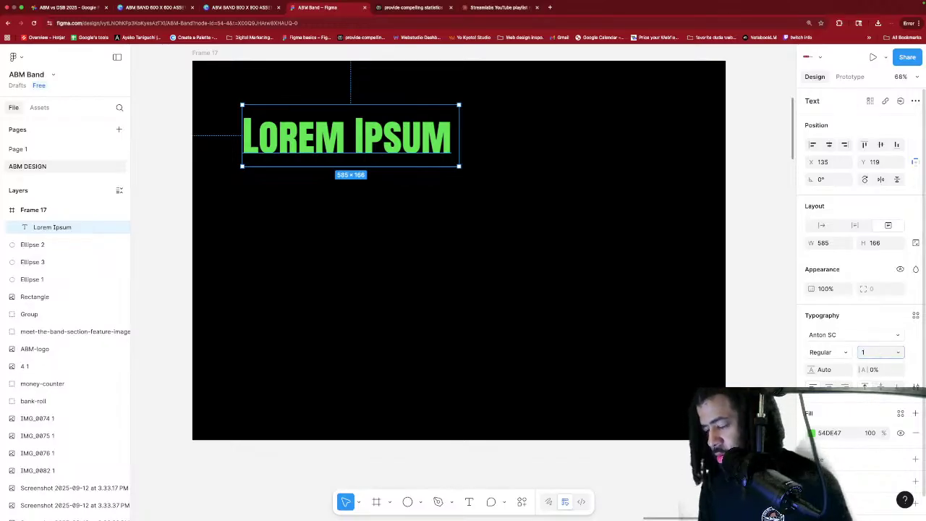
text(125)
key(Return)
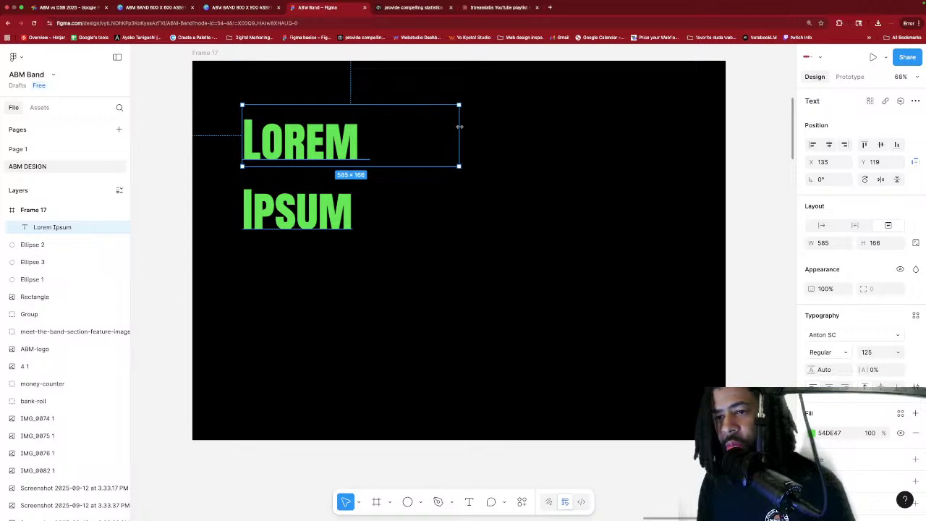
Widen the heading's text box to about 652 × 166 so it fits one line, and place it at about X 87, Y 112.
drag(458, 132, 483, 132)
key(ctrl+z)
key(ctrl+shift+z)
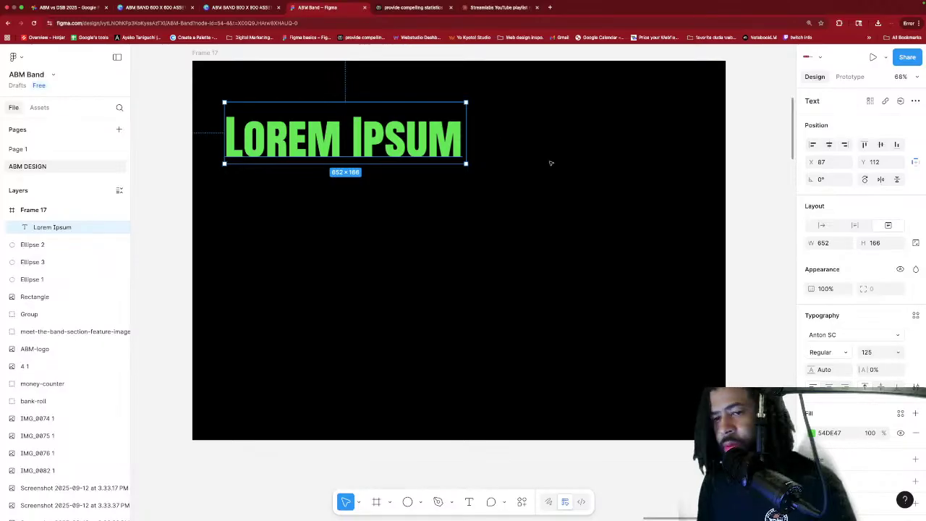
key(ctrl+z)
key(ctrl+shift+z)
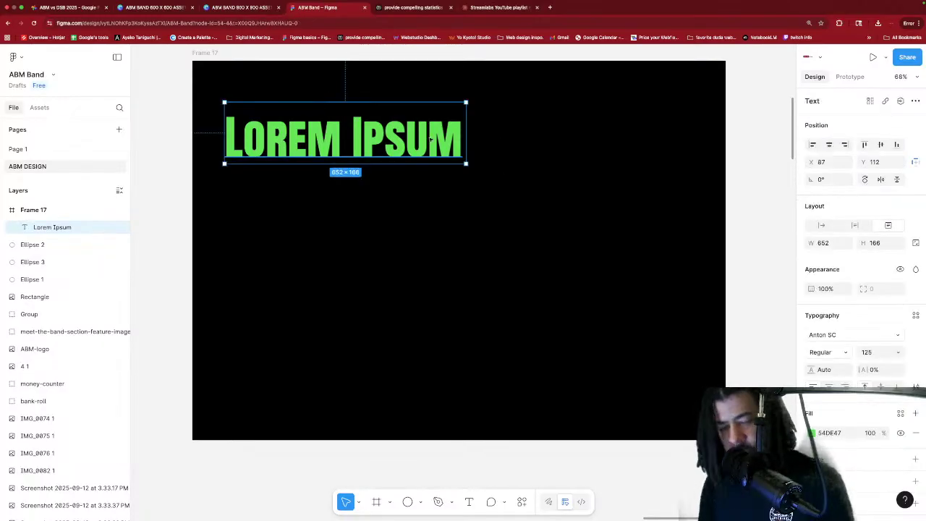
Duplicate the Lorem Ipsum heading directly below the original and set the copy's font size to 100.
drag(430, 139, 430, 201)
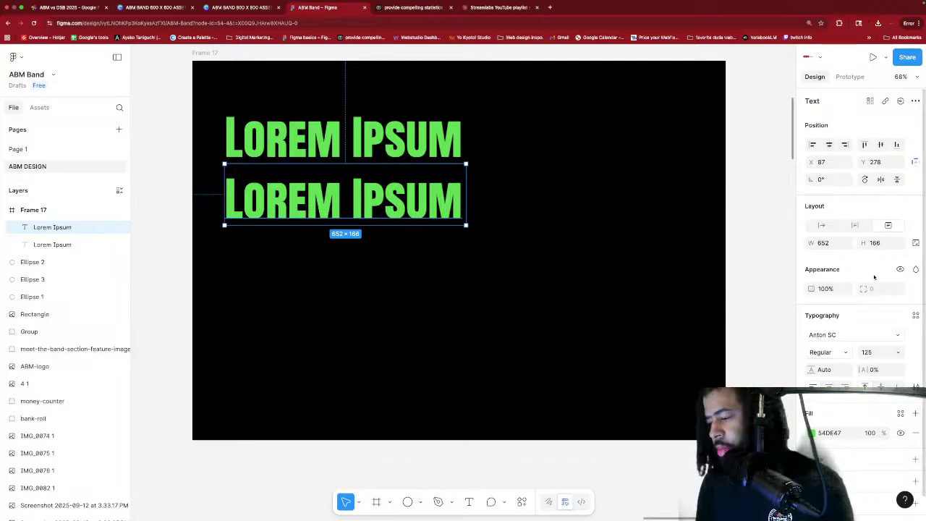
click(876, 353)
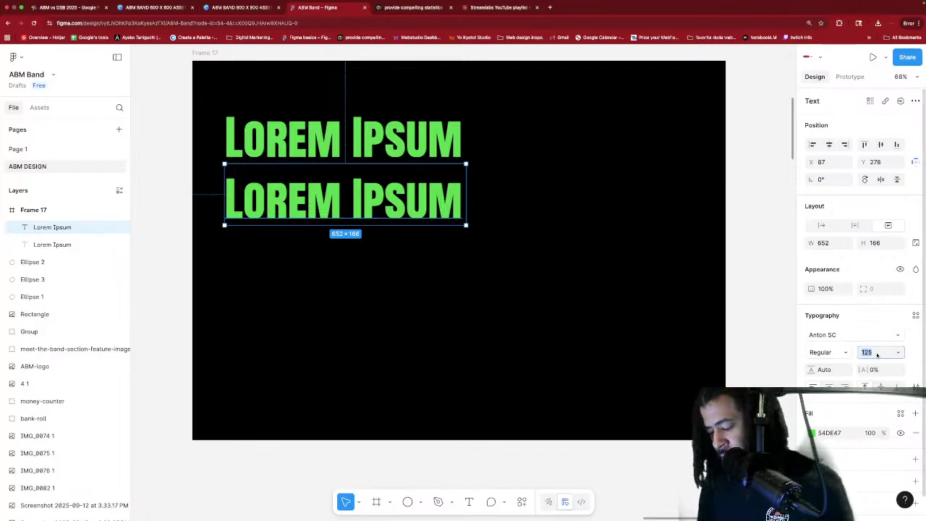
text(100)
key(Return)
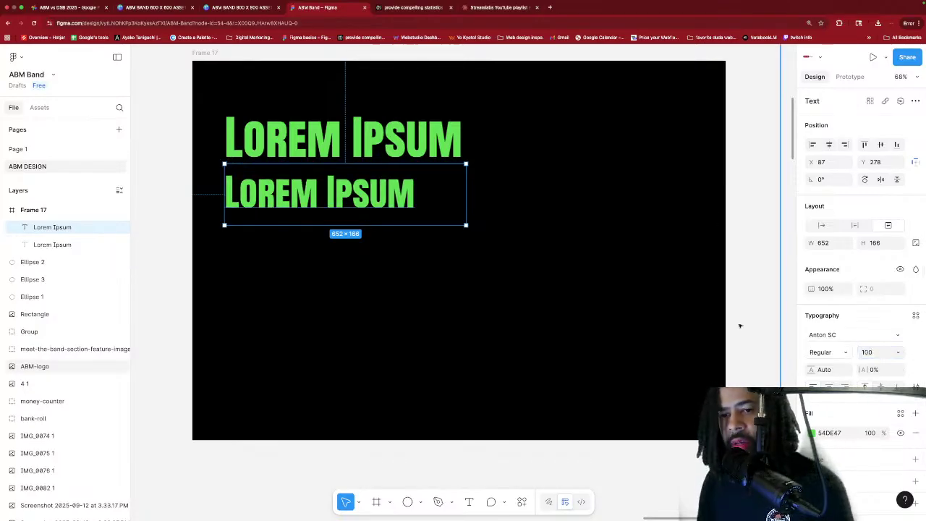
key(Escape)
Duplicate the second Lorem Ipsum heading directly below it and set the copy's font size to 75.
click(354, 192)
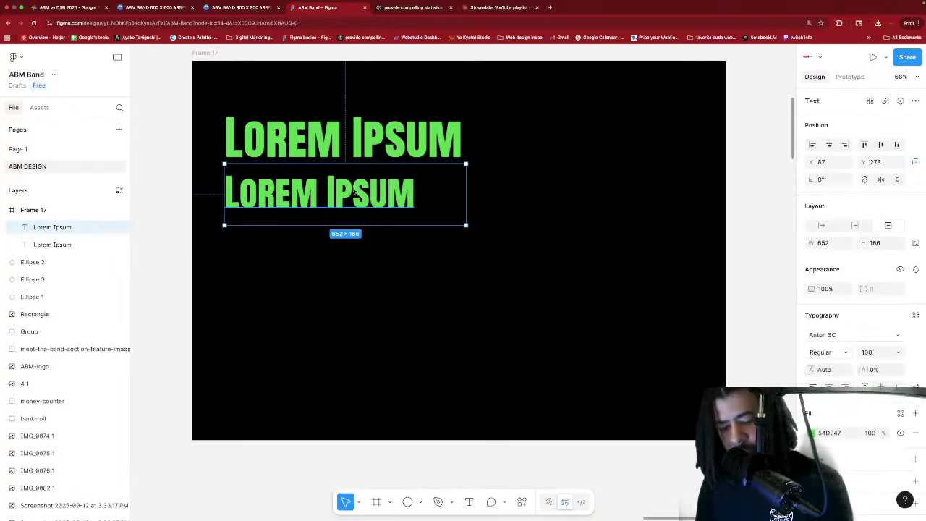
drag(362, 192, 350, 239)
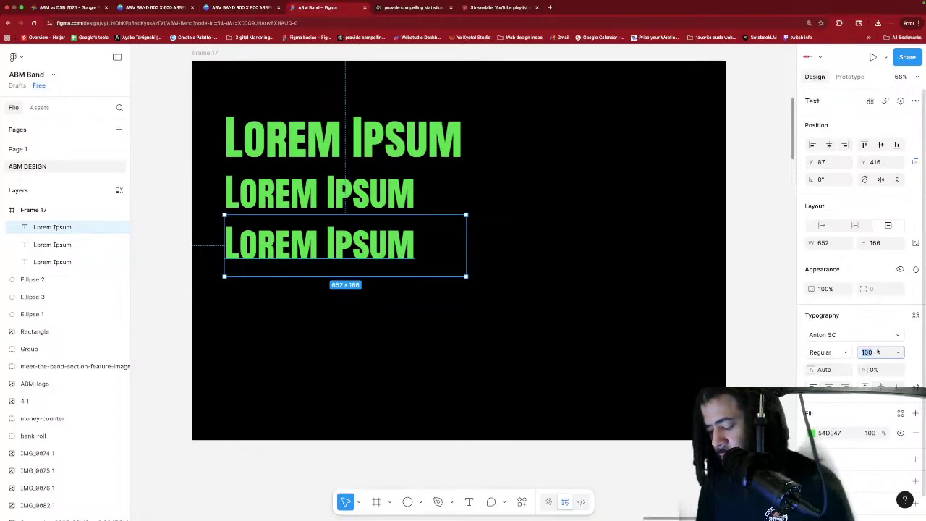
text(75)
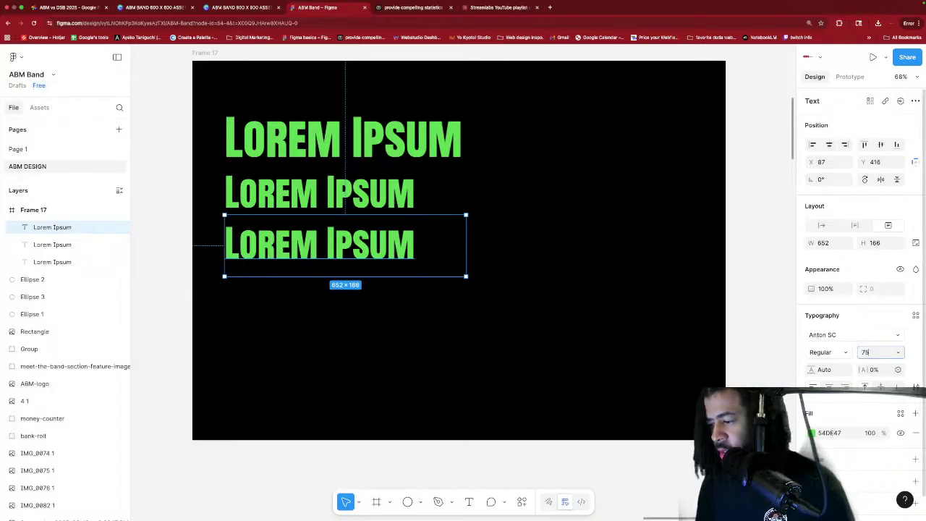
key(Return)
click(518, 266)
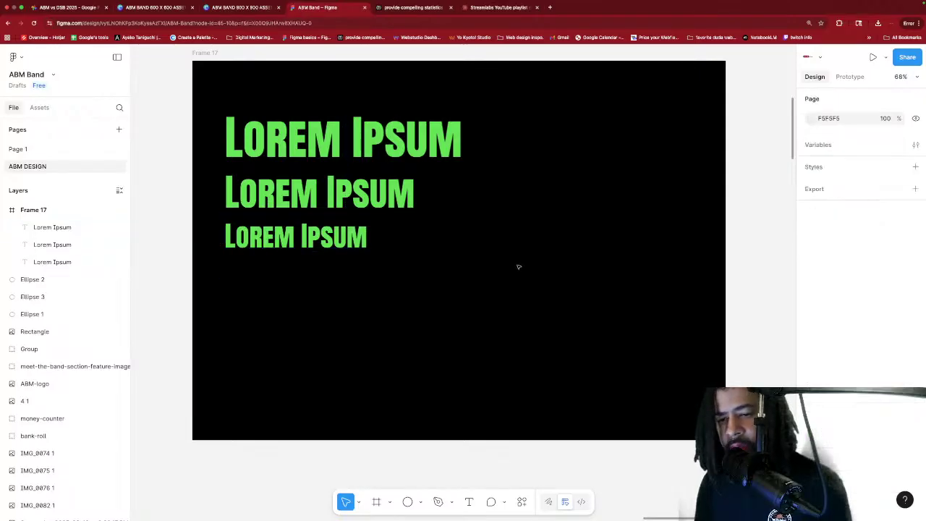
Shorten the third heading's text box to about 652 × 113 and duplicate it directly below at about Y 529.
click(372, 240)
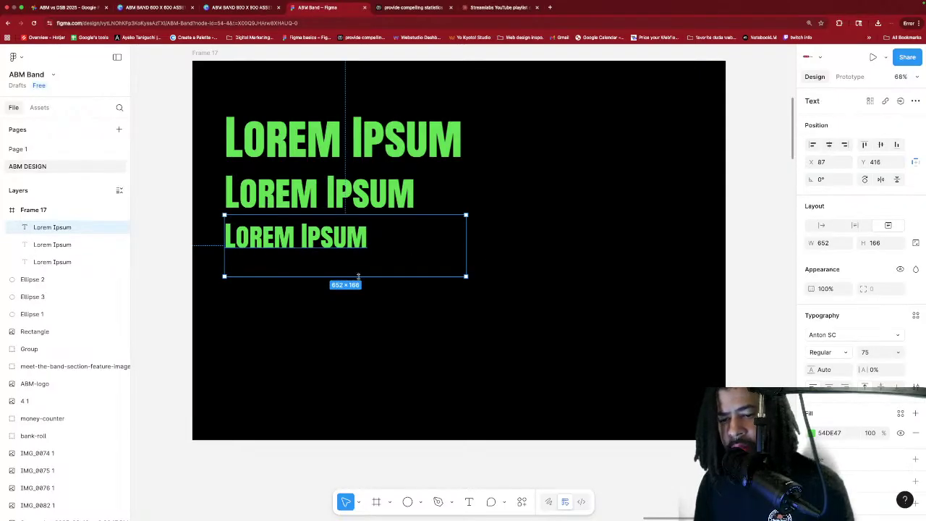
drag(357, 275, 355, 255)
click(503, 244)
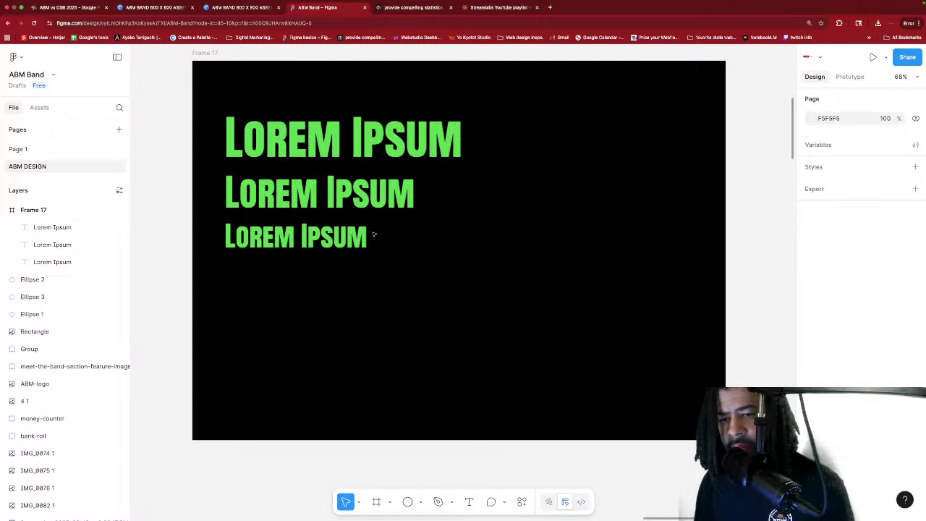
click(336, 238)
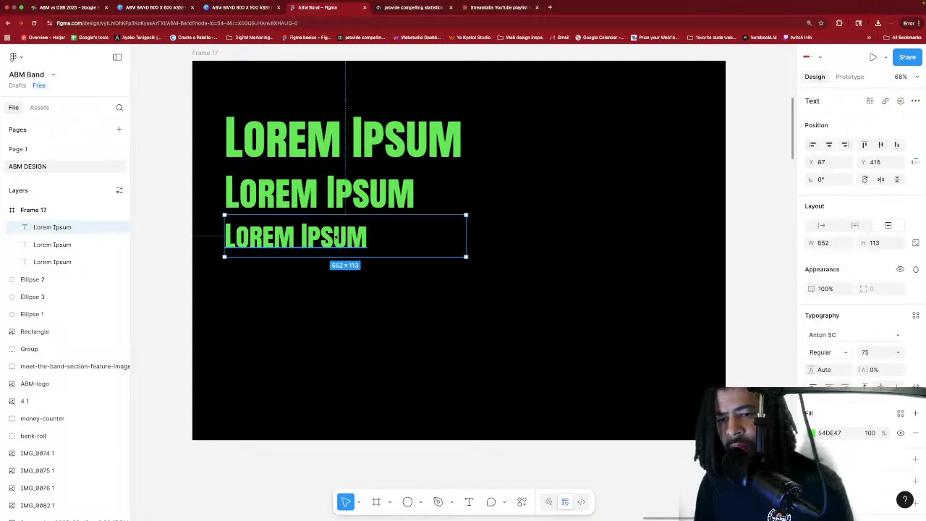
drag(335, 238, 322, 279)
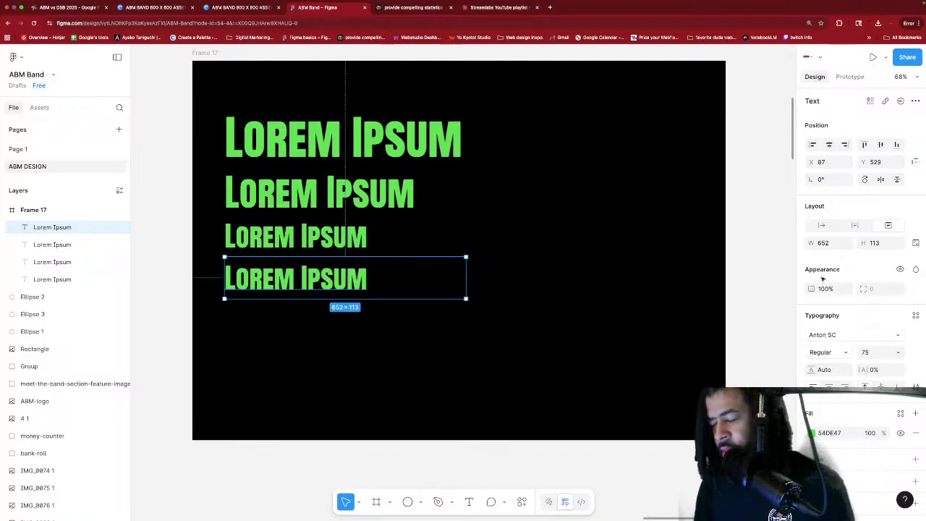
Set the fourth heading's font size to 45 and shrink its text box to about 244 × 68.
click(876, 352)
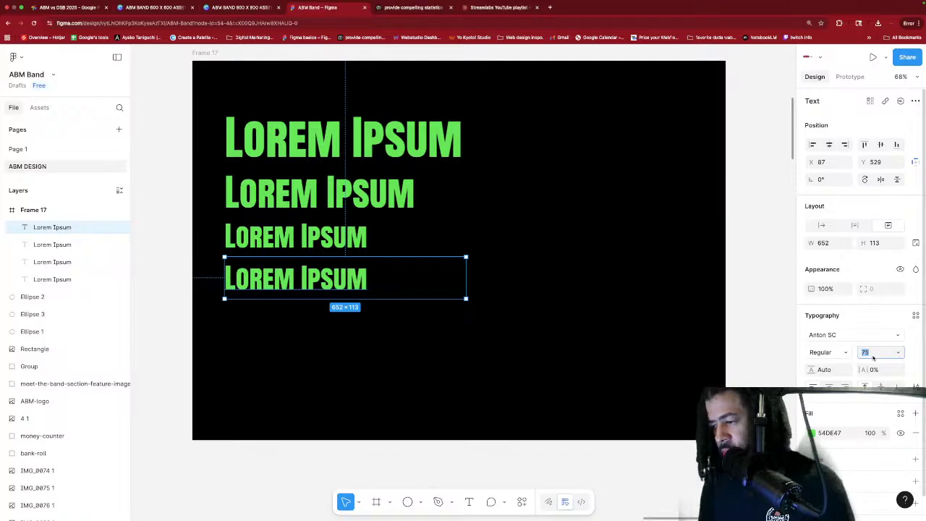
key(Return)
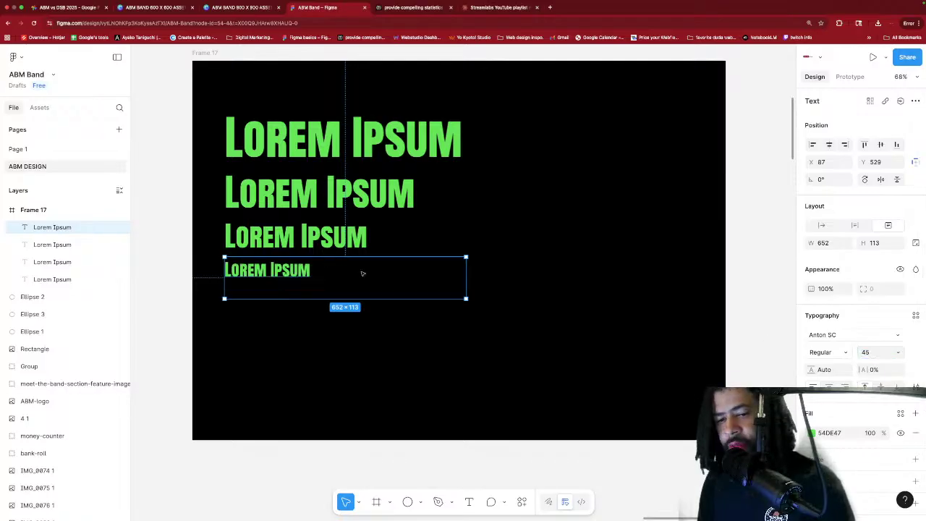
drag(407, 300, 405, 281)
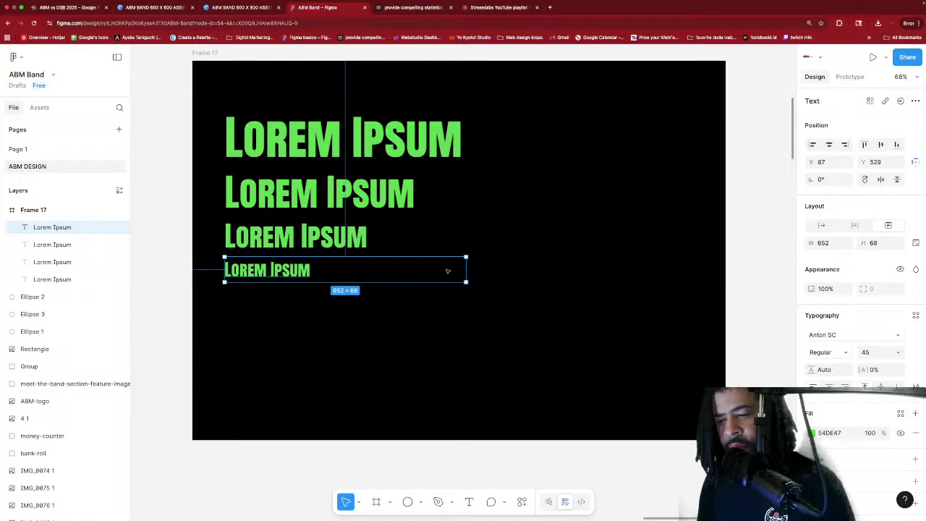
drag(466, 268, 287, 281)
Duplicate the fourth heading and place the copy below it at about X 87, Y 613.
key(ctrl+d)
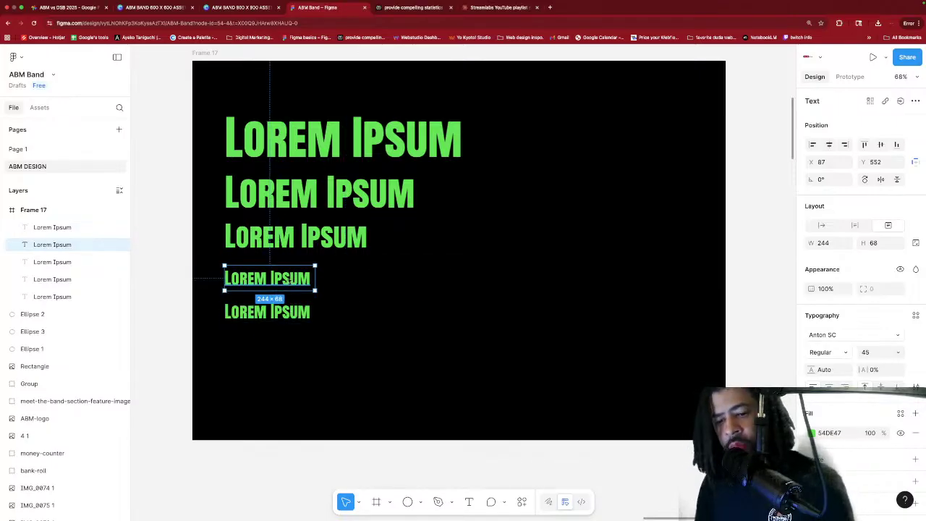
key(ctrl+z)
click(311, 310)
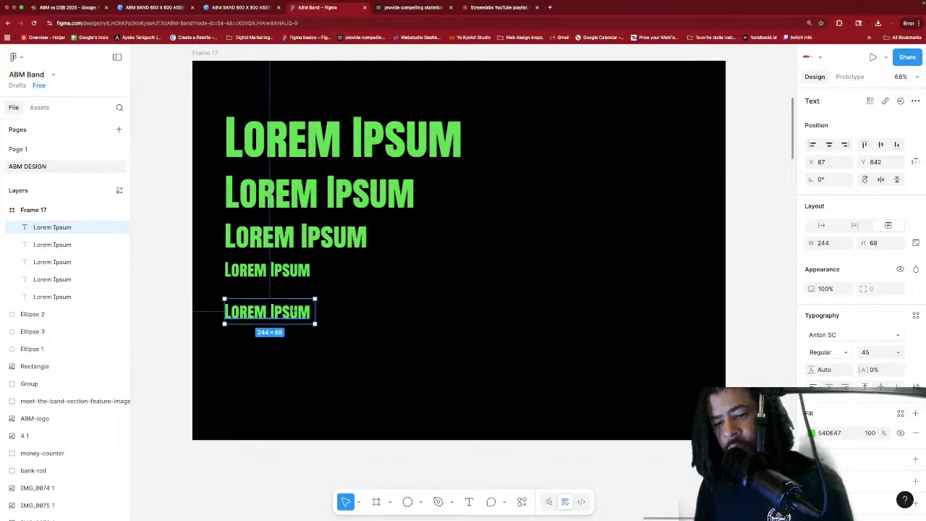
drag(286, 311, 285, 300)
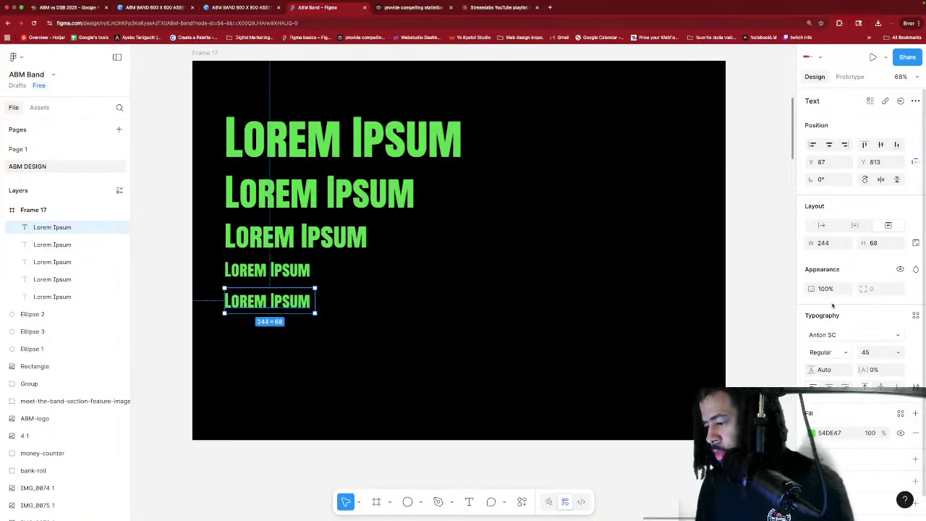
Set the fifth heading's font size to 25 and shrink its text box to about 139 × 38.
click(873, 354)
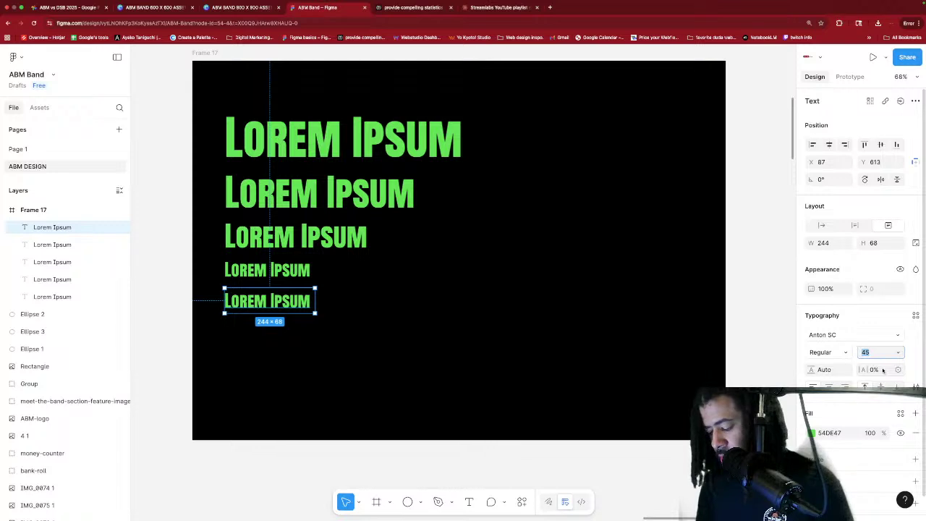
text(25)
key(Return)
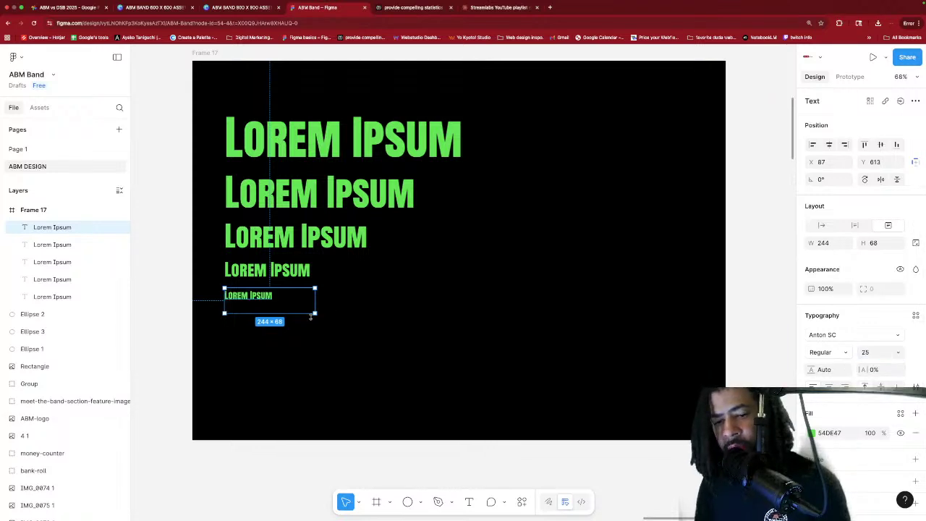
mouse_move(275, 313)
mouse_down()
mouse_move(274, 301)
mouse_move(292, 296)
mouse_move(275, 295)
mouse_up()
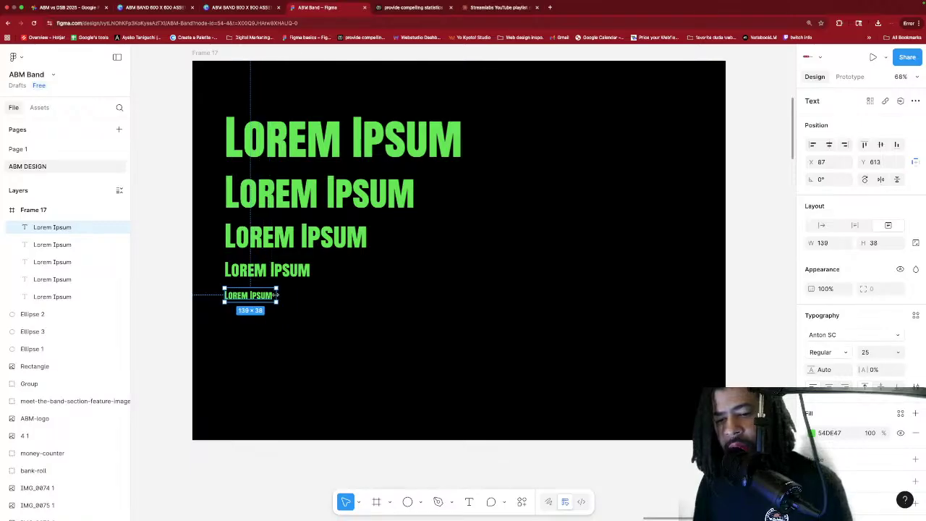
click(350, 296)
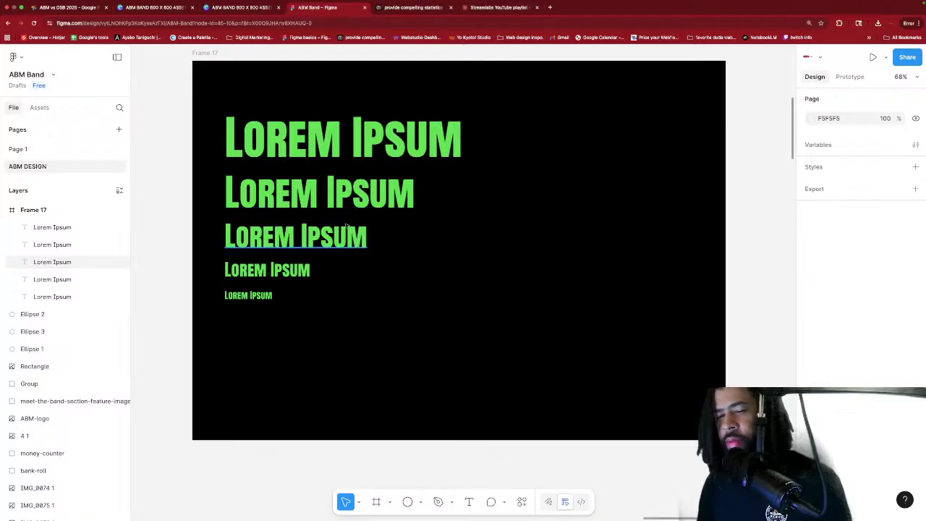
Add a white "h1" text label at size 125 beside the largest heading, at about X 766, Y 111.
click(336, 141)
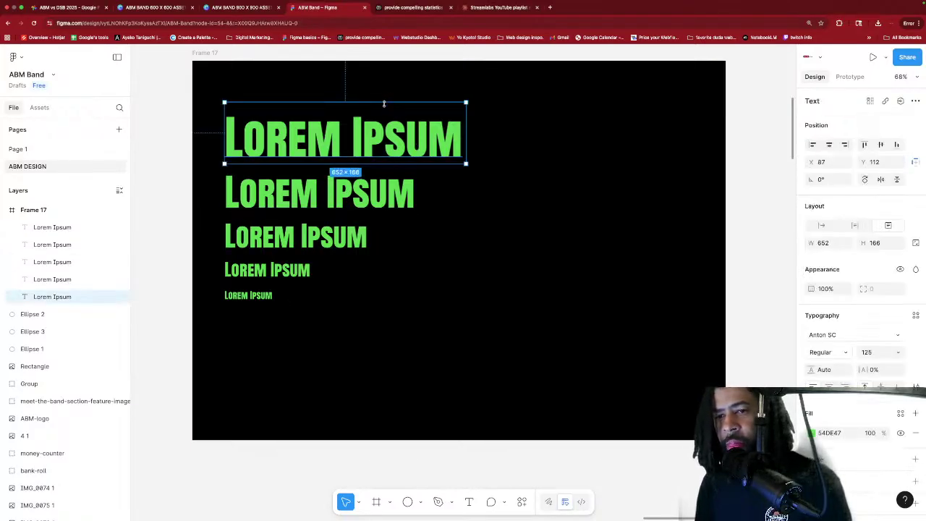
click(526, 143)
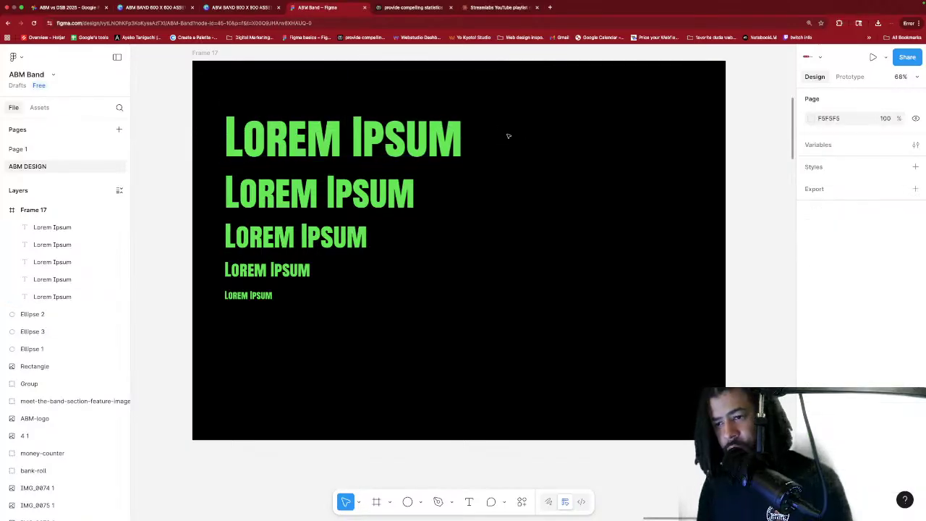
key(t)
click(485, 125)
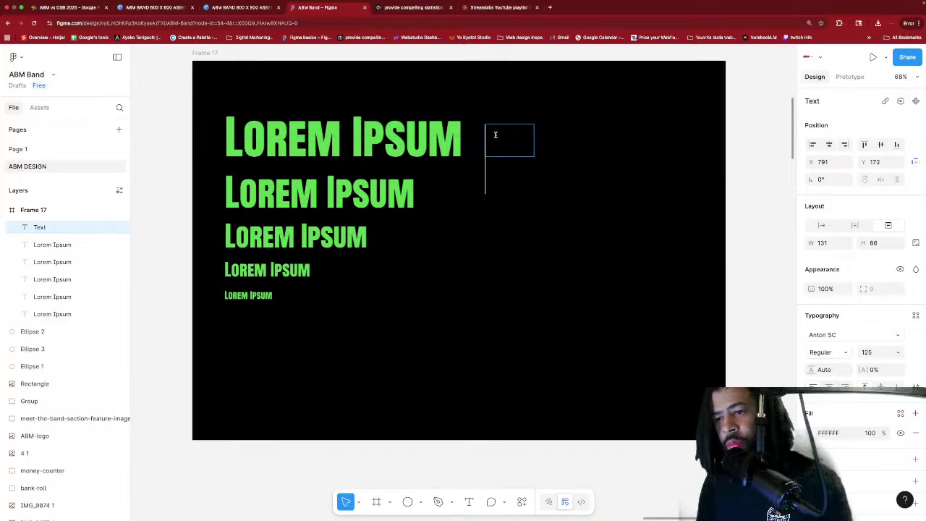
text(h1)
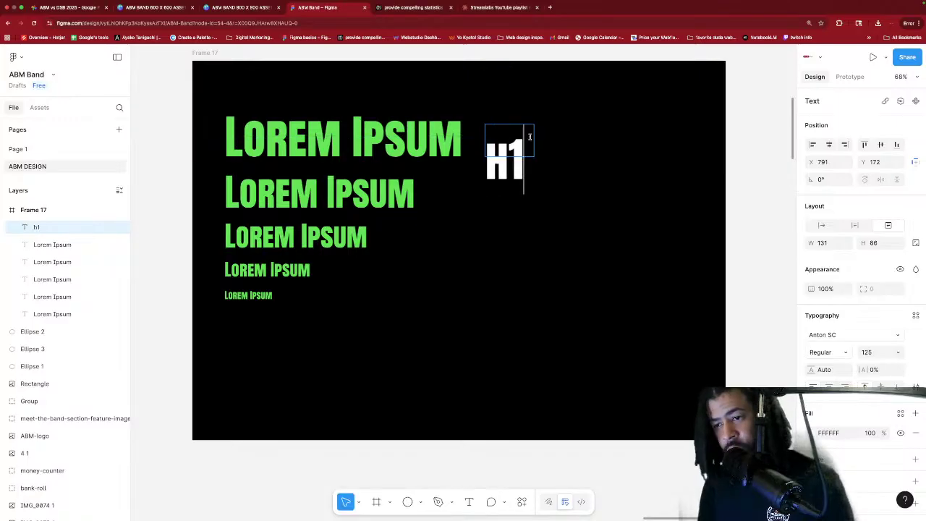
key(Escape)
drag(535, 146, 504, 139)
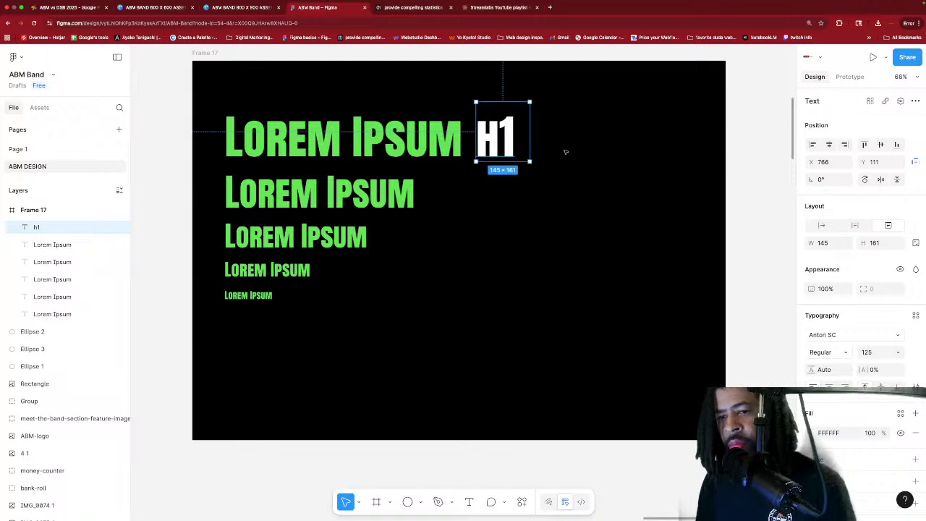
click(565, 152)
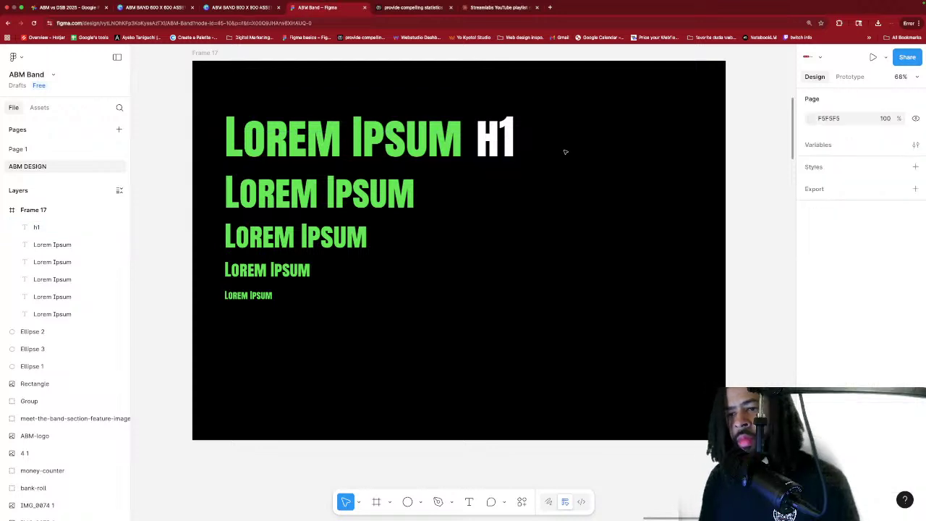
Duplicate the h1 label beside the second heading at about X 662, Y 255 and change the copy's text to "h2".
click(504, 148)
drag(502, 146, 460, 192)
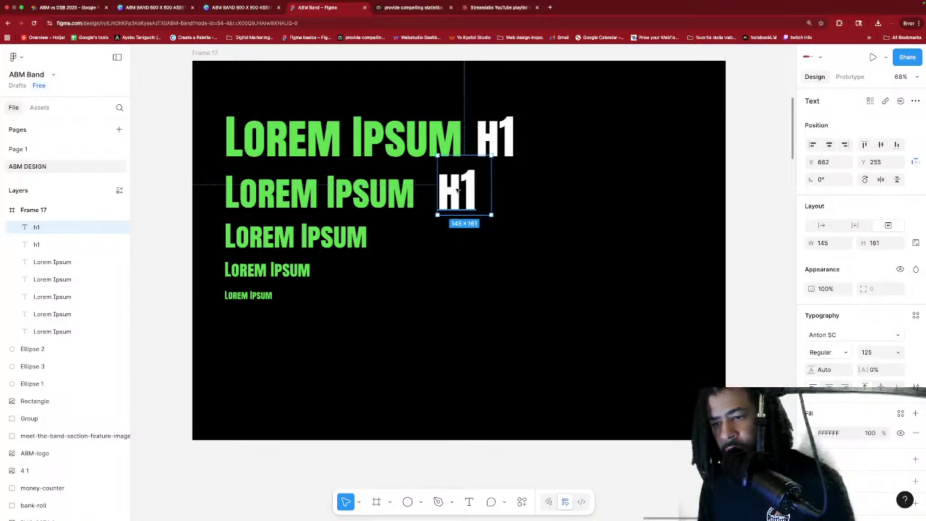
key(Escape)
click(483, 190)
double_click(480, 190)
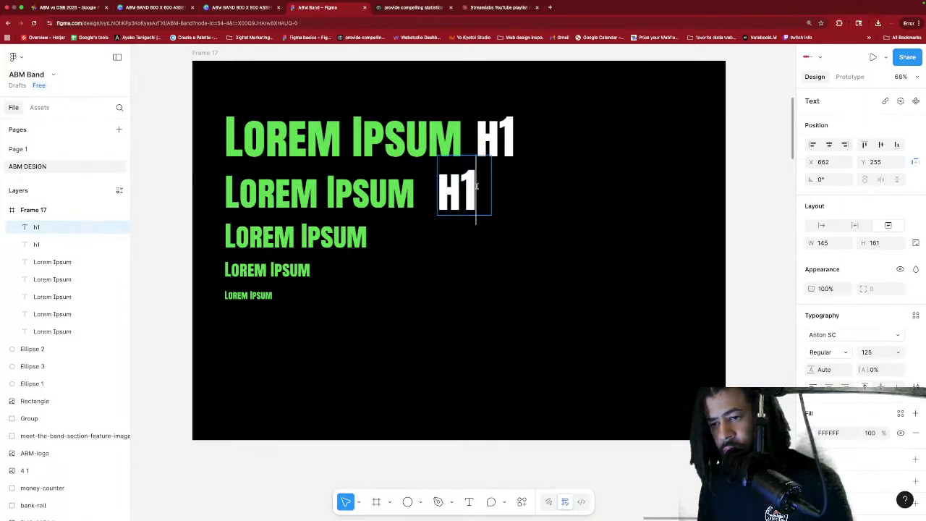
key(BackSpace)
text(3)
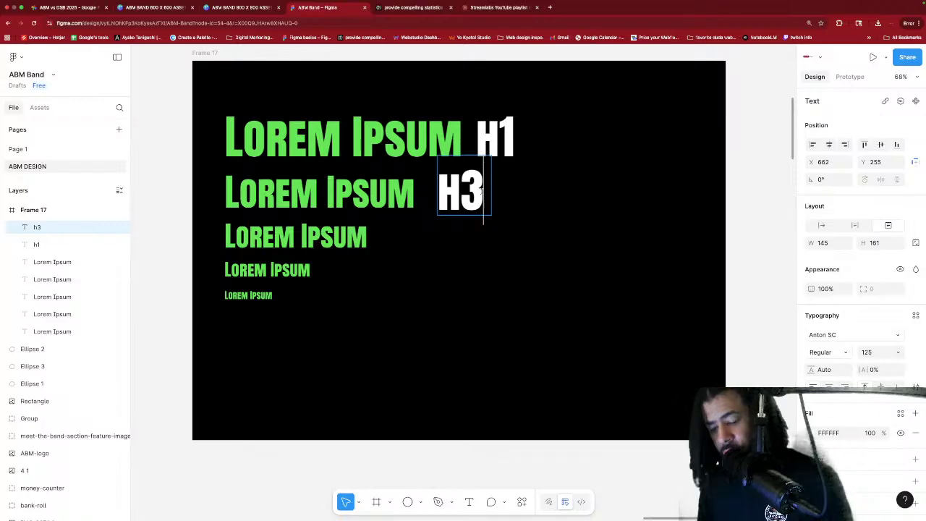
key(BackSpace)
text(2)
key(Escape)
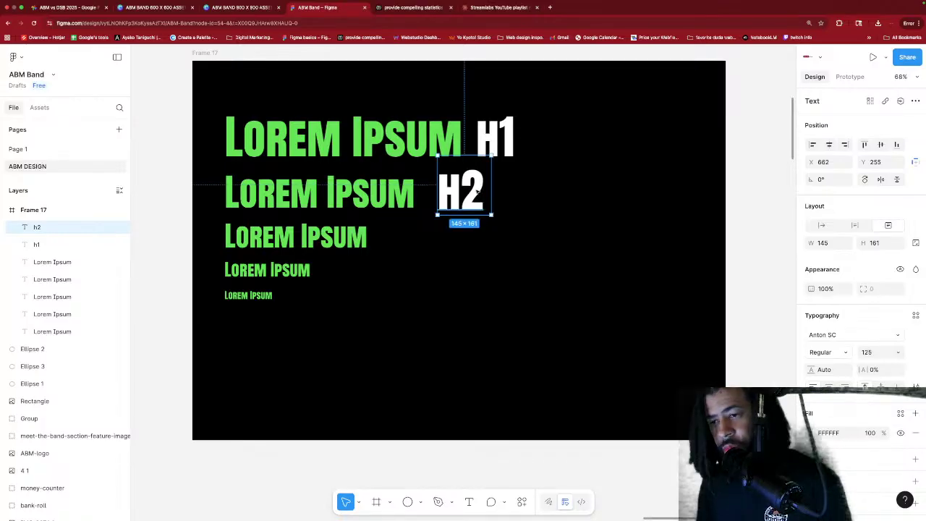
Duplicate the h2 label beside the third heading at about X 517, Y 382 and change the copy's text to "h4".
drag(471, 183, 419, 232)
double_click(418, 233)
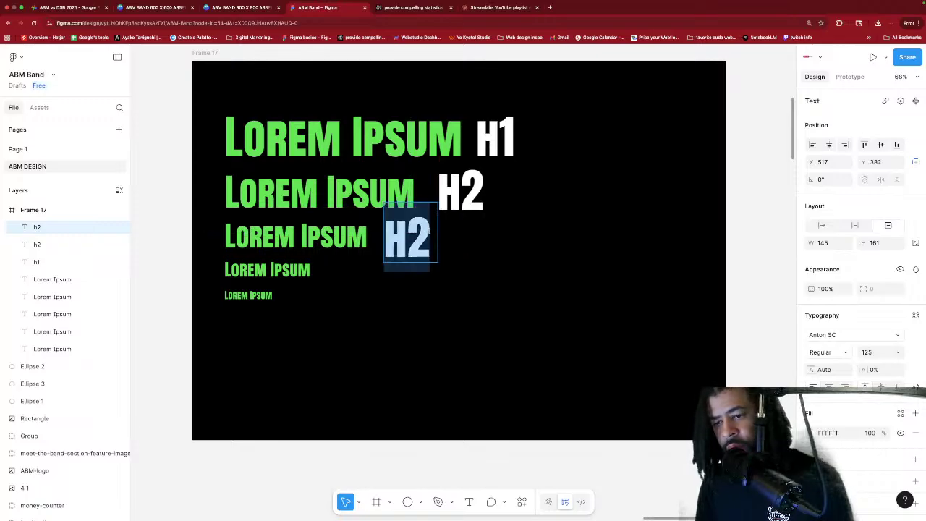
key(Right)
key(BackSpace)
text(4)
click(451, 237)
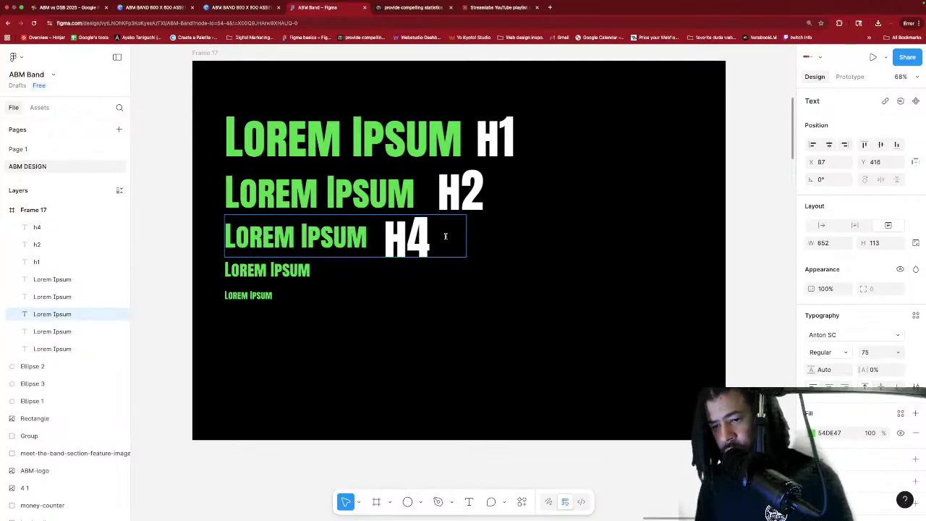
Move the h4 label below h2 at about X 666, Y 382, and return the displaced third heading to X 87, Y 416.
click(428, 246)
drag(428, 246, 367, 242)
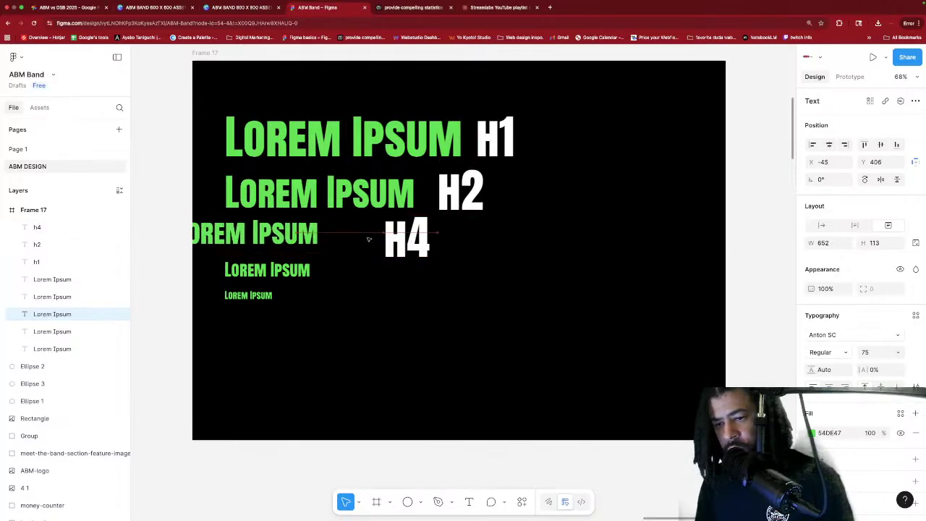
click(425, 241)
drag(430, 236, 486, 239)
click(304, 237)
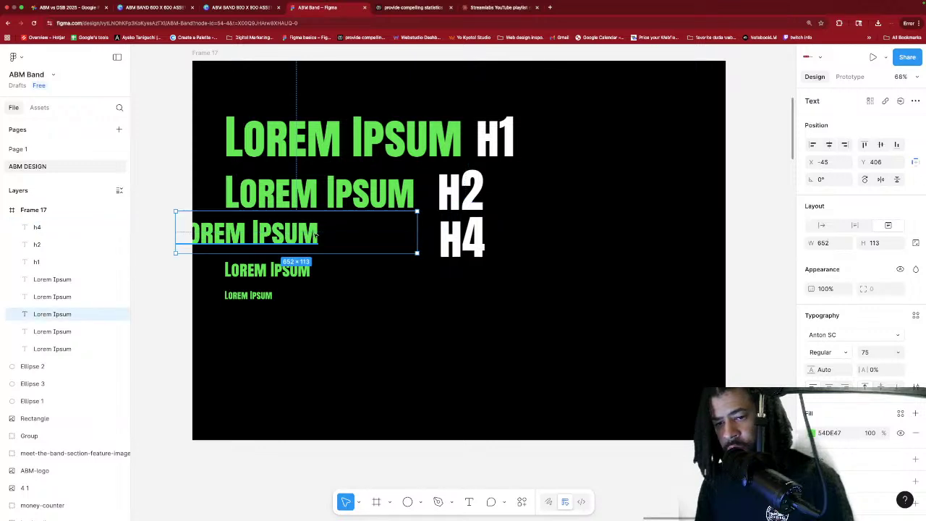
drag(304, 238, 354, 238)
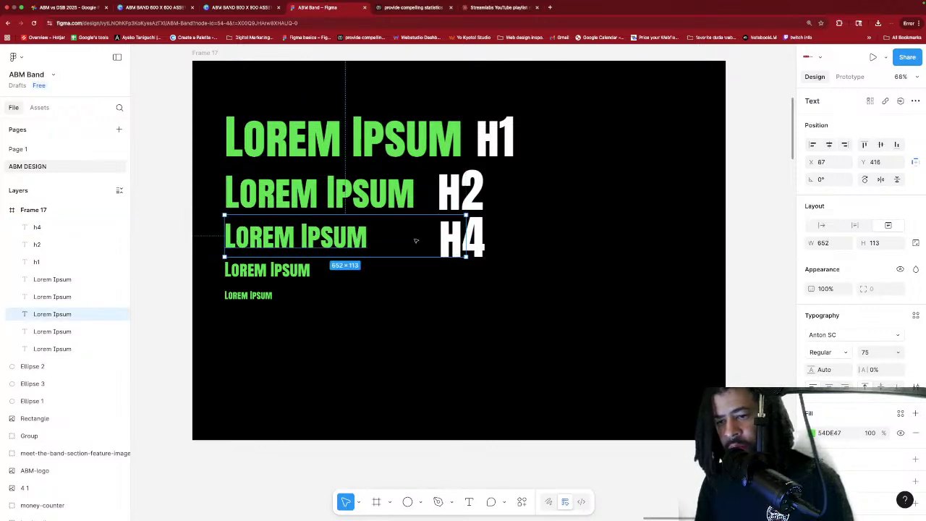
Change the text of the label beside the third heading to "h3".
click(480, 231)
double_click(479, 231)
click(485, 231)
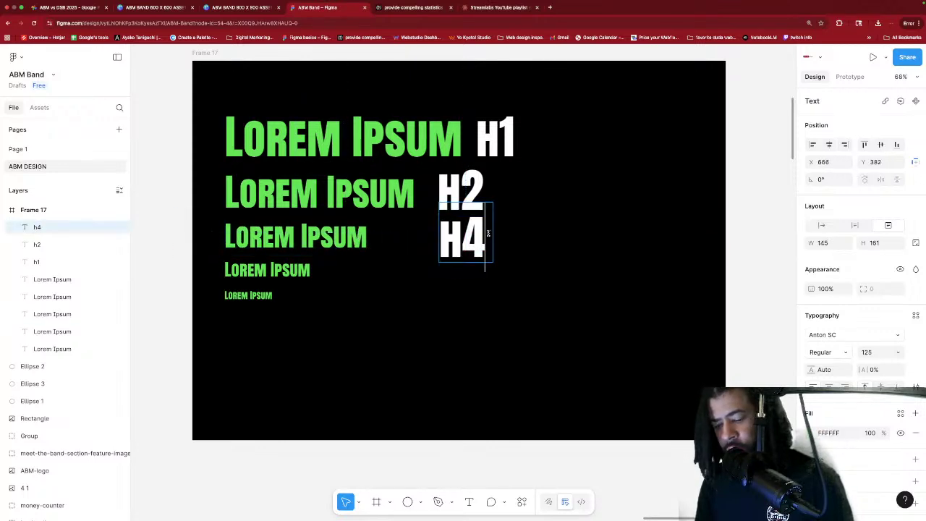
key(BackSpace)
text(3)
key(Escape)
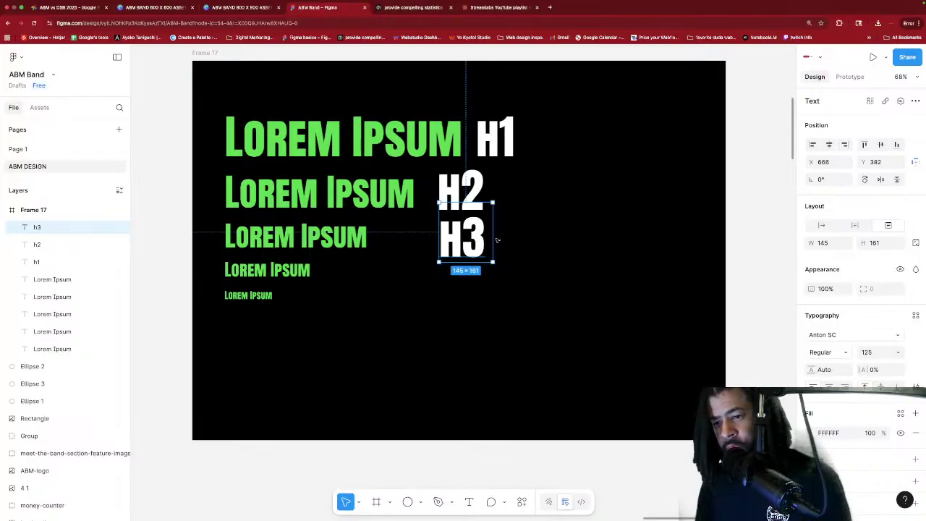
Move the h3 label to X 662, Y 382, in line with the h2 label above it.
drag(466, 237, 377, 234)
click(419, 241)
click(368, 241)
click(504, 286)
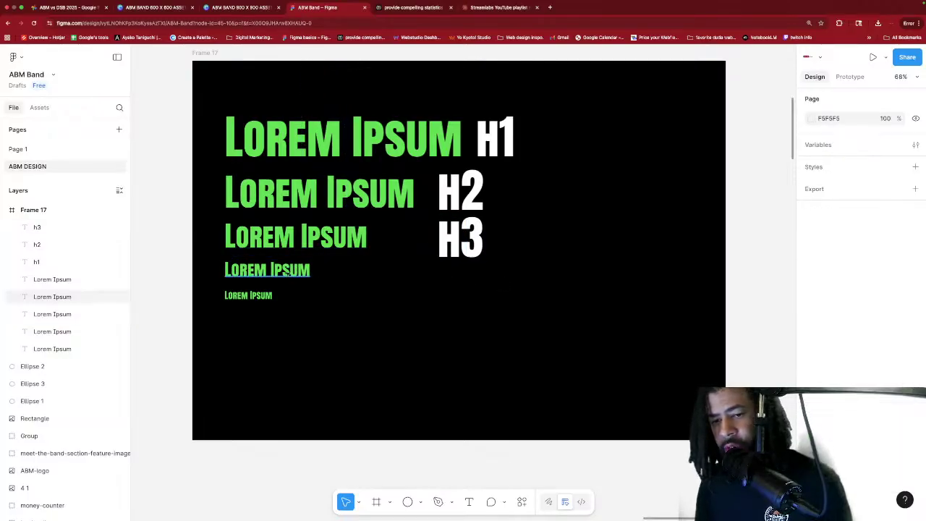
click(300, 272)
Duplicate the h3 label beside the fourth heading at about X 358, Y 471 and change the copy's text to "h4".
click(450, 233)
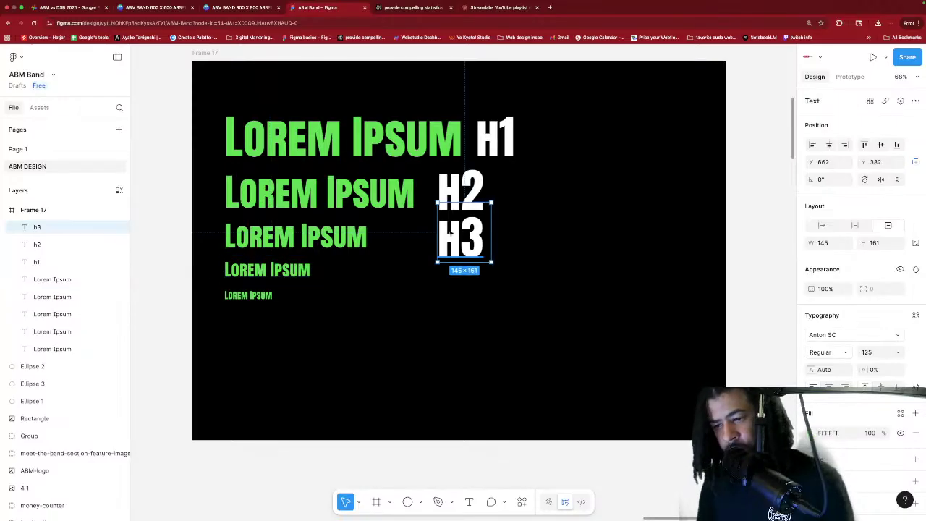
key(ctrl+d)
drag(468, 249, 357, 269)
click(267, 270)
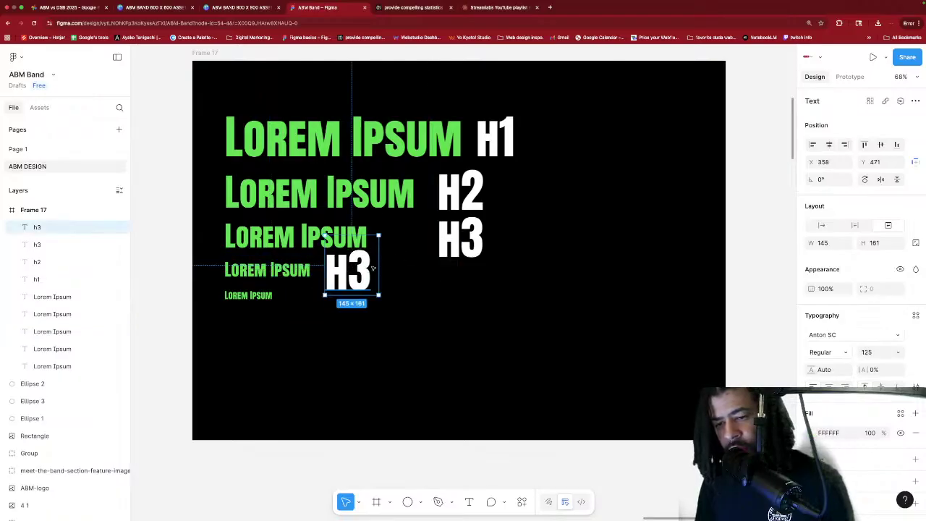
double_click(372, 268)
click(377, 265)
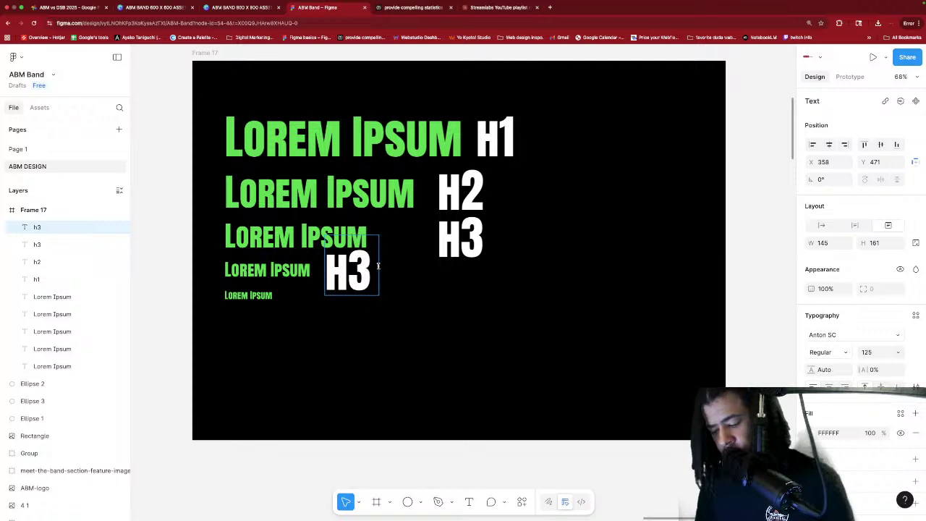
key(BackSpace)
text(4)
key(Escape)
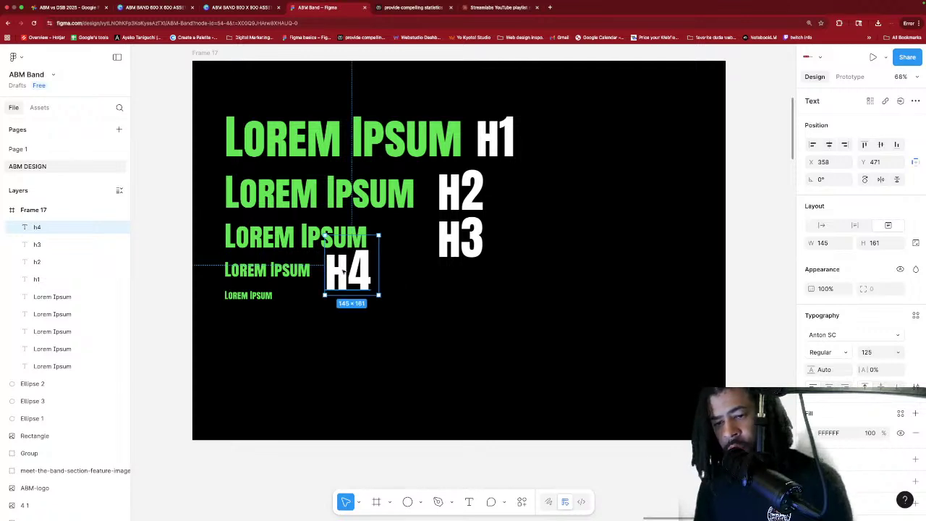
Duplicate the h4 label beside the fifth heading at about X 234, Y 543 and change the copy's text to "paragraph".
drag(353, 271, 316, 303)
double_click(316, 302)
text(paragraph)
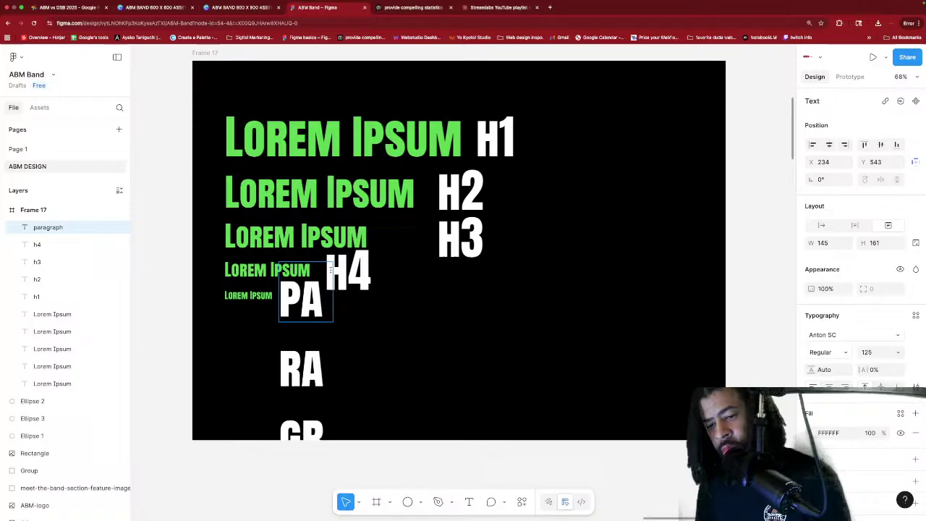
click(331, 271)
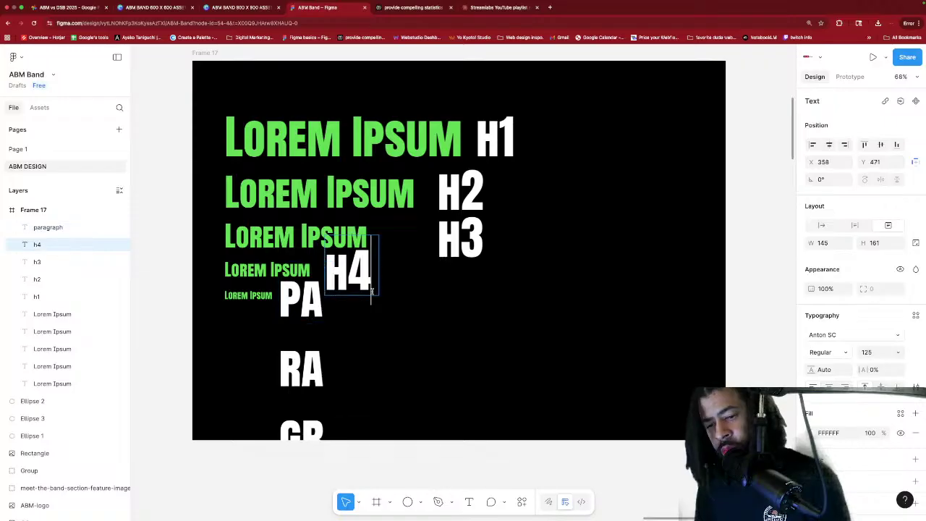
click(328, 296)
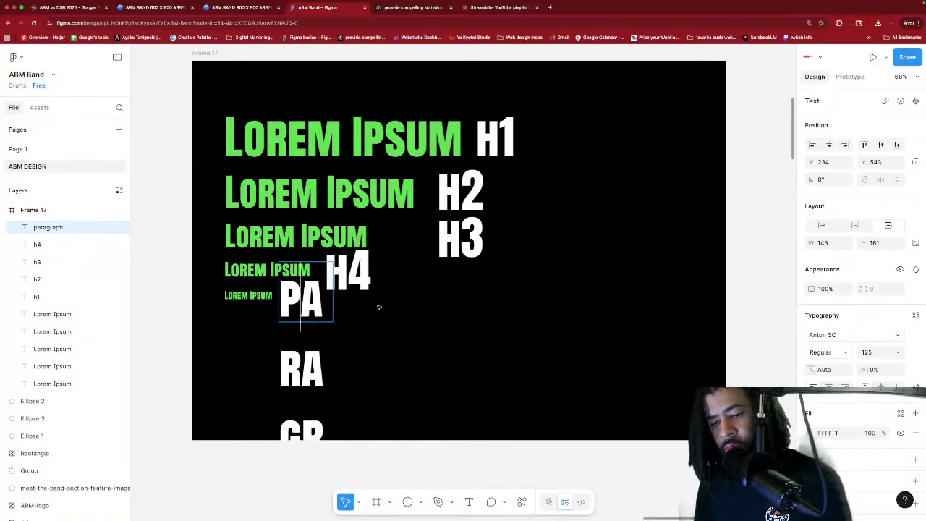
key(Escape)
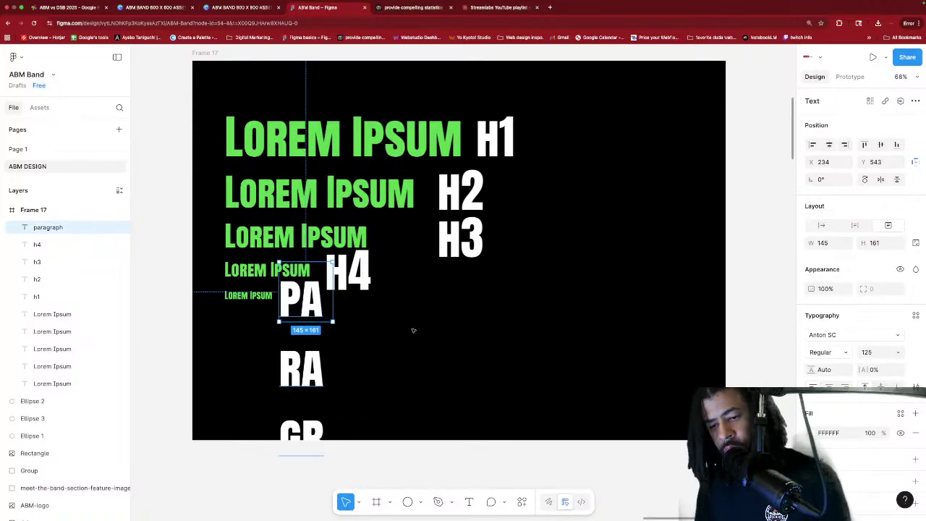
Widen the paragraph label's text box to about 562 and reduce its font size to 41.
drag(333, 293, 487, 295)
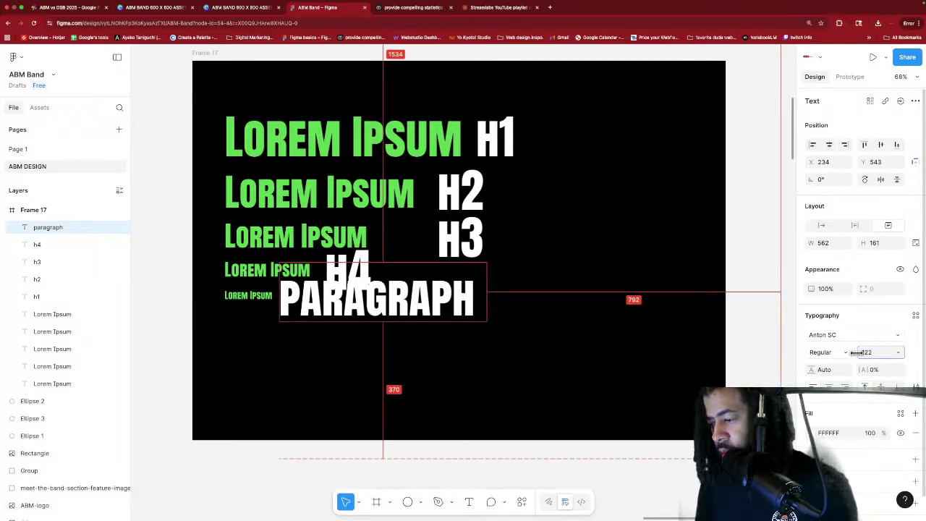
drag(860, 353, 831, 352)
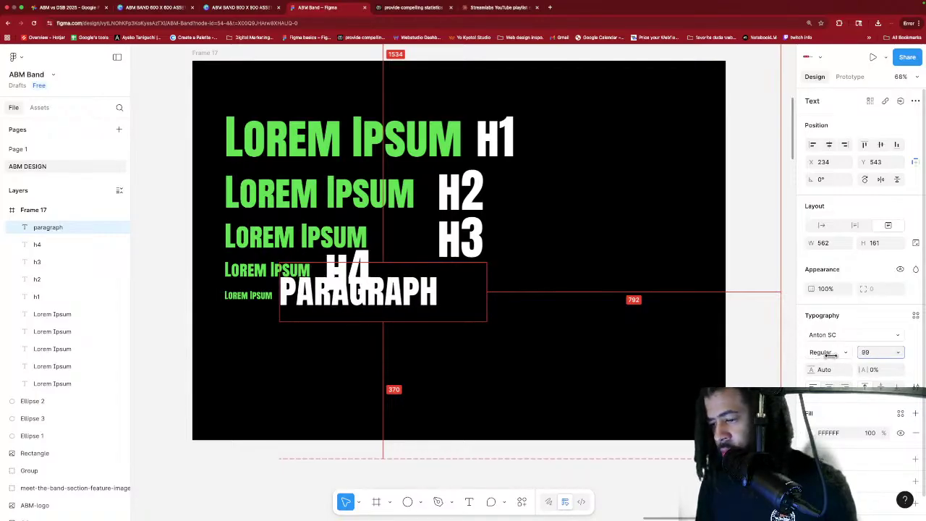
key(Escape)
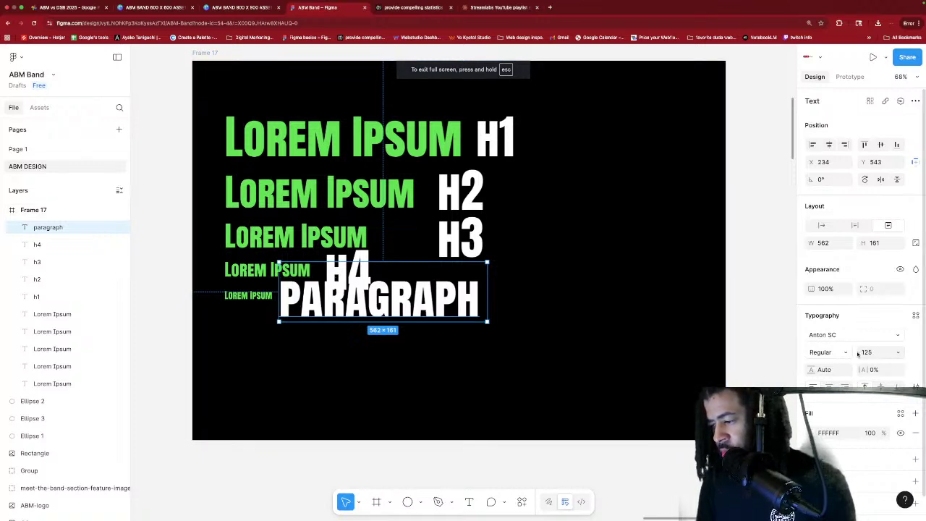
drag(858, 352, 765, 356)
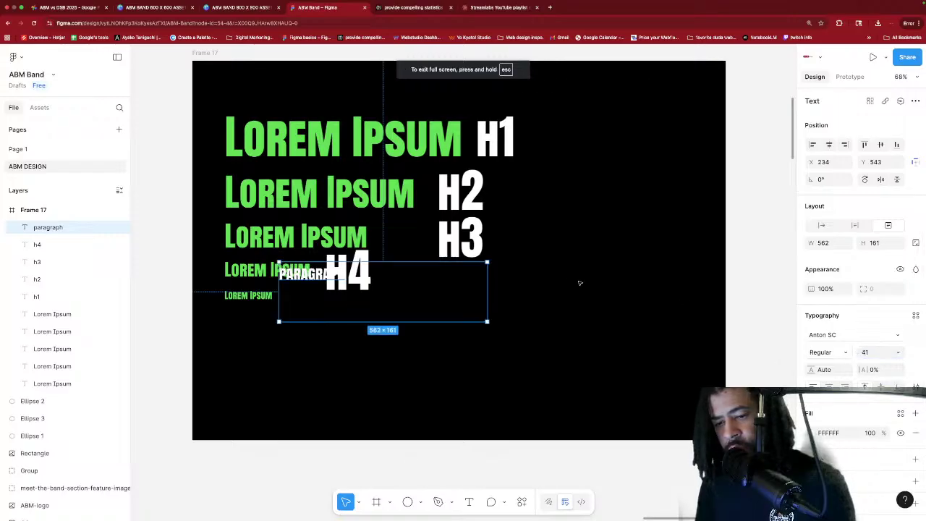
Shrink the paragraph label's text box to about 178 × 54 and place it beside the fifth heading at about X 242, Y 605.
drag(393, 322, 383, 282)
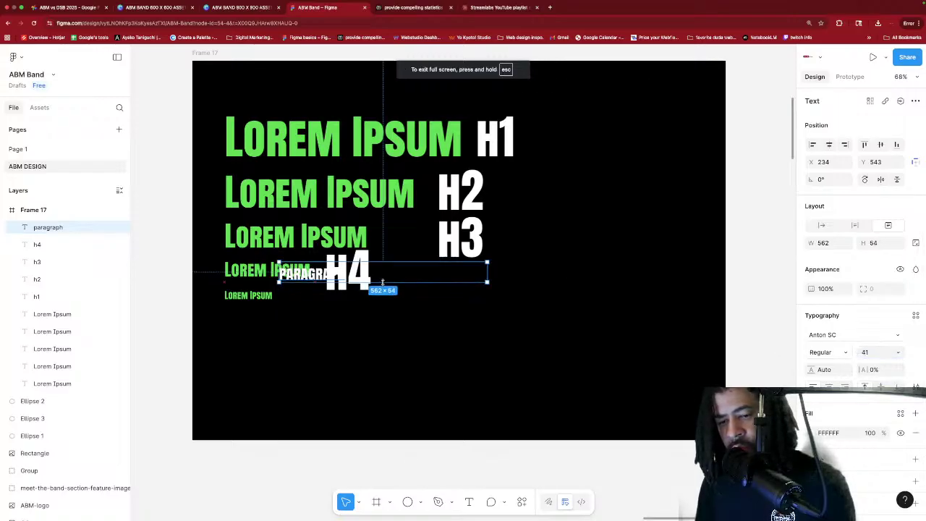
drag(488, 274, 311, 298)
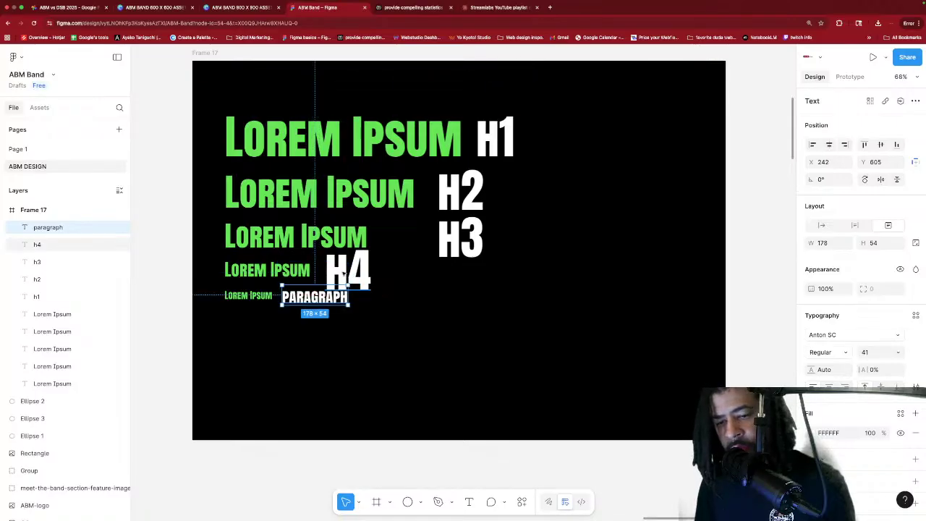
Set the h4 label's font size to 50 and fit it directly beside the fourth heading, clear of the paragraph label.
click(364, 271)
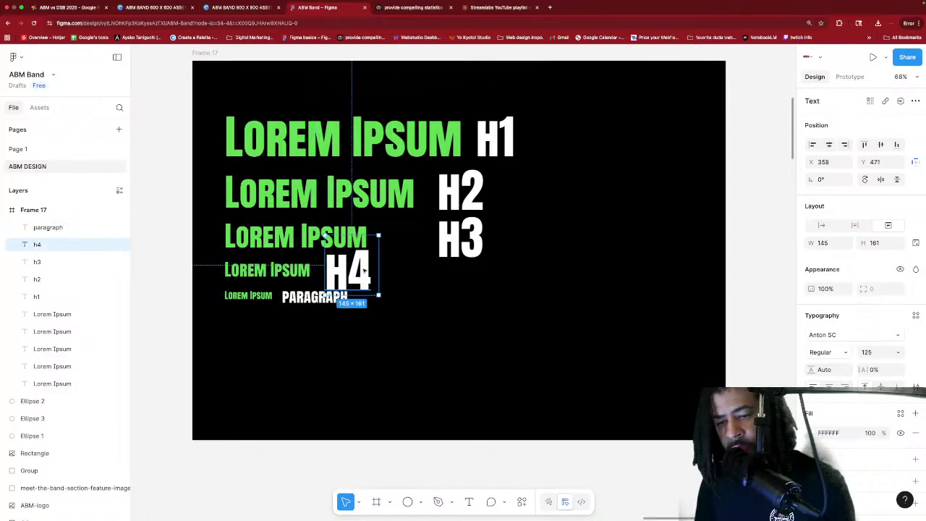
click(881, 353)
text(50)
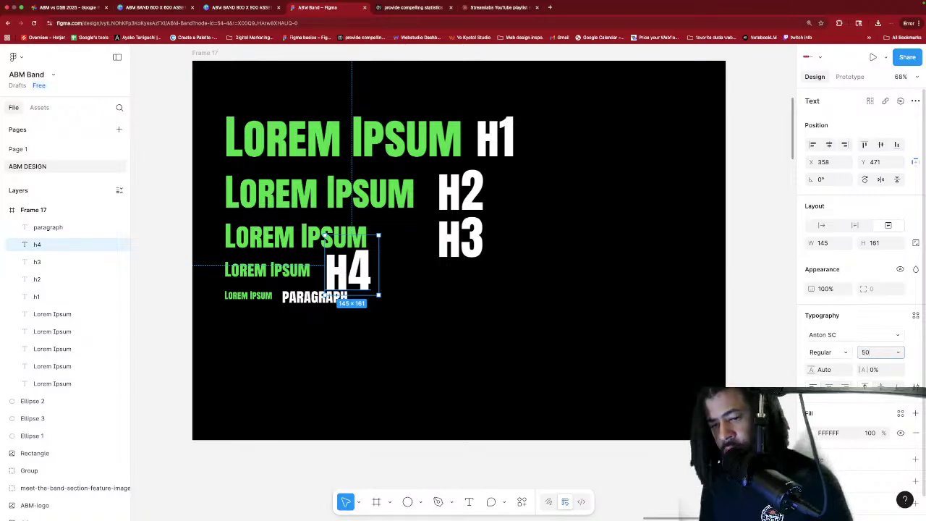
key(Return)
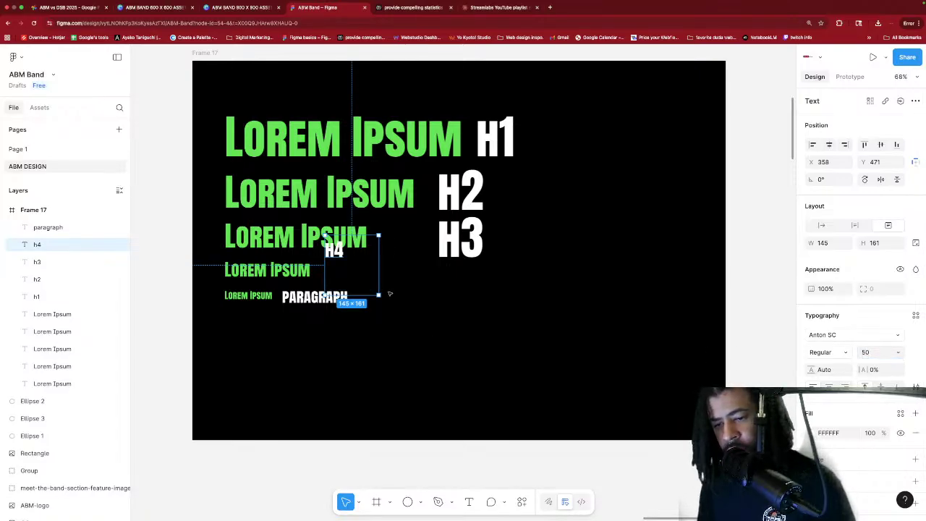
drag(378, 273, 335, 274)
Set the h3 label's font size to 50 and fit its 58 × 71 box beside the third heading at about X 503, Y 437.
click(478, 240)
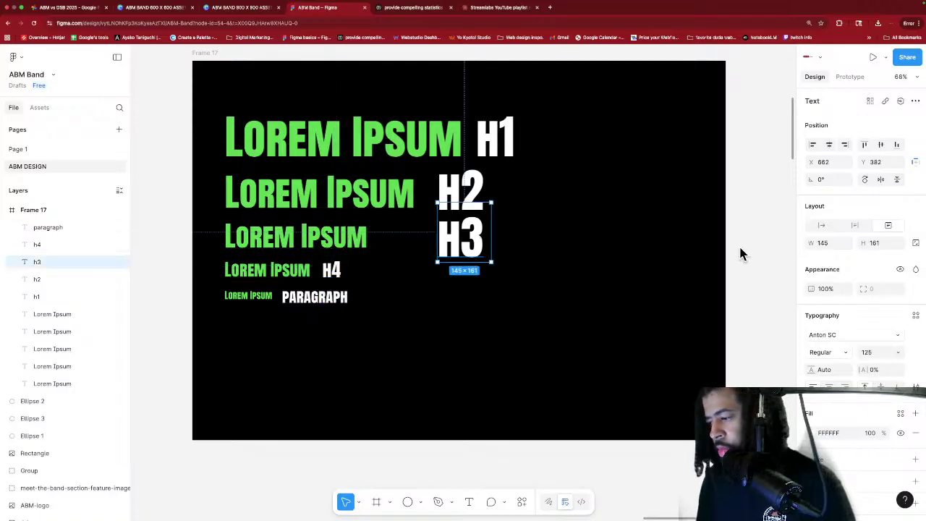
click(869, 354)
text(50)
key(Return)
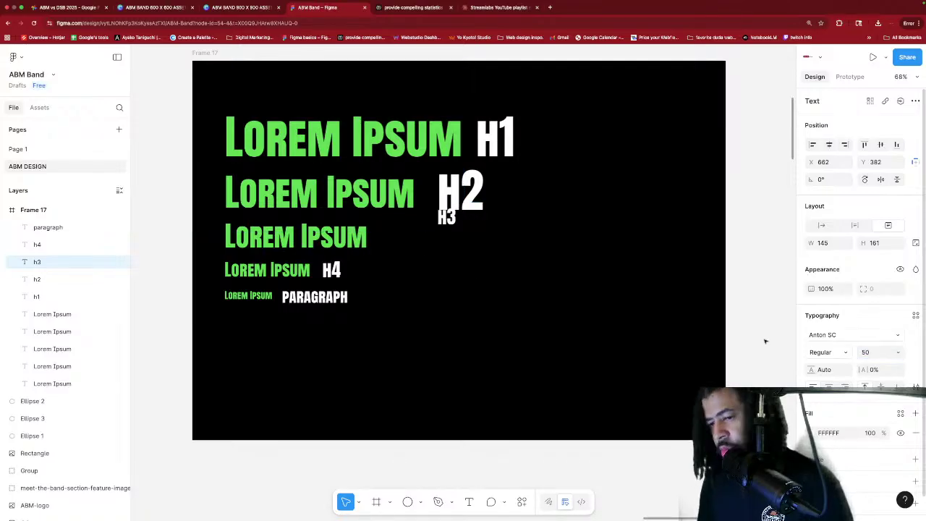
drag(490, 259, 387, 238)
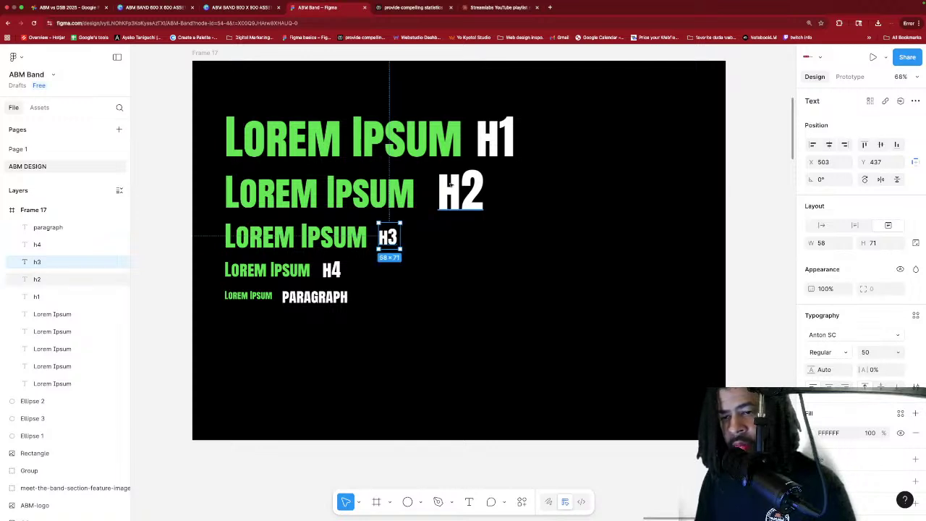
Set the h2 label's font size to 45 and fit its 58 × 64 box beside the second heading at about X 612, Y 332.
click(465, 188)
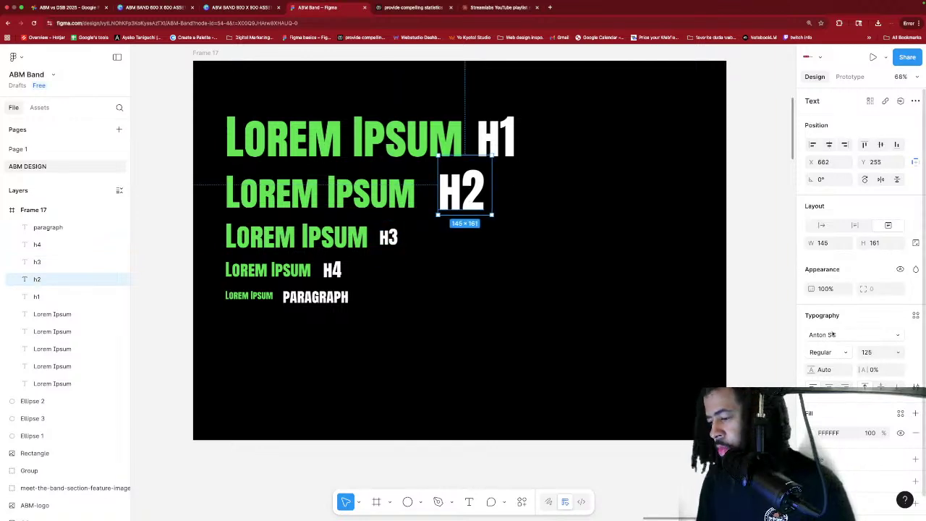
click(875, 353)
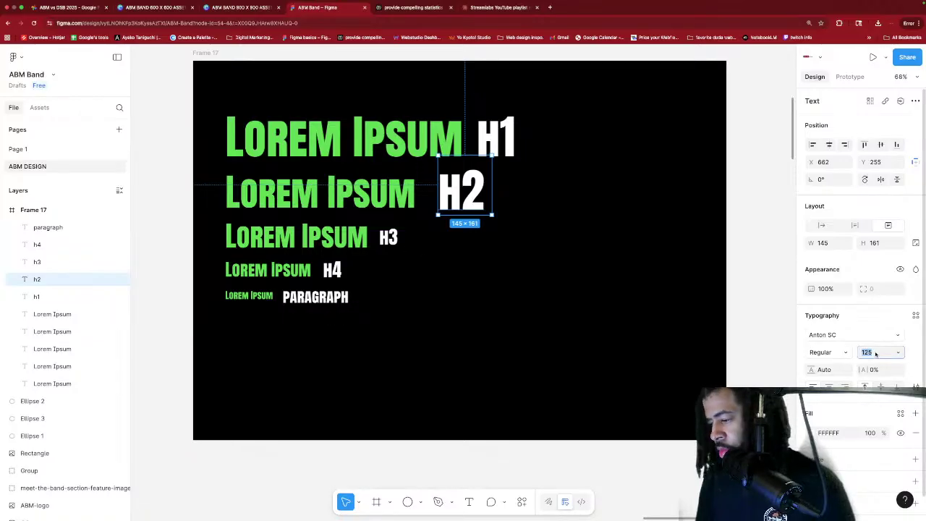
text(45)
key(Return)
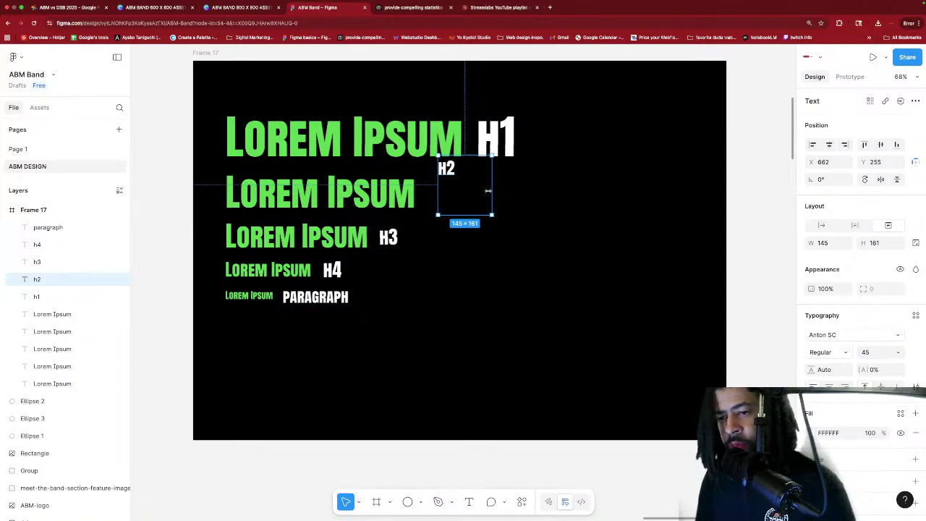
drag(491, 215, 431, 200)
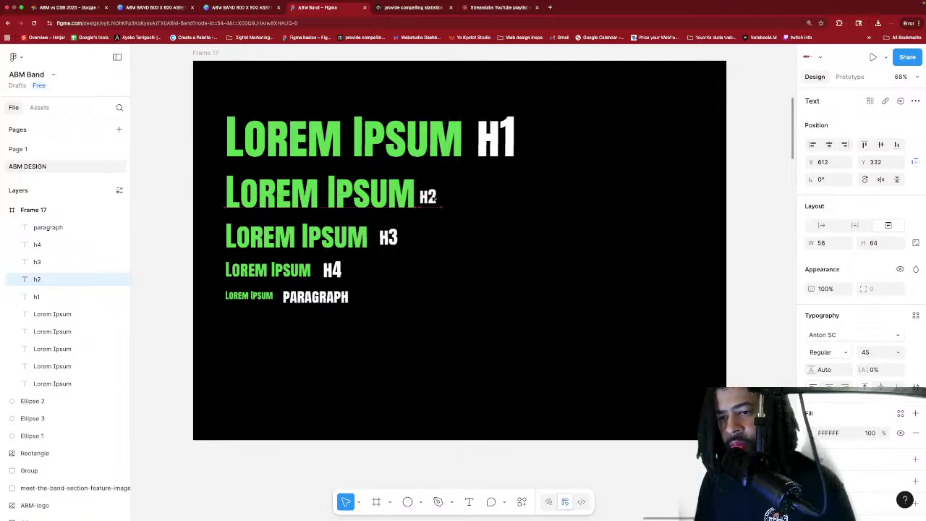
Set the h1 label's font size to 45 and fit its 49 × 68 box beside the first heading at about X 748, Y 180.
click(502, 140)
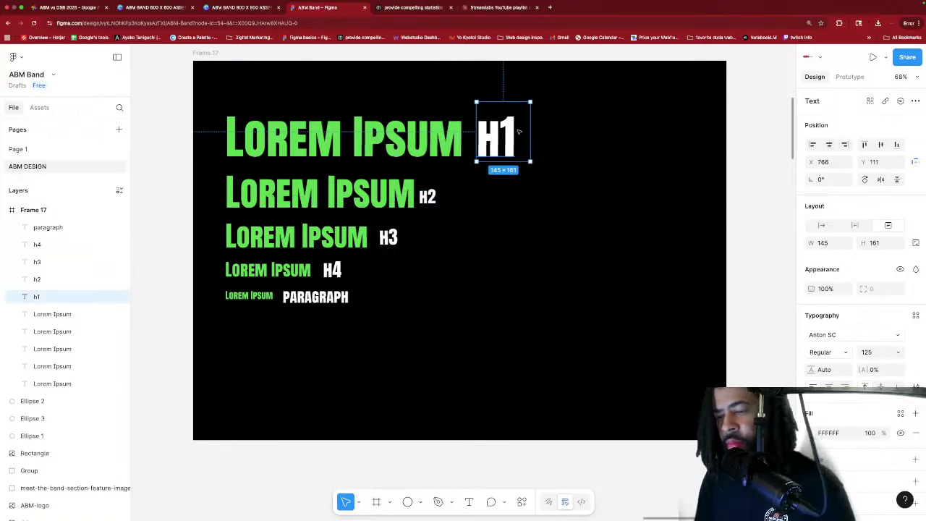
click(872, 352)
text(45)
key(Return)
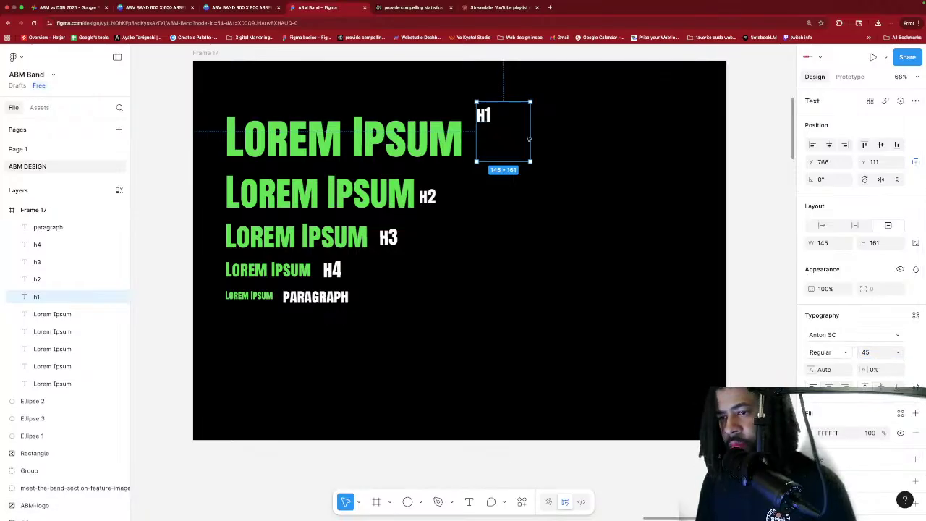
double_click(526, 159)
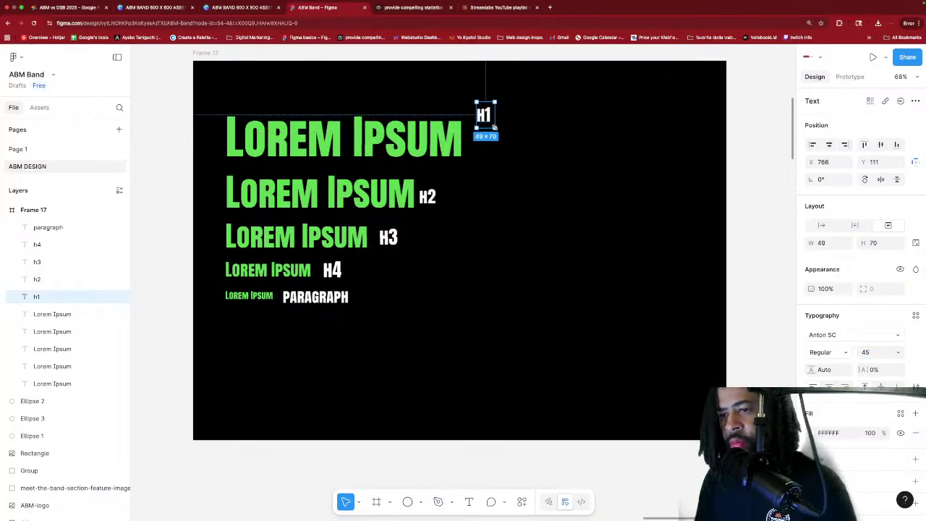
drag(487, 111, 480, 139)
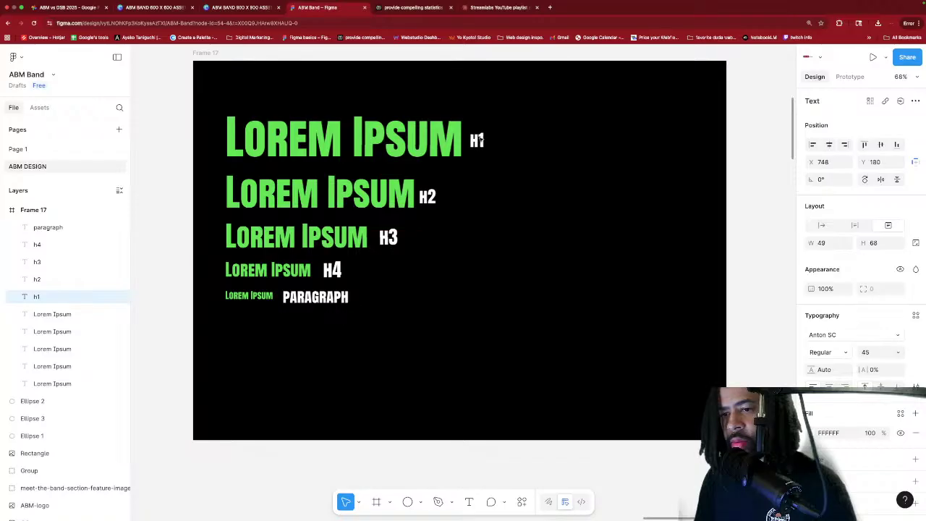
click(558, 144)
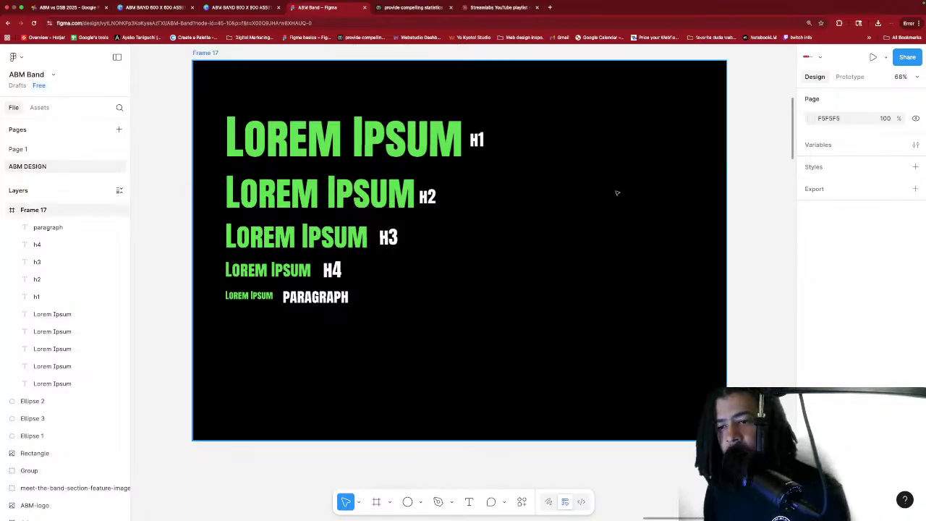
Duplicate the largest green Lorem Ipsum heading into the frame's empty area at about X 748, Y 270.
scroll(650, 234, down, 5)
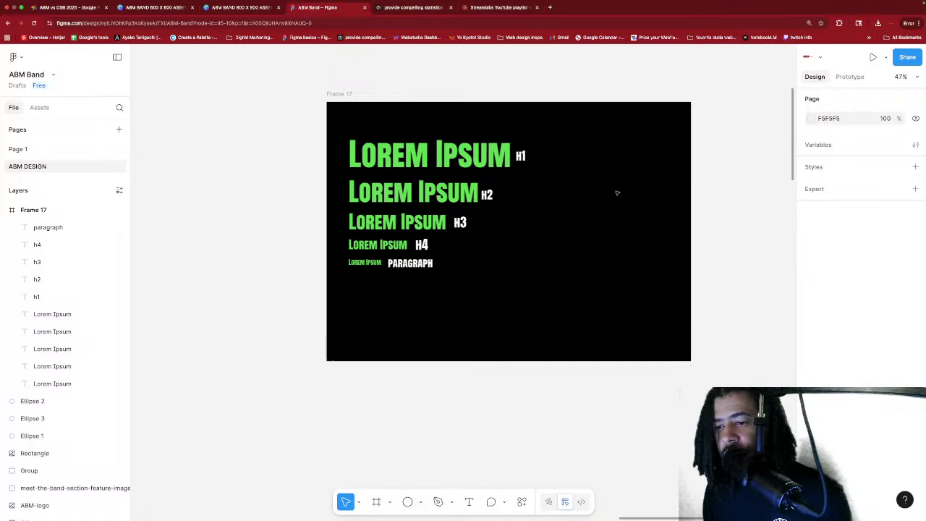
click(418, 154)
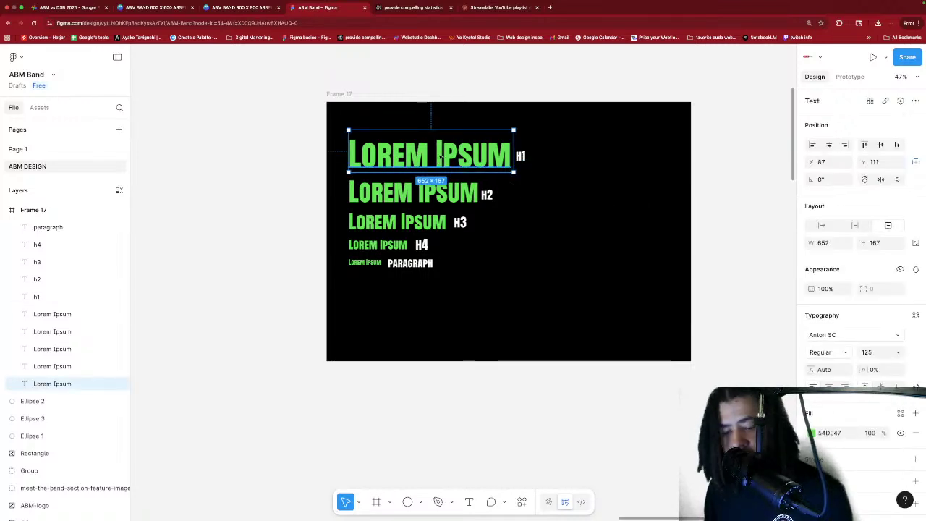
drag(440, 156, 602, 191)
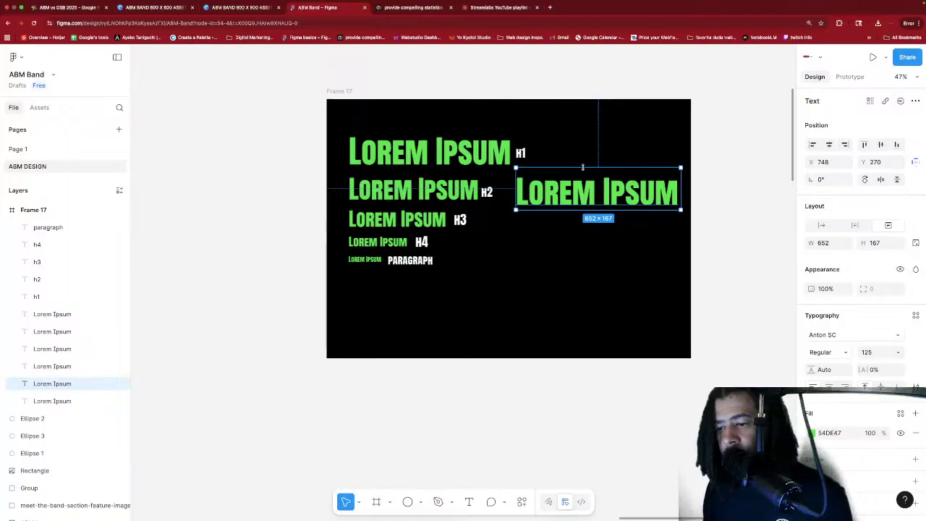
Change the duplicated heading's fill to white (FFFFFF) and nudge it slightly upward in the frame's empty area.
double_click(604, 189)
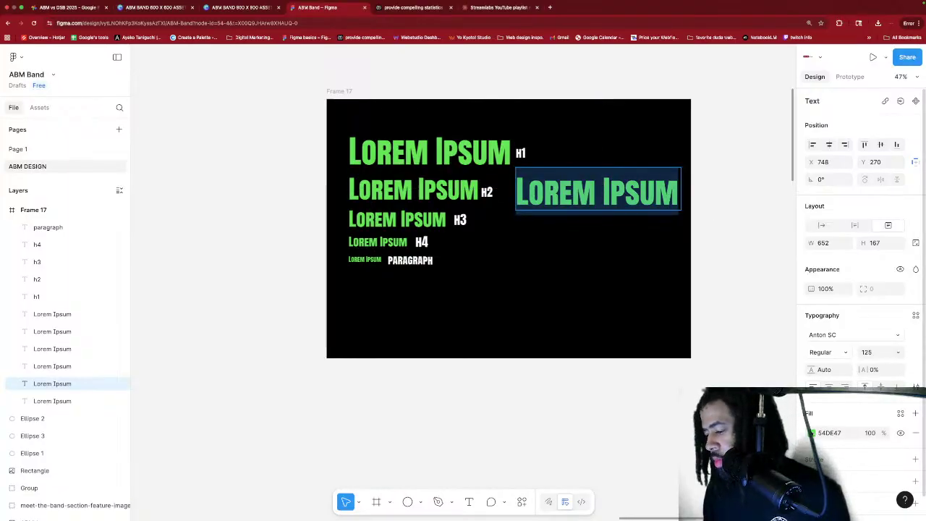
click(811, 432)
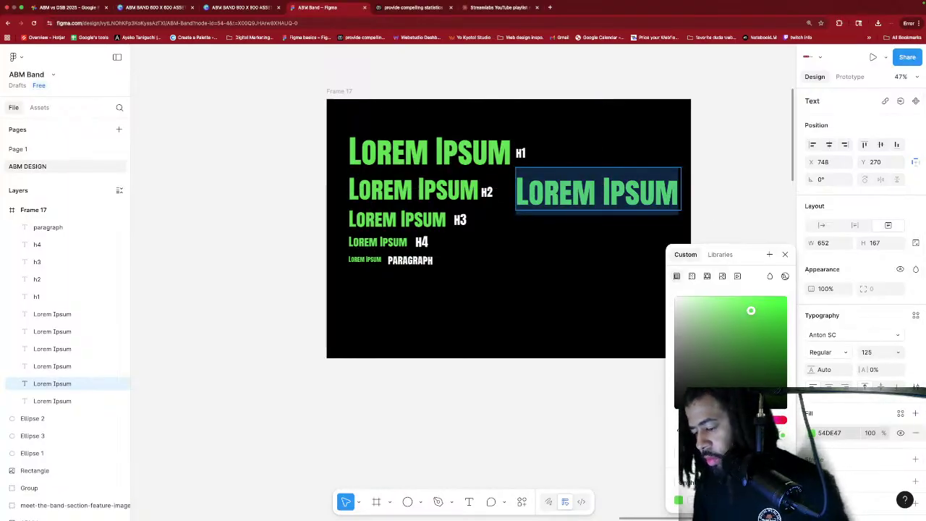
drag(750, 310, 612, 344)
key(Escape)
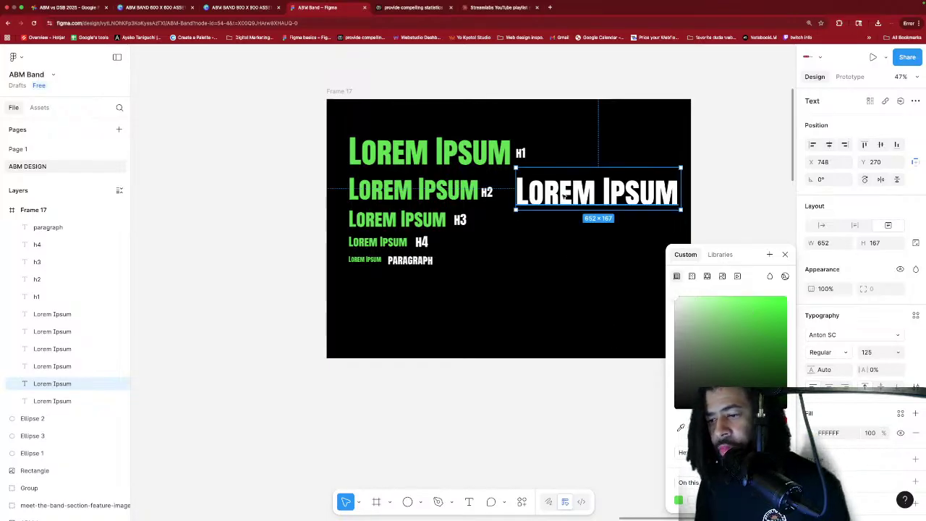
drag(561, 201, 566, 189)
Duplicate the second green heading below the large white one at about X 748, Y 407 and fill it with white (FFFFFF).
click(463, 190)
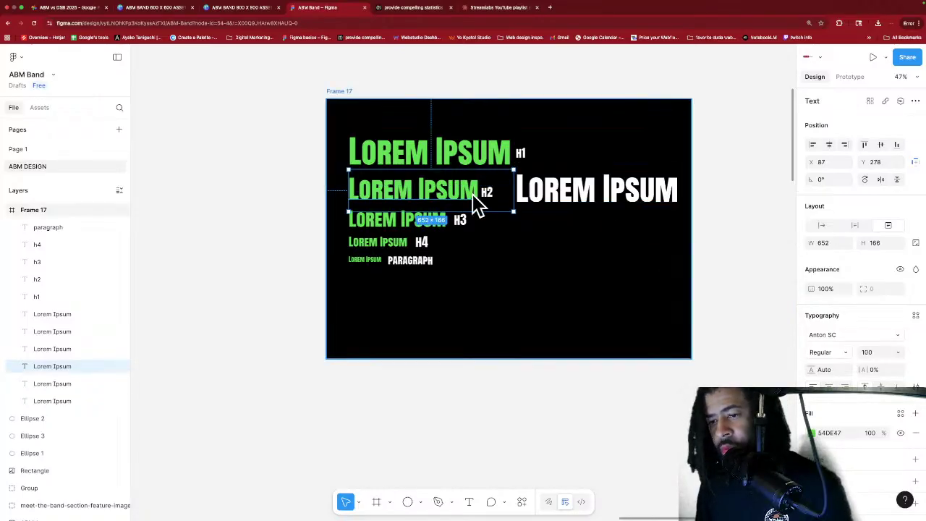
drag(475, 203, 618, 218)
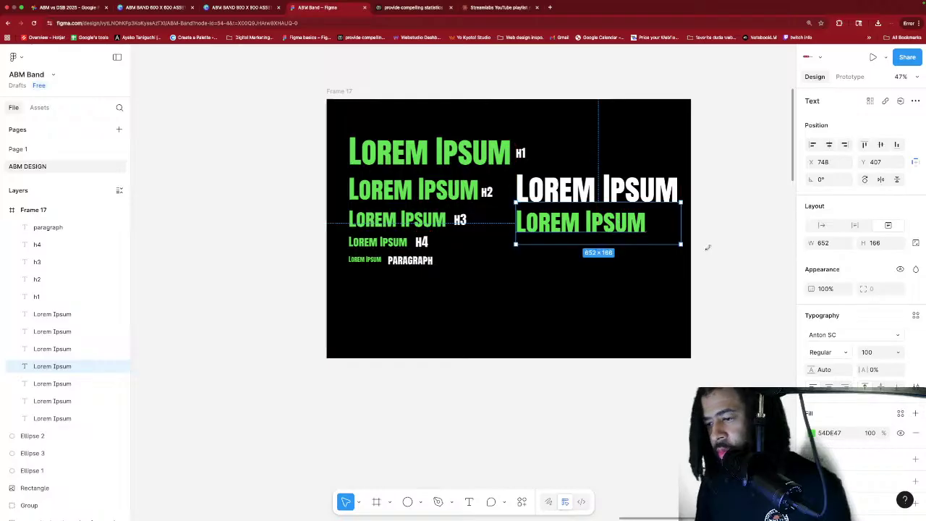
click(812, 433)
click(680, 499)
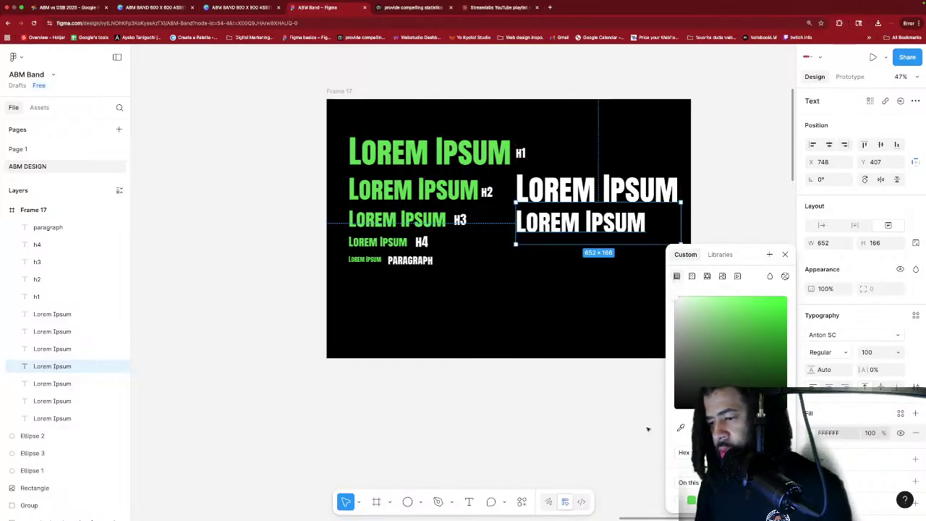
Duplicate the third green heading below the white ones at about X 748, Y 546 and fill it with white (FFFFFF).
click(412, 221)
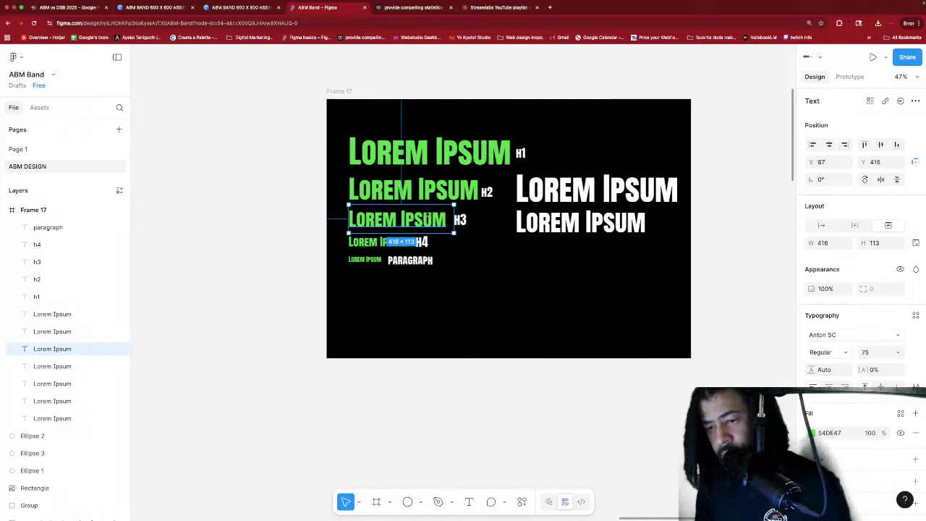
drag(426, 217, 593, 249)
click(813, 432)
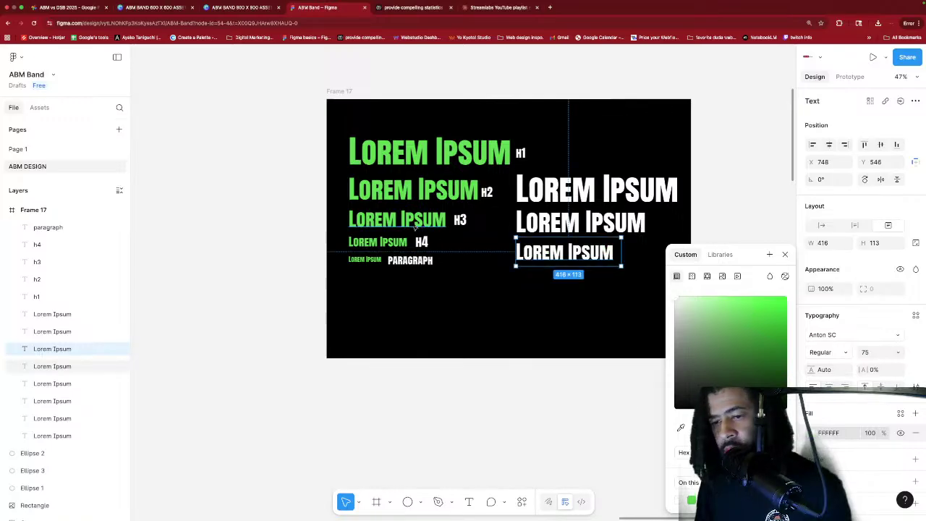
Duplicate the fourth green heading below the white ones at about X 748, Y 659 and fill it with white (FFFFFF).
click(384, 242)
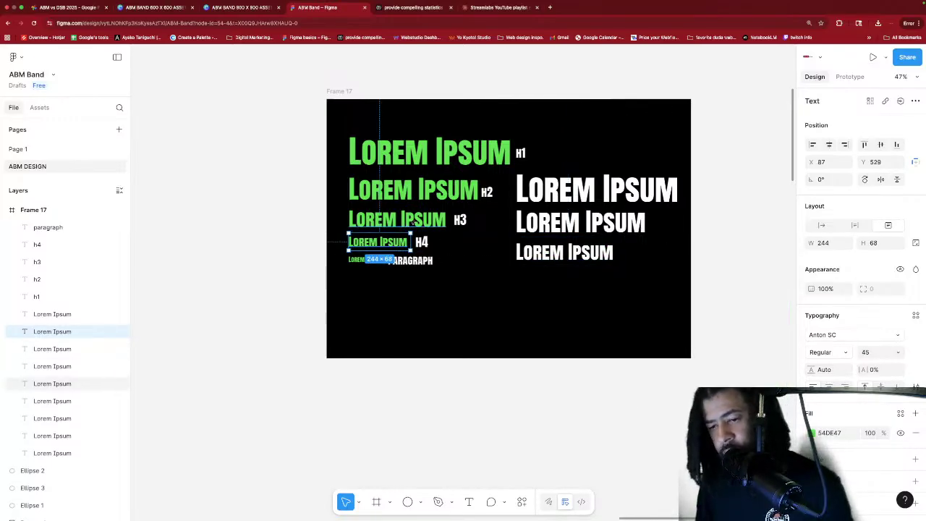
drag(383, 242, 557, 276)
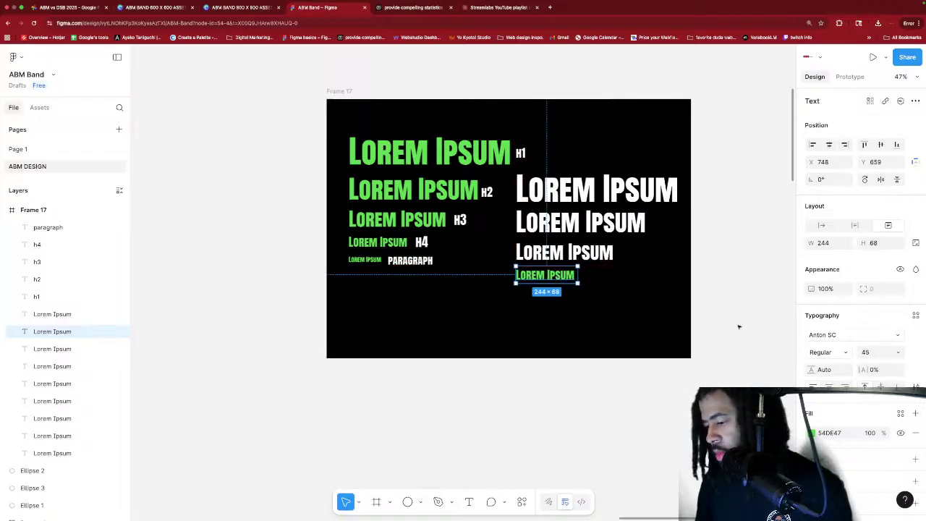
click(812, 433)
click(700, 500)
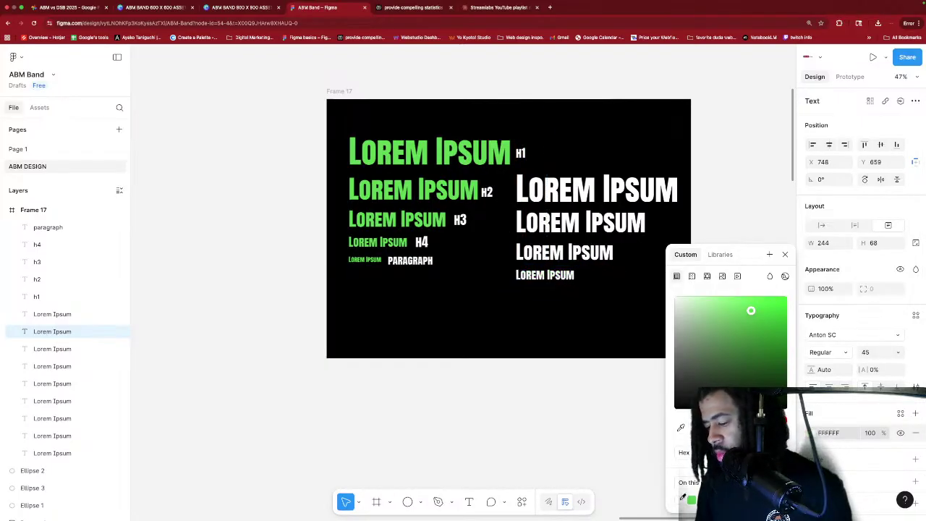
Duplicate the smallest green Lorem Ipsum text to about X 748, Y 739 and fill the copy with white (FFFFFF).
click(362, 259)
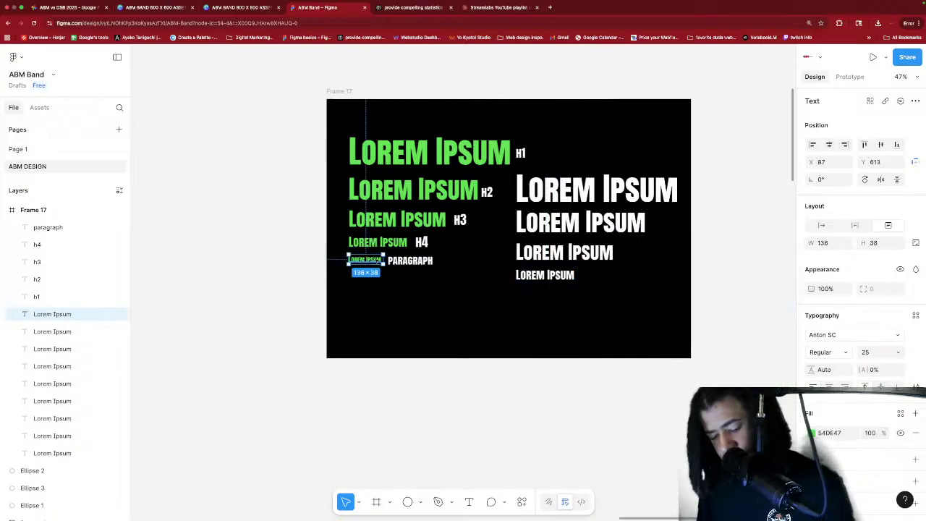
drag(361, 259, 534, 291)
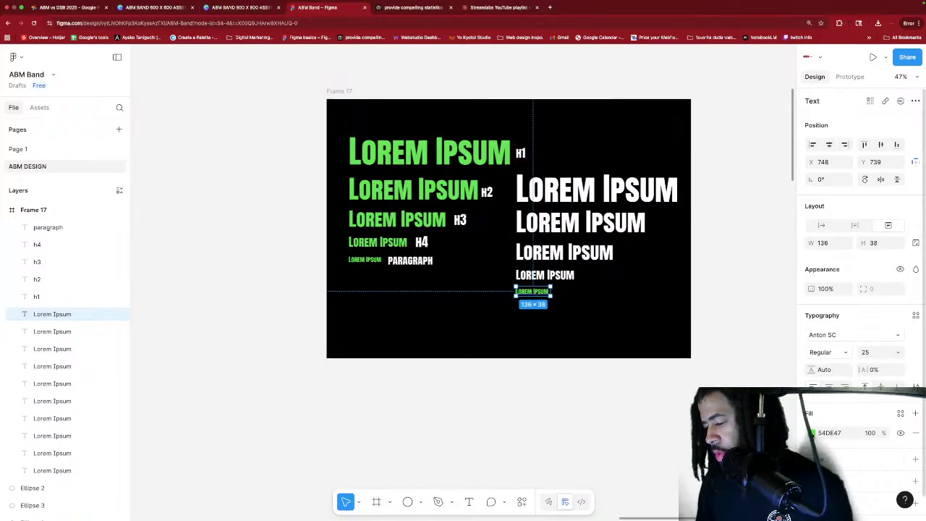
click(812, 433)
click(687, 509)
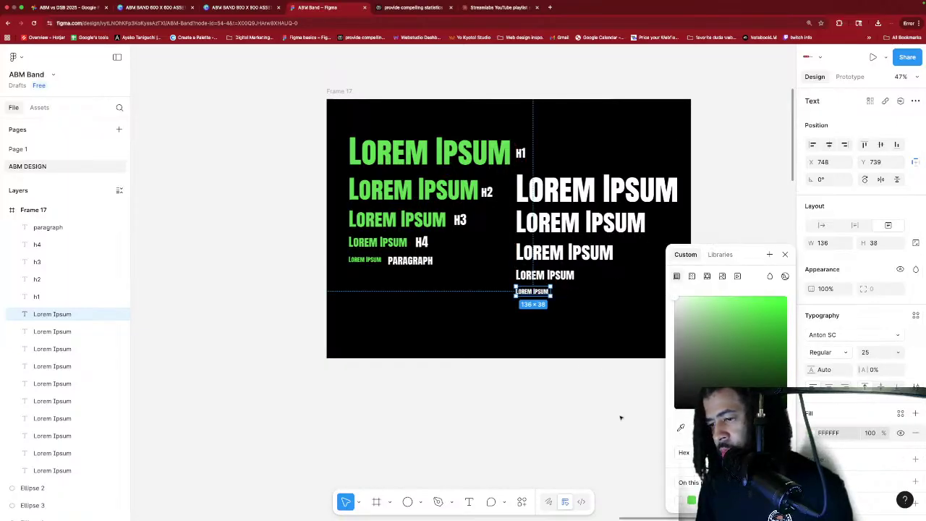
click(603, 394)
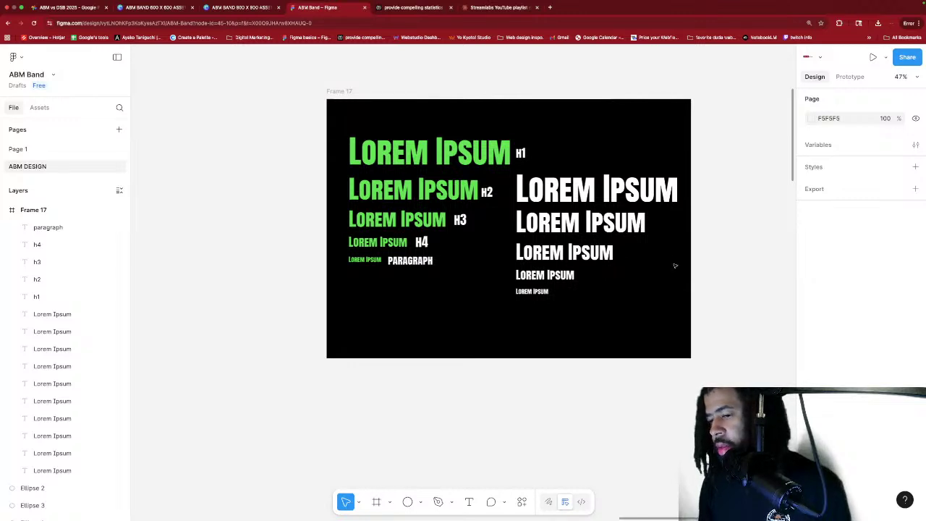
Extend the black frame downward to a height of about 1466.
scroll(667, 253, down, 2)
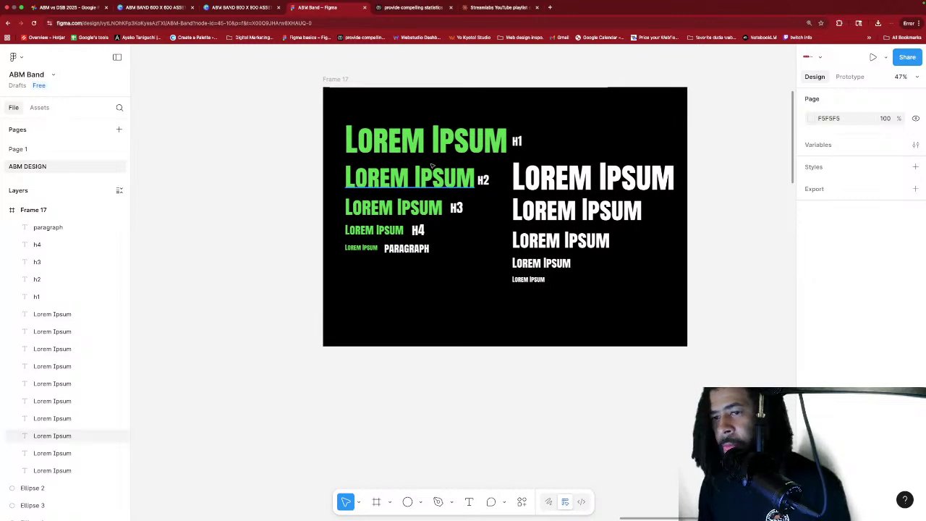
click(519, 344)
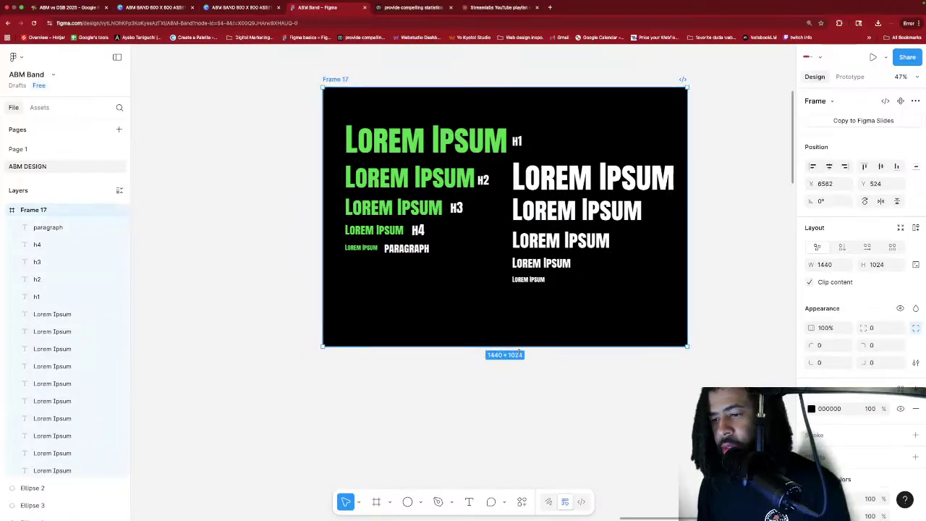
drag(519, 344, 518, 457)
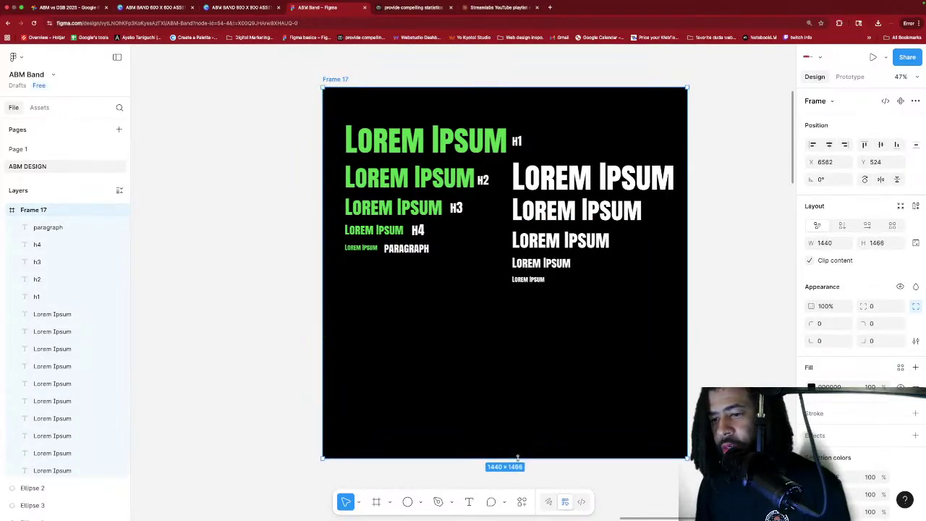
click(713, 262)
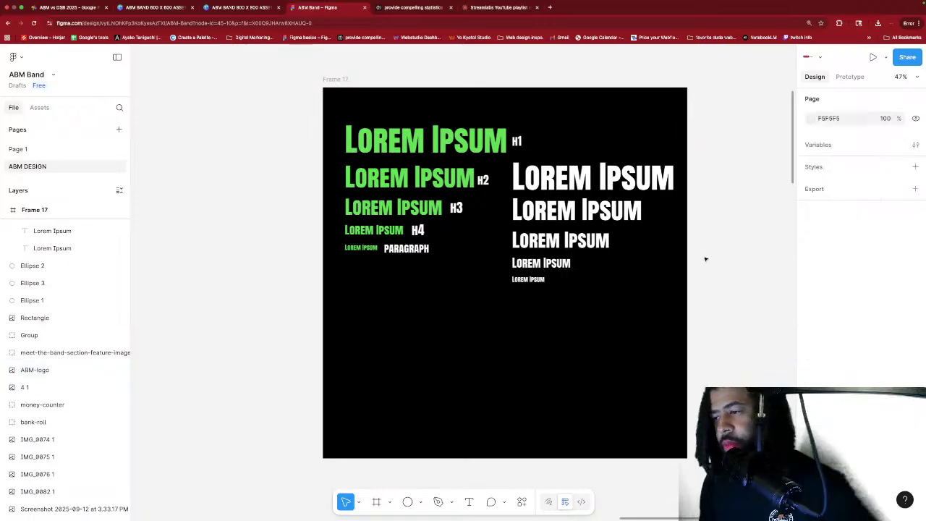
Draw a new frame about 294 × 105 in the black frame's empty area below the headings, at about X 273, Y 910.
scroll(705, 259, right, 1)
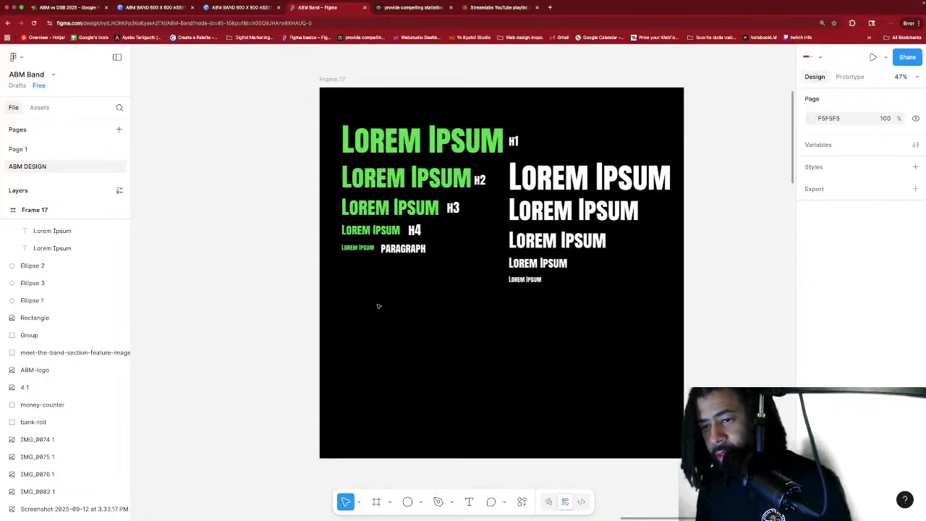
scroll(378, 306, right, 2)
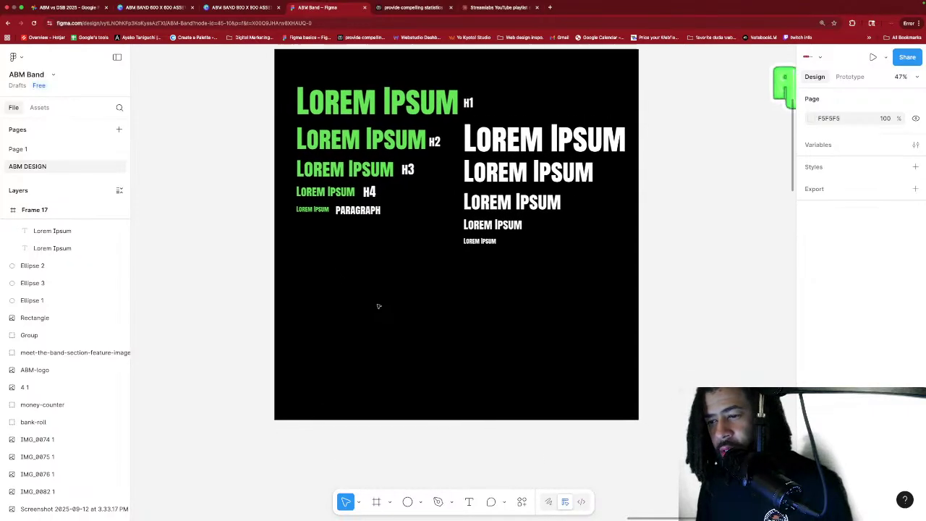
scroll(377, 306, down, 2)
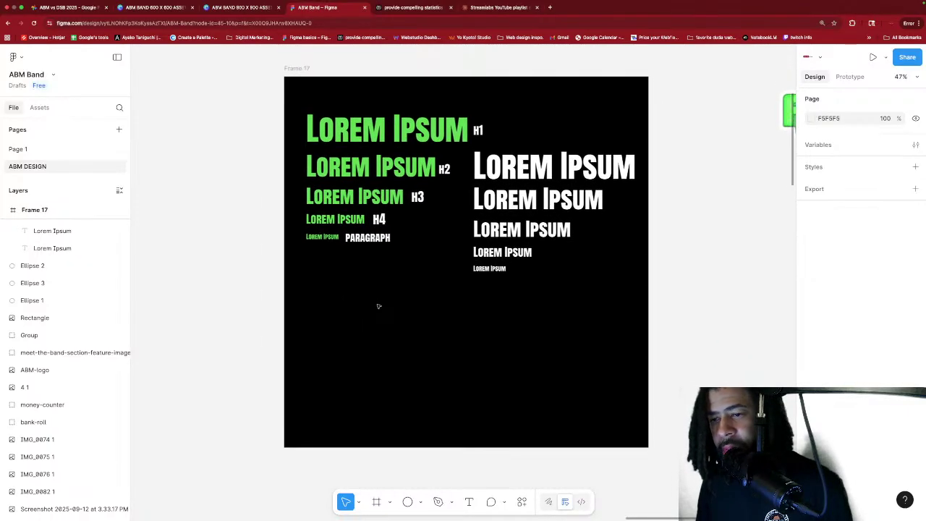
scroll(378, 306, left, 2)
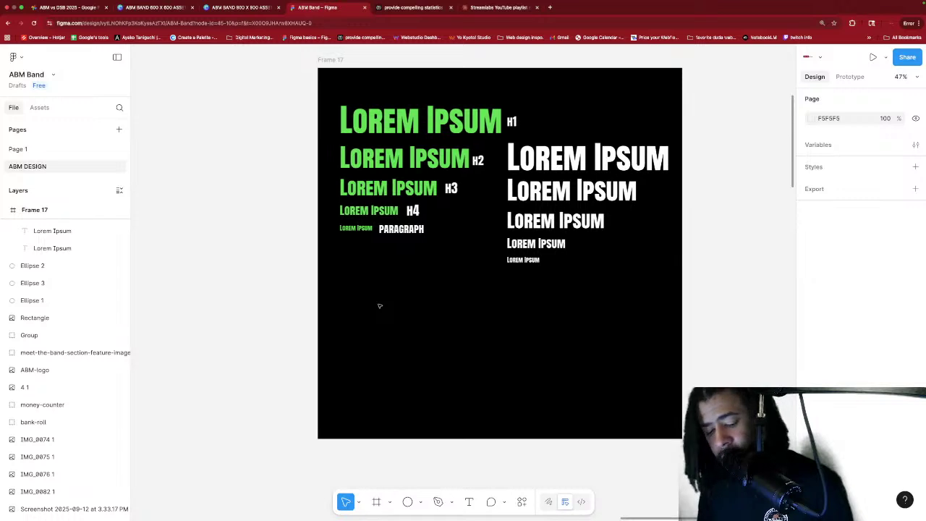
key(f)
drag(359, 292, 409, 305)
scroll(396, 305, right, 2)
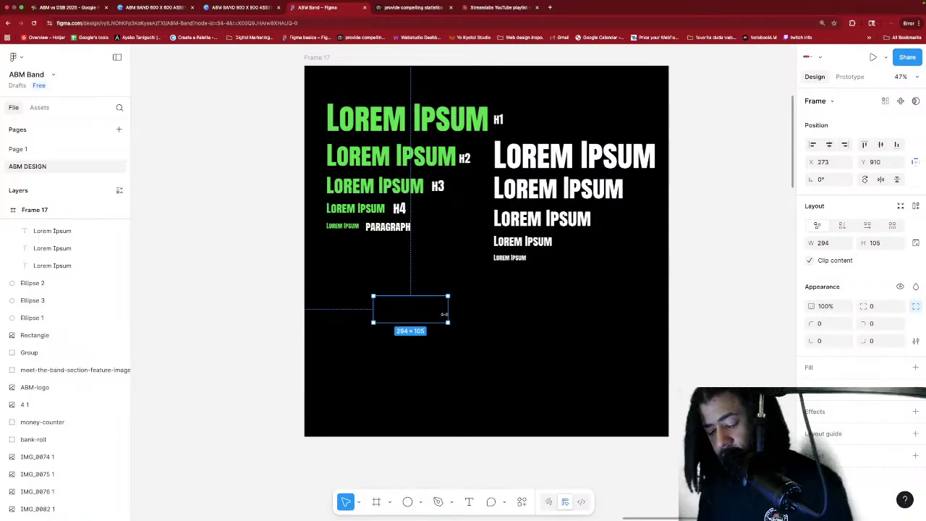
Fill the new small frame with the green 54DE47 sampled from the largest heading and move it to about X 204, Y 936.
key(i)
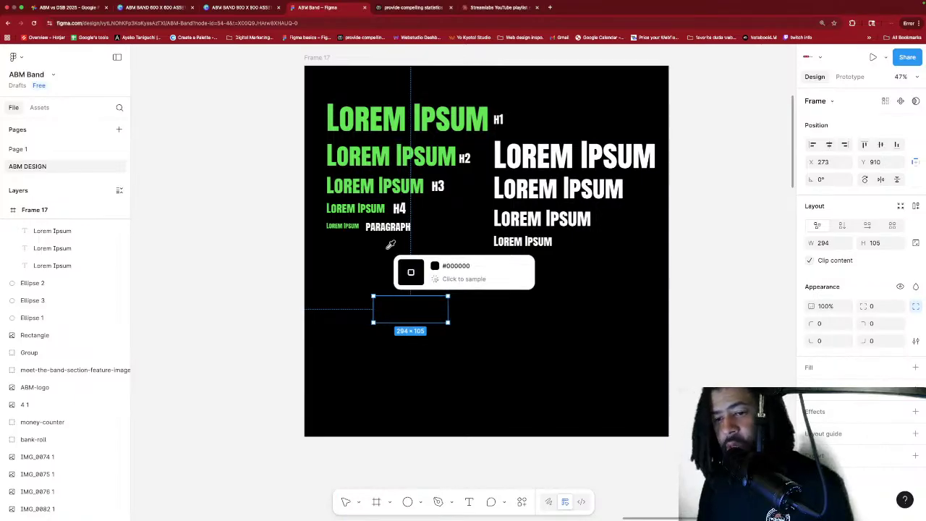
click(369, 182)
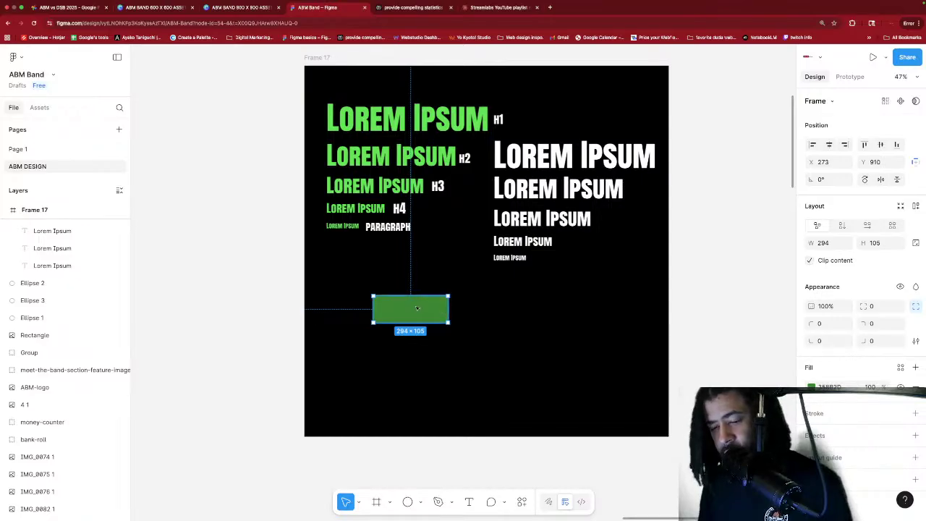
key(i)
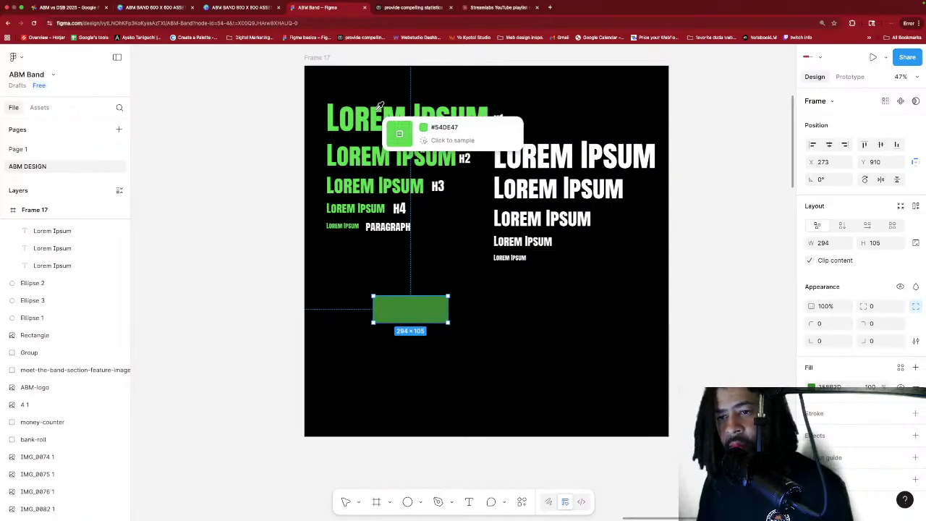
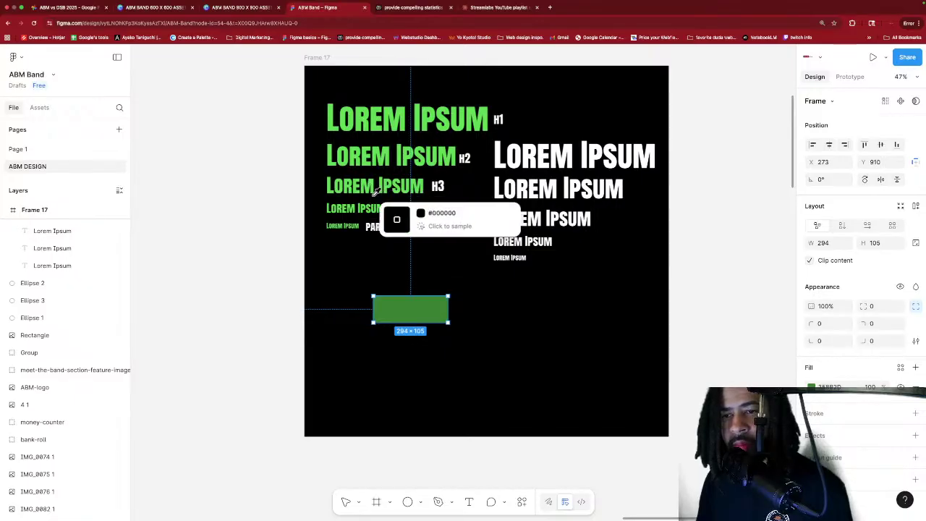
click(392, 107)
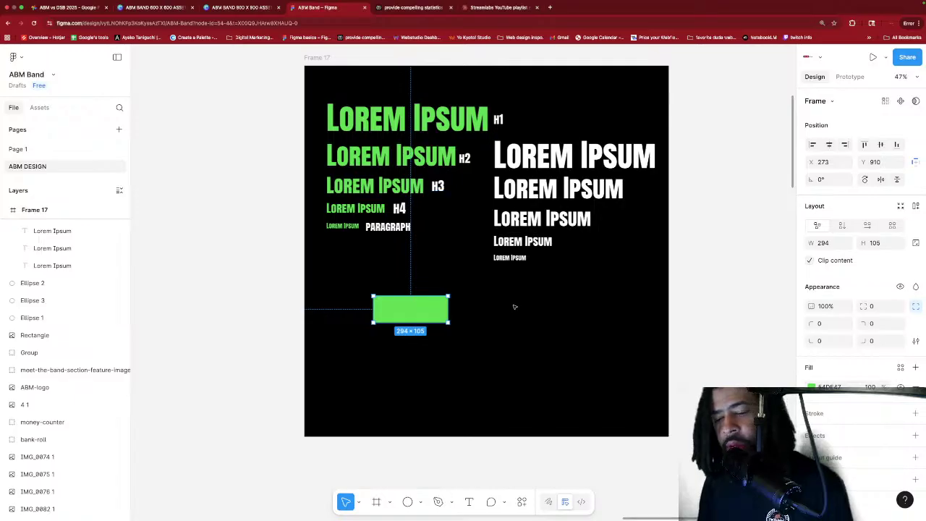
click(482, 327)
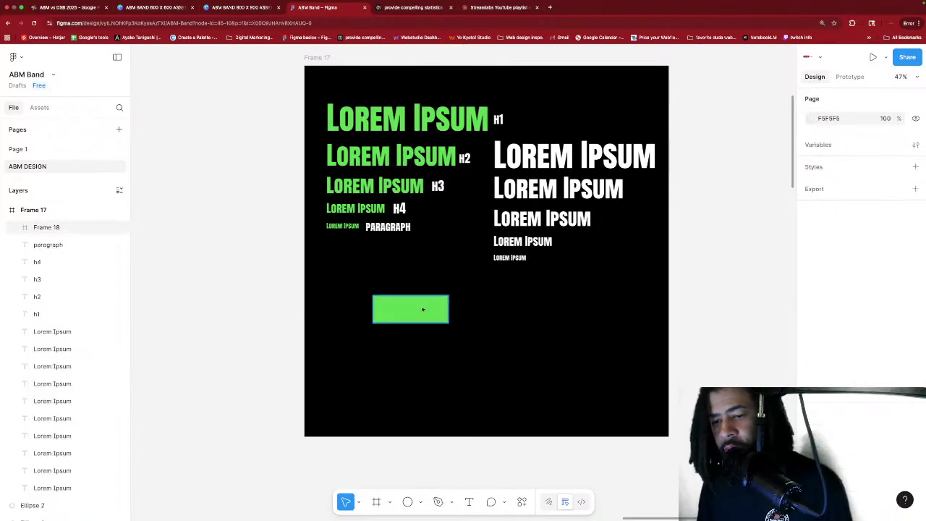
click(421, 312)
drag(422, 313, 403, 314)
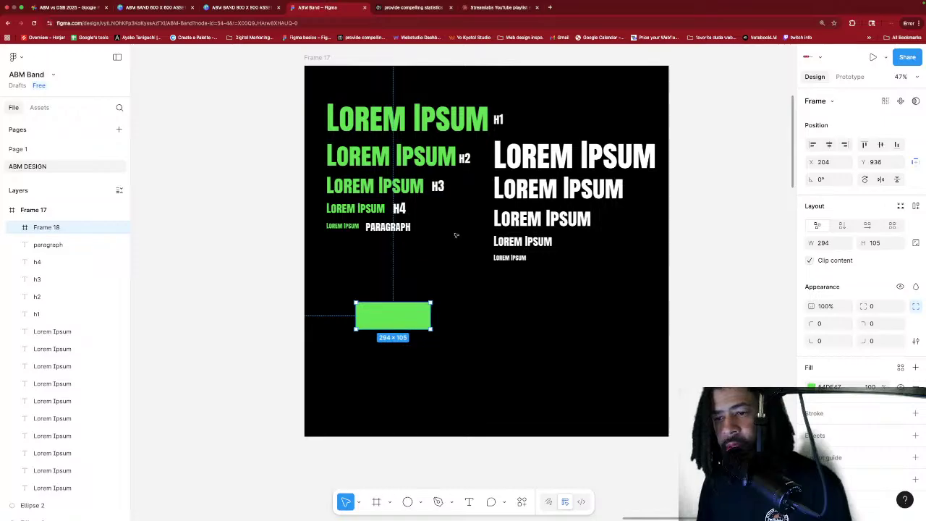
Duplicate the fourth white Lorem Ipsum heading into the centre of the green box and replace the copy's text with "enter".
click(520, 243)
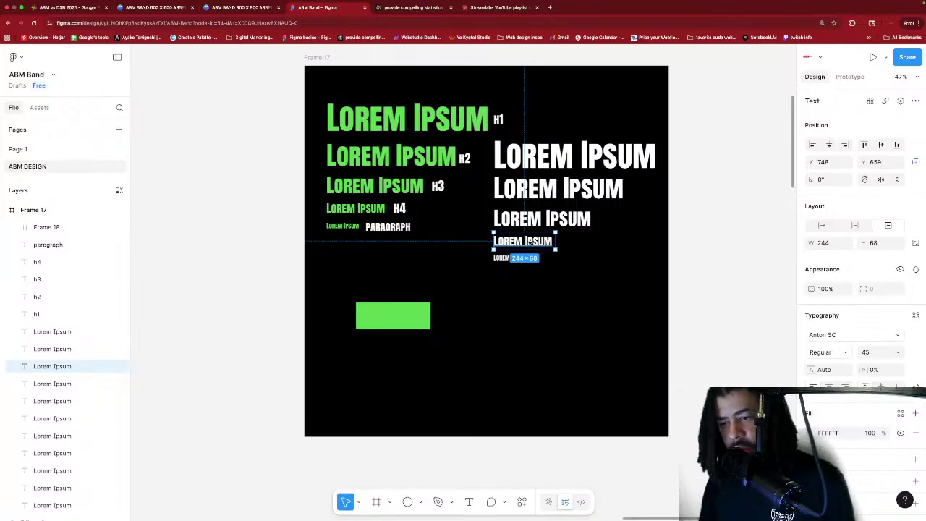
drag(530, 244, 395, 316)
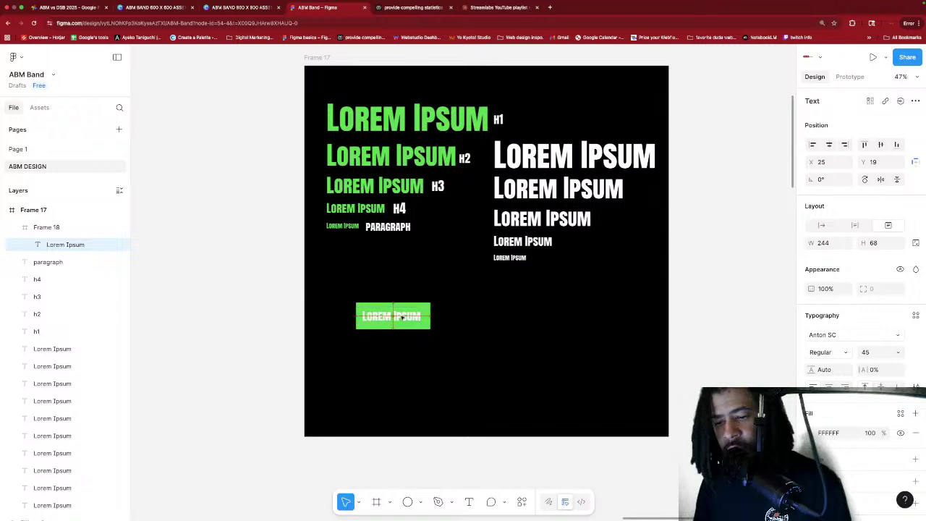
double_click(402, 316)
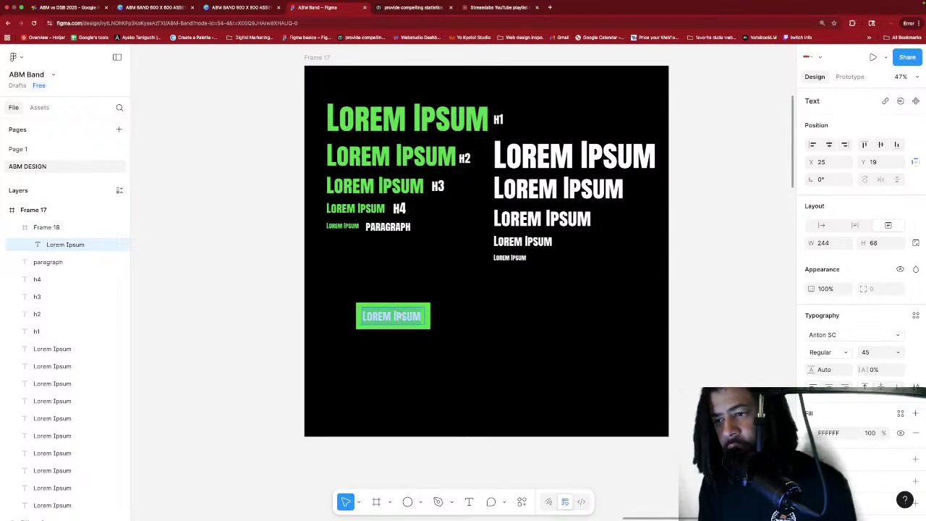
text(enter)
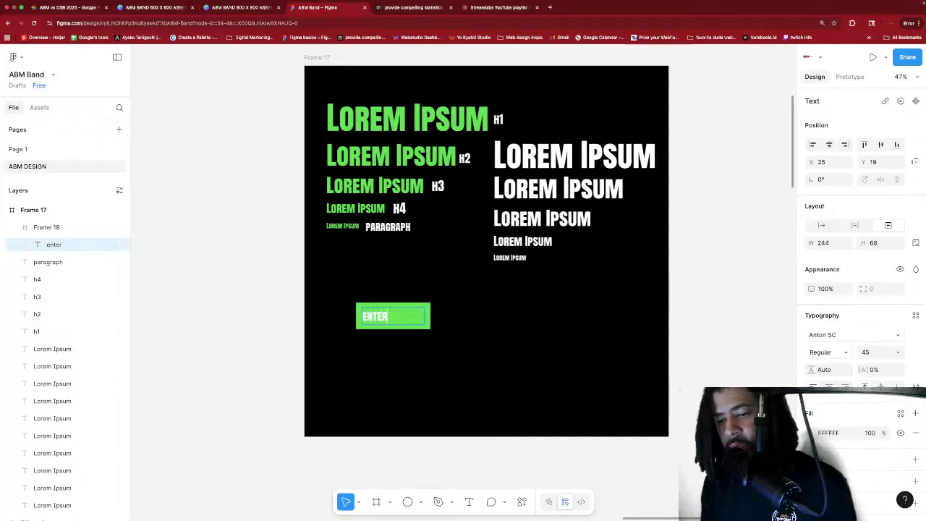
Narrow the text box on the green button and replace its label "enter" with "book a show".
key(Escape)
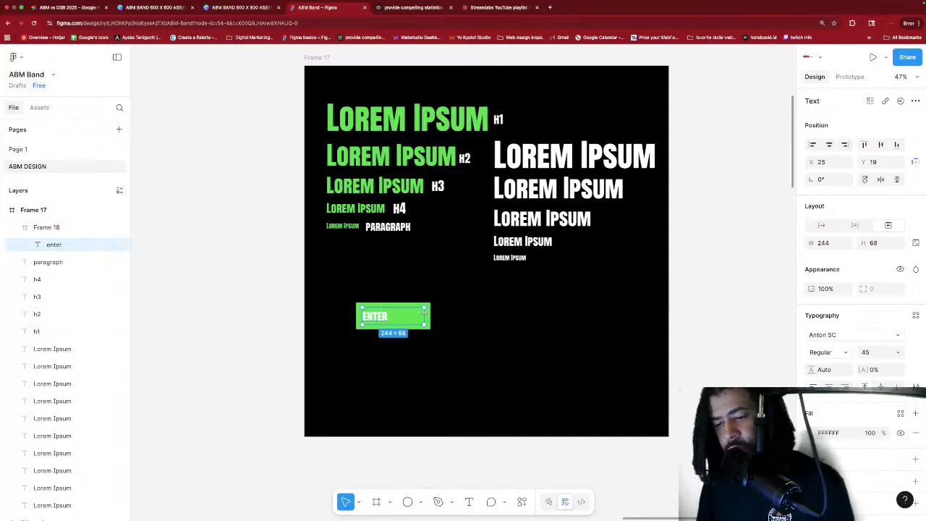
drag(424, 311, 391, 316)
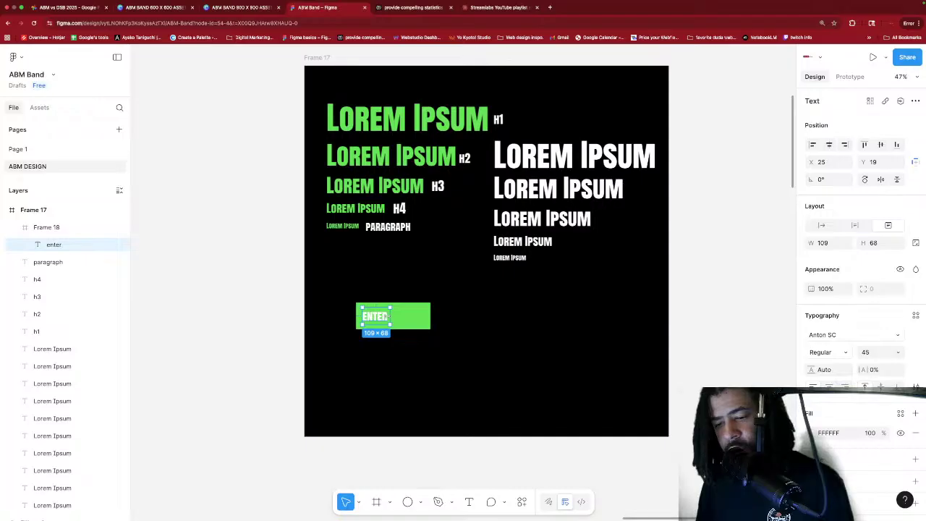
double_click(389, 316)
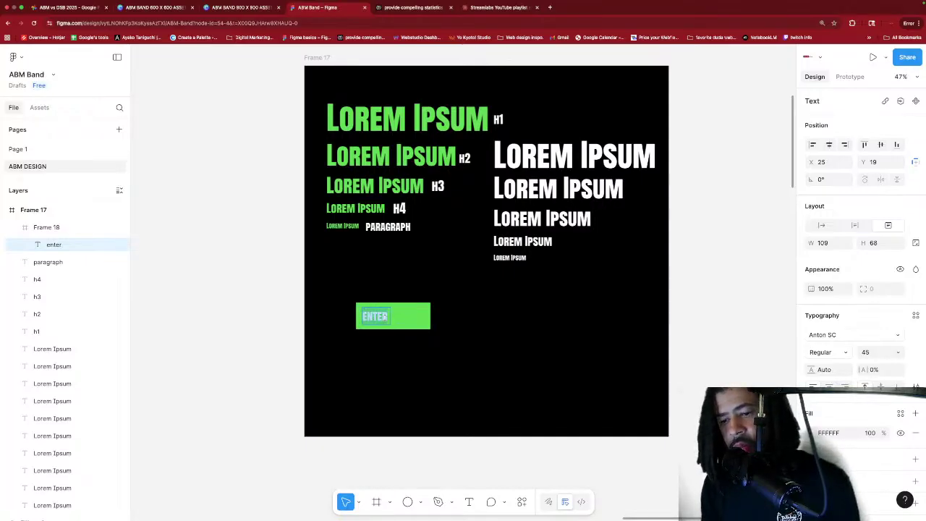
text(book a sho)
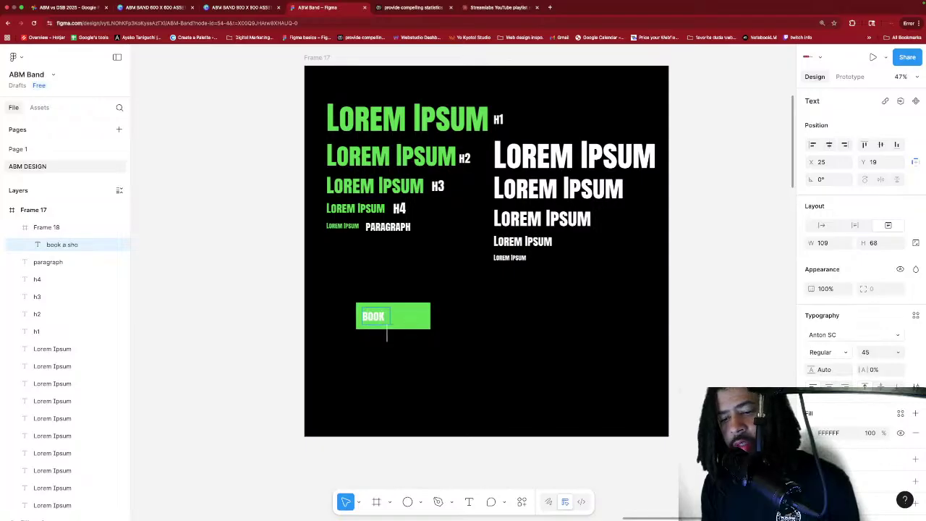
text(w)
key(Escape)
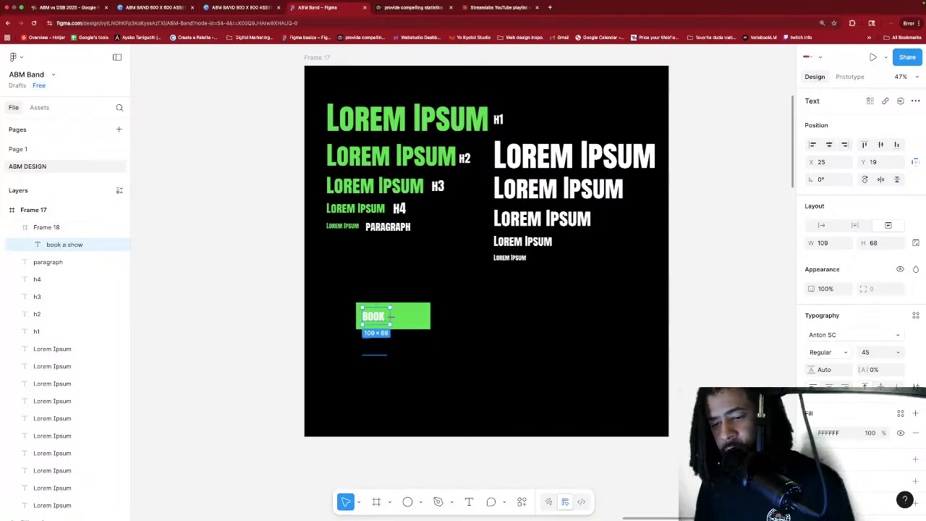
Widen the button's text box to about 229 and centre it in the green box at about X 32, Y 19.
drag(390, 316, 424, 316)
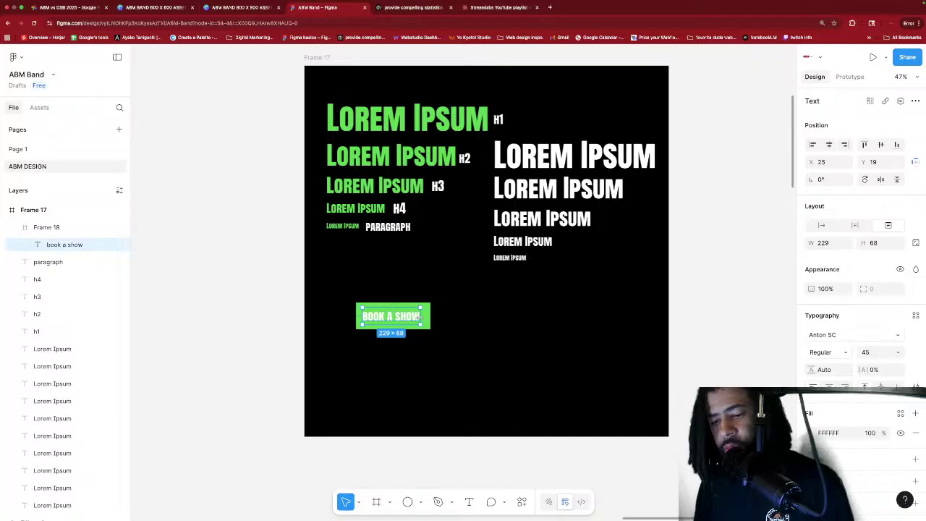
drag(396, 316, 399, 316)
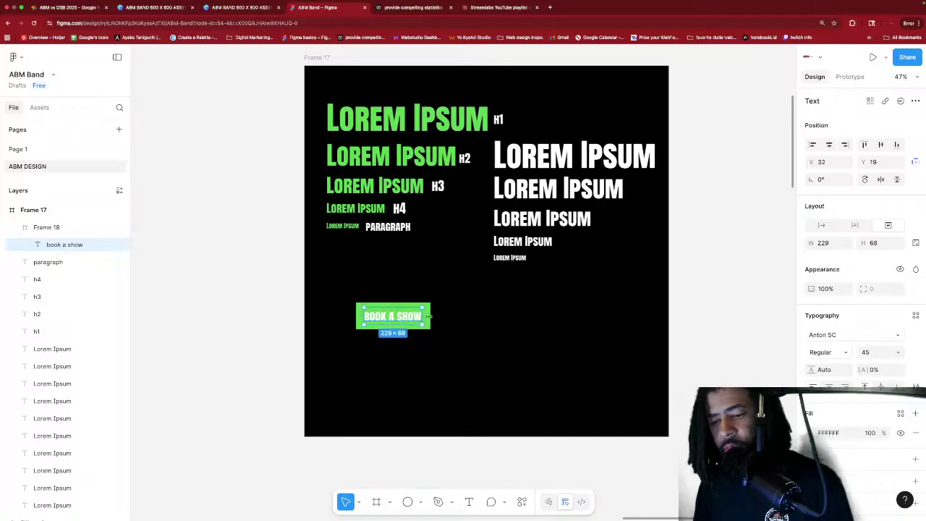
click(428, 316)
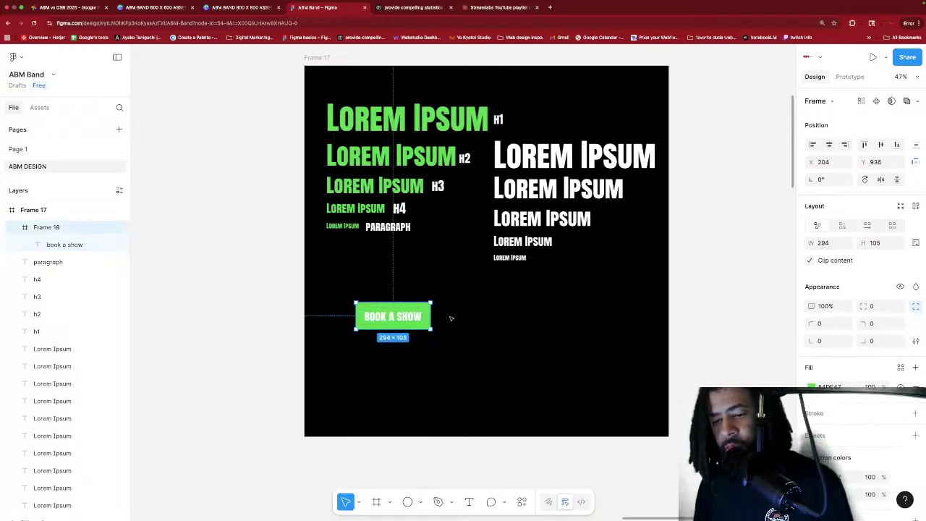
click(452, 318)
Move the green button to about X 266, Y 925, and place a duplicate below it at about Y 1087.
click(420, 308)
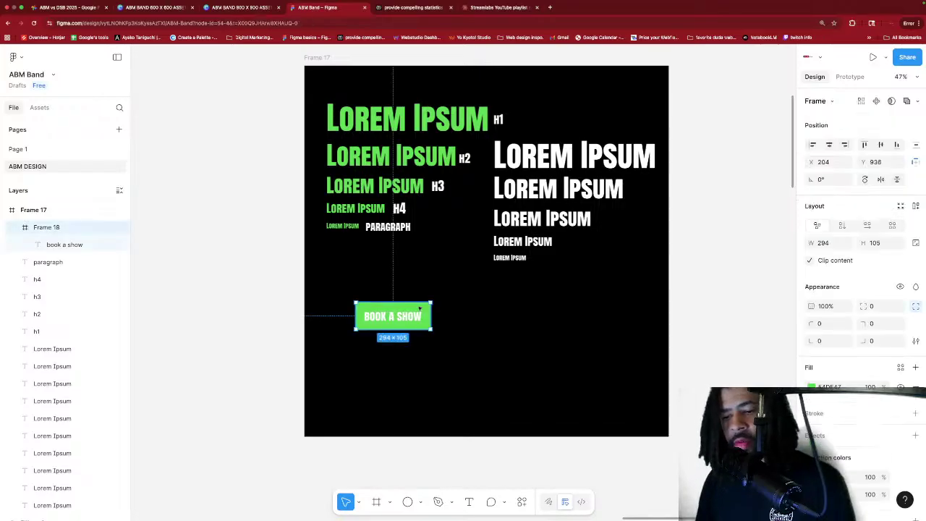
drag(417, 311, 442, 307)
click(490, 313)
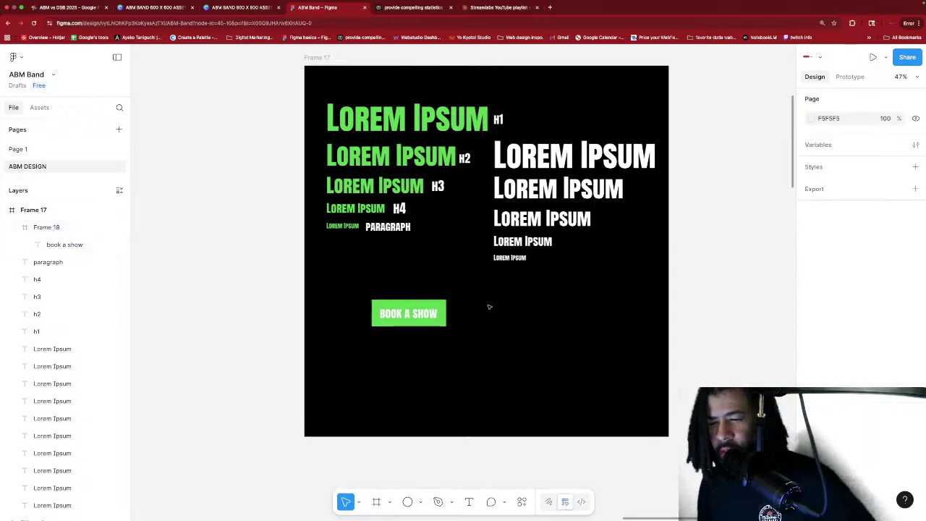
click(441, 306)
key(super+d)
drag(441, 305, 442, 349)
key(super+d)
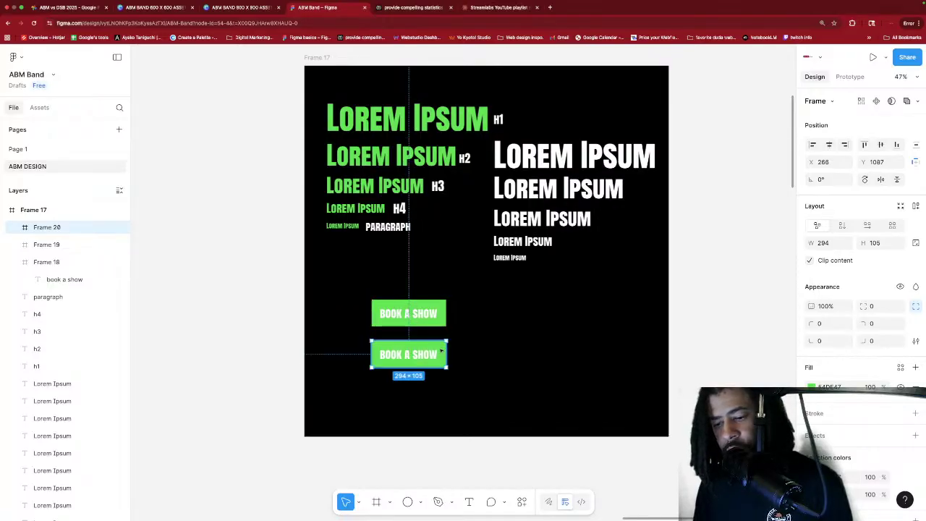
Change the "book a show" text of the lower button to black 000000.
double_click(408, 355)
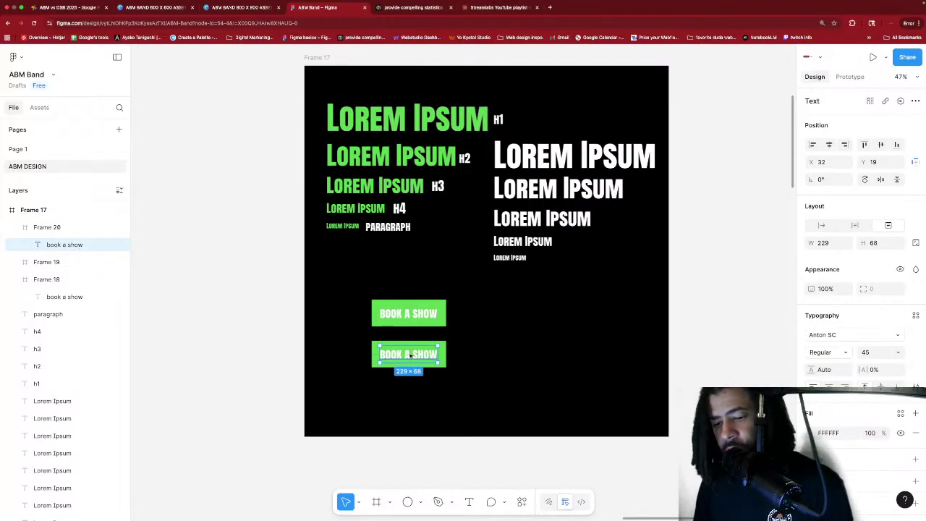
click(812, 432)
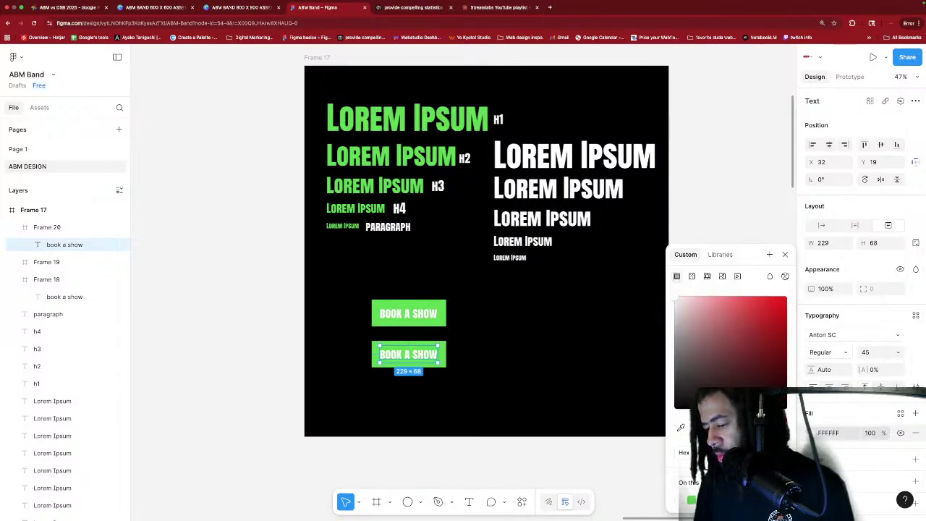
drag(677, 405, 538, 409)
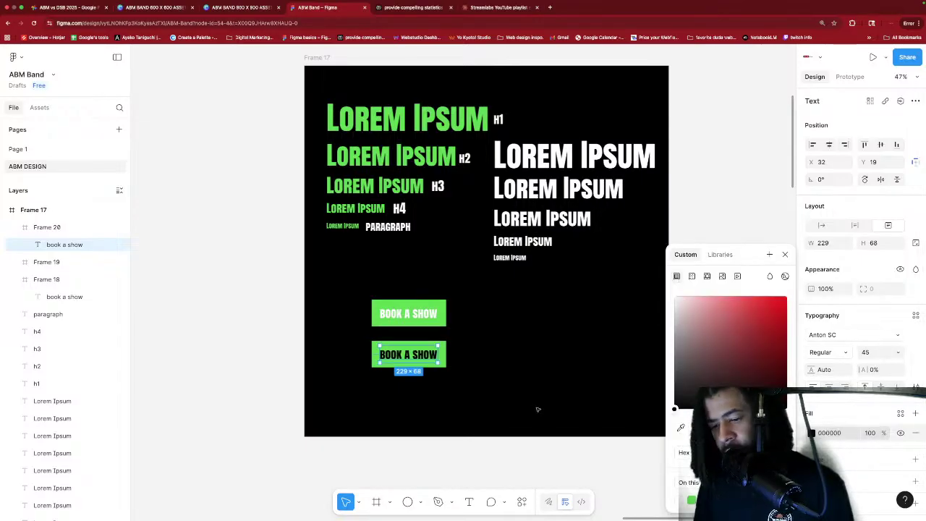
key(ctrl+z)
click(345, 384)
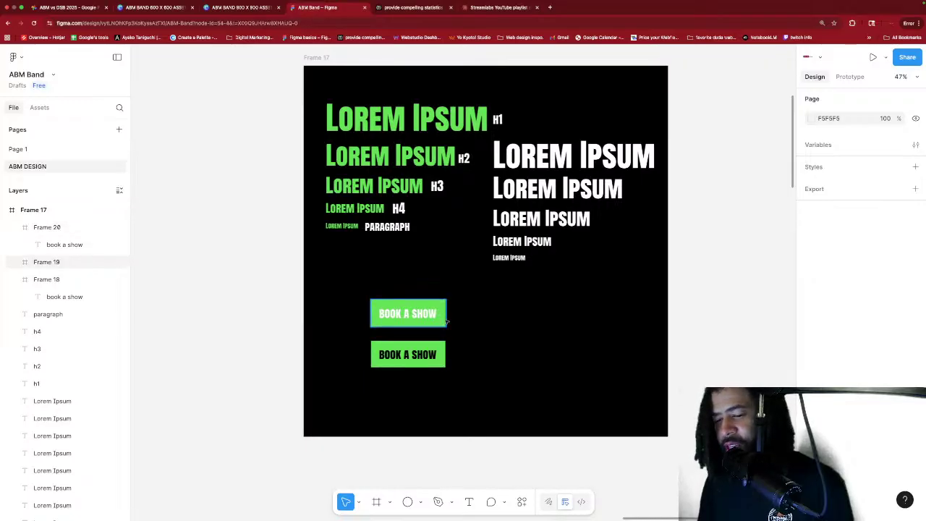
Delete the two overlapping green buttons with white text above the black-text button.
click(375, 302)
key(Delete)
click(430, 322)
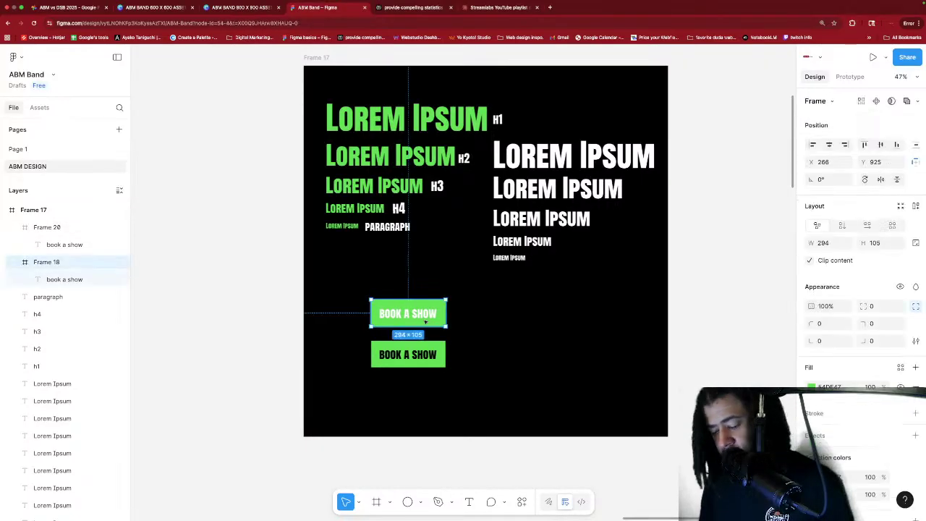
key(Delete)
Move the remaining black-text button up to about X 267, Y 939.
drag(430, 353, 441, 290)
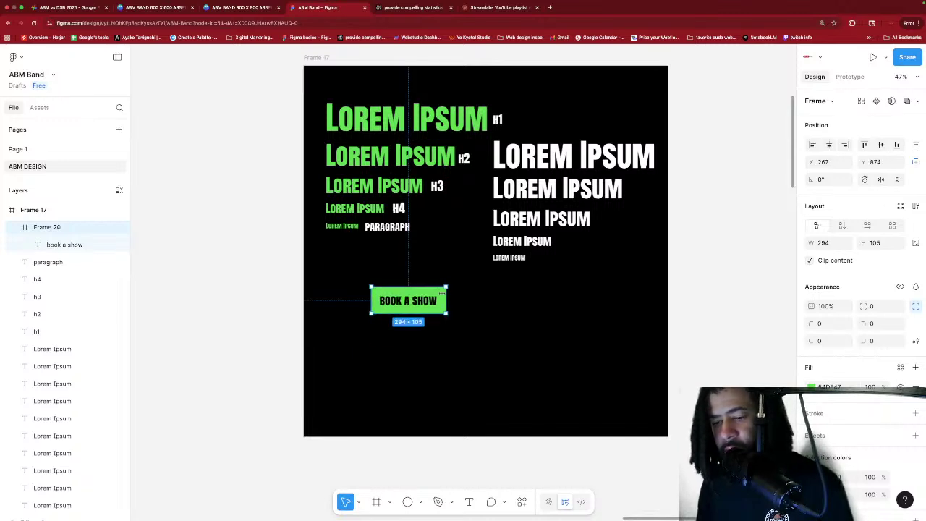
click(475, 343)
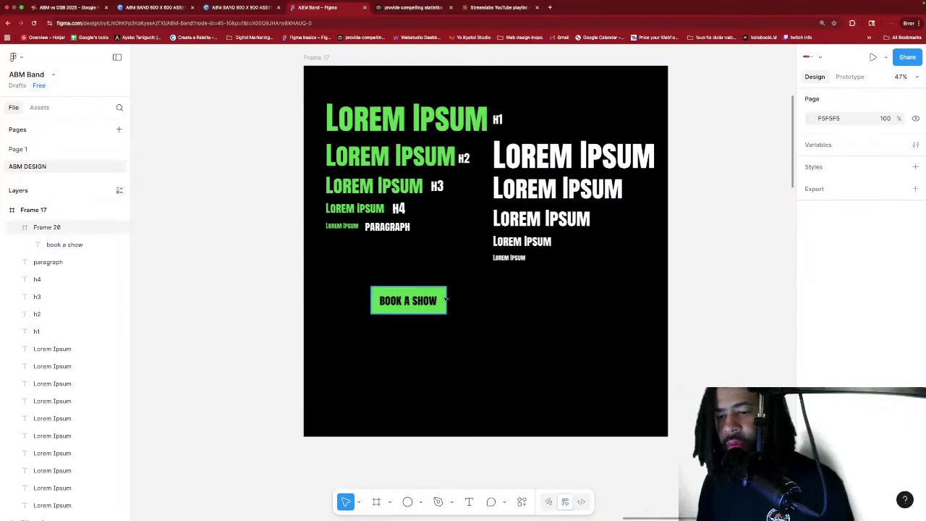
mouse_move(441, 292)
mouse_down()
mouse_move(453, 335)
mouse_move(441, 307)
mouse_up()
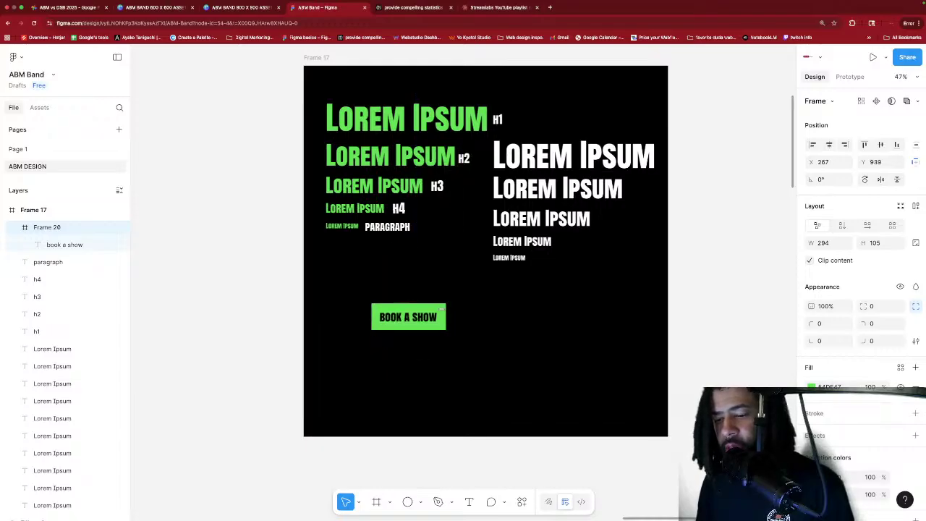
click(440, 306)
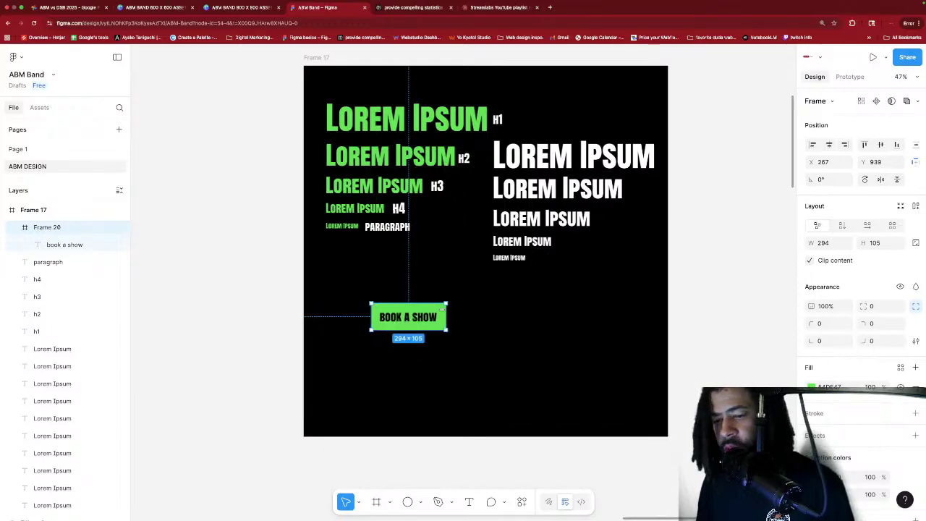
Duplicate the green button and place the copy beside it at about X 601, Y 939.
key(super+alt+g)
scroll(437, 310, down, 1)
scroll(436, 310, right, 1)
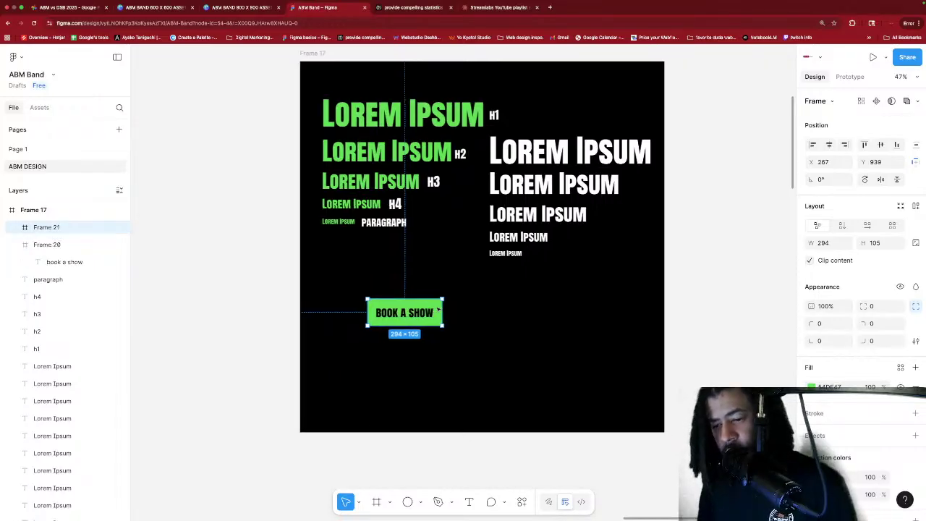
drag(437, 309, 511, 298)
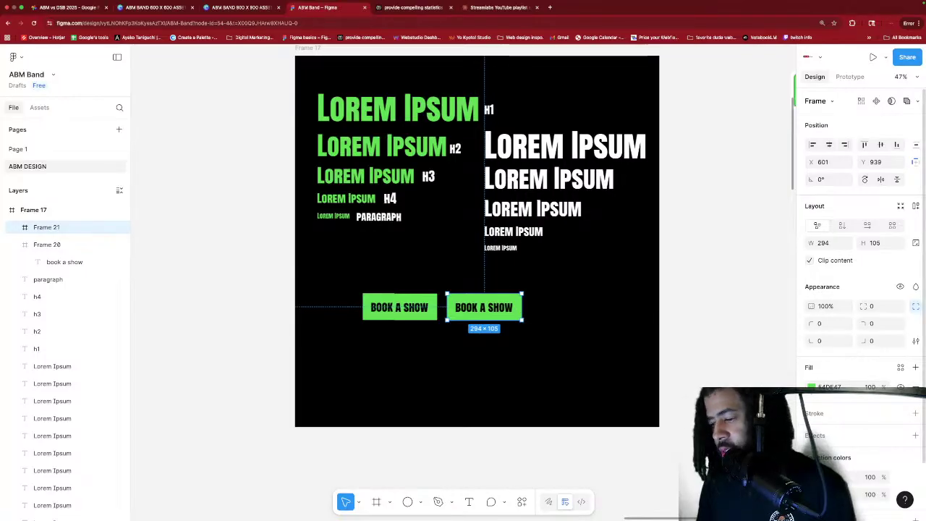
Change the fill of the button copy from green to light grey ECECEC.
click(812, 387)
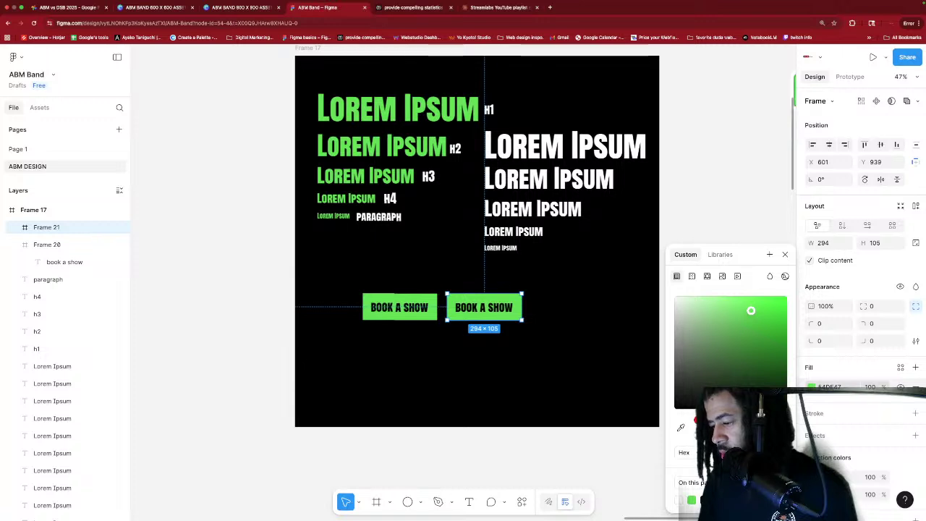
drag(750, 310, 675, 305)
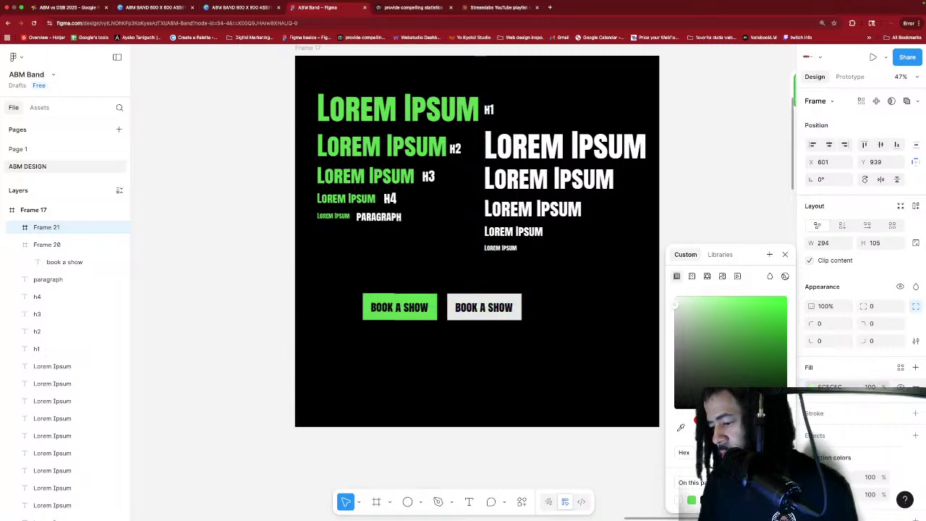
mouse_move(782, 432)
mouse_down()
mouse_move(696, 432)
mouse_move(785, 432)
mouse_up()
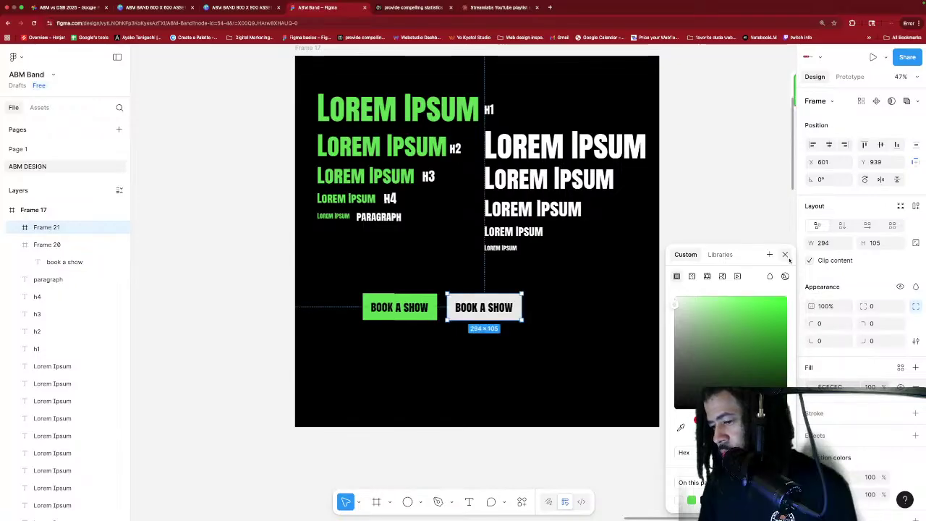
key(Escape)
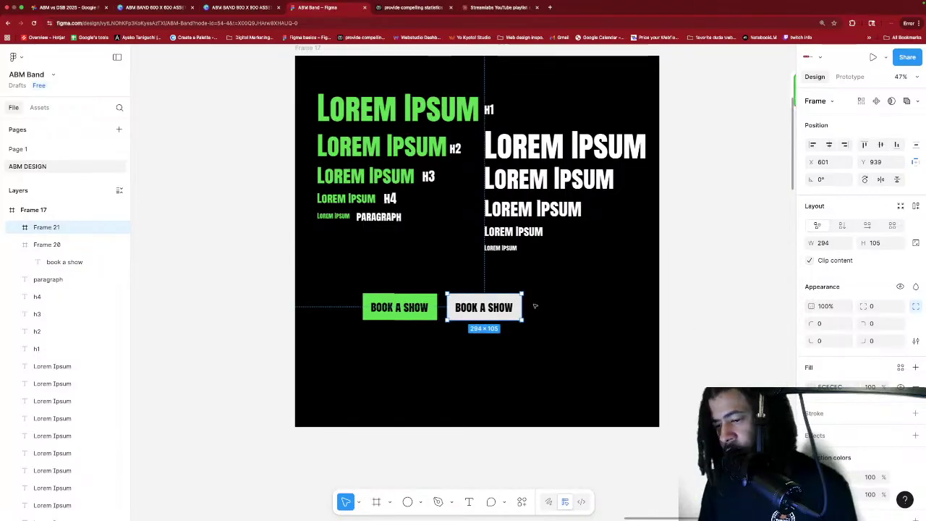
Delete the light grey button copy beside the green button.
click(811, 387)
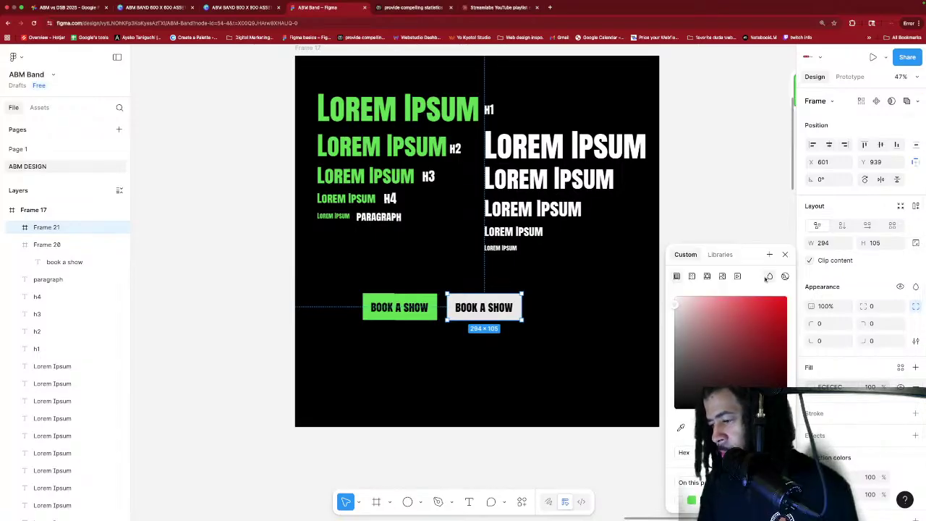
click(554, 293)
click(528, 311)
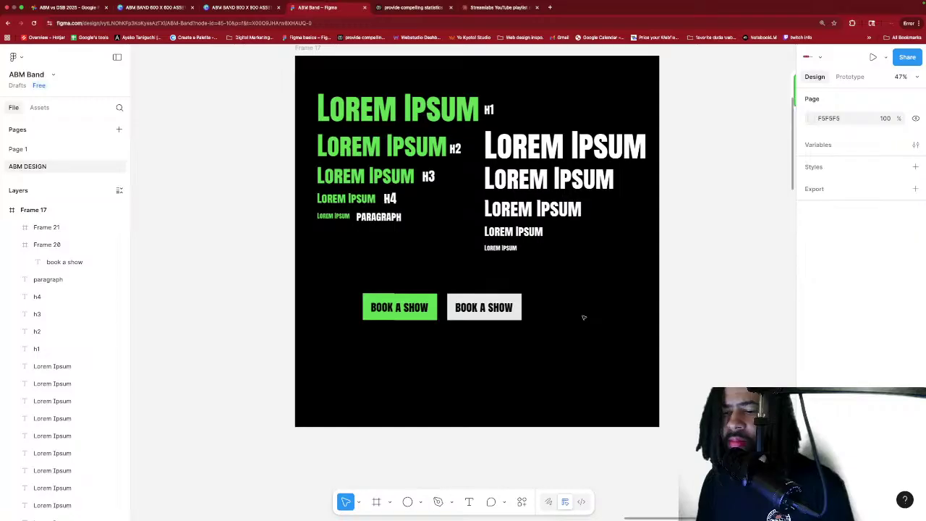
click(521, 298)
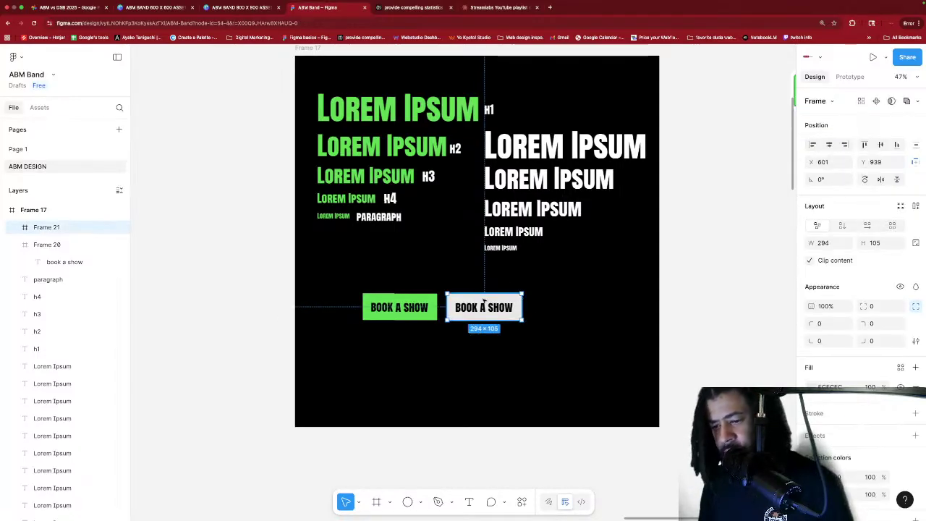
key(Delete)
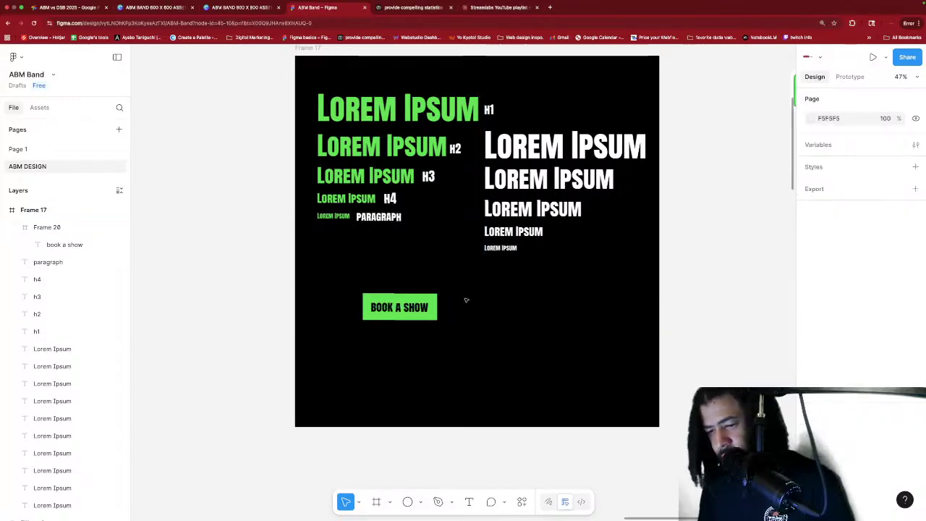
Draw an empty frame about 281 × 101 beside the green "book a show" button.
key(f)
drag(458, 294, 531, 320)
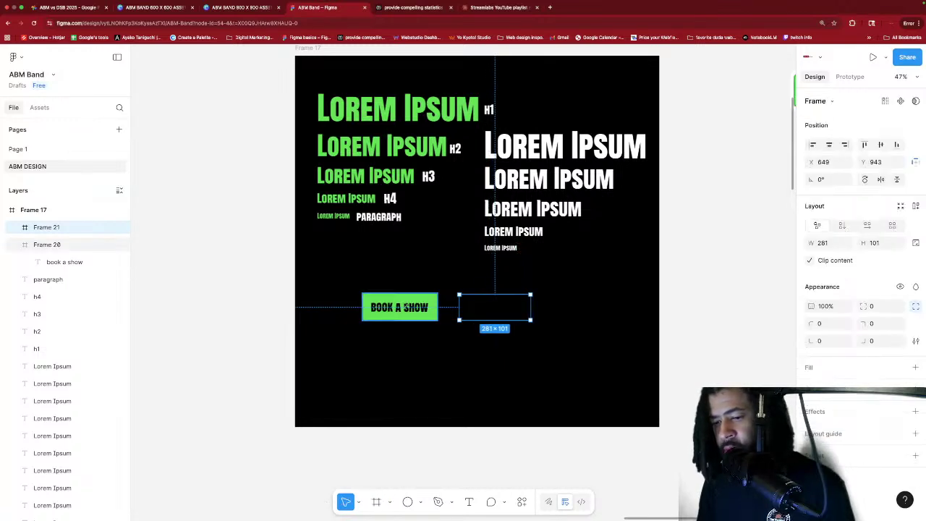
key(Tab)
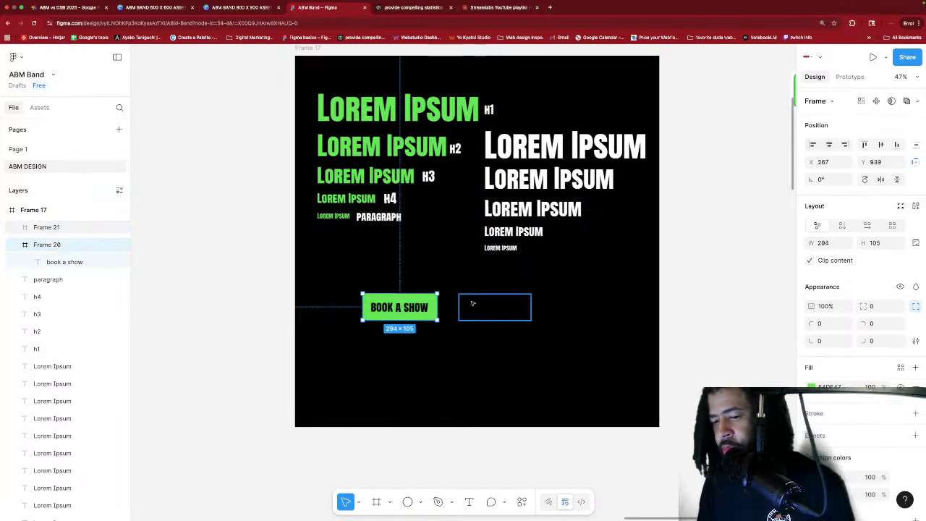
click(488, 304)
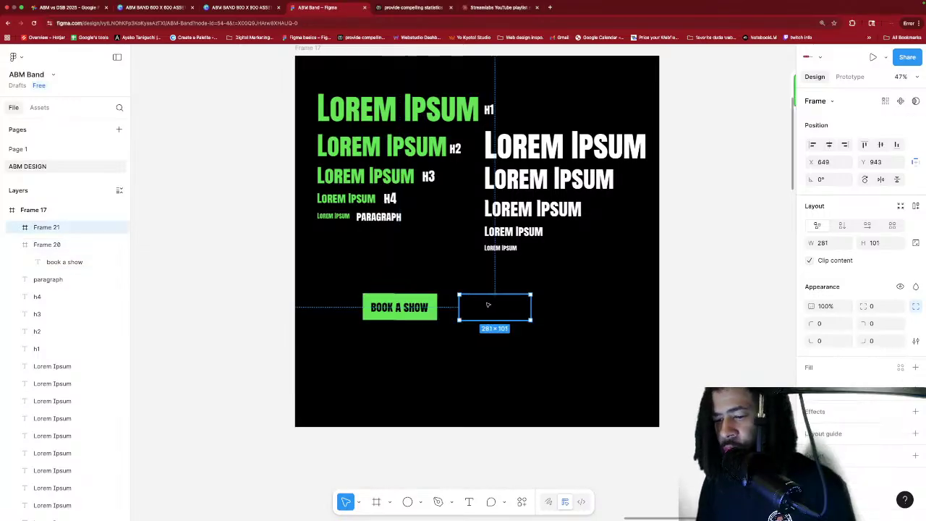
Set the empty frame's size to 294 × 105 and move it to about X 611, Y 939.
click(838, 247)
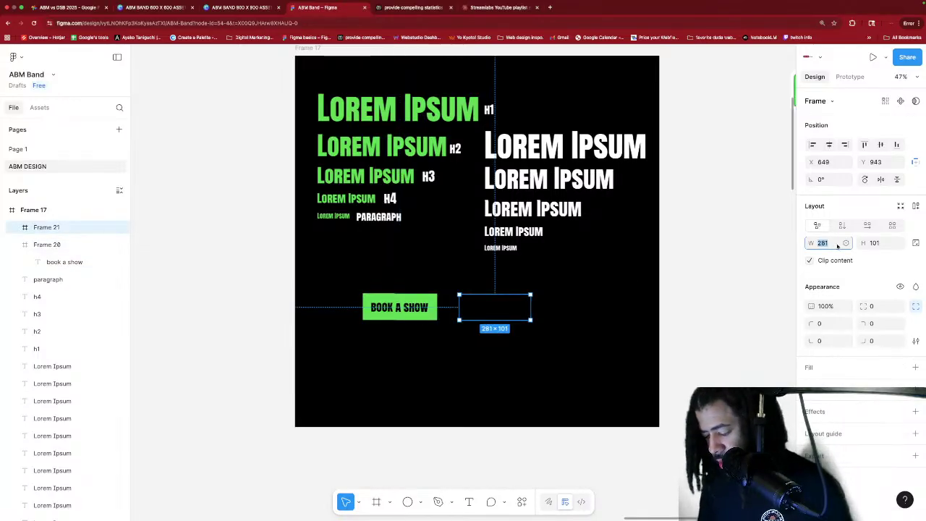
text(294)
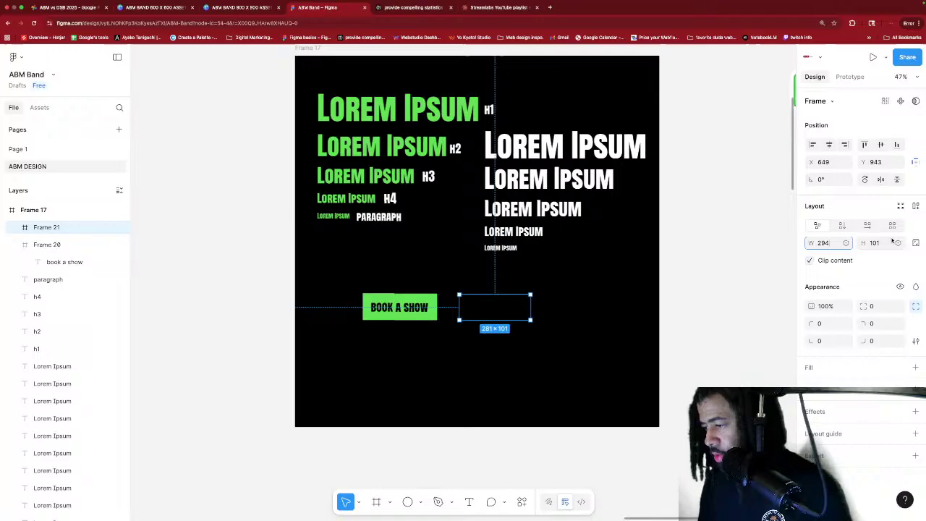
click(886, 245)
text(105)
key(Return)
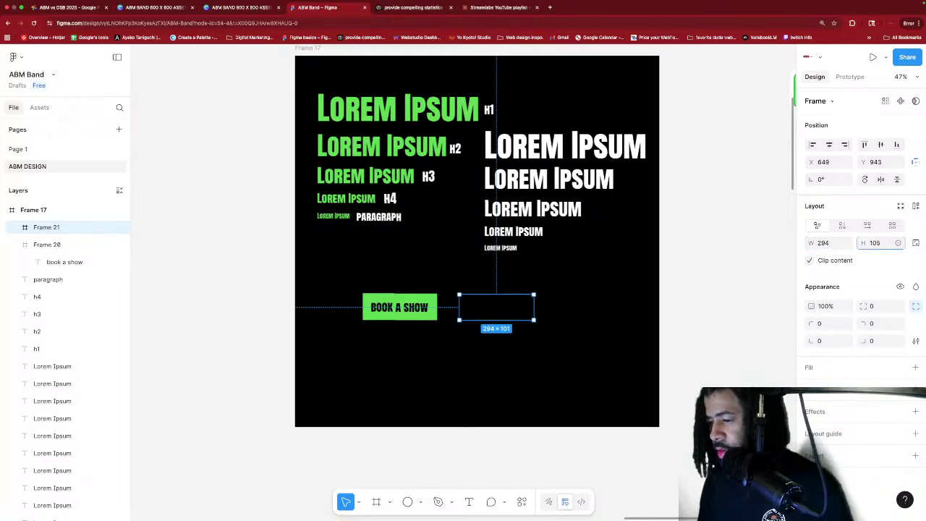
drag(523, 308, 513, 306)
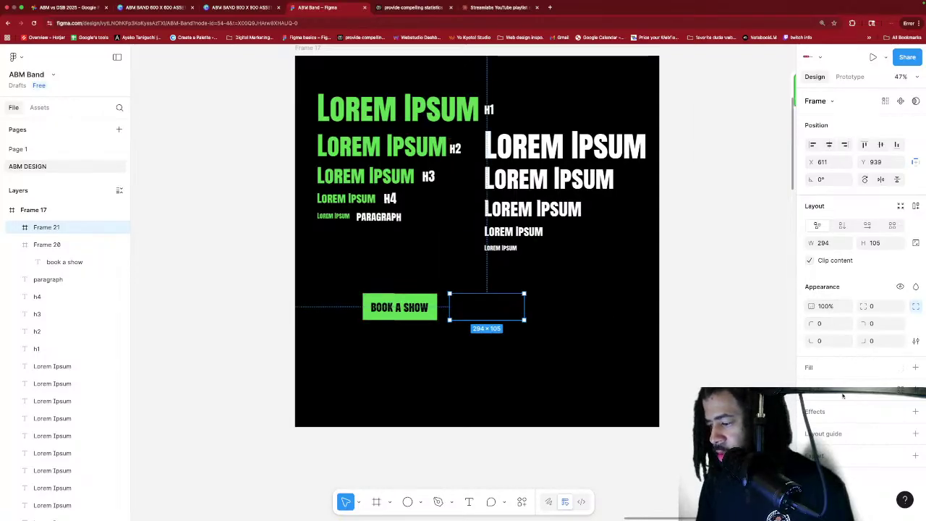
Give the empty frame a white FFFFFF inside stroke of weight 5 and shift it to about X 601, Y 938.
click(915, 389)
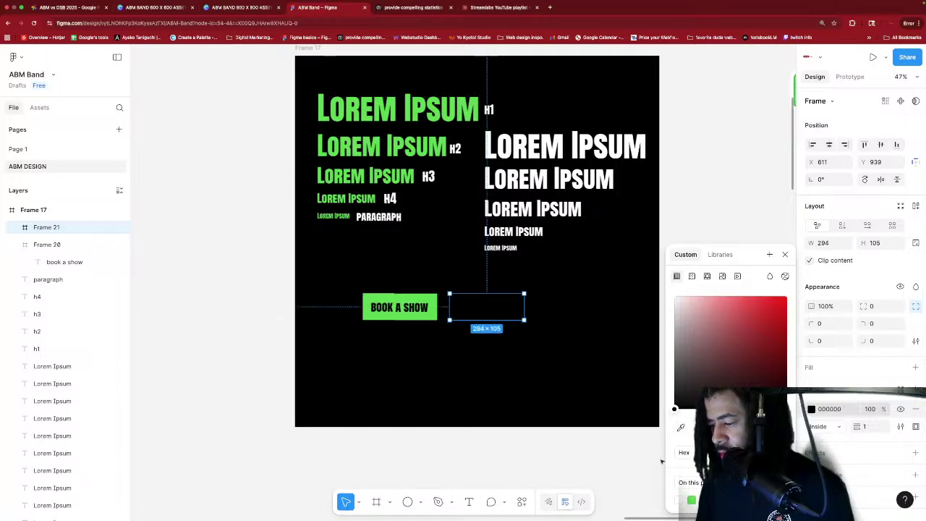
drag(674, 409, 676, 297)
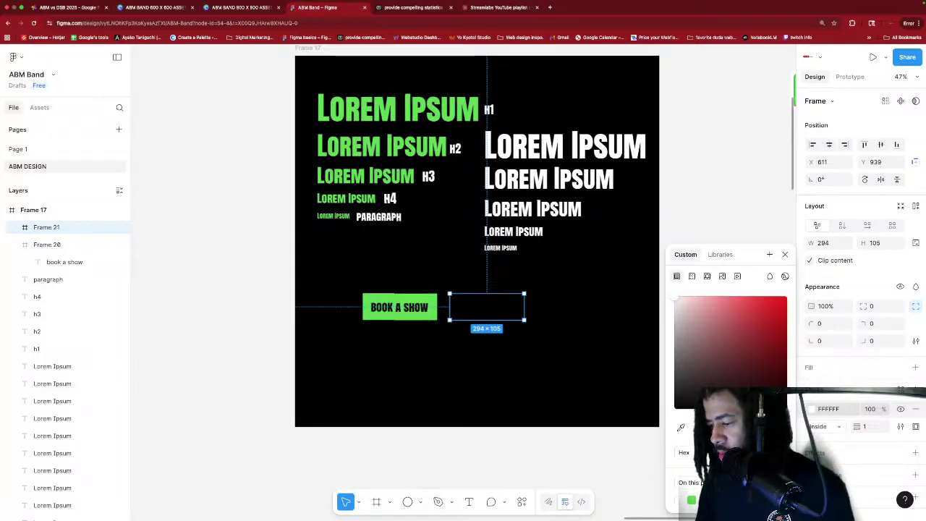
mouse_move(858, 426)
mouse_down()
mouse_move(861, 435)
mouse_move(861, 426)
mouse_up()
click(556, 308)
drag(504, 307, 499, 306)
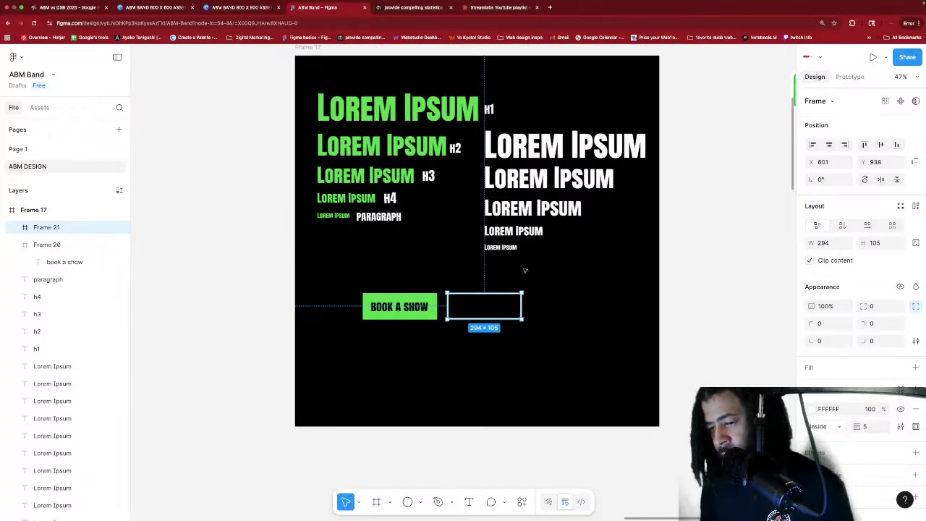
Duplicate the "book a show" text and place the copy inside the outlined frame at X 32, Y 19.
double_click(411, 307)
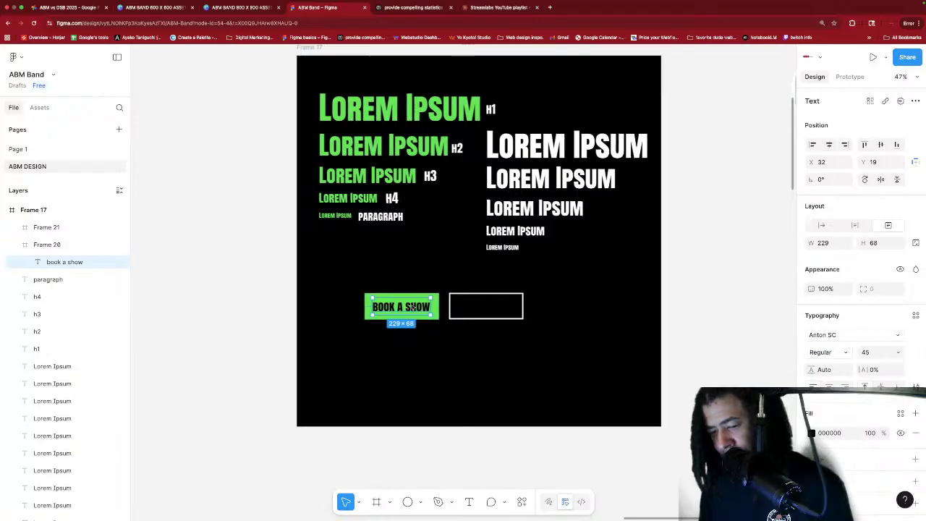
key(super+d)
drag(410, 306, 492, 308)
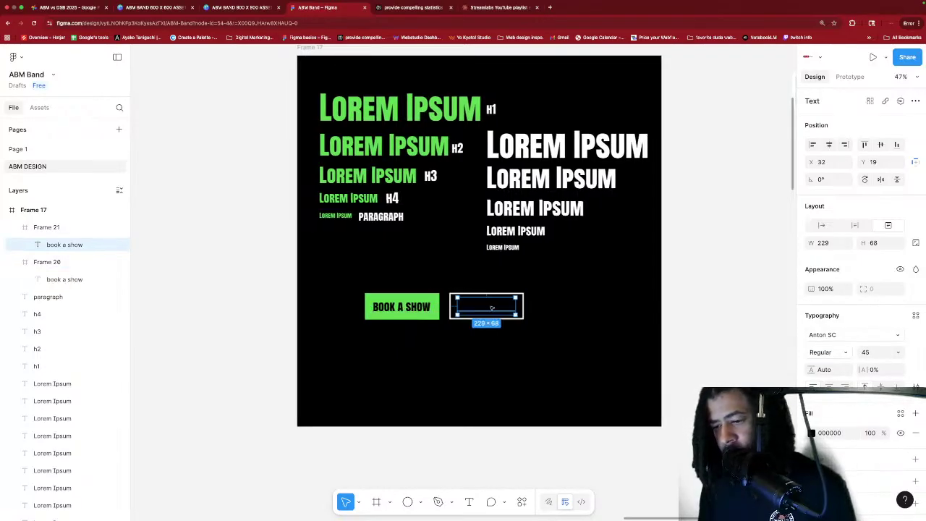
Change the fill of the text in the outlined button to white FFFFFF.
click(812, 432)
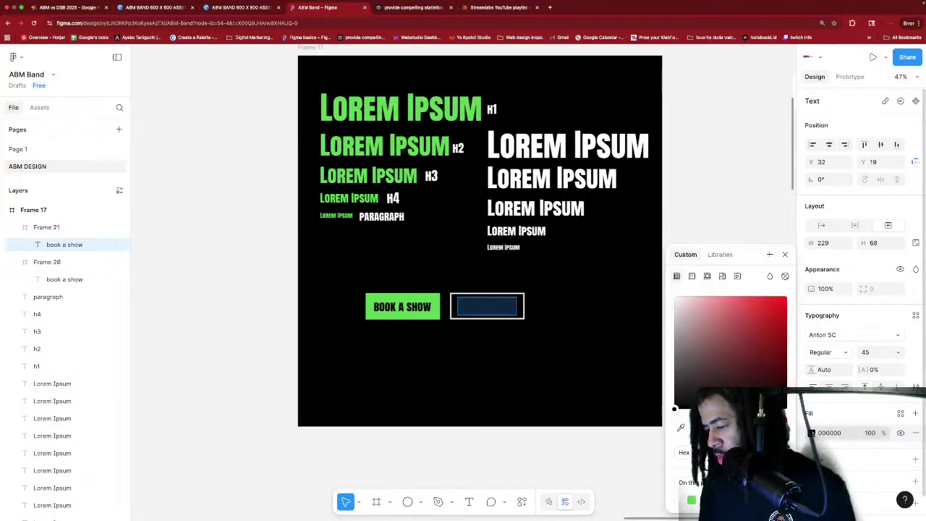
drag(674, 409, 674, 296)
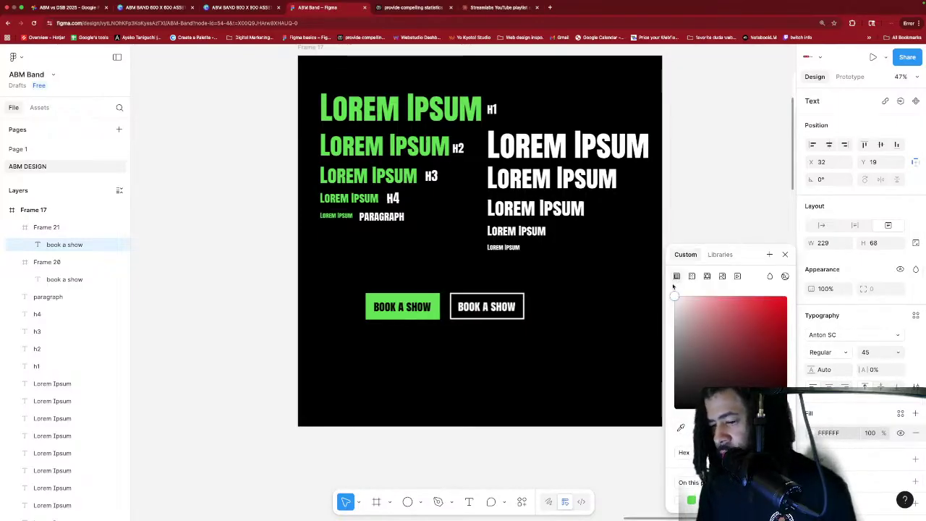
click(785, 254)
key(Escape)
click(546, 316)
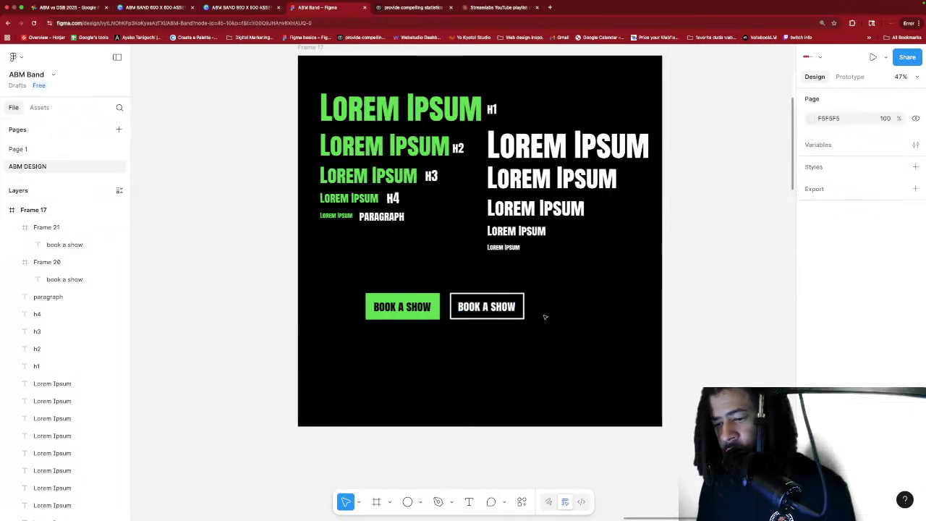
Change the outlined button's text to "Shop now" and centre it inside the button.
double_click(501, 309)
double_click(501, 307)
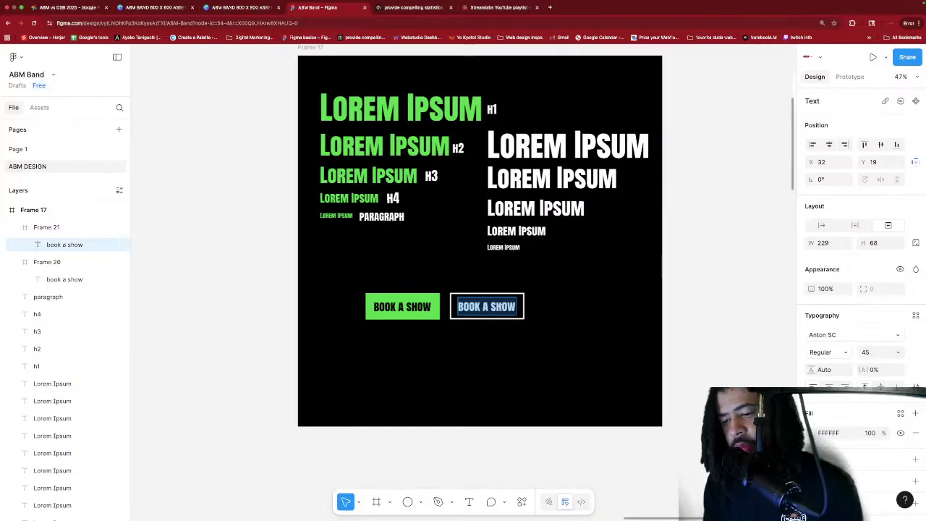
text(Shop now)
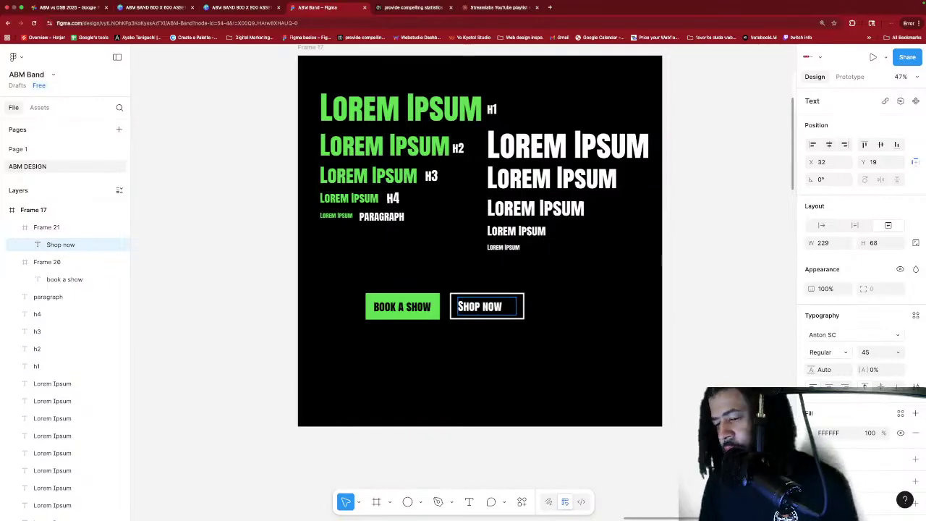
key(Escape)
drag(515, 306, 503, 306)
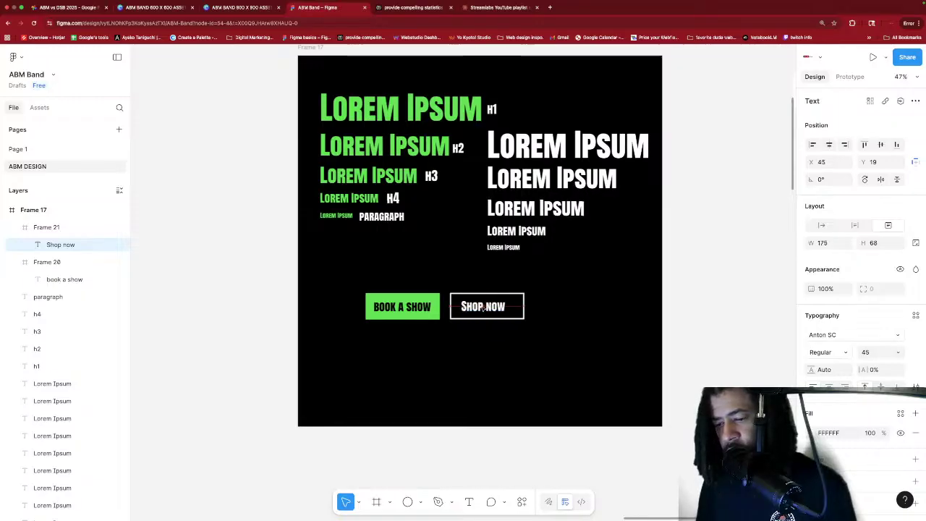
click(606, 303)
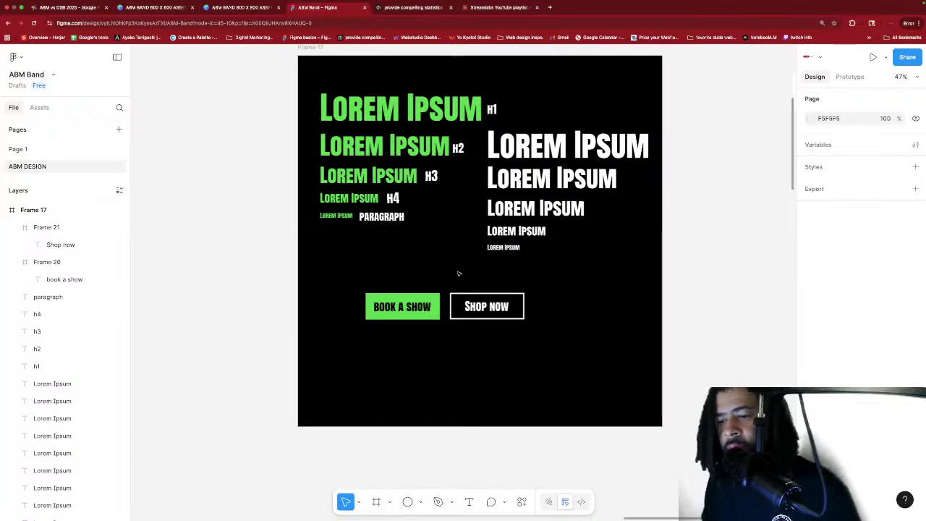
Move the ABM logo image above the black style guide frame, to about X 6562, Y -1696.
scroll(458, 274, up, 1)
scroll(458, 272, right, 1)
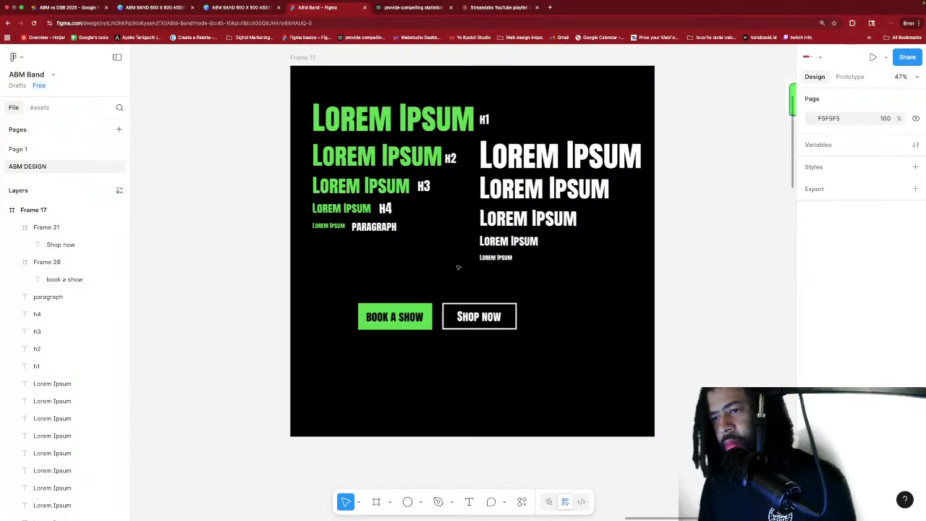
scroll(457, 267, right, 3)
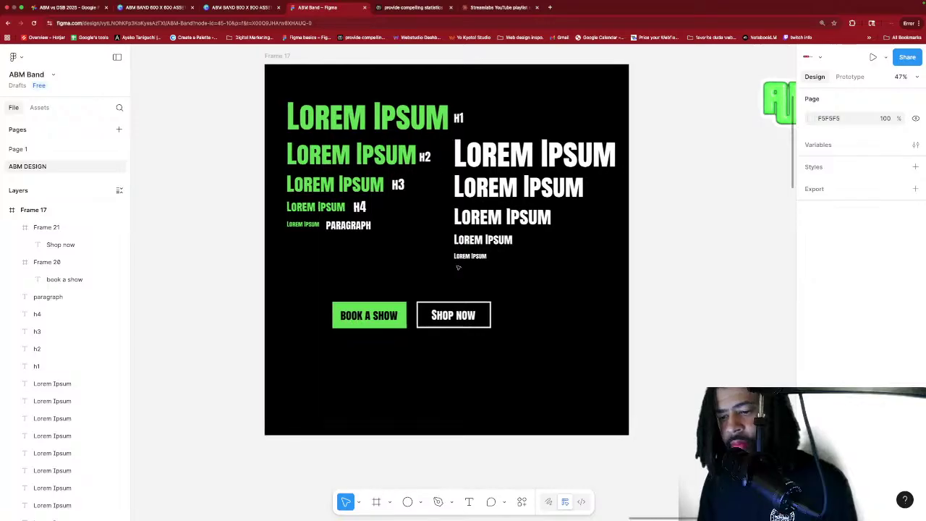
scroll(457, 268, left, 3)
scroll(457, 268, down, 1)
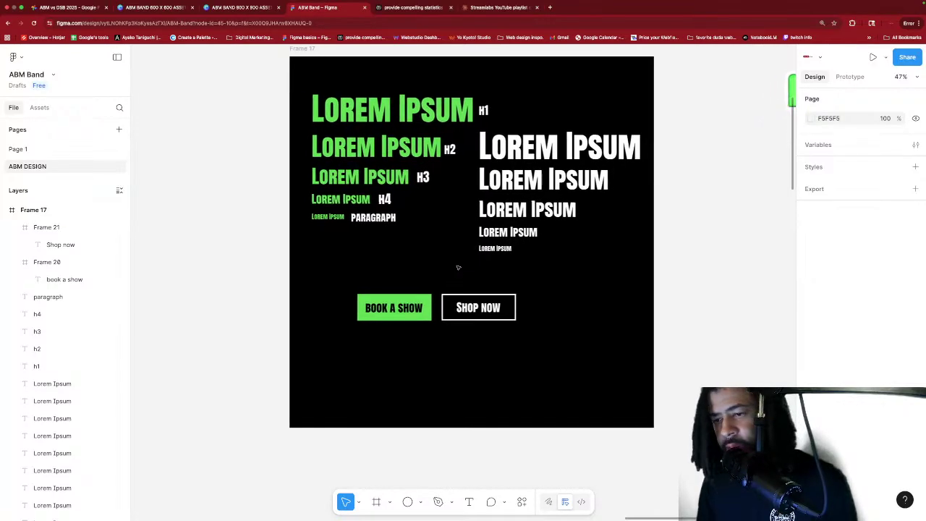
scroll(458, 268, down, 2)
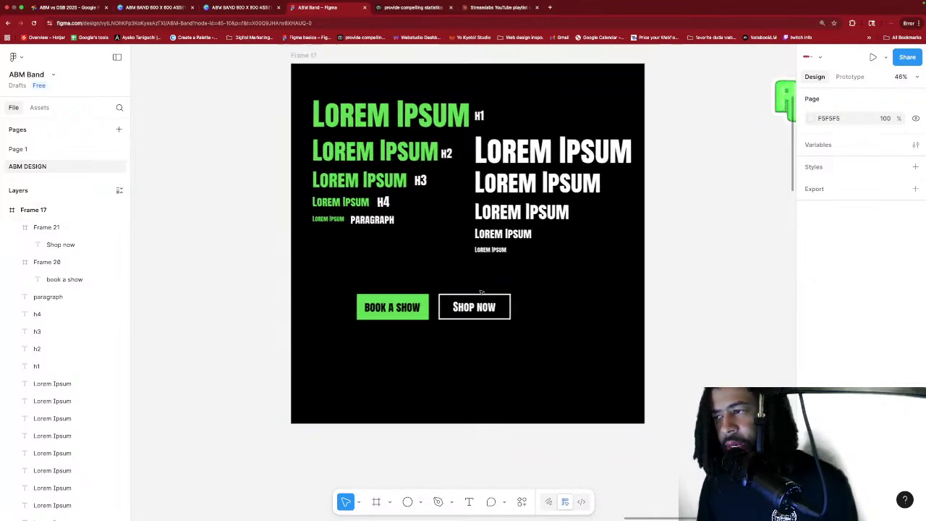
scroll(481, 291, down, 10)
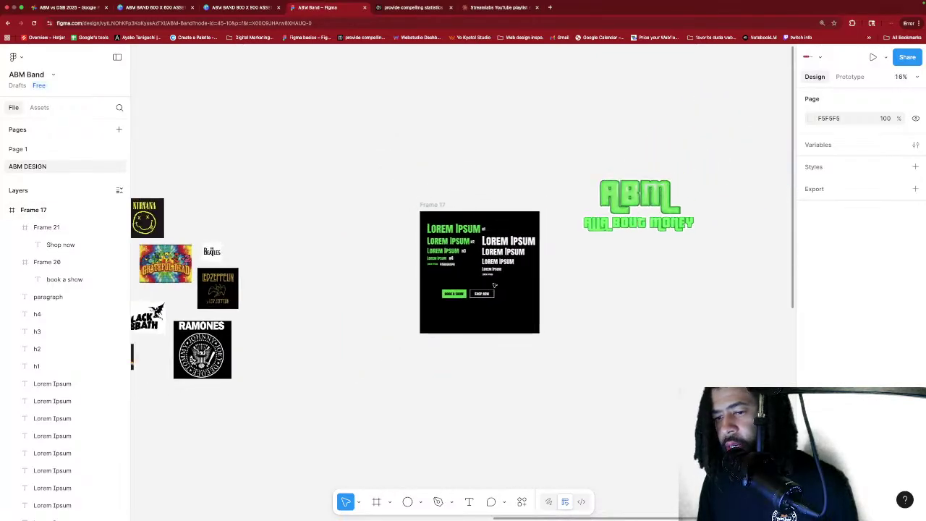
scroll(494, 285, down, 1)
drag(642, 244, 557, 176)
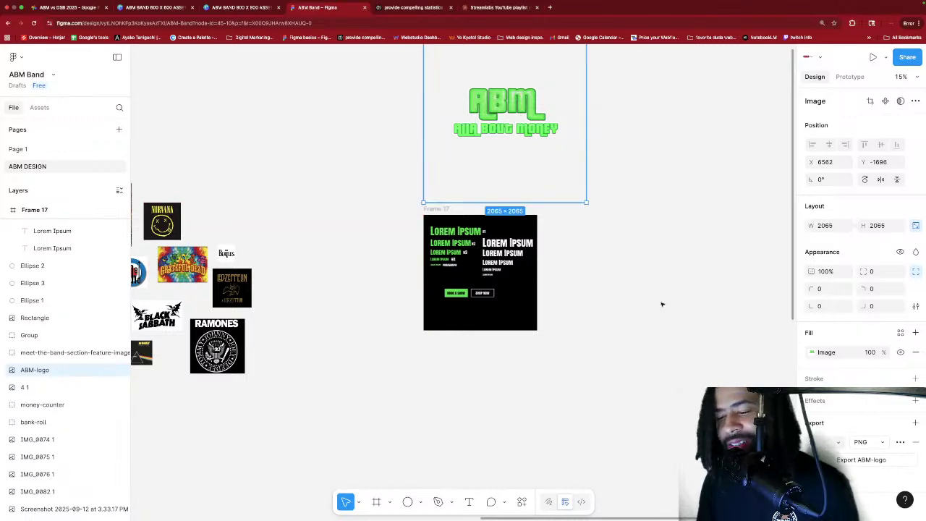
Examine the reference band logos, band photos and money images elsewhere on the canvas.
scroll(413, 288, left, 6)
scroll(413, 288, down, 2)
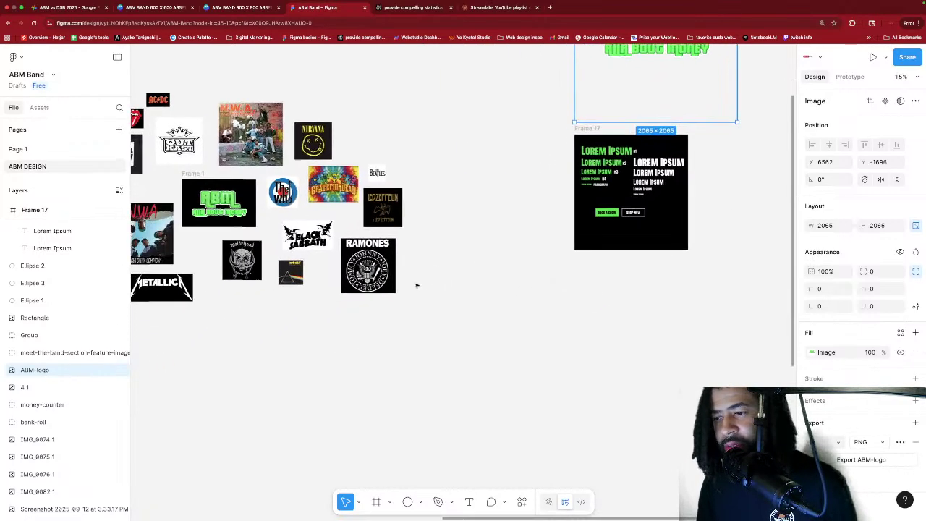
scroll(418, 285, left, 10)
scroll(418, 285, down, 4)
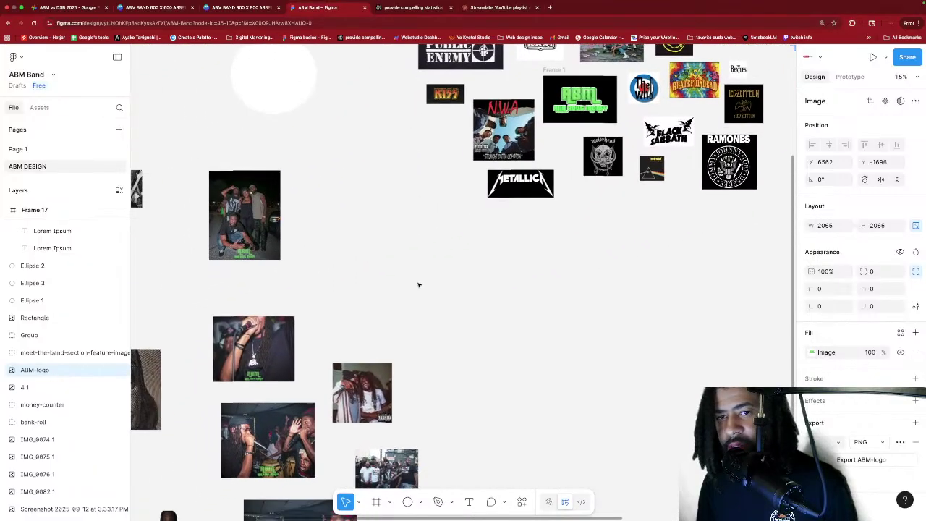
scroll(418, 285, left, 8)
scroll(418, 285, down, 1)
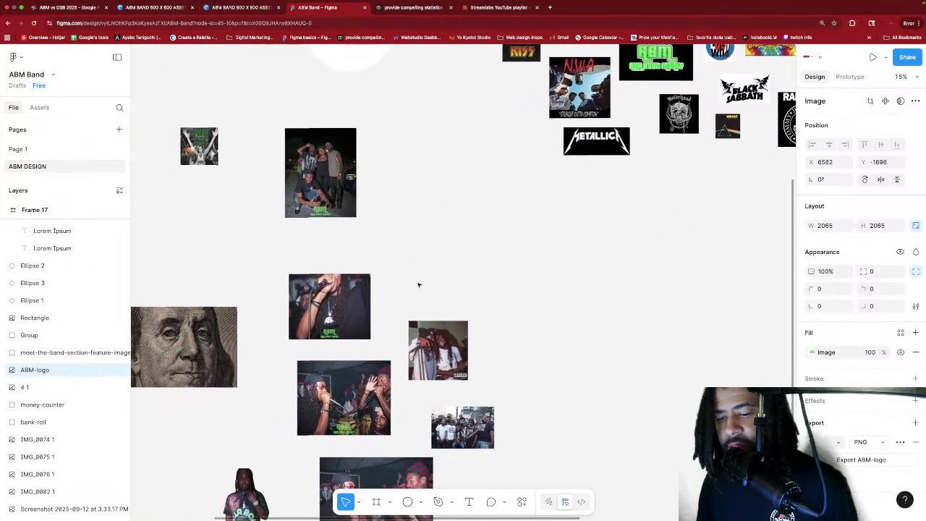
scroll(419, 285, down, 3)
scroll(419, 285, up, 15)
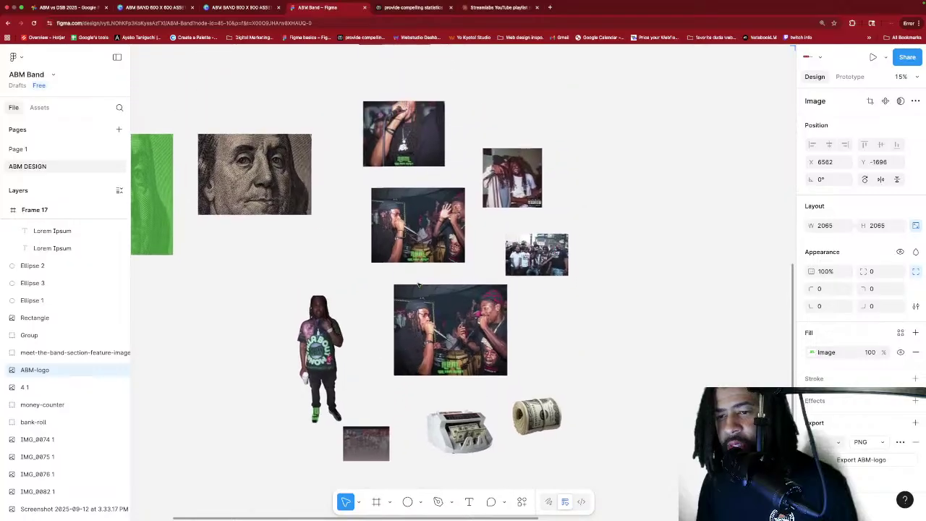
scroll(418, 285, right, 10)
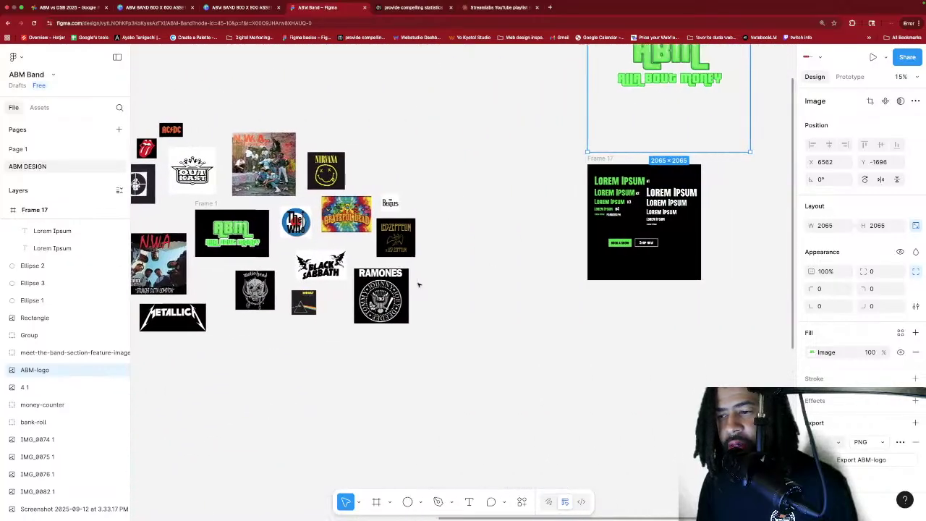
Duplicate the black style guide frame, placing the copy directly beside the original.
scroll(516, 291, up, 5)
scroll(516, 294, up, 4)
scroll(521, 291, left, 4)
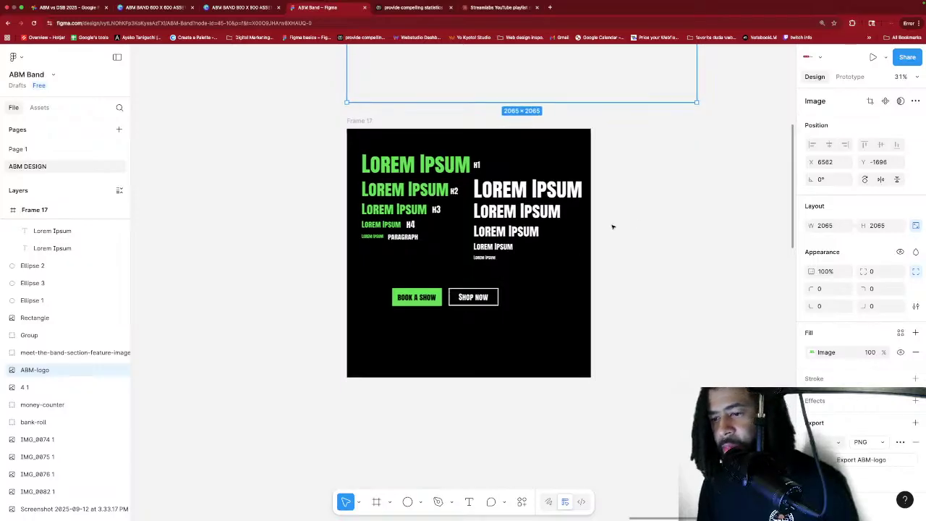
scroll(658, 216, right, 1)
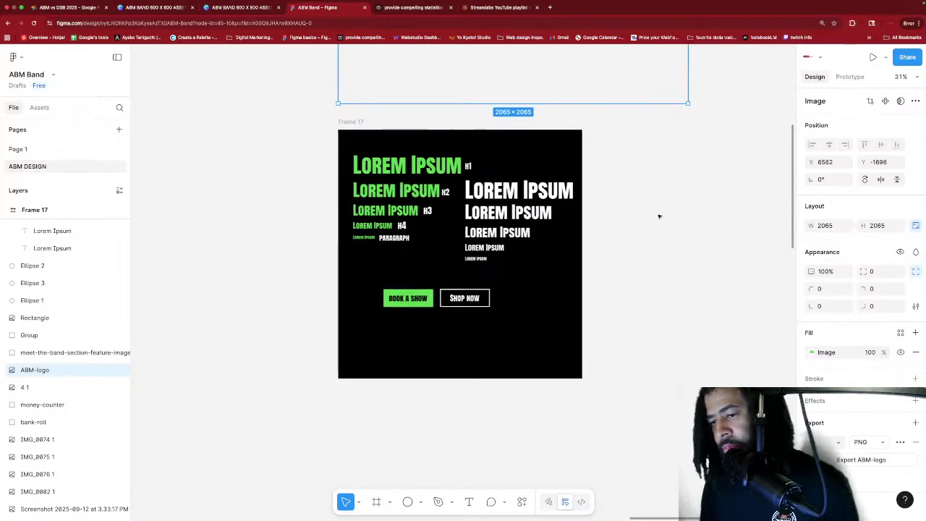
scroll(659, 216, right, 1)
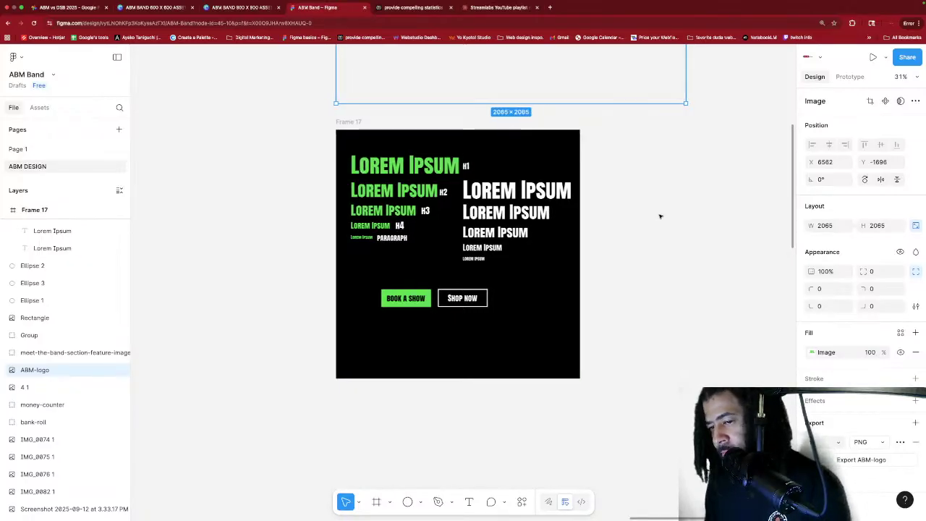
scroll(659, 217, left, 1)
scroll(660, 216, down, 1)
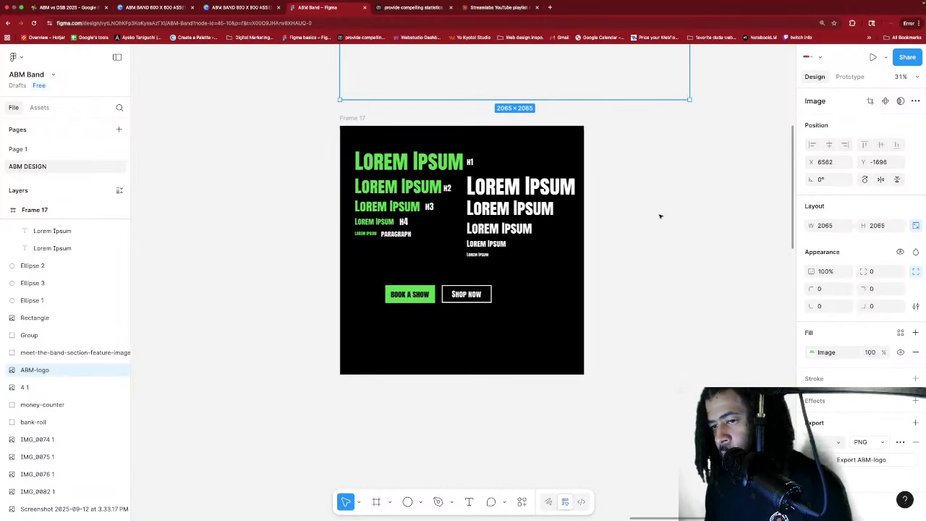
click(359, 121)
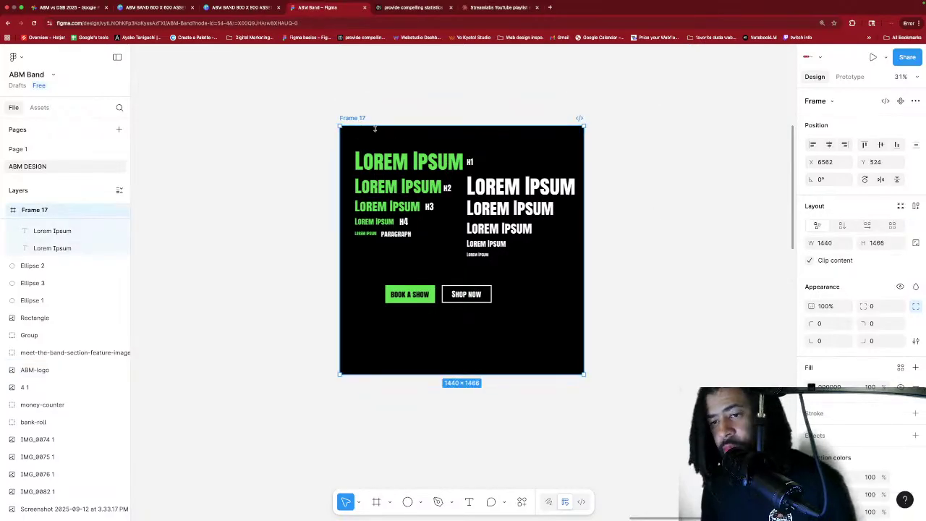
key(super+d)
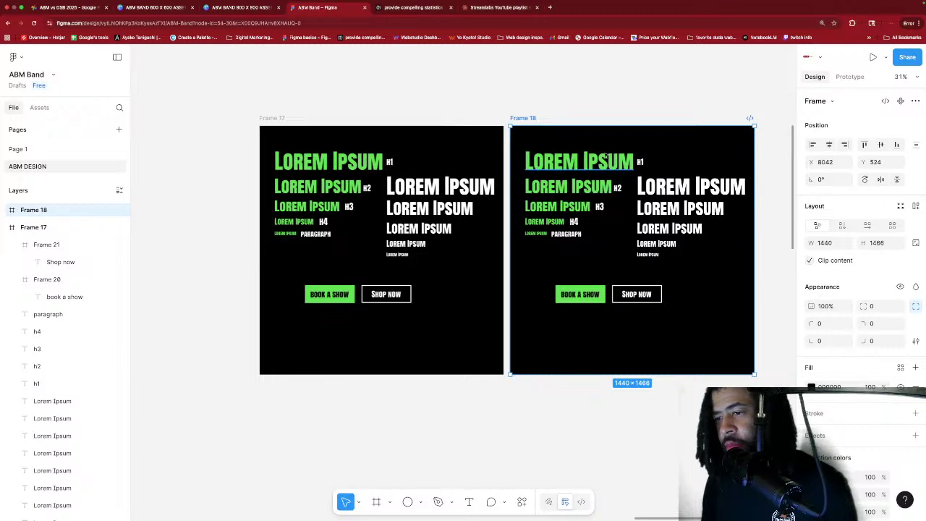
scroll(605, 156, right, 2)
key(Escape)
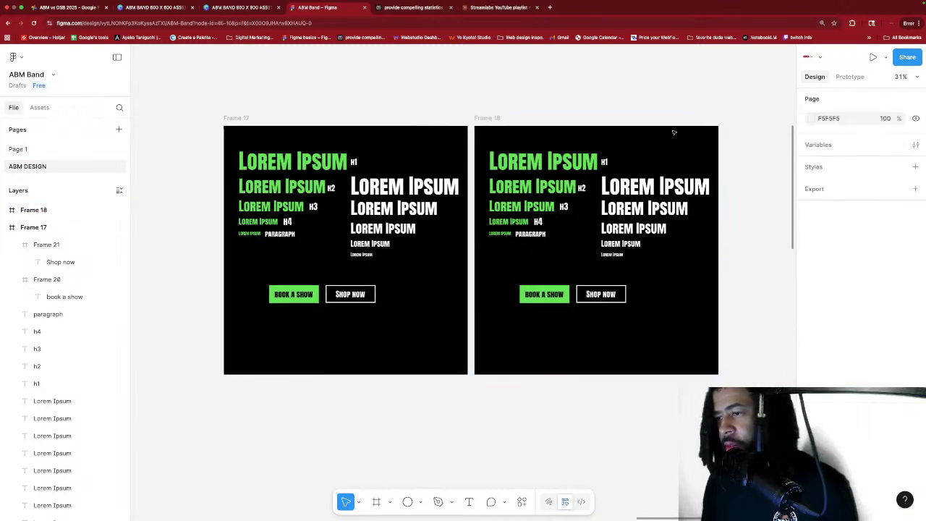
Change the duplicated frame's background fill to the page's green, 54DE47.
click(503, 120)
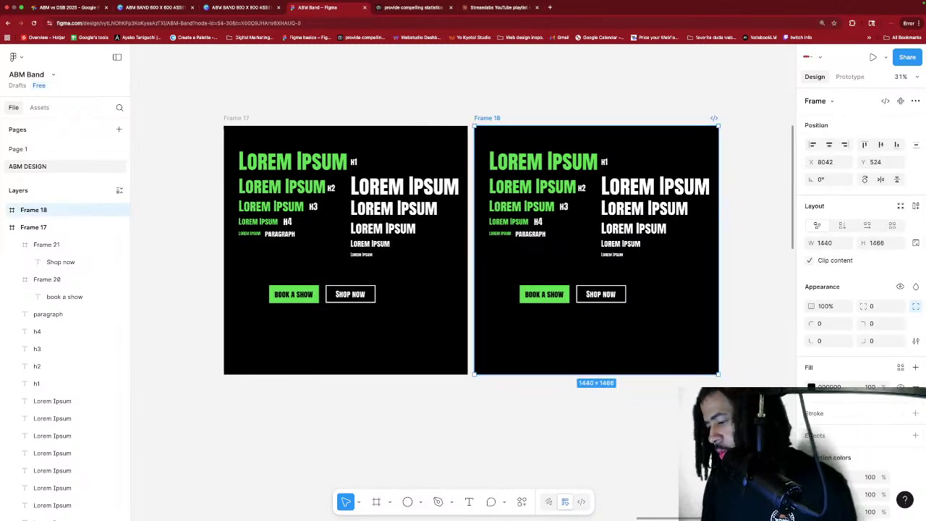
click(812, 387)
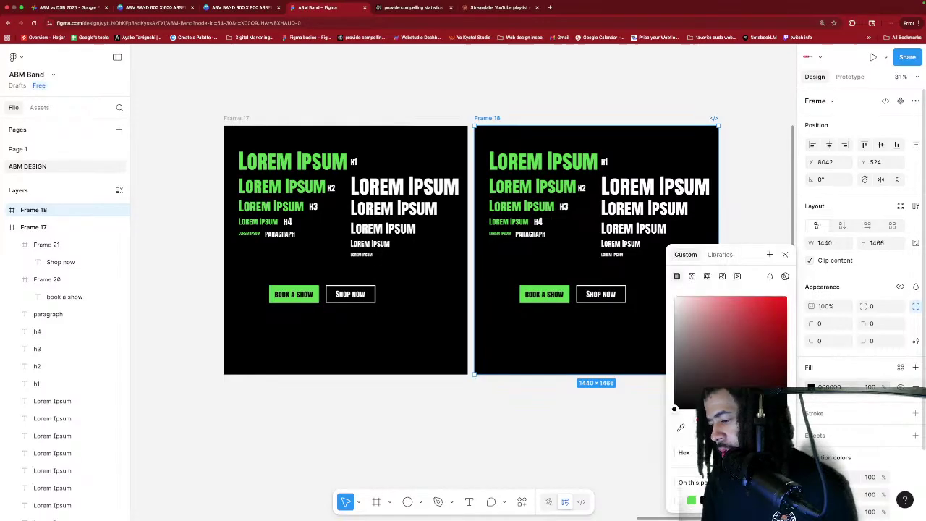
click(692, 499)
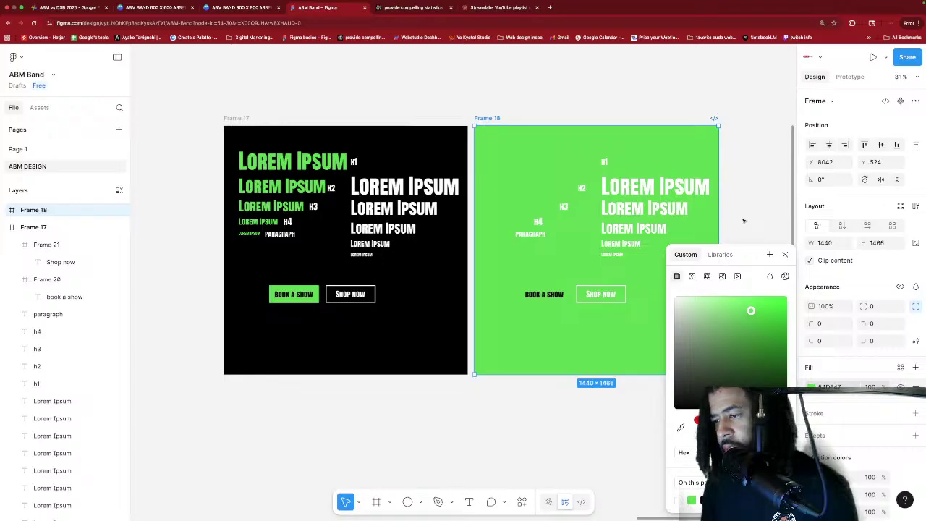
click(784, 254)
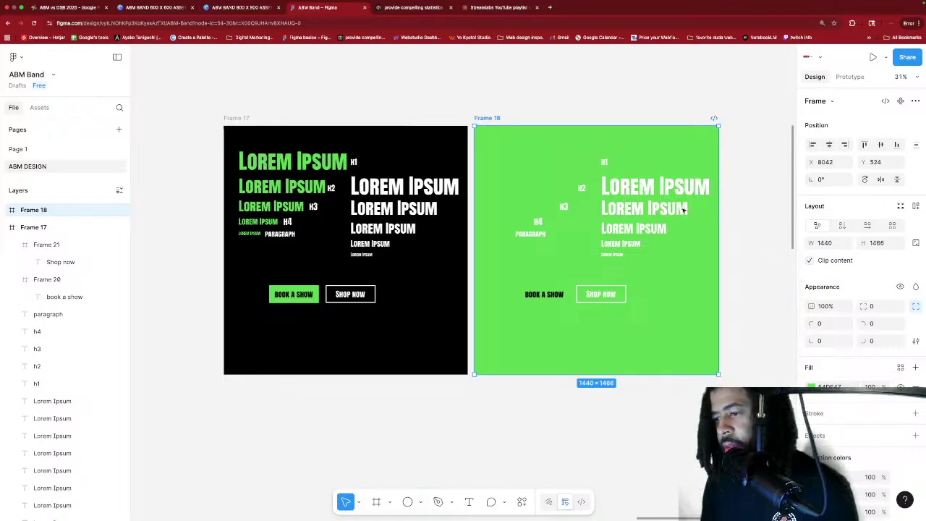
Recolour the green H1 and H2 sample headings in the green frame to black 000000.
click(523, 151)
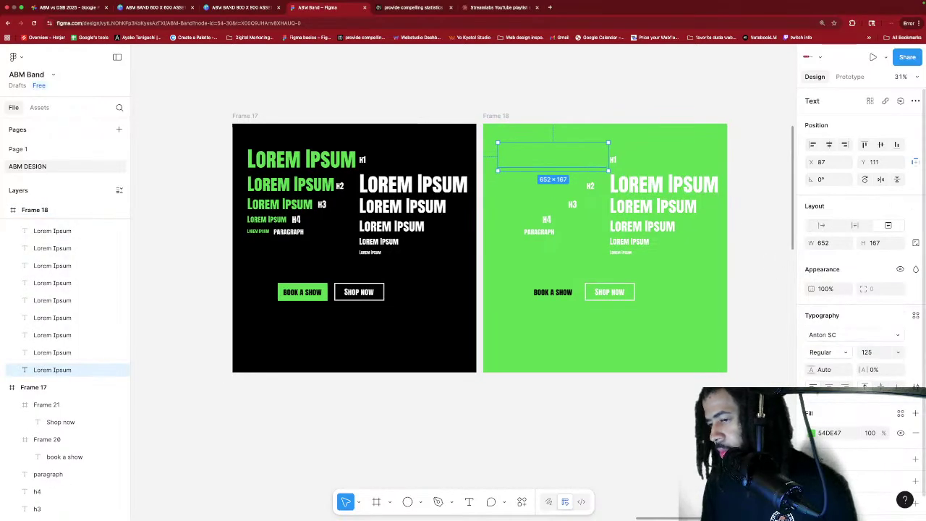
click(811, 432)
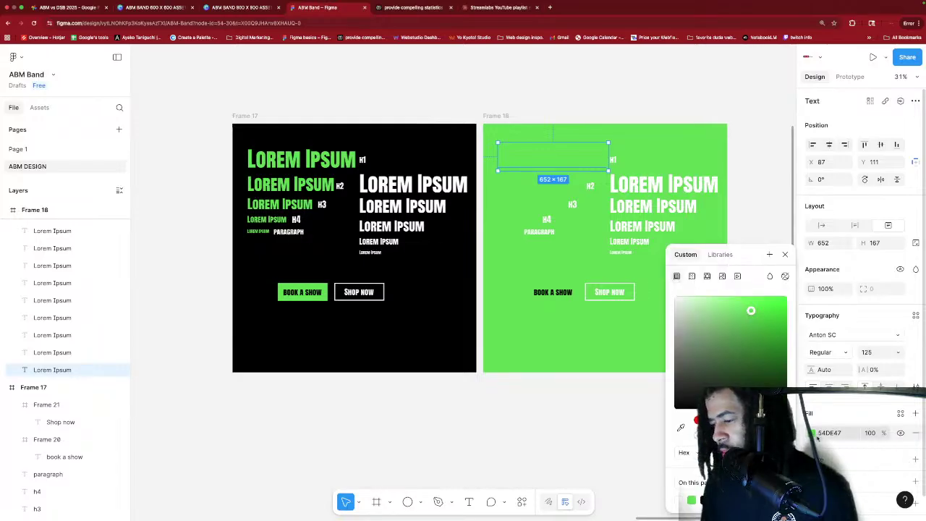
click(702, 500)
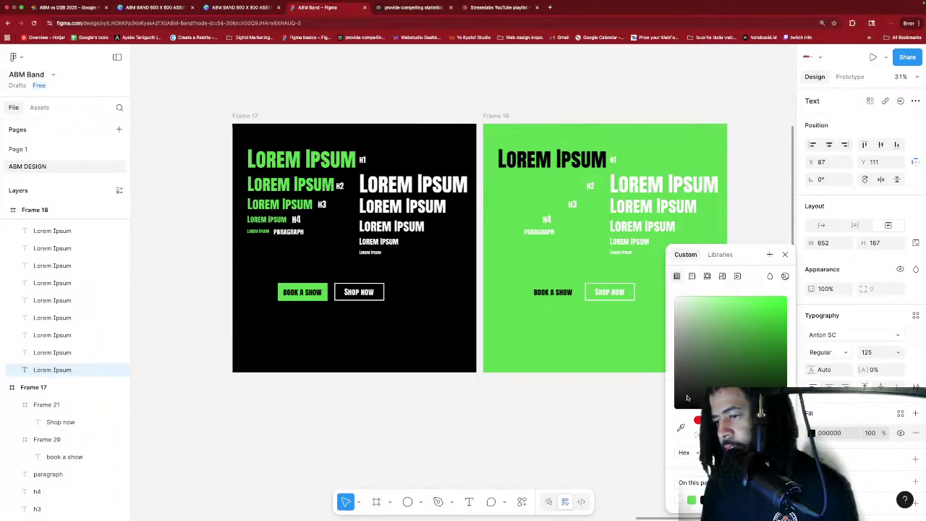
click(543, 186)
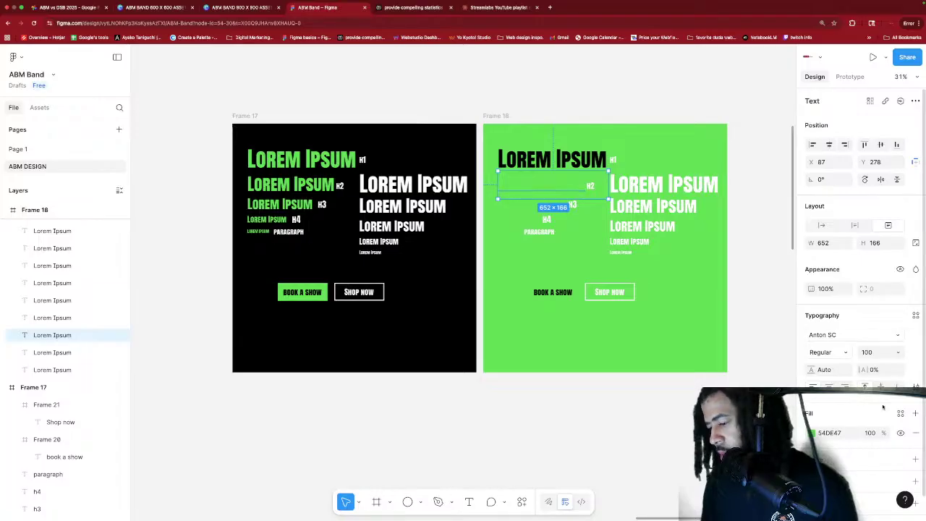
click(812, 433)
click(701, 499)
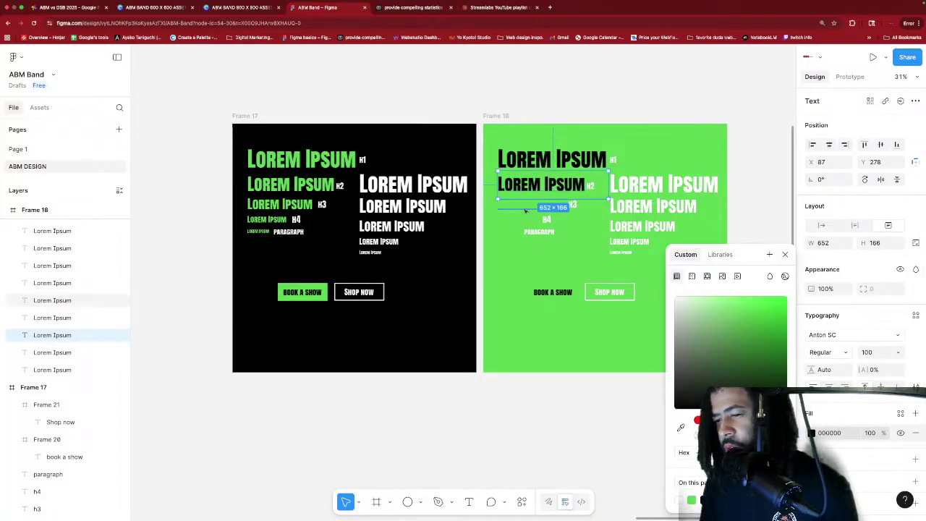
Set the fill of the green H3 and H4 sample headings in the green frame to black 000000.
click(563, 206)
click(811, 433)
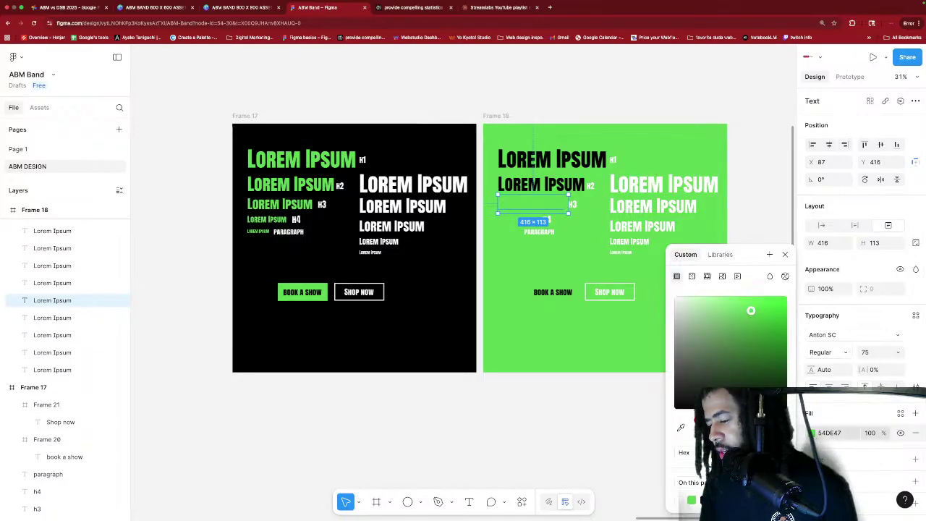
click(702, 500)
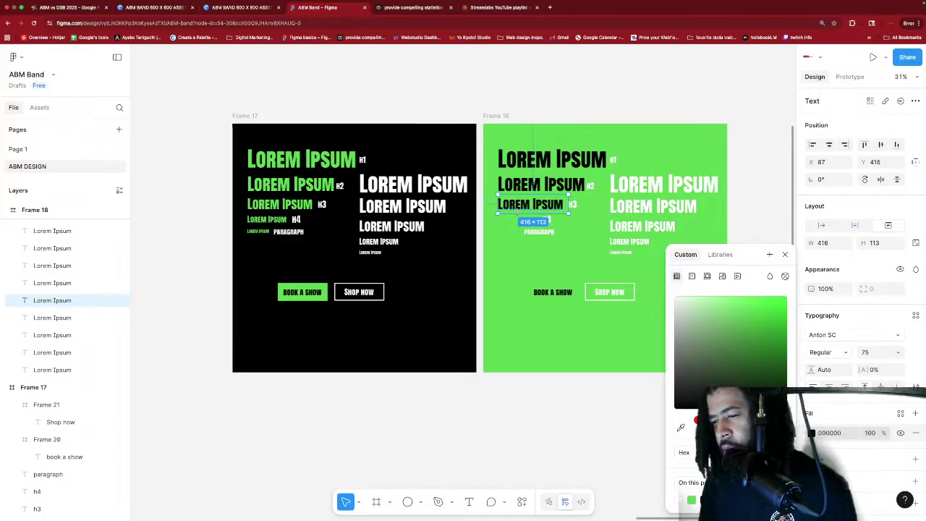
click(515, 221)
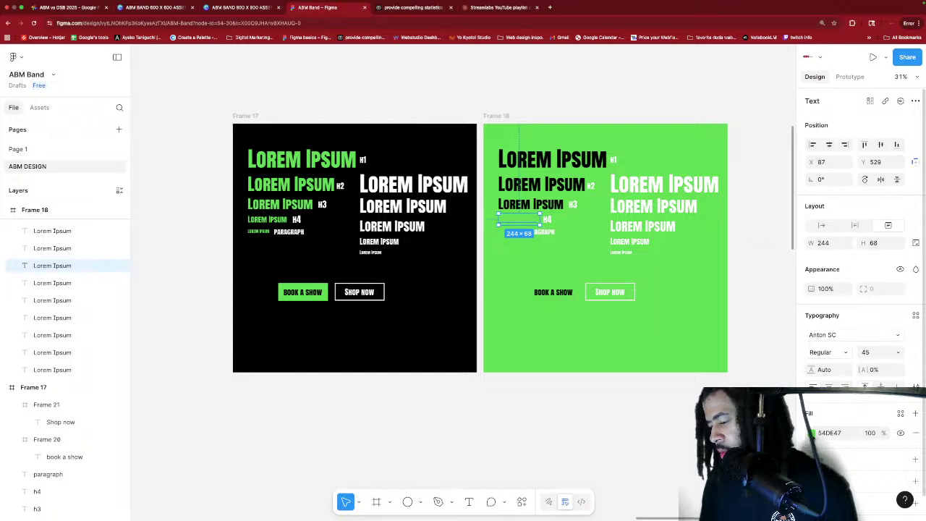
click(811, 433)
click(702, 500)
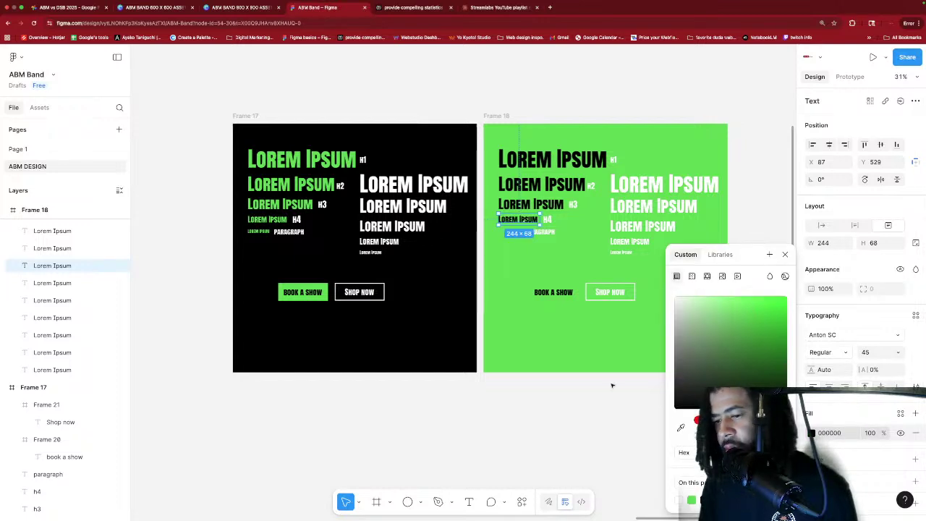
Make the green paragraph sample text beside the "paragraph" label black in the green frame.
scroll(525, 292, down, 5)
scroll(487, 200, up, 4)
scroll(506, 202, down, 1)
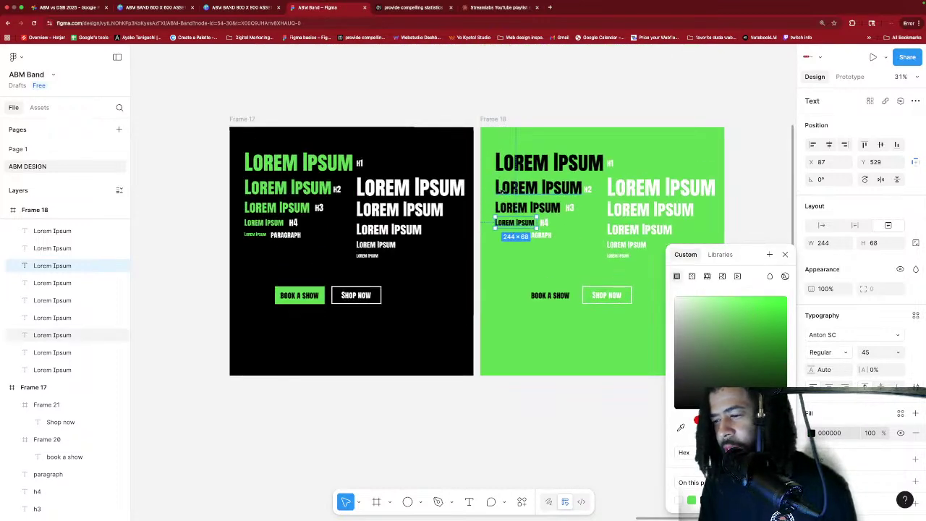
key(shift+Tab)
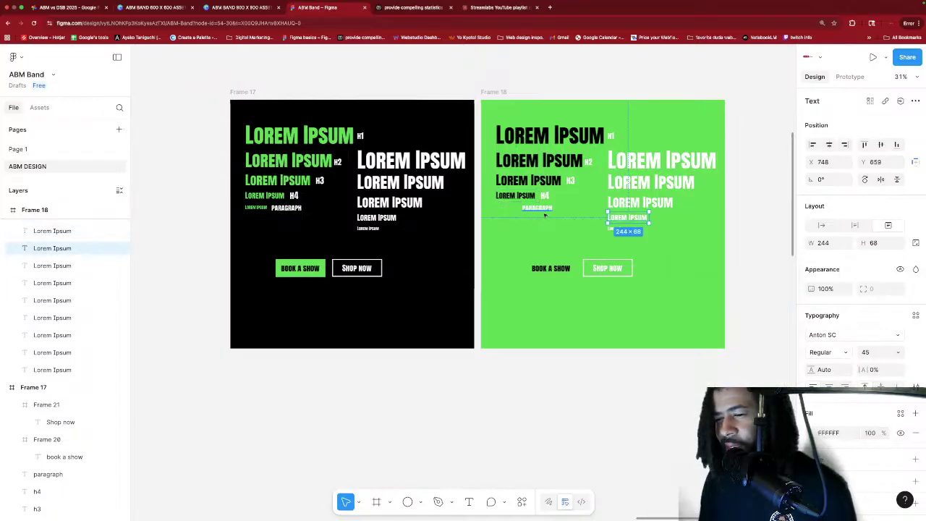
key(shift+Tab)
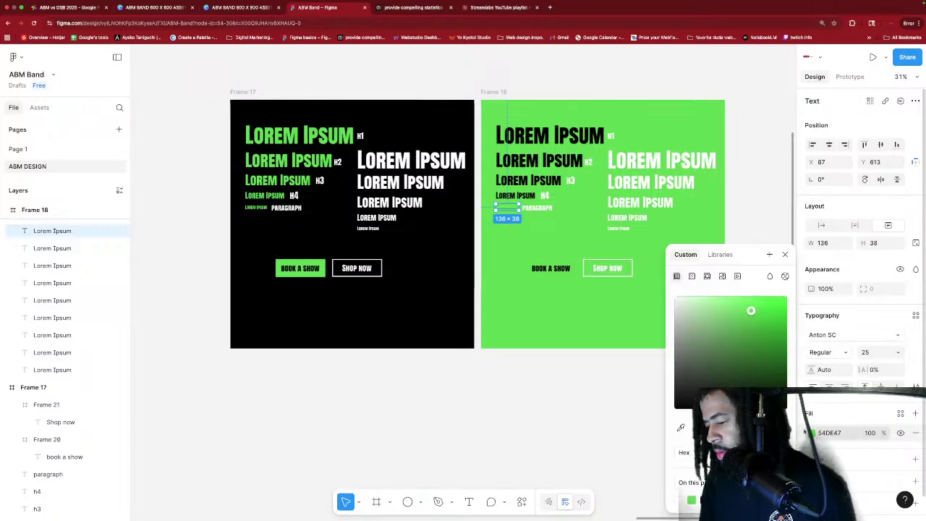
click(813, 433)
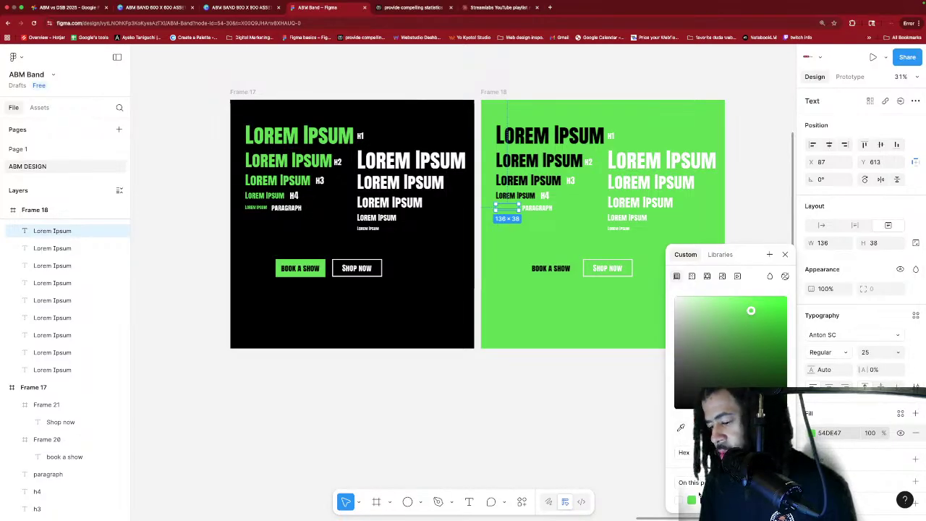
click(571, 391)
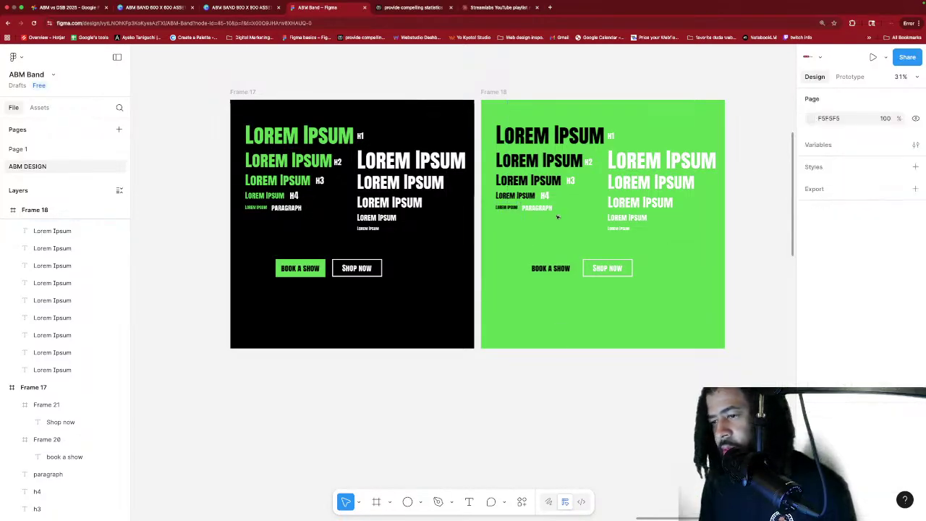
Change the fill of the "book a show" button in the green frame to black 000000.
scroll(557, 217, right, 4)
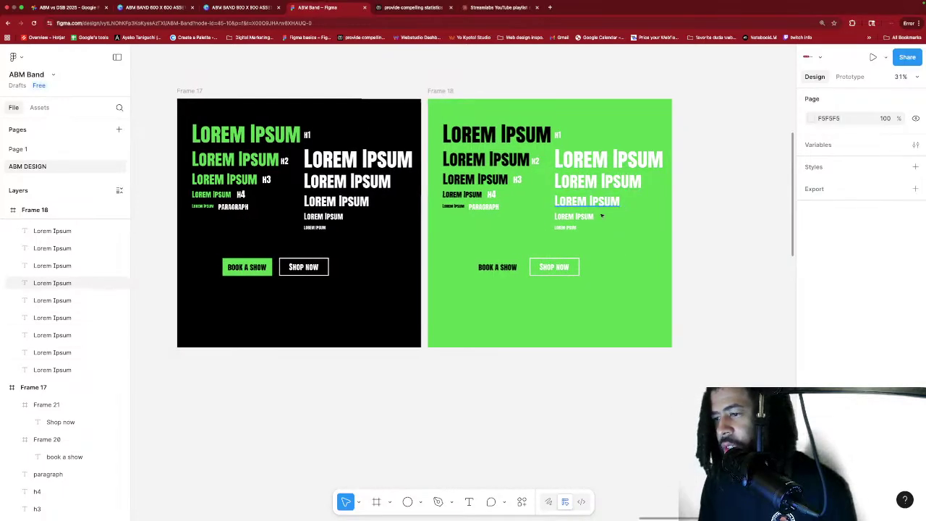
scroll(643, 210, left, 2)
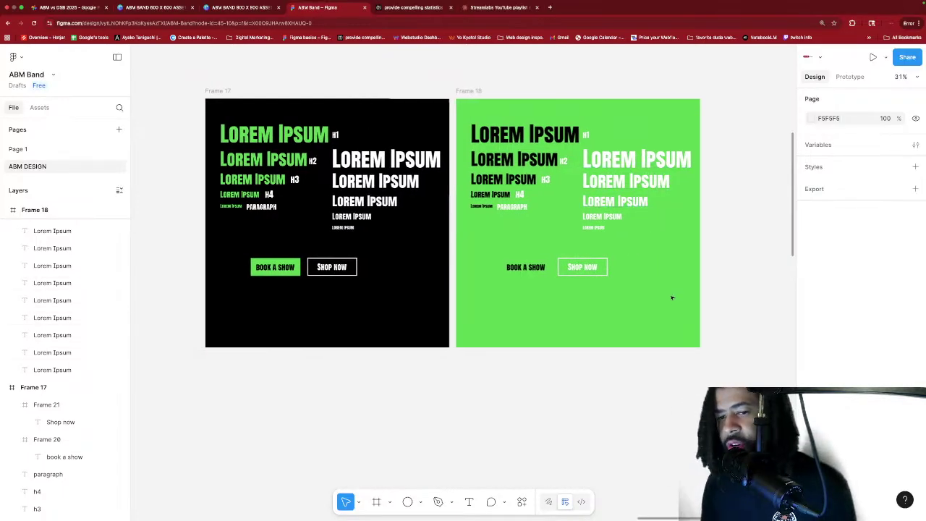
scroll(651, 258, down, 2)
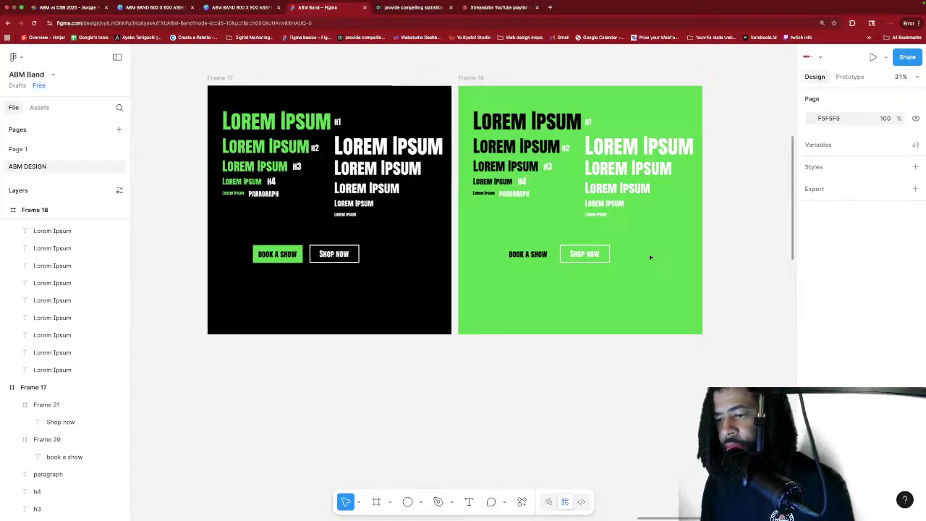
click(528, 253)
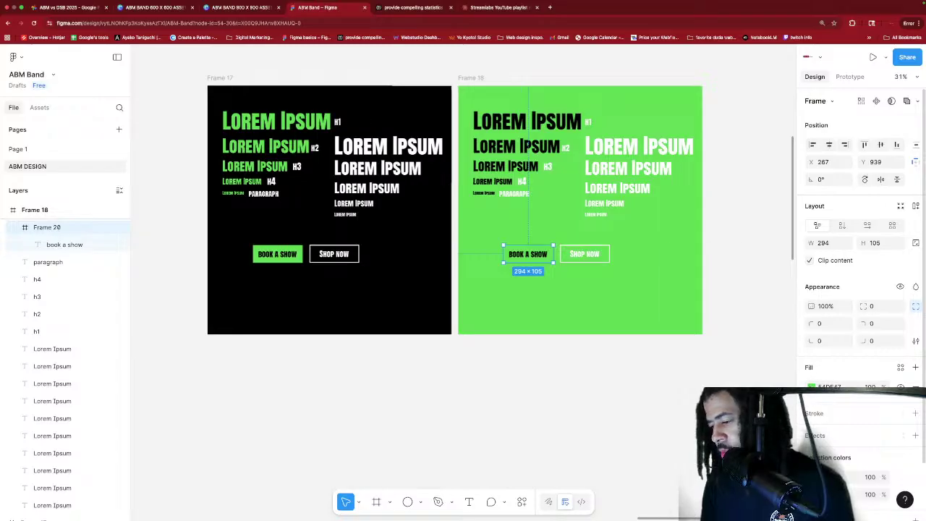
click(812, 387)
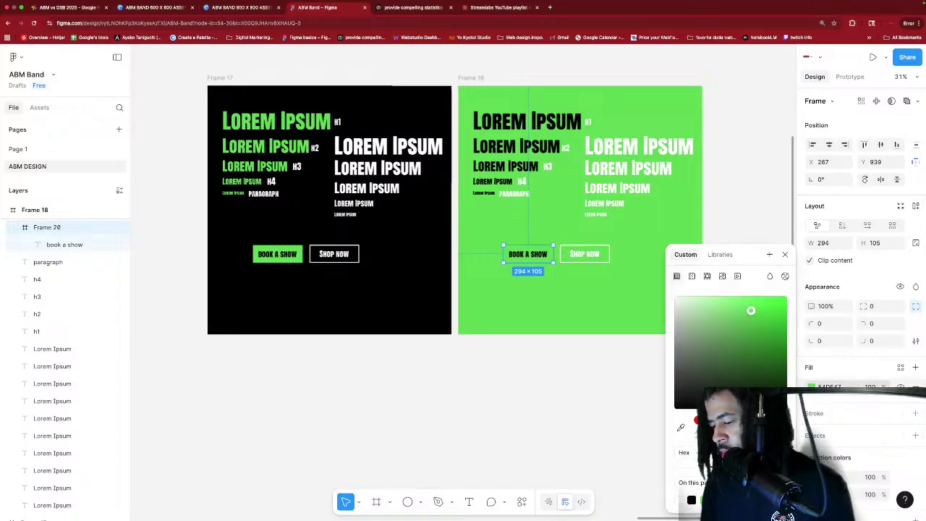
click(692, 501)
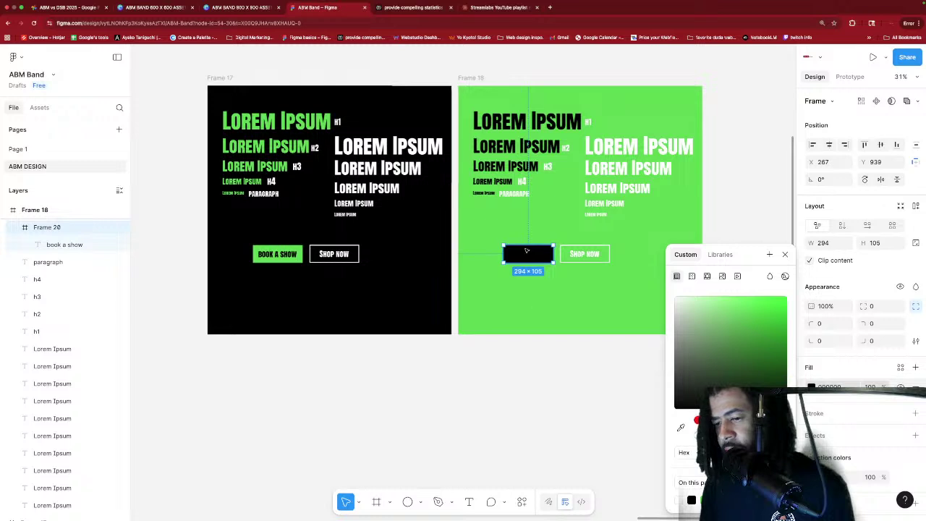
Set the "book a show" button's text in the green frame to white FFFFFF.
double_click(526, 254)
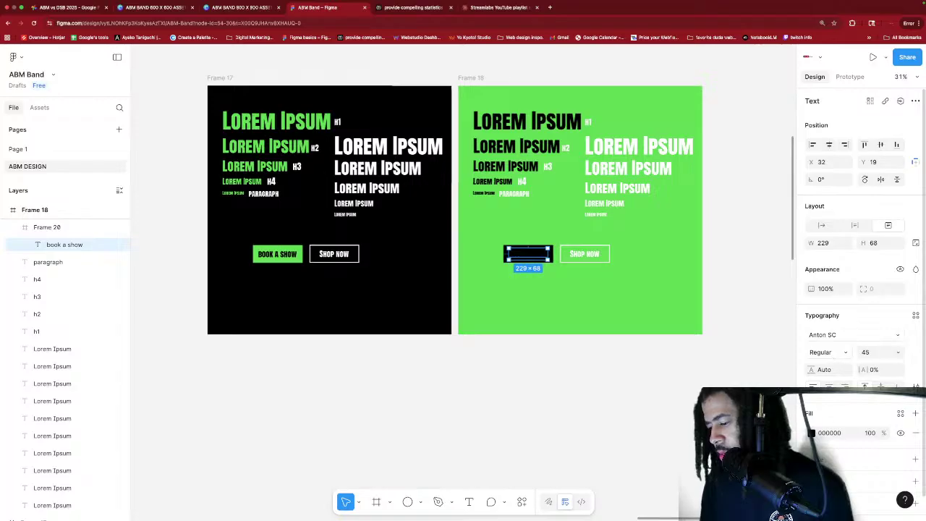
click(812, 432)
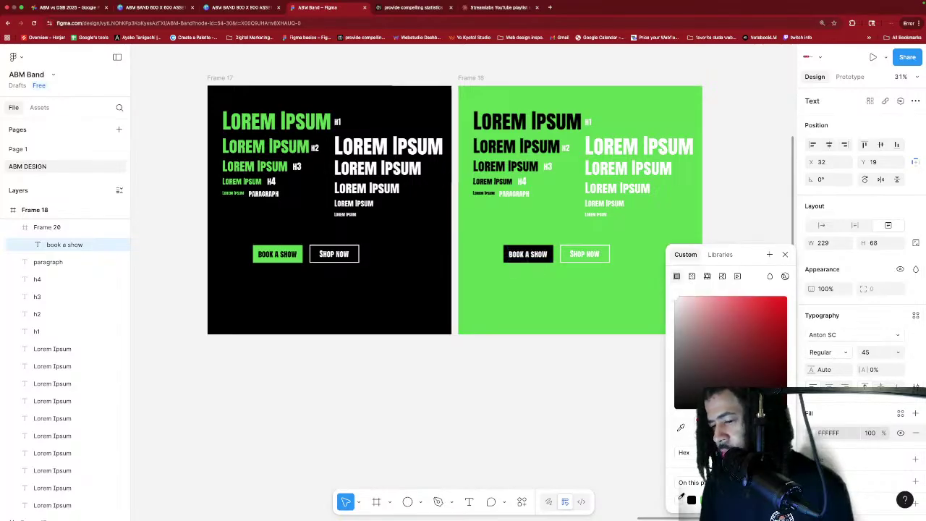
click(596, 347)
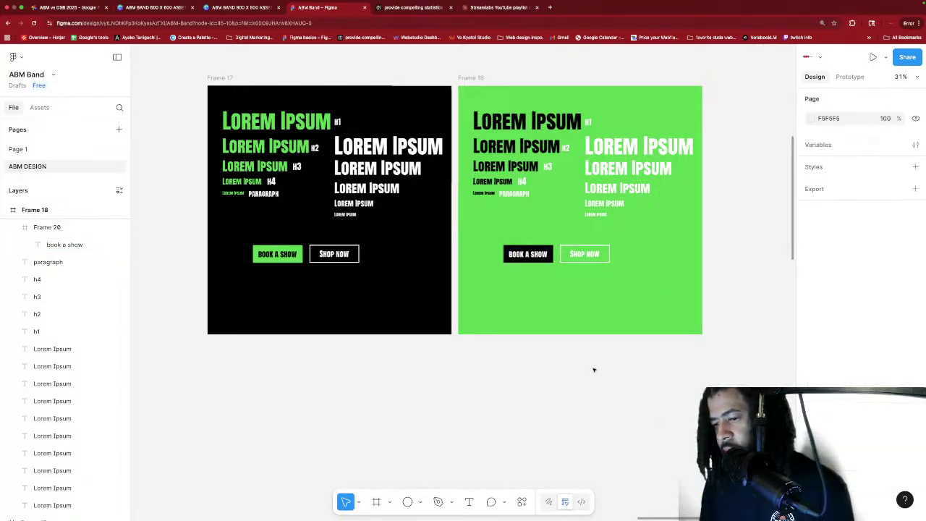
Set both the stroke and the text of the "Shop now" button in the green frame to black 000000.
click(585, 262)
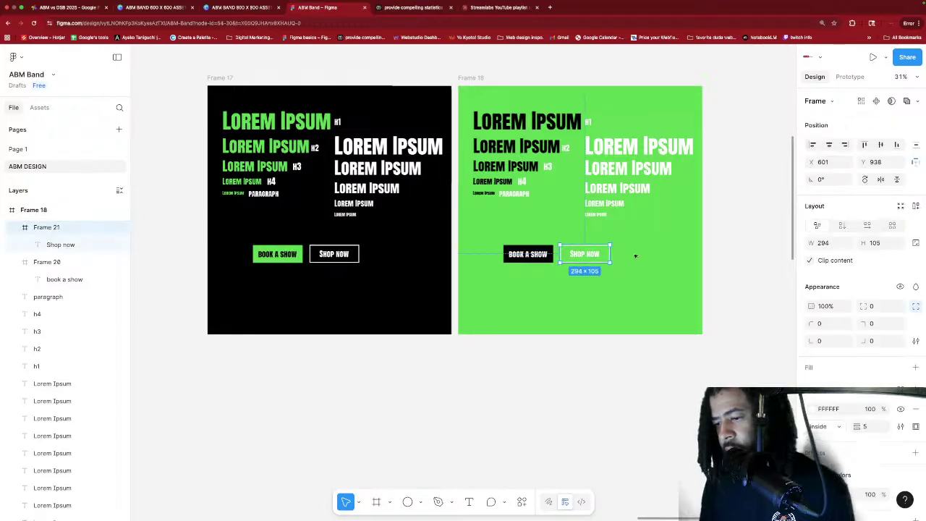
click(812, 409)
click(674, 409)
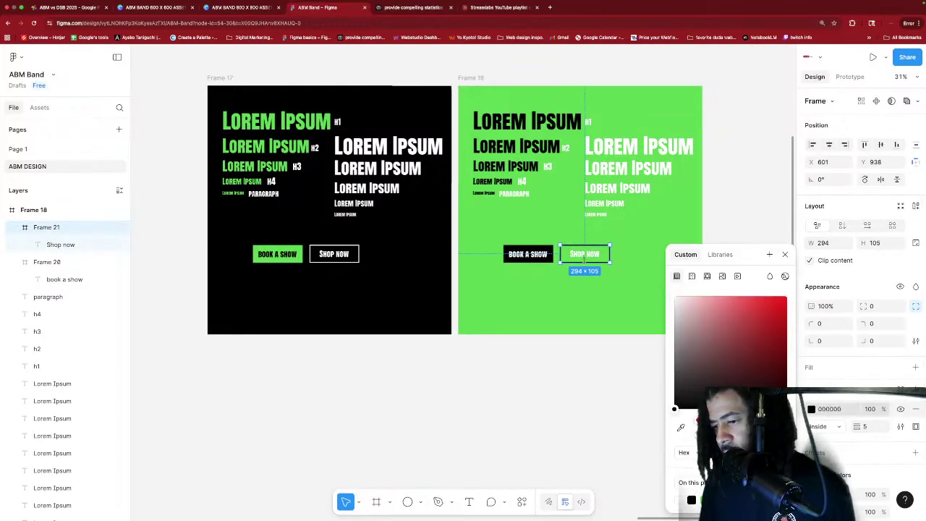
double_click(583, 254)
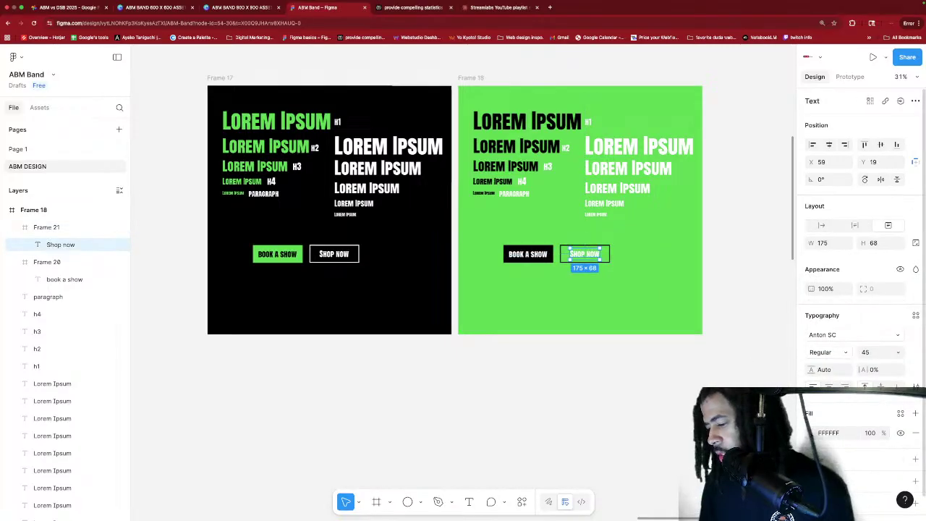
click(811, 433)
click(675, 408)
click(622, 385)
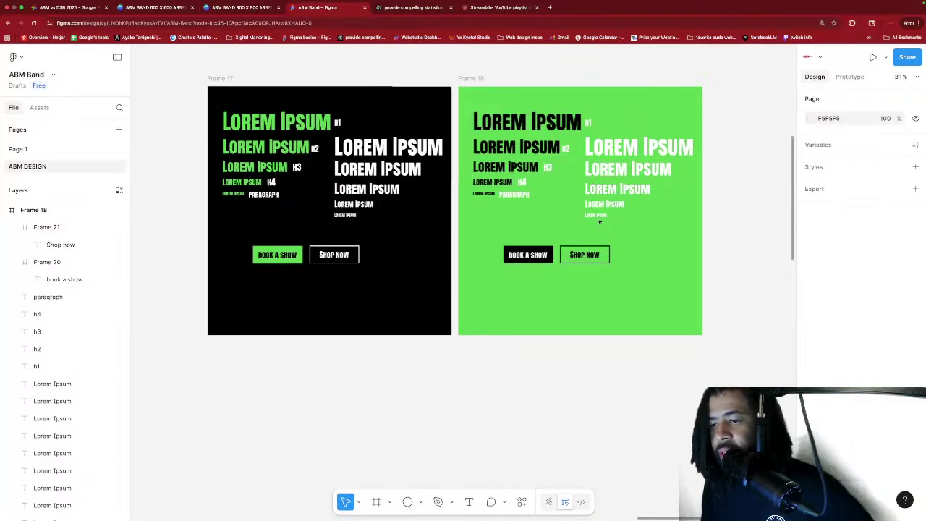
Compare the heading and button colours of the black frame with those of the green frame.
scroll(732, 221, down, 1)
scroll(732, 221, left, 1)
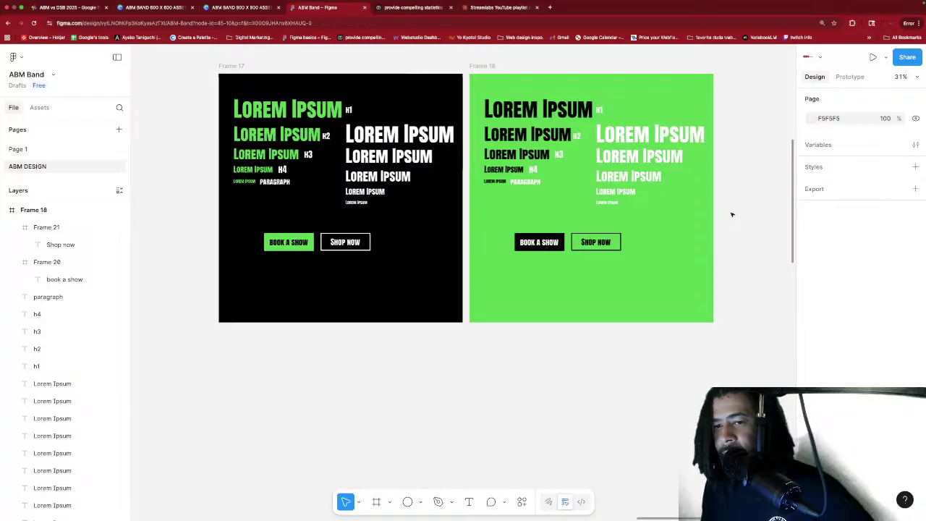
scroll(731, 215, up, 1)
scroll(730, 214, right, 1)
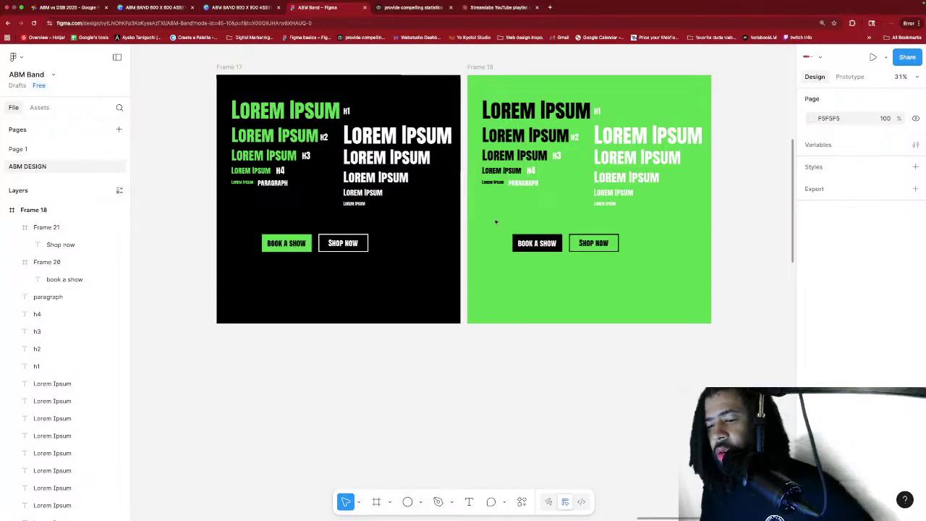
scroll(551, 209, left, 3)
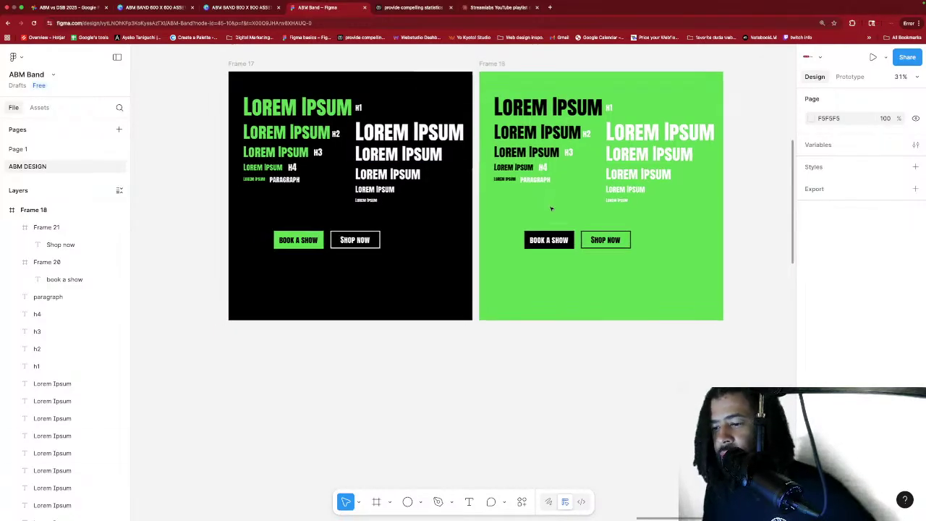
scroll(551, 209, left, 5)
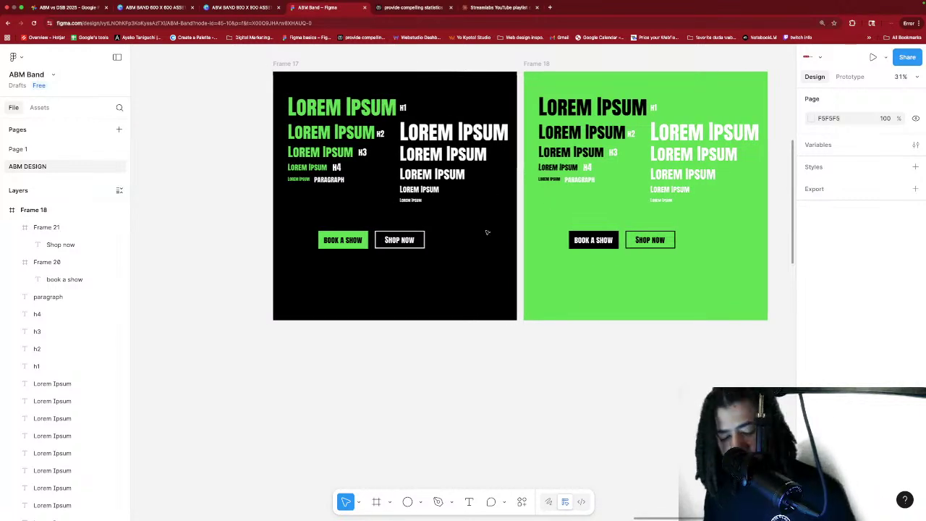
scroll(448, 196, up, 1)
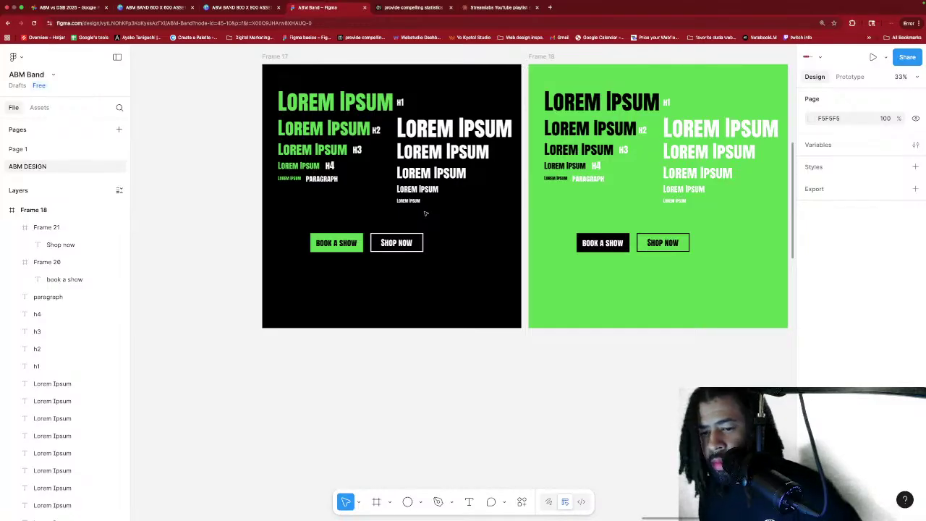
scroll(427, 209, left, 3)
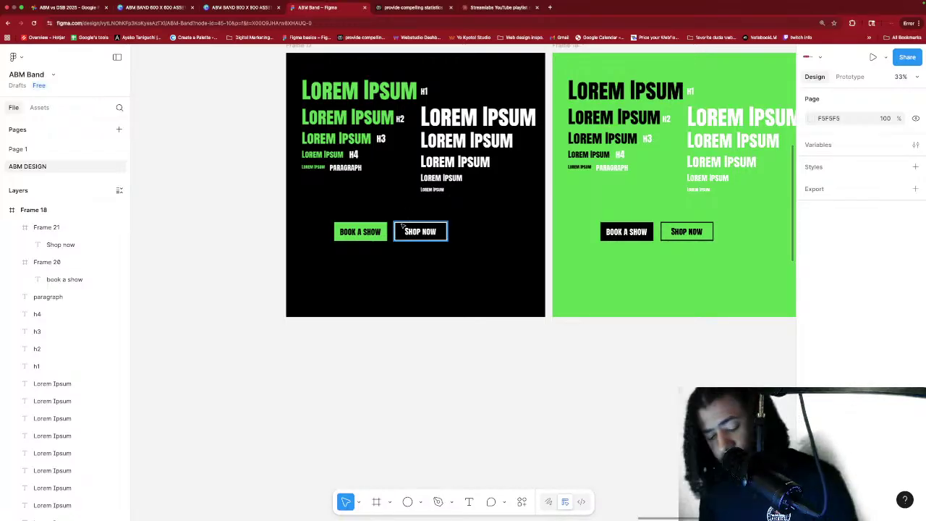
Draw a thin horizontal frame of about 98 × 14 on the empty canvas beside the black frame.
scroll(353, 219, up, 5)
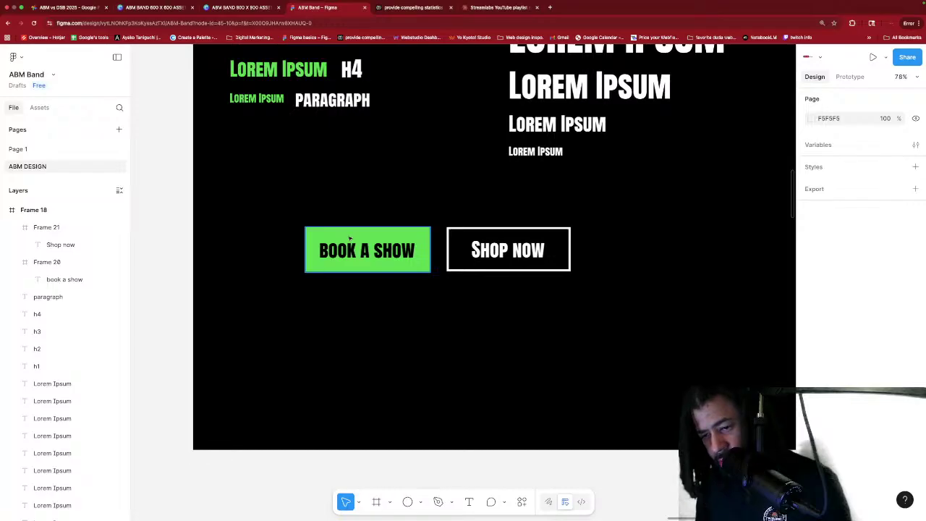
scroll(343, 231, left, 4)
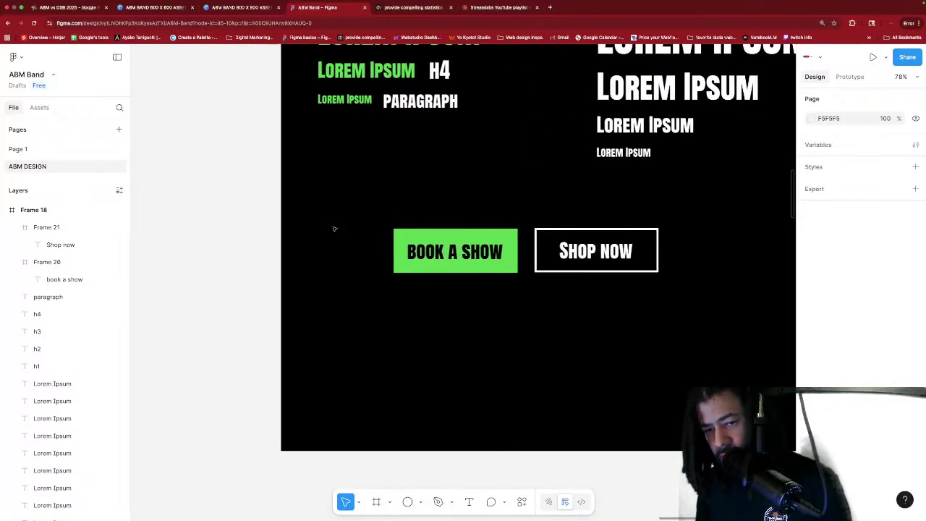
scroll(334, 228, left, 2)
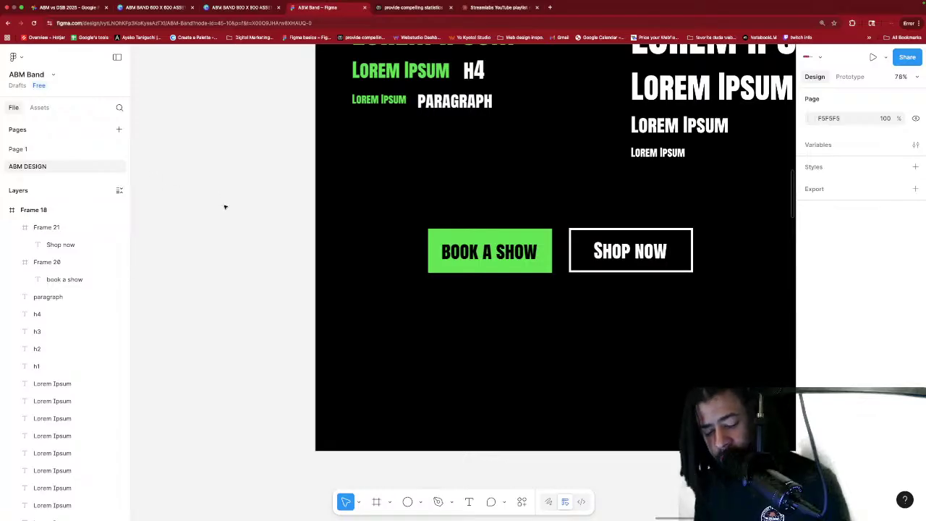
key(f)
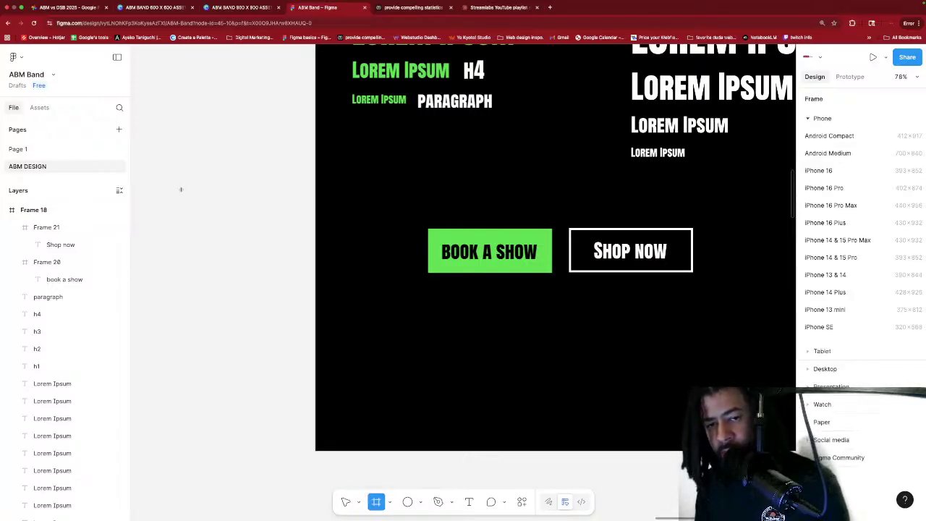
drag(181, 190, 223, 194)
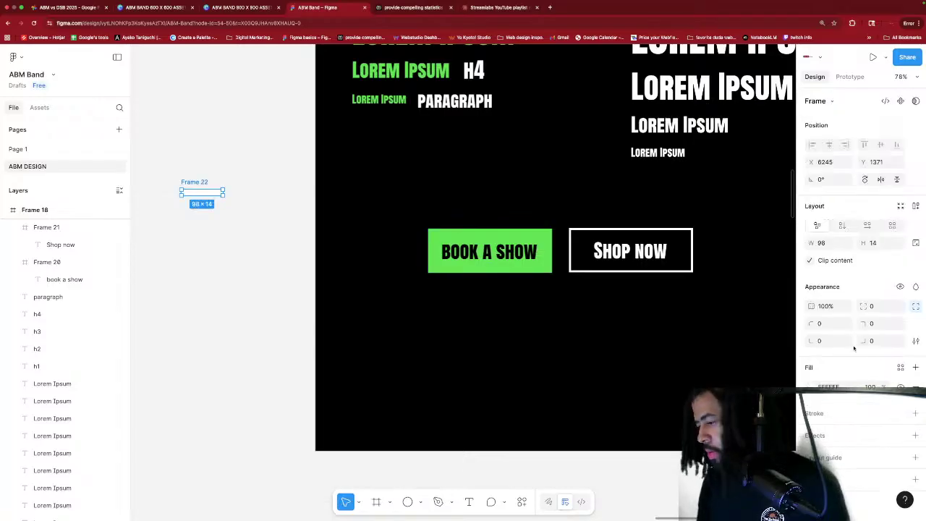
Add an effect to the thin white frame, change it to Layer blur and increase the blur so its edges soften.
click(915, 436)
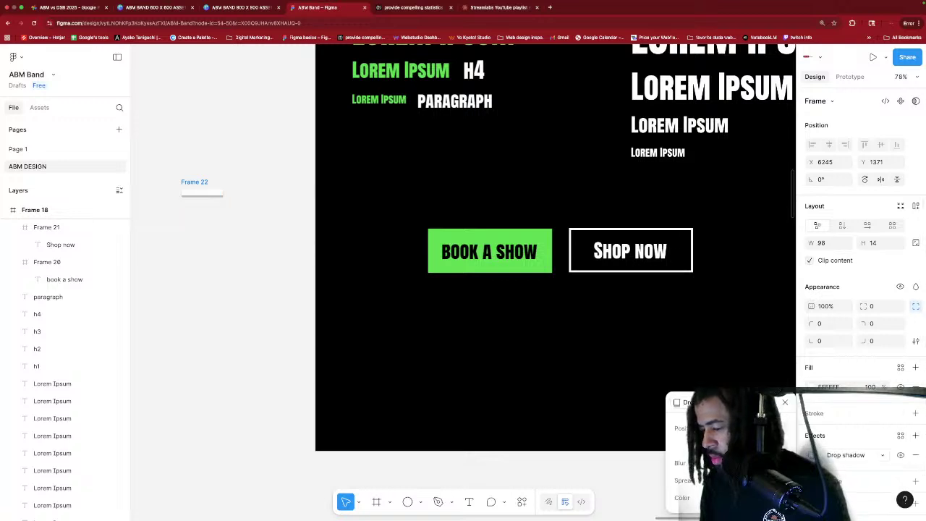
click(687, 402)
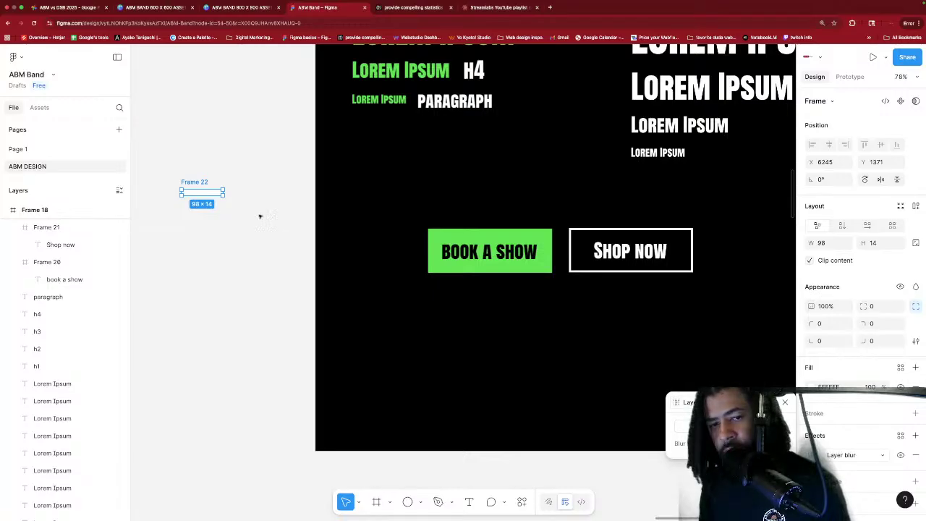
click(680, 442)
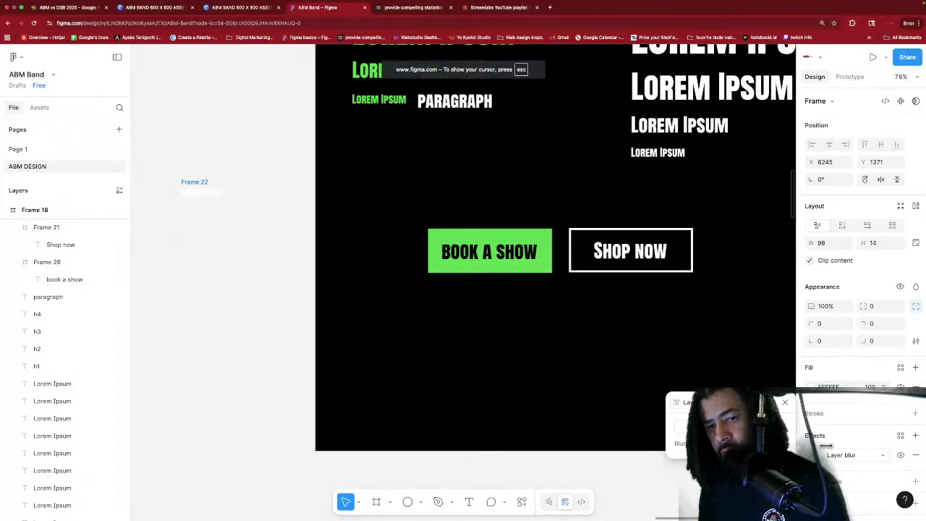
key(Escape)
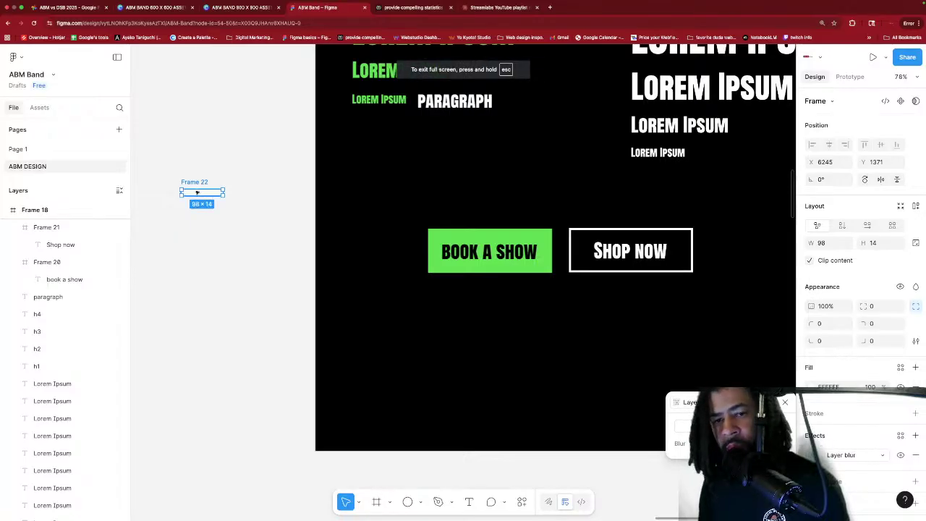
Place the blurred strip inside the black frame's "book a show" button, rotate it to 47° and lengthen it to about 166.
drag(203, 193, 461, 250)
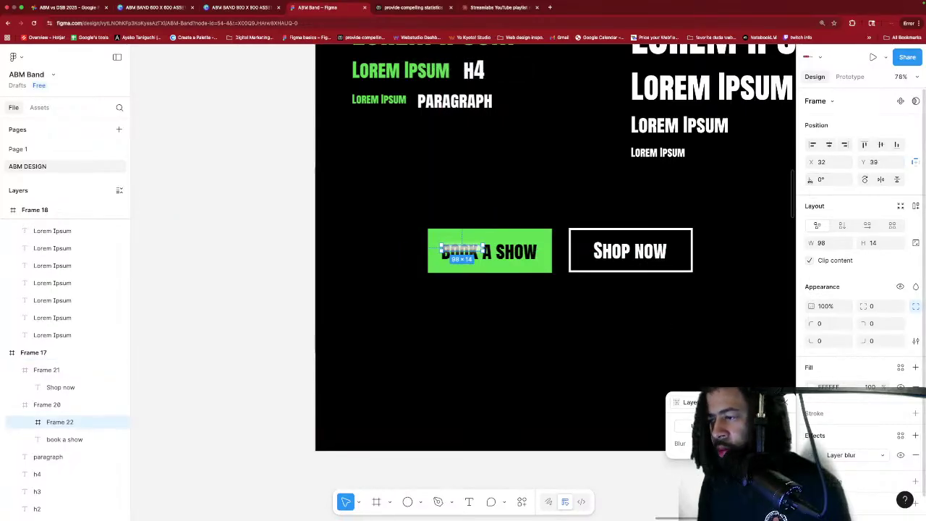
mouse_move(811, 179)
mouse_down()
mouse_move(793, 170)
mouse_move(758, 180)
mouse_up()
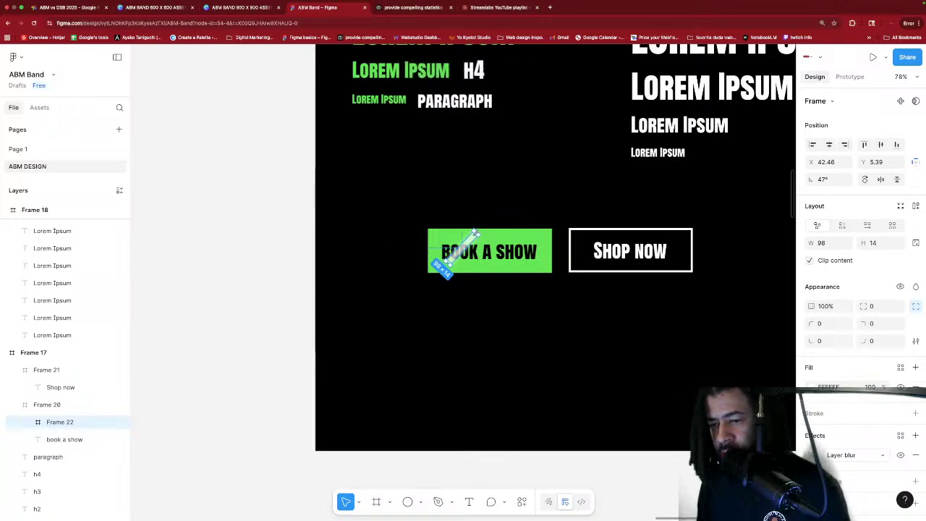
mouse_move(475, 233)
mouse_down()
mouse_move(482, 224)
mouse_move(423, 291)
mouse_up()
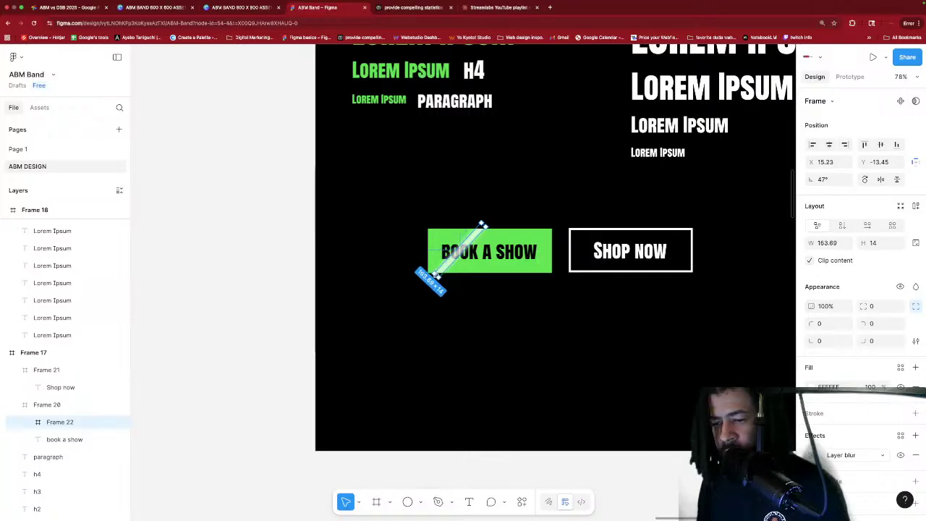
click(470, 283)
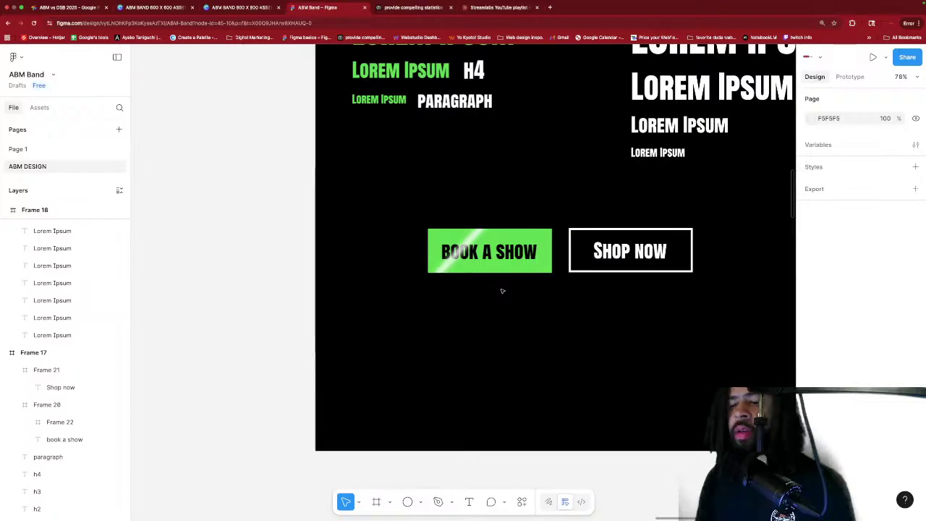
Duplicate the black frame's "book a show" button directly above the original at Y 792 and delete the blurred strip from the copy.
scroll(532, 291, right, 3)
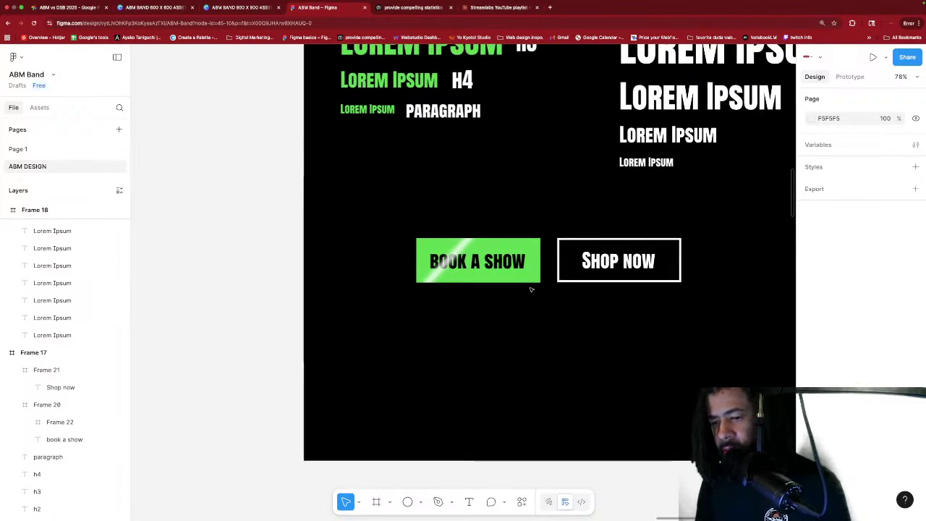
scroll(532, 289, down, 2)
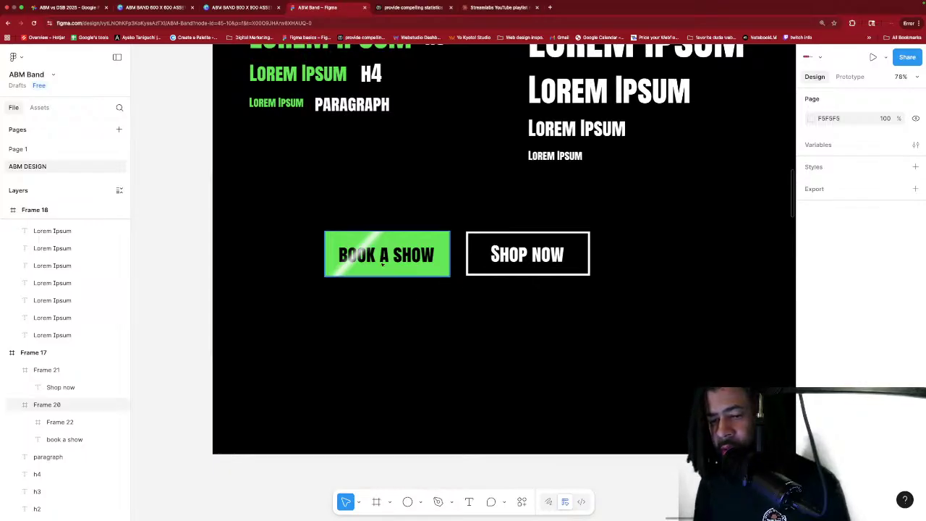
click(403, 239)
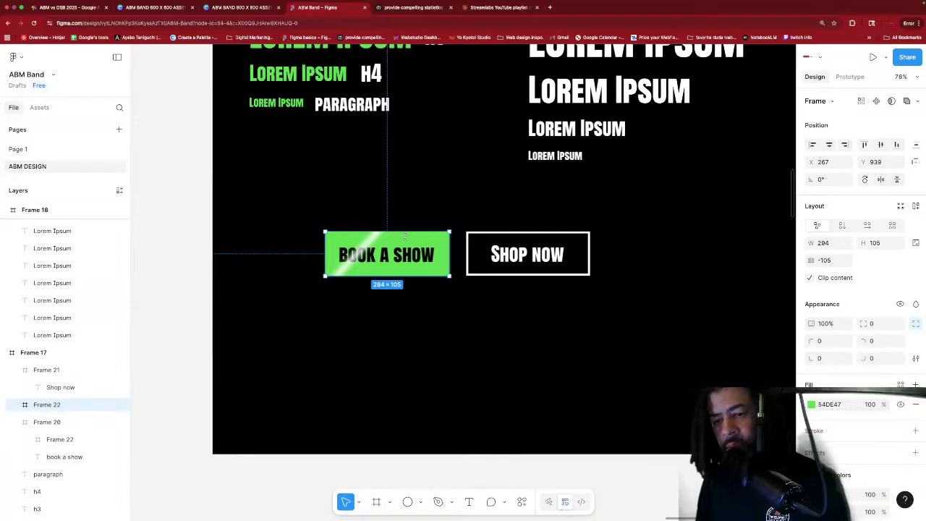
drag(406, 273, 413, 185)
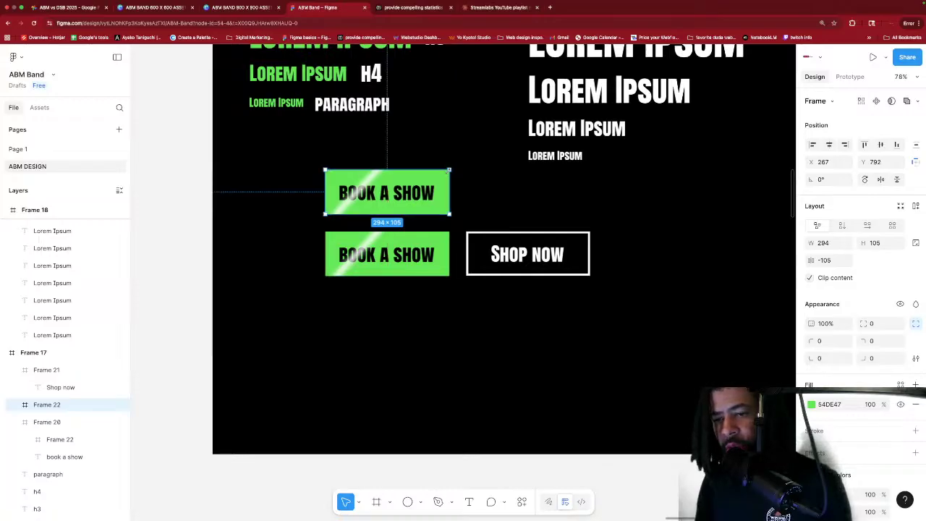
click(370, 179)
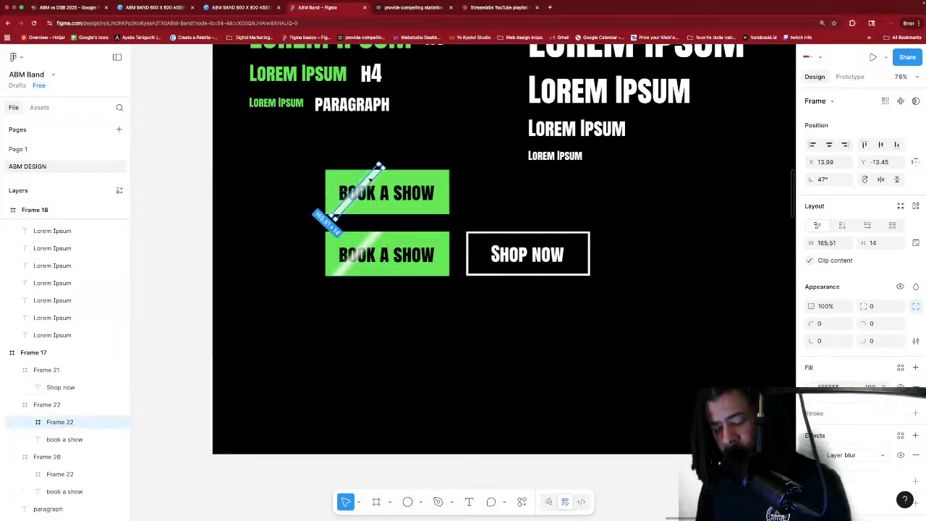
click(461, 161)
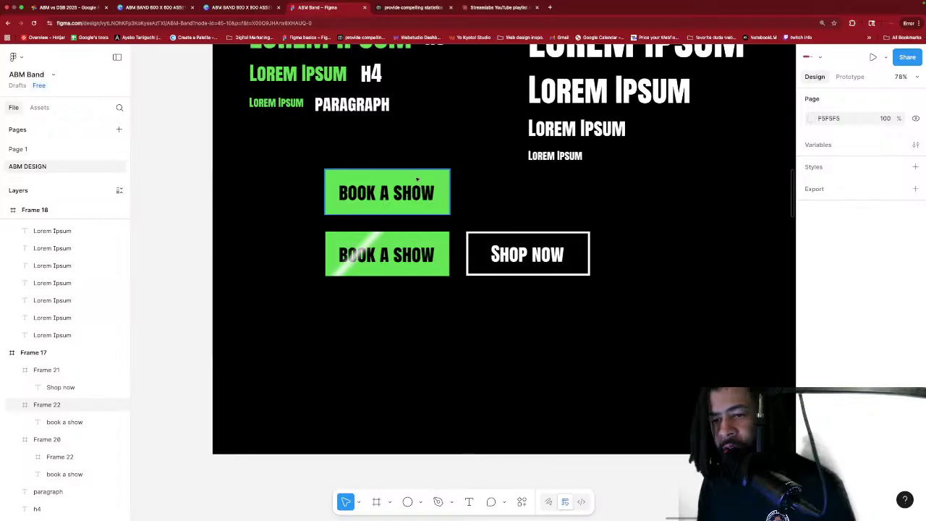
Shift the white shine streak on the lower green BOOK A SHOW button to X 0, Y -10.
double_click(369, 245)
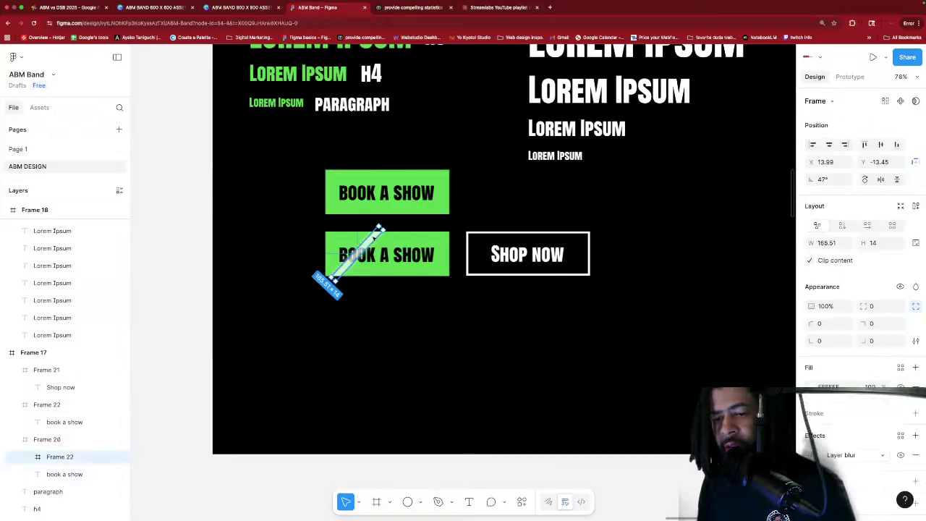
mouse_move(374, 237)
mouse_down()
mouse_move(334, 250)
mouse_move(449, 250)
mouse_move(335, 228)
mouse_move(416, 241)
mouse_move(333, 244)
mouse_move(360, 237)
mouse_move(423, 246)
mouse_move(340, 242)
mouse_move(376, 235)
mouse_move(311, 230)
mouse_move(421, 240)
mouse_move(368, 241)
mouse_up()
click(508, 210)
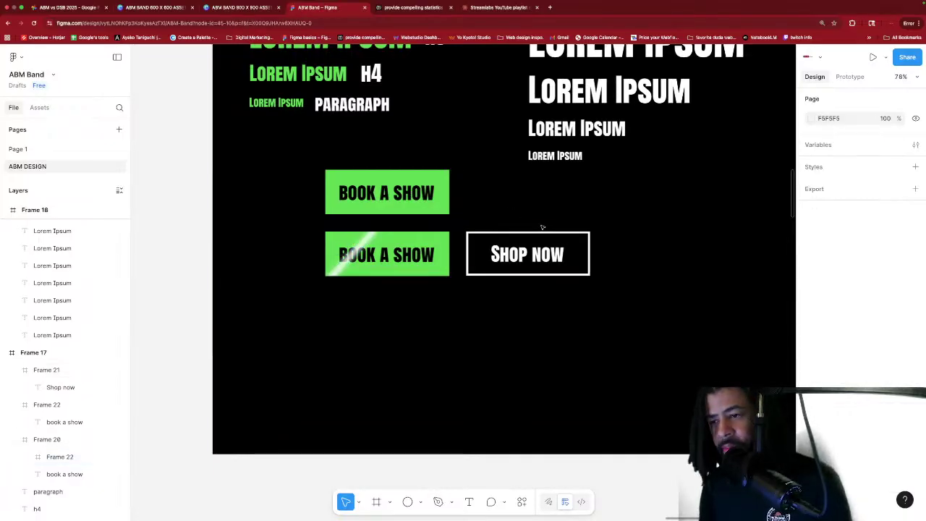
Duplicate the white shine streak and place the copy over the black BOOK A SHOW button in the green frame, at X 269, Y 929.
scroll(542, 227, down, 3)
scroll(542, 227, down, 3)
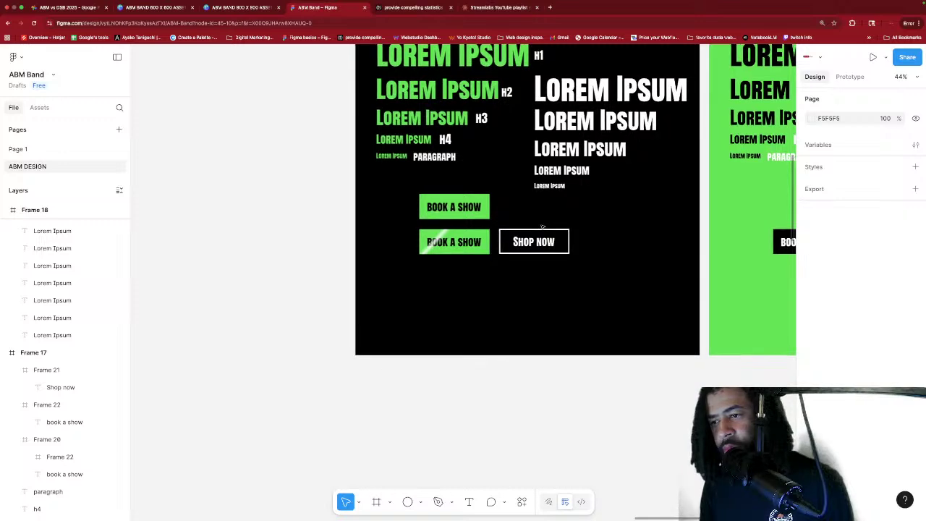
scroll(542, 228, down, 1)
scroll(546, 227, right, 5)
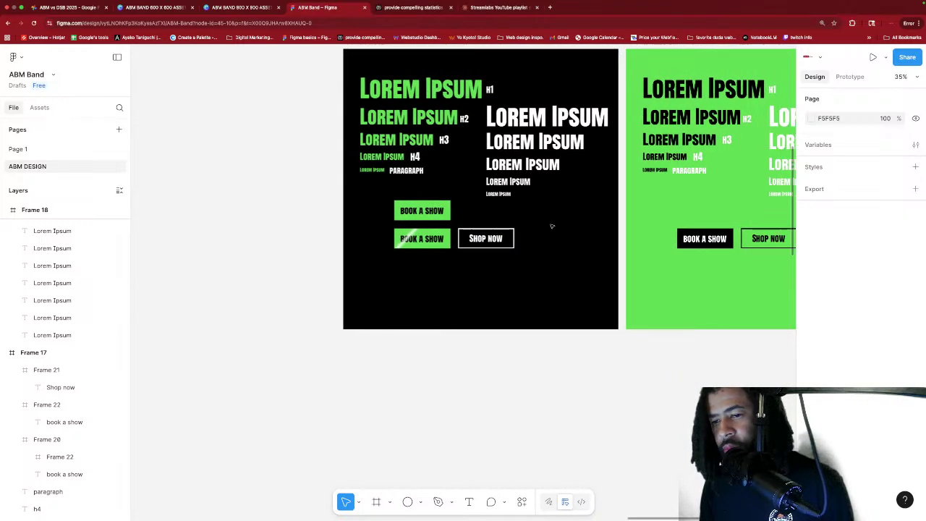
scroll(551, 226, right, 2)
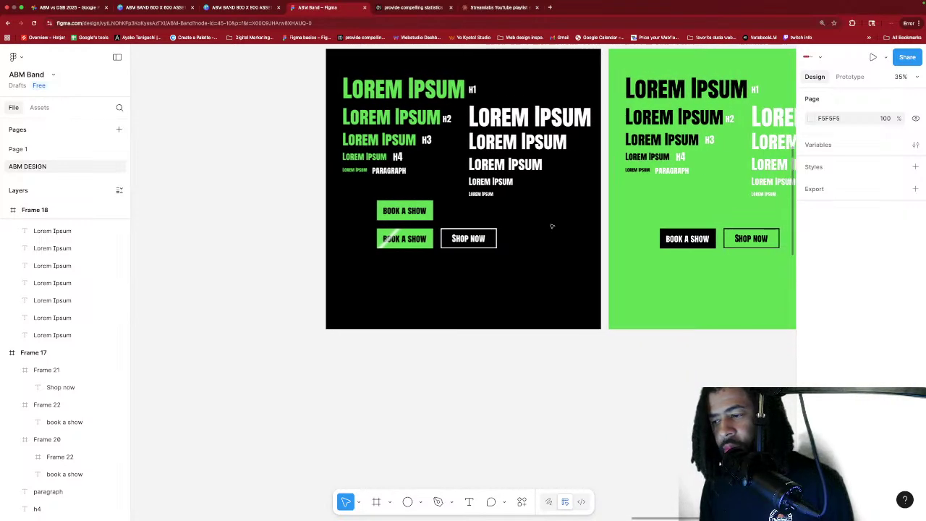
click(394, 233)
double_click(394, 233)
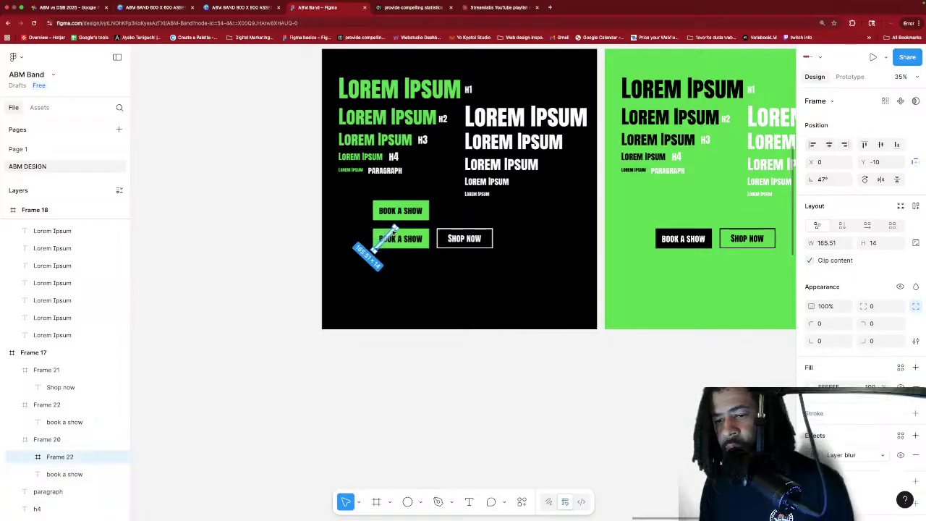
key(super+d)
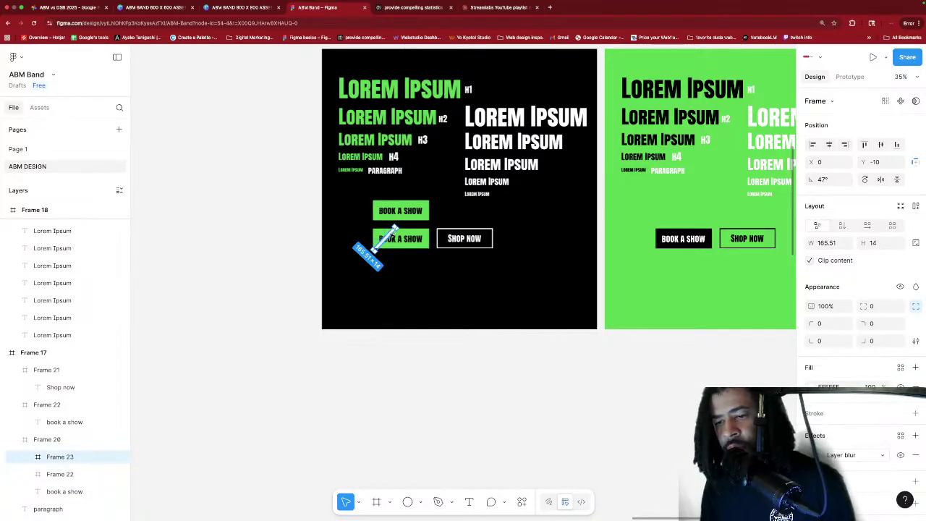
drag(394, 231, 674, 234)
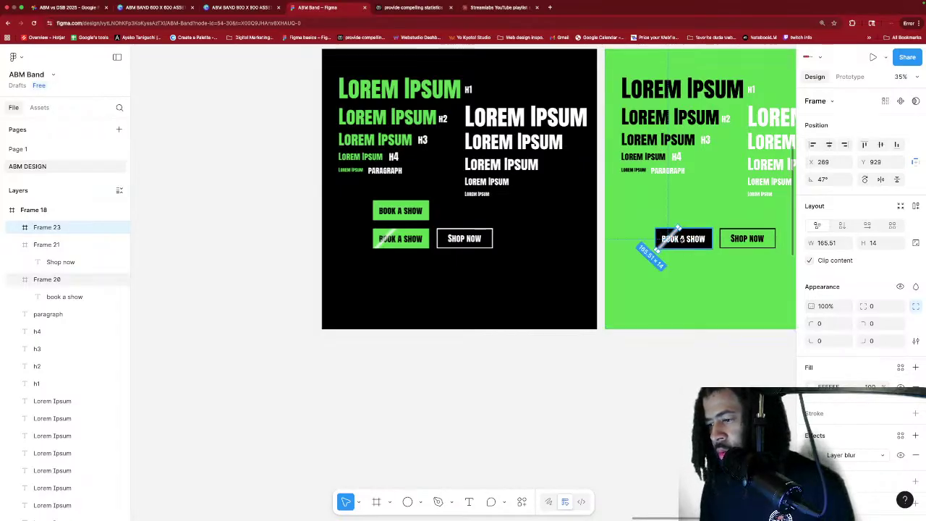
click(697, 271)
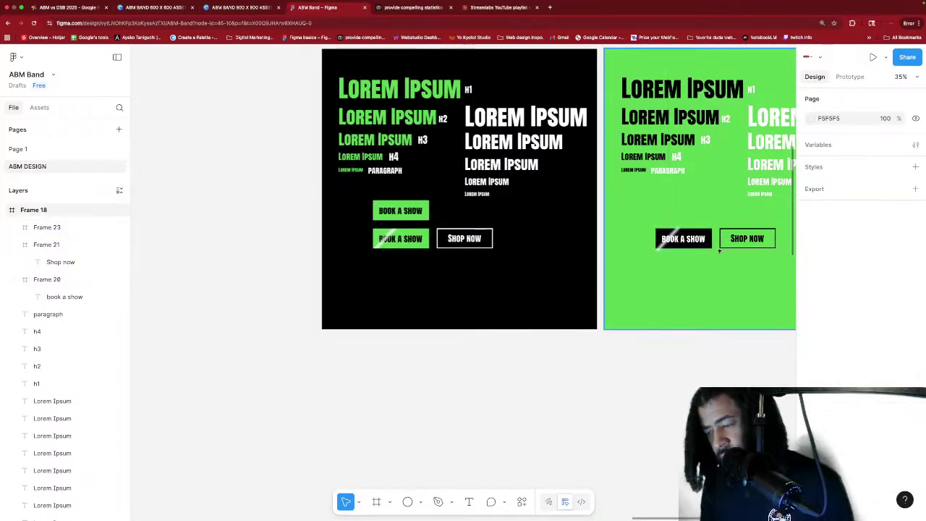
Reposition the copied shine streak over the left part of the black button and shorten it to about 147 long.
scroll(694, 233, up, 5)
scroll(681, 240, up, 2)
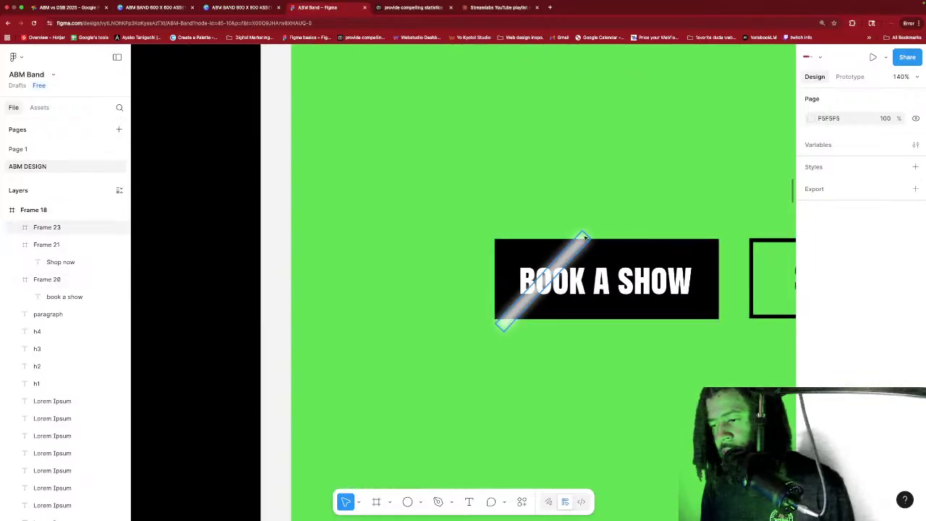
click(606, 243)
drag(581, 244, 587, 247)
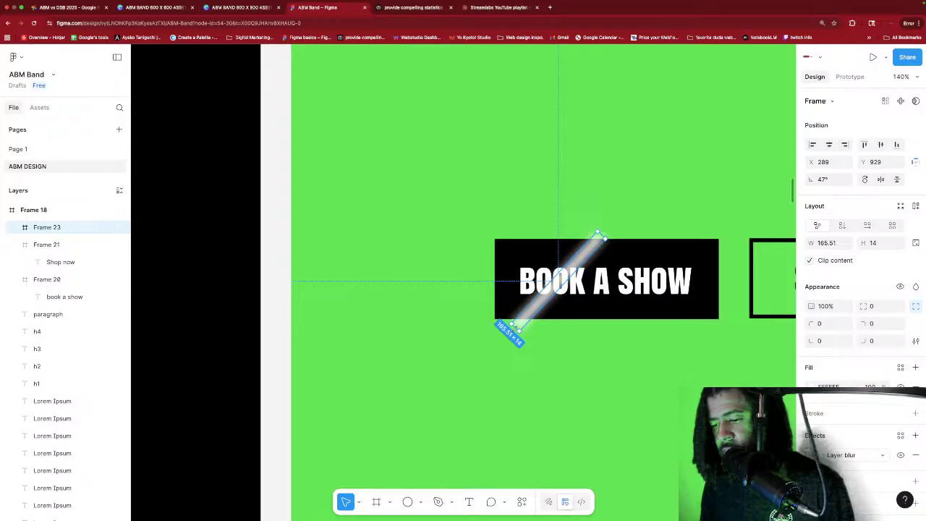
mouse_move(511, 325)
mouse_down()
mouse_move(525, 312)
mouse_move(516, 318)
mouse_up()
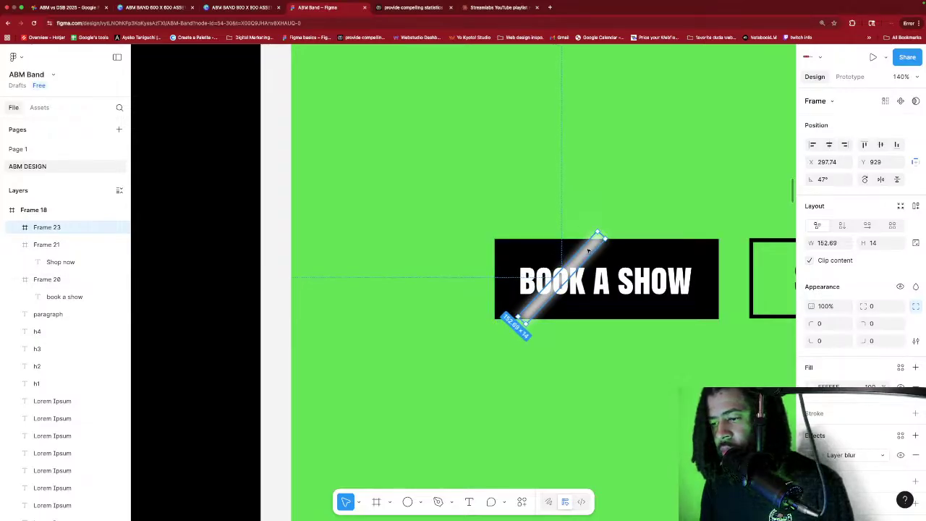
drag(588, 250, 574, 251)
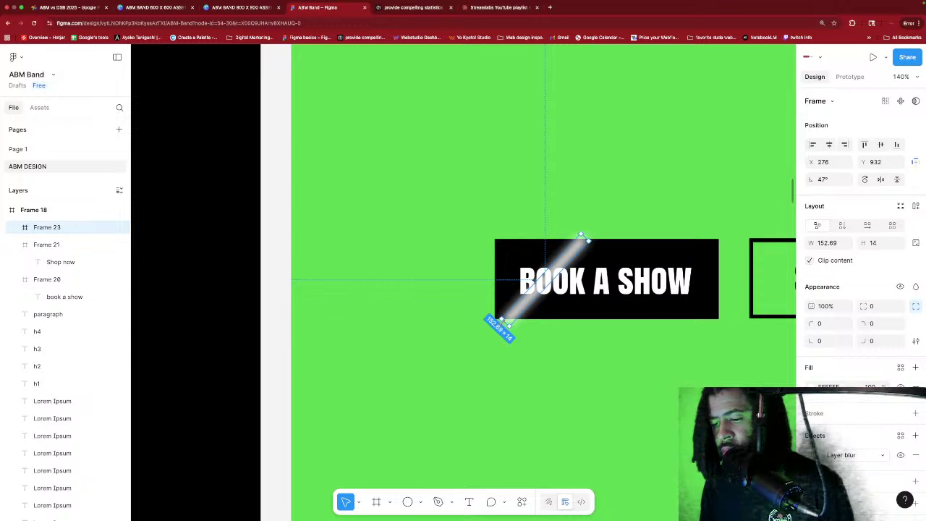
drag(506, 319, 510, 317)
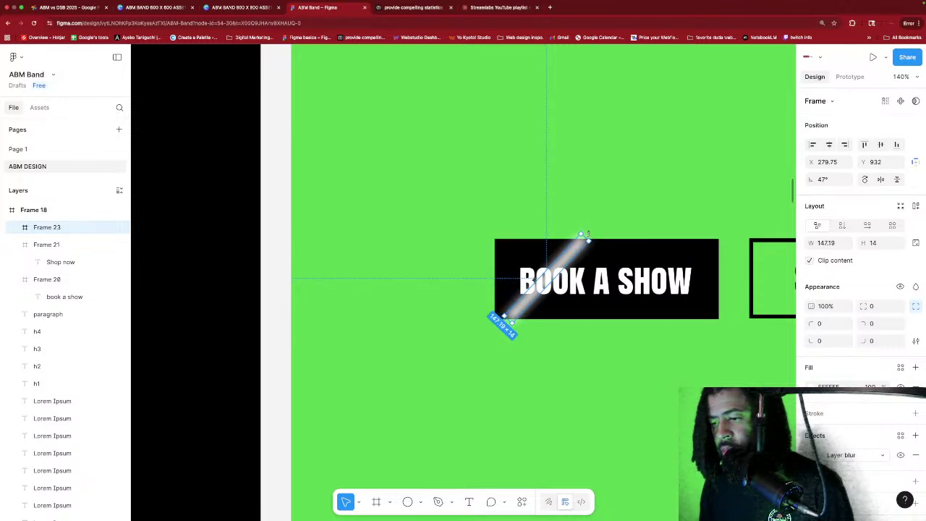
click(614, 326)
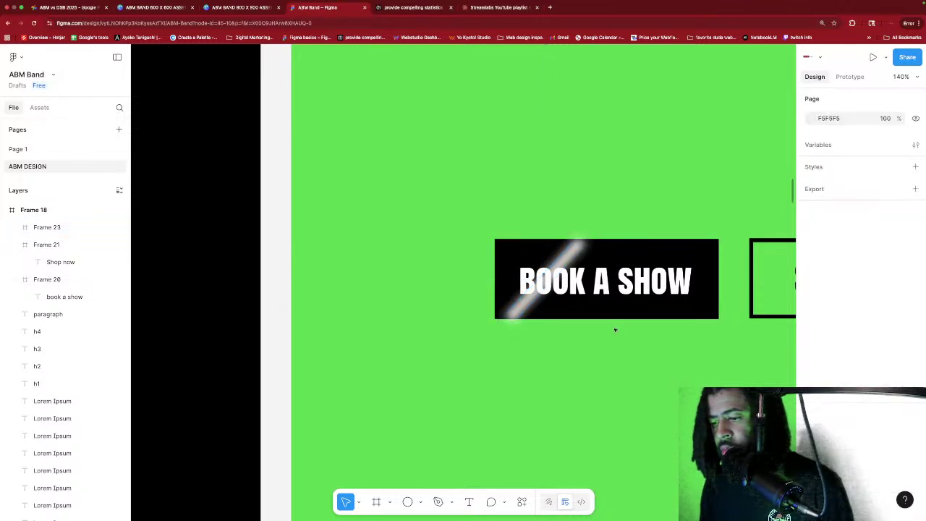
Adjust both ends of the shine streak so it spans the black button's full height, about 160 long.
click(550, 277)
drag(506, 319, 509, 316)
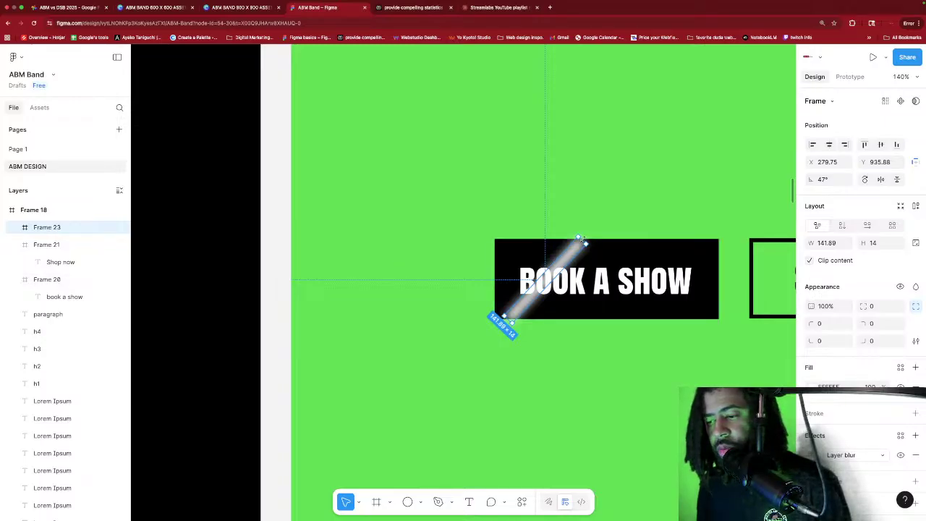
click(640, 261)
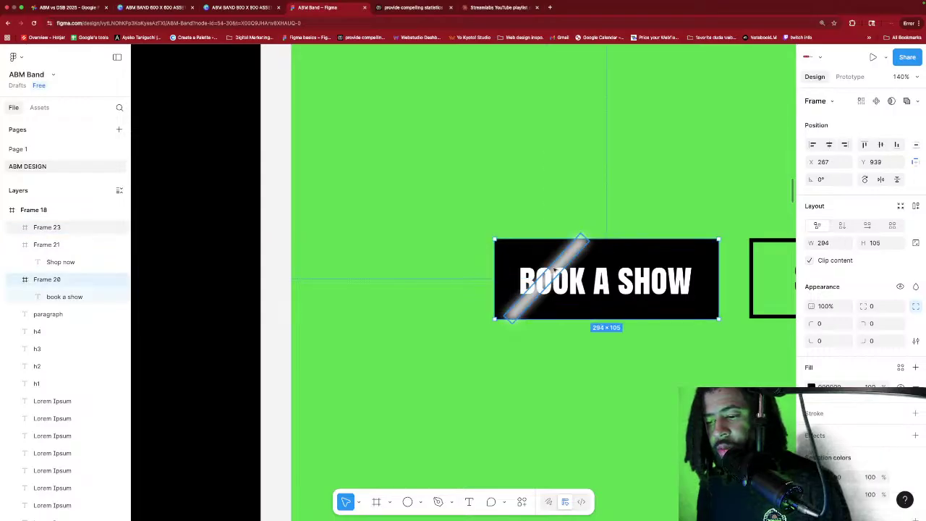
click(510, 316)
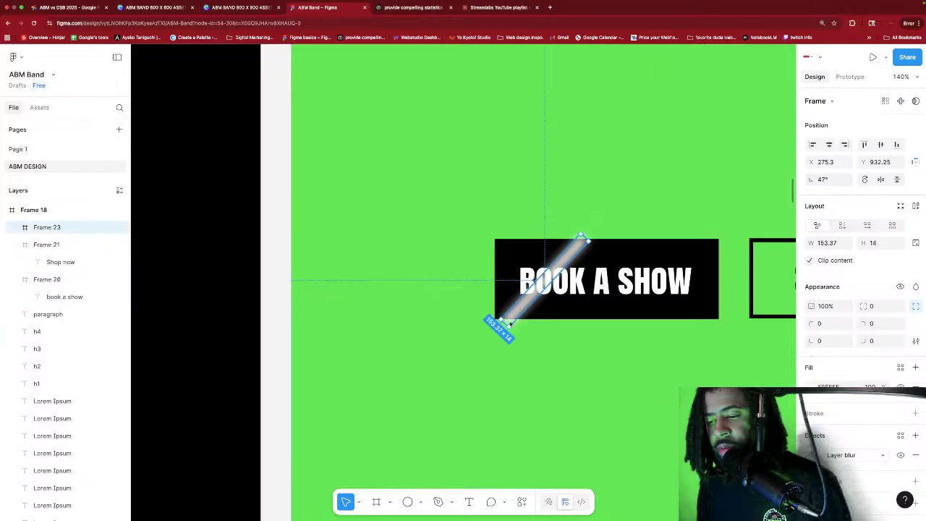
click(548, 334)
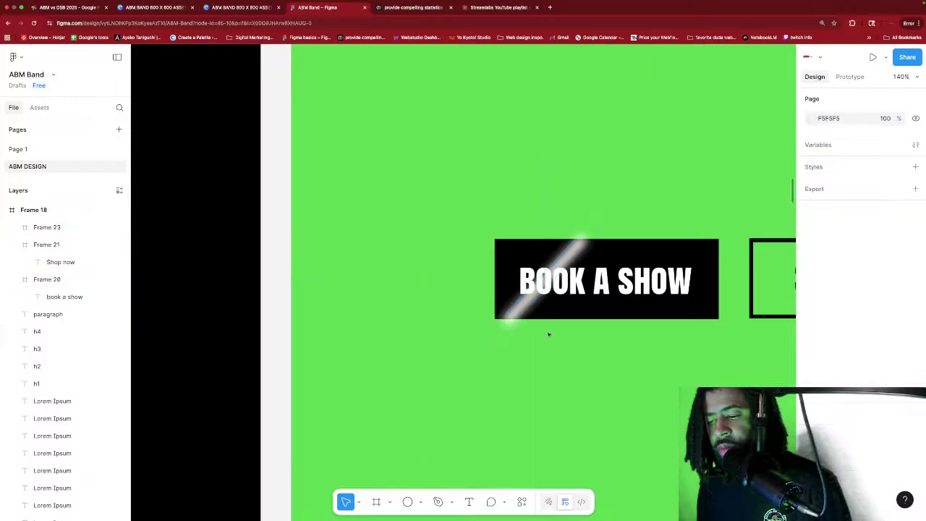
click(588, 239)
drag(583, 236, 585, 232)
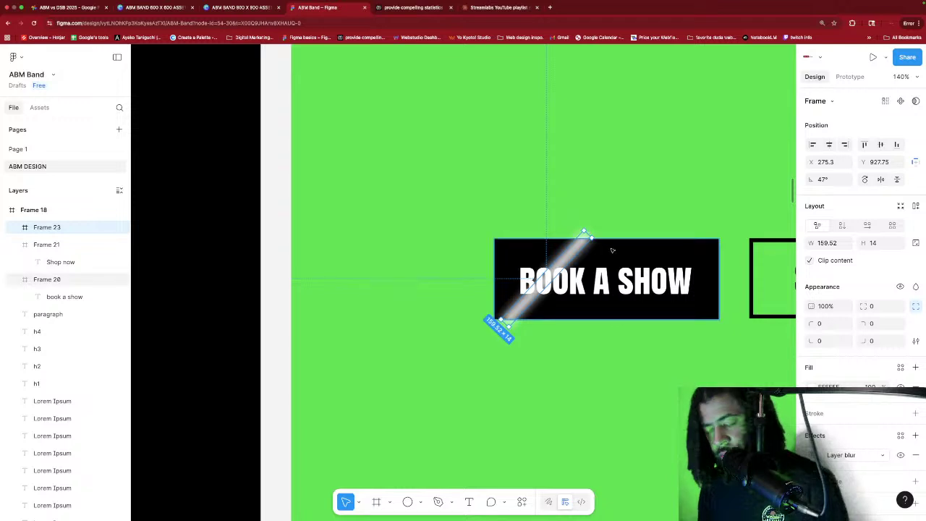
Try sending the shine streak to the back of the green frame, and undo it.
key(super+alt+bracketleft)
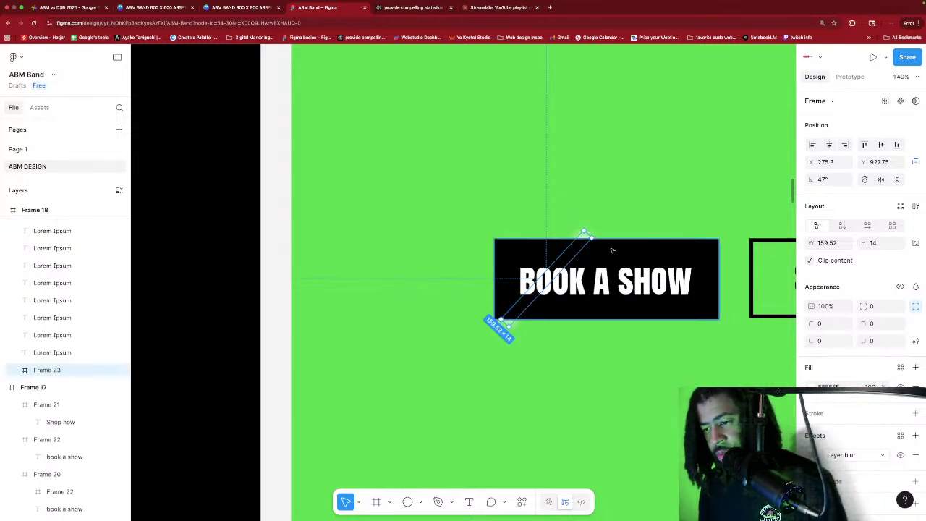
key(super+z)
scroll(612, 331, down, 2)
click(612, 331)
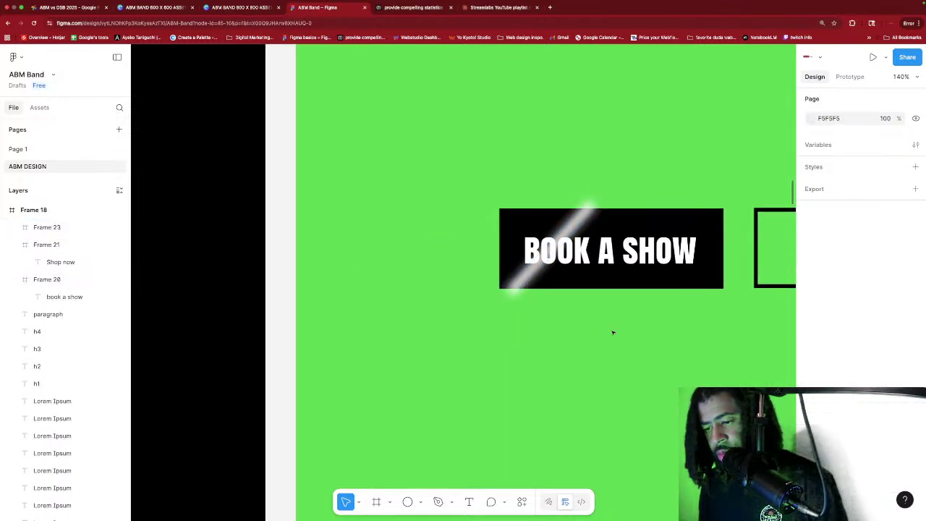
Send the black BOOK A SHOW button to the back of the green frame's layer order.
click(611, 282)
key(super+alt+bracketleft)
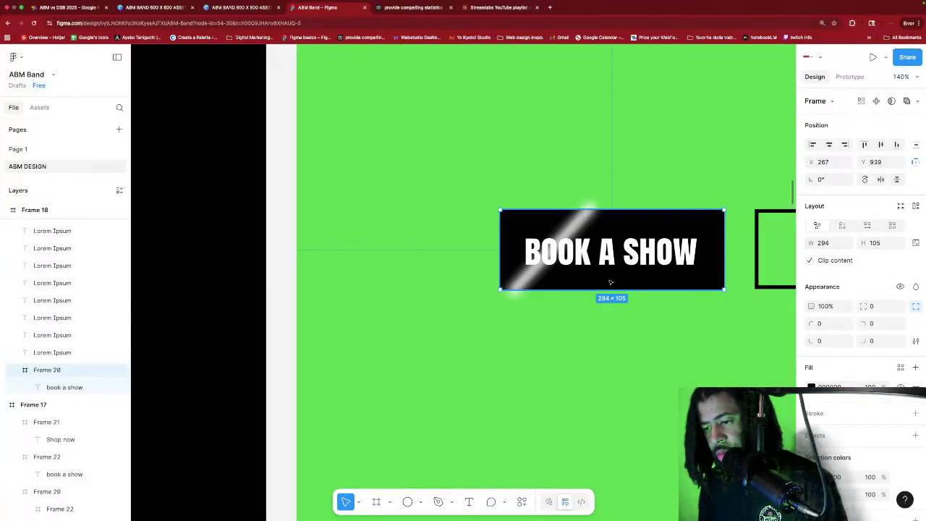
key(super+alt+bracketright)
key(super+alt+bracketleft)
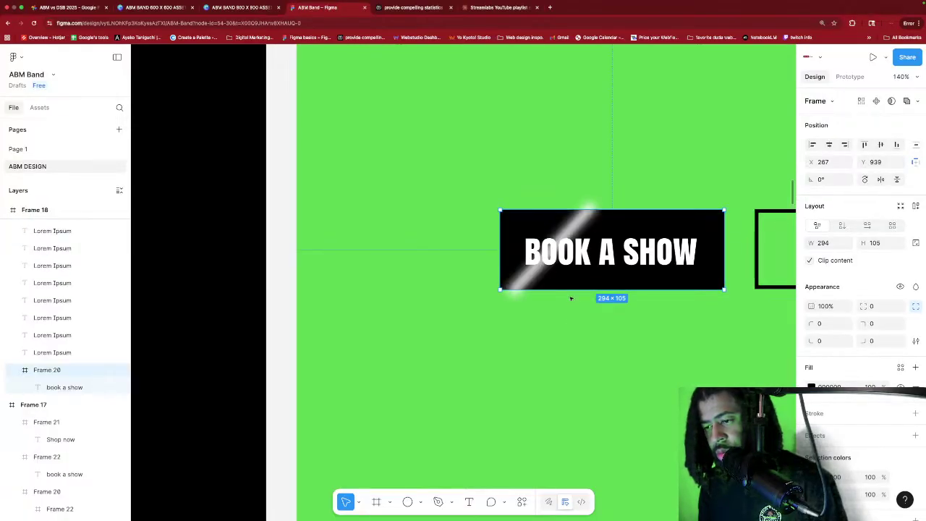
Rename the black BOOK A SHOW button's frame as black-button.
right_click(64, 371)
mouse_move(92, 140)
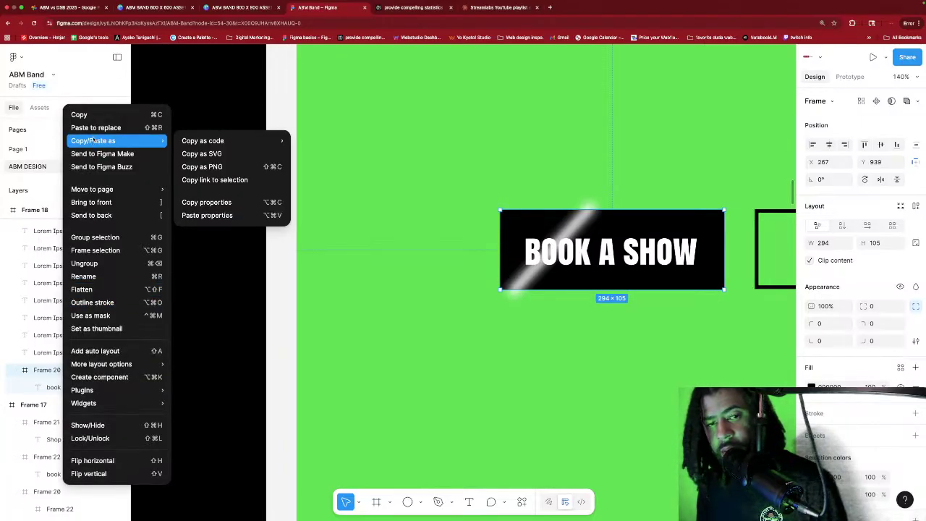
click(108, 276)
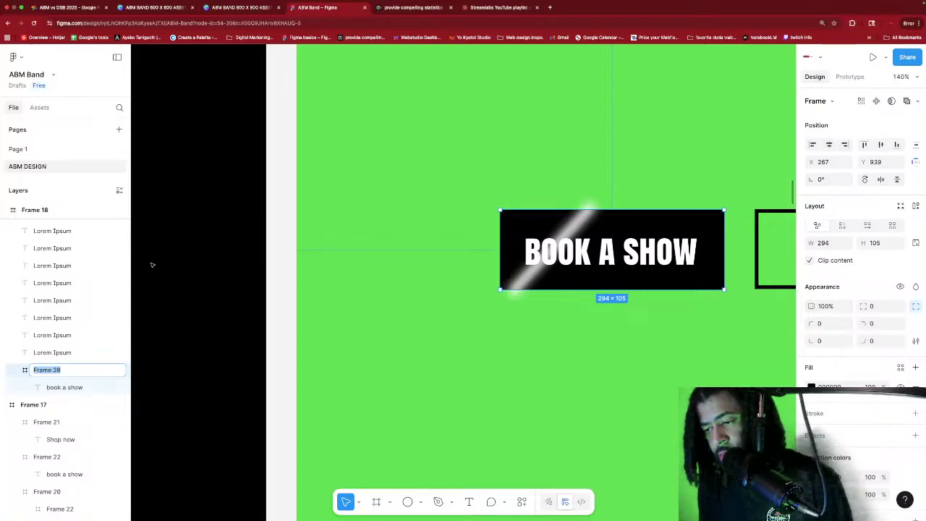
text(black-button)
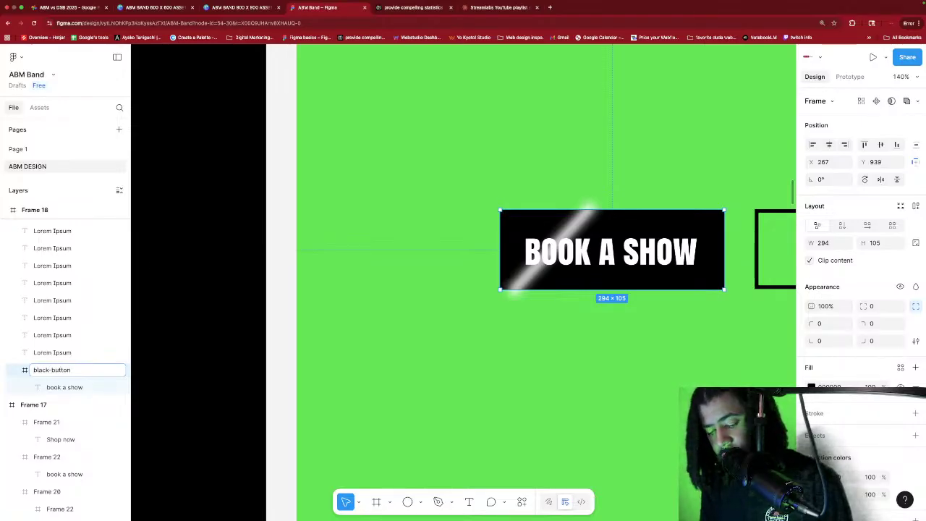
key(Return)
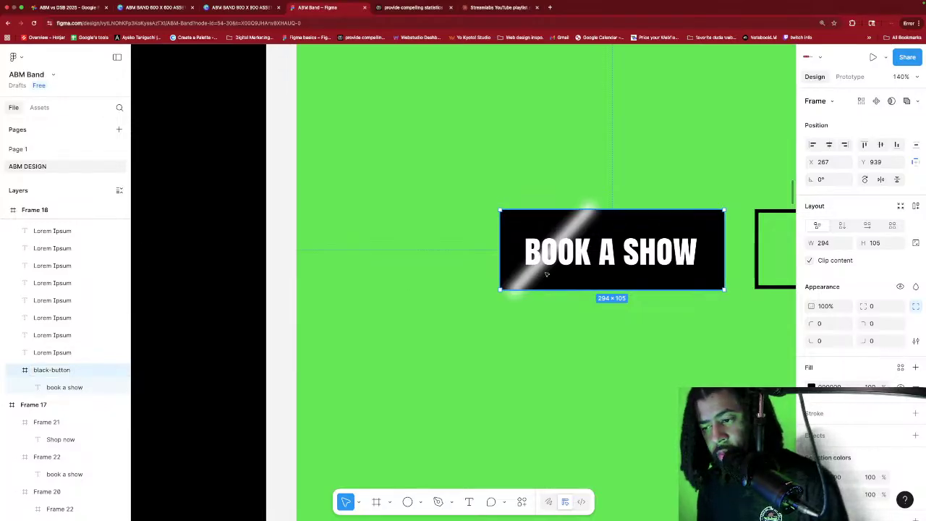
Rename the shine streak's frame over the black button as white-shine.
scroll(535, 275, down, 1)
scroll(535, 275, right, 1)
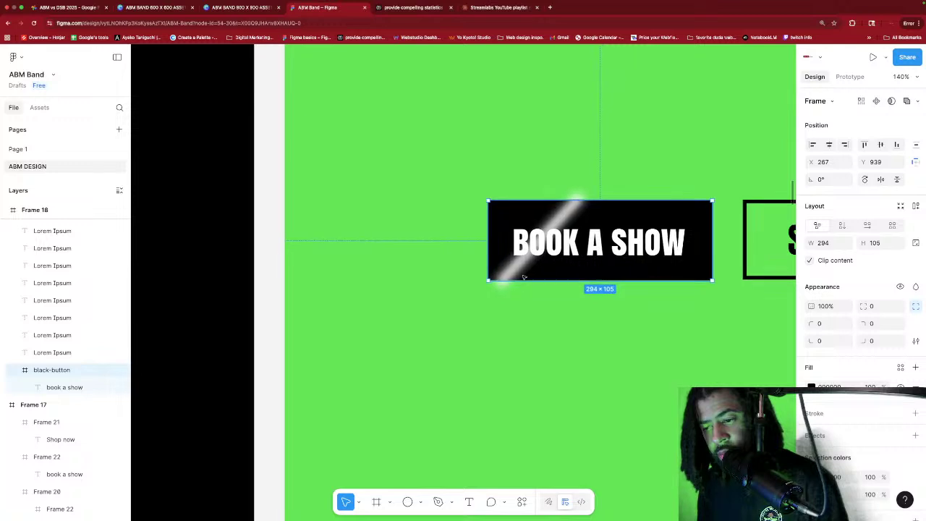
click(506, 275)
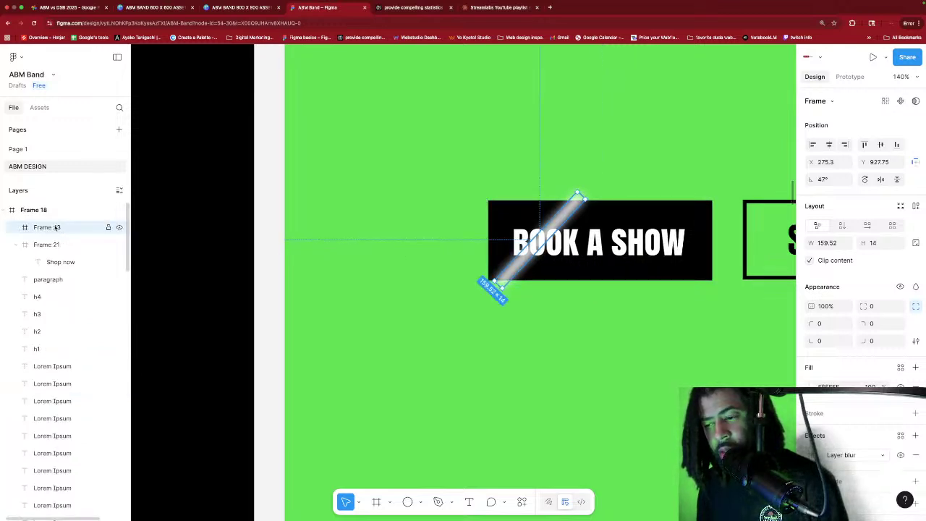
right_click(57, 228)
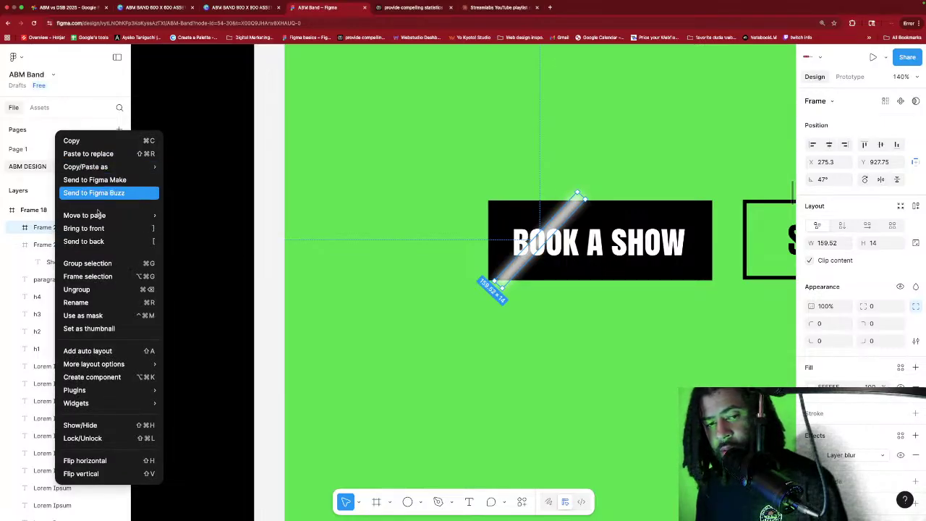
click(98, 302)
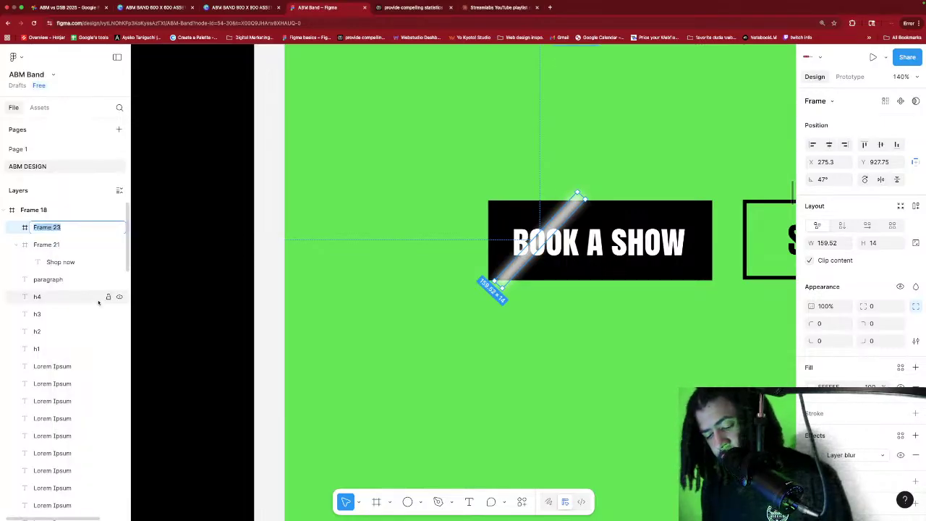
text(white-s)
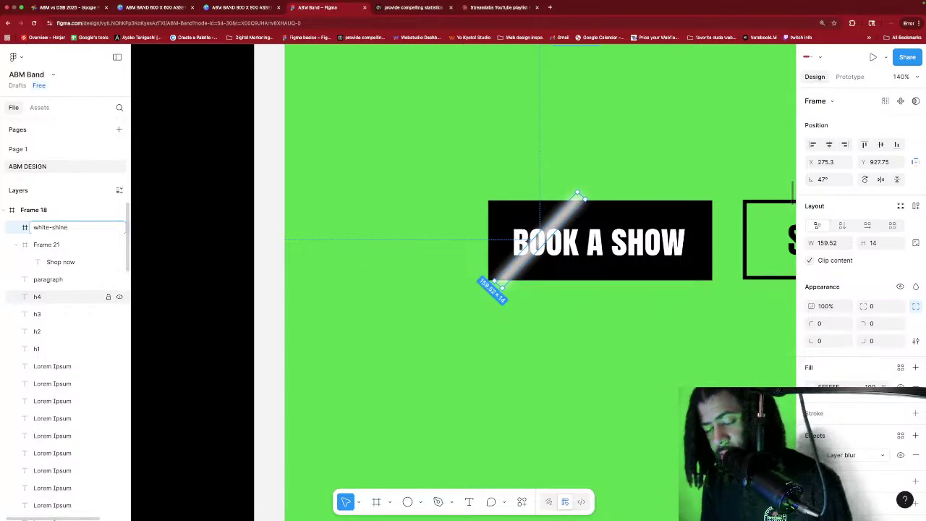
text(hine)
key(Return)
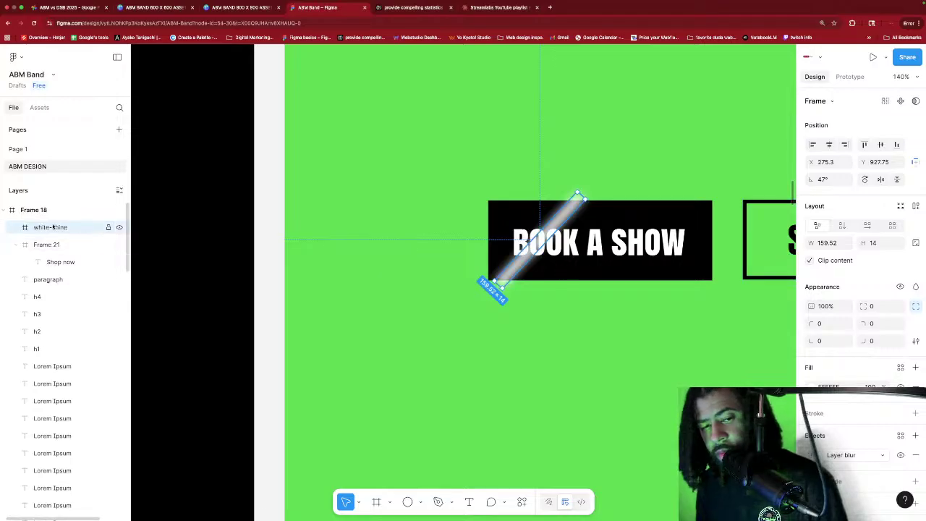
Nest the white-shine layer inside the black-button frame, directly above its book a show text.
drag(53, 227, 58, 318)
scroll(58, 322, down, 2)
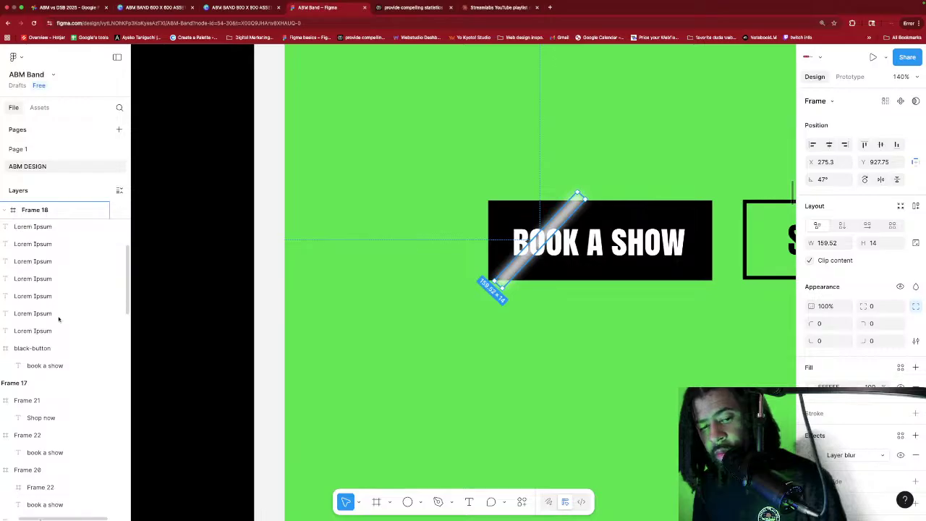
drag(57, 342, 57, 340)
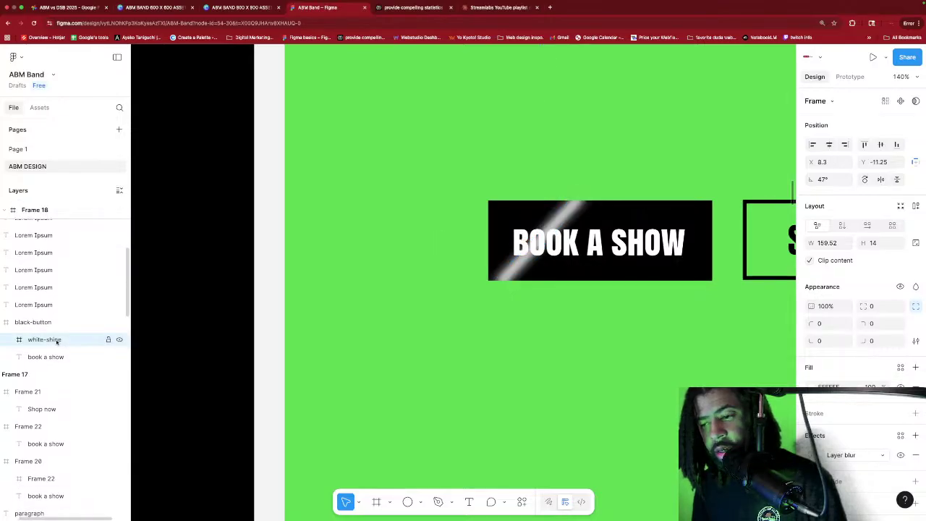
click(544, 341)
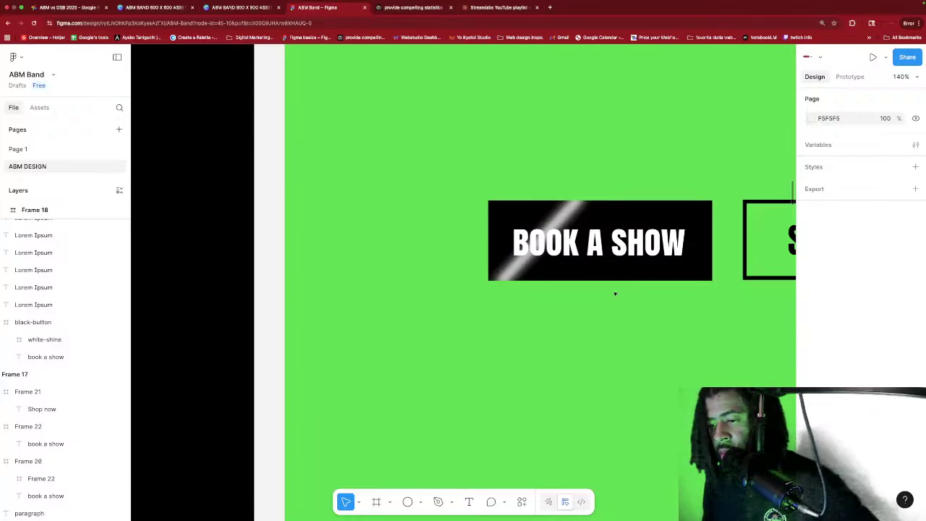
Lengthen the white-shine streak past the black button's lower edge to a width of about 166.67.
click(502, 275)
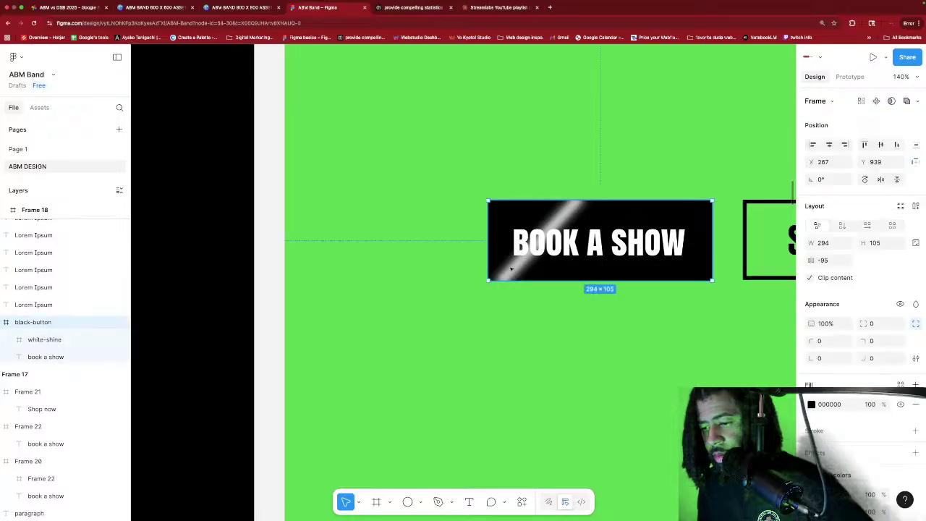
click(501, 278)
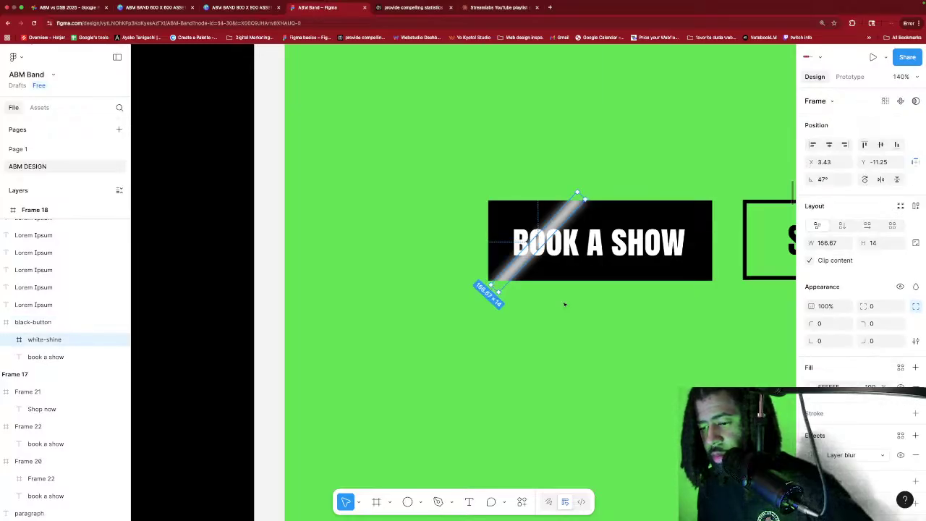
click(564, 304)
click(579, 211)
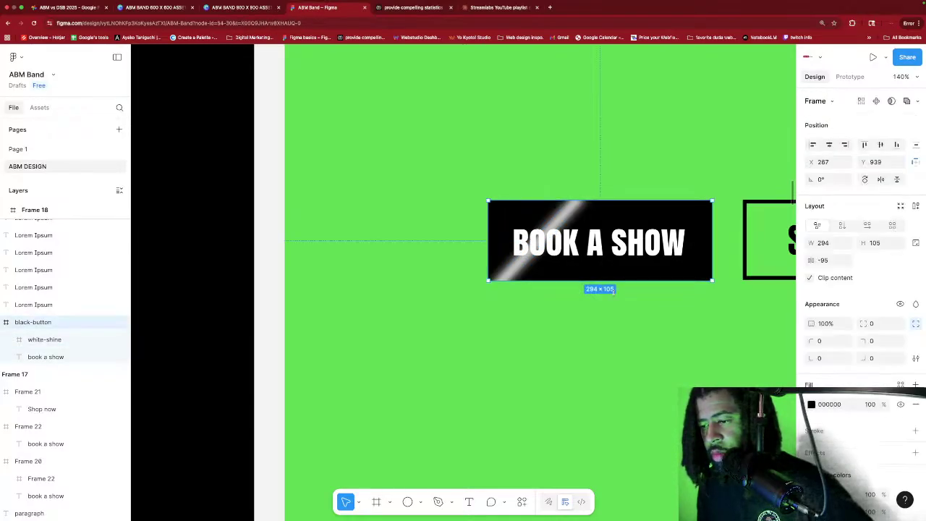
click(641, 314)
Thicken the shine streak on the green BOOK A SHOW button to a height of about 15.06.
scroll(593, 261, down, 3)
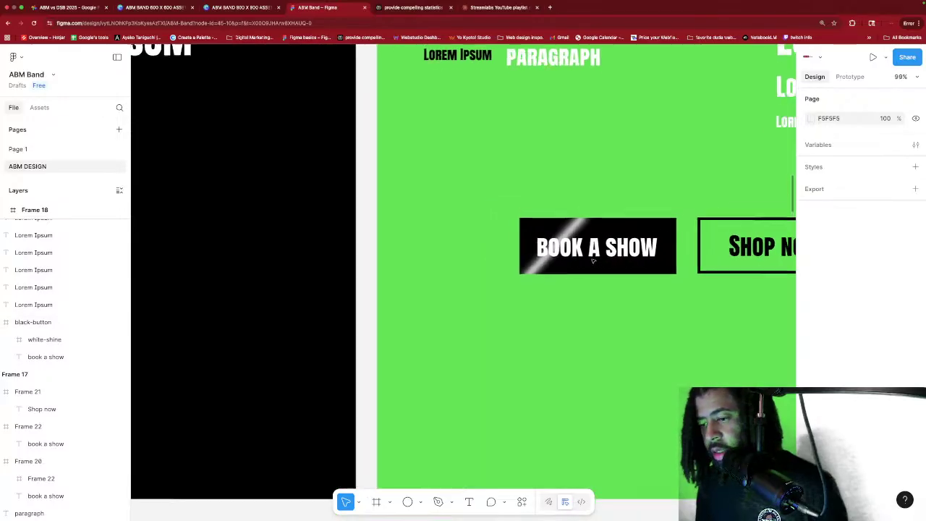
scroll(593, 261, down, 3)
scroll(630, 304, down, 2)
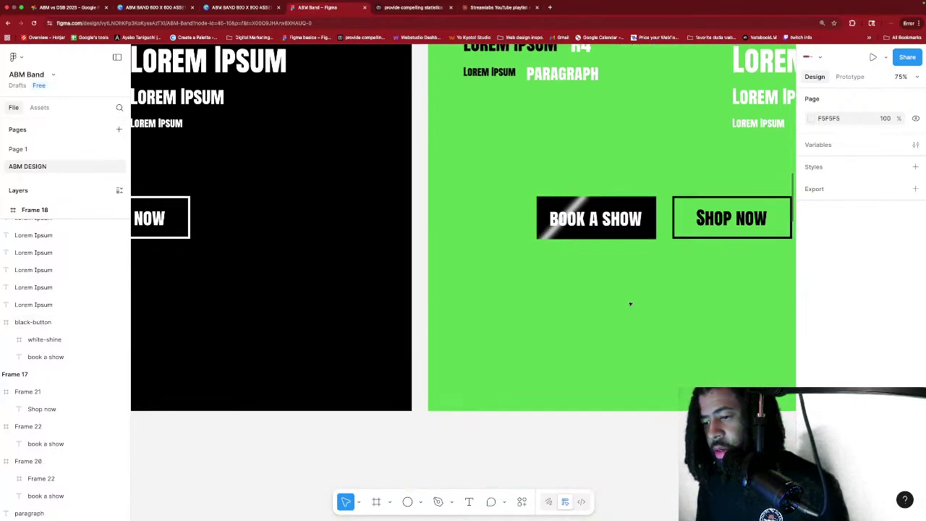
scroll(630, 303, down, 5)
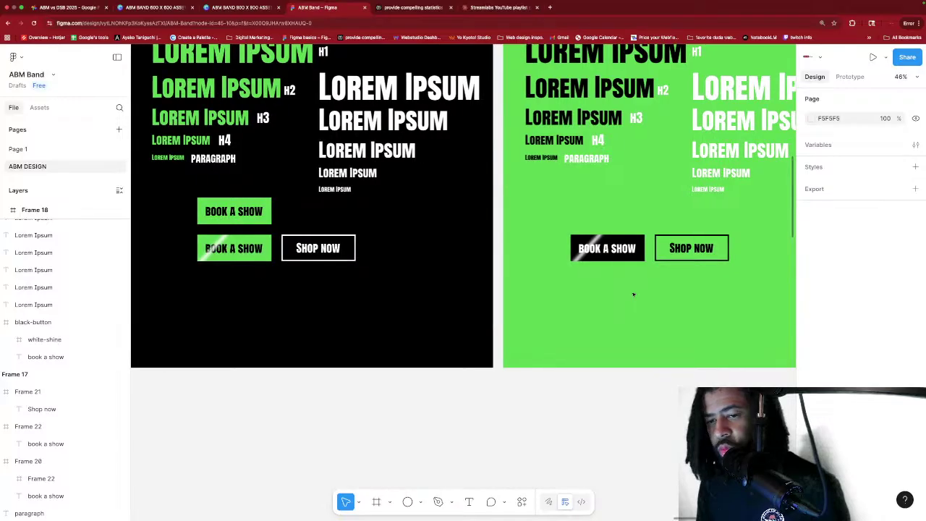
scroll(634, 292, right, 1)
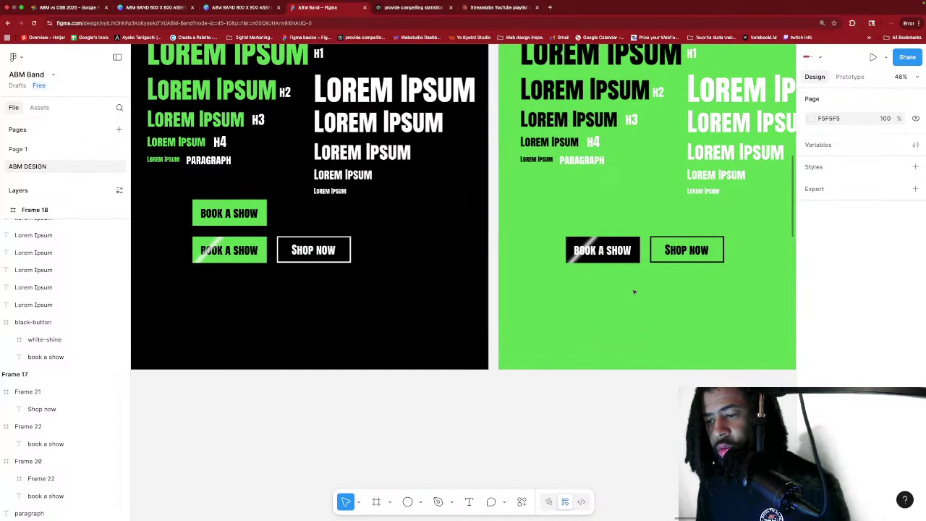
click(214, 248)
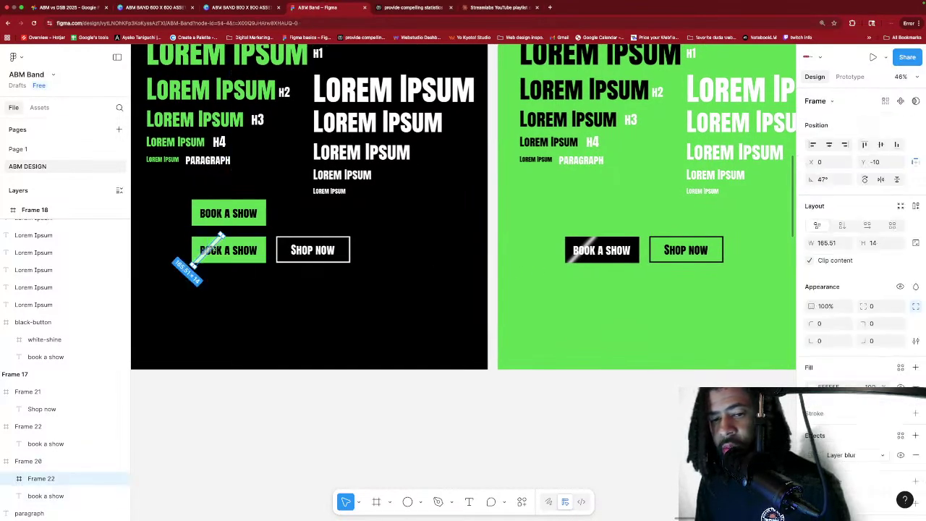
drag(217, 239, 218, 239)
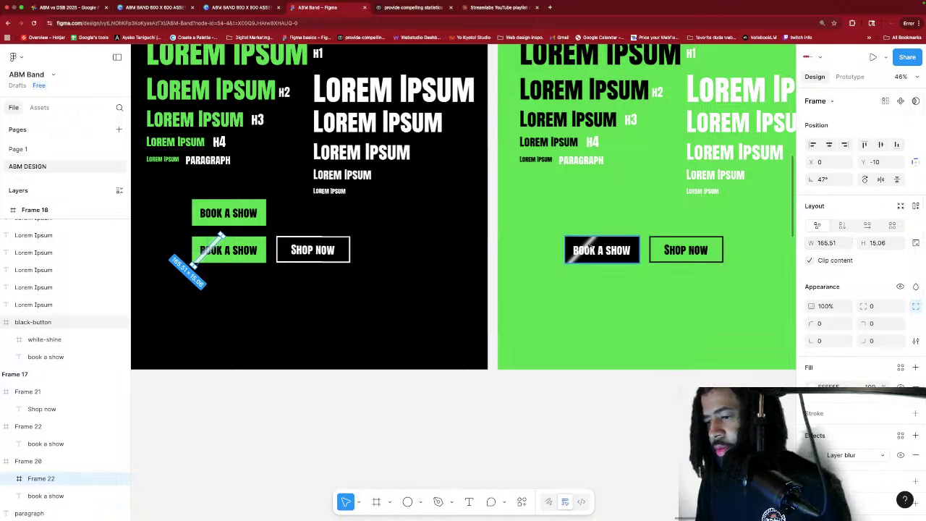
Set the width of the white-shine streak on the black BOOK A SHOW button to 165.51.
click(590, 246)
click(843, 244)
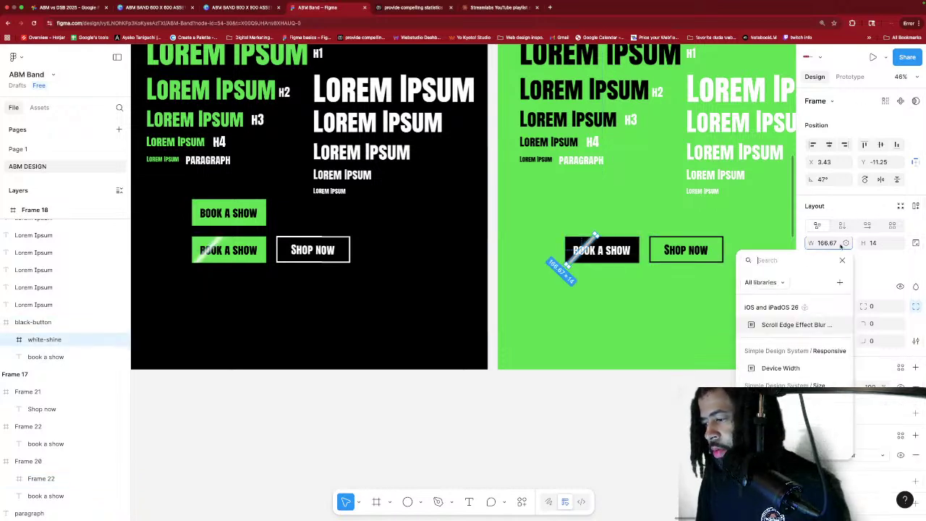
click(841, 244)
click(836, 243)
text(16)
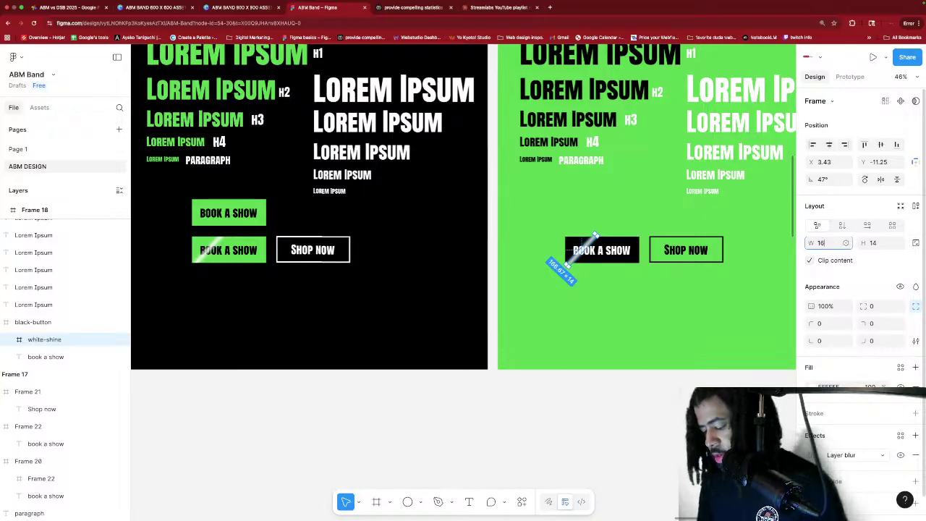
key(Return)
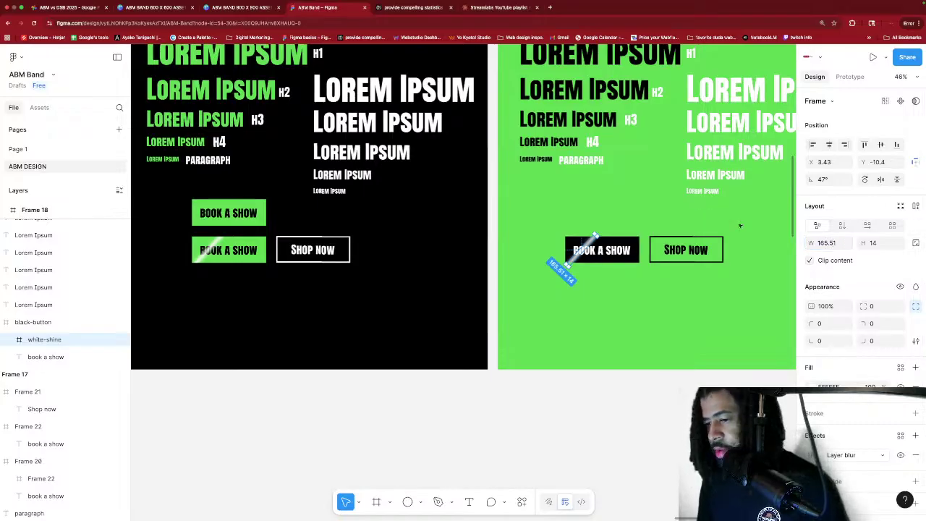
click(646, 297)
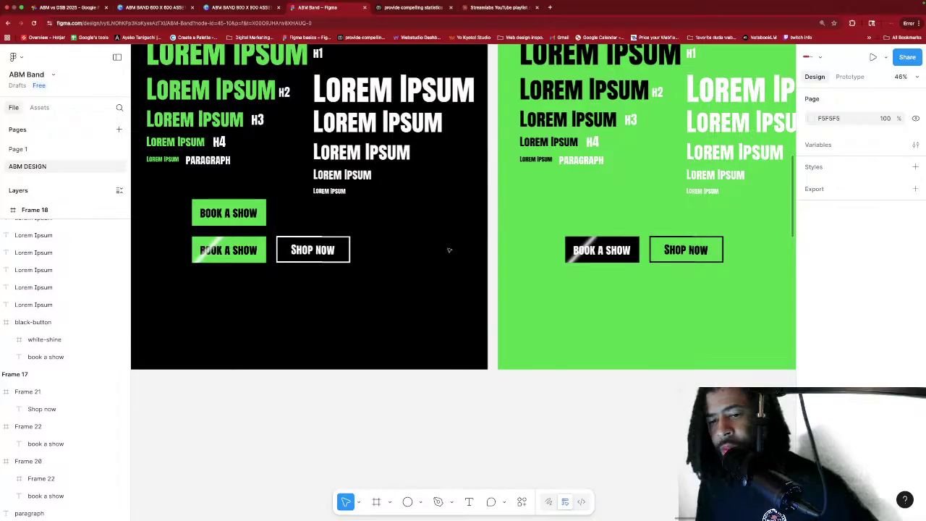
Compare the shine on the BOOK A SHOW buttons across the black and green frames.
scroll(718, 316, right, 2)
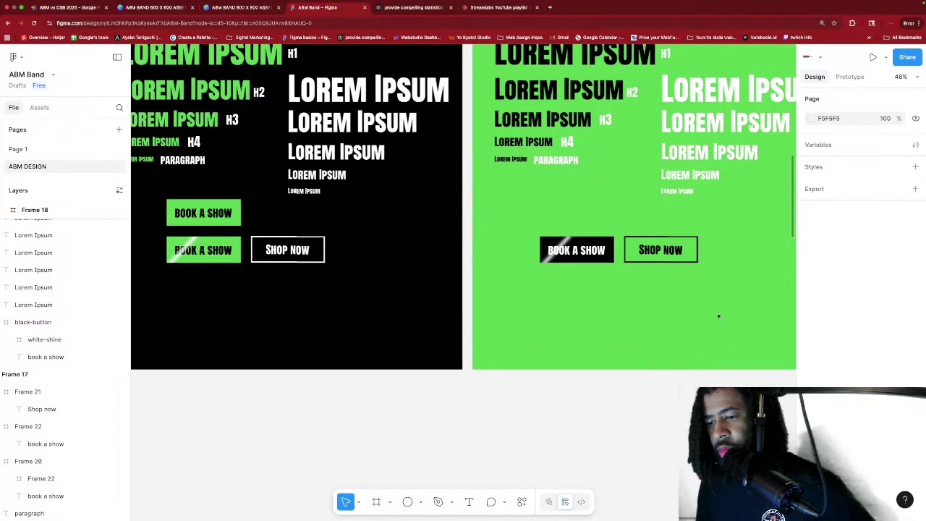
scroll(718, 317, left, 3)
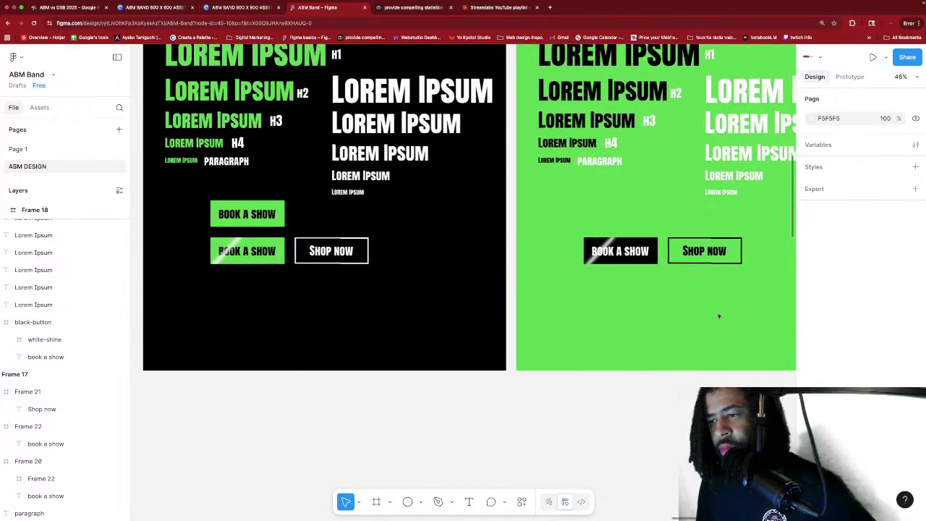
scroll(718, 316, up, 2)
scroll(718, 316, right, 2)
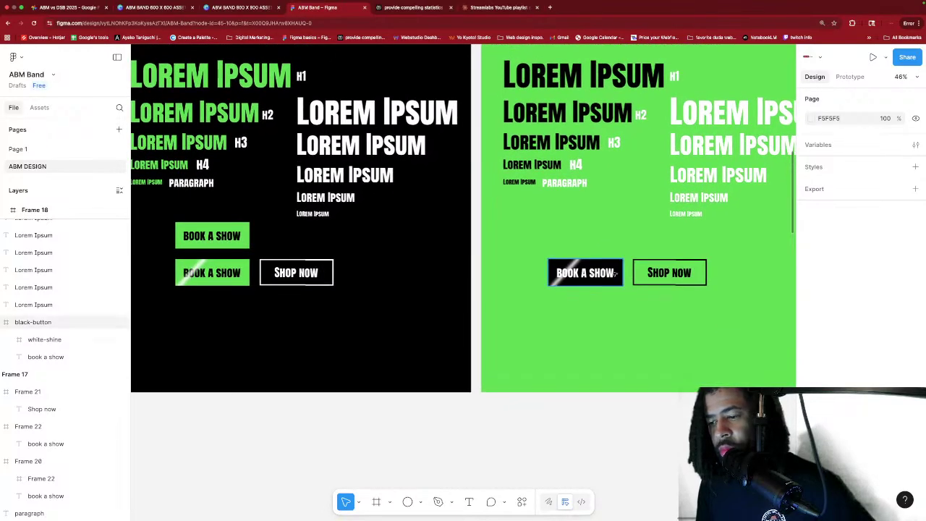
scroll(657, 315, right, 2)
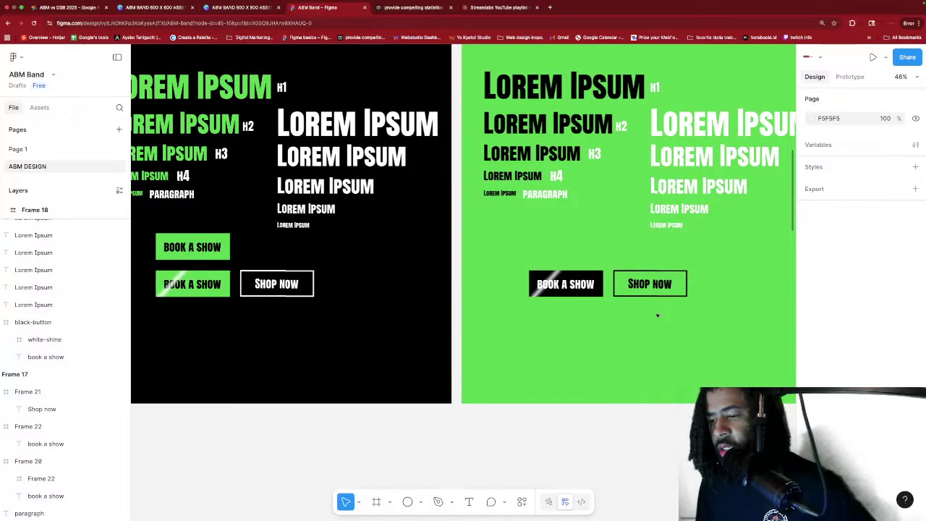
scroll(651, 299, left, 2)
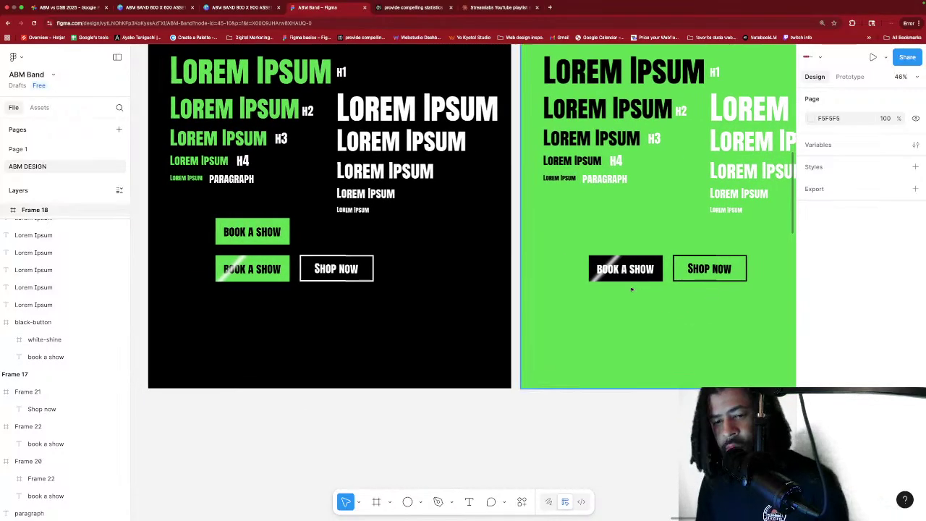
scroll(633, 284, down, 3)
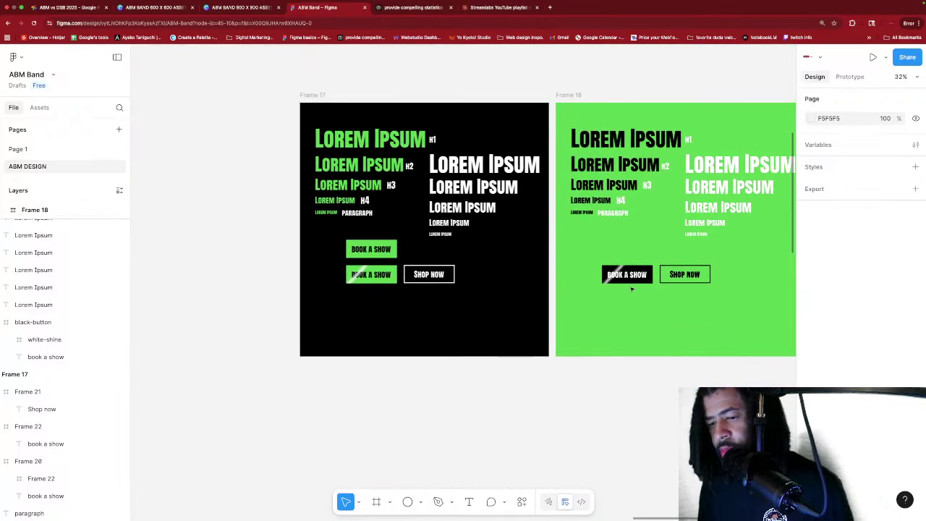
scroll(630, 288, down, 1)
scroll(631, 288, down, 1)
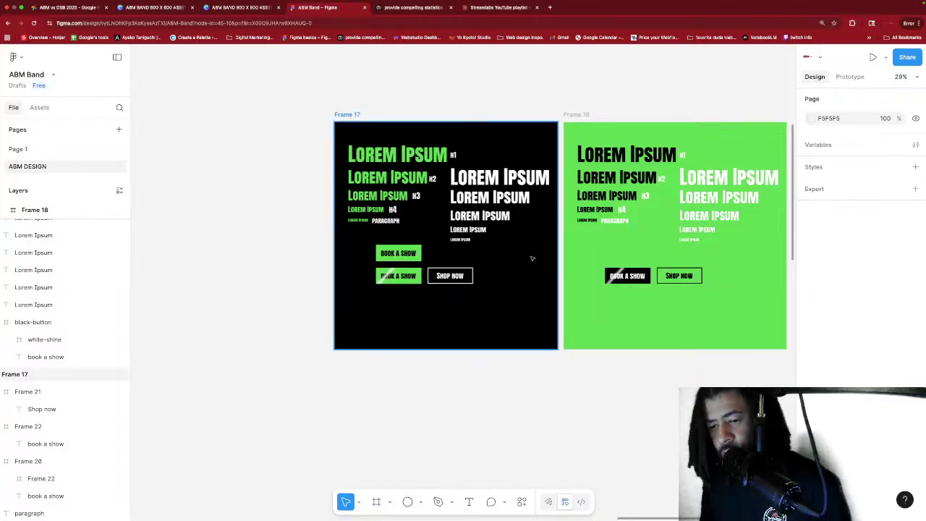
Try radii of 4 and 7 on the shiny green BOOK A SHOW button's bottom-right corner, and set it to 15.
scroll(420, 257, up, 5)
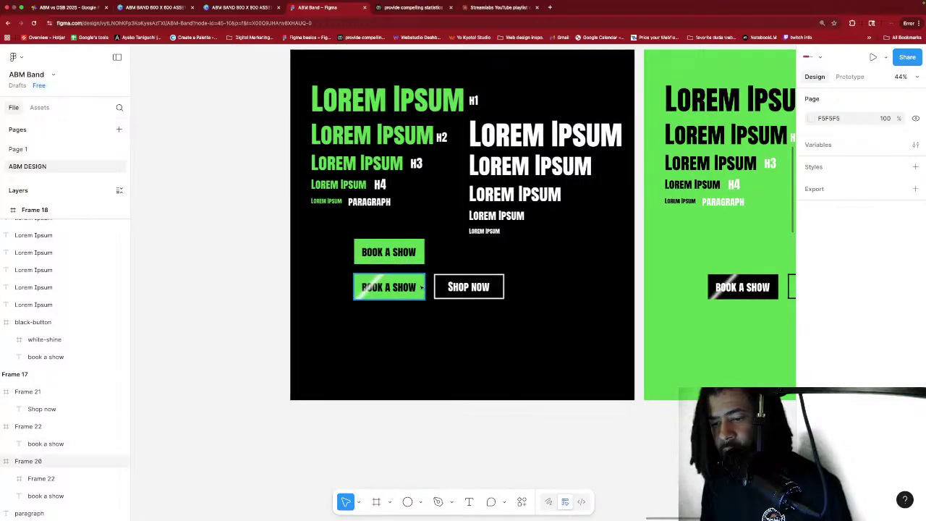
click(421, 293)
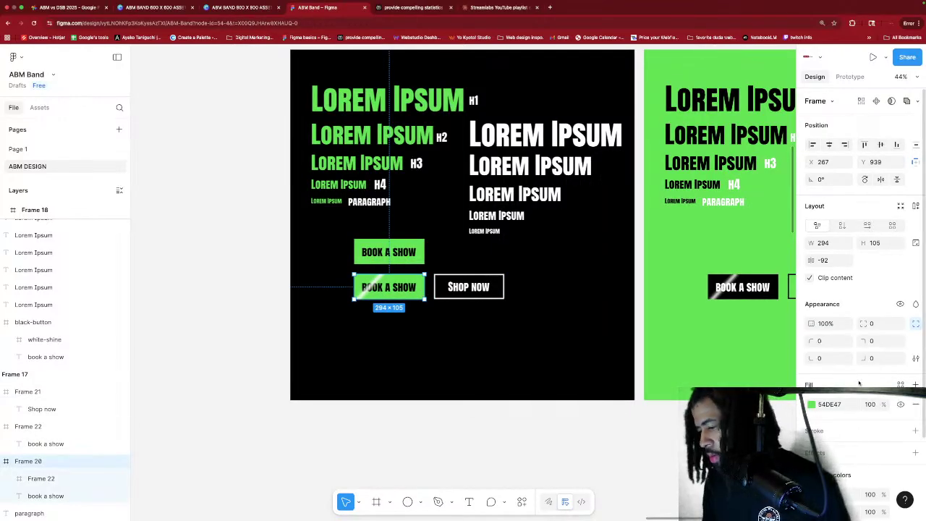
click(878, 358)
text(4)
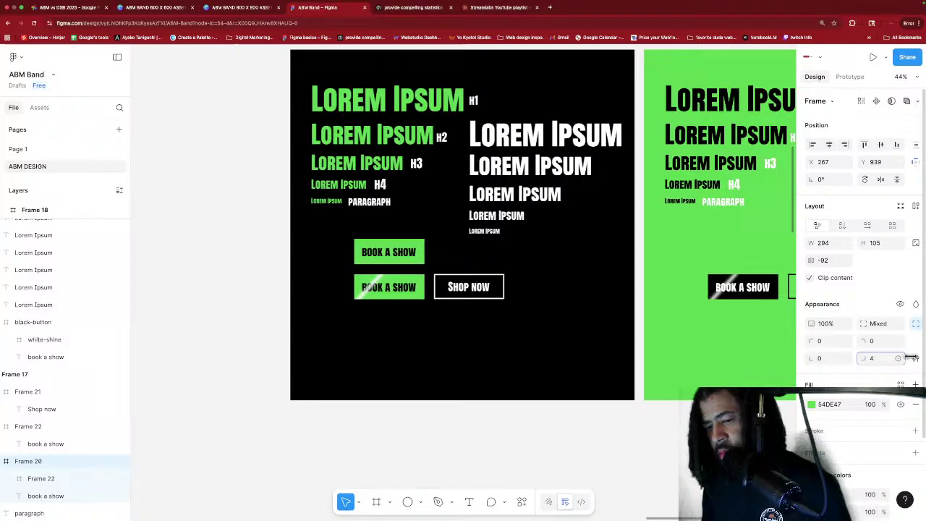
click(872, 362)
text(7)
key(Return)
text(15)
key(Return)
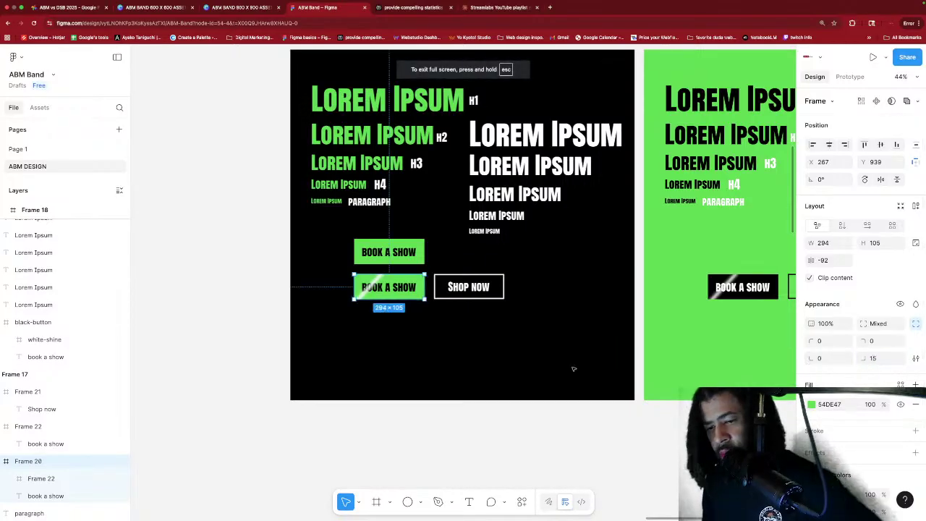
key(Escape)
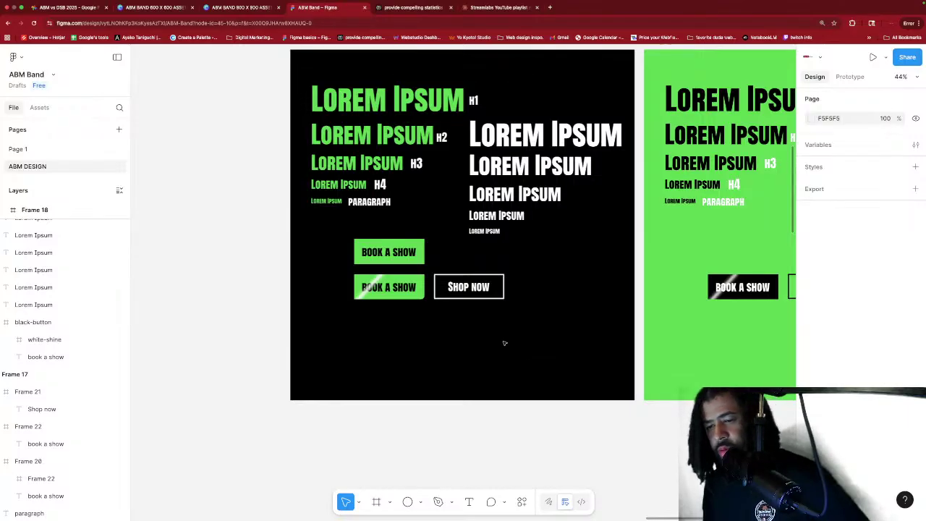
Set the bottom-right corner radius of the plain green BOOK A SHOW button to 15.
scroll(512, 351, up, 2)
scroll(511, 351, left, 1)
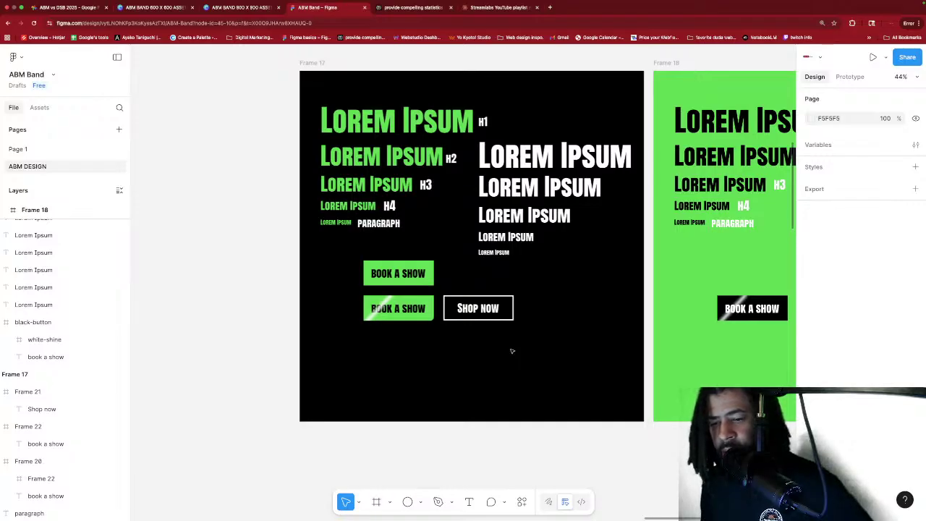
click(427, 282)
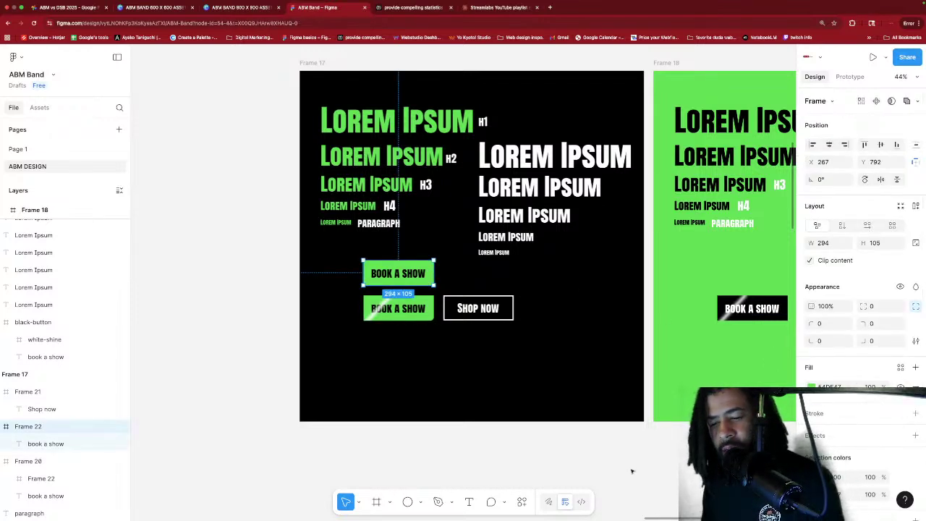
scroll(463, 347, up, 2)
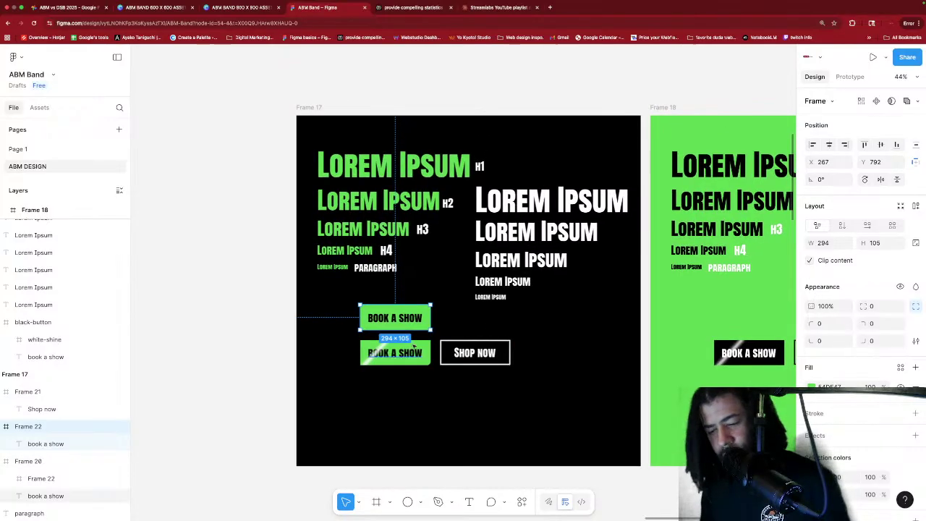
scroll(419, 338, up, 5)
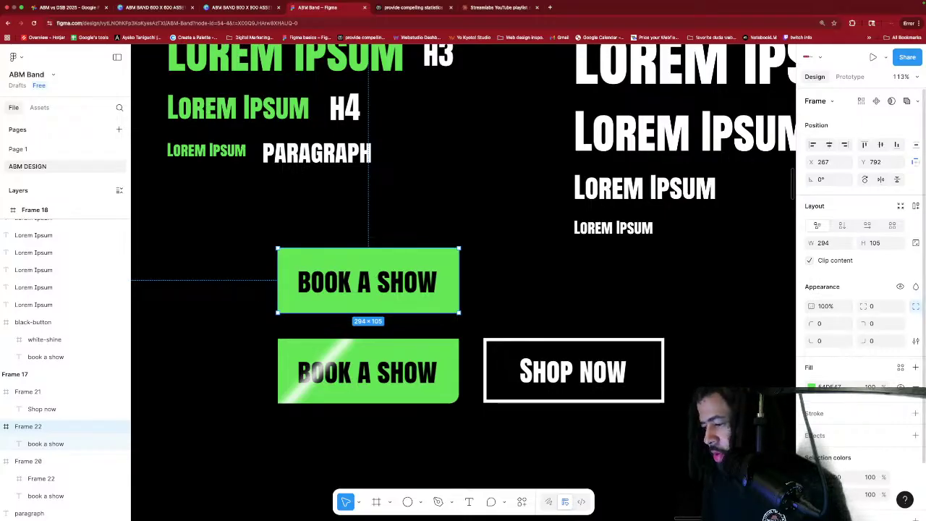
click(873, 341)
text(15)
key(Return)
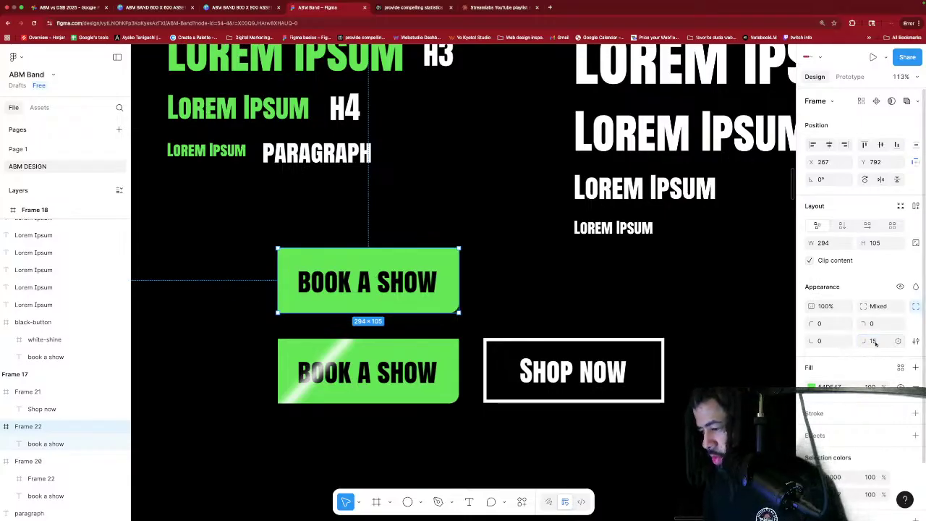
click(709, 311)
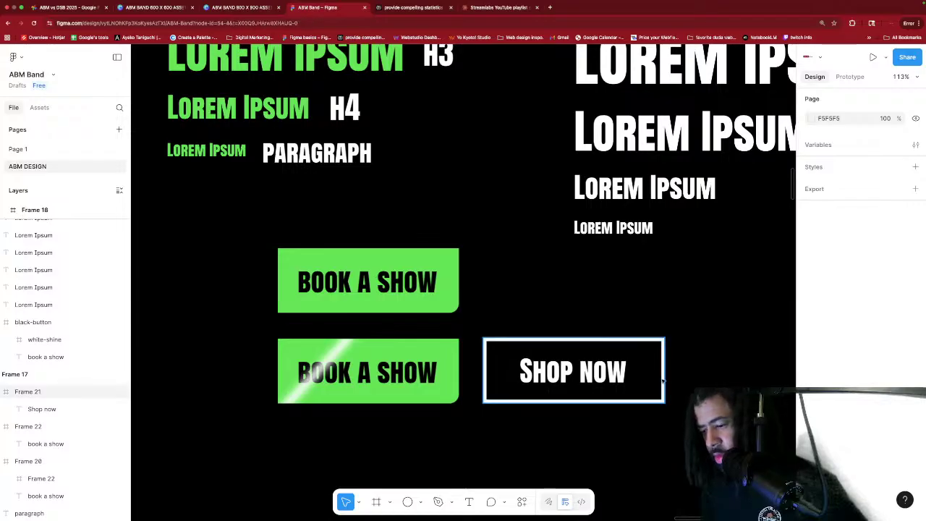
Set the bottom-right corner radius of the white-outlined SHOP NOW button in the black frame to 15.
click(657, 372)
click(879, 341)
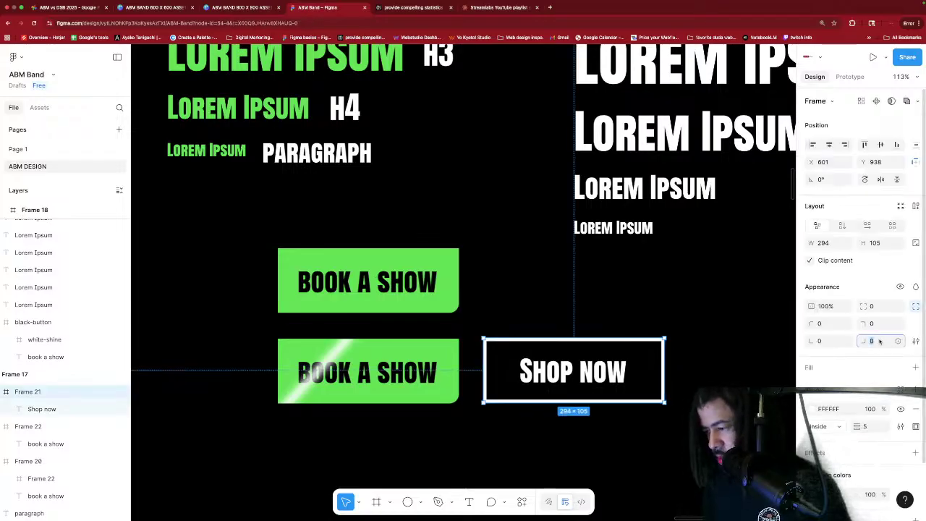
text(15)
key(Return)
click(747, 354)
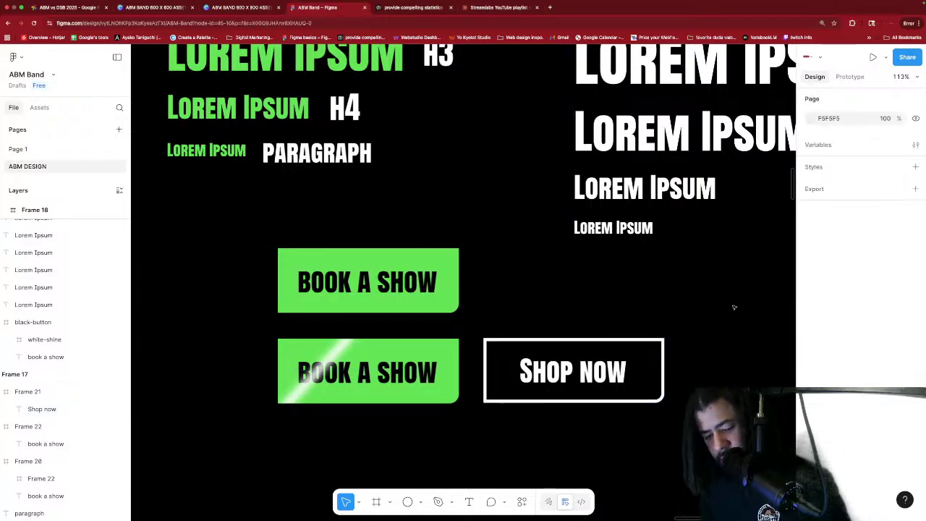
Set the bottom-right corner radius of the black BOOK A SHOW button in the green frame to 15.
scroll(734, 308, down, 5)
scroll(734, 308, right, 3)
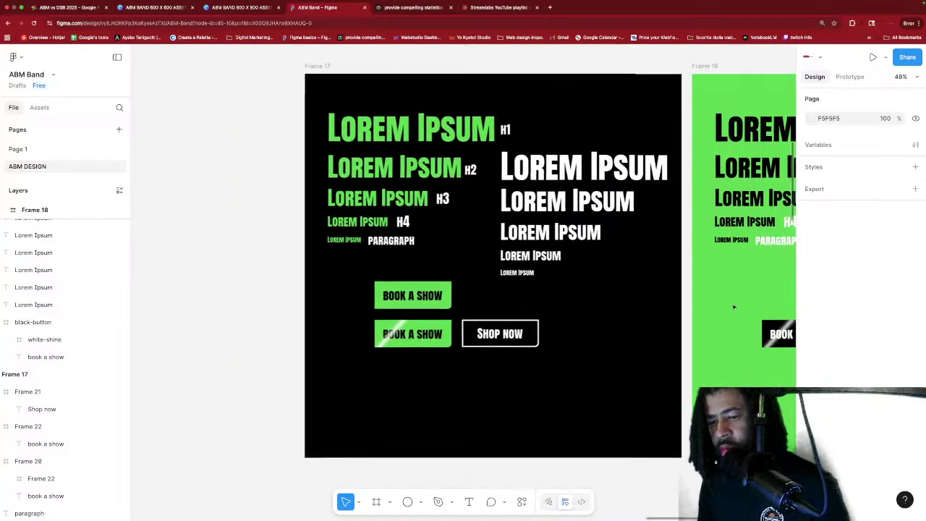
scroll(733, 308, down, 2)
scroll(733, 306, right, 3)
scroll(733, 306, down, 2)
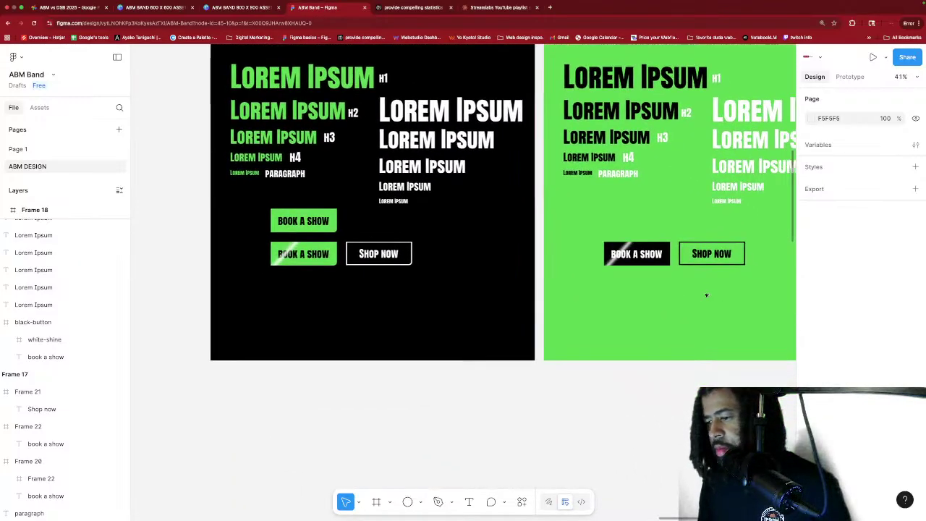
scroll(706, 295, right, 3)
scroll(701, 292, up, 1)
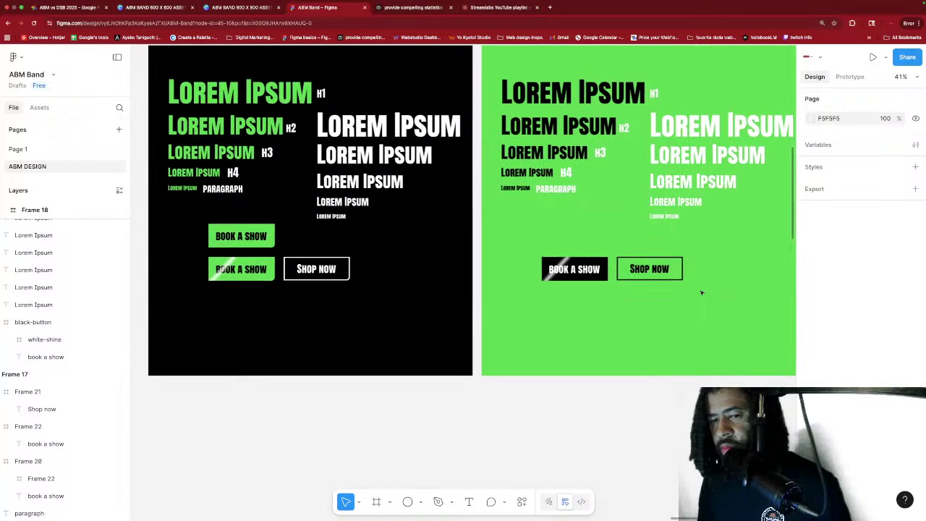
click(575, 270)
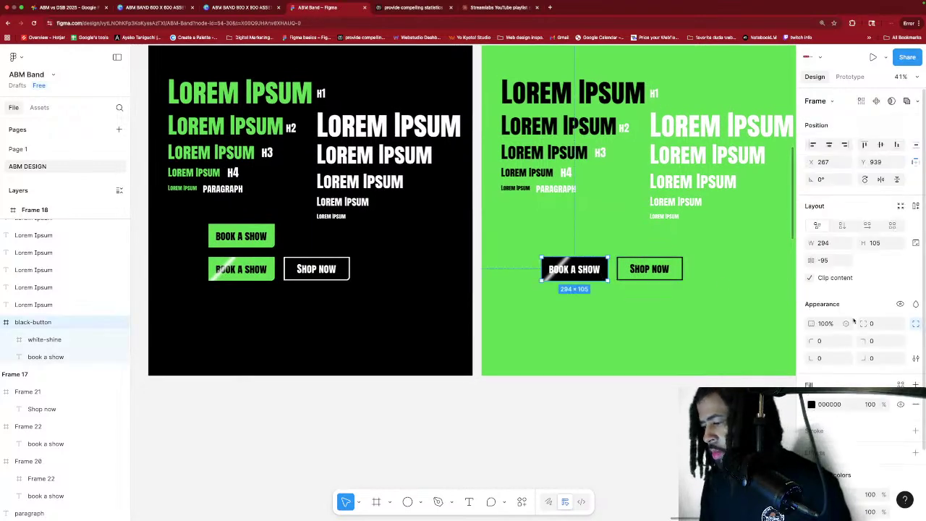
click(883, 359)
text(15)
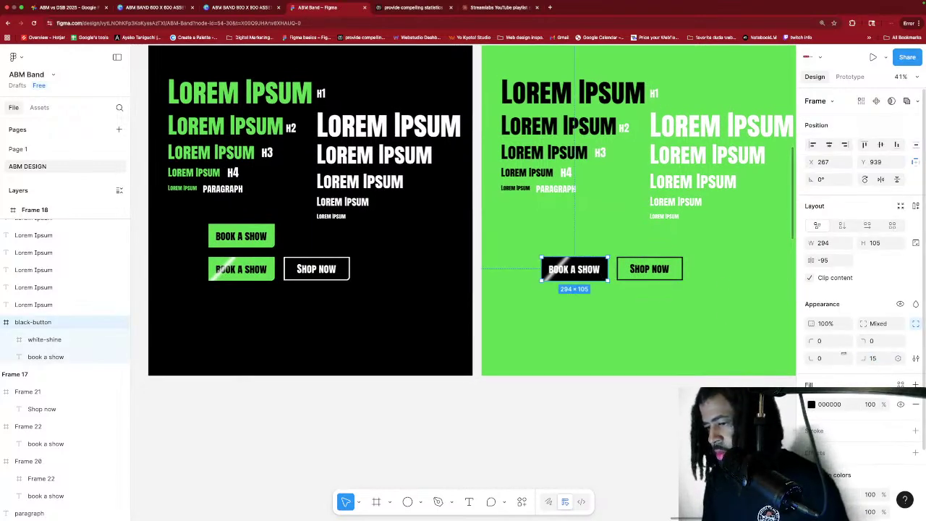
Set the bottom-right corner radius of the black-outlined SHOP NOW button in the green frame to 15.
click(649, 269)
click(877, 342)
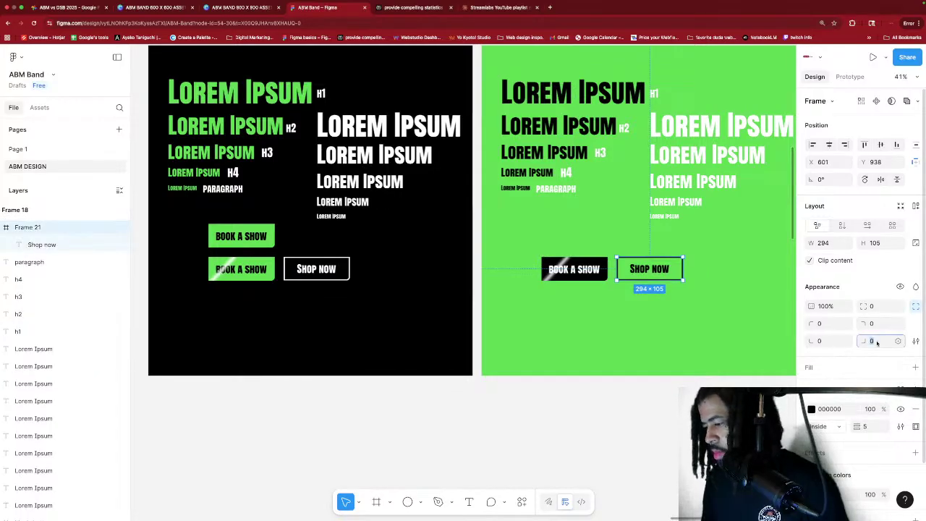
text(15)
click(702, 339)
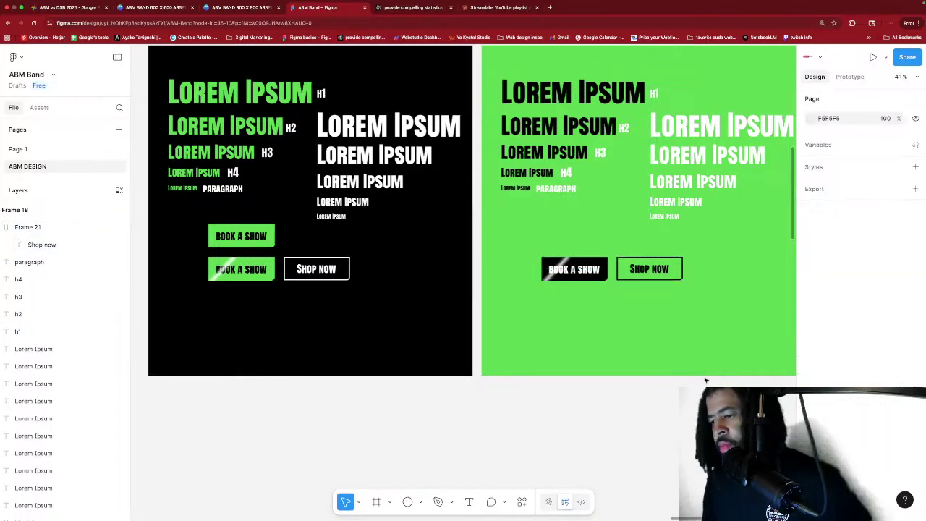
scroll(700, 337, down, 3)
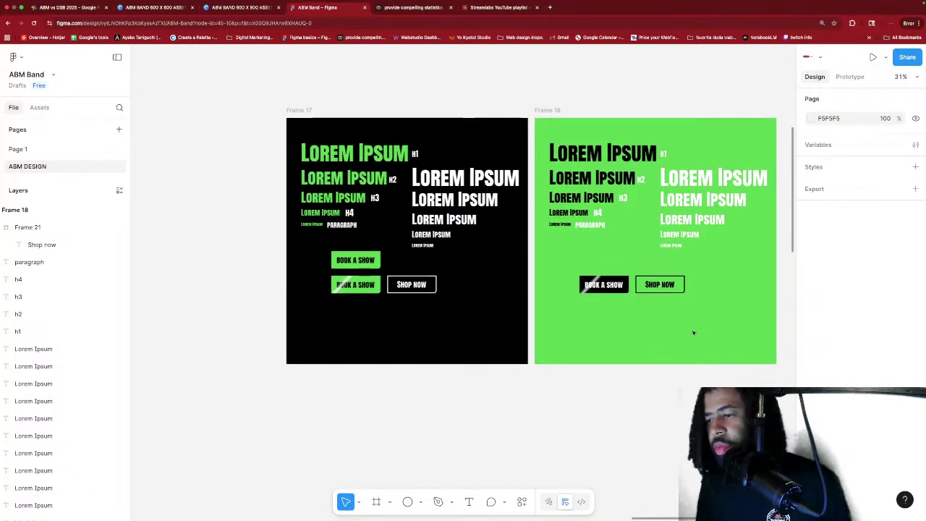
scroll(693, 333, down, 5)
scroll(727, 330, up, 2)
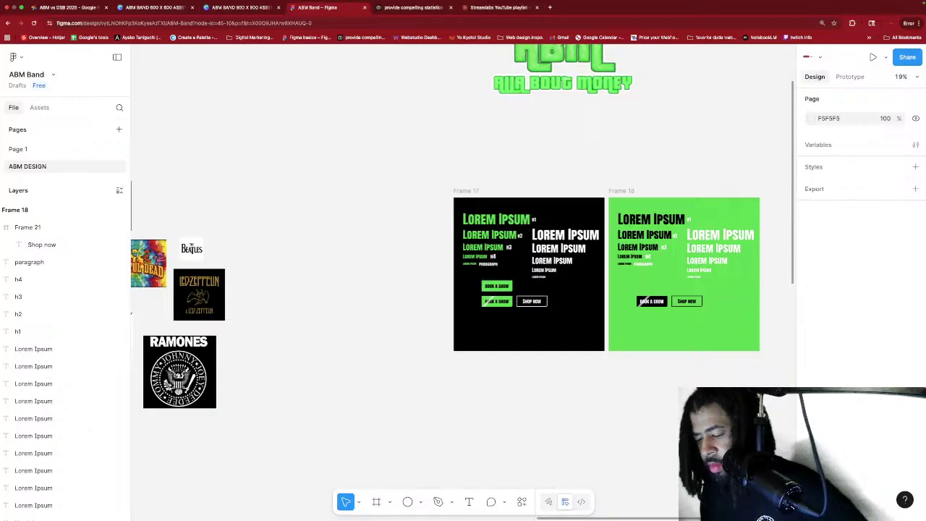
click(647, 503)
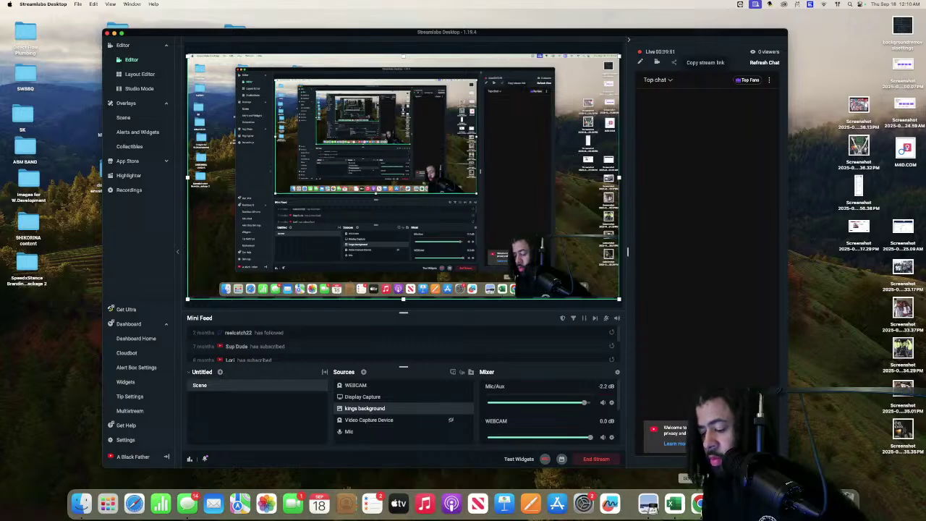
click(698, 503)
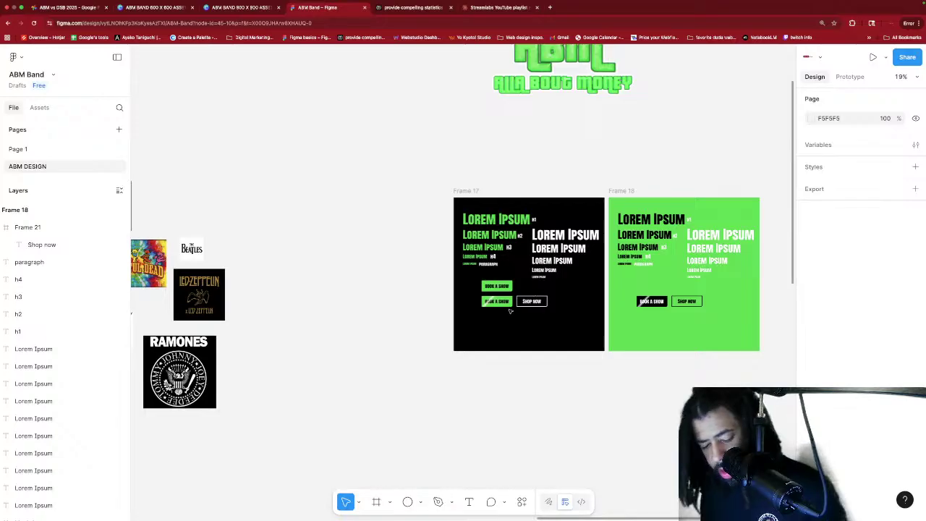
Increase the layer blur on the shine streak of the green BOOK A SHOW button to soften it.
scroll(510, 311, up, 10)
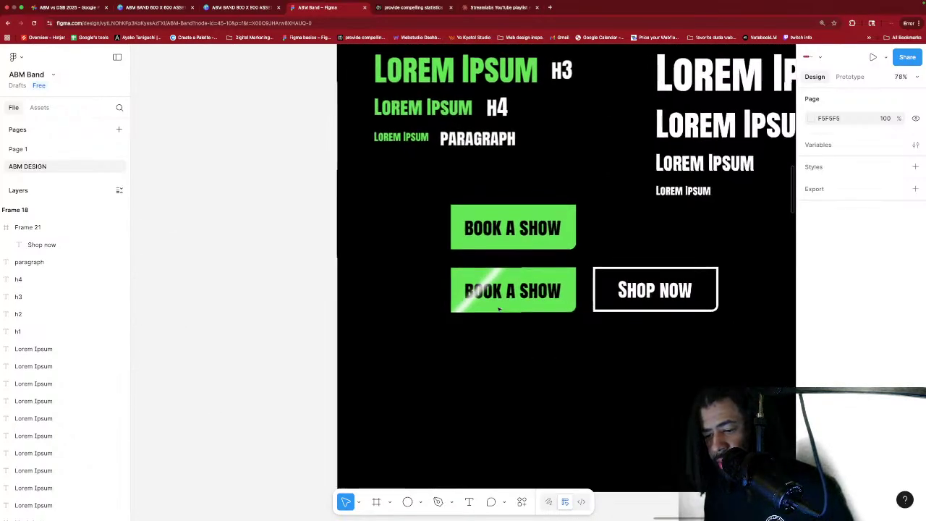
scroll(499, 309, up, 1)
click(498, 309)
click(473, 297)
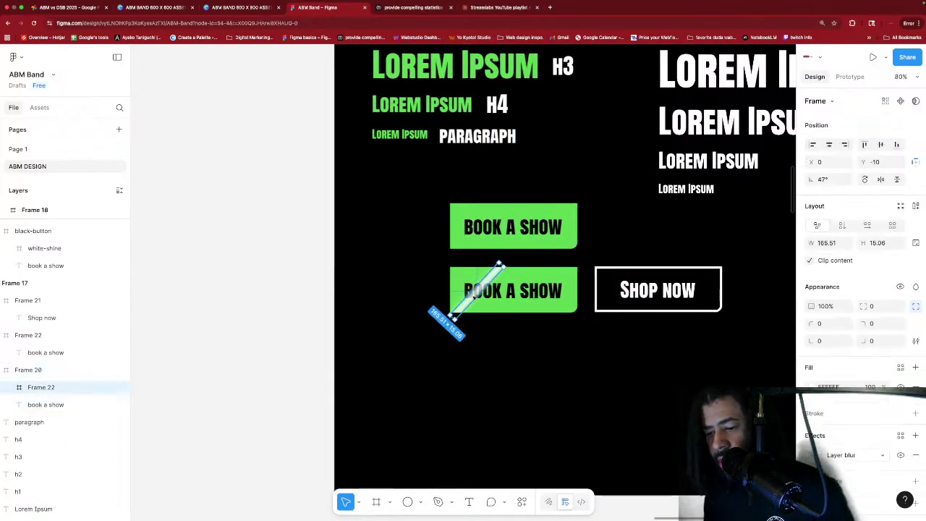
click(880, 456)
click(860, 456)
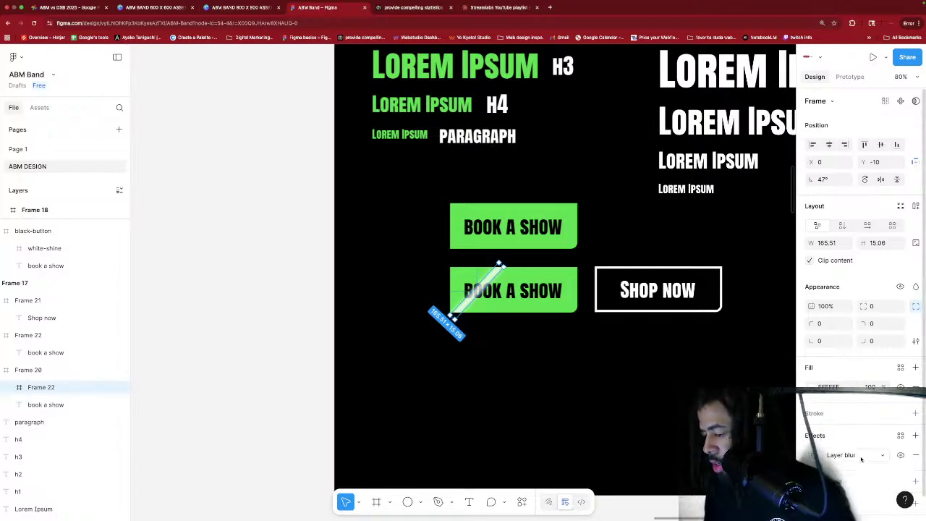
click(811, 455)
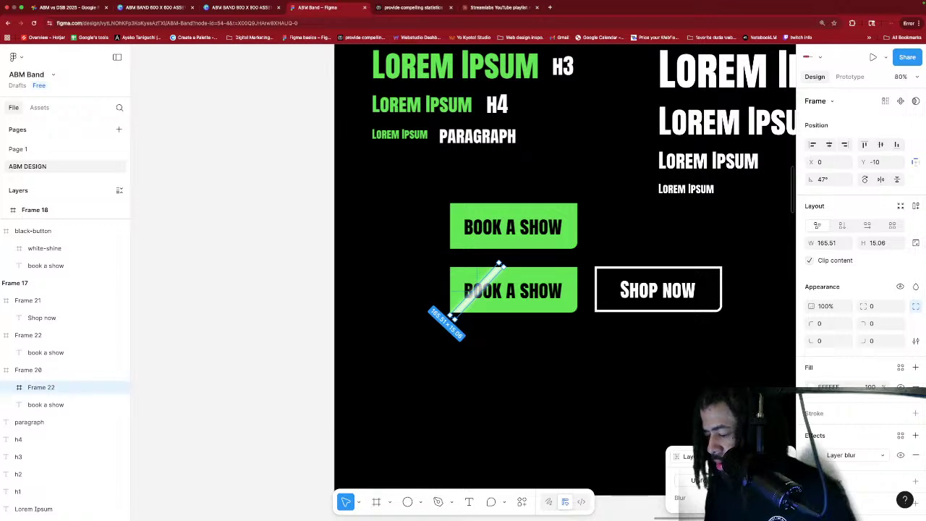
drag(679, 498, 709, 498)
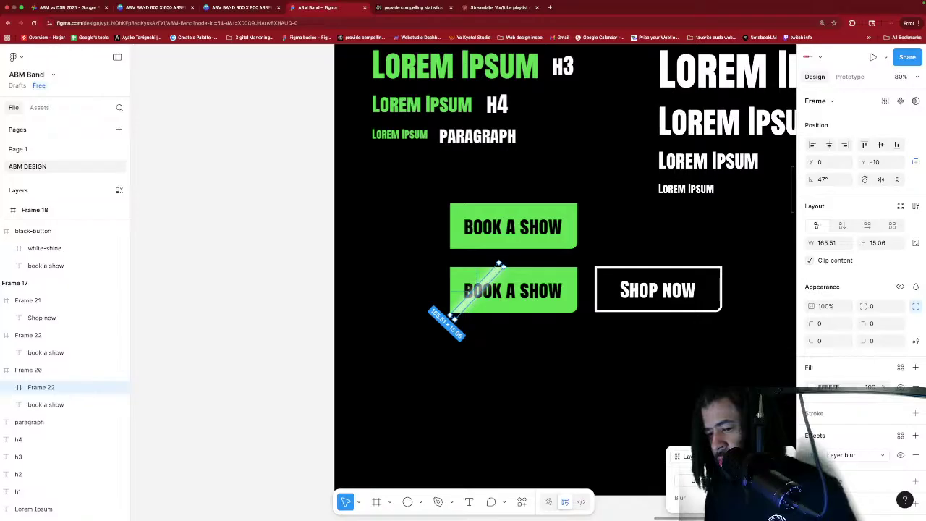
key(Escape)
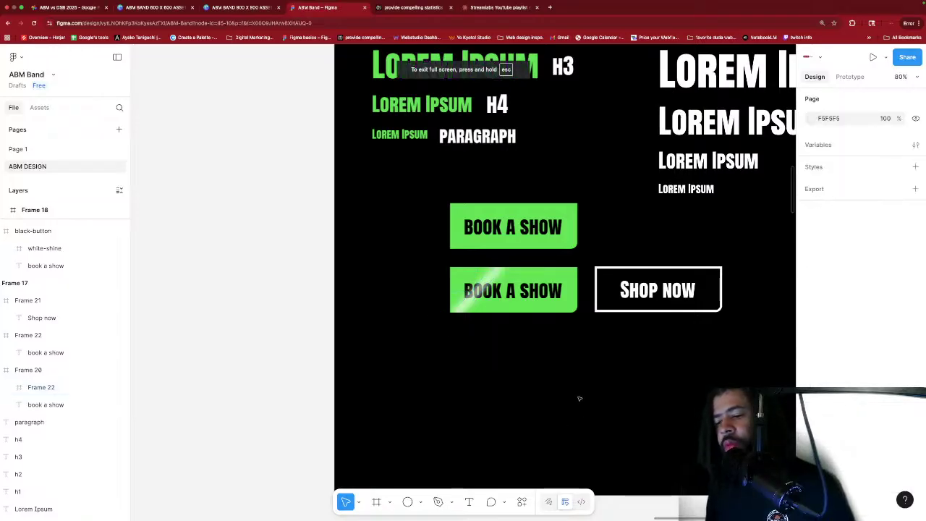
Increase the layer blur on the white-shine streak of the black BOOK A SHOW button to soften it.
scroll(579, 398, right, 3)
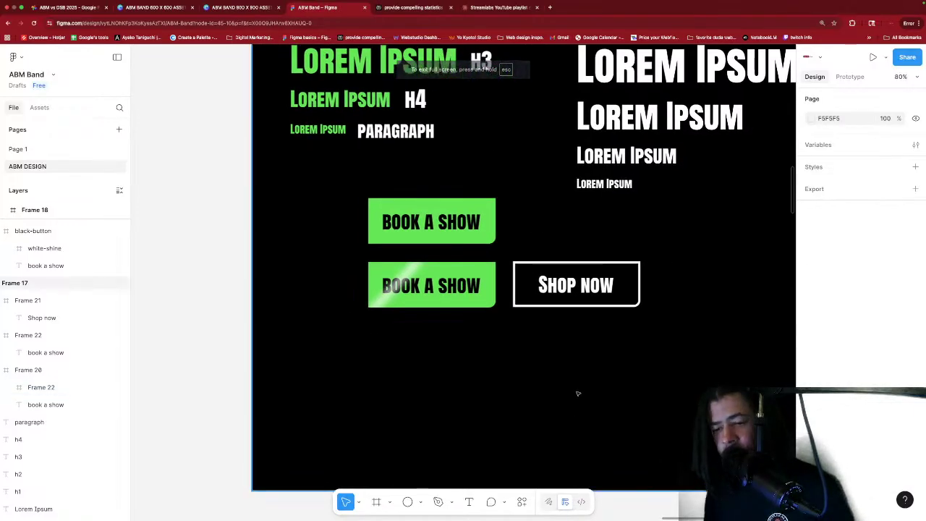
scroll(577, 393, down, 5)
scroll(577, 393, right, 2)
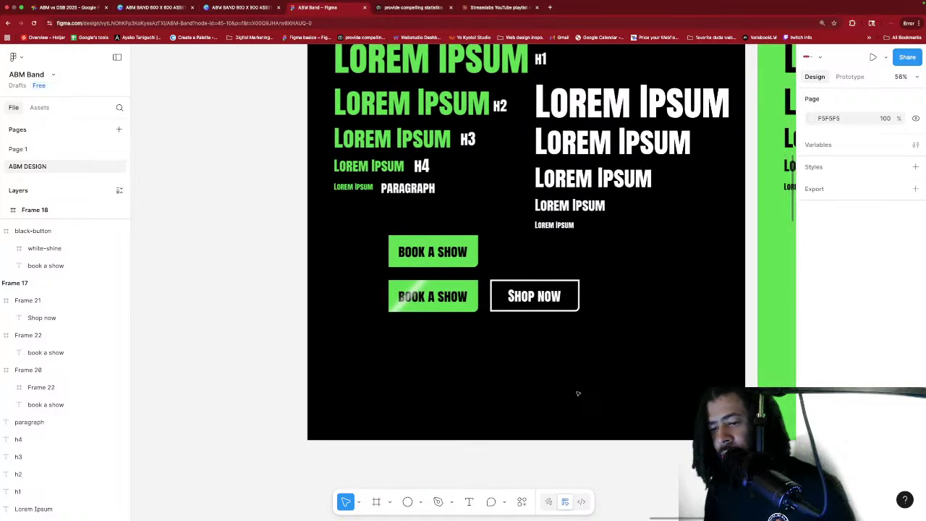
scroll(577, 393, down, 4)
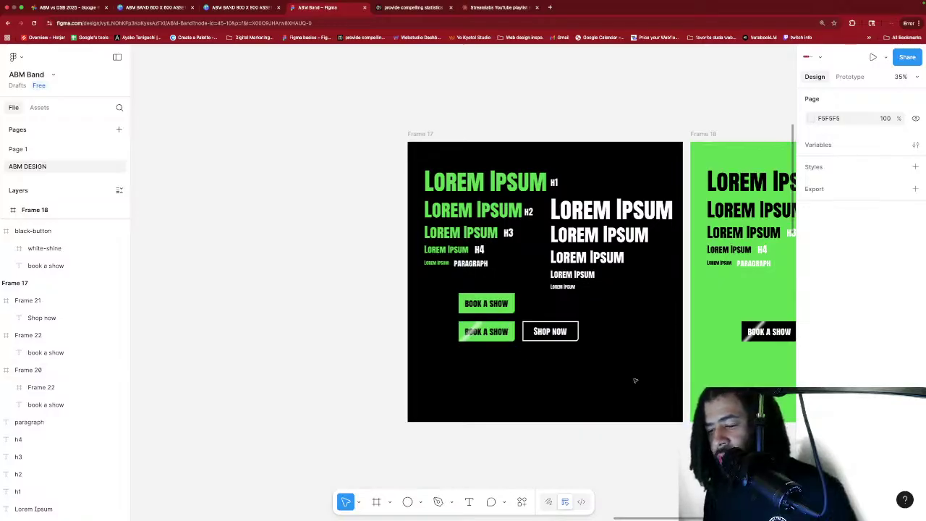
scroll(632, 377, right, 5)
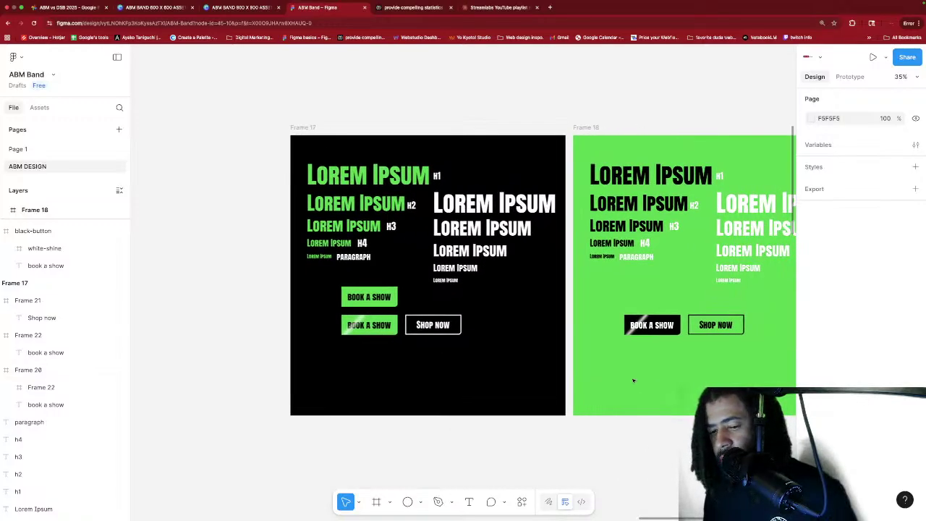
double_click(631, 327)
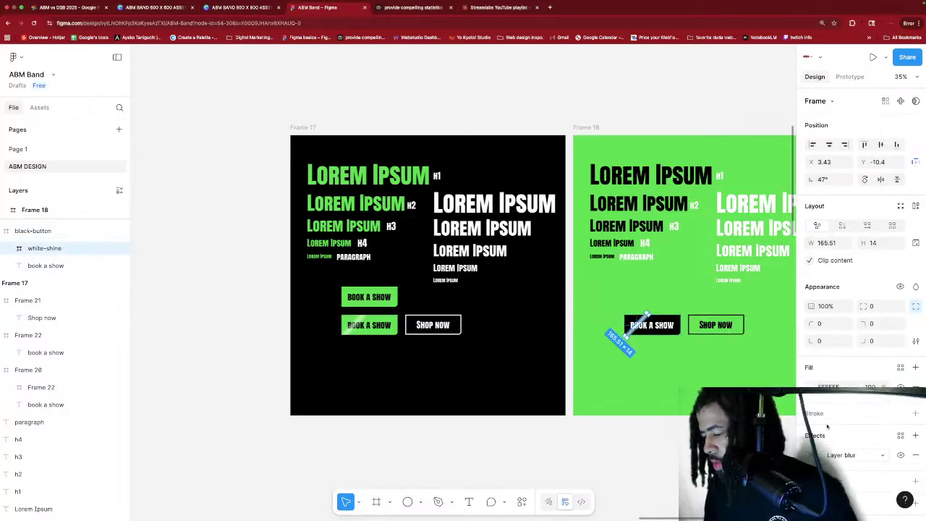
click(811, 454)
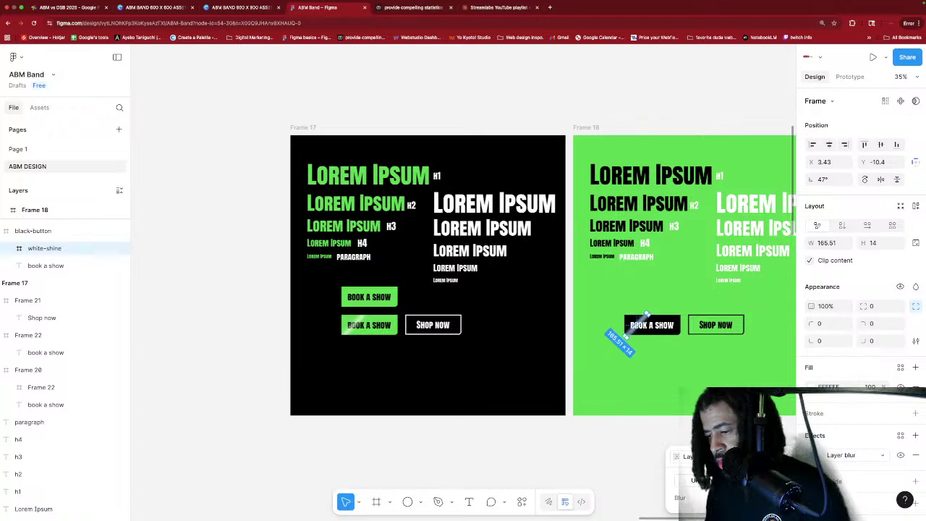
click(670, 381)
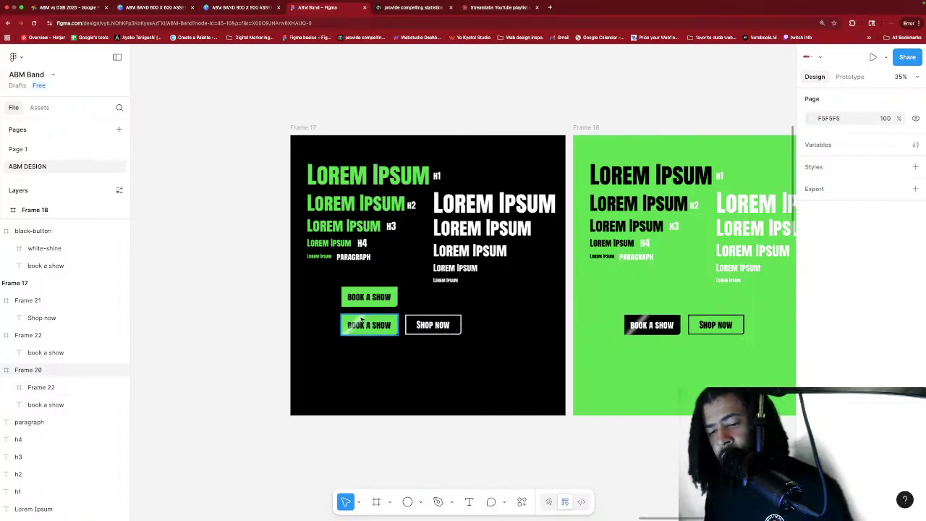
Thicken the shine streak on the green BOOK A SHOW button to a height of about 24.
double_click(360, 323)
drag(353, 329, 355, 330)
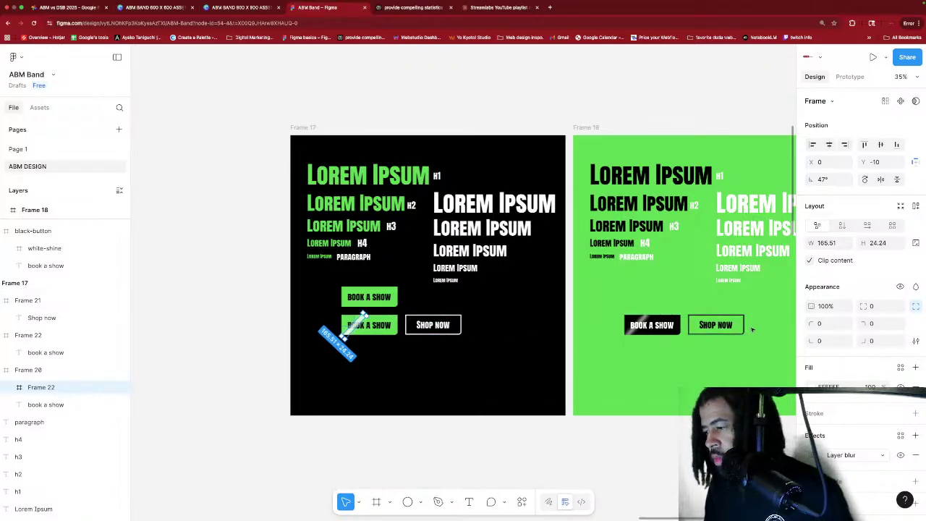
click(418, 363)
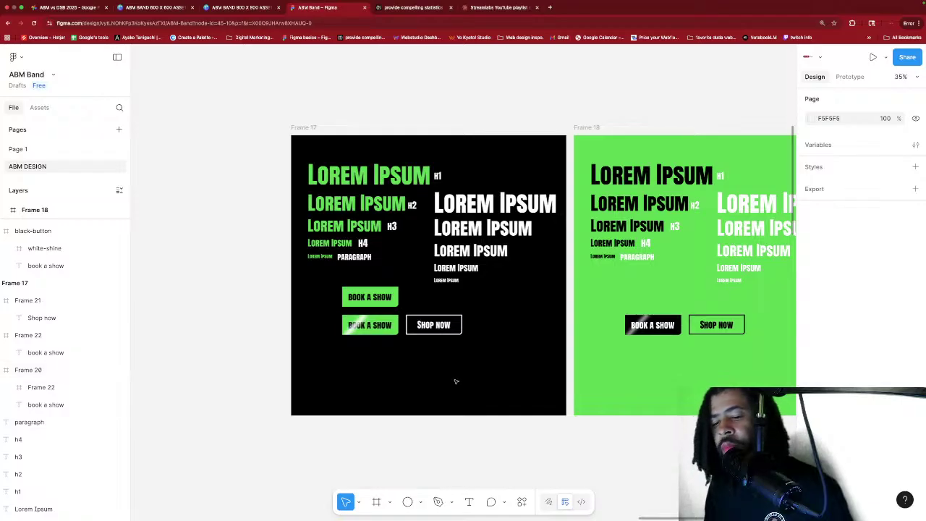
Thicken the white-shine streak on the black BOOK A SHOW button to a height of about 23, comparing it with the green button's streak.
click(363, 323)
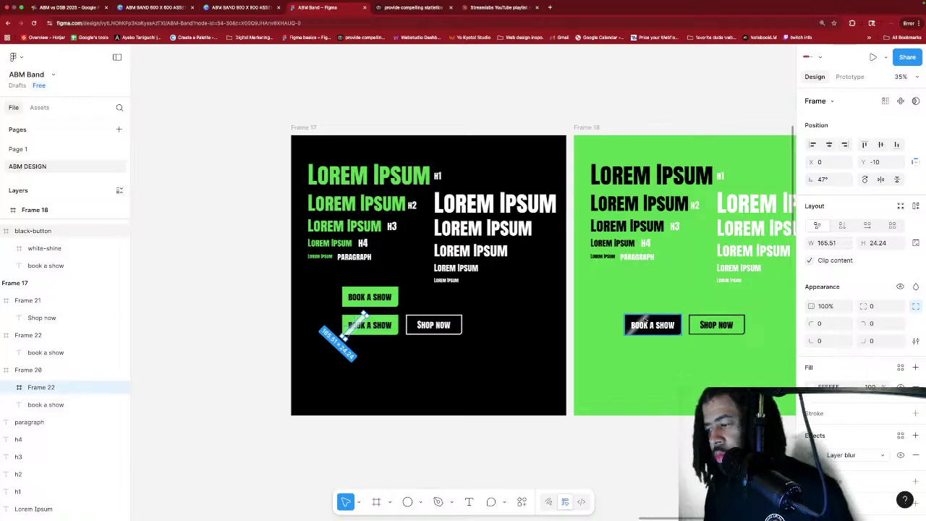
click(648, 318)
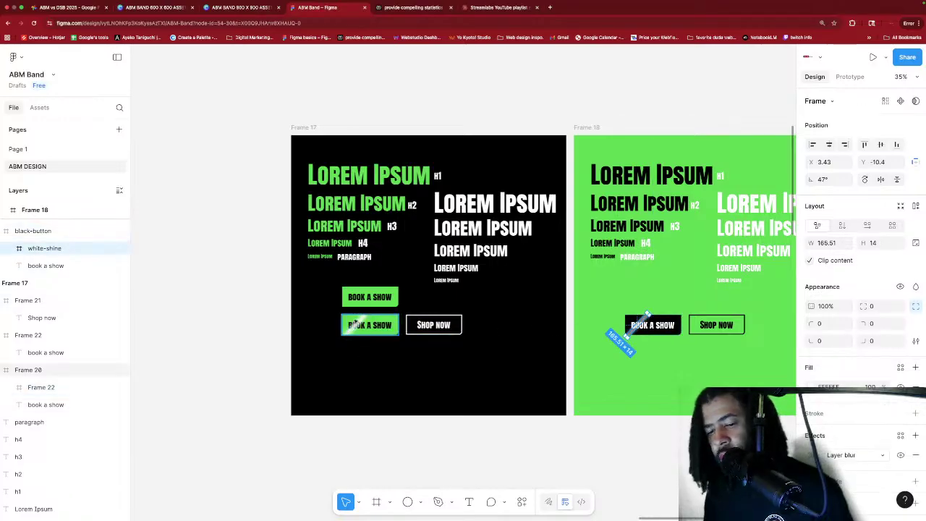
click(364, 321)
click(364, 320)
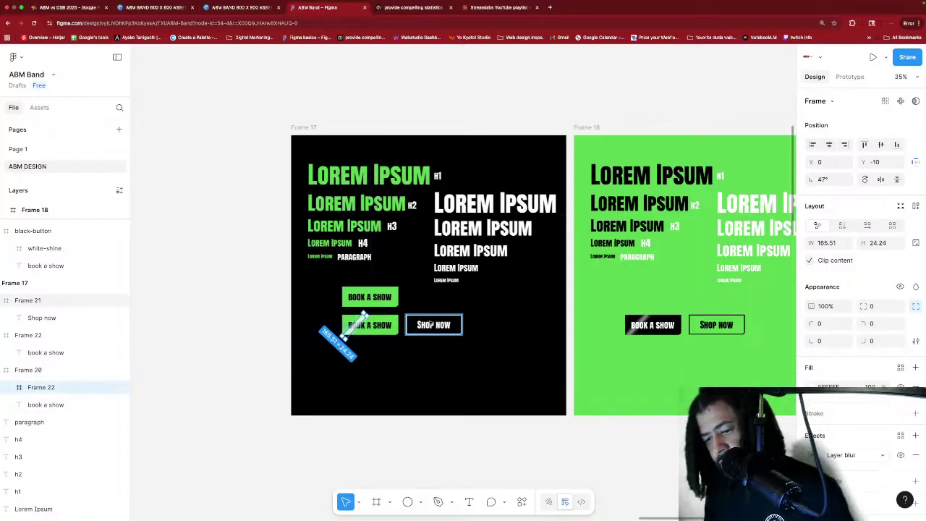
click(648, 319)
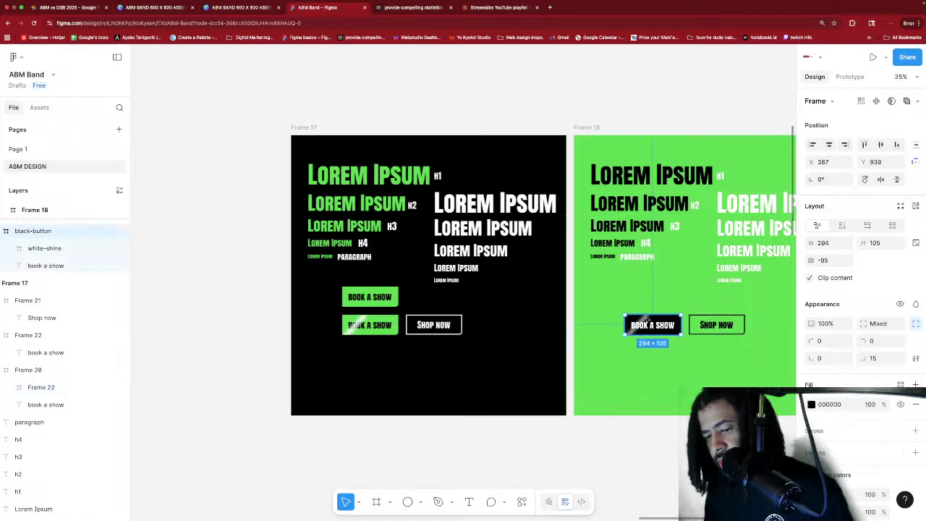
double_click(648, 316)
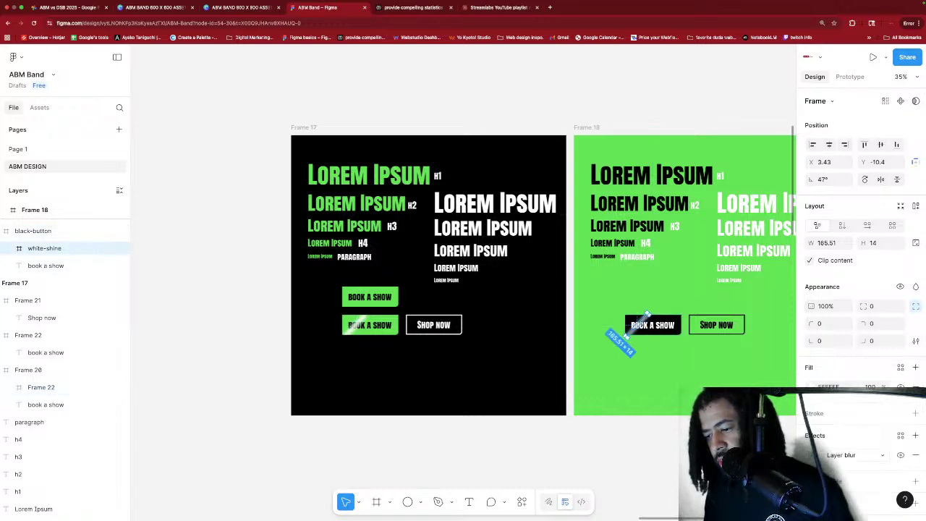
drag(647, 315, 646, 317)
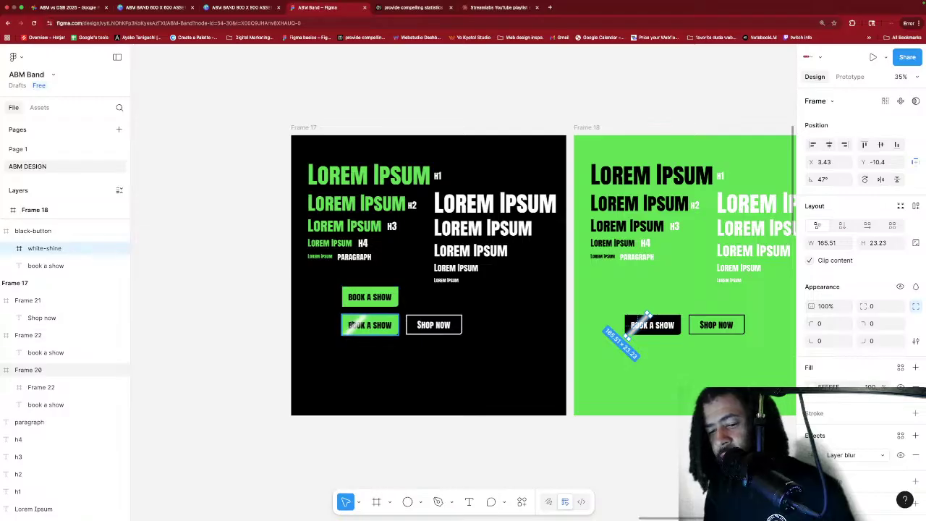
click(359, 322)
double_click(361, 321)
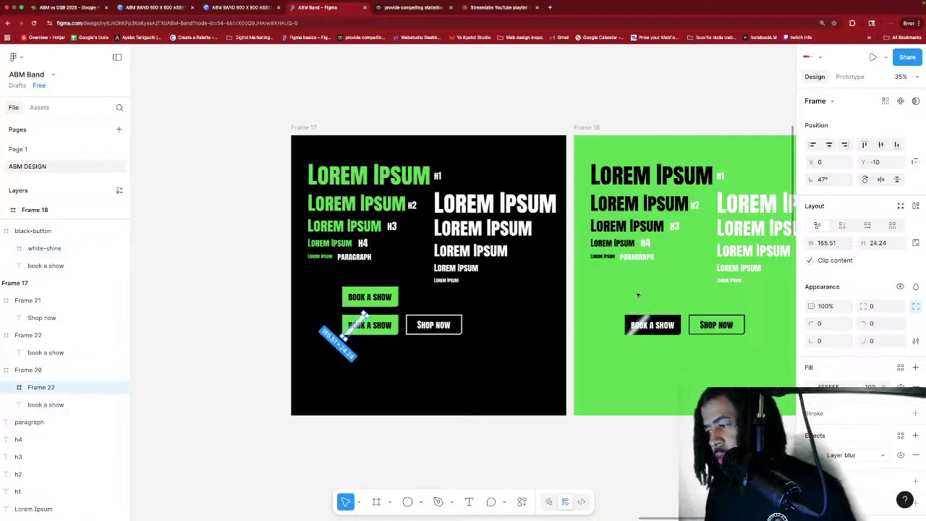
Set the height of the black BOOK A SHOW button's white-shine streak to 24.24.
double_click(647, 318)
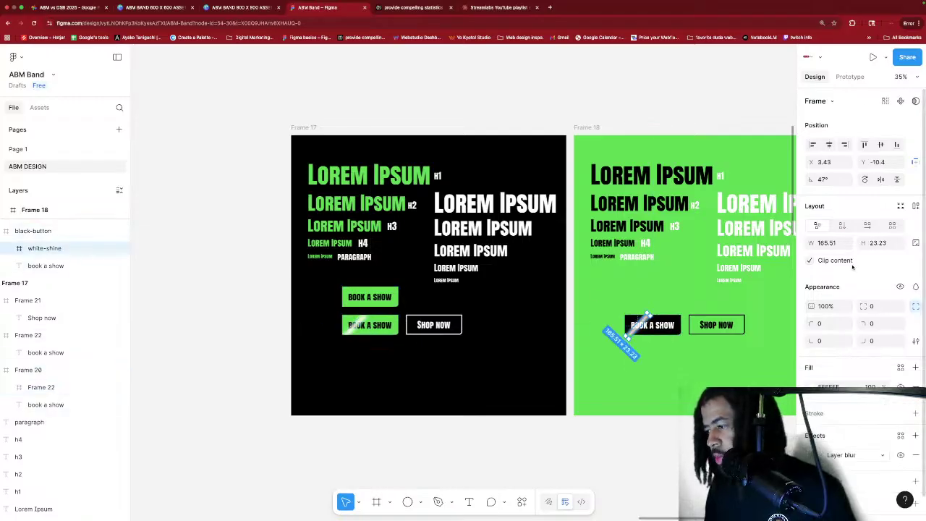
click(890, 243)
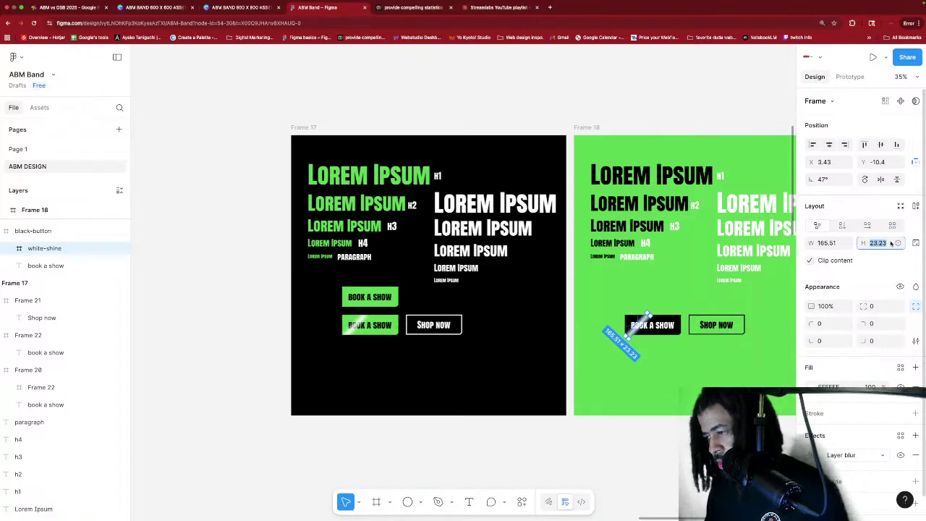
text(24.24)
key(Return)
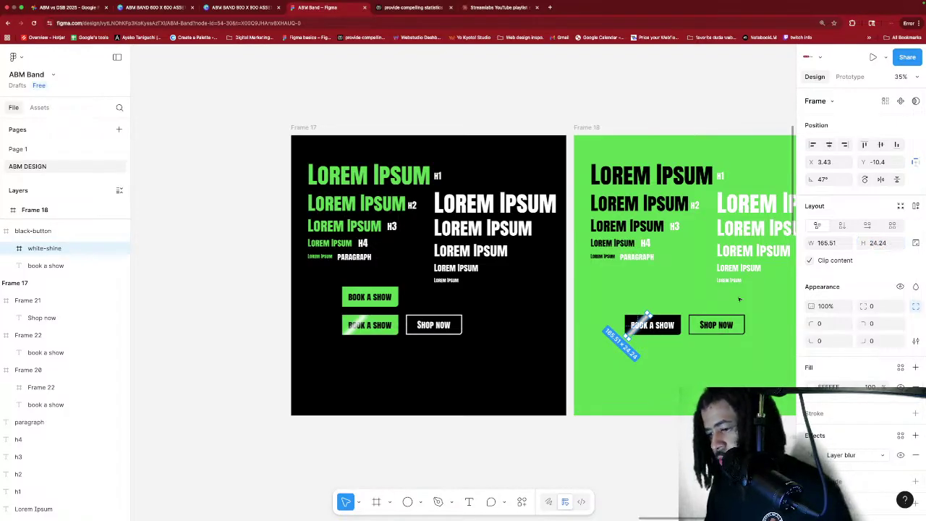
click(671, 309)
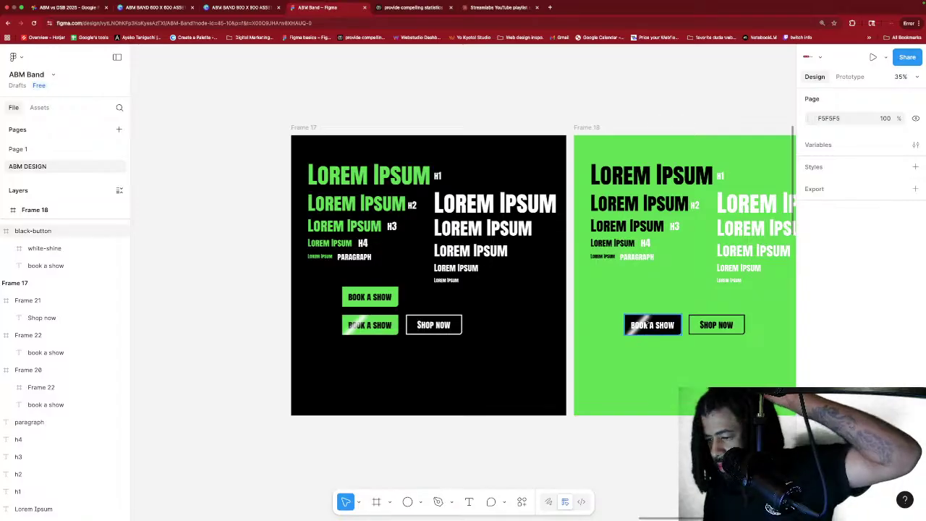
Lengthen the white-shine streak on the black BOOK A SHOW button to a width of about 176 so it extends past the button's top edge.
scroll(646, 318, up, 5)
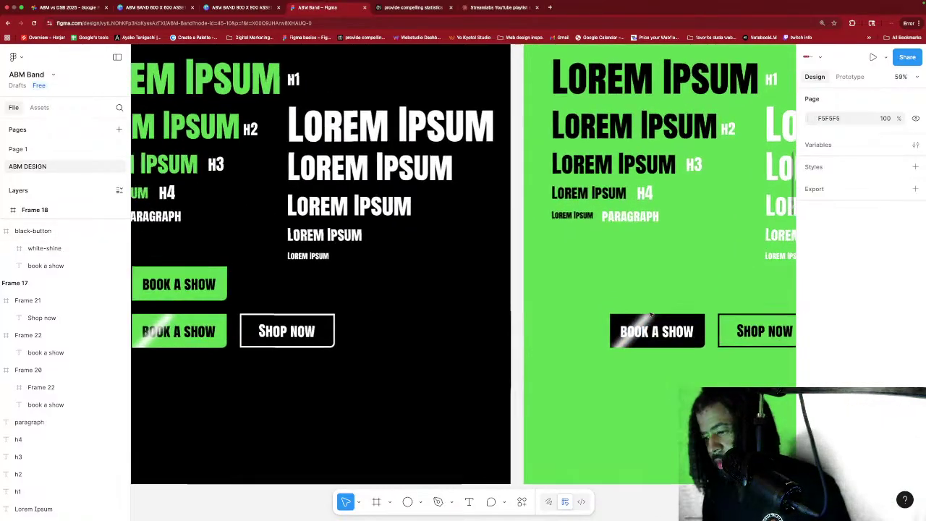
click(647, 319)
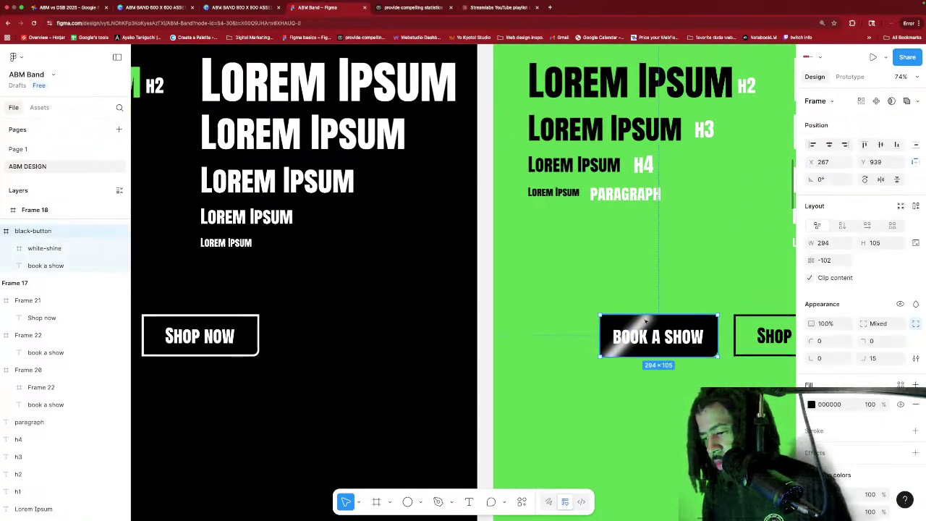
double_click(645, 316)
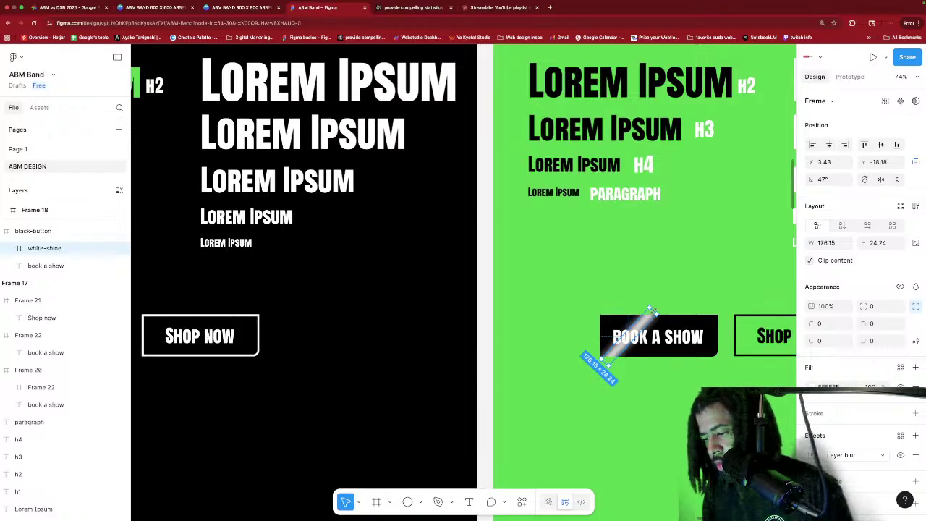
key(Escape)
scroll(641, 316, down, 2)
scroll(641, 316, down, 2)
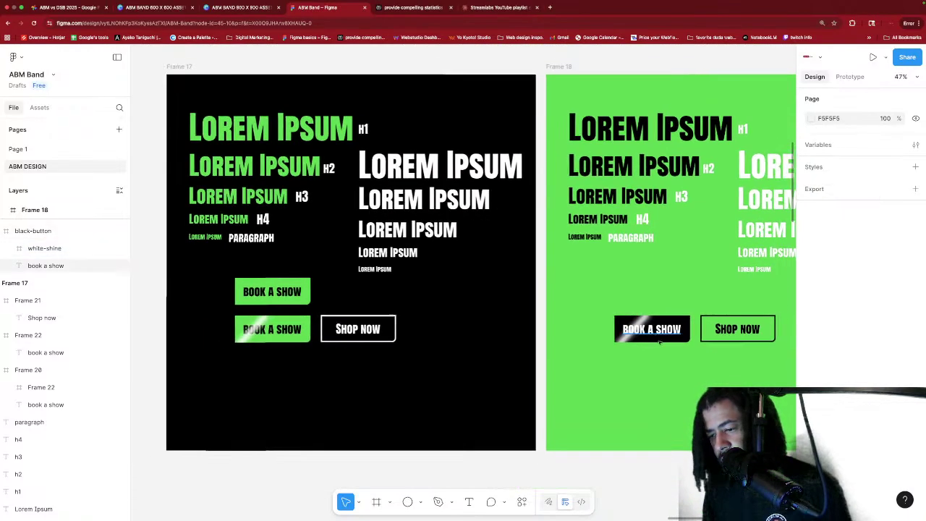
scroll(595, 350, down, 3)
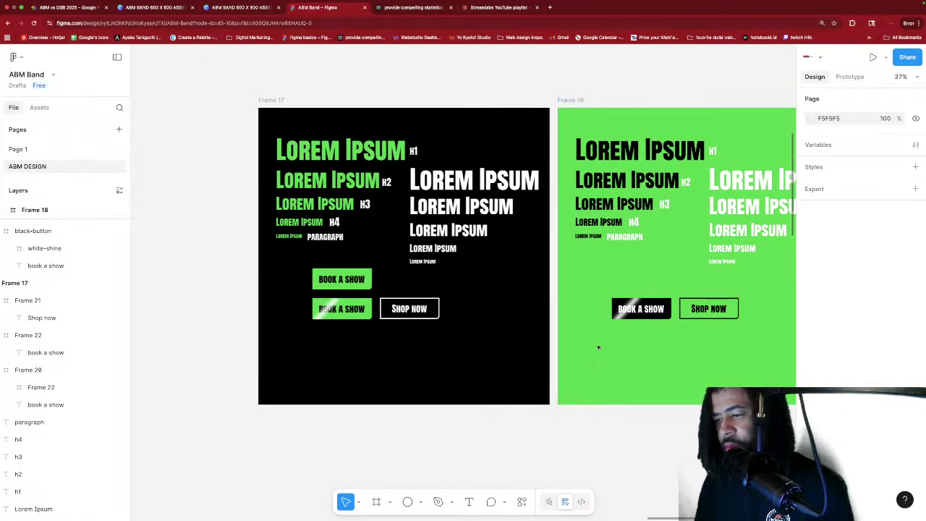
Duplicate the black BOOK A SHOW button directly above the original and delete the white-shine streak from the copy.
double_click(624, 317)
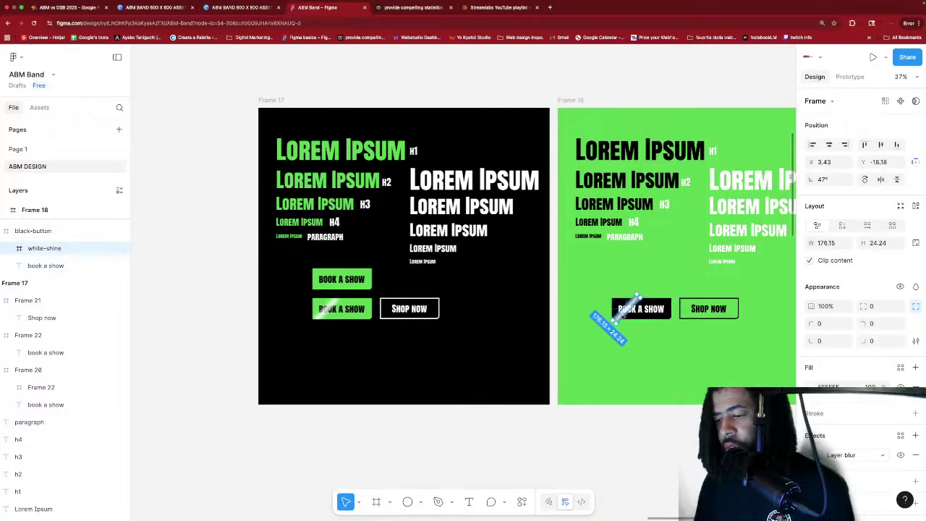
drag(620, 316, 655, 279)
click(665, 312)
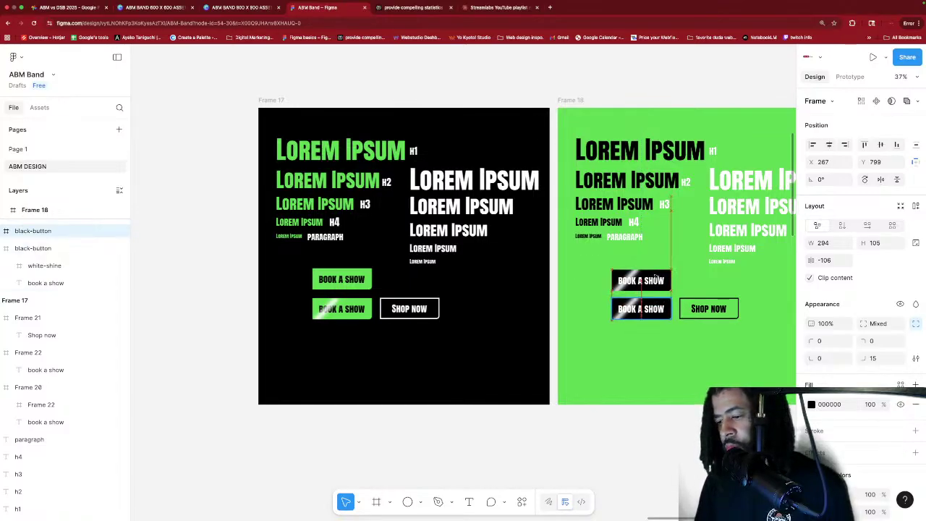
double_click(635, 278)
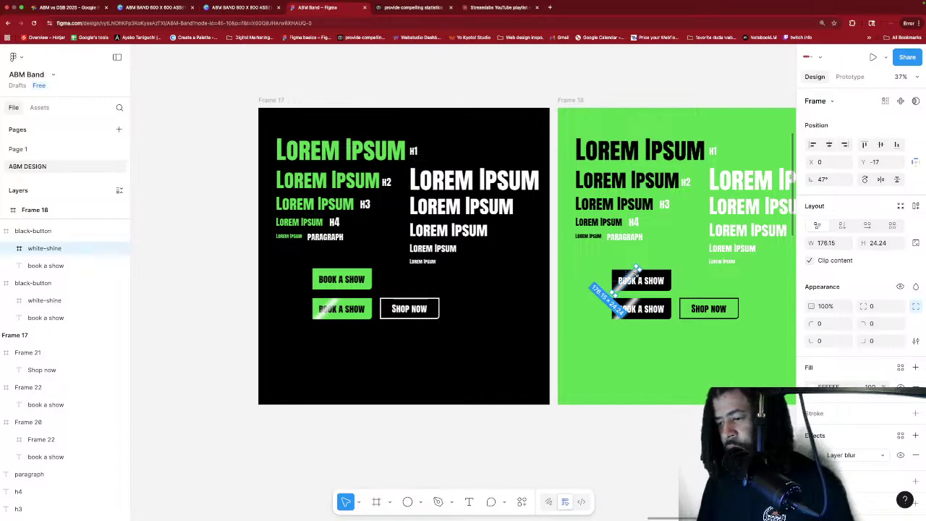
key(Delete)
scroll(728, 362, down, 2)
scroll(729, 361, right, 2)
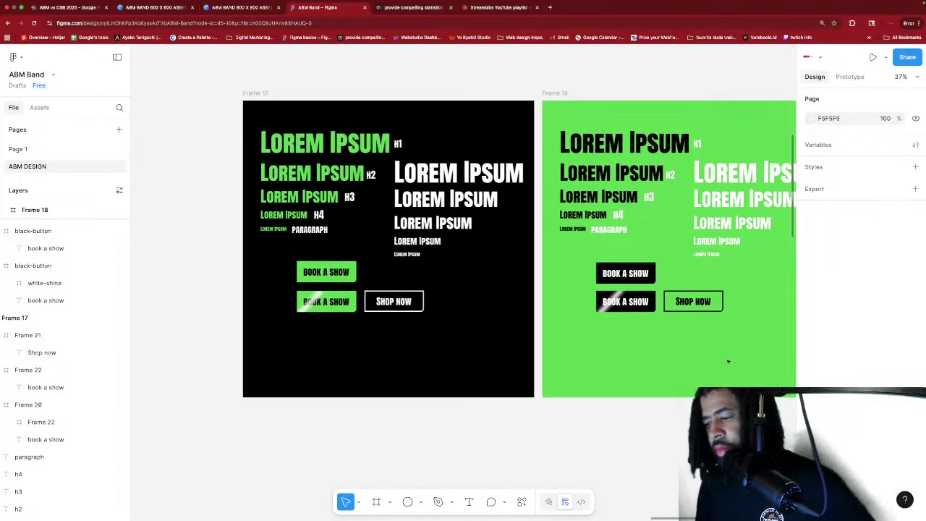
scroll(729, 362, left, 2)
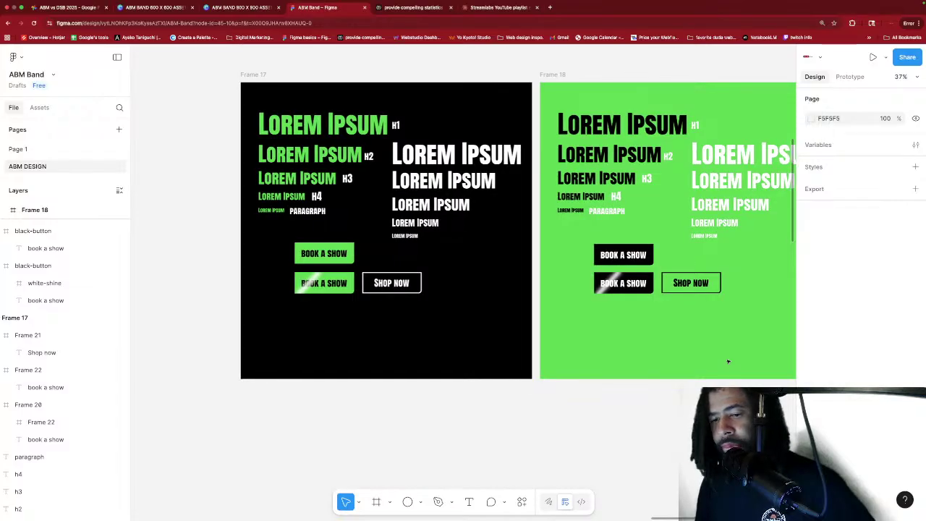
scroll(728, 361, down, 2)
scroll(728, 362, right, 2)
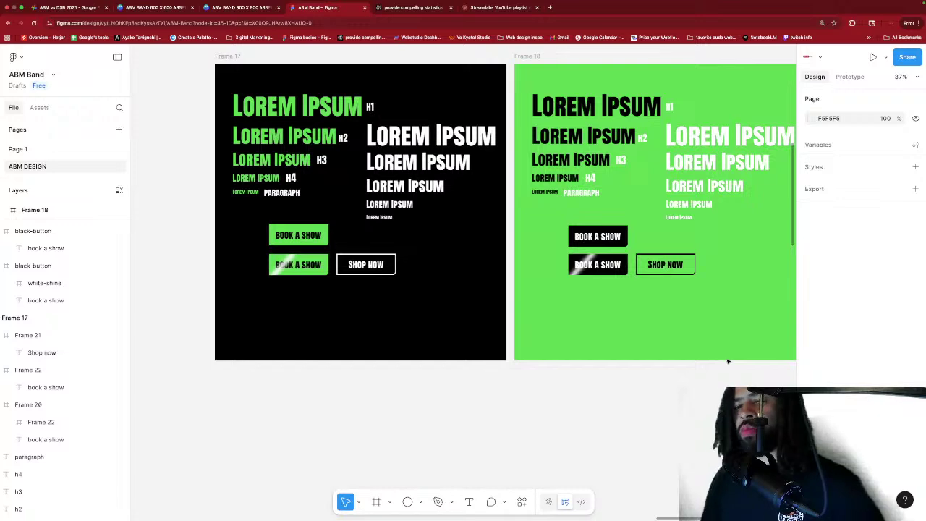
scroll(716, 351, down, 2)
scroll(716, 352, right, 1)
scroll(716, 351, up, 3)
scroll(716, 351, right, 3)
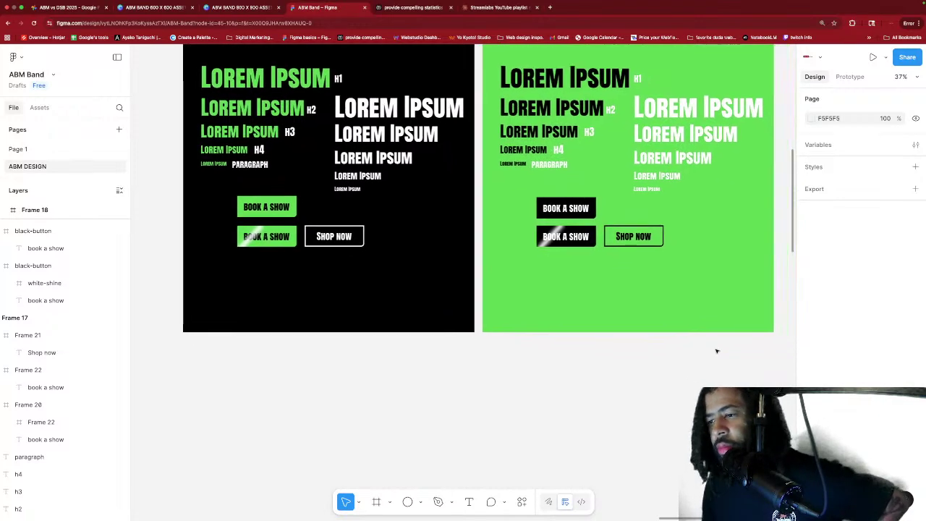
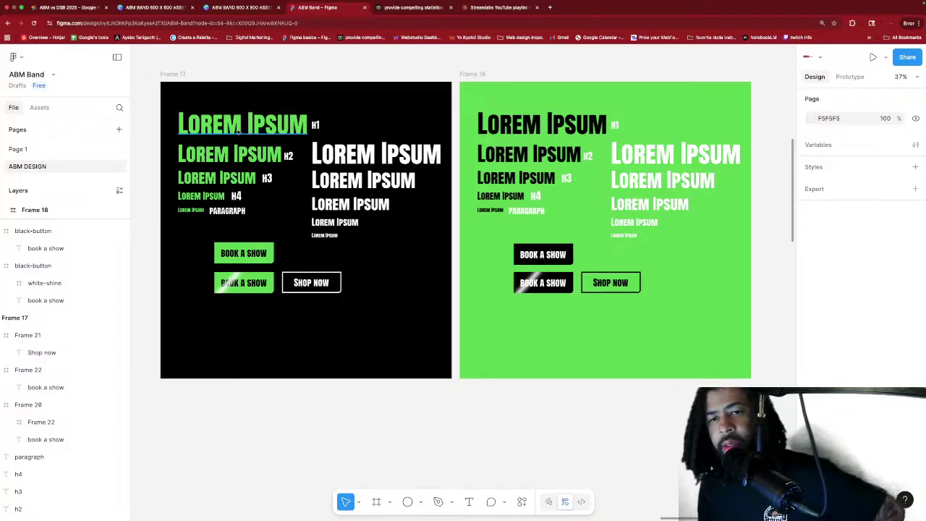
Try a copy of the green H1 sample text below the buttons at font size 140 with its box widened to 740, and undo it.
click(239, 131)
drag(236, 129, 259, 336)
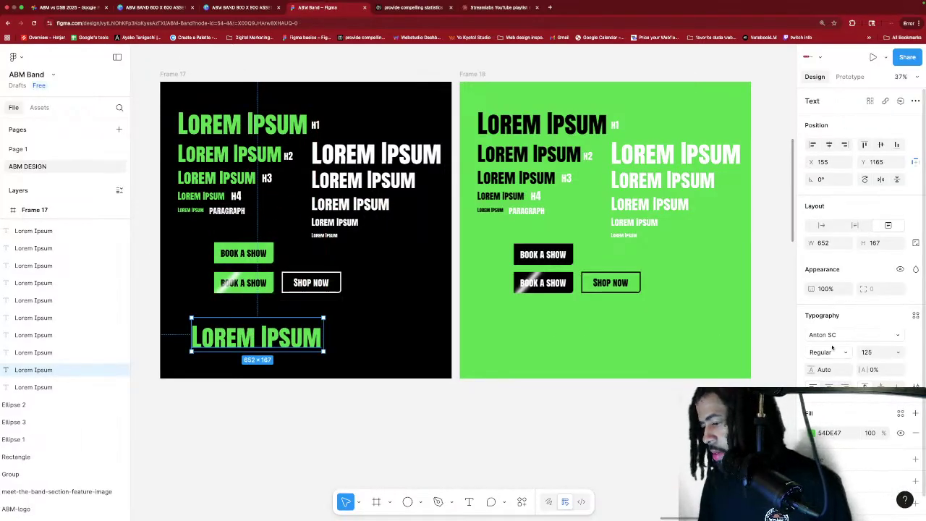
click(875, 353)
text(14)
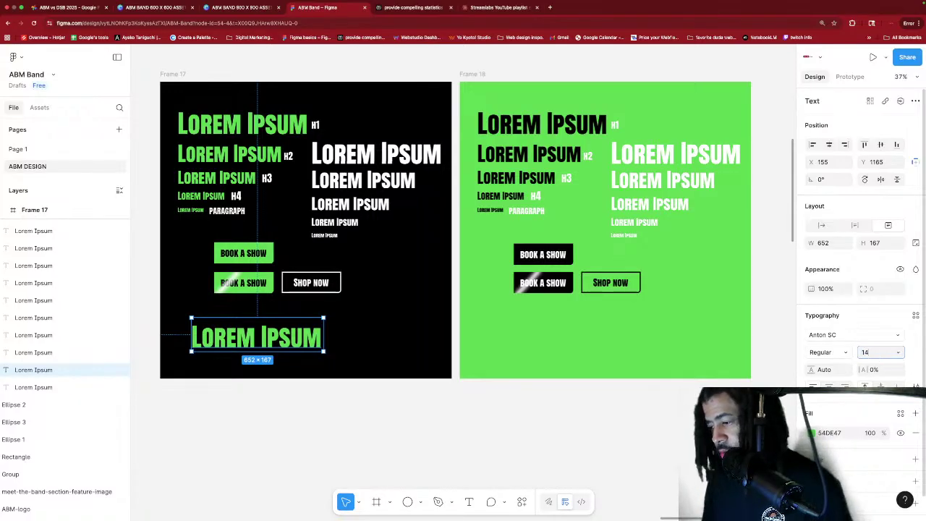
text(0)
key(Return)
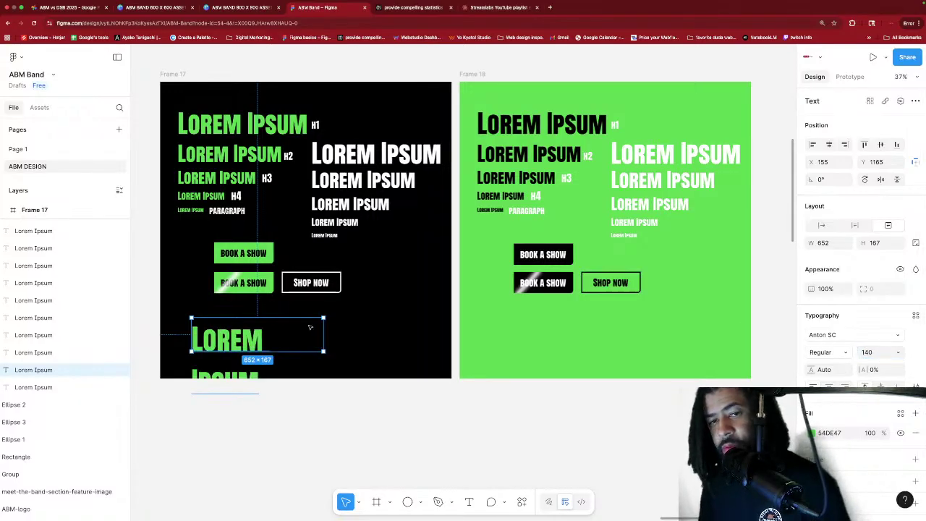
mouse_move(328, 330)
mouse_down()
mouse_move(364, 323)
mouse_move(342, 324)
mouse_up()
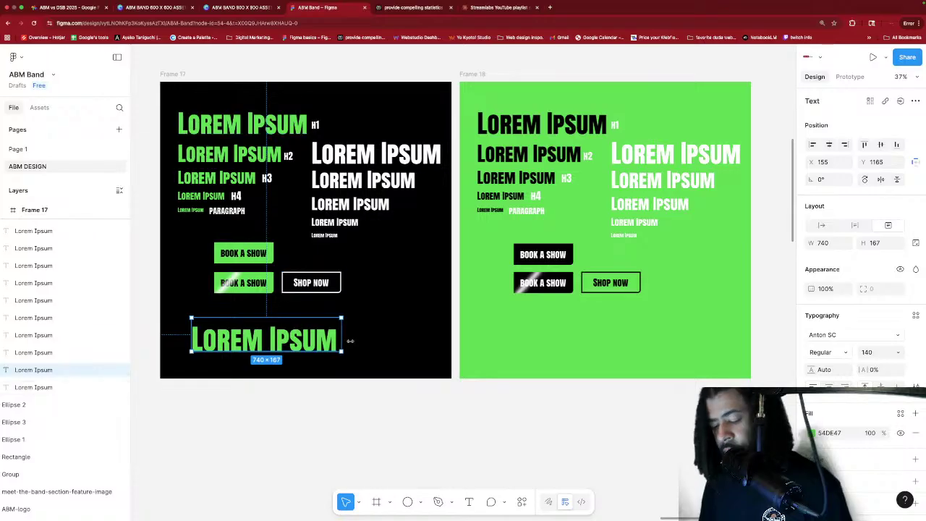
key(ctrl+z)
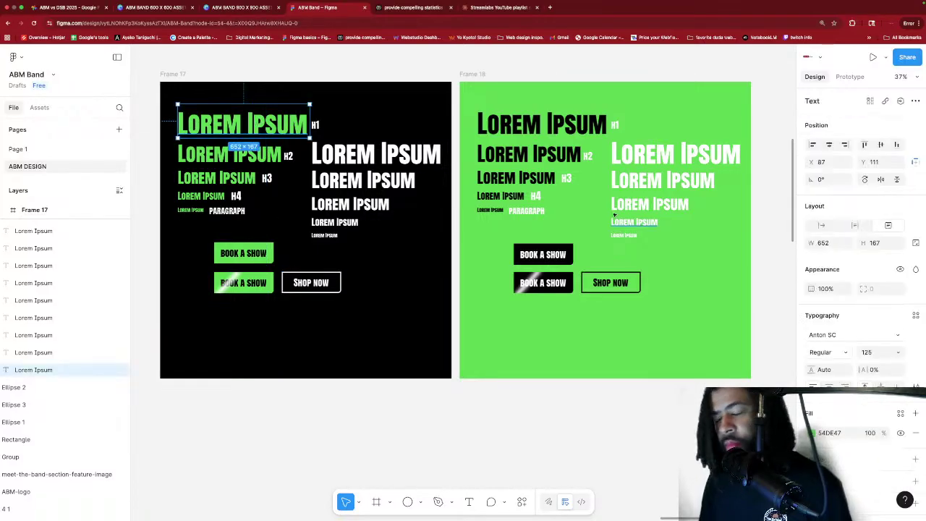
Set the green H1 sample text in Frame 17 to font size 140 and widen its text box to fit one line.
click(875, 354)
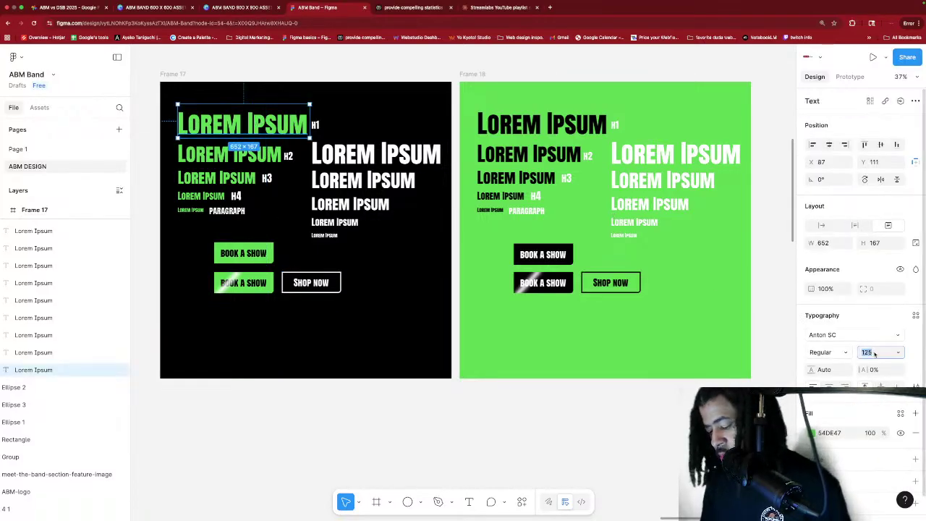
text(140)
key(Return)
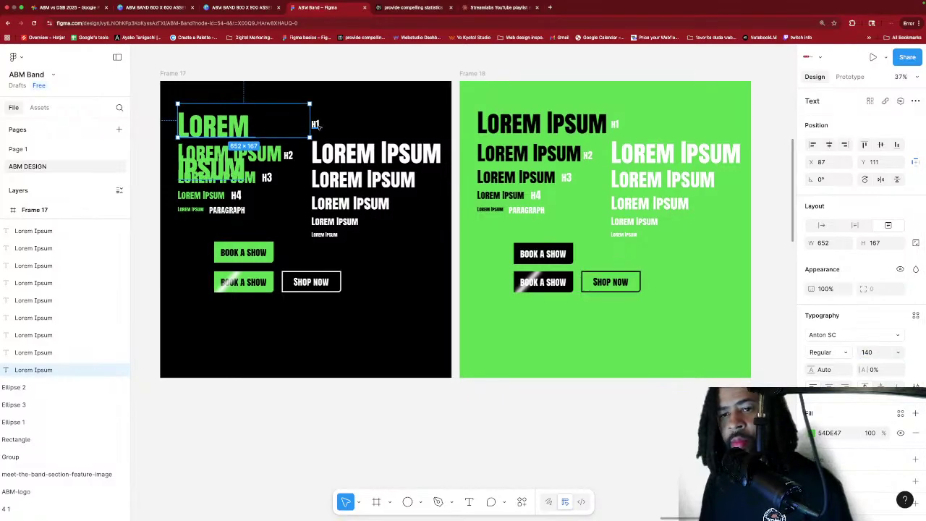
mouse_move(315, 125)
mouse_down()
mouse_move(340, 122)
mouse_move(324, 122)
mouse_up()
click(357, 121)
Move the h1 label beside the end of the enlarged green heading, at about X 833, Y 190.
click(337, 125)
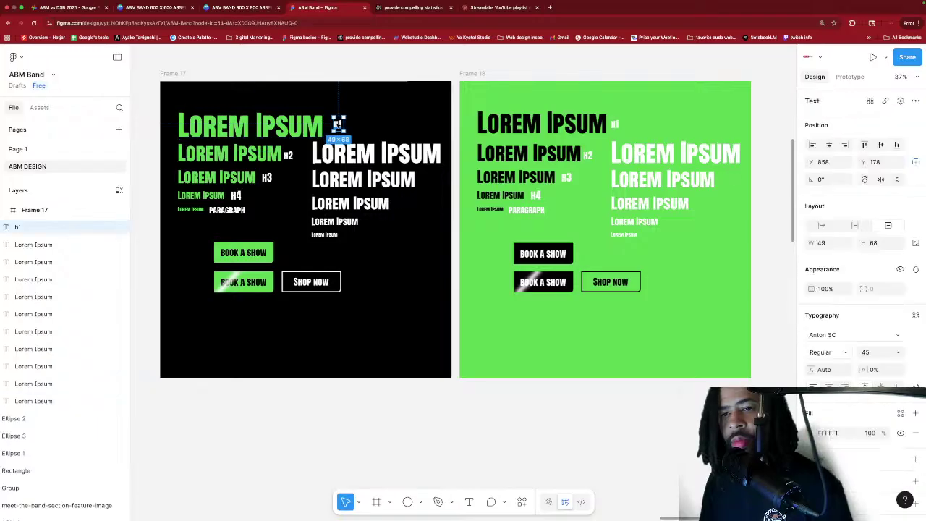
key(Escape)
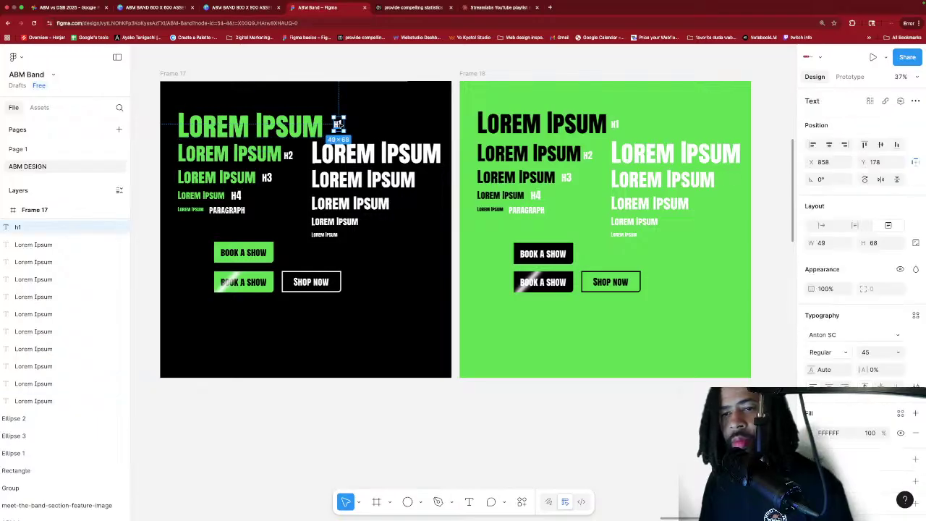
drag(337, 124, 332, 126)
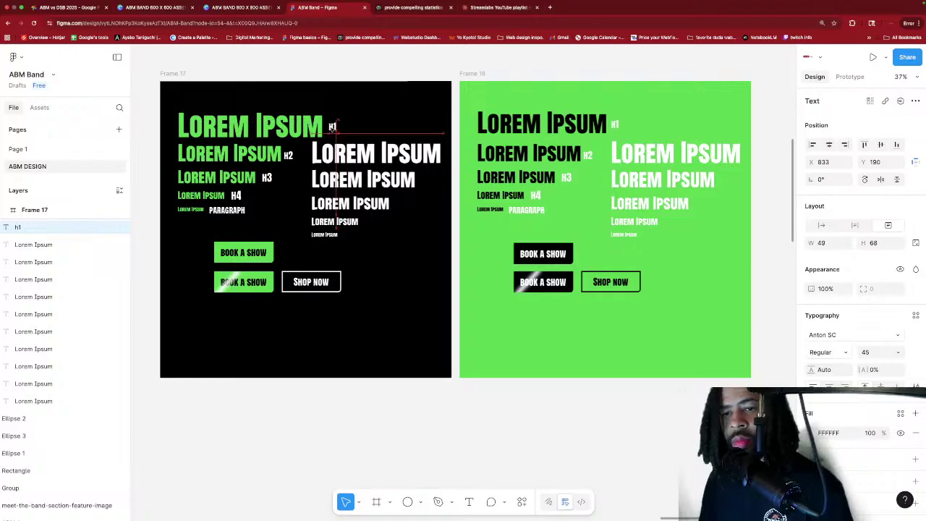
click(399, 118)
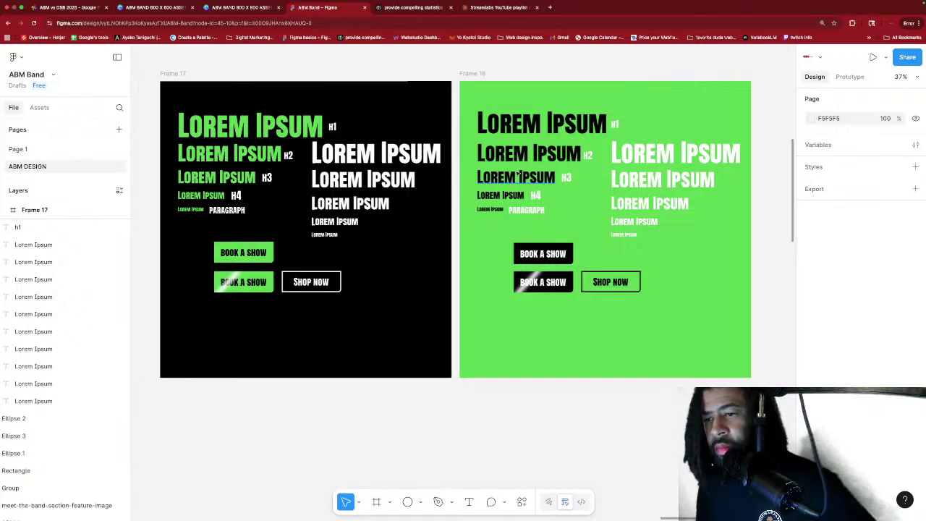
Look over the type and button samples in Frame 17 and Frame 18 and the empty canvas below them.
scroll(593, 227, down, 2)
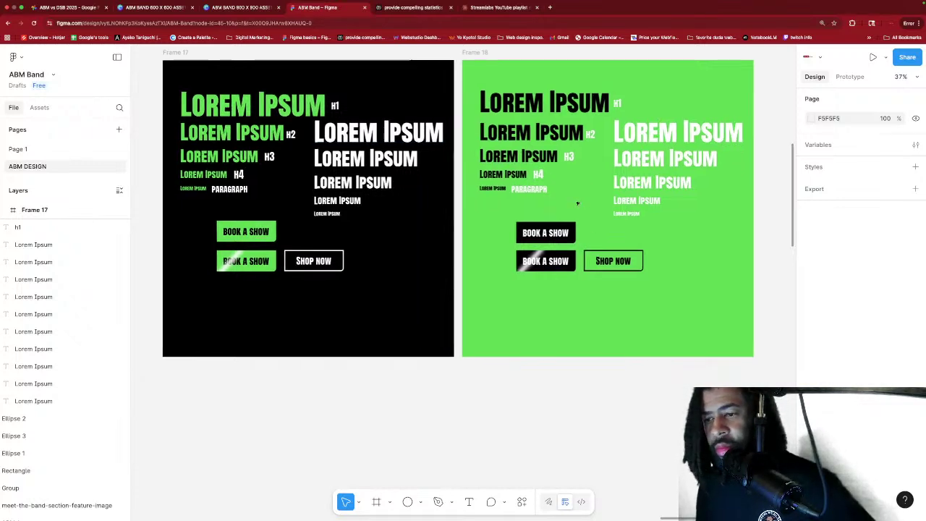
scroll(577, 203, up, 1)
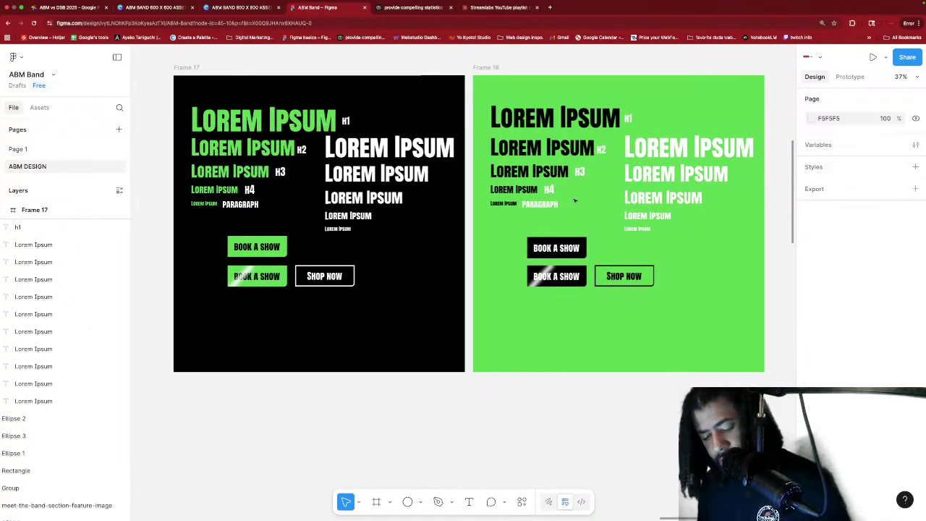
scroll(568, 196, down, 3)
scroll(568, 196, down, 3)
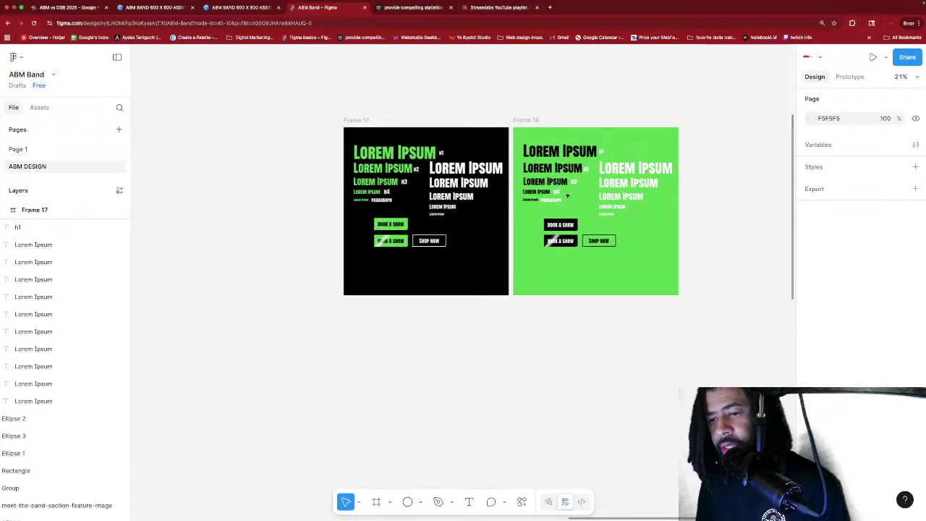
scroll(568, 196, left, 2)
scroll(568, 195, left, 3)
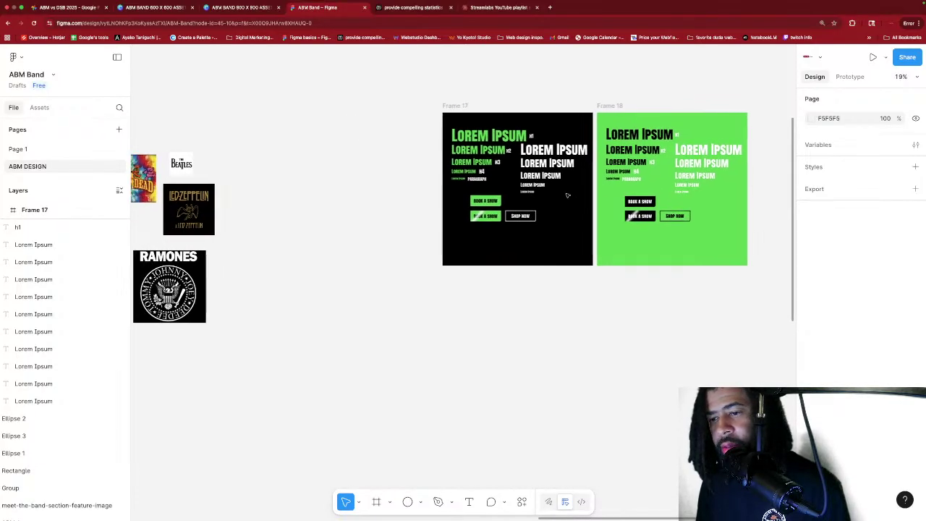
scroll(568, 196, right, 1)
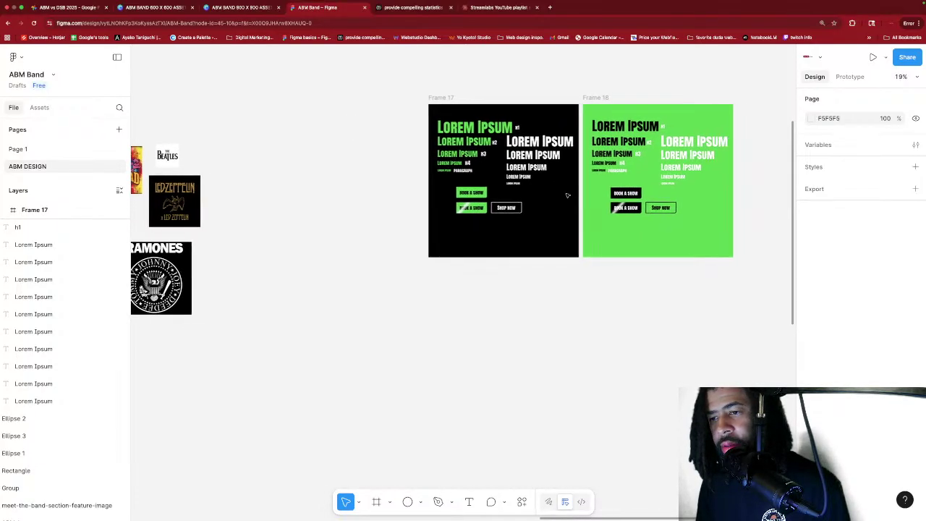
scroll(568, 196, left, 3)
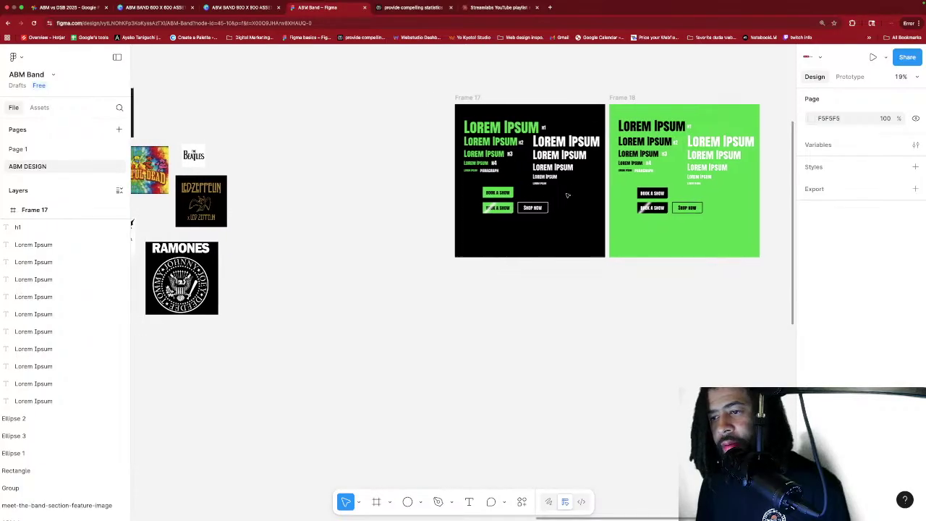
scroll(567, 195, down, 2)
scroll(567, 195, down, 4)
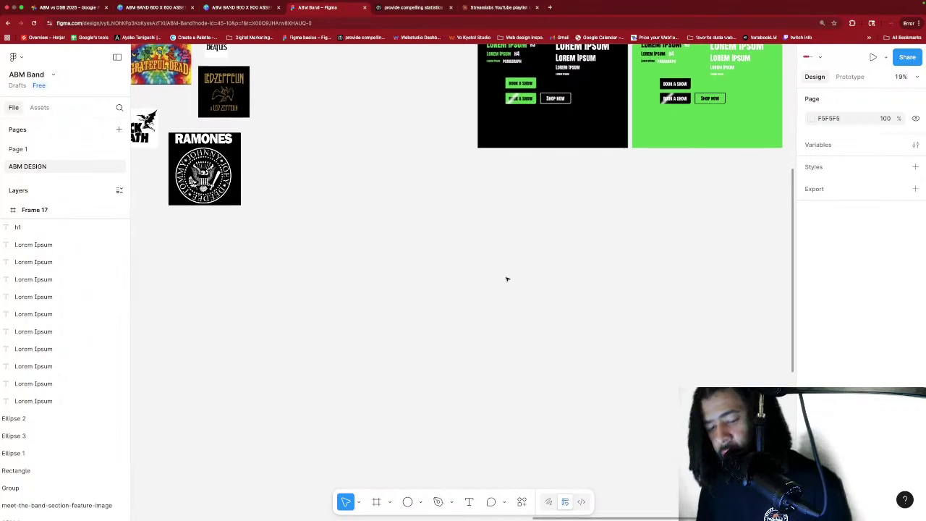
Create a frame at the Desktop size of 1440 × 1024 and place it directly beneath the black Frame 17, at X 6562, Y 2147.
key(f)
drag(403, 251, 658, 364)
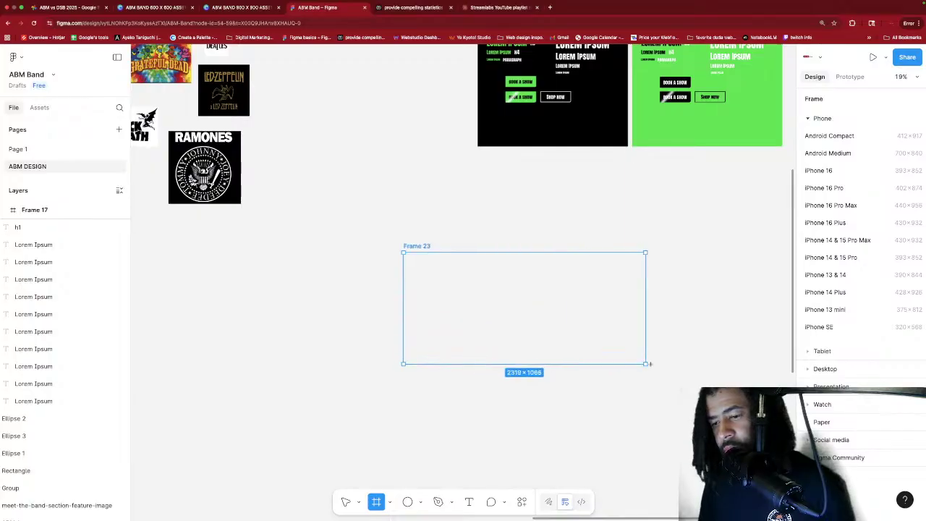
click(816, 102)
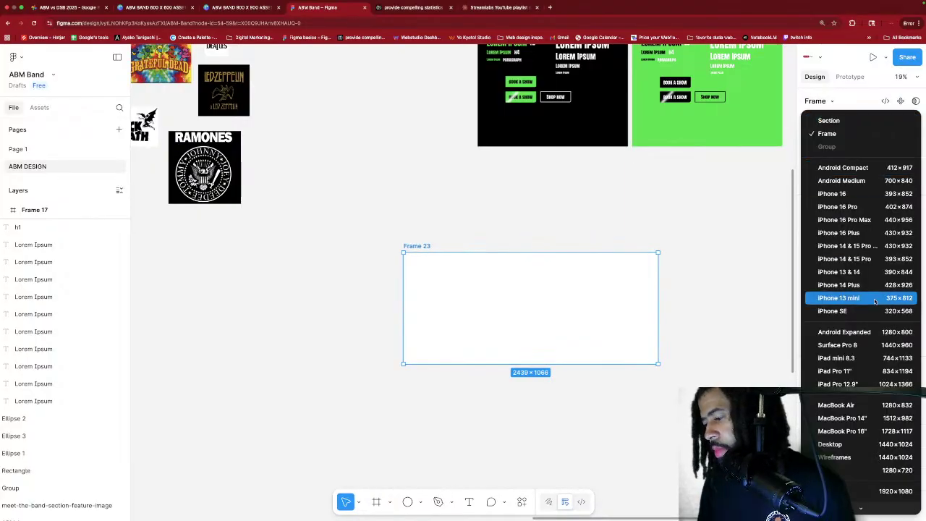
click(859, 446)
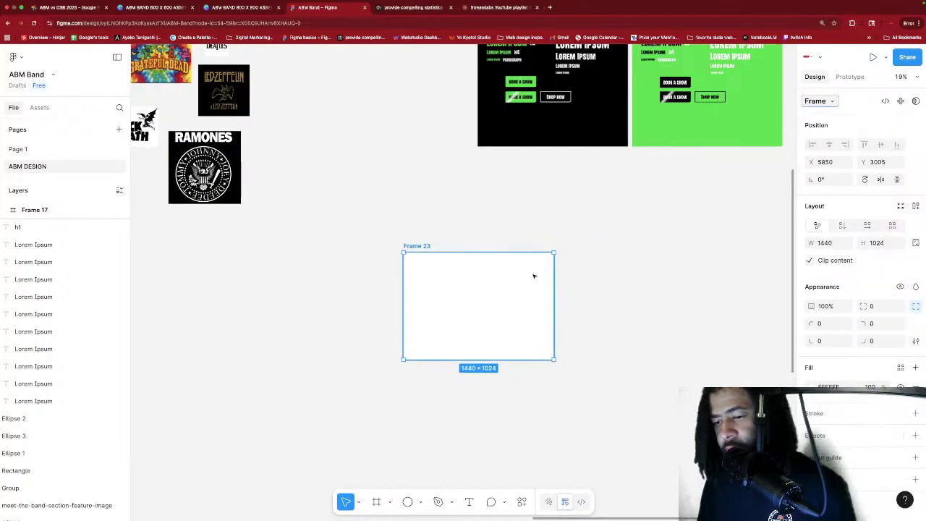
drag(509, 308, 572, 202)
scroll(632, 232, up, 3)
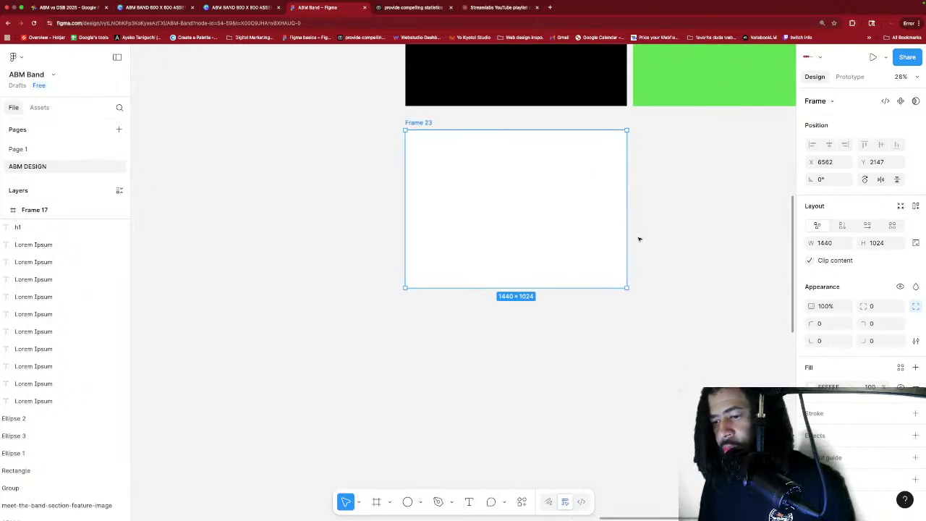
scroll(640, 238, left, 2)
click(680, 240)
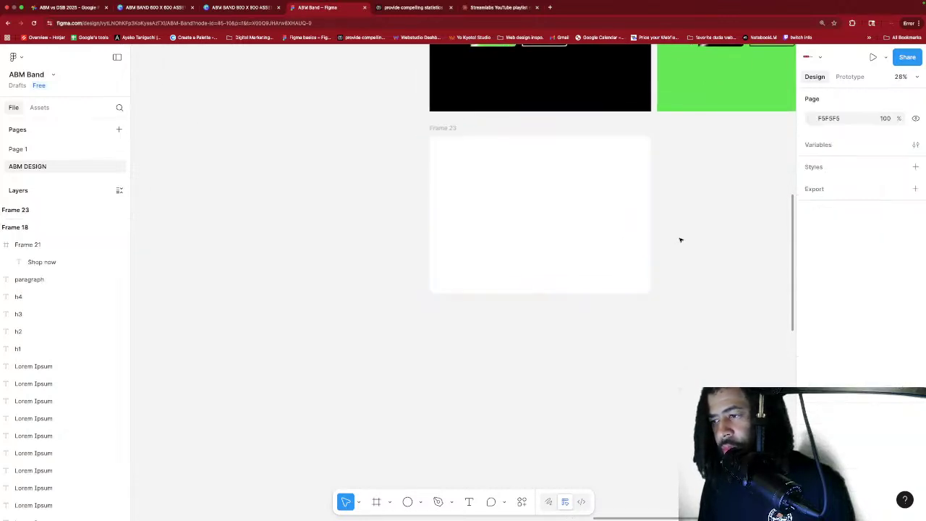
Rename the new white frame below Frame 17 as hero-section.
click(599, 222)
scroll(666, 231, left, 2)
scroll(666, 232, up, 2)
scroll(666, 231, left, 1)
scroll(666, 232, up, 3)
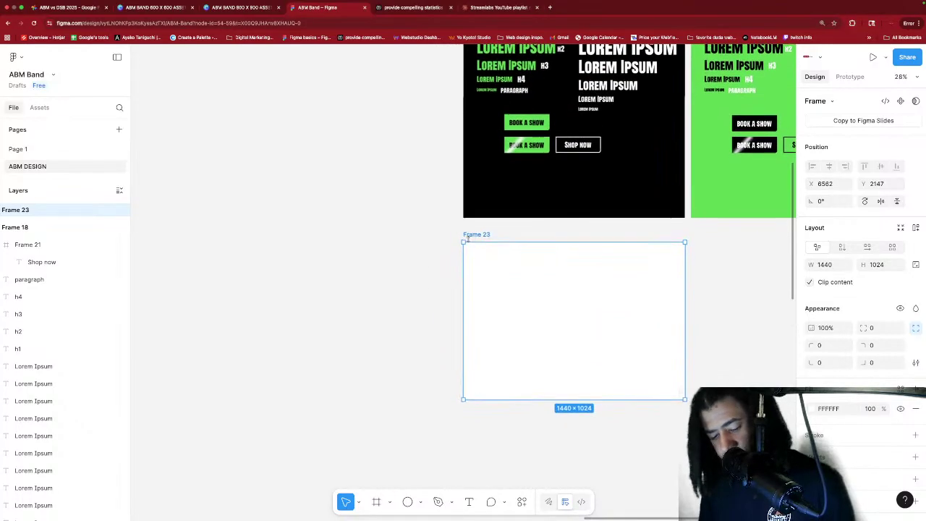
scroll(469, 241, down, 1)
right_click(17, 210)
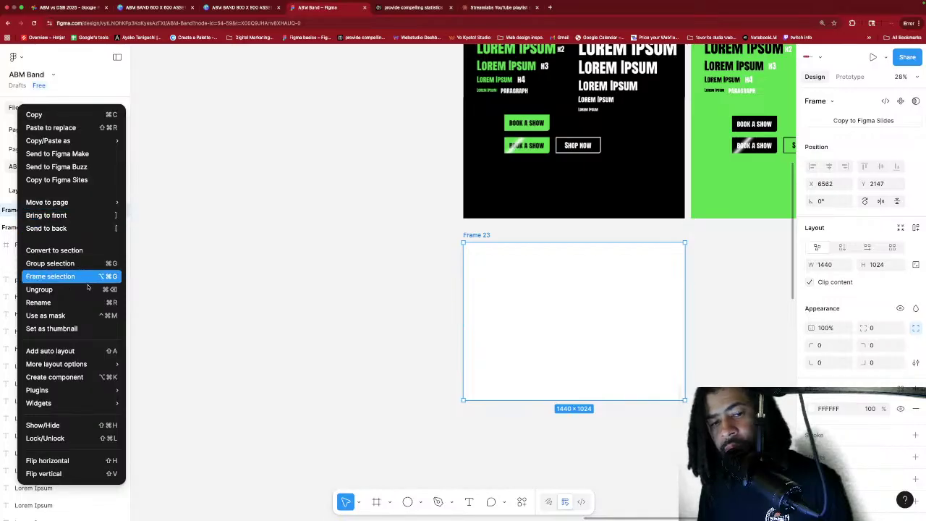
click(78, 303)
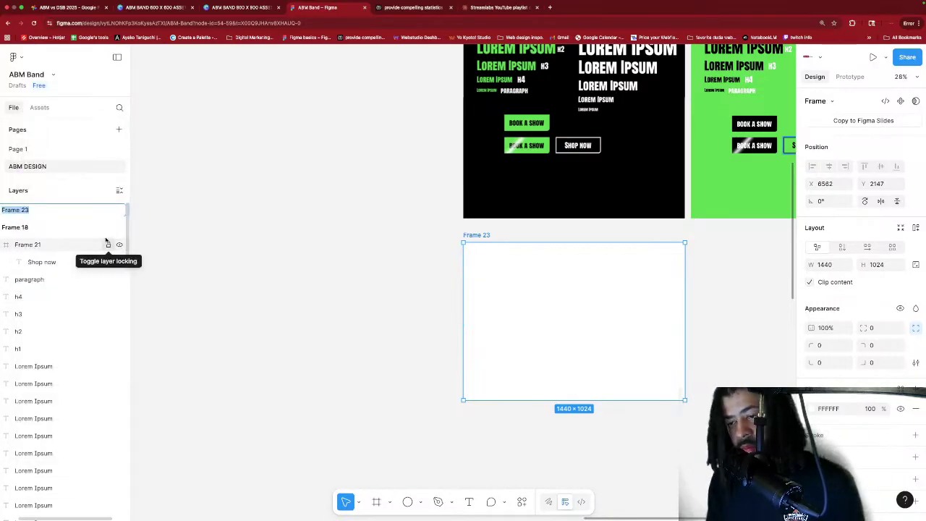
text(Hero)
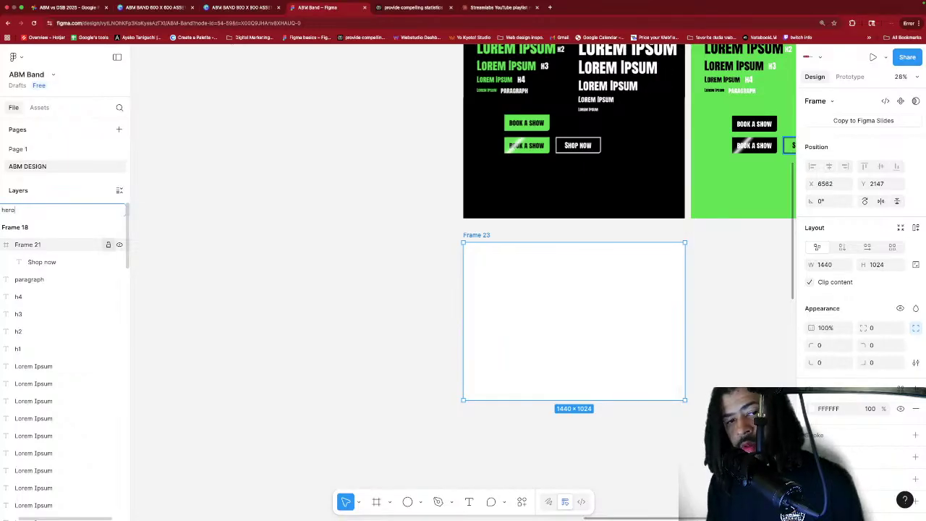
key(Return)
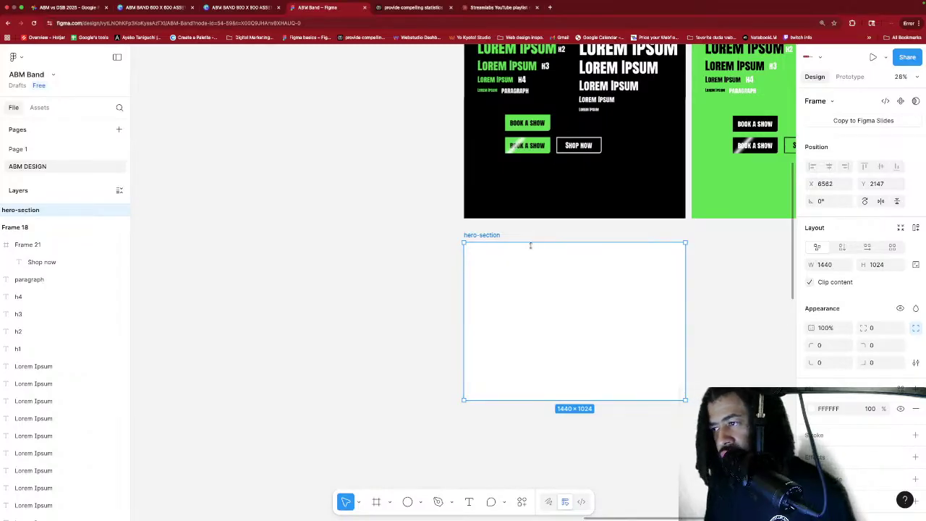
Duplicate the hero-section frame and move the copy to empty canvas right of and below the original, at about X 9887, Y 3242.
scroll(530, 246, up, 1)
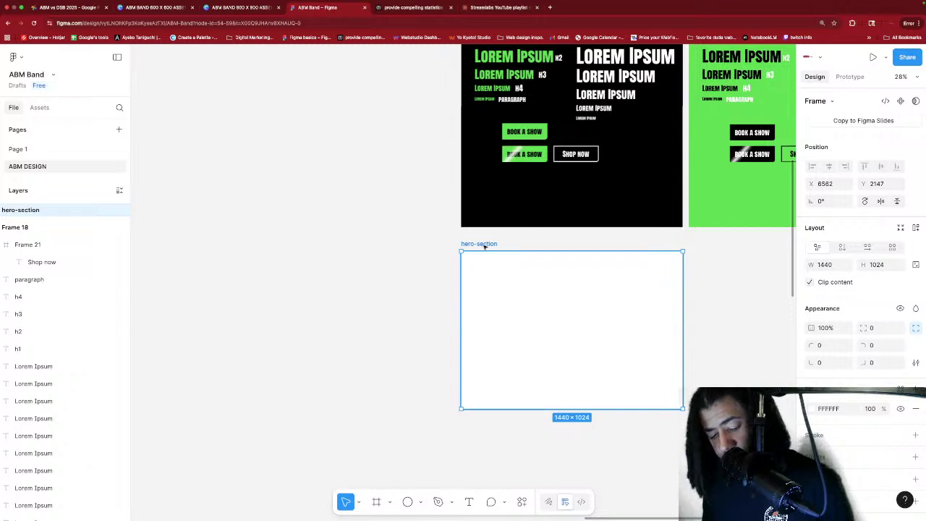
key(ctrl+d)
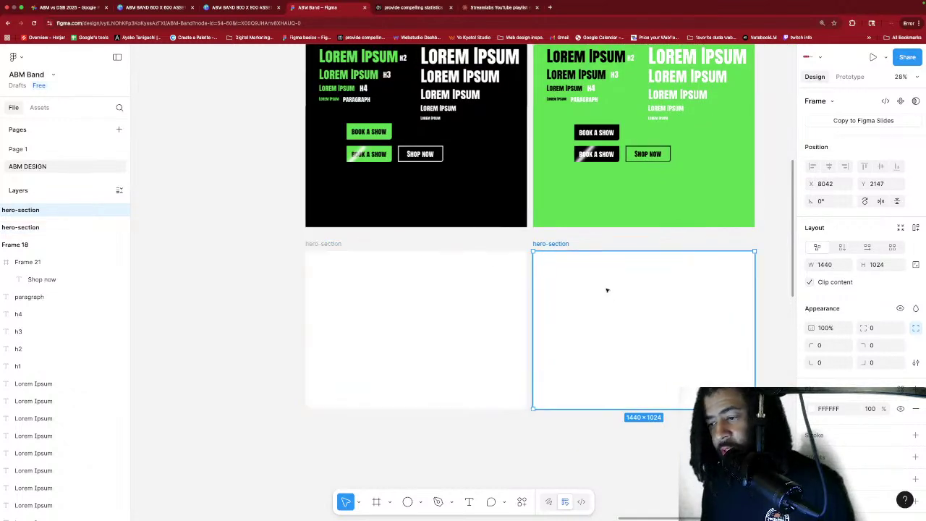
drag(606, 290, 197, 221)
scroll(271, 213, down, 2)
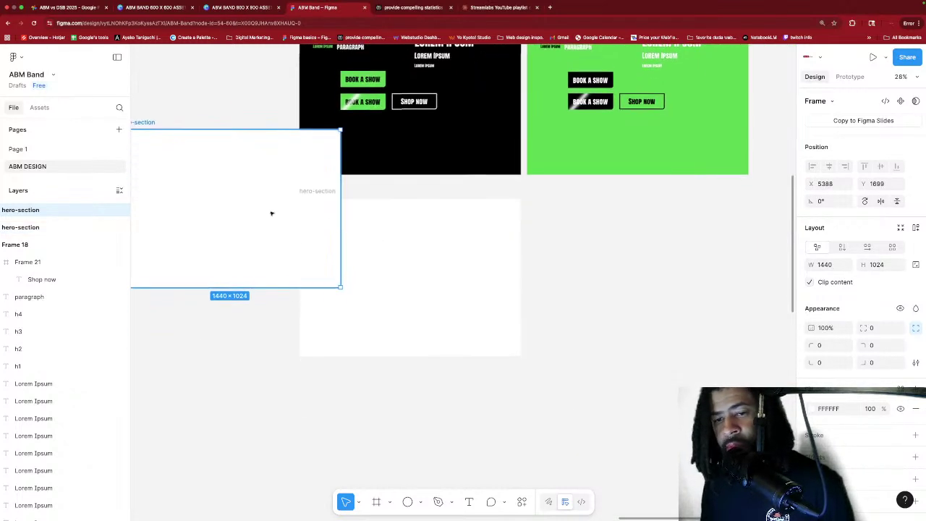
drag(271, 213, 665, 384)
scroll(662, 382, down, 5)
scroll(661, 381, right, 5)
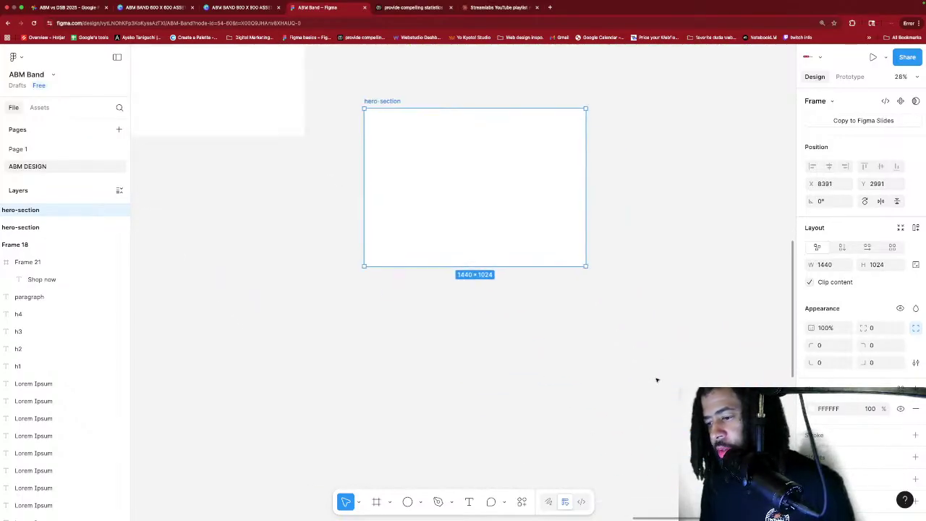
drag(492, 193, 682, 222)
scroll(644, 222, right, 3)
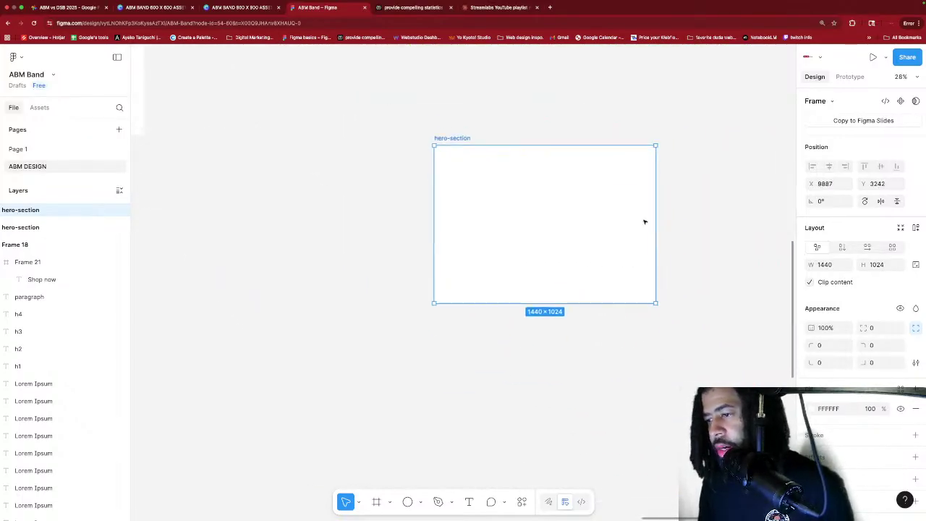
scroll(617, 241, up, 1)
scroll(611, 227, up, 2)
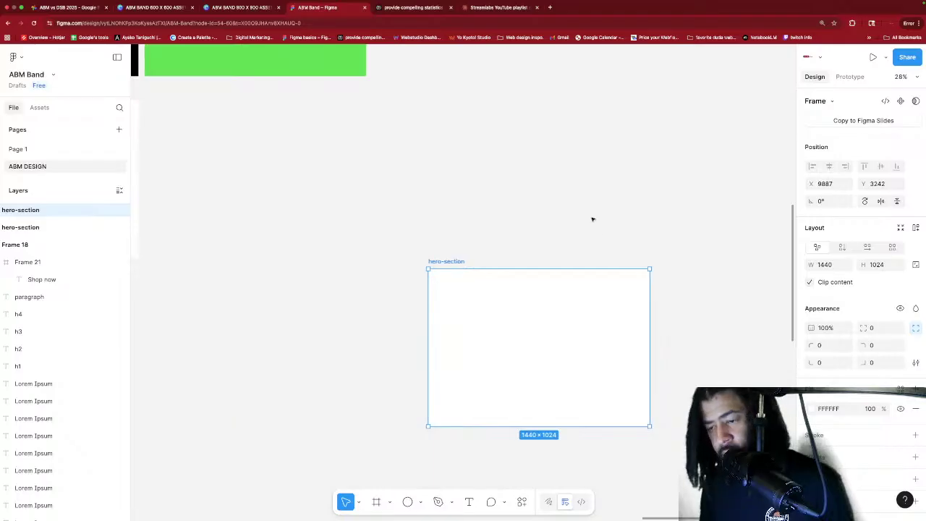
Move the copied hero-section frame farther right to about X 14989, Y 2415, and fill it with green 54DE47.
scroll(593, 217, down, 3)
drag(562, 289, 692, 209)
scroll(638, 232, right, 5)
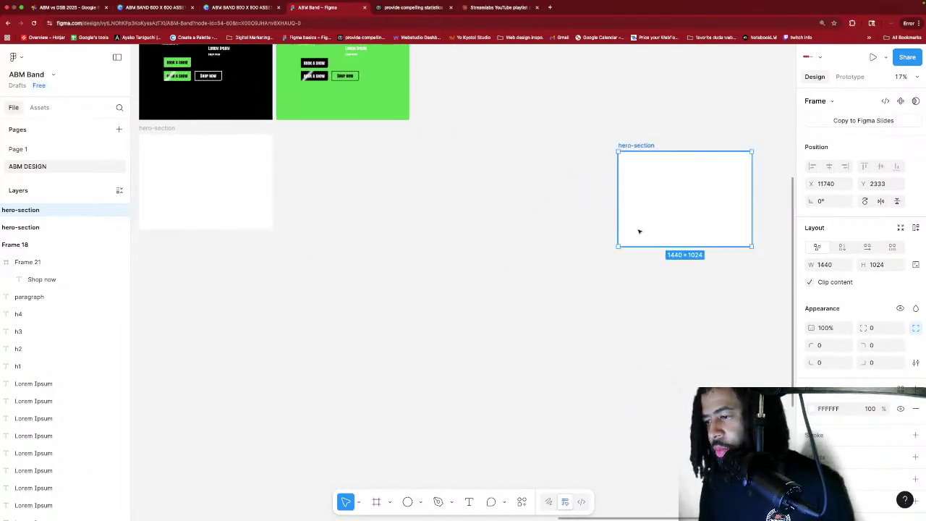
drag(325, 178, 599, 184)
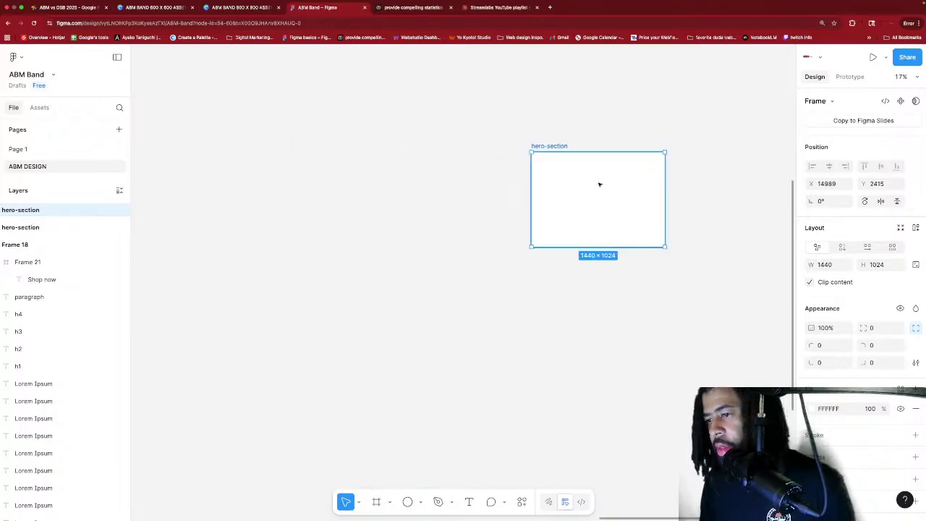
click(812, 409)
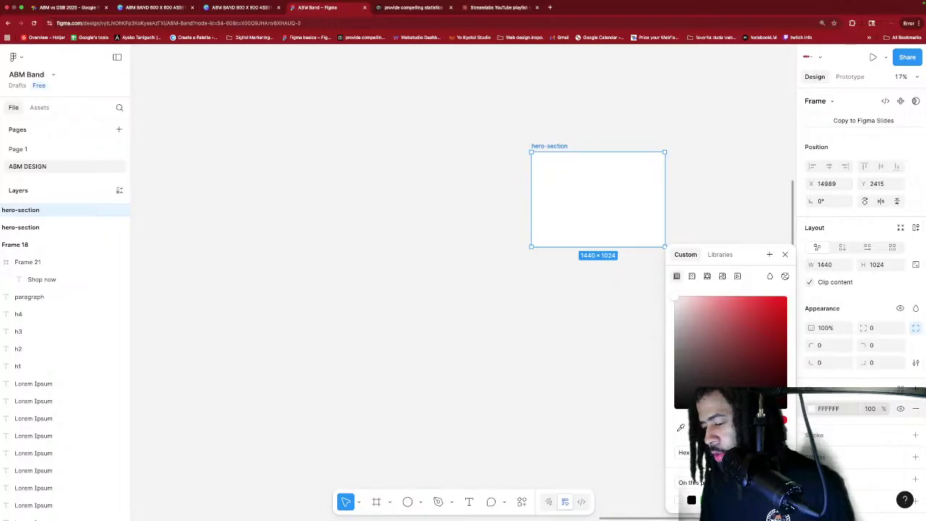
text(54DE47)
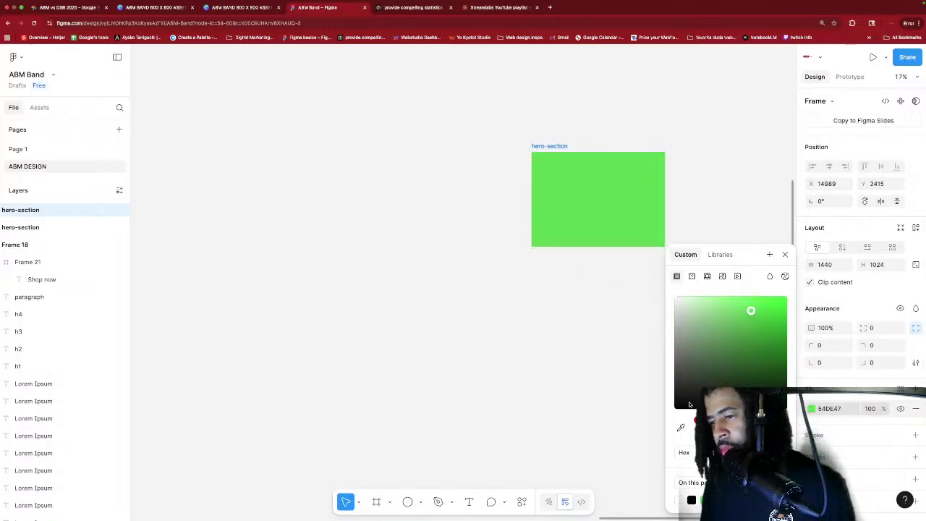
Try a duplicate of the green hero-section frame at about X 21997, Y 3152, and undo it.
key(super+d)
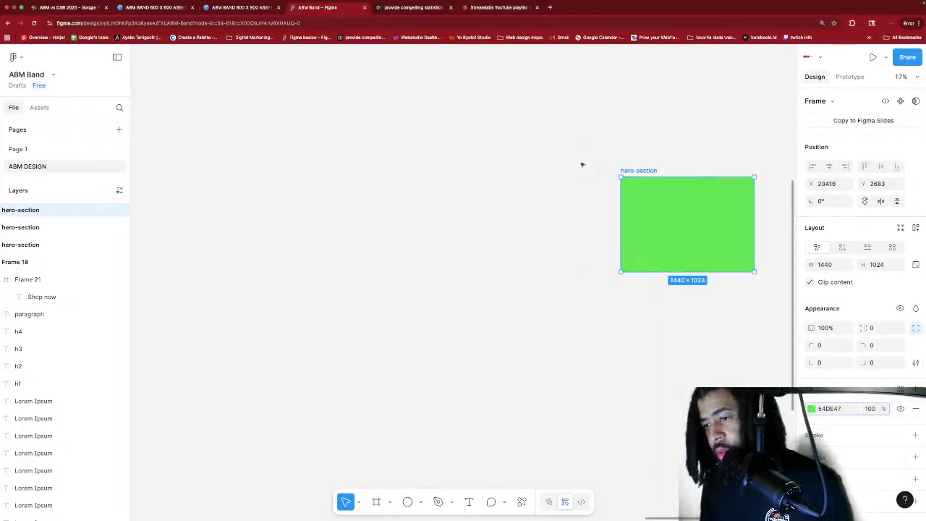
scroll(537, 178, right, 6)
scroll(537, 177, down, 3)
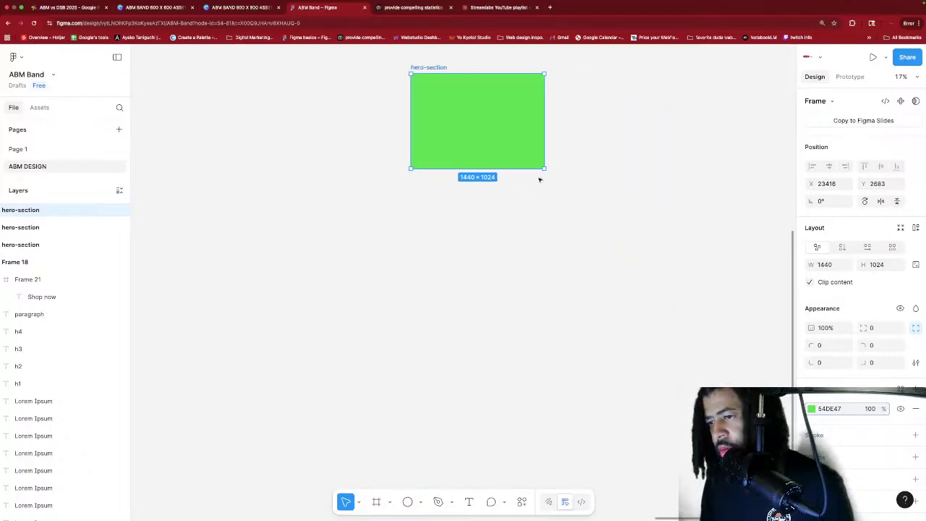
scroll(542, 176, left, 4)
scroll(578, 167, up, 1)
drag(611, 152, 485, 191)
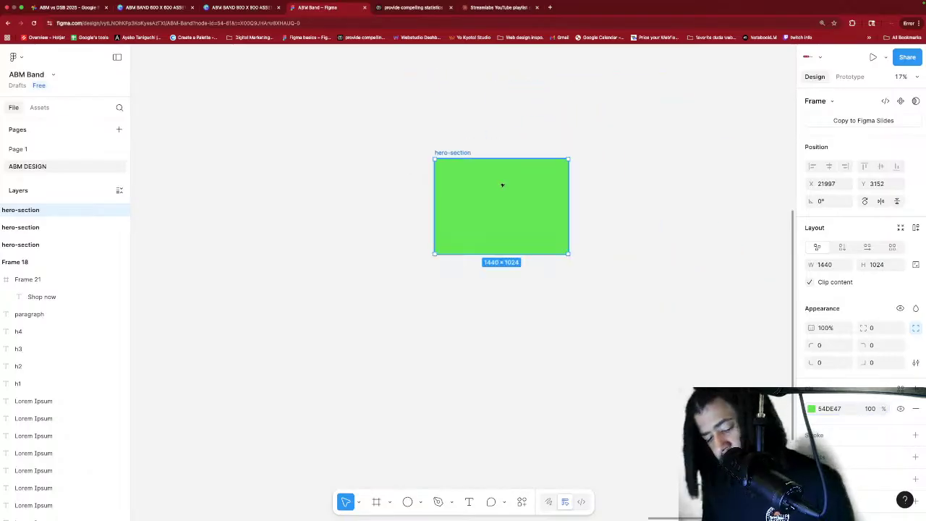
key(super+z)
key(super+z)
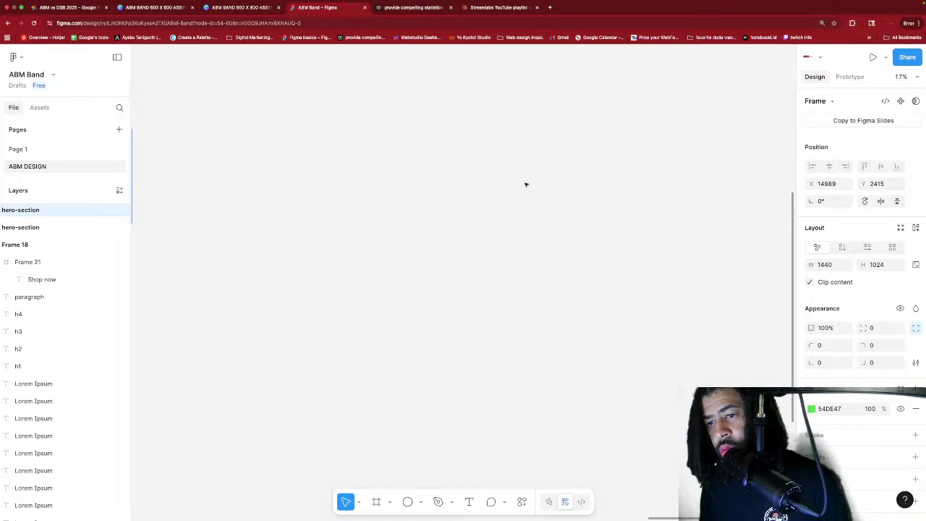
Duplicate the green hero-section frame and place the copy below the original, at about X 15190, Y 3676.
scroll(526, 184, down, 8)
scroll(526, 185, right, 4)
scroll(527, 183, left, 3)
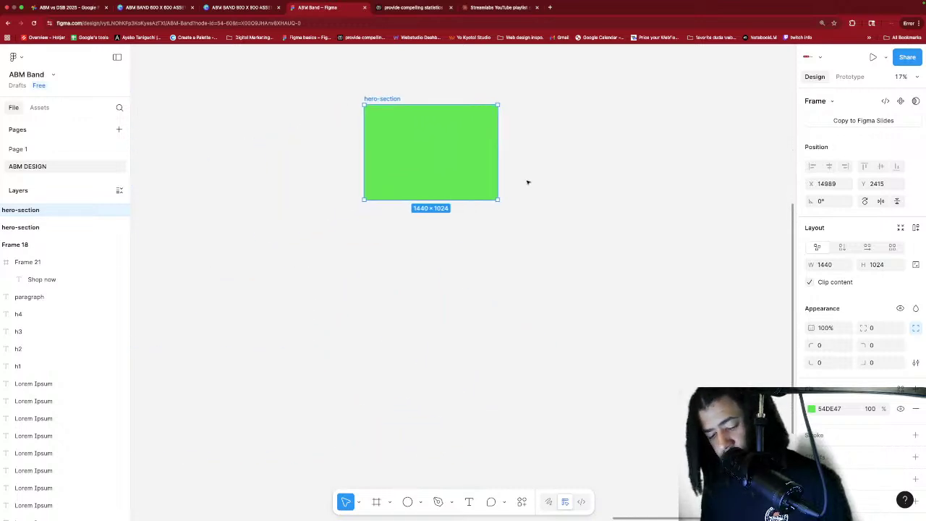
scroll(527, 183, down, 10)
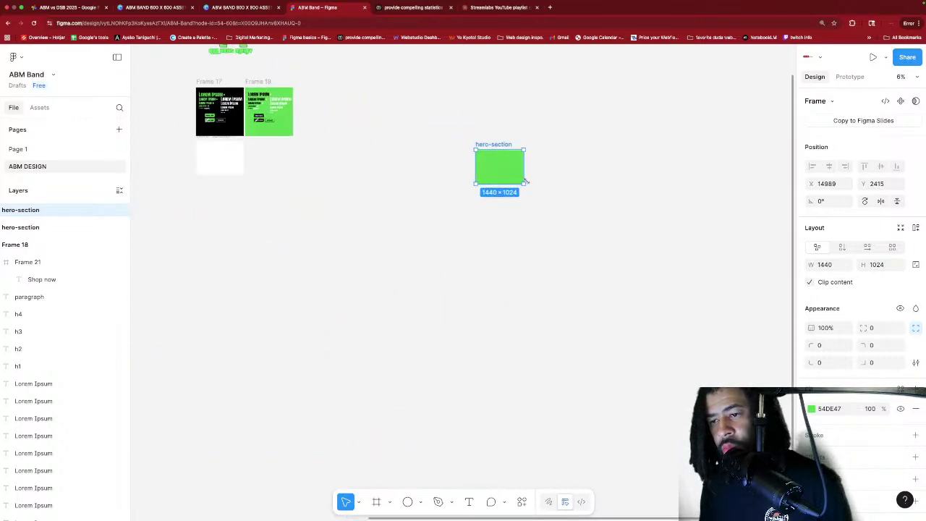
scroll(526, 182, up, 5)
key(super+d)
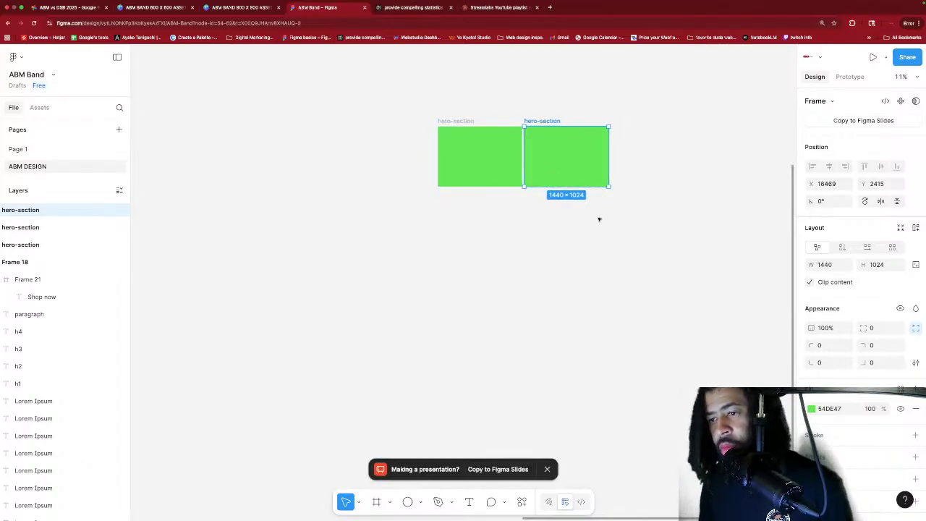
drag(562, 158, 489, 231)
scroll(477, 207, up, 1)
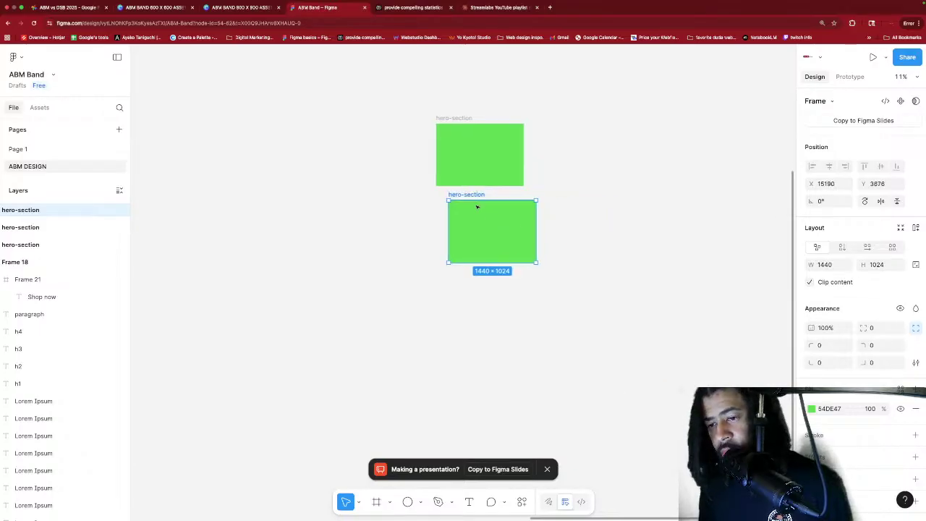
Fill the lower copy of the green hero-section frame with black 000000.
click(811, 408)
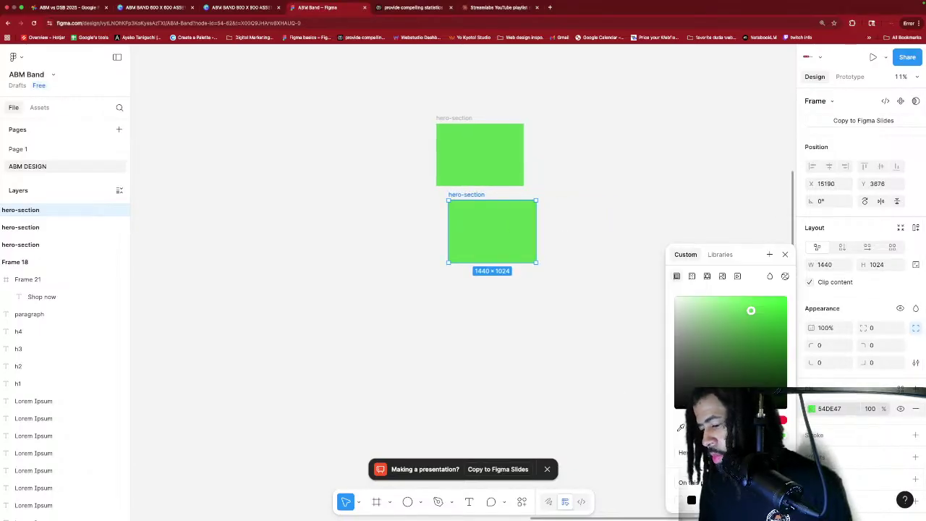
click(691, 500)
click(555, 261)
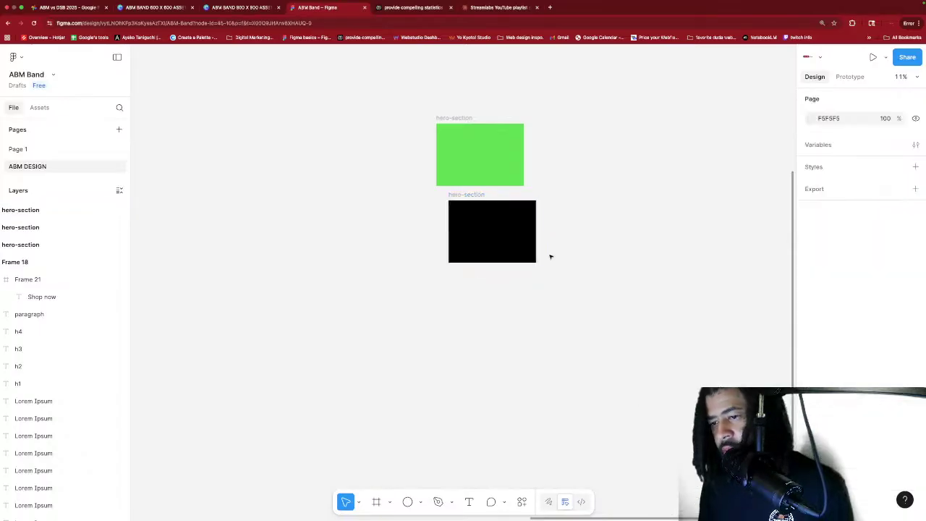
Align the black frame under the green one, then shift the green frame to about X 16758, Y 2147 with the black frame beneath it.
drag(497, 223, 486, 216)
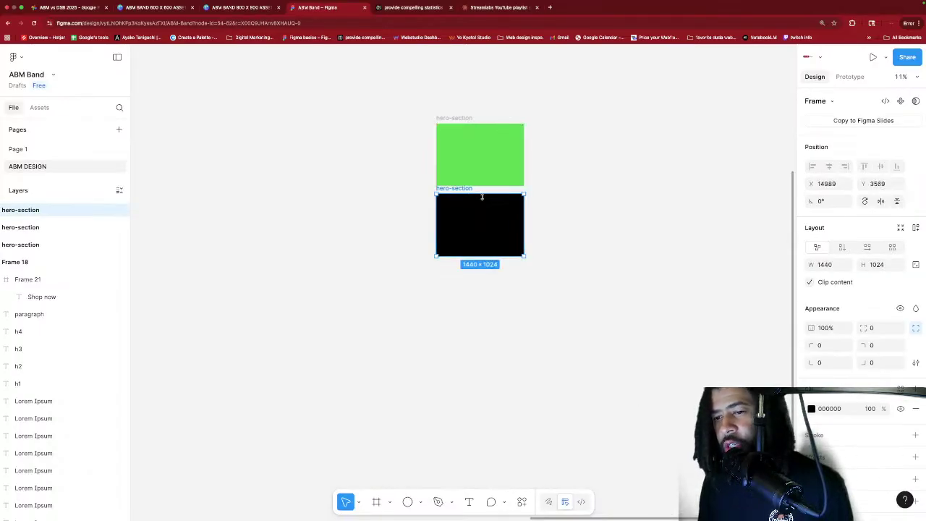
drag(475, 147, 582, 131)
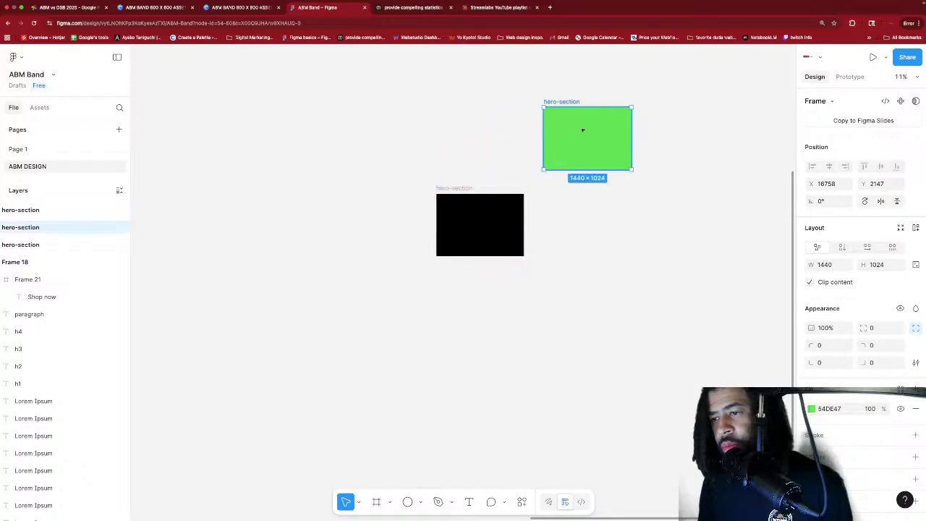
drag(494, 209, 607, 217)
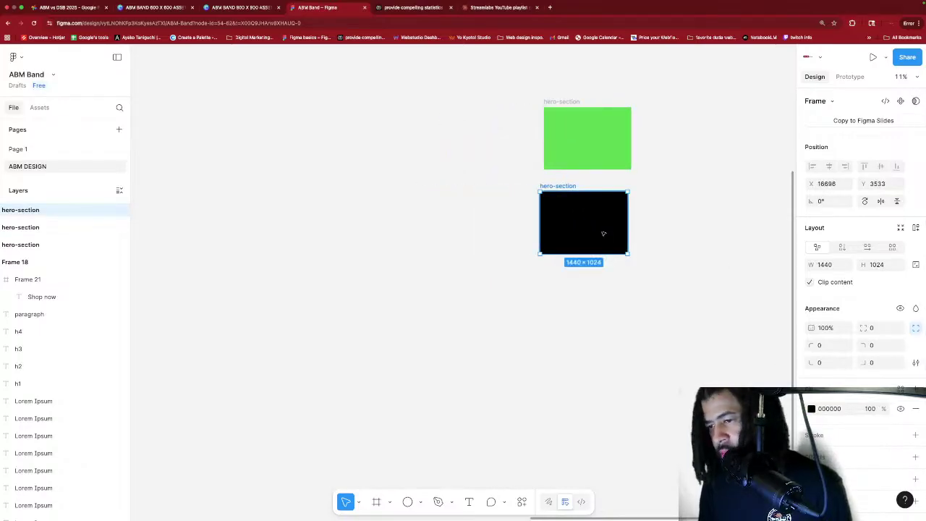
Duplicate the black hero-section frame and place the copy below the original, at about X 17282, Y 4705.
key(ctrl+d)
drag(589, 219, 601, 208)
drag(673, 209, 618, 280)
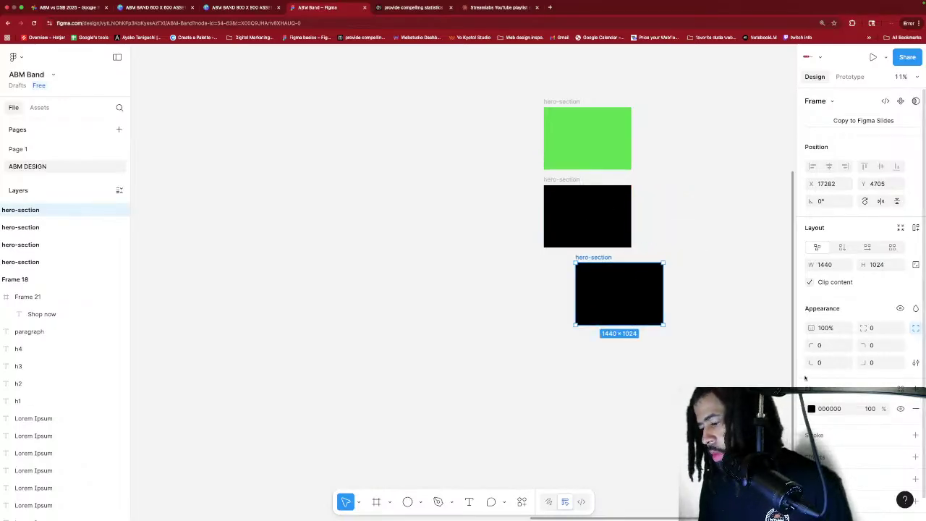
Fill the lowest hero-section frame with red FF1618.
click(811, 409)
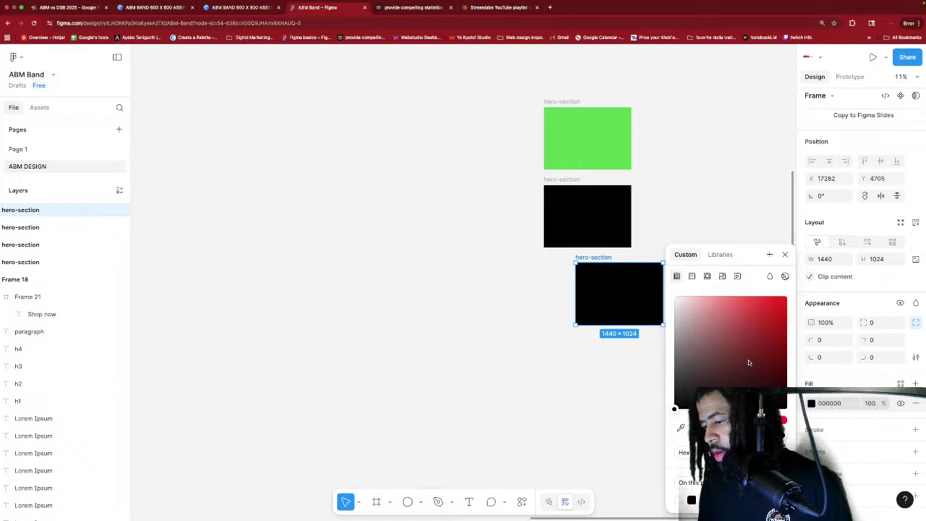
drag(676, 411, 776, 298)
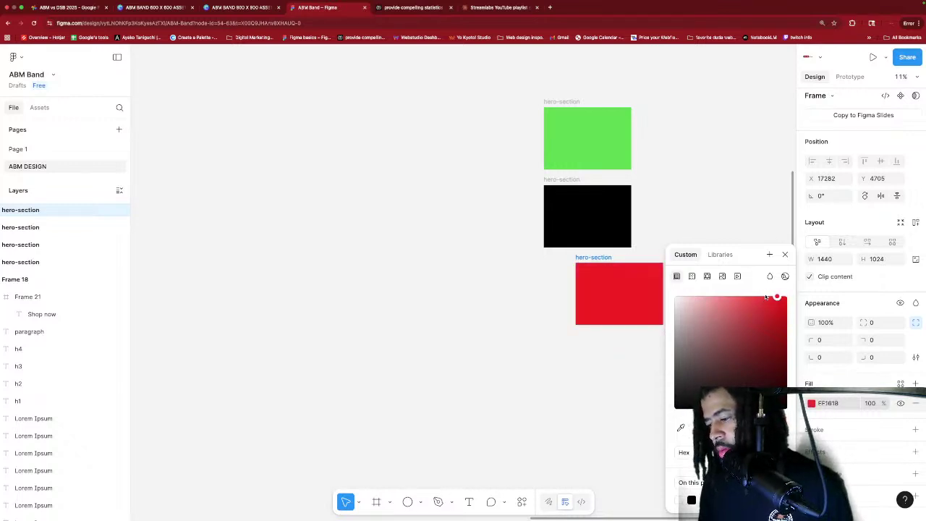
key(Escape)
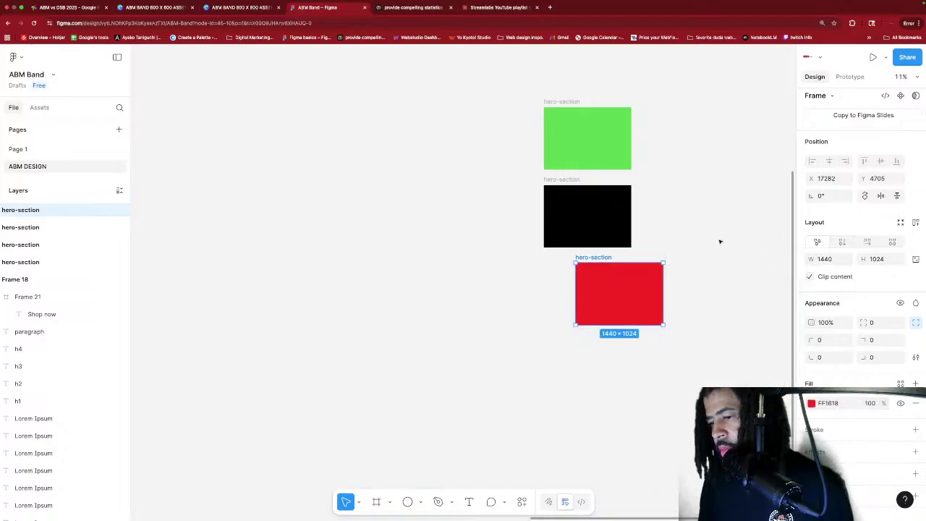
click(720, 241)
Try closing the gaps between the green, black and red frames by moving the lower two up, and undo it.
drag(631, 283, 614, 289)
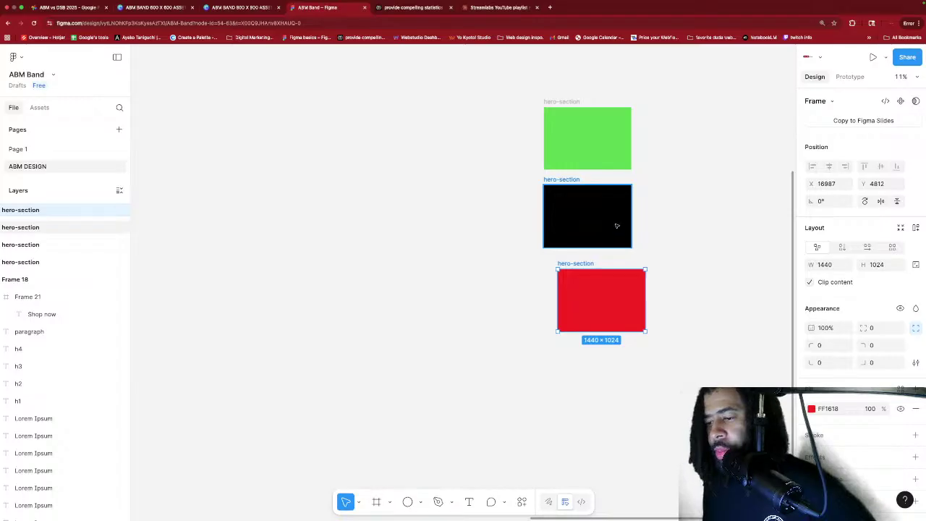
drag(617, 226, 617, 190)
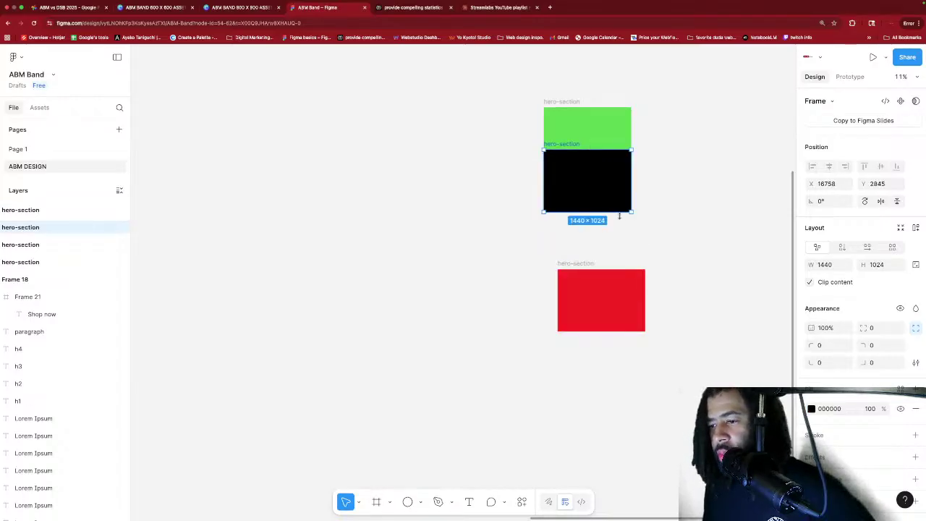
drag(617, 284, 616, 223)
key(super+z)
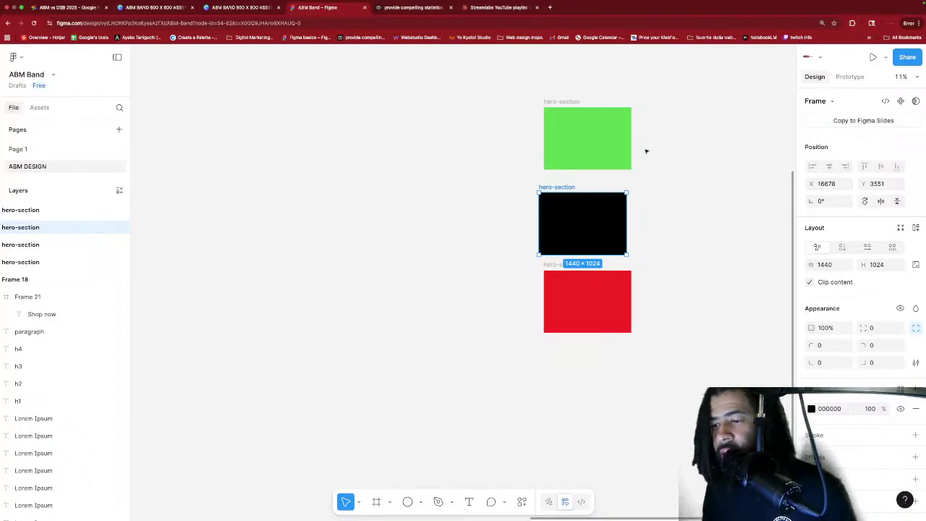
Stack the black frame flush under the green one at X 16758, Y 3171, and the red frame beneath it at Y 4195.
scroll(624, 153, up, 5)
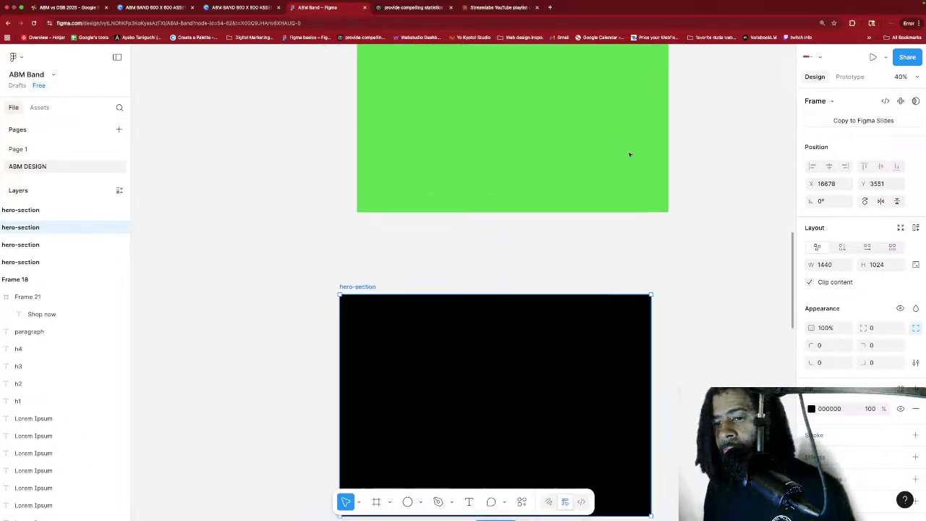
scroll(629, 154, down, 3)
scroll(542, 130, up, 2)
click(517, 119)
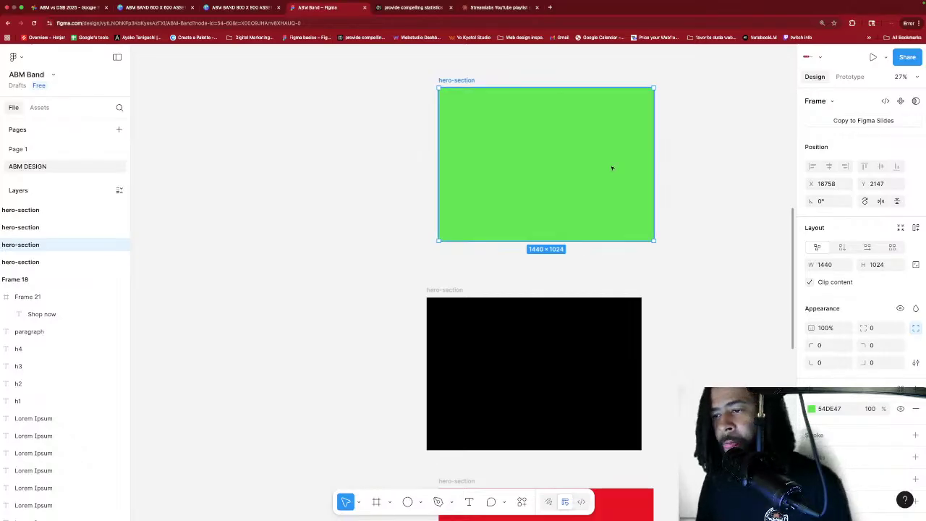
scroll(617, 174, up, 1)
drag(564, 331, 571, 282)
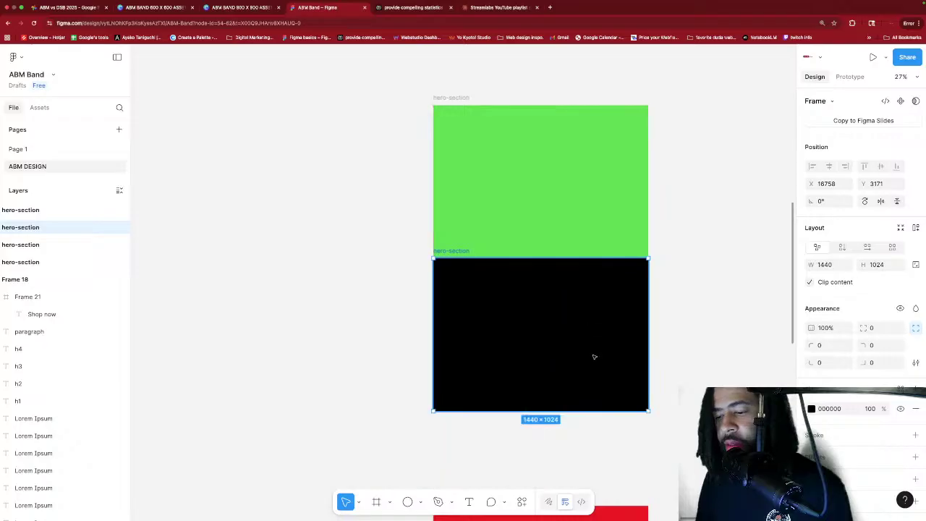
scroll(680, 353, down, 2)
scroll(651, 376, down, 3)
drag(593, 431, 591, 336)
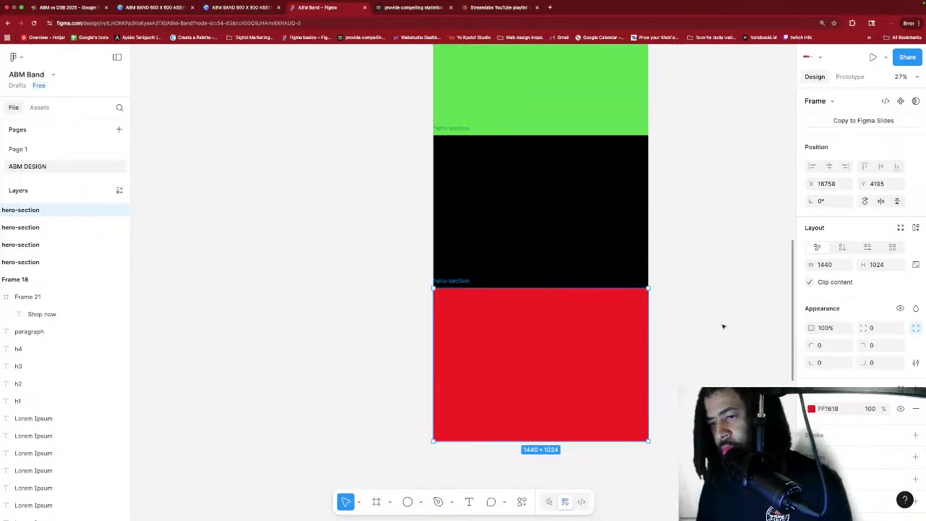
Examine the stacked green, black and red frames by selecting each one in turn.
scroll(723, 326, up, 1)
scroll(723, 326, up, 5)
click(617, 256)
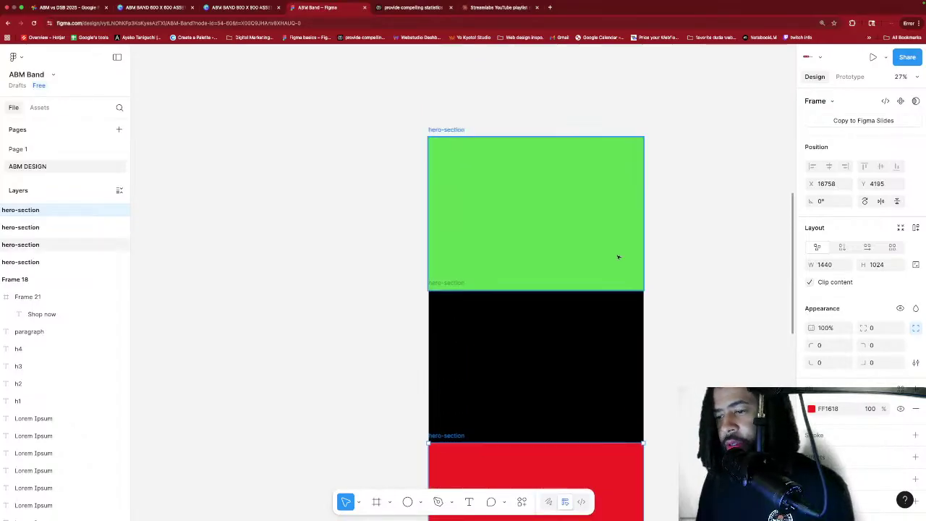
scroll(601, 252, down, 4)
click(549, 244)
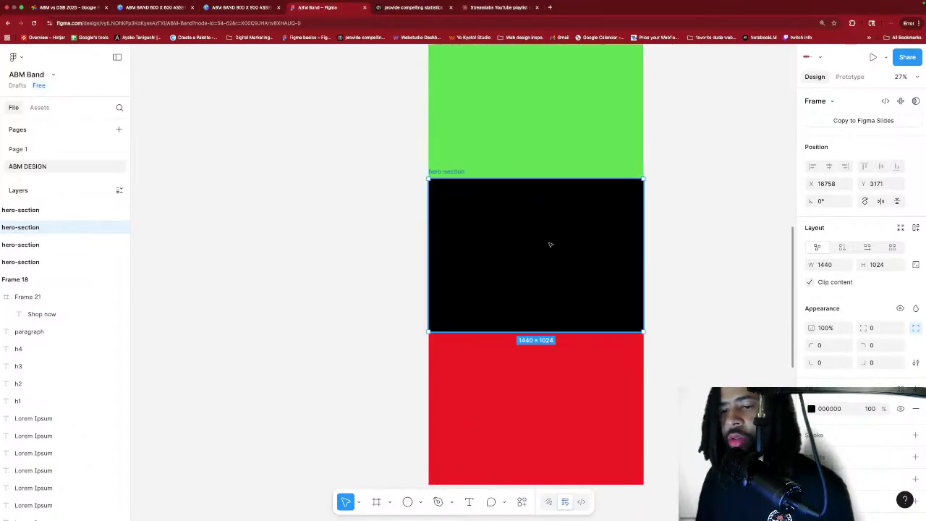
scroll(598, 253, down, 2)
scroll(598, 254, down, 5)
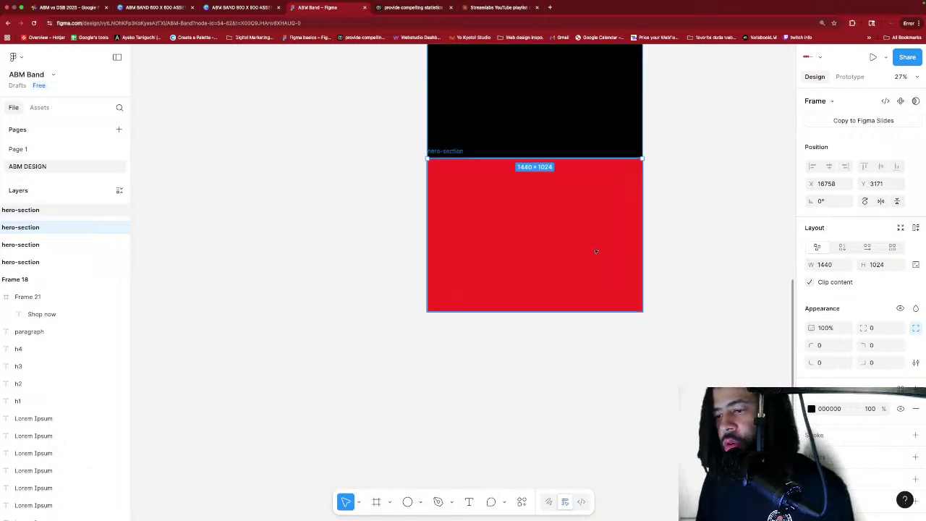
click(596, 251)
scroll(630, 230, up, 10)
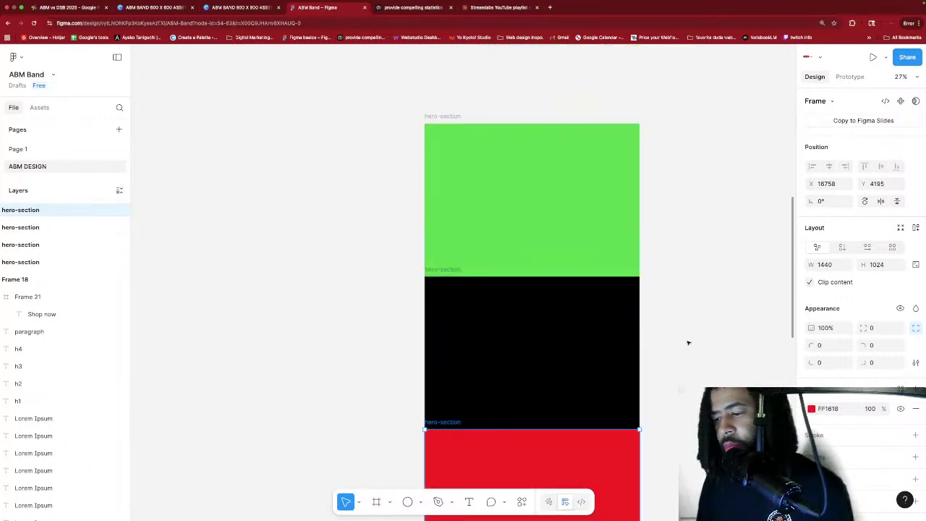
Separate the stacked frames by moving the red one down and the black one to about X 16787, Y 3292.
scroll(688, 343, down, 3)
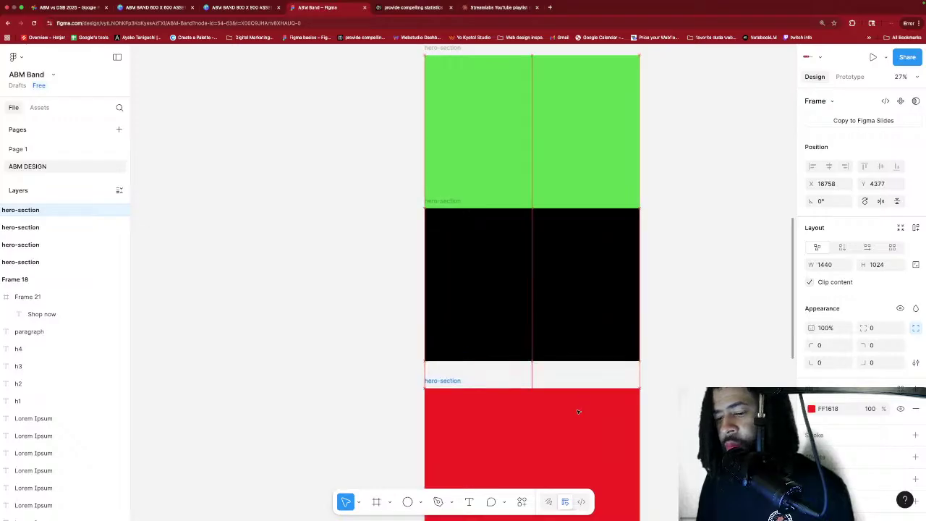
click(572, 310)
key(alt)
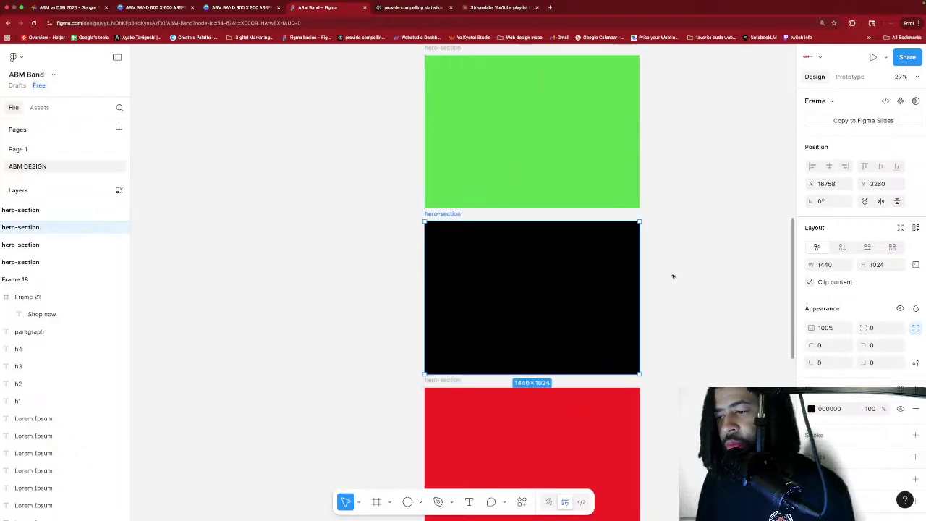
scroll(672, 275, up, 4)
drag(593, 362, 576, 421)
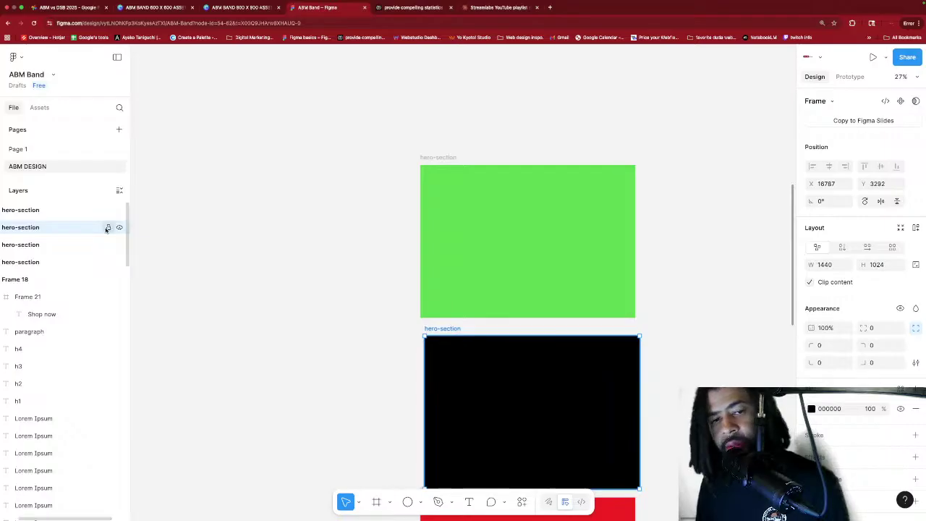
Rename the black hero-section frame as second-section.
right_click(79, 227)
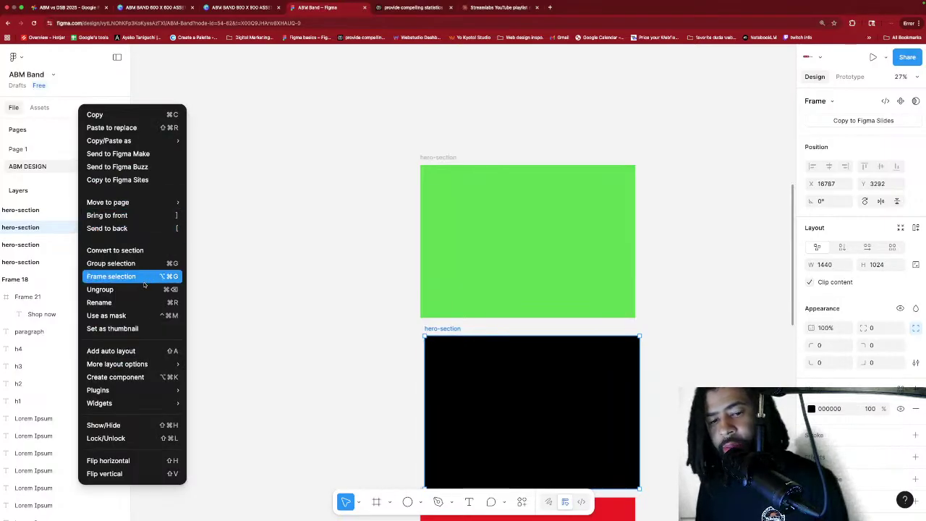
click(161, 301)
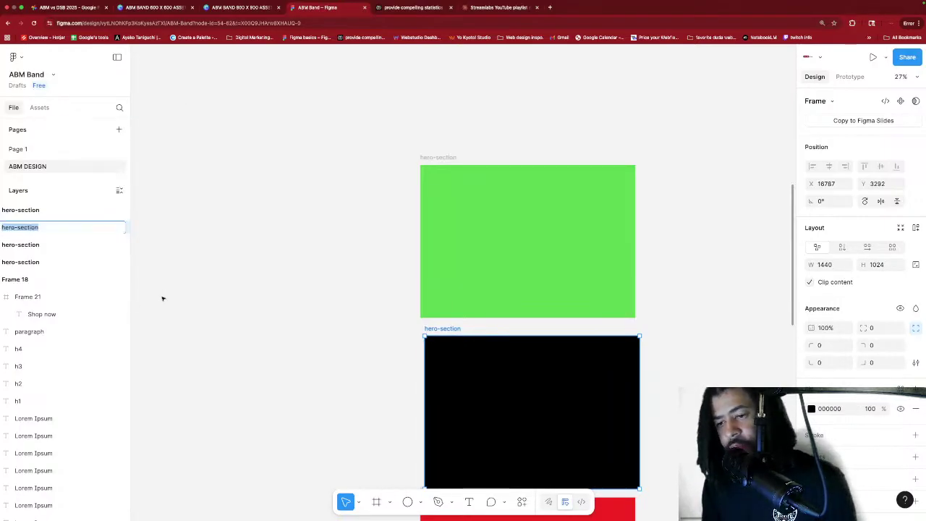
text(second-)
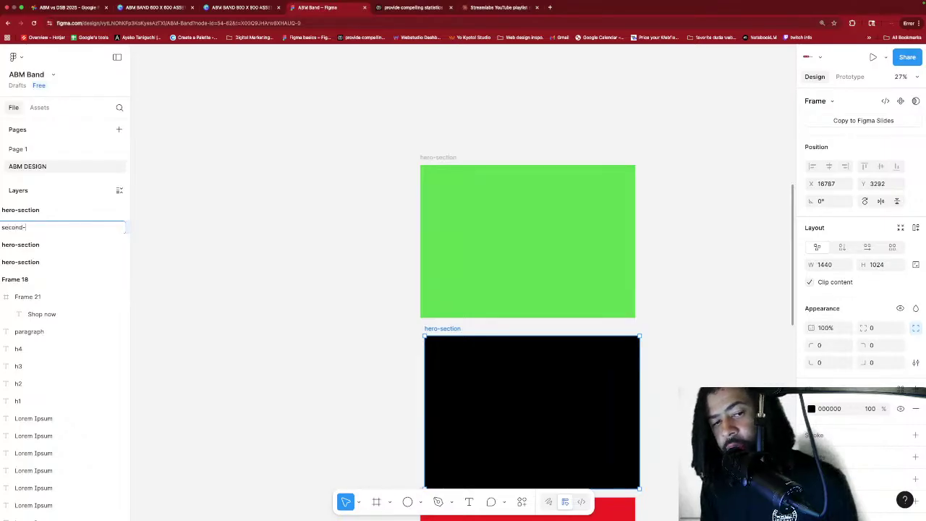
text(section)
key(Return)
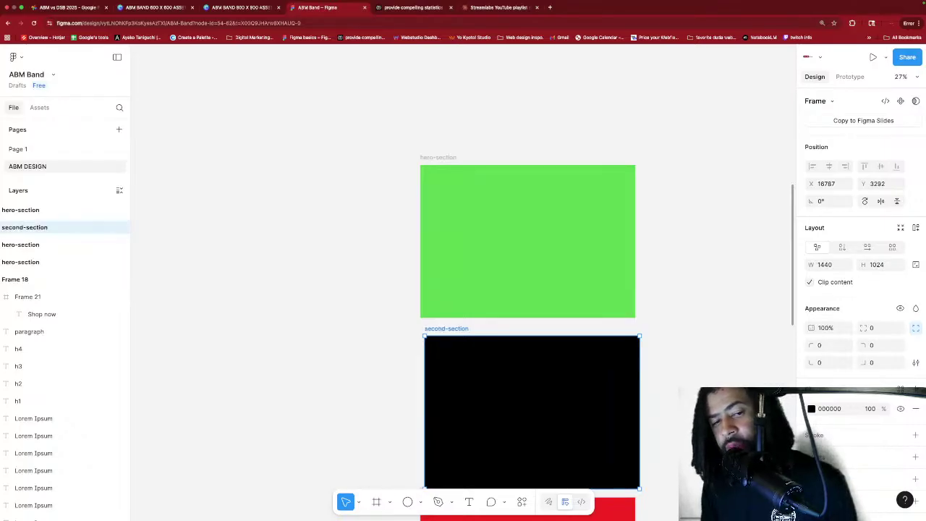
Shift the red frame down to about Y 4437 and rename it as third-section.
scroll(287, 287, down, 5)
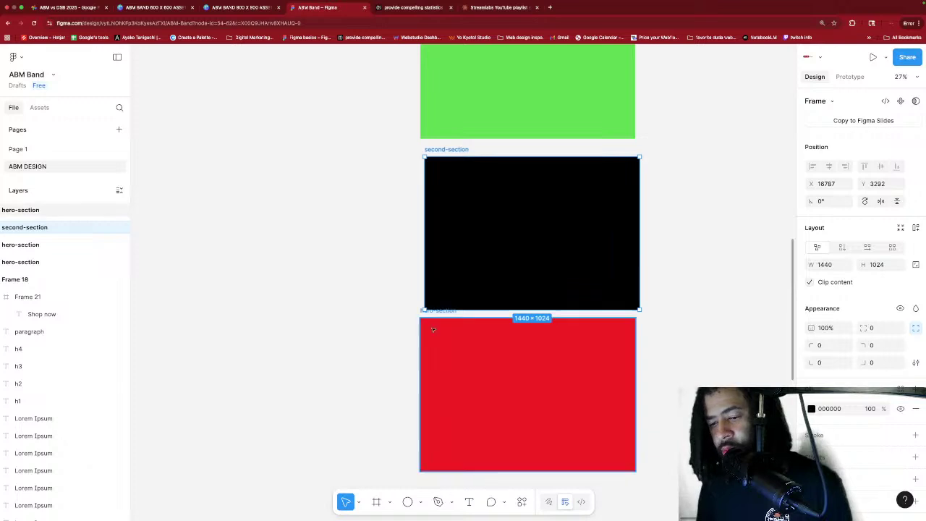
click(455, 335)
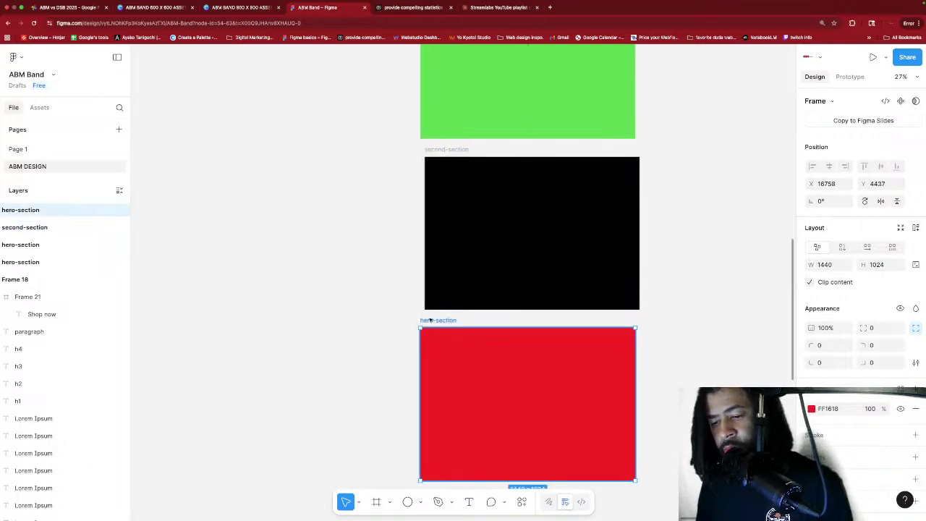
right_click(31, 209)
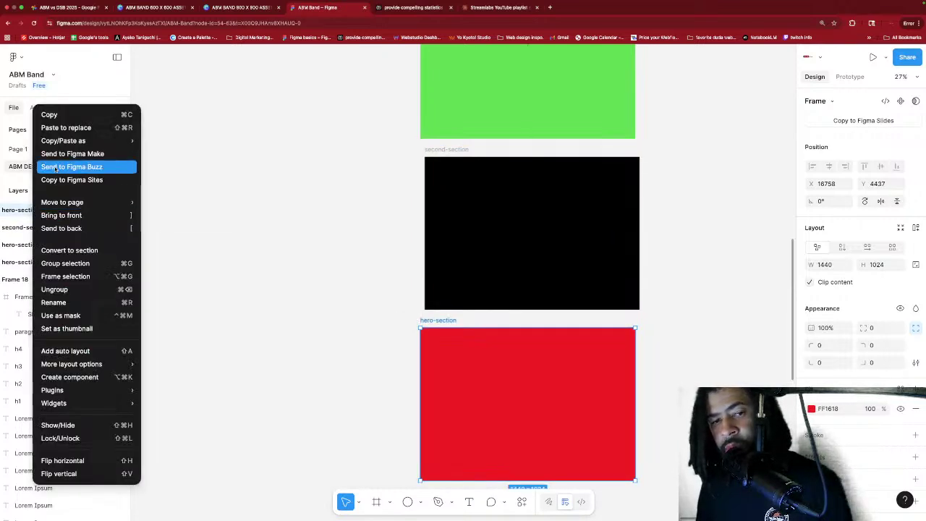
click(73, 303)
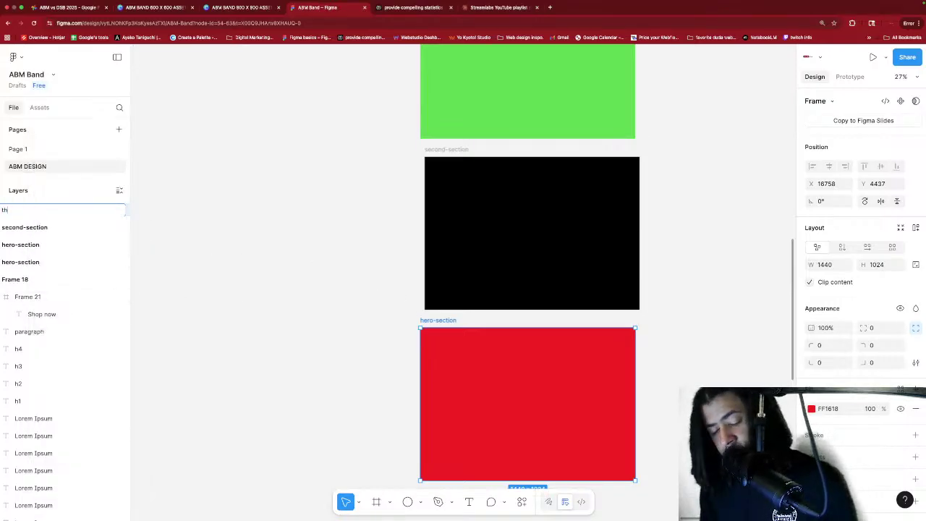
text(third-section)
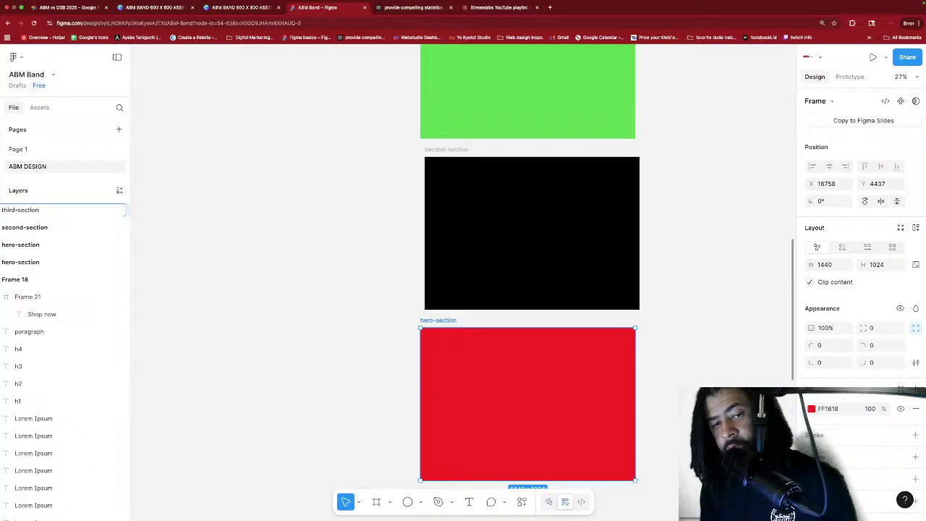
key(Return)
Restack second-section flush under the green frame at X 16758, Y 3171, and third-section directly beneath it at Y 4195.
scroll(267, 190, down, 2)
scroll(255, 190, up, 4)
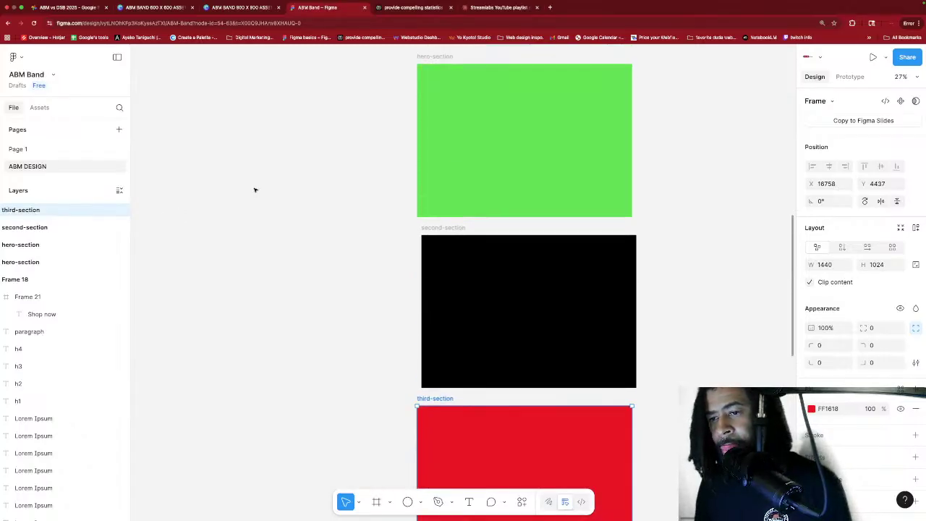
click(471, 269)
drag(499, 264, 510, 294)
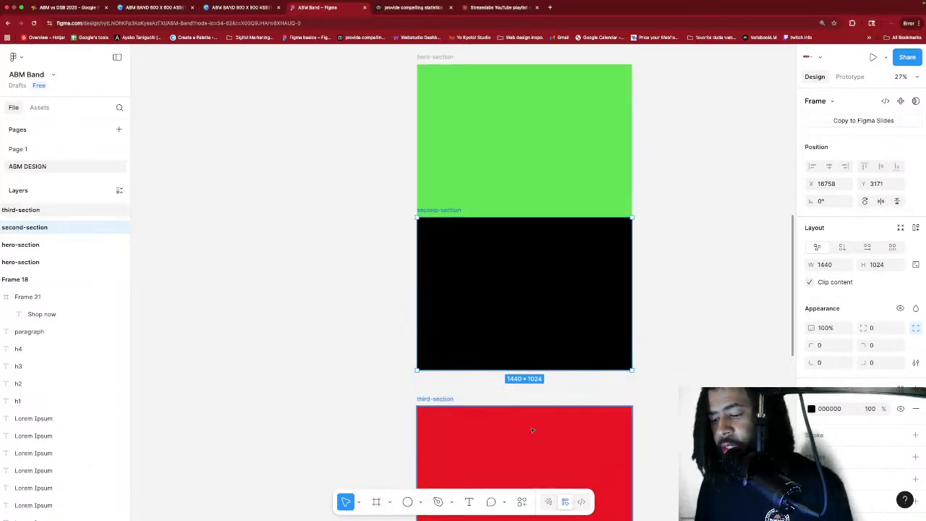
drag(514, 434, 515, 397)
click(711, 348)
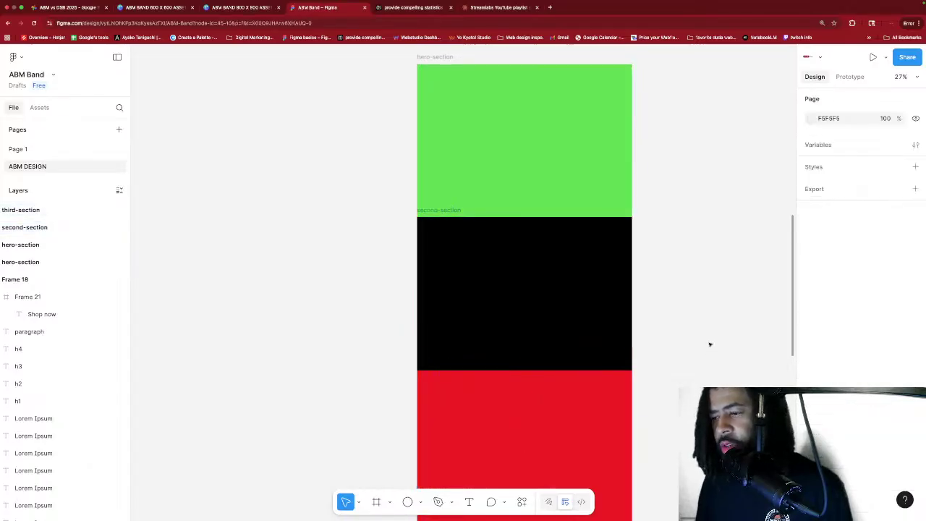
Examine the full stack of hero-section, second-section and third-section, including where the frames meet.
scroll(677, 267, down, 2)
scroll(677, 267, down, 5)
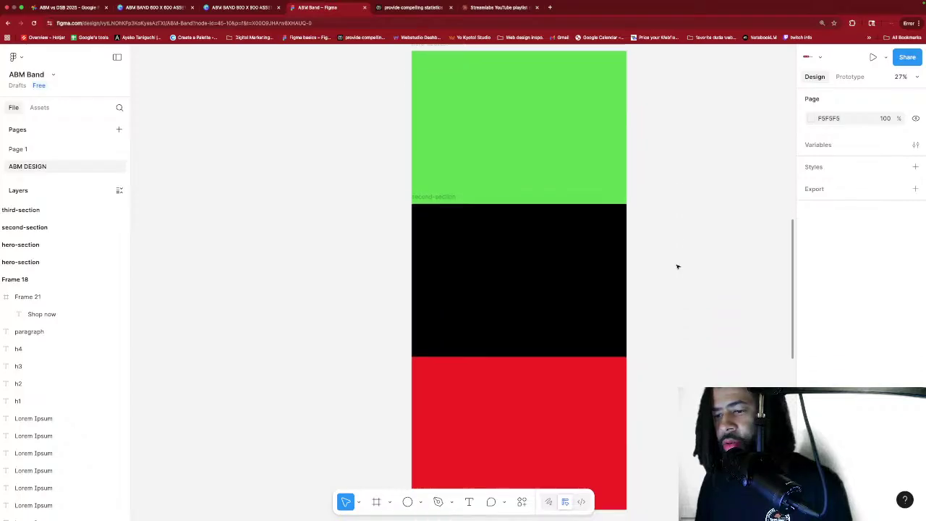
scroll(677, 267, up, 5)
scroll(677, 267, down, 3)
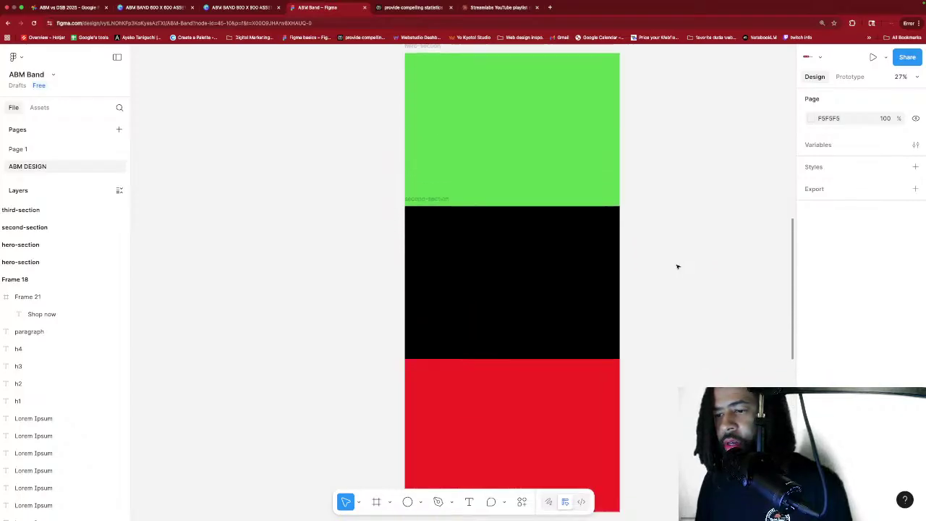
click(613, 293)
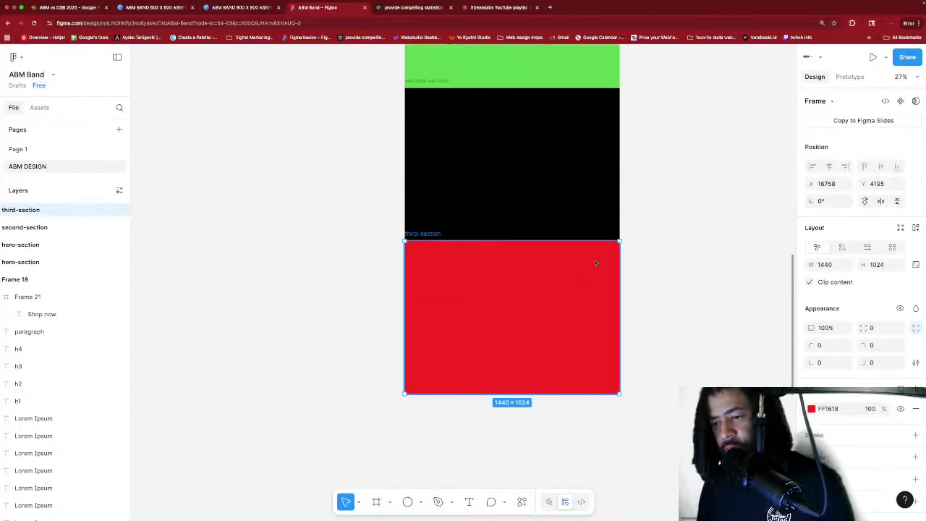
scroll(629, 246, up, 5)
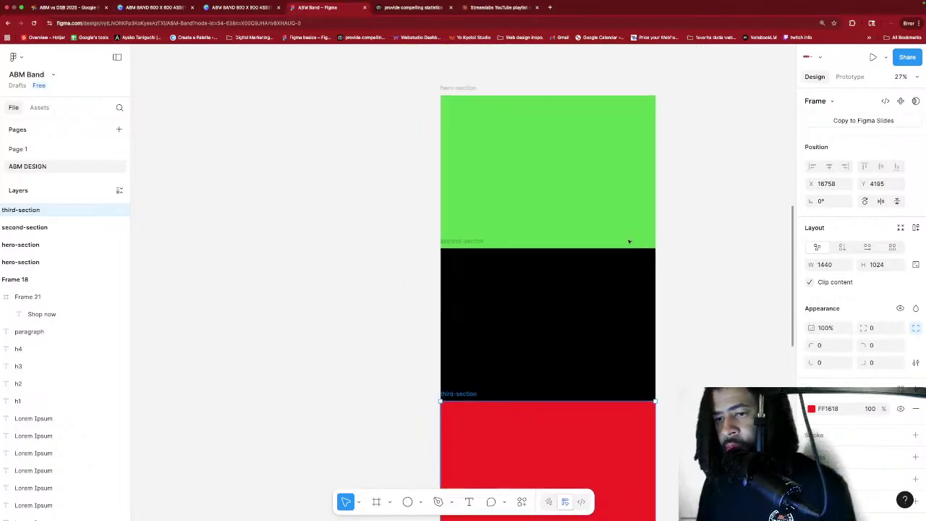
scroll(630, 239, down, 2)
scroll(629, 233, down, 2)
scroll(629, 234, up, 6)
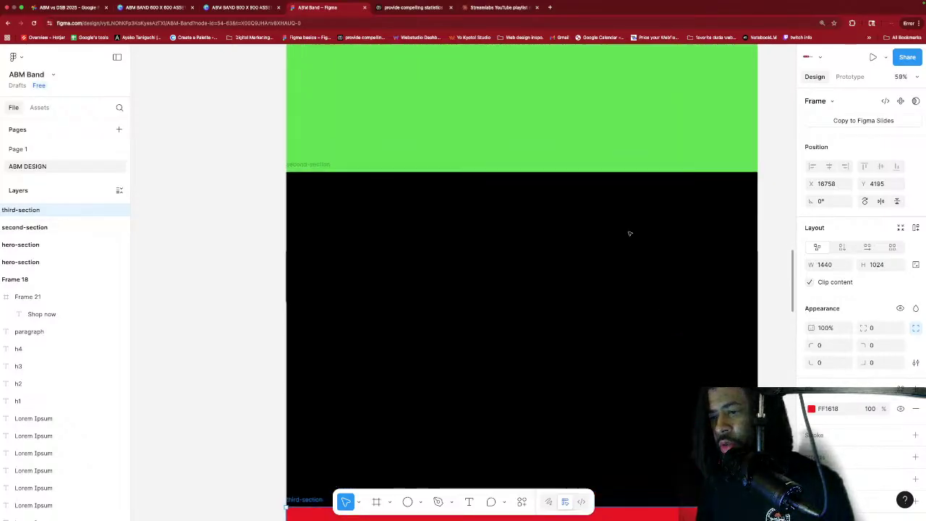
Look over the stacked sections from the red third-section back up to the green hero-section.
scroll(630, 234, up, 2)
scroll(629, 233, up, 5)
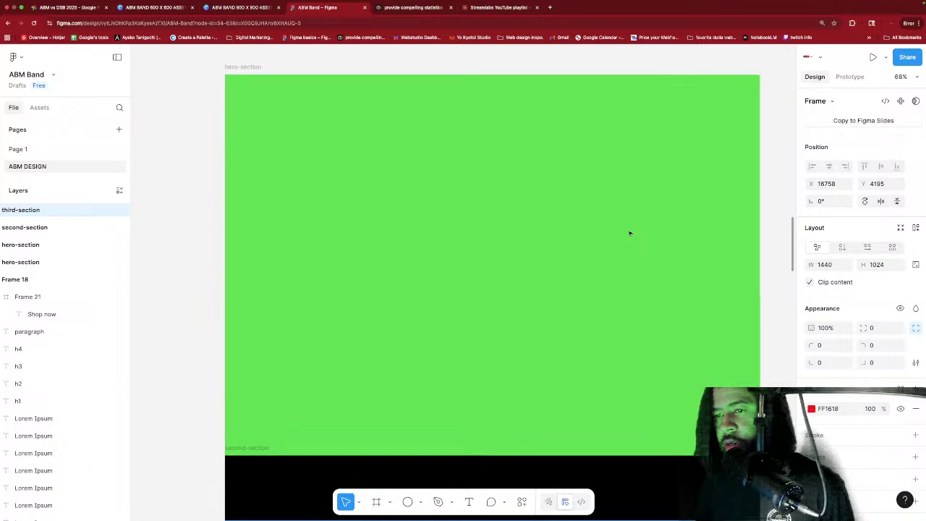
scroll(629, 234, down, 10)
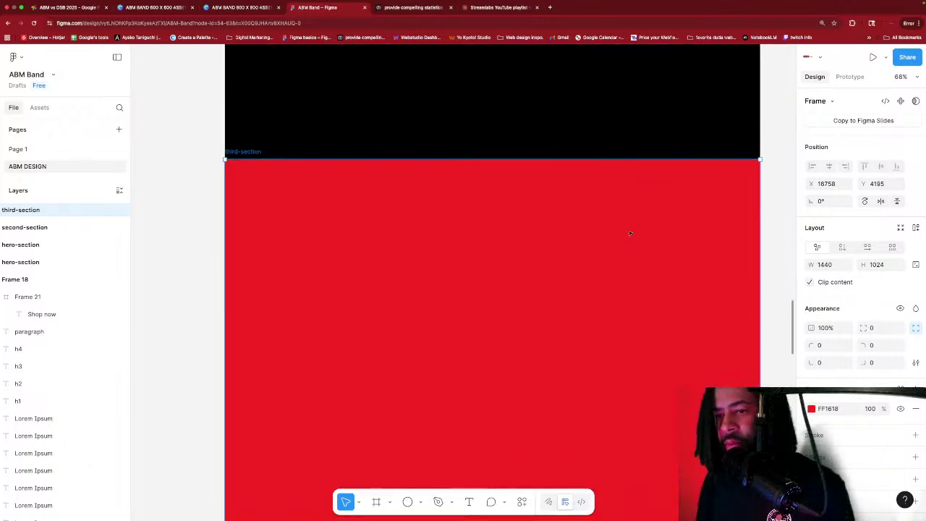
scroll(629, 233, down, 4)
scroll(629, 233, up, 13)
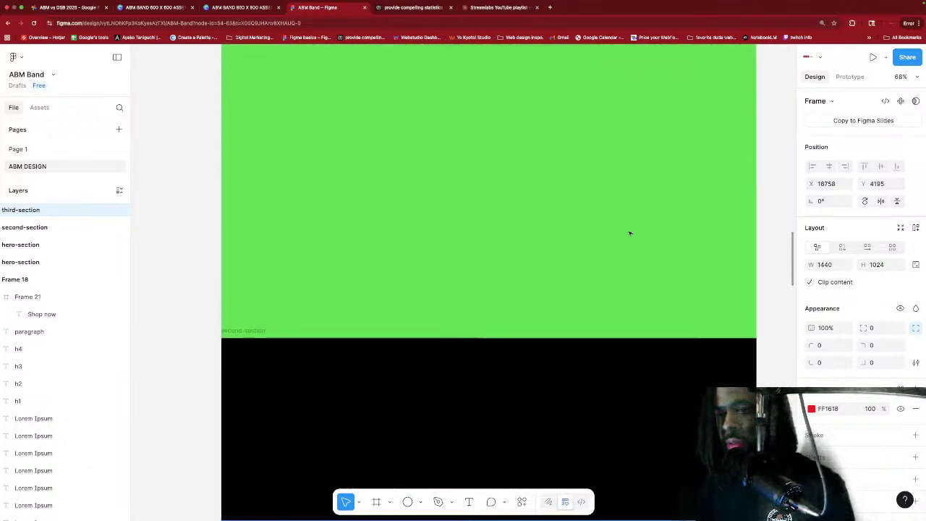
scroll(629, 233, up, 5)
scroll(629, 233, right, 1)
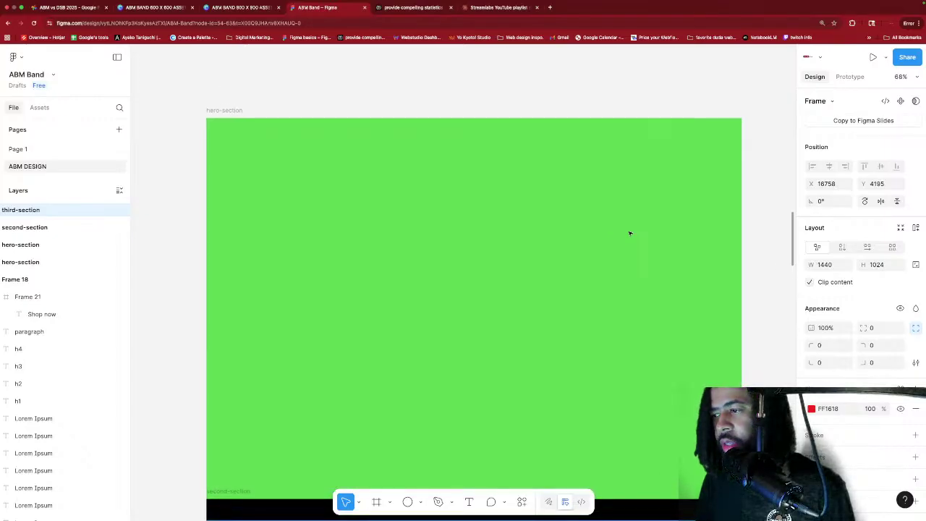
scroll(628, 232, down, 1)
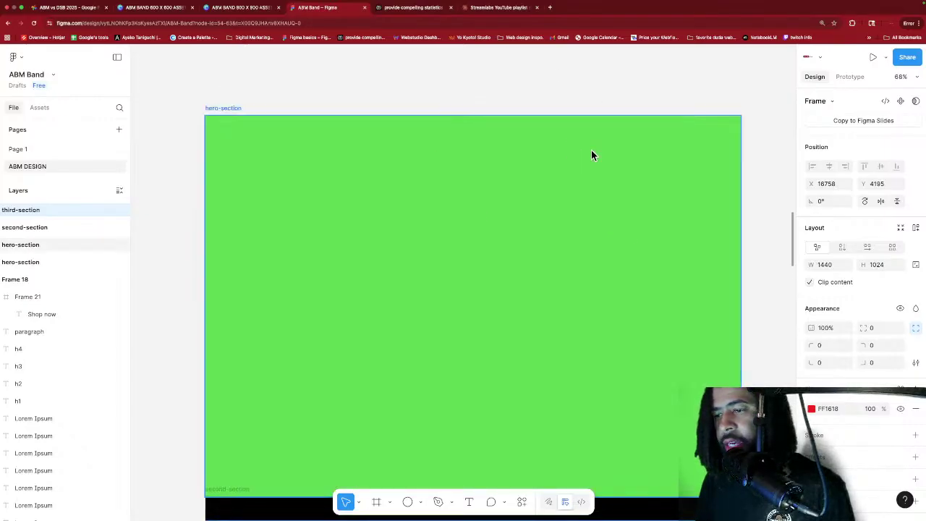
scroll(593, 153, down, 2)
Try to move second-section up over the green frame, nesting it in hero-section at X 0, Y 0.
click(671, 492)
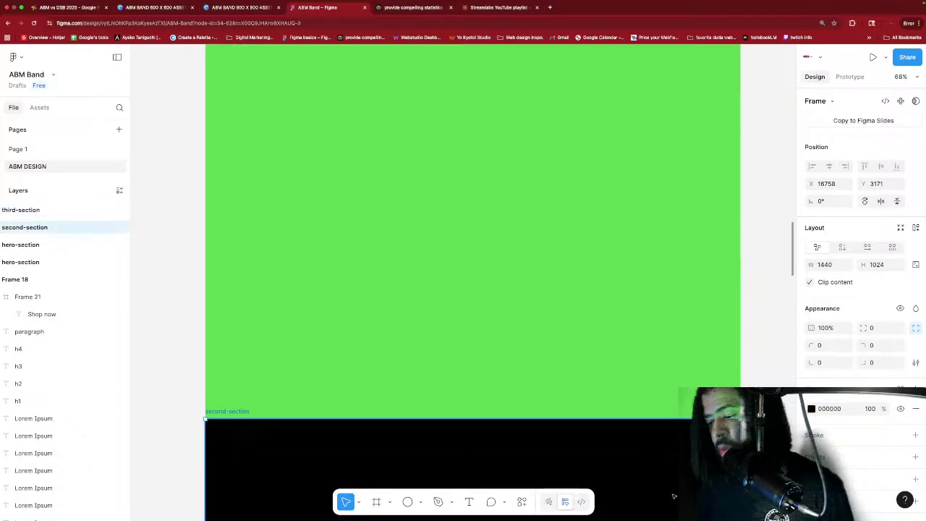
drag(677, 481, 700, 130)
scroll(737, 237, down, 5)
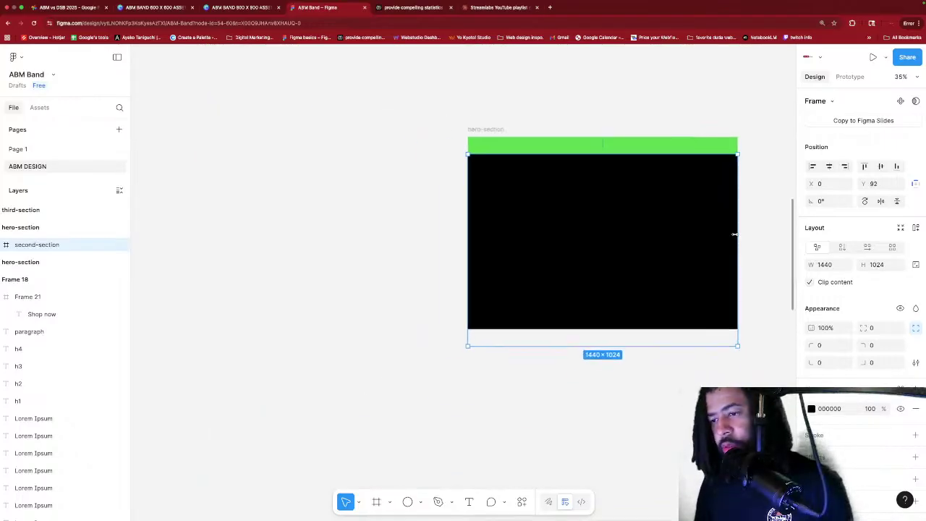
mouse_move(680, 227)
mouse_down()
mouse_move(684, 403)
mouse_move(681, 220)
mouse_up()
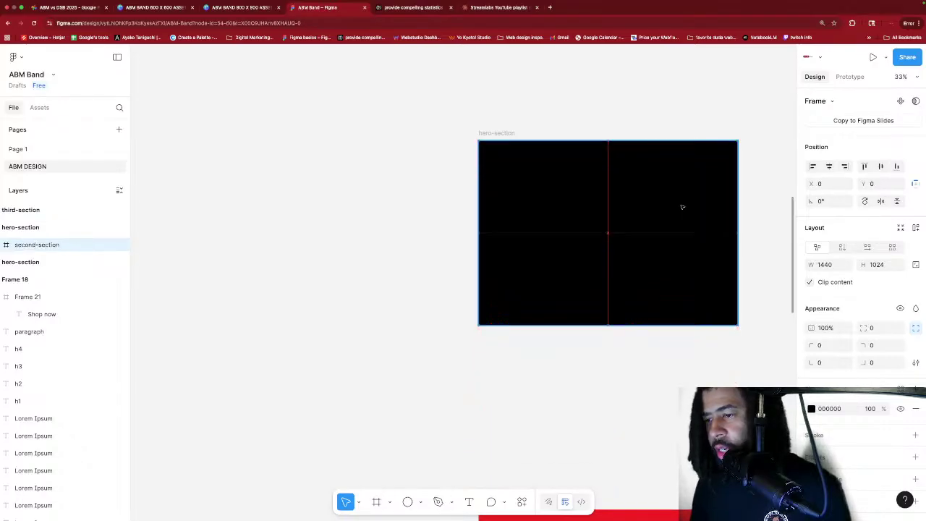
drag(682, 207, 682, 207)
Try to reposition the red third-section below the black frame at X 16758, Y 3878.
scroll(726, 336, down, 2)
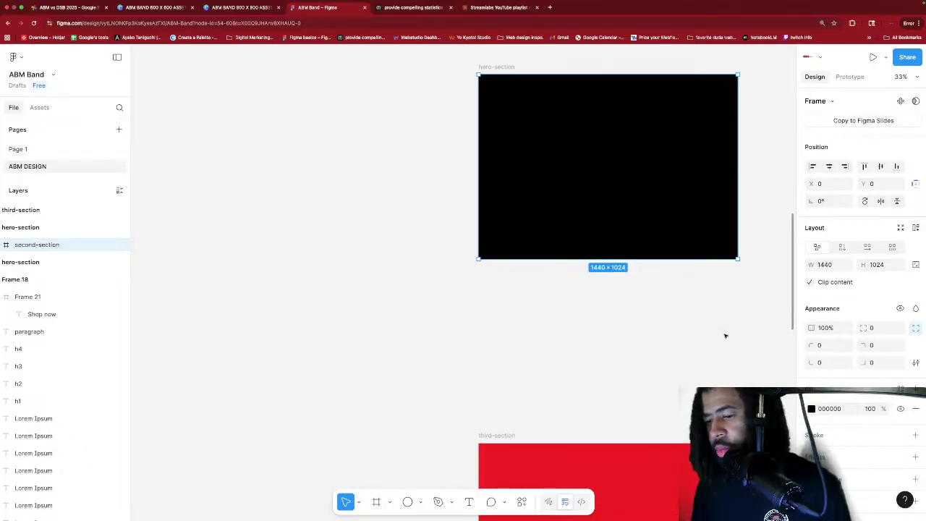
drag(701, 487, 692, 306)
scroll(728, 323, right, 2)
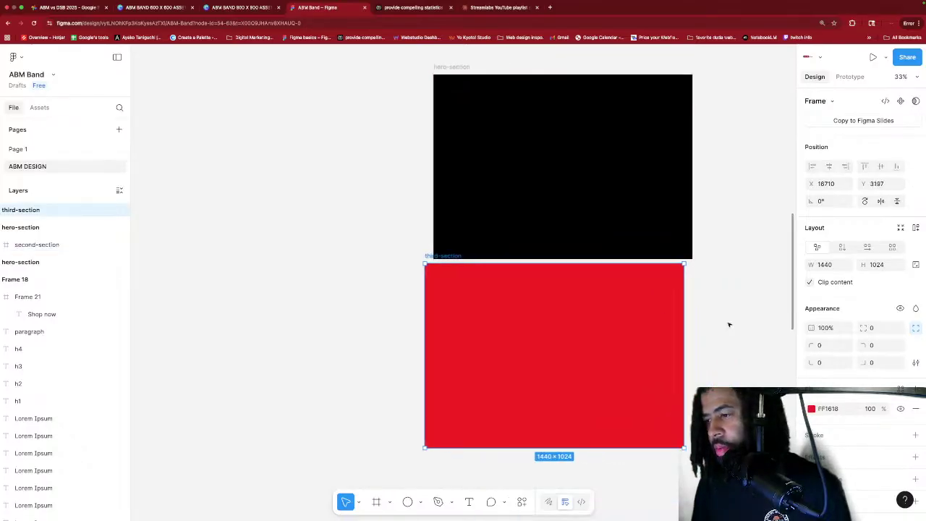
scroll(727, 326, up, 2)
drag(639, 374, 668, 309)
scroll(667, 310, down, 4)
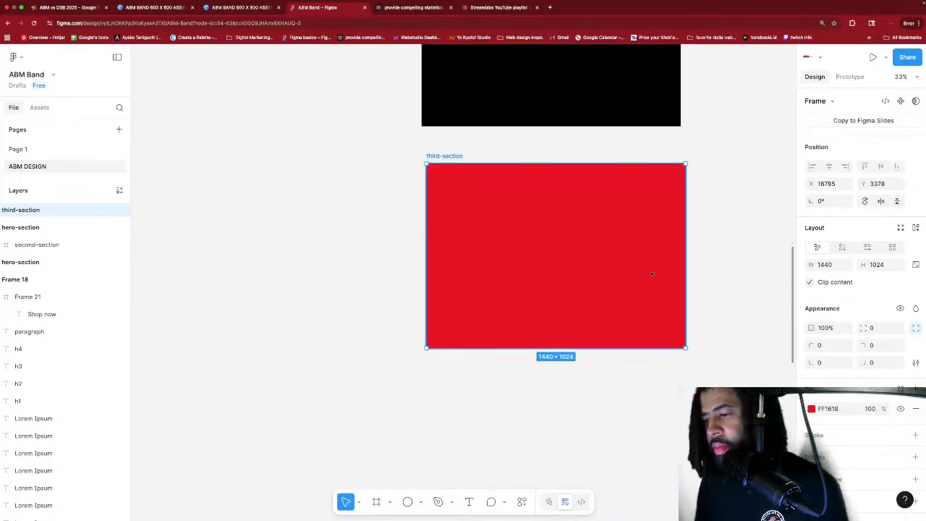
drag(606, 227, 591, 283)
scroll(624, 219, up, 5)
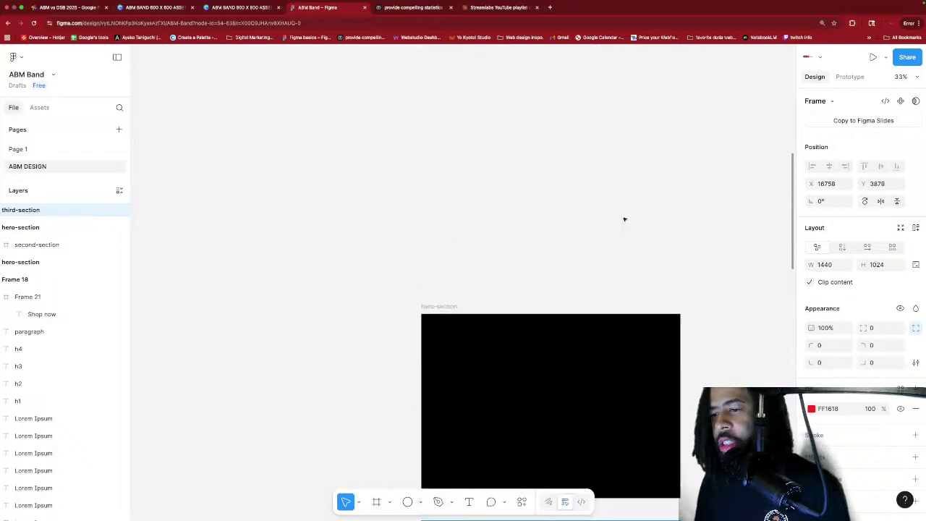
Try to shift hero-section to X 16725, Y 2702 and pull second-section out of it in the layer order.
scroll(622, 215, down, 2)
click(588, 217)
drag(589, 217, 583, 316)
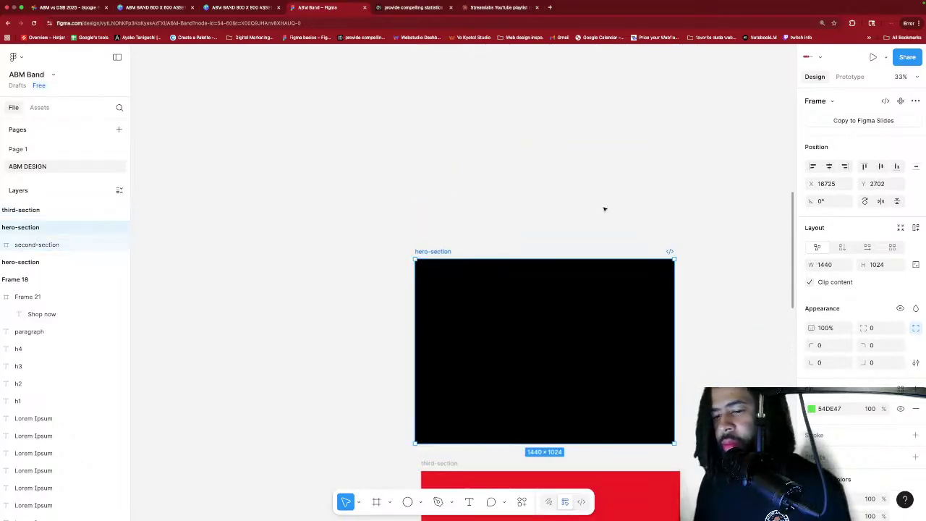
scroll(603, 209, down, 5)
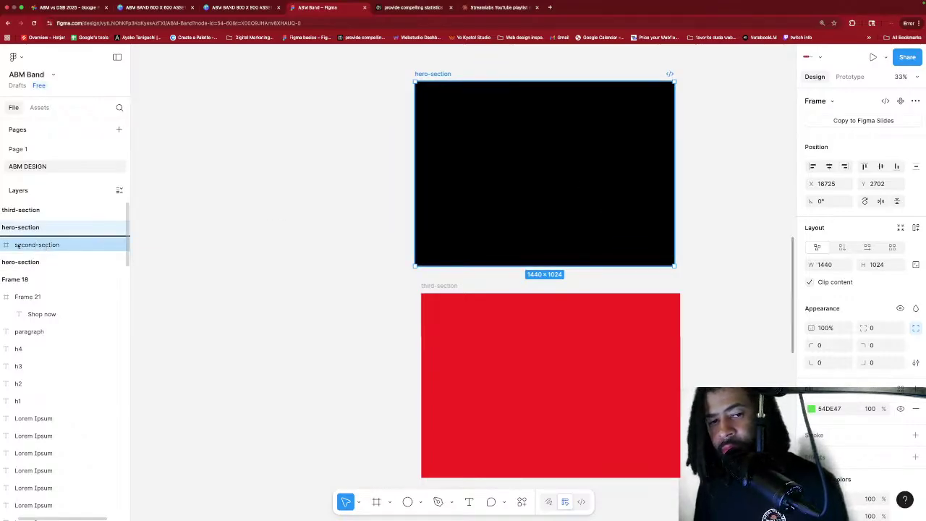
drag(2, 246, 61, 249)
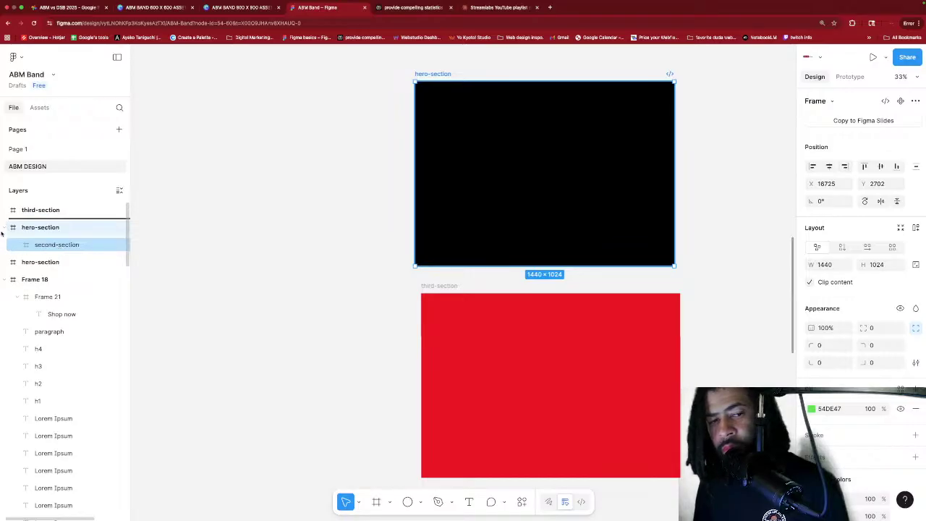
drag(2, 233, 6, 229)
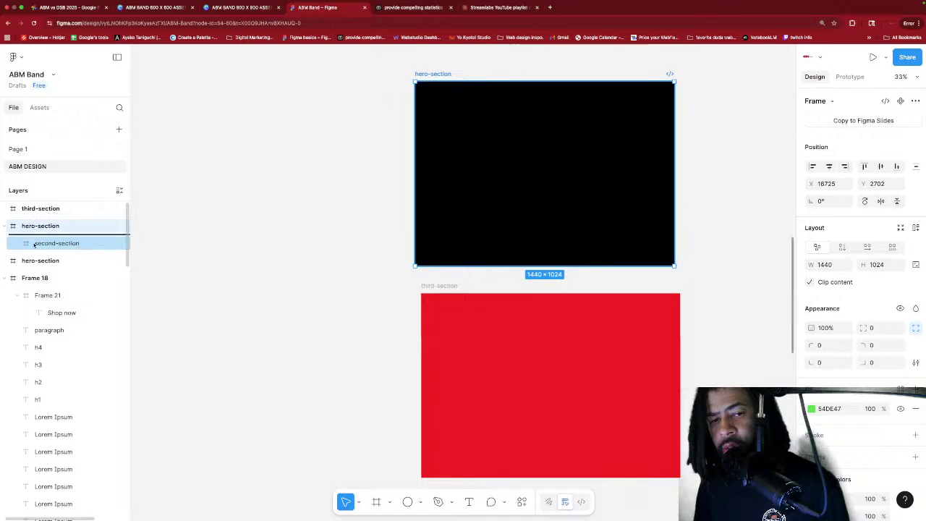
drag(34, 245, 35, 244)
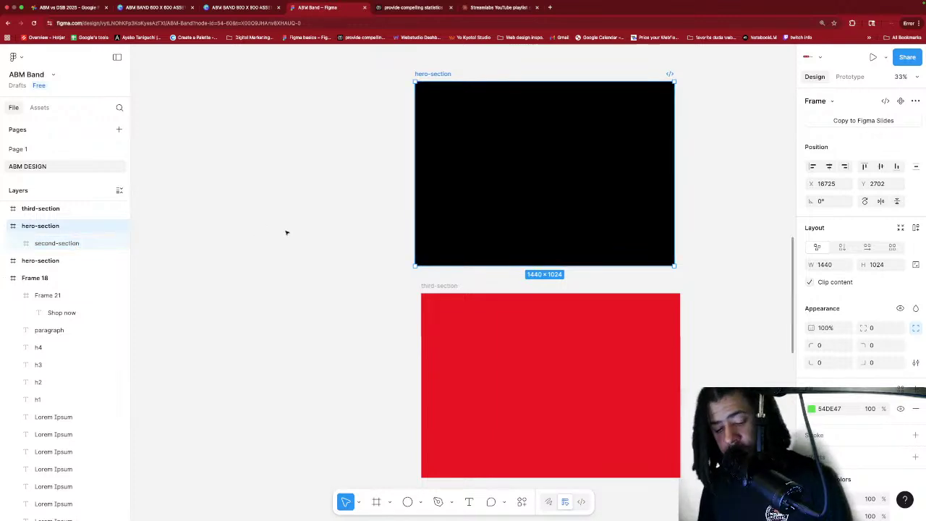
Undo the recent moves and nesting of the section frames.
key(ctrl+z)
key(ctrl+z)
key(ctrl+z)
key(ctrl+z)
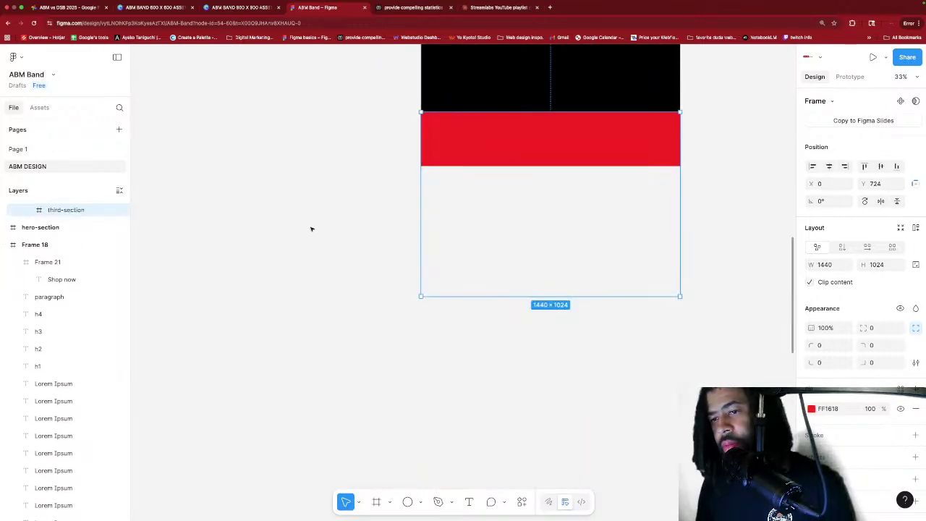
key(ctrl+z)
key(ctrl+z)
Pull second-section out of the stack and set it beside it at about X 15666, Y 3002.
drag(506, 204, 270, 251)
drag(419, 226, 465, 196)
scroll(548, 201, up, 5)
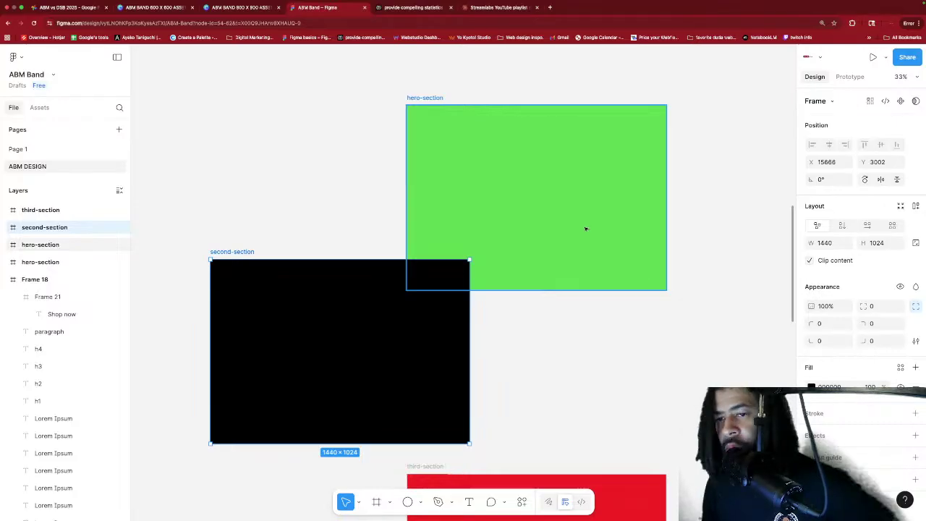
click(578, 325)
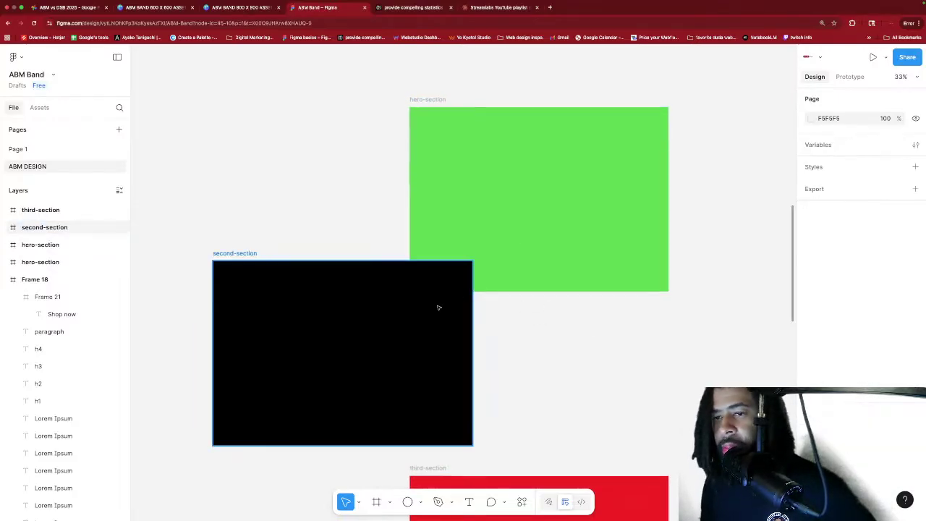
scroll(415, 309, up, 1)
Move second-section back in line with the stack, overlapping the lower part of the green hero-section at X 16758, Y 2567.
drag(415, 311, 578, 406)
scroll(667, 325, down, 4)
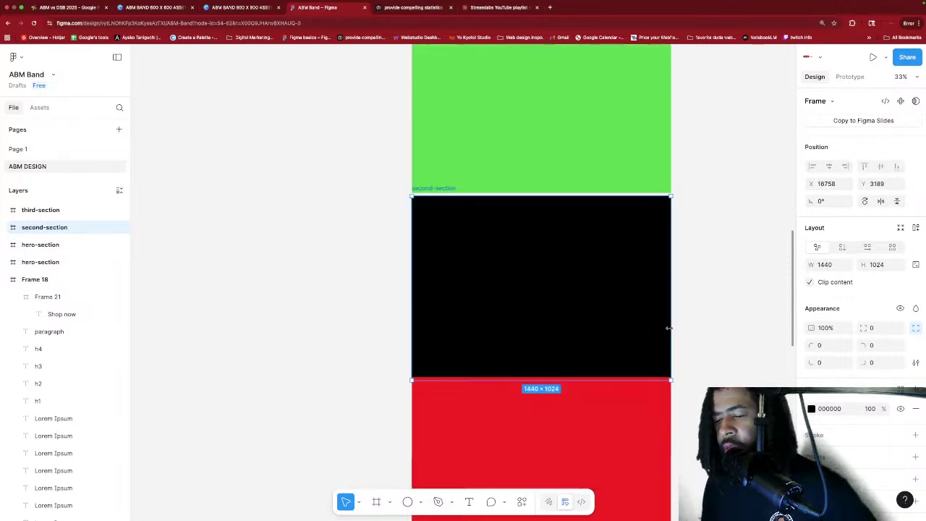
drag(597, 224, 593, 186)
drag(598, 257, 600, 200)
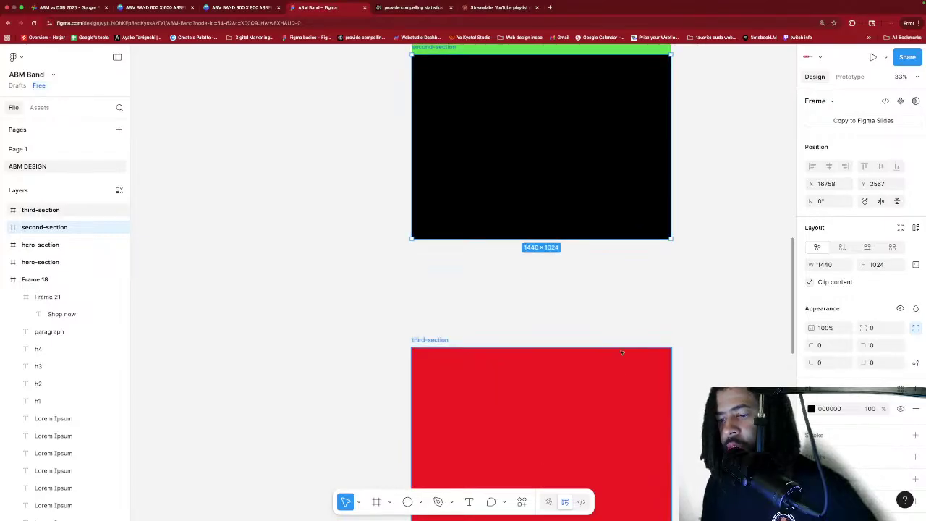
Move third-section up to overlap the lower part of second-section at X 16758, Y 2939.
drag(618, 380, 617, 295)
drag(599, 352, 599, 233)
Check how the green, black and red frames overlap by selecting hero-section and third-section in turn.
scroll(766, 310, up, 5)
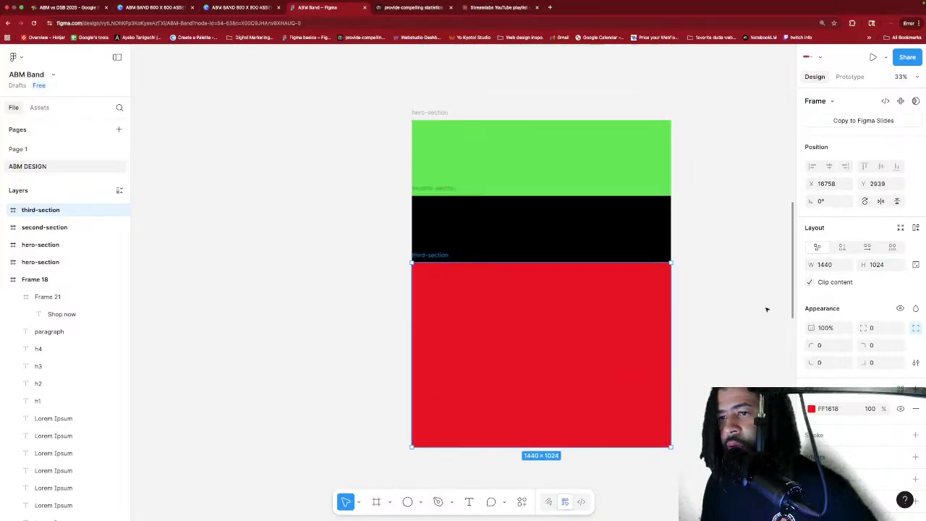
scroll(618, 241, down, 3)
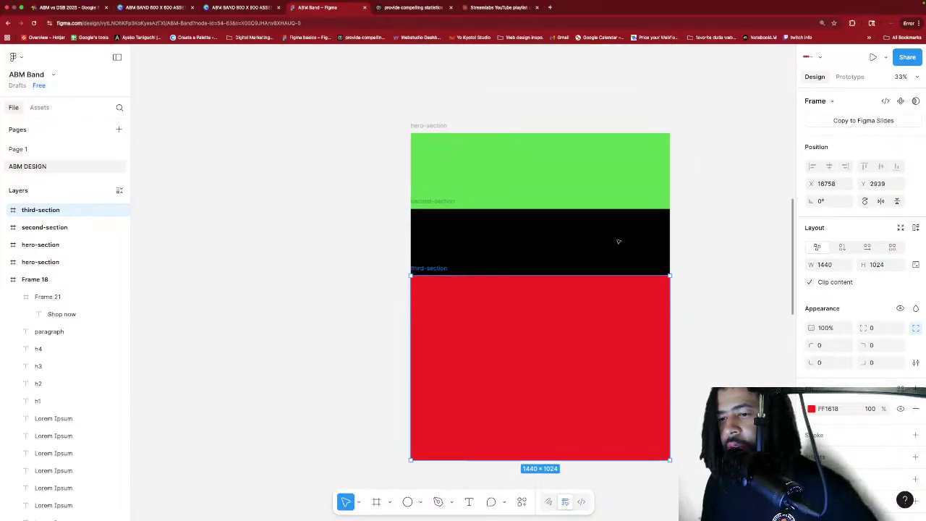
scroll(619, 241, up, 1)
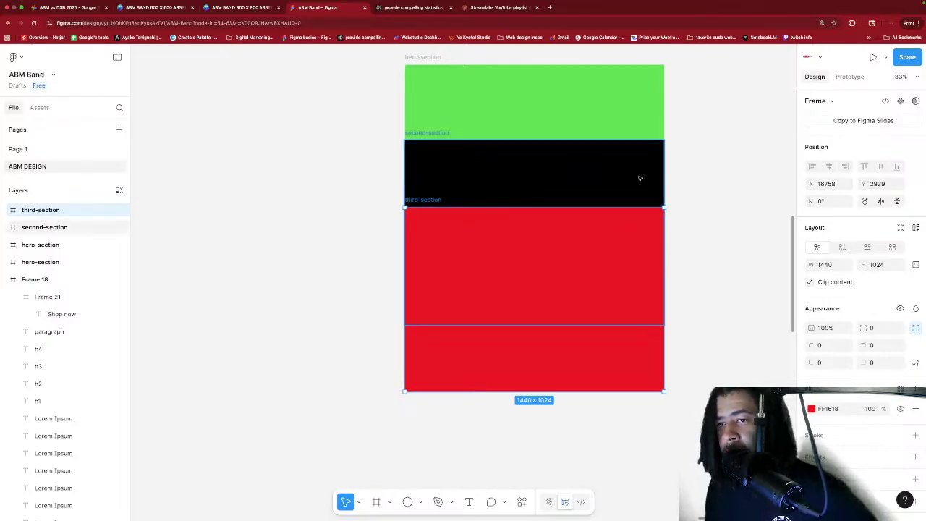
click(566, 159)
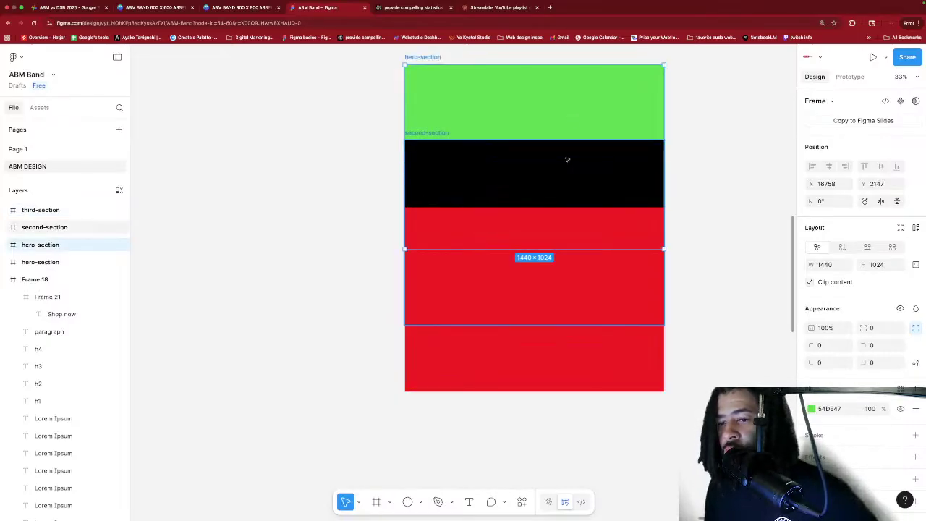
click(559, 251)
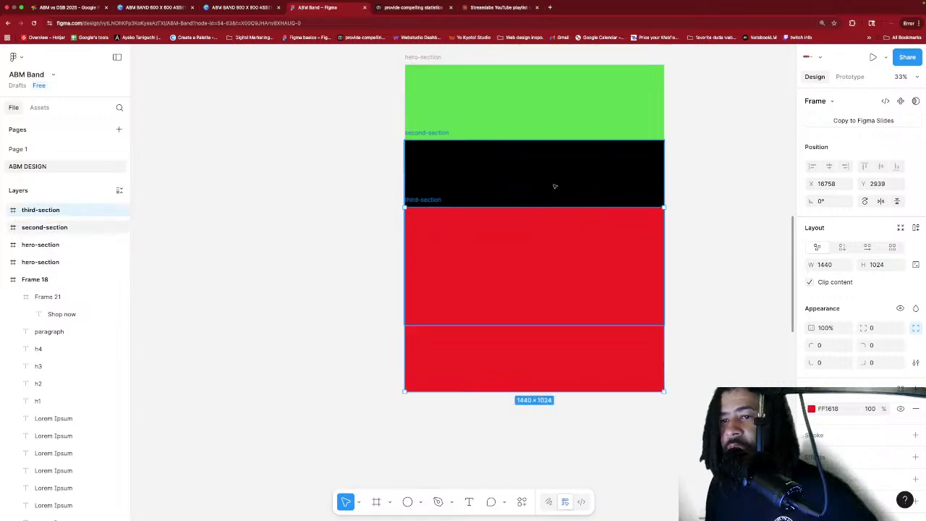
click(536, 160)
click(520, 118)
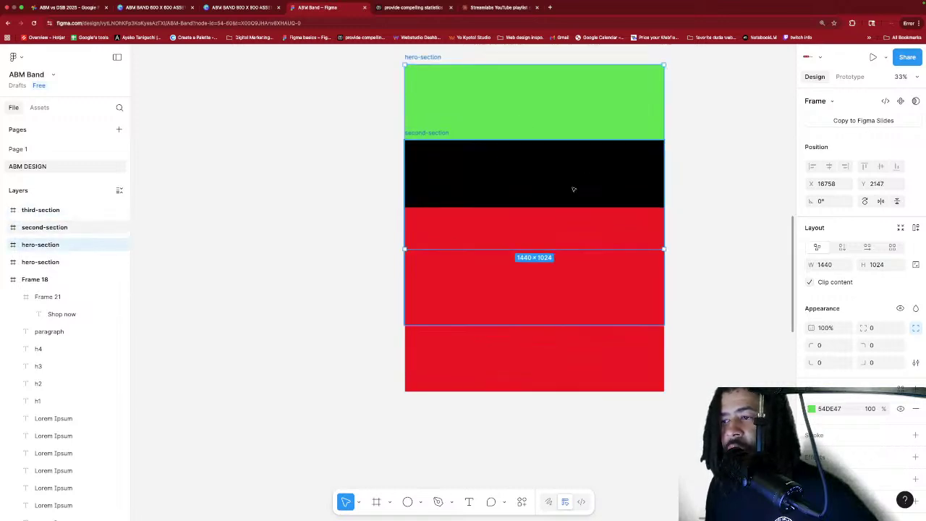
Draw a frame about 781 × 590 beside the stack and resize it to the Desktop preset, 1440 × 1024.
scroll(575, 184, right, 3)
scroll(585, 173, down, 1)
scroll(731, 160, right, 2)
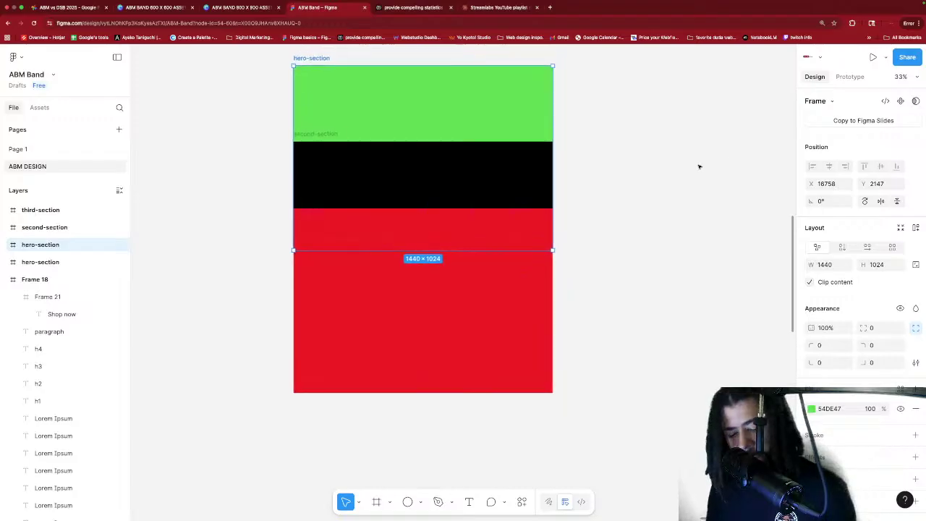
key(f)
drag(627, 102, 768, 207)
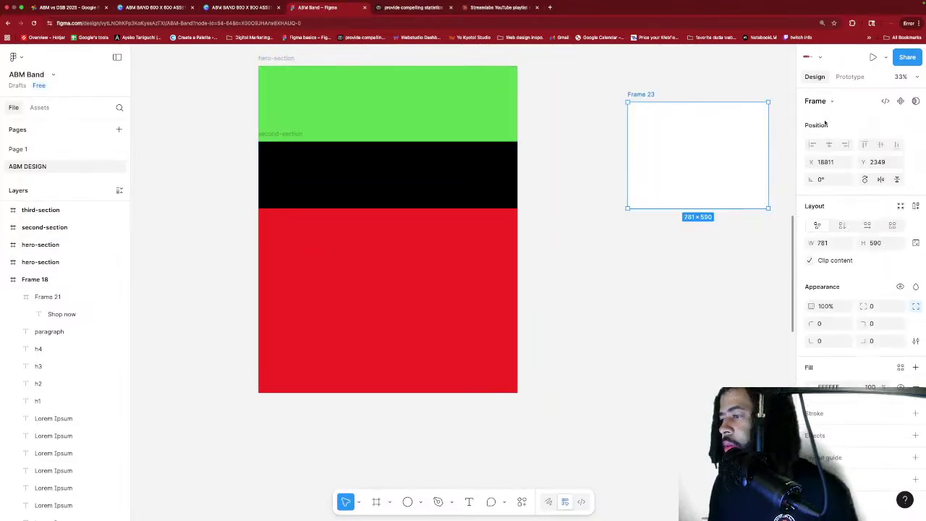
click(831, 101)
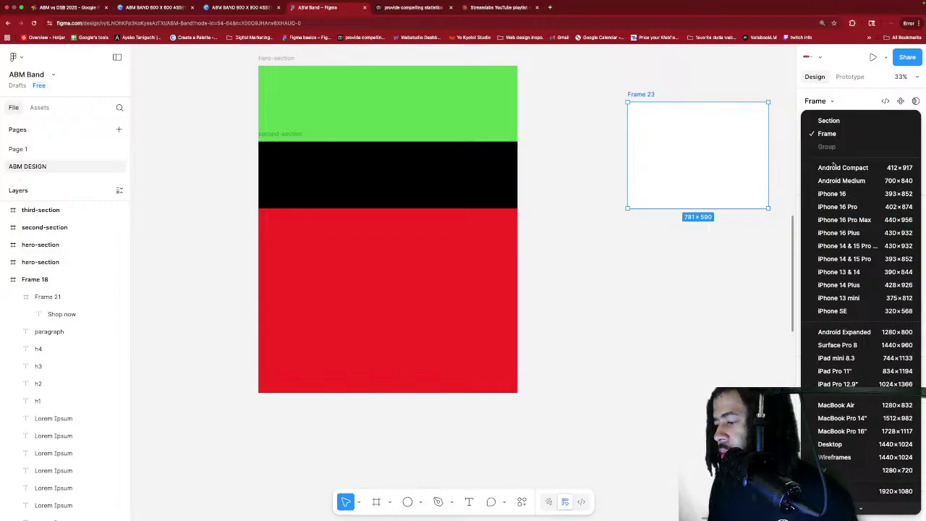
click(832, 441)
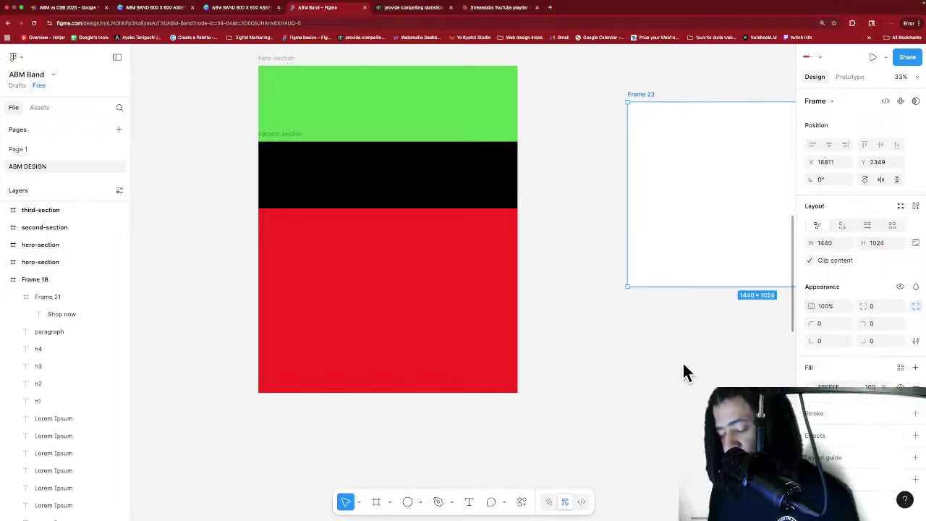
Rename the new white frame as body.
scroll(679, 365, down, 3)
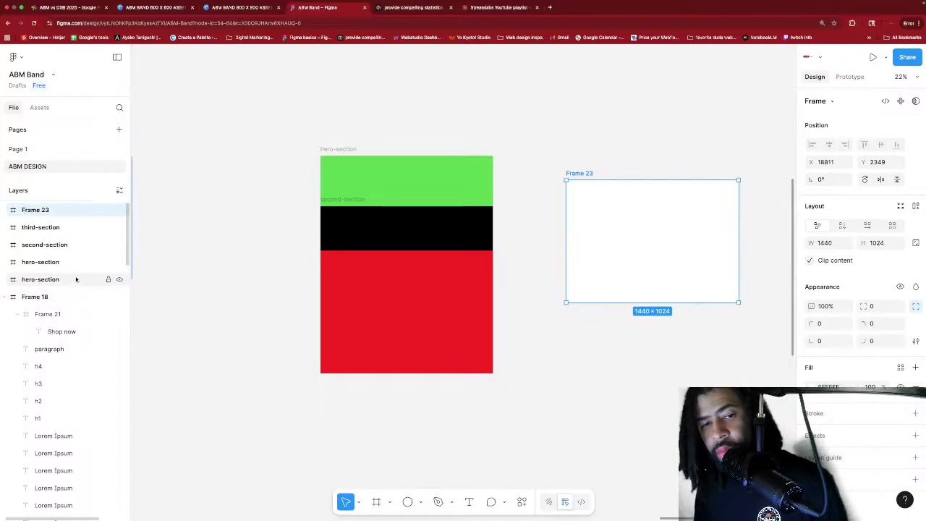
right_click(51, 210)
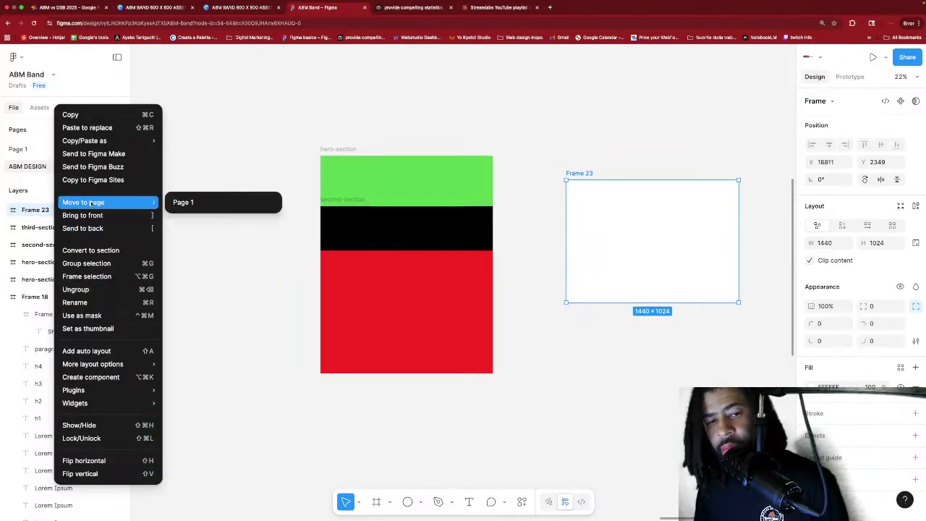
click(93, 302)
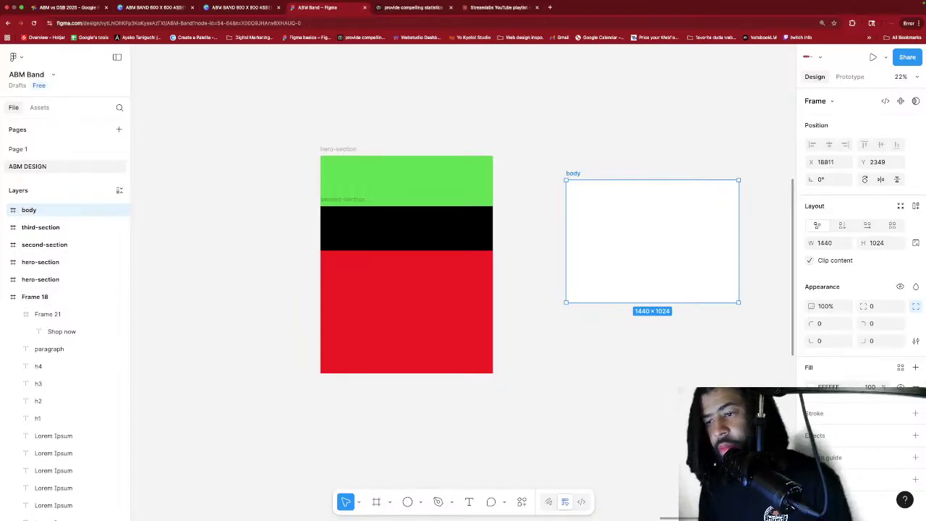
Extend the body frame downward to a height of about 3654.
scroll(444, 213, right, 5)
scroll(444, 212, down, 3)
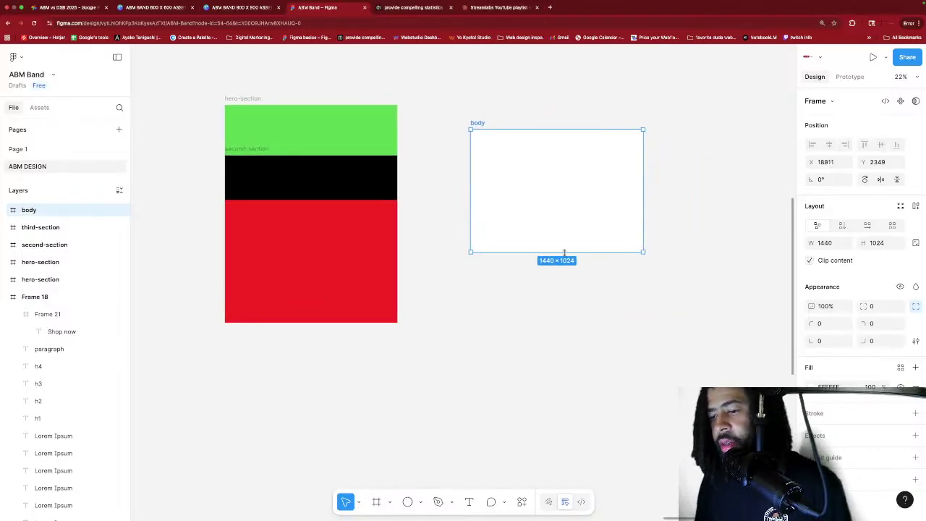
drag(564, 251, 564, 518)
scroll(634, 227, down, 3)
scroll(635, 224, up, 2)
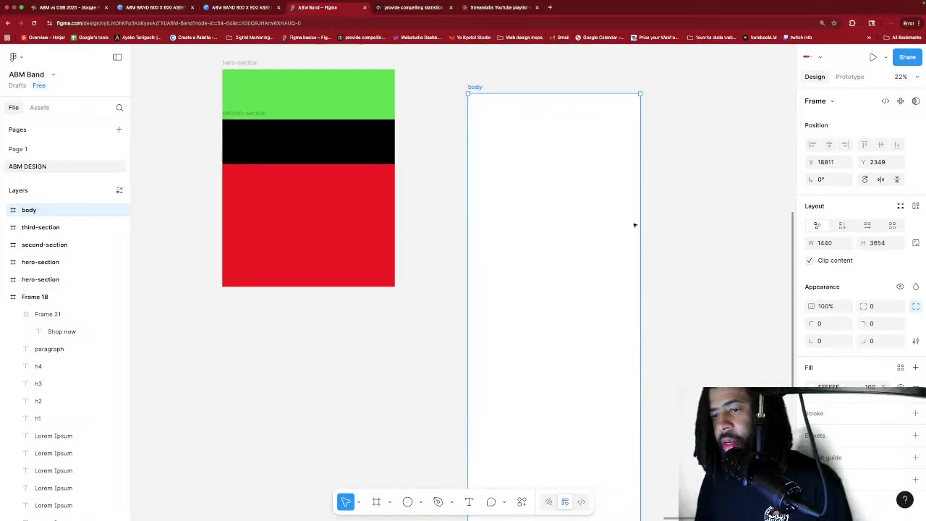
Move hero-section, second-section and third-section into the body frame, stacked one below another from the frame's upper edge.
scroll(634, 225, up, 1)
drag(340, 94, 567, 124)
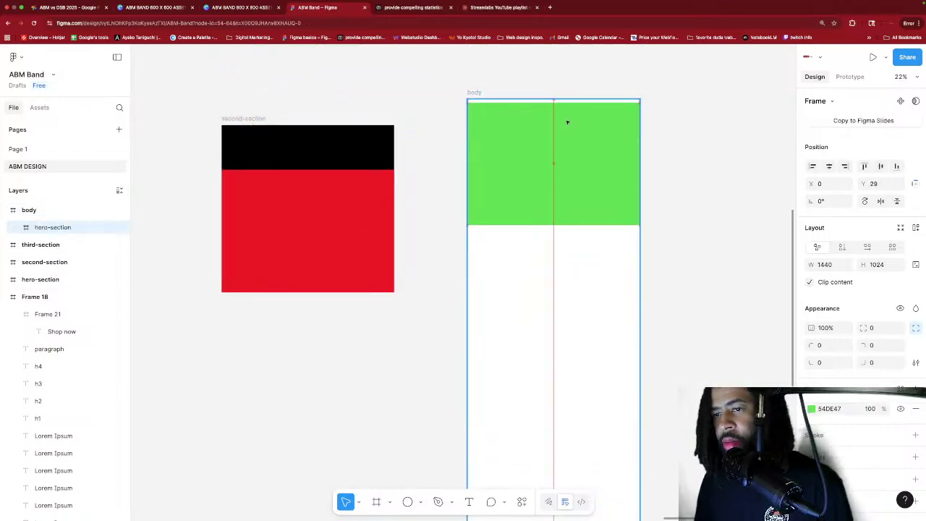
click(366, 130)
drag(322, 138, 550, 238)
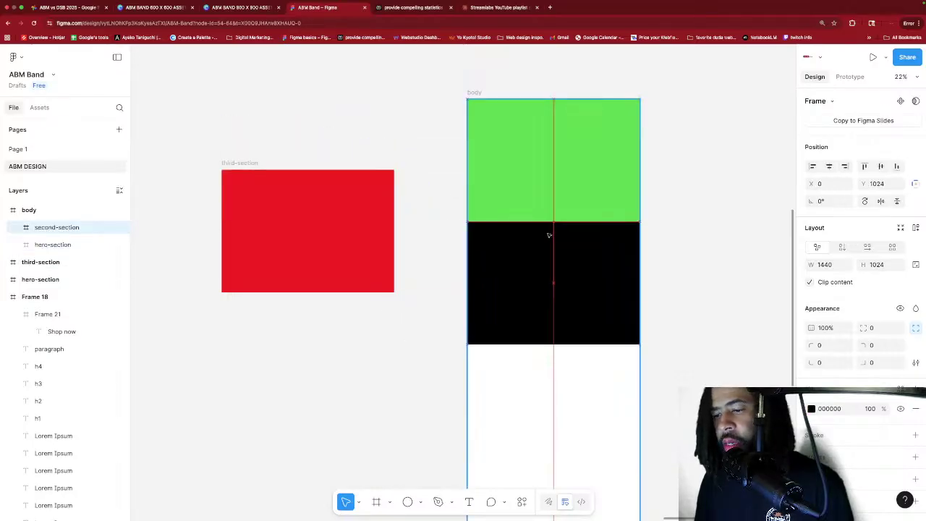
scroll(304, 188, down, 3)
drag(280, 145, 523, 325)
click(303, 185)
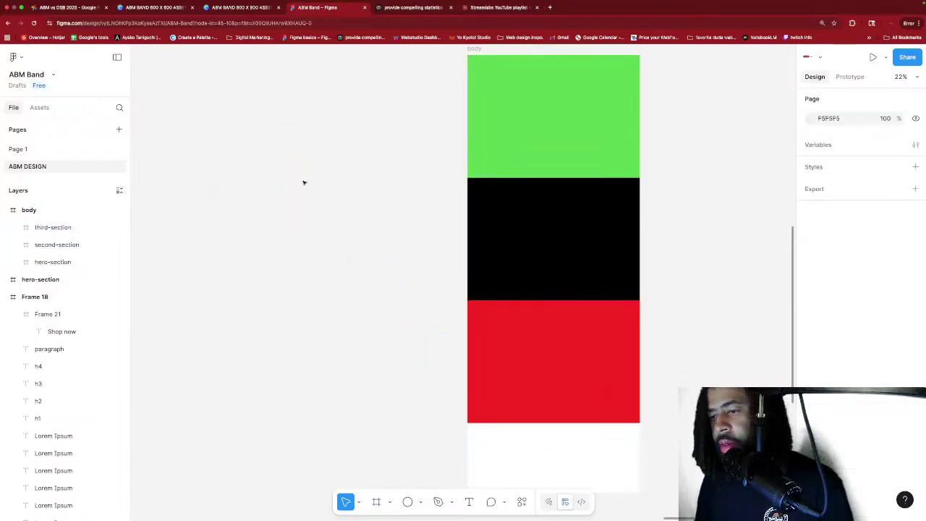
Move second-section up inside body to Y 693 so it overlaps the lower part of hero-section.
scroll(573, 310, up, 1)
scroll(573, 311, down, 4)
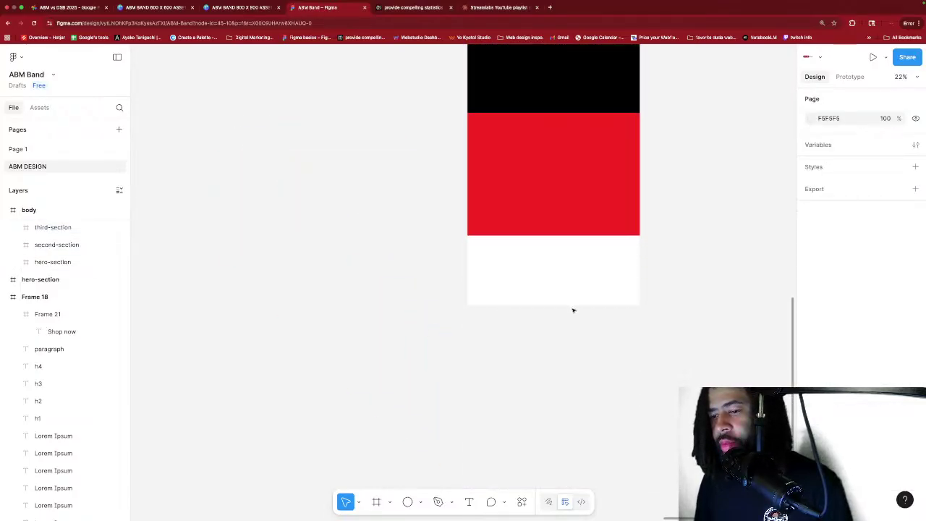
scroll(573, 311, up, 6)
drag(569, 342, 564, 304)
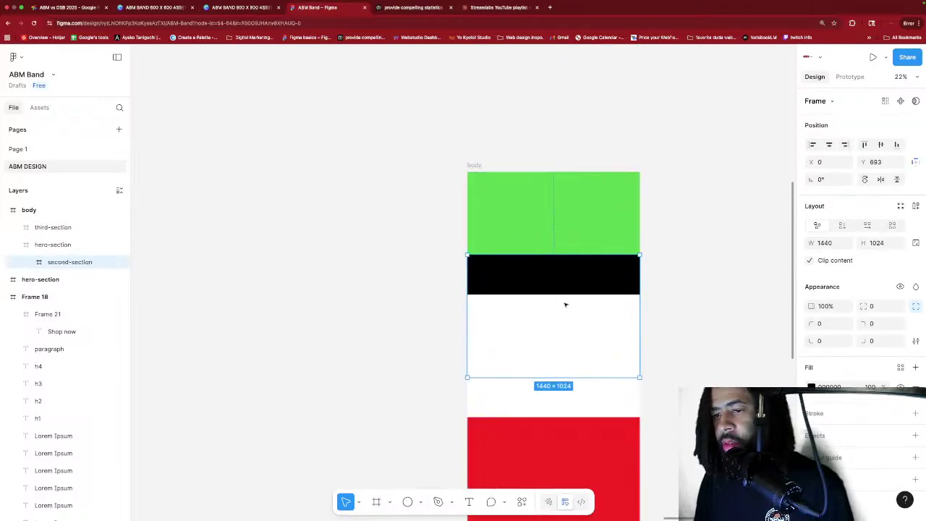
Delete the body frame with its nested sections, and select the remaining white hero-section below Frame 17.
click(472, 165)
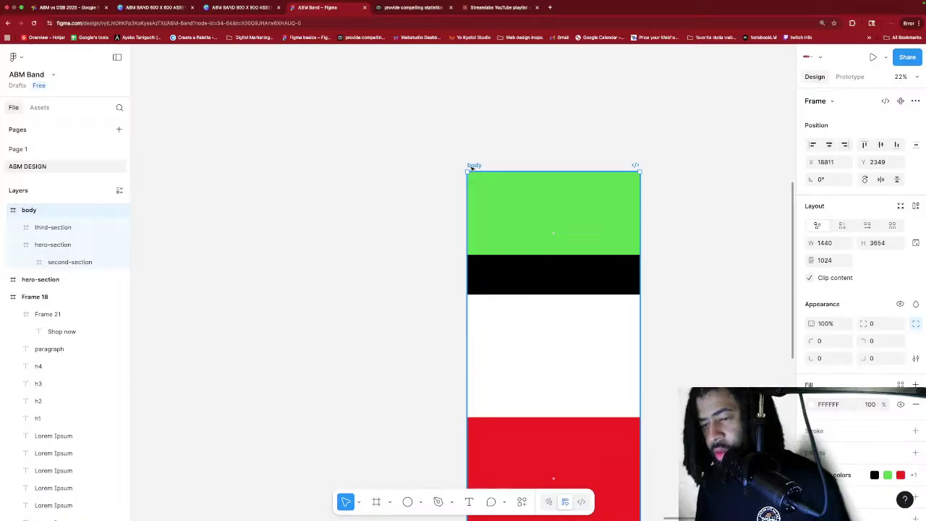
key(Delete)
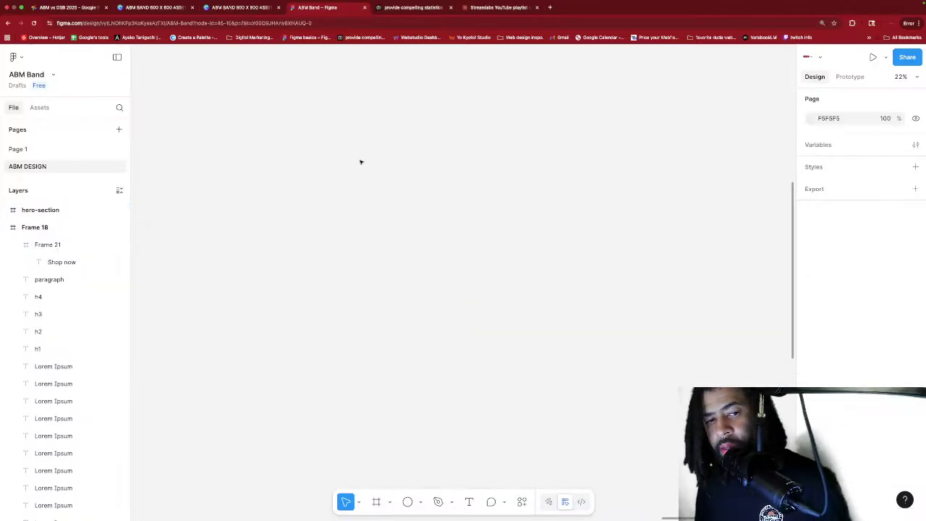
click(41, 210)
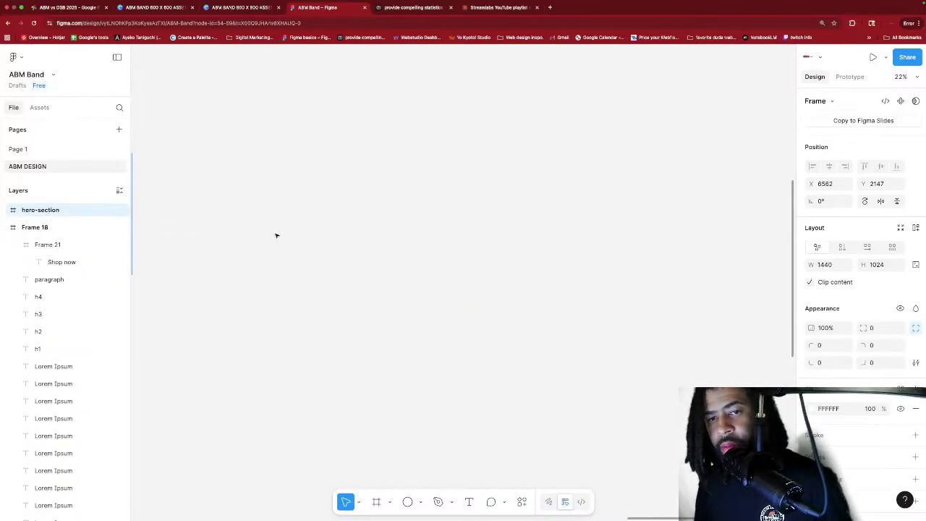
scroll(276, 235, left, 10)
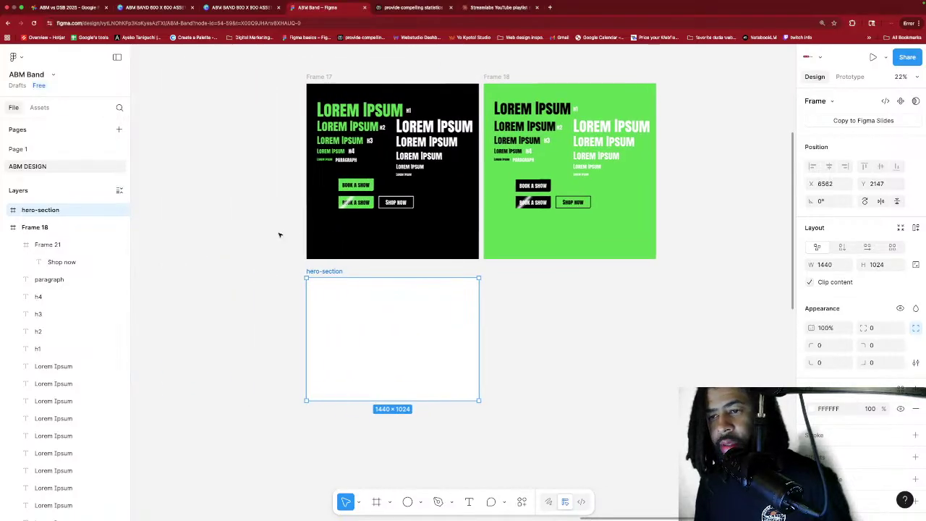
scroll(279, 234, left, 3)
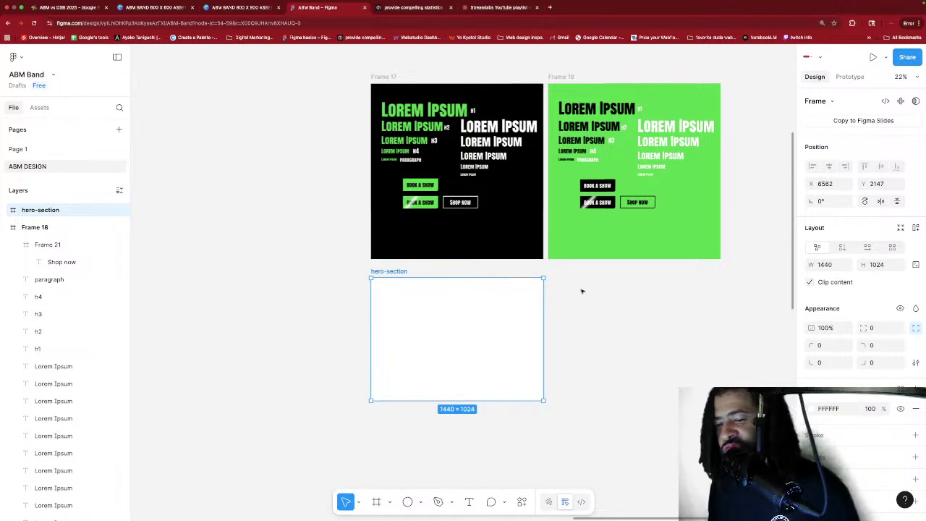
scroll(563, 278, left, 1)
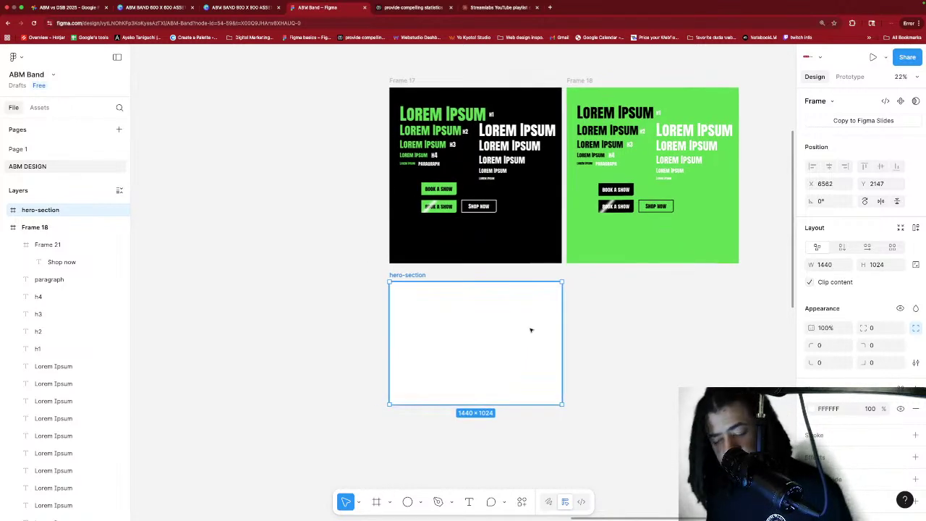
Duplicate the brown dollar-bill portrait image and place the copy at about X 2593, Y 4098, toward the style guide frames.
scroll(531, 329, down, 1)
scroll(492, 319, left, 10)
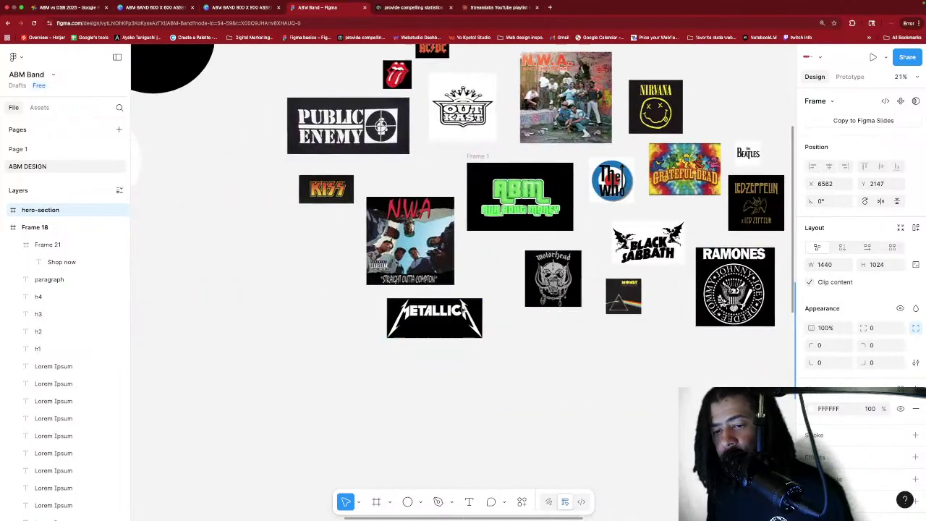
scroll(463, 308, down, 5)
scroll(463, 309, left, 6)
scroll(463, 309, down, 4)
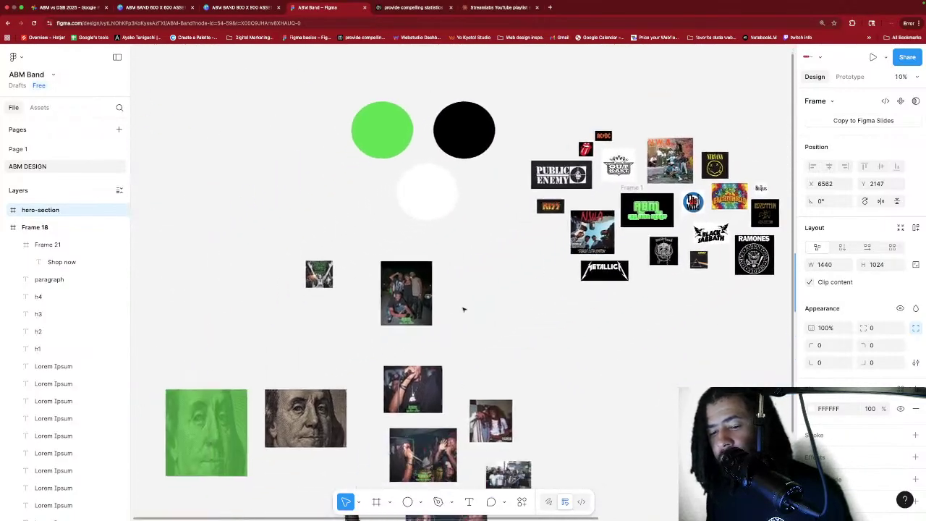
click(389, 320)
drag(391, 322, 792, 296)
scroll(686, 301, right, 5)
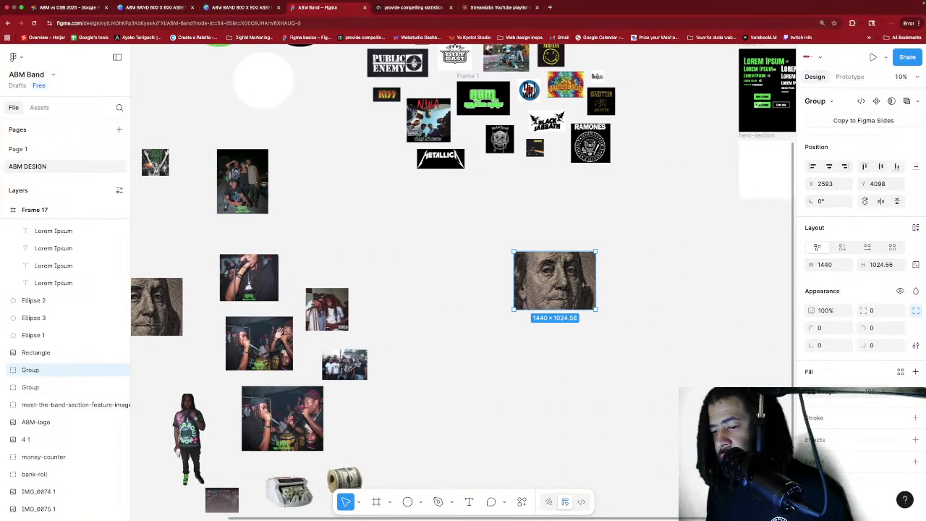
Move the dollar-bill copy directly below the white hero-section, aligned with its edges at X 6562, Y 3328.
drag(571, 282, 687, 288)
scroll(592, 279, right, 2)
drag(593, 277, 674, 245)
scroll(692, 250, right, 3)
scroll(692, 250, up, 2)
drag(593, 293, 604, 282)
click(589, 203)
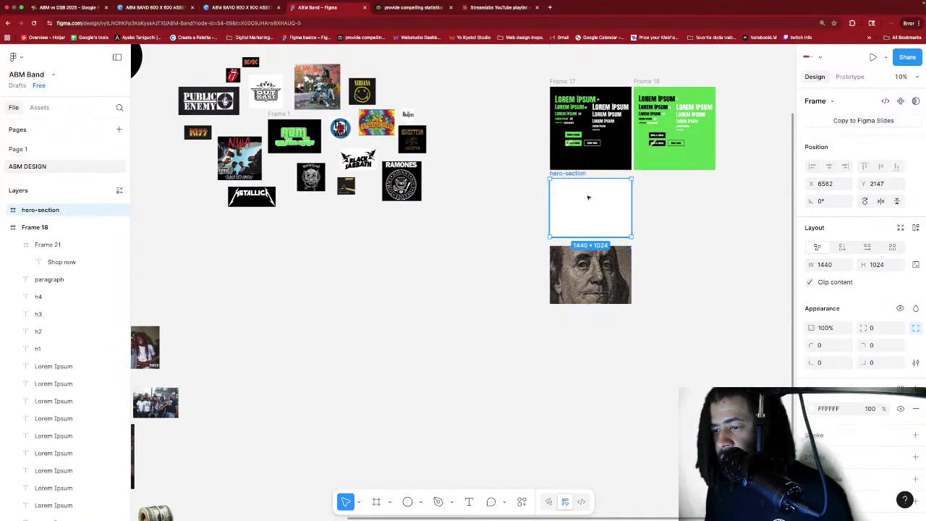
Rename the dollar-bill copy's layer as dollar-bill-close.
click(593, 255)
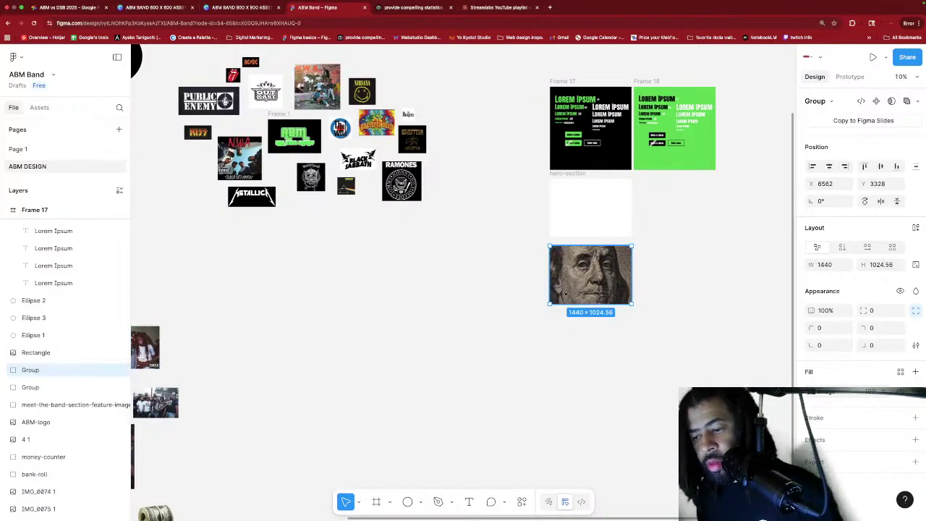
right_click(62, 368)
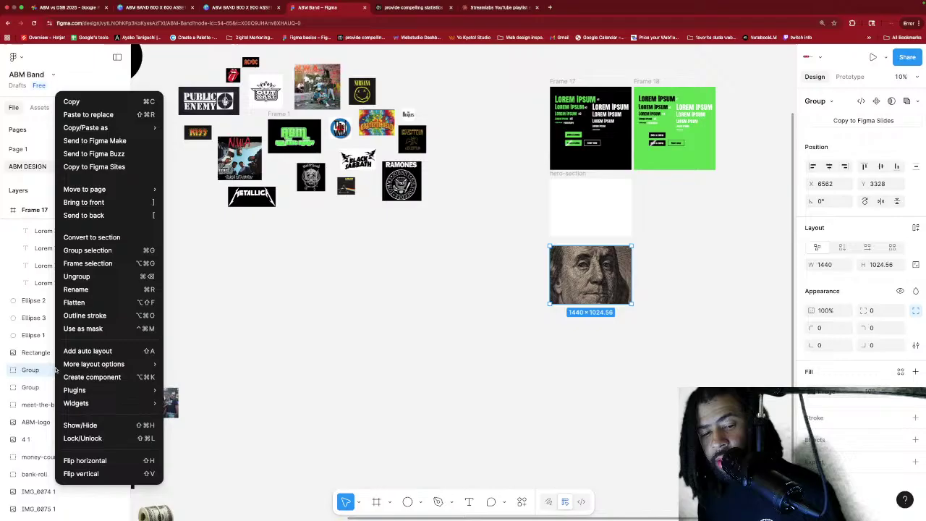
click(99, 289)
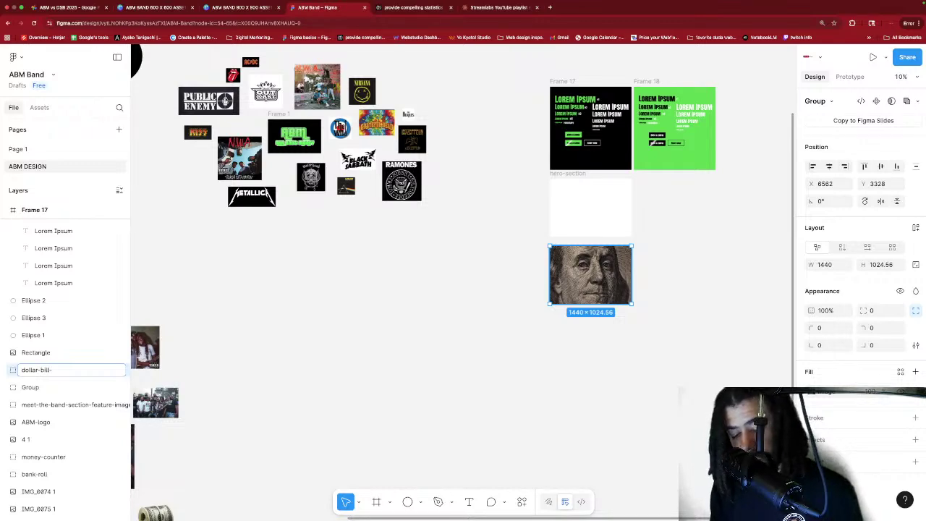
key(Return)
Place the dollar-bill-close image inside hero-section so that it fills the whole frame.
scroll(636, 282, left, 10)
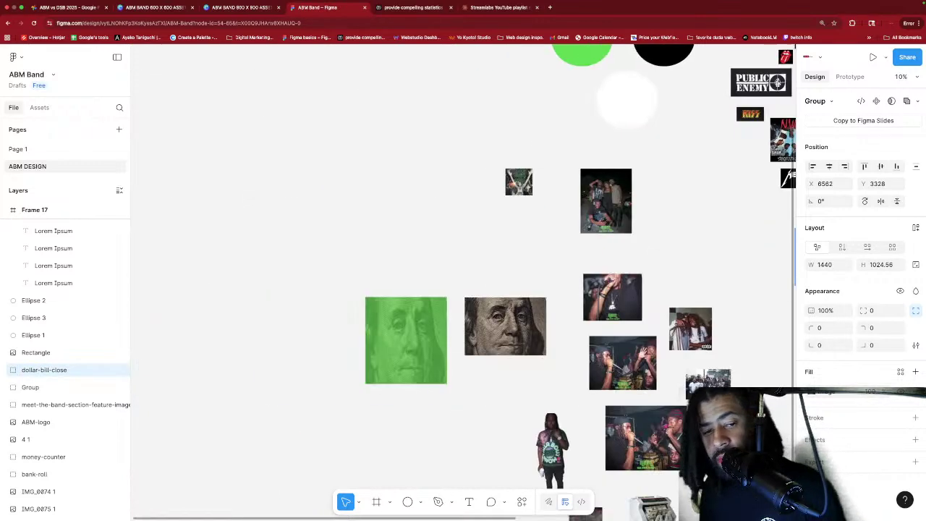
scroll(636, 282, right, 12)
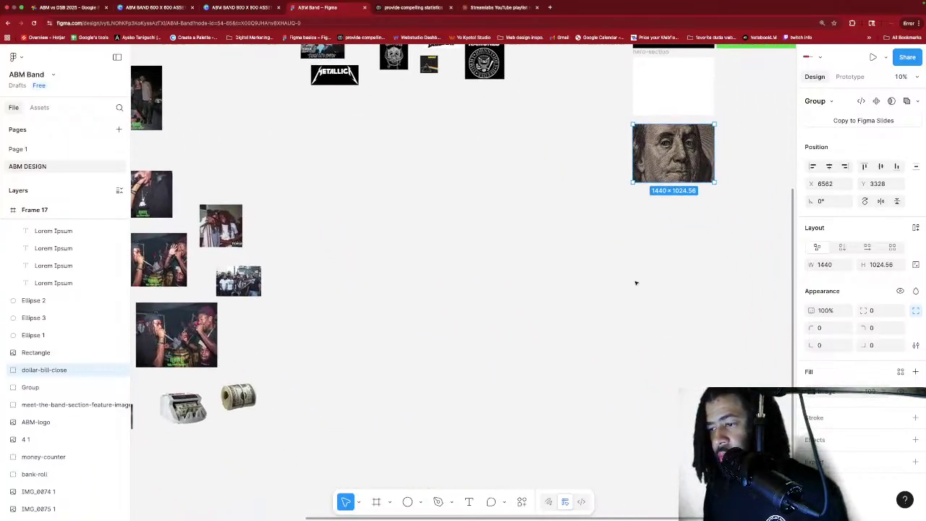
scroll(553, 259, up, 5)
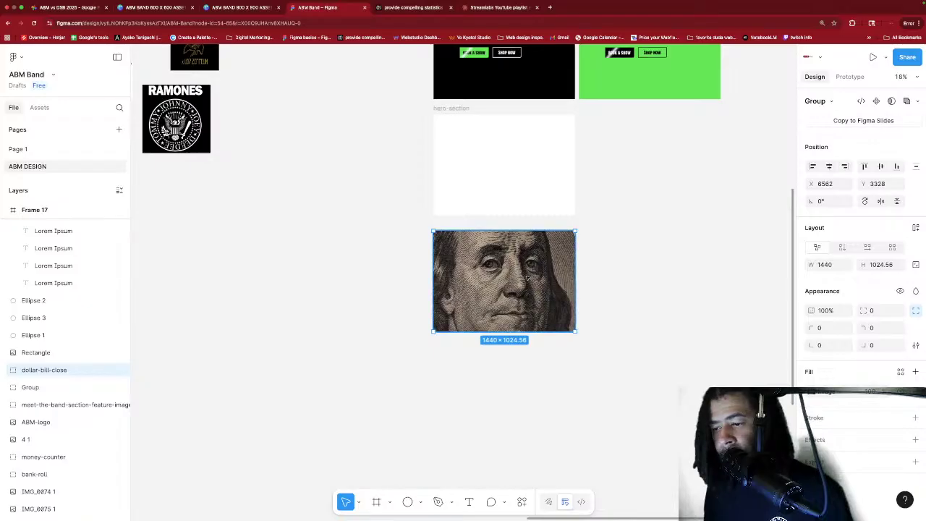
drag(528, 278, 521, 158)
scroll(520, 178, up, 1)
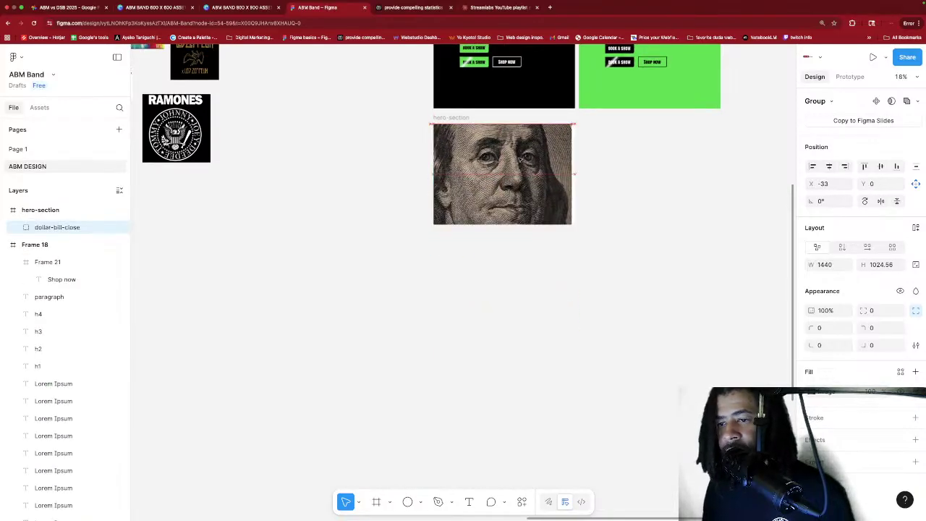
click(596, 196)
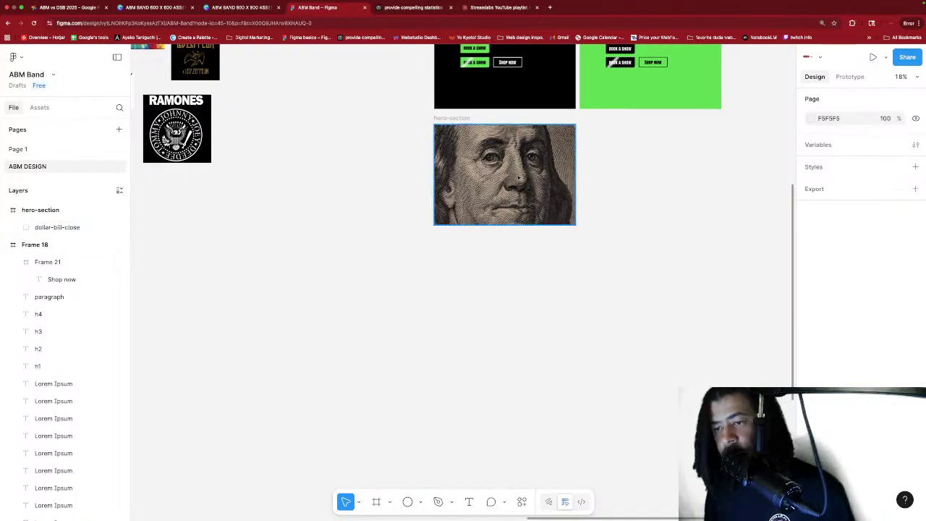
Examine the dollar-bill background in hero-section up close and alongside the style guide frames.
scroll(518, 176, up, 3)
scroll(519, 178, up, 2)
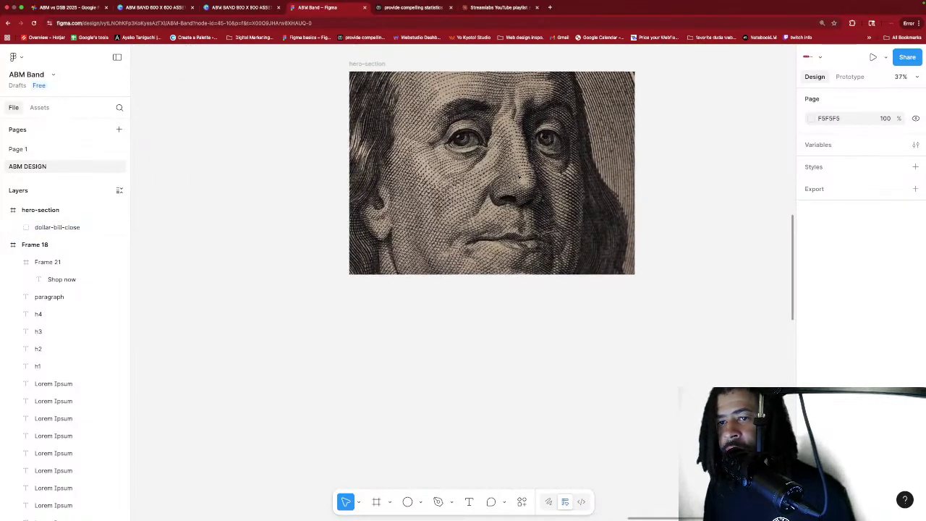
scroll(663, 198, up, 5)
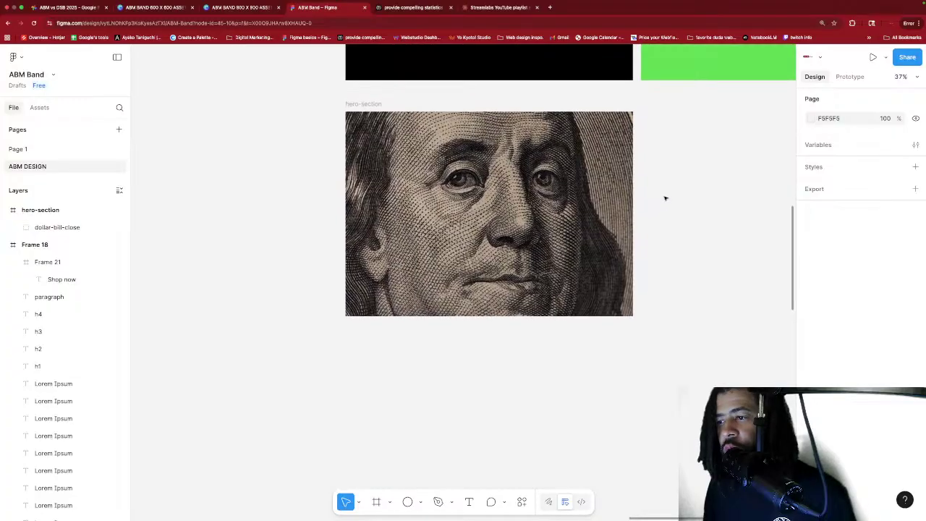
scroll(665, 197, down, 4)
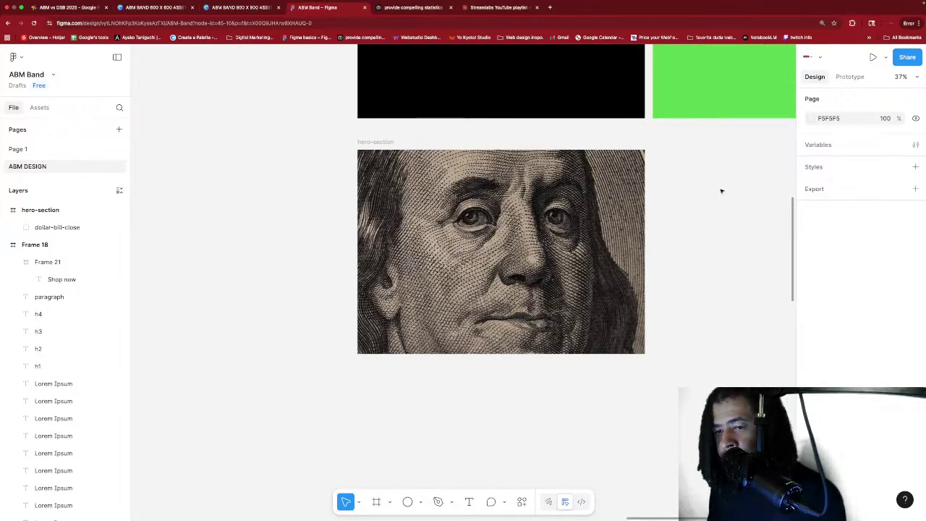
scroll(721, 191, down, 1)
scroll(721, 191, up, 1)
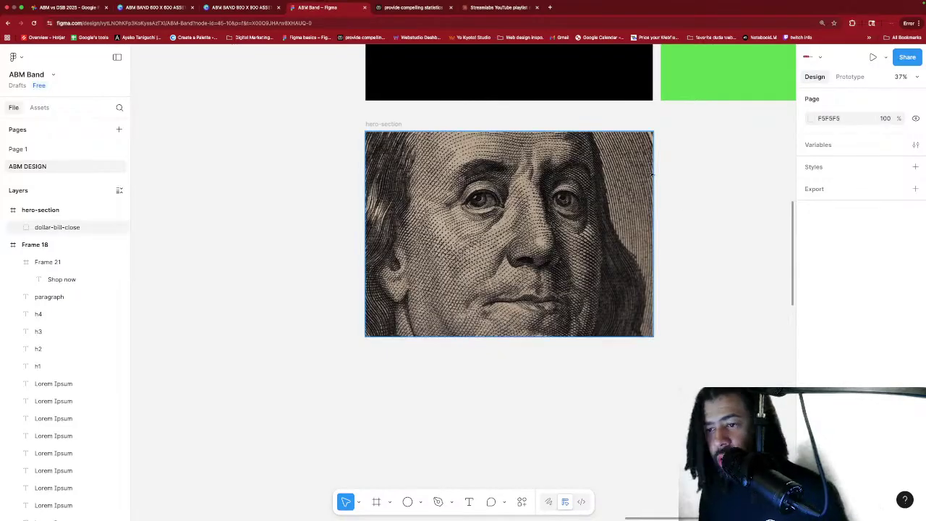
scroll(653, 173, up, 3)
scroll(652, 175, down, 5)
scroll(652, 174, down, 4)
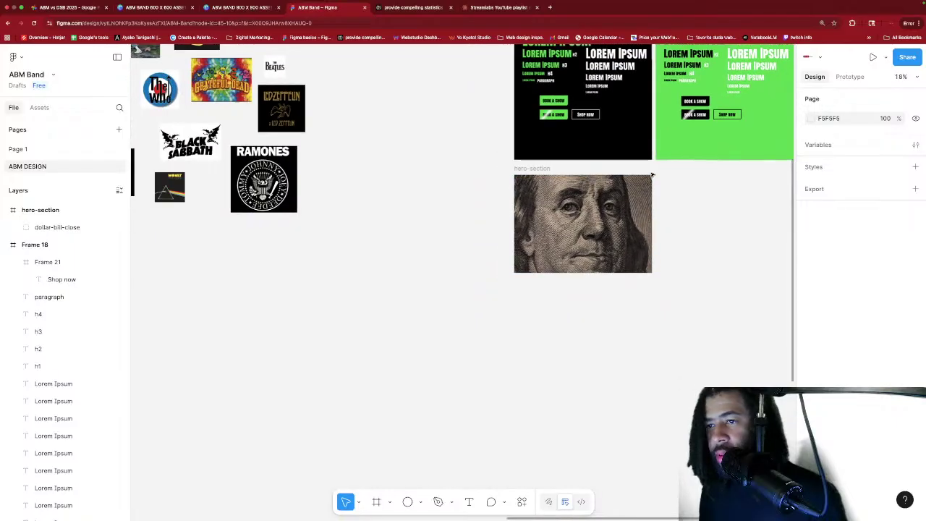
Resize ABM-logo to about 671 × 671 and place a duplicate beside hero-section at about X 5401, Y 2034.
scroll(652, 174, up, 5)
scroll(652, 174, right, 3)
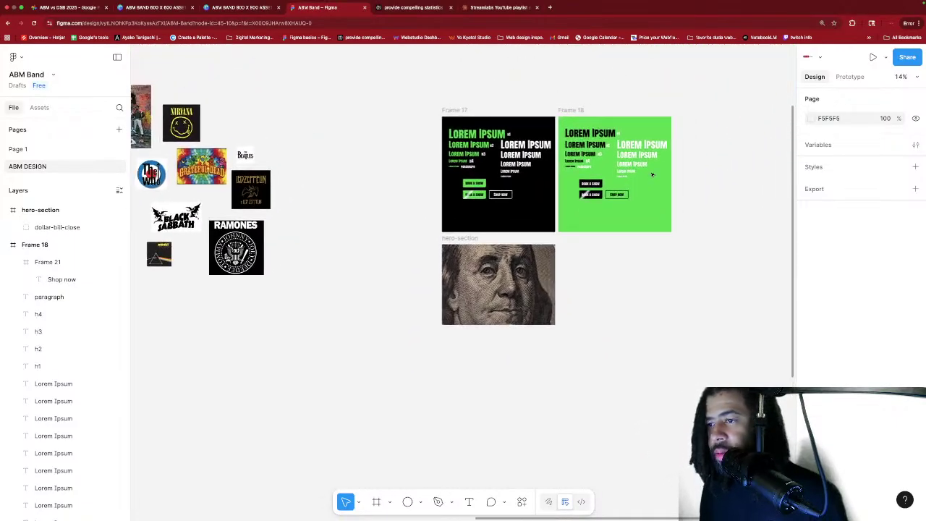
click(558, 132)
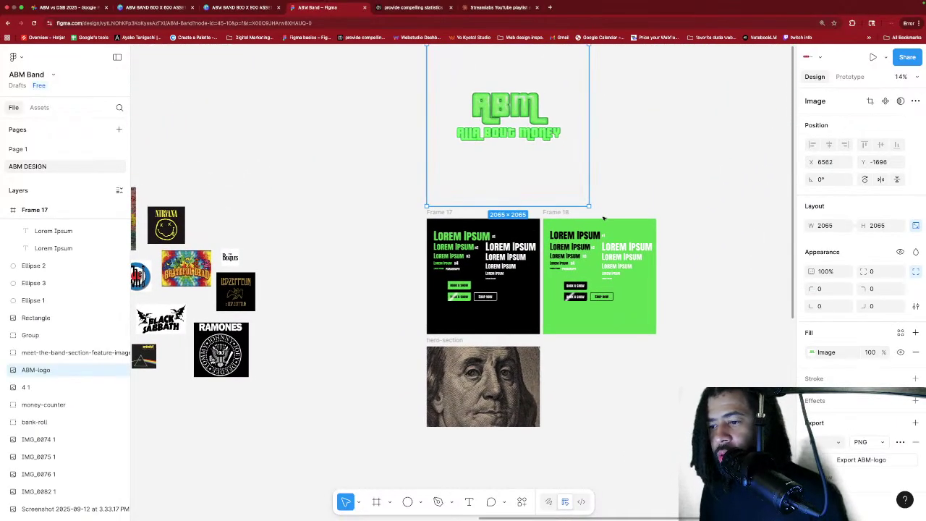
drag(589, 129, 373, 363)
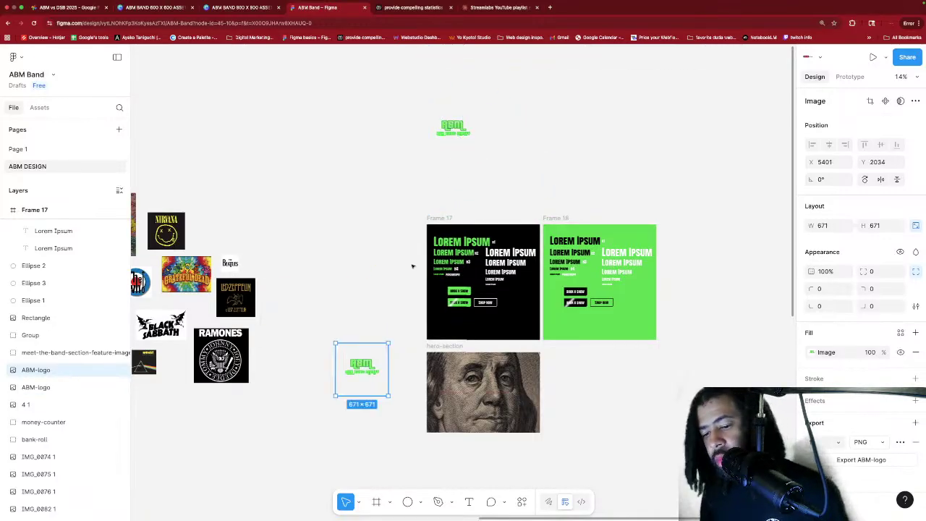
Move the duplicated ABM-logo closer to hero-section, to about X 5781, Y 2188.
scroll(419, 202, down, 4)
scroll(480, 255, up, 5)
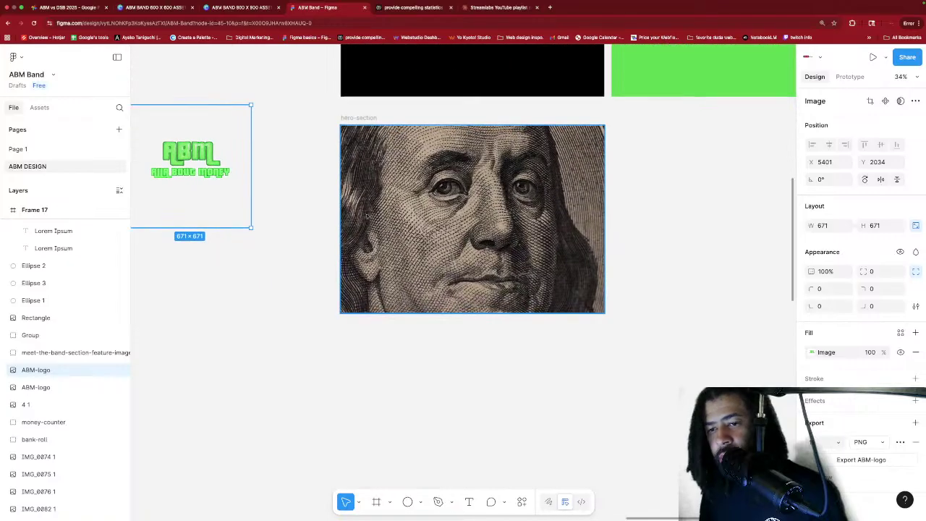
drag(236, 176, 298, 198)
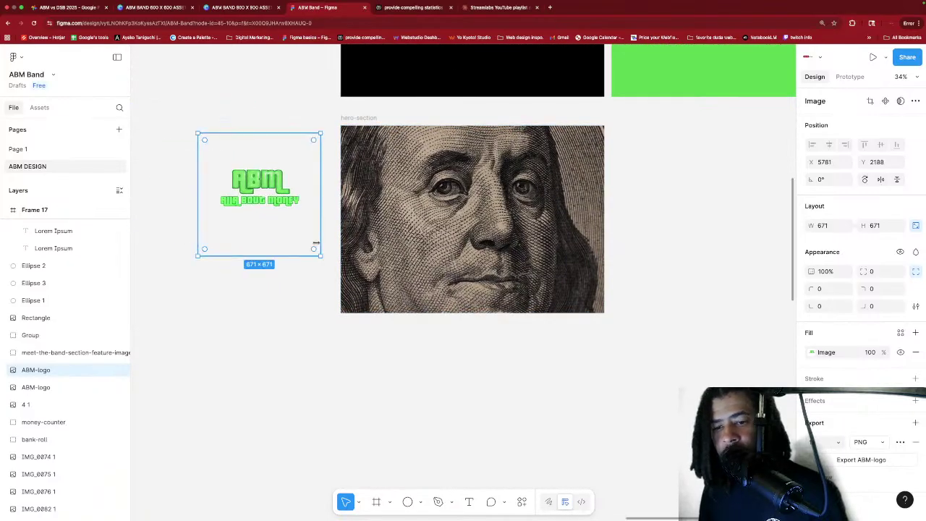
Shrink the duplicated ABM-logo to about 195 × 195 and place it in hero-section's upper-left corner.
drag(320, 255, 363, 140)
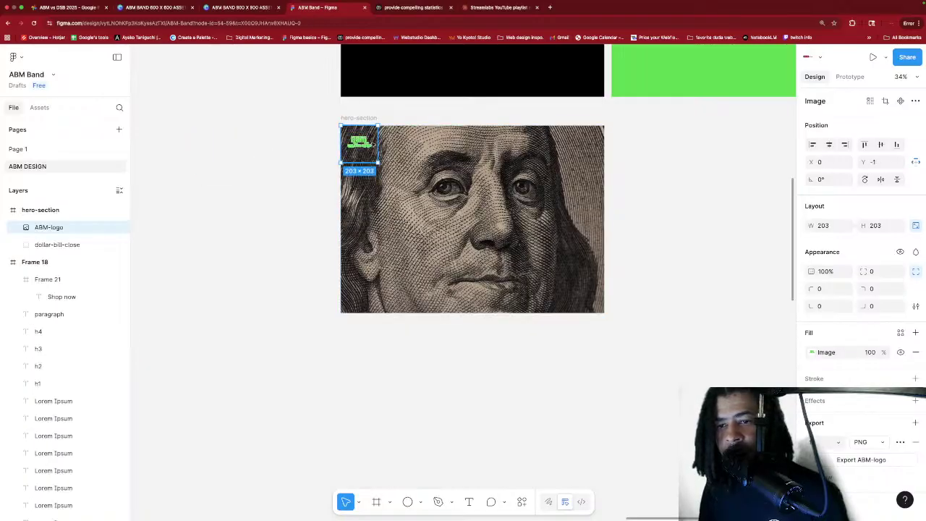
scroll(376, 155, up, 5)
scroll(369, 153, up, 1)
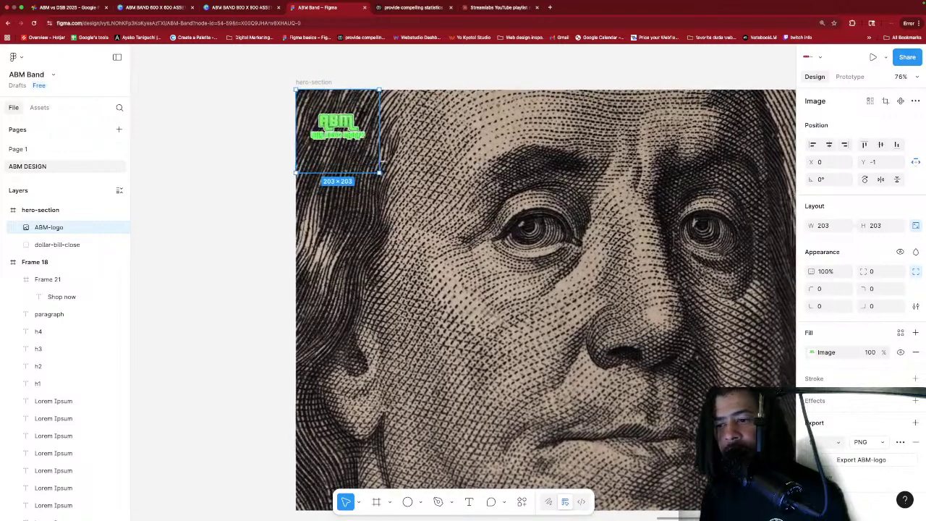
drag(377, 171, 375, 169)
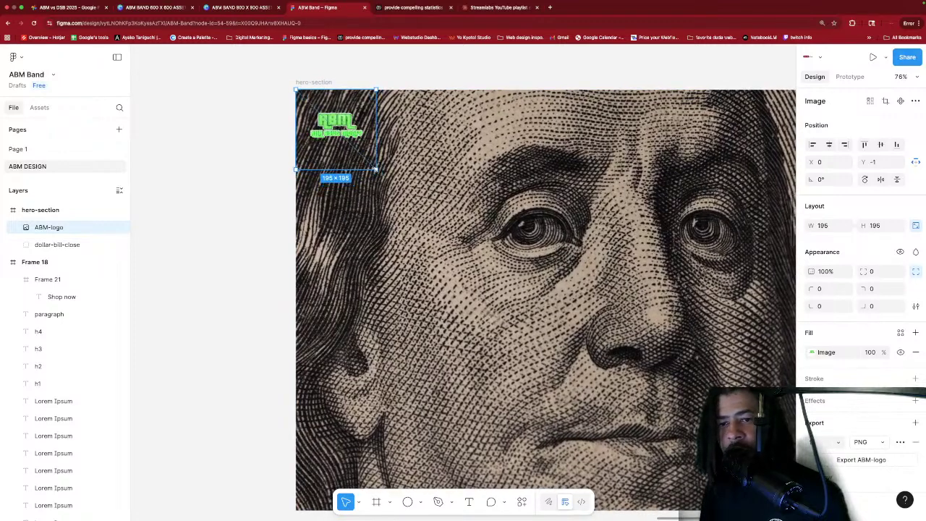
click(256, 162)
Examine hero-section with its logo alongside the headings and buttons of the style guide frames.
scroll(266, 165, down, 4)
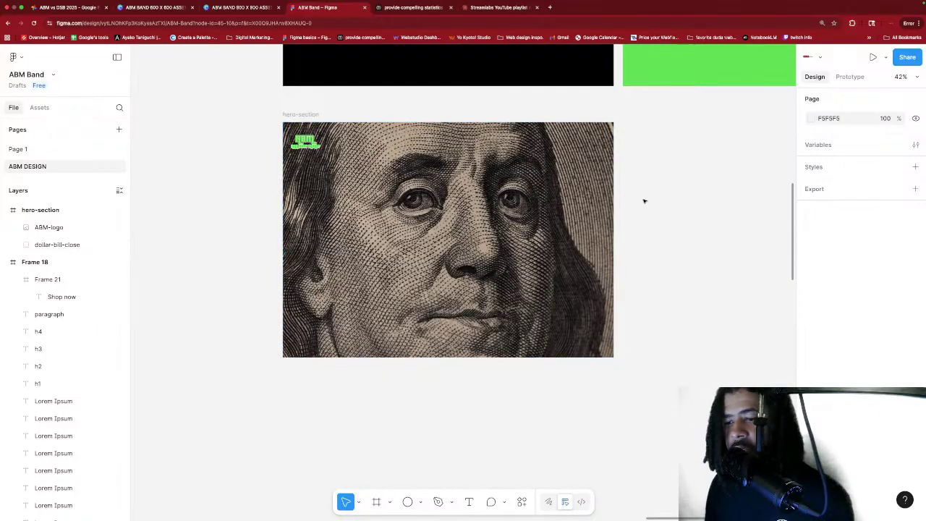
scroll(644, 201, up, 5)
scroll(641, 200, down, 2)
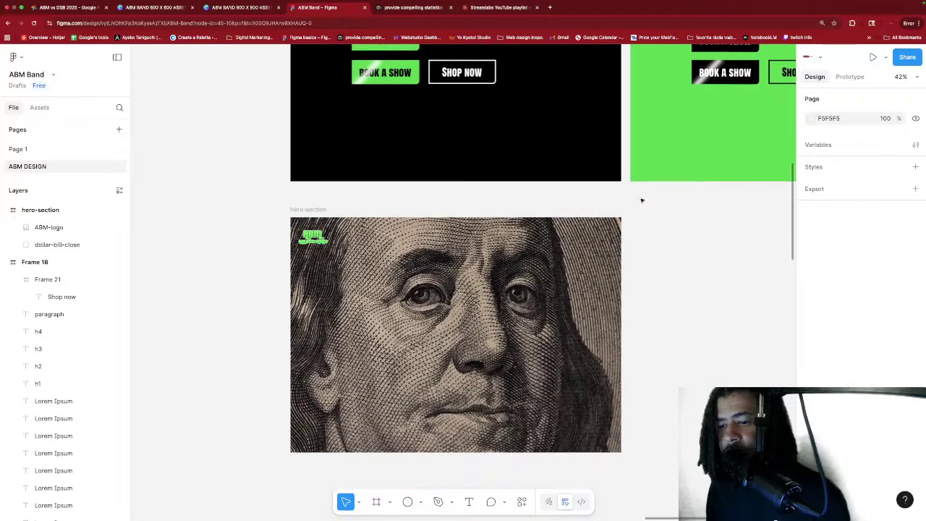
scroll(642, 201, down, 2)
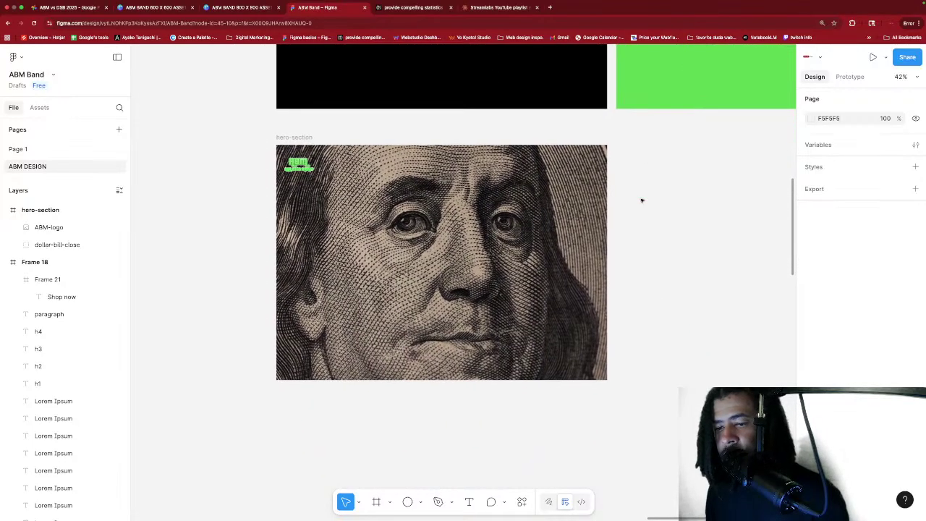
scroll(642, 201, up, 3)
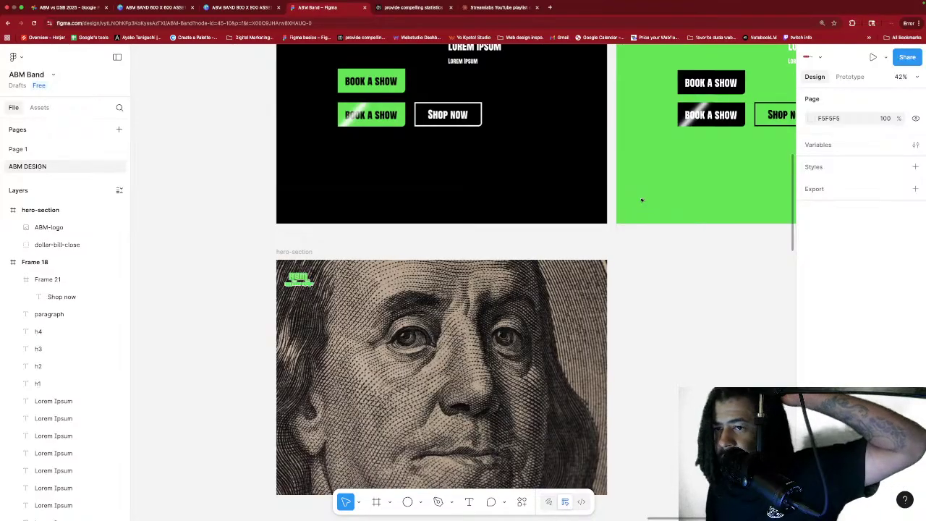
scroll(629, 197, up, 3)
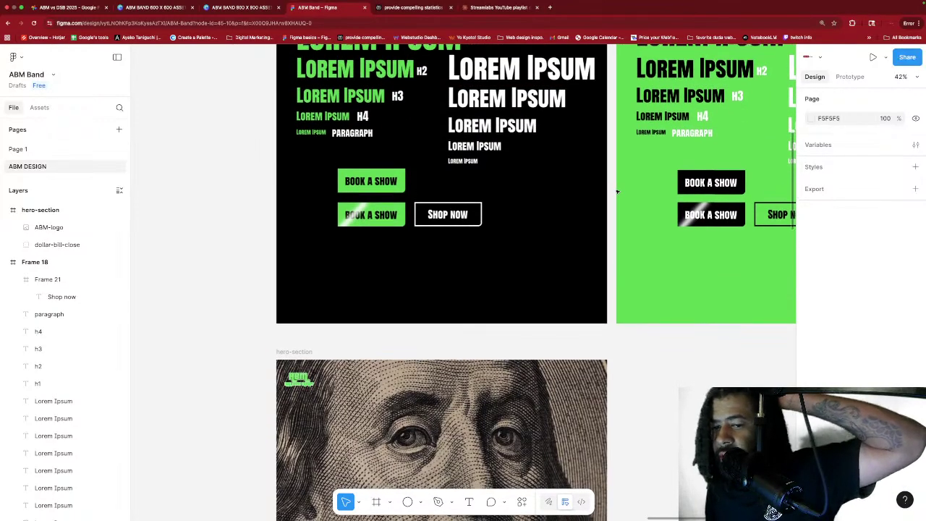
scroll(617, 192, down, 2)
scroll(617, 192, down, 1)
scroll(617, 192, down, 1)
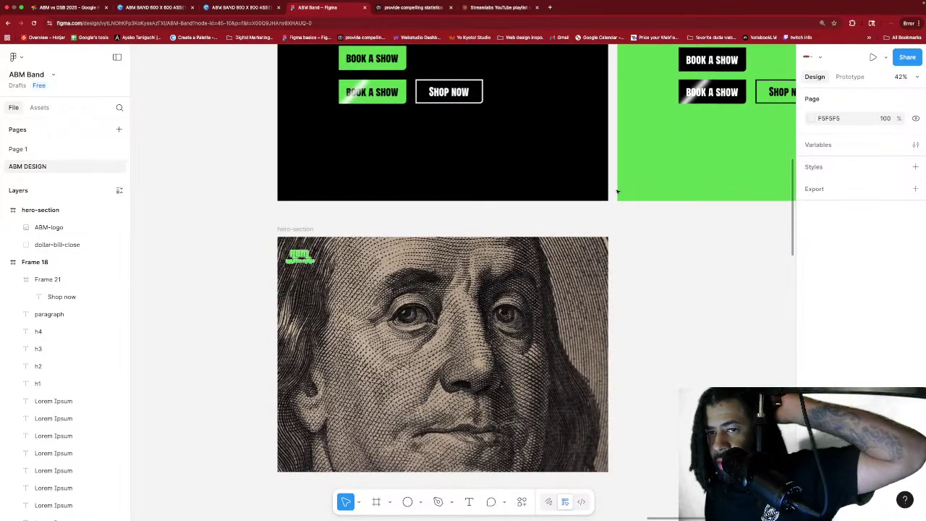
Try a copy of the glossy green Book a Show button in the lower half of hero-section, and delete it.
click(403, 91)
drag(403, 91, 506, 393)
scroll(505, 393, down, 1)
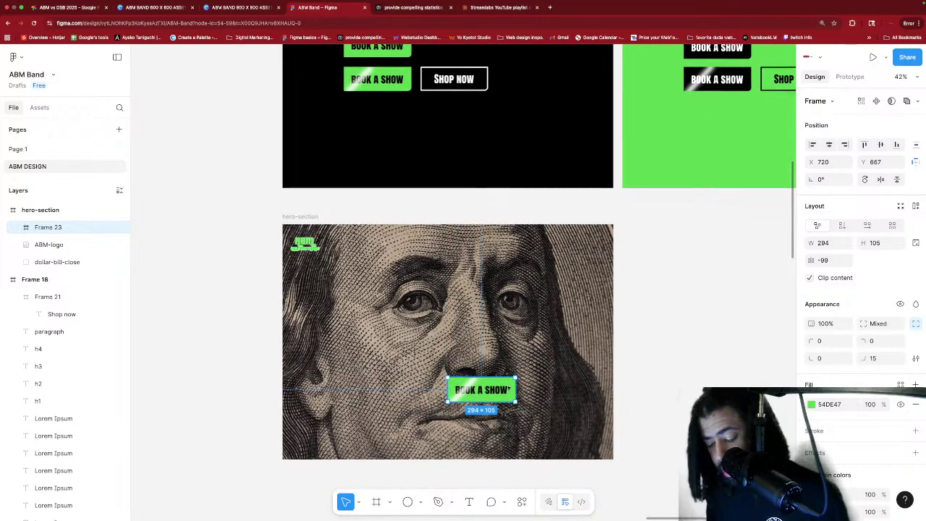
key(Delete)
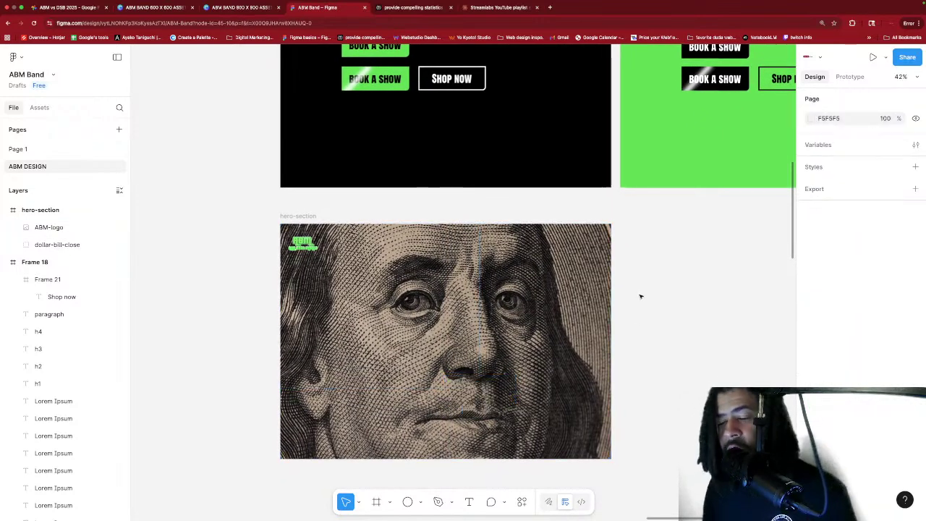
Place a copy of the black style guide's smallest white Lorem Ipsum text in hero-section at about X 1001, Y 175.
scroll(654, 239, up, 3)
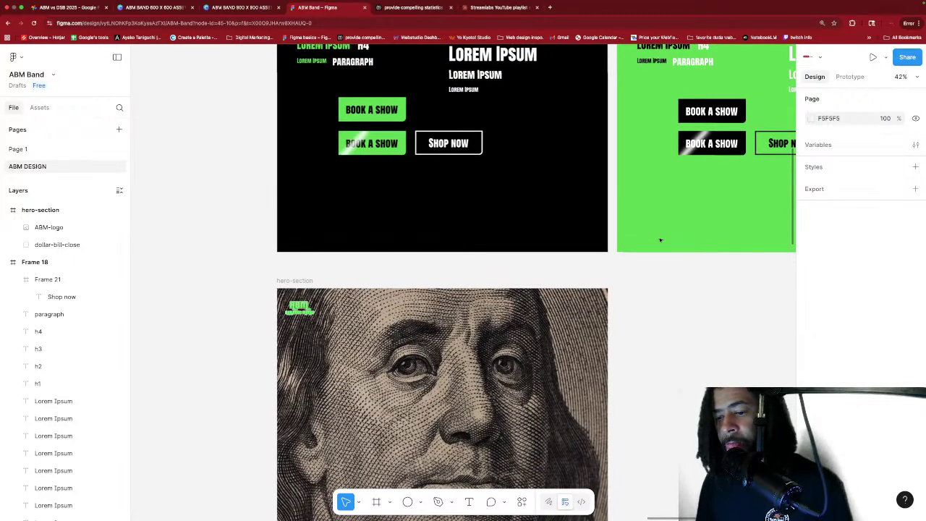
scroll(659, 240, up, 2)
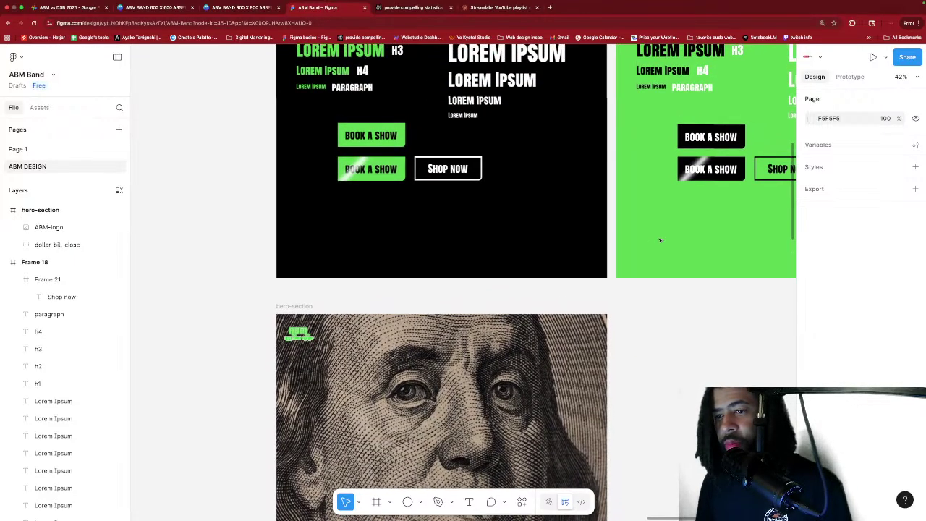
scroll(660, 239, up, 1)
scroll(660, 239, up, 2)
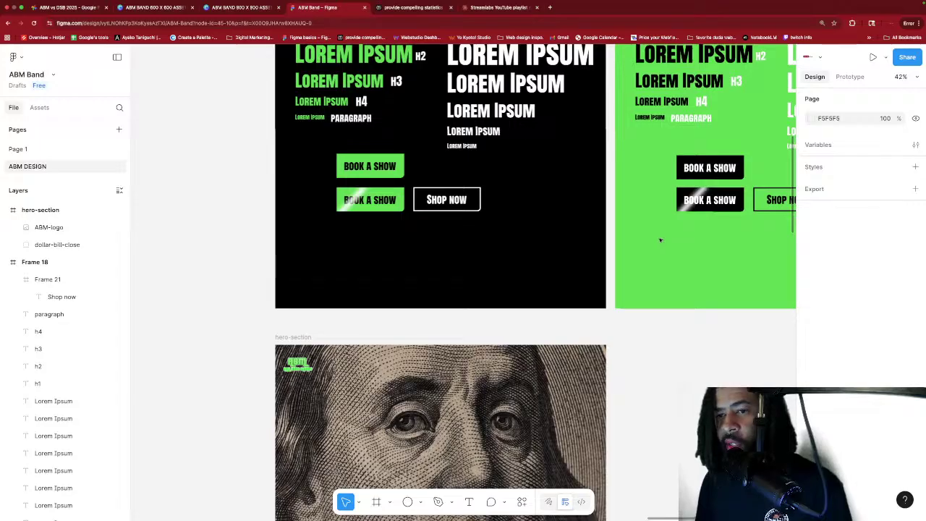
scroll(660, 239, up, 3)
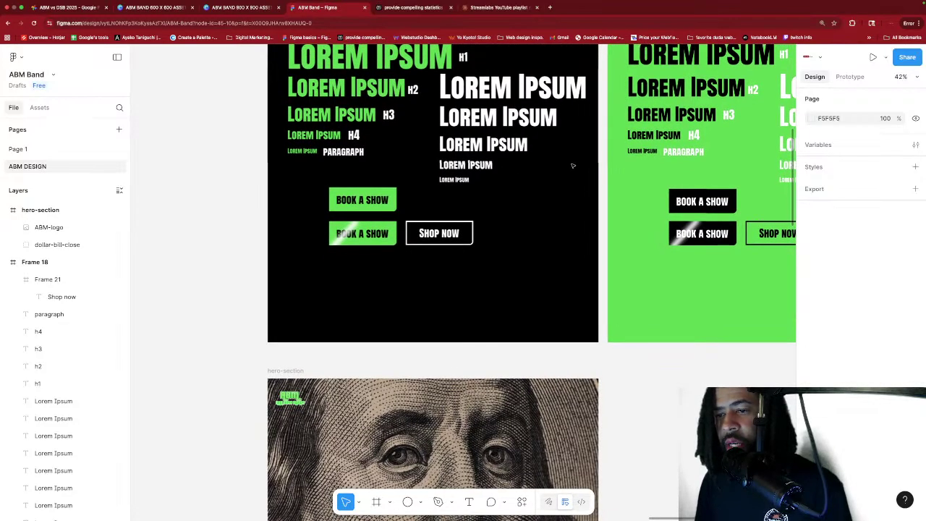
click(461, 181)
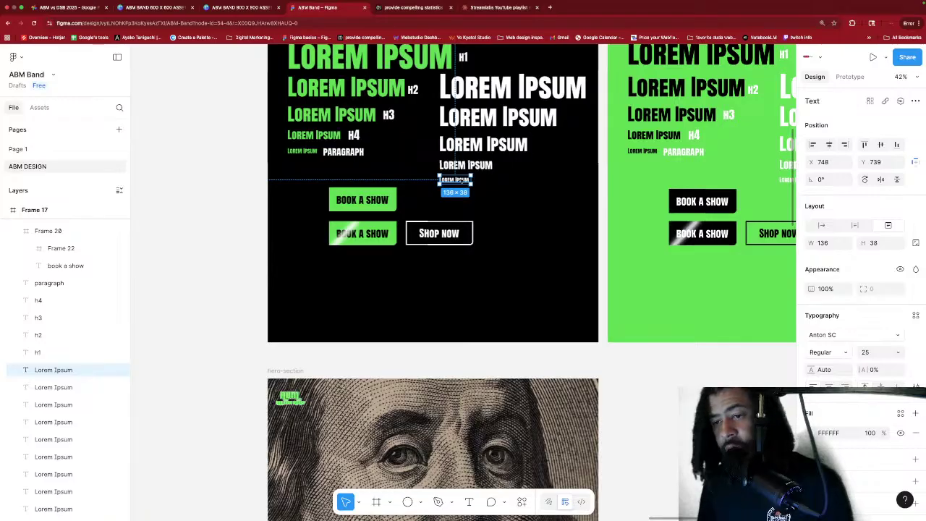
drag(460, 182, 517, 424)
scroll(529, 319, down, 5)
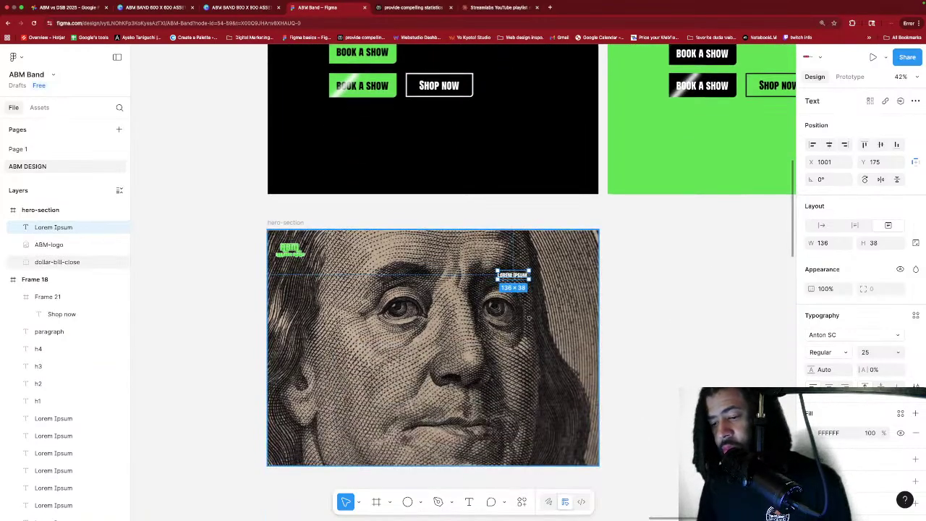
Set the hero-section Lorem Ipsum text's font size to 30 and move it up level with the ABM logo.
click(868, 352)
text(30)
key(Return)
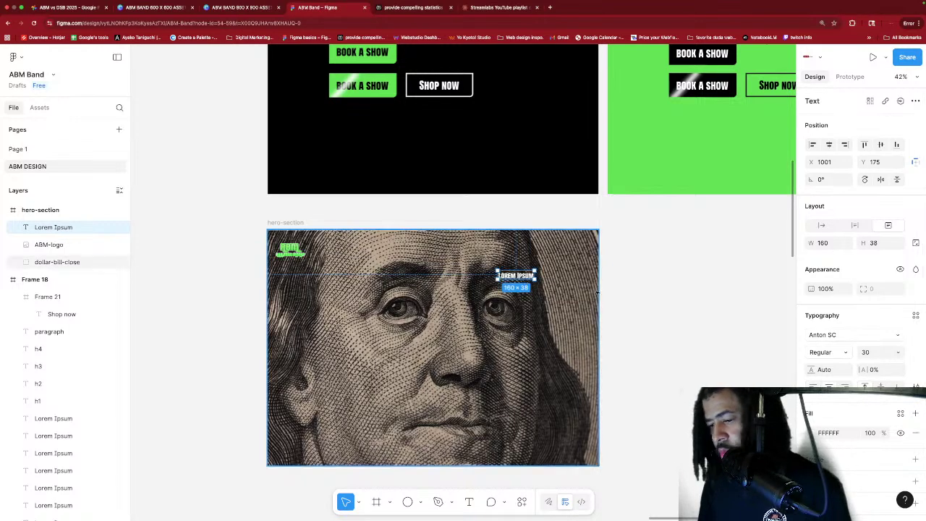
mouse_move(515, 276)
mouse_down()
mouse_move(516, 245)
mouse_move(505, 253)
mouse_move(517, 258)
mouse_up()
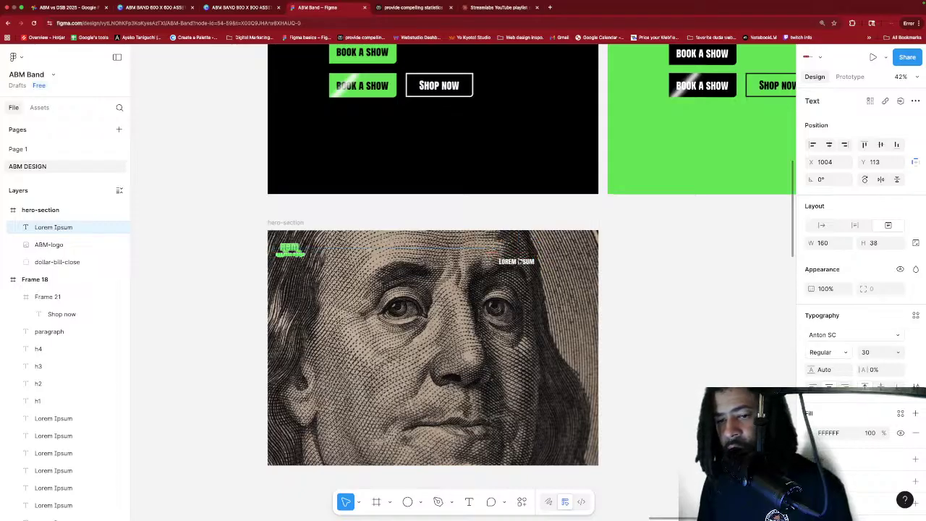
click(687, 283)
Draw a new frame beside hero-section and size it to about 1321 × 135 at X 8089, Y 2252.
scroll(684, 282, right, 5)
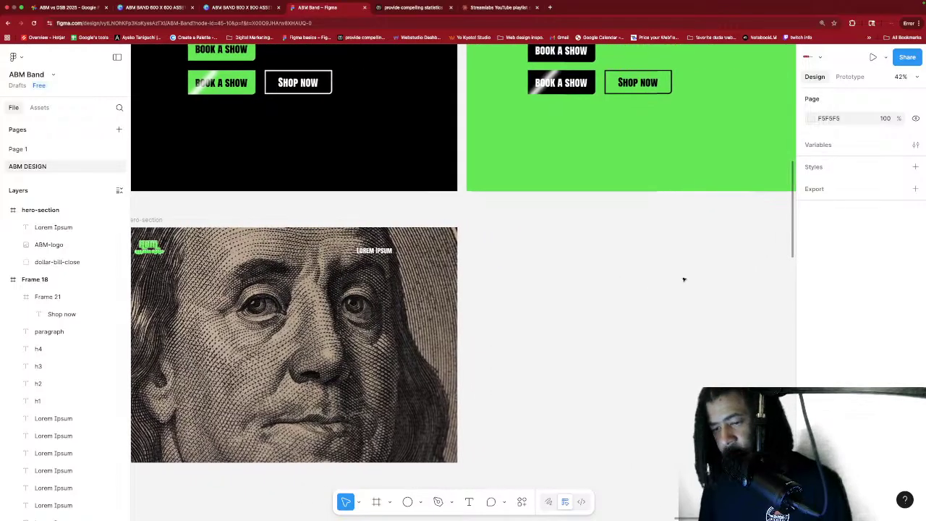
key(f)
drag(578, 253, 791, 284)
drag(725, 268, 629, 264)
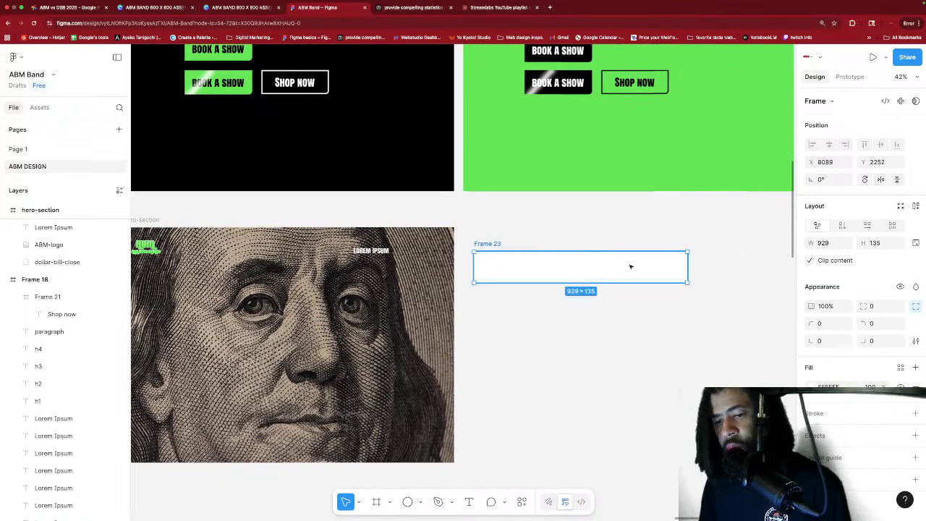
scroll(650, 263, left, 3)
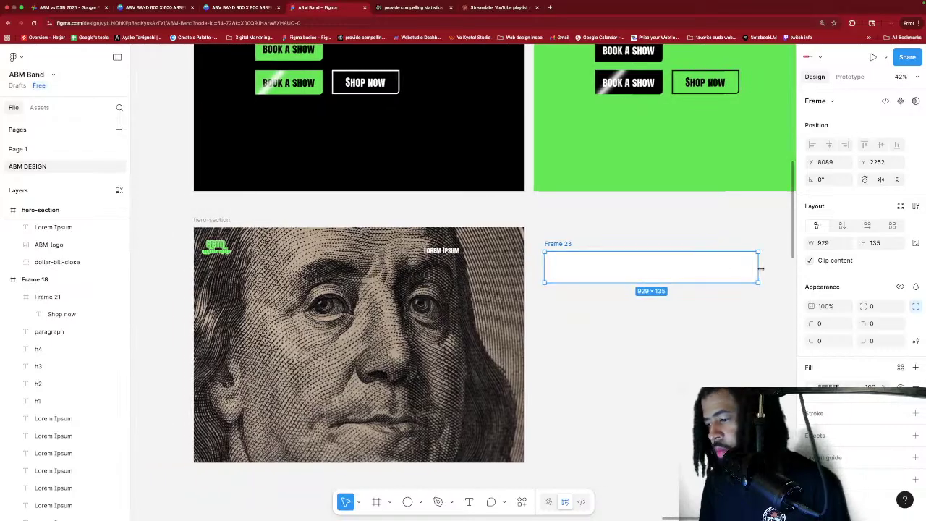
drag(760, 267, 692, 264)
scroll(741, 269, right, 2)
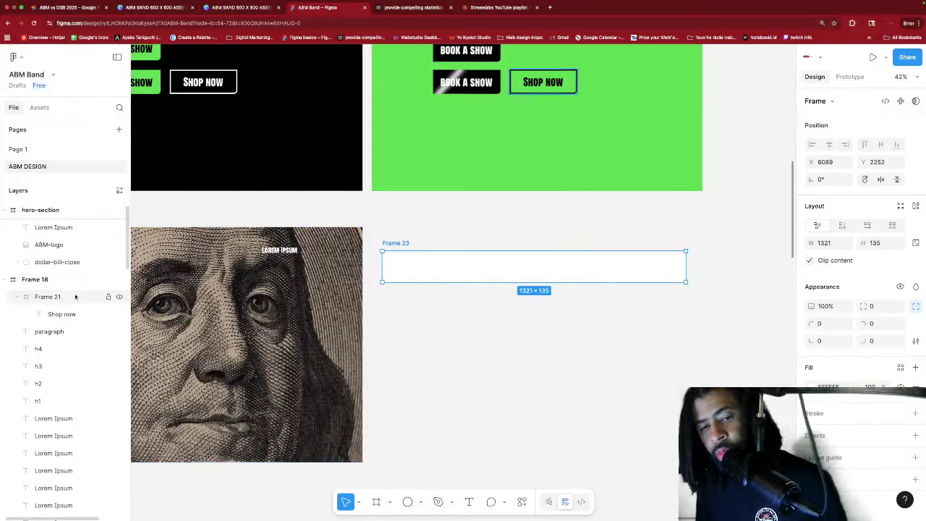
Rename the new wide frame beside hero-section as nav-bar-section.
scroll(235, 251, up, 5)
scroll(105, 248, up, 1)
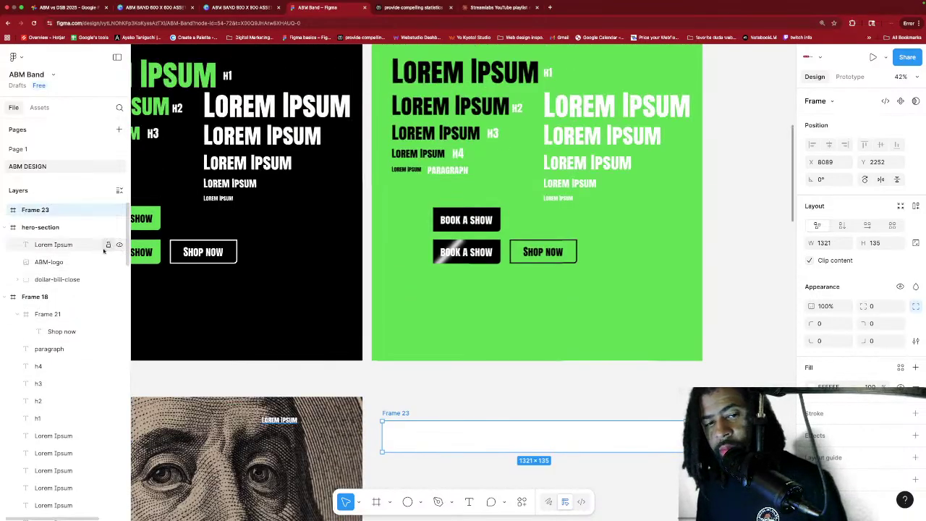
right_click(52, 211)
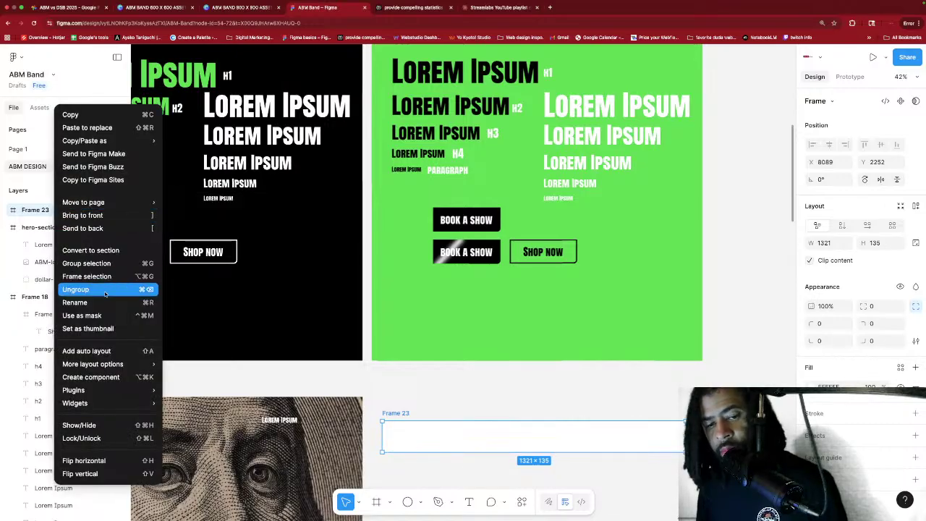
click(60, 304)
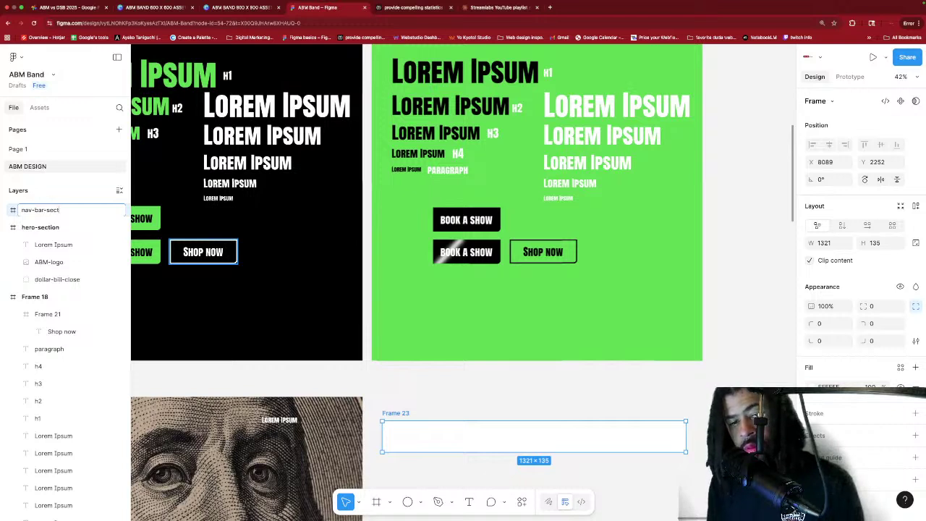
key(Return)
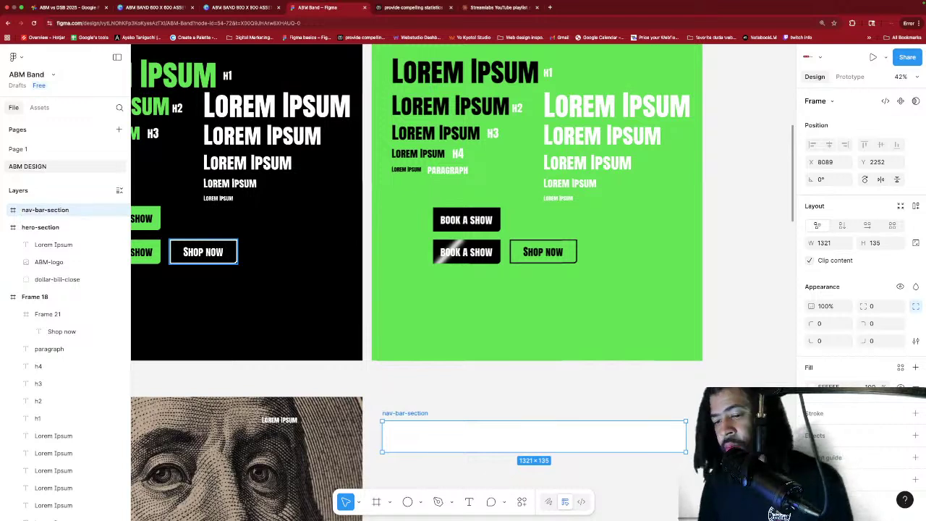
Set the opacity of the nav-bar-section frame to 0%.
scroll(241, 249, down, 5)
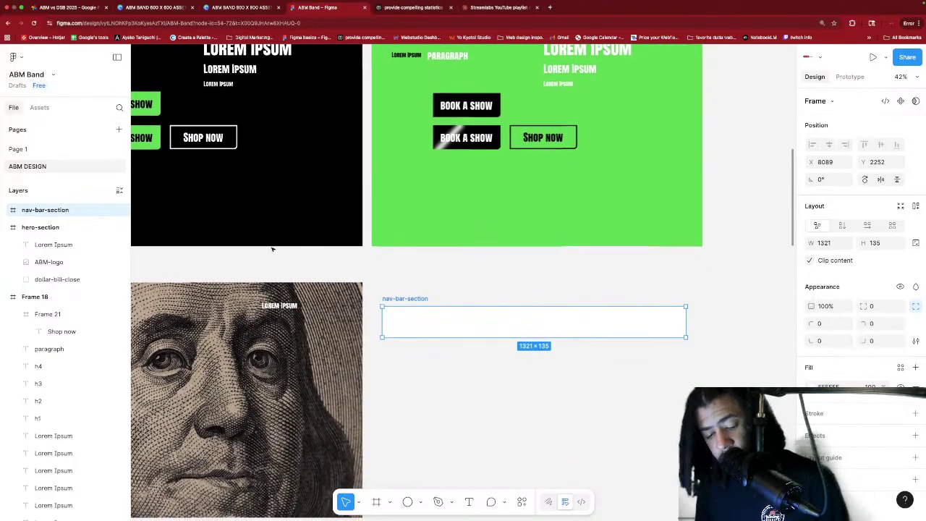
scroll(295, 241, left, 4)
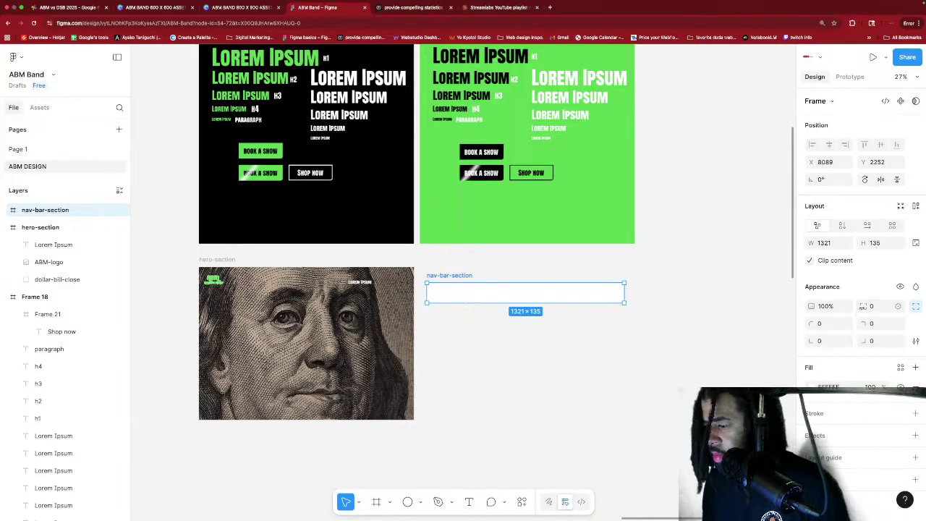
drag(810, 306, 781, 306)
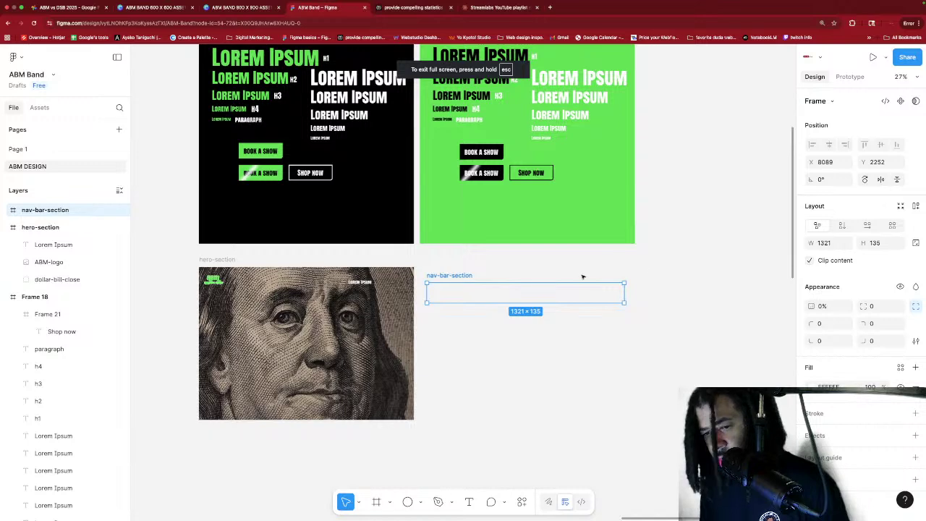
scroll(583, 275, left, 3)
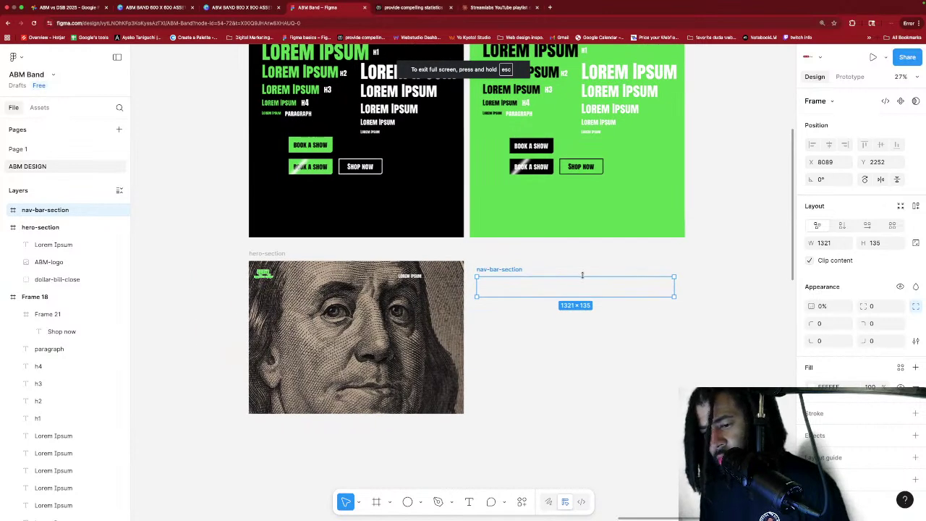
Move the Lorem Ipsum text and the ABM-logo from hero-section into nav-bar-section, at the right and left ends.
click(409, 276)
drag(410, 277, 654, 289)
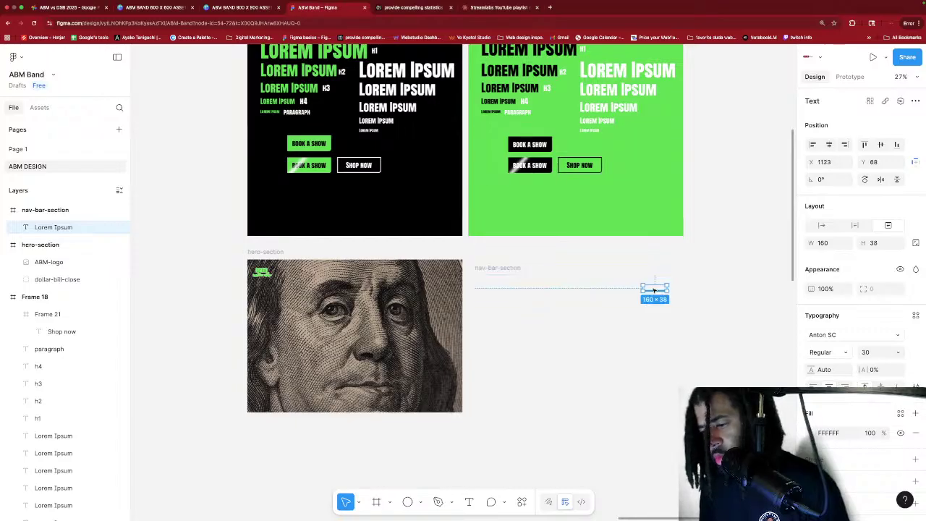
drag(261, 271, 491, 287)
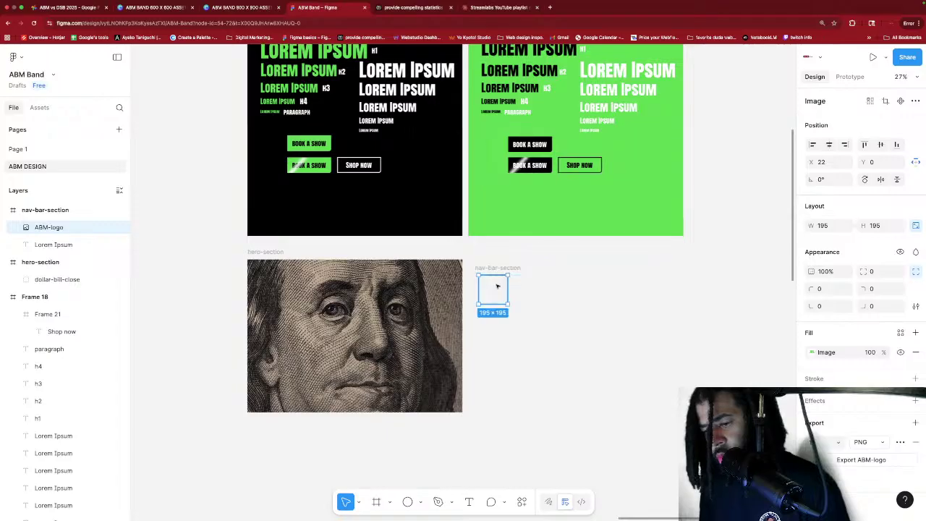
Move nav-bar-section with its contents into hero-section at X 0, Y 0.
click(554, 287)
click(498, 267)
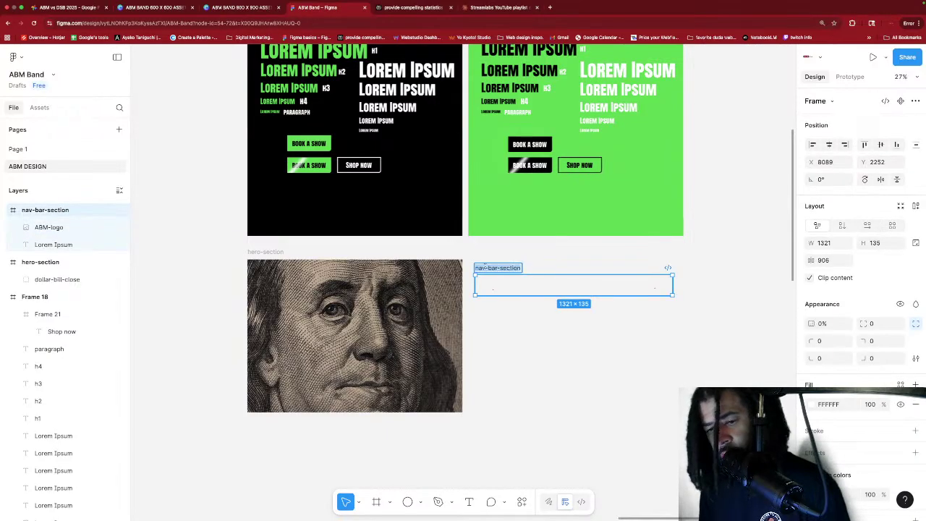
click(552, 263)
drag(481, 268, 264, 272)
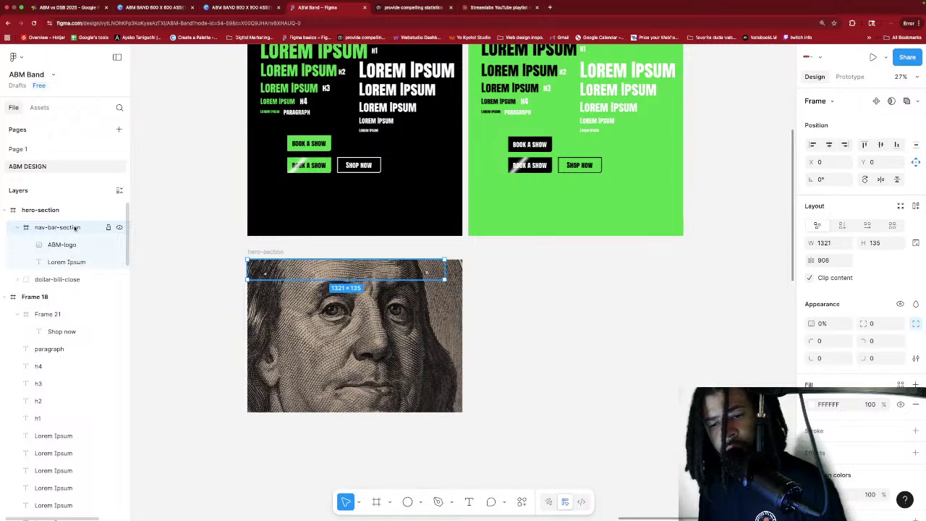
Restore the nav-bar-section frame's opacity to 100% and set its white fill's opacity to 0%.
click(47, 210)
click(58, 228)
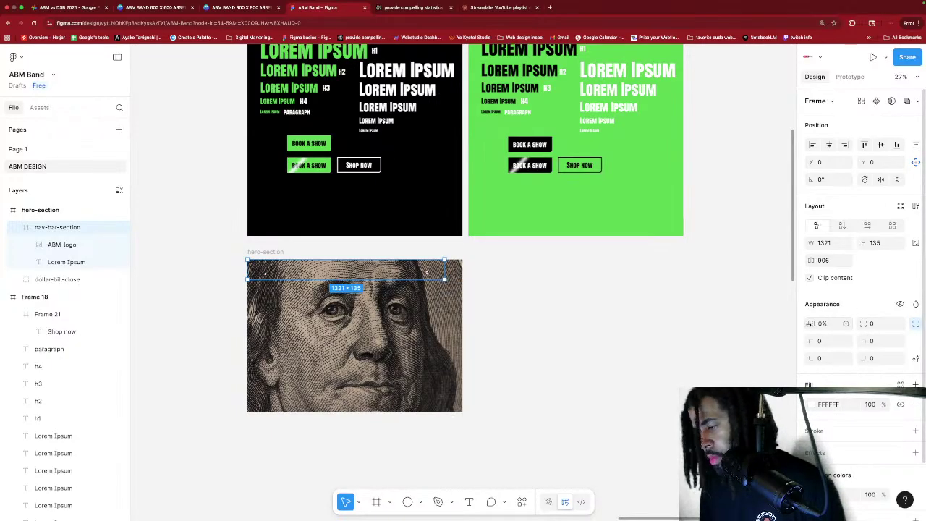
drag(811, 323, 16, 328)
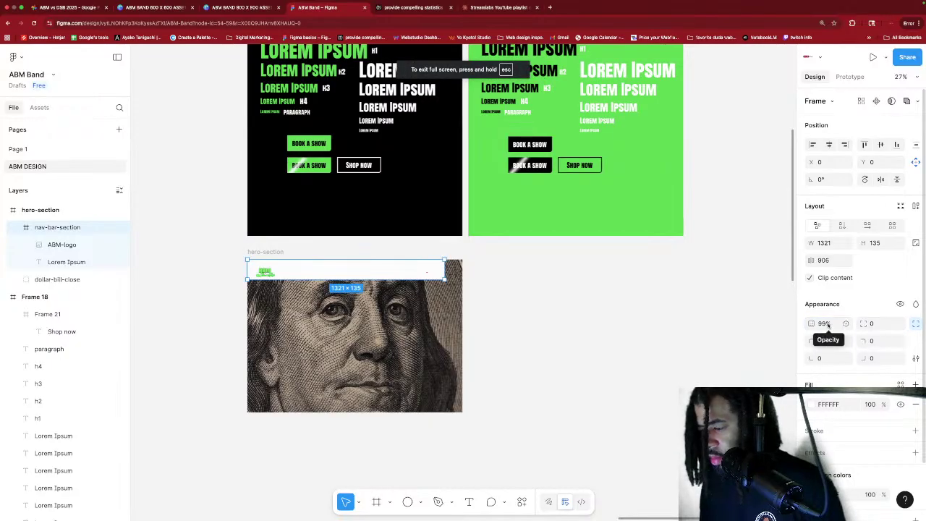
drag(814, 327, 681, 431)
click(811, 404)
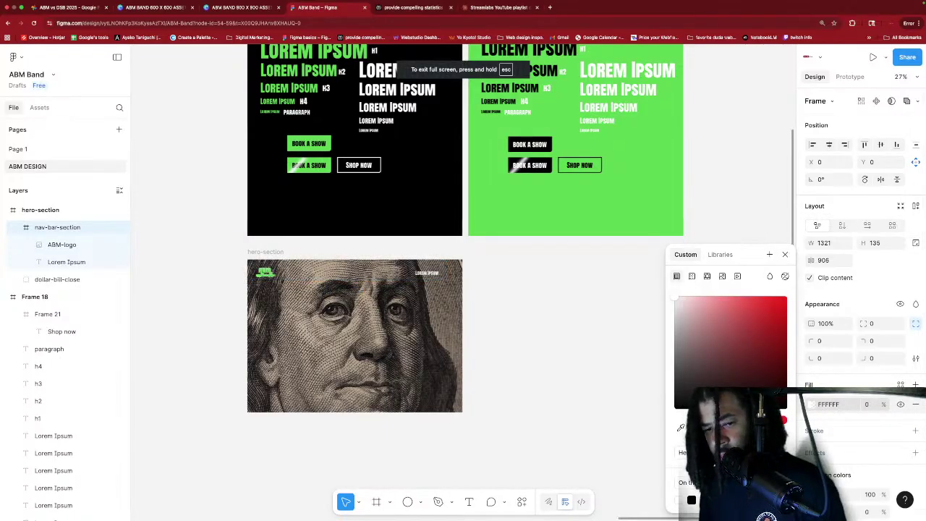
click(605, 372)
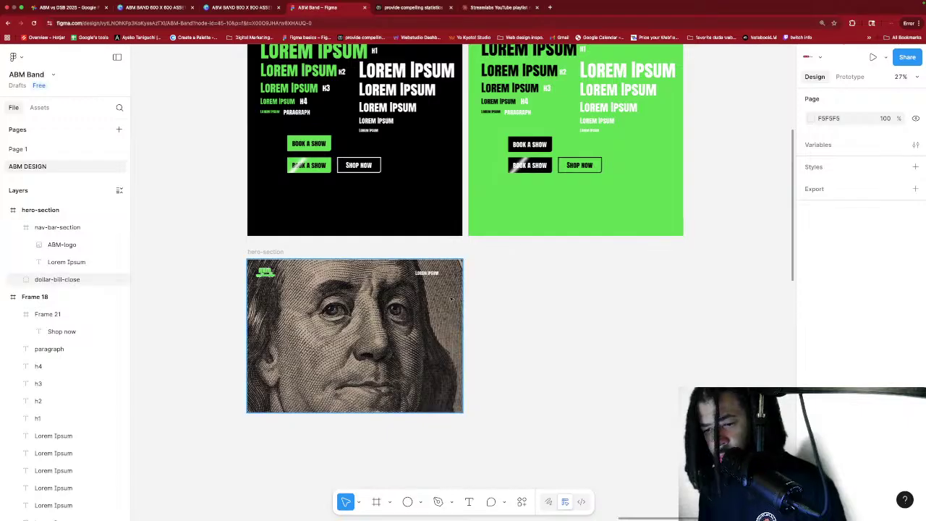
Widen the nav-bar-section frame to 1440 so it spans the full width of hero-section.
click(378, 272)
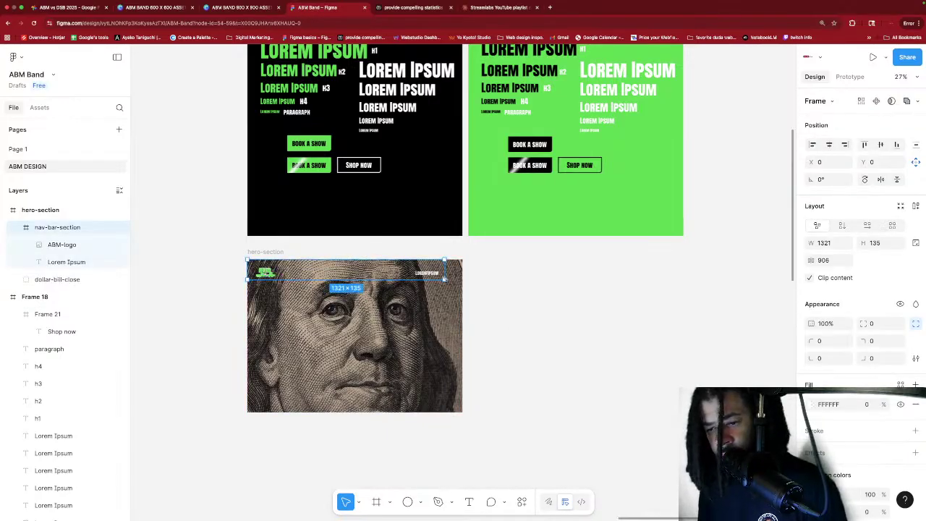
drag(445, 276, 463, 272)
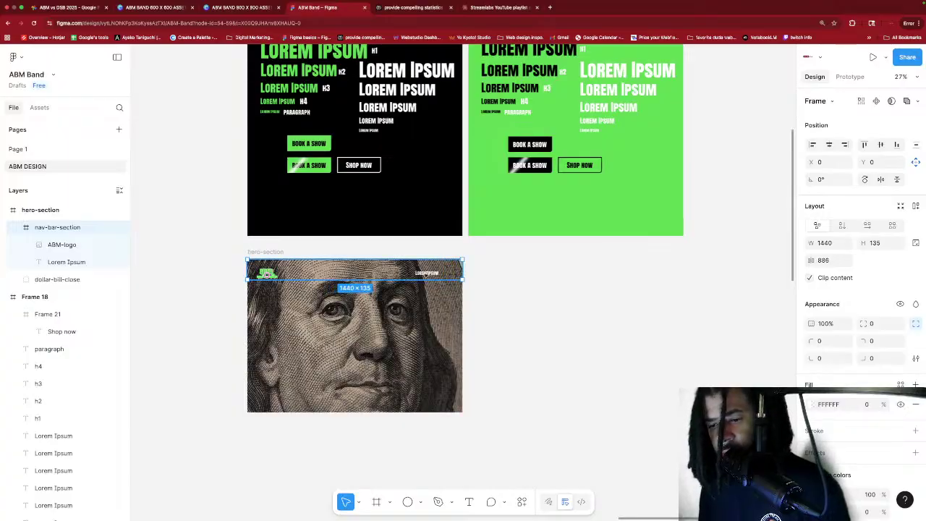
click(426, 273)
scroll(429, 283, up, 5)
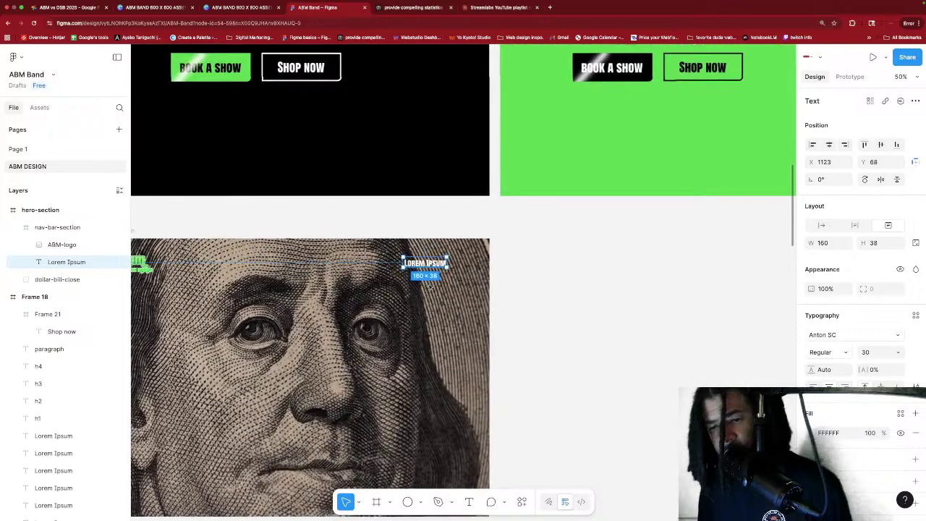
scroll(429, 287, down, 3)
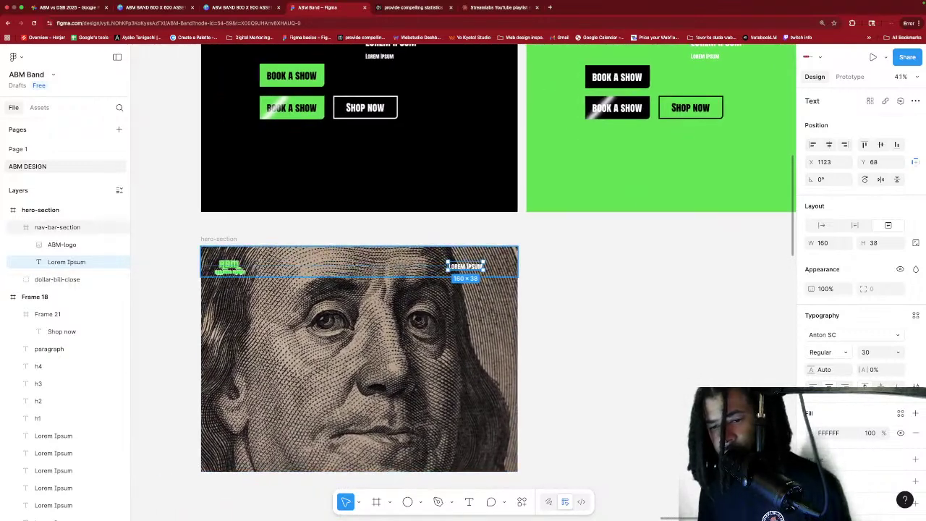
click(355, 257)
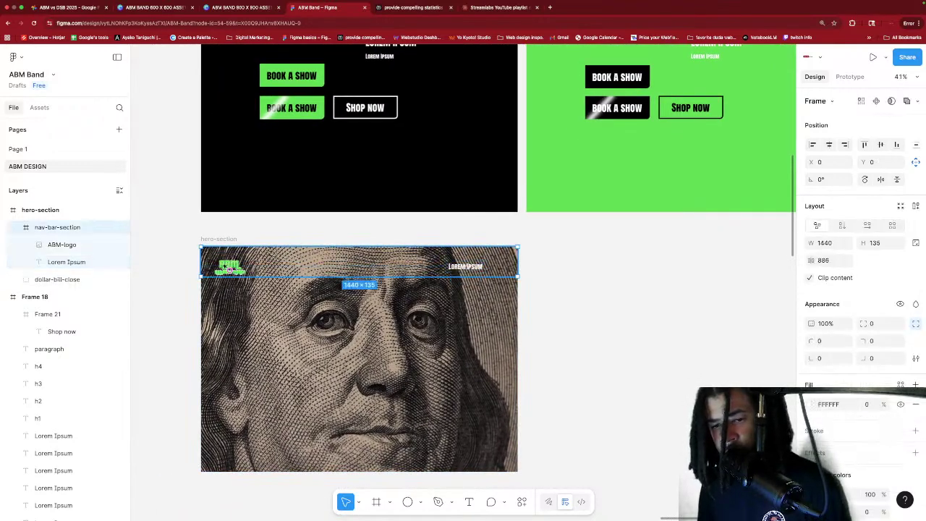
Move the ABM-logo closer to the navigation bar's left edge and shift the Lorem Ipsum text left to X 980.
click(230, 269)
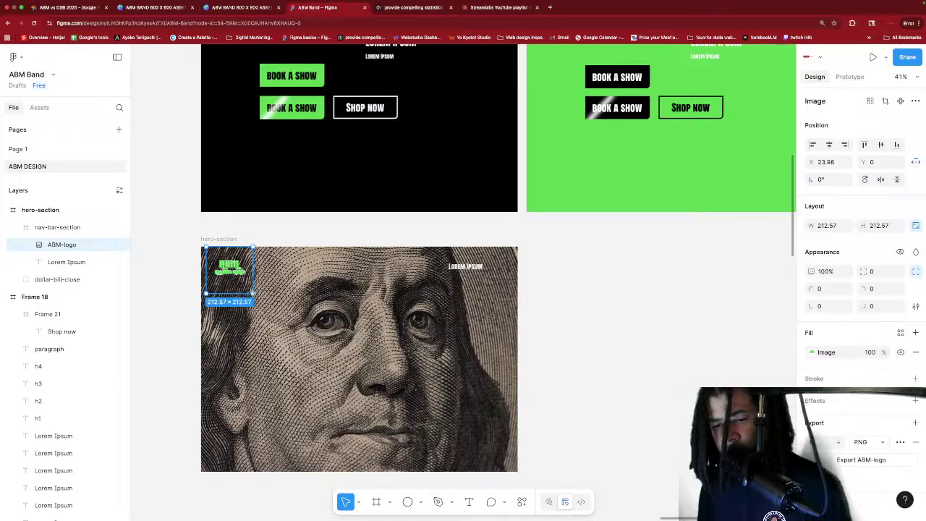
mouse_move(230, 269)
mouse_down()
mouse_move(235, 279)
mouse_move(225, 271)
mouse_up()
click(459, 274)
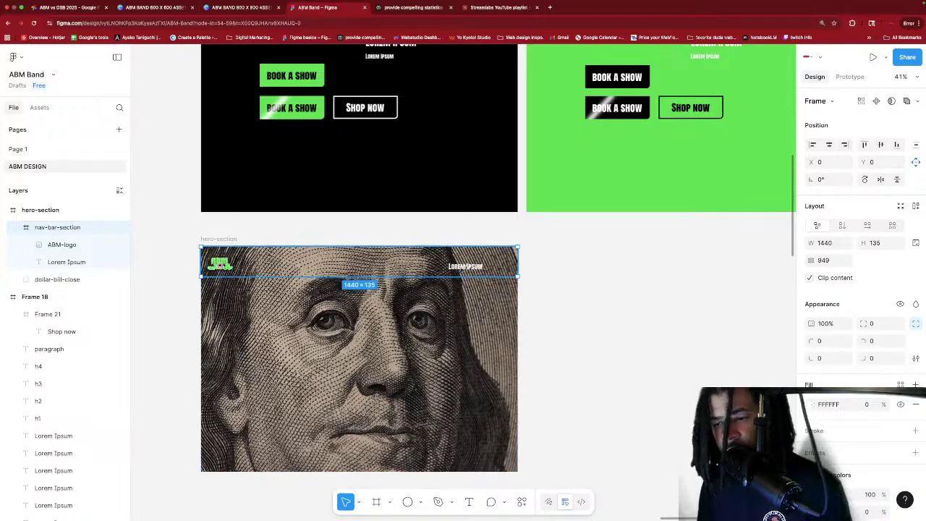
drag(463, 266, 443, 267)
key(Escape)
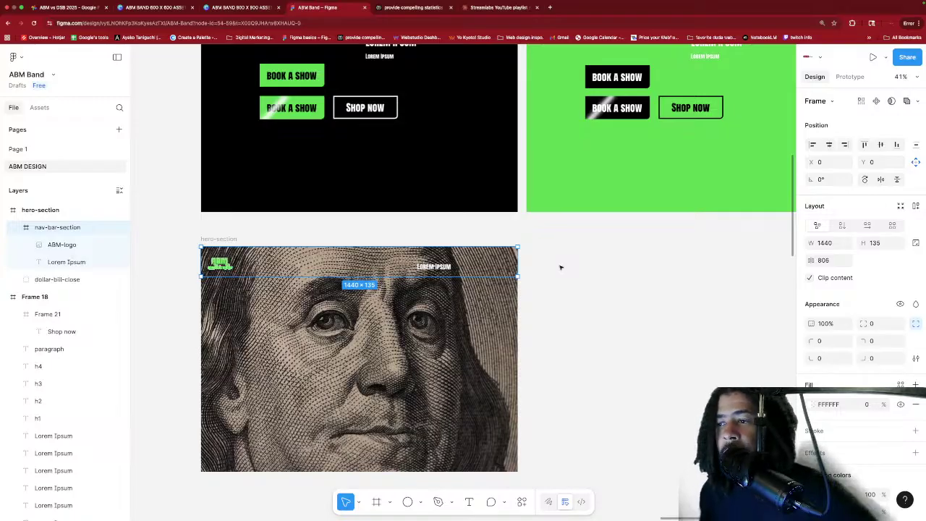
Replace the navigation bar's Lorem Ipsum text with "Book a show".
scroll(560, 267, left, 3)
scroll(560, 268, down, 1)
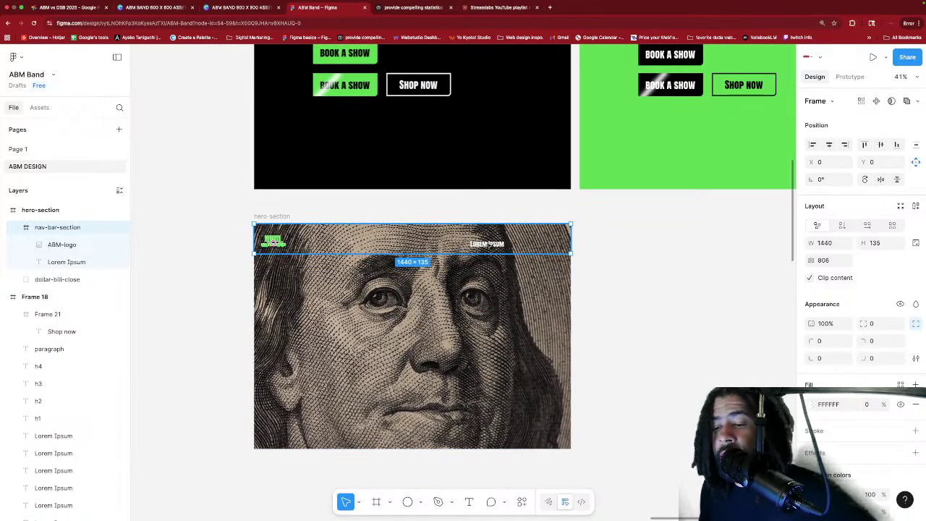
click(488, 245)
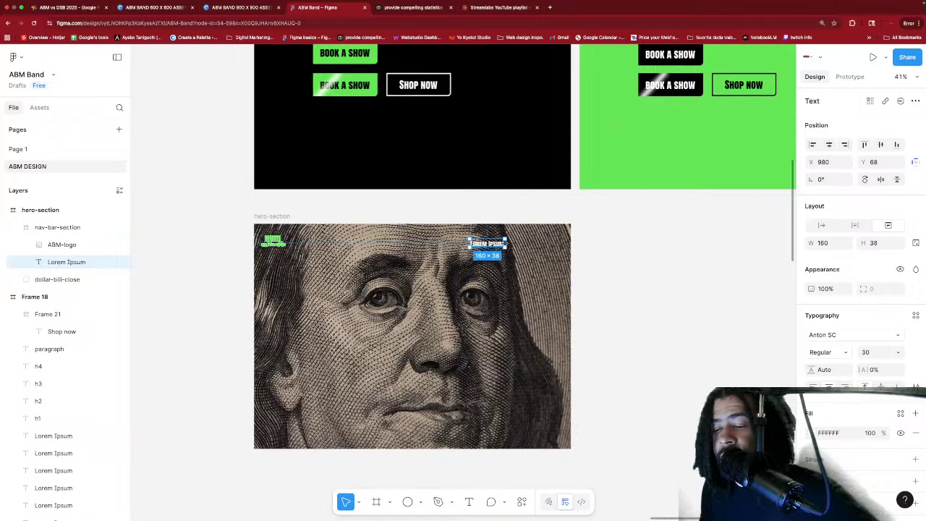
scroll(542, 245, left, 1)
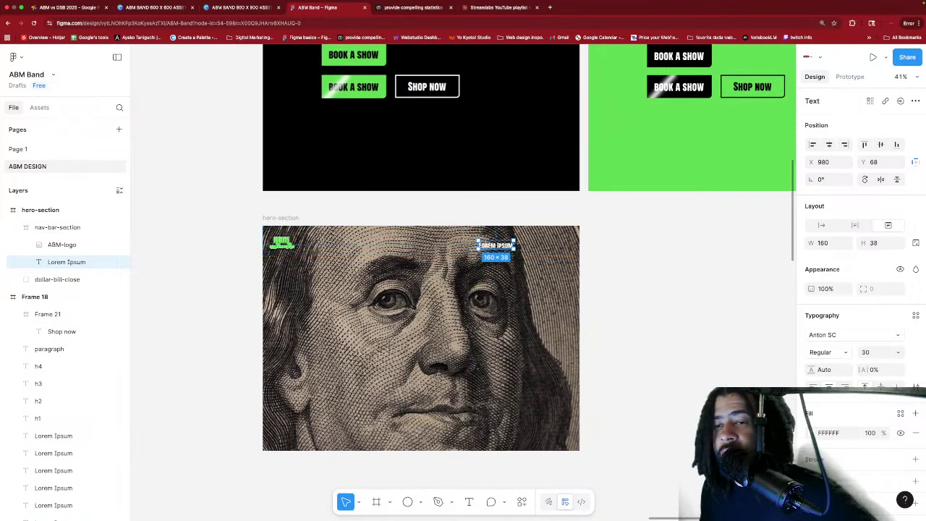
scroll(611, 233, left, 1)
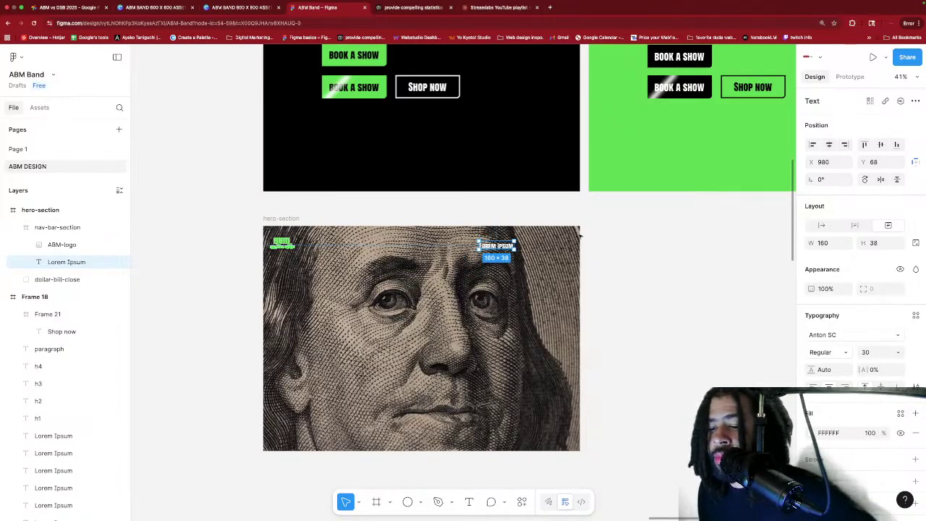
double_click(506, 246)
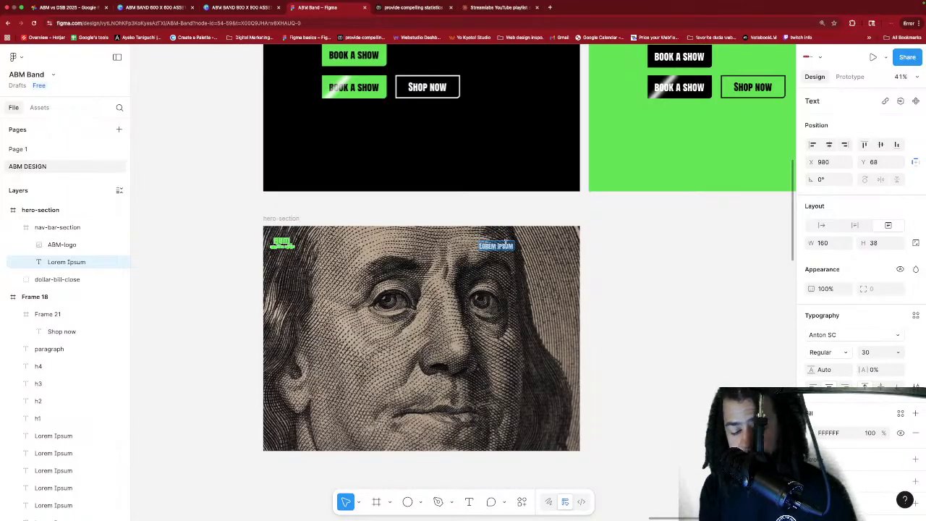
text(Boo)
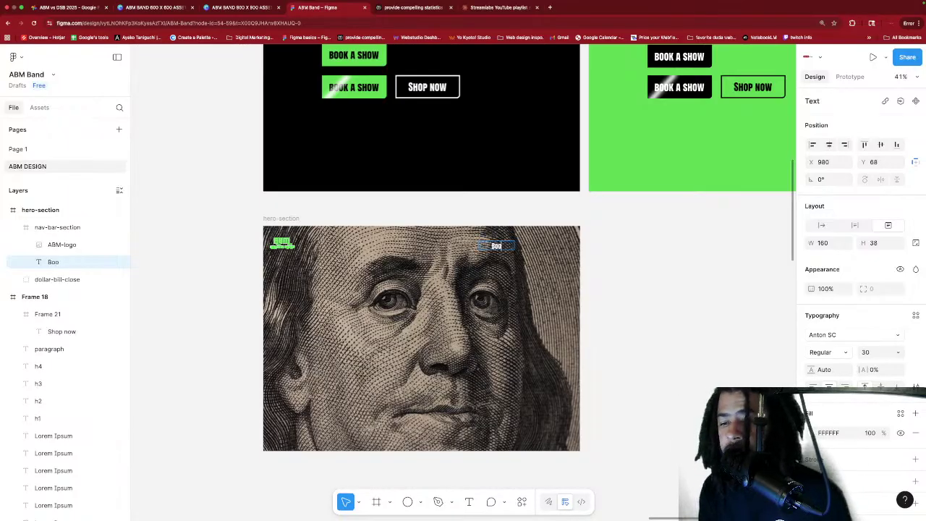
text(k a show)
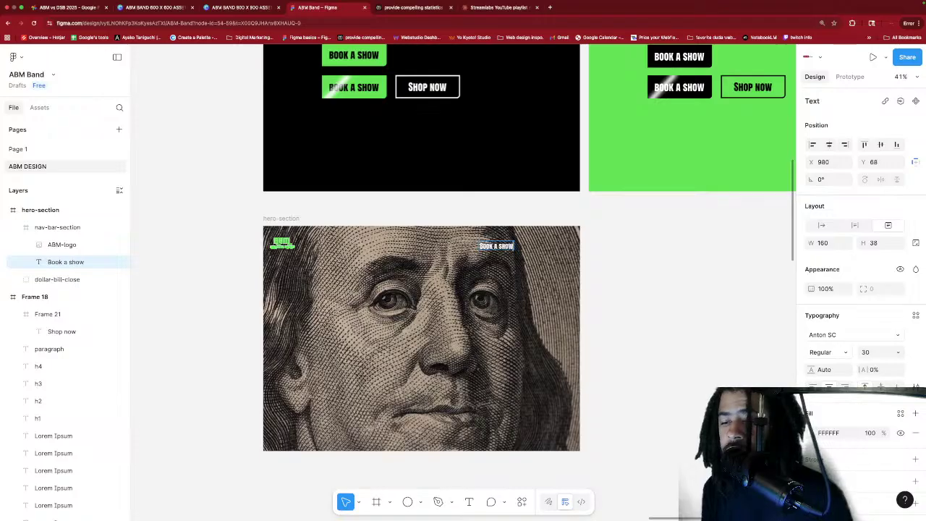
key(Escape)
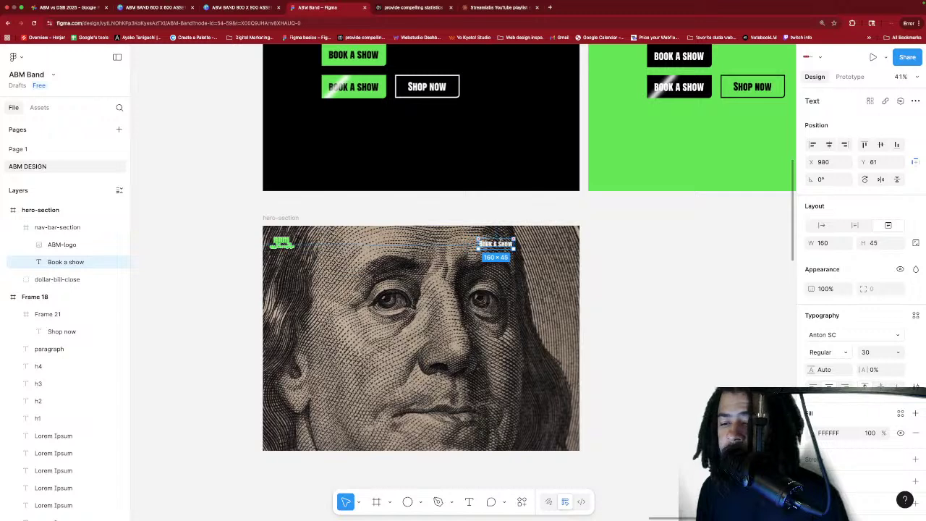
Place the Book a show link at X 958, Y 33 and add a copy at X 1136 reading "shop".
drag(496, 246, 530, 239)
key(ctrl+d)
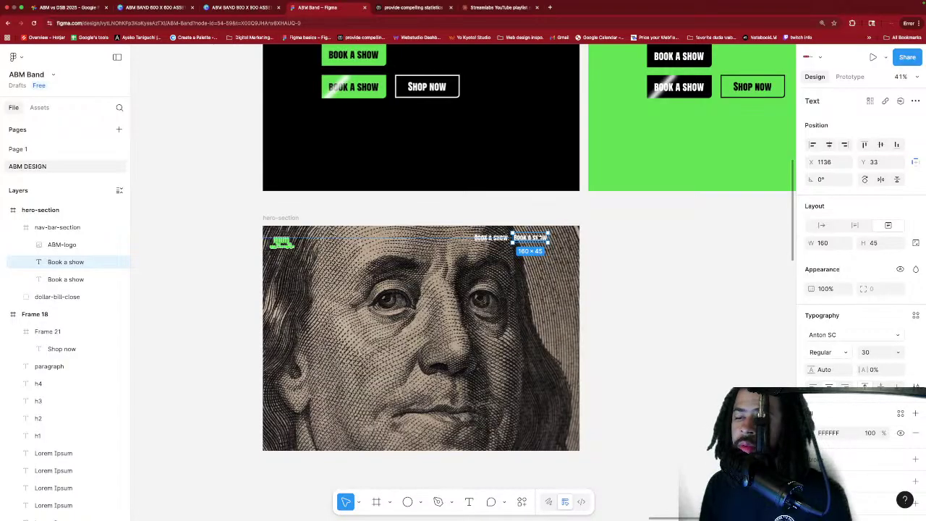
key(Return)
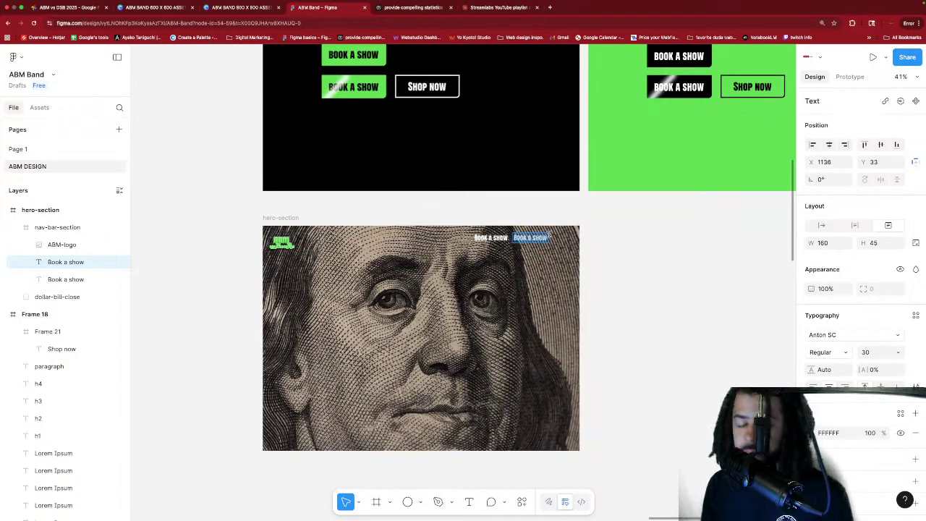
text(shop)
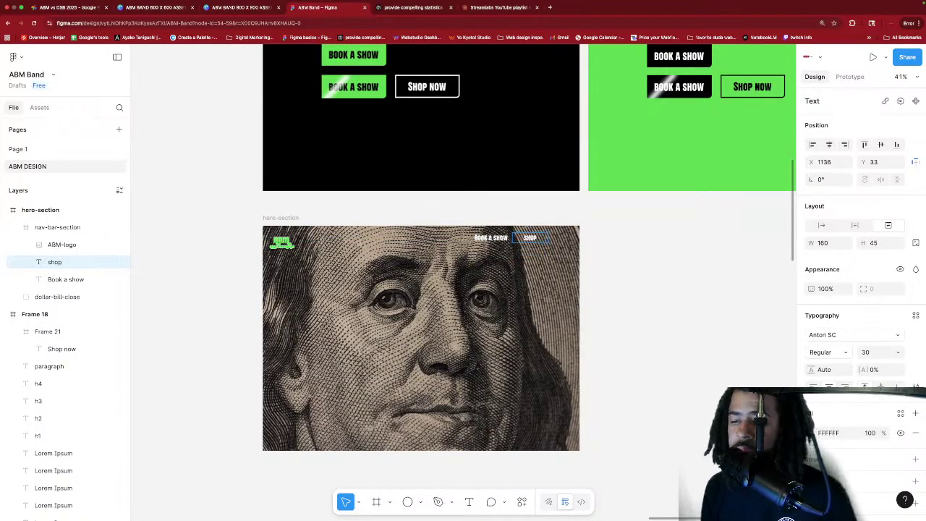
key(Escape)
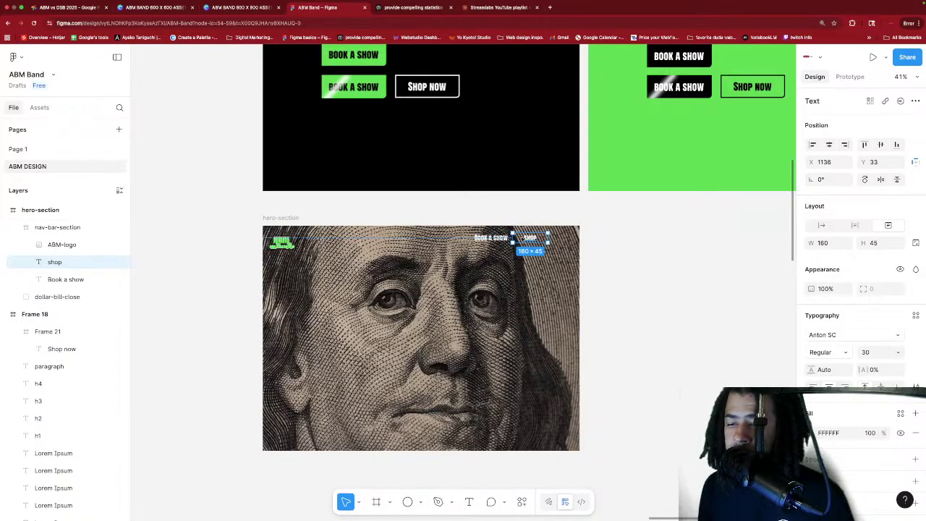
Narrow the shop link to 76 wide and add a 138-wide copy at X 1230, Y 33 reading "contact us".
drag(520, 239, 542, 239)
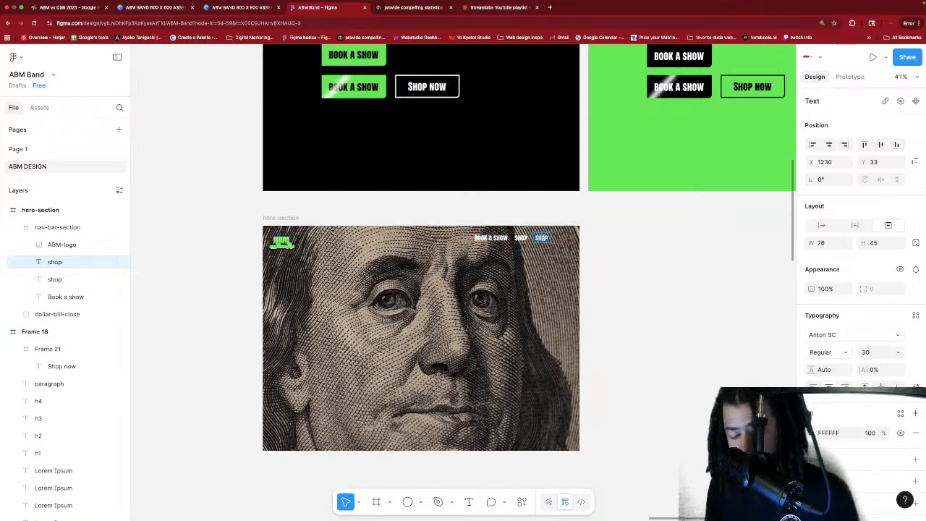
key(Return)
text(contact us)
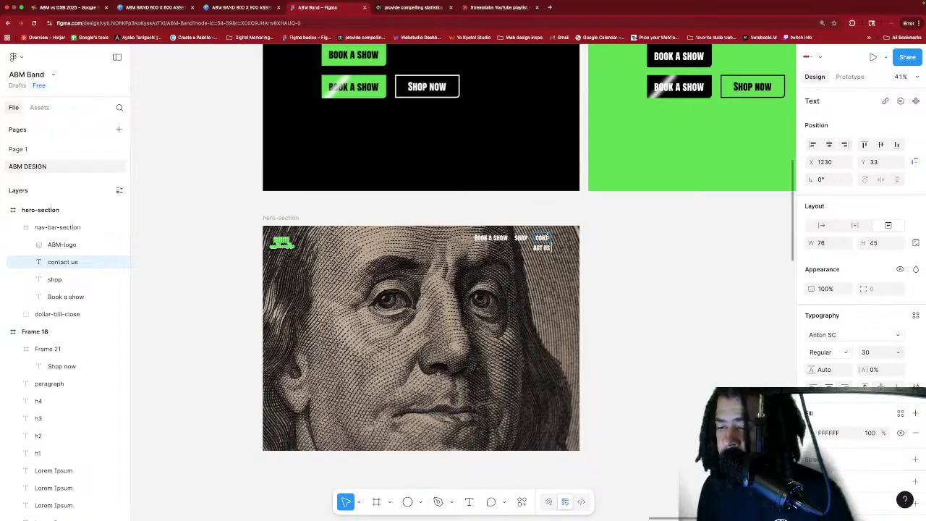
drag(552, 243, 565, 243)
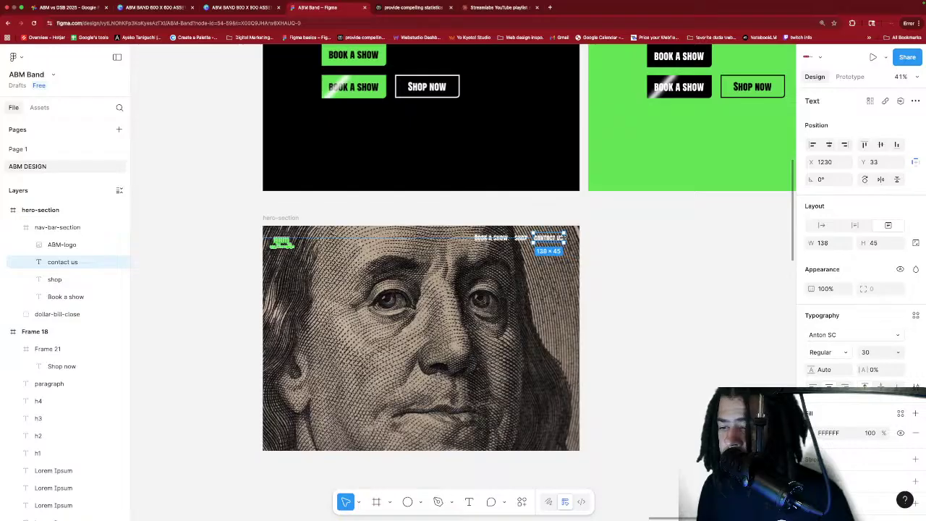
click(566, 274)
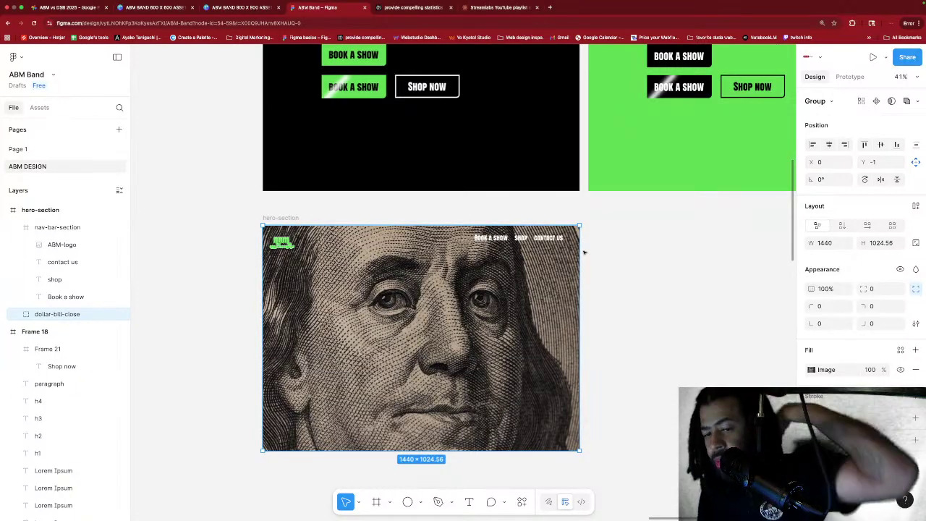
Move the Book a show, shop and contact us links together down to Y 45, vertically centred in the navigation bar.
double_click(490, 238)
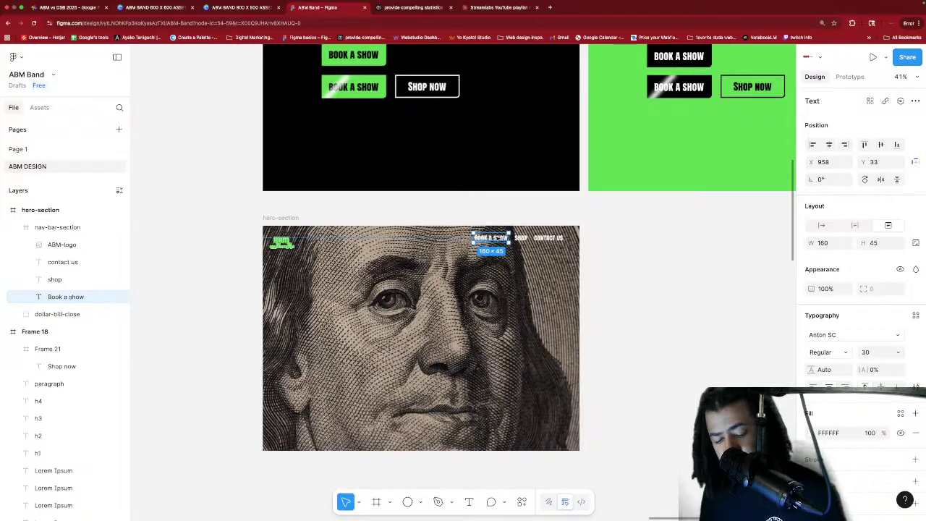
shift+click(521, 238)
shift+click(548, 238)
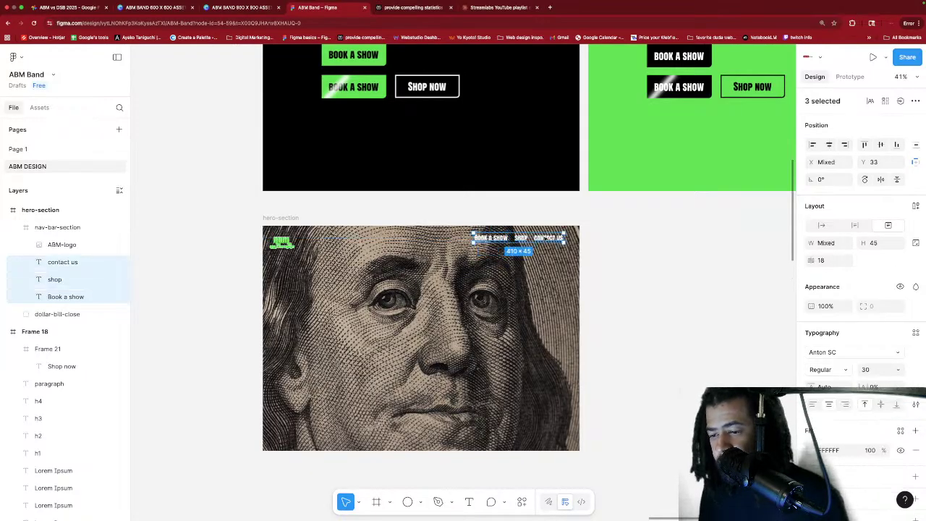
drag(548, 238, 548, 241)
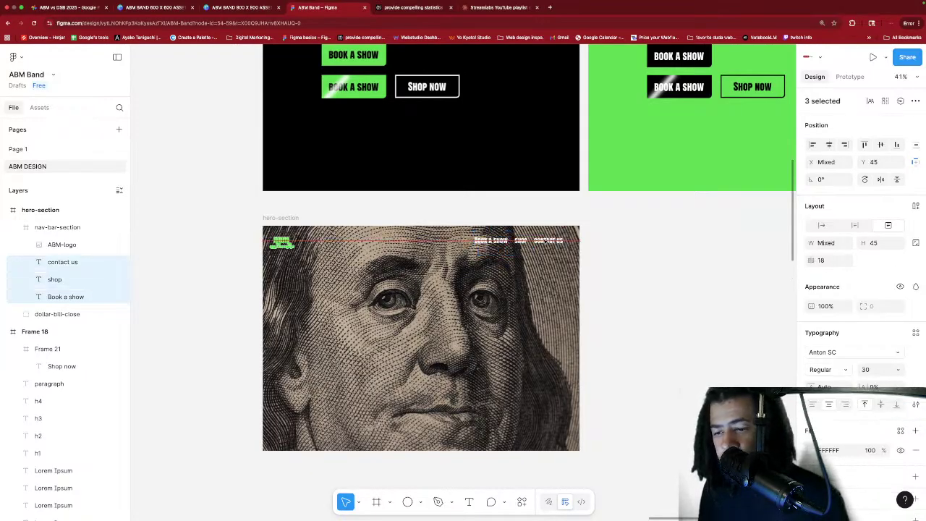
click(557, 262)
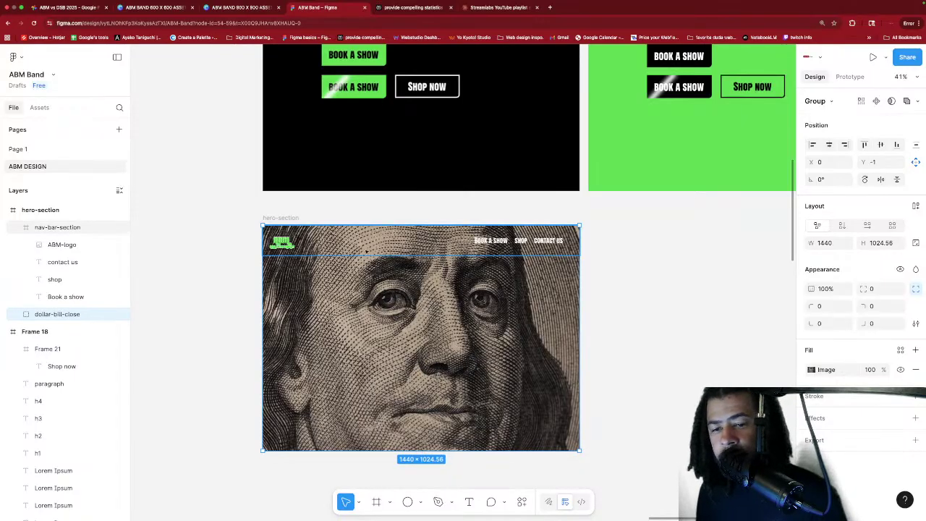
click(297, 238)
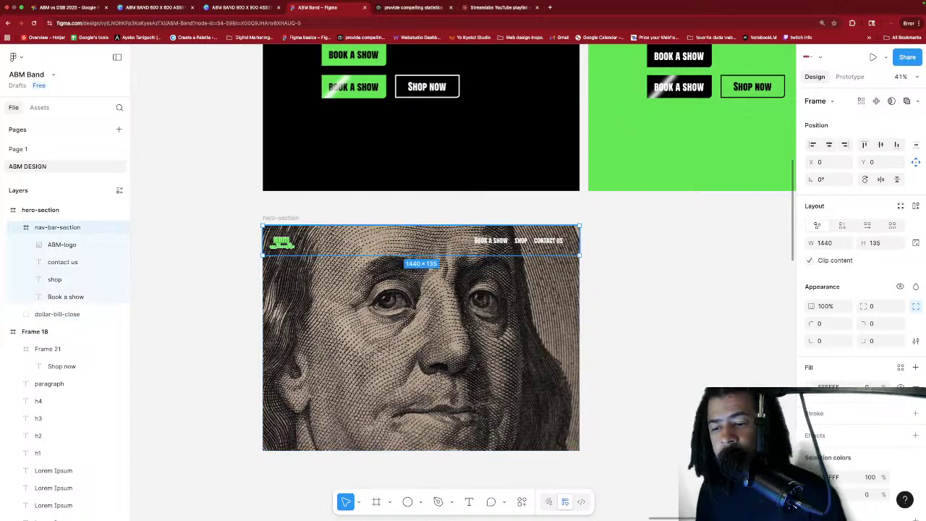
click(68, 245)
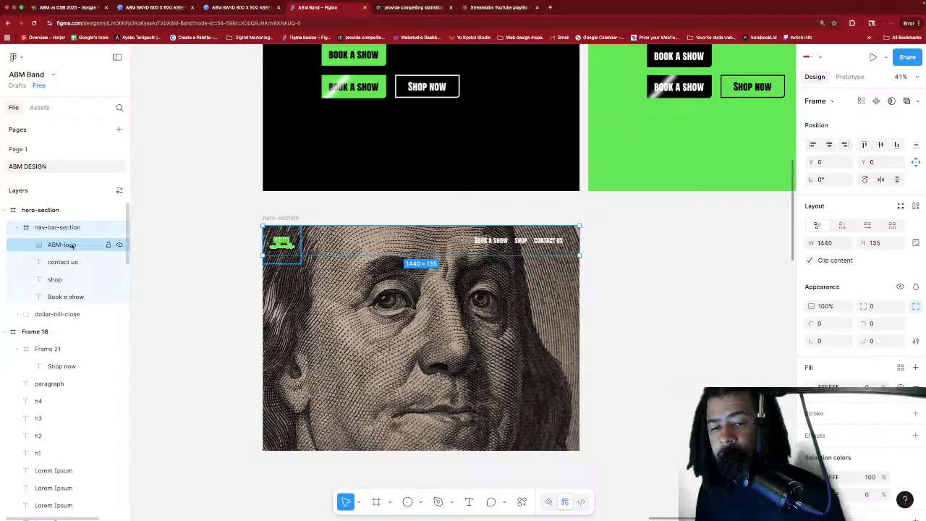
click(426, 246)
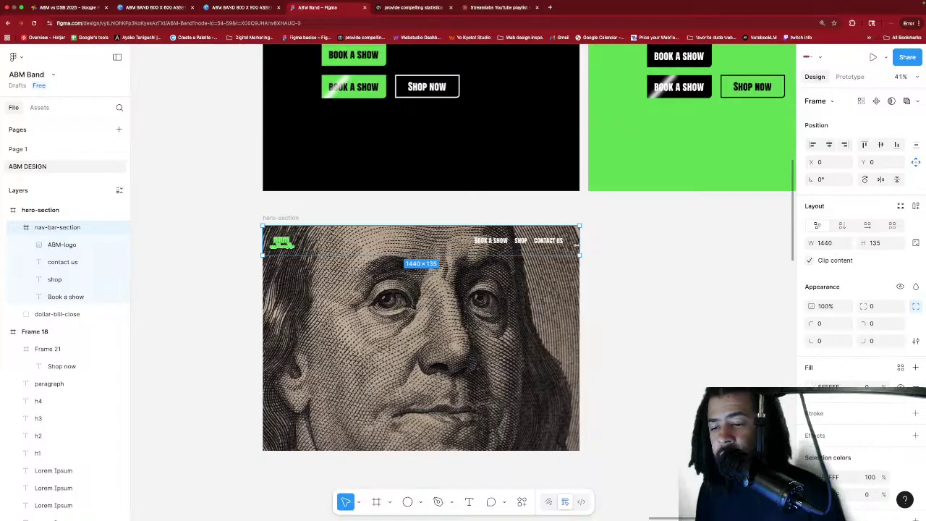
scroll(517, 236, down, 1)
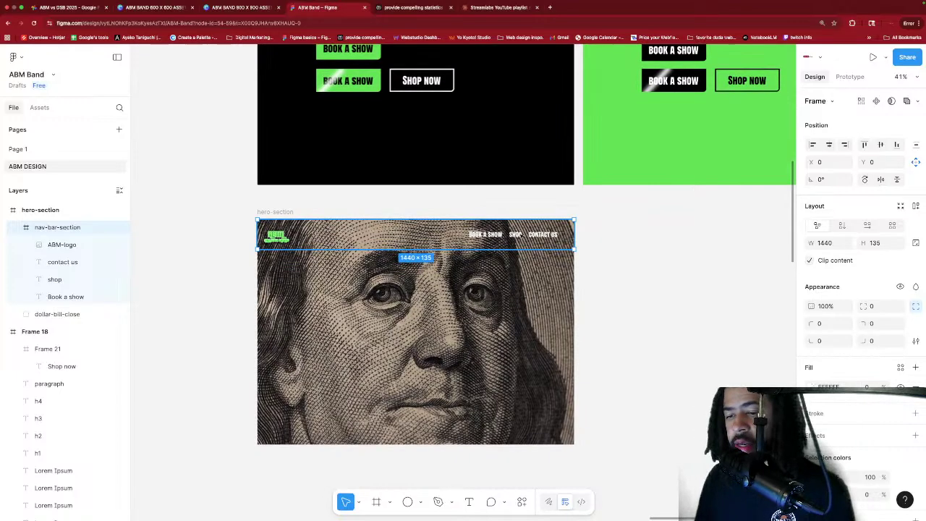
scroll(507, 235, left, 2)
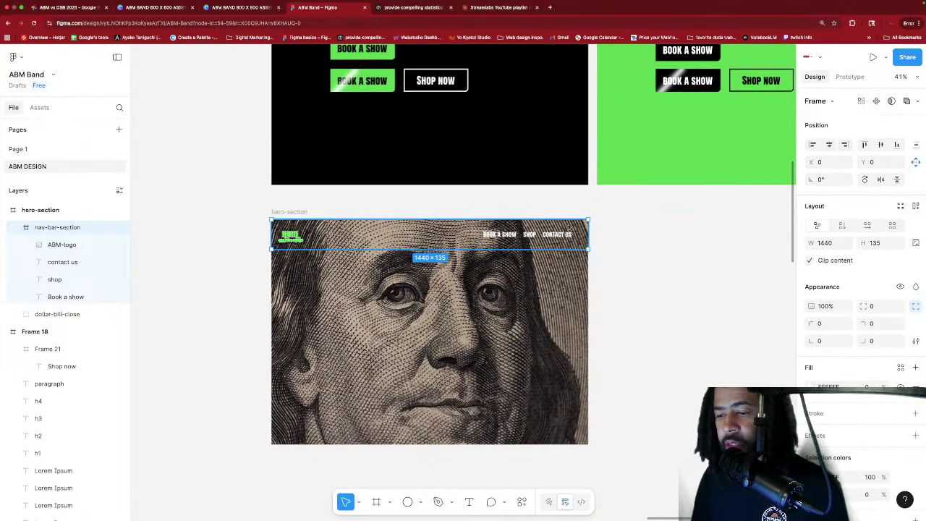
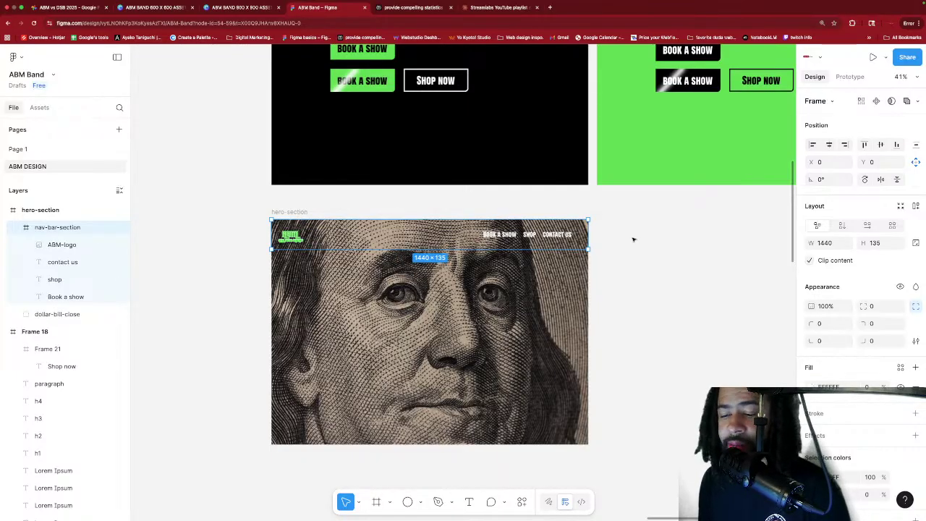
scroll(616, 241, down, 1)
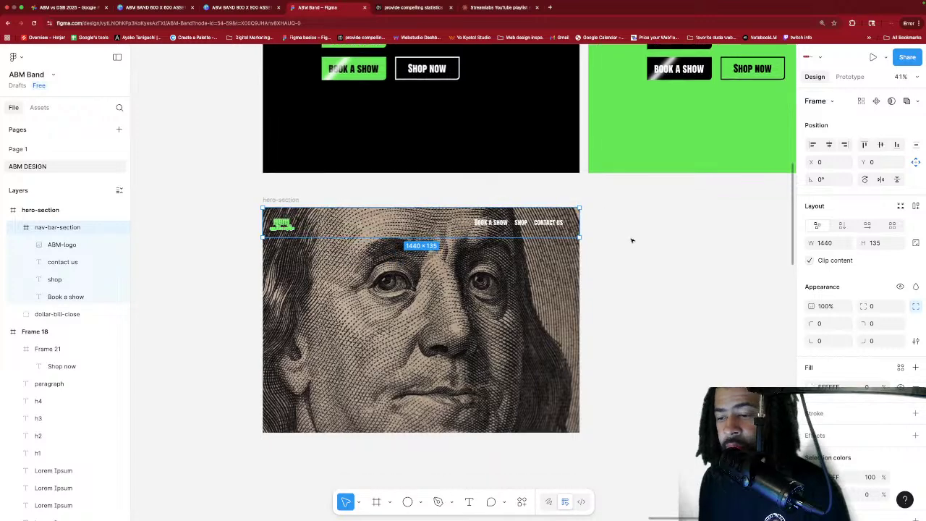
click(608, 231)
scroll(608, 231, down, 1)
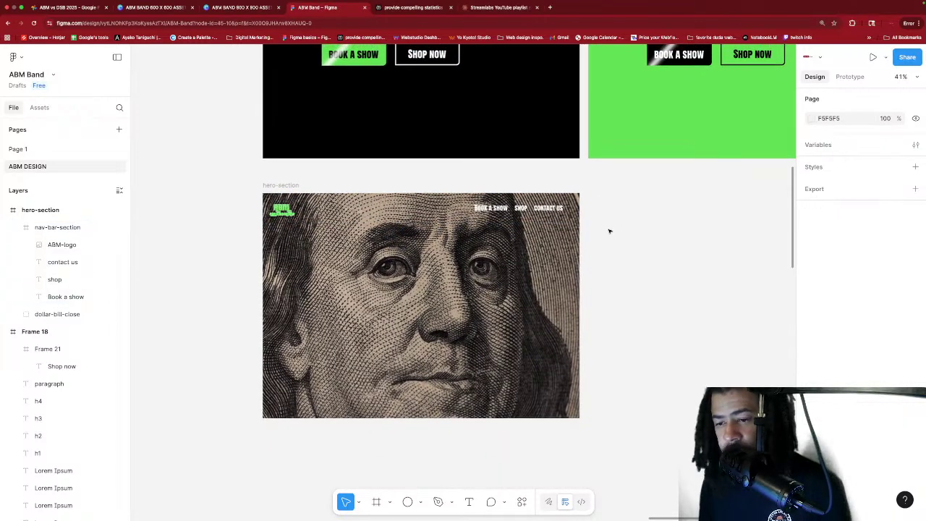
scroll(609, 232, down, 2)
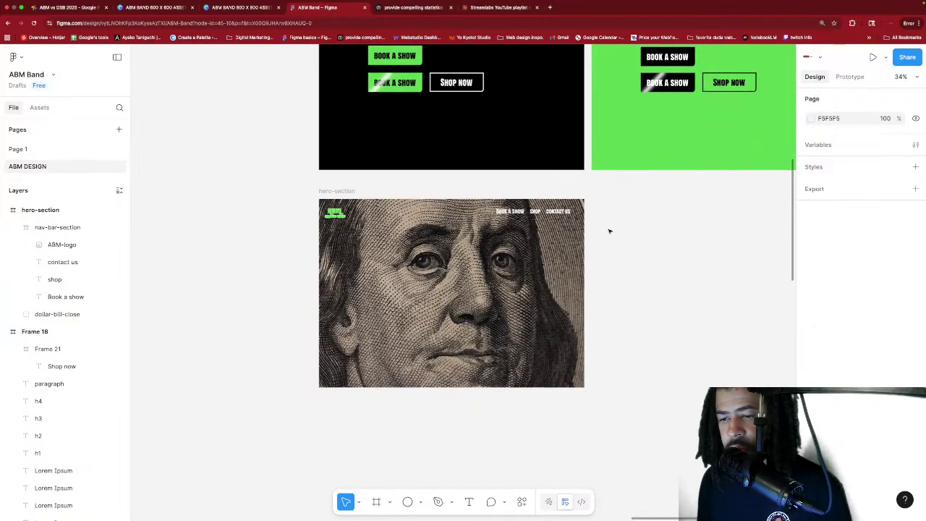
Move the Book a show, shop and contact us links together down to Y 64 in the navigation bar.
scroll(607, 230, up, 3)
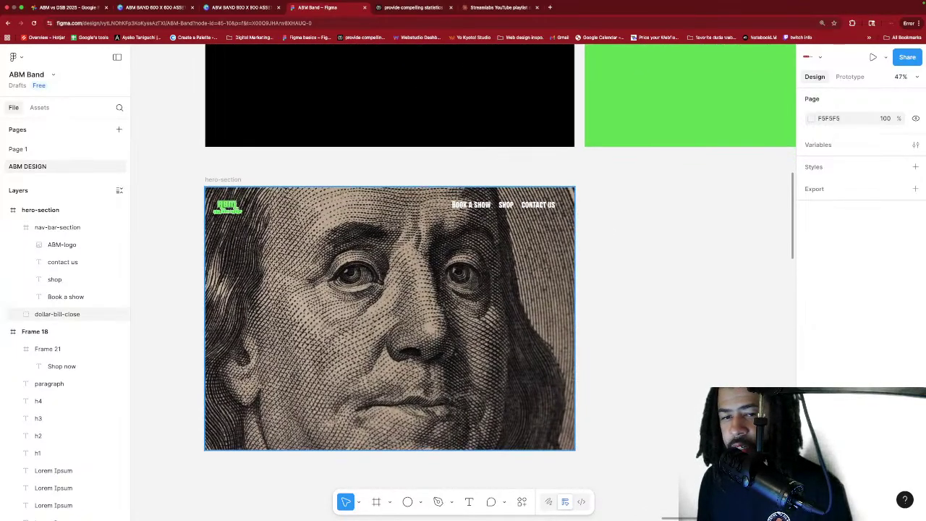
click(471, 205)
click(471, 205)
shift+click(506, 205)
shift+click(537, 205)
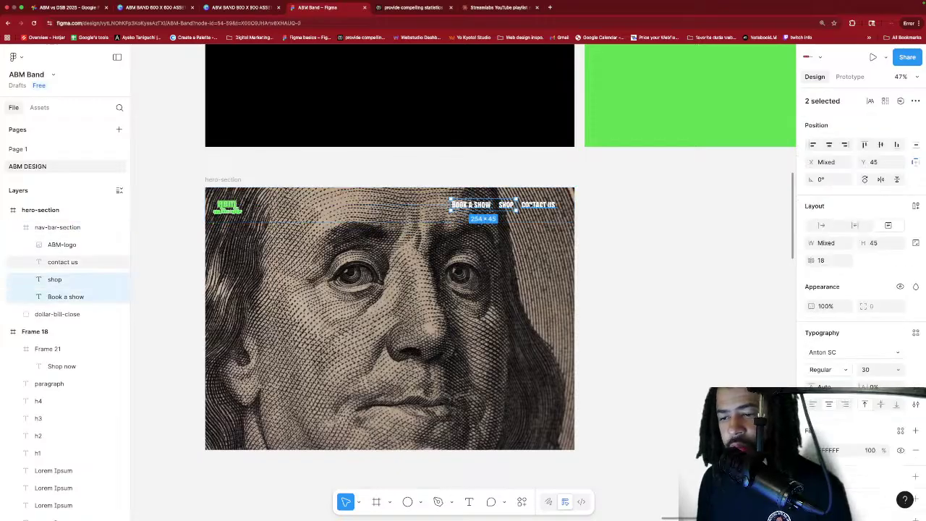
drag(537, 205, 537, 210)
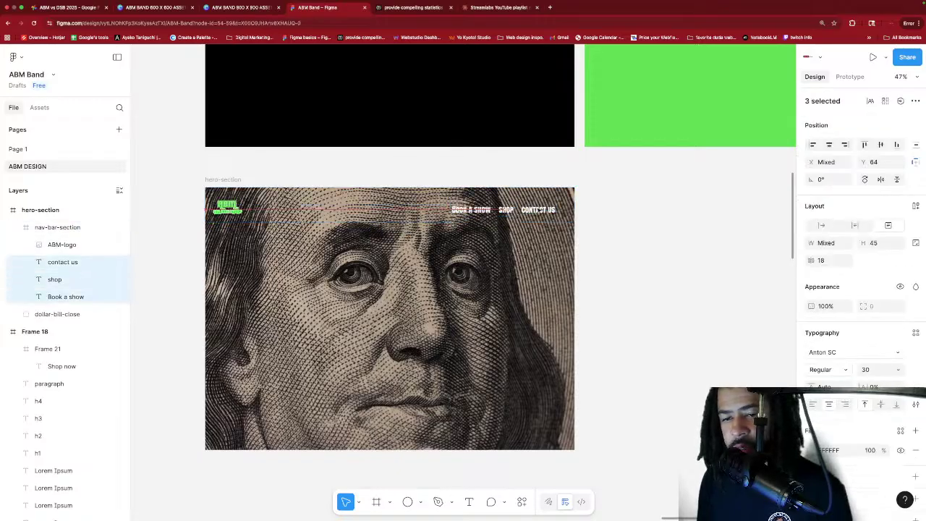
click(644, 221)
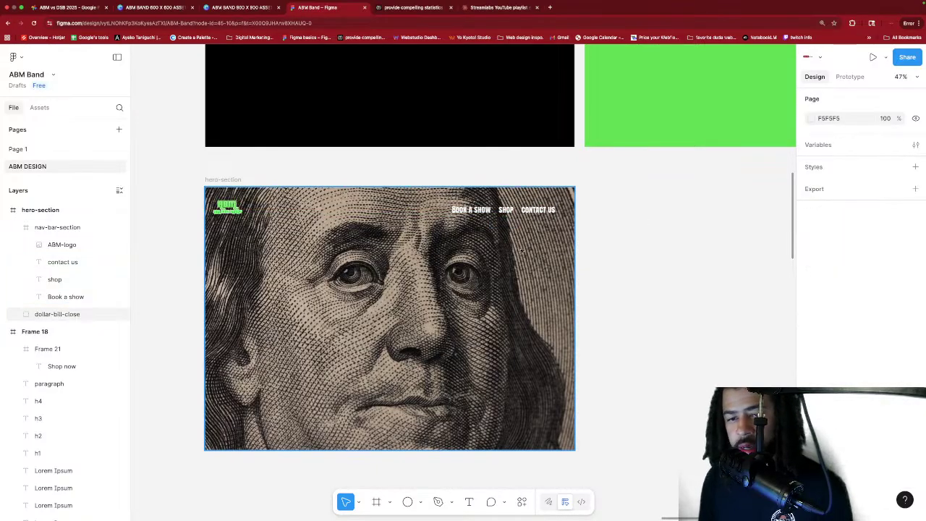
Copy the green shine-effect Book a show button from the black frame into the hero section at X 426, Y 697.
scroll(519, 253, down, 3)
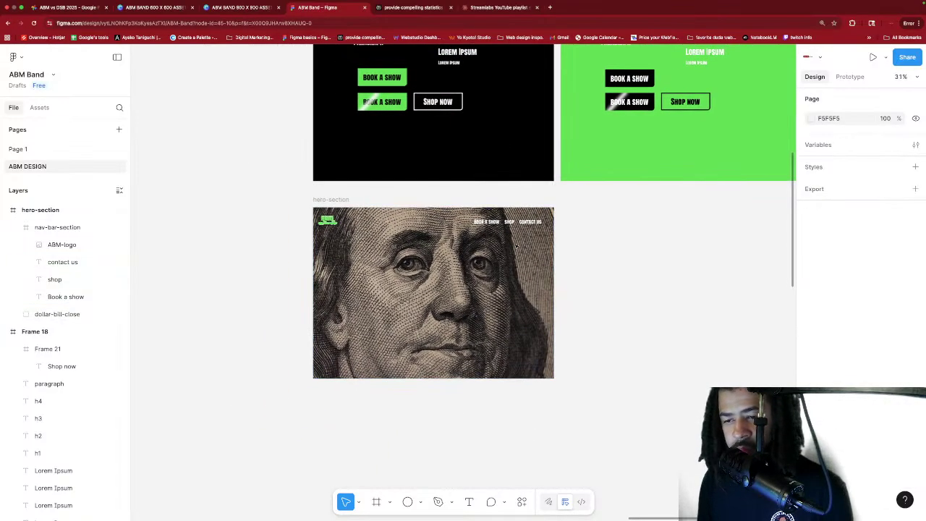
scroll(517, 246, up, 2)
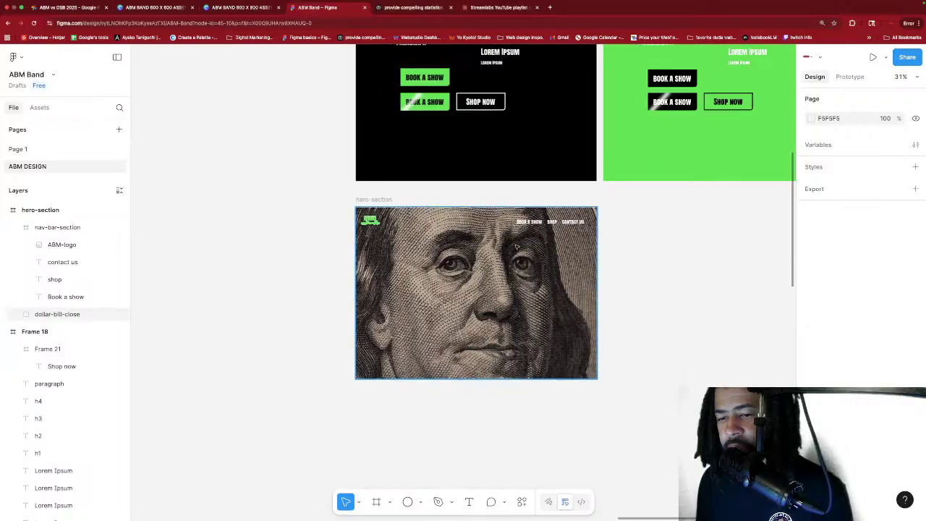
scroll(517, 247, up, 2)
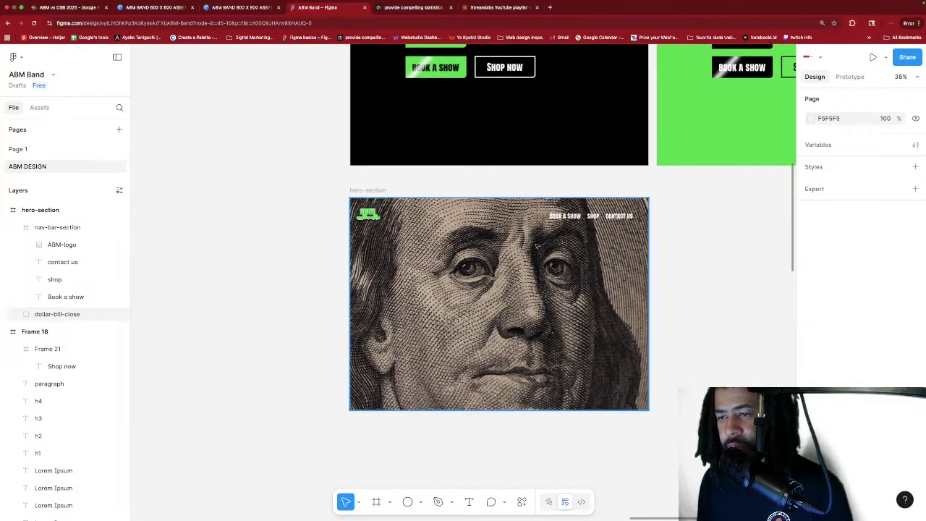
click(452, 71)
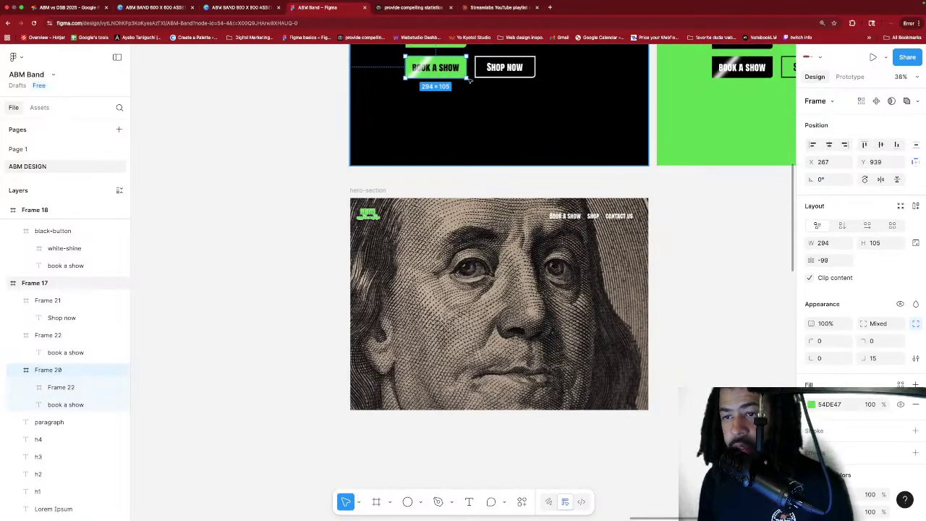
drag(469, 81, 502, 365)
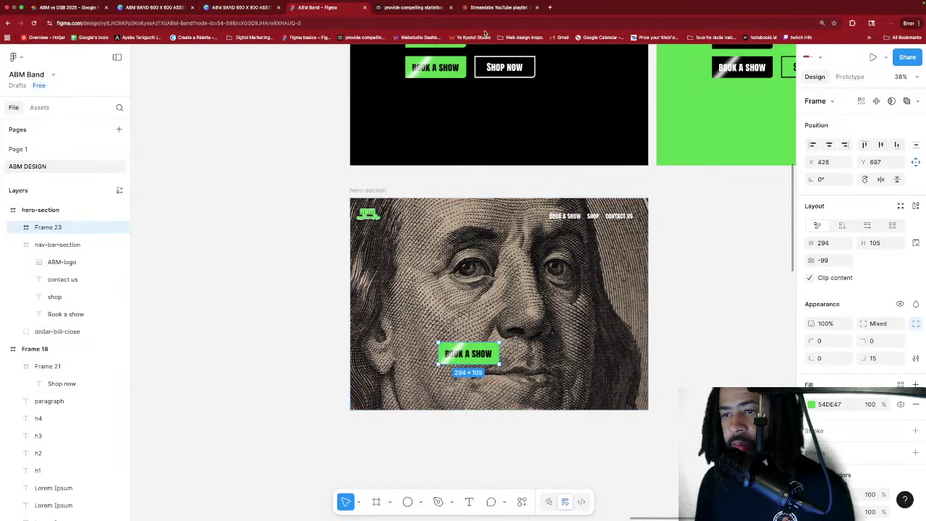
Copy the outlined Shop now button from the black frame into the hero section, beside the green Book a show button.
click(530, 67)
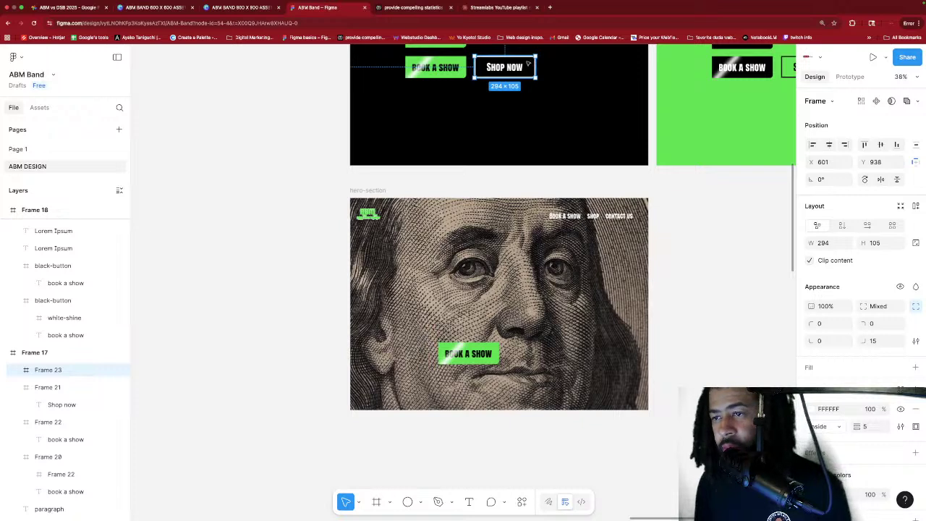
drag(528, 64, 563, 351)
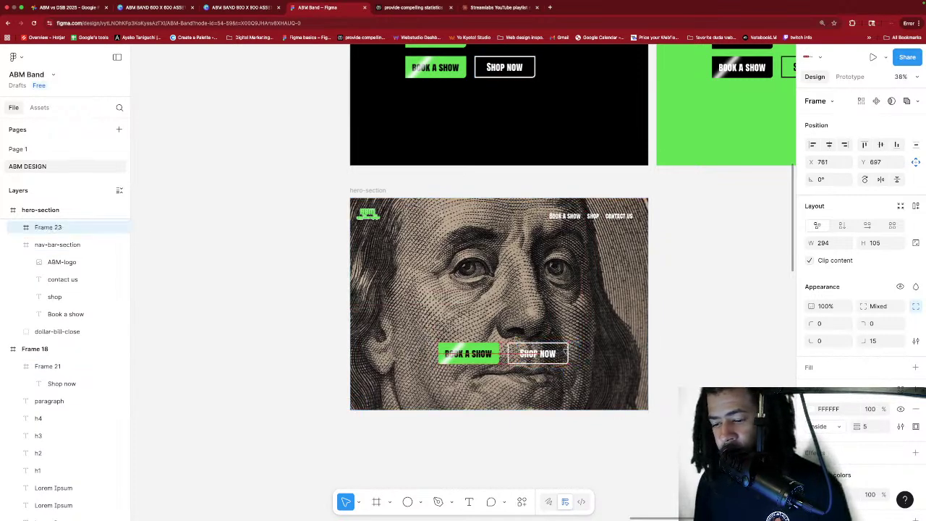
drag(563, 351, 564, 353)
click(608, 347)
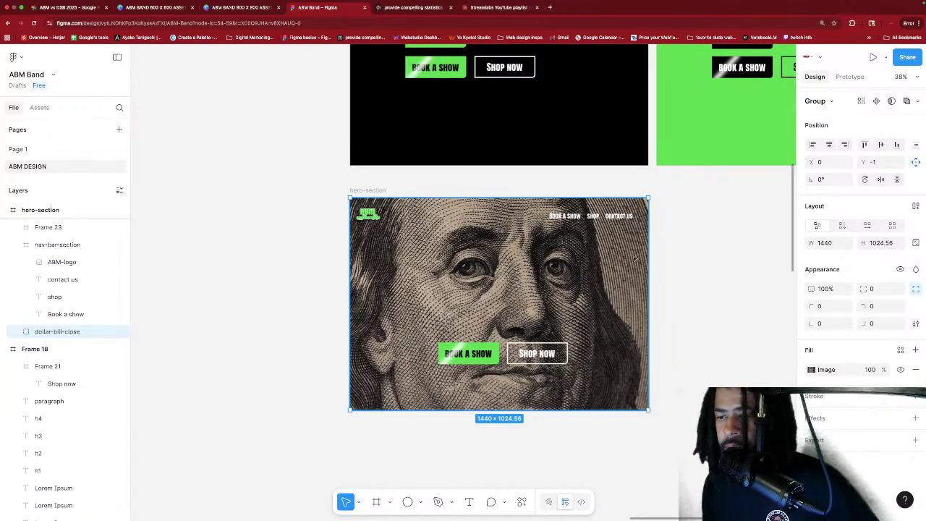
Copy the largest white Lorem Ipsum heading from the black frame into the hero section, placing it above the two buttons.
scroll(635, 260, left, 2)
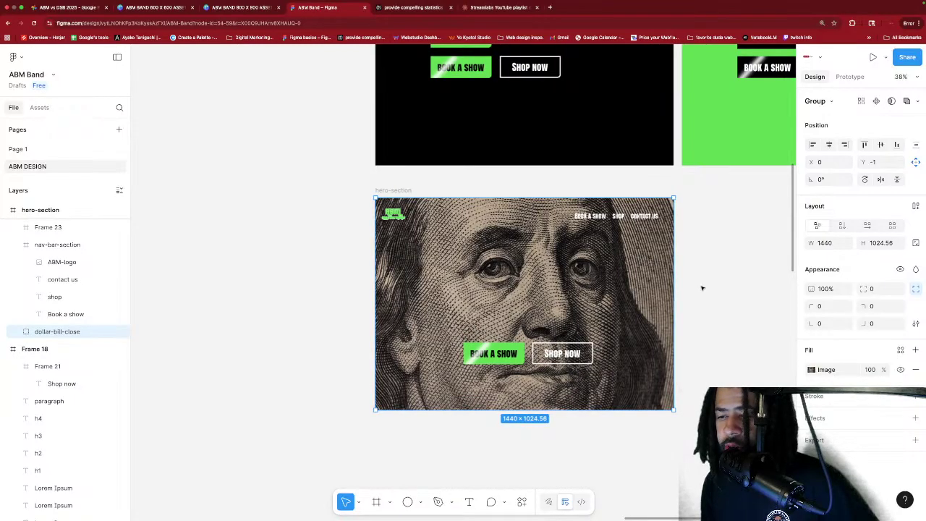
scroll(703, 288, up, 2)
scroll(702, 288, left, 2)
scroll(702, 288, down, 1)
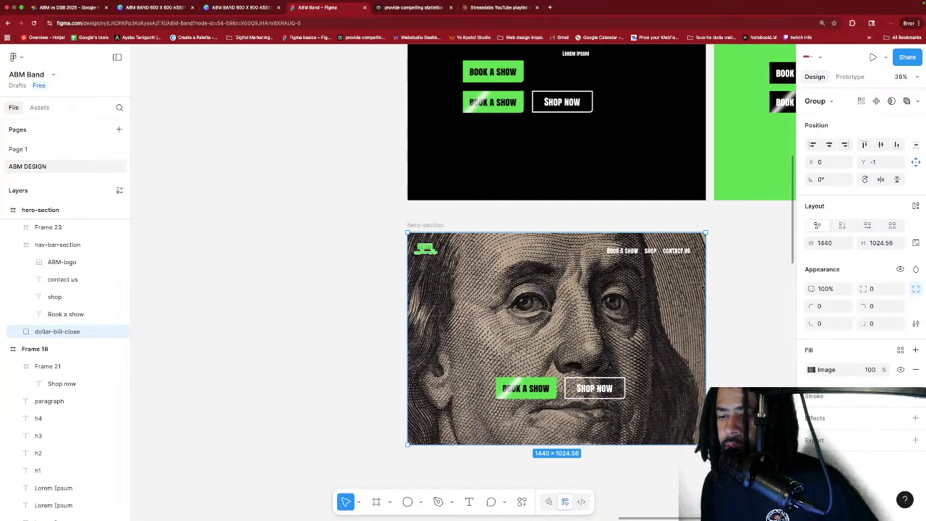
scroll(702, 288, up, 1)
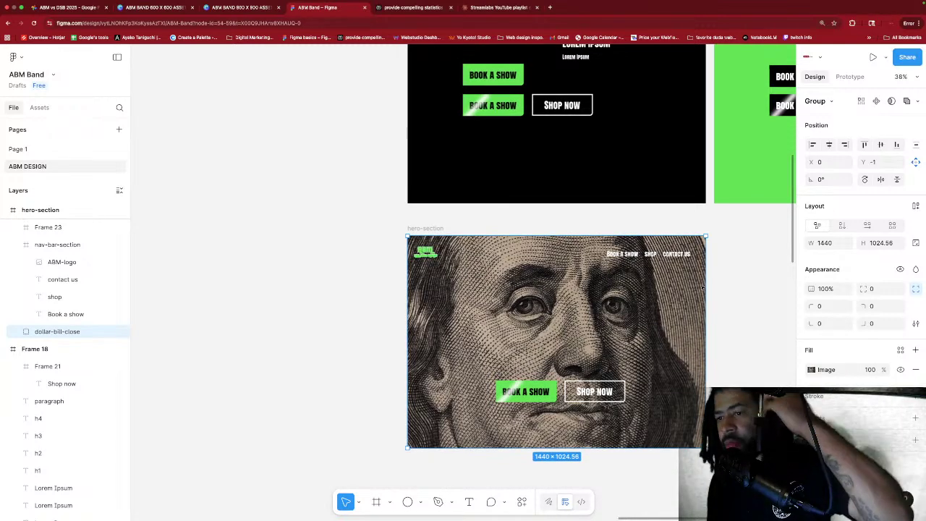
scroll(680, 254, up, 5)
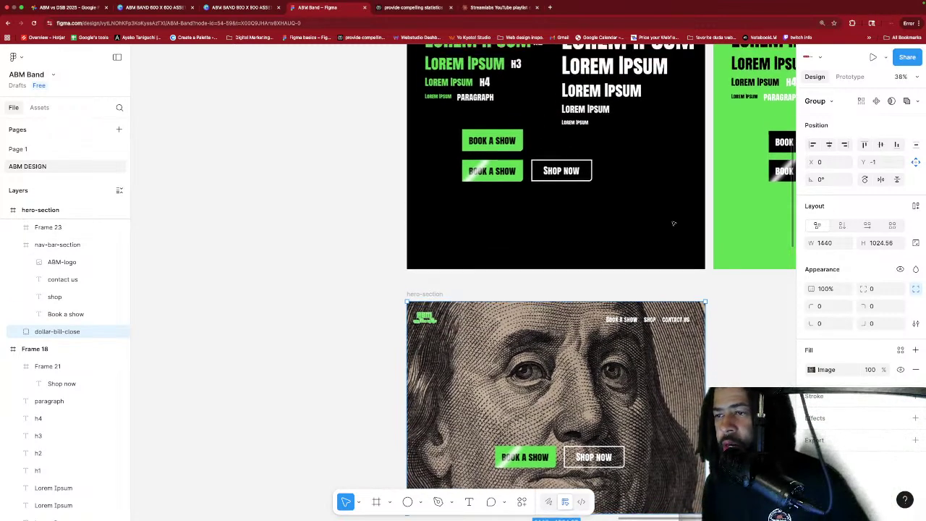
scroll(672, 224, up, 3)
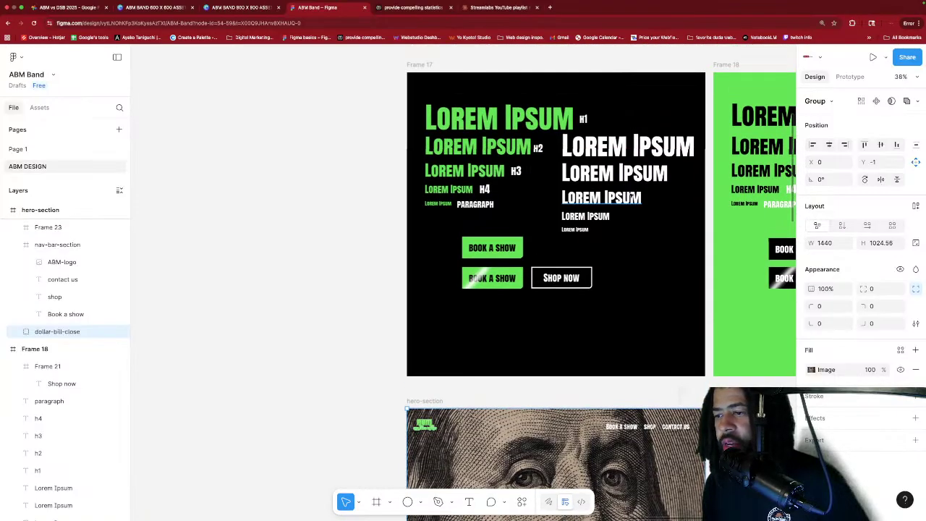
click(626, 145)
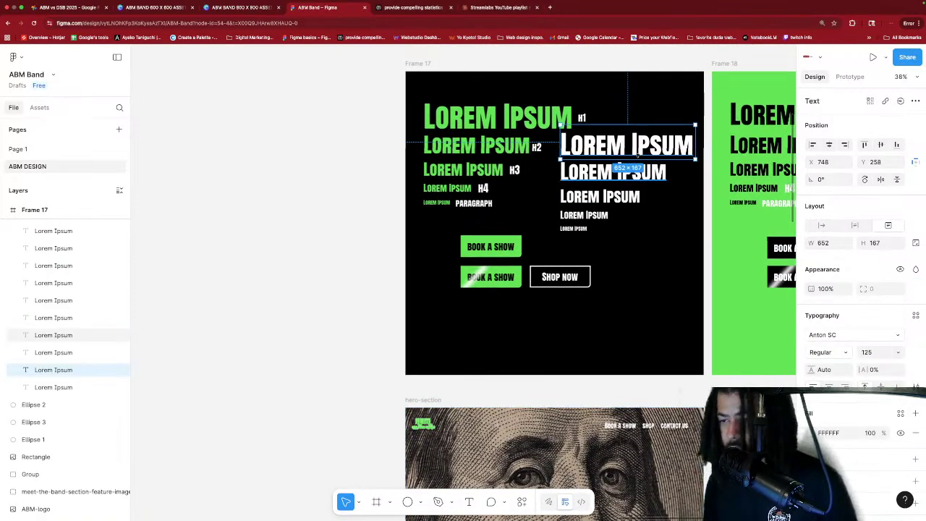
drag(633, 148, 568, 518)
scroll(568, 434, down, 3)
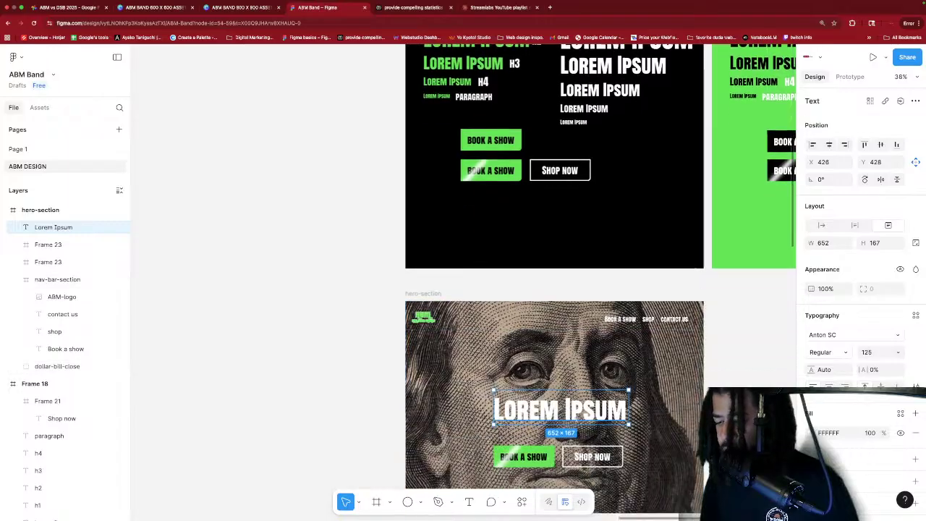
scroll(582, 319, down, 2)
drag(592, 323, 587, 295)
Replace the hero heading's placeholder text with "experience abm band & show".
double_click(587, 295)
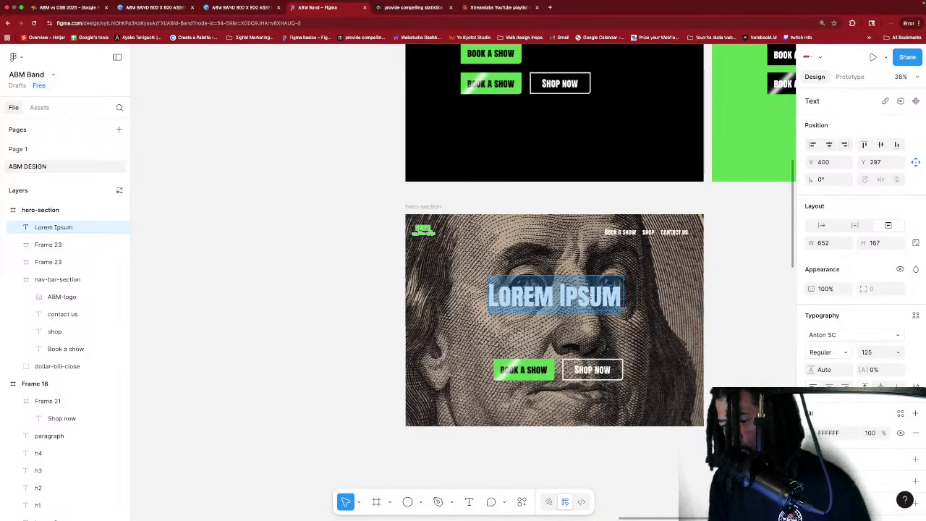
text(experience)
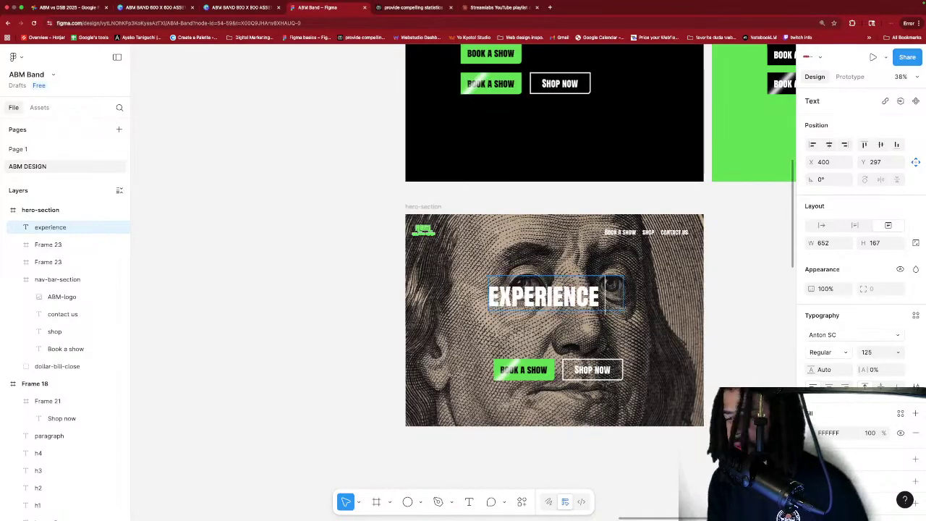
text( abm)
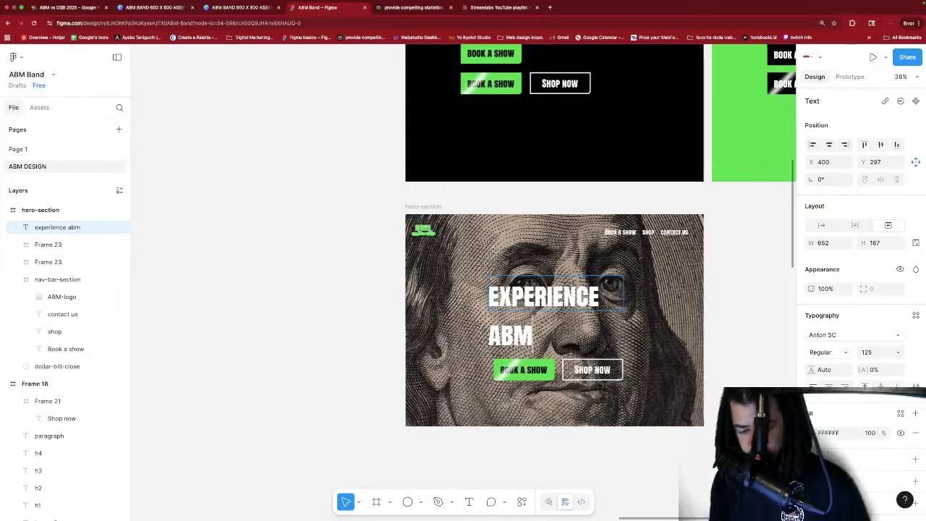
text( abdn)
key(BackSpace)
key(BackSpace)
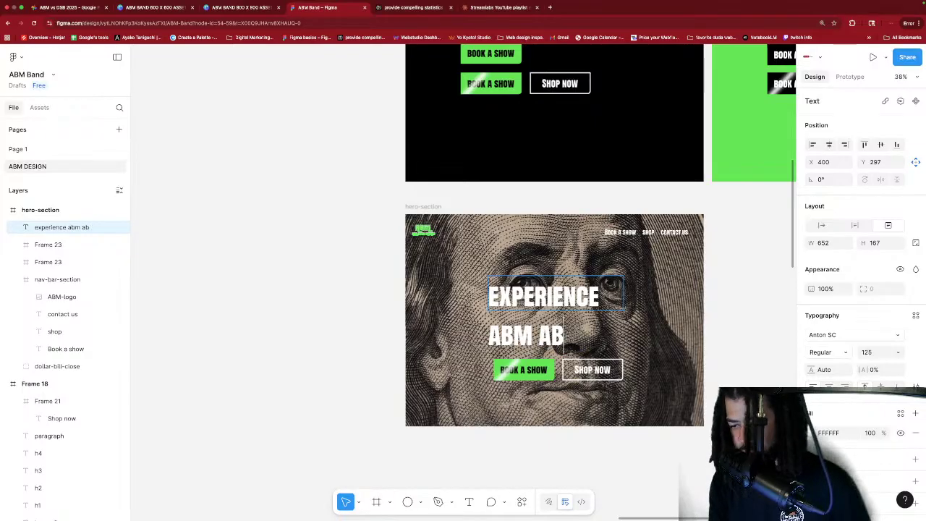
key(BackSpace)
key(BackSpace)
text(band & s)
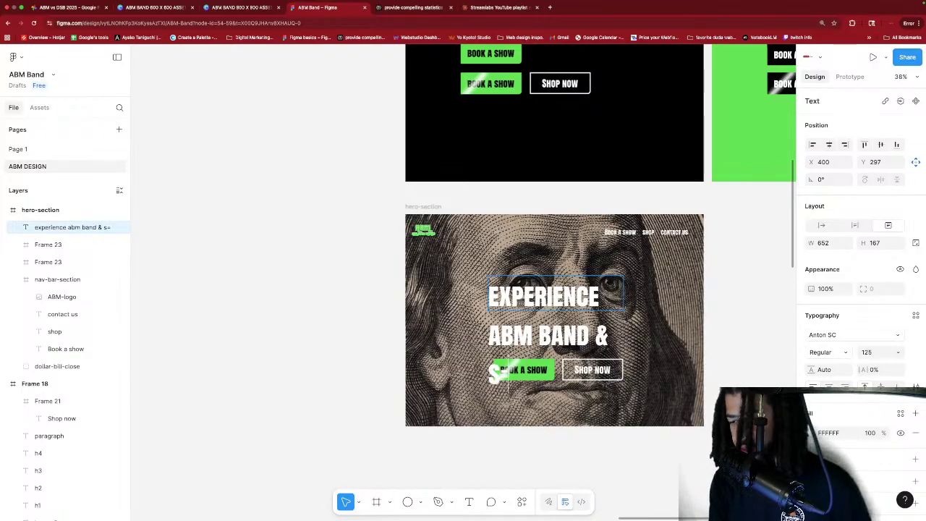
text(how)
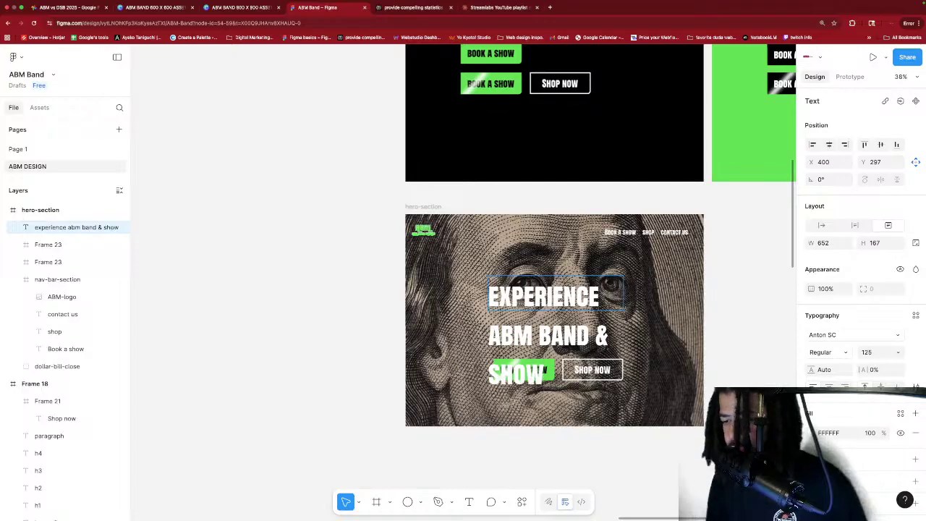
key(Escape)
Resize the hero heading's text box to about 834 × 376 and centre-align its text over two lines.
drag(623, 293, 602, 353)
click(829, 386)
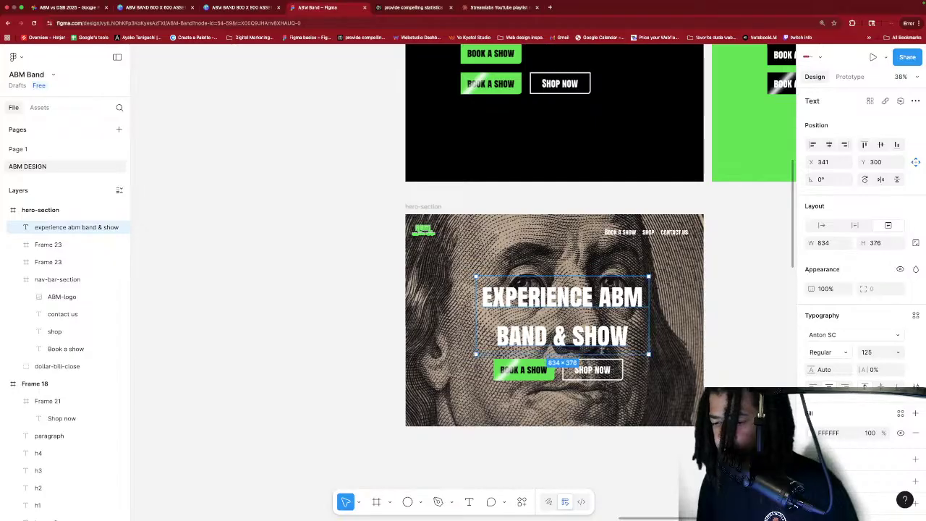
click(671, 289)
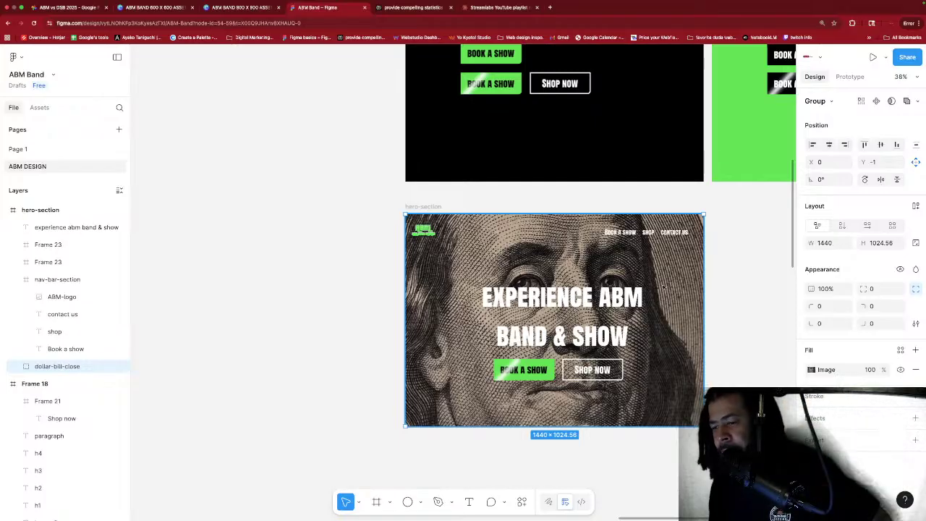
Copy the white size-45 Lorem Ipsum text from the black frame into the hero section, just above the heading.
scroll(664, 285, up, 4)
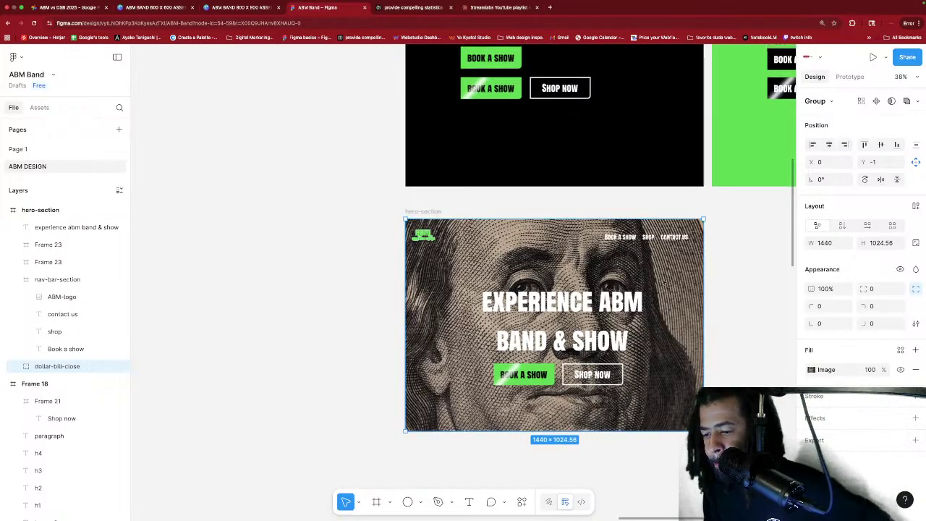
scroll(663, 285, up, 1)
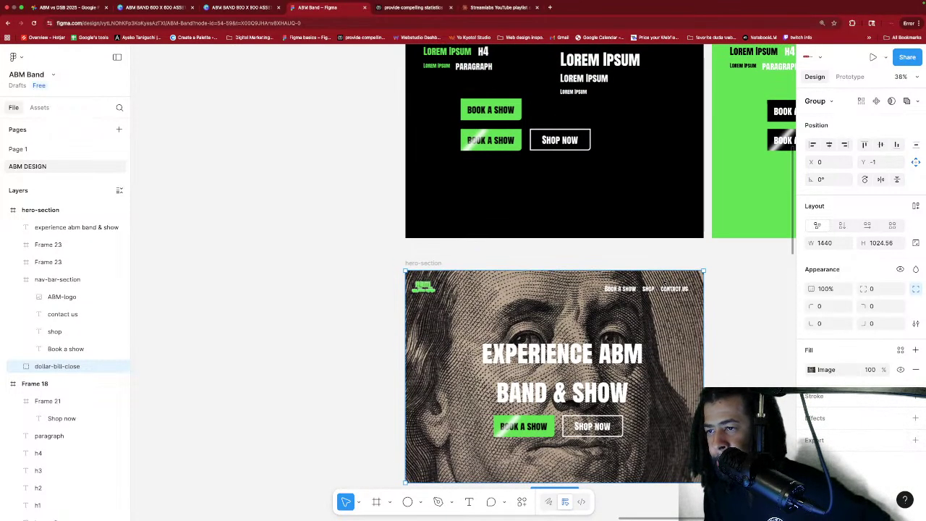
click(583, 81)
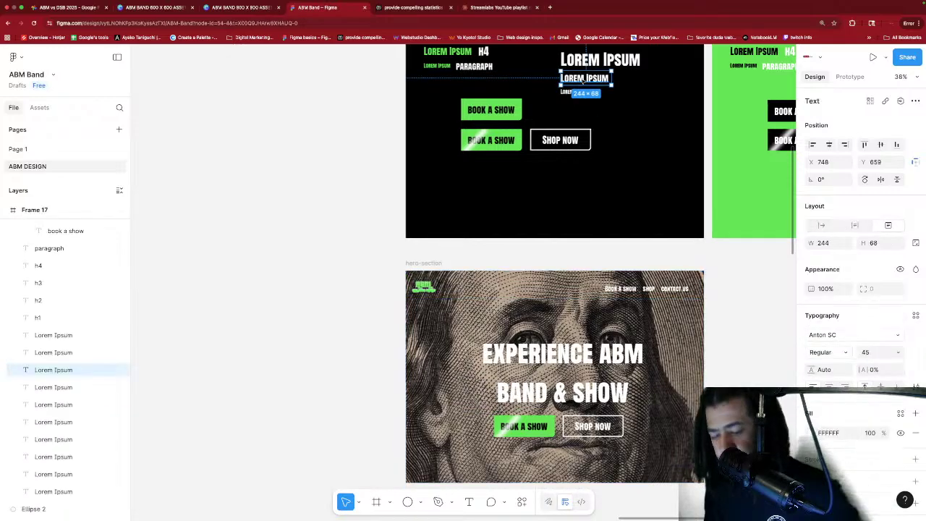
drag(573, 289, 562, 329)
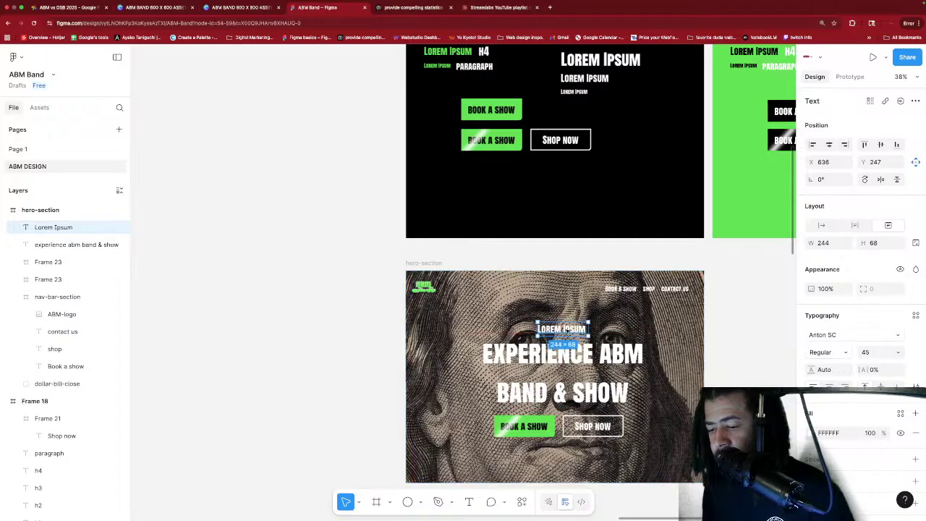
Replace the placeholder text above the hero heading with "top gogo band in the dmv".
double_click(562, 330)
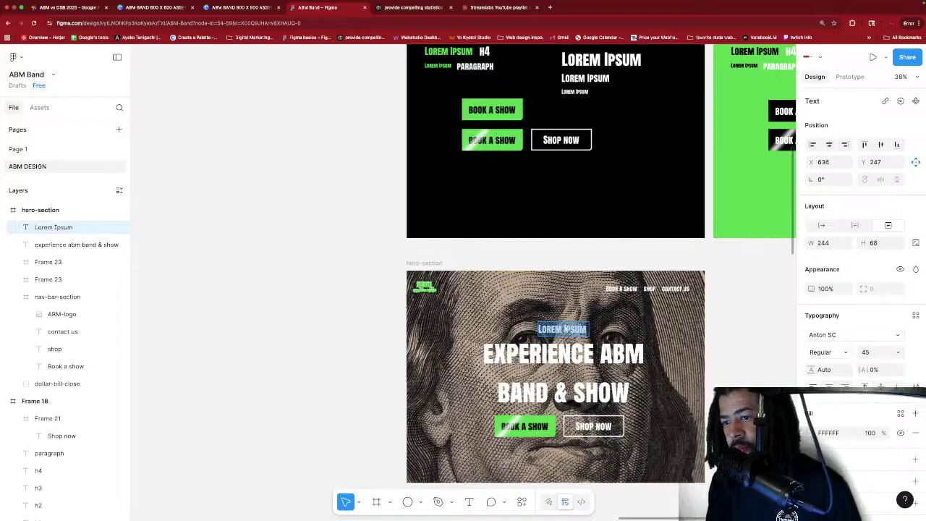
text(top)
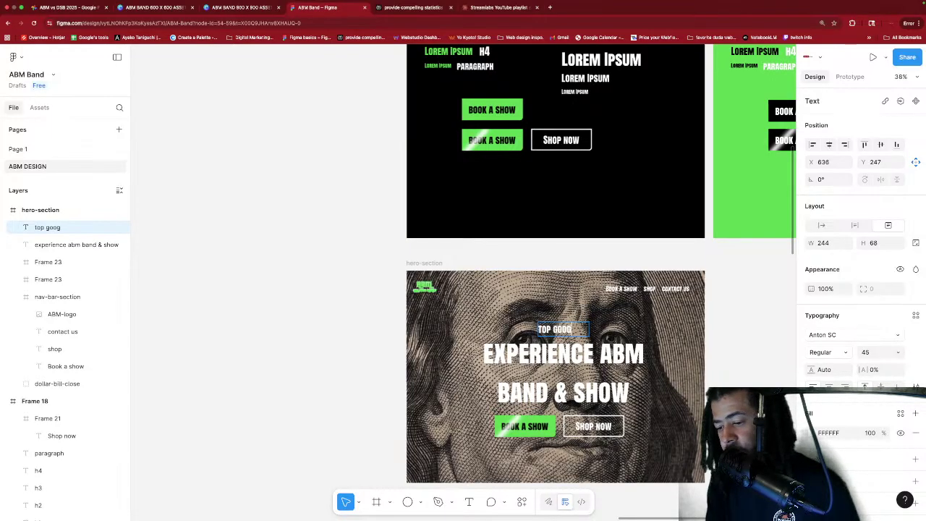
text( gogo band in the dmv)
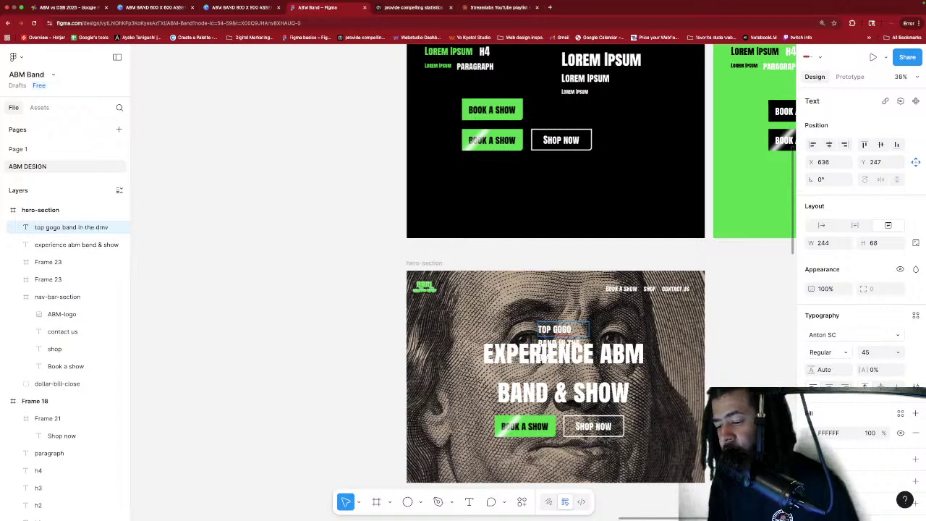
key(Escape)
Widen the tagline's text box to about 461 so it fits on one line, centred above the hero heading.
mouse_move(590, 329)
mouse_down()
mouse_move(636, 329)
mouse_move(580, 329)
mouse_up()
scroll(591, 329, left, 2)
click(645, 339)
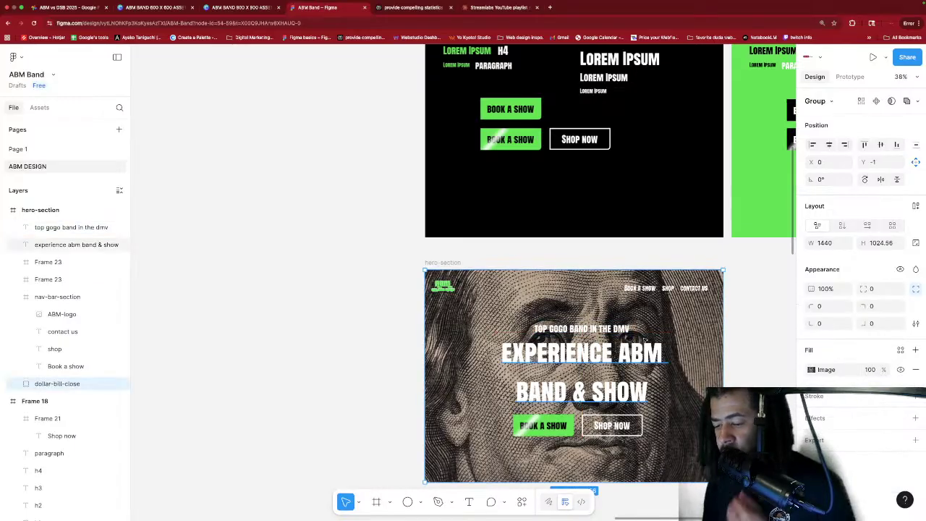
Widen the hero heading's text box to about 889, keeping it centred under the tagline.
scroll(686, 340, down, 2)
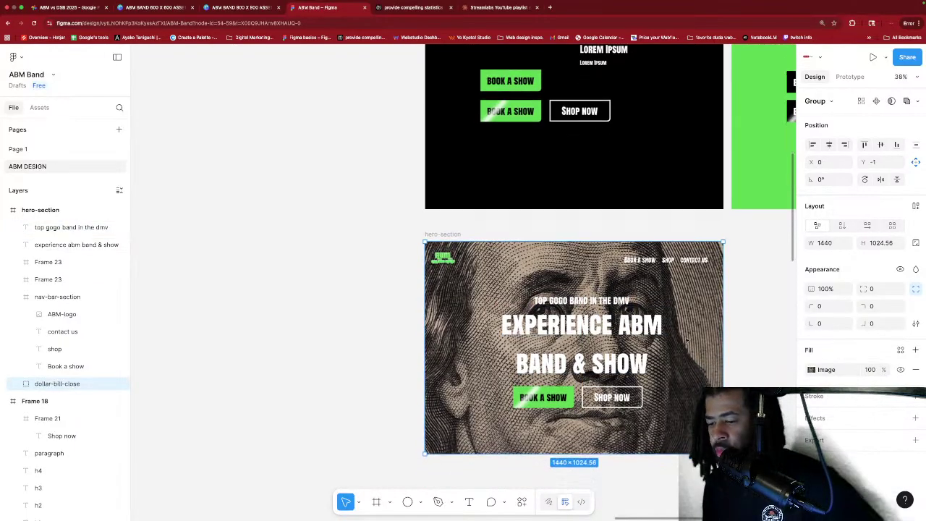
scroll(686, 340, down, 2)
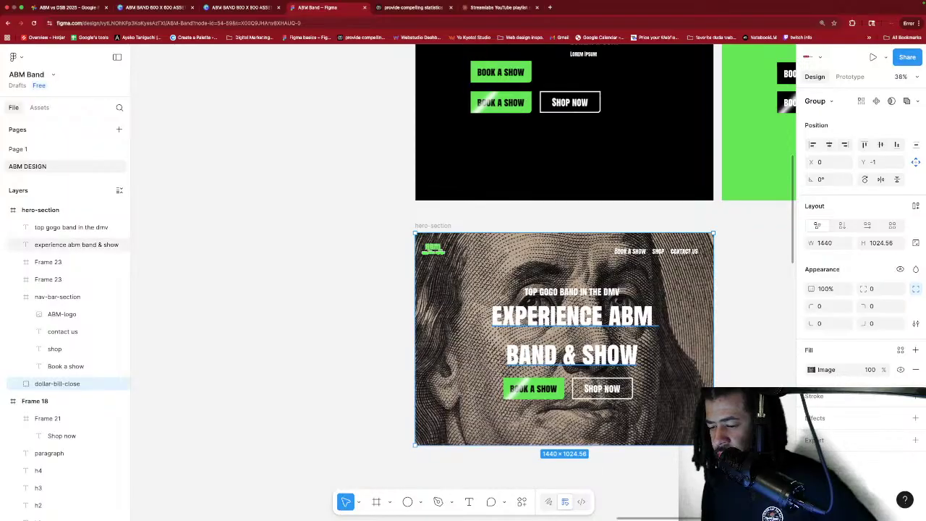
click(615, 336)
drag(656, 334, 623, 330)
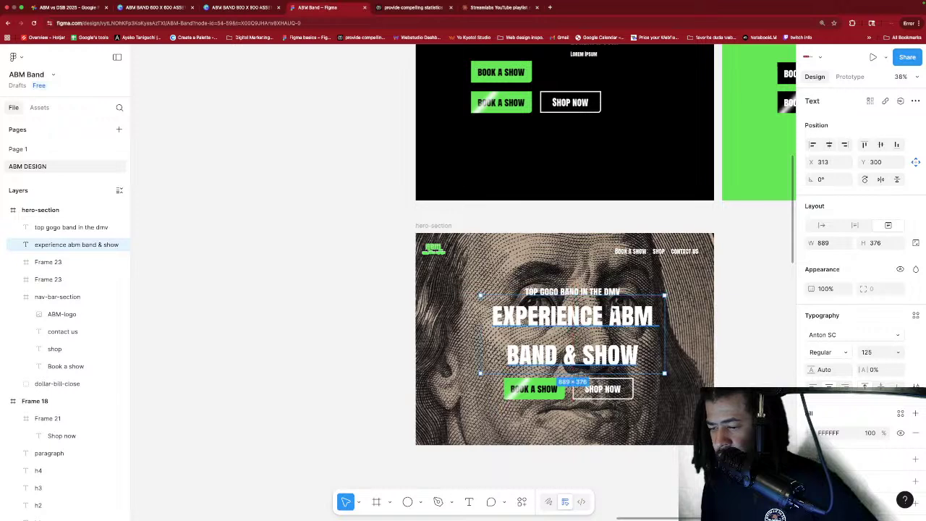
click(71, 227)
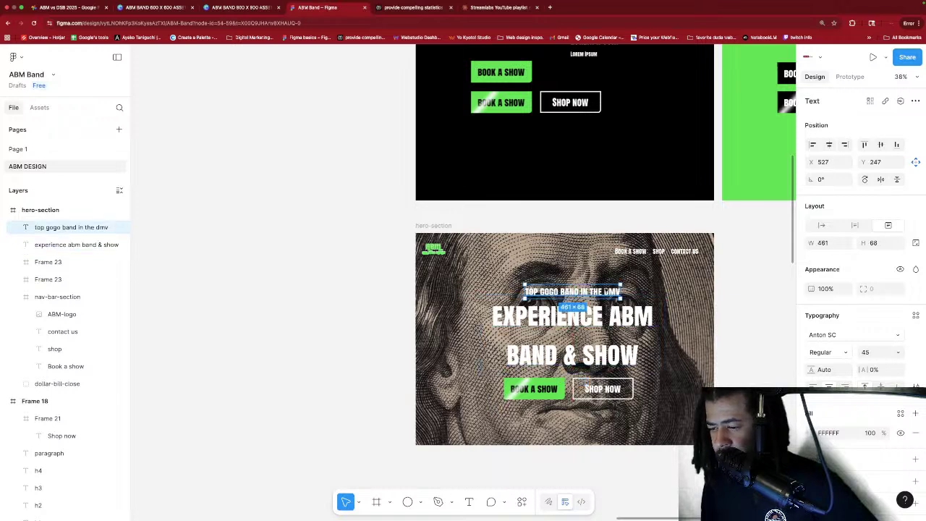
click(648, 285)
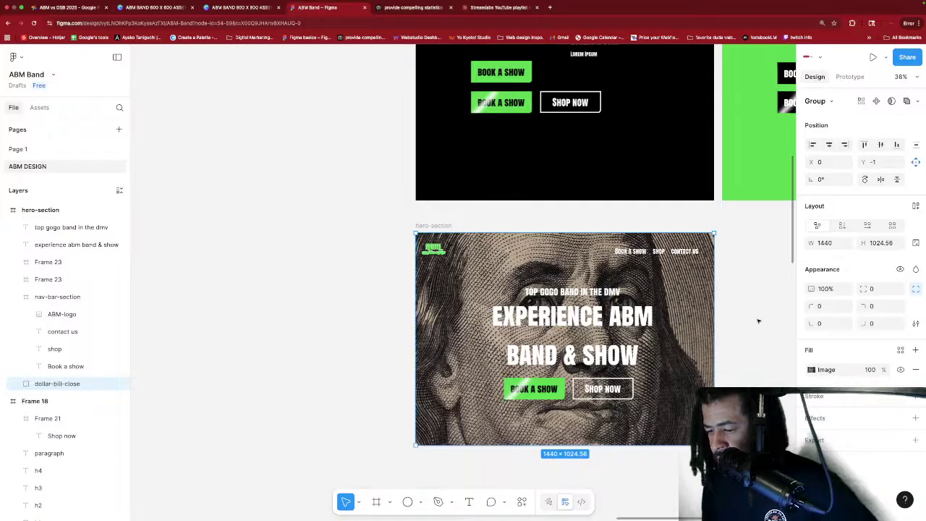
scroll(754, 315, down, 1)
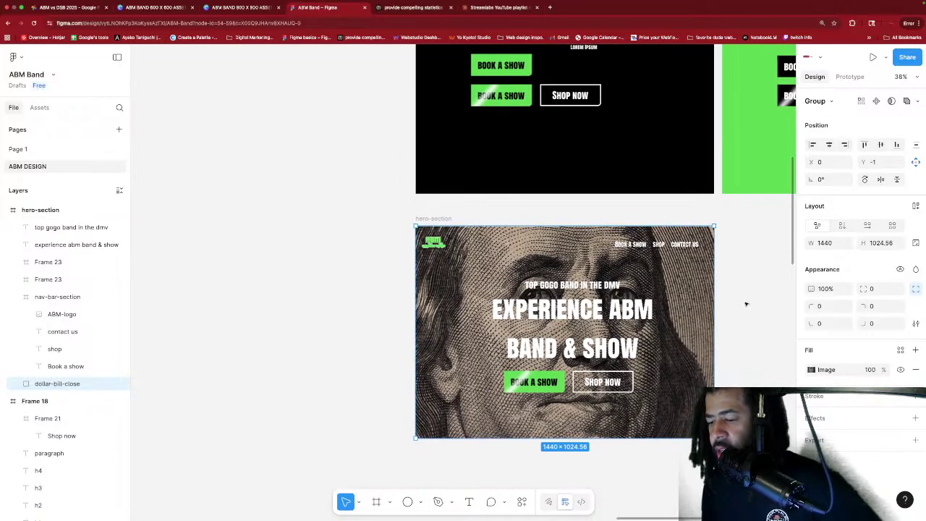
scroll(748, 304, down, 2)
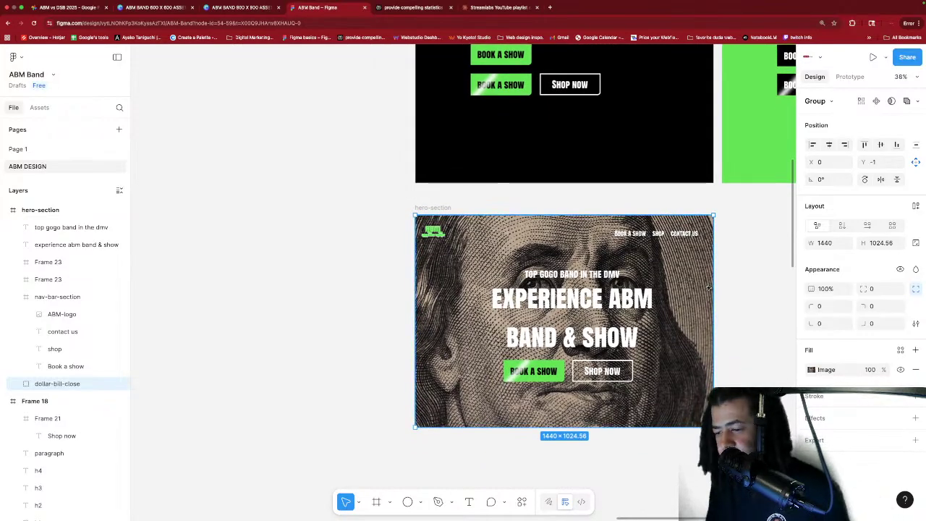
scroll(724, 295, up, 3)
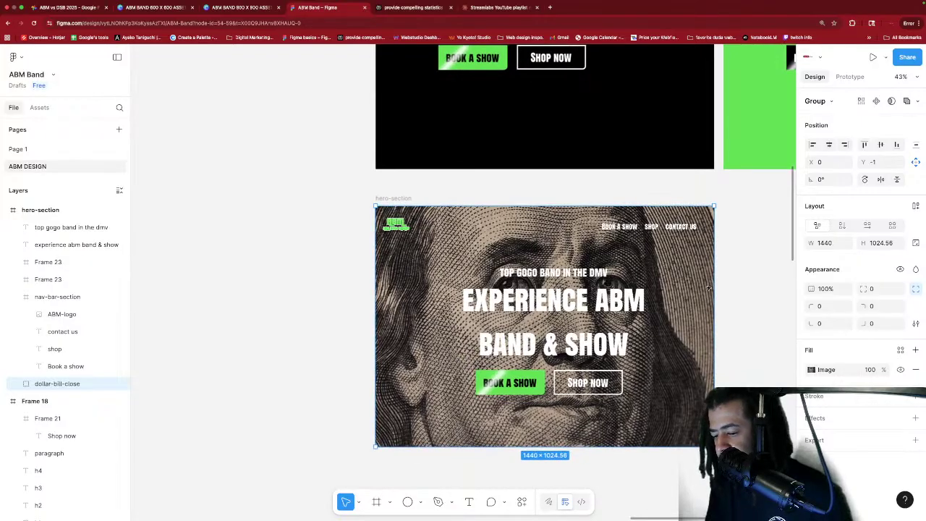
scroll(709, 287, up, 1)
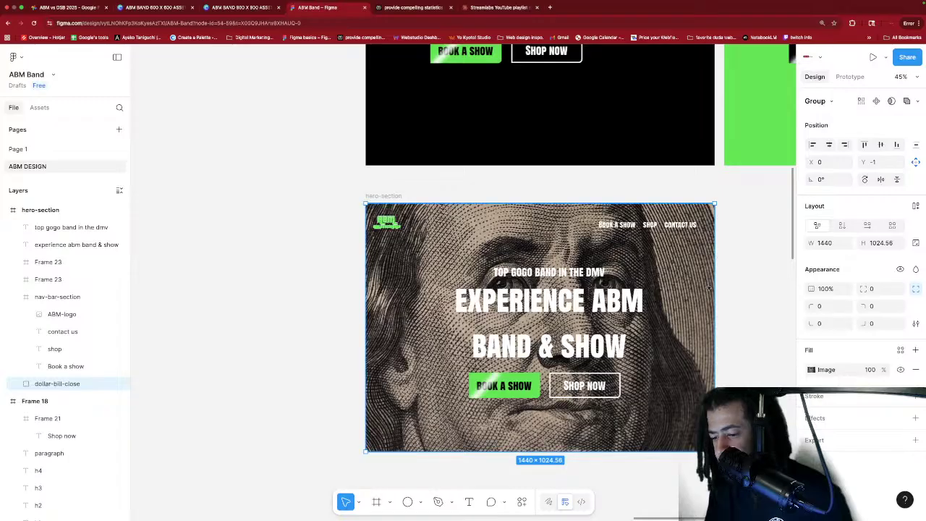
Draw a new frame about 1360 × 328 on the empty canvas beside the hero section.
scroll(729, 288, down, 3)
scroll(731, 287, up, 1)
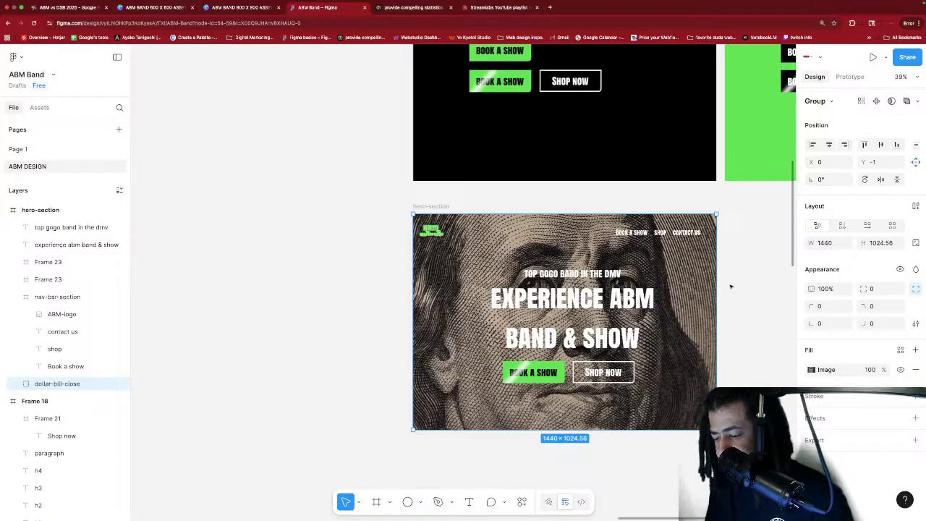
scroll(730, 287, down, 1)
scroll(732, 288, up, 1)
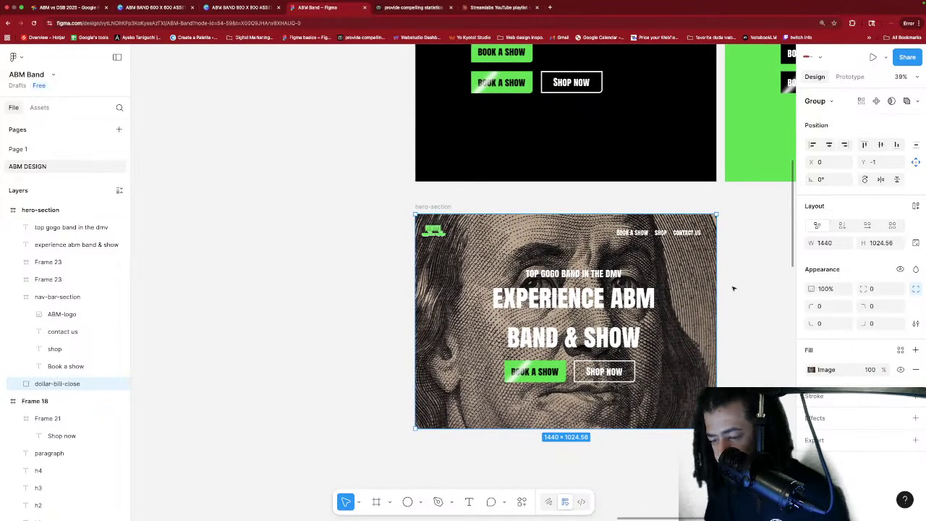
scroll(738, 289, right, 5)
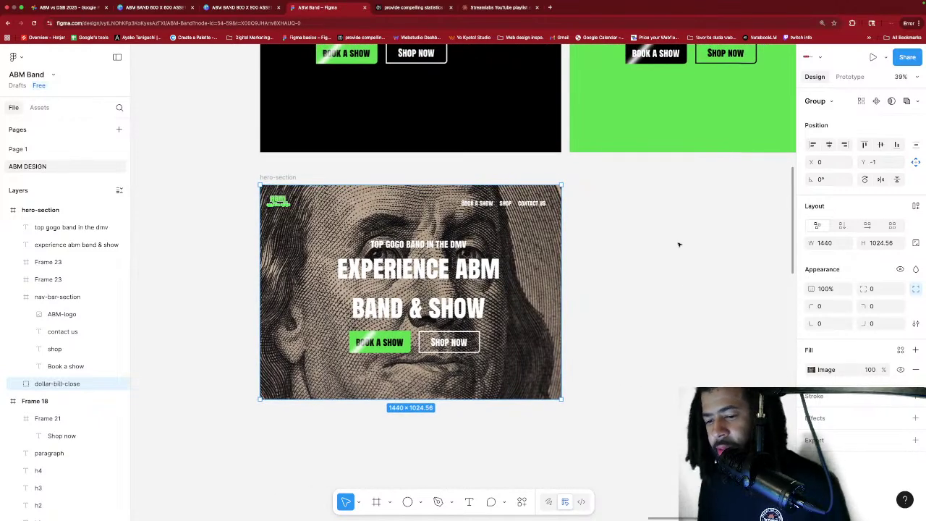
scroll(696, 264, down, 2)
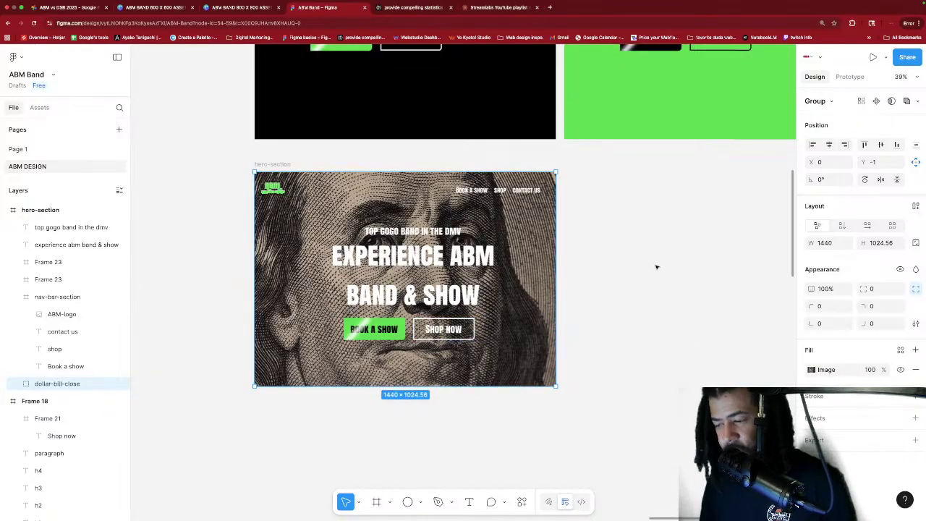
key(f)
drag(629, 277, 801, 338)
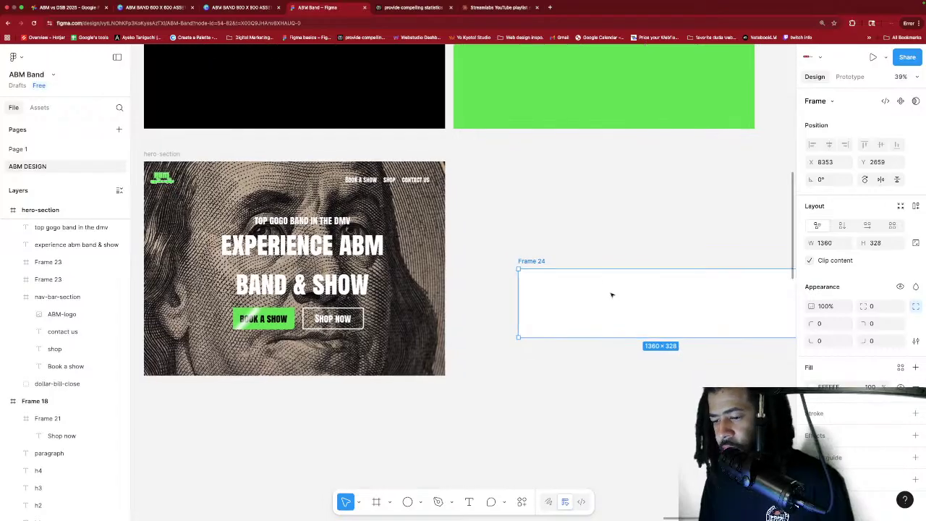
Place the new frame along the hero section's bottom edge, widen it to 1440 and reduce its height to about 309.
drag(612, 294, 368, 328)
scroll(637, 287, left, 3)
key(super+shift+Right)
key(super+shift+Right)
key(super+shift+Right)
key(super+shift+Right)
key(super+shift+Right)
key(super+shift+Right)
key(super+shift+Right)
key(super+shift+Right)
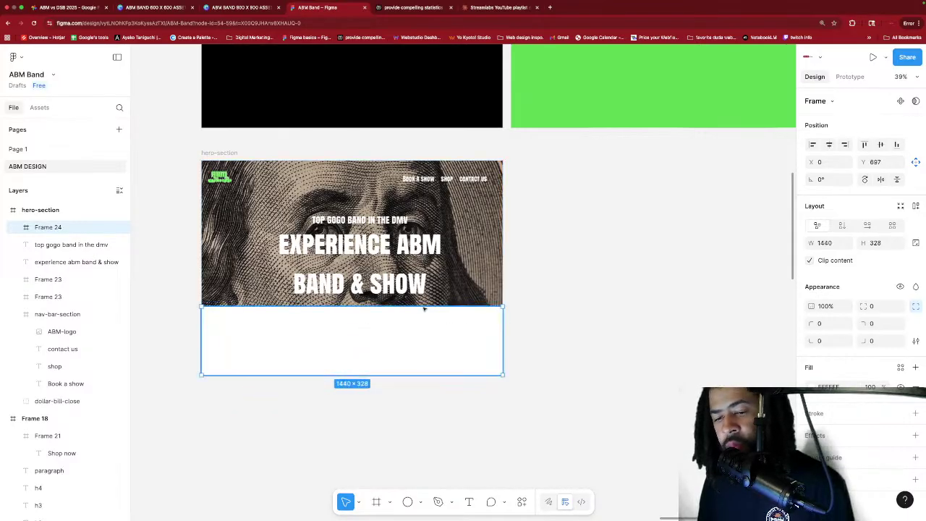
drag(424, 306, 406, 312)
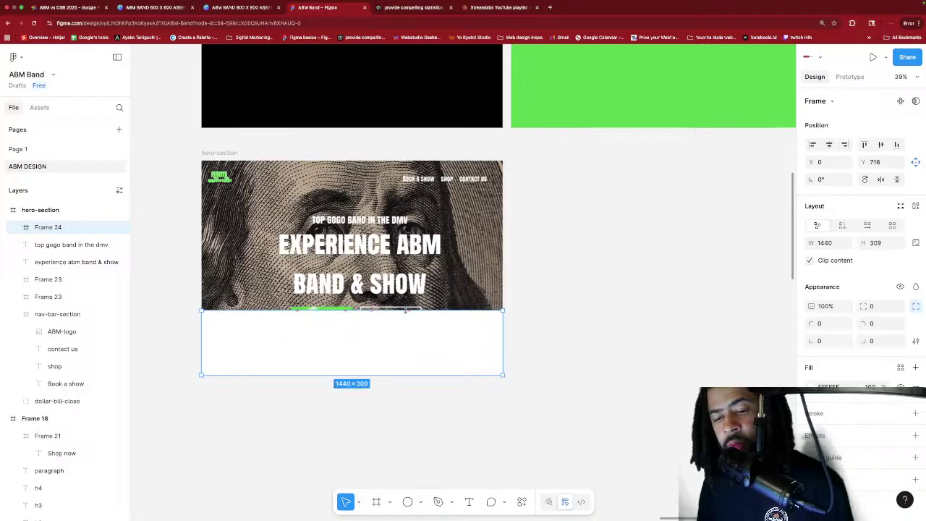
Rename the new frame inside the hero section as "hero-section-bottom-overlay".
right_click(52, 230)
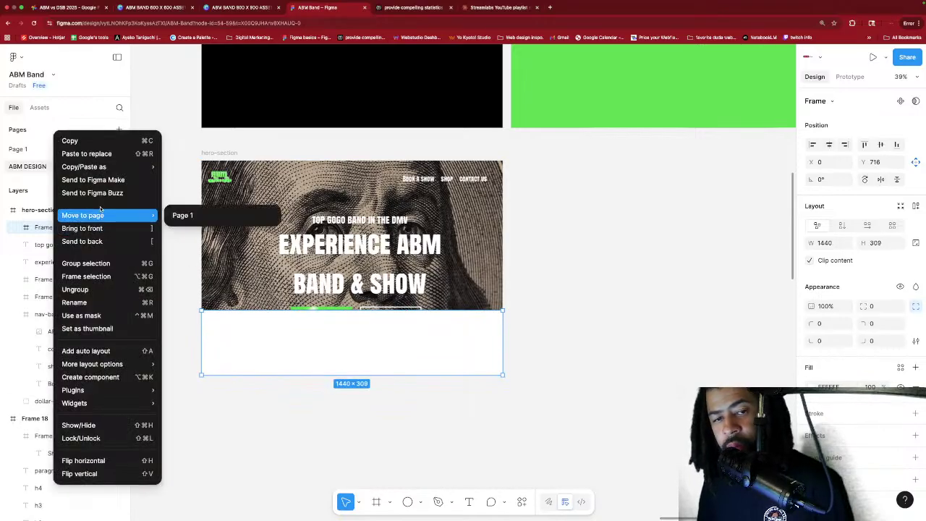
click(101, 302)
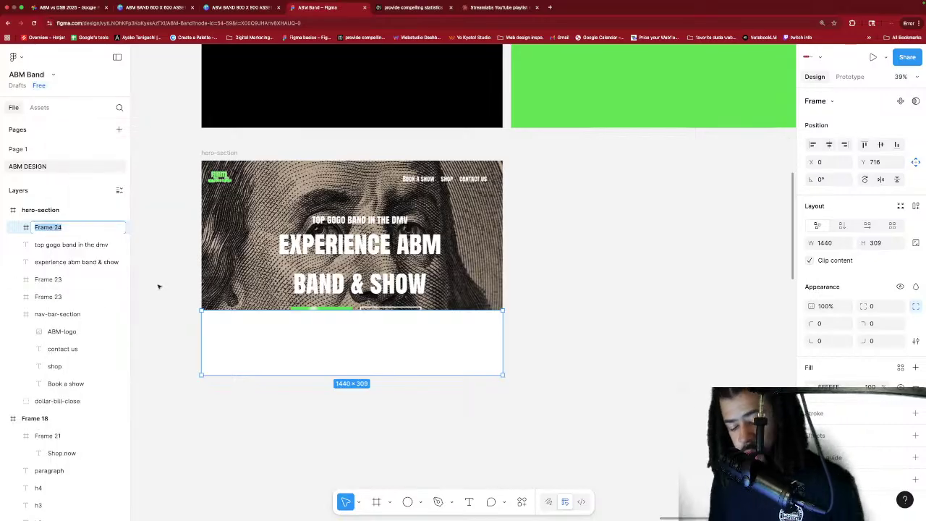
text(c)
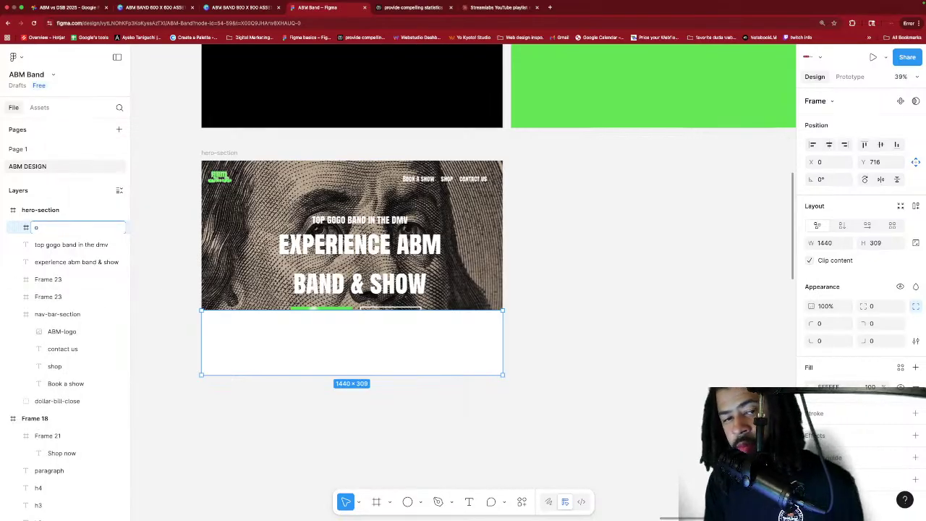
text(ero-sectio)
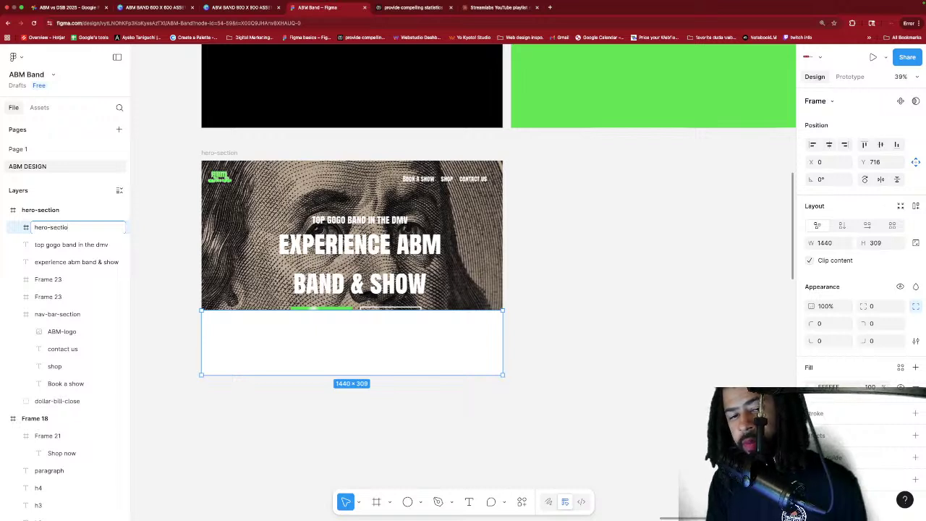
text(n-b)
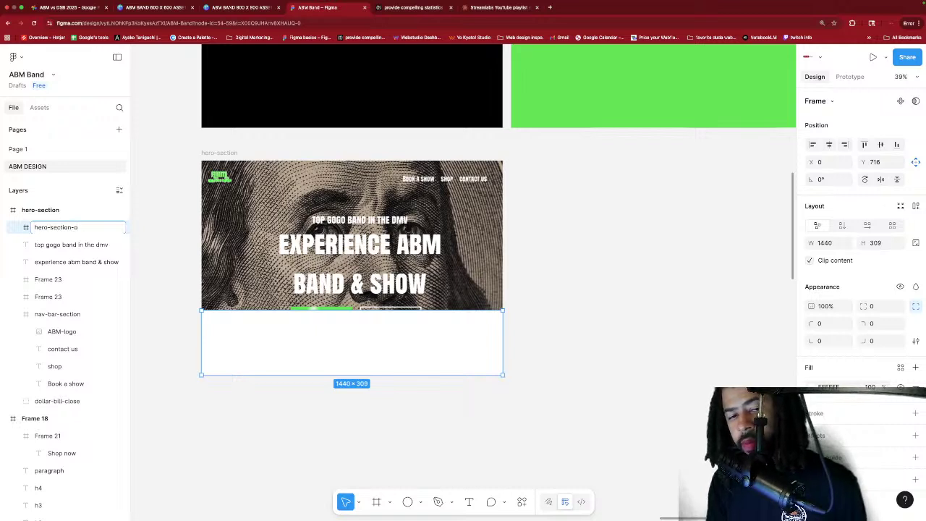
text(ottom-overlay)
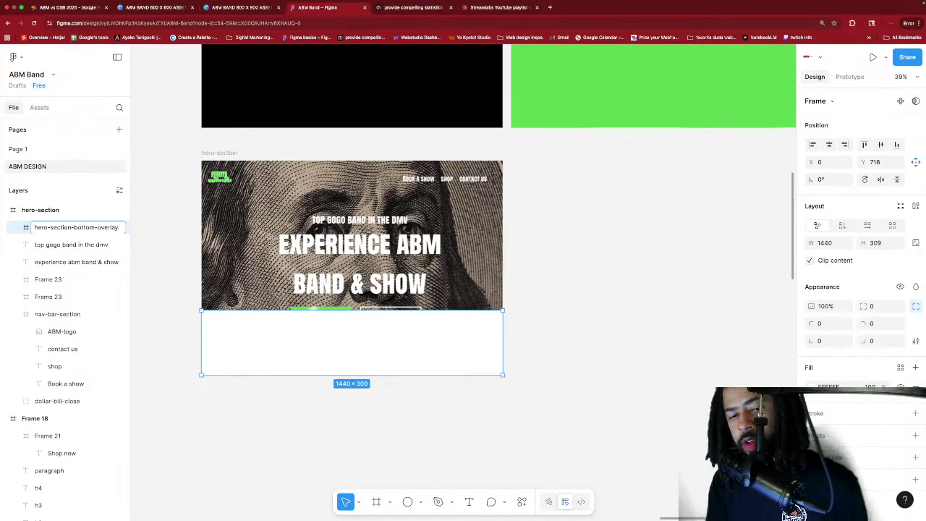
key(Return)
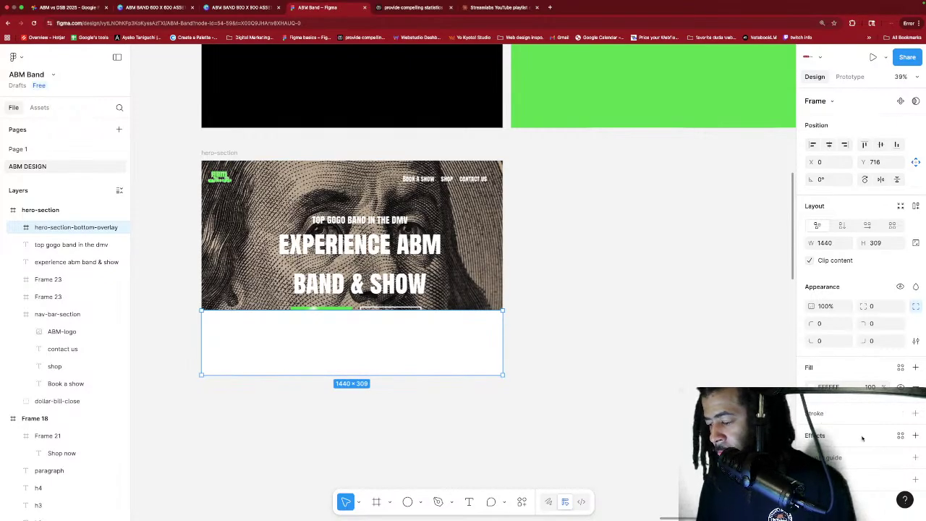
Give the overlay a linear gradient fill from black 000000 at 100% opacity to grey 999999 at 0% opacity.
click(811, 387)
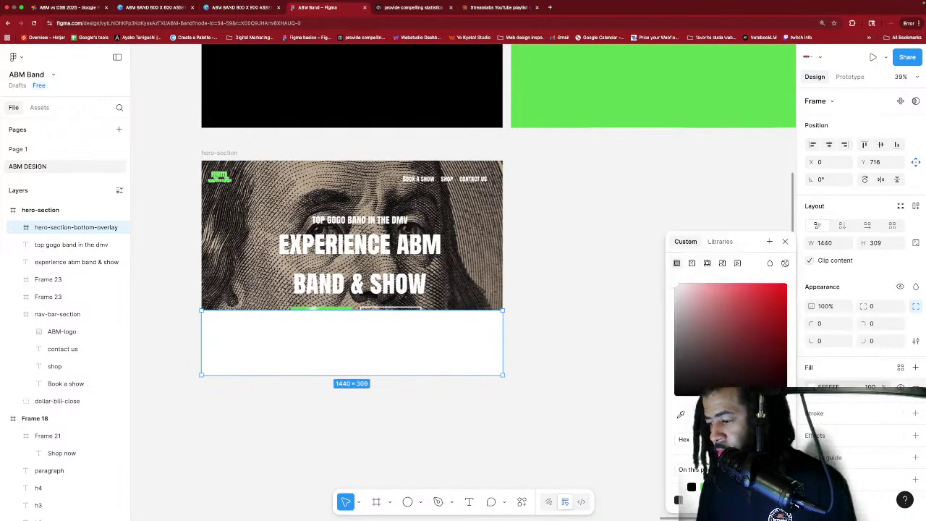
click(692, 263)
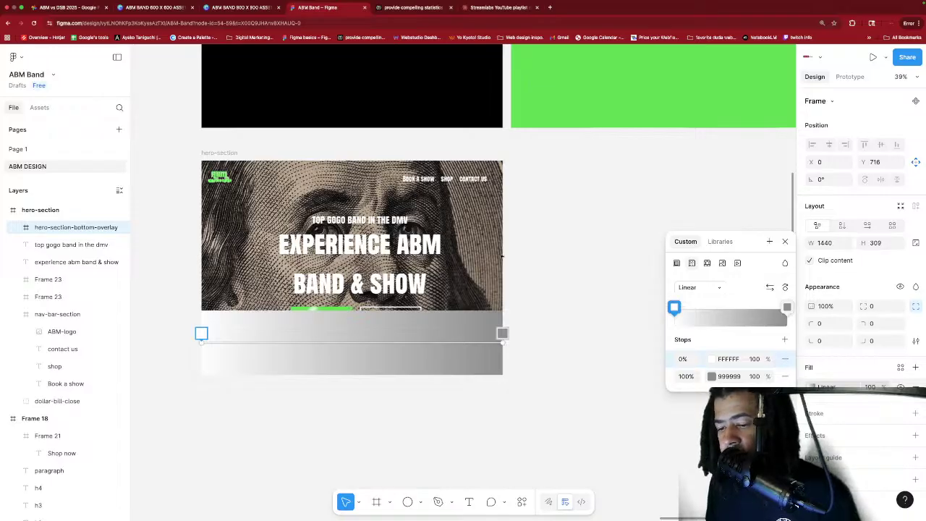
click(673, 307)
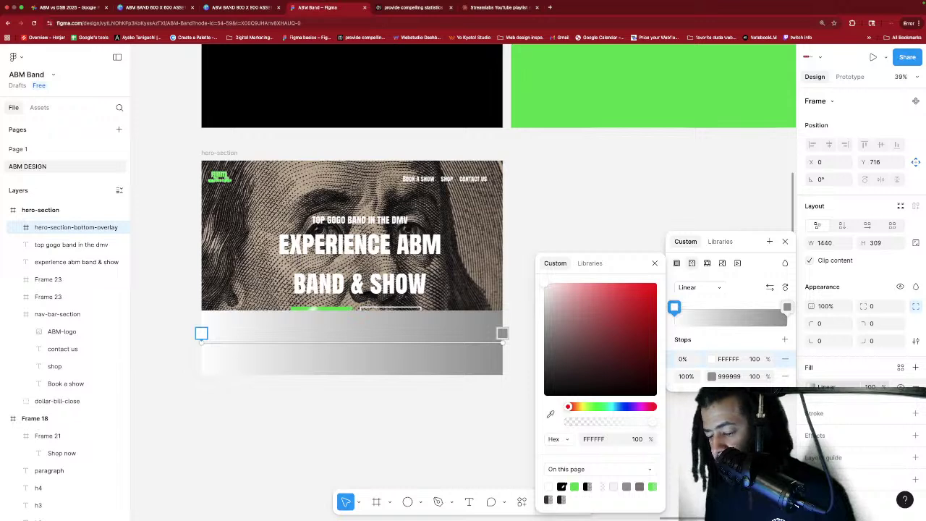
click(561, 486)
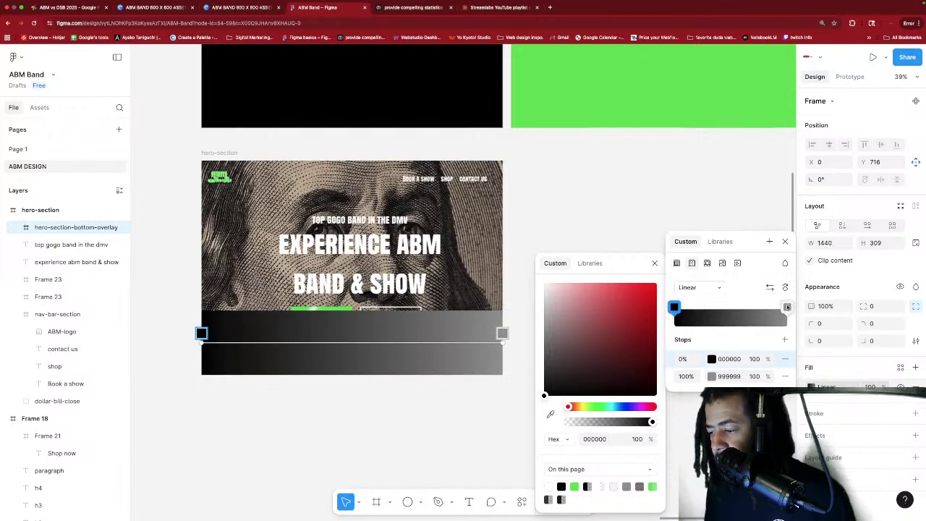
click(787, 307)
click(787, 308)
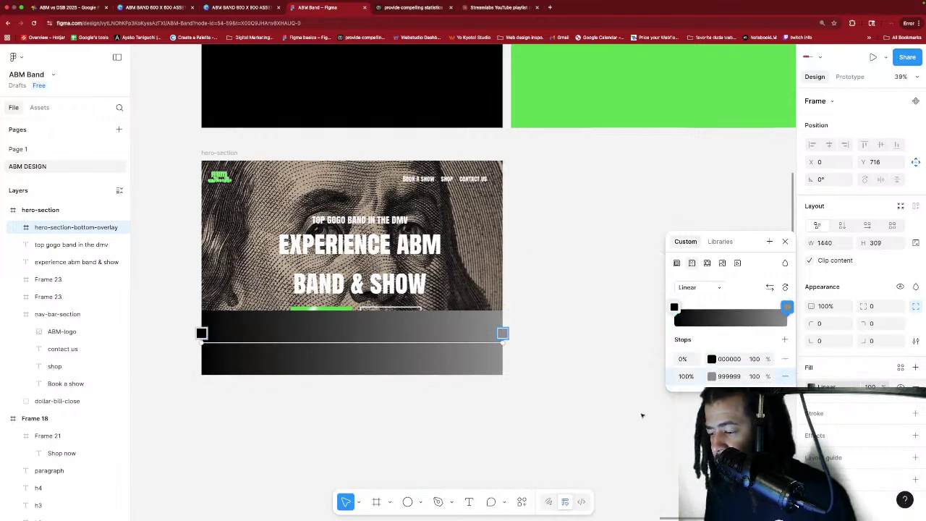
click(787, 307)
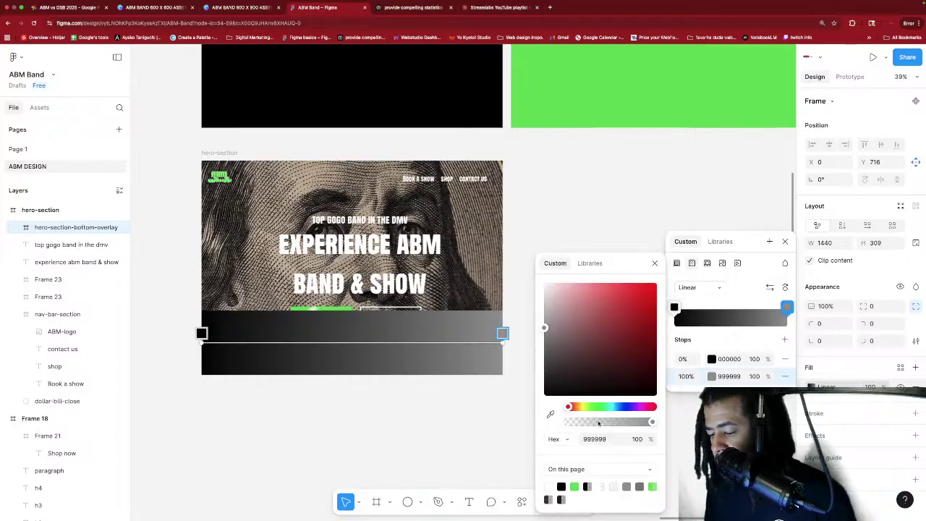
drag(652, 423, 537, 425)
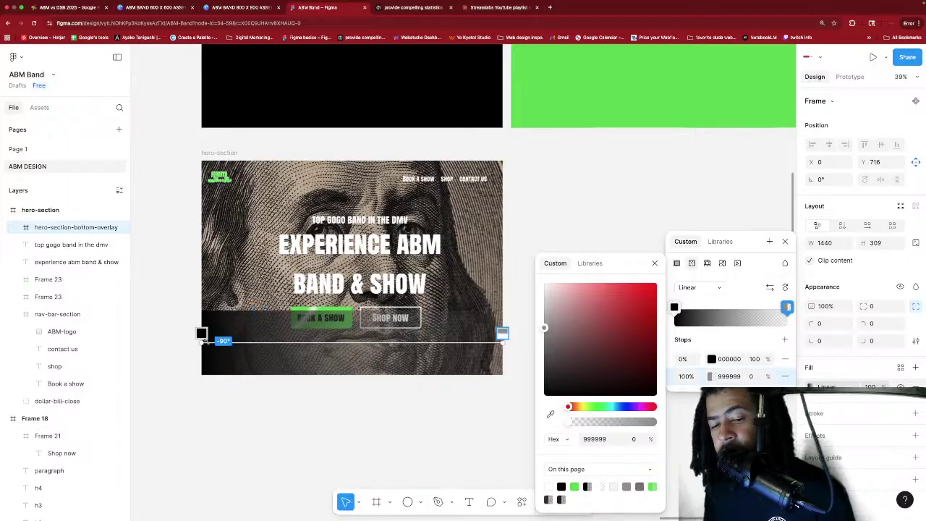
Turn the overlay's gradient vertical, with black near the bottom edge and the transparent end above the frame.
drag(201, 343, 345, 377)
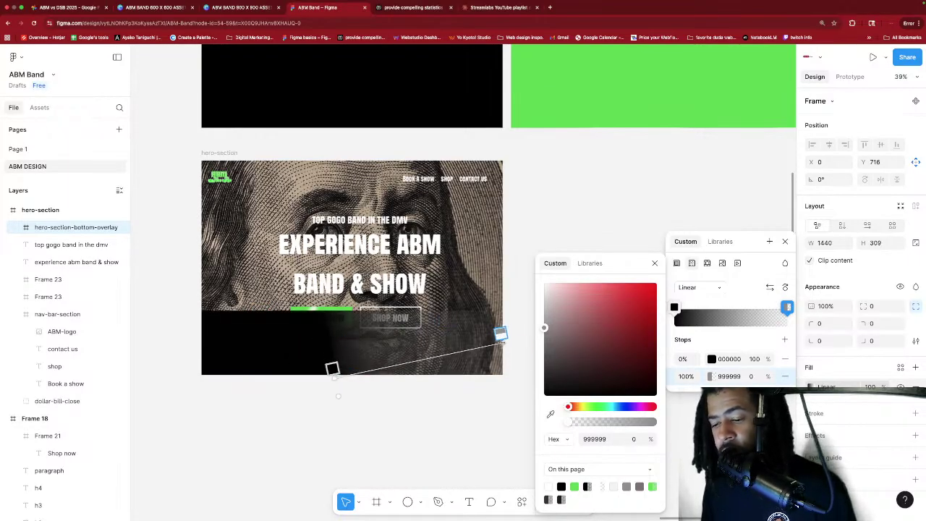
drag(500, 333, 330, 269)
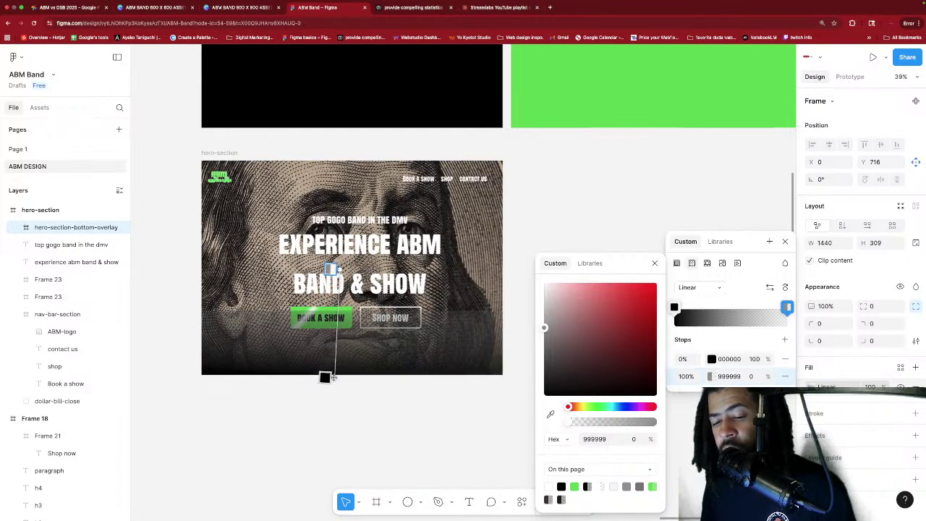
drag(334, 377, 348, 362)
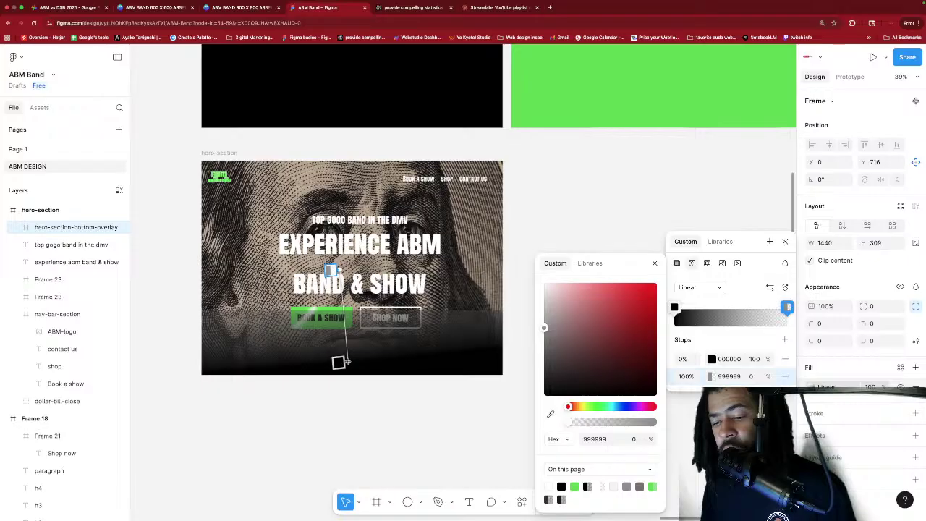
drag(330, 269, 340, 269)
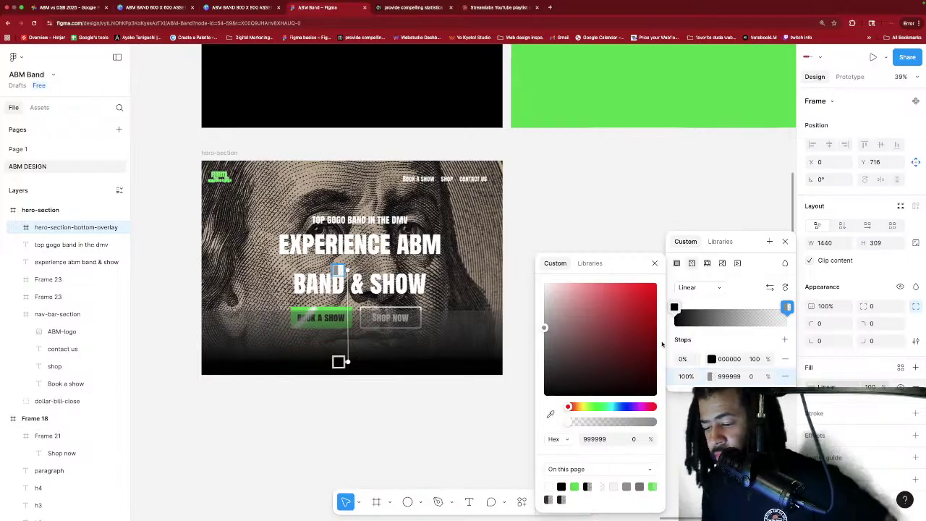
Change the transparent gradient stop's colour to B6A4A4 and move the black end slightly higher in the overlay.
drag(547, 289, 555, 315)
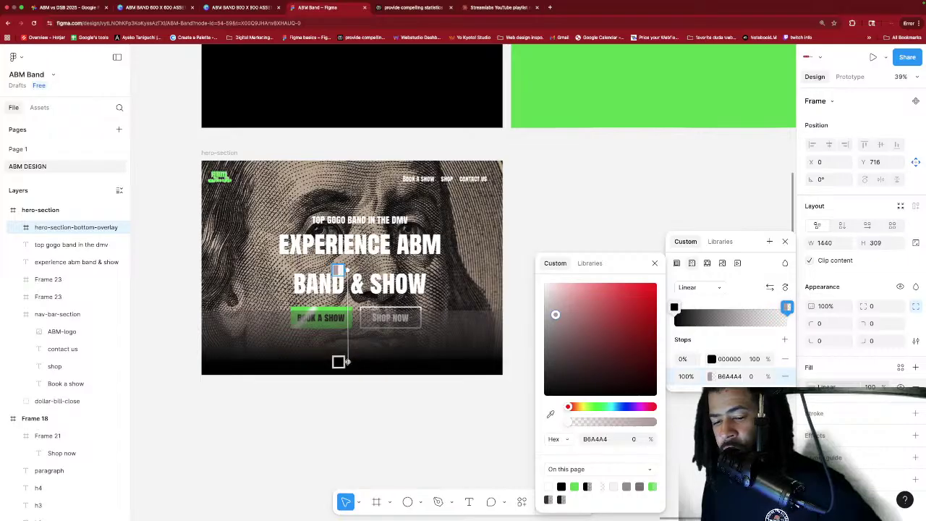
drag(347, 361, 347, 353)
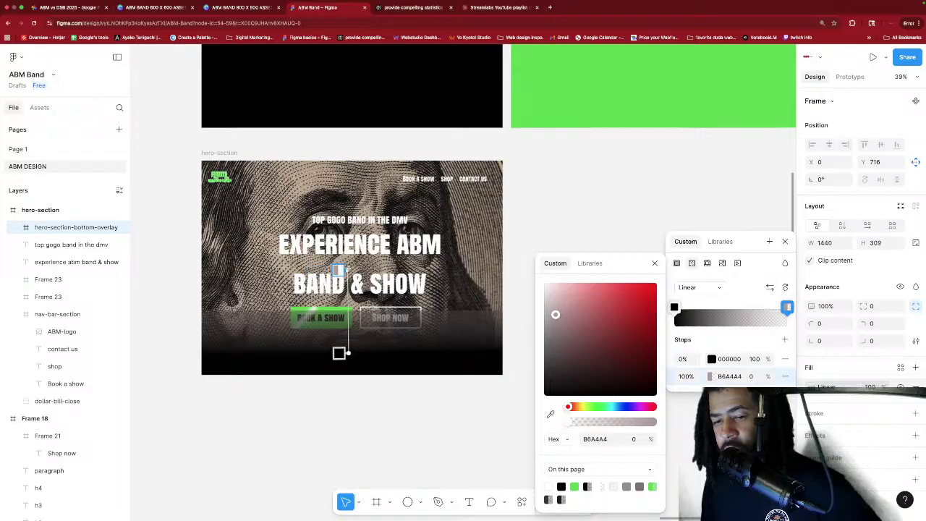
click(655, 264)
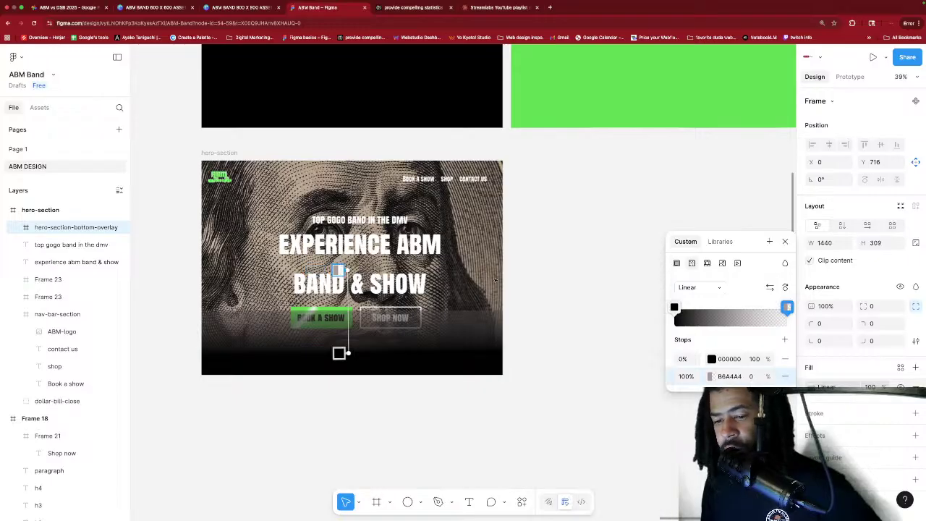
click(784, 241)
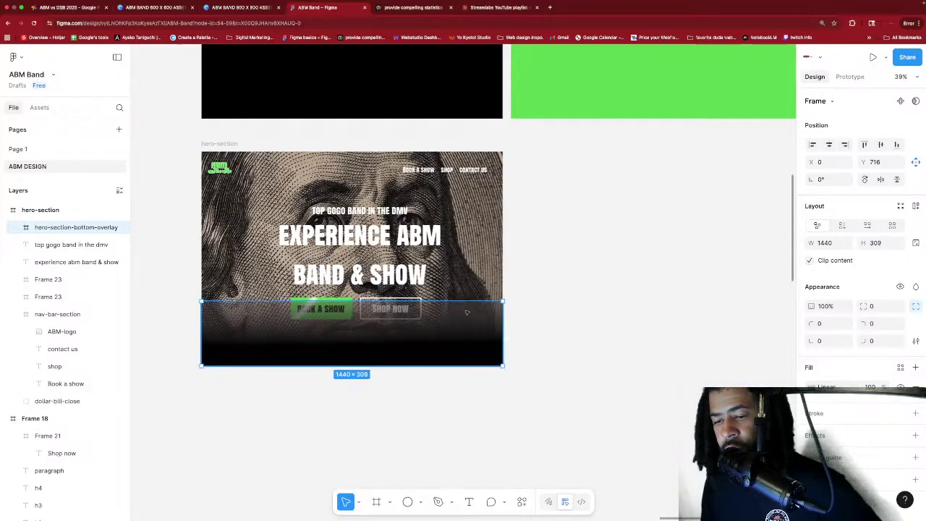
Extend the bottom overlay upward to about 1440 × 1025 so it covers the whole hero section.
scroll(465, 309, left, 1)
drag(465, 312, 474, 161)
scroll(474, 160, down, 1)
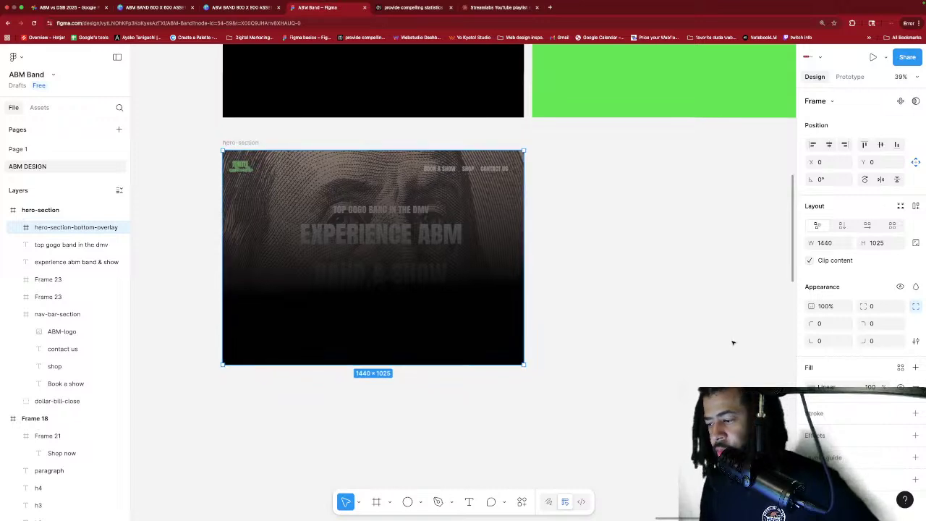
Reposition the overlay's gradient ends so it fades vertically from transparent near the navigation links to black near the bottom edge.
click(811, 387)
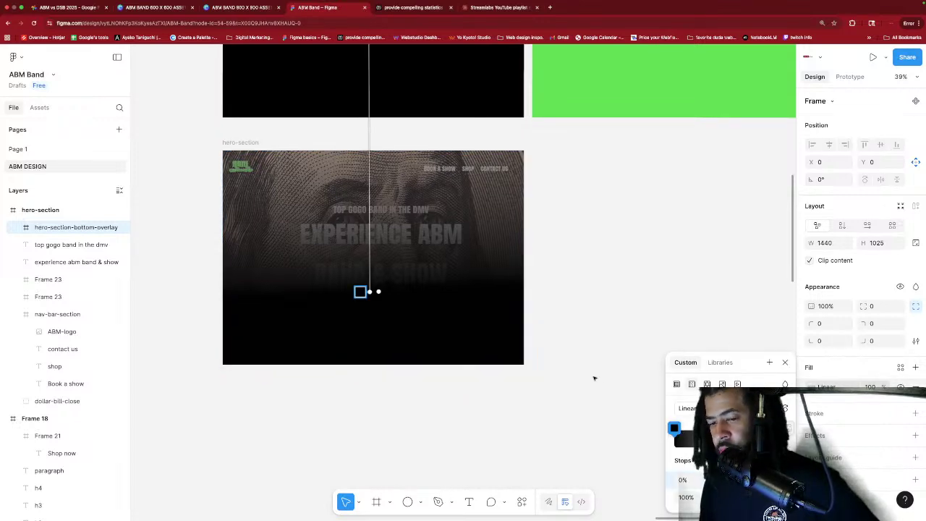
scroll(373, 217, up, 5)
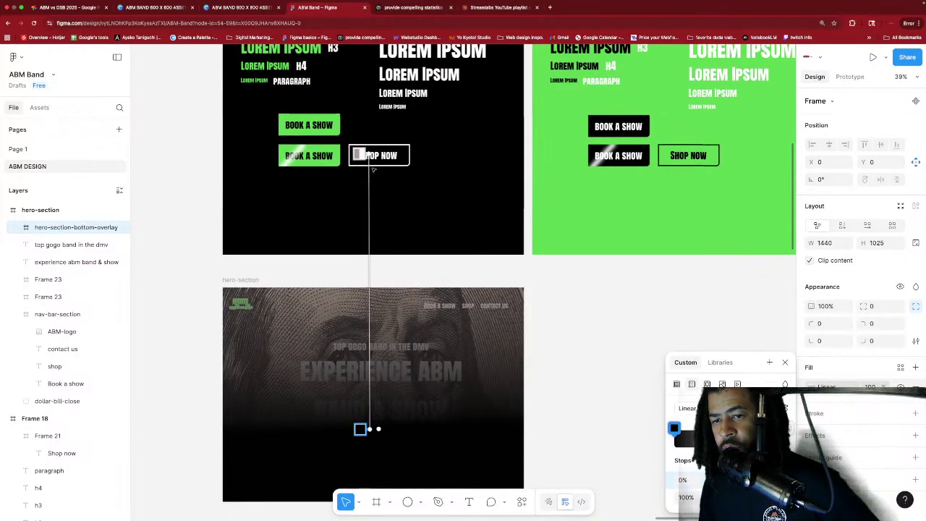
drag(368, 156, 373, 317)
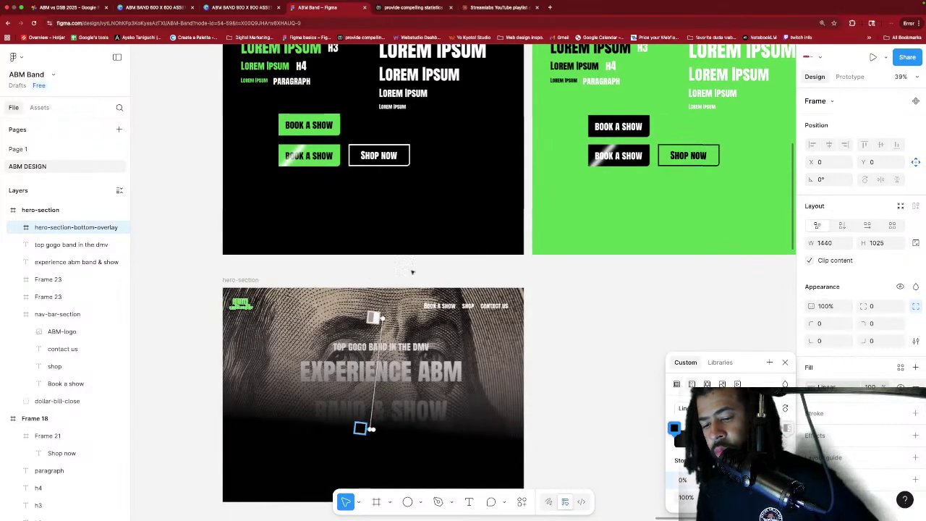
scroll(391, 290, down, 5)
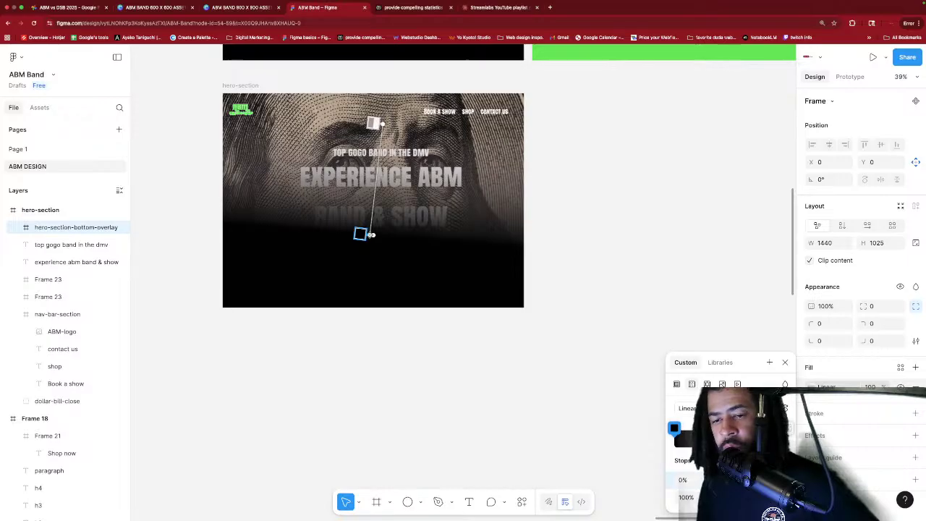
drag(371, 234, 383, 287)
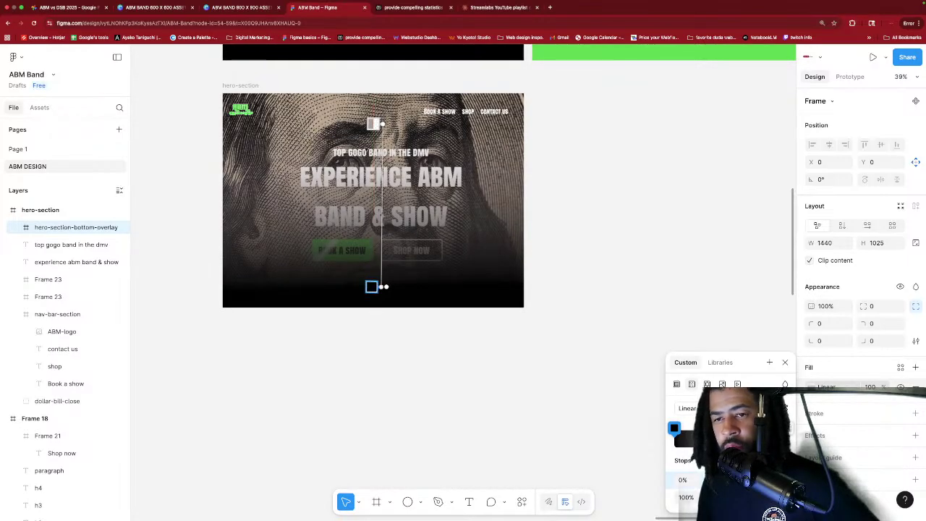
Lower the transparent end of the overlay's gradient to the first line of the EXPERIENCE ABM heading and deselect the overlay.
drag(374, 124, 371, 182)
scroll(372, 193, down, 1)
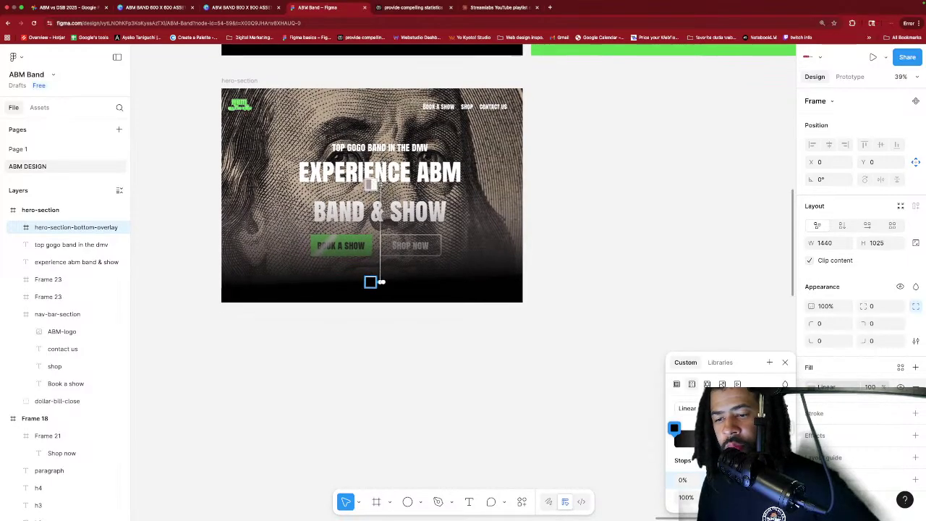
scroll(372, 182, up, 1)
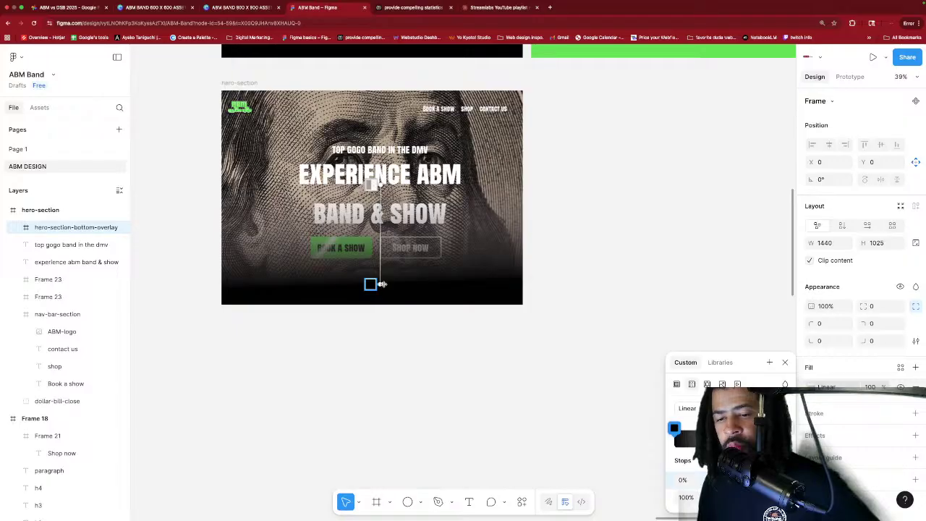
click(661, 290)
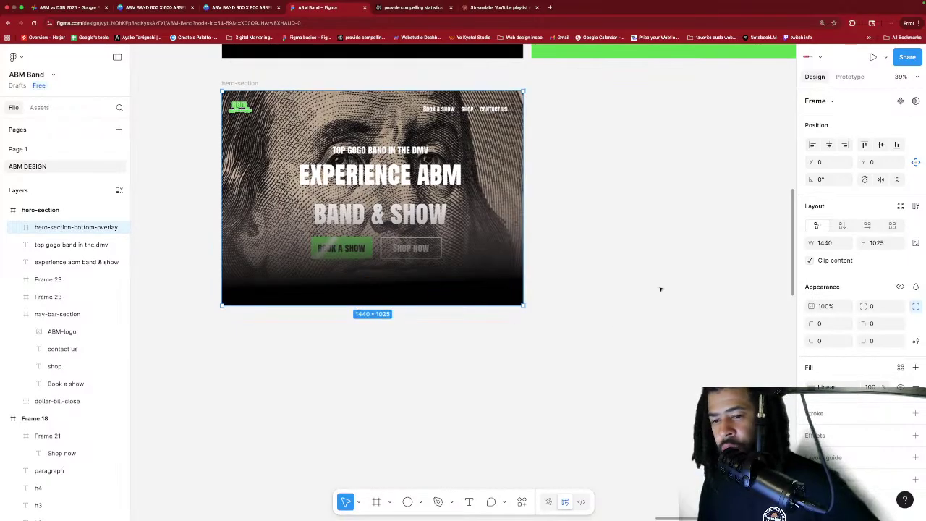
click(645, 276)
scroll(624, 254, left, 3)
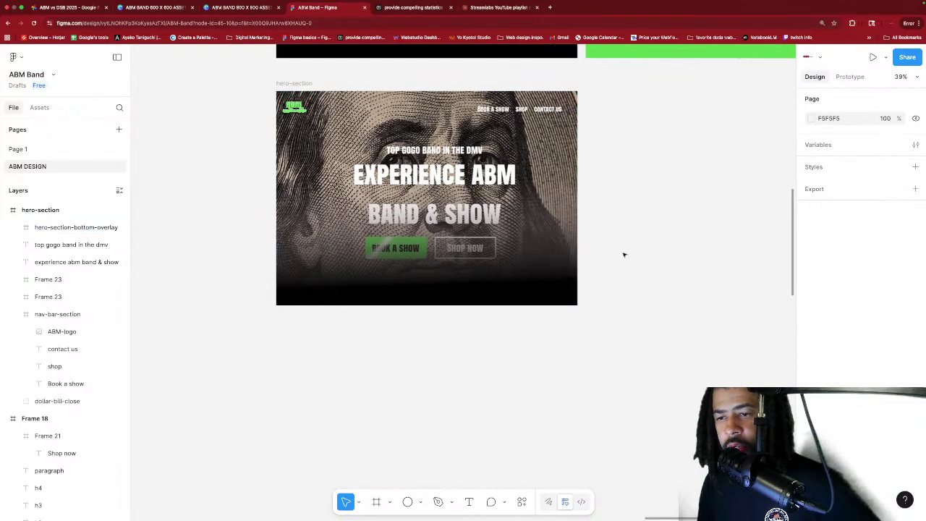
Rename the frame of the green Book a Show button as book-show-hero-button.
click(419, 243)
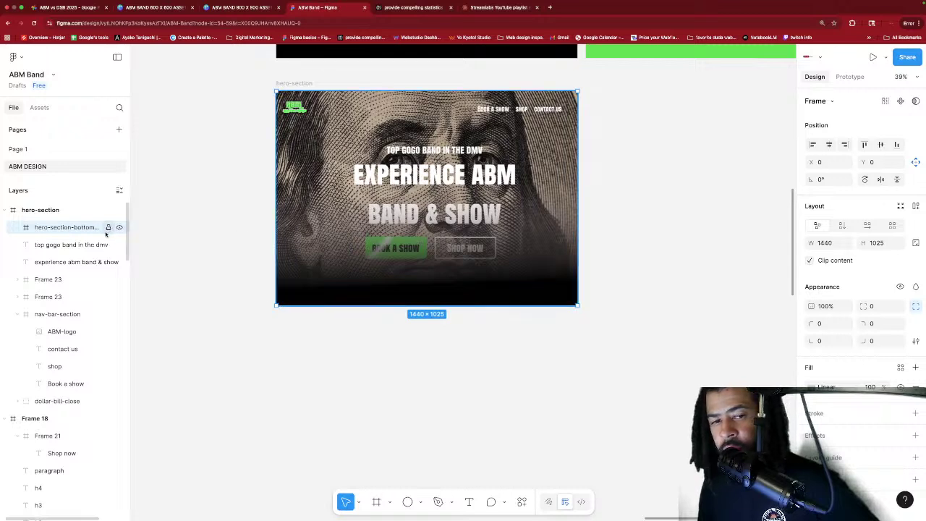
click(73, 280)
right_click(52, 282)
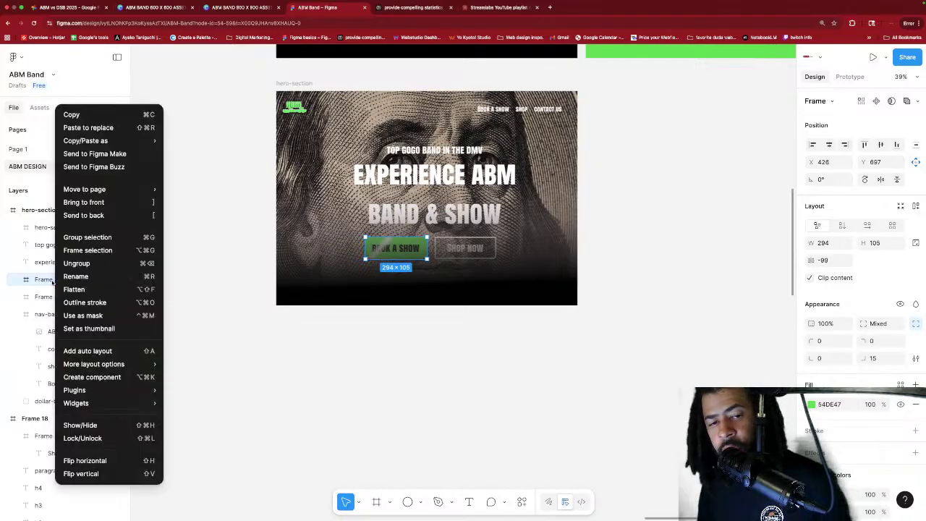
click(78, 277)
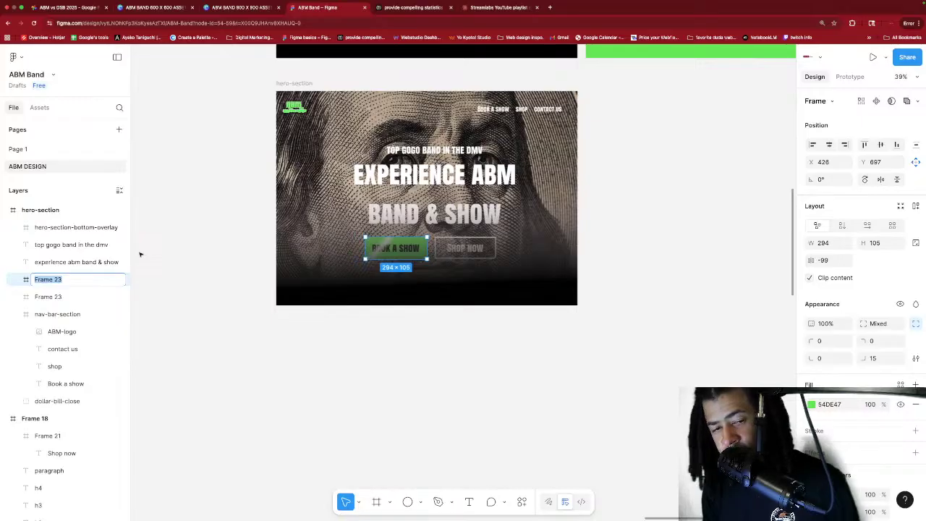
text(book-show-hero-)
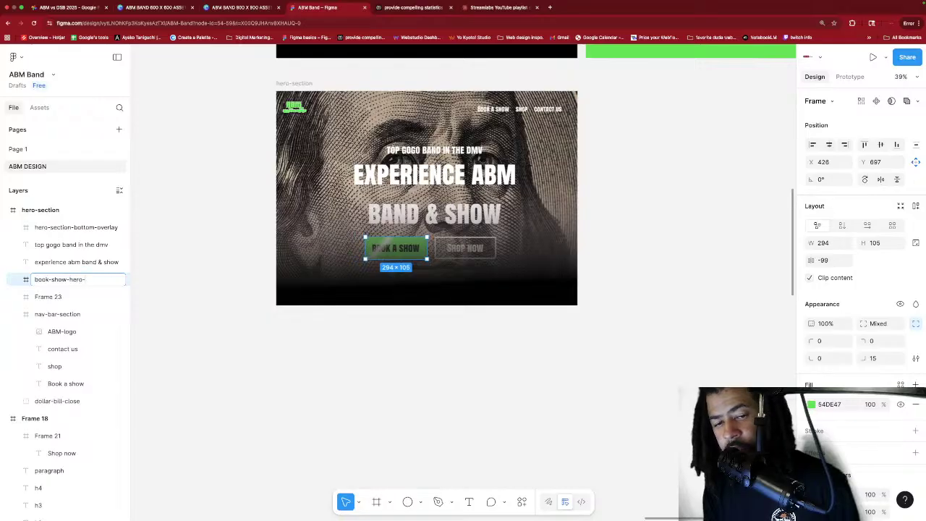
text(button)
key(Return)
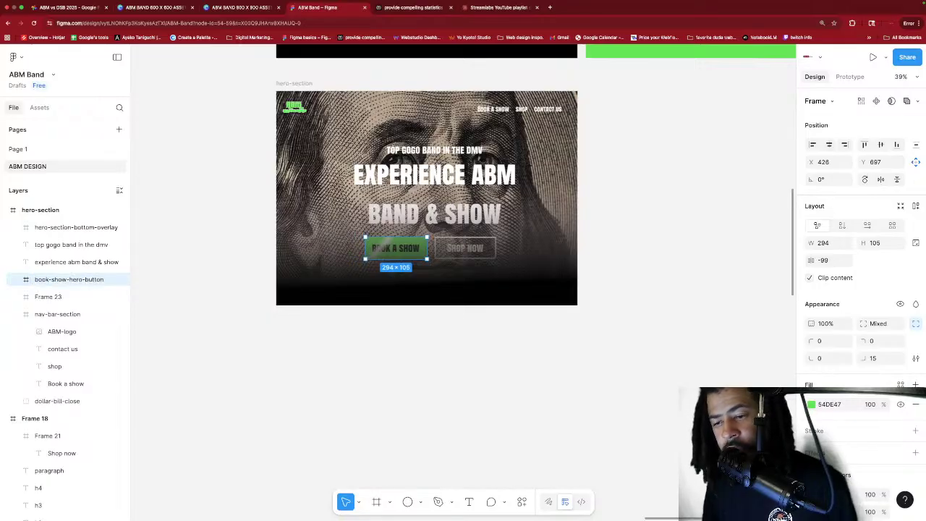
Rename the frame of the outlined Shop Now button as shop-now-hero-button.
click(66, 297)
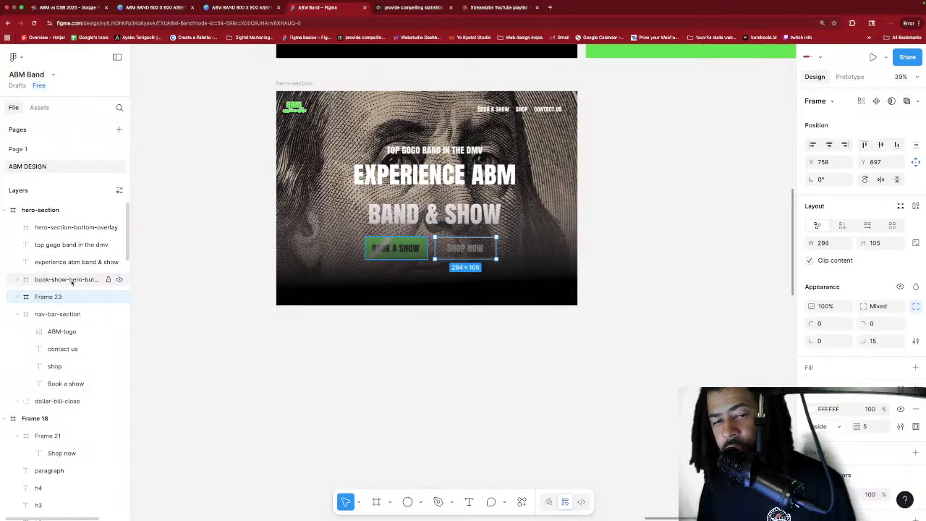
right_click(64, 297)
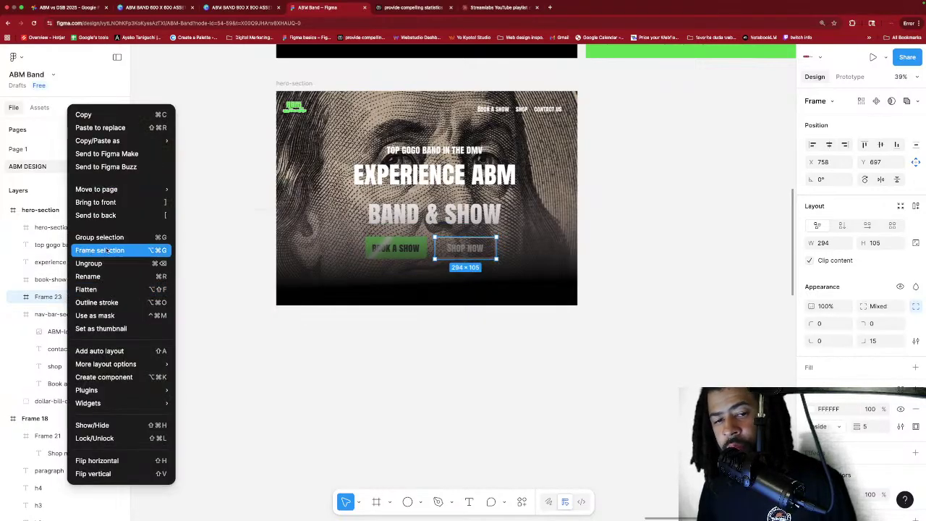
click(102, 276)
text(shop)
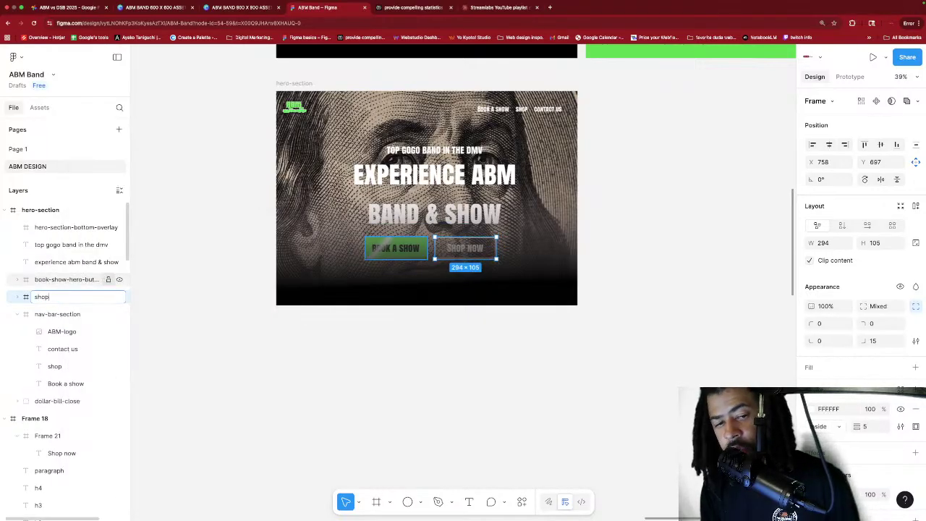
text(-)
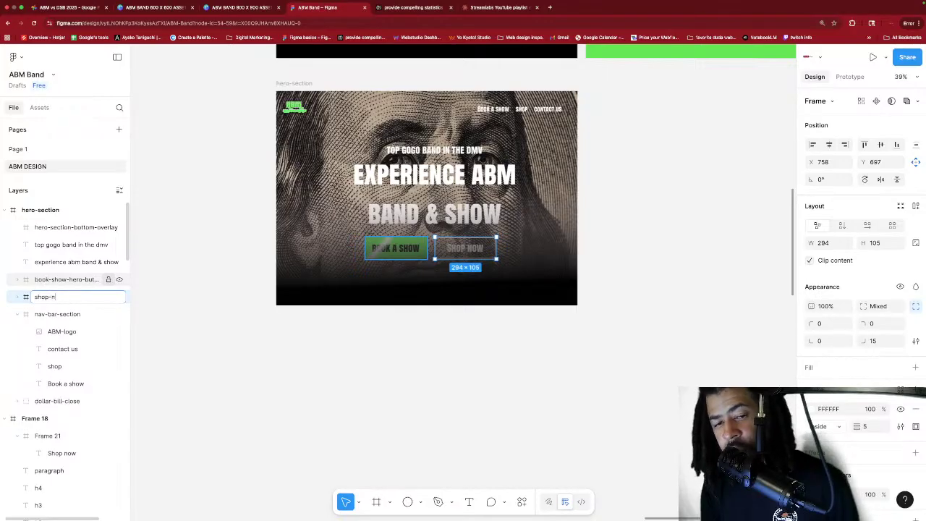
text(now-hero-bu)
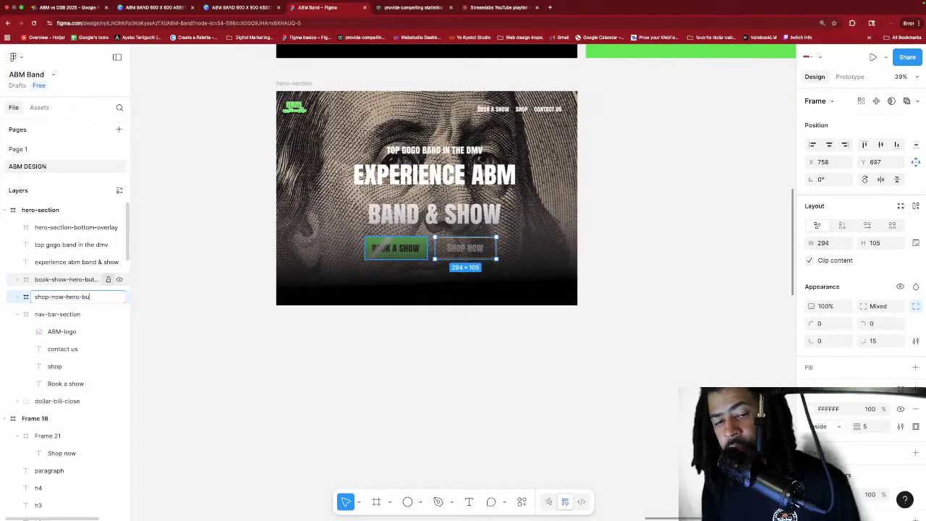
text(tton)
key(Return)
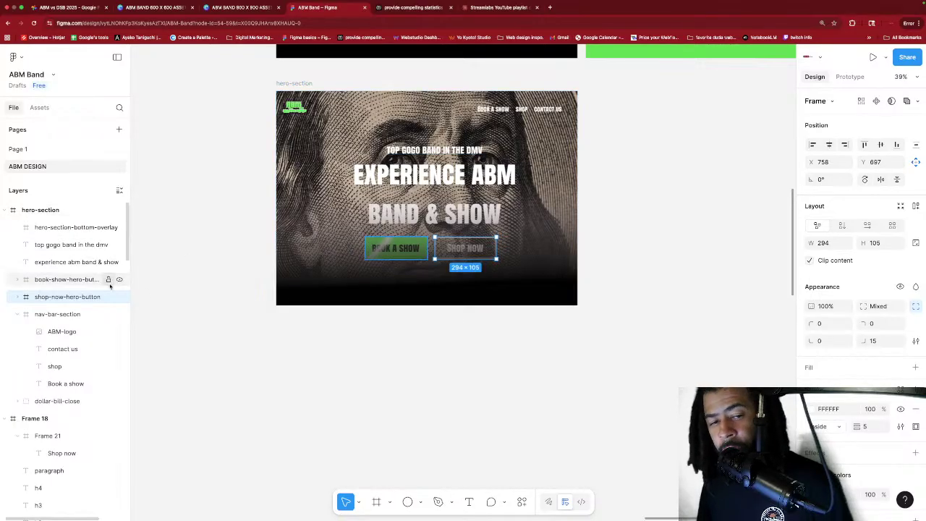
Bring shop-now-hero-button and book-show-hero-button to the front, above the hero-section-bottom-overlay layer.
key(super+alt+bracketleft)
key(super+alt+bracketright)
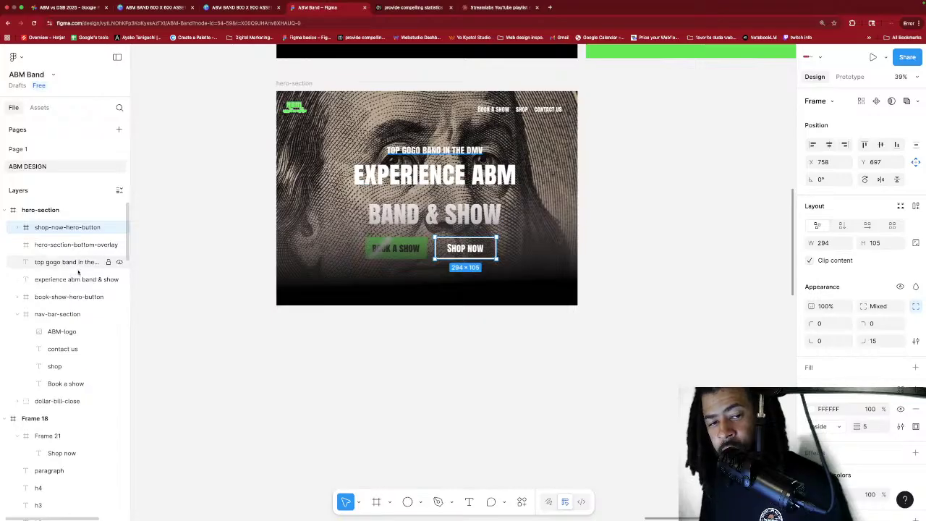
scroll(73, 282, down, 1)
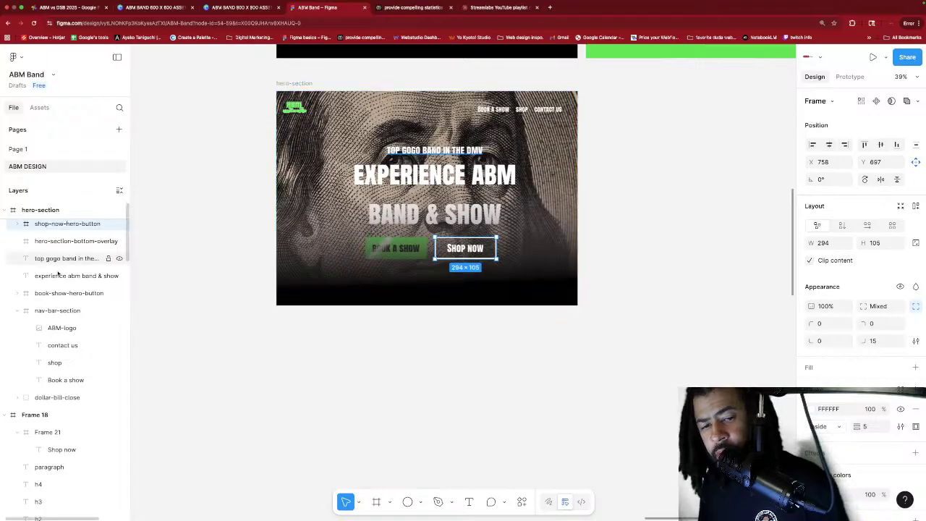
click(64, 293)
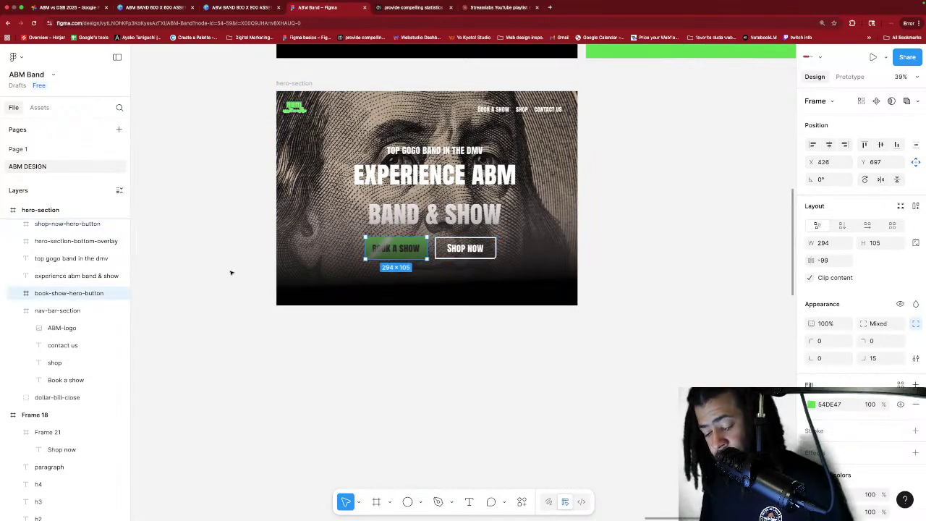
key(super+alt+bracketright)
click(605, 413)
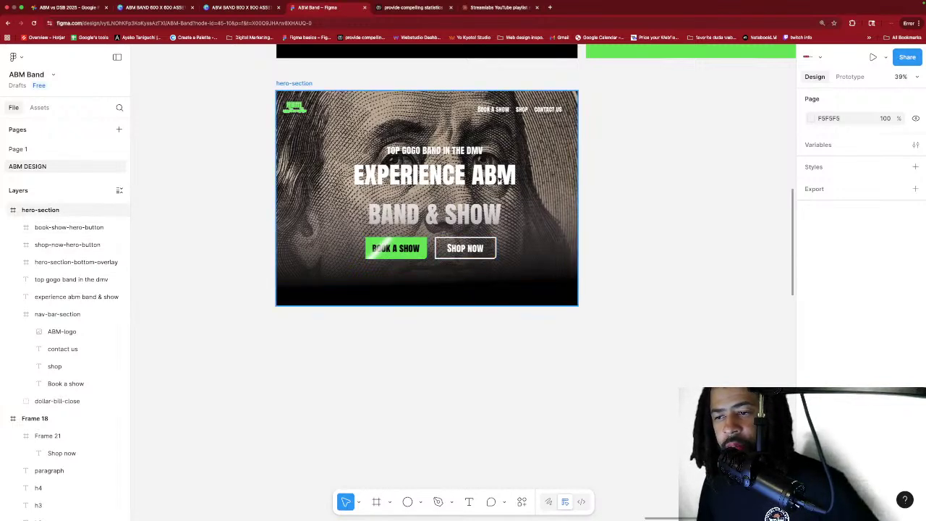
Draw a new frame beside the hero section and size it to about 727 × 328.
scroll(507, 188, left, 3)
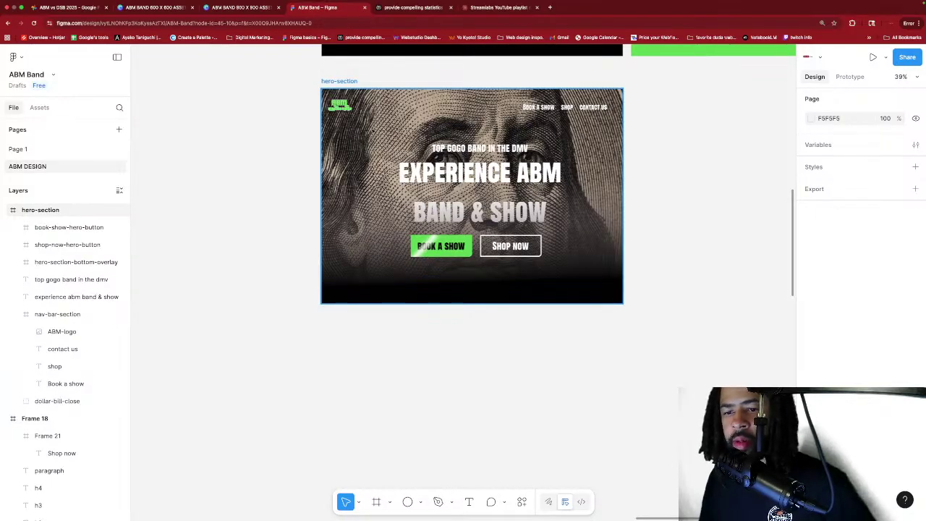
scroll(469, 188, down, 2)
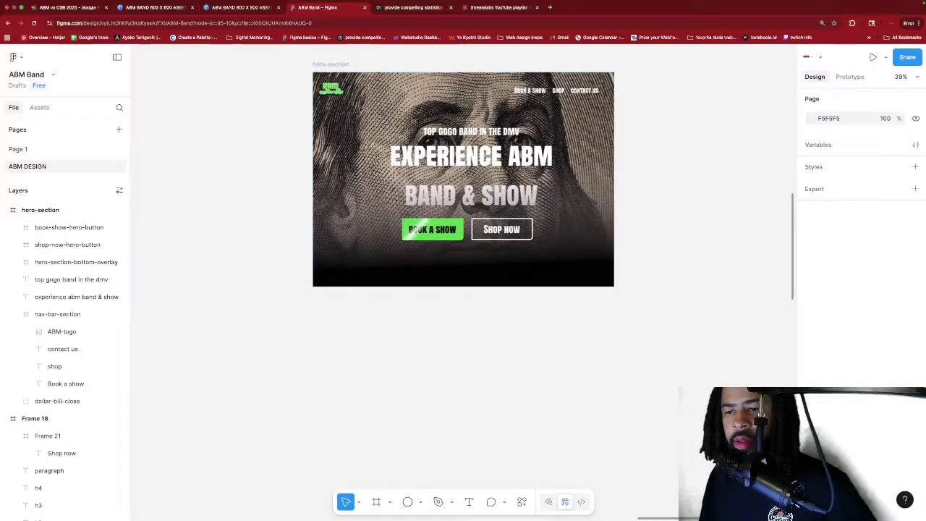
scroll(463, 181, up, 1)
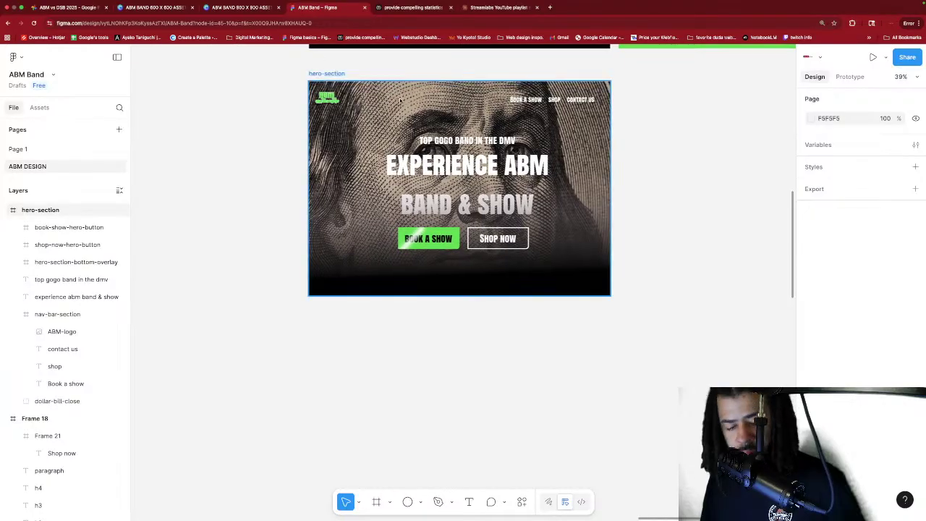
scroll(767, 181, right, 2)
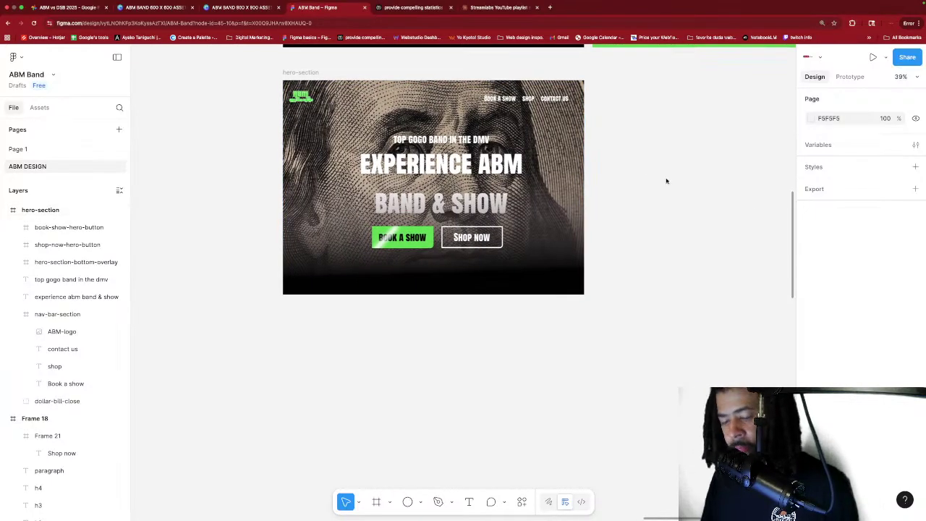
key(f)
drag(527, 115, 811, 185)
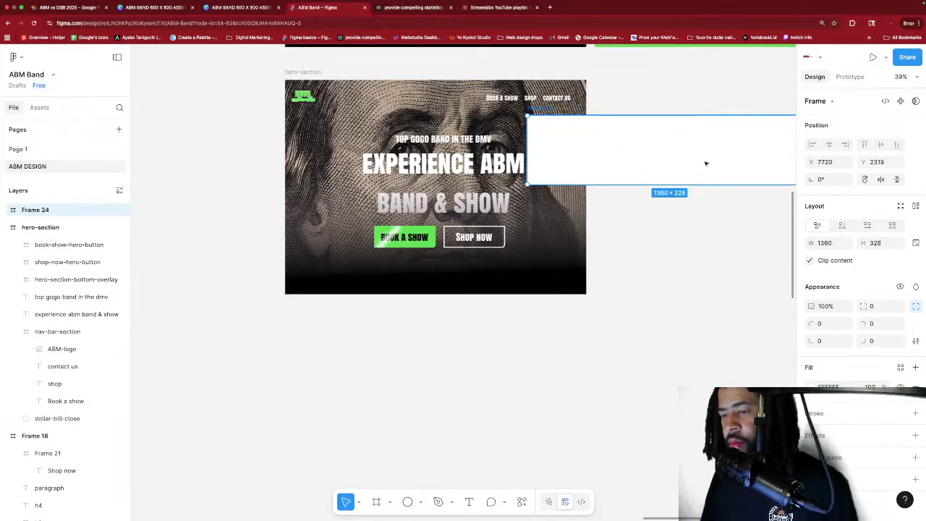
drag(705, 163, 723, 207)
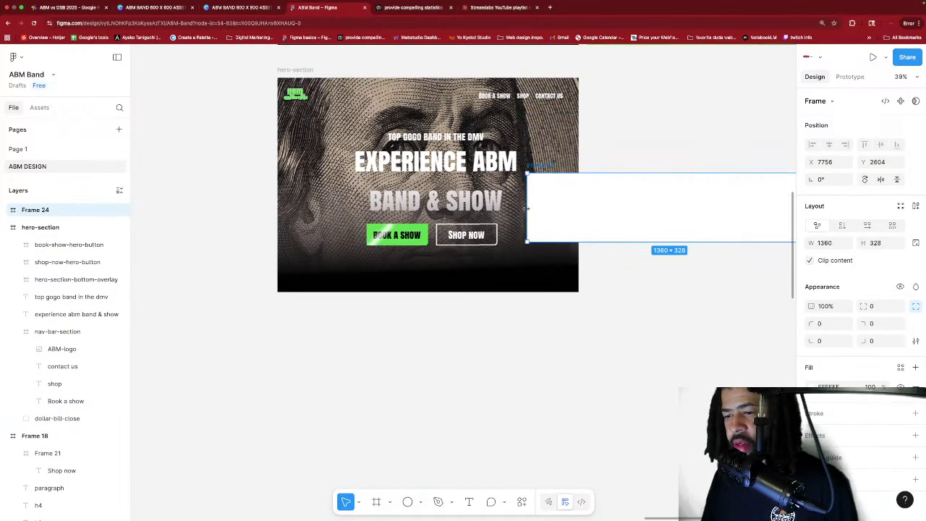
drag(531, 207, 655, 195)
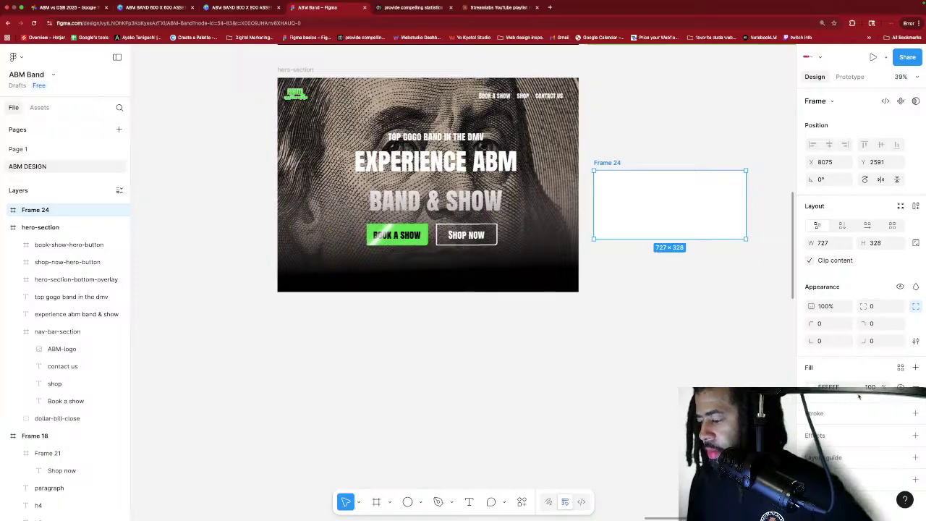
Set the new frame's fill opacity to 0% and place it around the ABM logo at about X 26, Y 41.
click(811, 387)
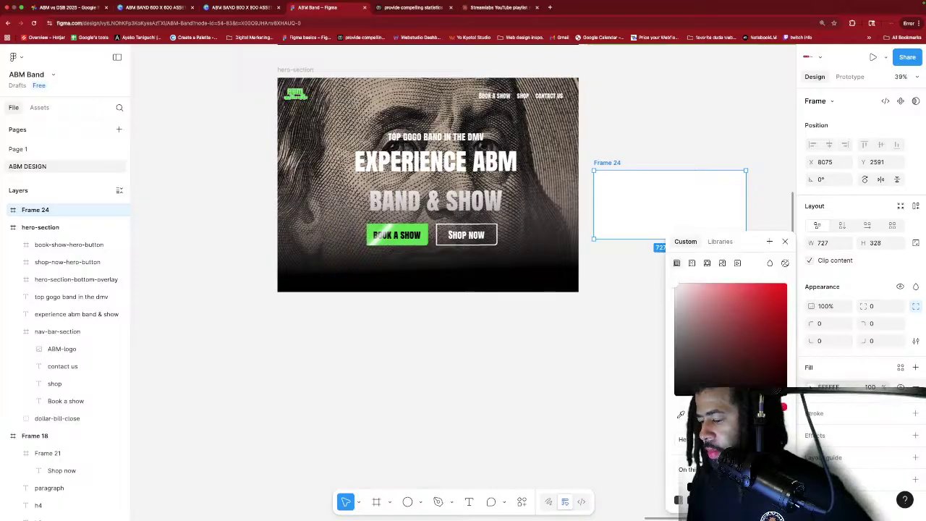
drag(723, 419, 683, 423)
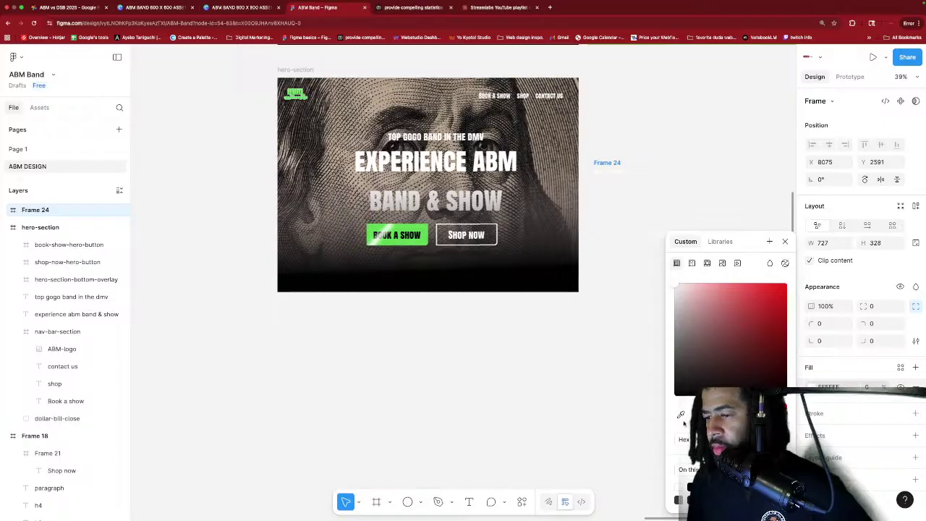
drag(674, 190, 312, 107)
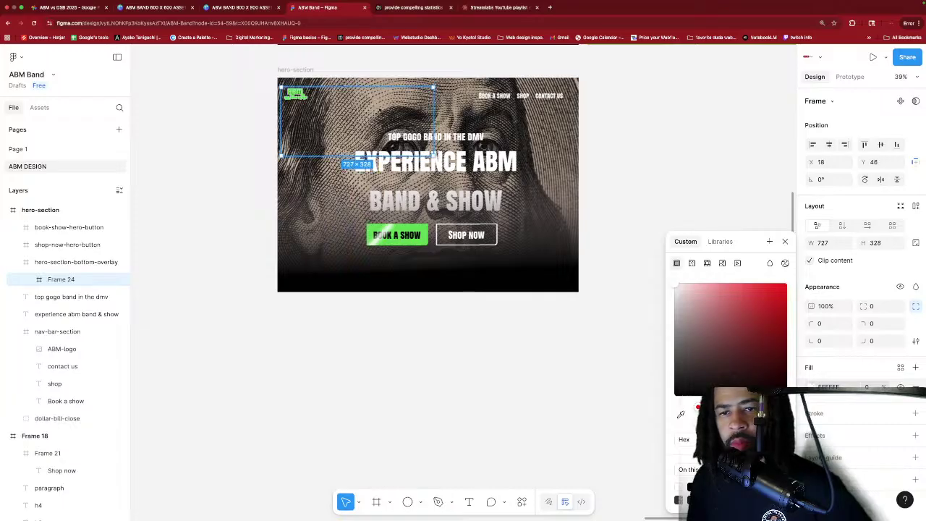
scroll(311, 107, up, 3)
scroll(313, 106, up, 3)
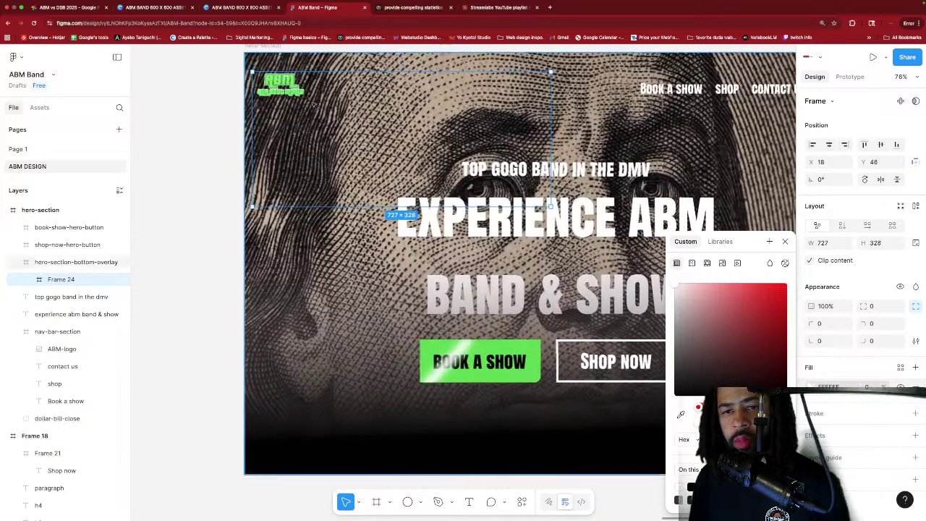
drag(337, 109, 340, 107)
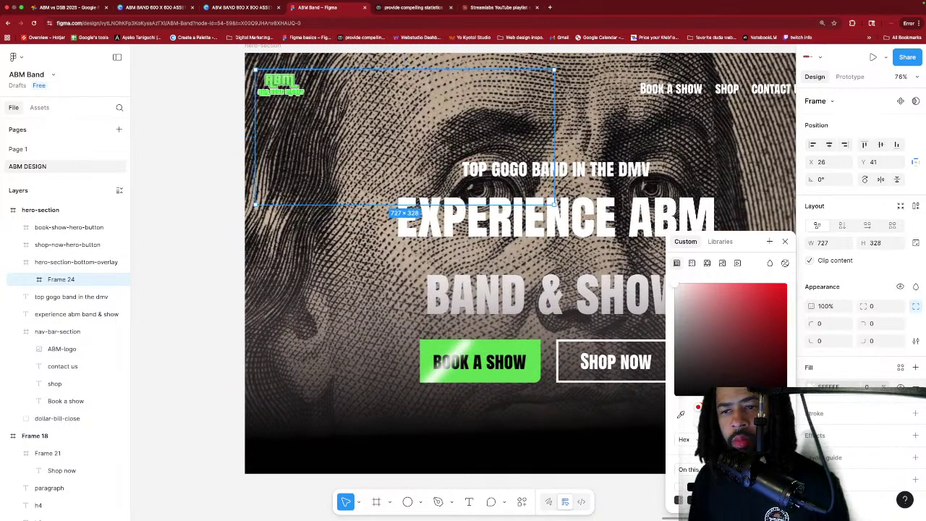
Widen the transparent frame across the navigation area to about 1380 × 328.
scroll(360, 107, right, 3)
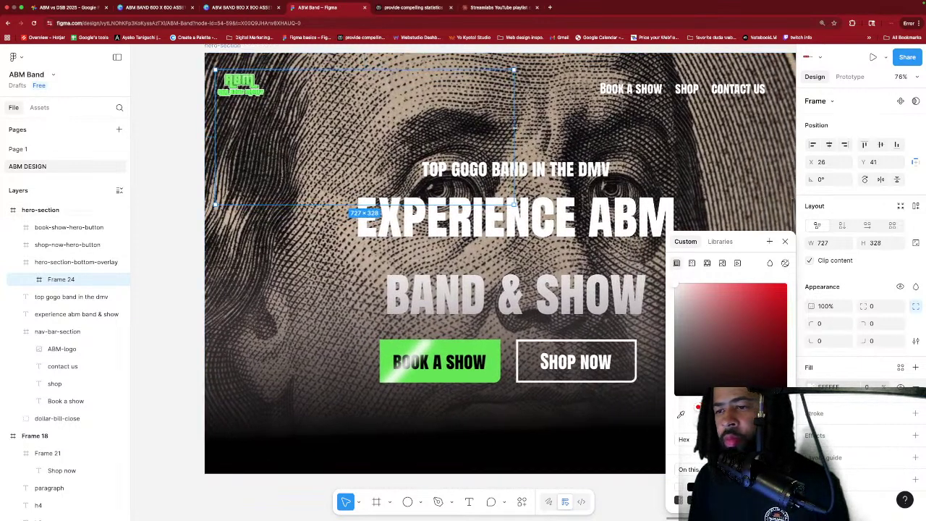
drag(514, 137, 736, 126)
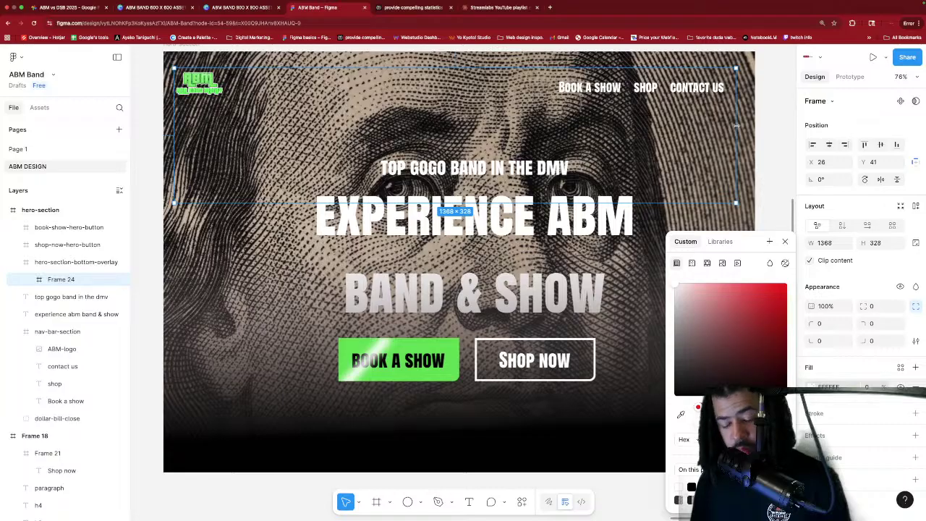
key(alt)
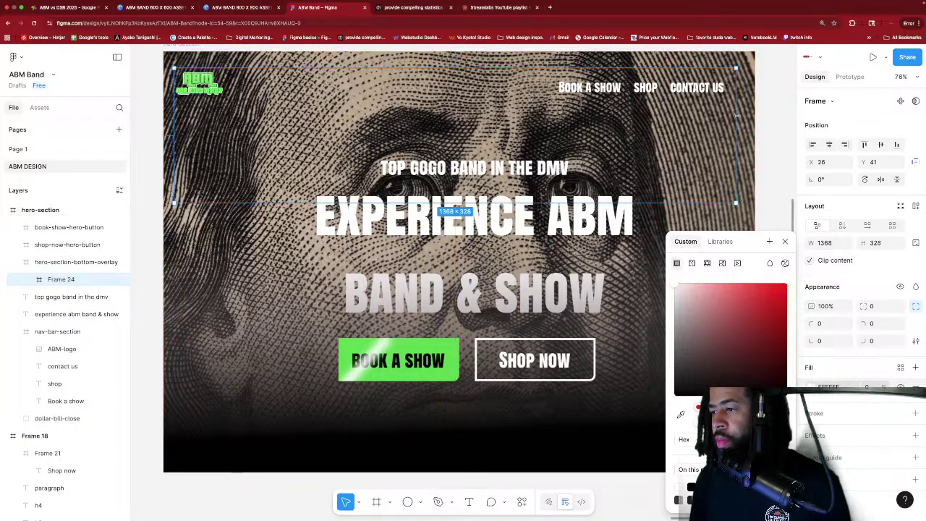
drag(734, 116, 743, 114)
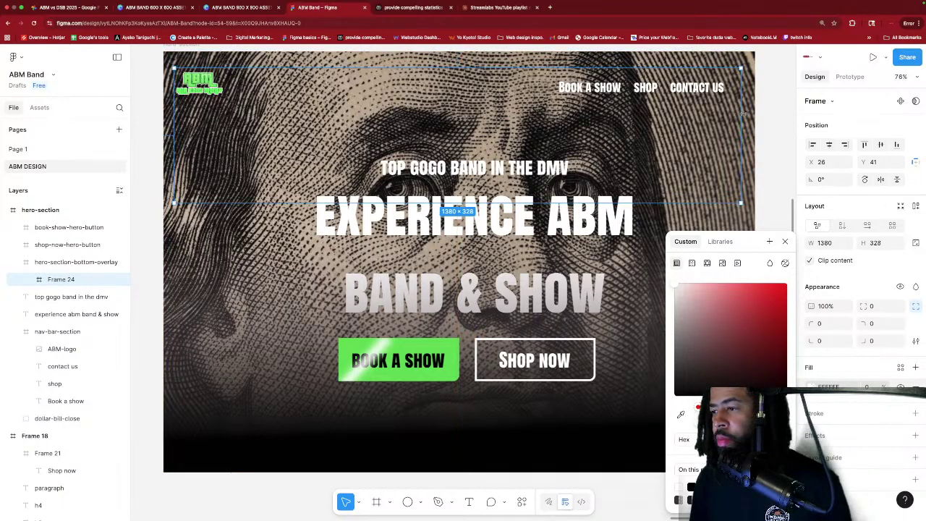
Adjust the transparent frame over the navigation area to about 1391 × 330, at about X 20, Y 40.
drag(742, 114, 748, 113)
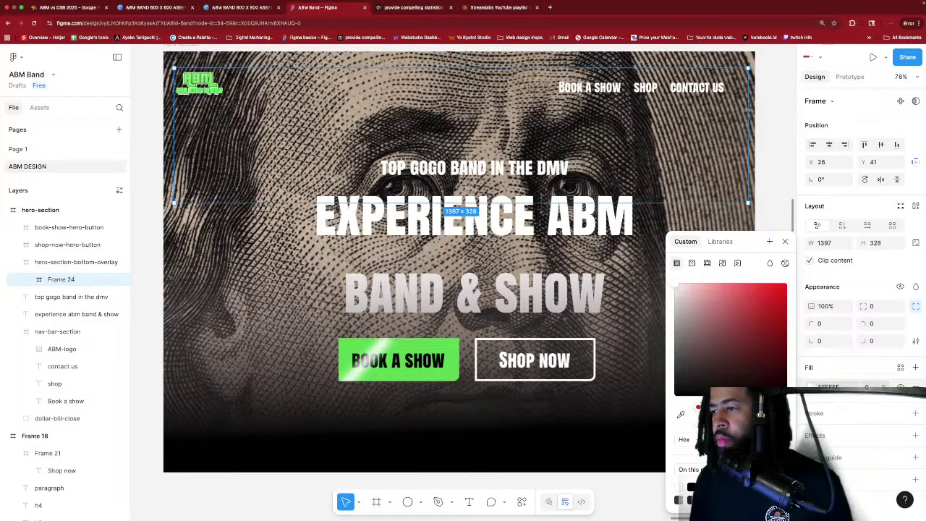
drag(746, 110, 744, 110)
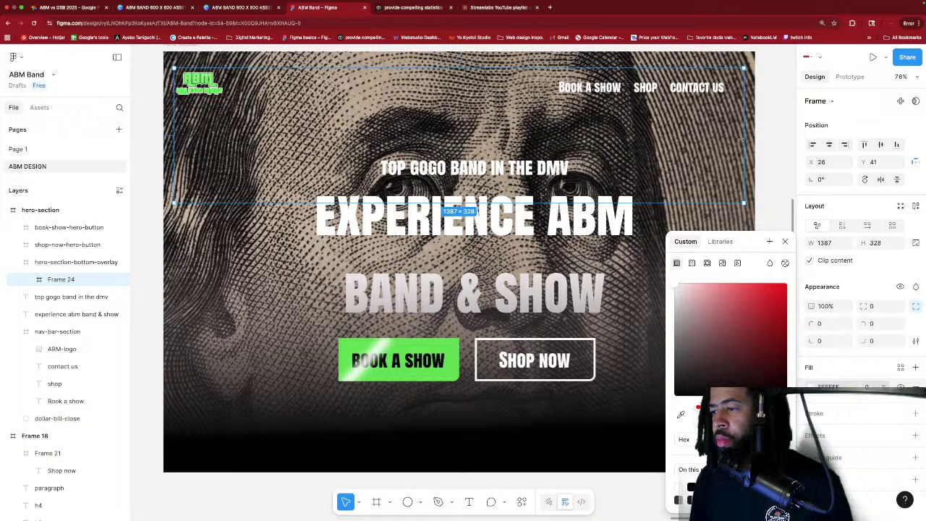
key(alt)
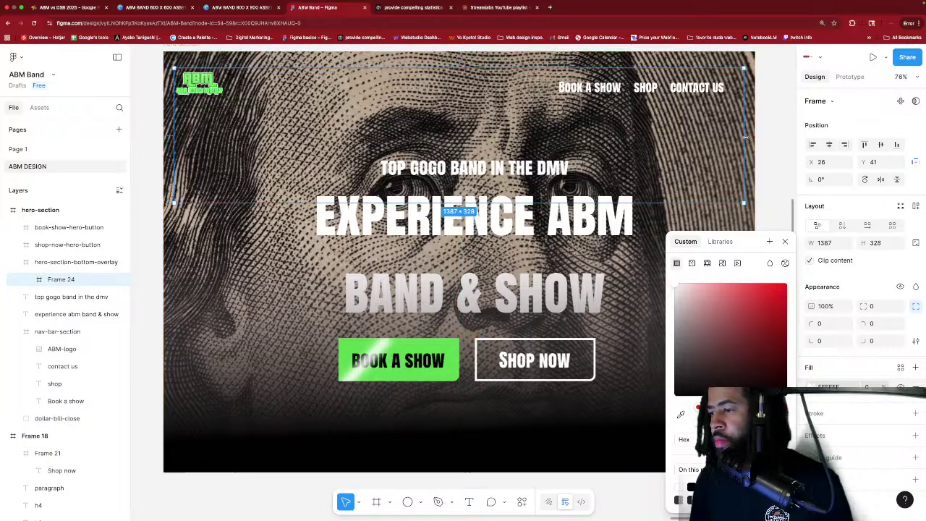
drag(742, 131, 738, 131)
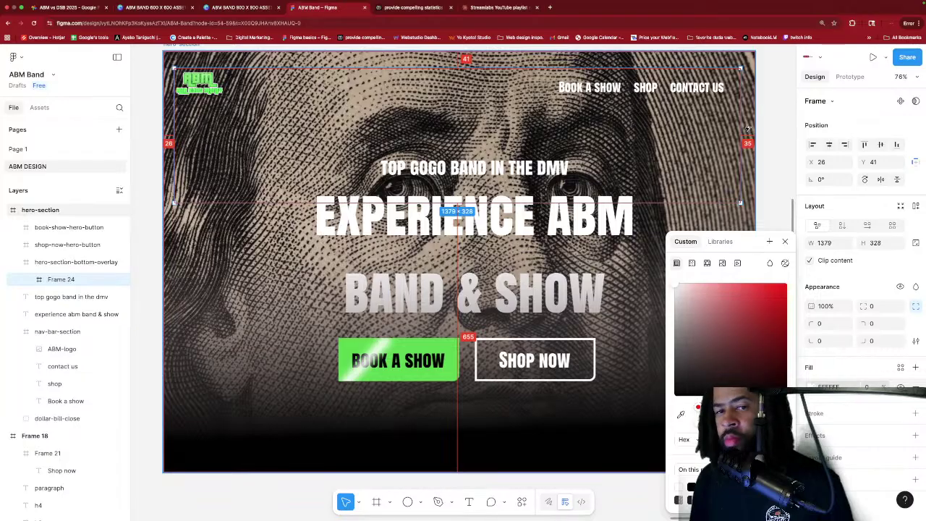
drag(742, 129, 744, 129)
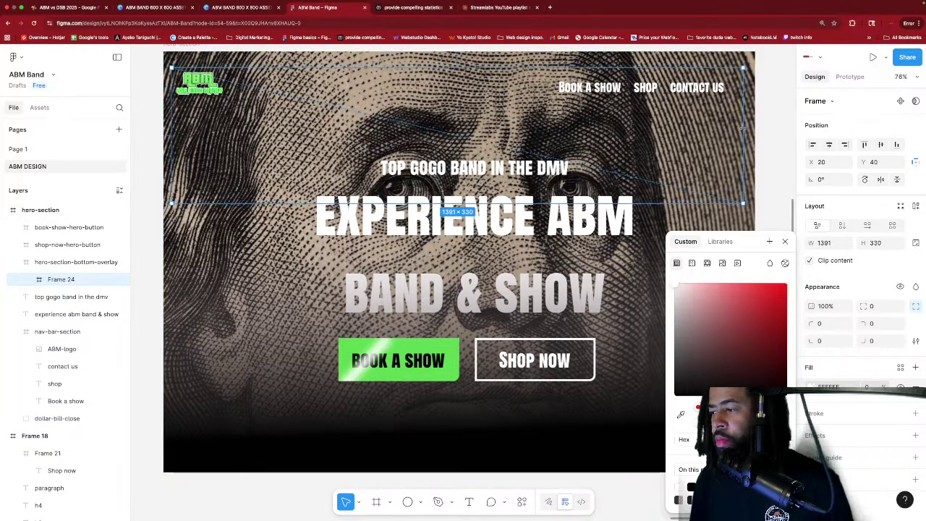
key(alt)
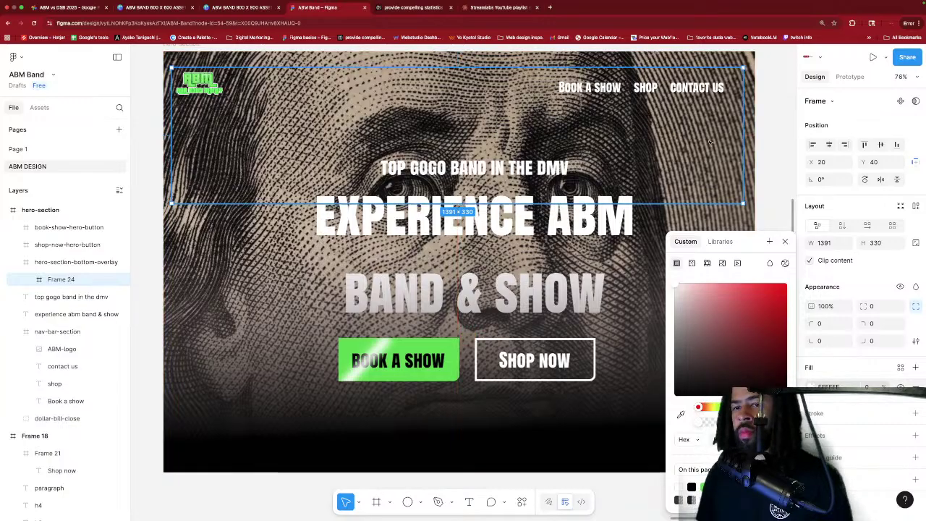
Resize the transparent frame to about 1363 × 333 and move it to about X 26, Y 32.
scroll(709, 143, left, 2)
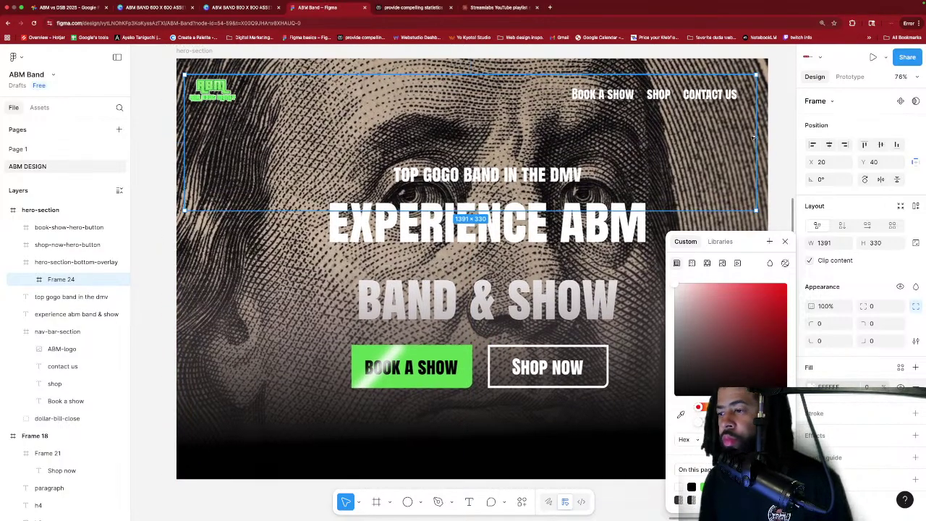
drag(755, 134, 743, 135)
drag(752, 133, 750, 134)
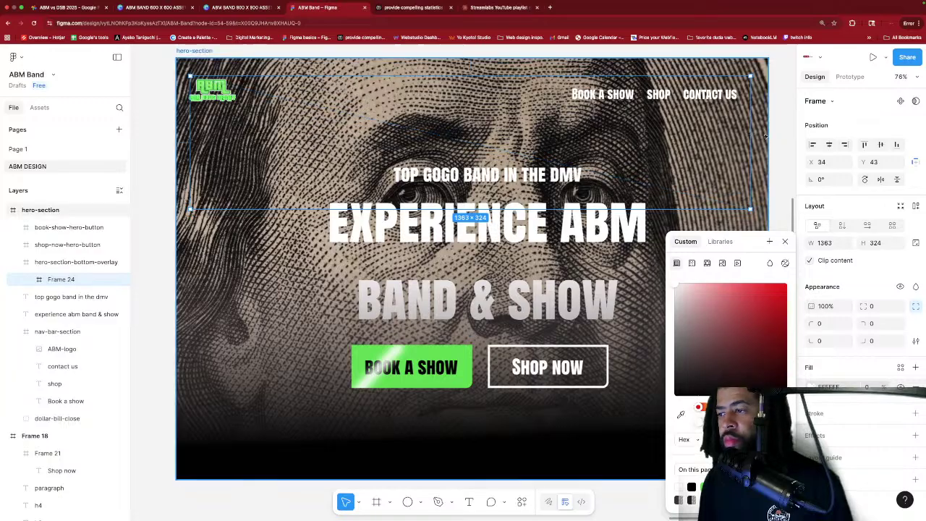
key(alt)
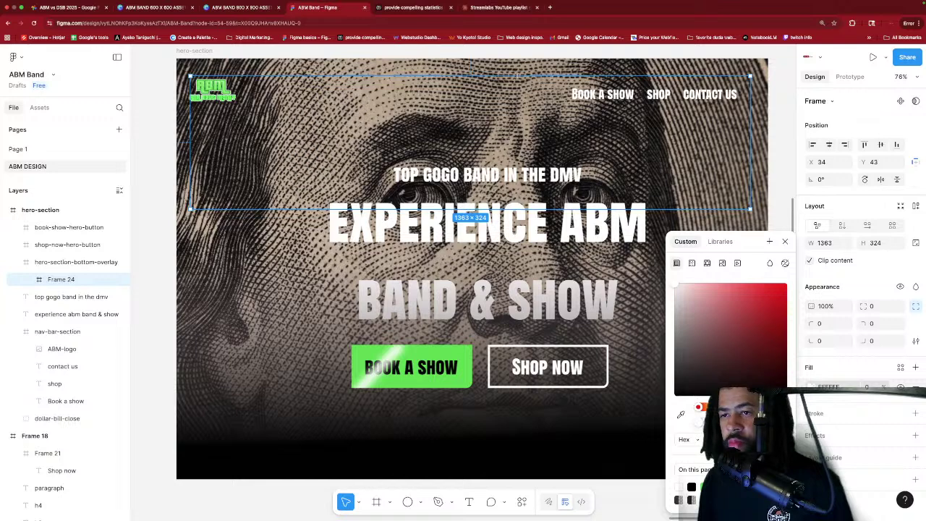
drag(518, 76, 518, 73)
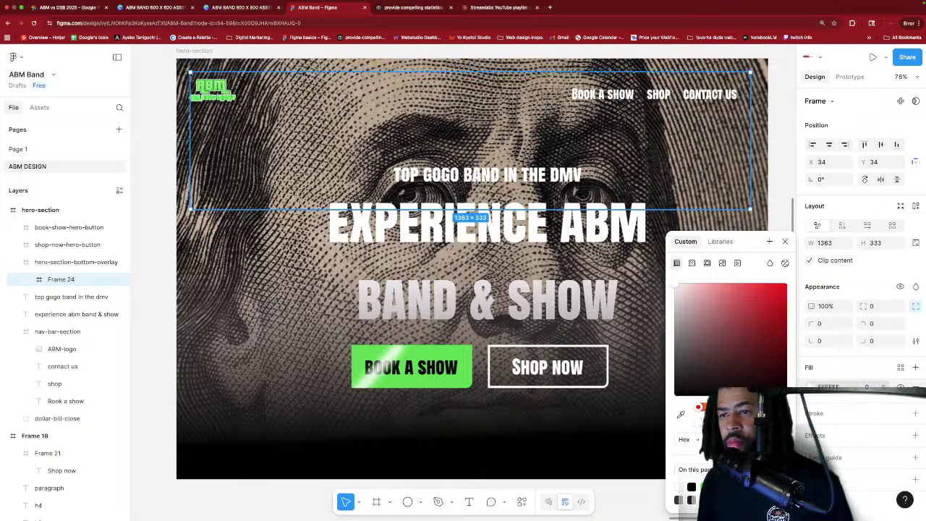
mouse_move(583, 127)
mouse_down()
mouse_move(595, 129)
mouse_move(579, 125)
mouse_move(586, 119)
mouse_up()
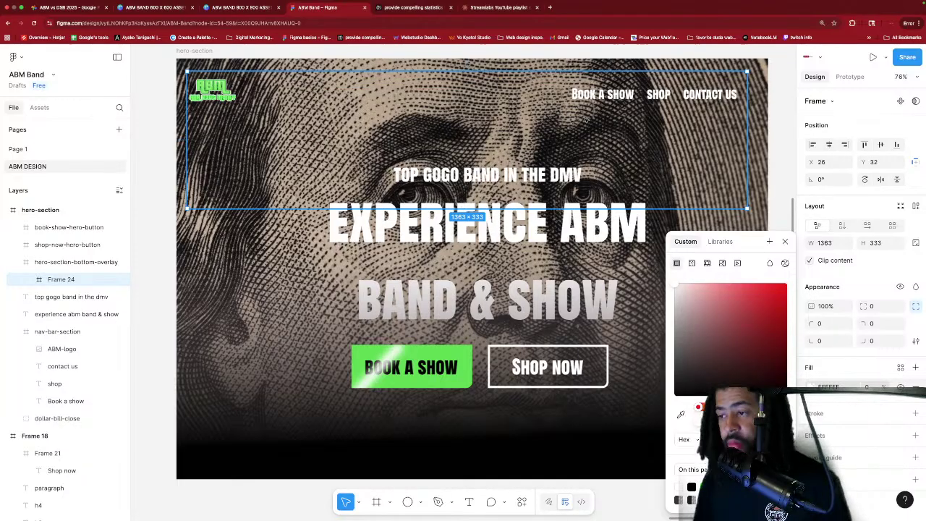
Remove the transparent frame from the hero section.
key(Escape)
scroll(620, 165, down, 5)
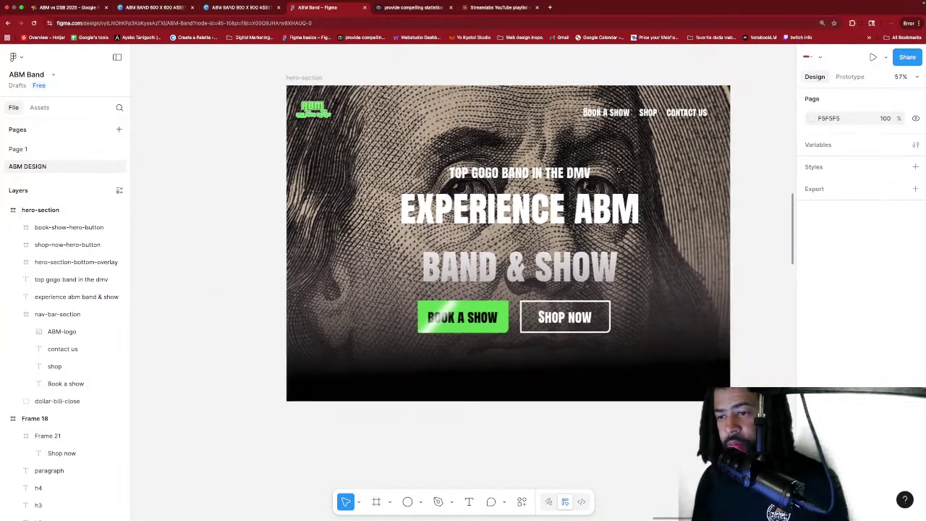
scroll(631, 156, right, 3)
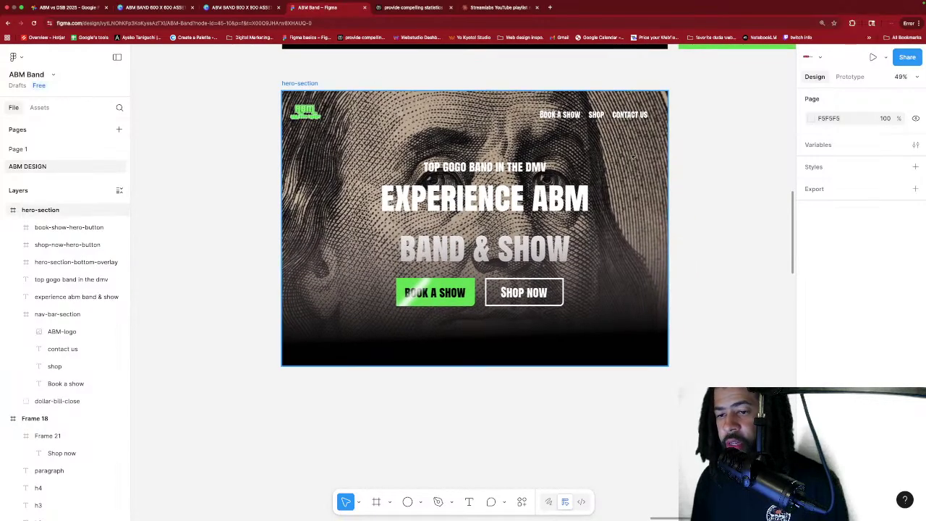
scroll(631, 156, up, 1)
scroll(633, 156, down, 2)
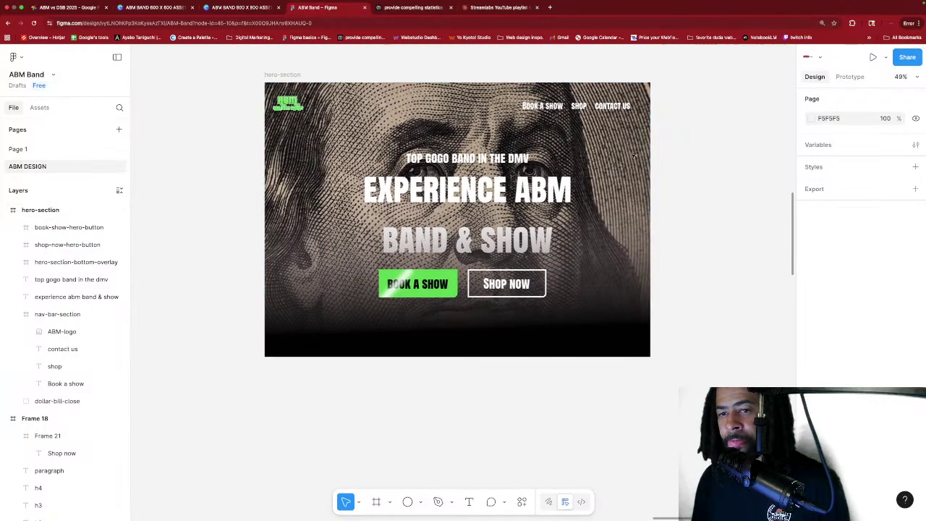
scroll(633, 155, up, 1)
scroll(615, 156, down, 3)
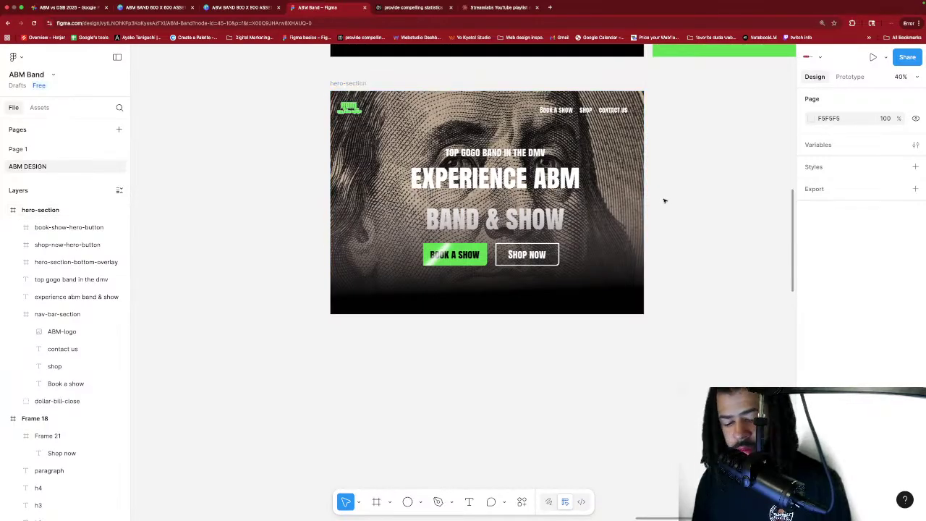
Draw a new frame in the empty canvas area beside the hero section and apply the Desktop 1440 × 1024 preset.
scroll(664, 200, right, 5)
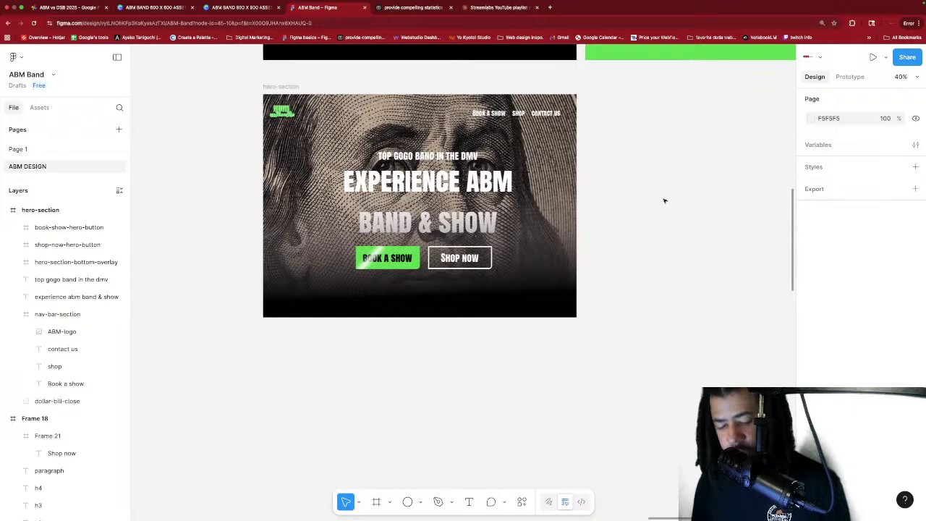
scroll(664, 201, right, 4)
key(f)
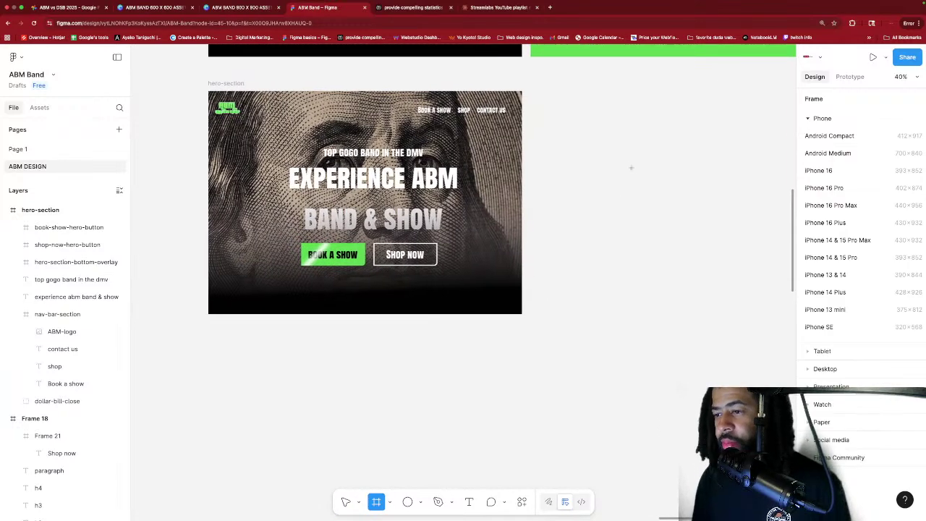
scroll(635, 172, right, 10)
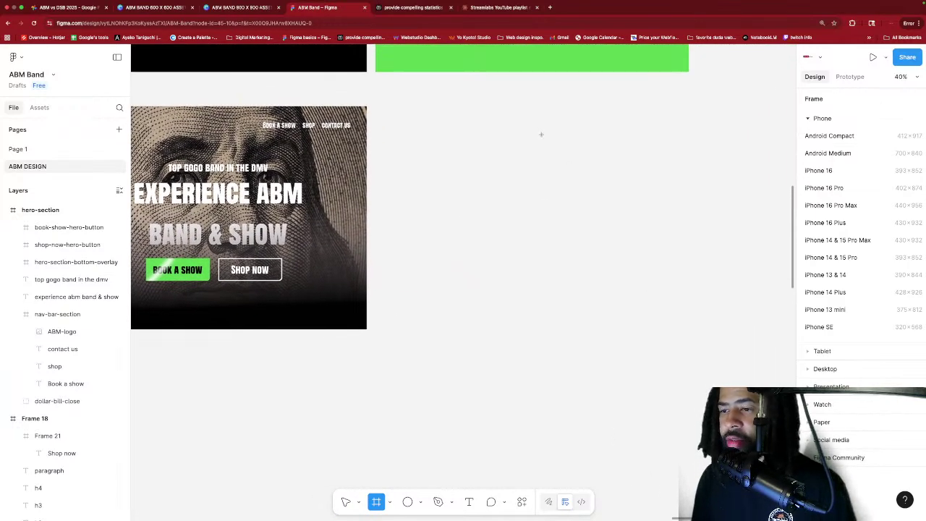
drag(523, 120, 754, 305)
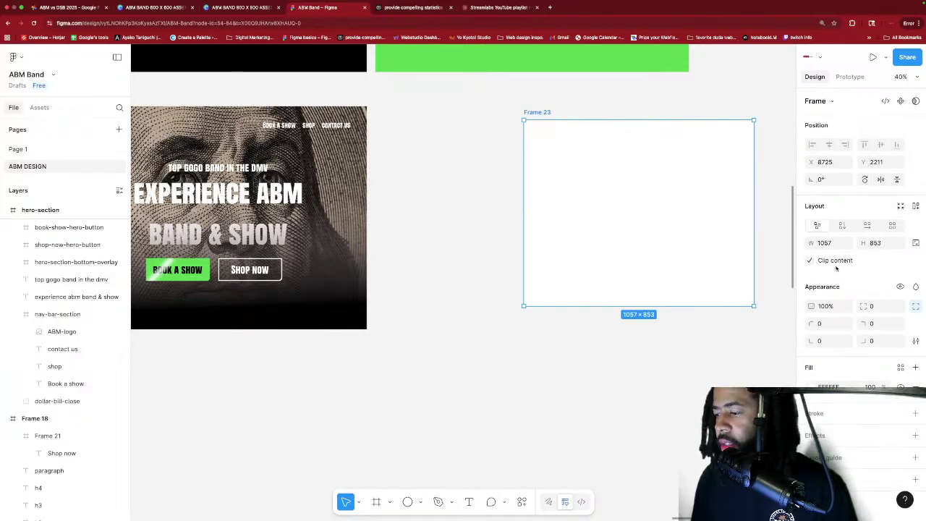
click(832, 102)
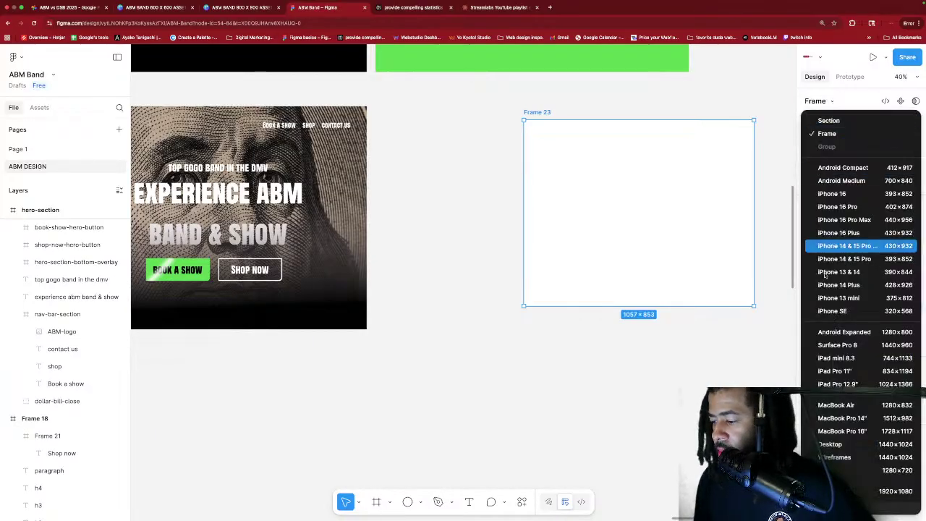
click(835, 445)
scroll(682, 304, right, 3)
scroll(682, 304, right, 2)
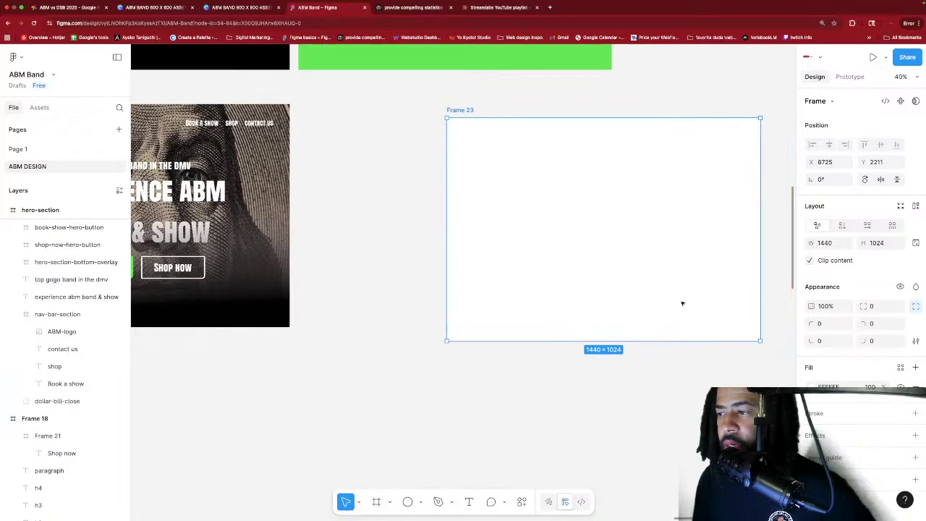
Extend the new desktop frame downward to a height of about 2491.
drag(665, 340, 658, 432)
scroll(655, 329, down, 2)
drag(654, 379, 654, 476)
scroll(653, 231, down, 4)
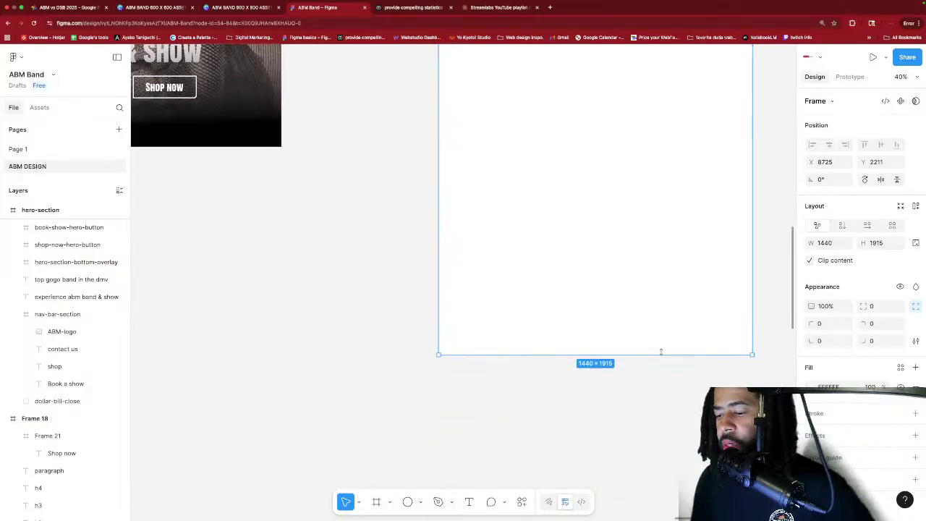
drag(661, 358, 653, 485)
scroll(670, 92, up, 2)
scroll(666, 108, up, 5)
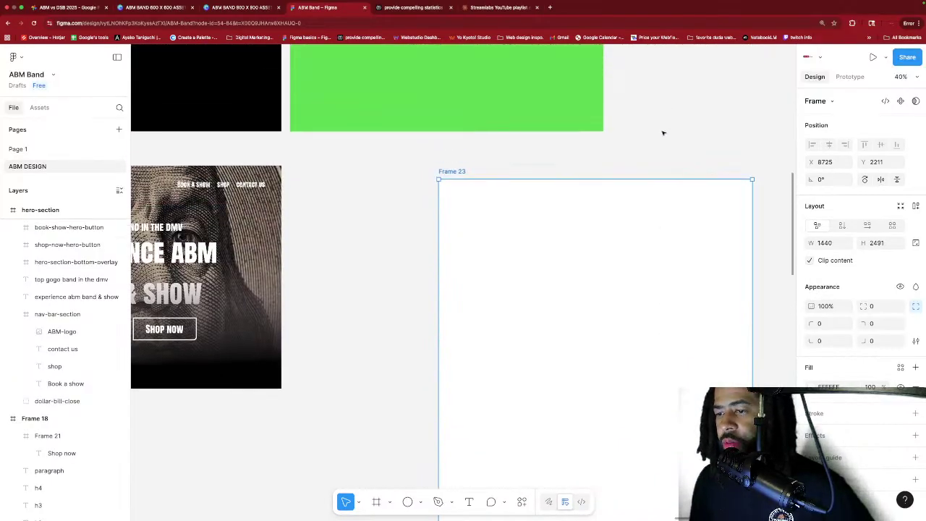
scroll(644, 159, down, 1)
scroll(671, 204, down, 10)
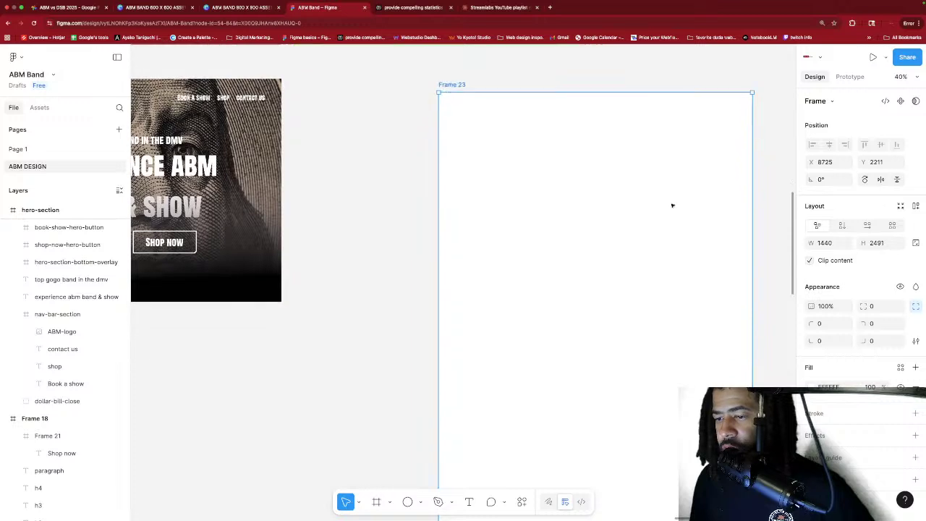
scroll(672, 204, up, 8)
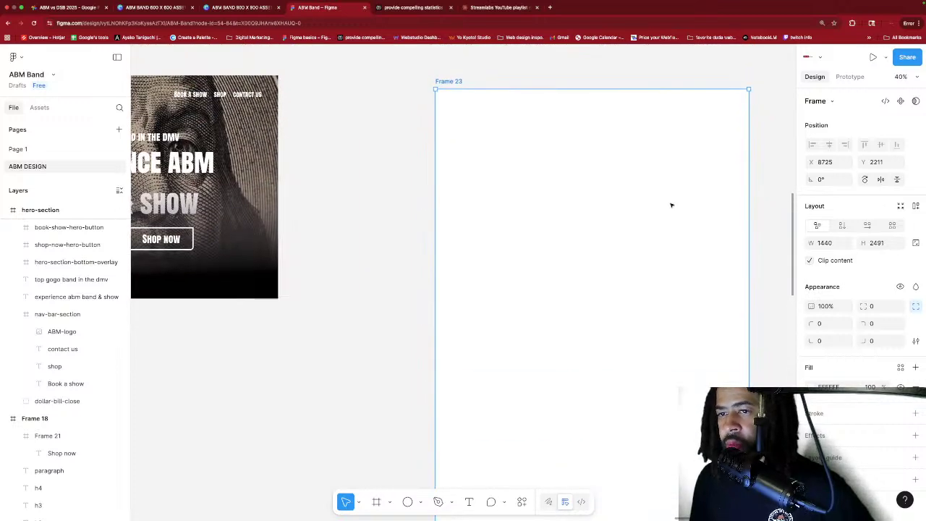
Change the tall desktop frame's fill to a near-black color.
click(395, 164)
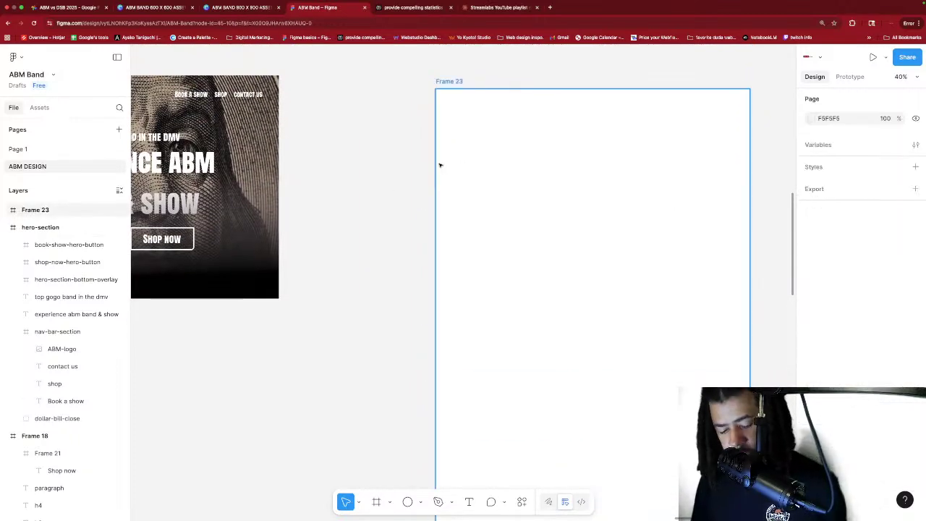
click(555, 154)
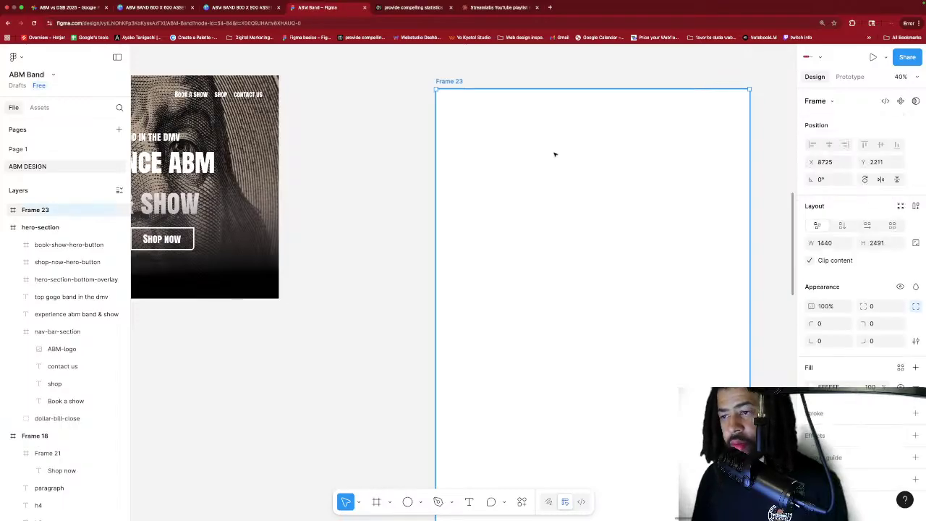
click(811, 387)
click(680, 396)
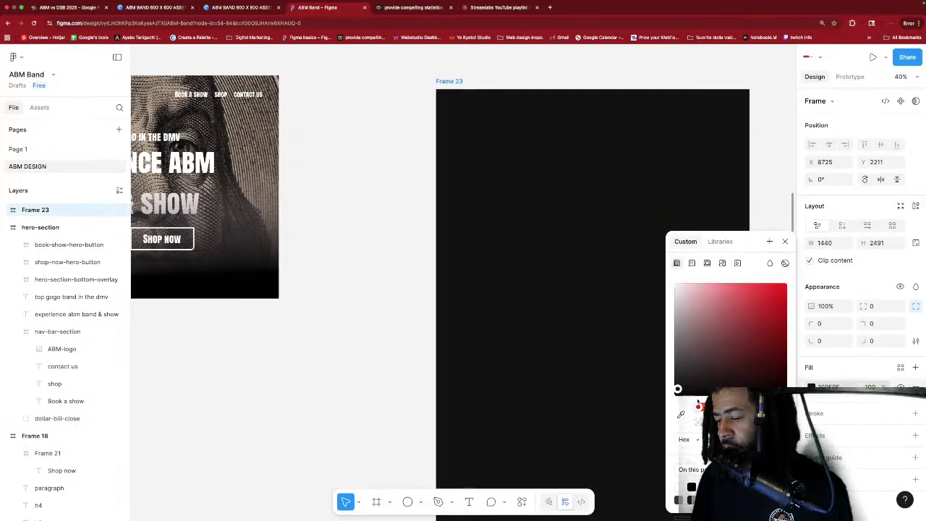
click(418, 280)
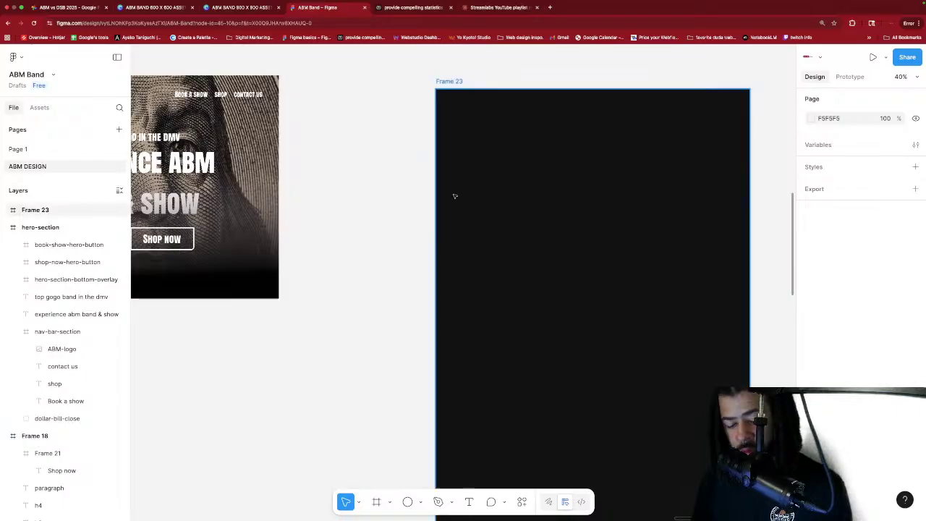
Duplicate the near-black frame and nest the original inside the copy at about X 116, Y 48.
click(492, 162)
key(ctrl+d)
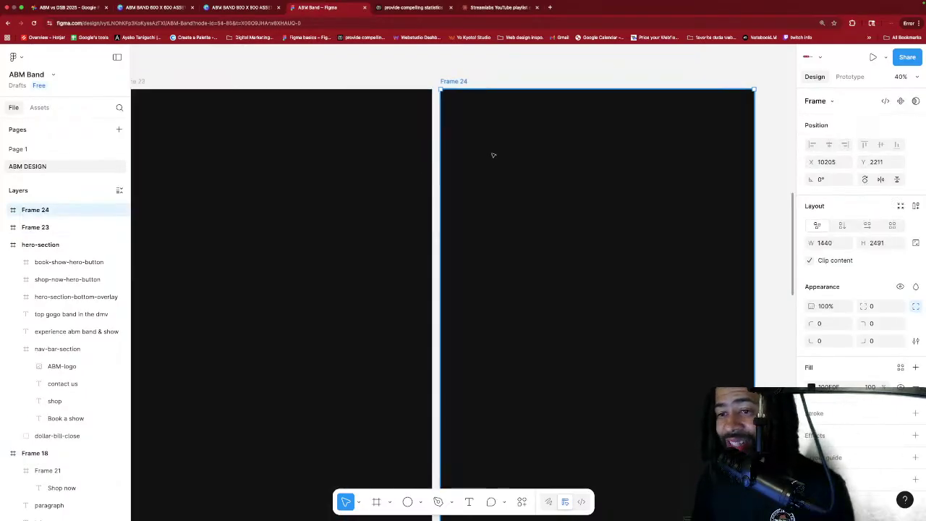
drag(364, 138, 637, 149)
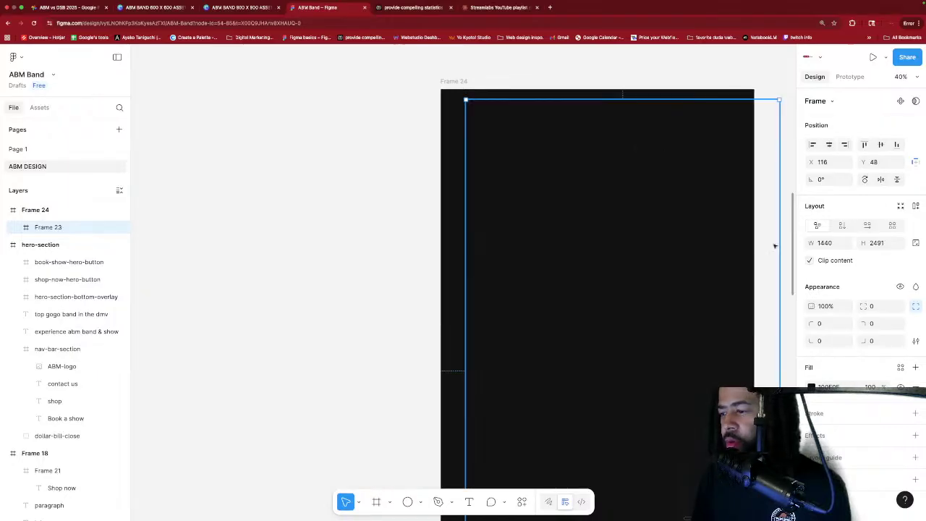
Set the nested frame's fill to white (FFFFFF).
click(811, 387)
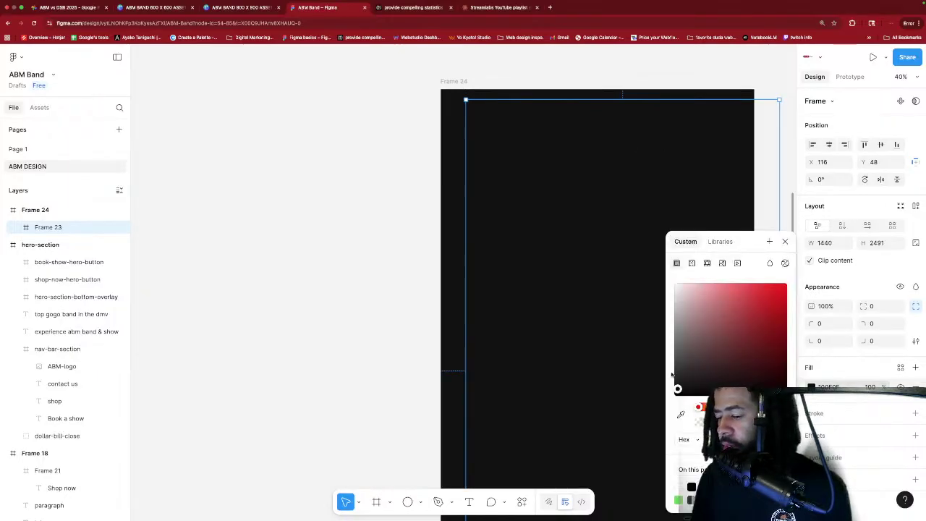
drag(677, 389, 675, 285)
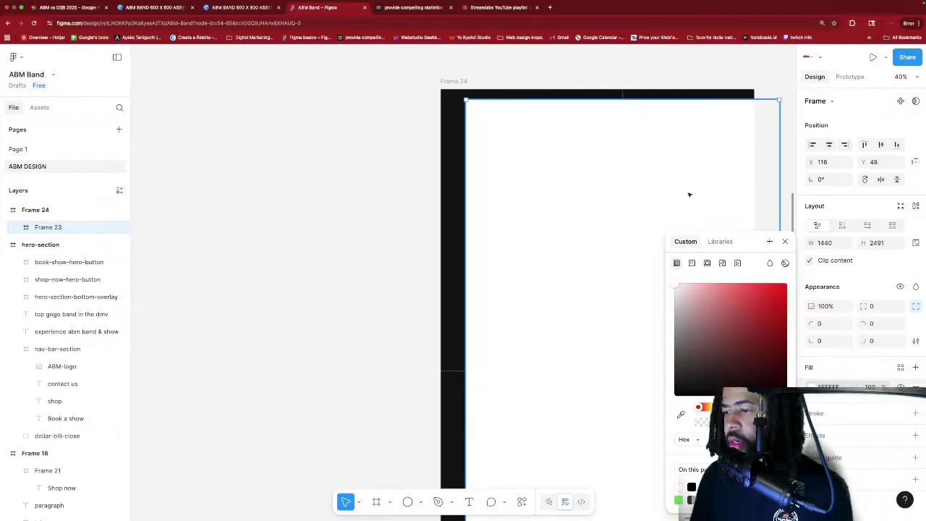
Narrow the white nested frame to a width of about 1184 and place it at about X 111, Y 28.
drag(696, 181, 672, 175)
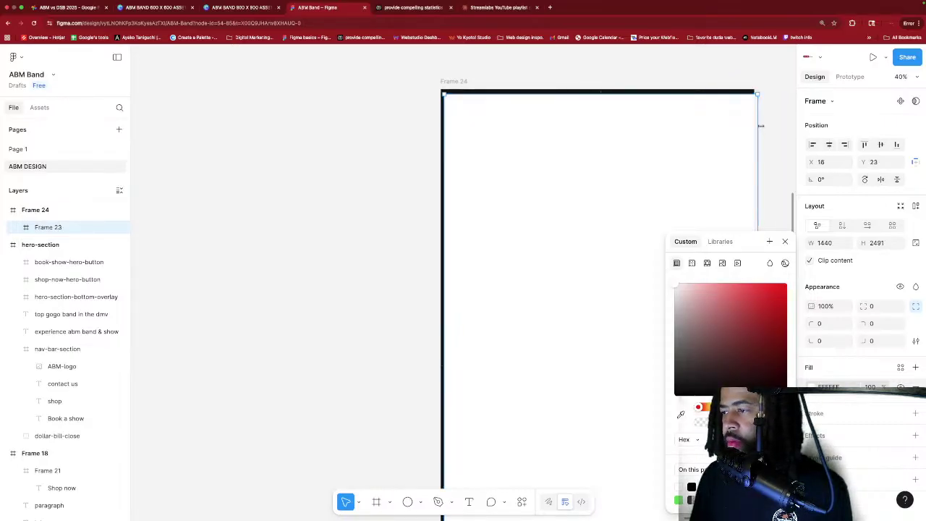
drag(755, 128, 701, 130)
drag(643, 147, 666, 148)
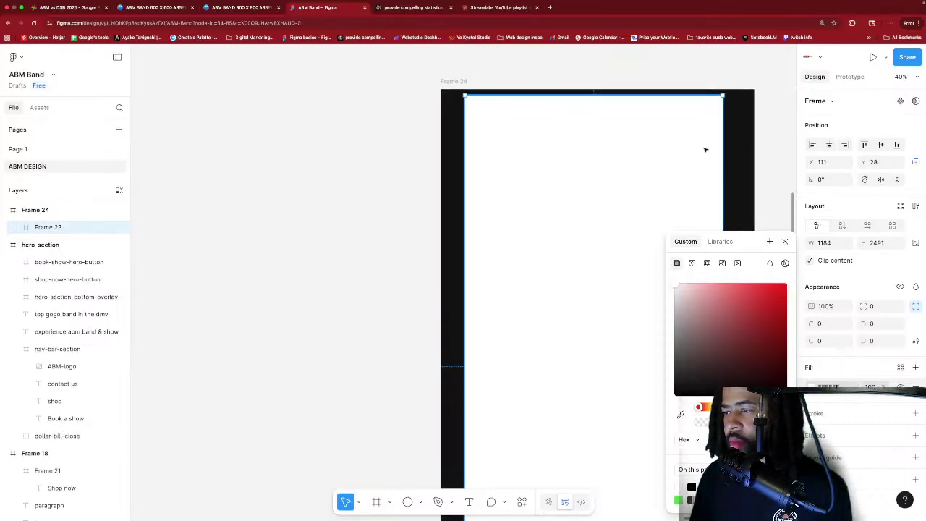
Narrow the nested white frame to about 1149 wide at X 145 and align it with the dark frame's top edge at Y 0.
drag(722, 143, 716, 140)
mouse_move(630, 154)
mouse_down()
mouse_move(649, 157)
mouse_move(641, 152)
mouse_up()
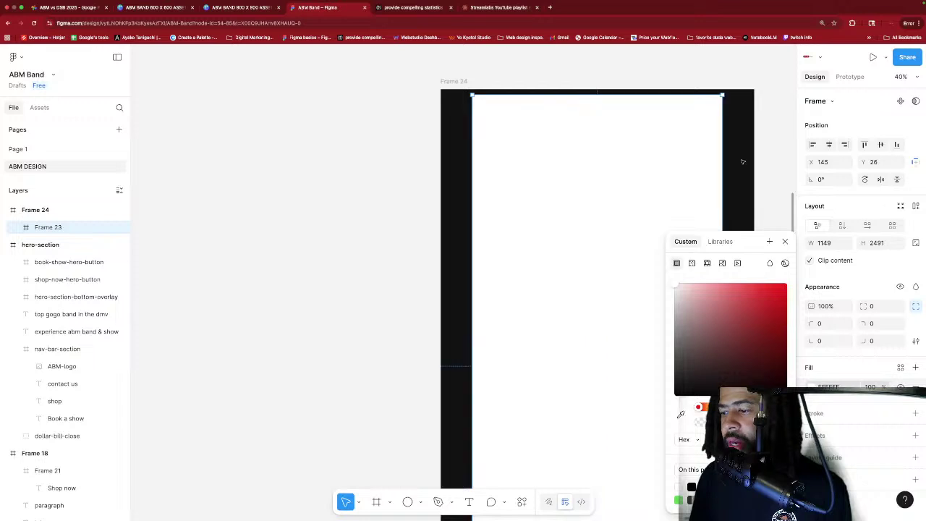
click(783, 242)
scroll(779, 175, down, 10)
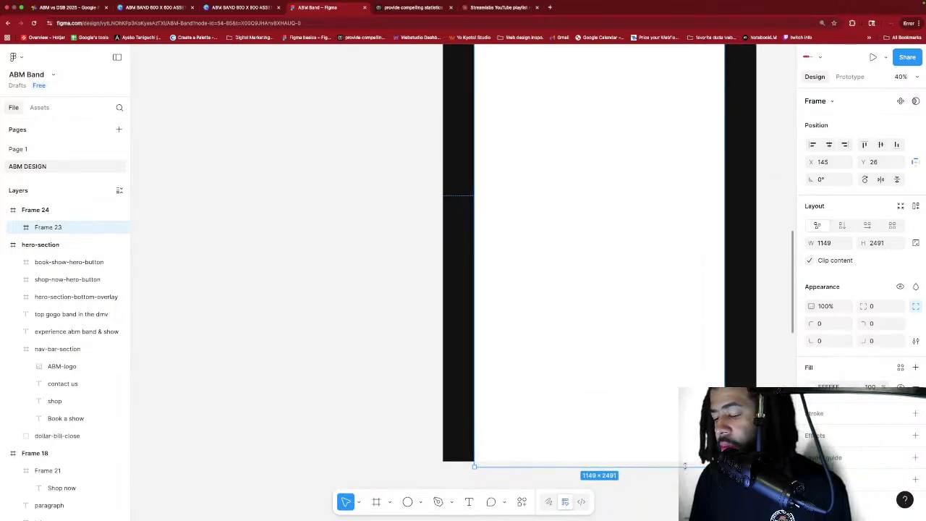
drag(687, 467, 686, 461)
click(685, 466)
scroll(680, 323, up, 5)
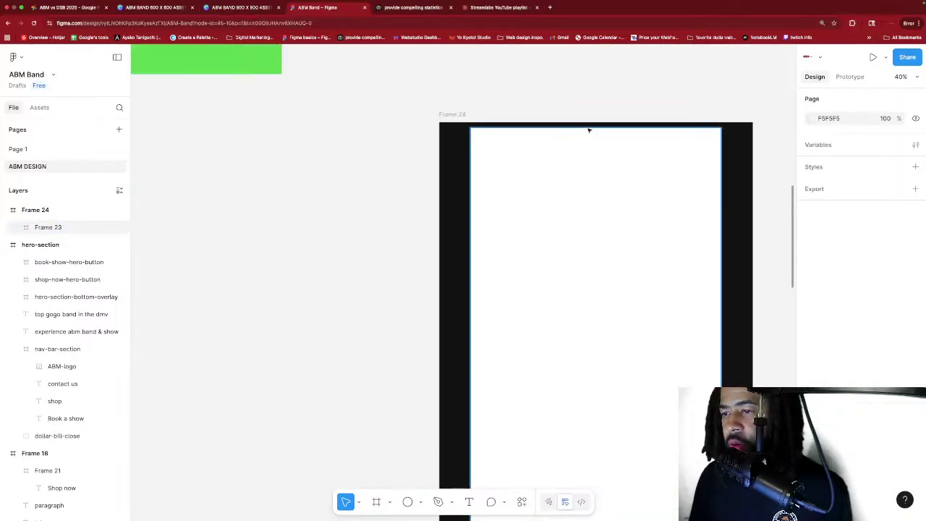
click(588, 130)
drag(587, 124, 586, 121)
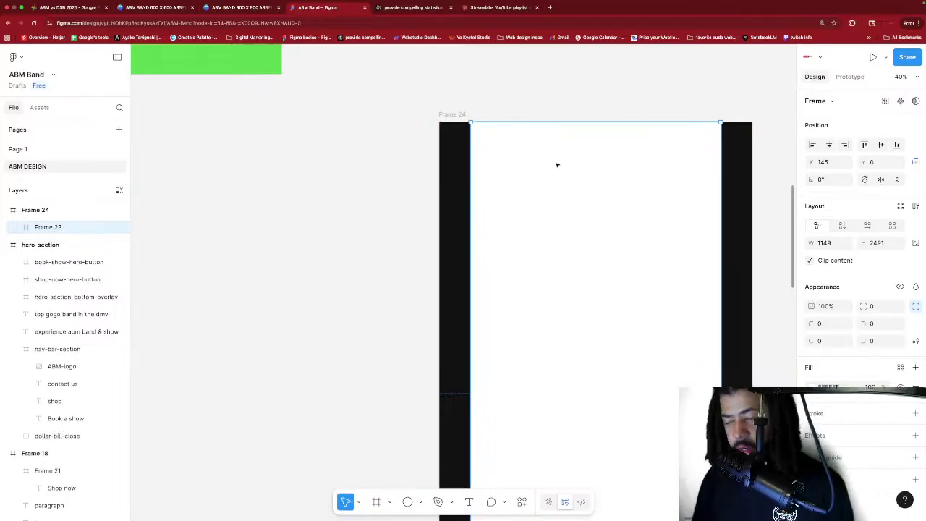
Add the sample text "dfadfasdfadfaf" to the white frame and place three copies of it against the frame's left and right edges.
key(t)
drag(524, 156, 596, 193)
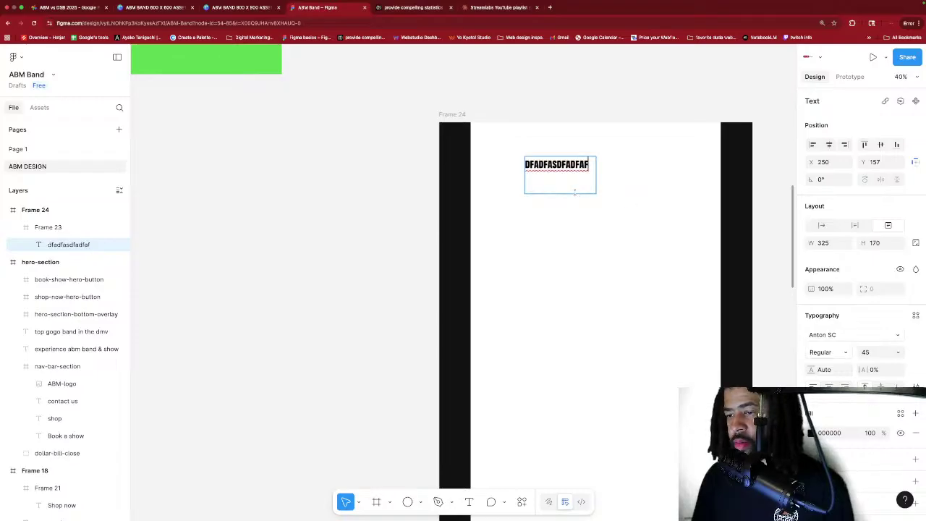
key(Escape)
drag(565, 194, 510, 154)
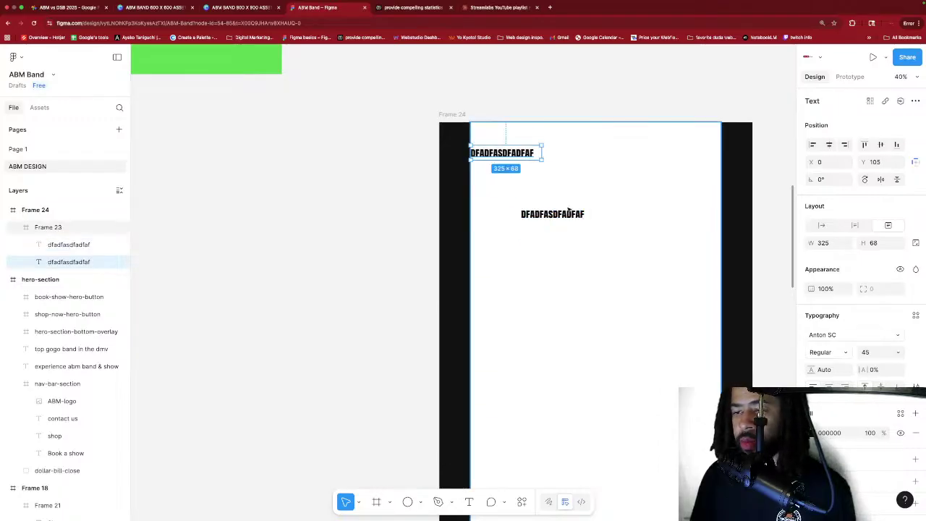
drag(568, 214, 532, 262)
click(427, 212)
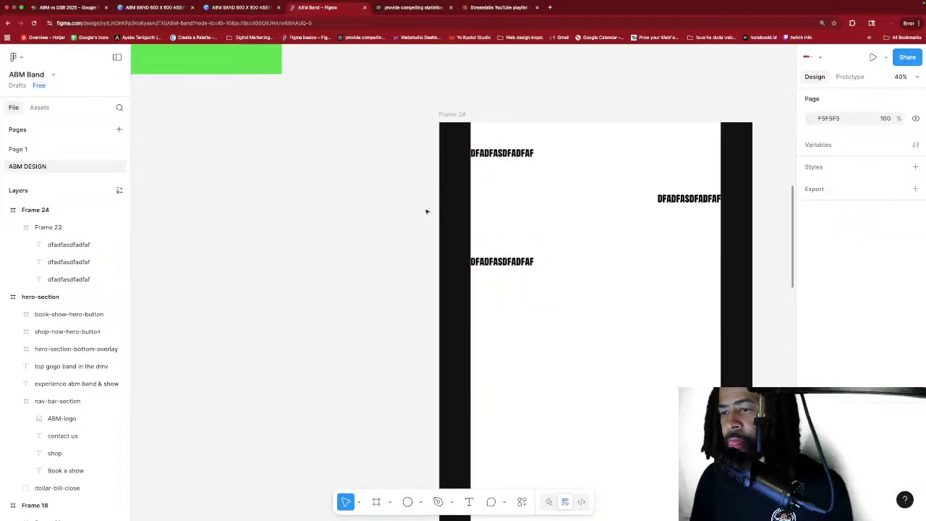
Examine how the sample texts line up with the white frame's edges and the dark side margins.
scroll(381, 192, down, 2)
scroll(382, 192, up, 2)
scroll(382, 192, down, 2)
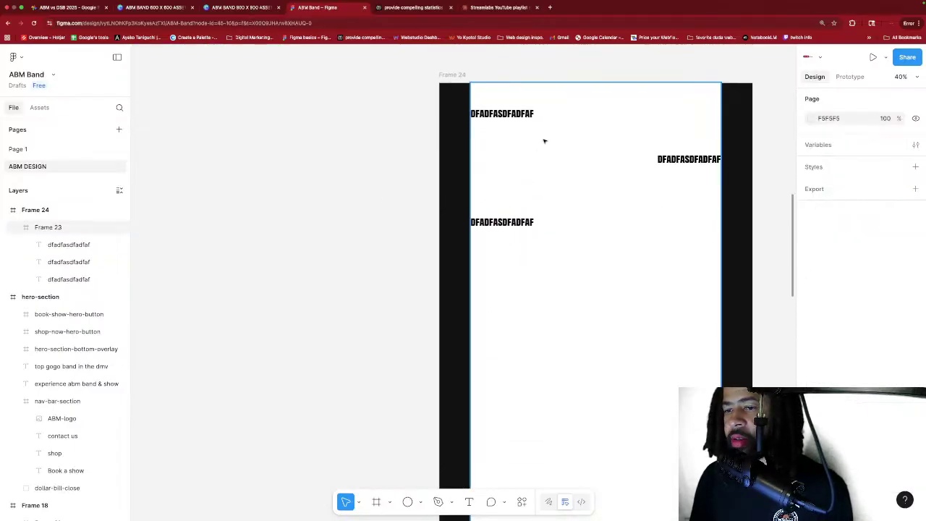
scroll(657, 235, down, 1)
scroll(657, 238, down, 5)
scroll(657, 237, up, 5)
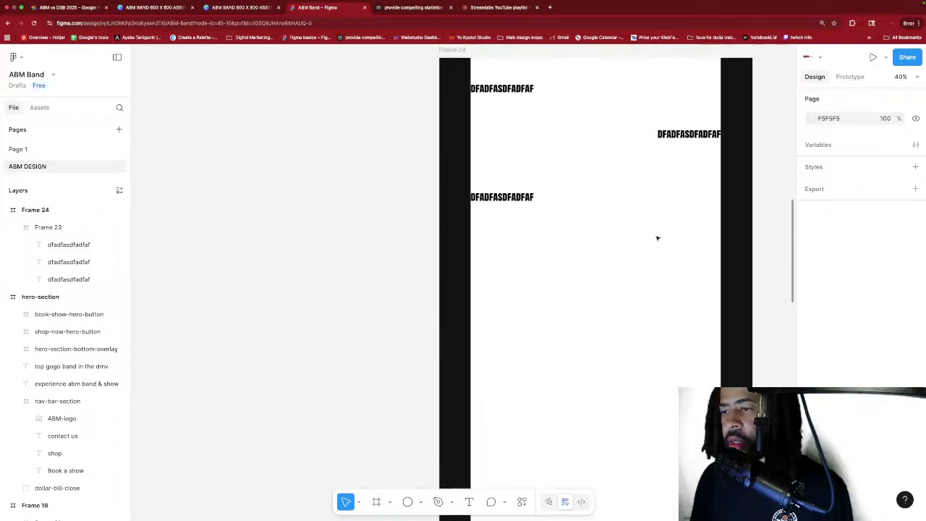
scroll(656, 238, up, 1)
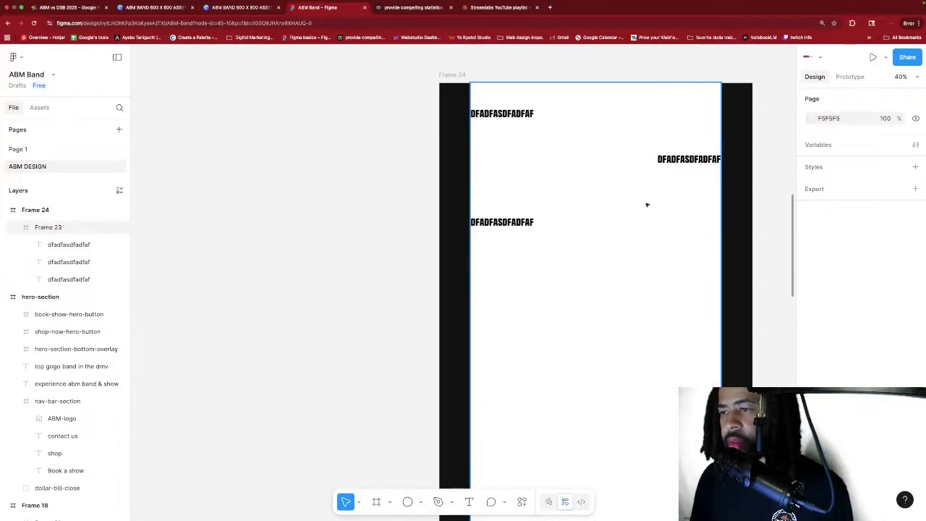
scroll(647, 205, up, 1)
scroll(646, 205, right, 1)
scroll(646, 205, down, 2)
scroll(648, 204, up, 2)
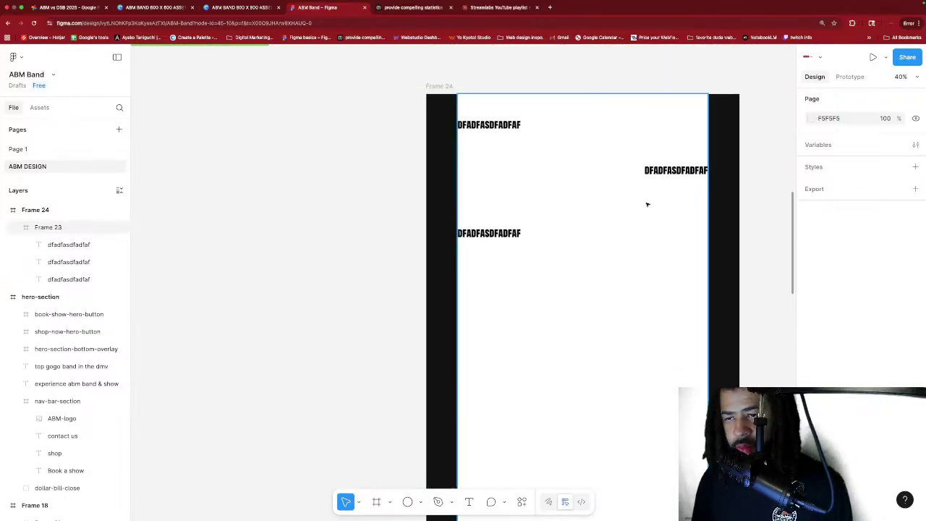
Delete the tall dark frame together with its nested white frame and sample texts.
scroll(646, 205, up, 2)
click(438, 138)
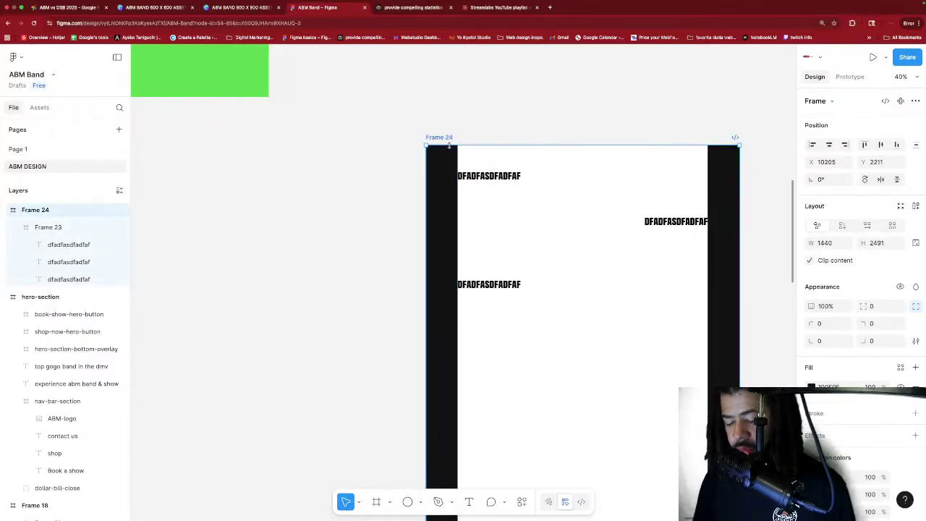
key(Delete)
scroll(447, 144, left, 10)
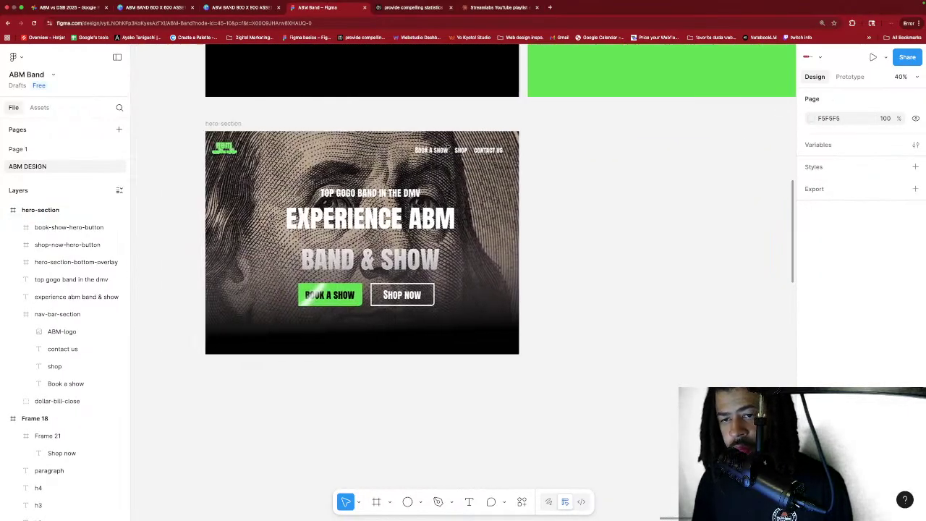
scroll(446, 145, left, 4)
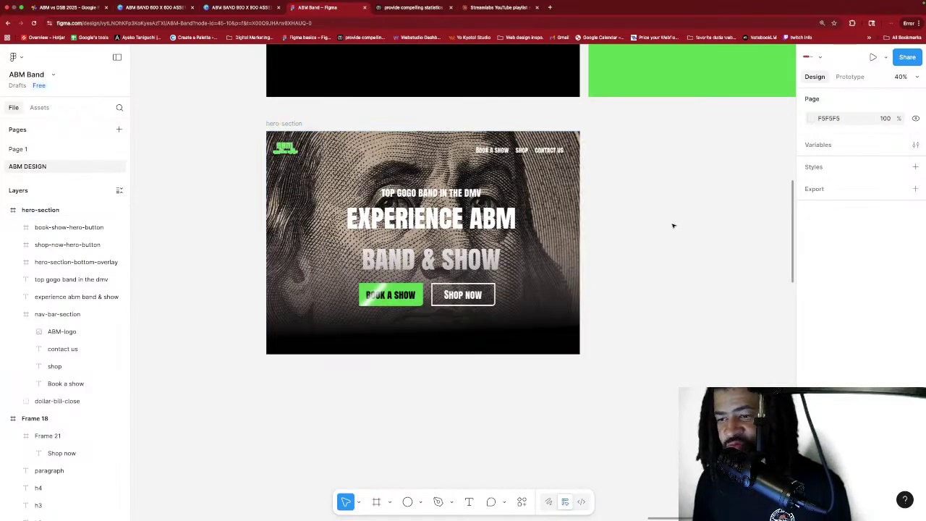
scroll(653, 196, down, 2)
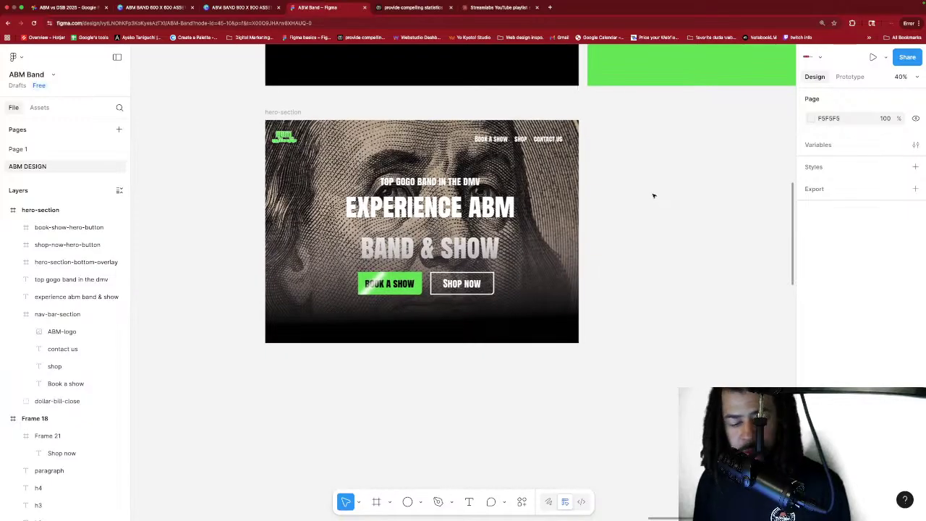
scroll(597, 176, down, 2)
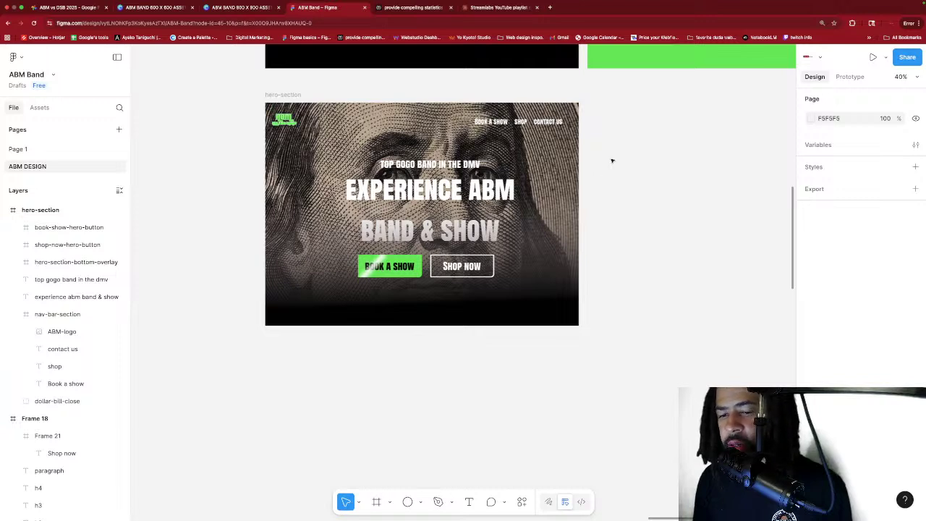
scroll(612, 161, down, 3)
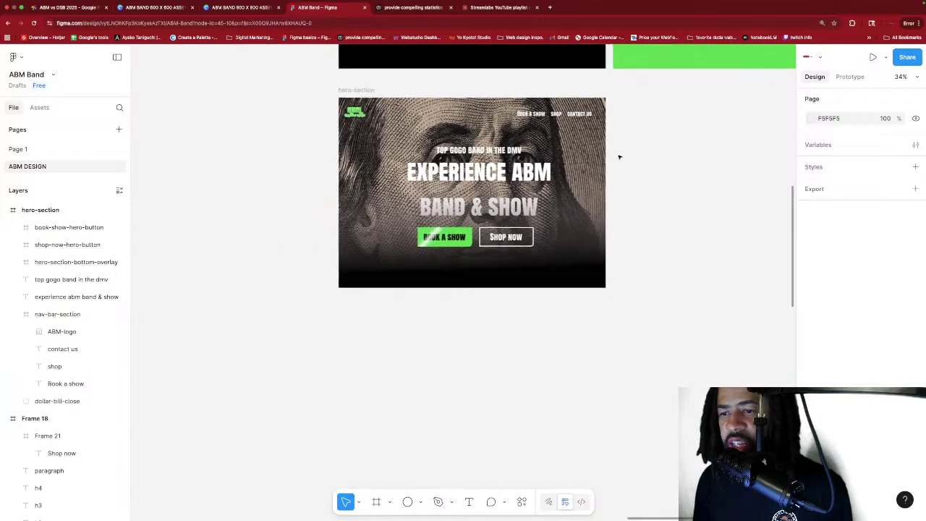
scroll(620, 157, down, 2)
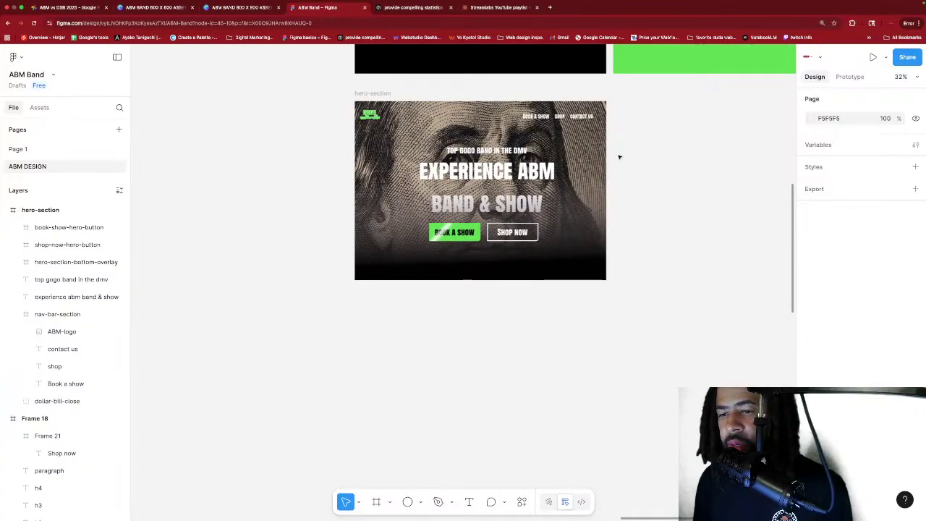
scroll(619, 156, up, 1)
scroll(619, 156, left, 5)
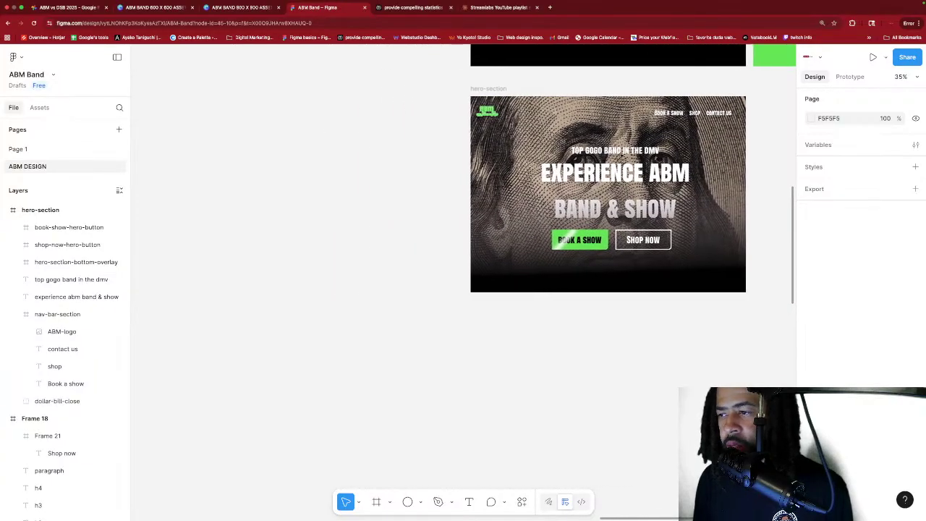
scroll(620, 156, right, 2)
Move the money counter and bank roll images together from the photo assets to just below the hero section, aligned with its left edge.
scroll(619, 156, down, 5)
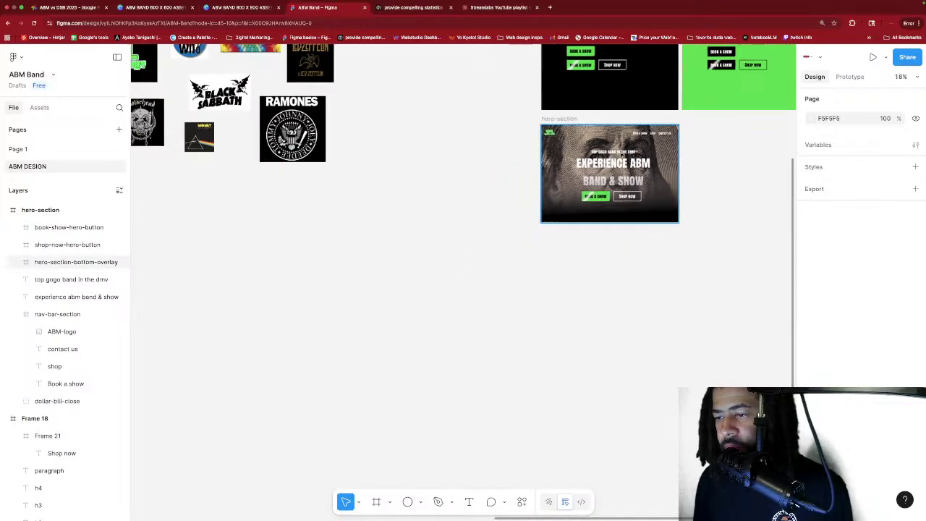
scroll(577, 144, left, 3)
scroll(576, 144, down, 5)
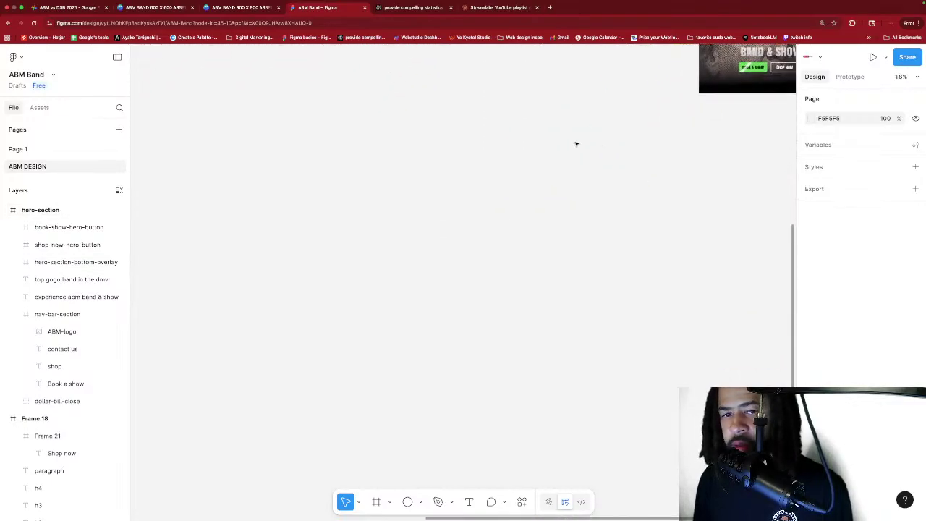
scroll(576, 144, down, 10)
scroll(578, 142, down, 5)
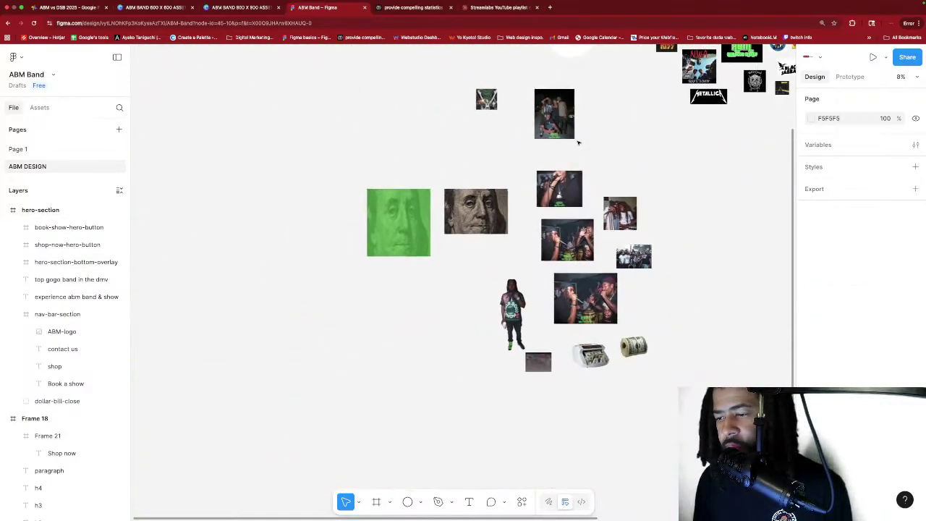
scroll(583, 139, down, 1)
scroll(583, 140, right, 4)
scroll(583, 140, up, 2)
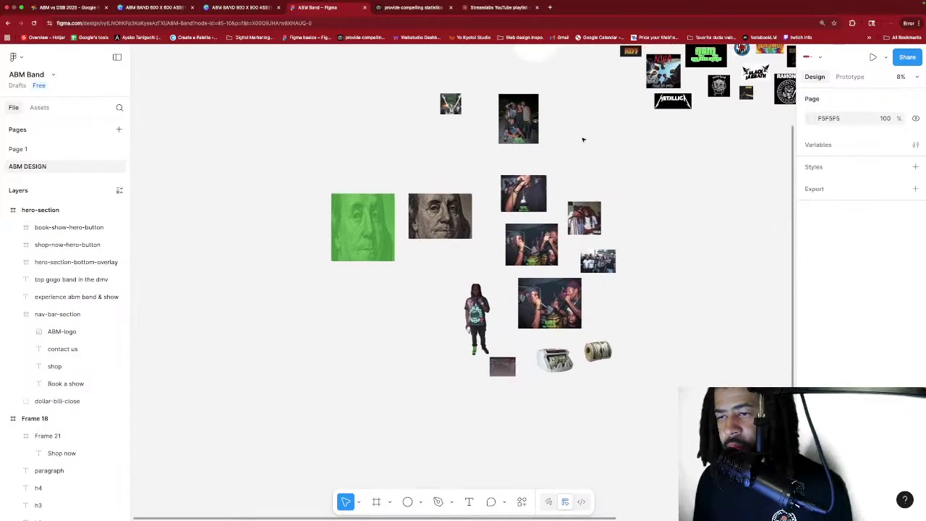
scroll(583, 140, down, 3)
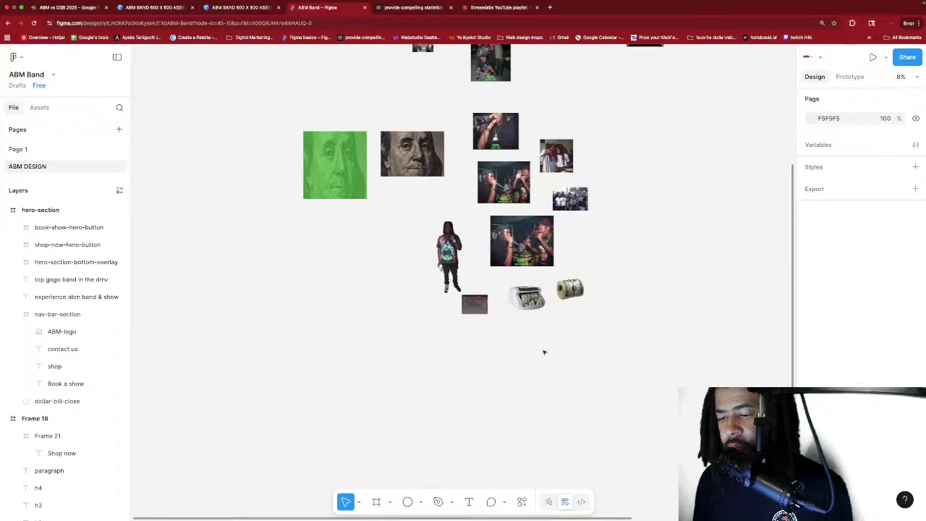
click(527, 298)
shift+click(570, 288)
drag(560, 310, 696, 259)
scroll(696, 258, right, 3)
scroll(651, 253, right, 3)
drag(474, 246, 626, 194)
scroll(601, 201, right, 4)
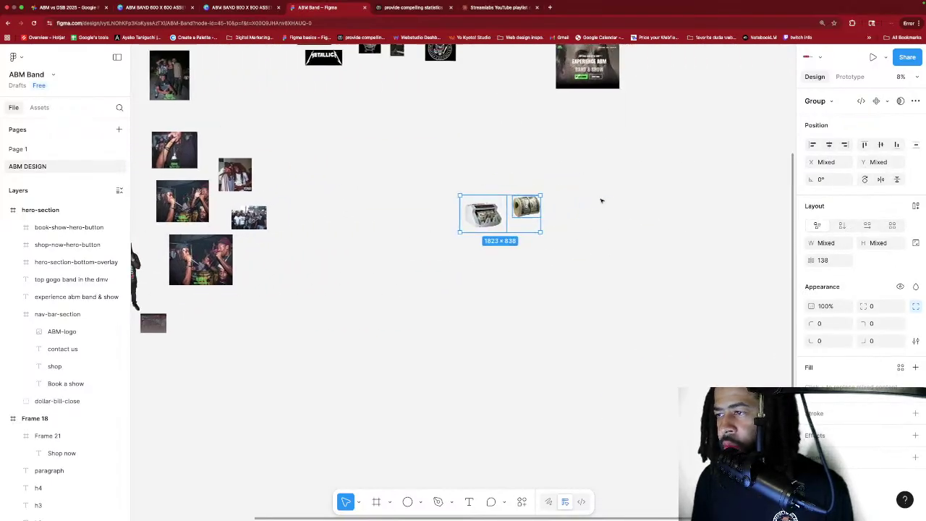
drag(469, 215, 552, 136)
scroll(550, 181, up, 4)
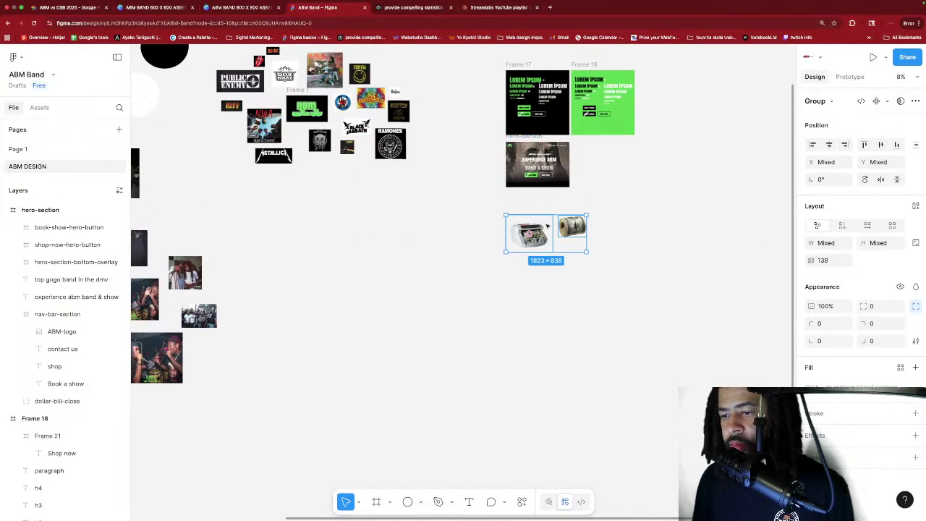
Move the money-counter image away from the bank roll and shrink it to about 591 × 569.
scroll(544, 235, up, 10)
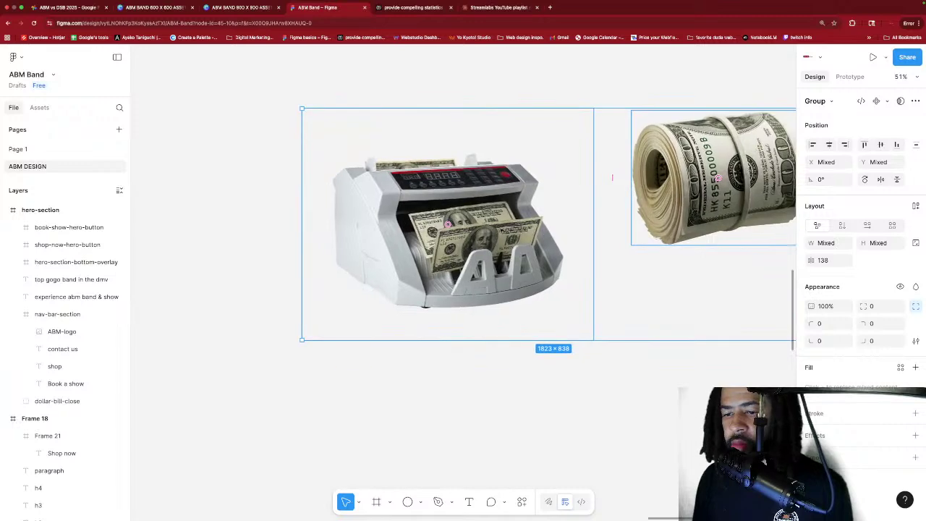
click(567, 84)
click(449, 253)
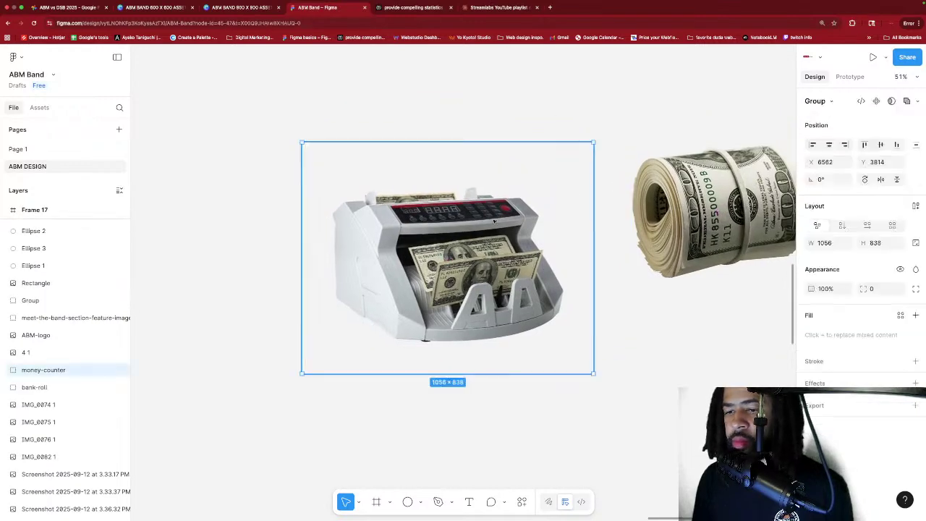
drag(448, 253, 421, 372)
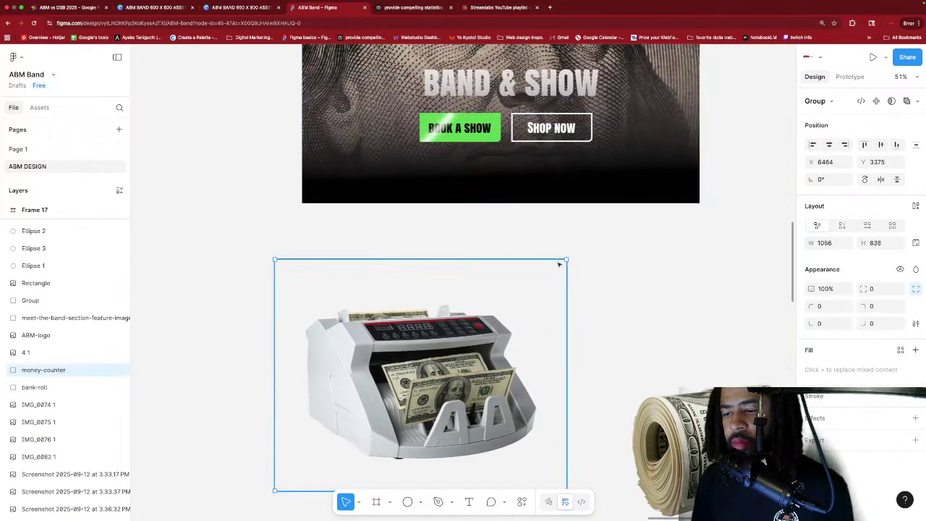
drag(566, 260, 437, 334)
scroll(445, 299, up, 2)
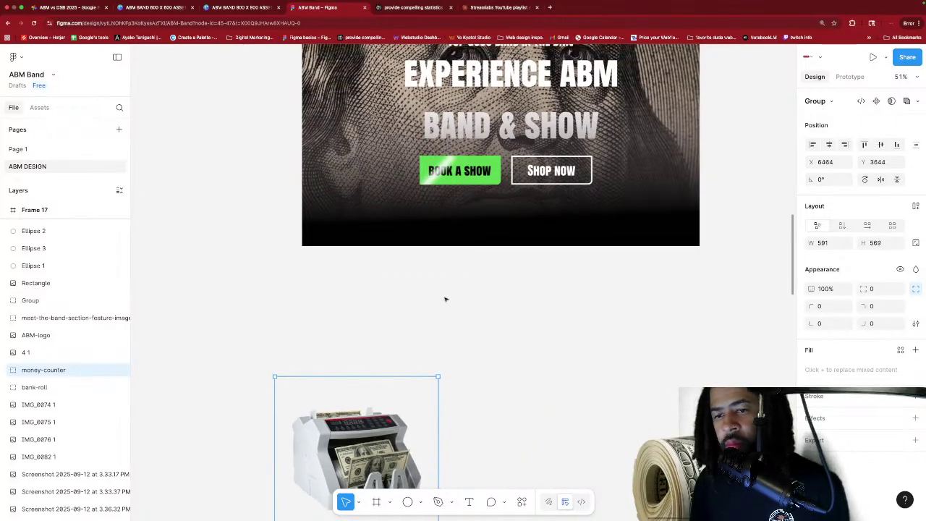
Place the money-counter image in the hero section's lower-left area at X 0, Y 513, scaled down to about 506 × 486.
drag(376, 422, 417, 335)
scroll(417, 340, up, 2)
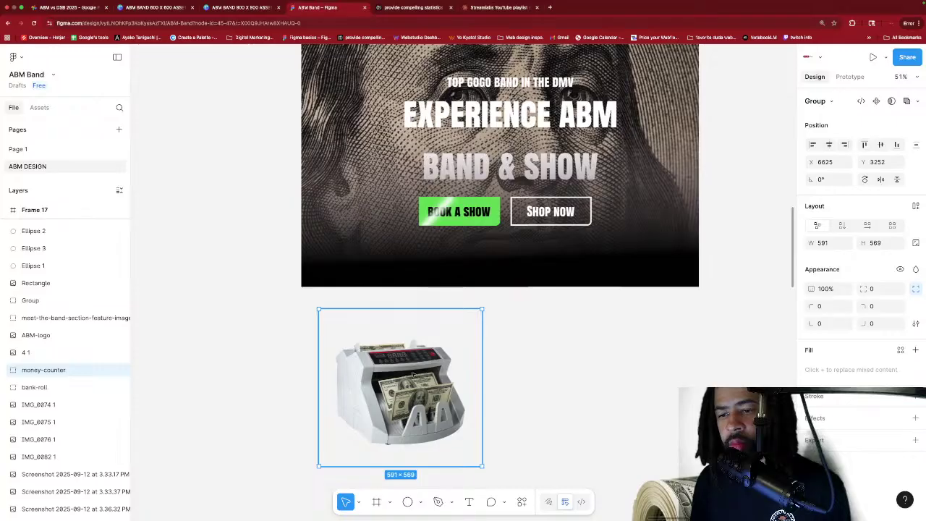
drag(413, 383, 383, 220)
drag(441, 141, 426, 164)
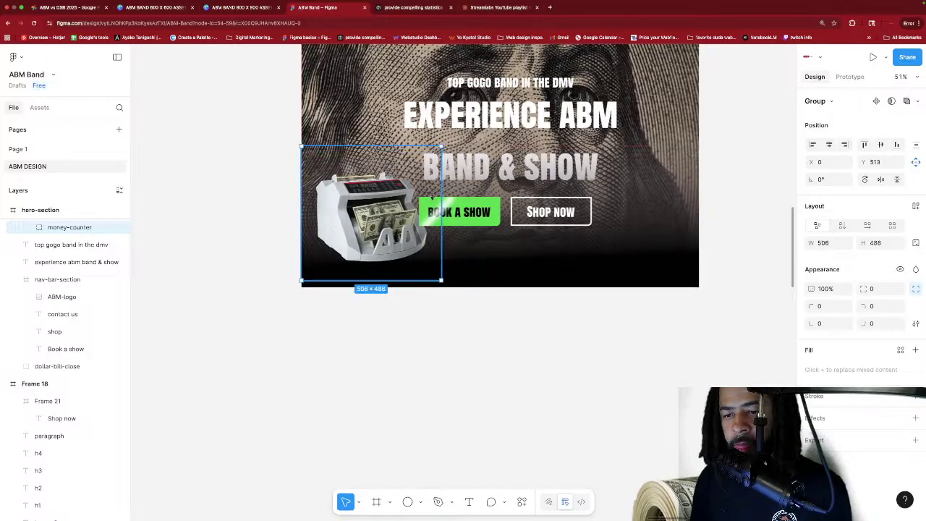
Move the money-counter layer out of hero-section-bottom-overlay to sit directly above it in hero-section, and select the overlay layer.
scroll(564, 299, up, 2)
scroll(565, 298, up, 2)
scroll(564, 298, down, 1)
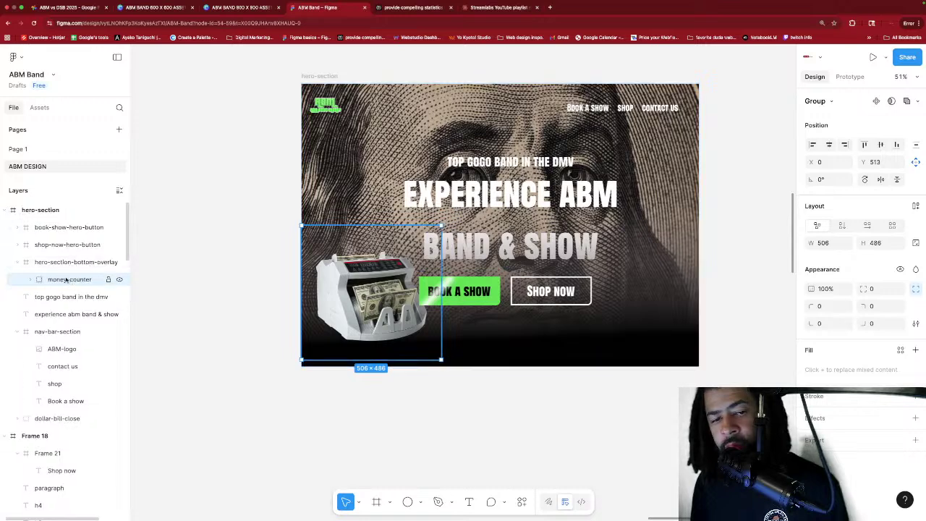
drag(65, 280, 26, 257)
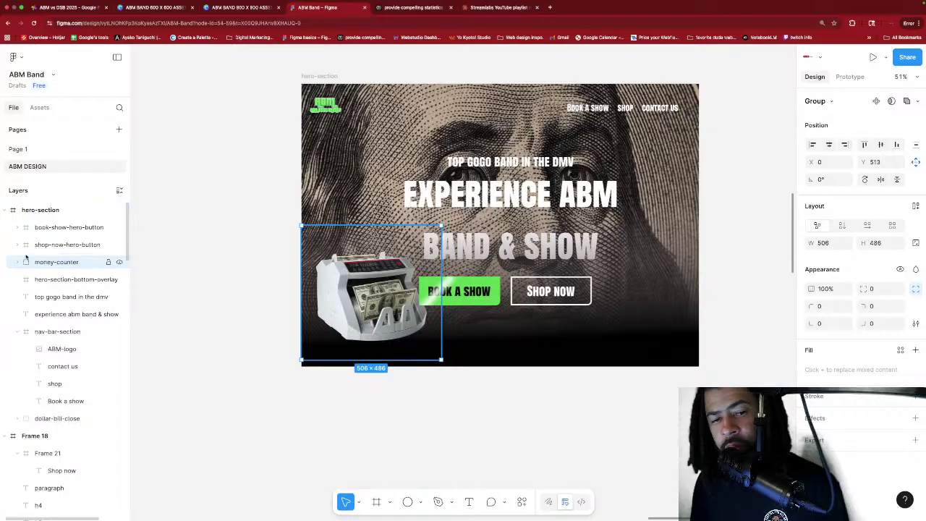
click(64, 281)
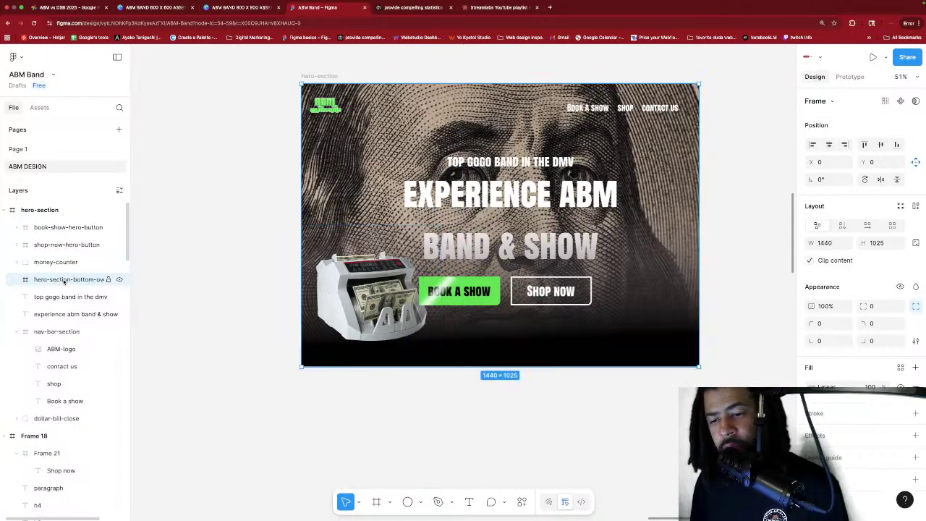
Try the money-counter layer at the very front and very back of hero-section, returning it to directly above hero-section-bottom-overlay.
scroll(181, 267, down, 1)
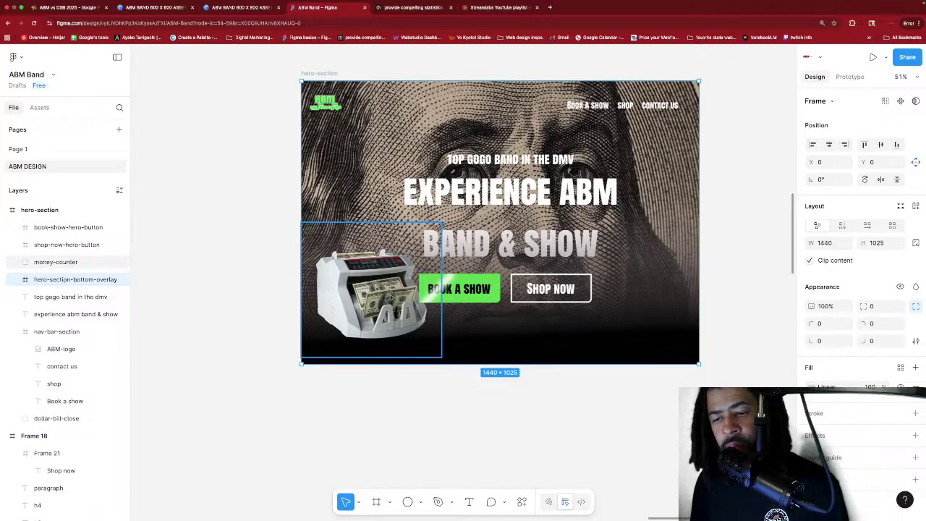
scroll(224, 236, up, 1)
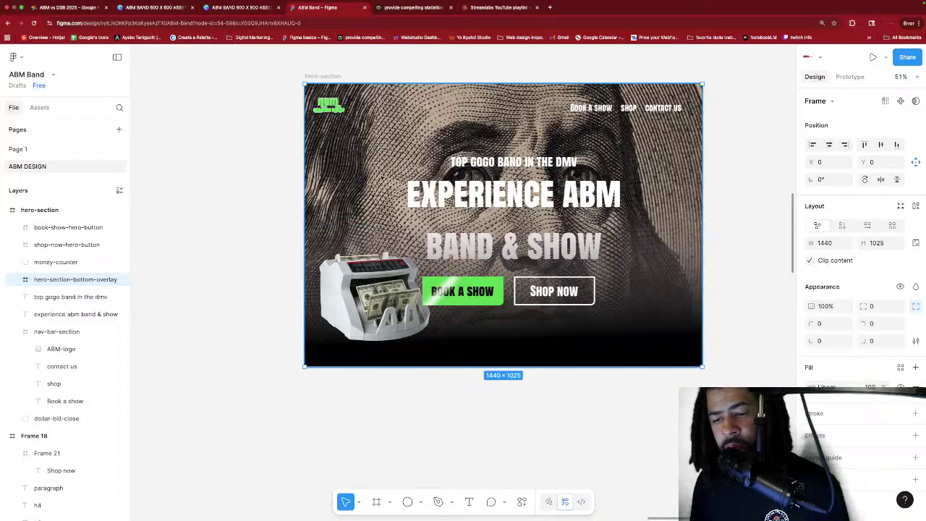
mouse_move(381, 175)
mouse_down()
mouse_move(378, 217)
mouse_move(381, 176)
mouse_up()
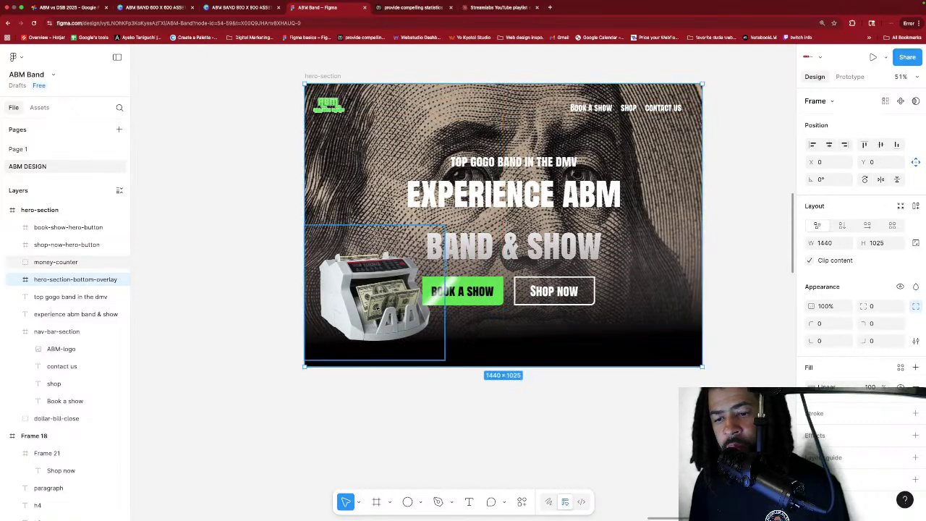
click(376, 289)
key(super+alt+bracketright)
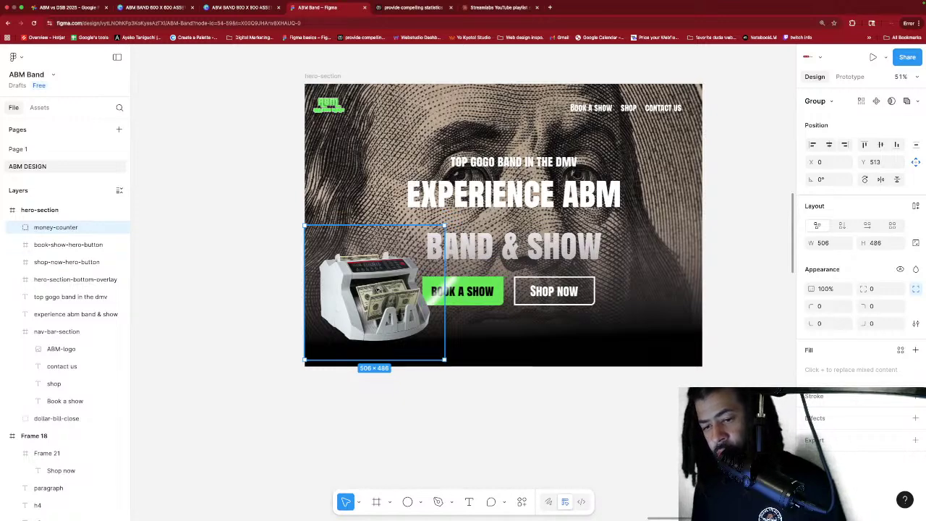
key(super+alt+bracketleft)
key(super+alt+bracketright)
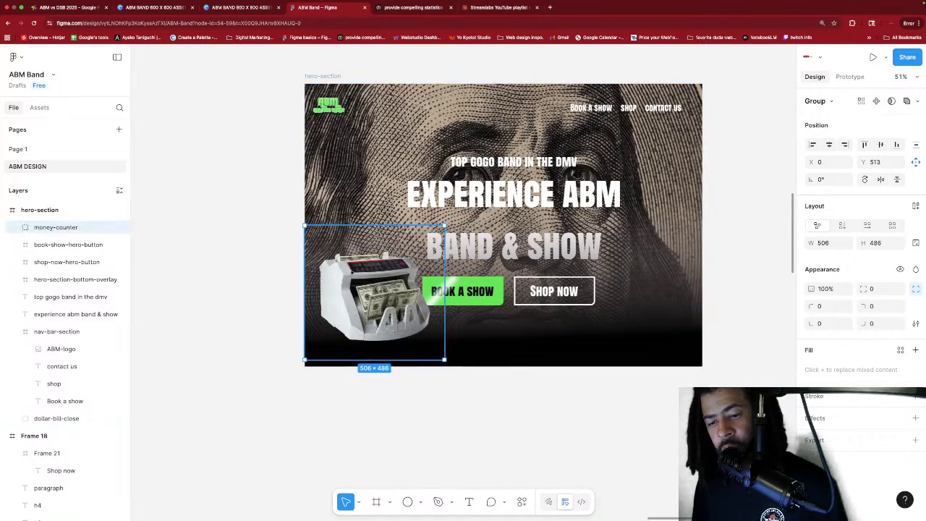
key(super+alt+bracketleft)
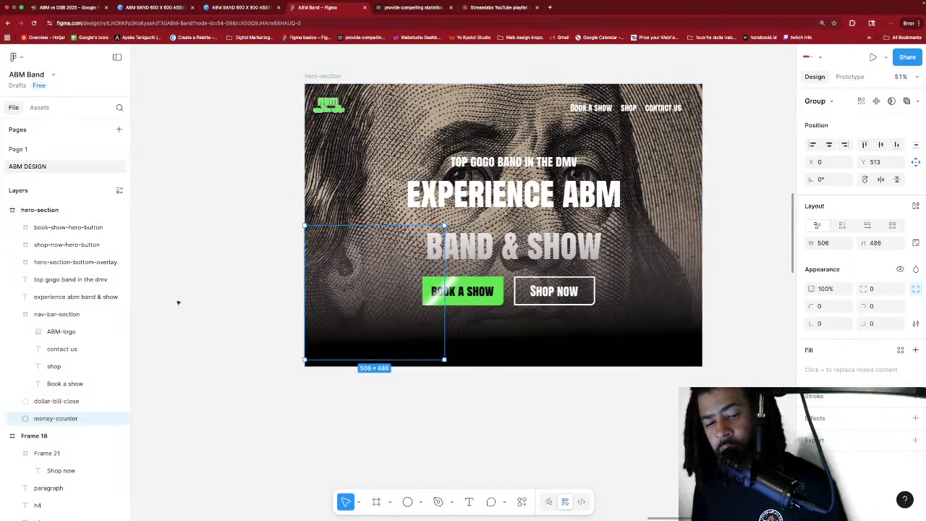
key(super+alt+bracketright)
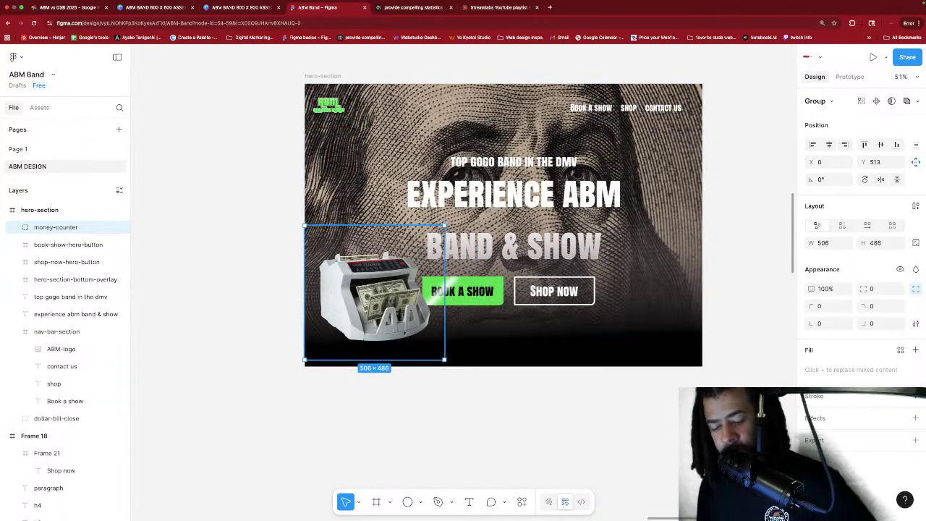
key(super+alt+bracketleft)
key(super+alt+bracketright)
key(super+alt+bracketleft)
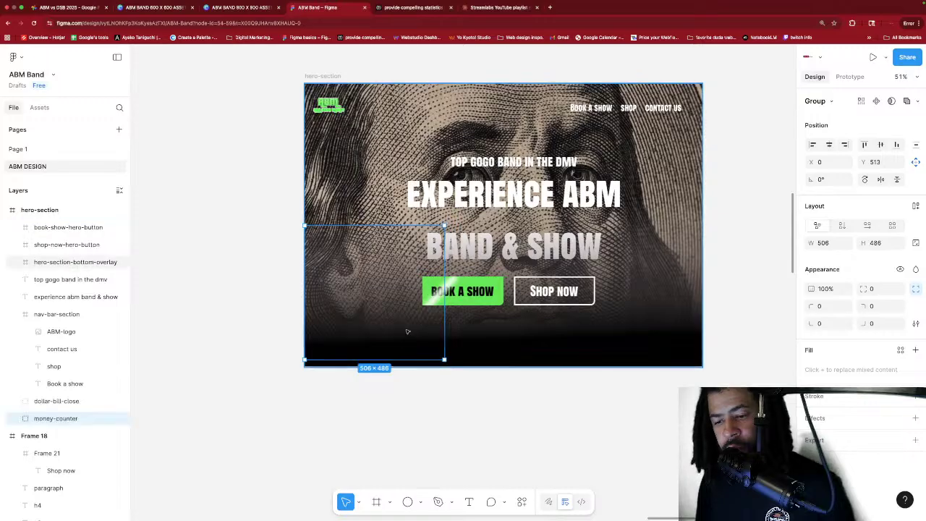
key(super+alt+bracketright)
key(super+bracketleft)
key(super+bracketleft)
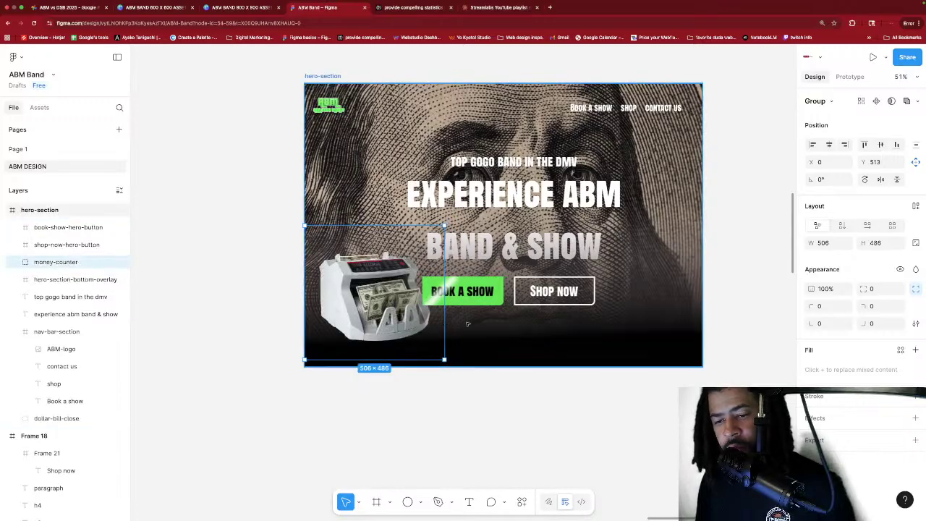
Bring the bank-roll image closer to the hero section's lower edge and scale it down to about 292 × 234.
click(653, 334)
scroll(619, 382, down, 5)
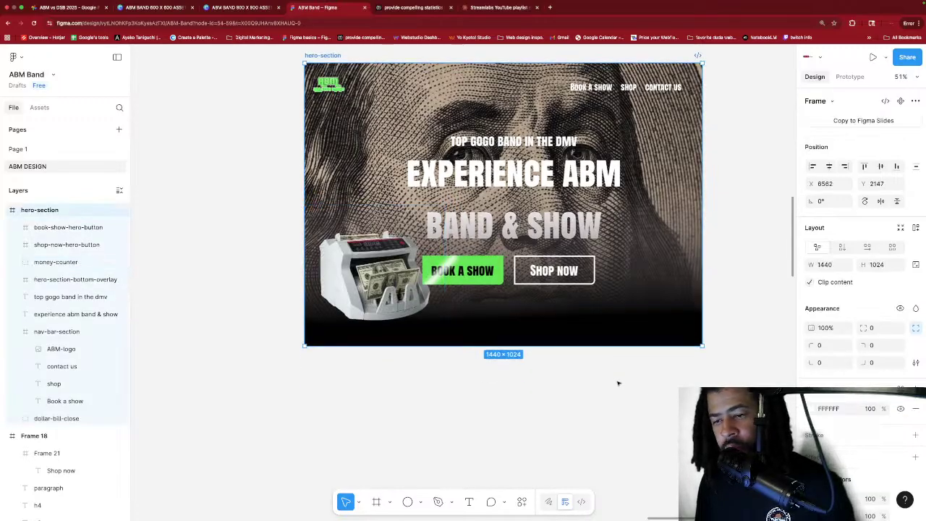
click(750, 469)
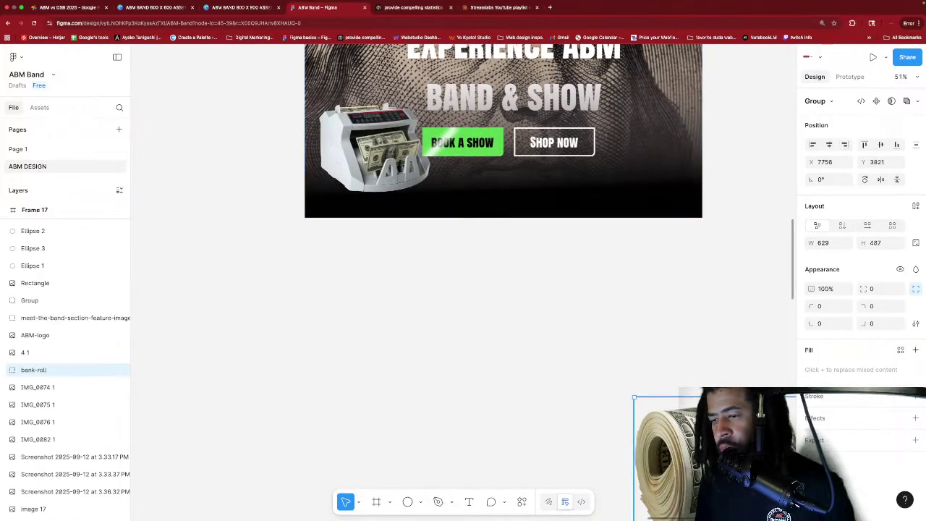
drag(750, 469, 592, 329)
drag(475, 268, 572, 338)
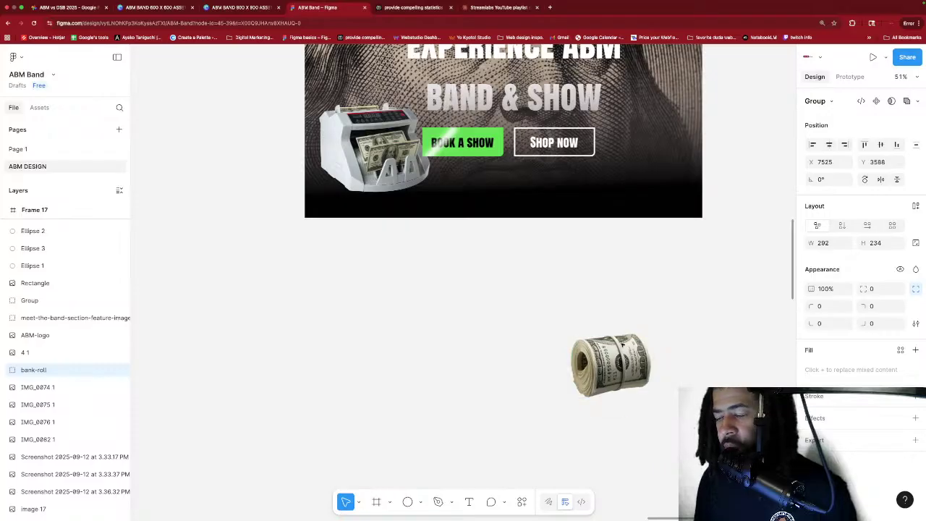
Place the bank-roll image inside the hero section beside the Shop Now button, at about X 1058, Y 702.
drag(604, 369, 638, 165)
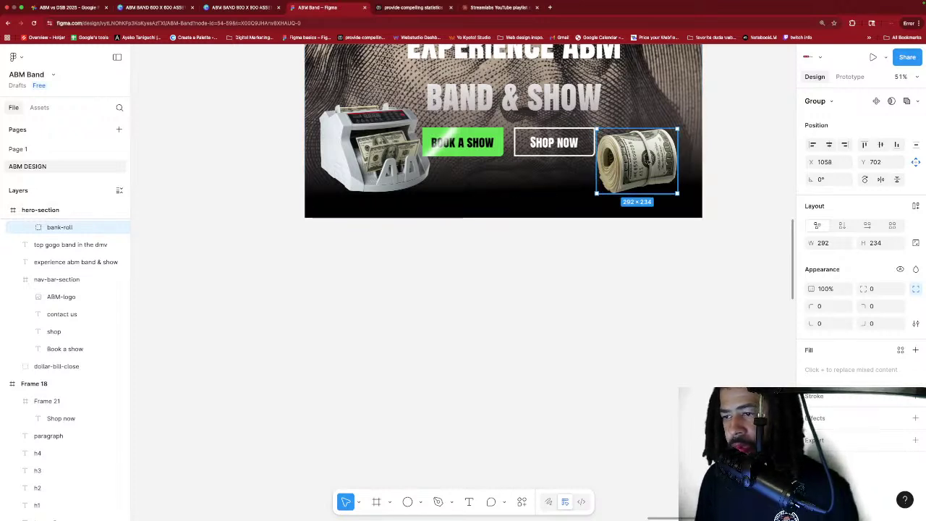
click(723, 174)
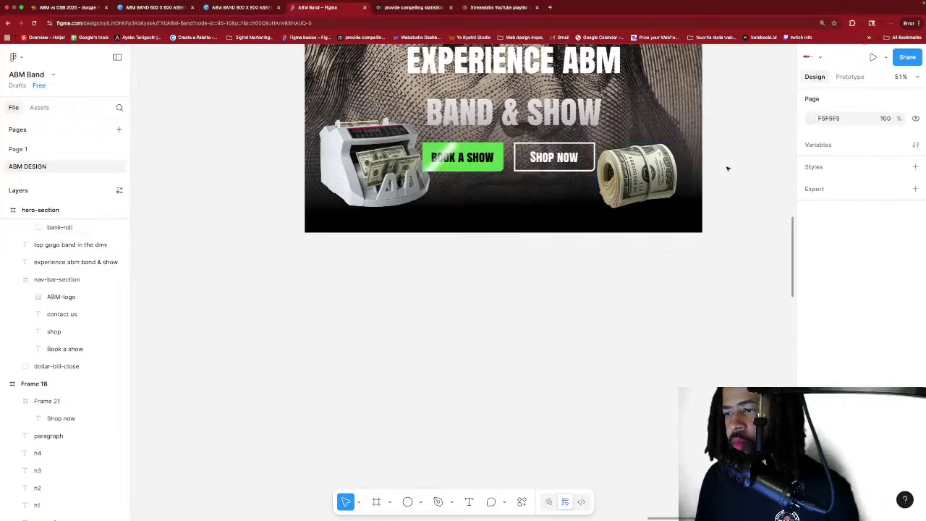
scroll(725, 168, up, 3)
scroll(725, 165, up, 1)
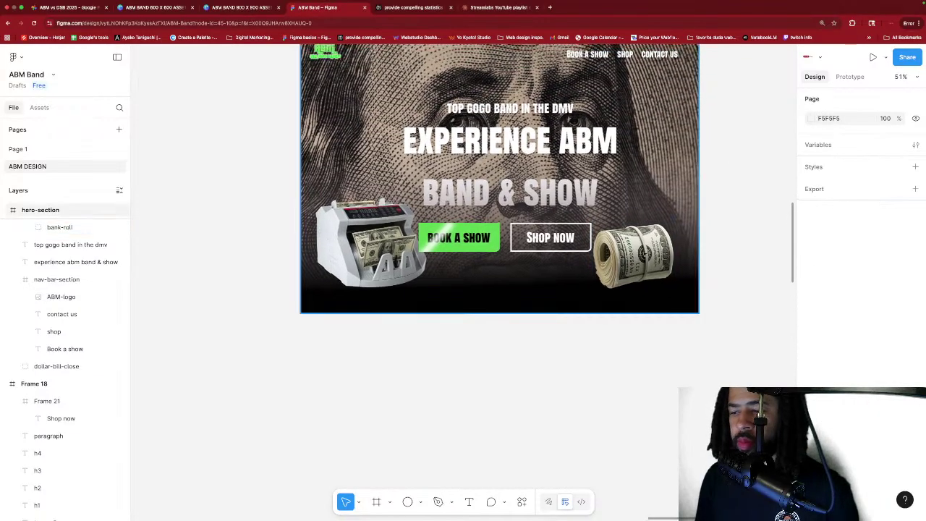
click(638, 254)
click(638, 255)
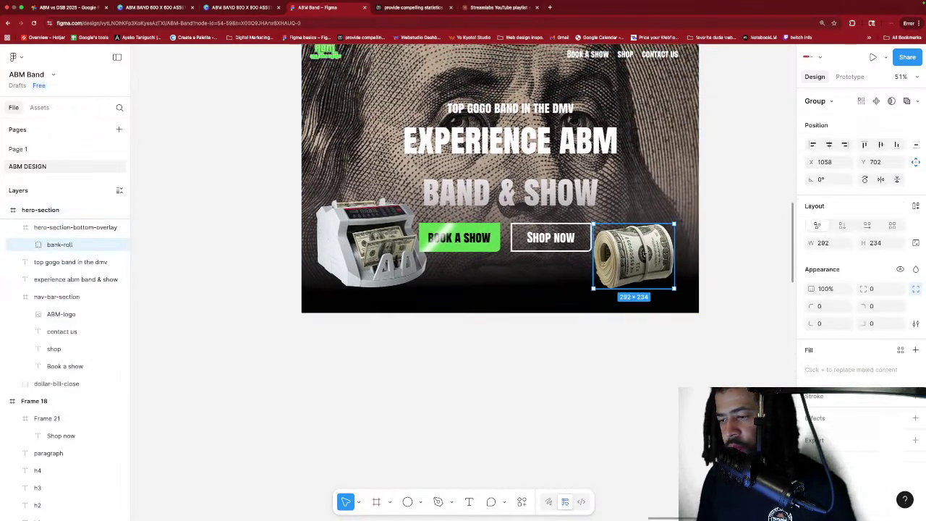
click(729, 256)
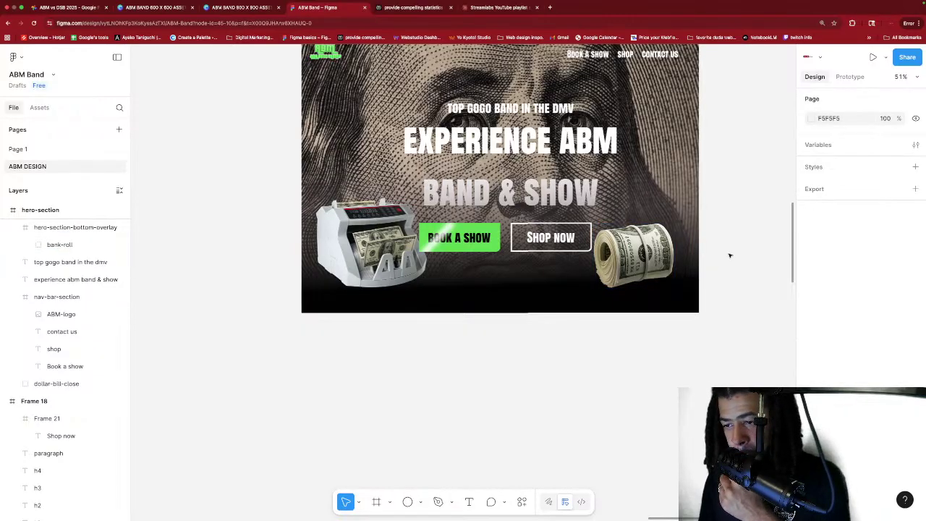
Nudge the bank-roll image away from the Shop Now button to X 1068, Y 700.
scroll(729, 256, up, 3)
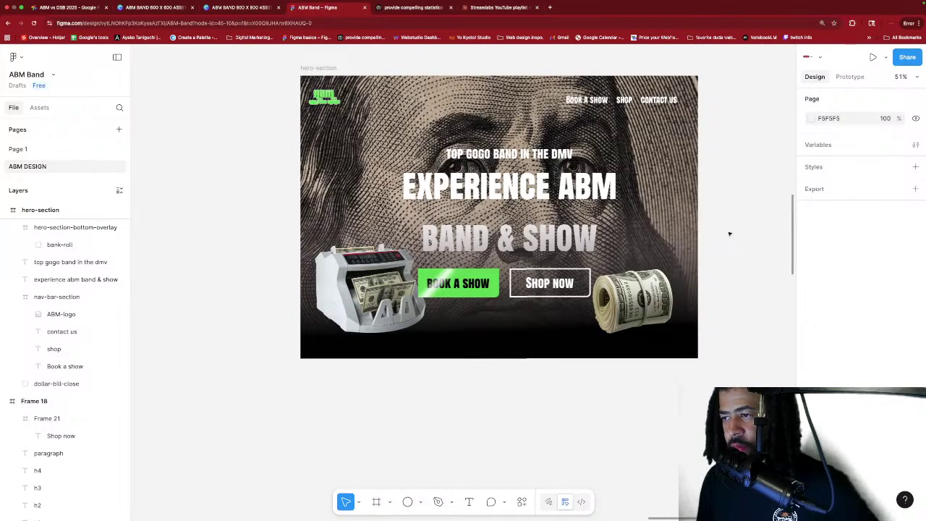
double_click(633, 300)
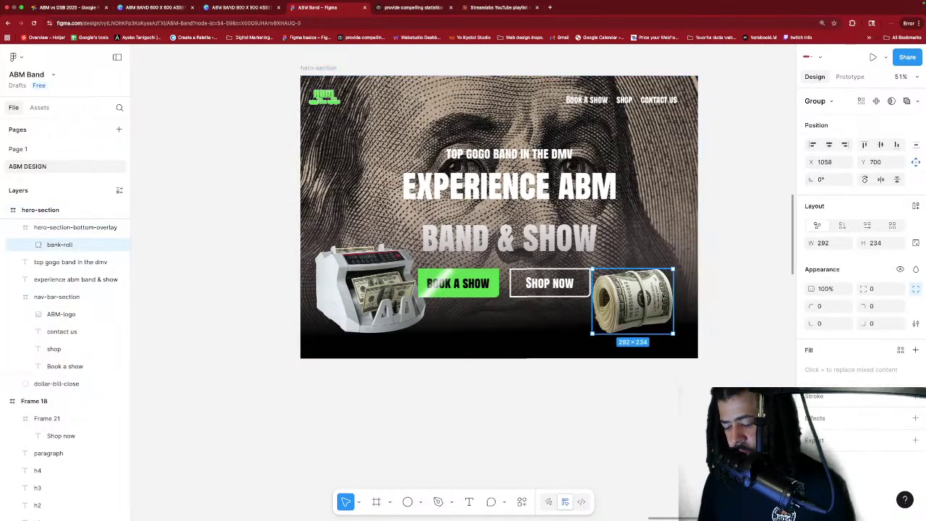
key(Right)
key(Right)
key(Right)
key(Right)
key(Right)
key(Right)
key(Right)
key(Right)
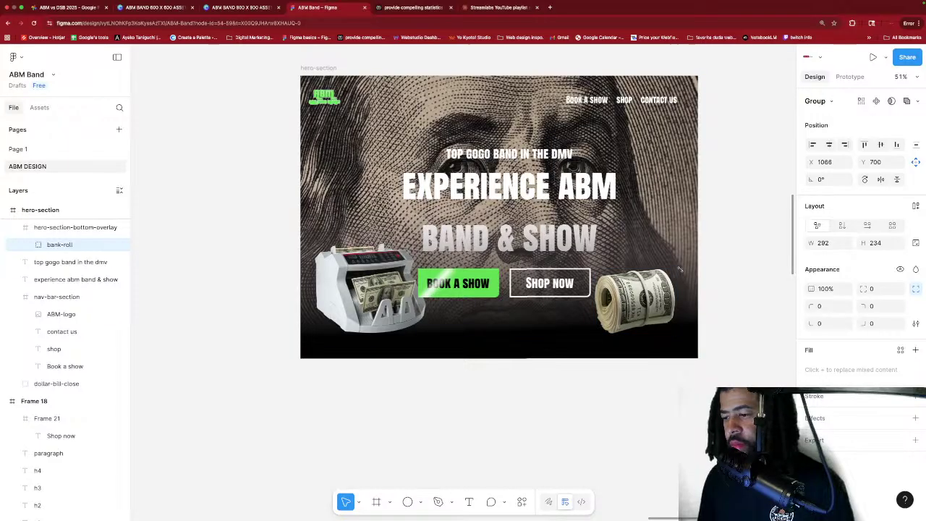
key(Right)
key(Right)
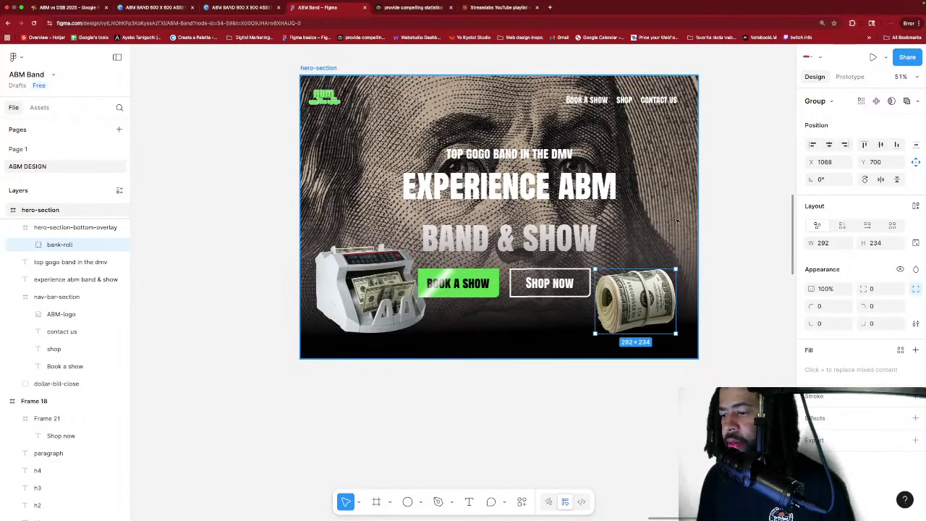
click(733, 312)
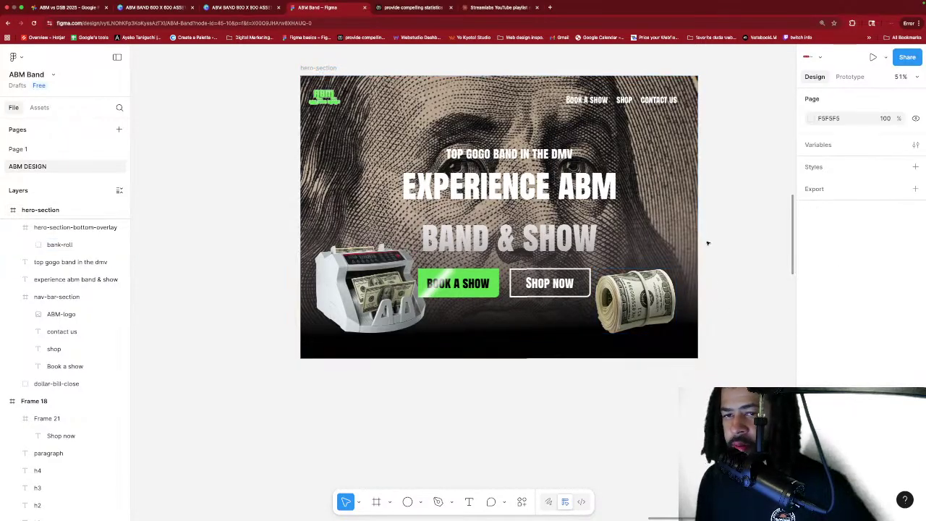
Nudge the money-counter image slightly past the hero section's left edge to X -6.
key(ctrl+v)
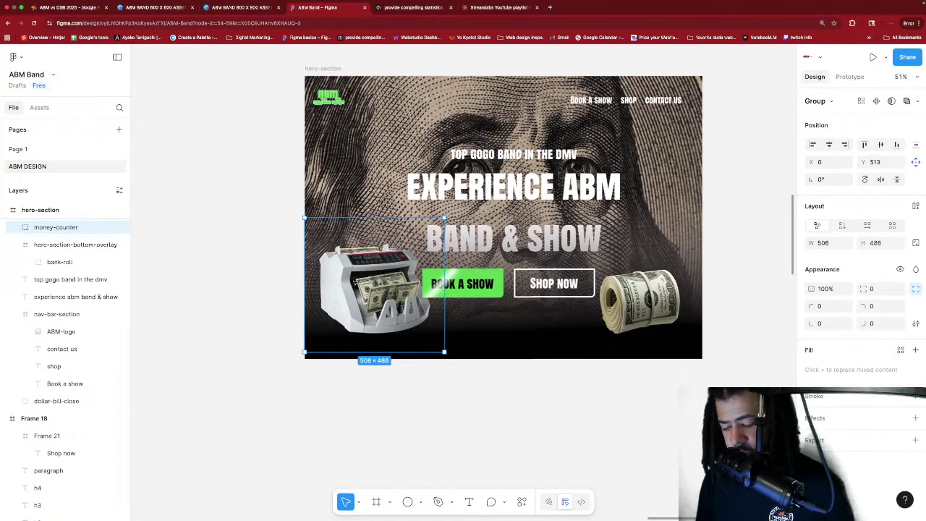
key(Left)
key(Left)
key(Left)
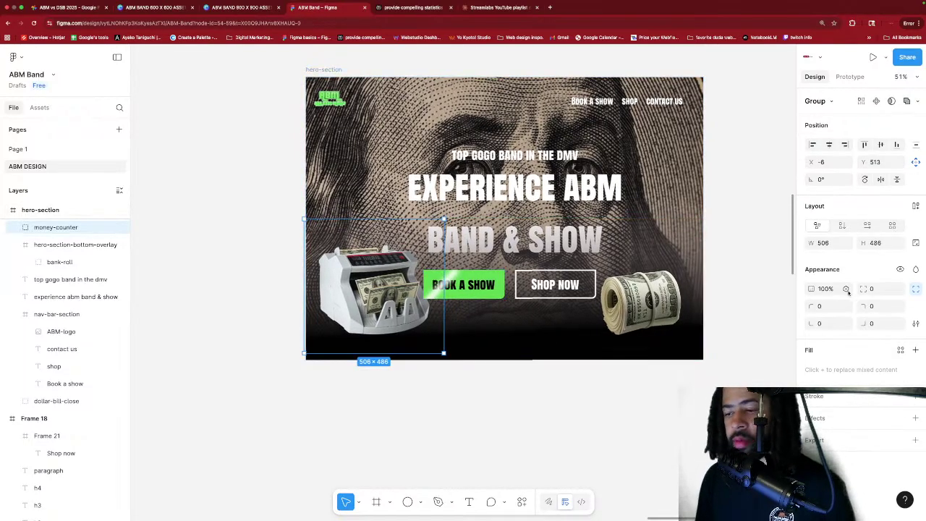
click(721, 294)
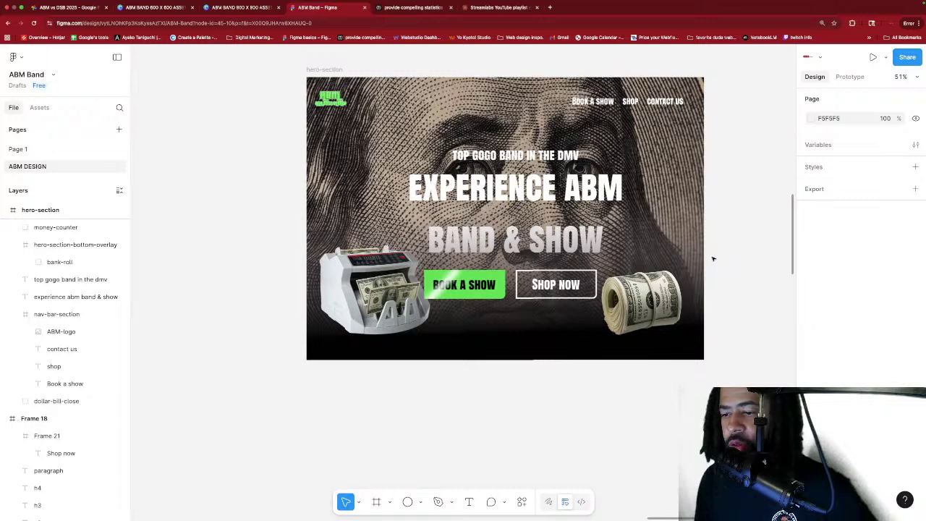
Review the hero section composition and look through the band photos and dollar-bill images among the canvas assets.
scroll(713, 259, up, 1)
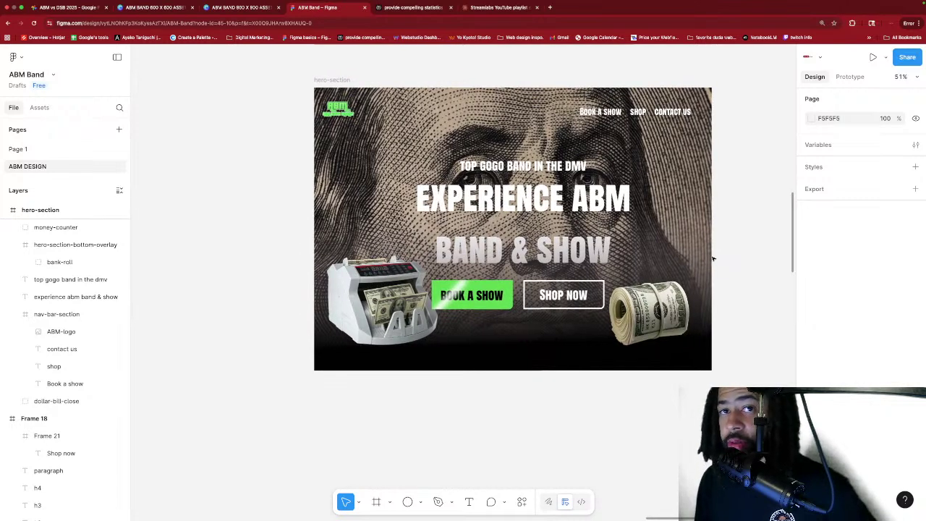
scroll(713, 258, left, 1)
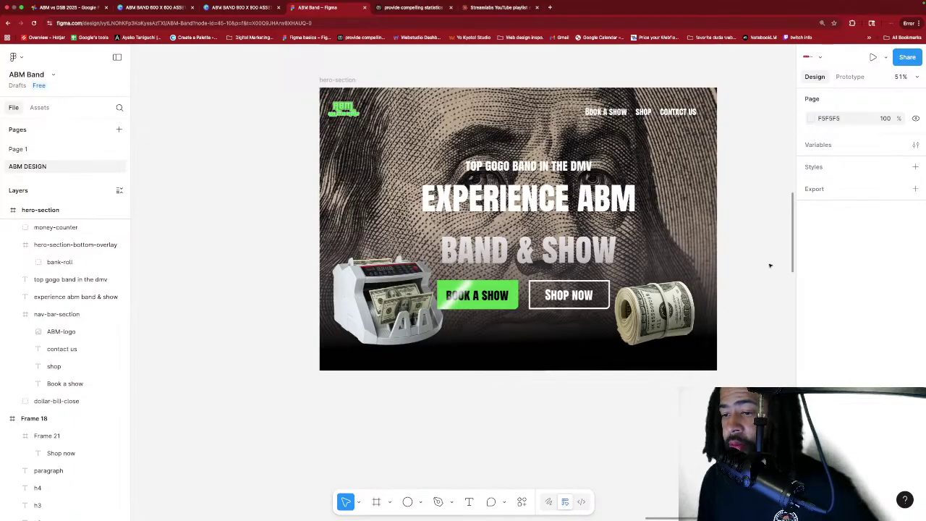
scroll(759, 291, down, 5)
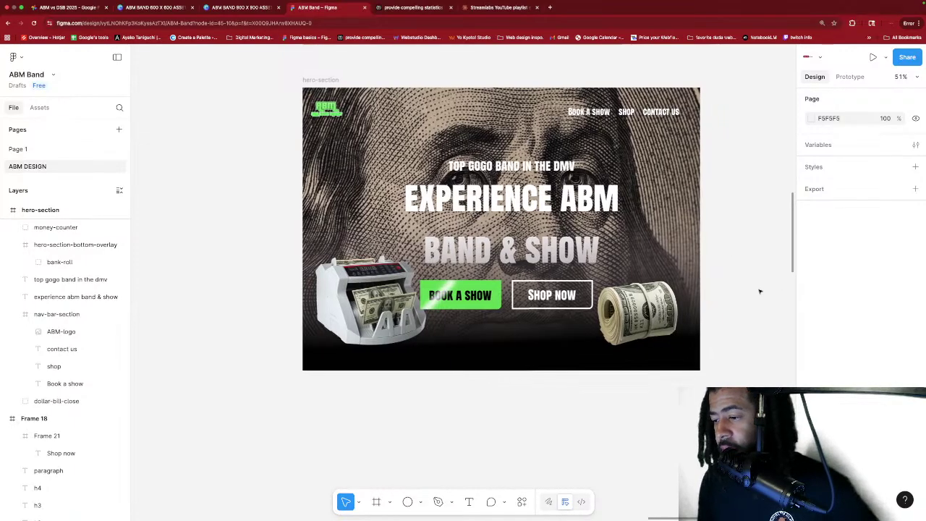
scroll(760, 291, left, 5)
scroll(760, 290, left, 3)
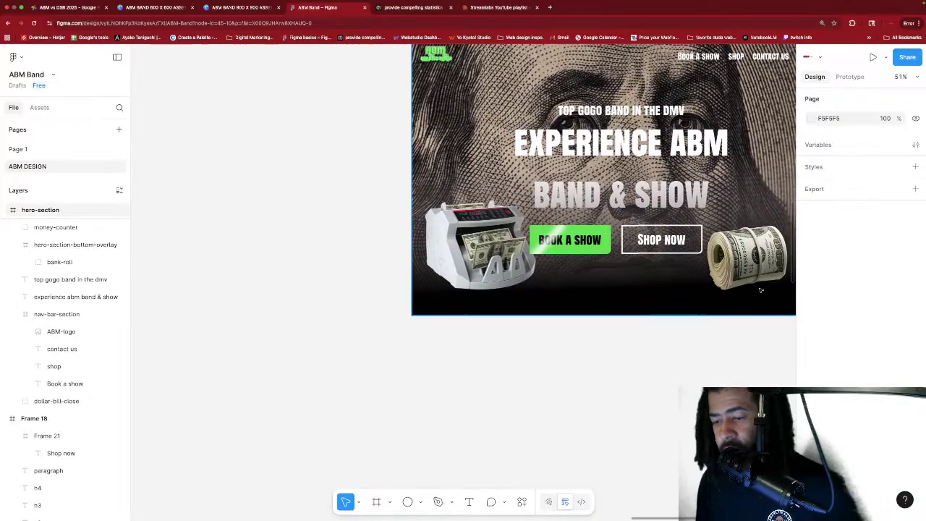
ctrl+scroll(681, 269, down, 5)
scroll(676, 267, left, 10)
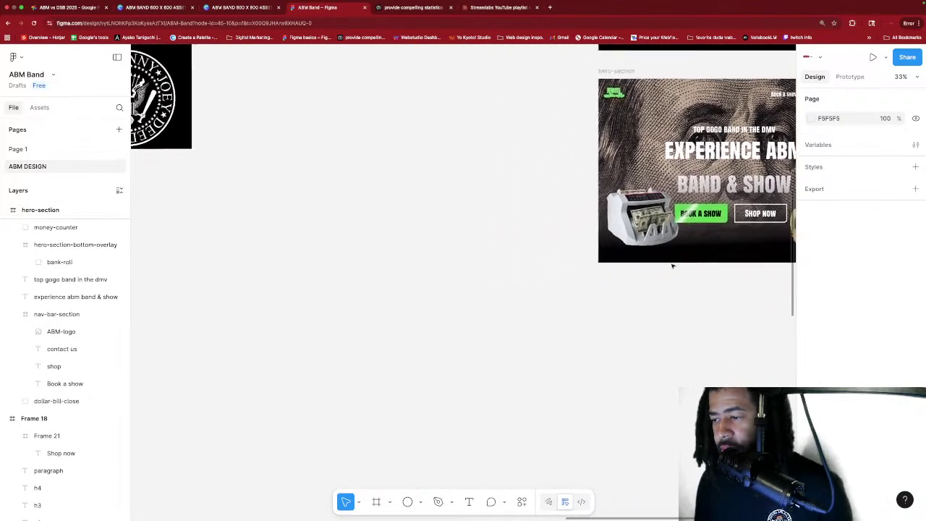
scroll(672, 266, left, 10)
ctrl+scroll(673, 266, down, 5)
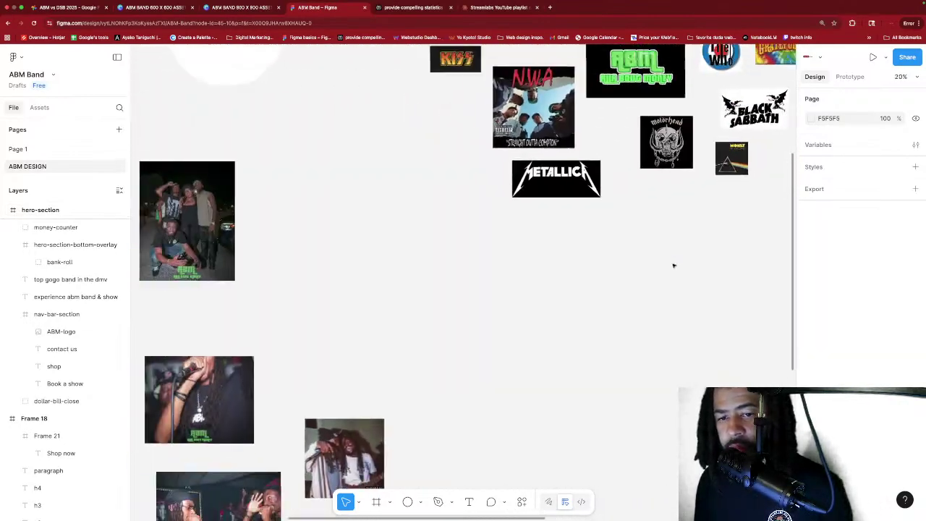
scroll(672, 265, down, 5)
scroll(673, 265, left, 2)
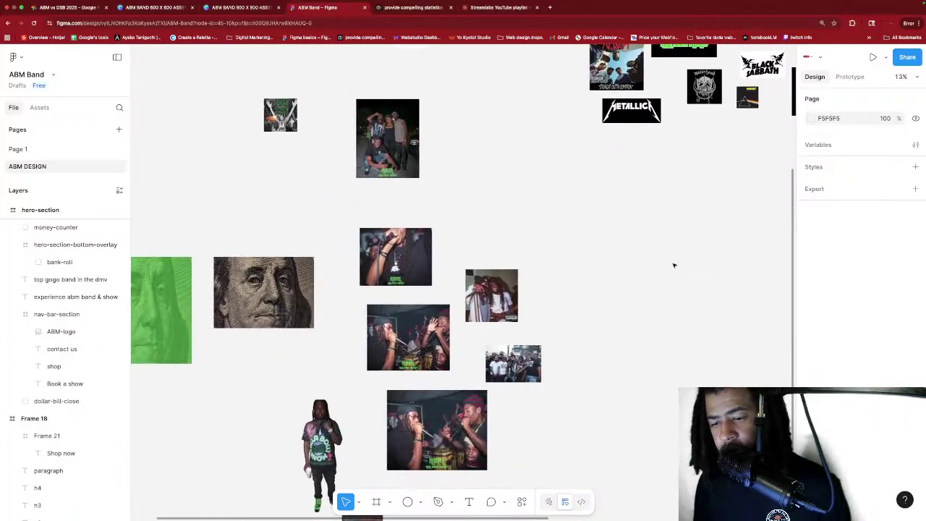
scroll(674, 265, down, 2)
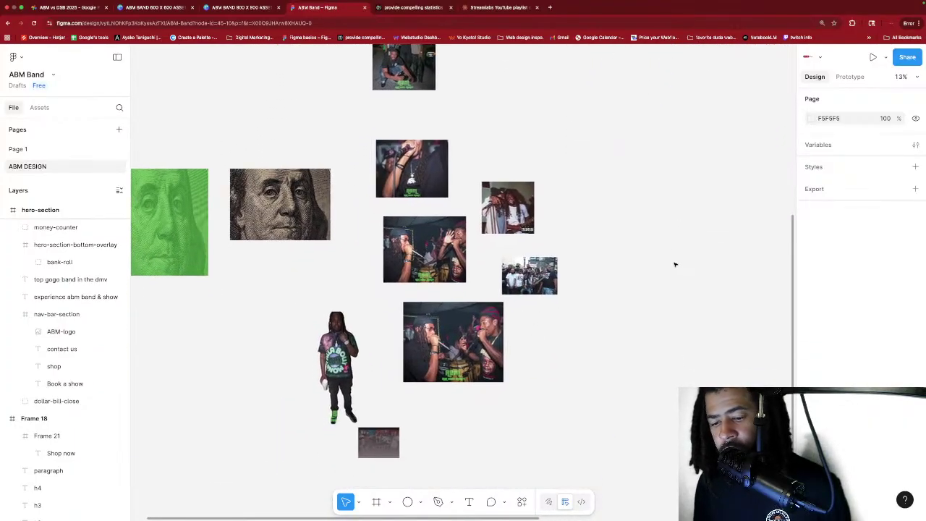
scroll(674, 264, down, 1)
scroll(674, 264, up, 5)
scroll(674, 265, left, 2)
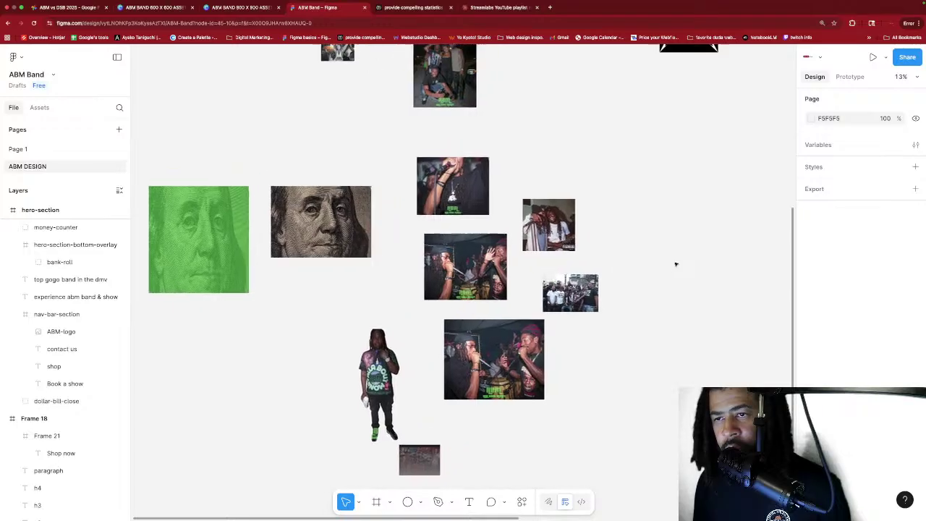
scroll(676, 264, left, 2)
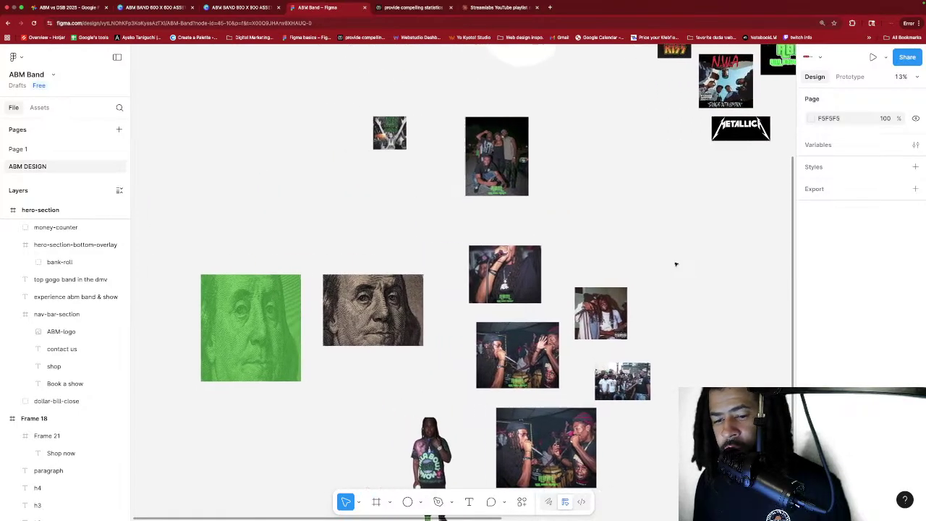
Look over the remaining band photos on the canvas and review the hero section's composition up close.
scroll(676, 264, down, 3)
scroll(676, 264, right, 10)
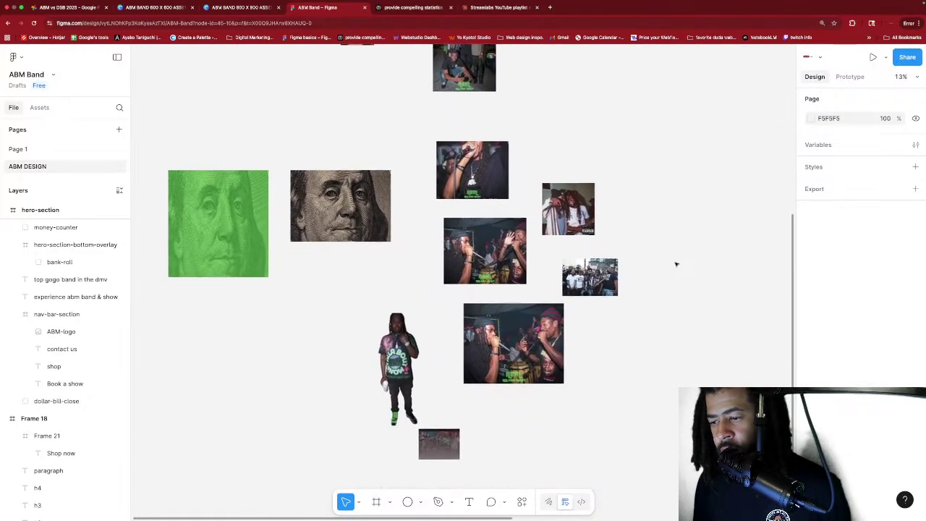
scroll(675, 264, up, 3)
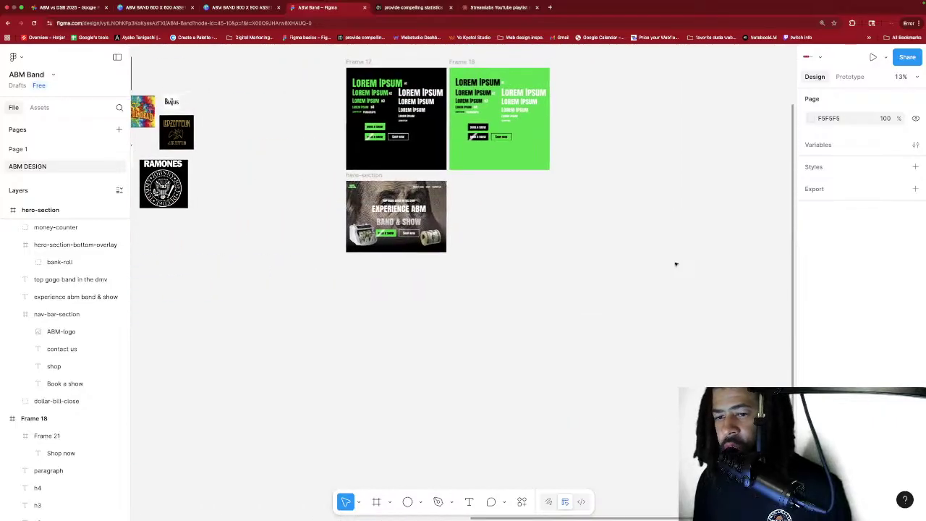
scroll(676, 264, left, 3)
scroll(627, 261, up, 5)
scroll(630, 260, left, 3)
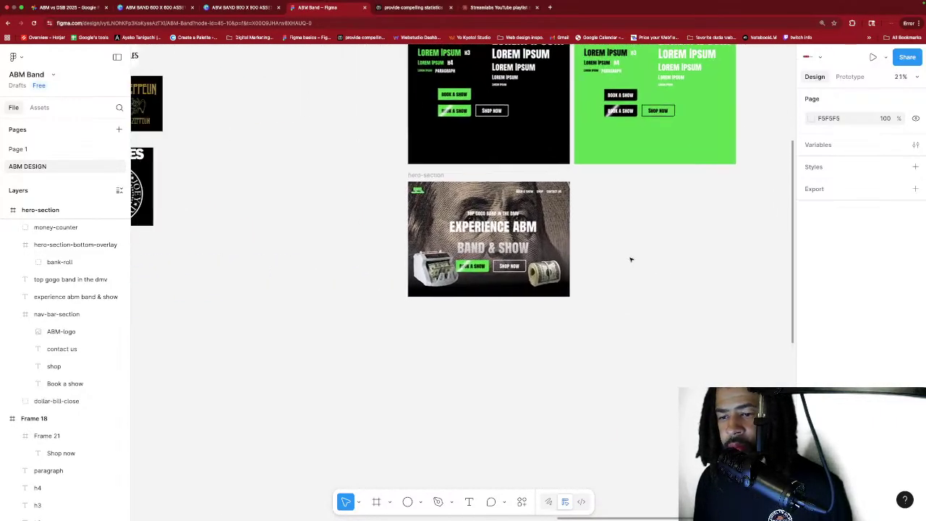
scroll(630, 260, up, 3)
scroll(631, 259, left, 3)
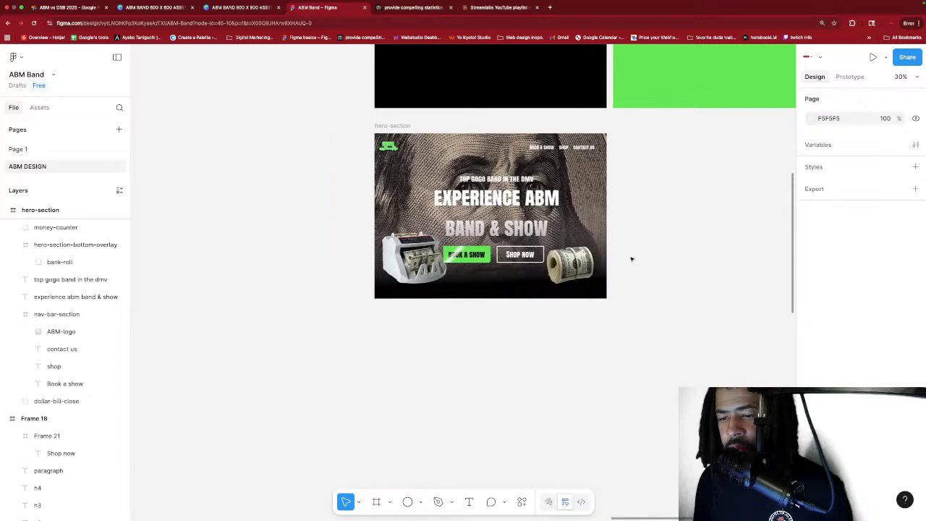
scroll(630, 259, up, 2)
scroll(631, 259, up, 5)
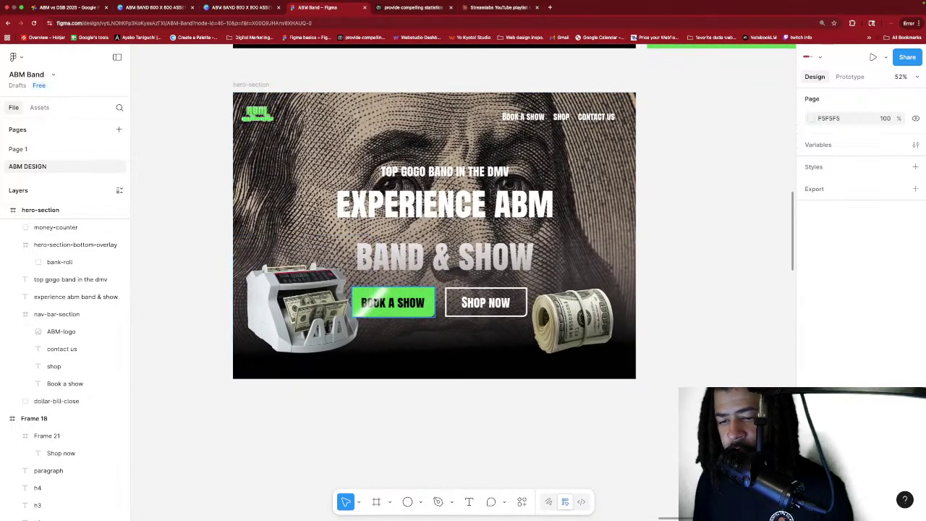
Adjust the layer blur of the white shine on the hero section's Book a Show button.
click(376, 303)
drag(376, 311, 383, 288)
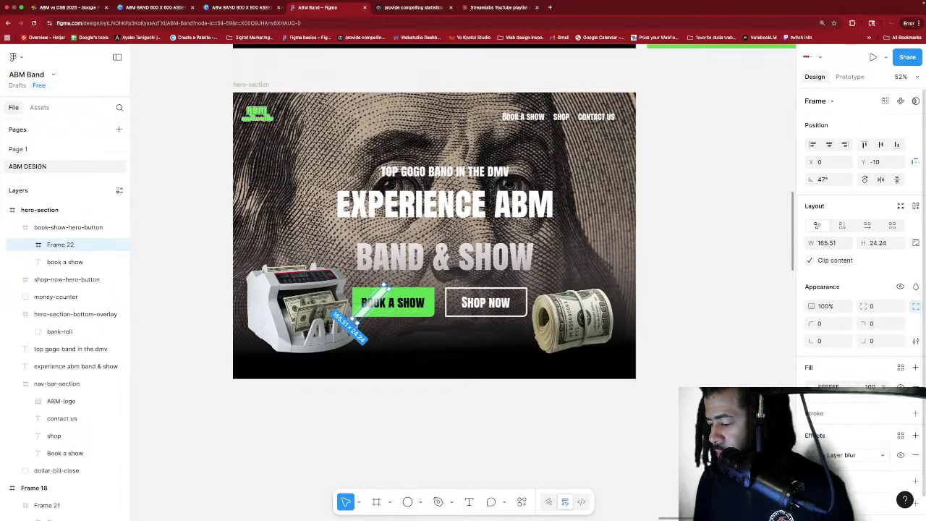
click(812, 455)
drag(680, 496, 709, 497)
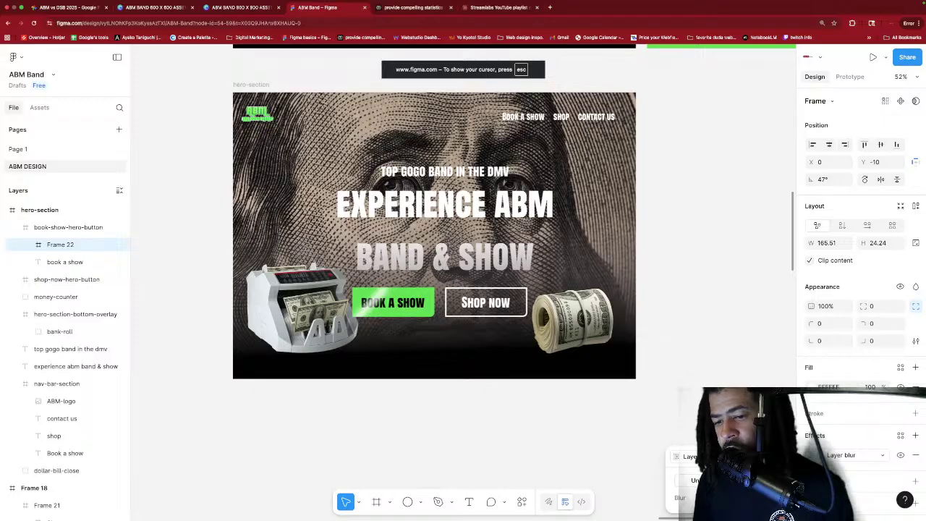
drag(709, 497, 716, 497)
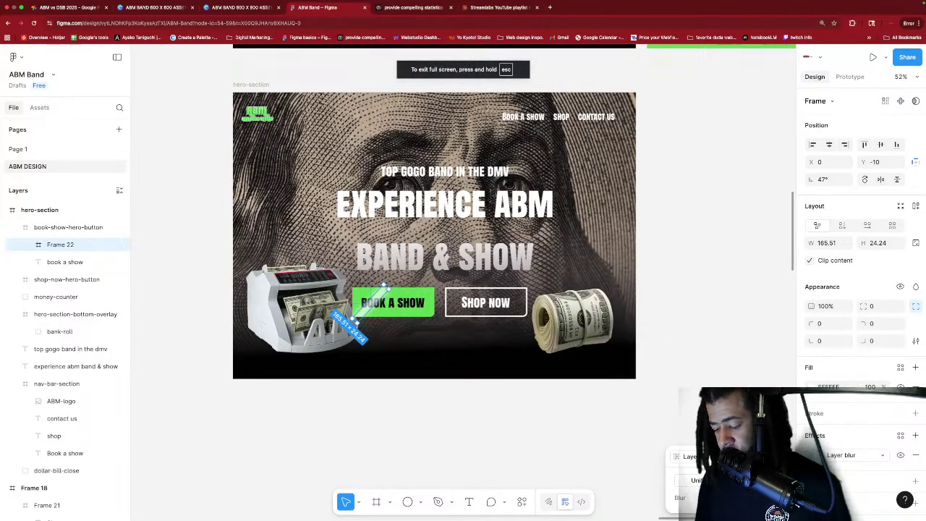
click(718, 382)
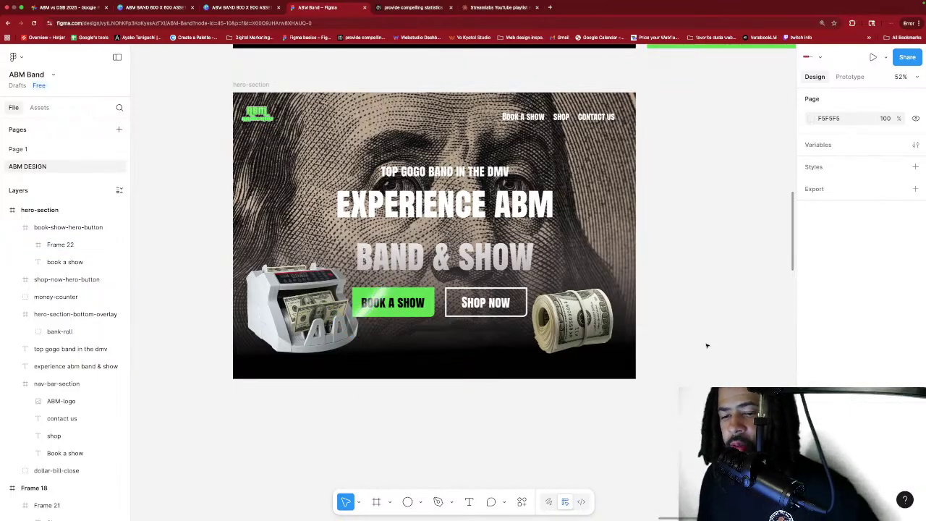
Inspect the layer blur settings of the shines on the green and black Book a Show sample buttons.
scroll(702, 340, up, 1)
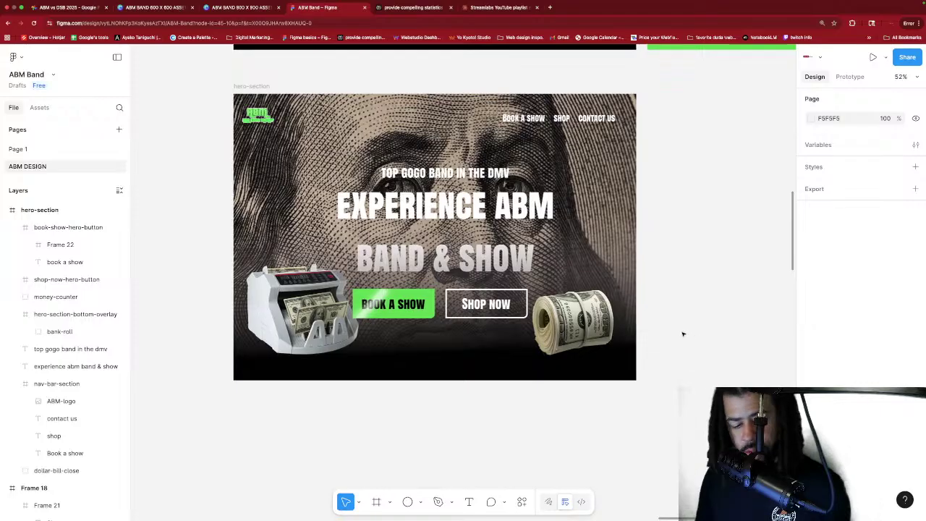
scroll(645, 288, down, 2)
scroll(644, 288, up, 5)
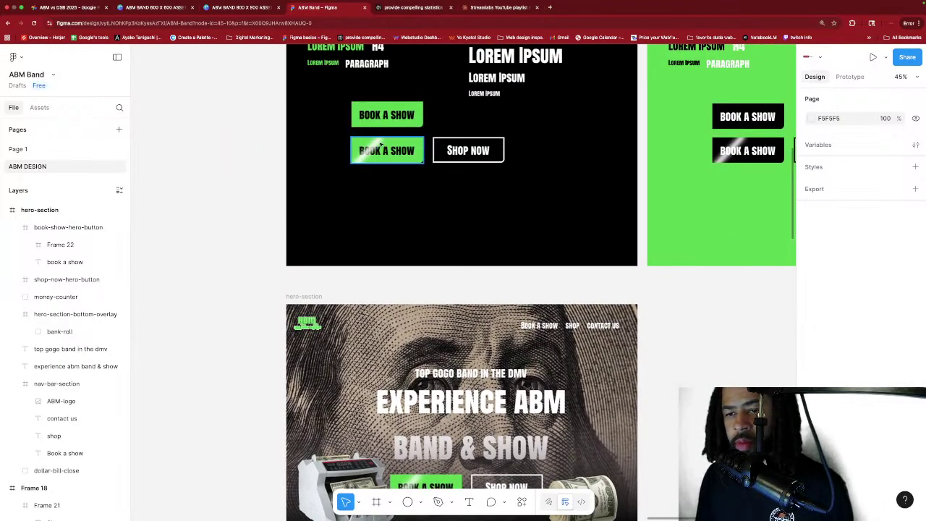
double_click(382, 145)
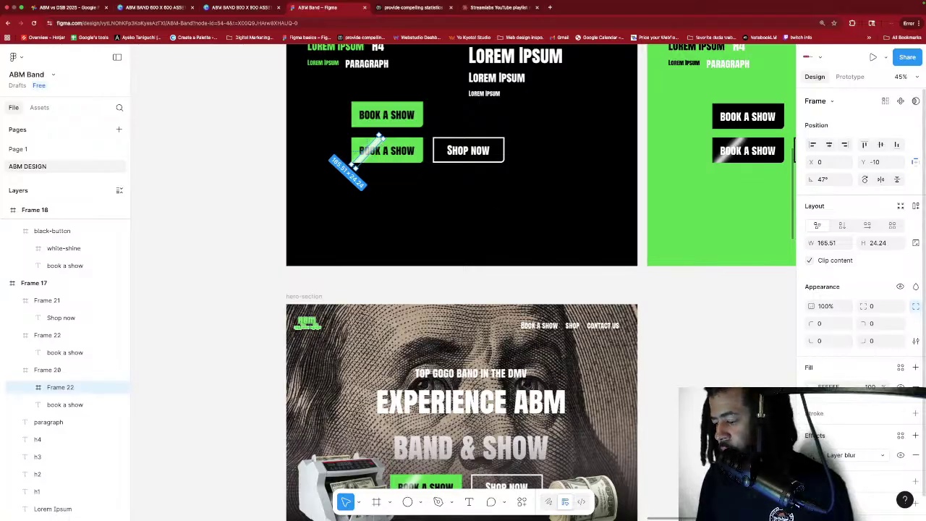
click(811, 455)
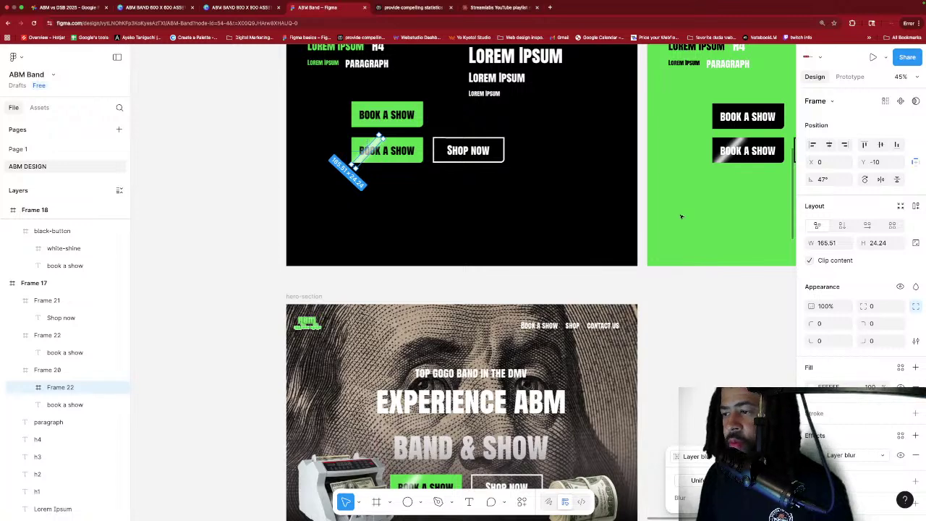
click(741, 150)
click(740, 150)
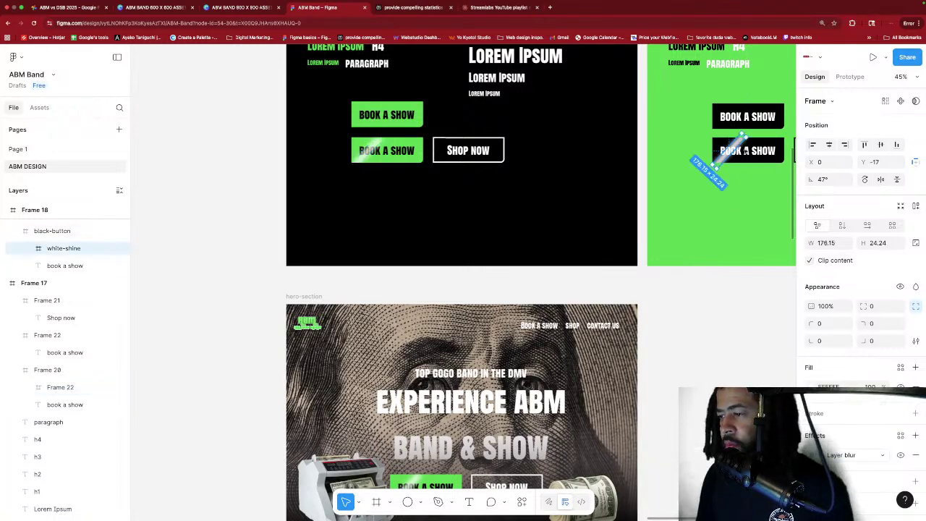
click(811, 454)
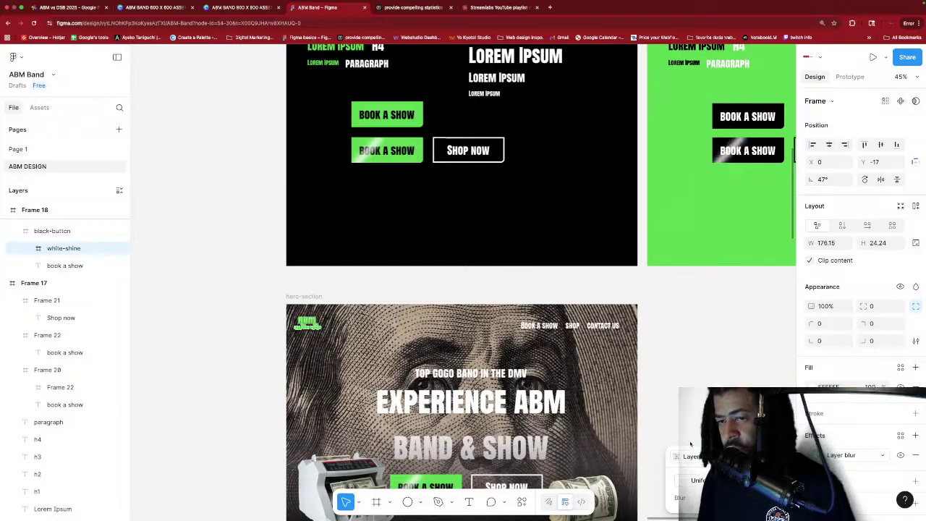
click(712, 346)
Import the street group photo Screenshot 2025-09-12 at 3.33.17 PM from the Desktop folder as an image ready for placement.
scroll(683, 304, down, 5)
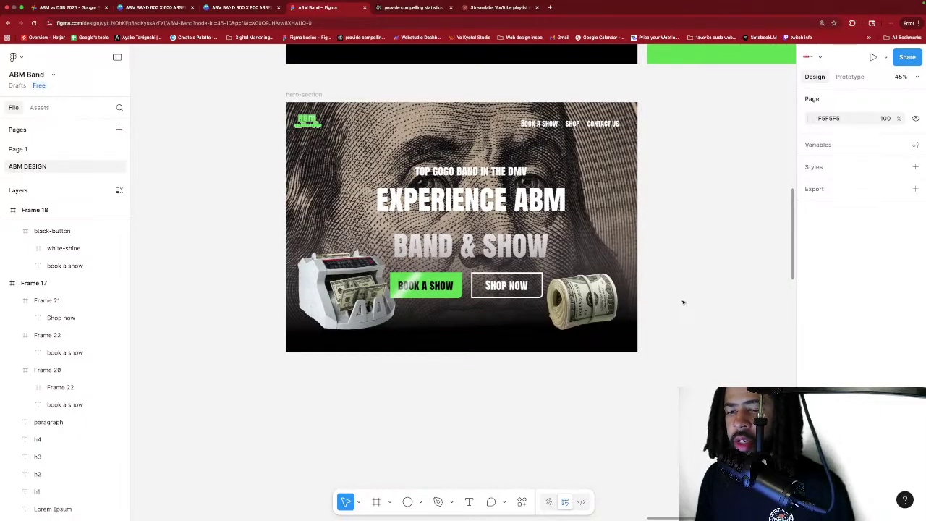
scroll(683, 302, left, 1)
scroll(693, 297, left, 1)
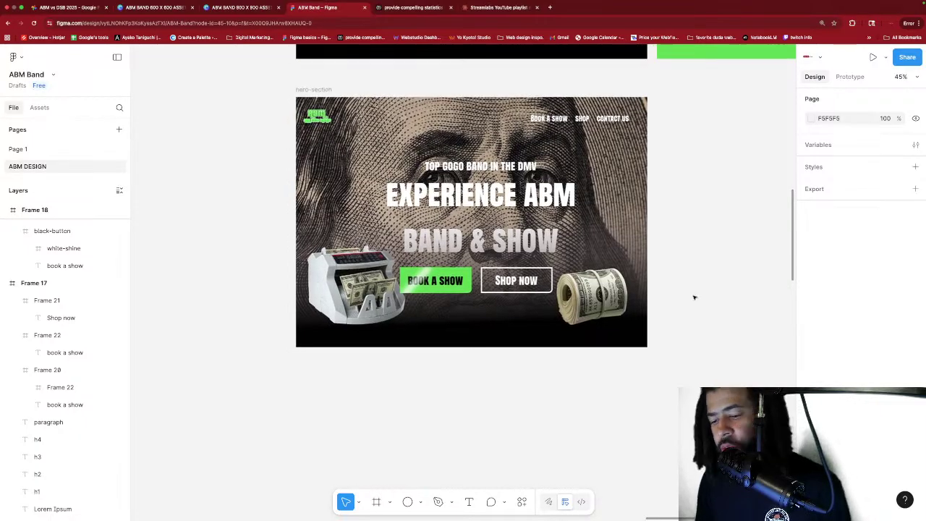
click(419, 503)
click(449, 481)
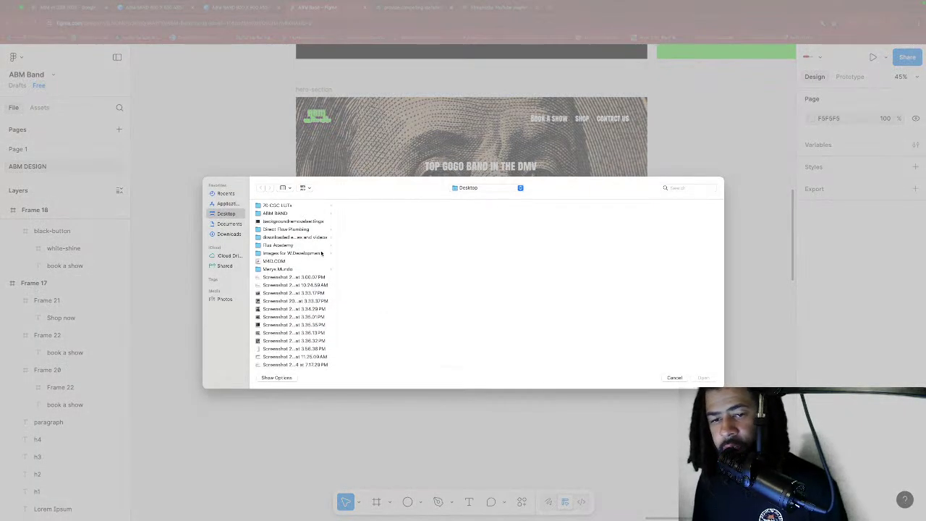
click(285, 293)
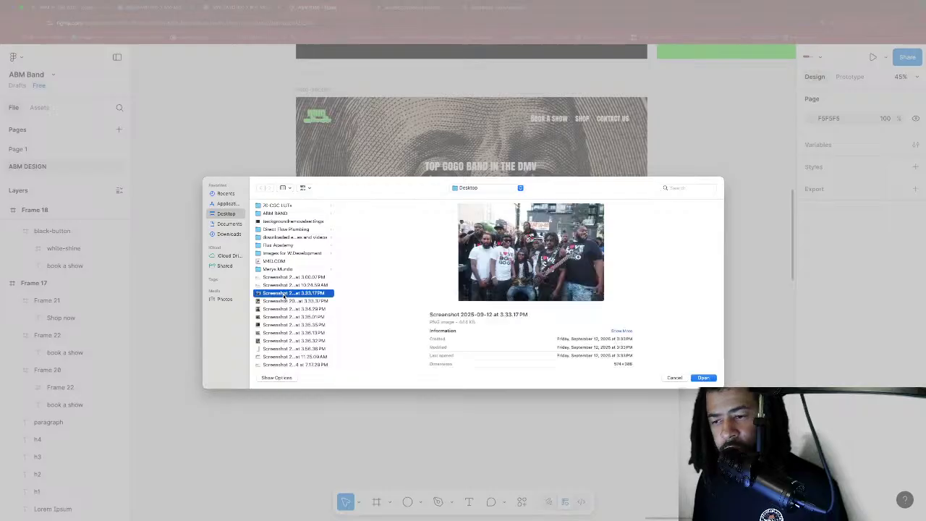
click(281, 303)
click(283, 298)
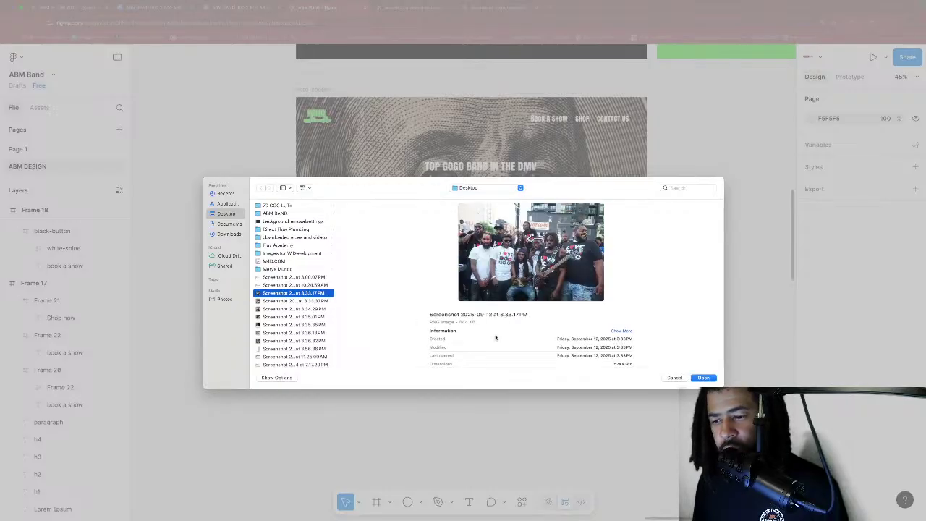
click(702, 378)
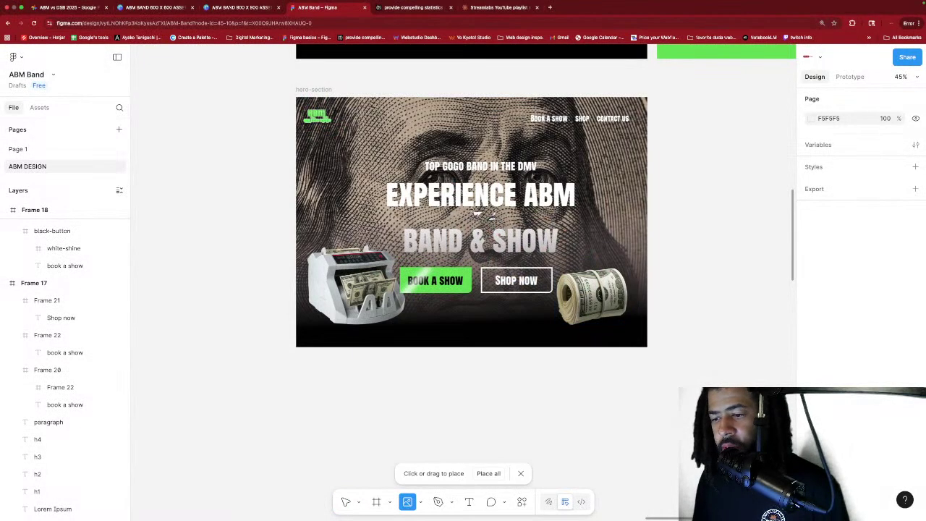
Place the imported street group photo on the empty canvas just below the Ramones logo.
scroll(477, 210, left, 5)
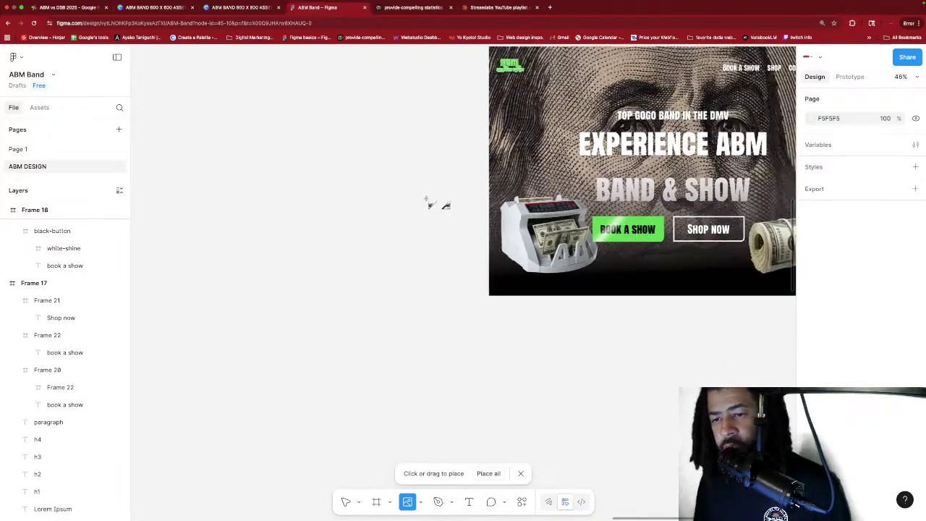
scroll(434, 204, down, 6)
scroll(443, 200, left, 2)
scroll(443, 200, down, 2)
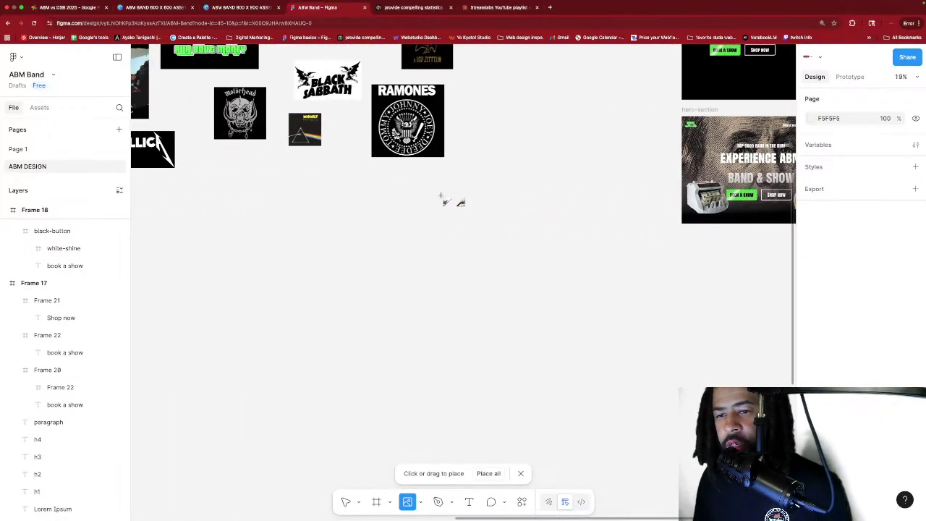
drag(415, 197, 488, 245)
drag(500, 255, 512, 262)
click(578, 277)
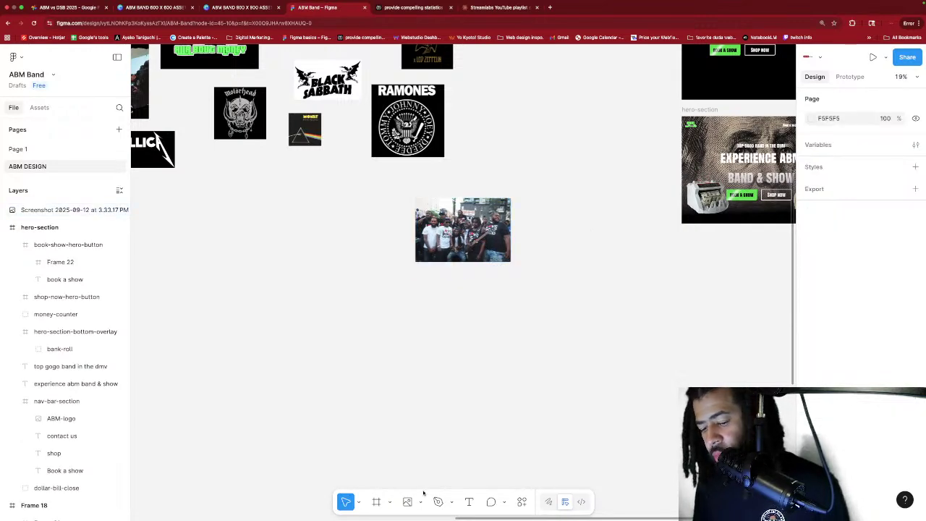
Import Screenshot 2025-09-12 at 3.34.29 PM and place it below the street group photo at about 945 × 963.
click(407, 502)
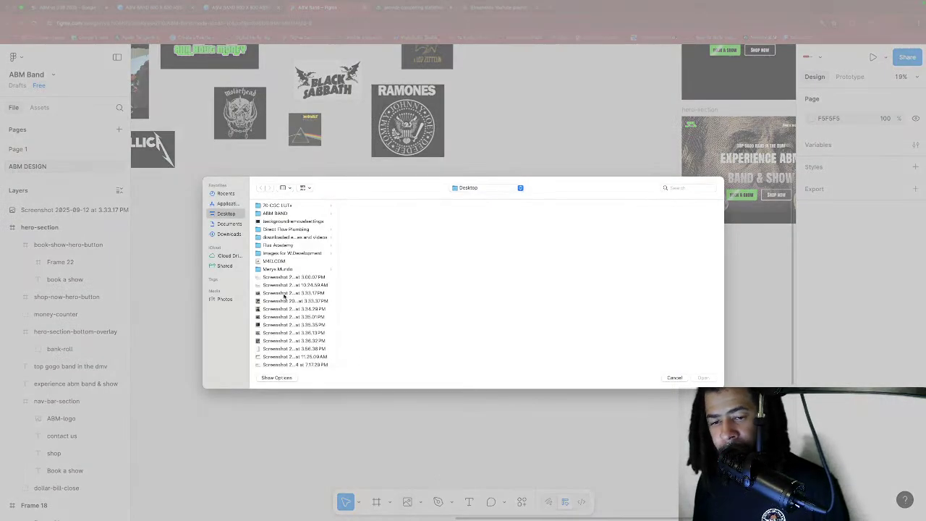
click(283, 301)
click(282, 309)
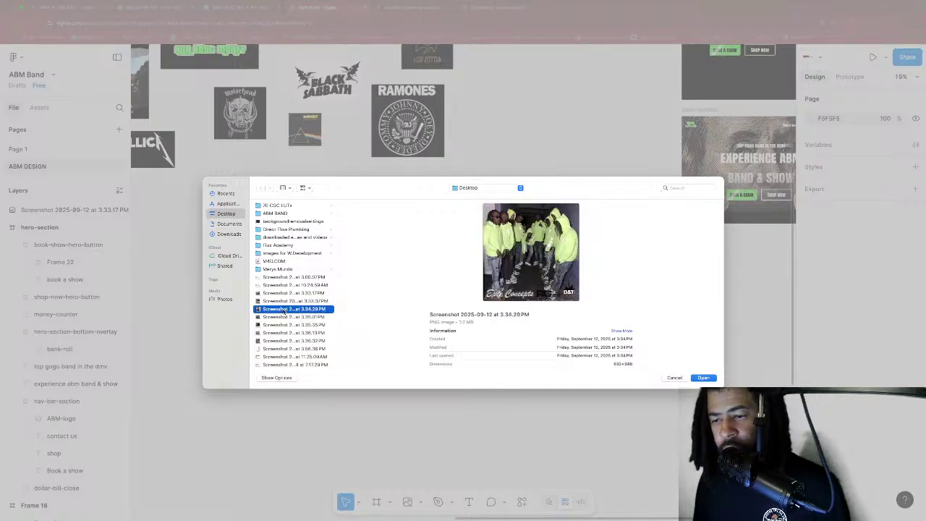
click(282, 317)
click(282, 308)
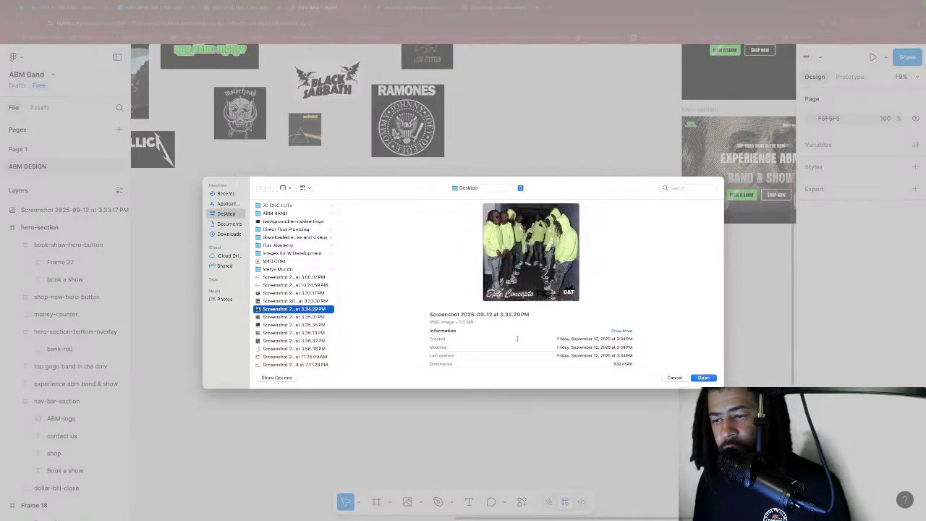
click(701, 377)
drag(407, 290, 511, 362)
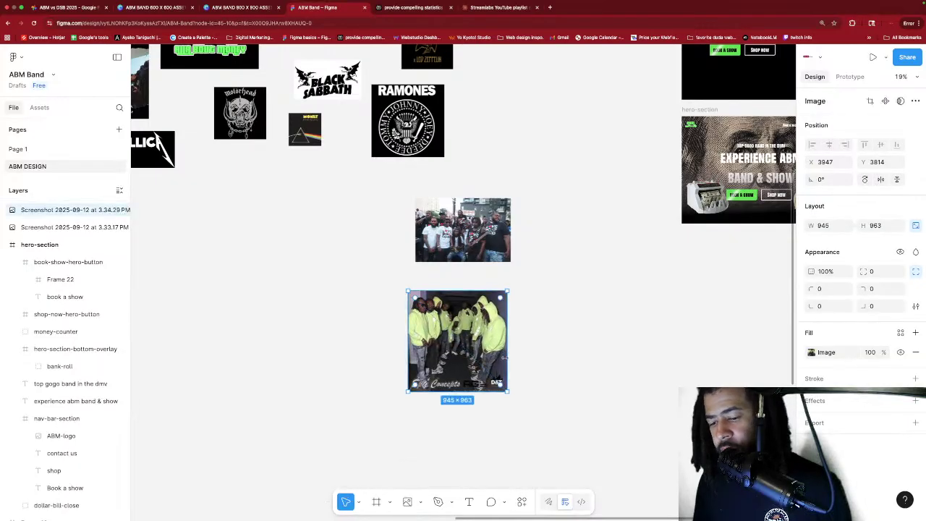
Import Screenshot 2025-09-12 at 3.35.01 PM and place it beside the other two band photos at about 1238 × 923.
click(408, 502)
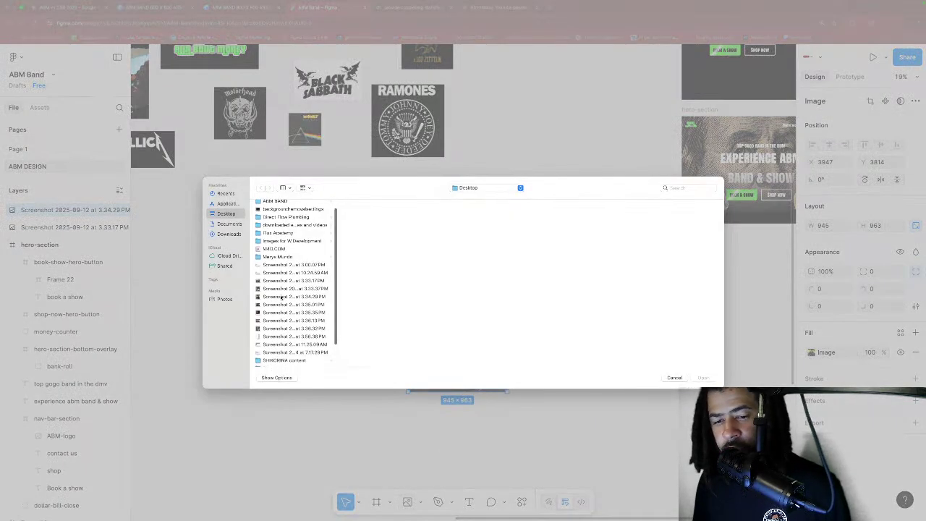
click(283, 296)
click(281, 304)
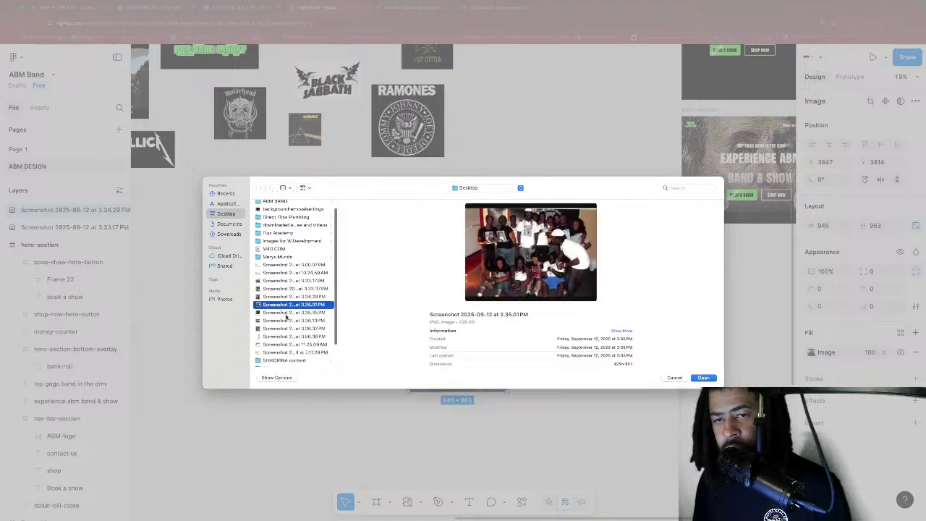
click(703, 378)
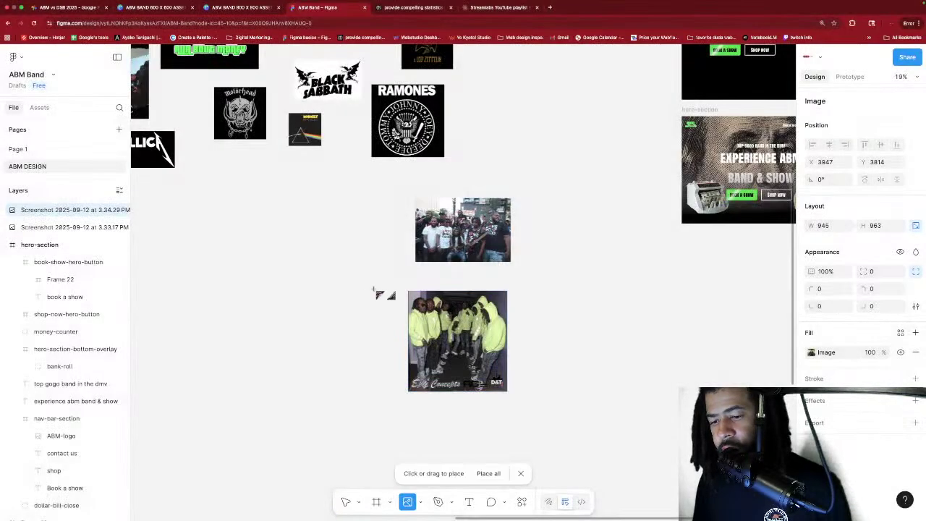
drag(220, 248, 348, 343)
scroll(409, 317, down, 2)
scroll(407, 340, down, 2)
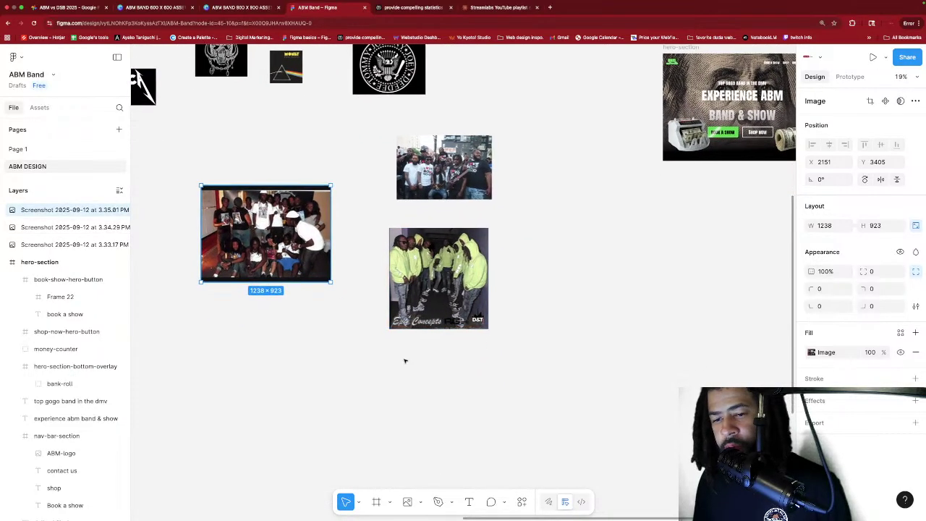
click(403, 347)
Import Screenshot 2025-09-12 at 3.35.35 PM and place it below the green hoodie group photo at about 1172 × 1144.
scroll(437, 375, down, 2)
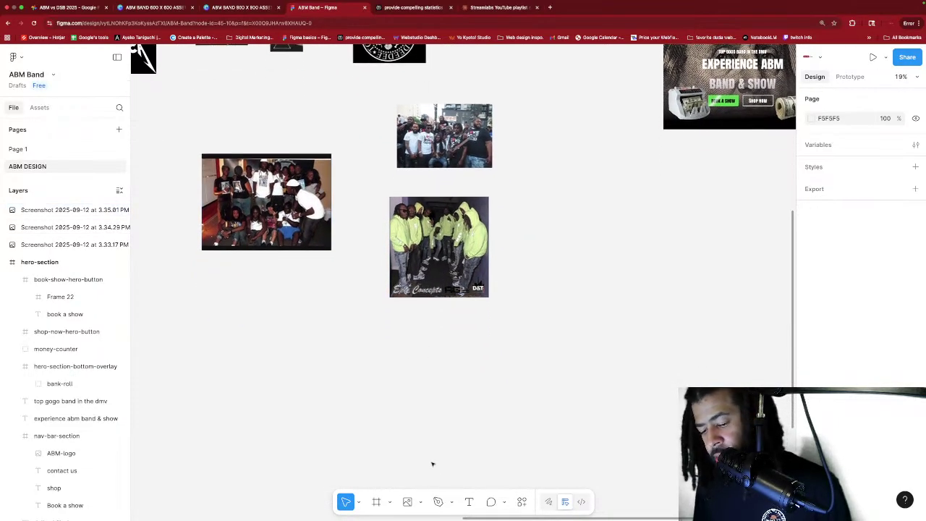
click(407, 501)
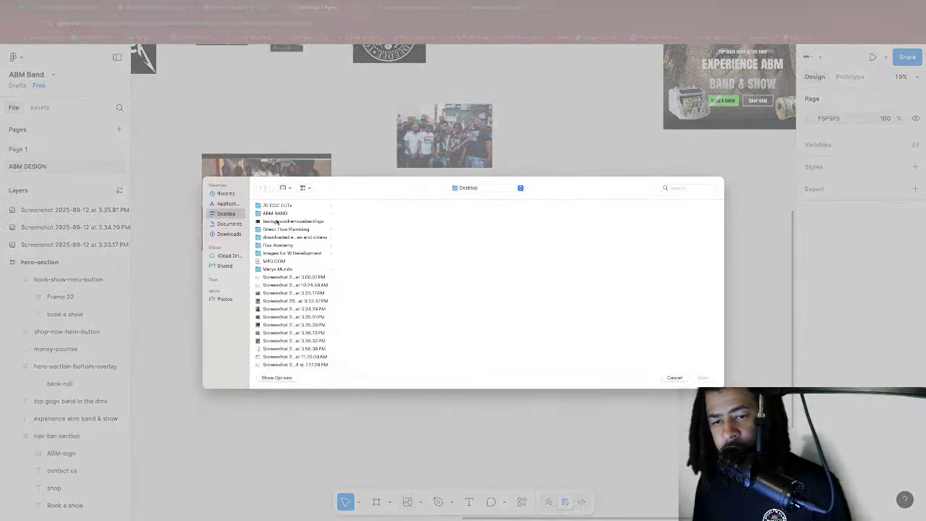
click(289, 325)
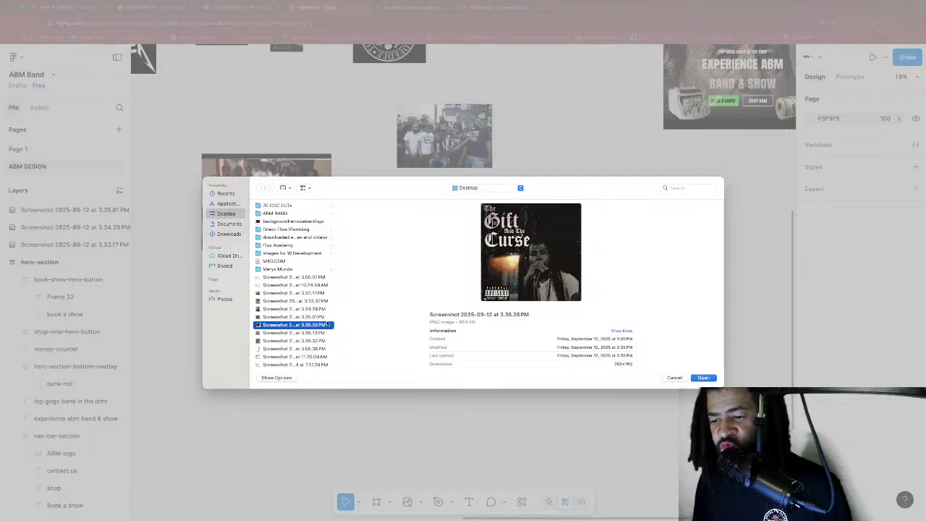
click(704, 377)
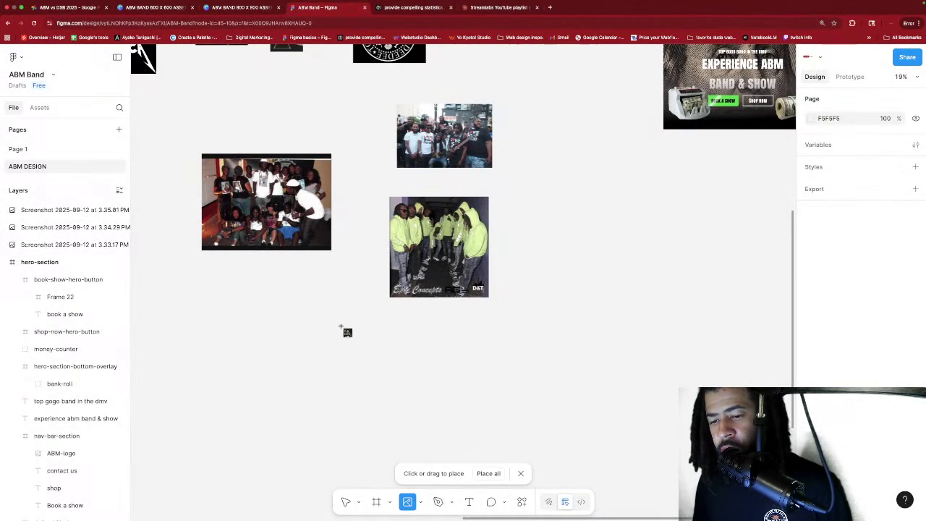
drag(330, 315, 440, 418)
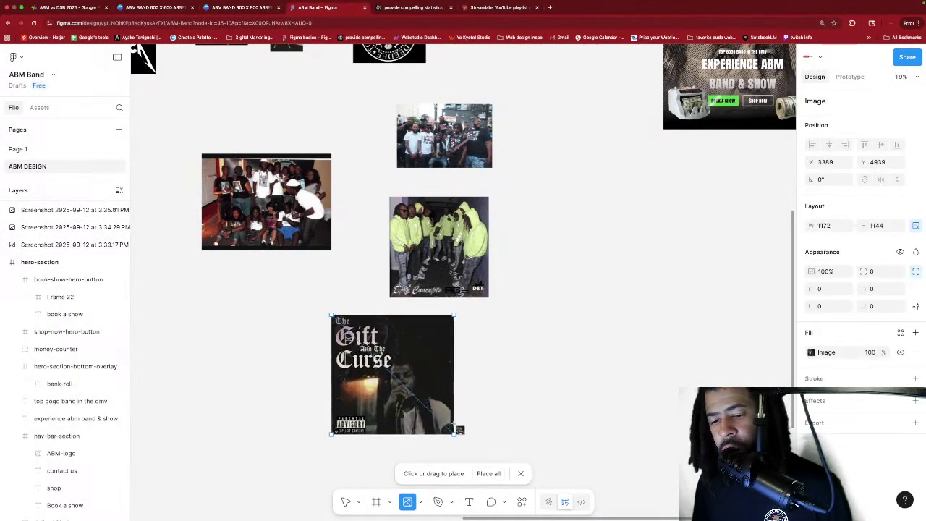
click(492, 323)
Import Screenshot 2025-09-12 at 3.36.13 PM and place it below the indoor group photo, beside The Gift and the Curse cover.
scroll(486, 311, right, 3)
scroll(486, 311, right, 1)
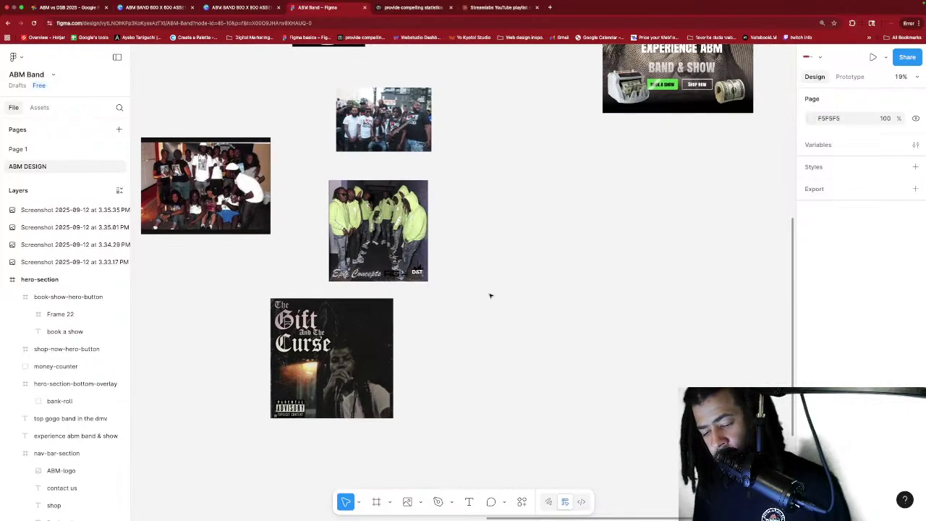
click(407, 501)
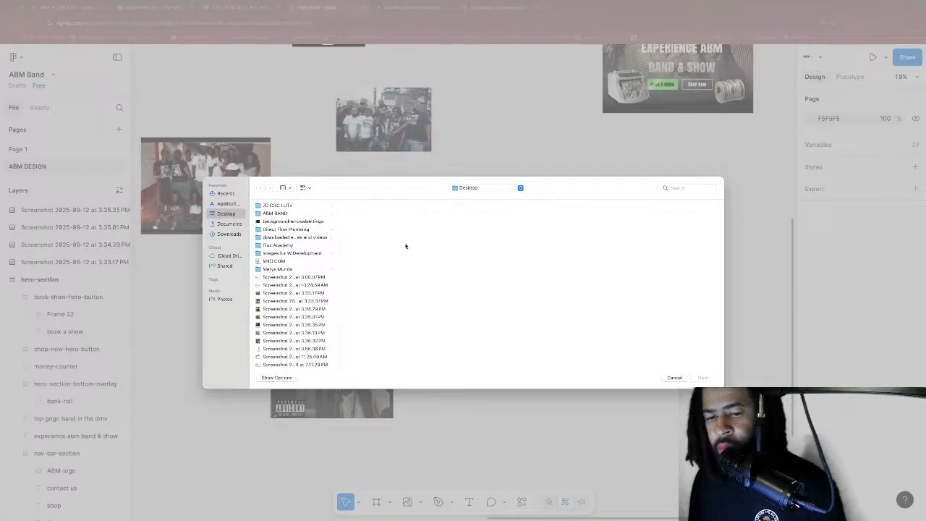
scroll(289, 301, down, 1)
click(280, 329)
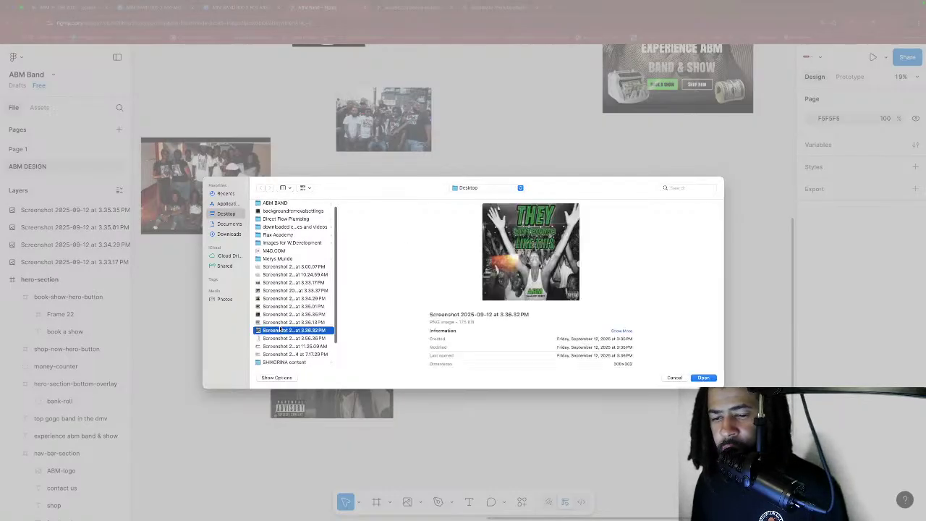
click(284, 322)
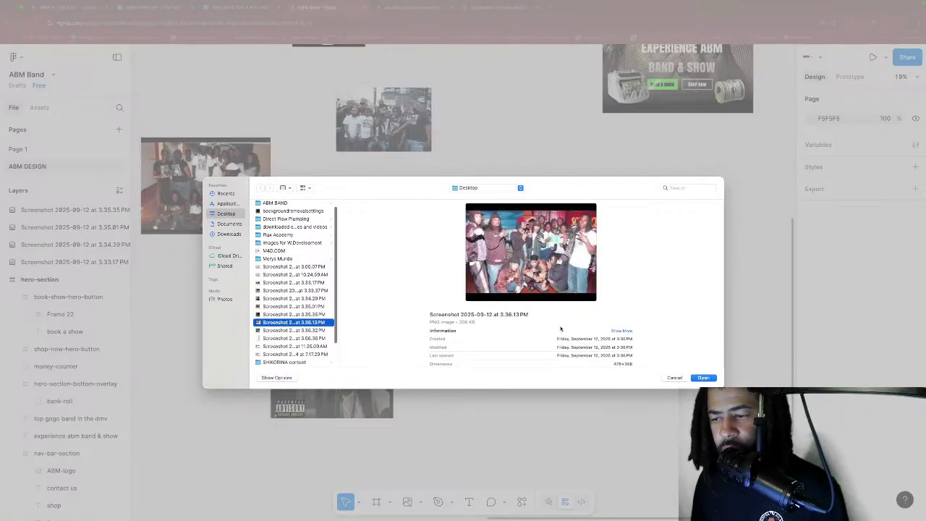
key(Return)
scroll(296, 282, left, 5)
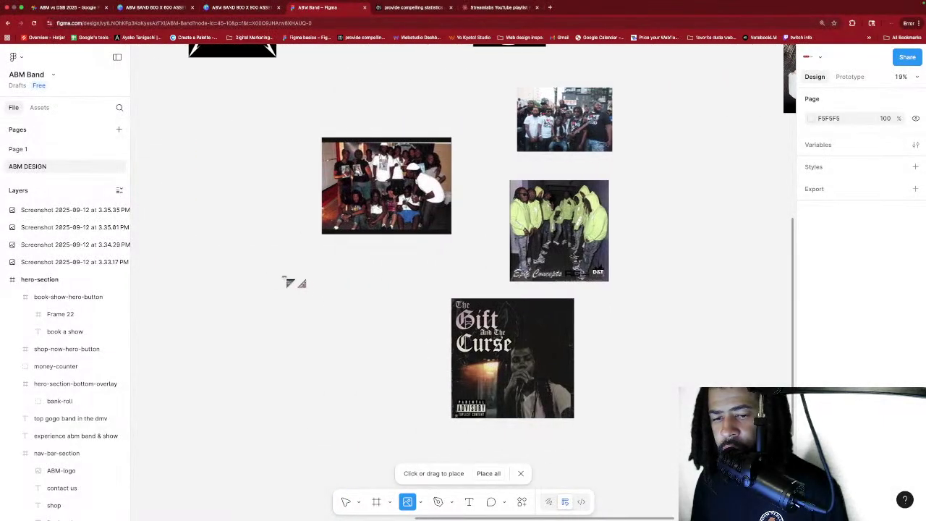
click(287, 281)
click(612, 316)
Preview the remaining Desktop screenshots in the image import dialog to look for more band pictures.
scroll(572, 307, right, 2)
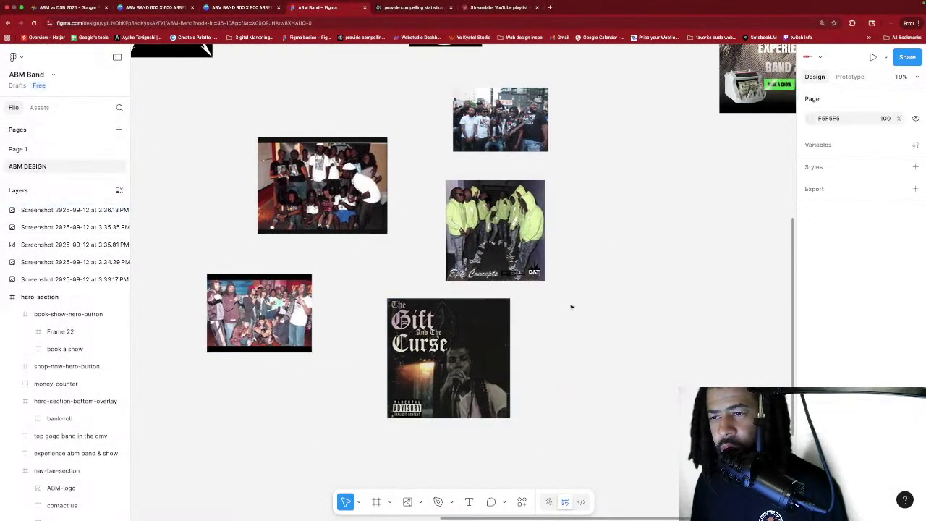
scroll(571, 307, right, 1)
click(409, 501)
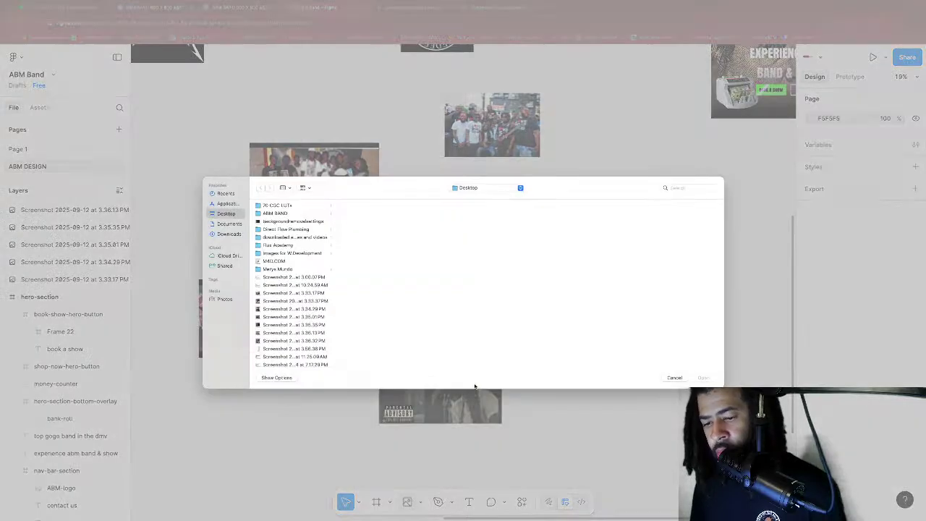
scroll(290, 304, down, 3)
click(290, 318)
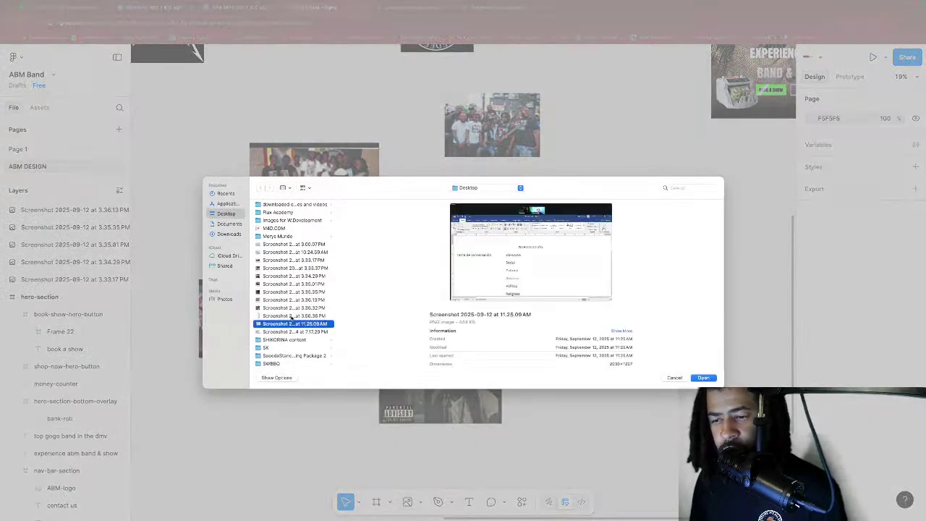
click(290, 308)
click(290, 316)
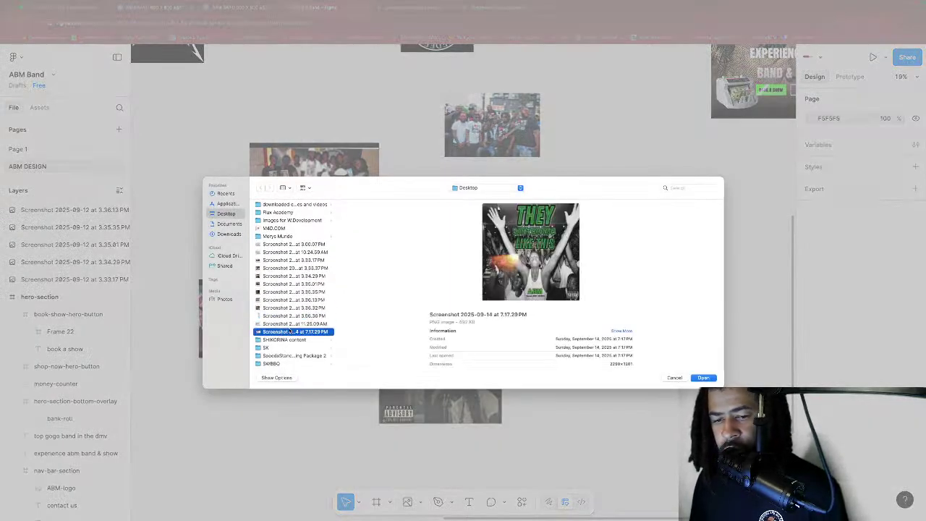
click(290, 292)
click(289, 268)
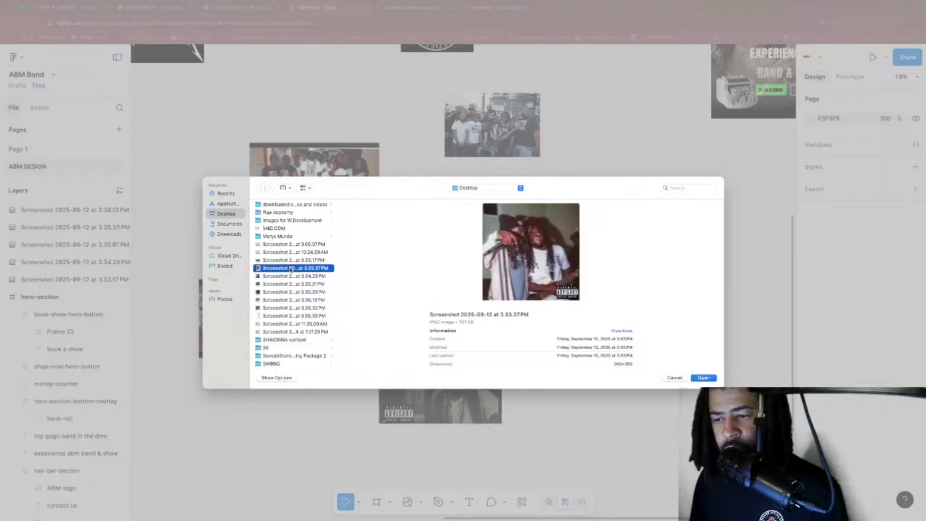
click(291, 252)
click(295, 244)
click(292, 259)
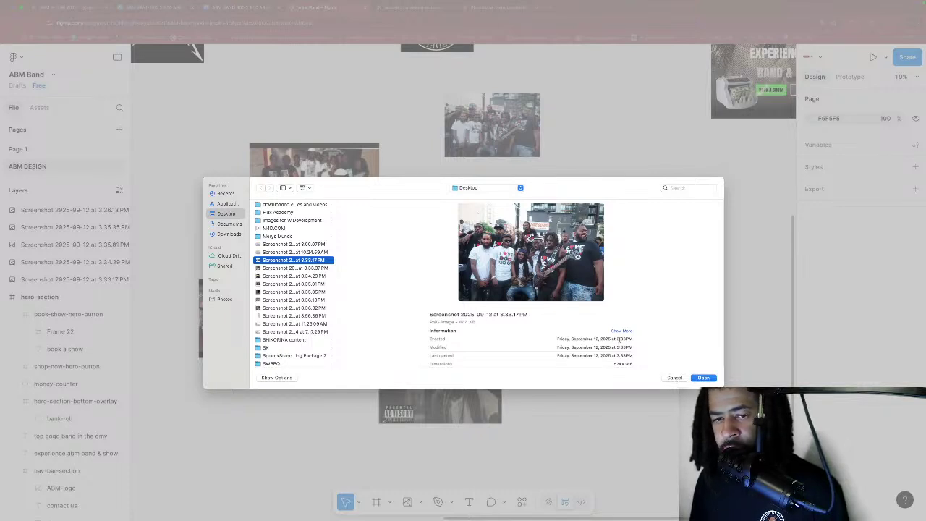
scroll(289, 244, up, 3)
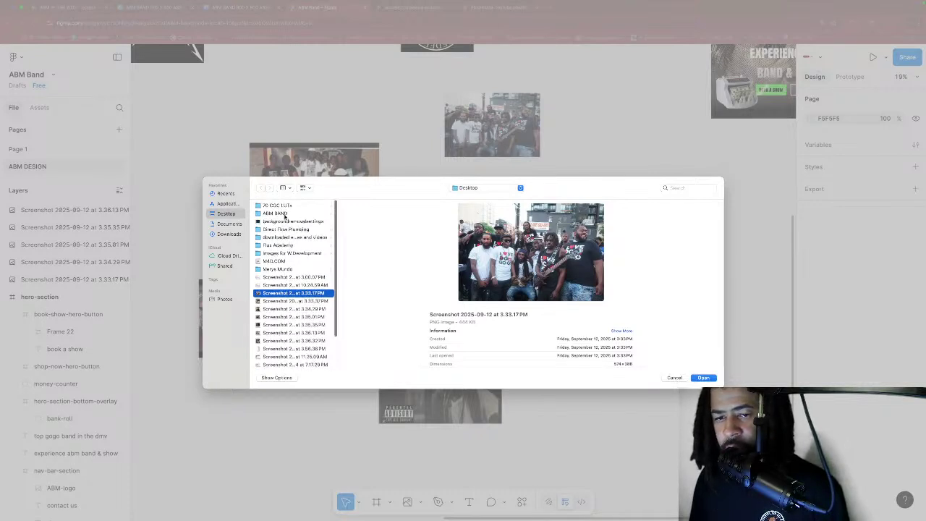
Check the files in the ABM BAND folder and its 600 x 600 assets subfolder, and dismiss the import without choosing one.
click(286, 214)
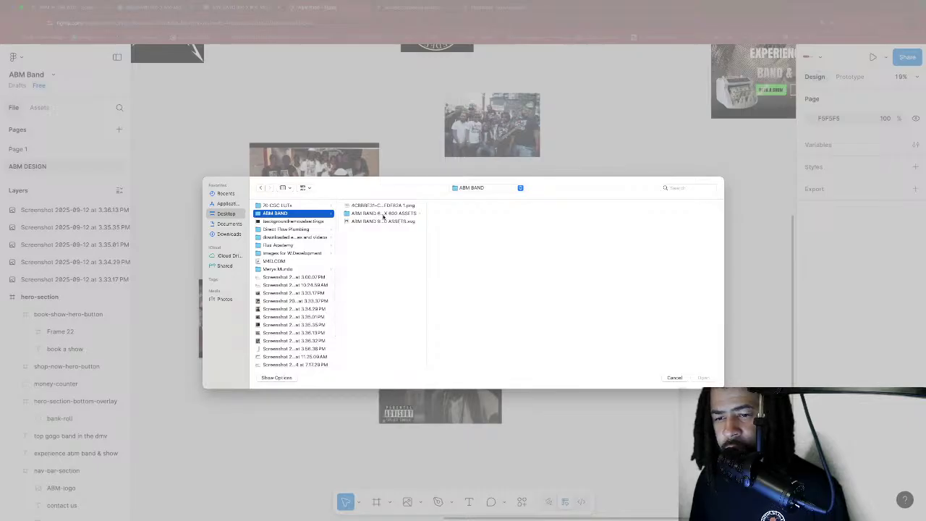
click(384, 221)
click(387, 213)
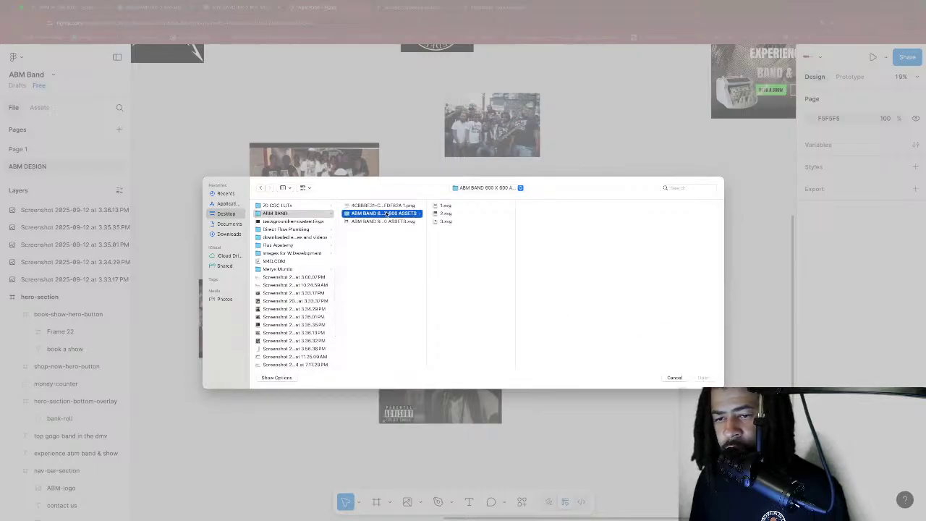
click(446, 214)
click(445, 221)
click(444, 214)
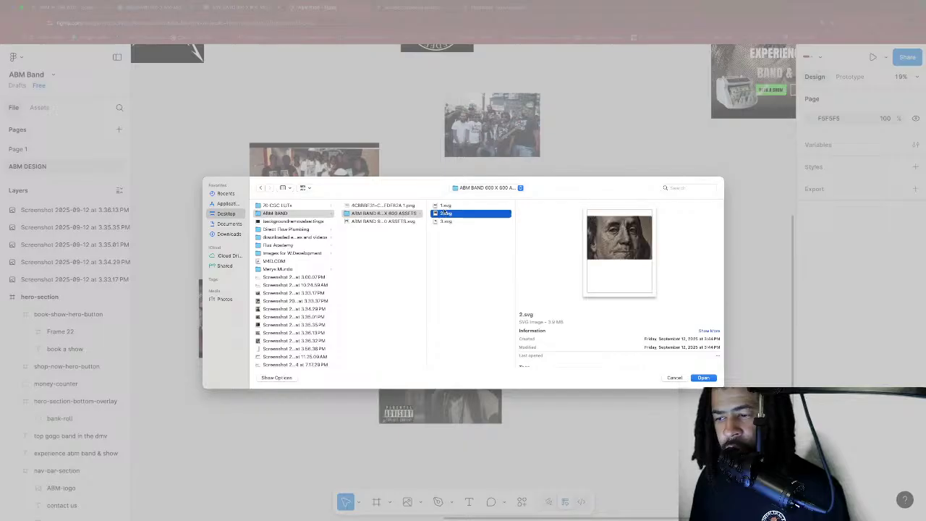
click(445, 206)
click(393, 206)
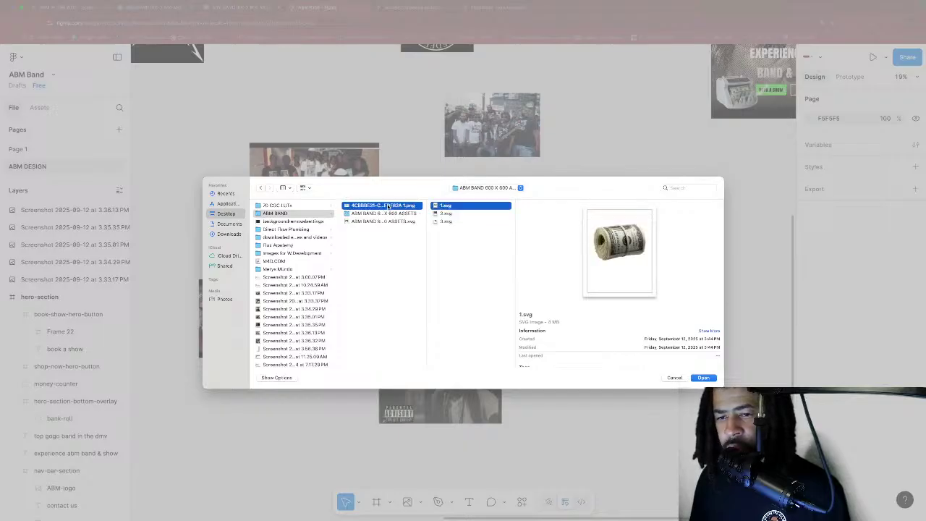
click(675, 377)
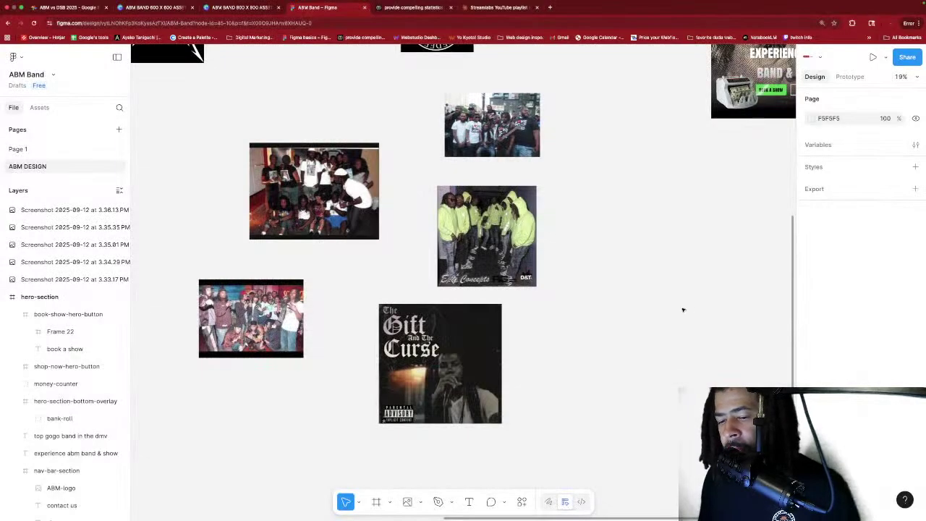
Move The Gift and the Curse cover below the hero section and scale it down to about 773 × 755.
scroll(640, 291, down, 5)
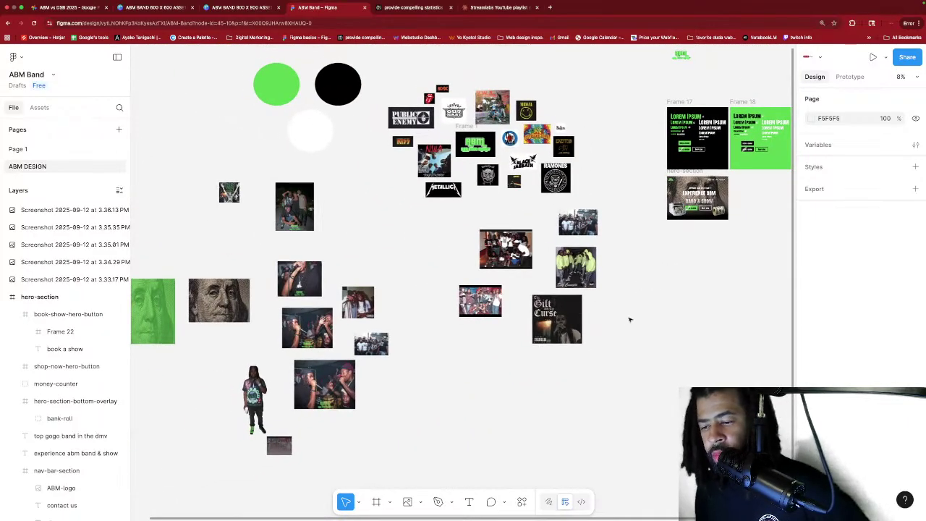
scroll(630, 318, right, 2)
click(554, 317)
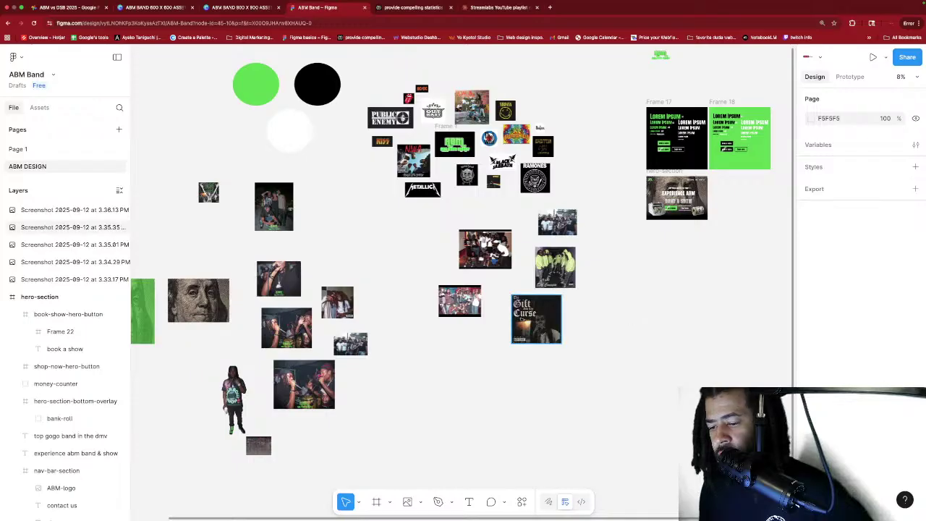
drag(560, 296, 701, 259)
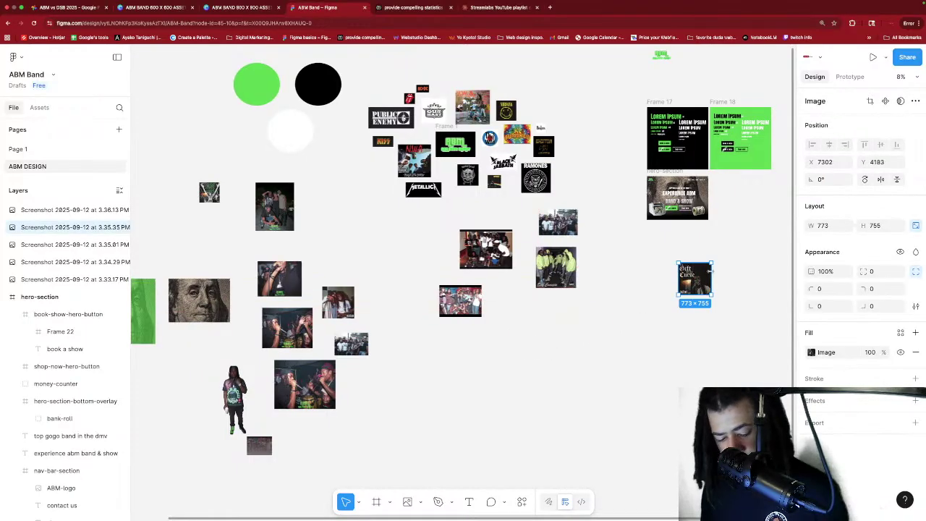
Bring the hero-section-bottom-overlay frame to the front of the hero section's layers.
scroll(720, 262, up, 6)
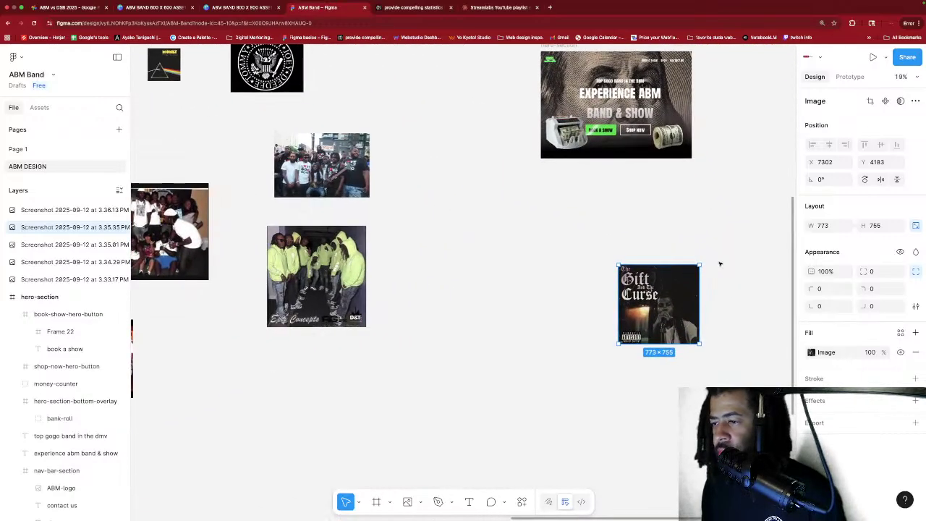
scroll(719, 264, up, 3)
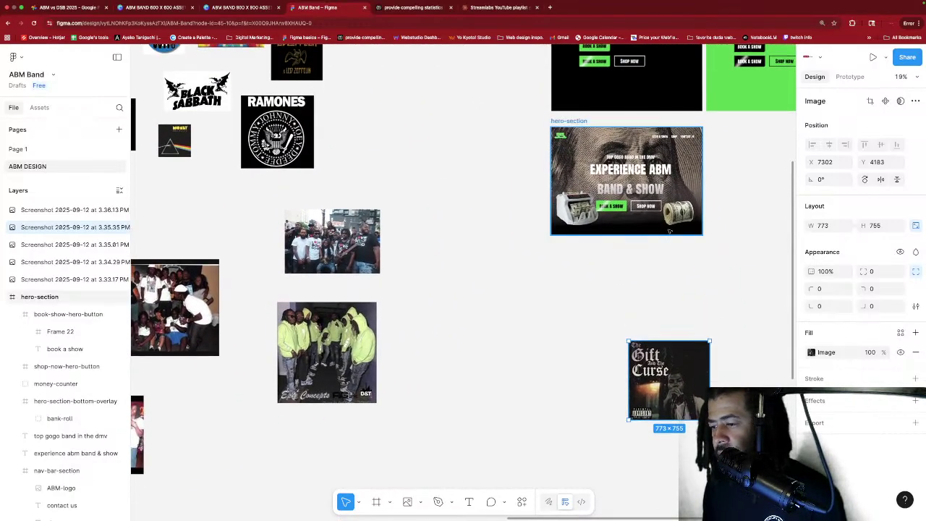
click(664, 230)
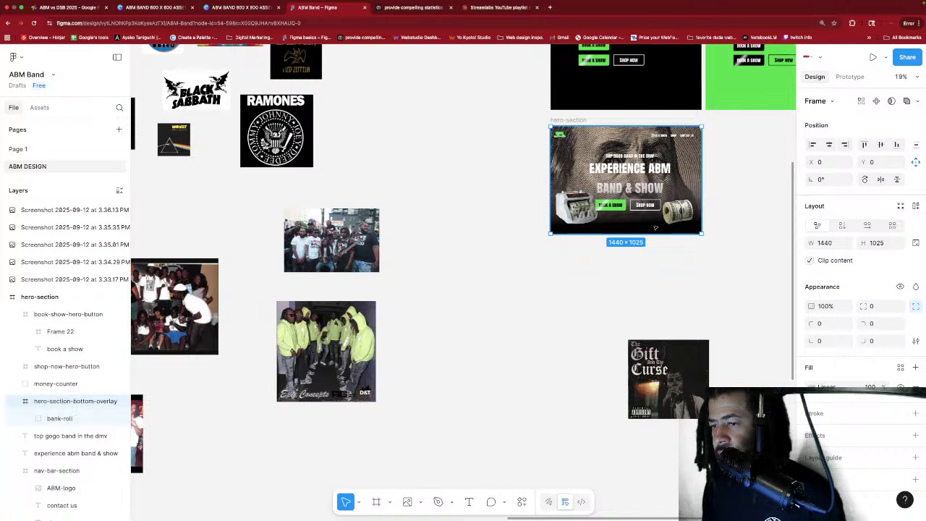
key(super+alt+bracketright)
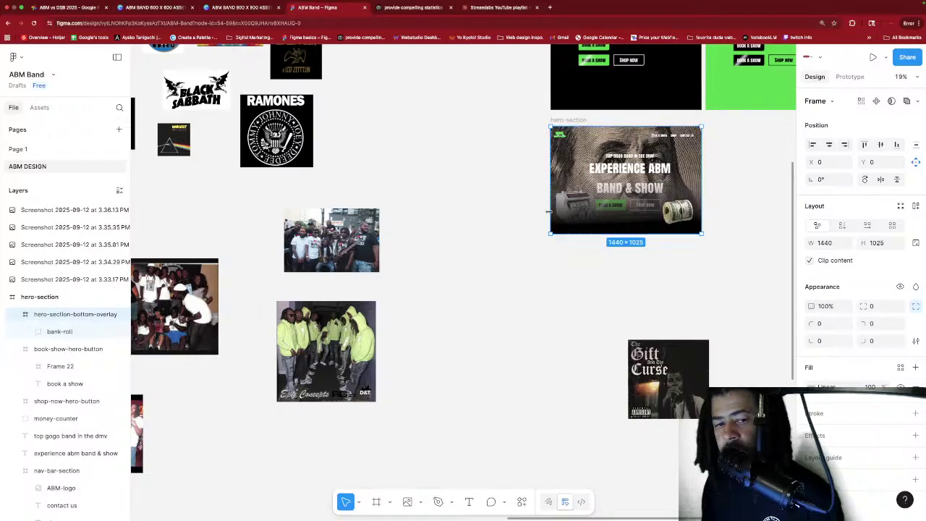
Try the hero-section-bottom-overlay behind all other hero section layers, and restore it to the front.
scroll(664, 238, left, 1)
scroll(664, 238, left, 1)
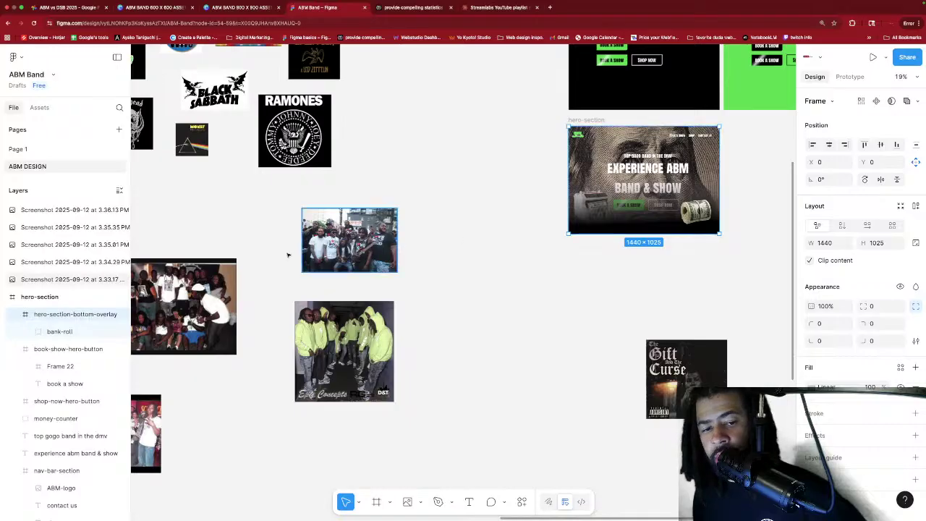
key(ctrl+z)
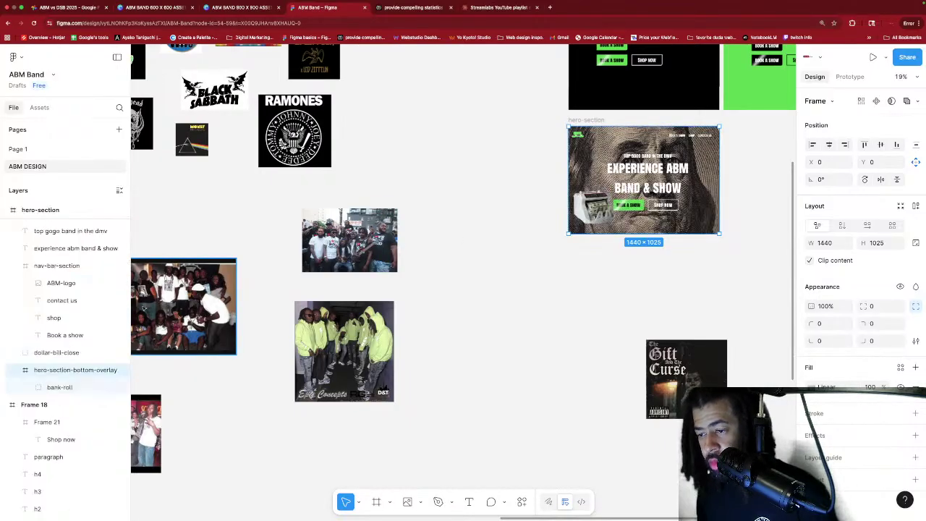
key(ctrl+z)
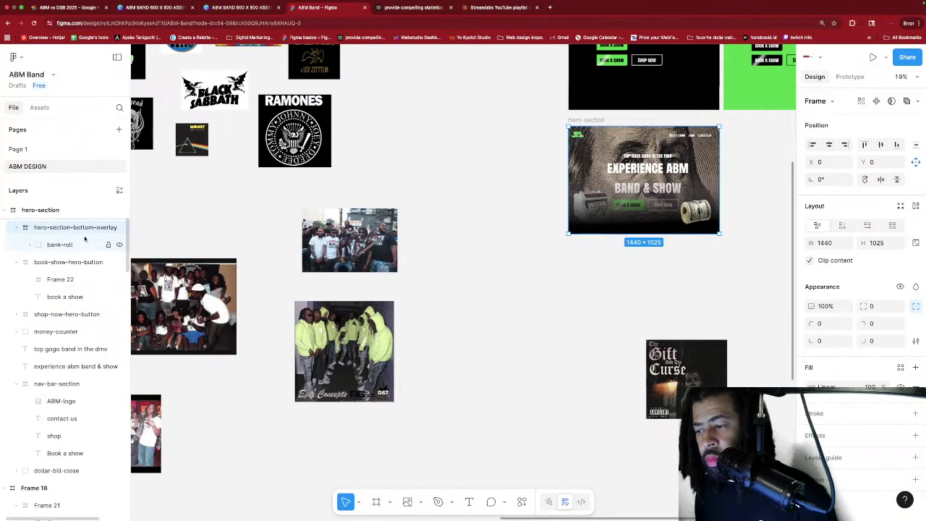
Move the bank-roll group out of hero-section-bottom-overlay and place it directly below money-counter in the hero section's layer order.
key(ctrl+v)
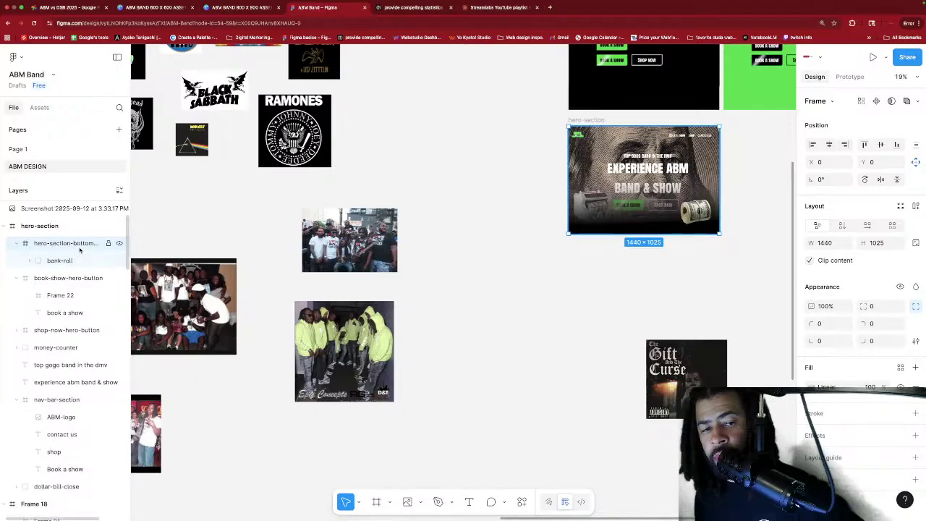
click(28, 260)
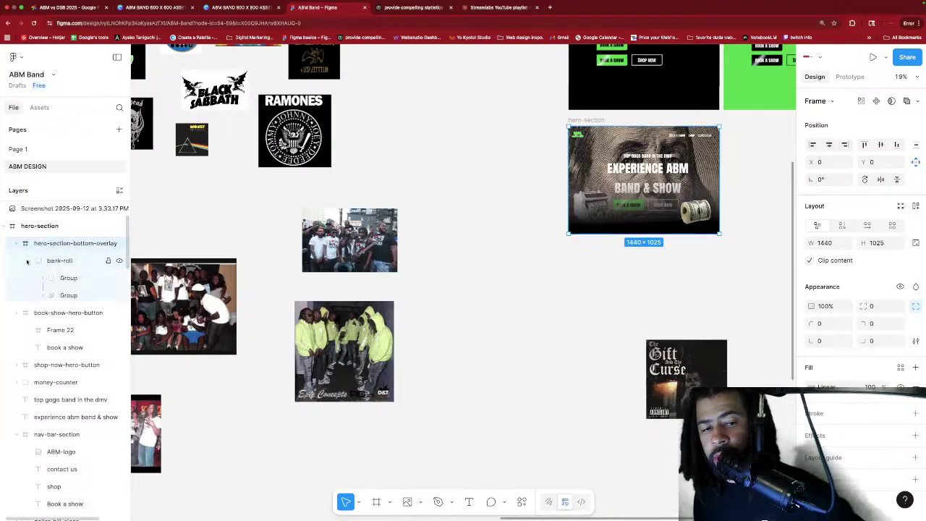
click(49, 280)
click(50, 295)
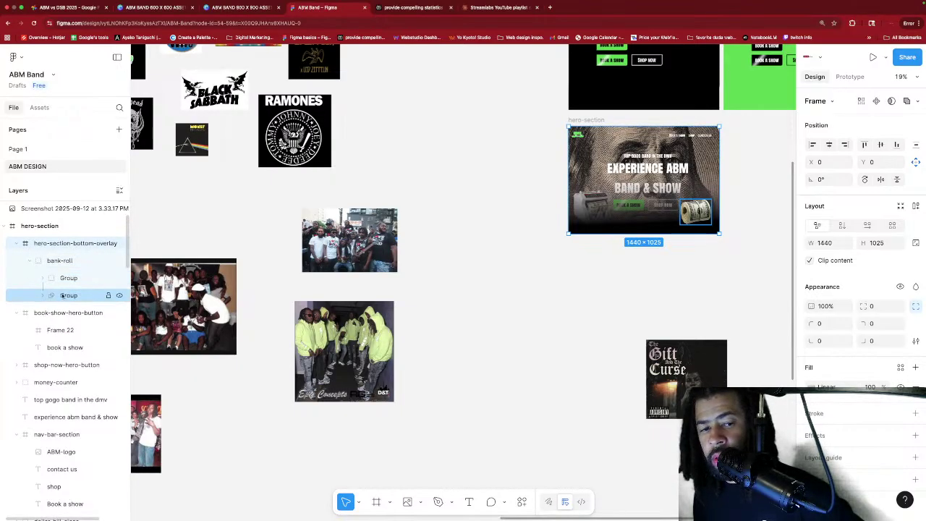
click(56, 261)
click(61, 244)
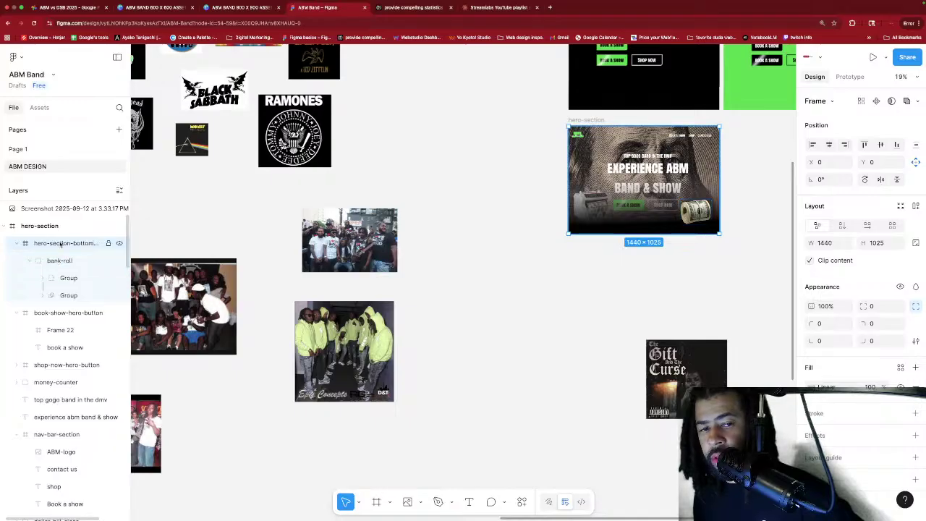
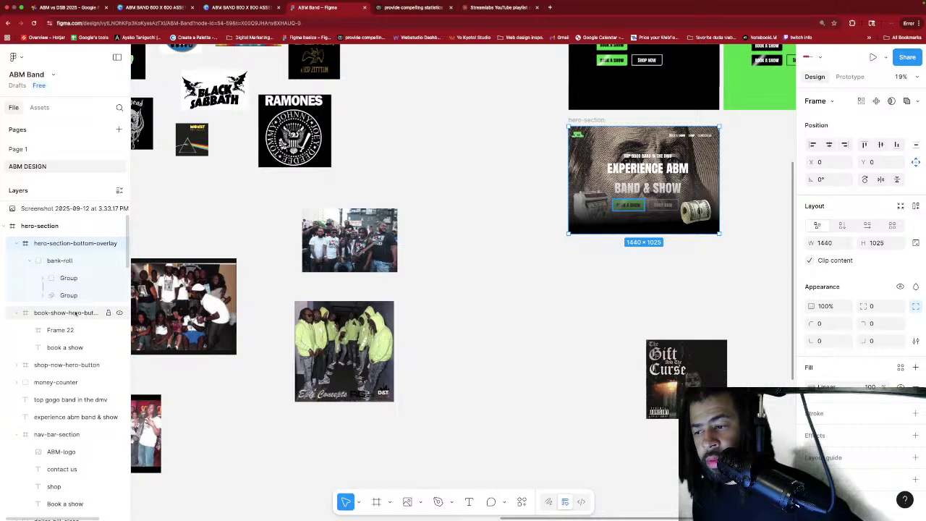
click(66, 381)
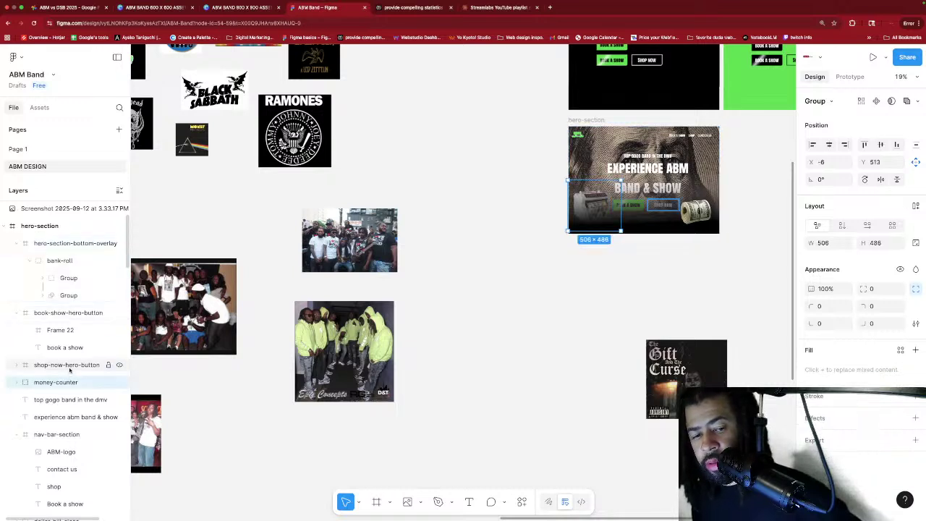
click(44, 262)
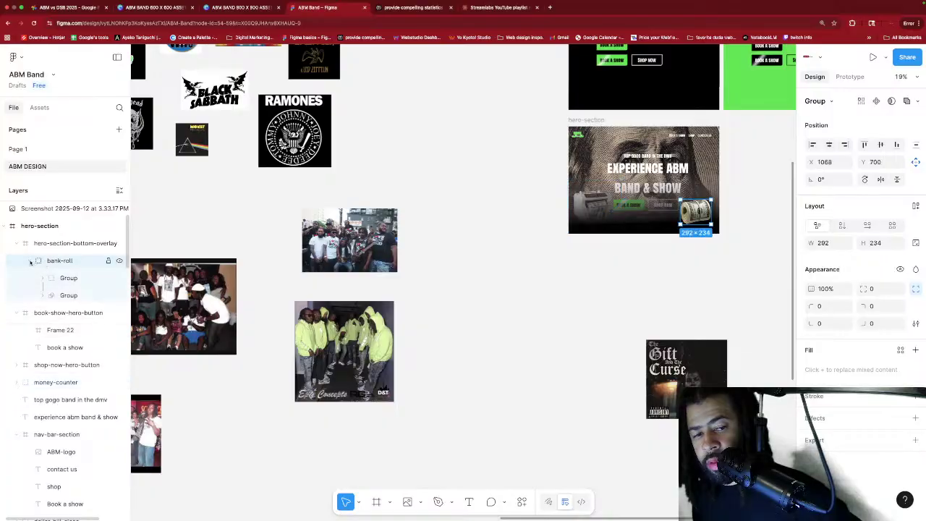
click(30, 262)
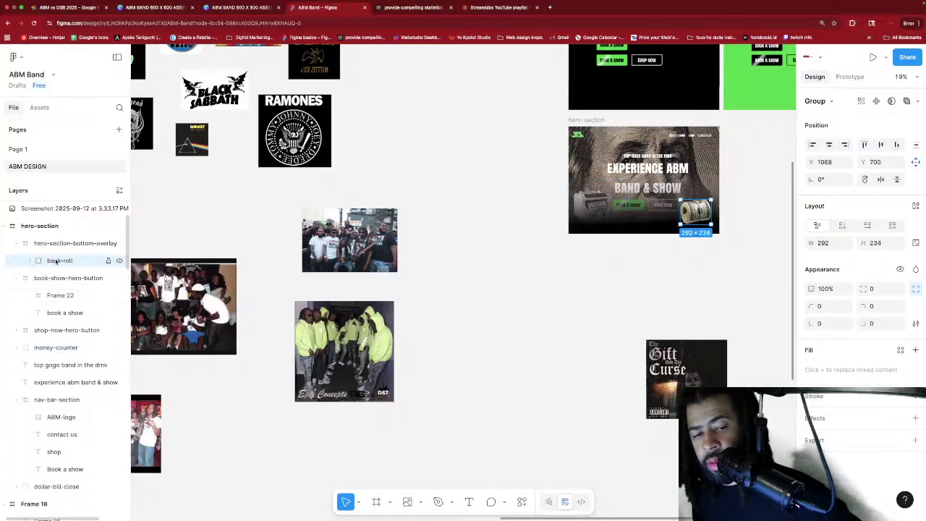
drag(56, 262, 73, 353)
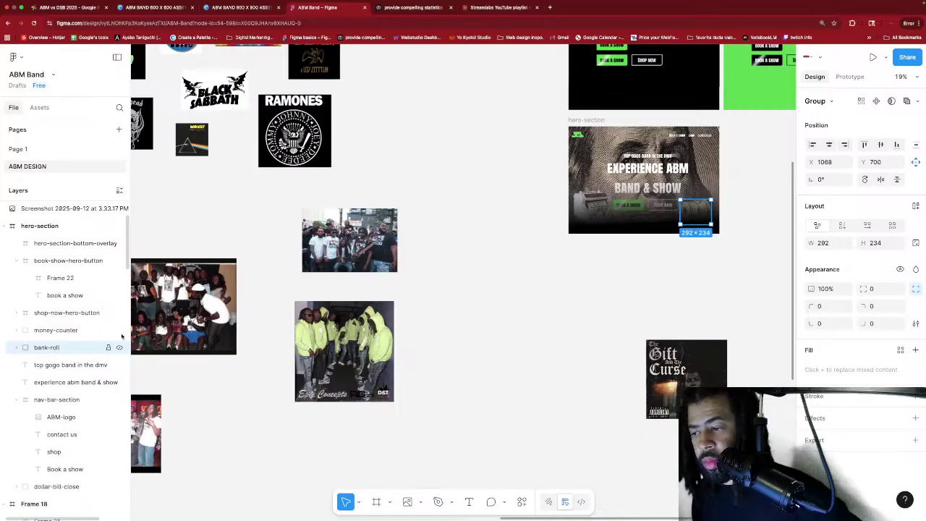
click(568, 290)
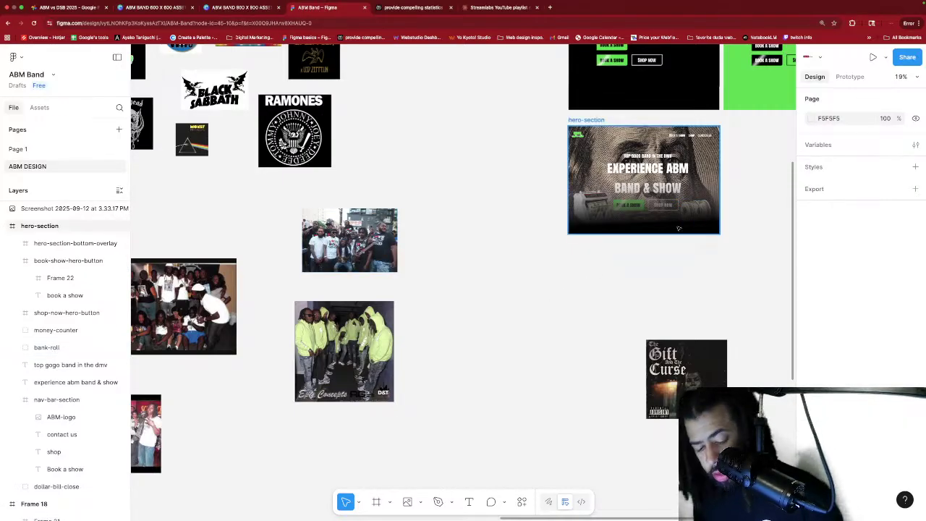
Scale The Gift and the Curse cover down to about 455 × 444 and move it over the right side of the hero section.
scroll(713, 238, up, 5)
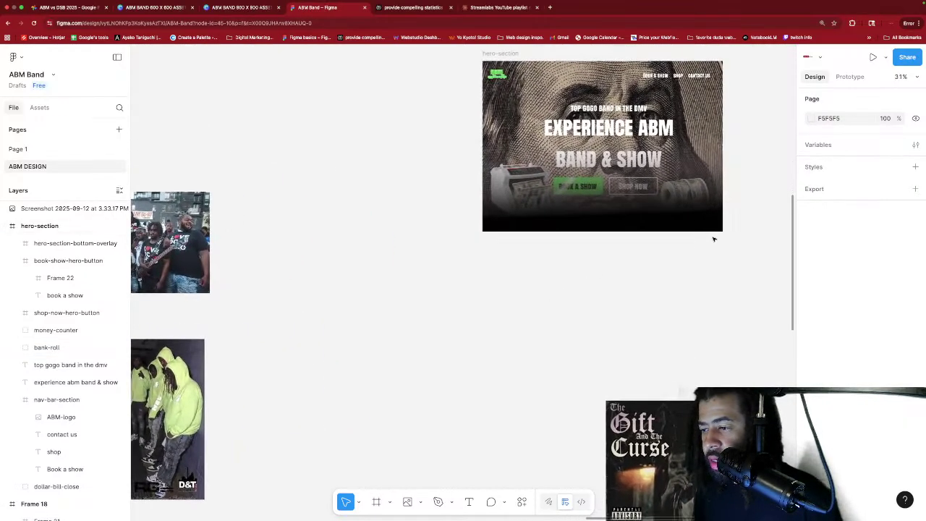
scroll(713, 239, up, 2)
key(cmd+v)
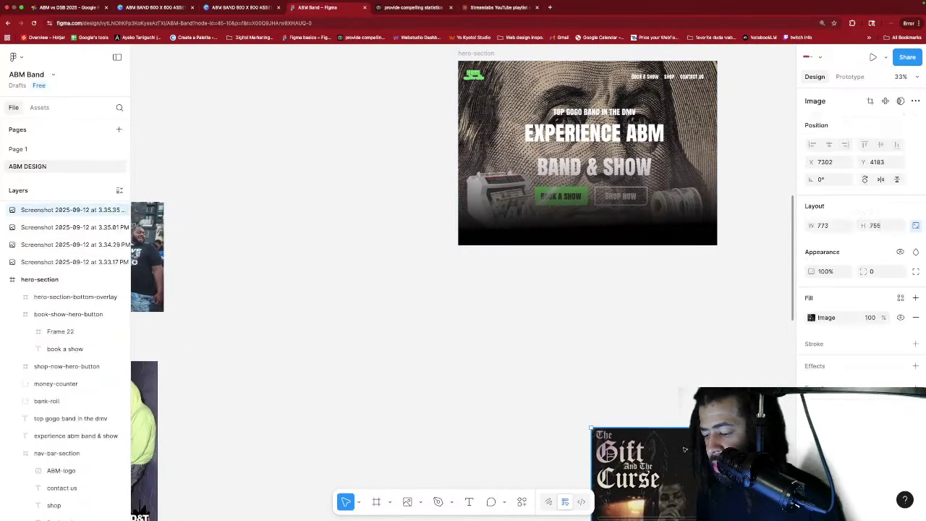
drag(684, 449, 681, 331)
drag(727, 310, 669, 362)
scroll(670, 363, up, 1)
drag(652, 403, 701, 189)
scroll(696, 282, up, 1)
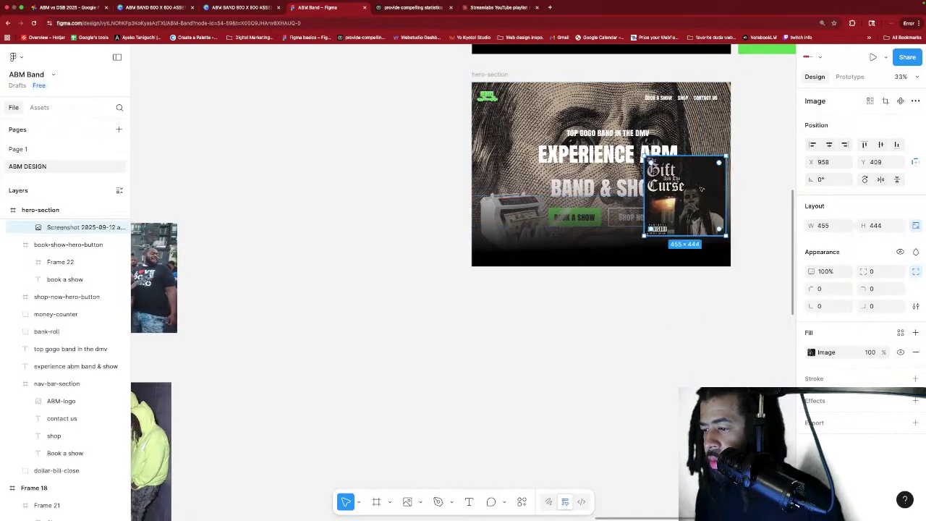
Scale The Gift and the Curse cover down to 273 × 266 and position it above the bank roll at about X 1091, Y 457.
scroll(701, 188, up, 5)
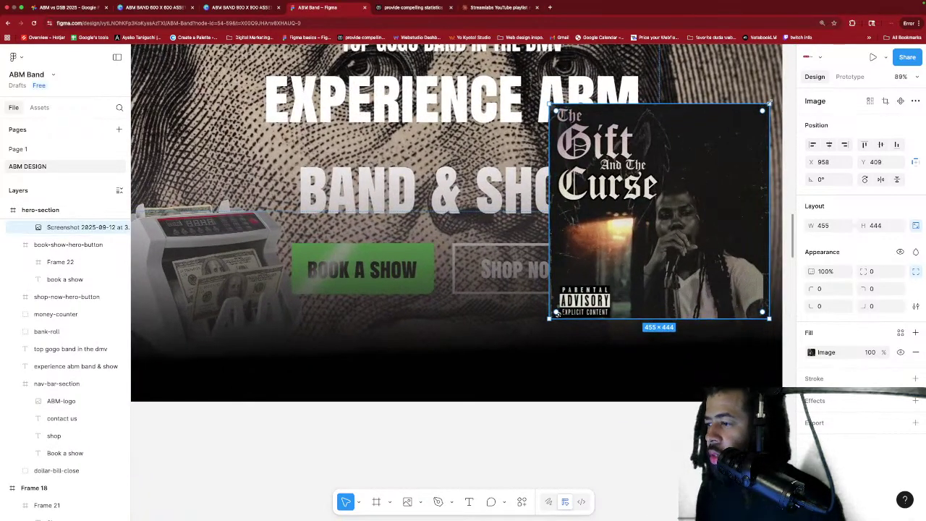
drag(770, 103, 688, 177)
drag(641, 222, 698, 177)
drag(745, 134, 724, 141)
drag(688, 186, 695, 168)
key(Escape)
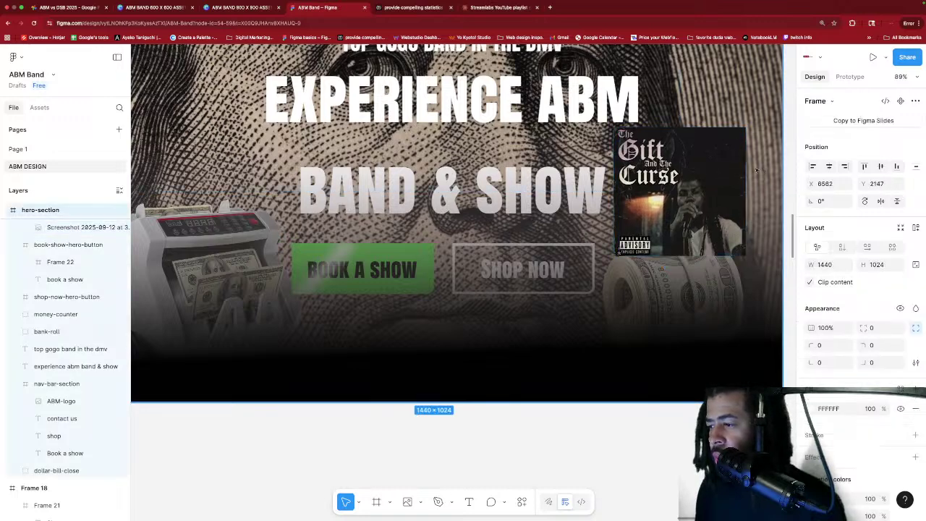
Check how The Gift and the Curse cover sits within the whole hero section composition.
scroll(756, 170, down, 3)
scroll(757, 170, down, 3)
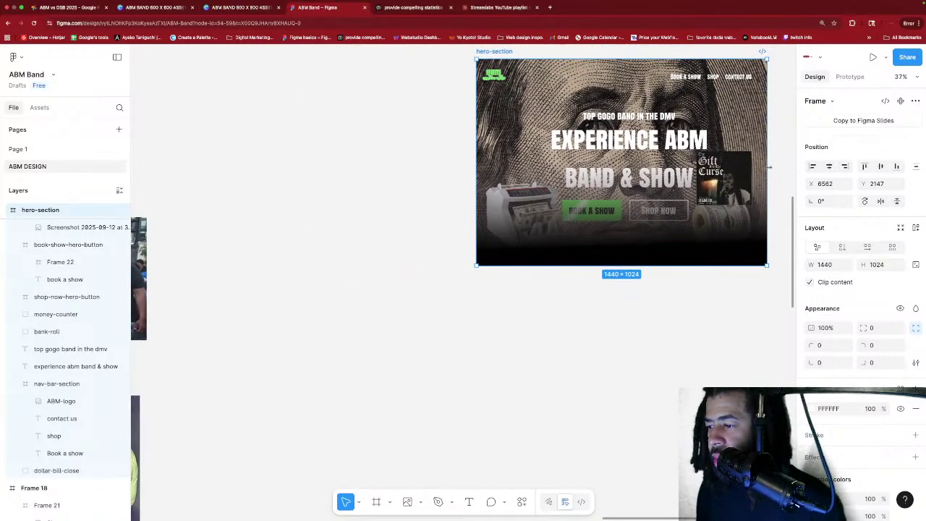
key(ctrl+z)
key(ctrl+z)
key(ctrl+z)
key(ctrl+z)
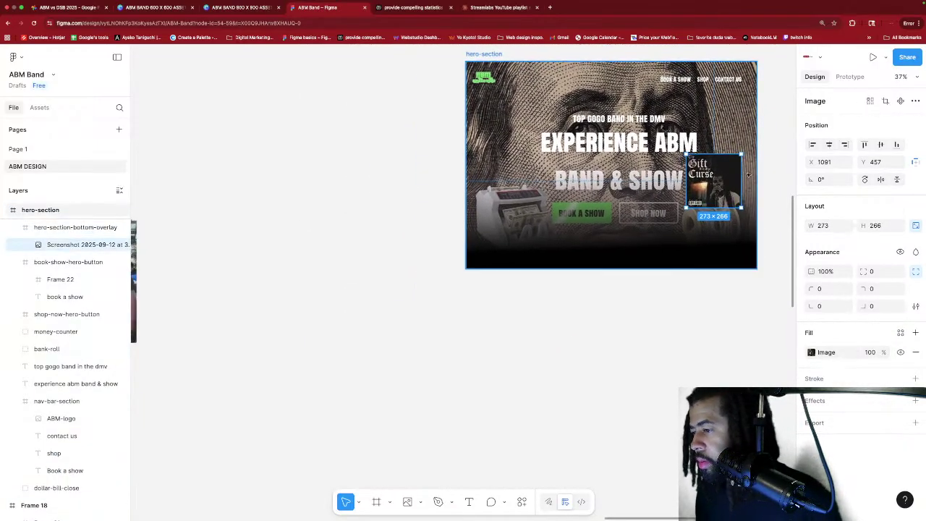
scroll(748, 172, down, 1)
scroll(741, 168, up, 3)
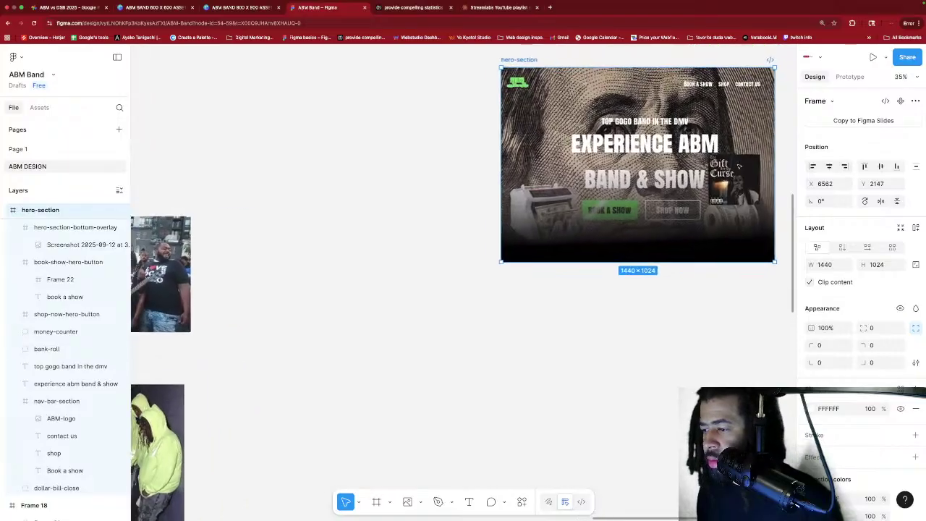
scroll(738, 166, up, 2)
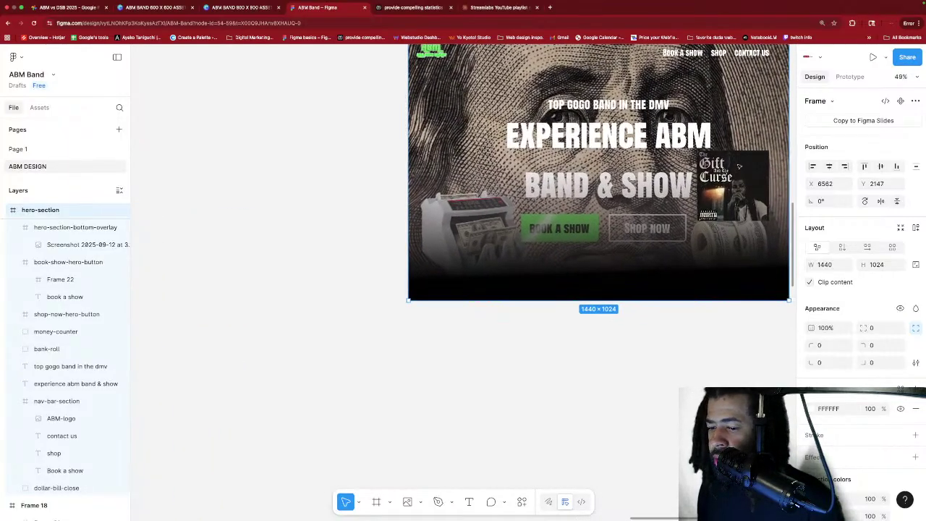
Raise the black end of the hero-section-bottom-overlay's linear gradient slightly above the frame's bottom edge.
click(672, 266)
scroll(674, 262, right, 3)
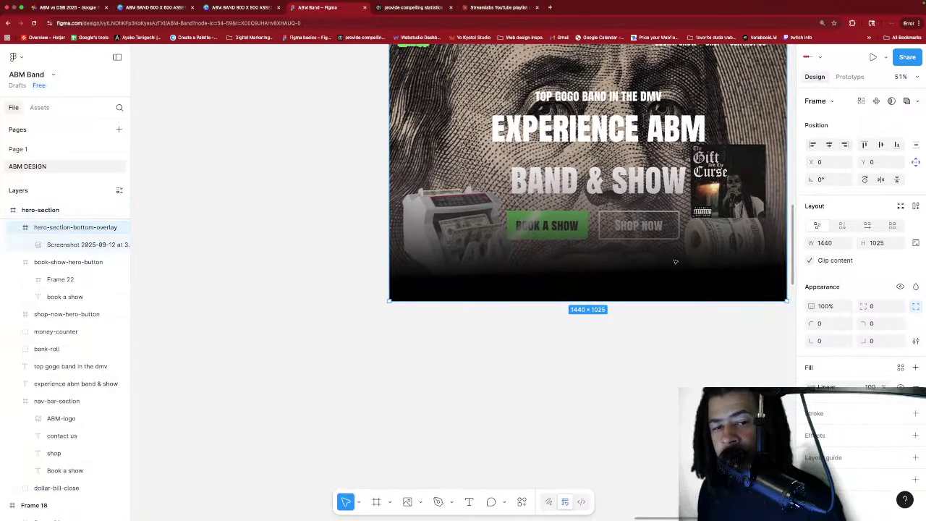
scroll(688, 262, up, 1)
scroll(688, 262, right, 2)
scroll(689, 262, up, 1)
click(811, 387)
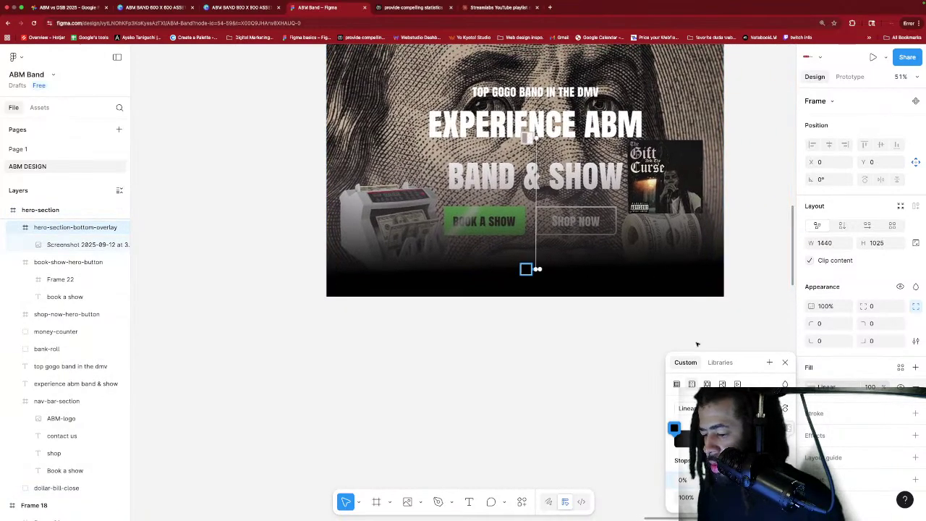
drag(538, 268, 535, 258)
Extend the overlay gradient's transparent end upward to just above the EXPERIENCE ABM heading, and close the fill editing.
scroll(535, 257, down, 5)
scroll(535, 257, right, 2)
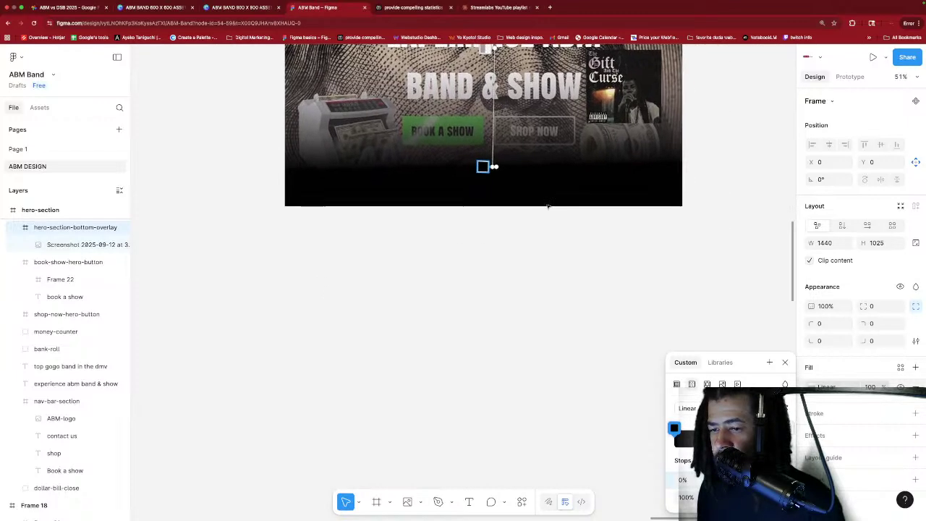
scroll(528, 100, up, 4)
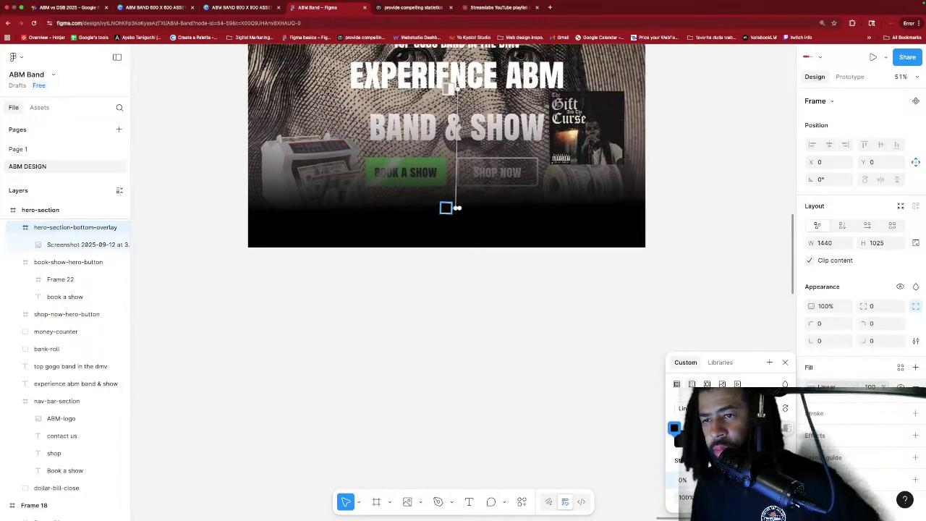
scroll(528, 99, up, 4)
scroll(528, 99, left, 2)
drag(471, 140, 471, 112)
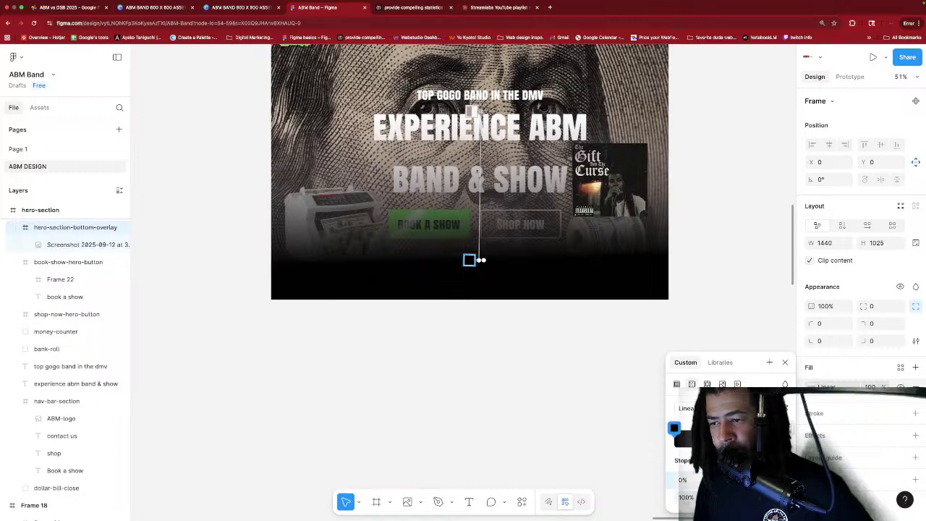
key(Escape)
click(720, 208)
scroll(688, 176, up, 2)
scroll(688, 176, left, 2)
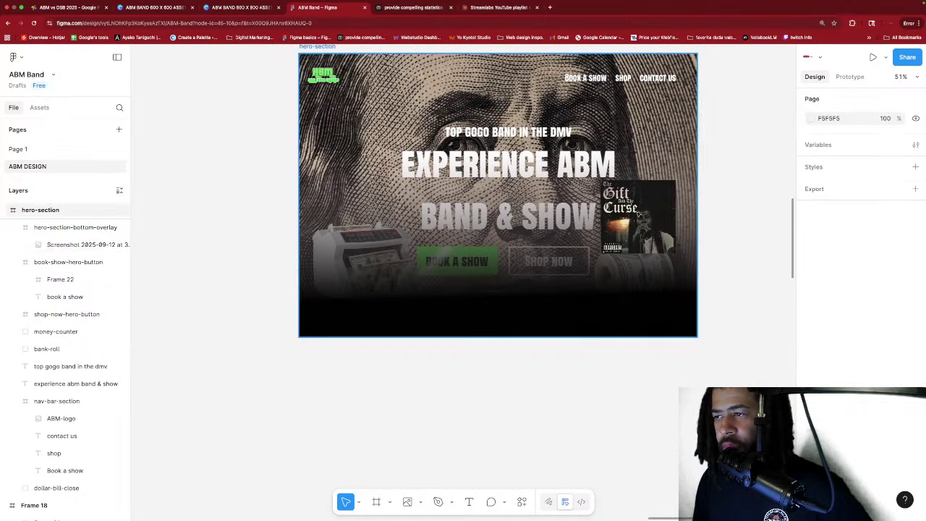
Shift The Gift and the Curse cover right to X 1130, keeping Y at 457.
click(638, 214)
click(638, 214)
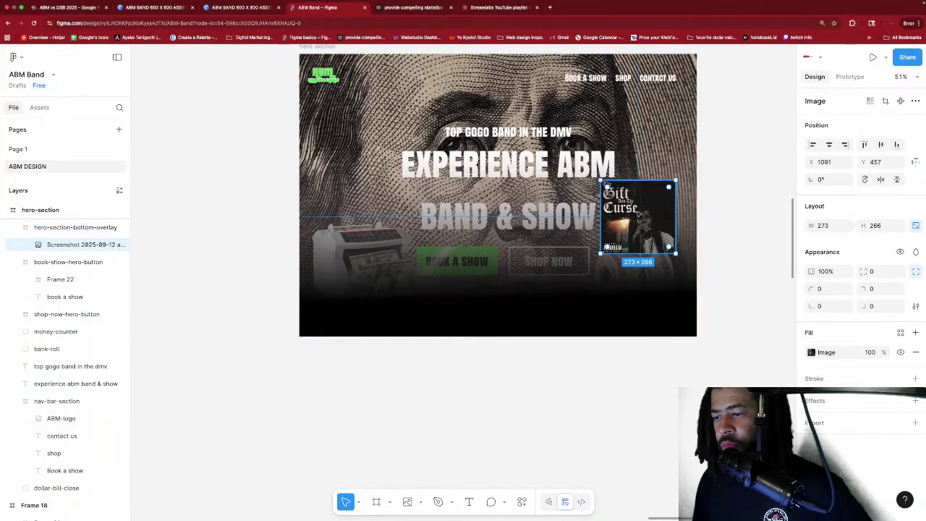
drag(637, 210, 647, 210)
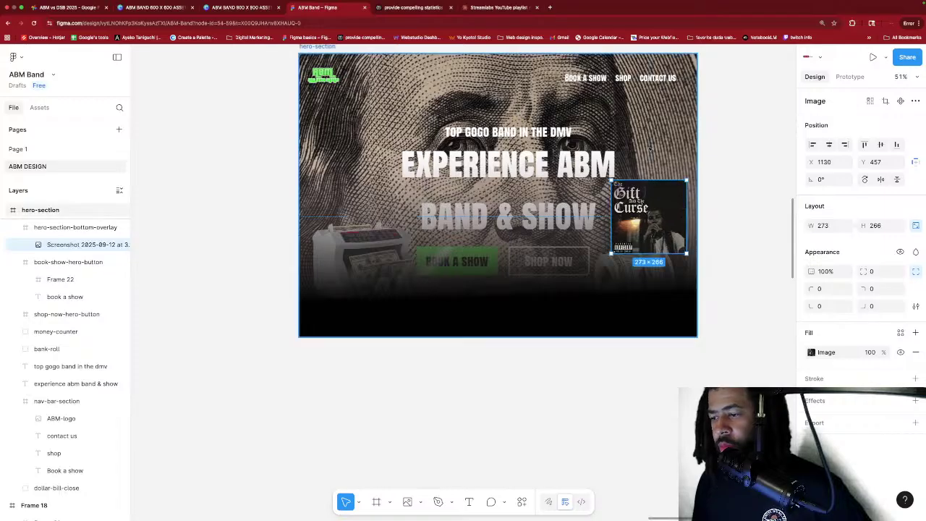
key(Escape)
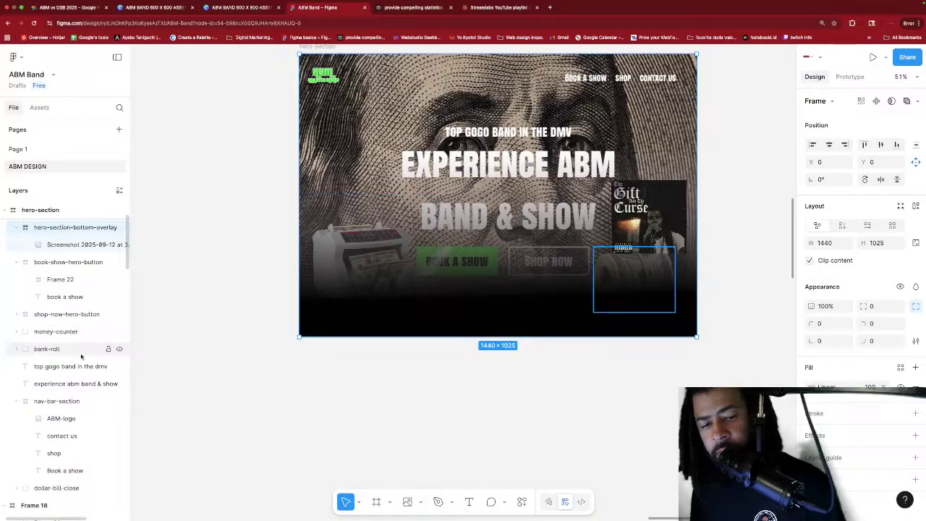
Nudge the contact us, shop and Book a show texts in nav-bar-section together toward the hero section's right edge.
click(57, 403)
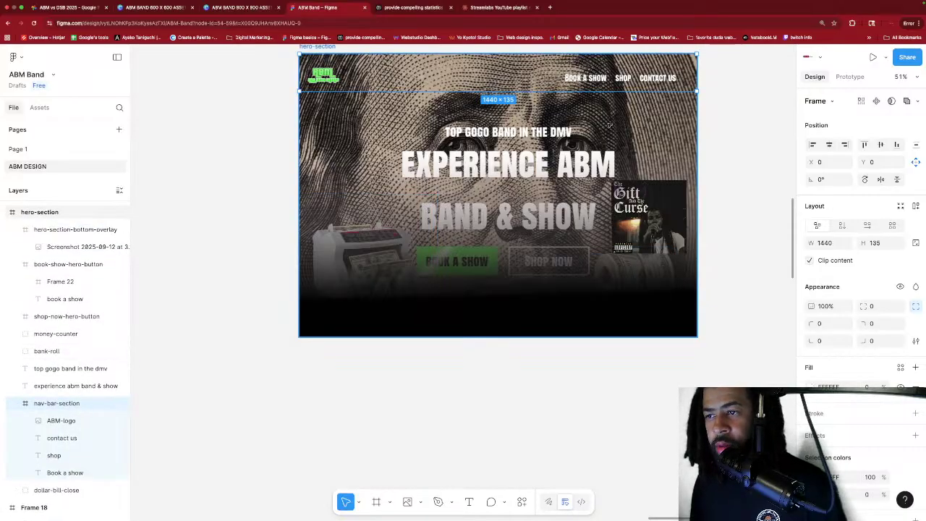
click(75, 230)
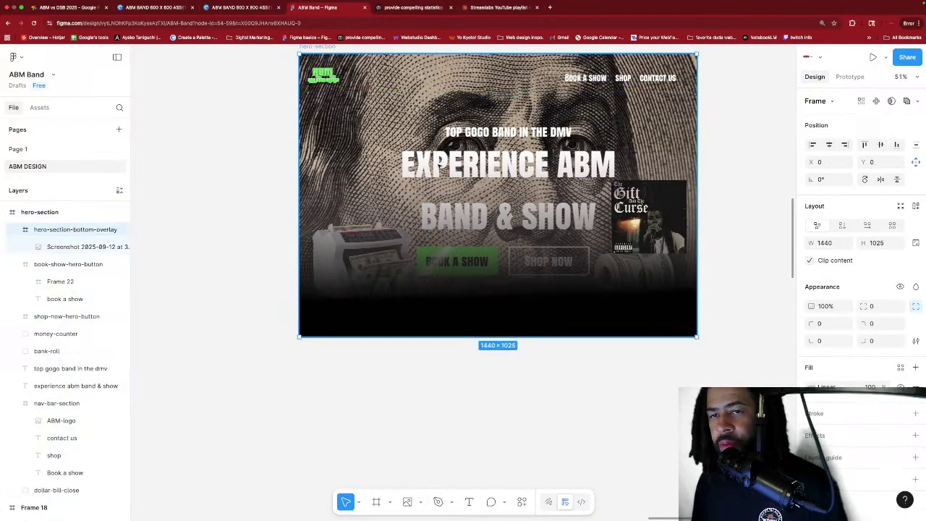
click(61, 403)
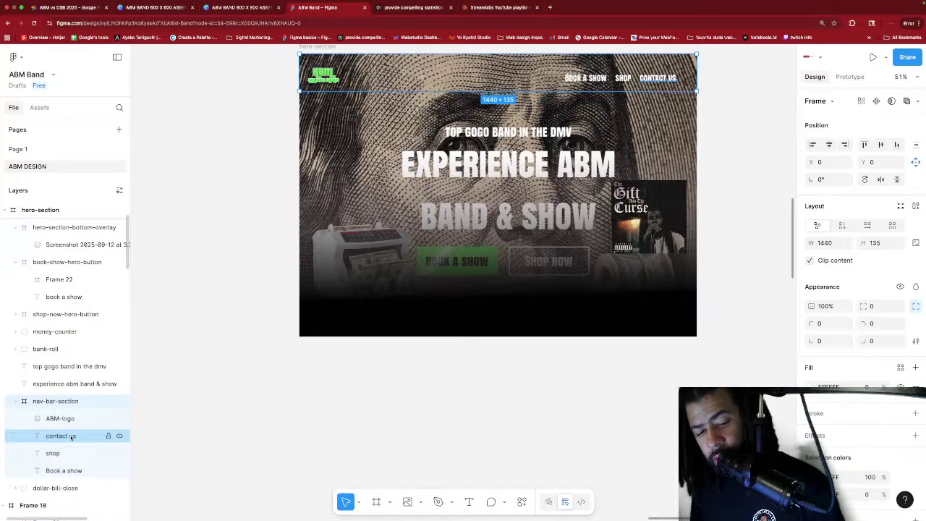
click(72, 437)
scroll(65, 449, down, 1)
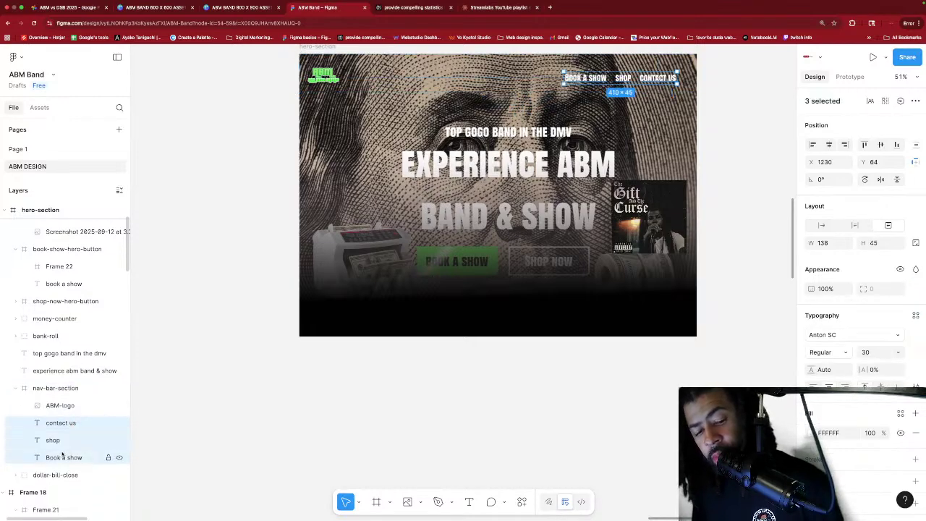
shift+click(62, 455)
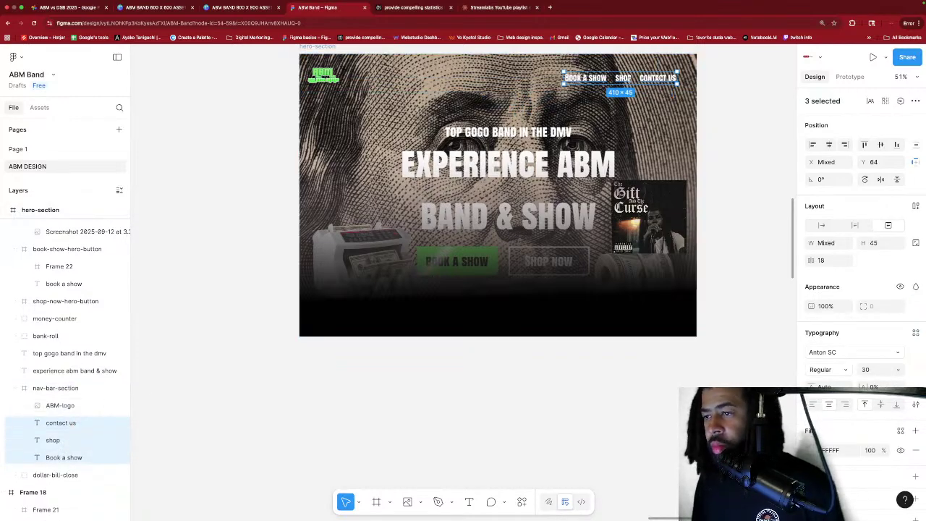
key(shift+Right)
key(shift+Right)
key(Right)
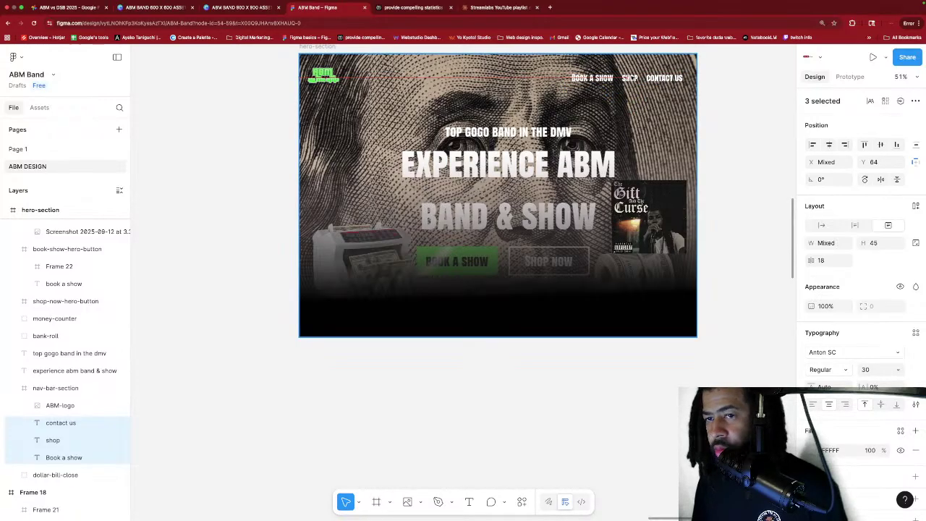
key(Right)
key(Right)
key(Right)
key(Right)
key(Right)
key(Right)
key(Right)
key(Right)
key(Right)
key(Right)
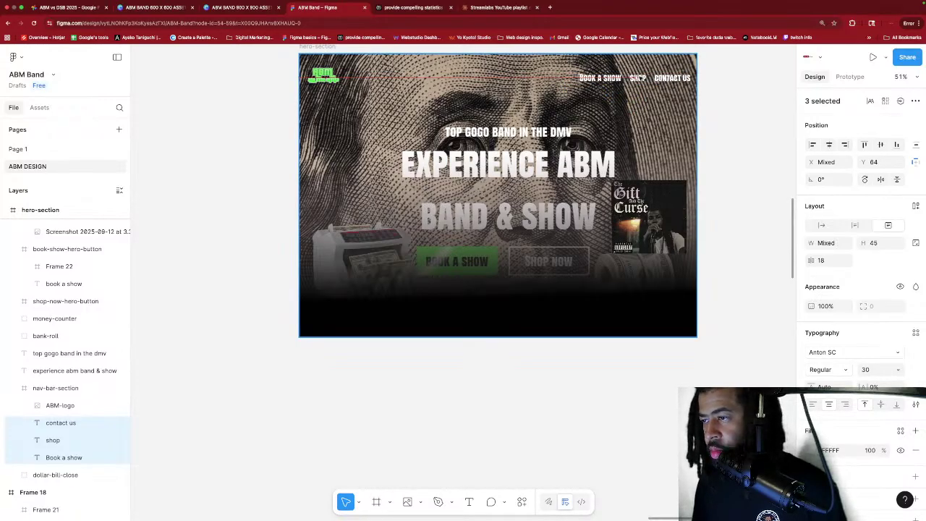
Nudge the Book a show, shop and contact us texts together slightly left, away from the hero section's right edge.
key(Left)
key(Left)
key(Left)
key(Left)
key(Left)
key(Left)
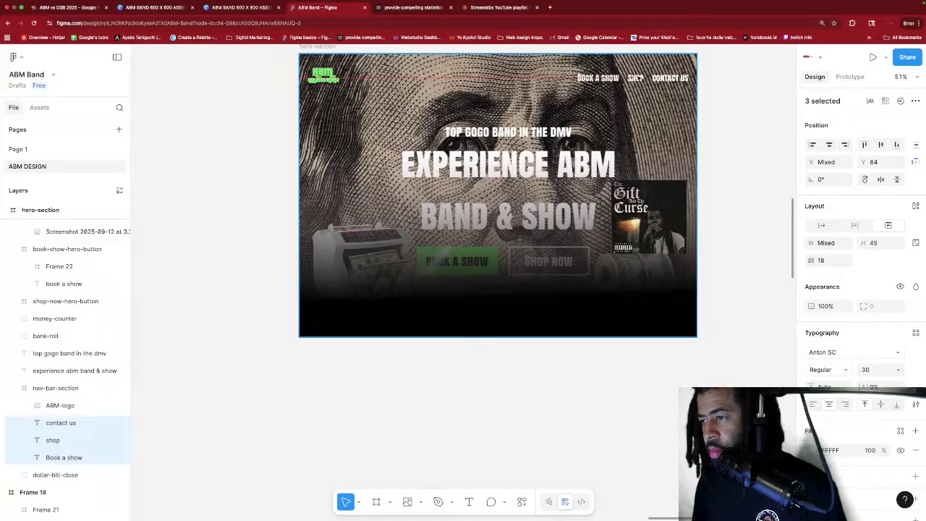
click(723, 81)
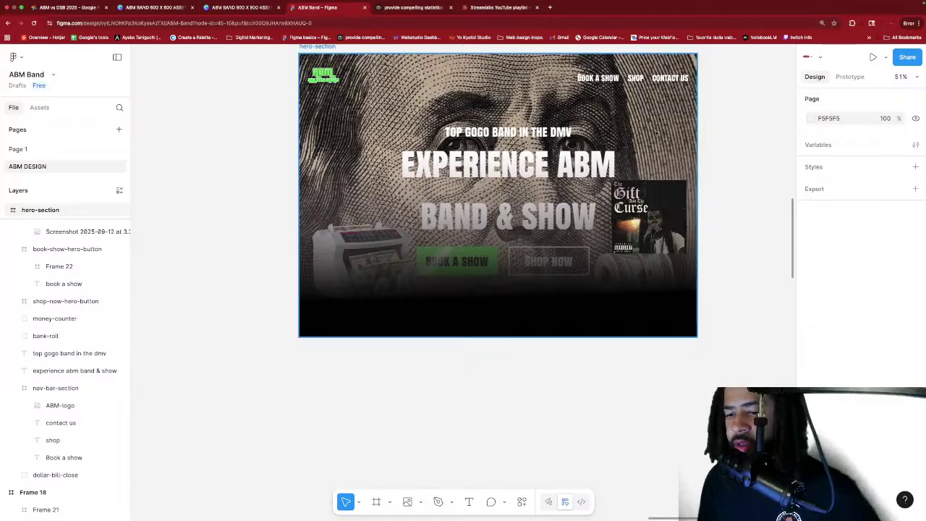
Bring book-show-hero-button in front of hero-section-bottom-overlay and collapse its layer.
scroll(657, 131, down, 2)
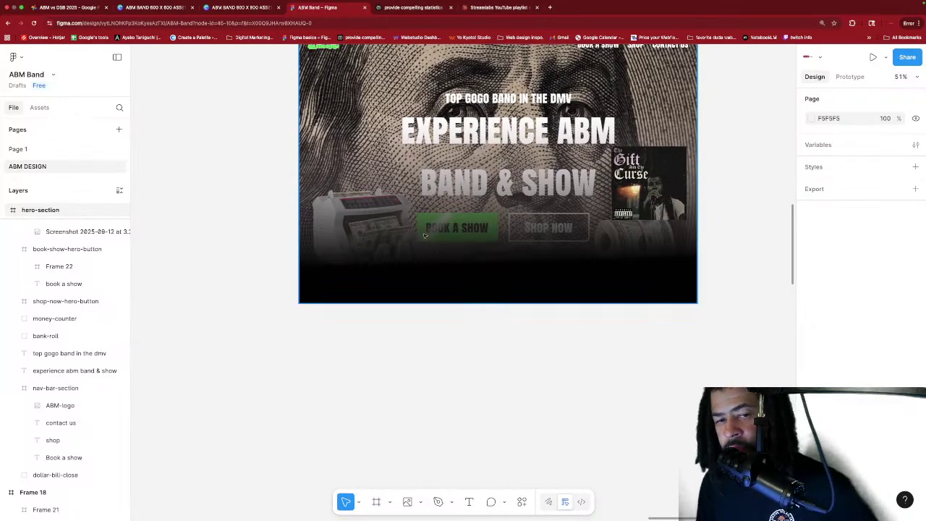
click(74, 248)
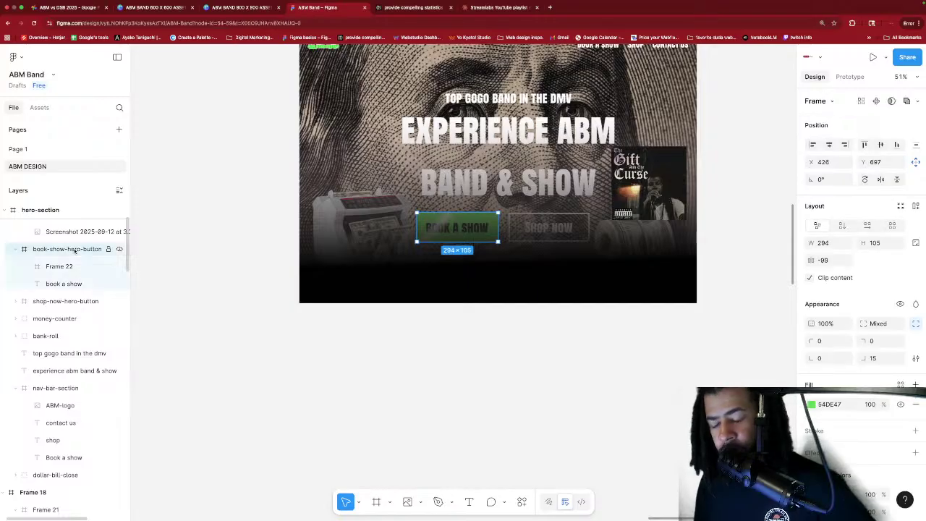
key(super+alt+bracketleft)
key(super+alt+bracketright)
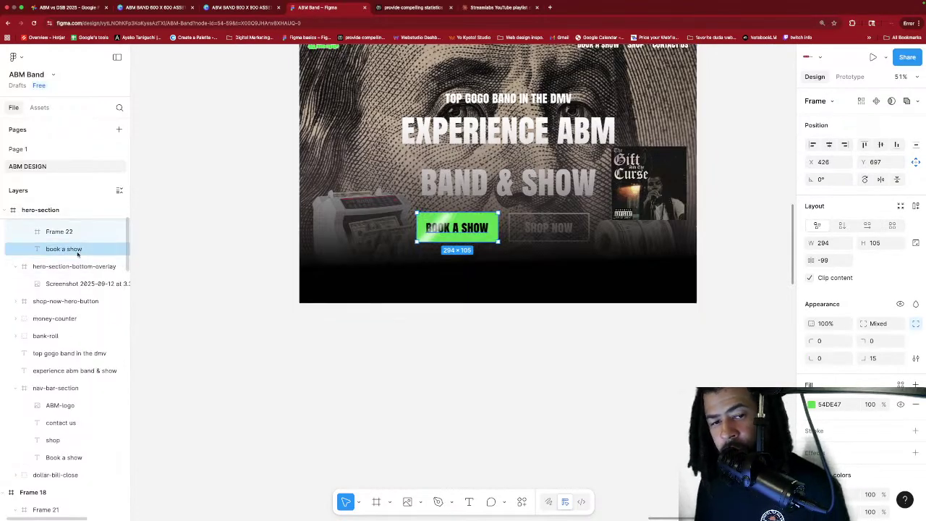
scroll(86, 246, up, 1)
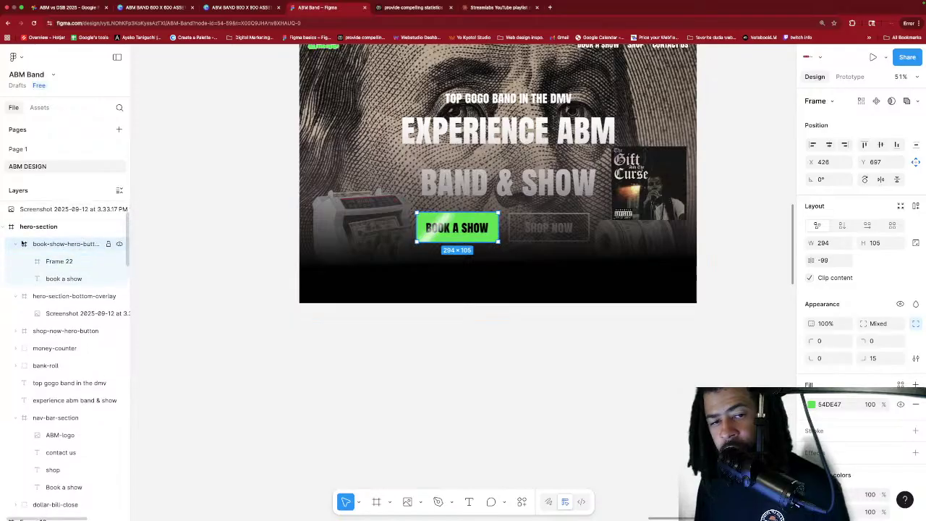
click(15, 245)
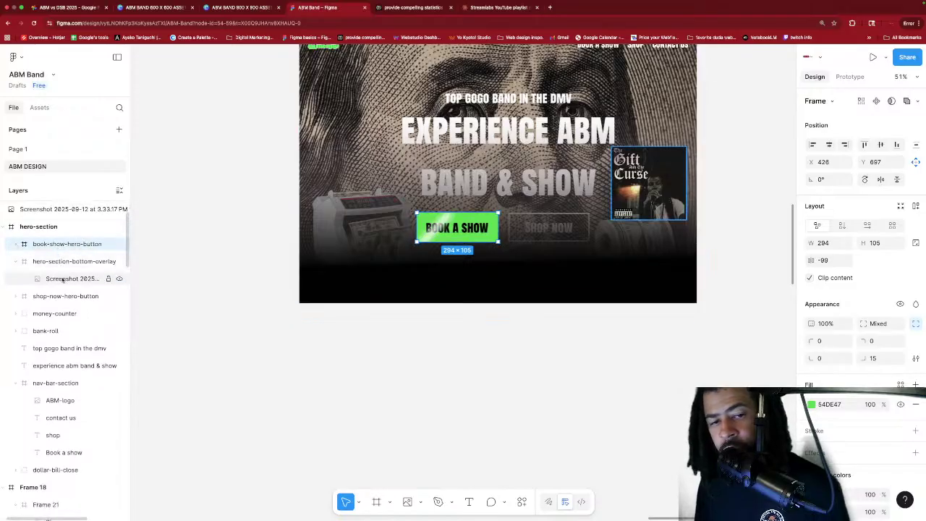
Bring shop-now-hero-button to the front of the hero-section, above the dark overlay.
click(33, 297)
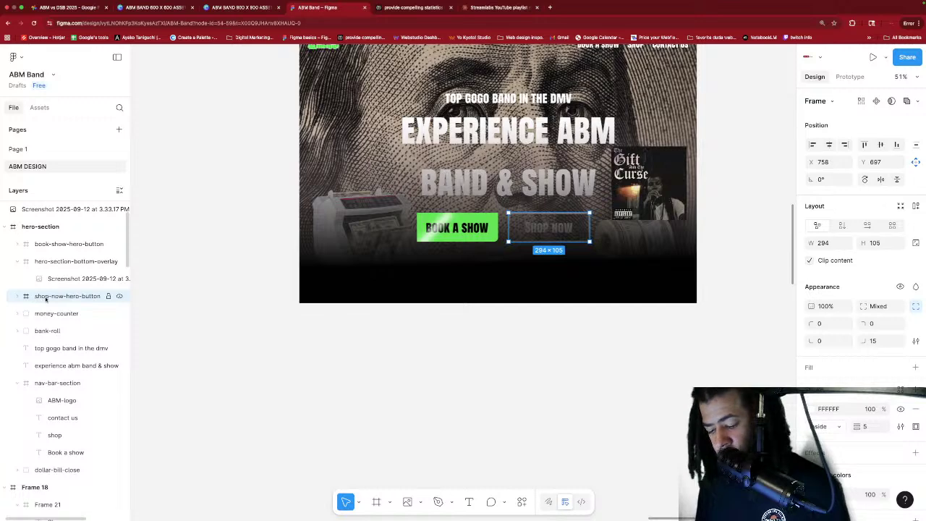
key(super+shift+bracketright)
click(379, 348)
scroll(519, 328, up, 3)
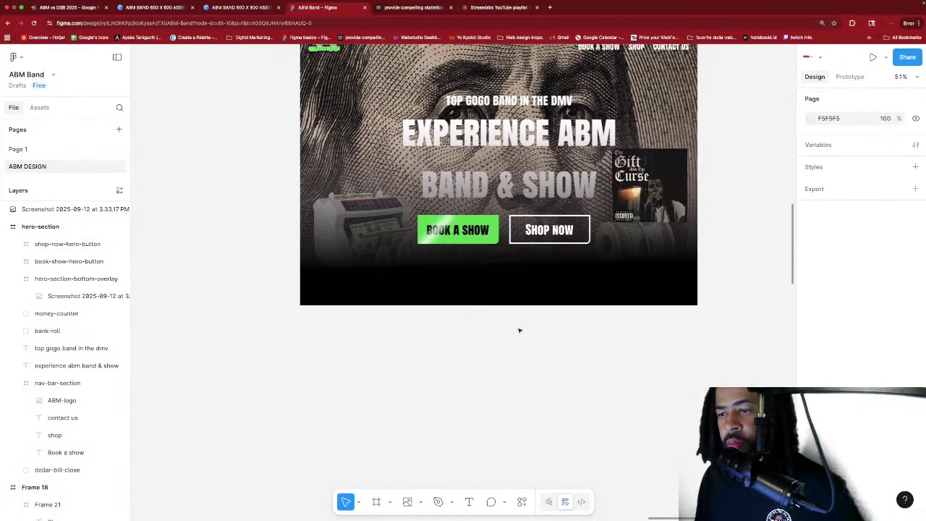
scroll(519, 329, up, 1)
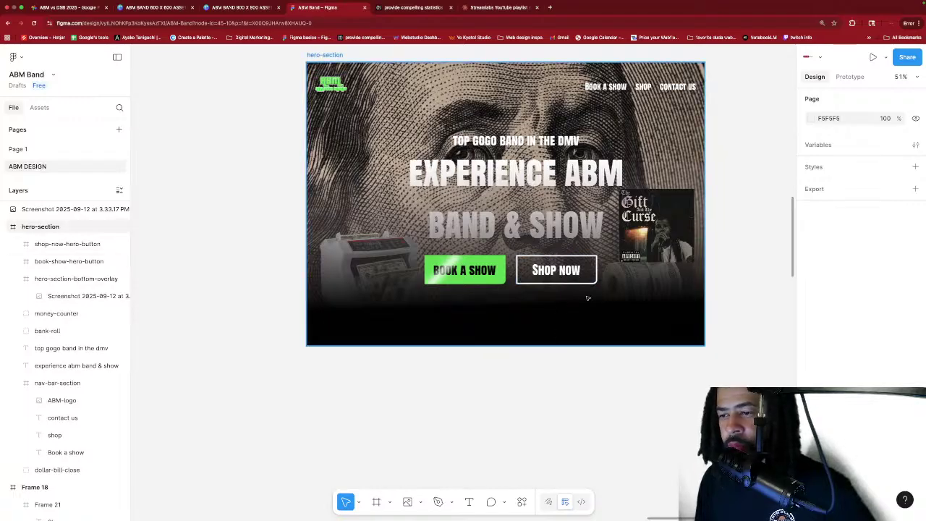
Scale the black-bordered indoor group photo from the reference images down to about 811 × 605, placing it beside the yellow-hoodie photo.
scroll(587, 297, left, 3)
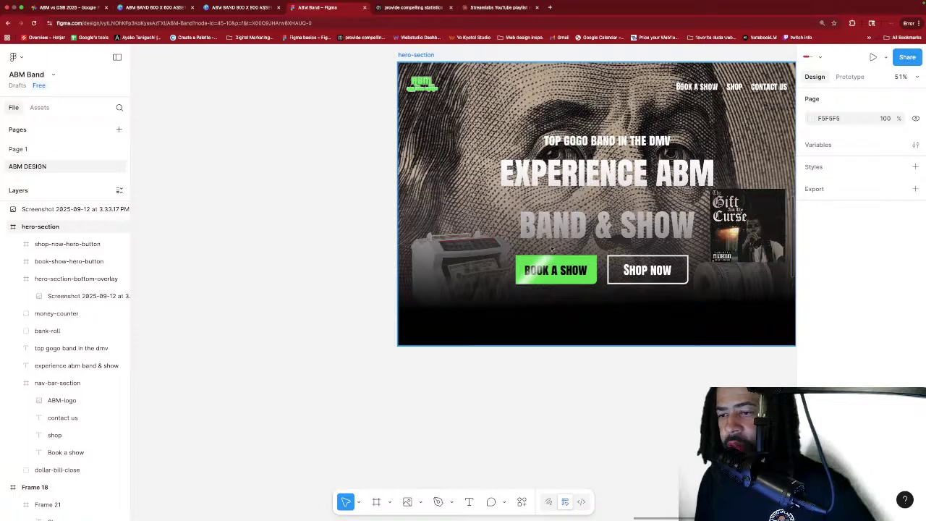
scroll(551, 250, down, 3)
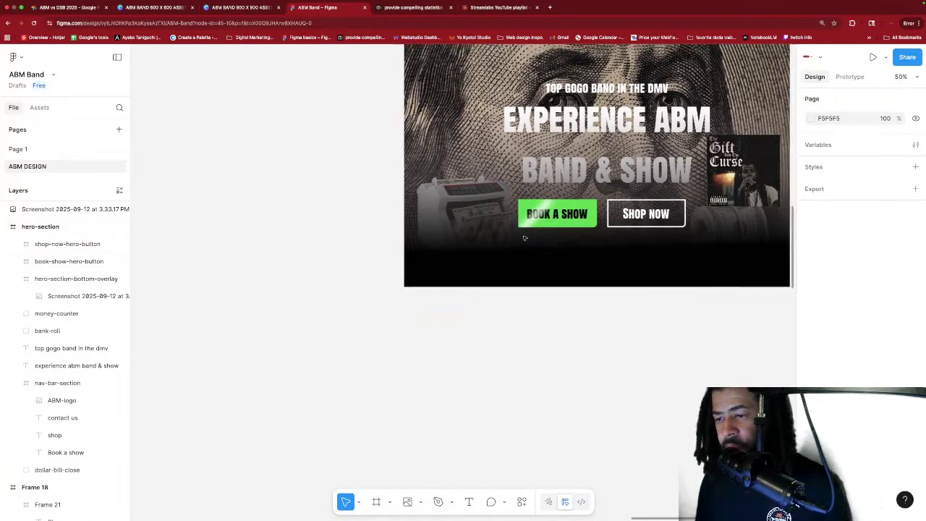
scroll(526, 238, down, 5)
scroll(498, 240, left, 5)
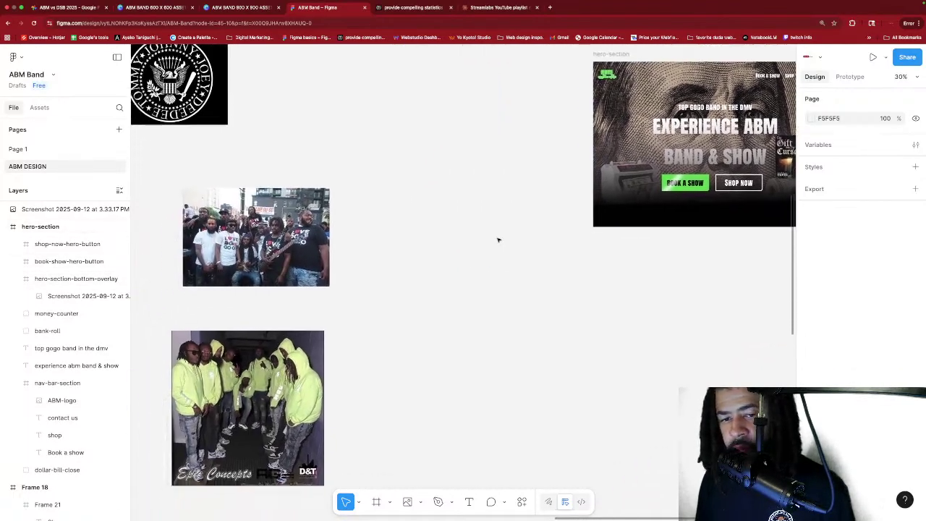
scroll(498, 240, left, 3)
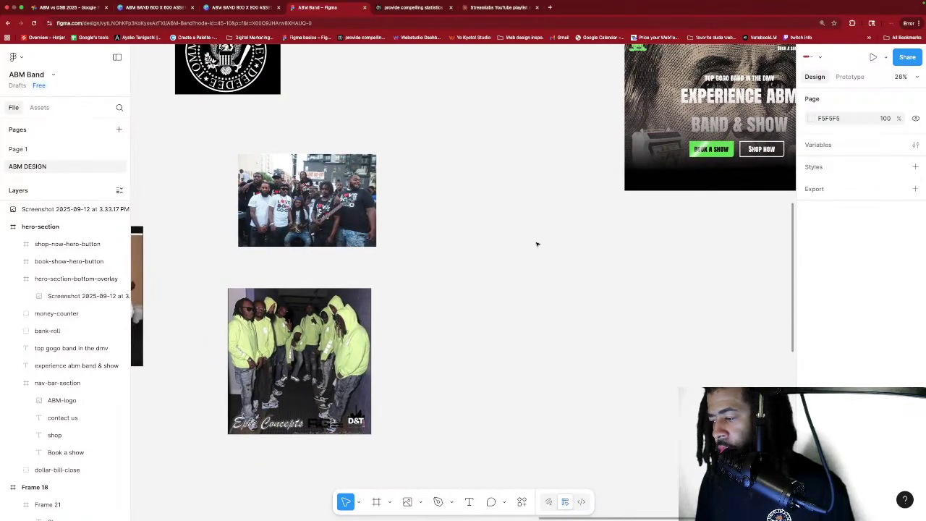
scroll(536, 243, down, 2)
scroll(538, 243, left, 10)
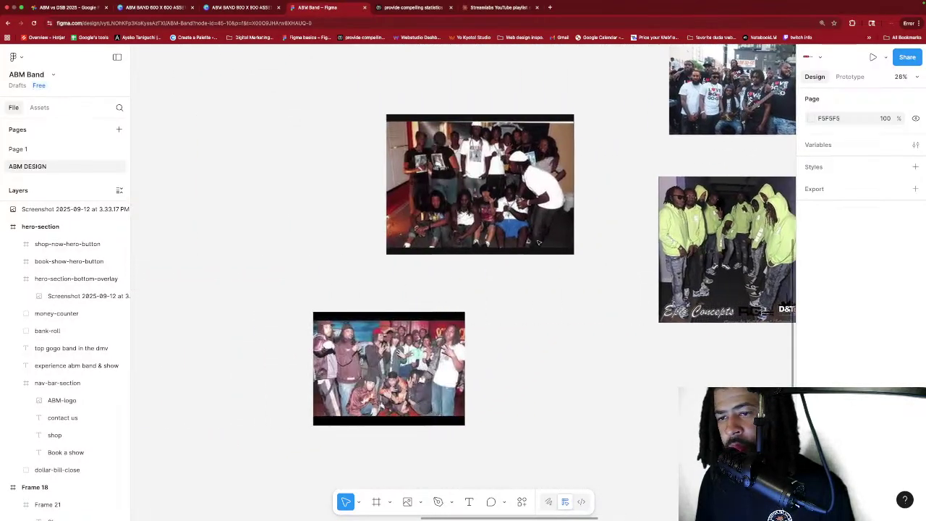
scroll(539, 242, up, 1)
scroll(539, 242, right, 1)
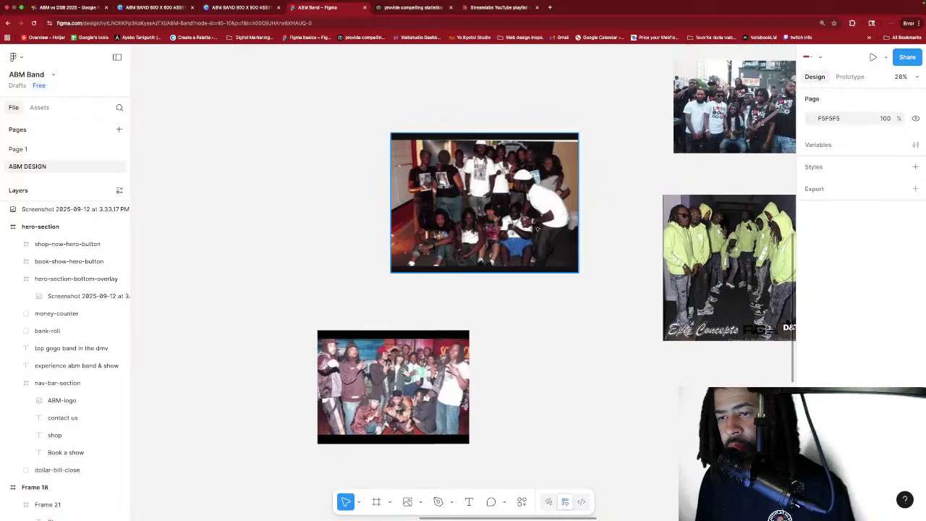
click(544, 192)
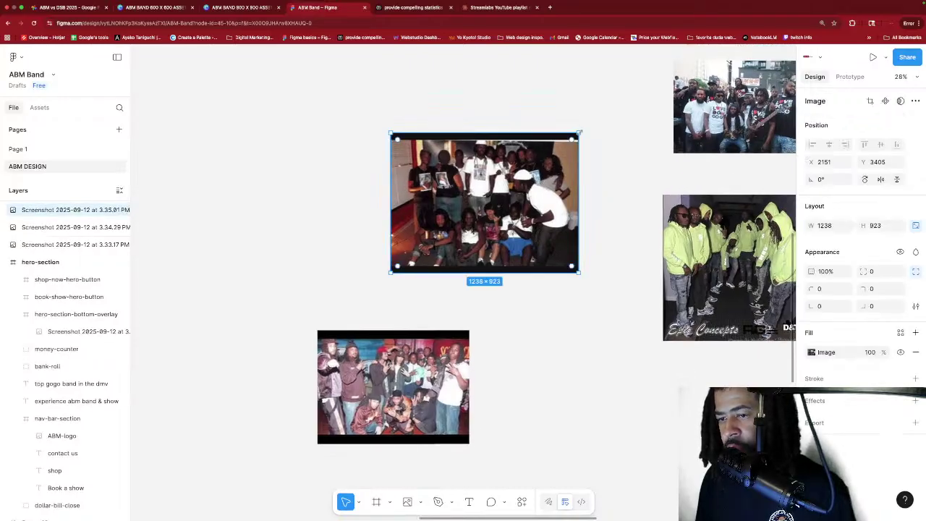
drag(578, 134, 627, 233)
scroll(562, 240, down, 8)
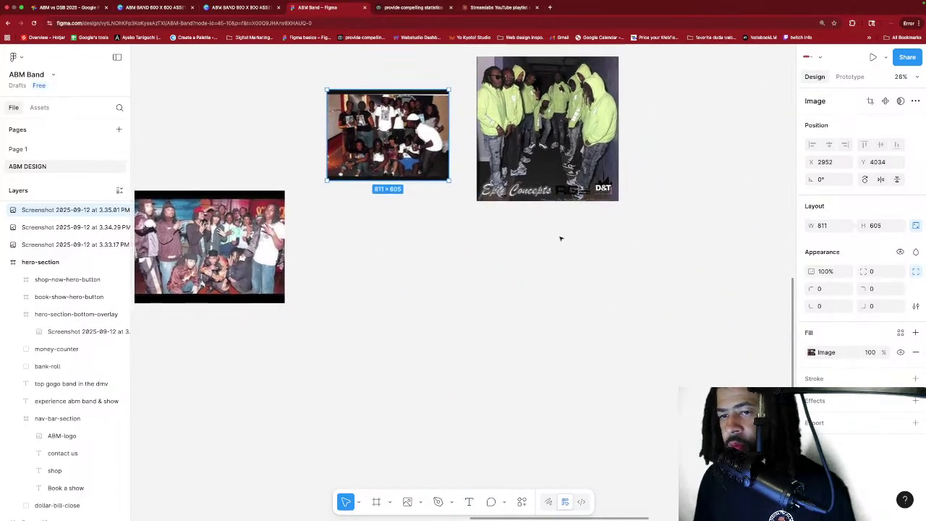
Move the indoor group photo to the empty canvas beneath the hero-section and scale it down to about 469 × 350.
drag(520, 214, 661, 193)
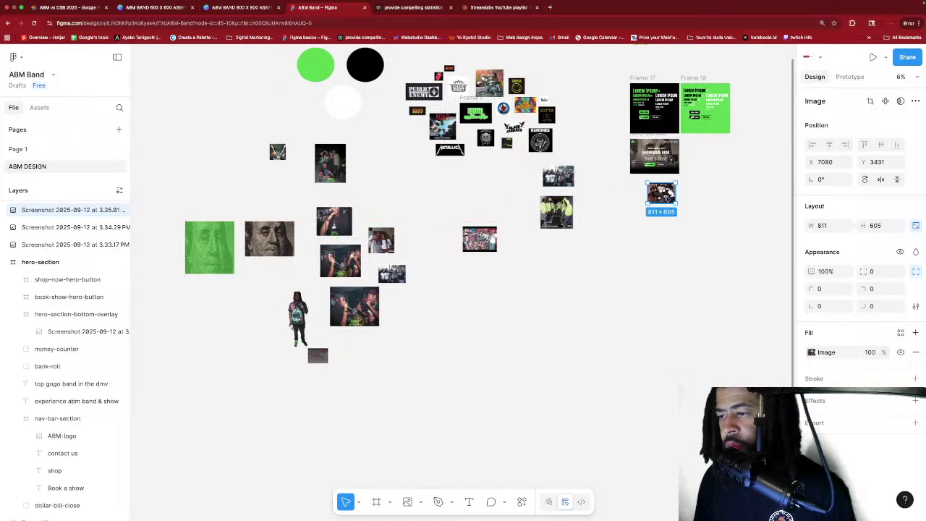
scroll(661, 195, down, 2)
scroll(667, 201, up, 8)
scroll(667, 202, up, 5)
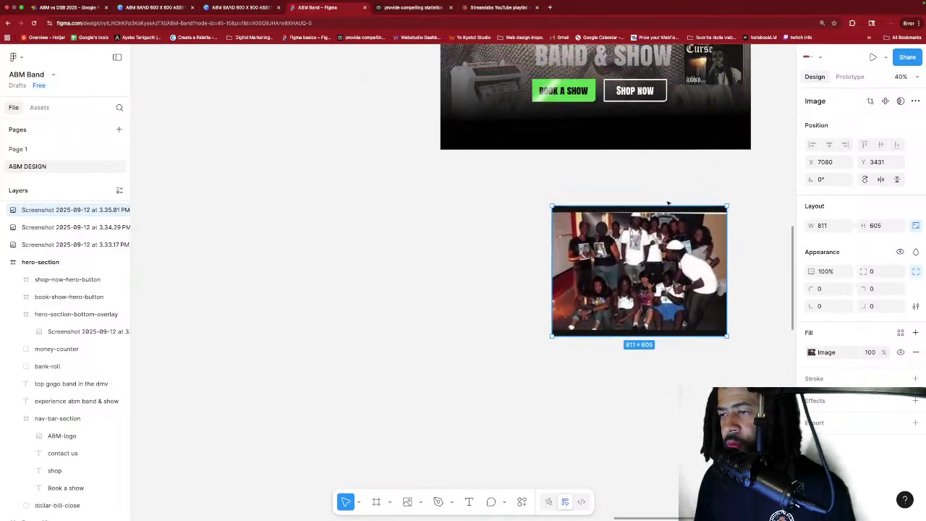
drag(725, 209, 653, 263)
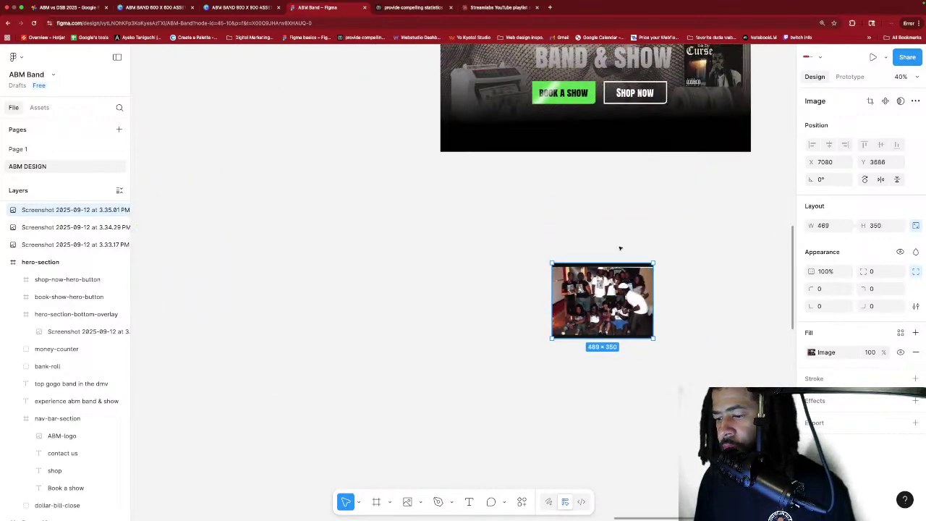
Scale the group photo to about 388 × 289 and place it inside the hero-section's left side at X 37, Y 312.
drag(601, 289, 483, 194)
scroll(552, 173, up, 4)
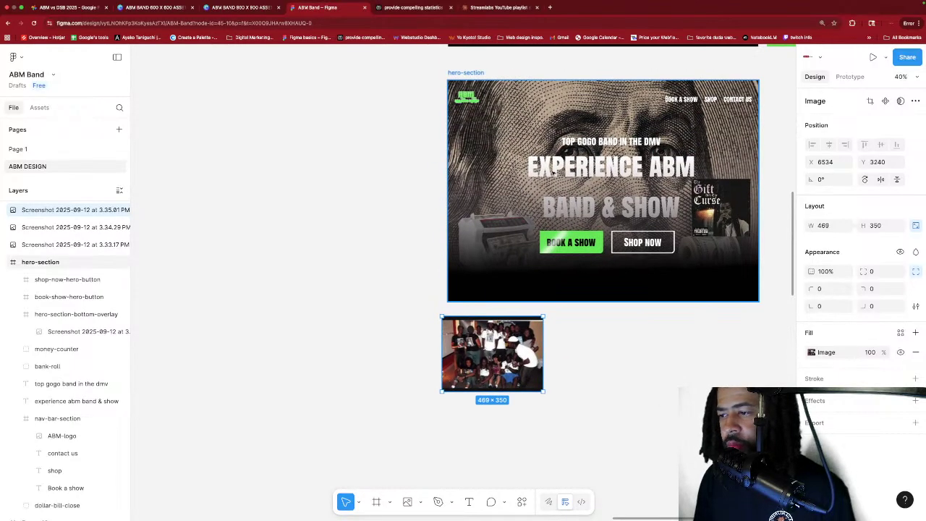
drag(541, 302, 526, 314)
drag(482, 347, 497, 167)
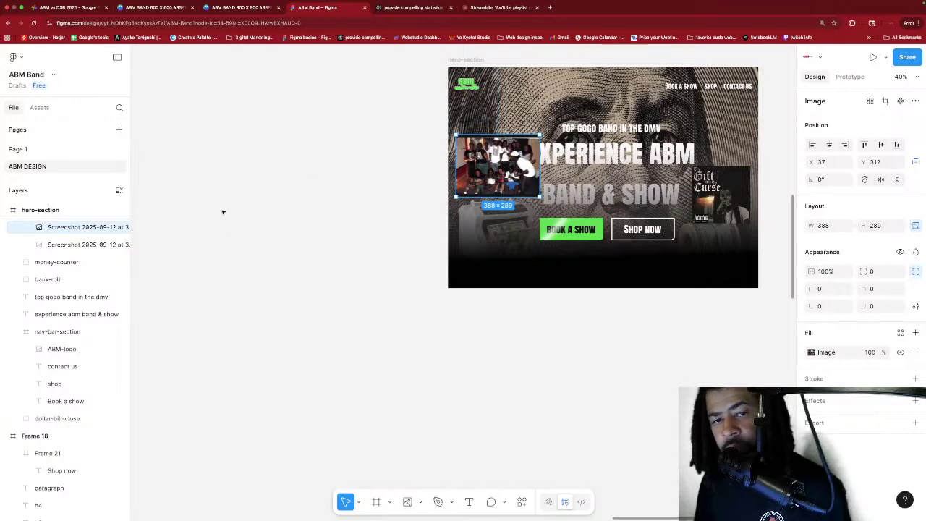
Rename the group photo's layer inside hero-section-bottom-overlay as gogo-pic-hero-section.
scroll(102, 242, up, 2)
click(89, 281)
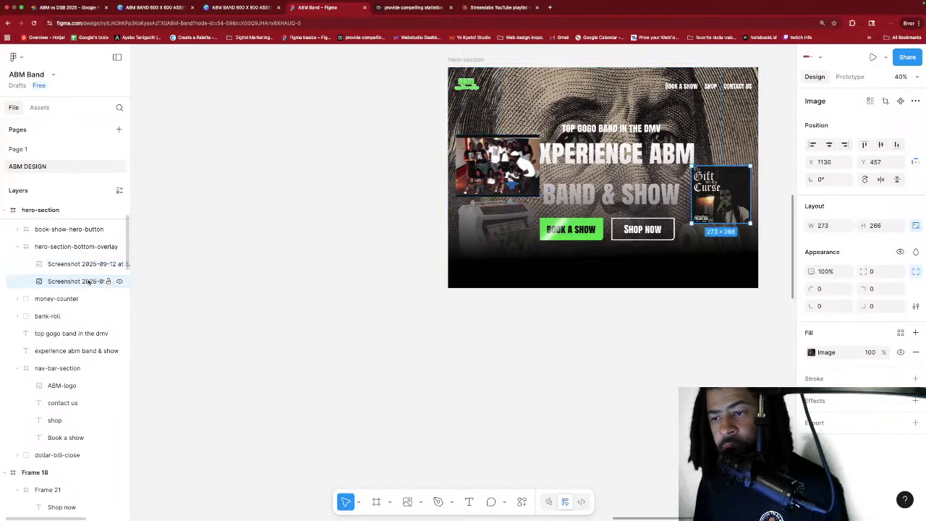
click(86, 265)
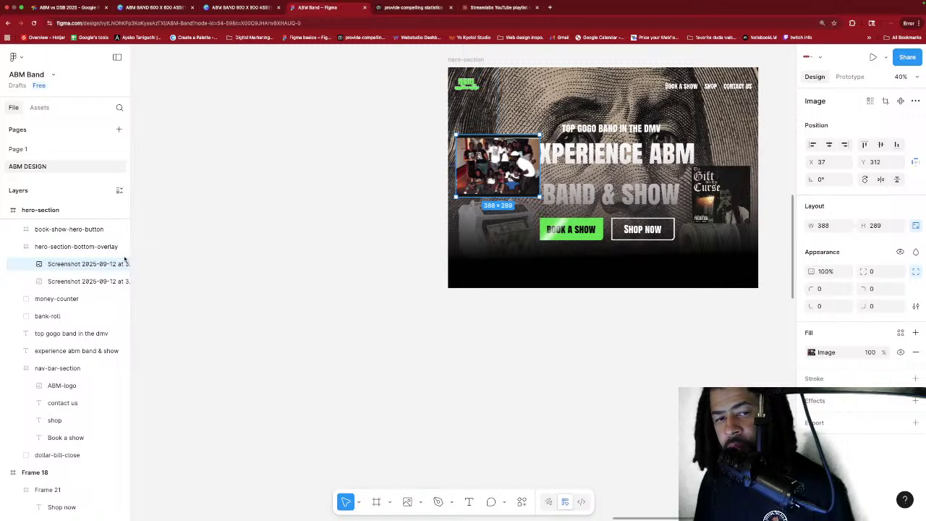
right_click(84, 266)
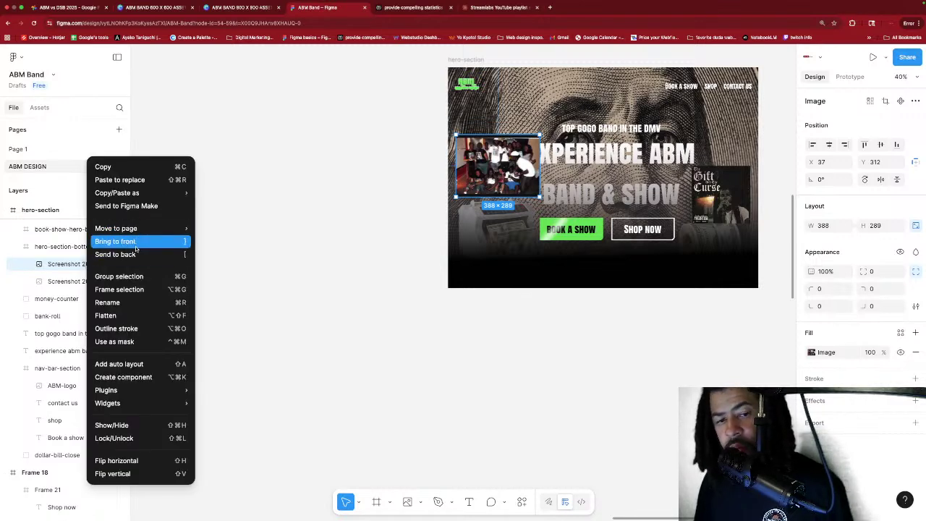
click(132, 304)
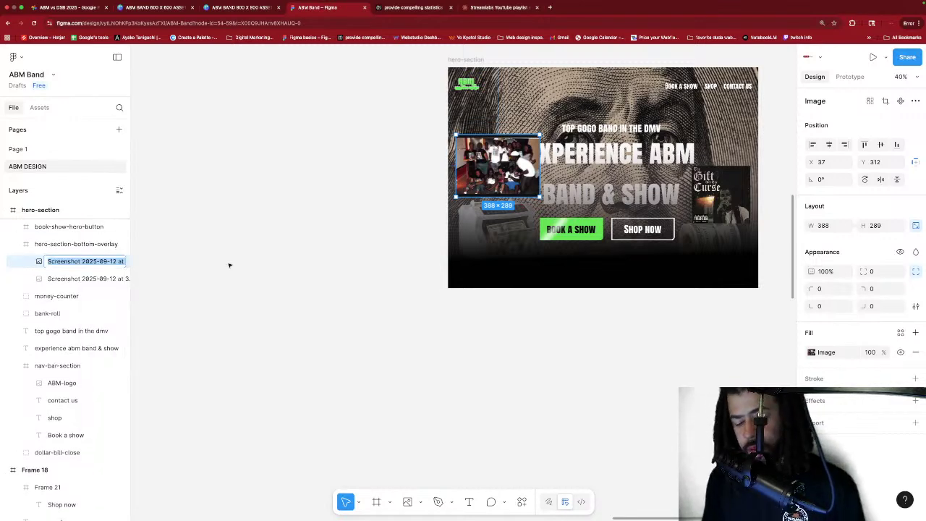
text(gogo-pic)
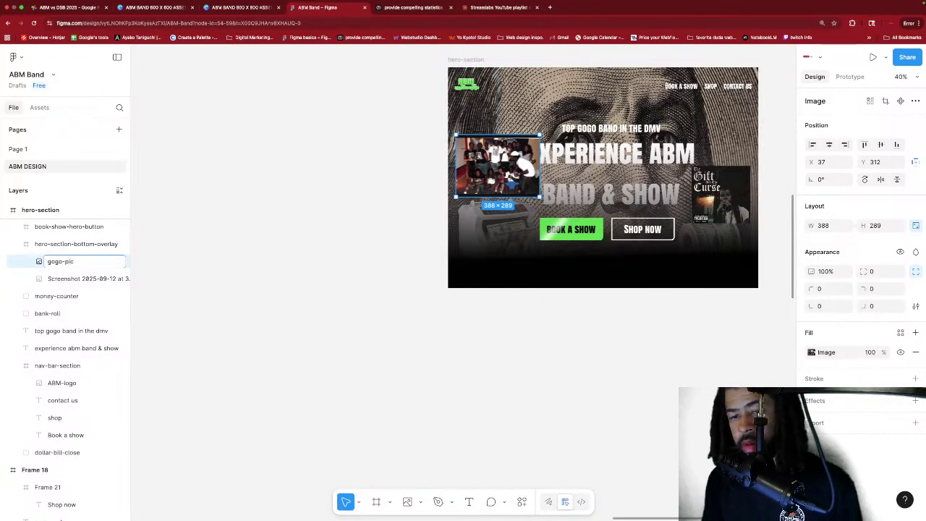
text(0)
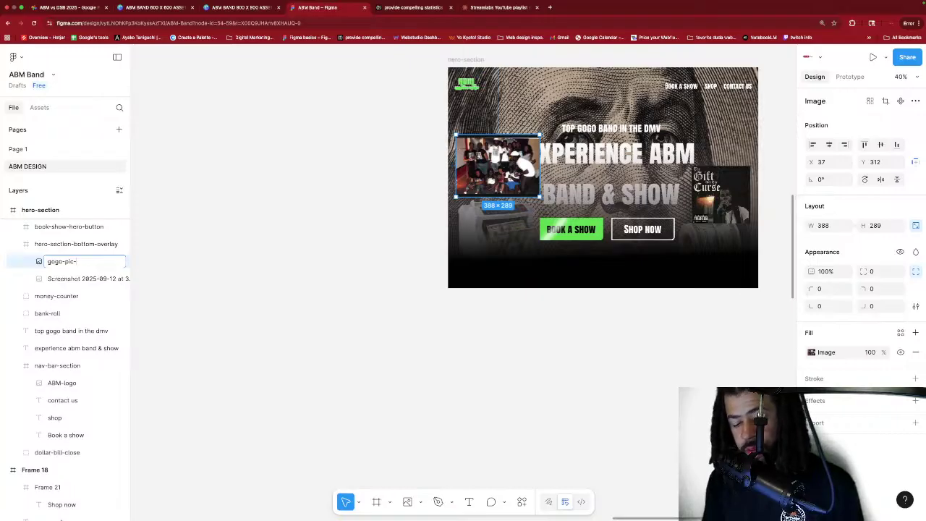
text(hero-sectio)
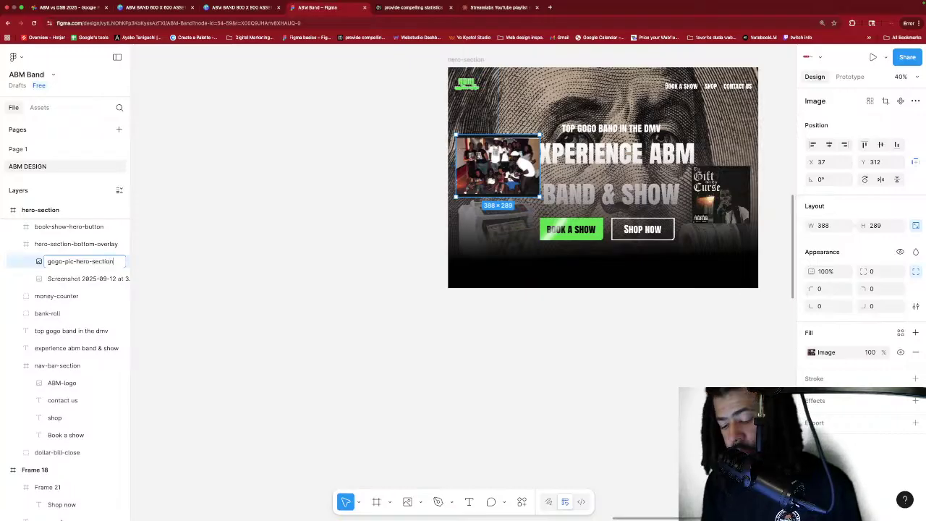
text(n)
key(Return)
Move gogo-pic-hero-section out of hero-section-bottom-overlay to directly beneath bank-roll in the layer order, keeping the bank-roll group collapsed.
scroll(463, 282, left, 5)
scroll(248, 264, right, 7)
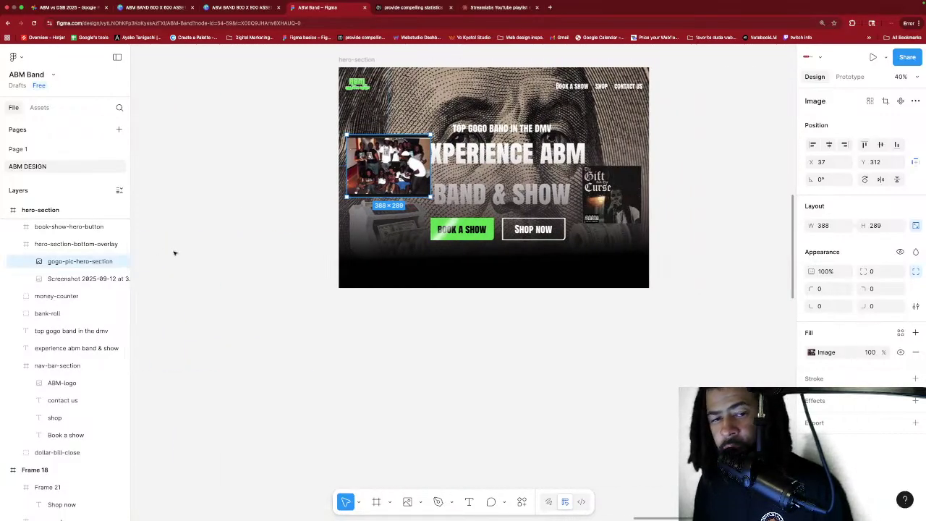
scroll(174, 253, left, 2)
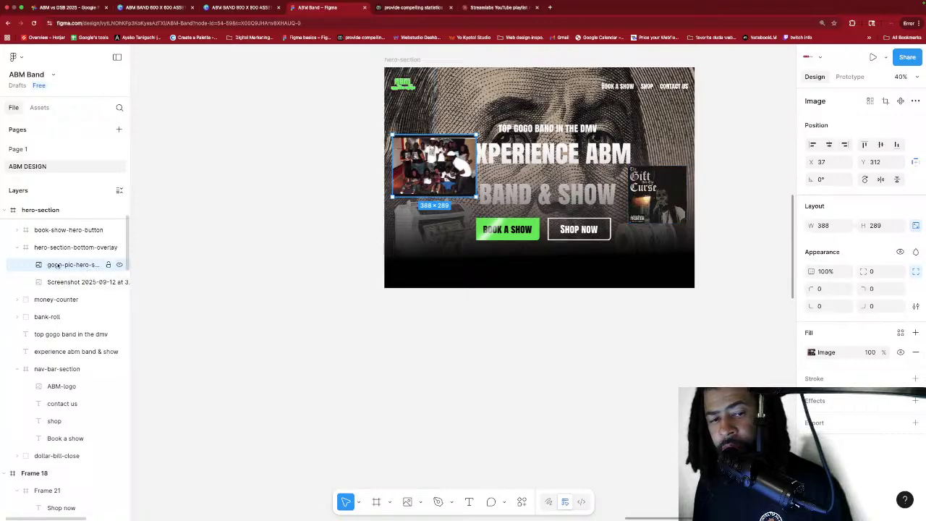
drag(57, 266, 45, 290)
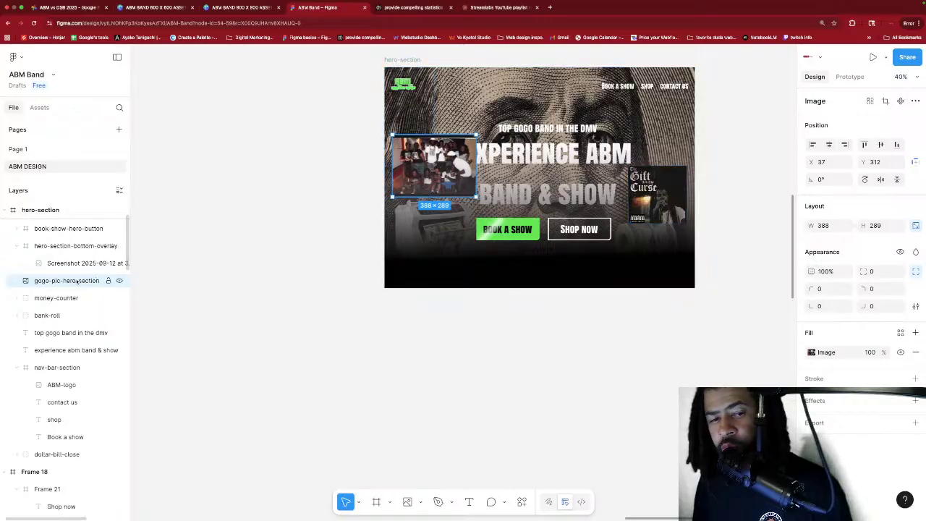
drag(70, 282, 41, 361)
click(63, 316)
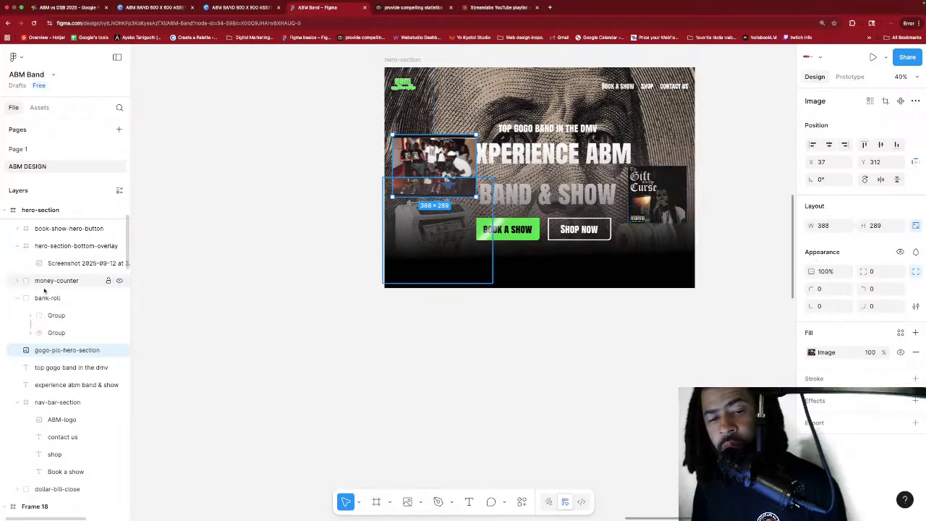
click(17, 298)
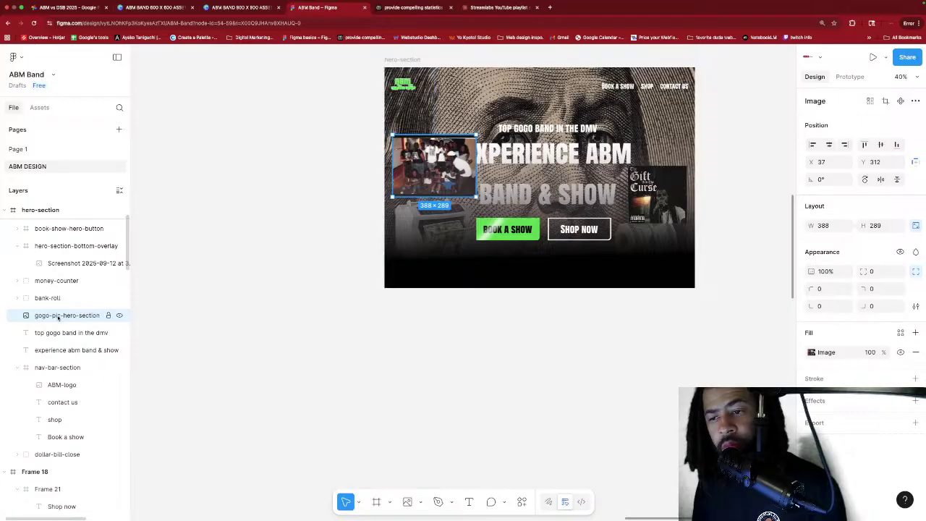
Try sending gogo-pic-hero-section to the back of hero-section beneath dollar-bill-close, and bring it to the front instead.
drag(58, 315, 77, 328)
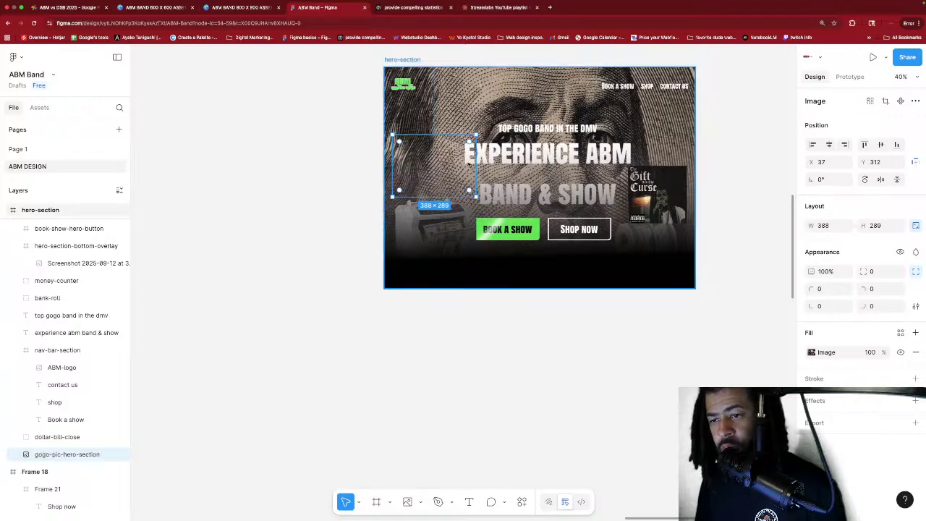
key(super+shift+z)
key(super+z)
key(super+shift+z)
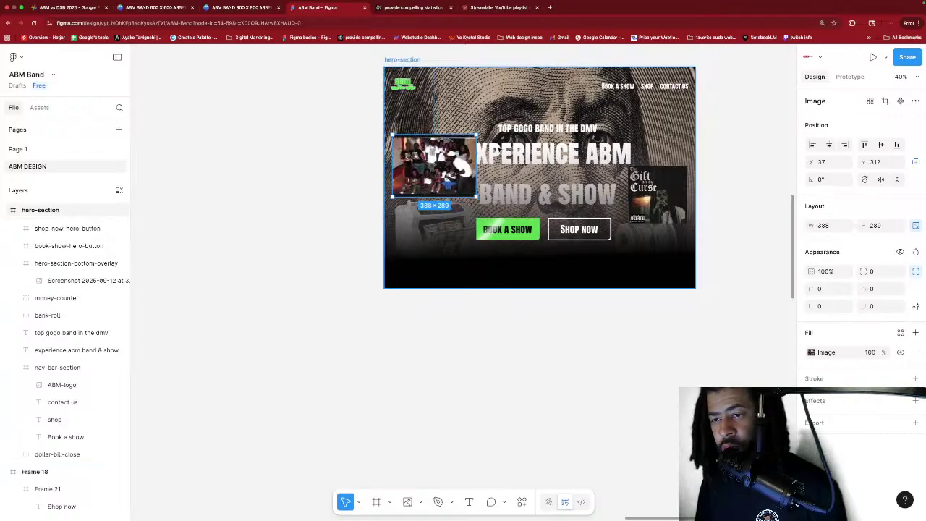
Bring the "experience abm band & show" headline to the front of hero-section, above the group photo.
key(Escape)
click(76, 263)
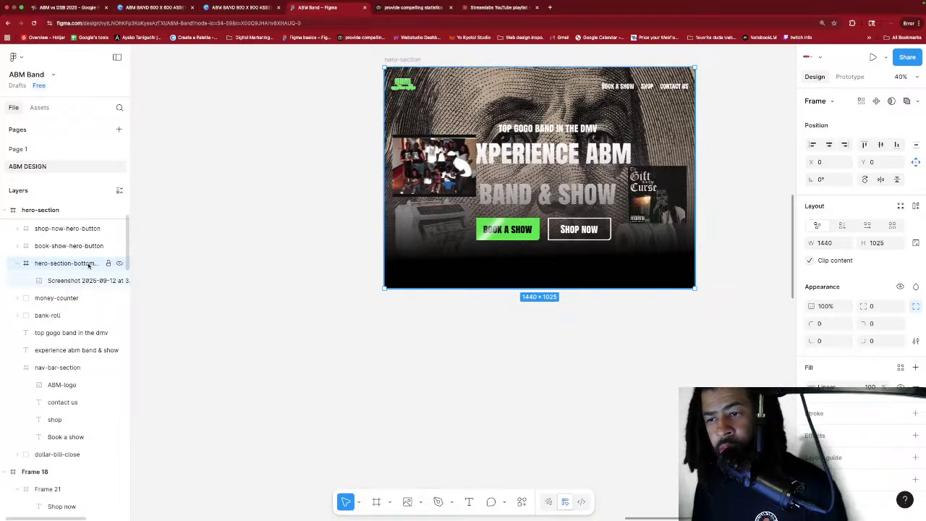
click(81, 351)
key(])
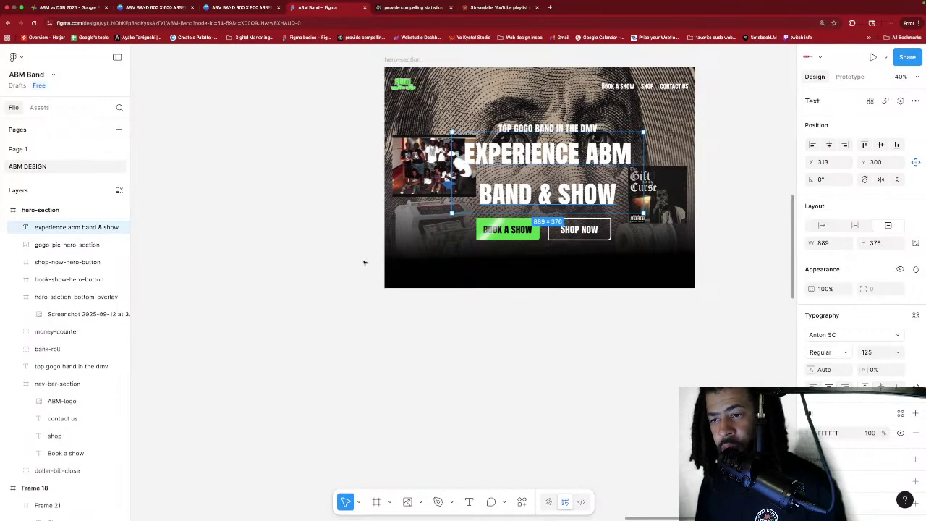
key(Escape)
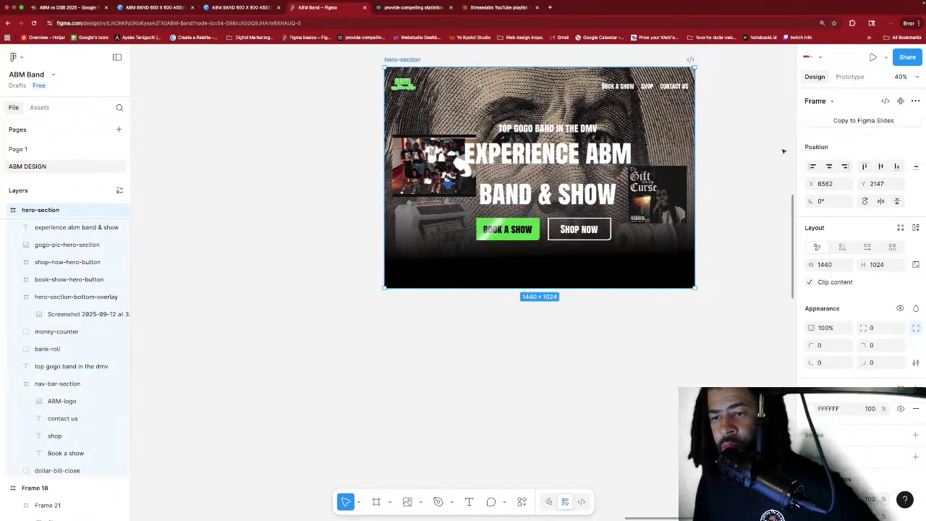
key(Escape)
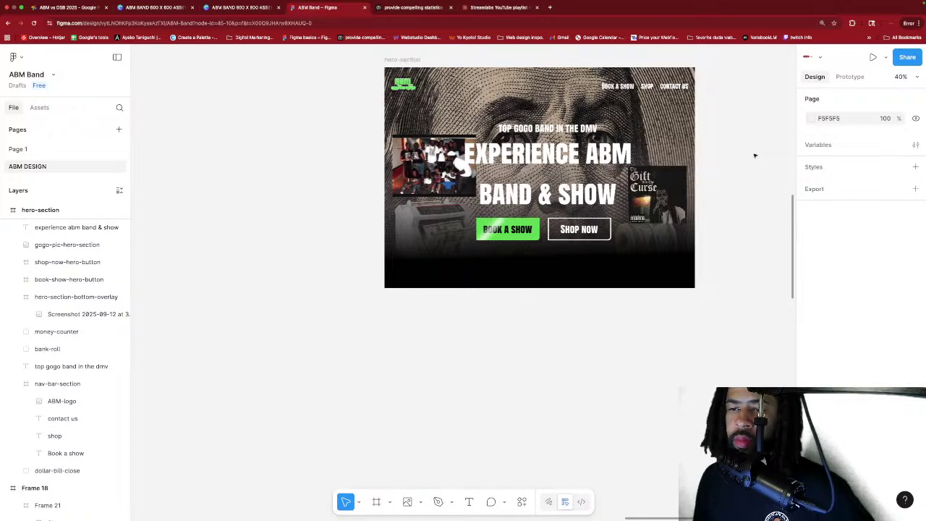
Send gogo-pic-hero-section to the back of hero-section and raise it to directly above dollar-bill-close in the layer order.
click(412, 167)
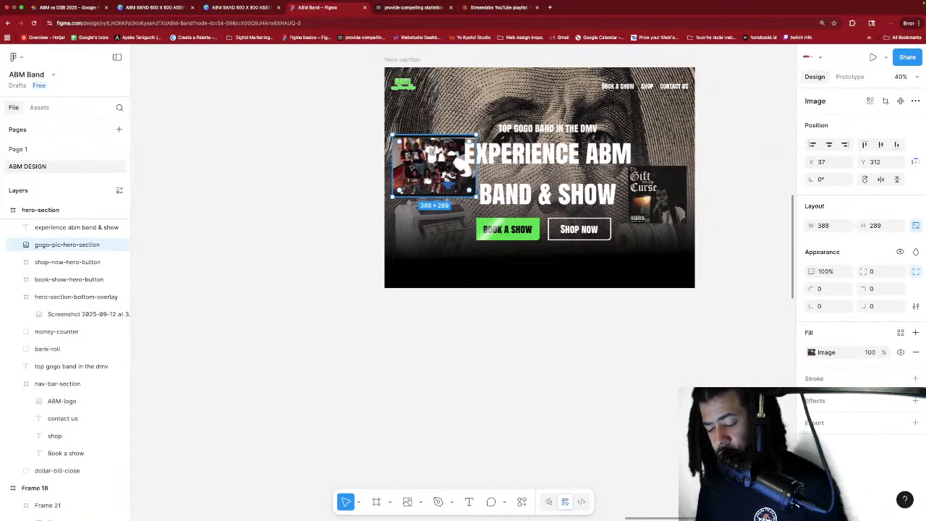
key(super+bracketright)
key(super+alt+bracketleft)
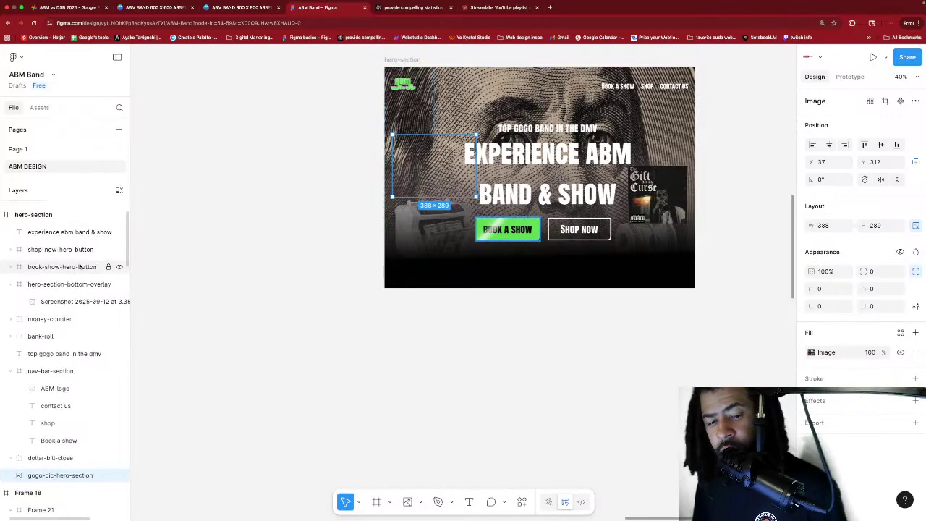
scroll(79, 267, left, 1)
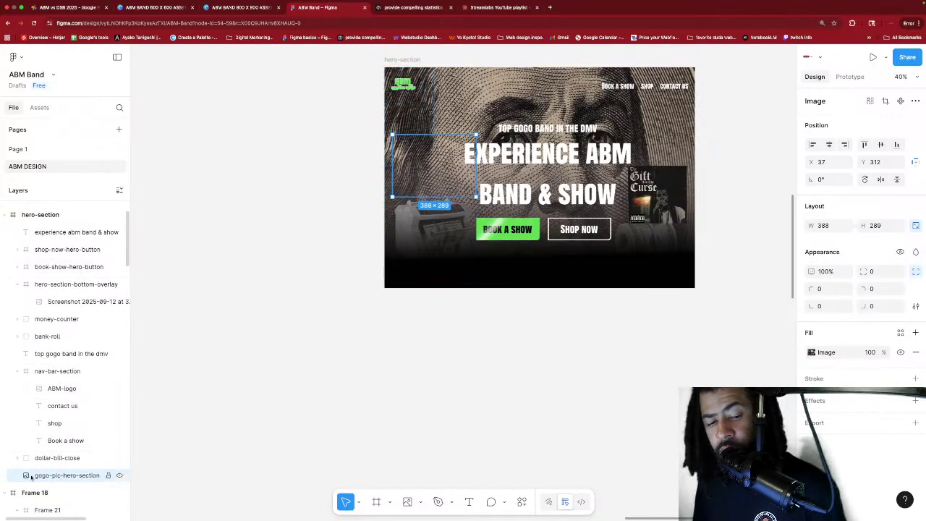
drag(49, 476, 42, 452)
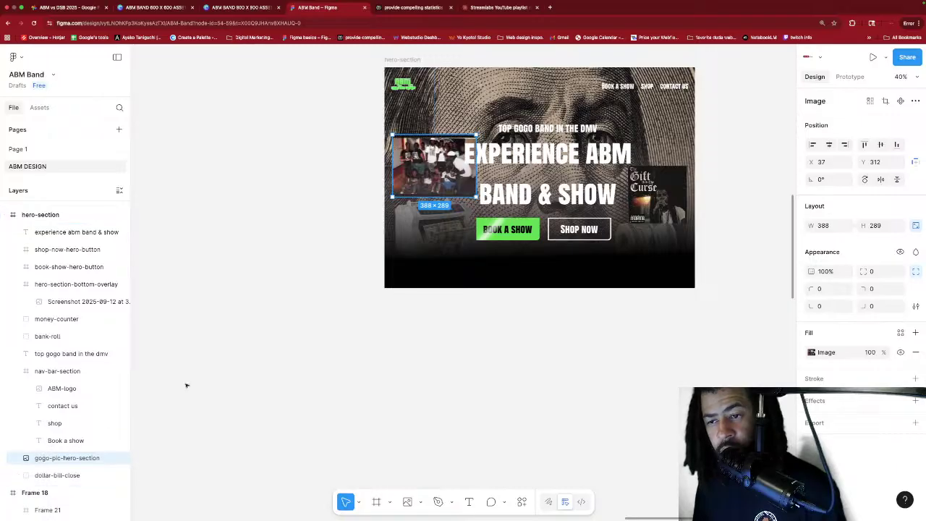
click(288, 390)
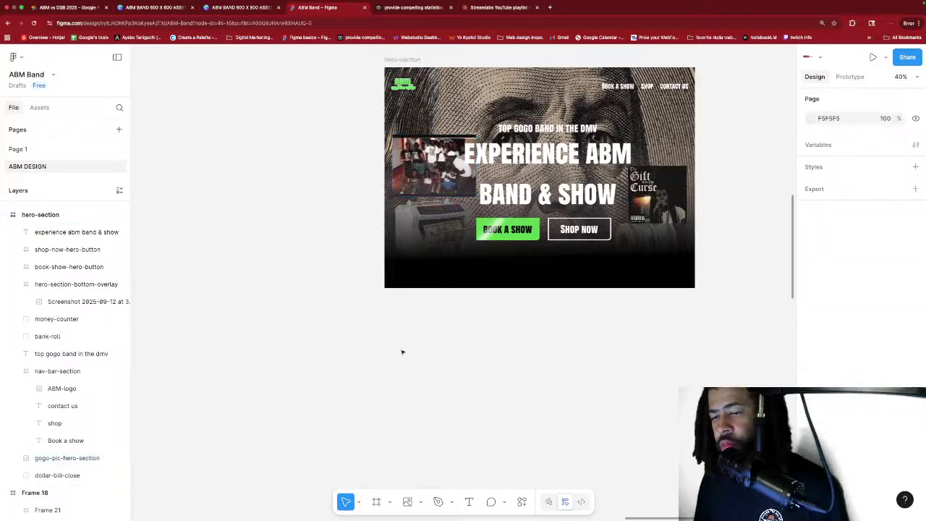
Select hero-section-bottom-overlay and review how it layers over the group photo and the rest of hero-section.
scroll(475, 314, up, 1)
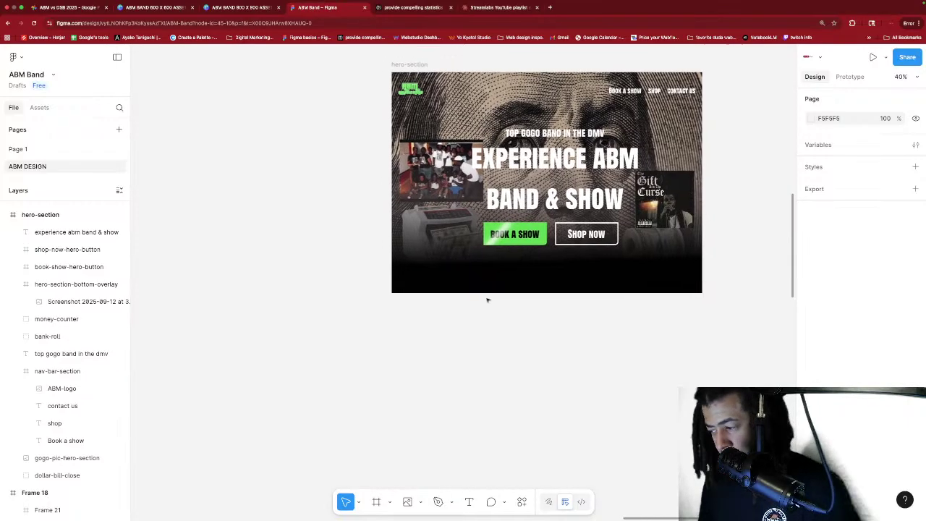
scroll(485, 293, up, 1)
scroll(461, 180, down, 2)
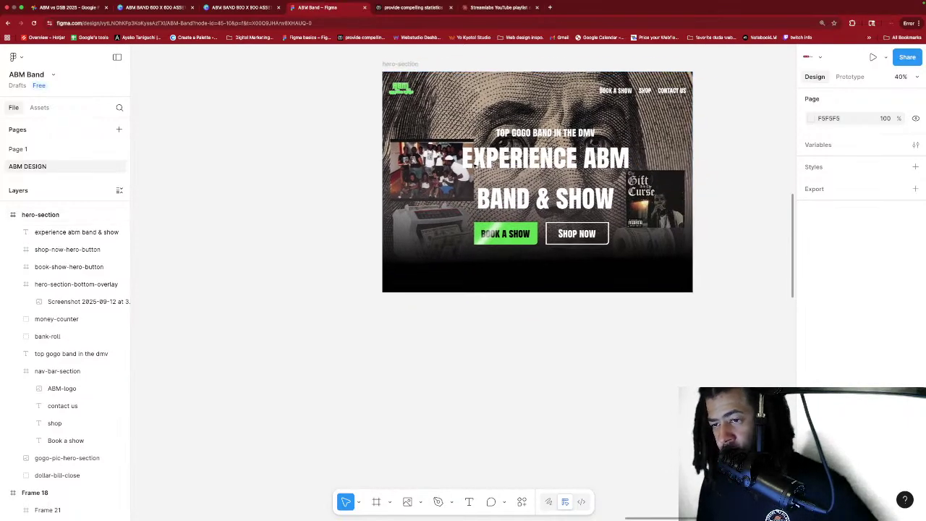
scroll(552, 205, left, 2)
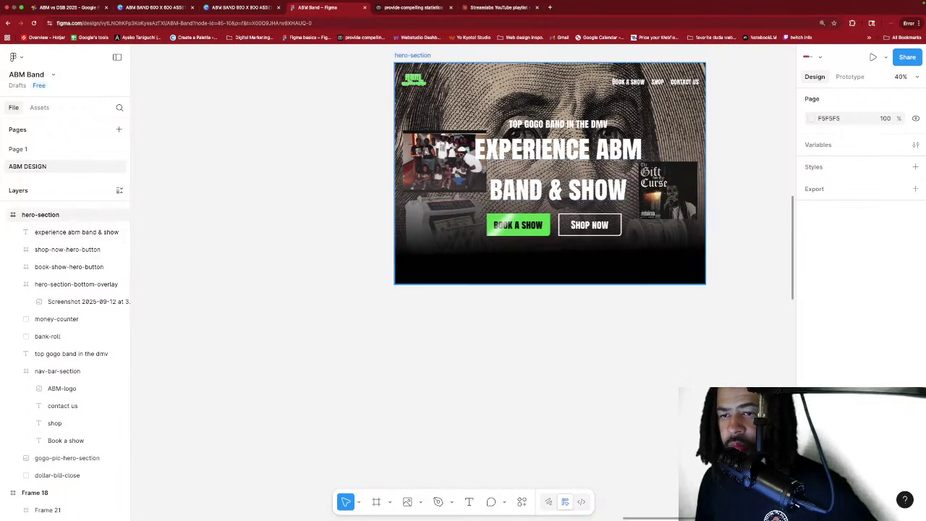
click(549, 260)
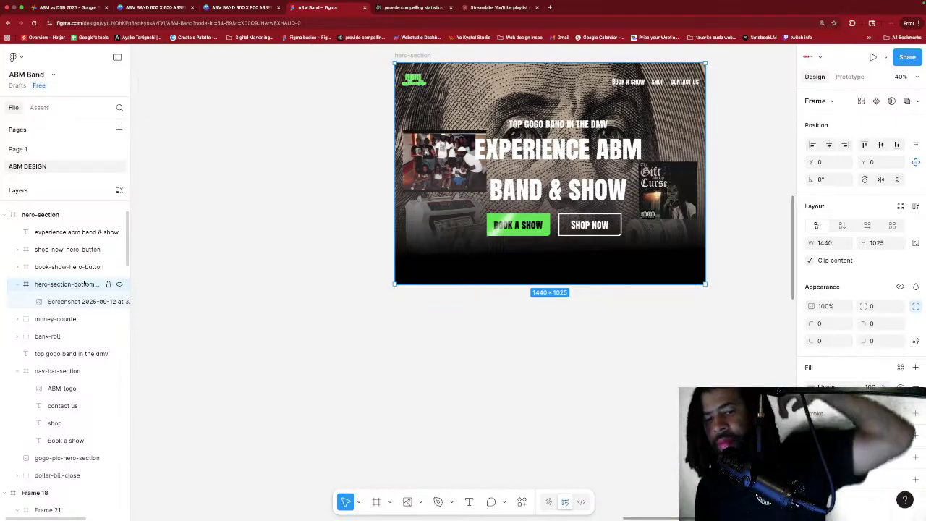
scroll(226, 265, up, 2)
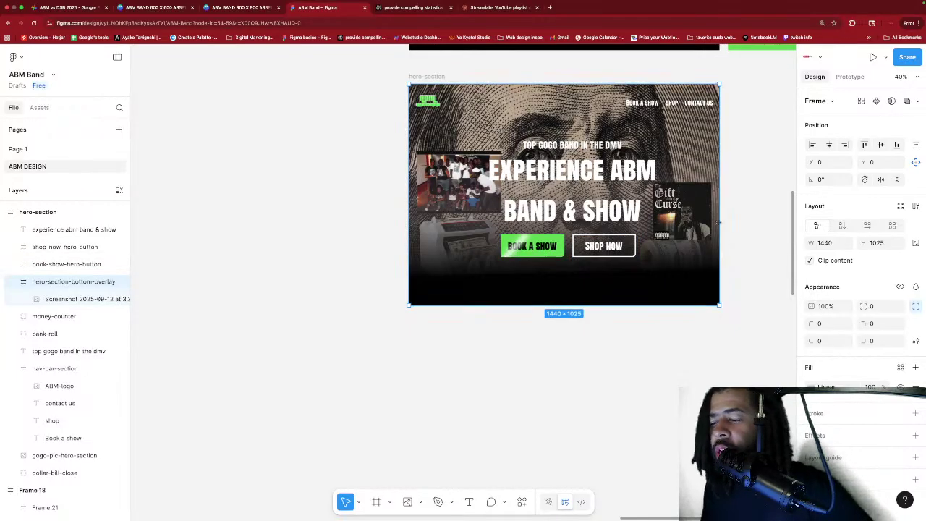
scroll(716, 228, down, 2)
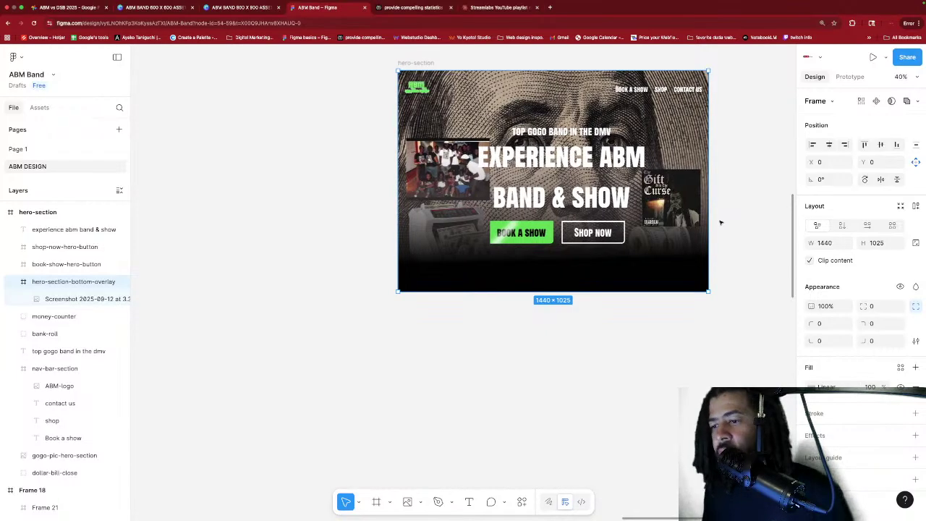
Draw a new frame below the hero section and resize it to the Desktop preset, 1440 × 1024.
scroll(719, 224, down, 4)
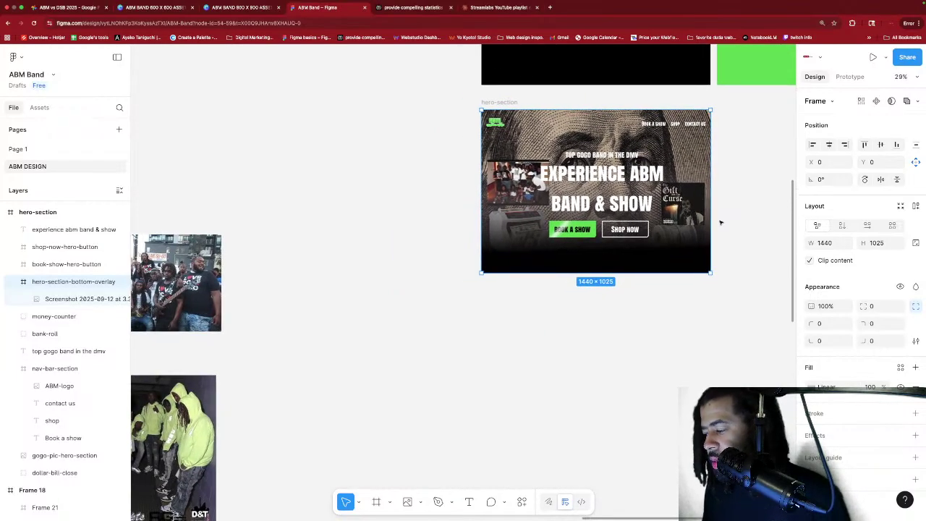
scroll(720, 222, down, 2)
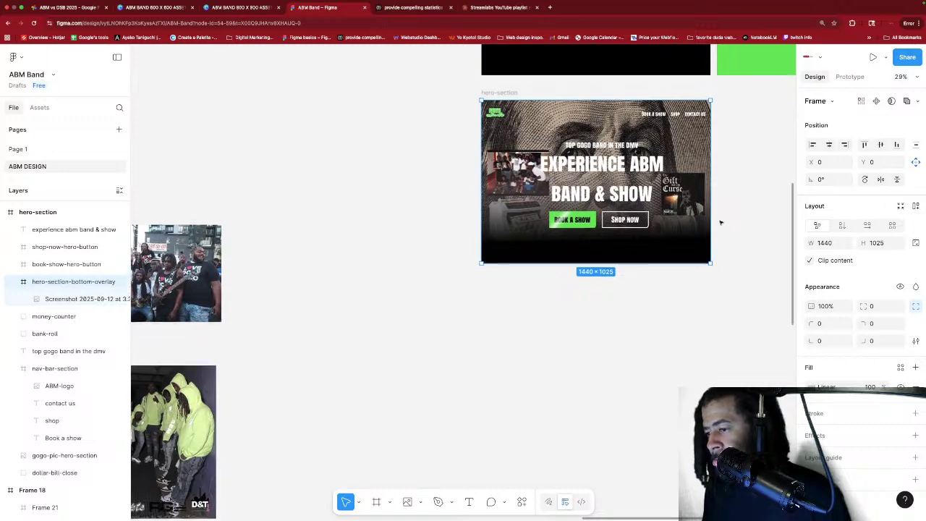
scroll(720, 223, down, 5)
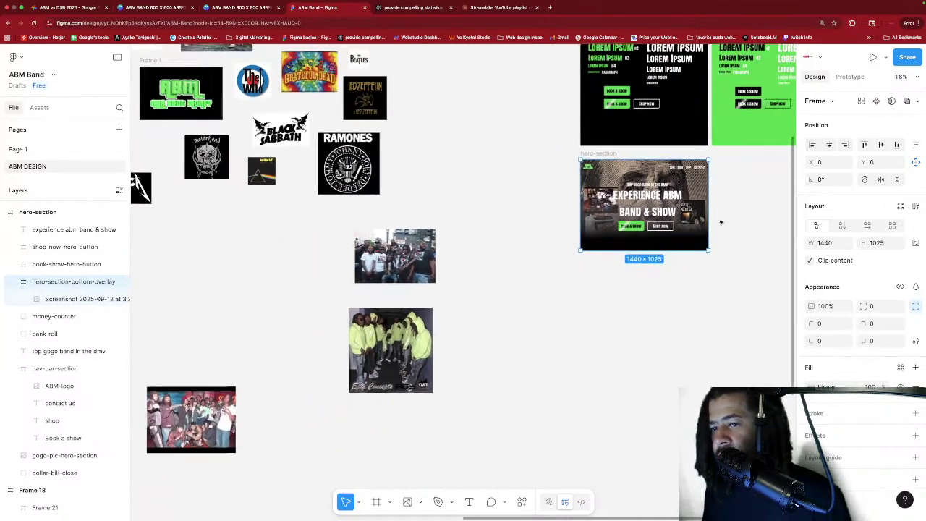
scroll(720, 223, down, 2)
scroll(721, 223, up, 5)
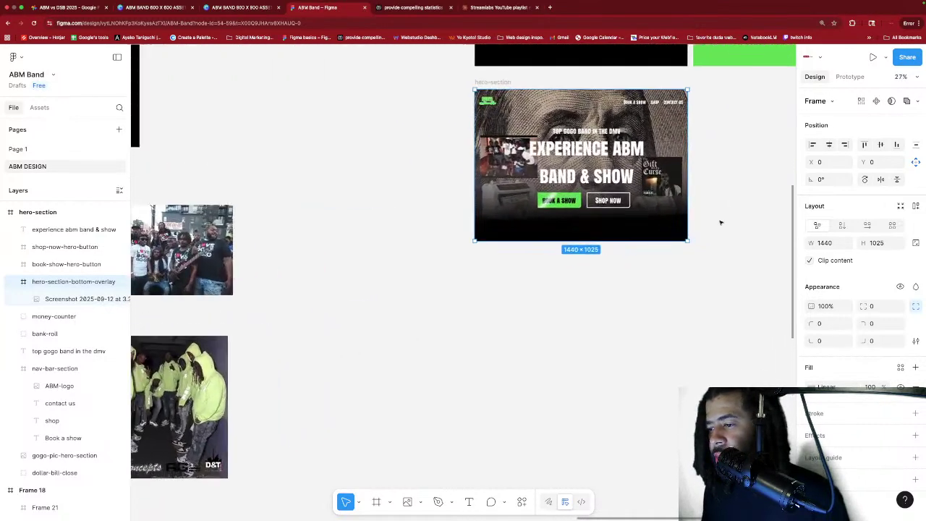
click(693, 322)
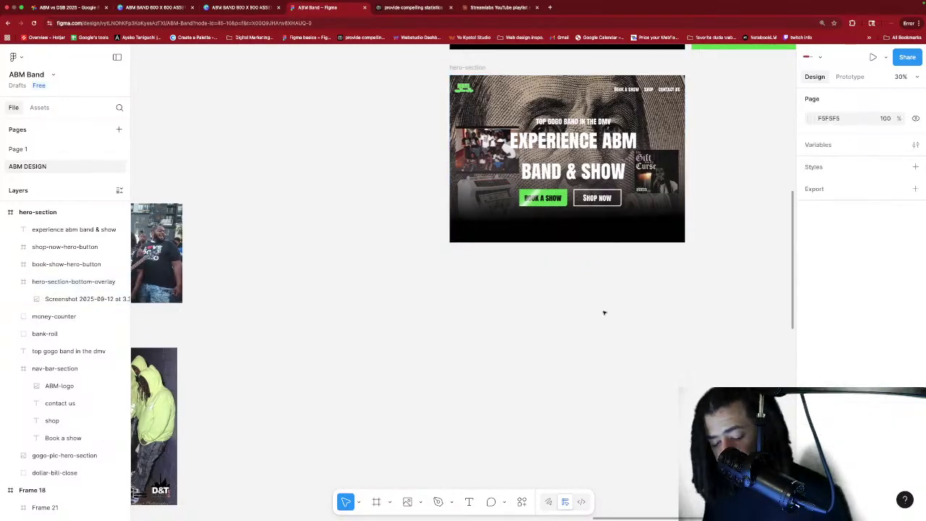
key(f)
drag(553, 292, 713, 384)
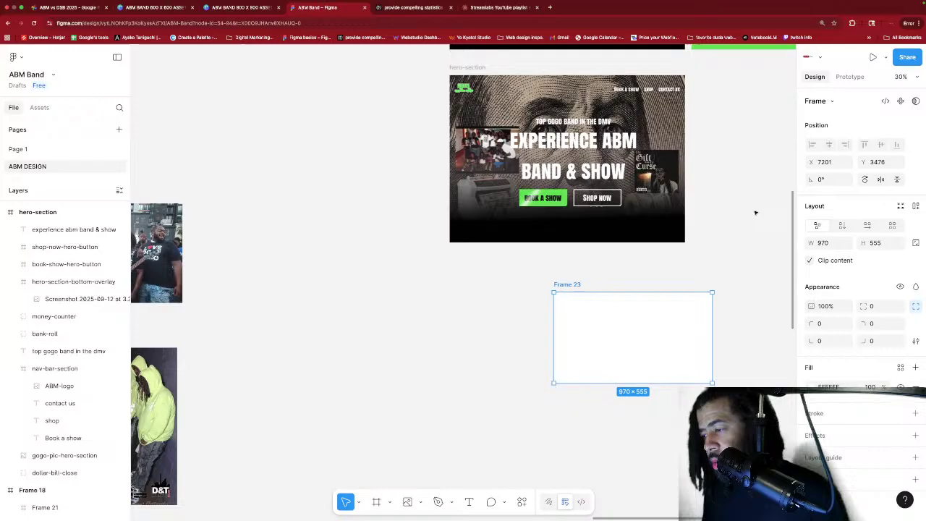
click(830, 102)
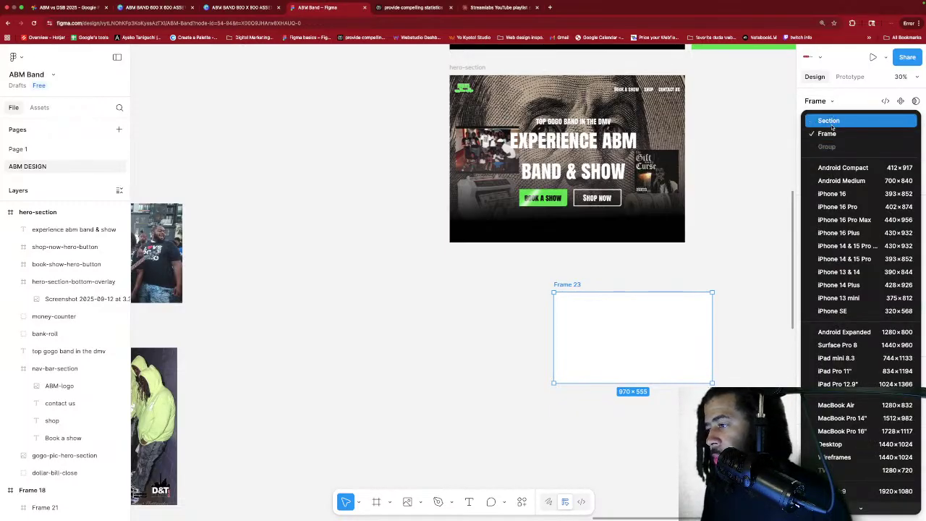
click(853, 448)
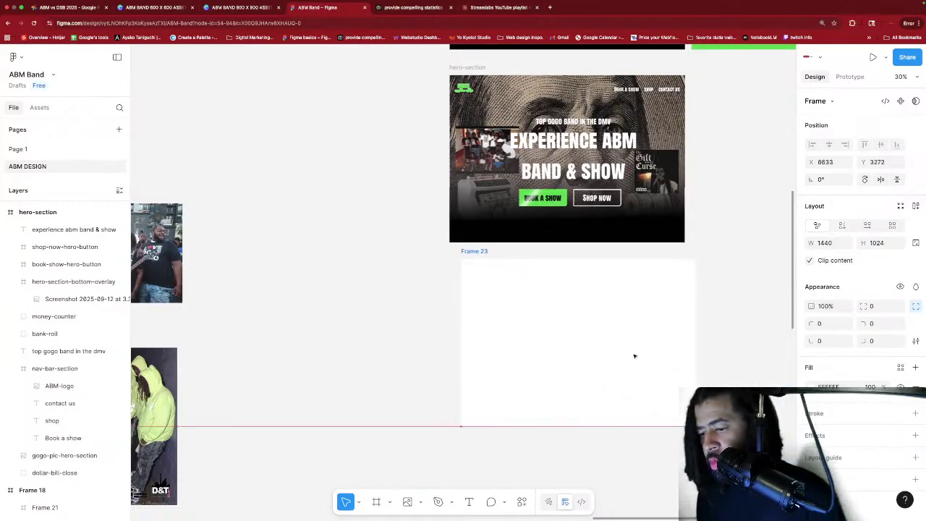
Fill the new frame with black (000000) and align it flush beneath the hero section.
click(811, 387)
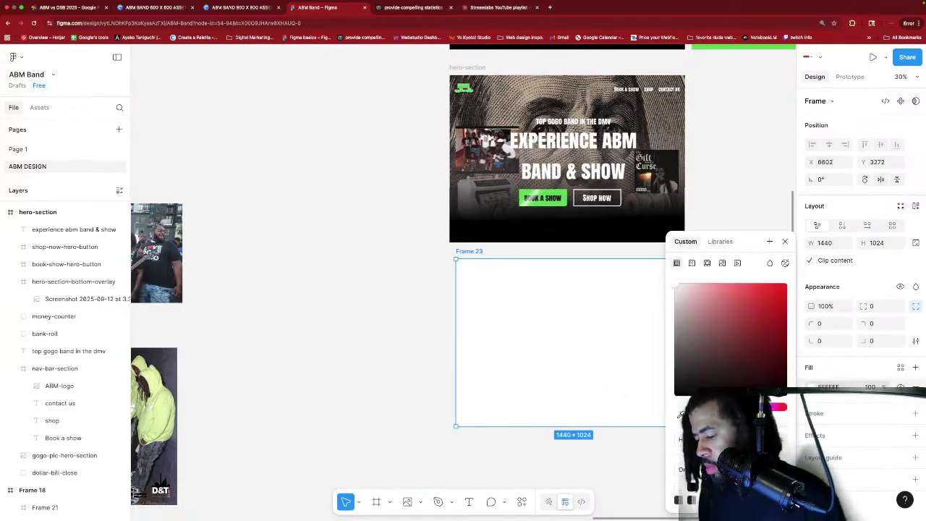
click(676, 394)
click(405, 316)
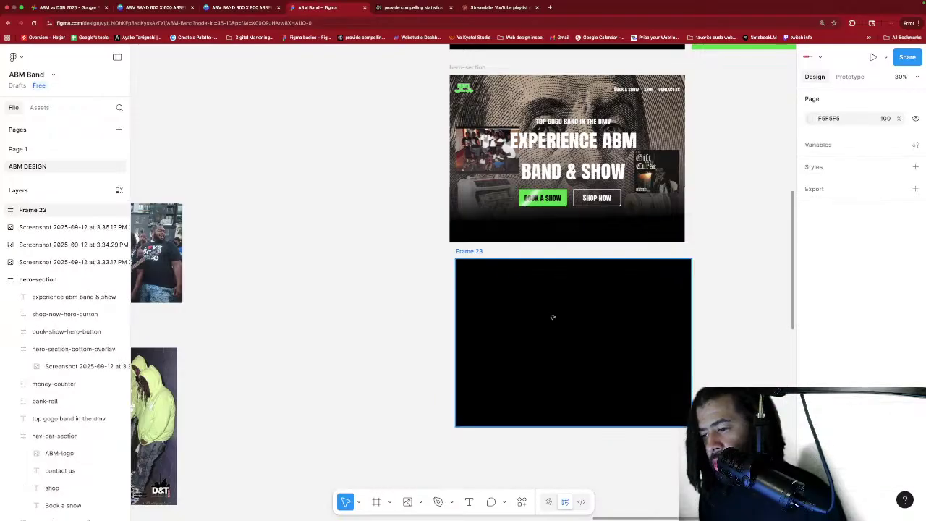
drag(552, 317, 561, 302)
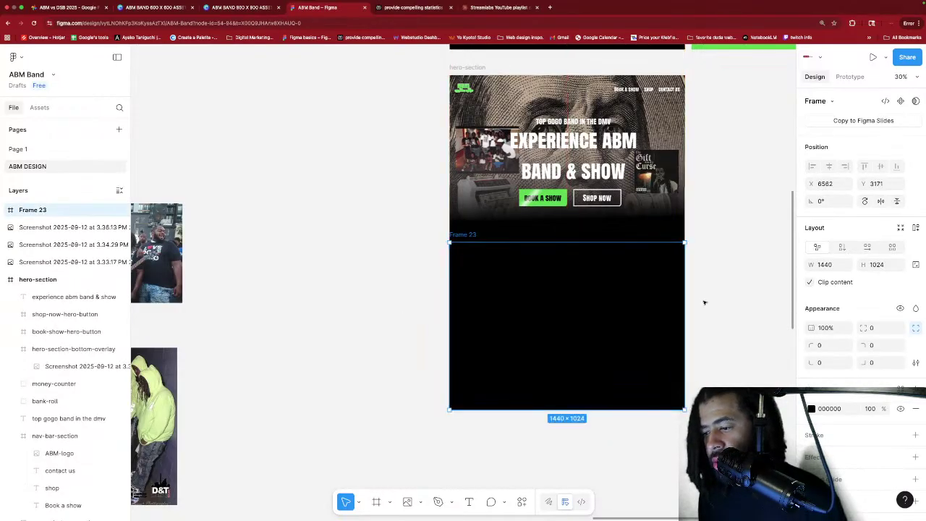
click(707, 303)
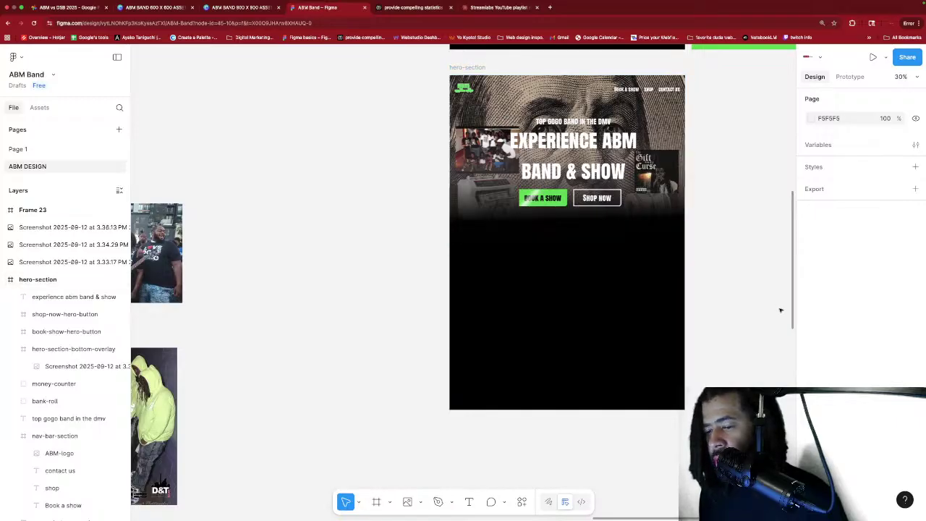
Look over the band photos on the canvas beside the hero section and the black frame.
scroll(772, 288, left, 10)
scroll(772, 288, down, 5)
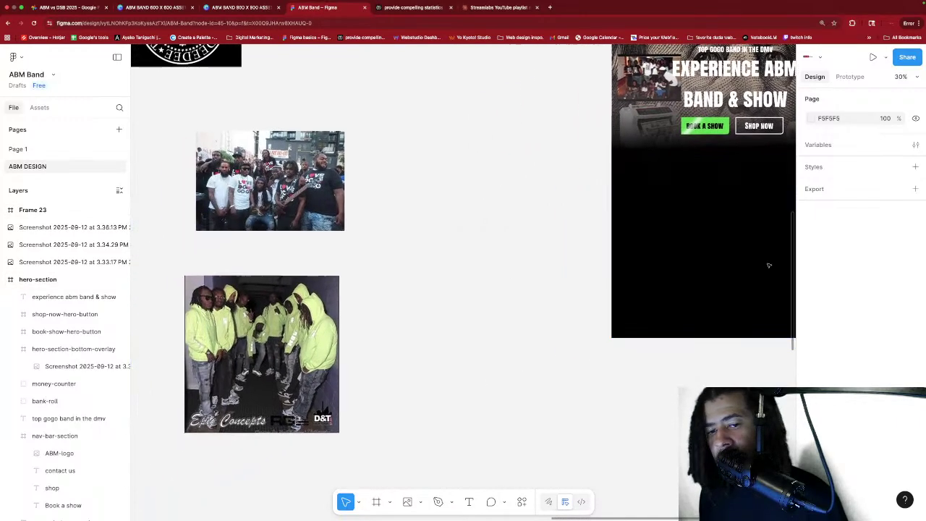
scroll(713, 256, up, 5)
scroll(713, 256, left, 3)
scroll(713, 256, down, 6)
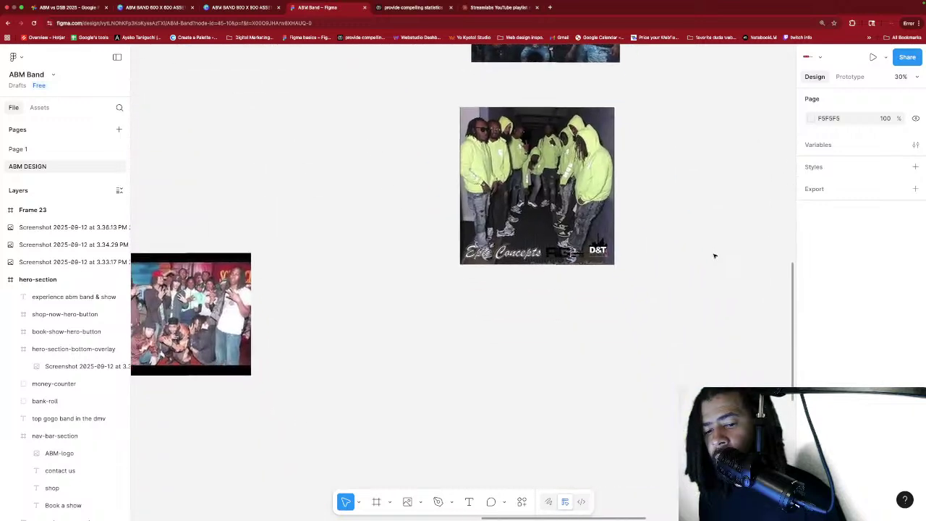
scroll(713, 256, right, 3)
scroll(713, 256, up, 6)
scroll(714, 256, right, 14)
scroll(714, 256, left, 12)
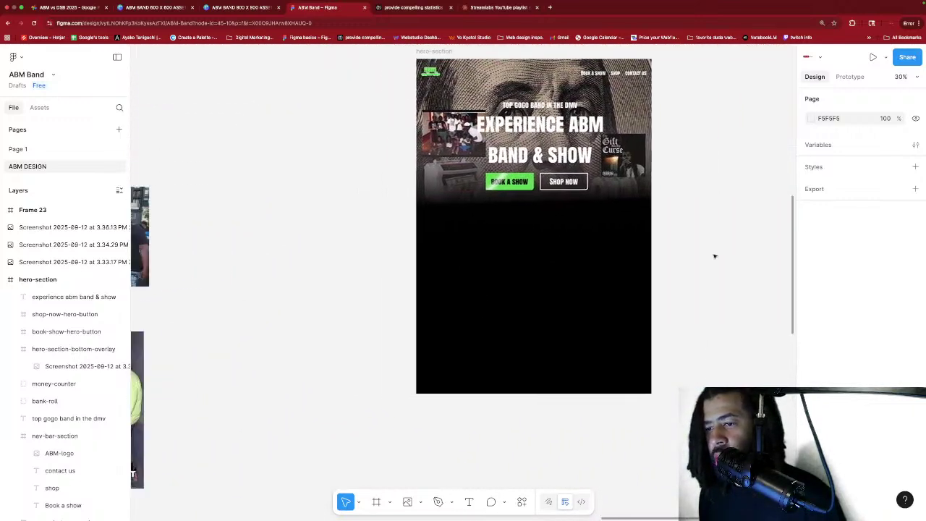
Start importing images and find the IMG photo files in the Downloads folder.
click(402, 500)
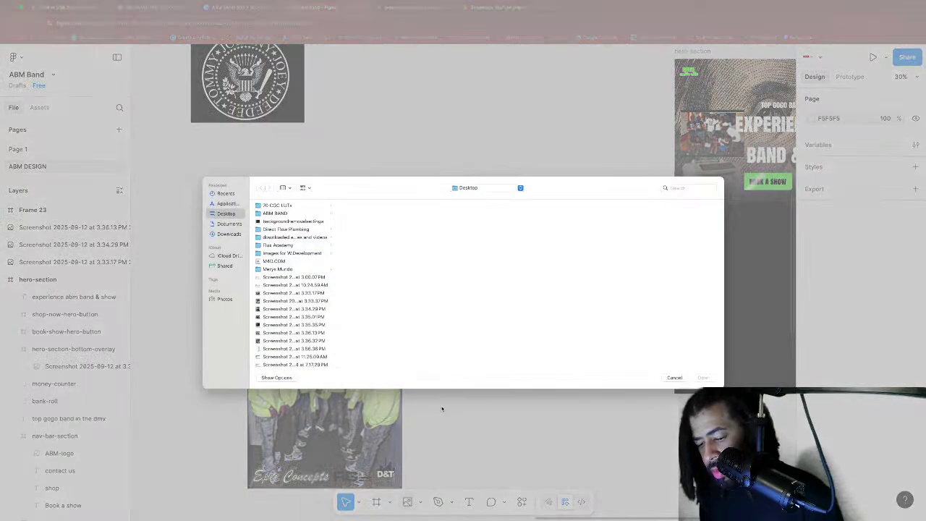
click(228, 234)
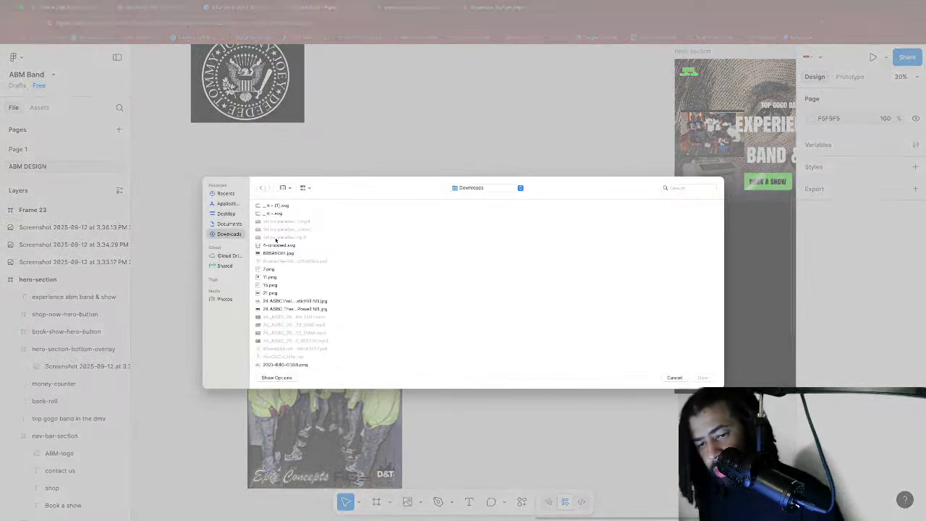
click(291, 245)
text(ice)
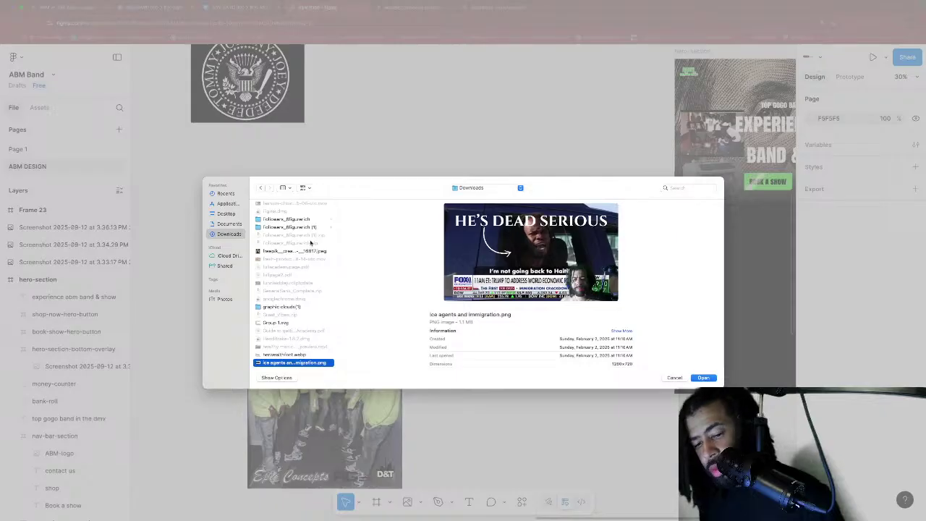
text(m)
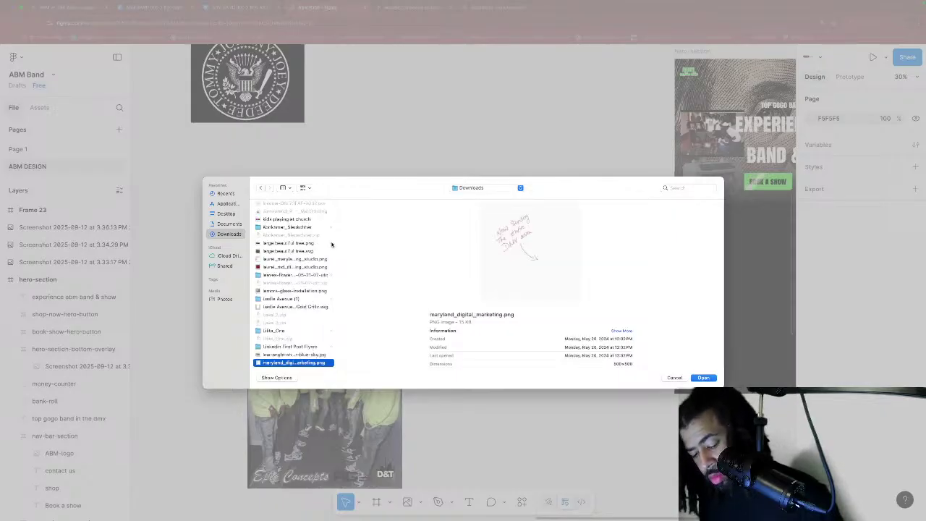
text(img)
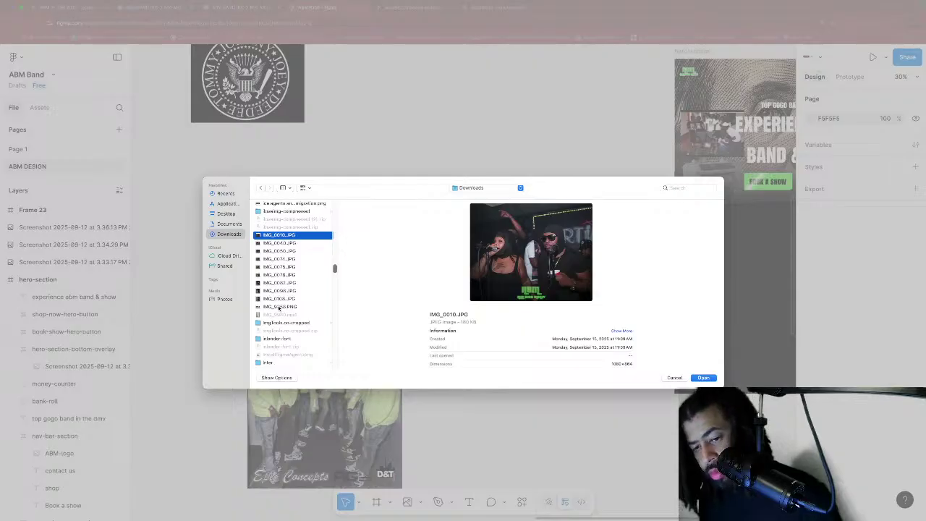
Load the photos from IMG_0010.JPG to IMG_0108.JPG for placing, leaving out the PNG that follows them.
shift+click(279, 307)
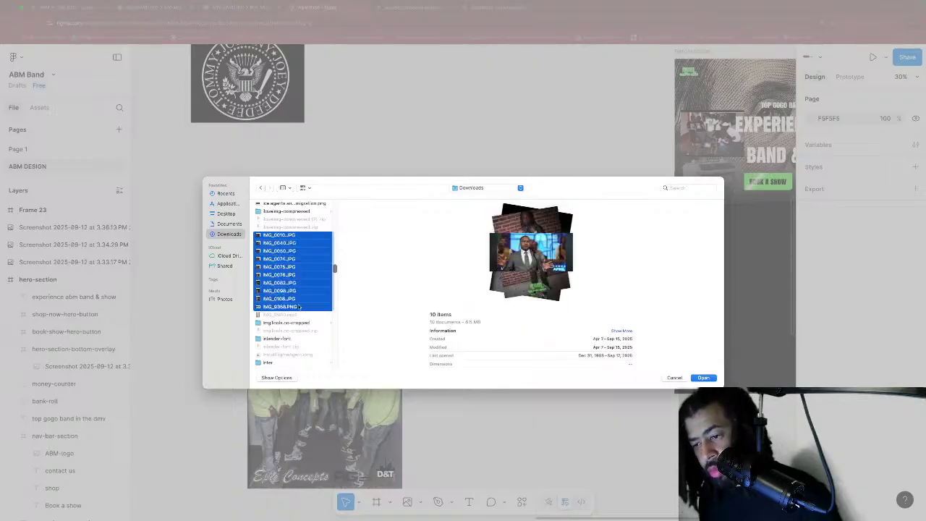
click(296, 259)
click(291, 236)
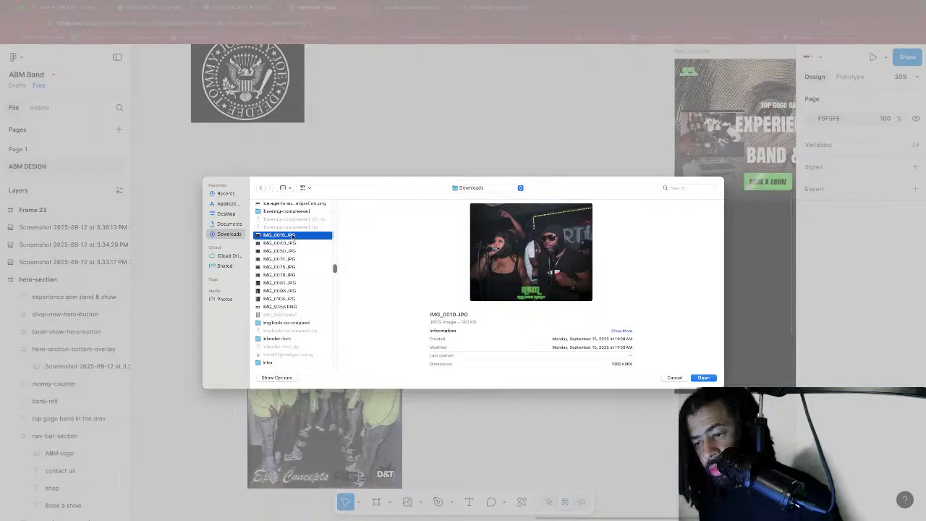
scroll(290, 290, down, 1)
shift+click(287, 285)
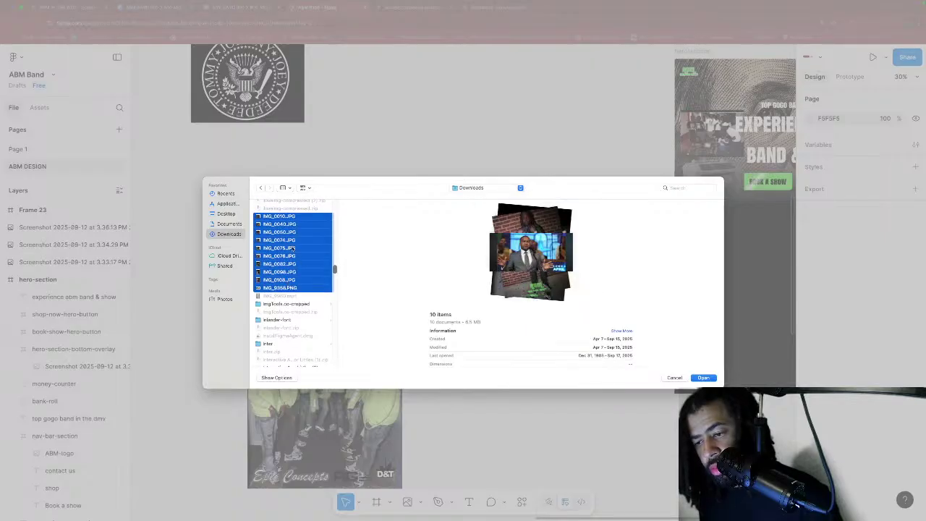
click(282, 241)
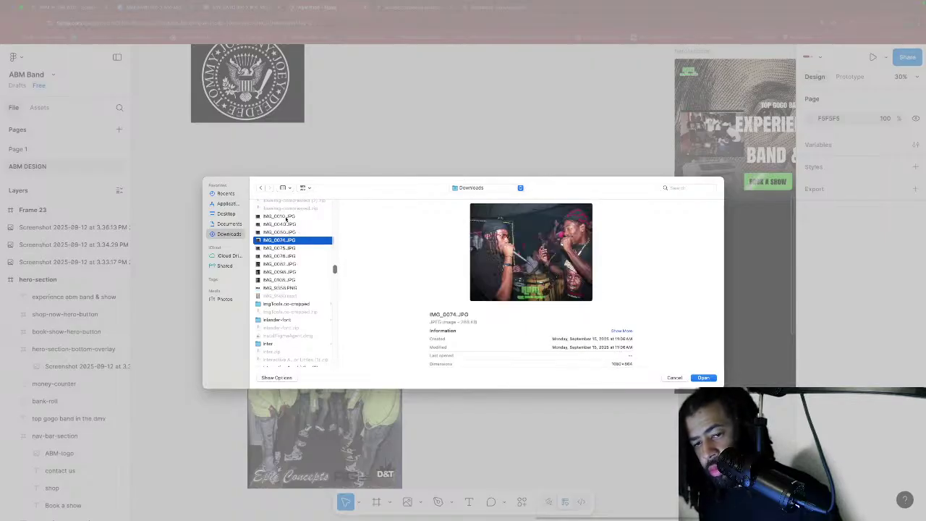
click(286, 216)
shift+click(284, 280)
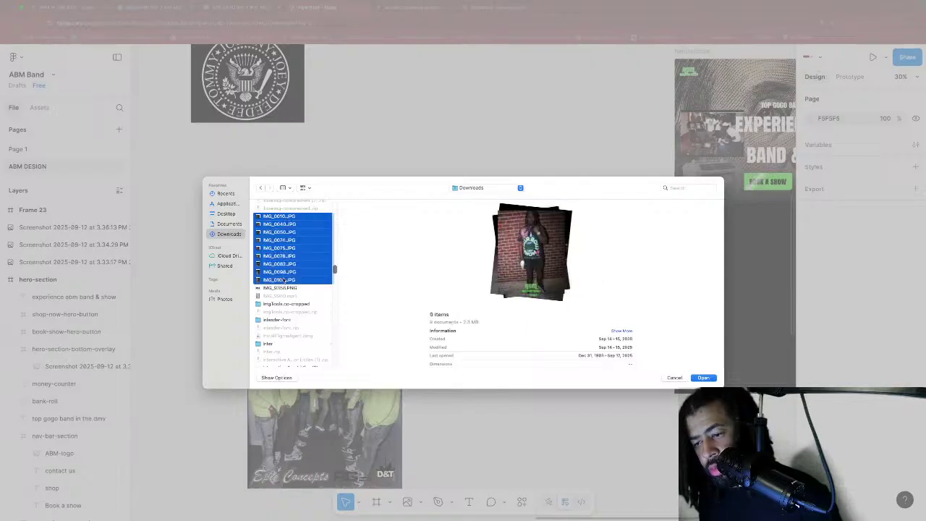
click(702, 378)
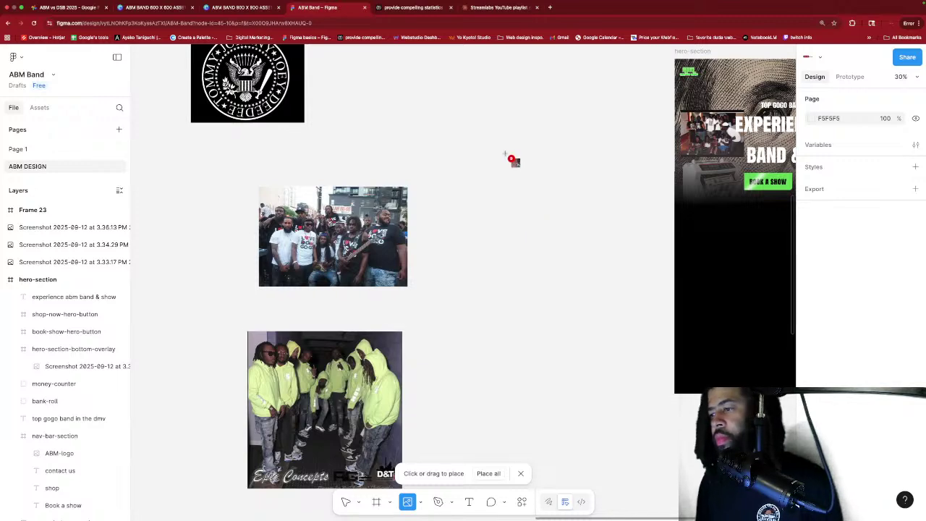
Place IMG_0108, IMG_0098 and IMG_0082 in a column between the existing band photos and the hero section, about 611 to 874 wide.
scroll(478, 141, right, 2)
scroll(477, 141, down, 1)
drag(432, 108, 532, 175)
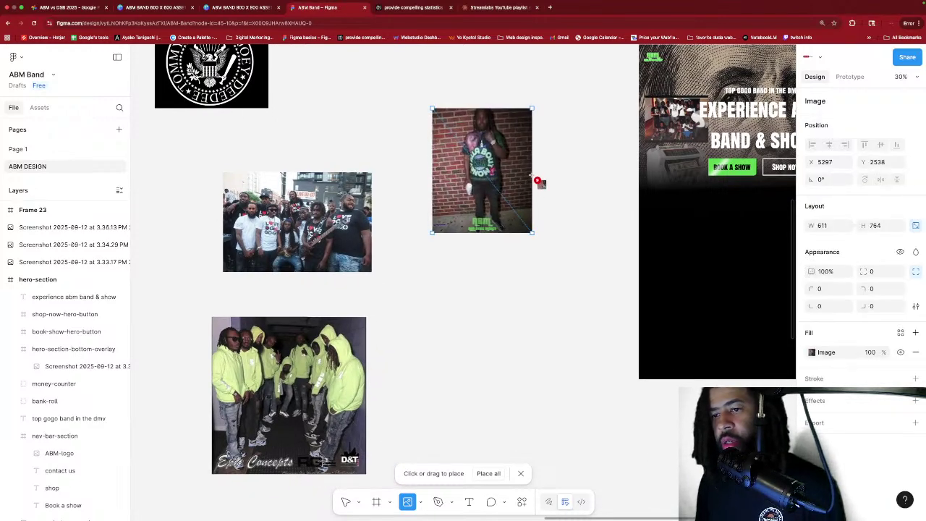
scroll(515, 141, down, 2)
drag(441, 204, 550, 313)
scroll(535, 289, down, 5)
drag(441, 225, 576, 330)
Place IMG_0076, IMG_0075 and IMG_0074 staggered in two columns below the other band photos, about 905, 810 and 877 wide.
scroll(506, 289, down, 4)
scroll(507, 290, left, 2)
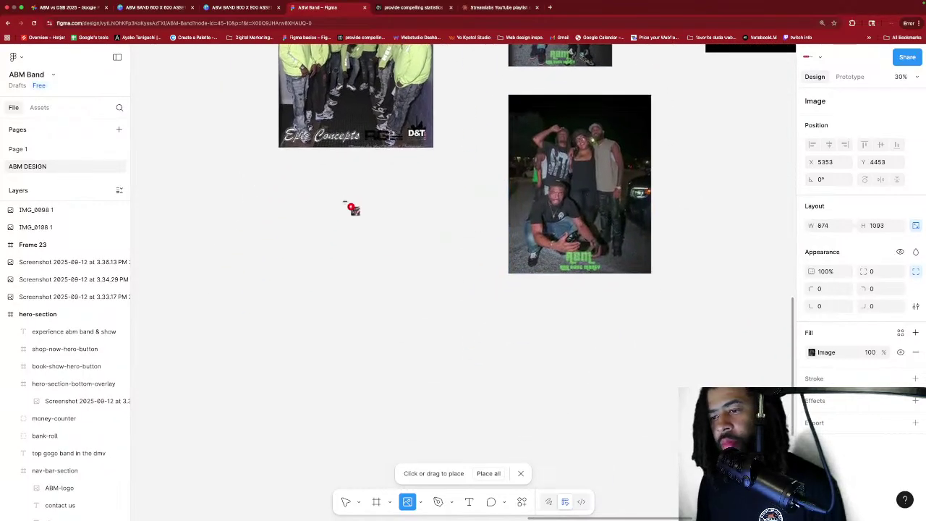
drag(317, 197, 463, 319)
scroll(470, 258, down, 2)
scroll(470, 257, right, 3)
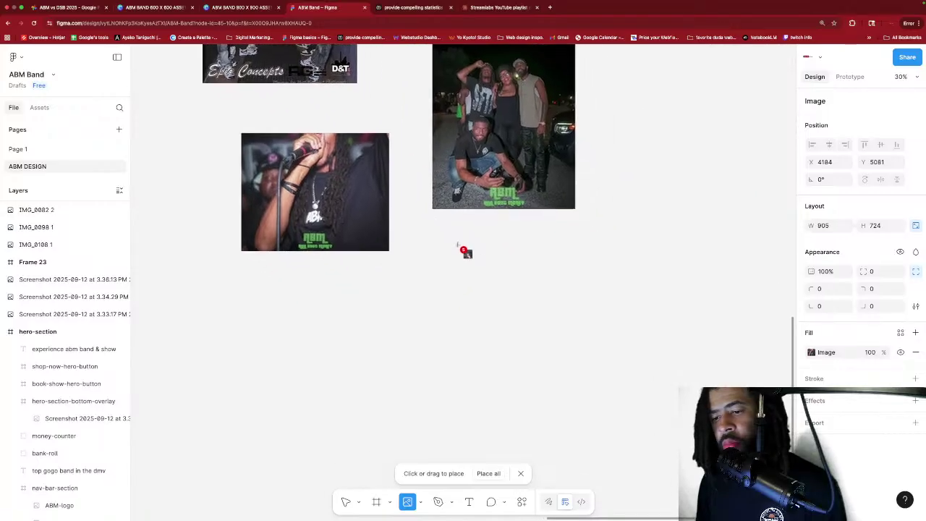
drag(446, 259, 578, 369)
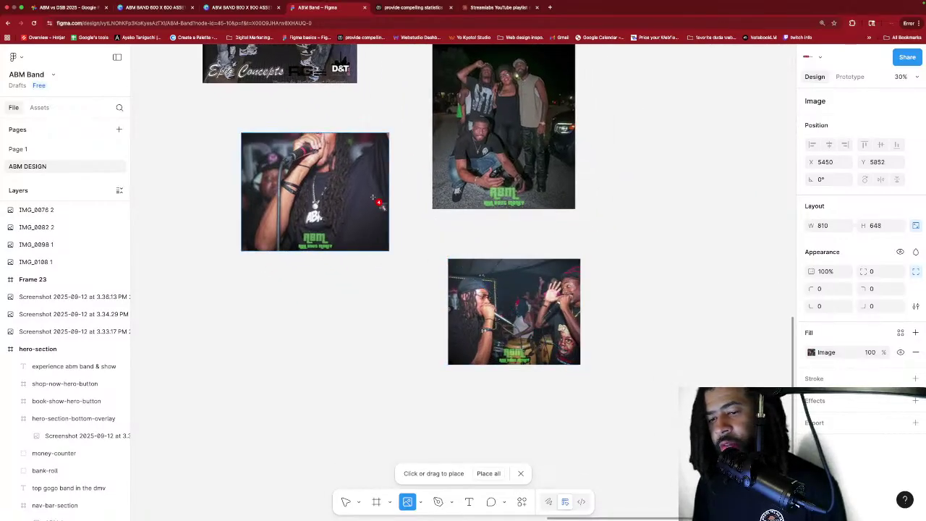
scroll(364, 212, down, 2)
scroll(364, 212, left, 1)
drag(295, 231, 438, 323)
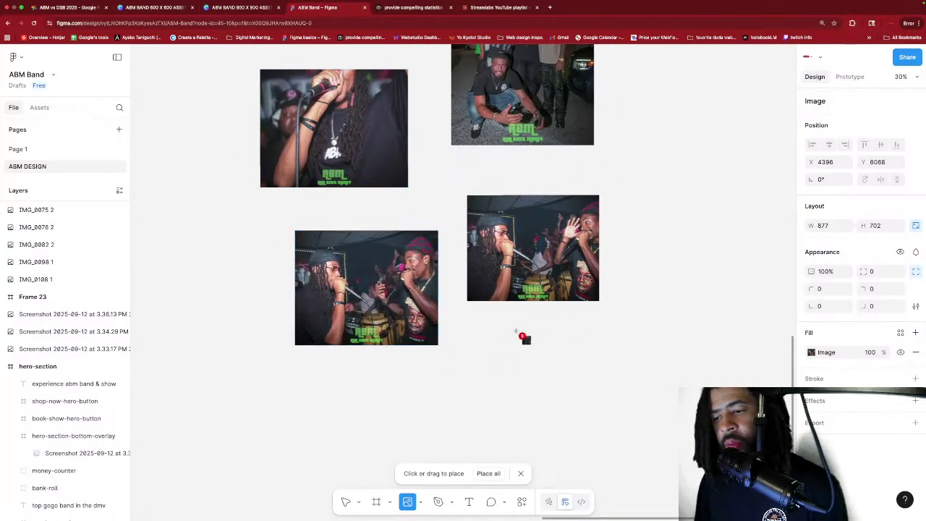
Place the remaining photos IMG_0050, IMG_0040 and IMG_0010 around the lower end of the photo columns and finish placing images.
scroll(515, 331, down, 2)
scroll(515, 331, right, 1)
drag(456, 291, 578, 383)
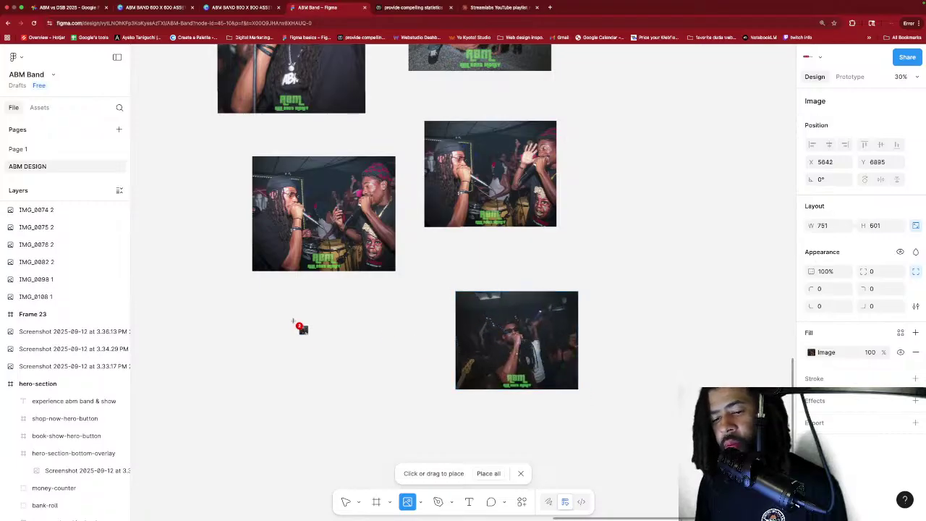
drag(293, 323, 424, 429)
drag(626, 212, 743, 317)
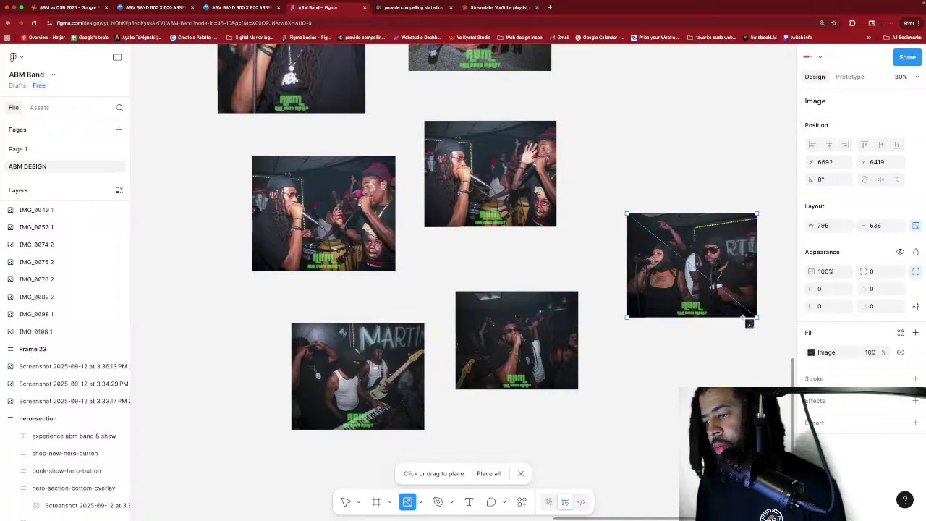
key(Escape)
scroll(659, 169, down, 10)
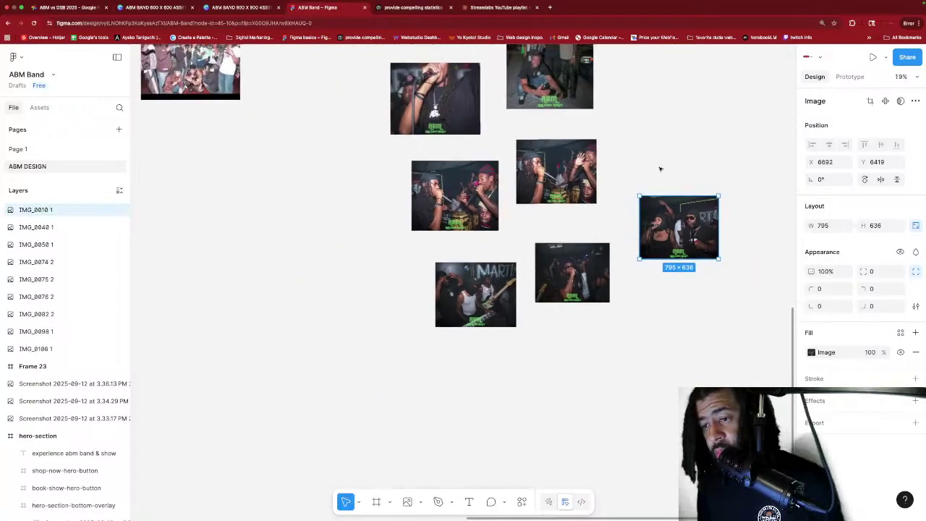
scroll(650, 155, left, 2)
scroll(649, 155, up, 1)
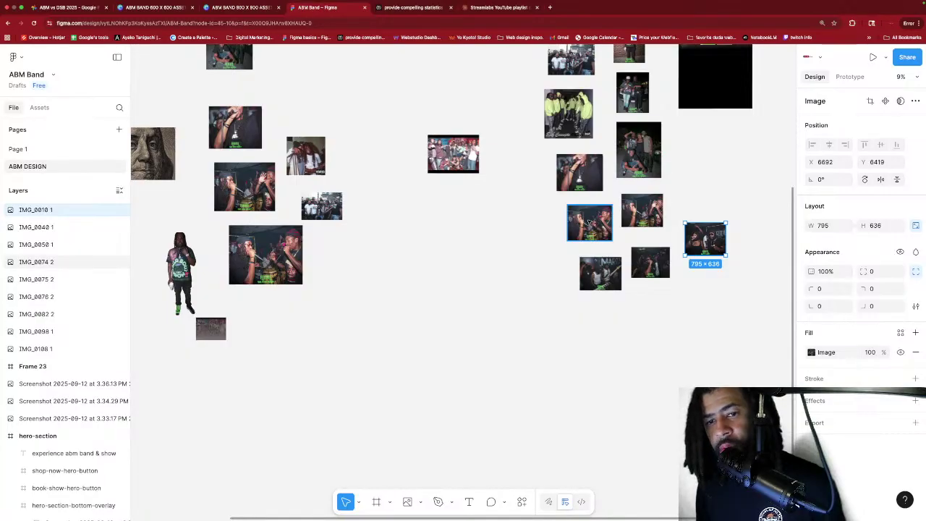
Delete the newly placed duplicate photos IMG_0074, IMG_0075, IMG_0076 and IMG_0082 near the hero section.
click(577, 217)
scroll(588, 230, left, 3)
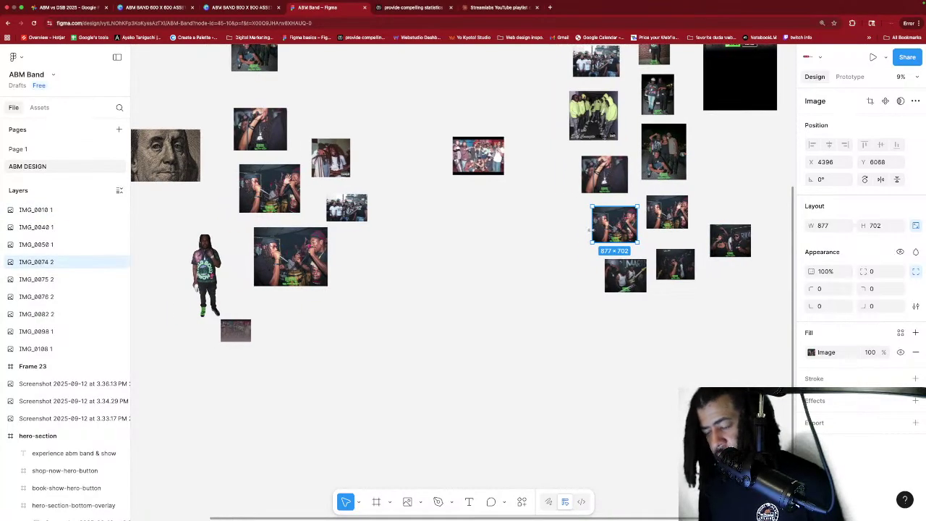
key(Delete)
click(655, 215)
key(Delete)
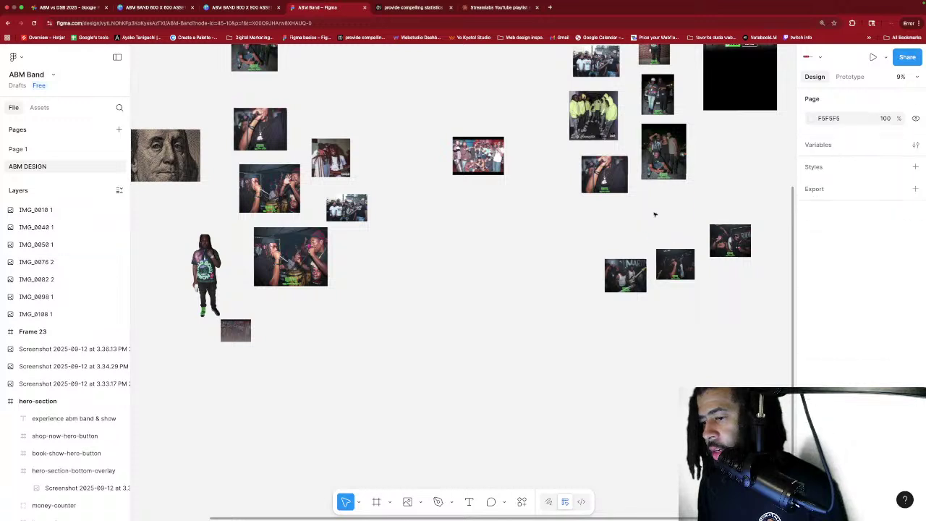
click(605, 176)
key(Delete)
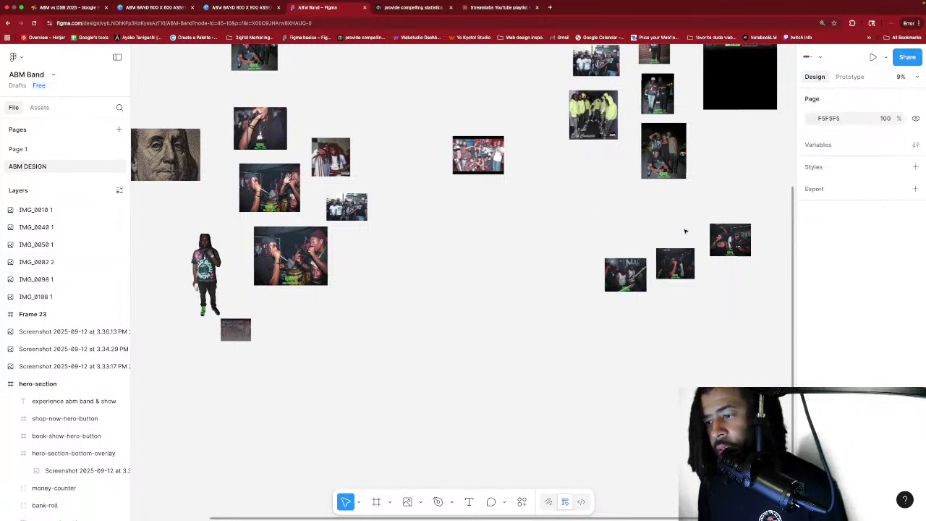
scroll(658, 229, up, 3)
scroll(659, 229, right, 2)
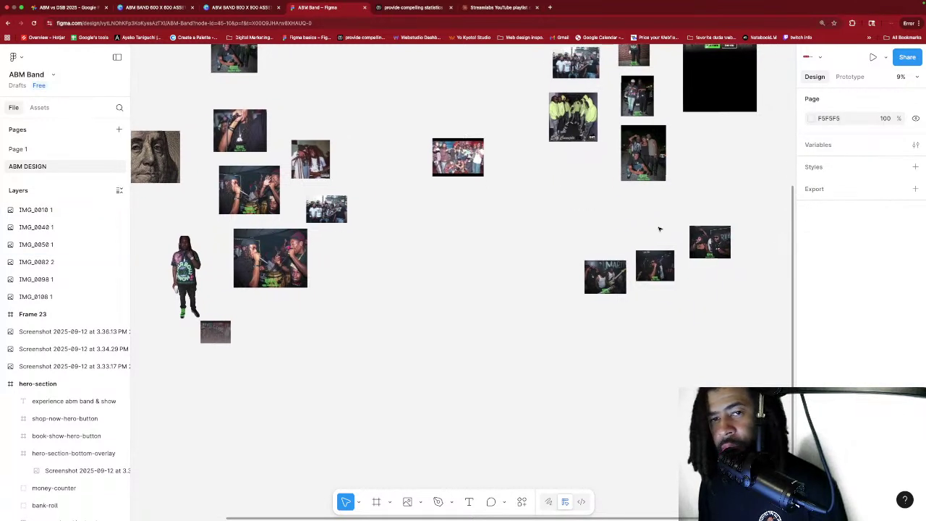
click(653, 191)
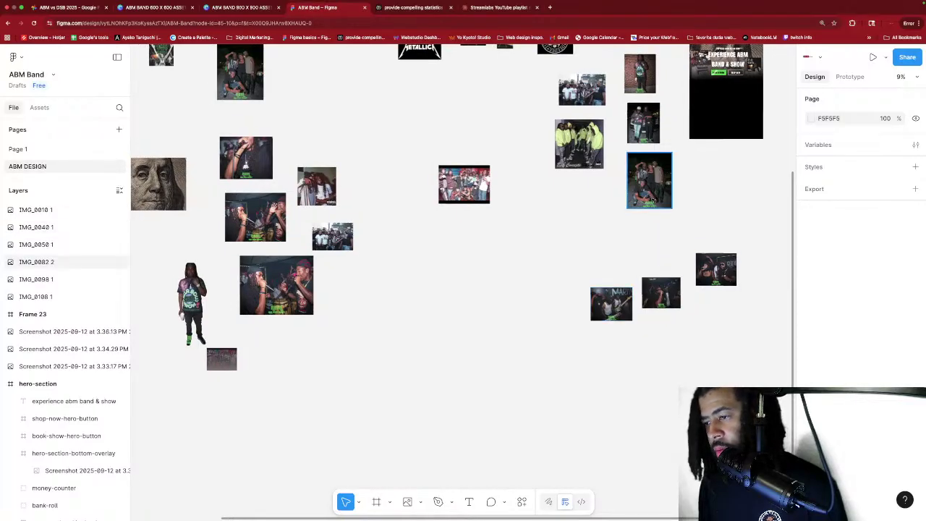
key(Delete)
Move IMG_0098, IMG_0108 and the two group screenshots beside the hero section together to the area below the older band photos.
scroll(626, 215, up, 3)
scroll(626, 214, left, 2)
scroll(626, 215, left, 3)
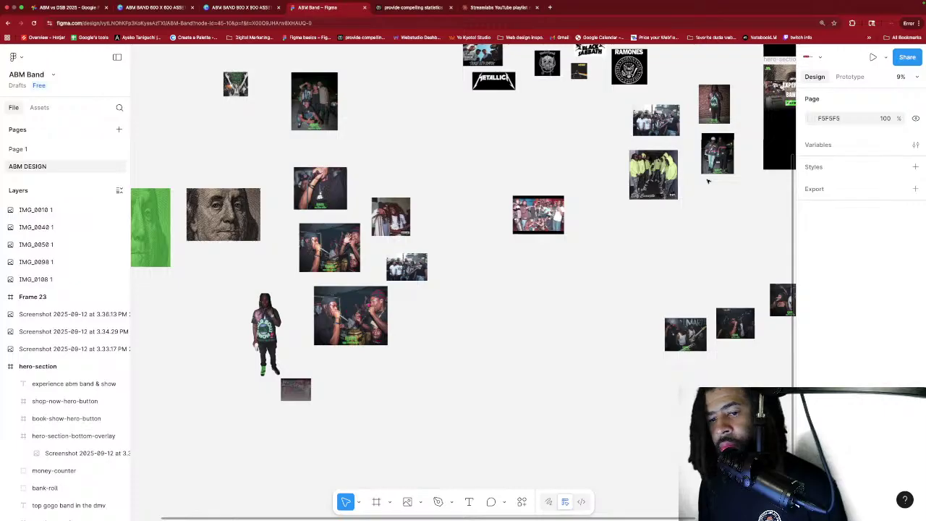
drag(711, 71, 721, 173)
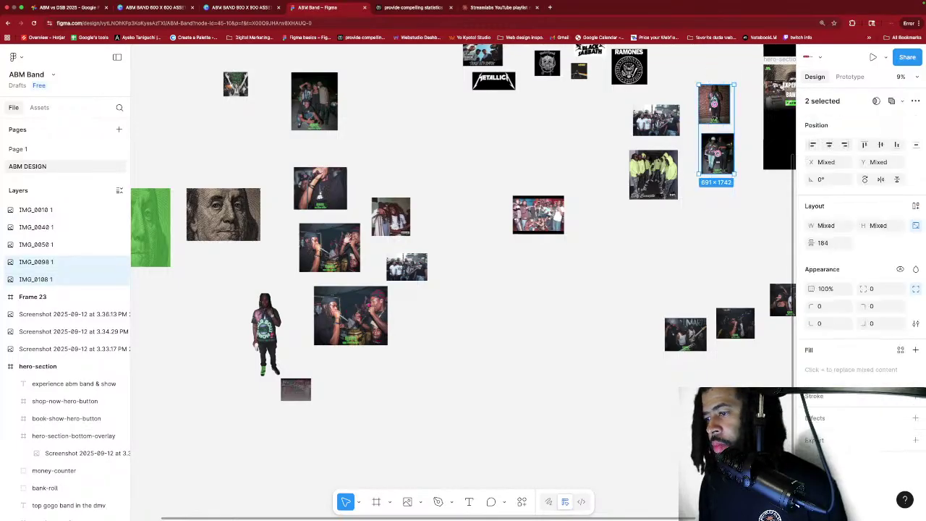
drag(622, 83, 437, 395)
scroll(657, 310, right, 2)
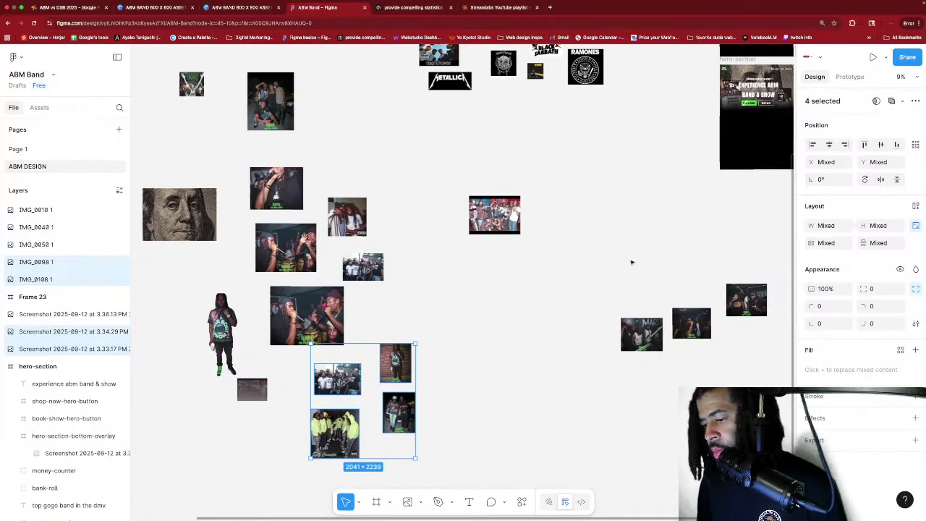
Move IMG_0010, IMG_0040 and IMG_0050 together closer to the older band photos, just below the lone group photo, and deselect them.
drag(631, 262, 656, 303)
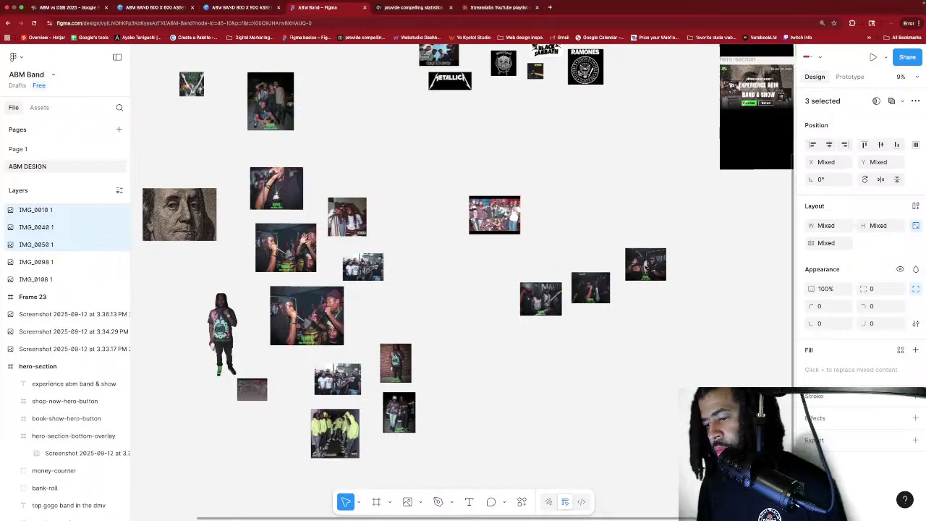
drag(645, 267, 646, 267)
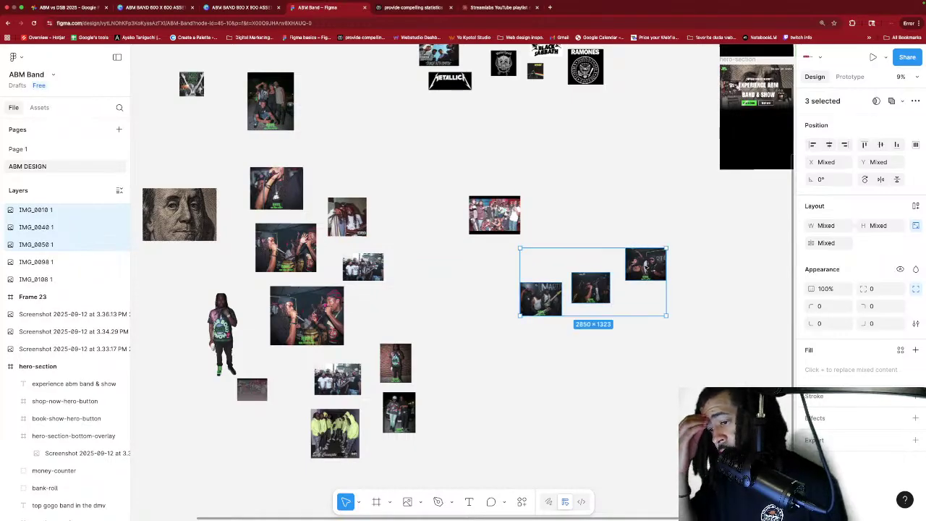
scroll(645, 267, right, 1)
click(666, 273)
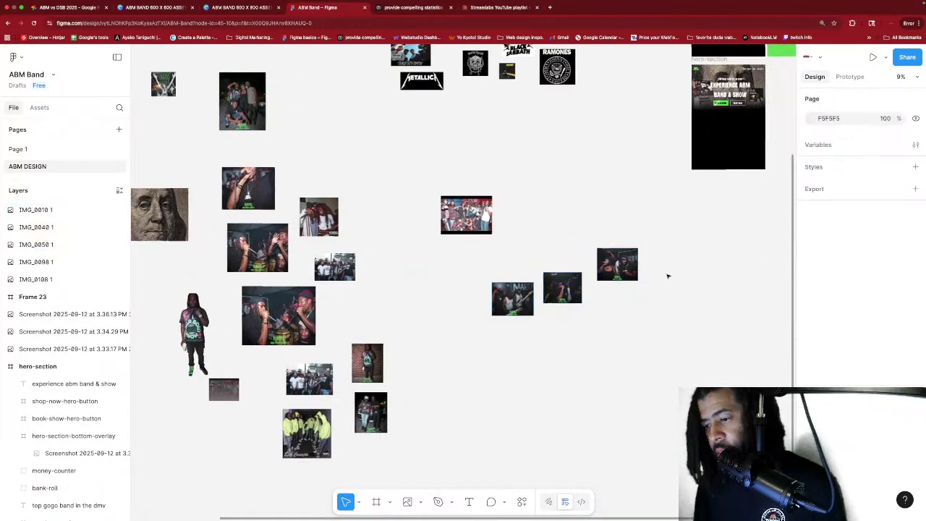
Examine the three stage photos IMG_0010, IMG_0040 and IMG_0050 up close and in relation to the other band photos.
scroll(650, 272, up, 5)
scroll(595, 268, up, 2)
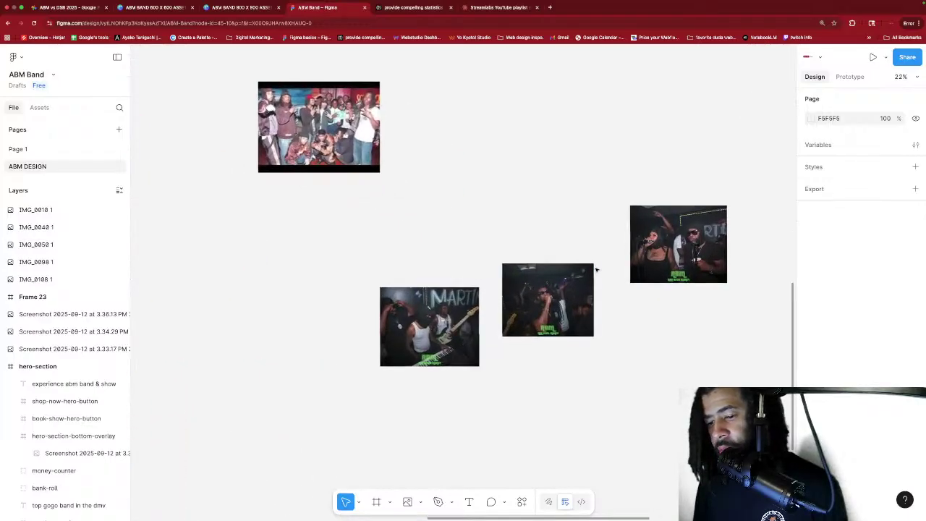
scroll(554, 238, down, 2)
click(554, 237)
scroll(559, 233, up, 2)
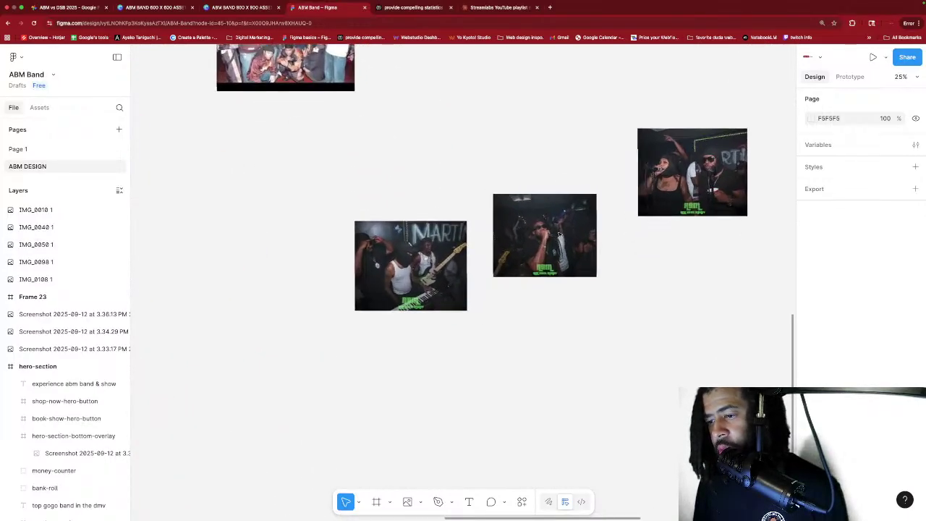
click(650, 256)
scroll(650, 256, right, 1)
scroll(649, 256, up, 1)
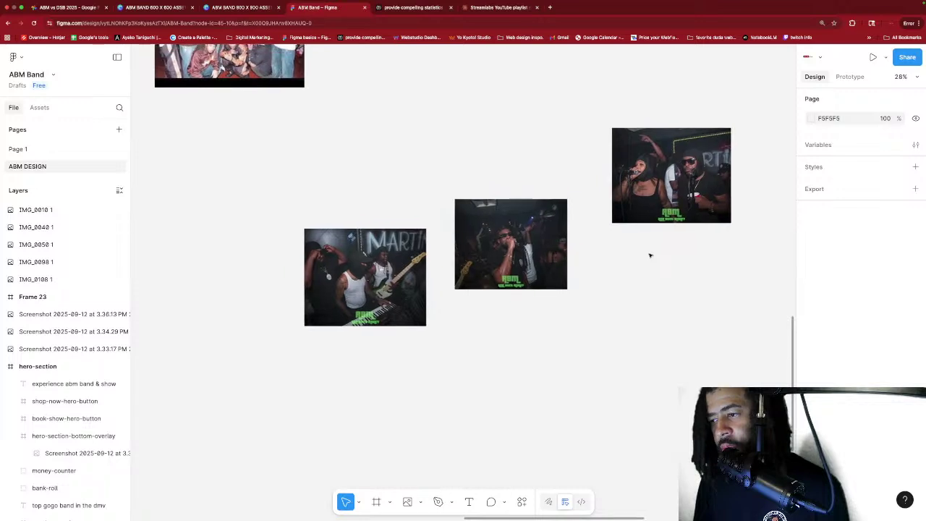
scroll(655, 255, down, 10)
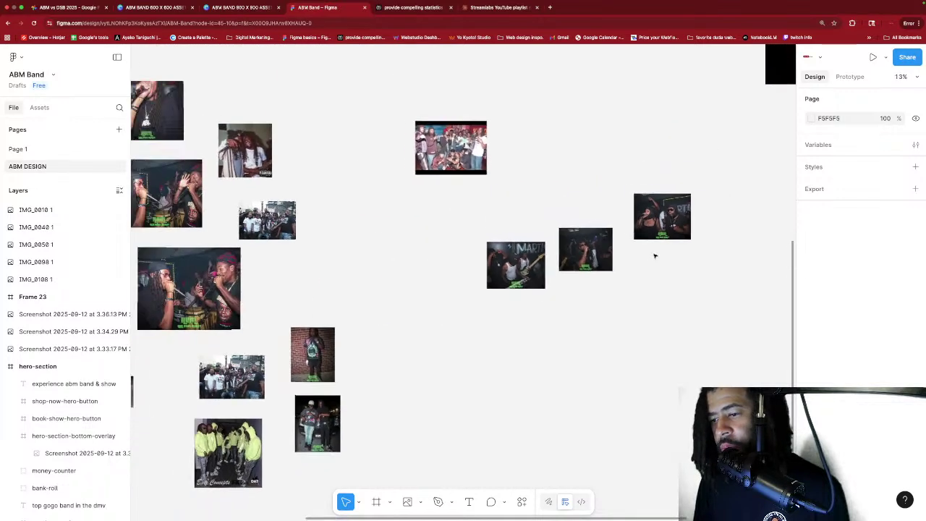
click(541, 262)
drag(506, 217, 691, 267)
click(723, 258)
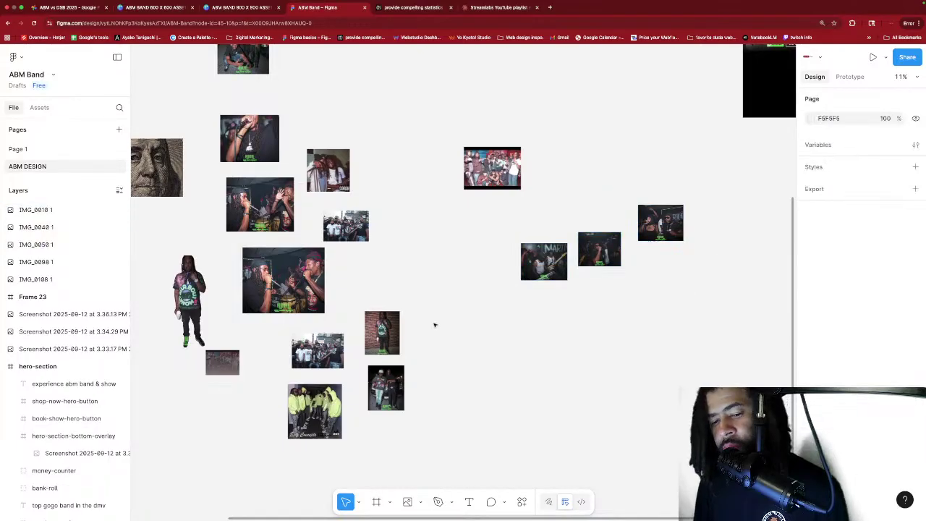
Inspect the faded group photo below the standing figure and locate its meet-the-band-section-feature-image group among the layers.
click(210, 356)
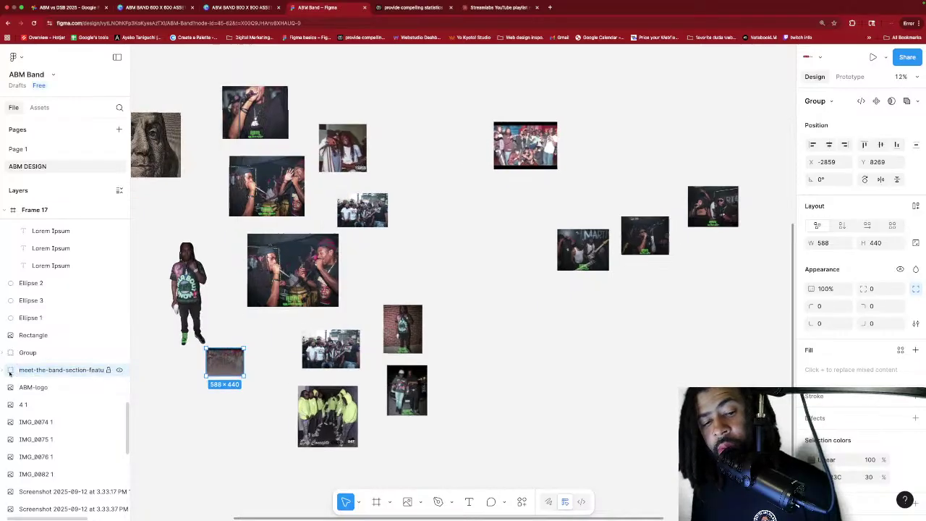
key(shift+2)
click(207, 324)
click(248, 327)
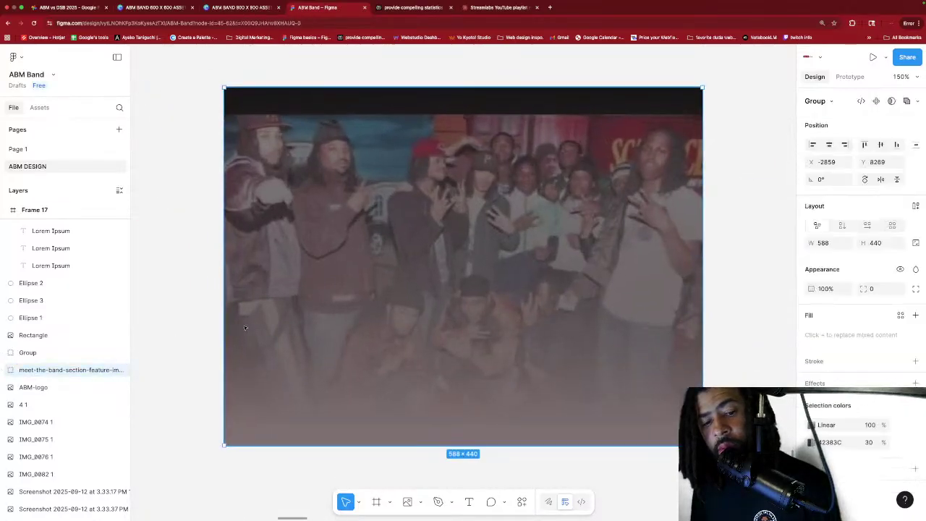
click(56, 354)
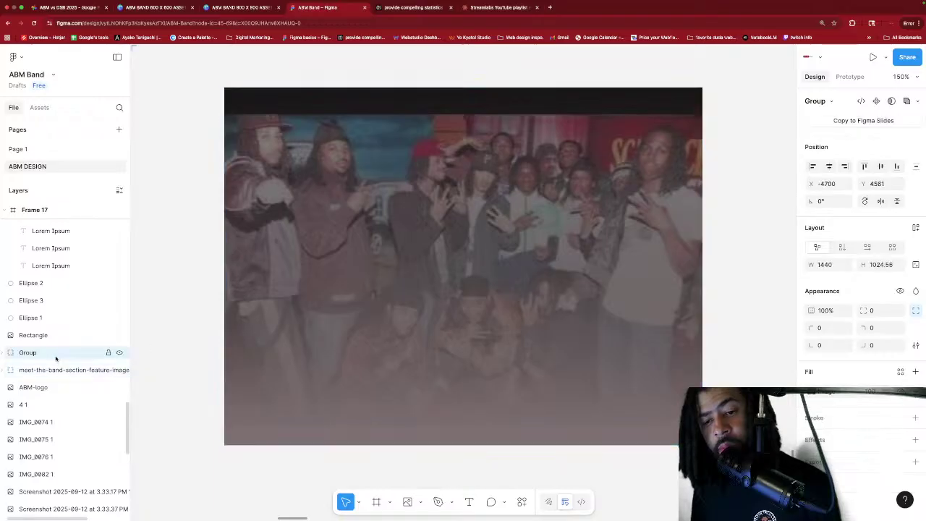
scroll(226, 348, down, 5)
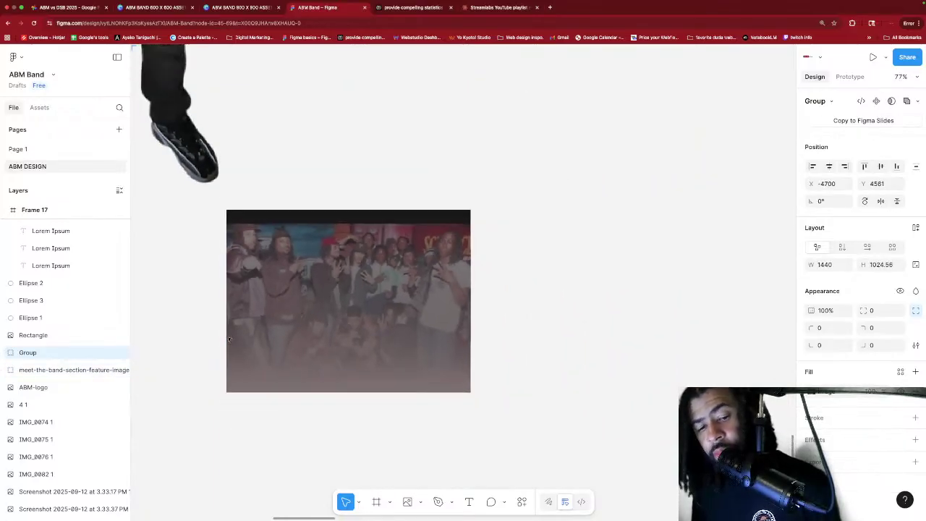
click(354, 332)
scroll(101, 389, right, 3)
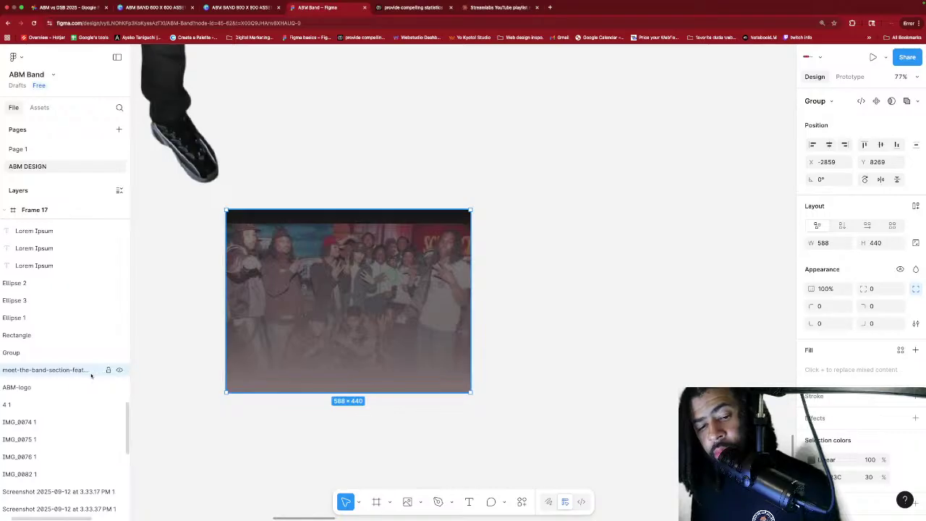
scroll(98, 393, left, 3)
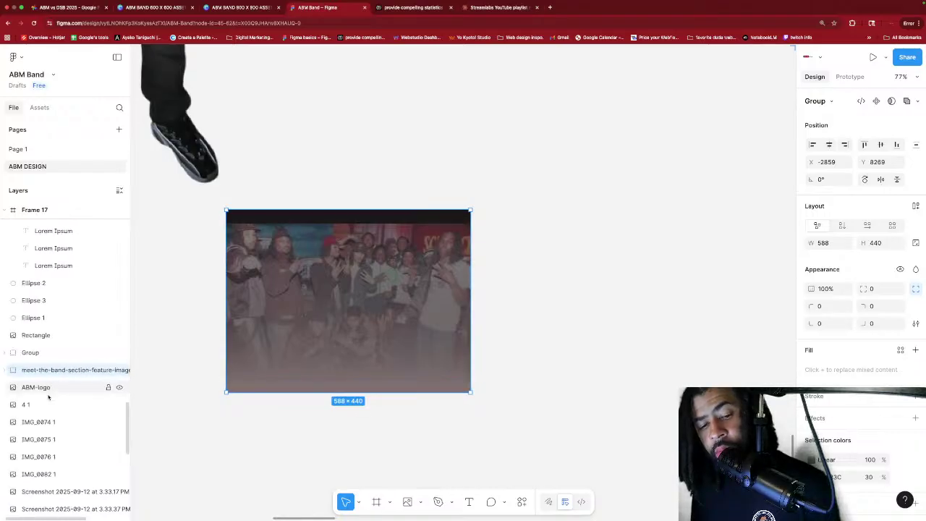
Expand the meet-the-band-section-feature-image group down to its gradient Frame 16 and paste a copy of that frame beside the faded photo.
click(4, 369)
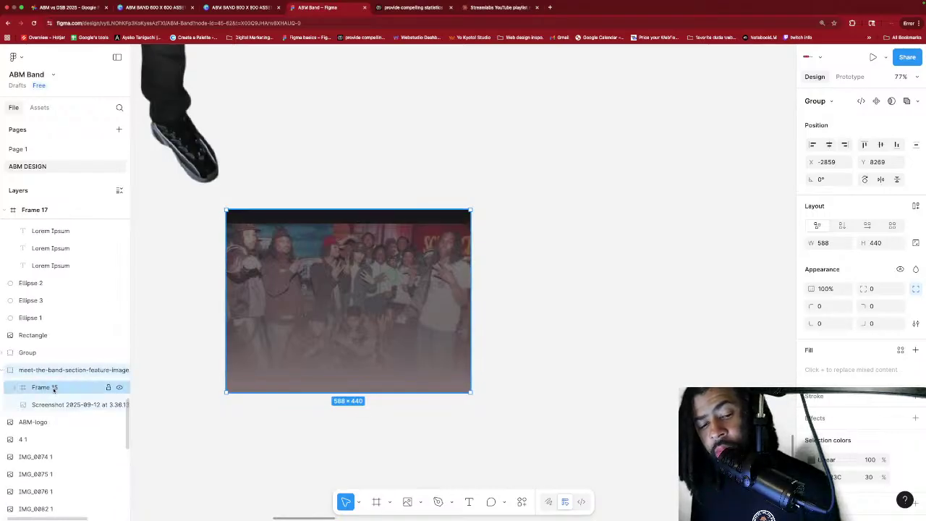
click(55, 386)
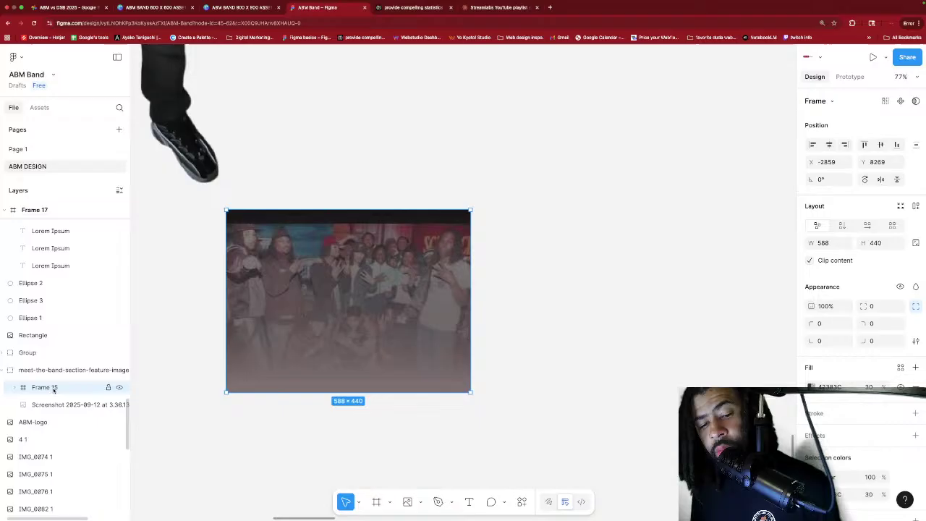
click(16, 389)
click(60, 405)
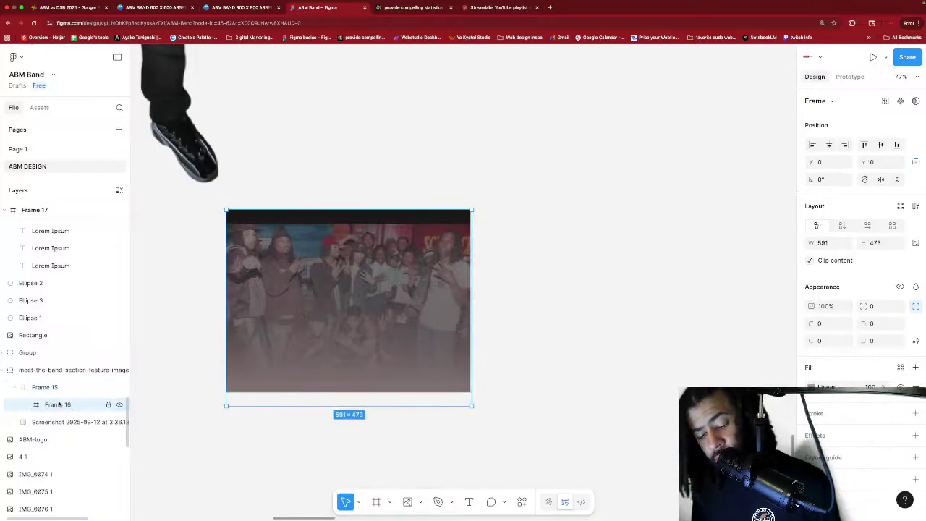
click(651, 285)
key(super+v)
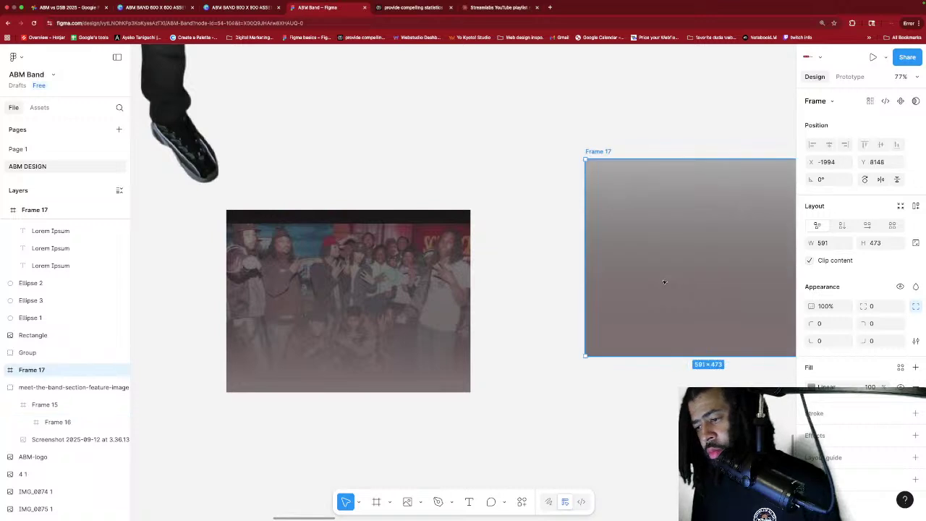
scroll(664, 282, right, 2)
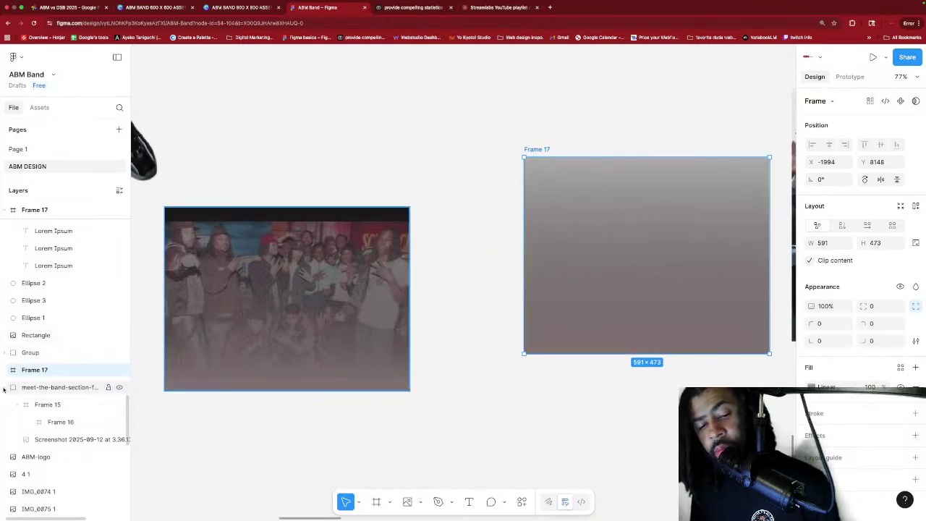
Duplicate Frame 15 with its nested gradient frame and place the copy on the canvas above the faded group photo.
click(39, 405)
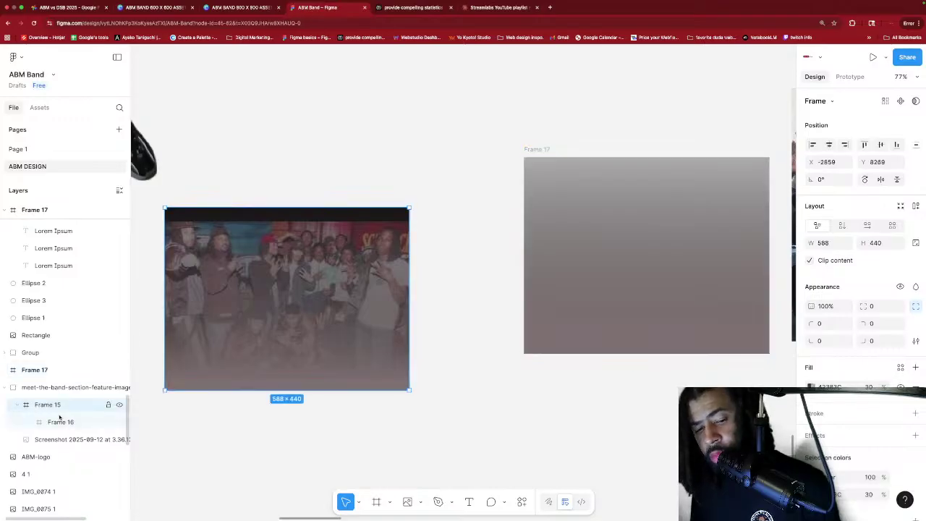
click(61, 422)
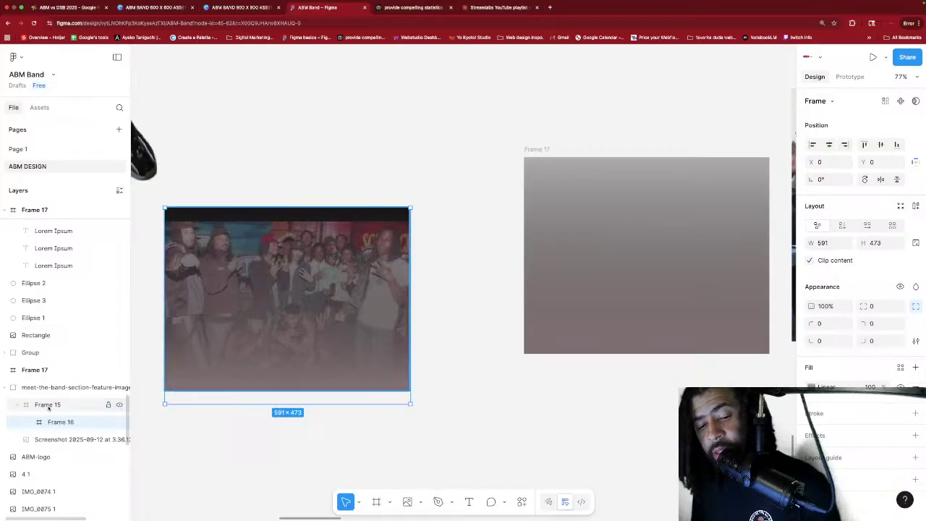
click(50, 406)
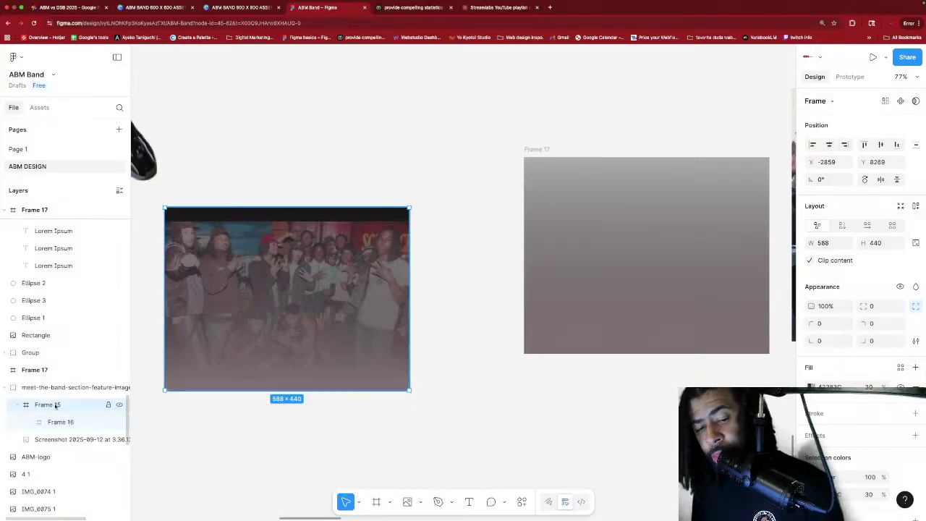
key(ctrl+d)
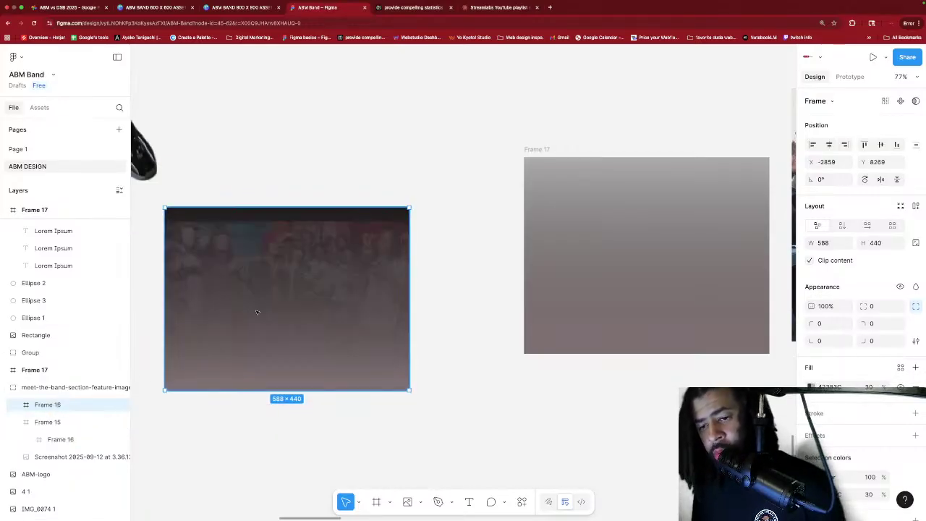
drag(257, 312, 424, 114)
scroll(304, 148, up, 2)
scroll(349, 153, left, 1)
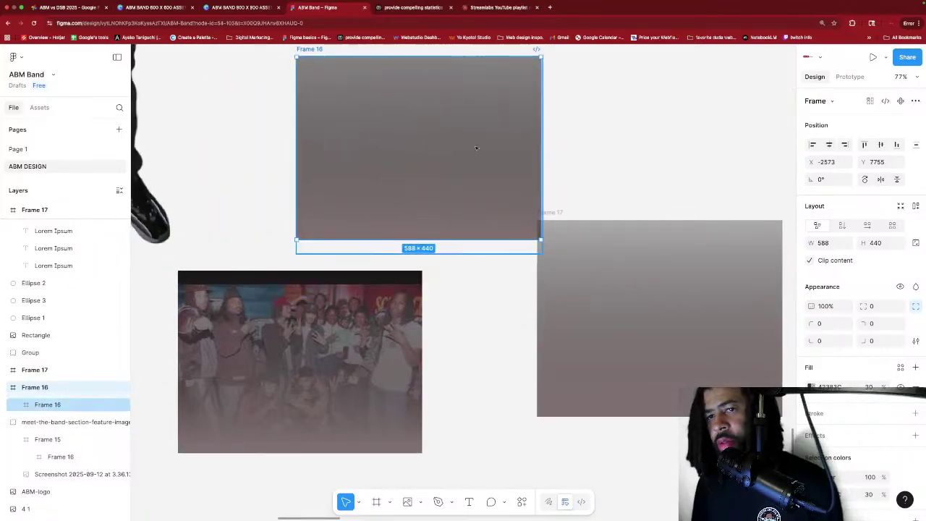
key(shift+Left)
key(shift+Left)
click(669, 142)
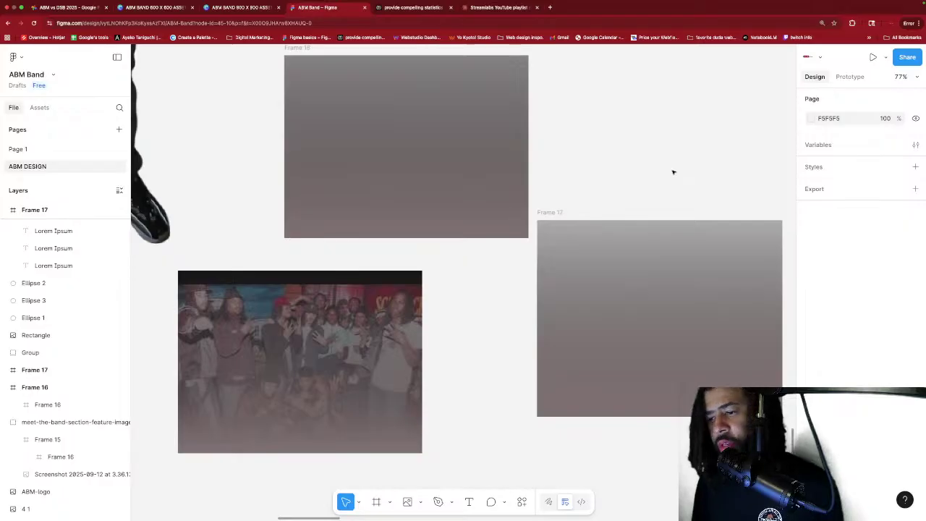
scroll(673, 172, right, 2)
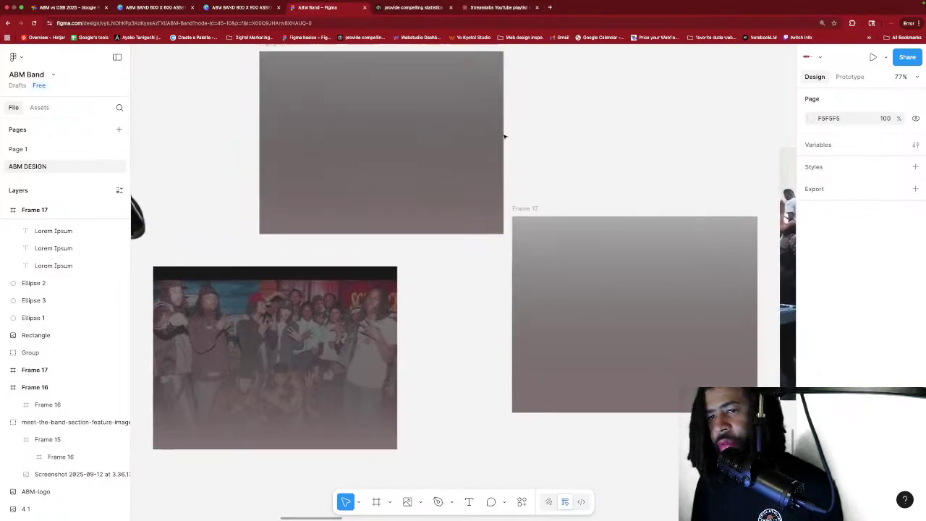
scroll(505, 136, up, 1)
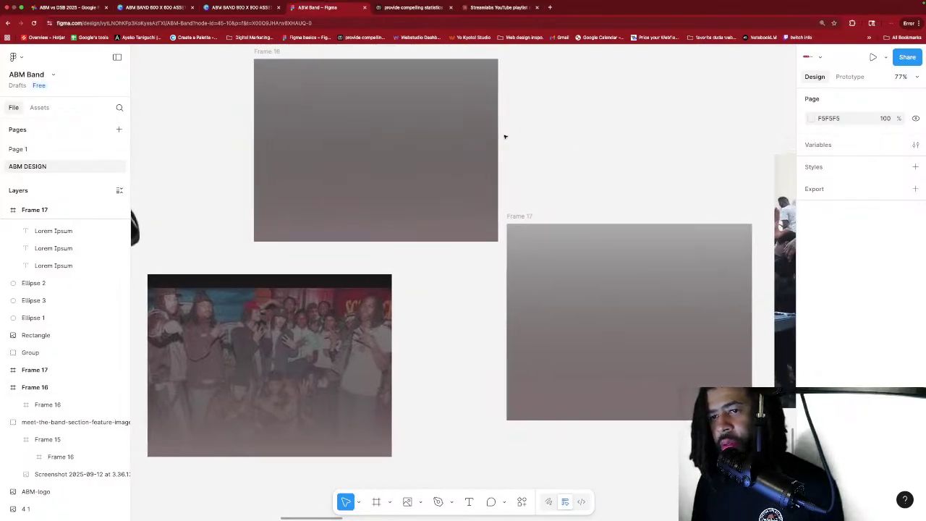
Move the gradient frames Frame 16 and Frame 17 away from the faded group photo, past the two portrait photos.
scroll(557, 145, down, 5)
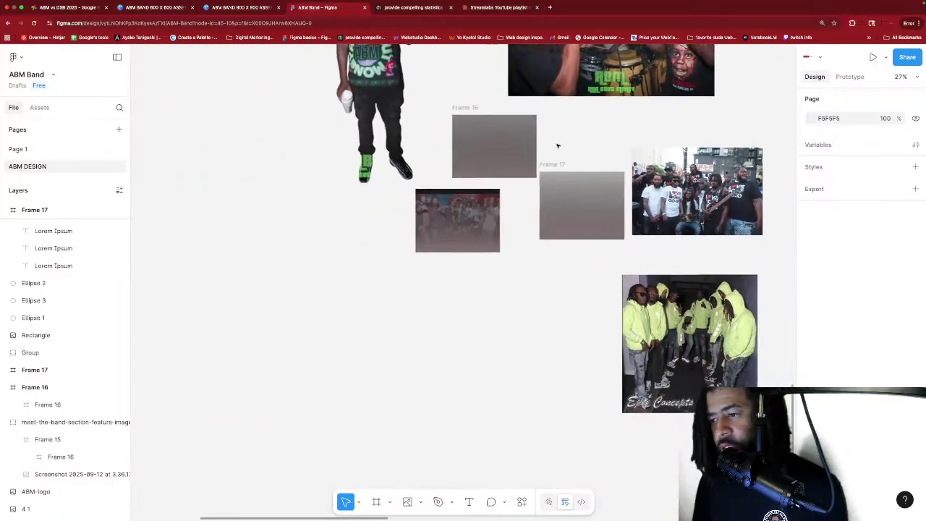
scroll(557, 145, right, 10)
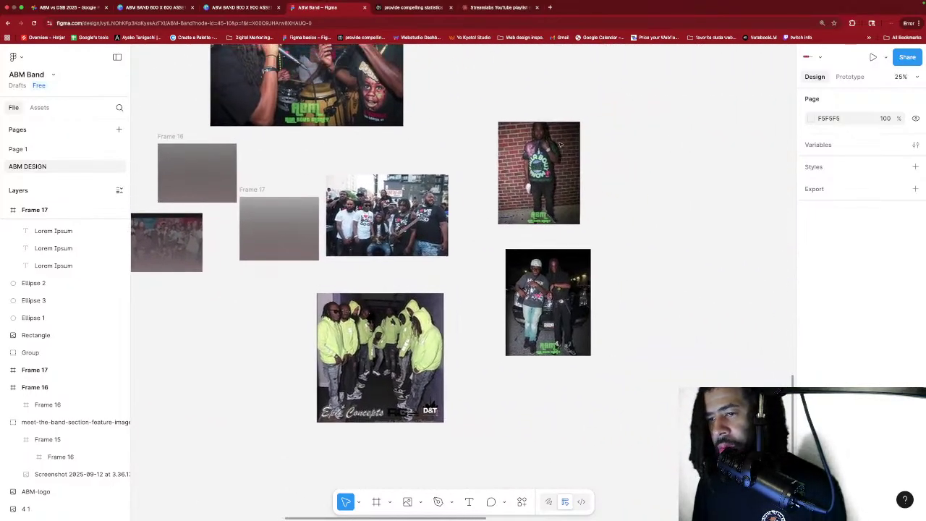
scroll(559, 144, left, 5)
scroll(559, 145, up, 3)
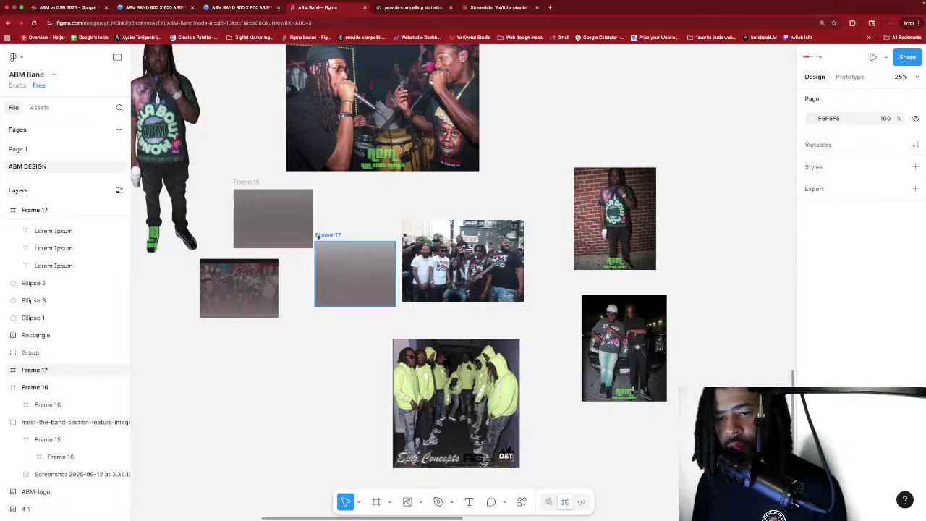
drag(266, 237, 659, 130)
drag(354, 274, 742, 228)
scroll(708, 216, right, 3)
scroll(706, 214, right, 2)
scroll(705, 213, up, 3)
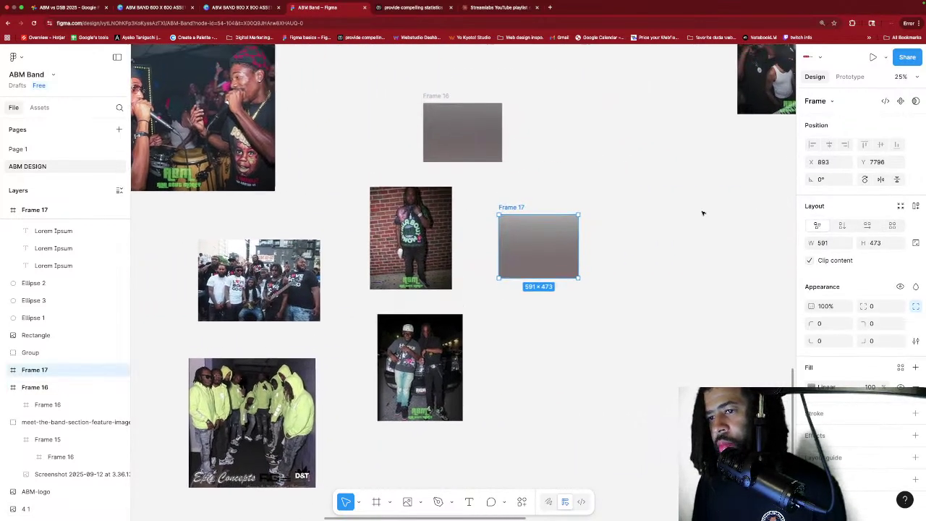
Bring Frame 16 and Frame 17 closer to the stage photos, keeping Frame 17 below Frame 16.
drag(481, 198, 653, 178)
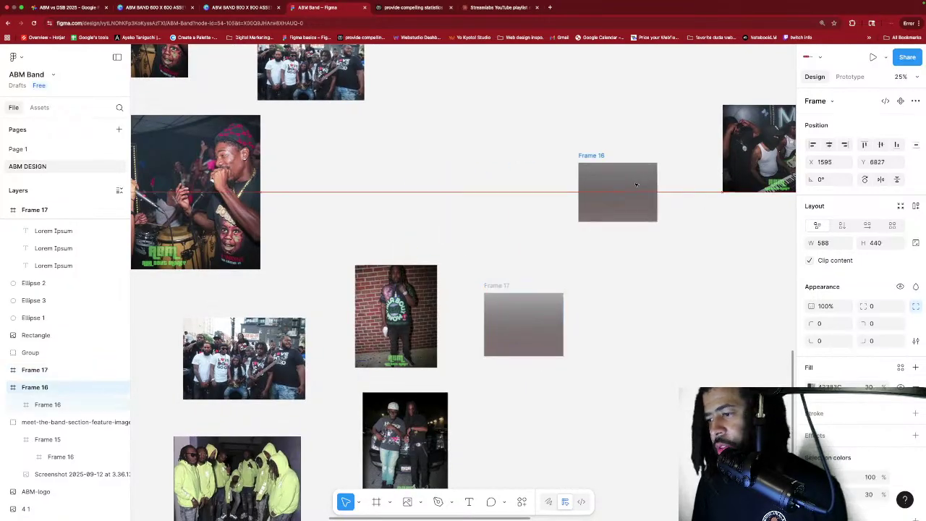
drag(533, 321, 657, 303)
scroll(659, 266, right, 1)
scroll(658, 266, right, 5)
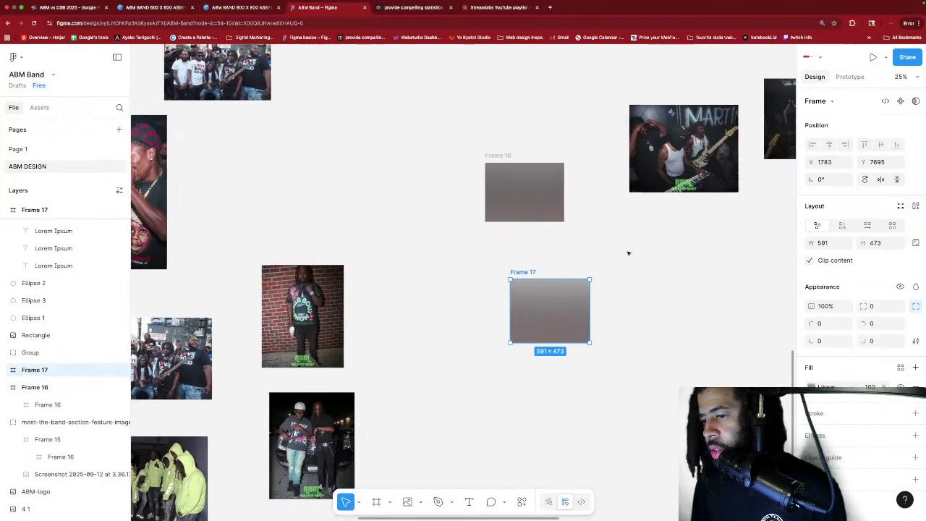
scroll(586, 231, right, 3)
scroll(587, 231, up, 1)
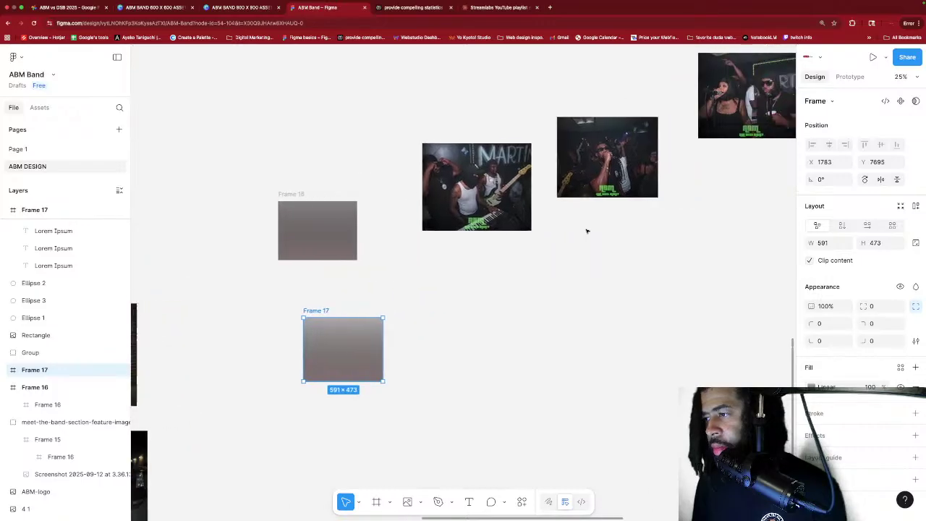
Rename the outer Frame 16 as brownish-overlay.
click(288, 204)
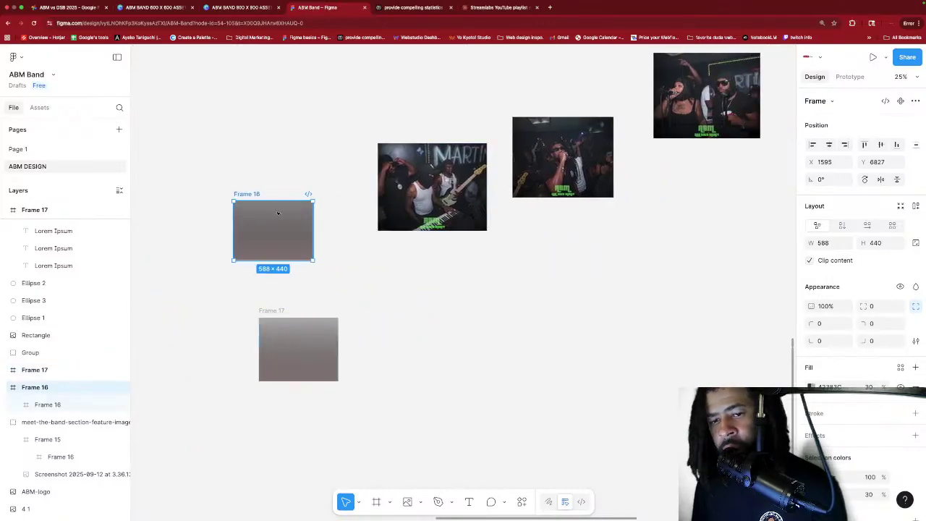
right_click(52, 388)
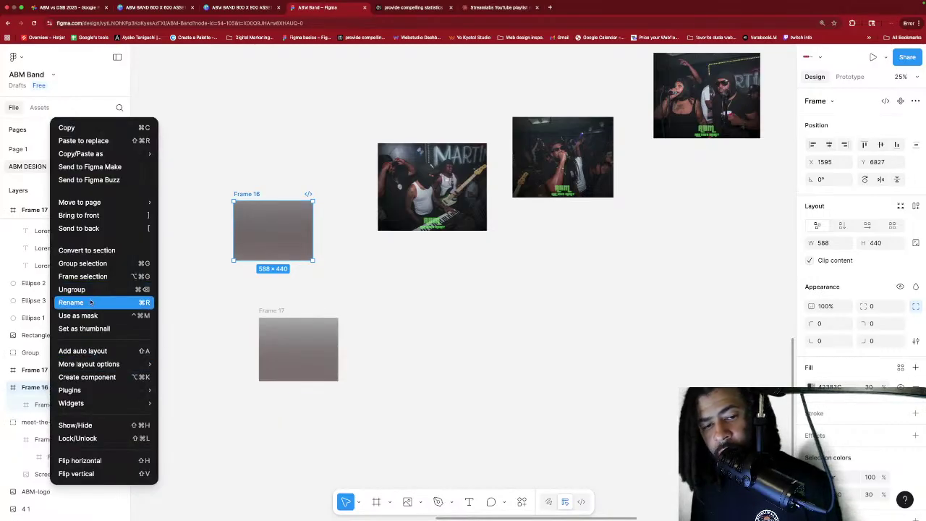
click(72, 303)
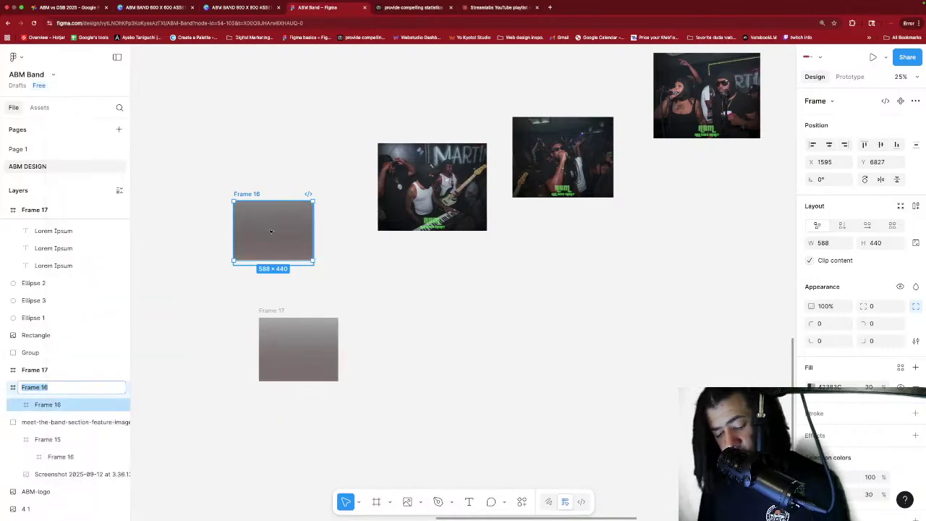
text(b)
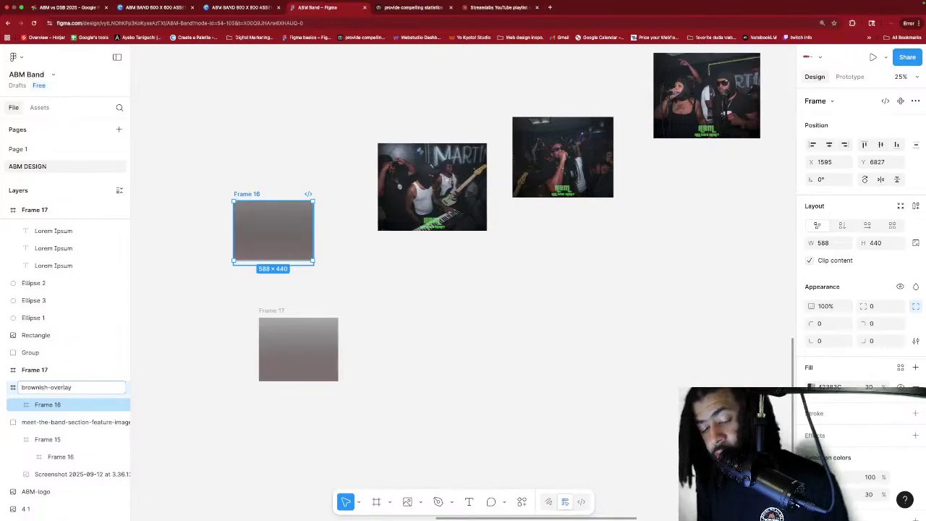
text(rownish-overlay)
key(Return)
Place brownish-overlay on the guitar and keyboard photo IMG_0040 and enlarge it and its nested gradient frame to cover the photo, about 814 × 651.
scroll(266, 149, down, 2)
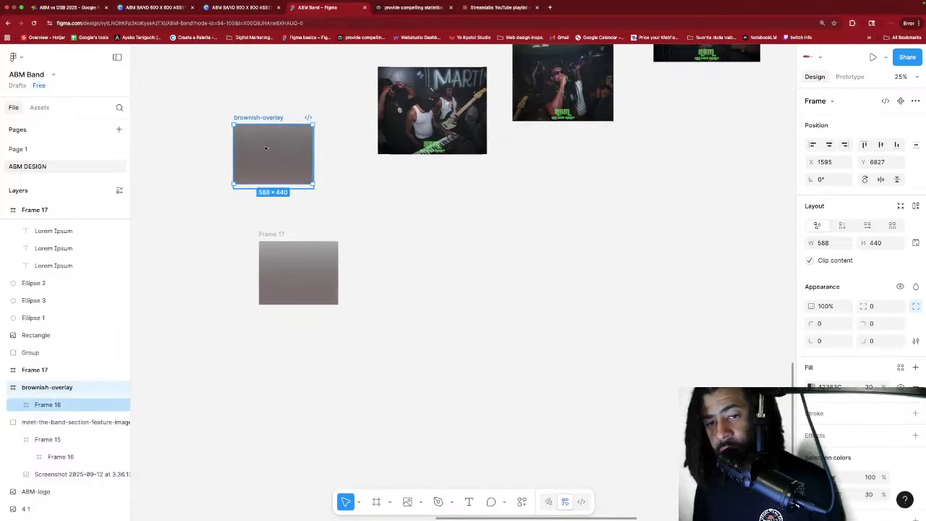
scroll(265, 148, up, 1)
drag(266, 148, 411, 105)
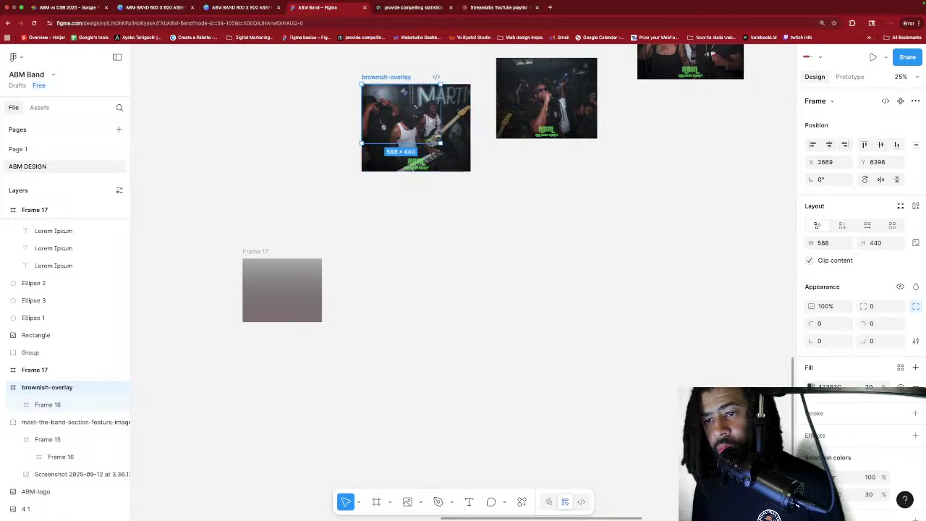
drag(442, 143, 469, 170)
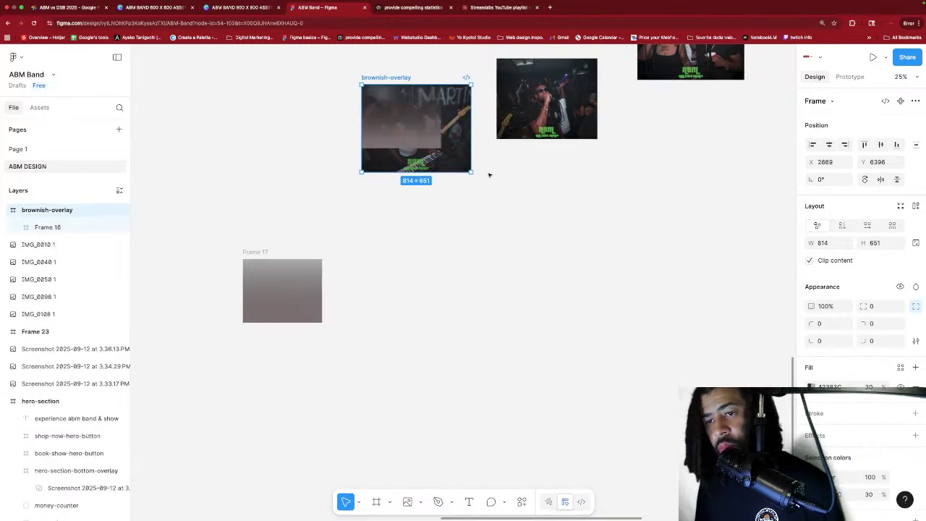
click(418, 135)
drag(442, 149, 472, 172)
click(513, 177)
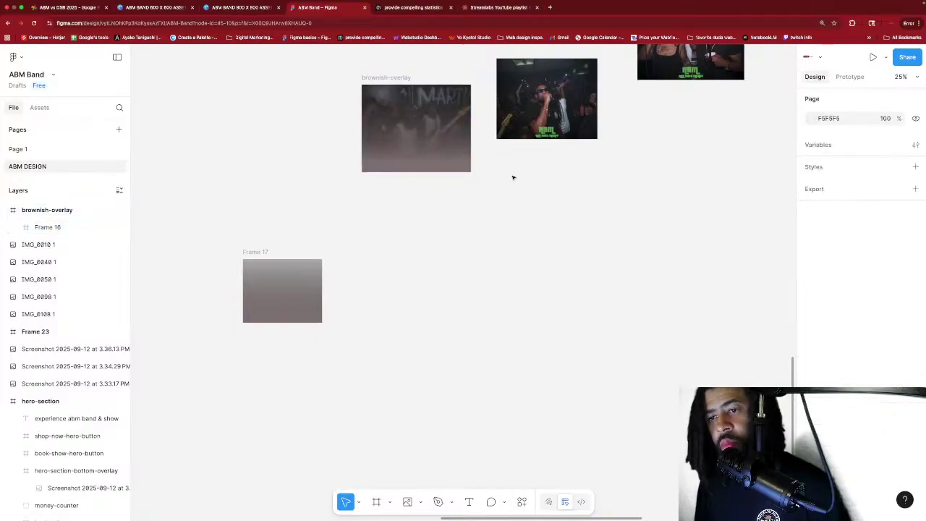
Duplicate brownish-overlay, try the copy over the IMG_0050 singer photo, and move both overlays off the photos onto empty canvas below them.
scroll(497, 149, right, 3)
scroll(498, 150, up, 2)
click(324, 148)
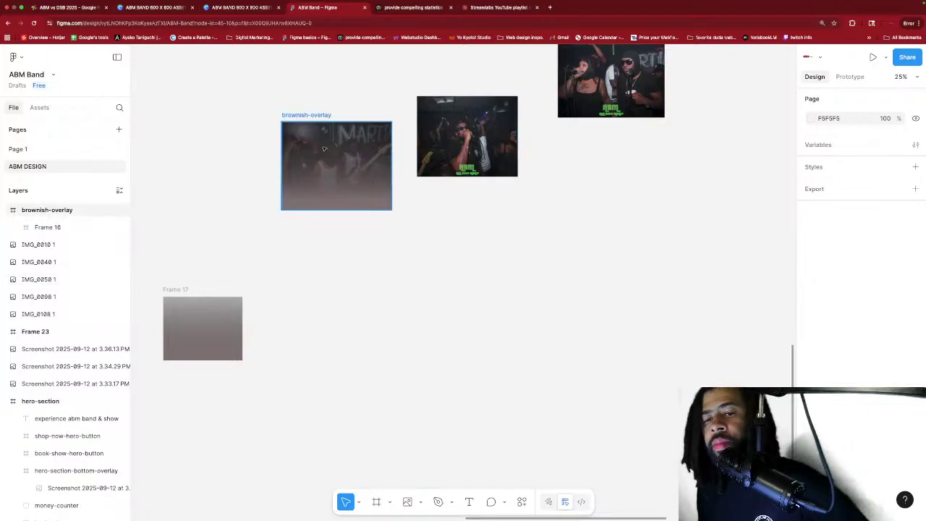
key(super+d)
drag(324, 148, 478, 130)
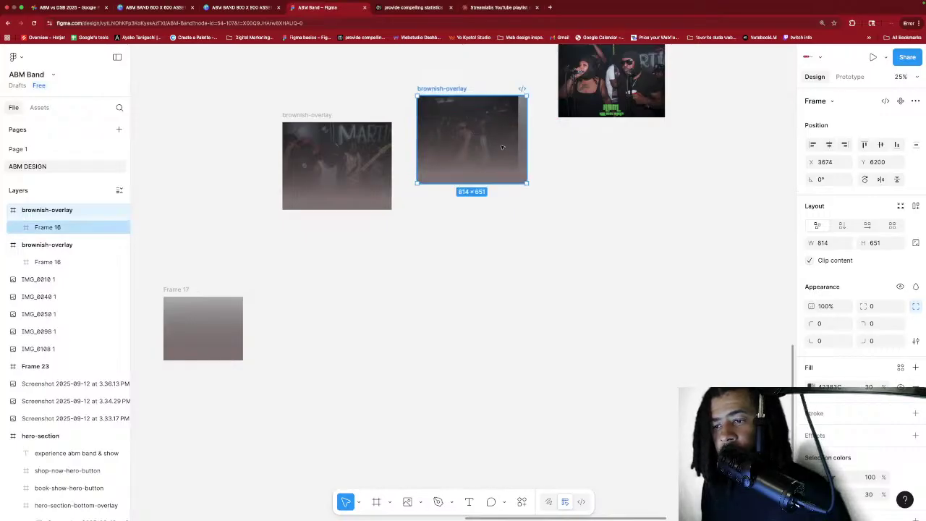
drag(477, 136, 570, 213)
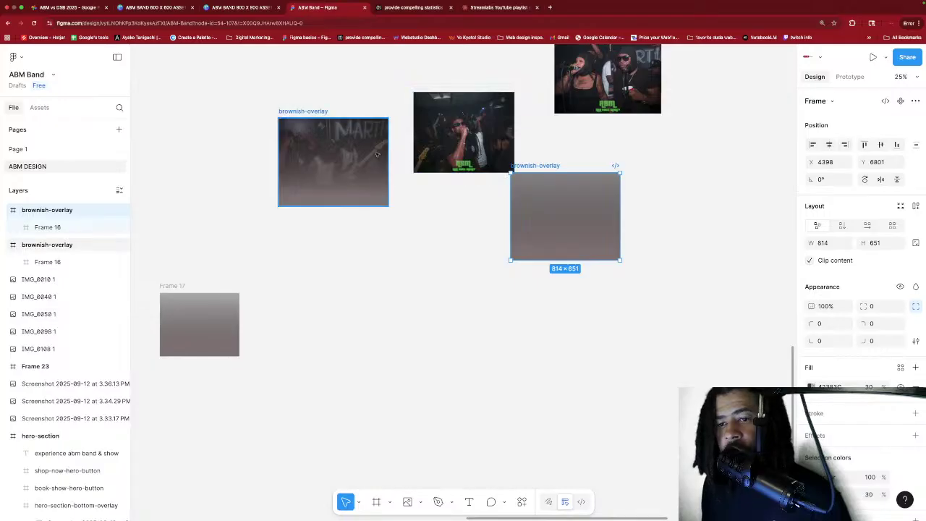
drag(376, 154, 356, 259)
Resize the IMG_0040 photo proportionally, trying a width of 500 and settling on a height of 500.
click(374, 167)
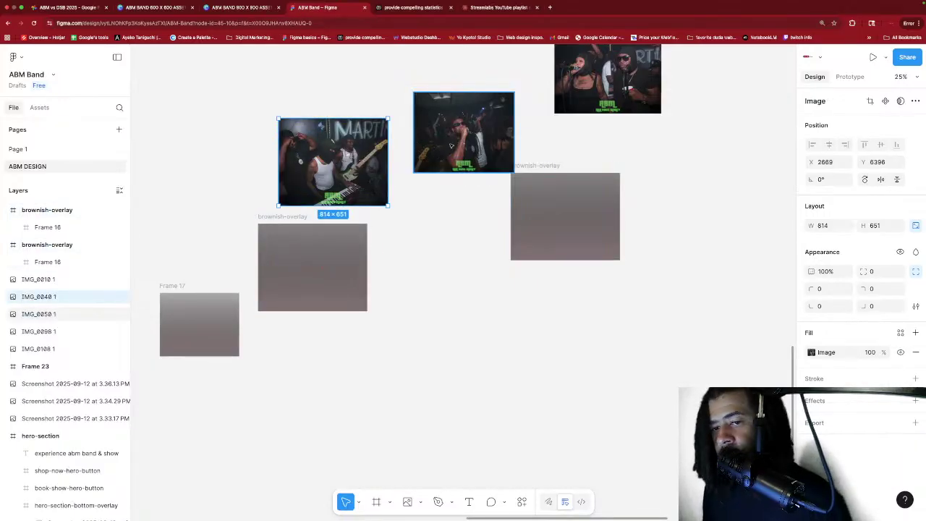
click(831, 228)
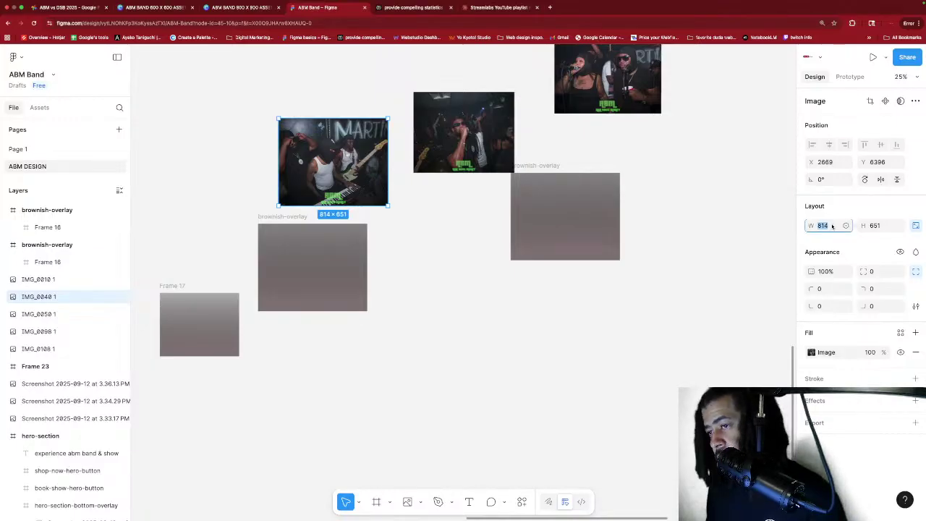
text(500)
click(877, 226)
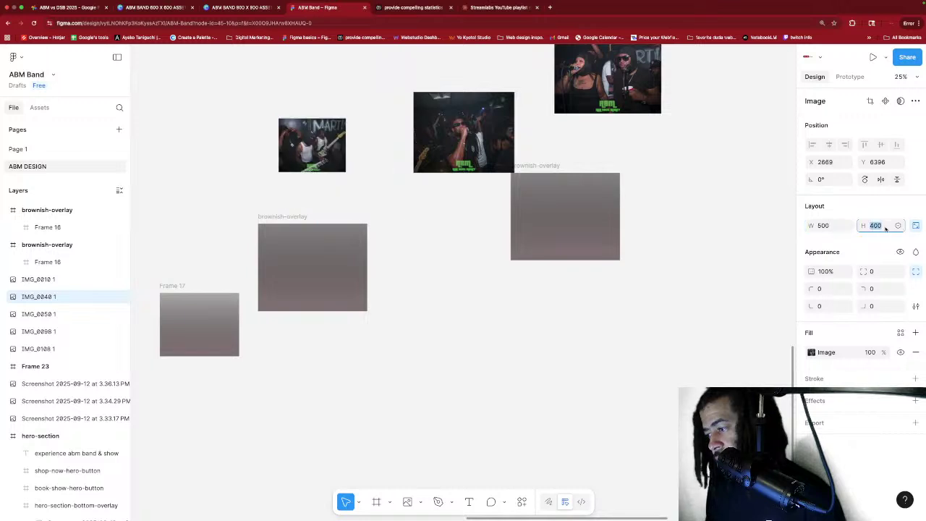
text(500)
key(Return)
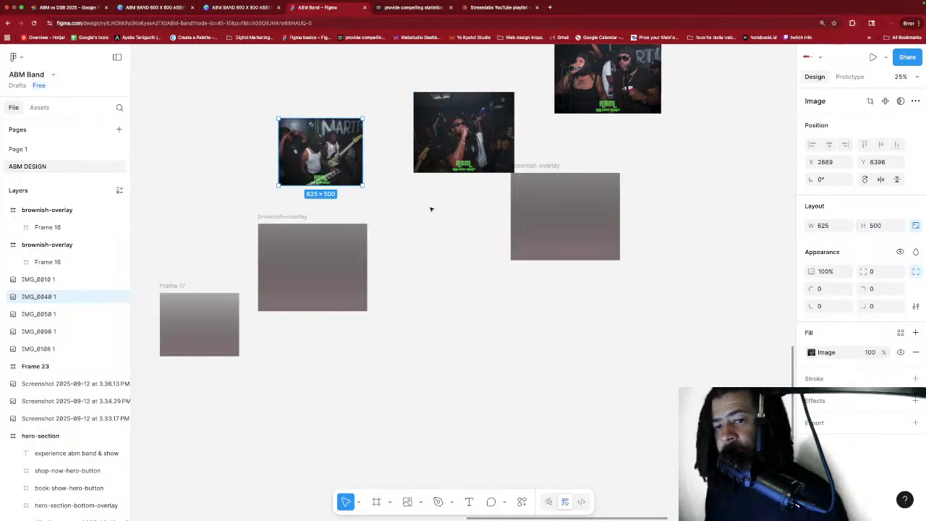
Set the size of the brownish-overlay frame below the IMG_0040 photo to 500 × 500.
scroll(468, 188, up, 10)
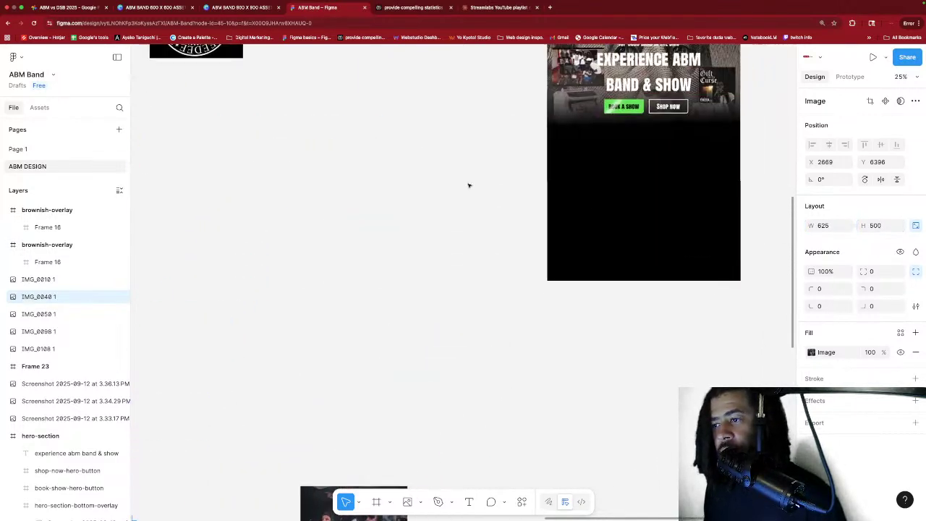
scroll(469, 185, down, 10)
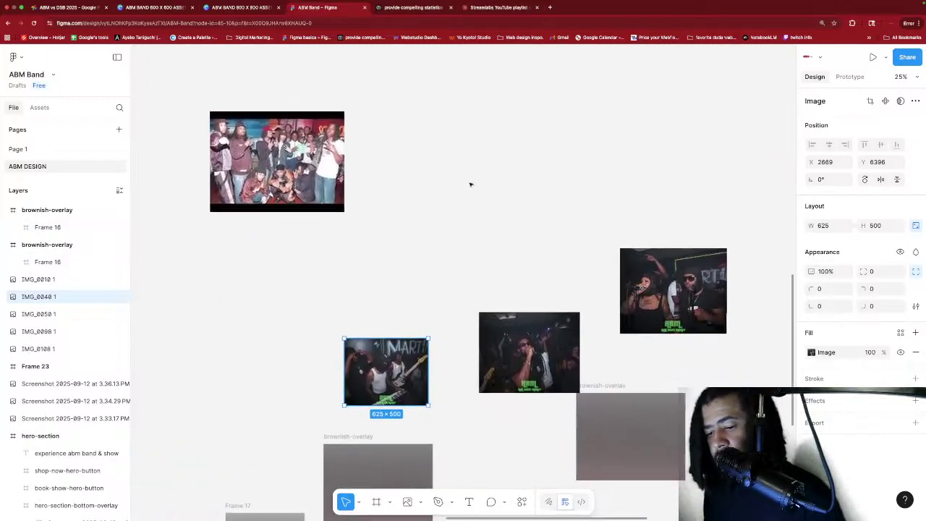
scroll(470, 184, up, 1)
click(376, 340)
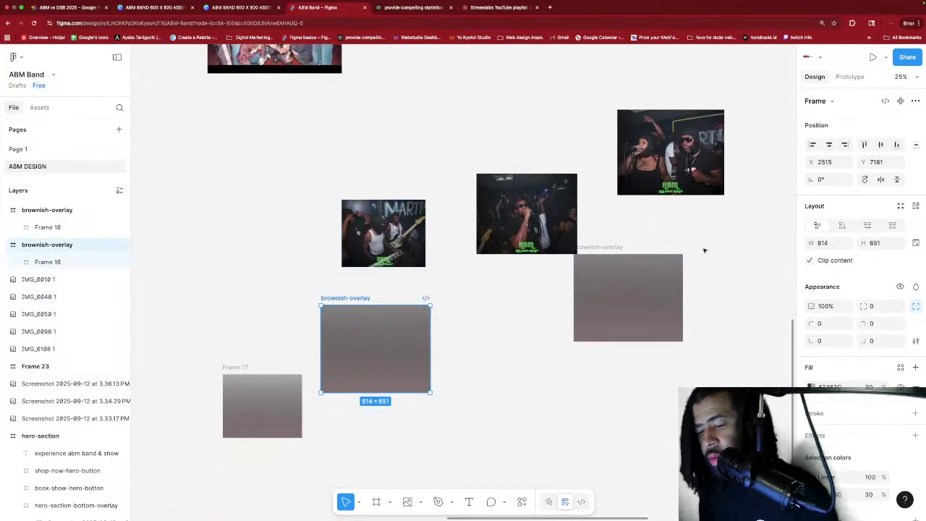
click(845, 243)
click(829, 243)
click(830, 243)
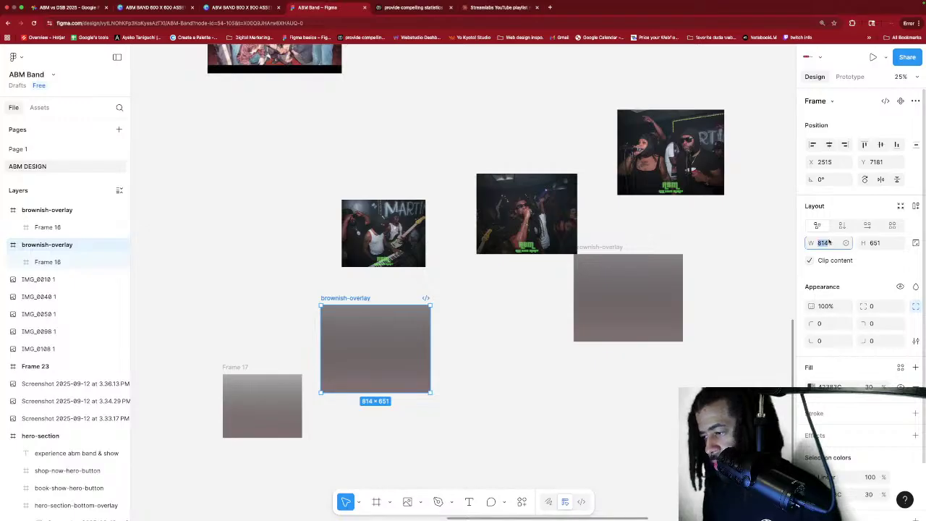
text(500)
key(Return)
click(876, 243)
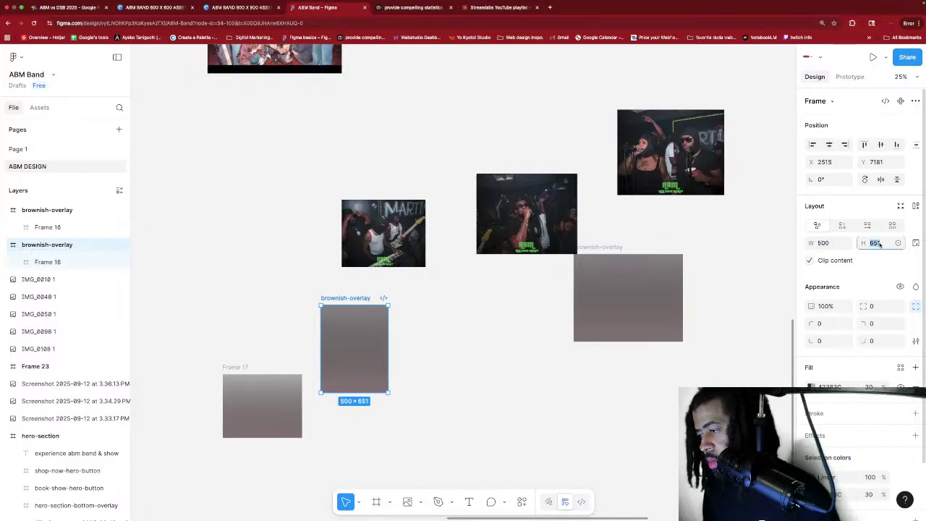
text(500)
key(Return)
Pull the nested gradient Frame 16 out of the resized overlay onto the IMG_0040 photo and shrink it to 625 × 500.
click(373, 332)
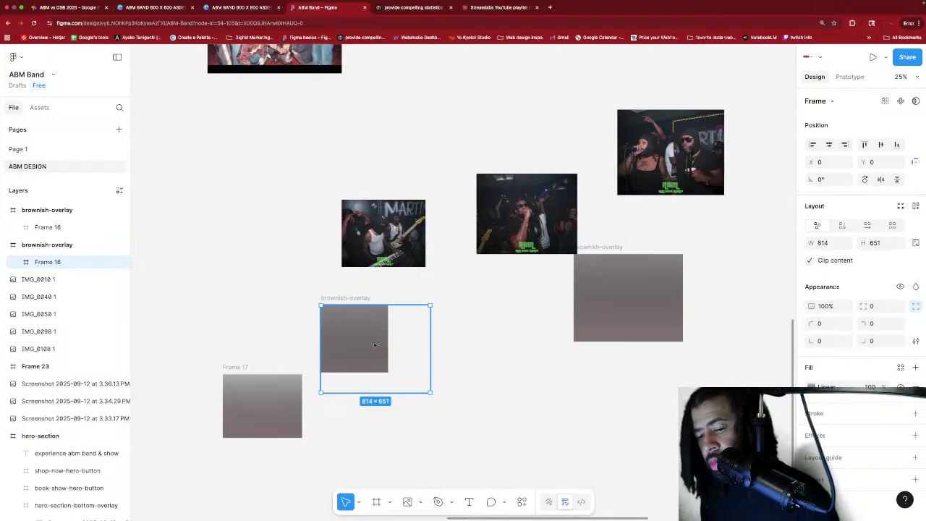
drag(403, 357, 393, 246)
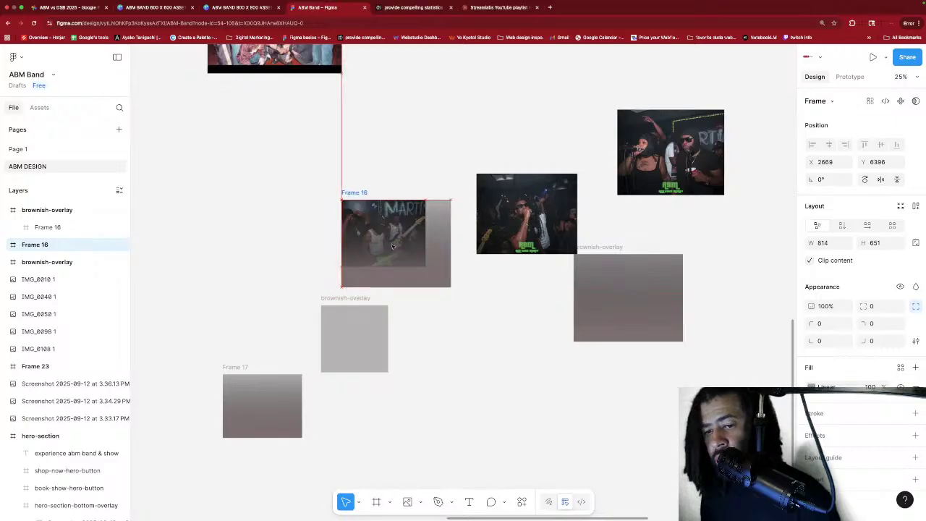
drag(449, 286, 425, 267)
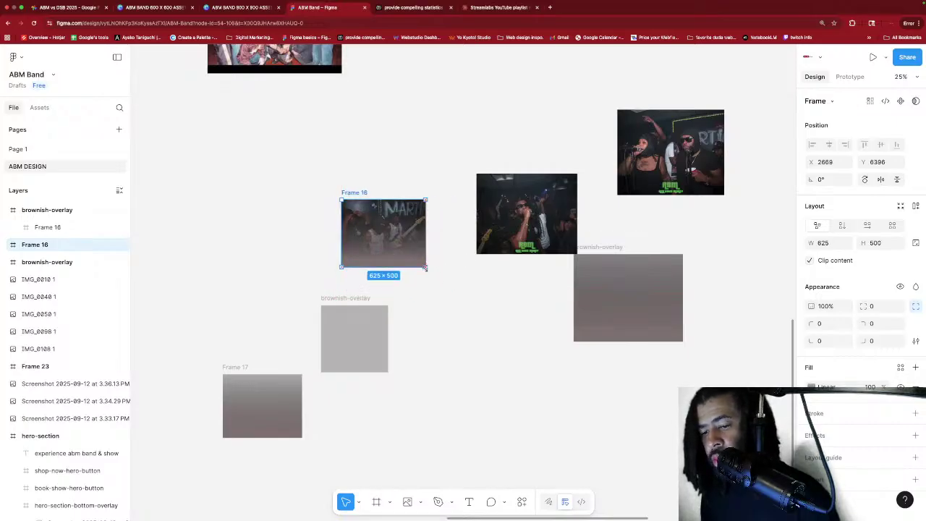
click(846, 243)
text(5)
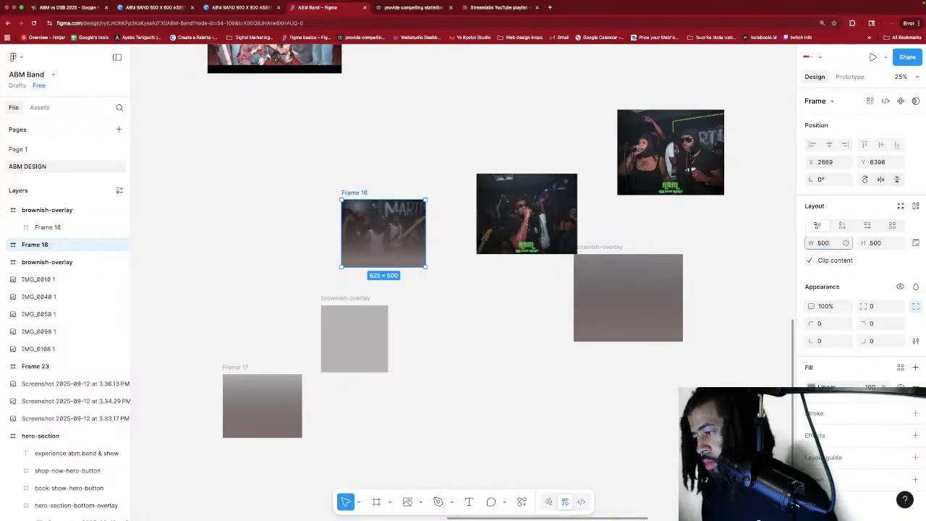
text(00)
key(Return)
drag(409, 233, 424, 232)
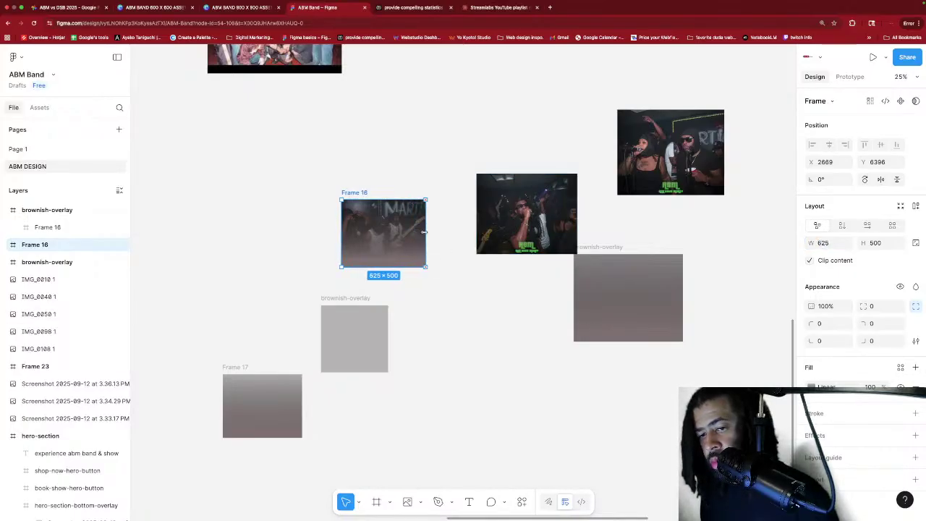
Delete the emptied brownish-overlay frame below the IMG_0040 photo and select the gradient Frame 16 covering that photo.
click(475, 306)
click(381, 322)
key(Delete)
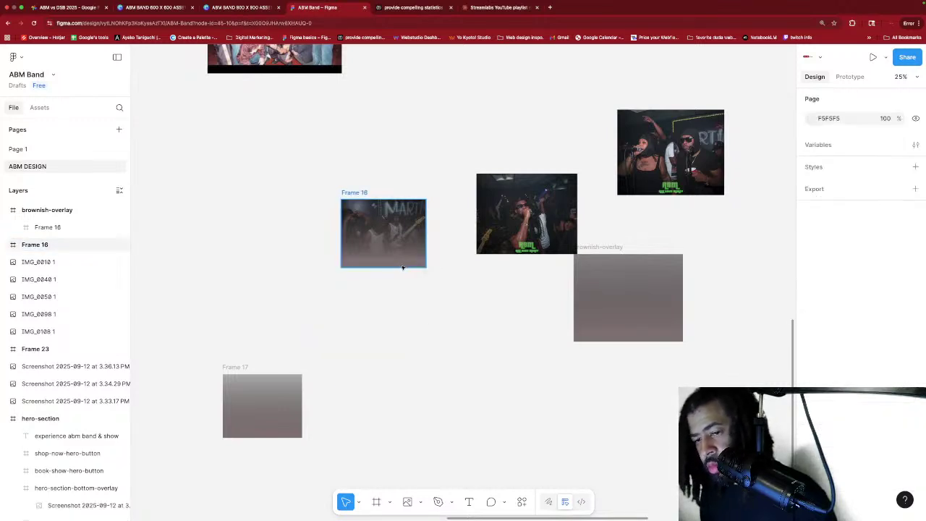
click(352, 191)
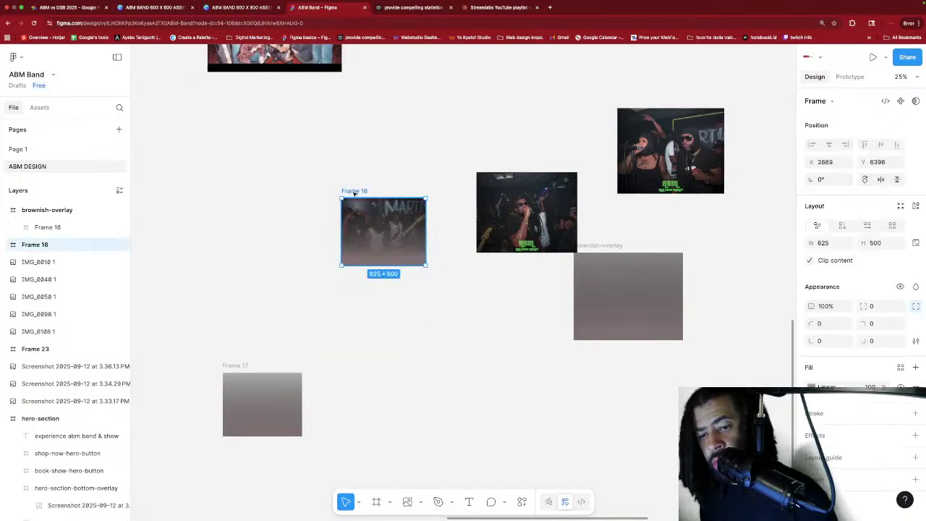
scroll(353, 193, down, 1)
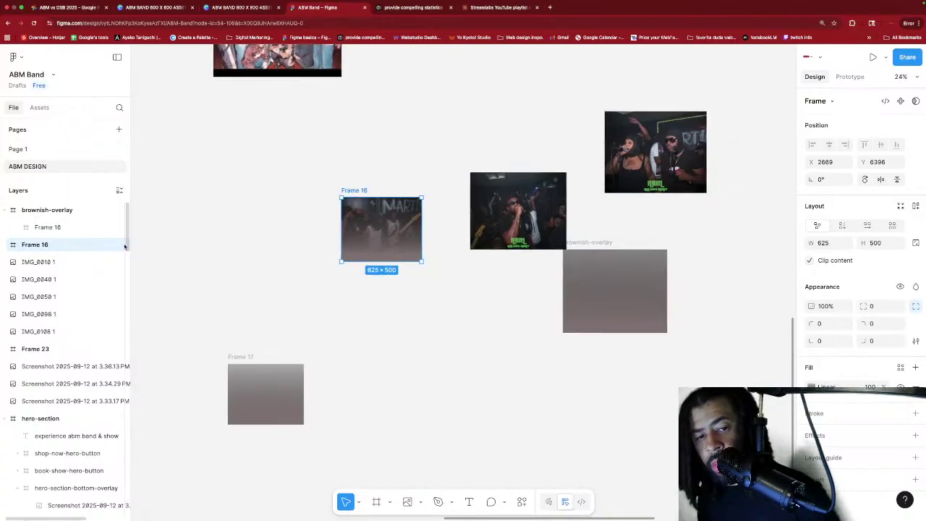
Group the gradient Frame 16 with the IMG_0040 photo beneath it, shifting both slightly on the canvas.
click(51, 210)
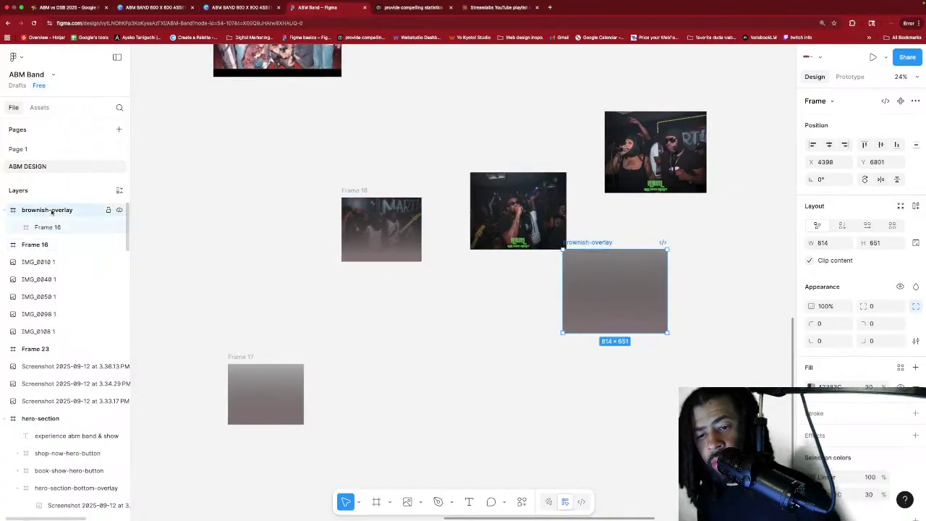
click(43, 244)
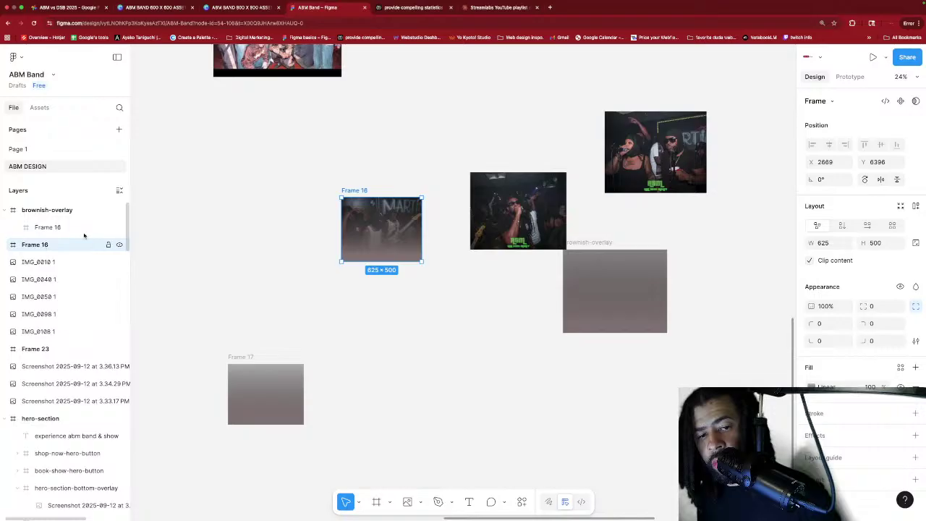
shift+click(346, 204)
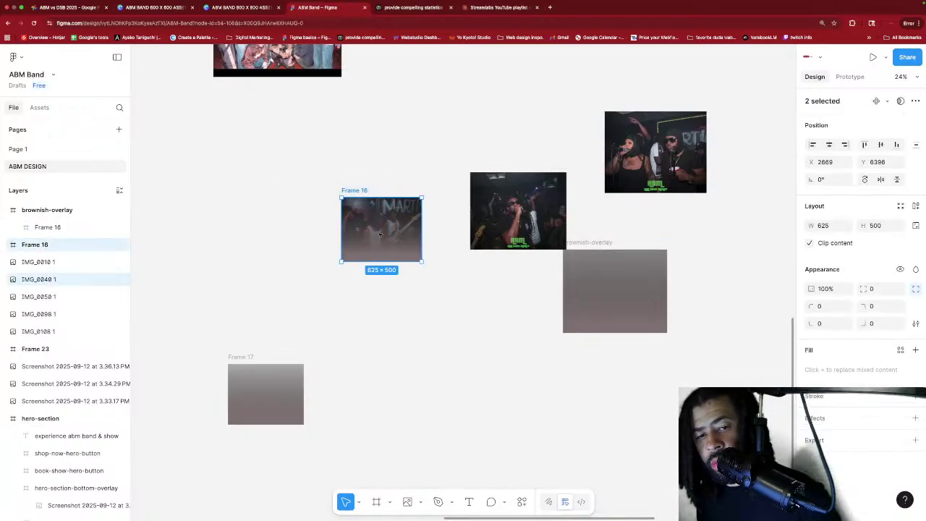
drag(378, 234, 362, 230)
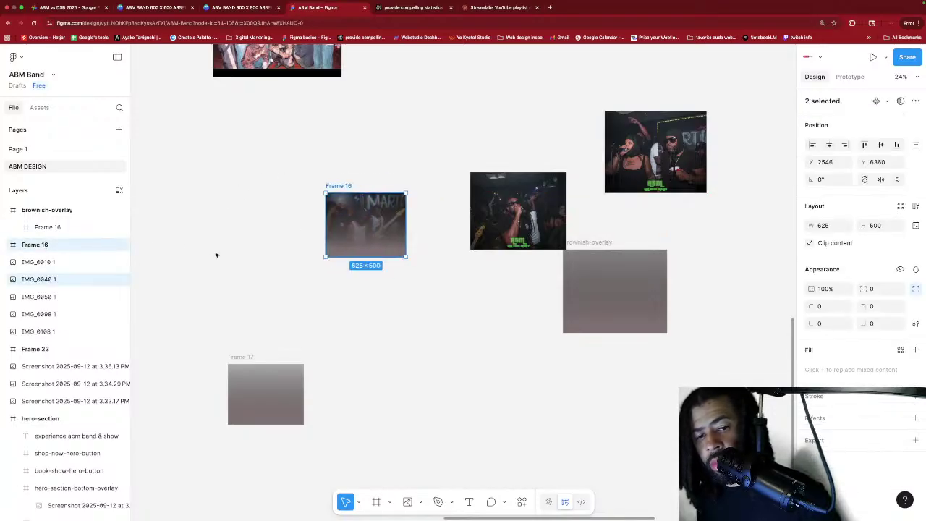
right_click(62, 244)
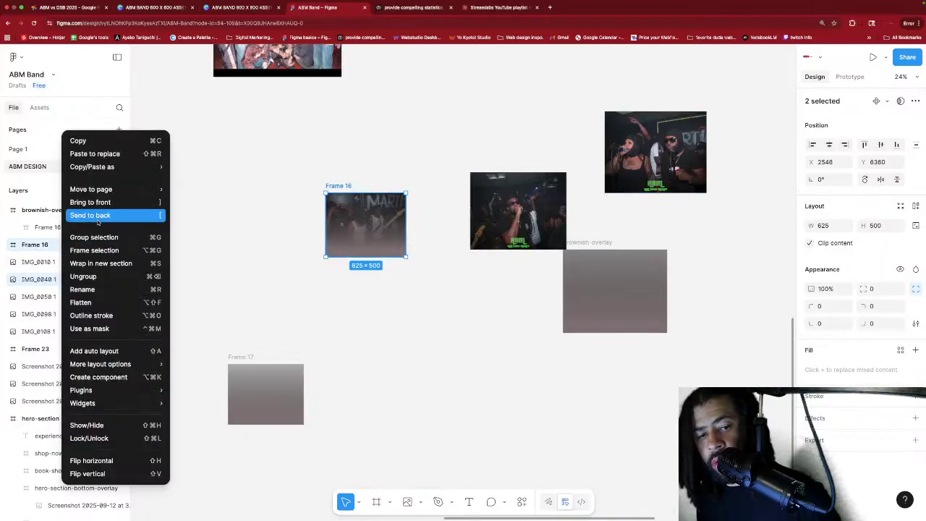
click(97, 239)
Rename the new photo-and-gradient group as rocking-intro-section.
right_click(42, 246)
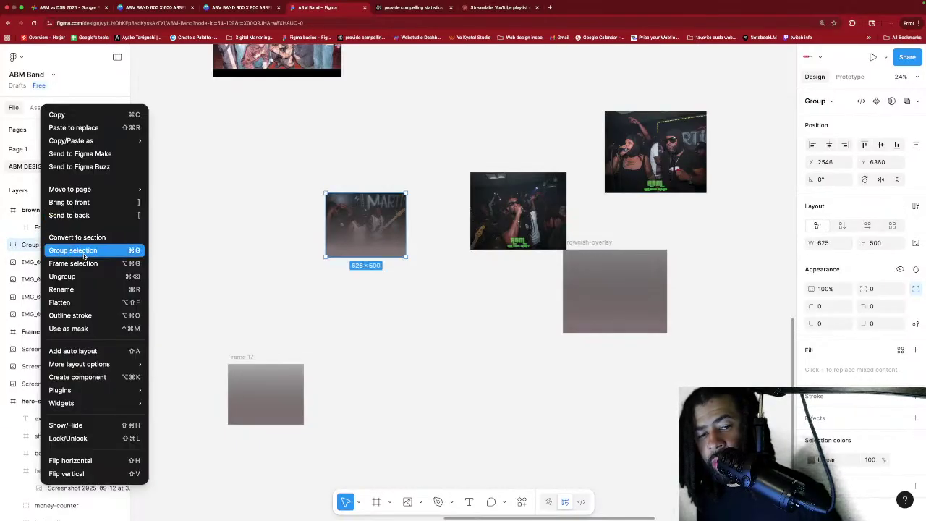
click(72, 289)
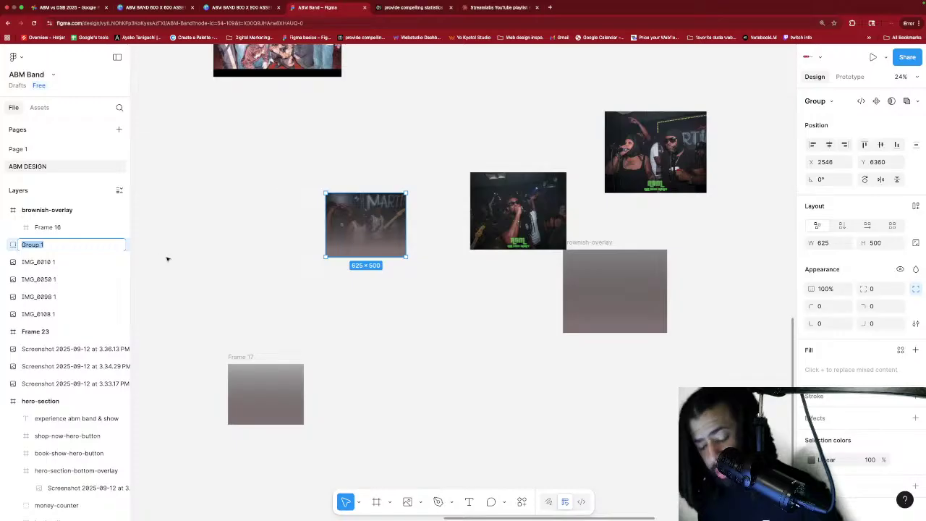
text(rocking-in)
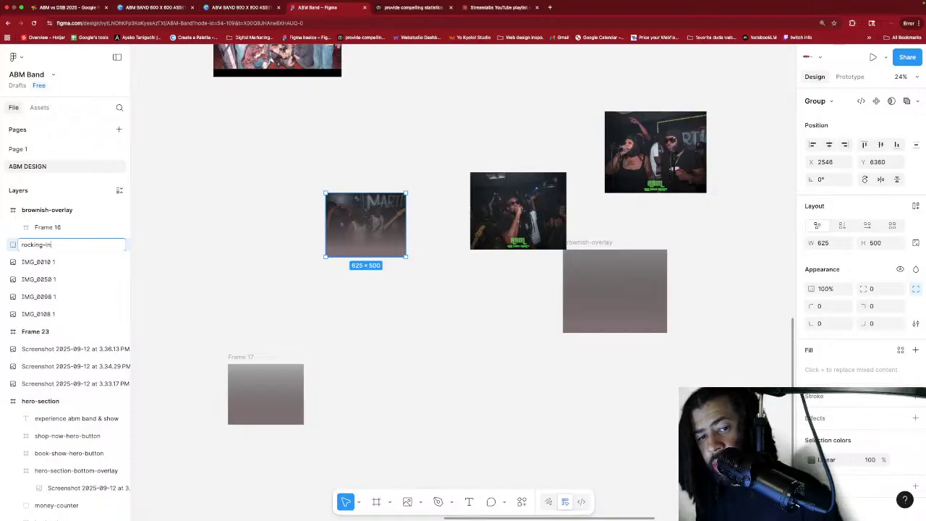
text(tro-section)
key(Return)
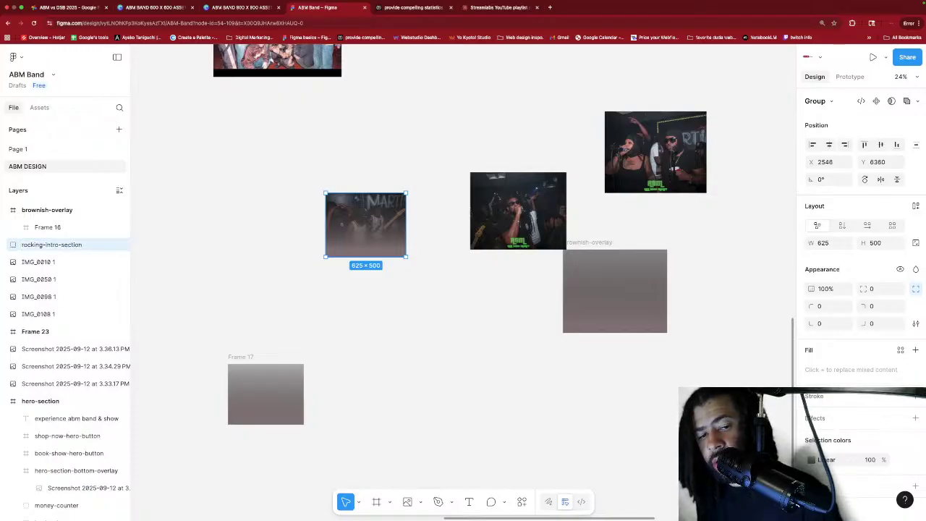
Move the rocking-intro-section group across the canvas to the empty area beyond the two unprocessed stage photos.
scroll(253, 220, right, 3)
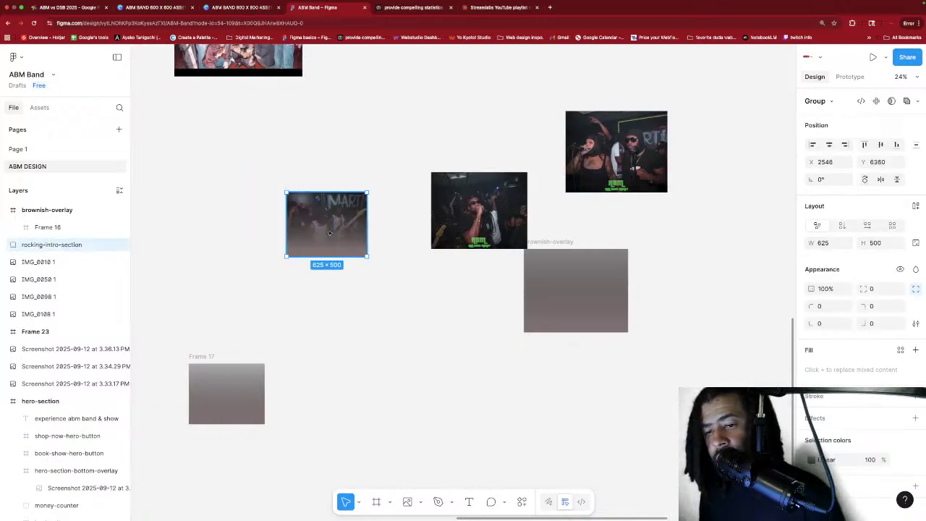
drag(329, 233, 752, 256)
scroll(755, 258, right, 1)
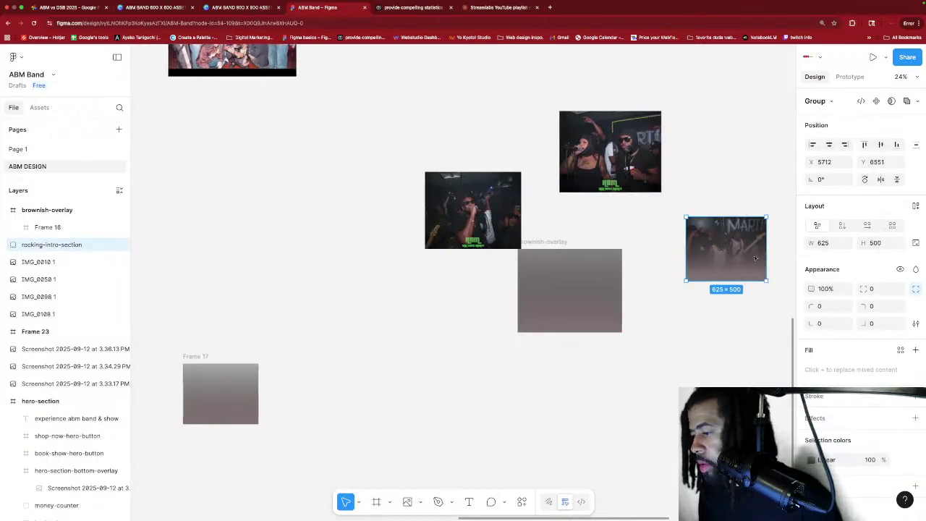
Resize the IMG_0050 photo proportionally to a height of 500, matching the rocking-intro-section group.
click(492, 212)
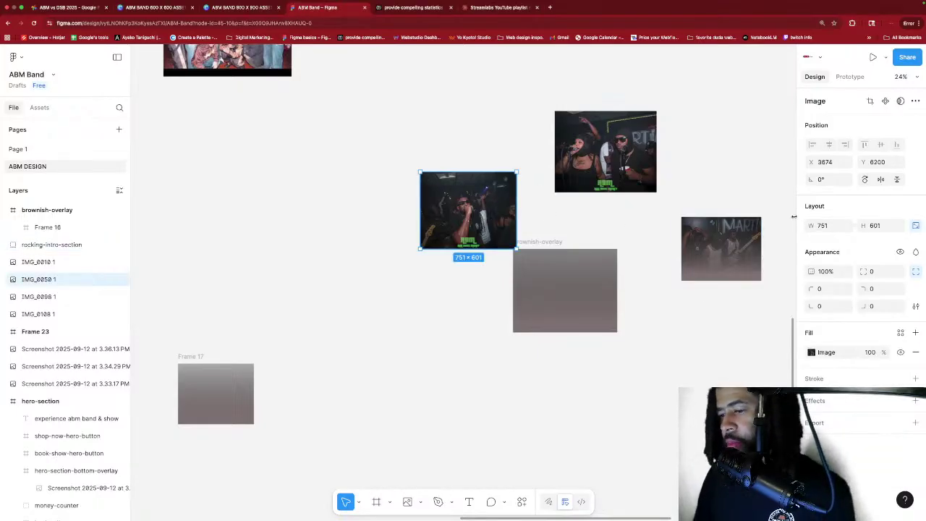
click(720, 248)
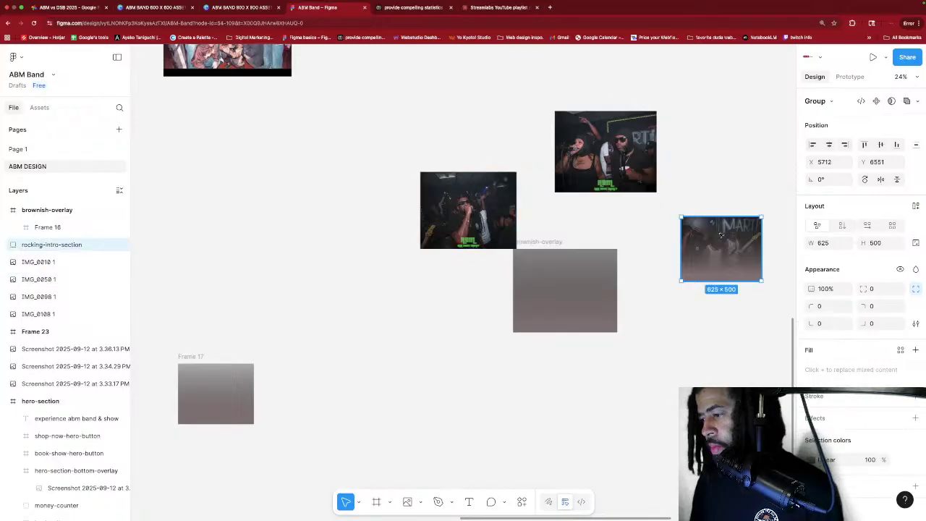
click(497, 212)
click(839, 226)
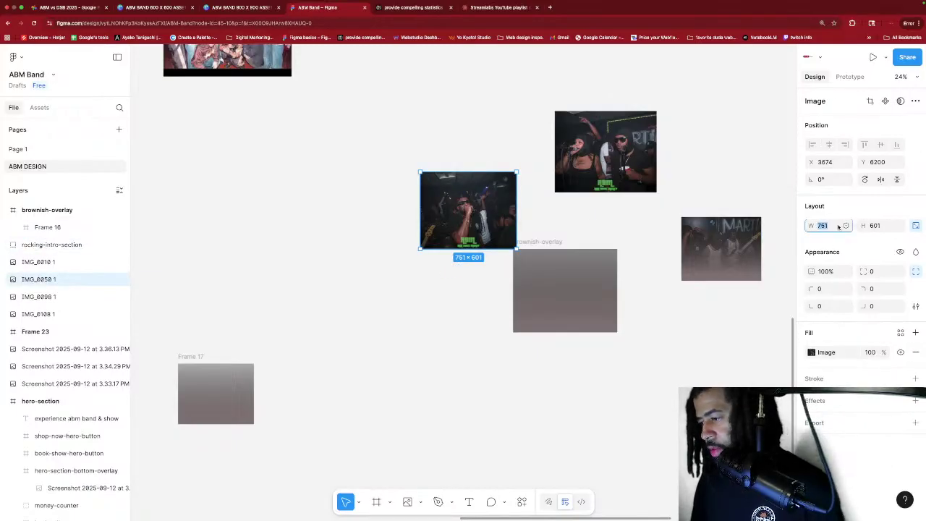
click(870, 230)
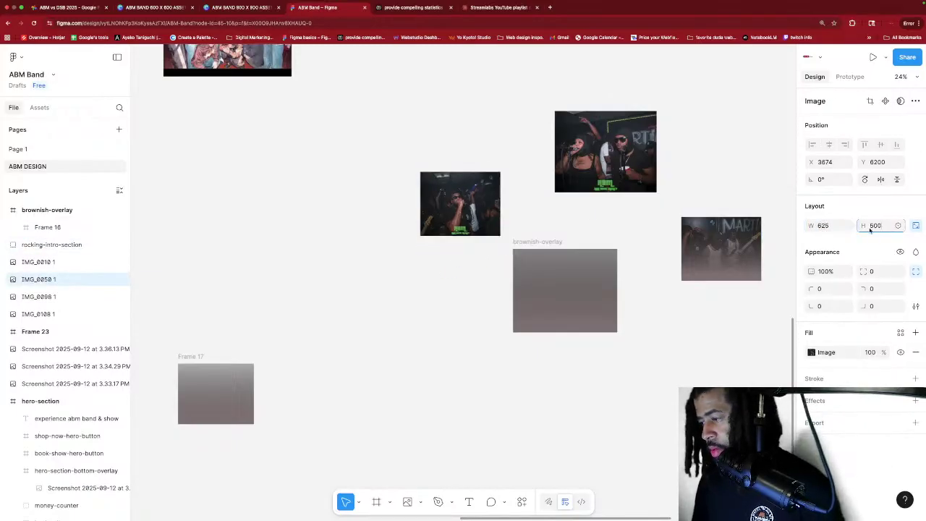
click(739, 309)
Set the remaining brownish-overlay frame to 625 × 500 and place it exactly over the IMG_0050 photo.
click(593, 282)
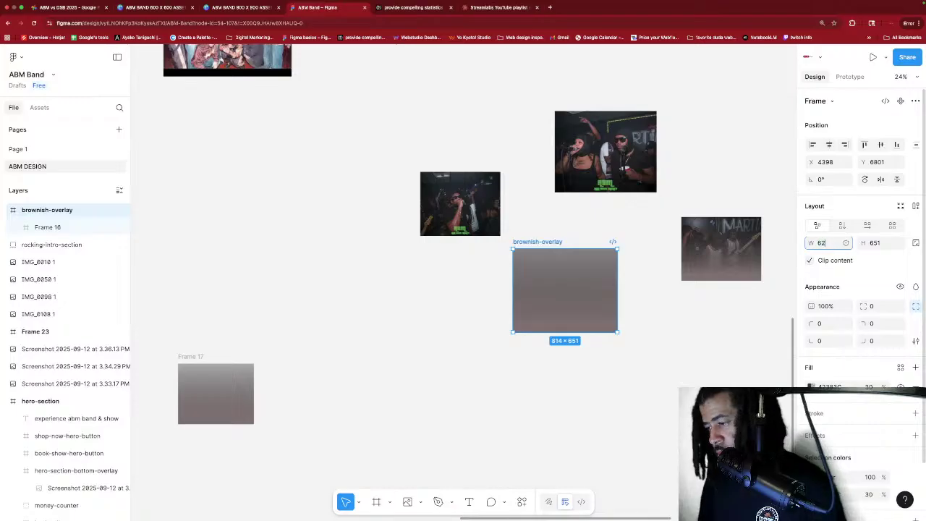
text(625)
key(Return)
click(880, 245)
text(500)
key(Return)
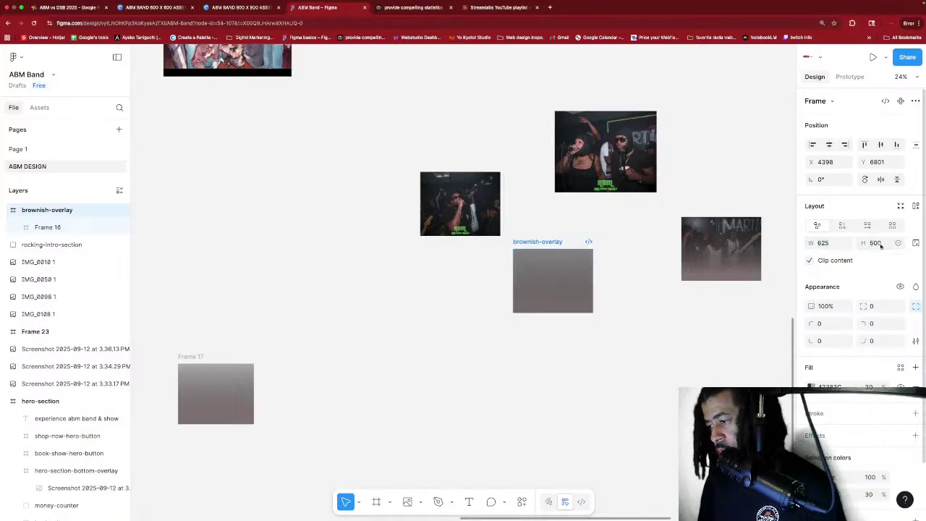
drag(565, 267, 476, 195)
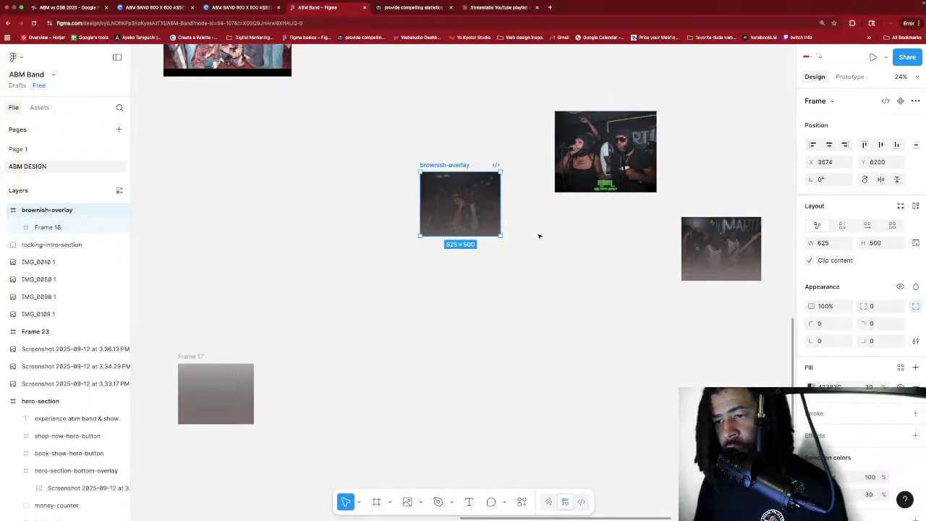
Try to select the brownish-overlay frame together with the IMG_0050 photo beneath it on the canvas.
click(502, 225)
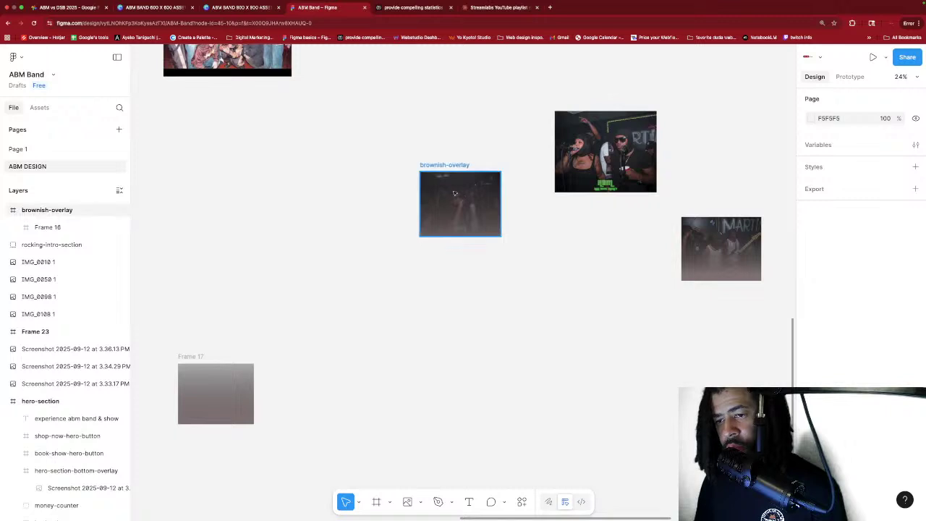
drag(438, 149, 457, 209)
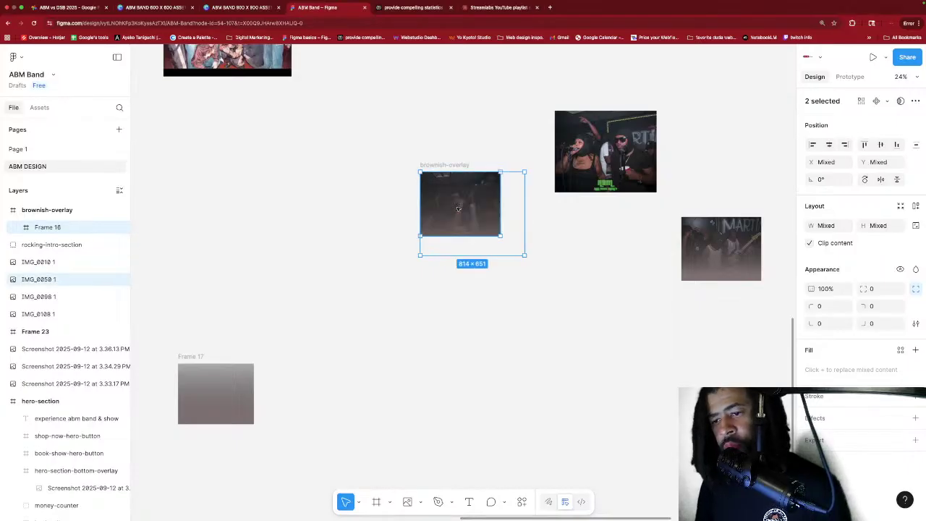
click(516, 225)
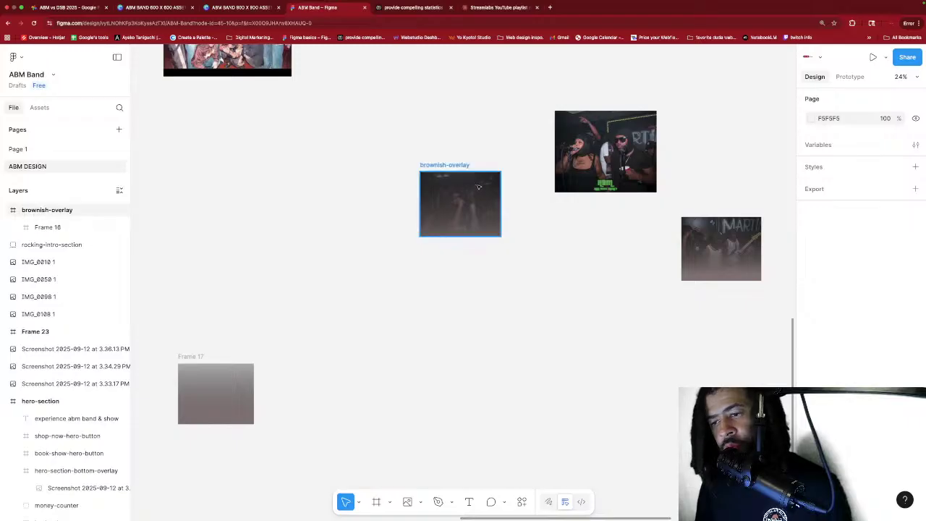
click(430, 163)
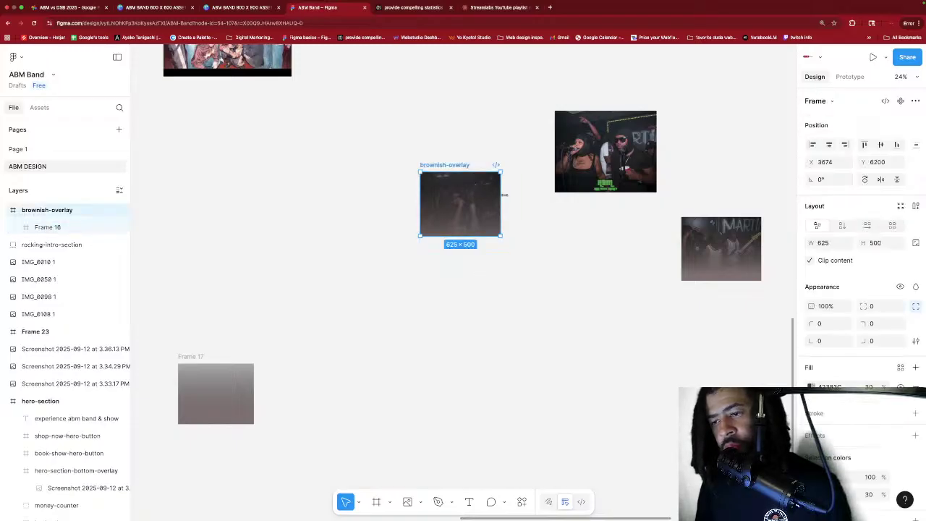
click(492, 185)
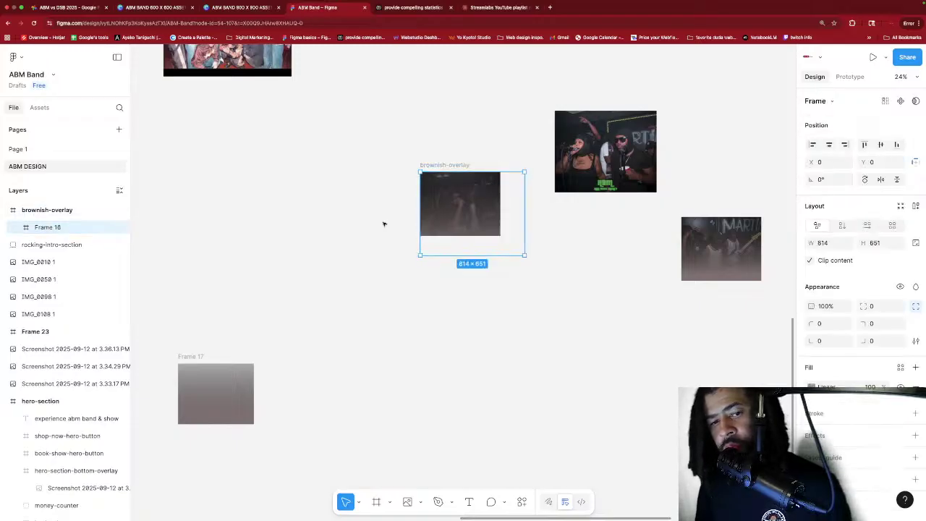
click(445, 165)
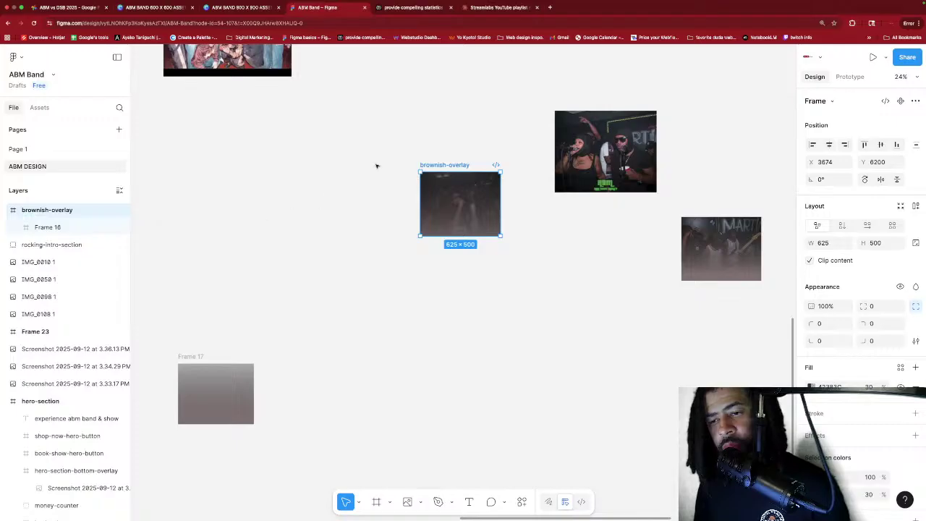
drag(421, 134, 471, 254)
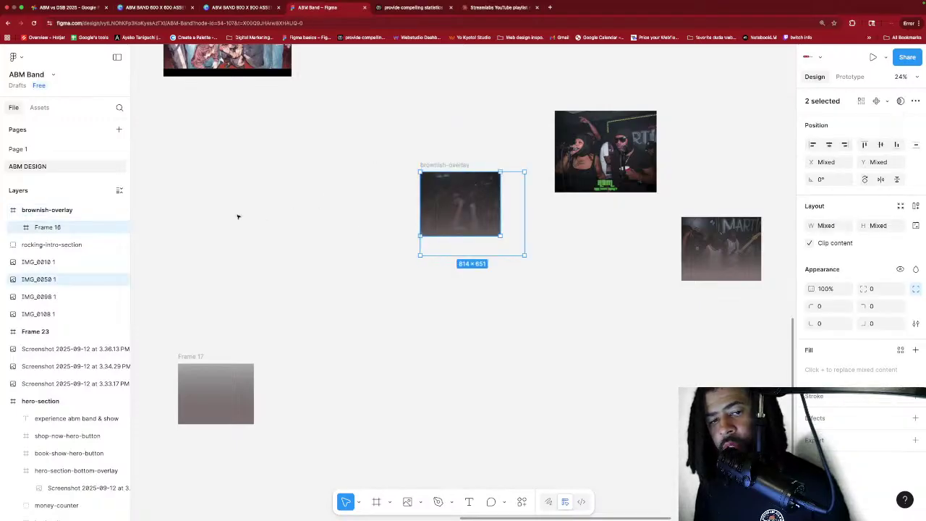
Reorder the IMG_0050 photo layer so it sits directly below the brownish-overlay frame and above rocking-intro-section.
click(47, 210)
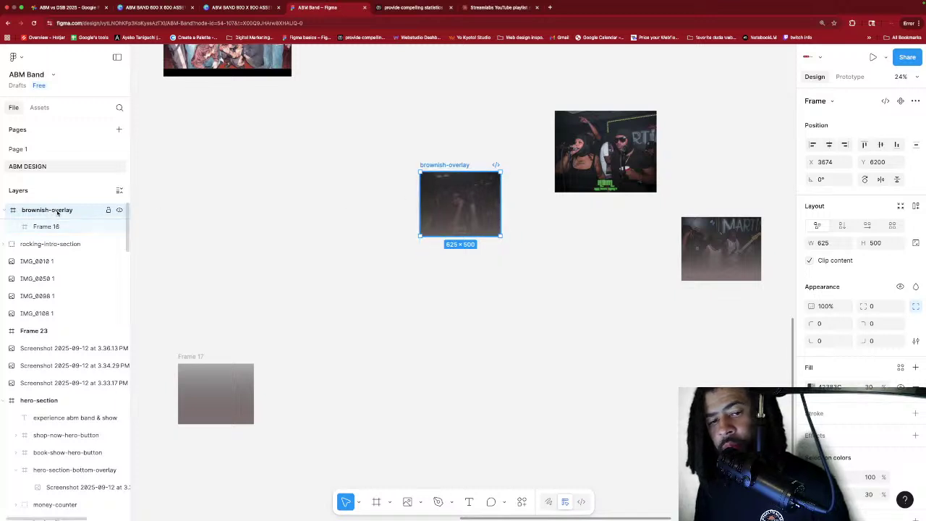
shift+click(62, 278)
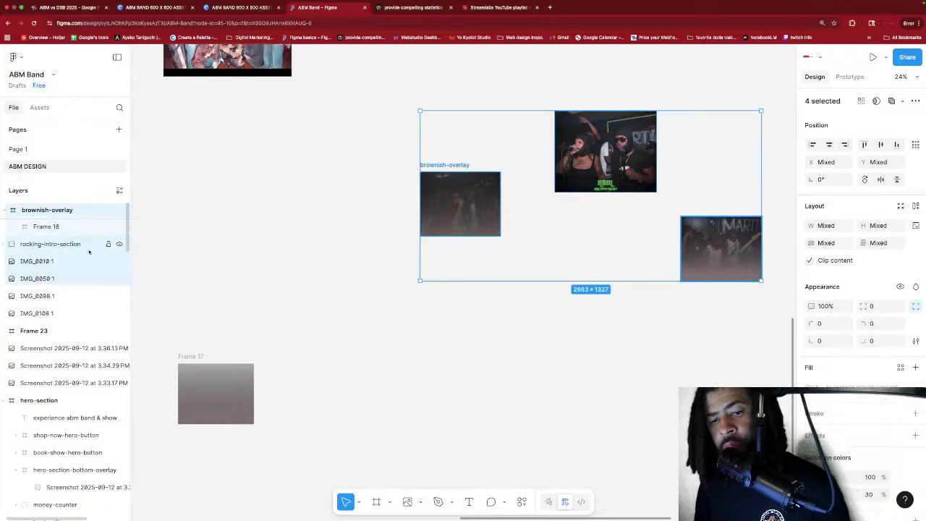
click(58, 261)
click(58, 277)
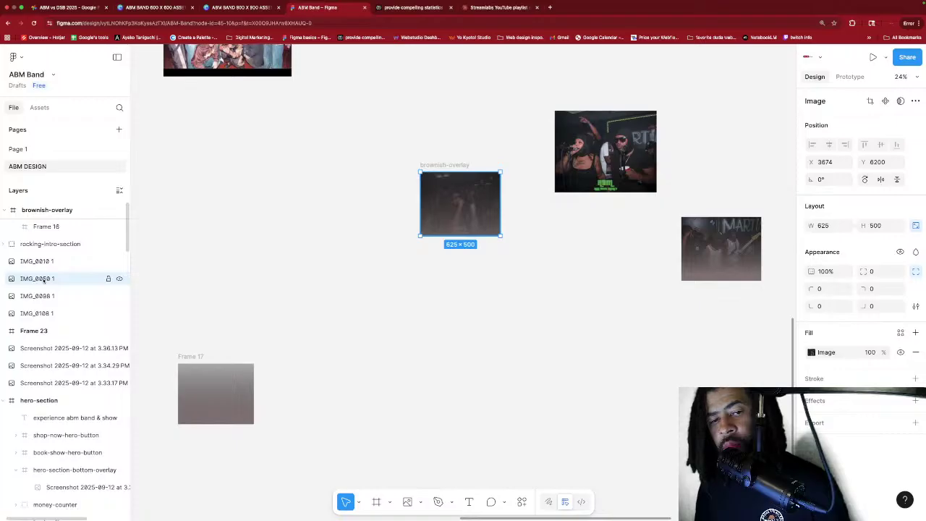
drag(44, 279, 41, 243)
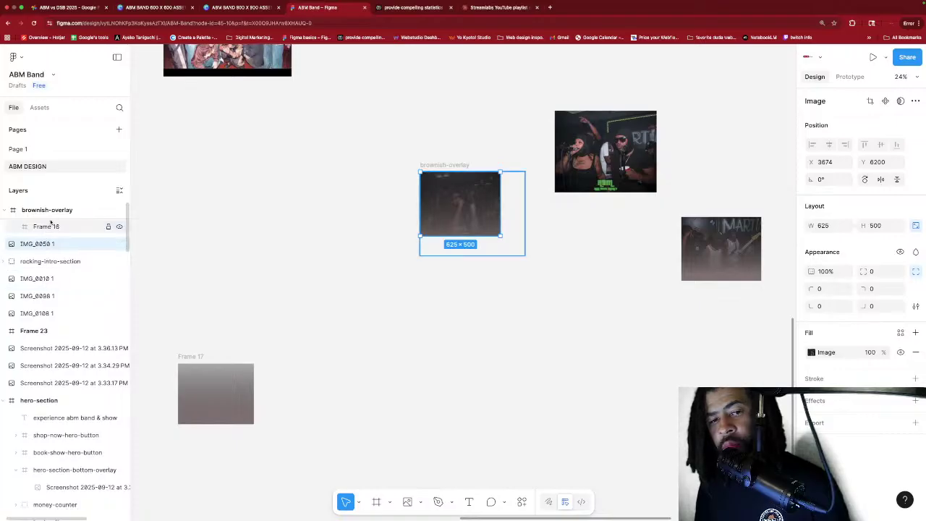
Group the brownish-overlay frame with the IMG_0050 photo.
click(54, 227)
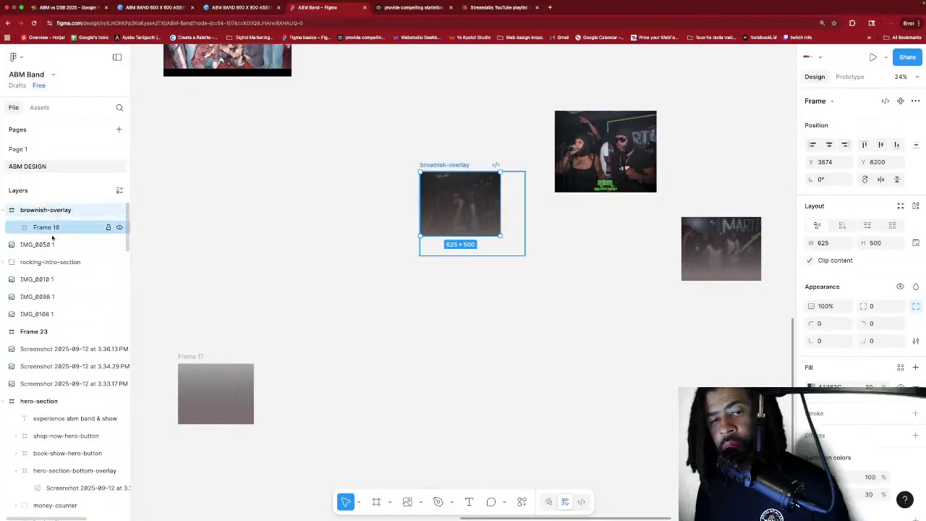
shift+click(52, 244)
right_click(65, 228)
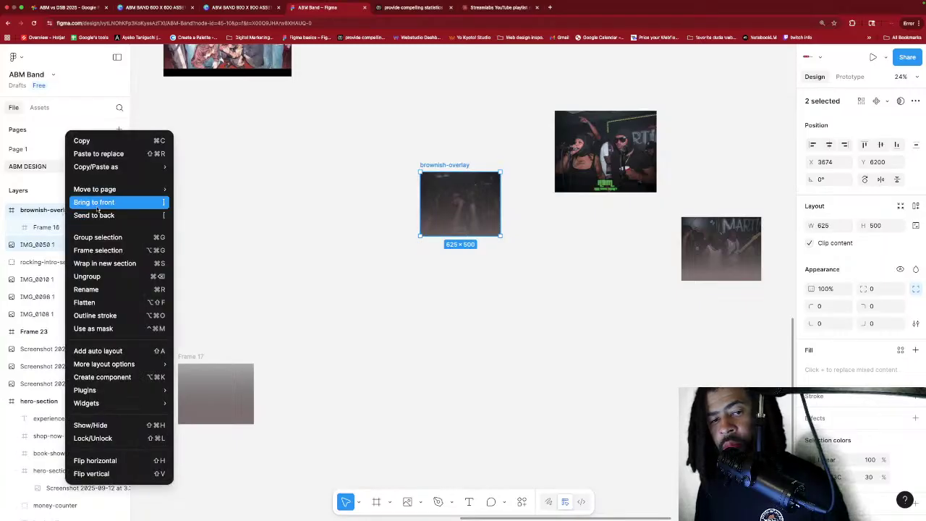
click(98, 237)
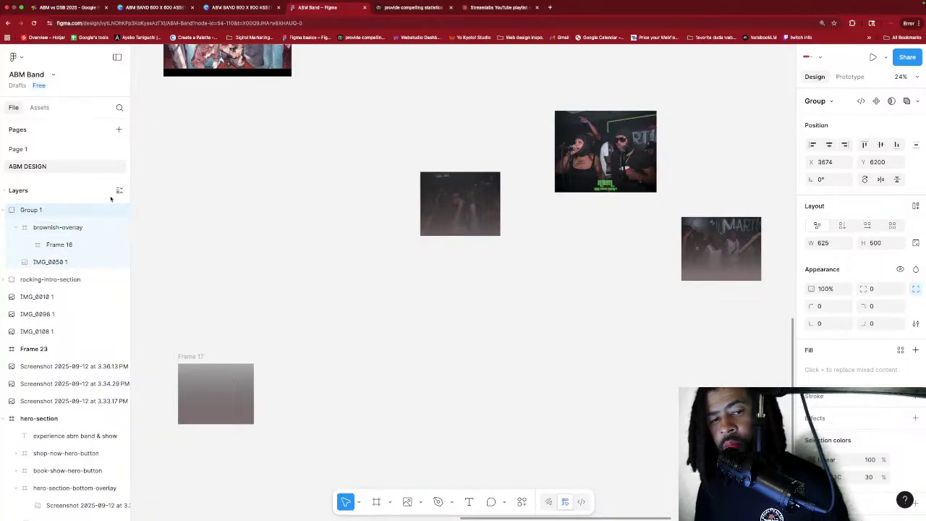
scroll(79, 249, down, 1)
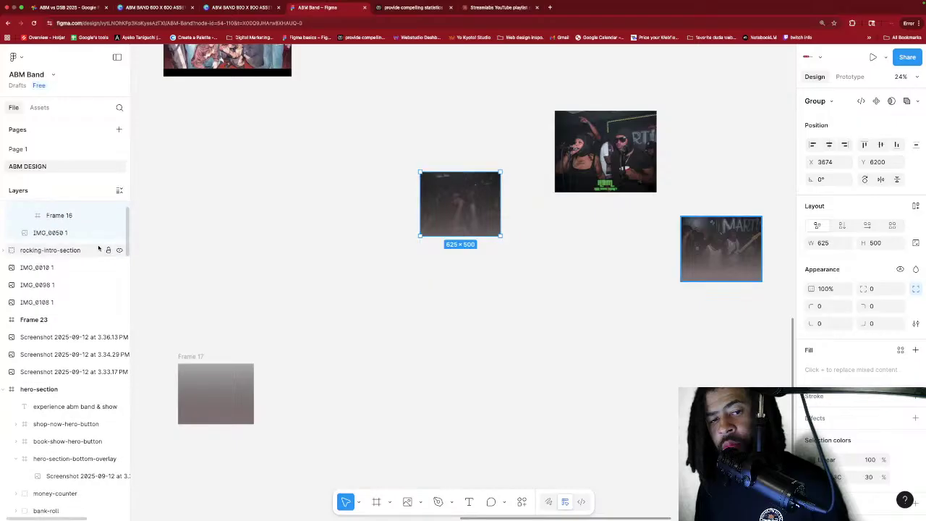
scroll(78, 249, up, 1)
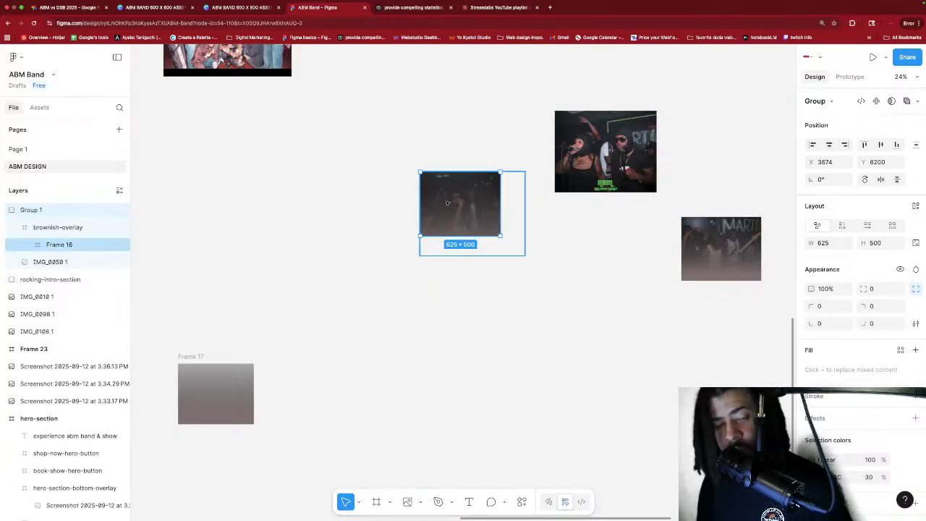
Ungroup the brownish-overlay frame and the IMG_0050 photo, and select the overlay frame alone.
key(super+shift+g)
scroll(525, 228, left, 1)
click(506, 209)
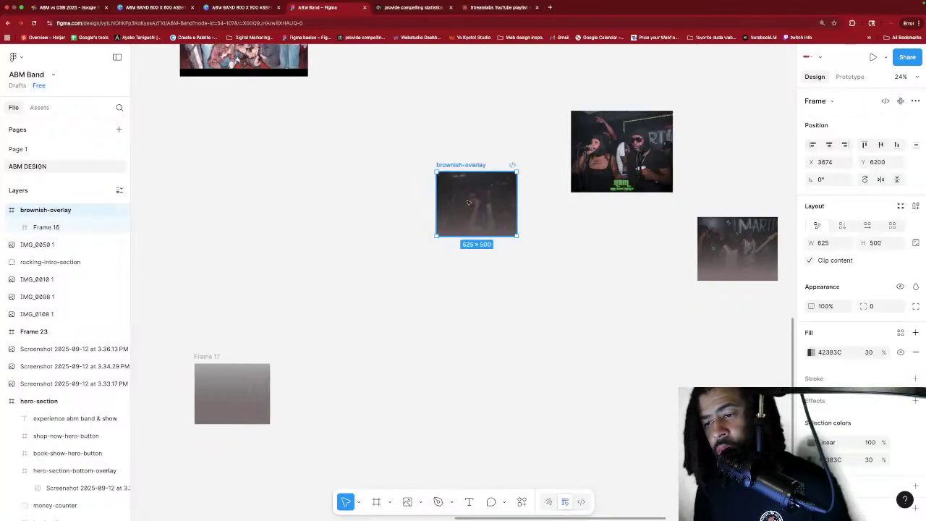
Take Frame 16 out of the brownish-overlay frame and place it on the empty canvas above and to the right of Frame 17.
double_click(469, 194)
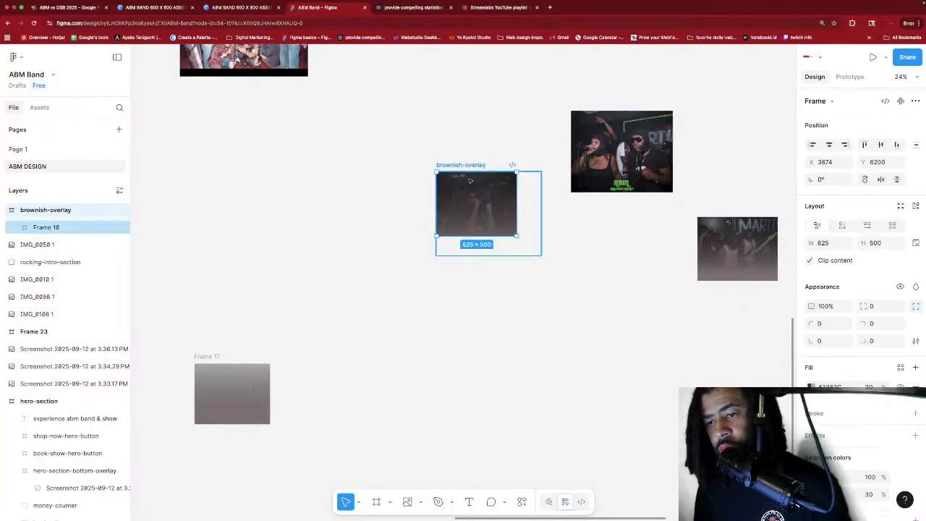
shift+click(470, 195)
drag(469, 195, 355, 206)
click(419, 196)
drag(420, 196, 505, 277)
Lay the brownish-overlay frame over the IMG_0050 photo and move both together below the IMG_0010 photo.
click(498, 199)
drag(498, 199, 390, 210)
drag(308, 163, 369, 230)
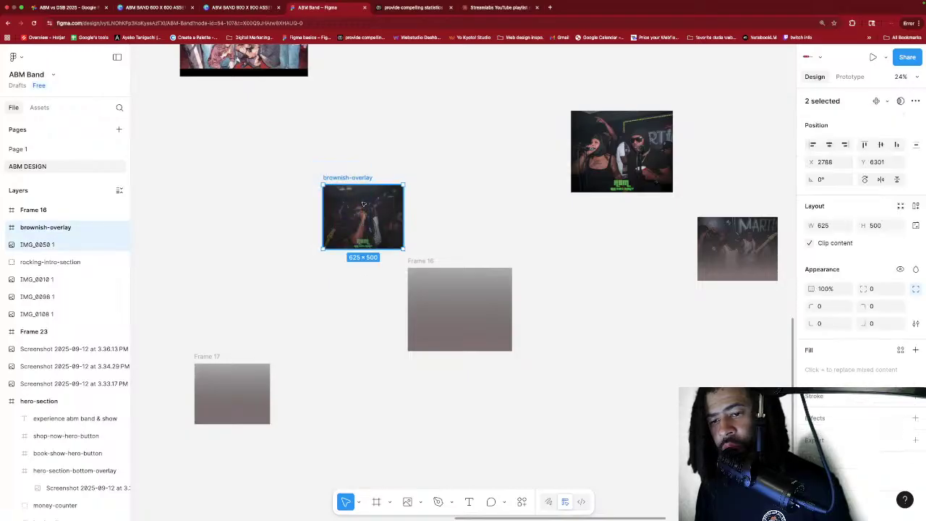
drag(357, 198, 600, 252)
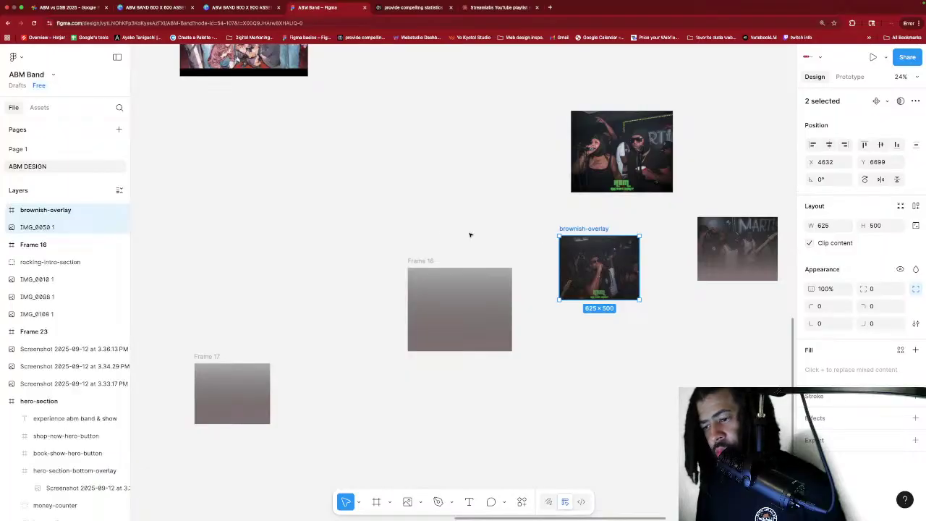
click(589, 230)
click(561, 206)
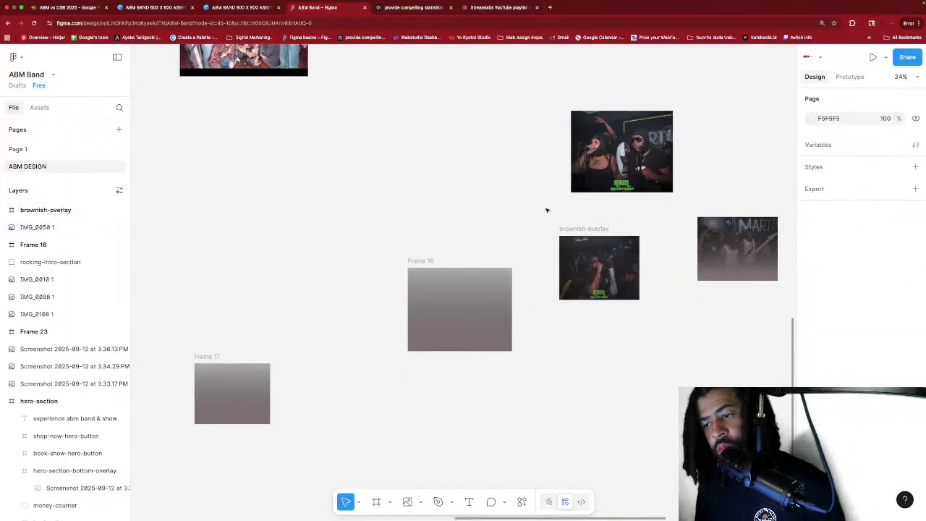
drag(547, 211, 609, 292)
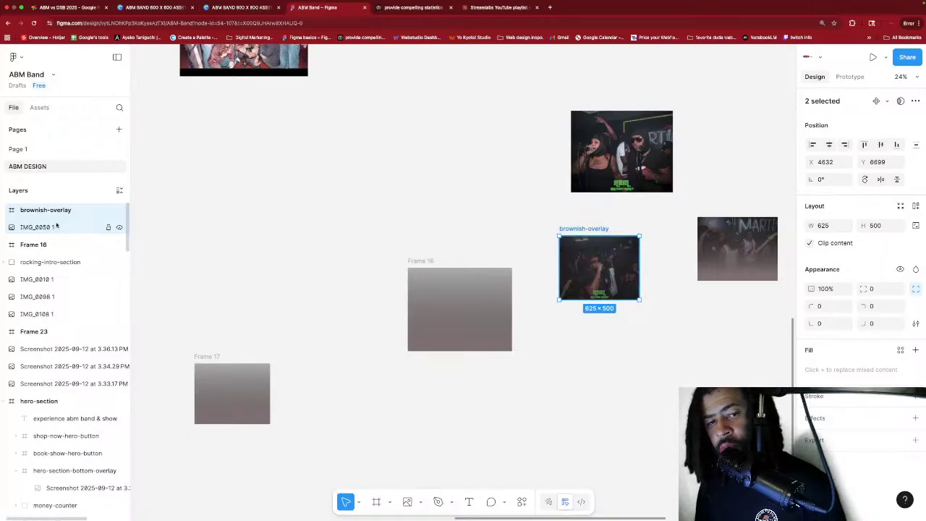
Nest the IMG_0050 photo inside the brownish-overlay frame and inspect both layers.
click(54, 228)
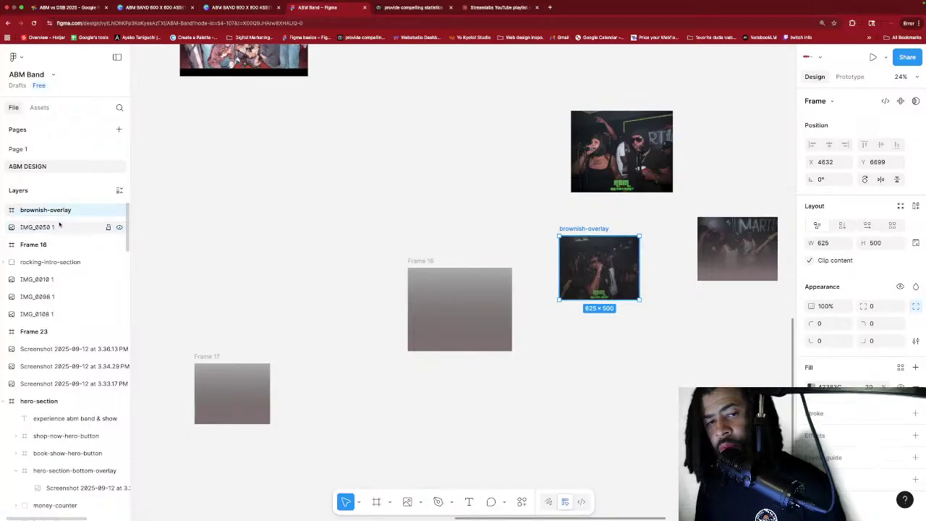
drag(58, 226, 65, 222)
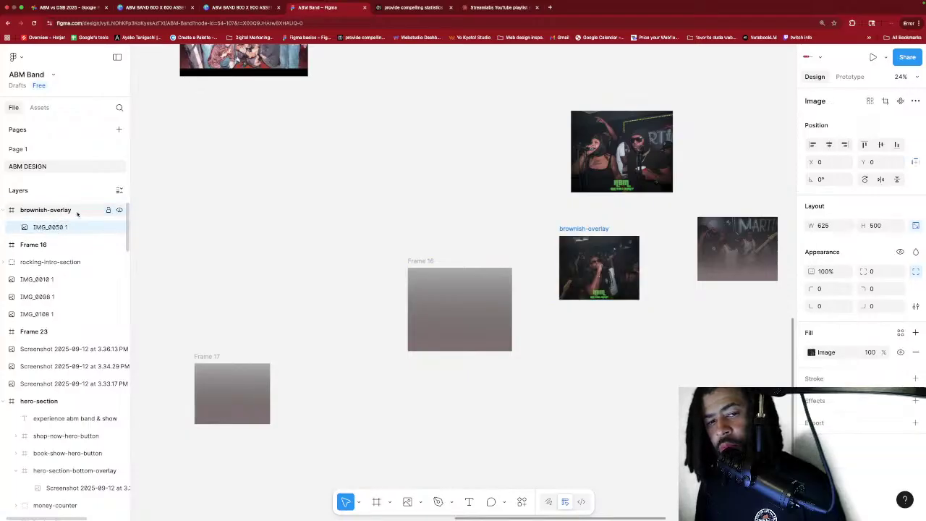
click(68, 210)
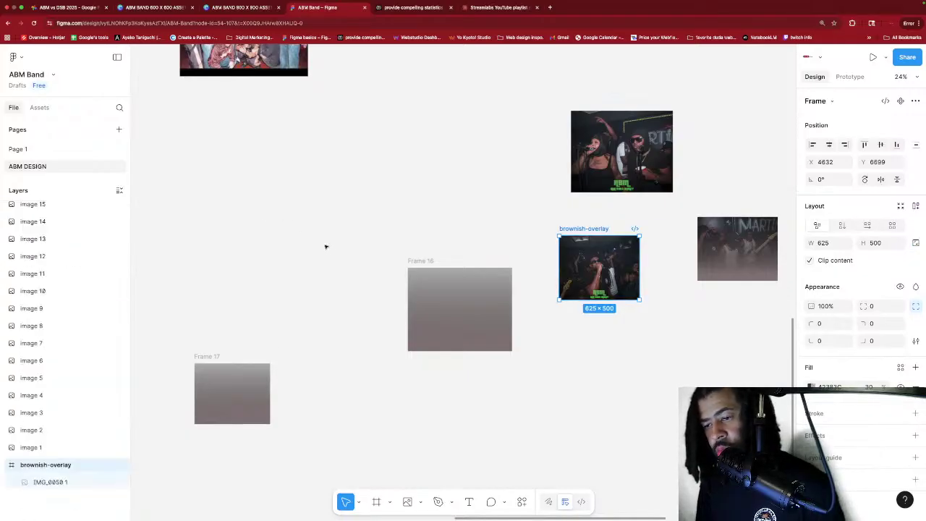
click(74, 229)
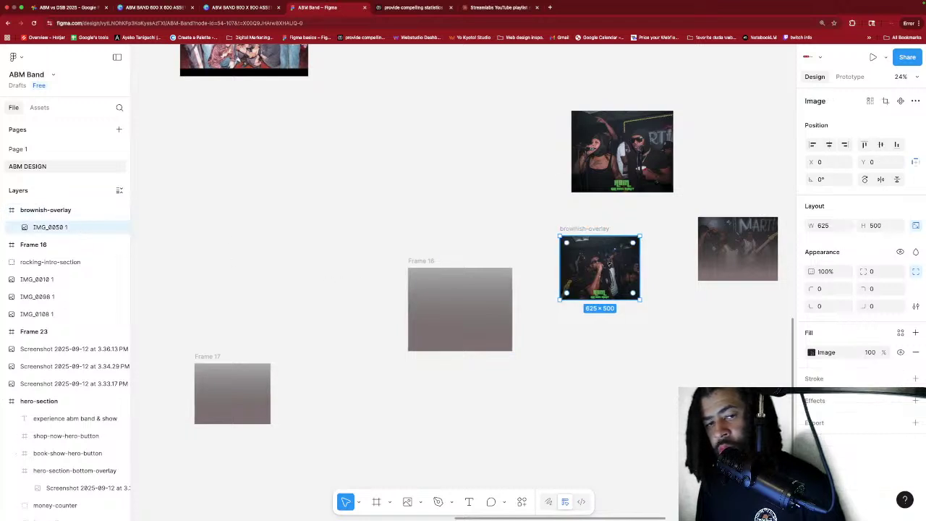
click(75, 211)
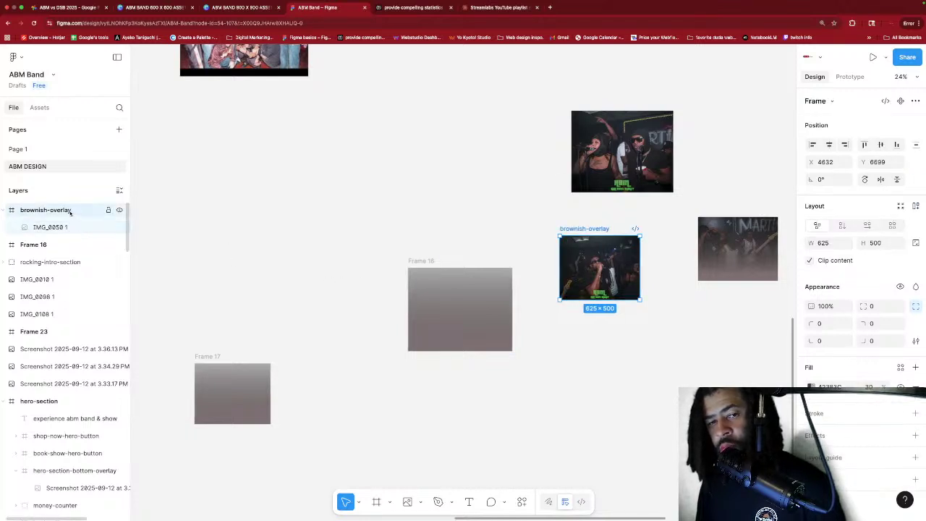
Take the IMG_0050 photo out of the brownish-overlay frame and separate the two on the open canvas.
drag(608, 246, 307, 224)
click(58, 227)
drag(494, 233, 344, 223)
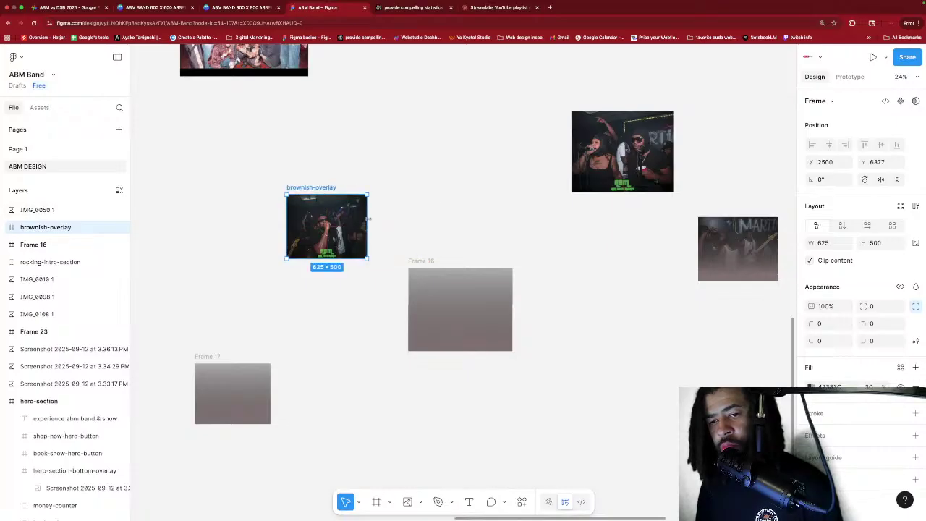
drag(324, 222, 441, 211)
click(293, 224)
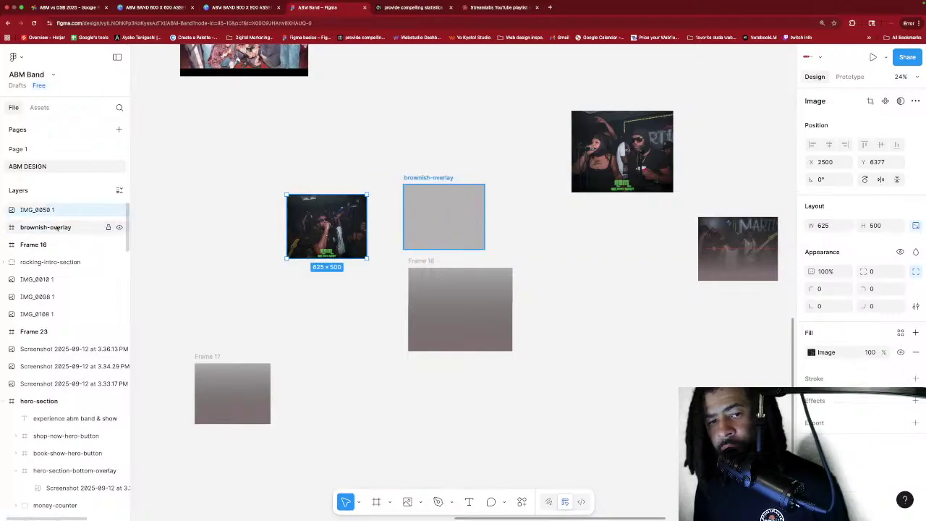
Reorder the brownish-overlay frame above IMG_0050 and lay it over the photo.
drag(56, 228, 57, 209)
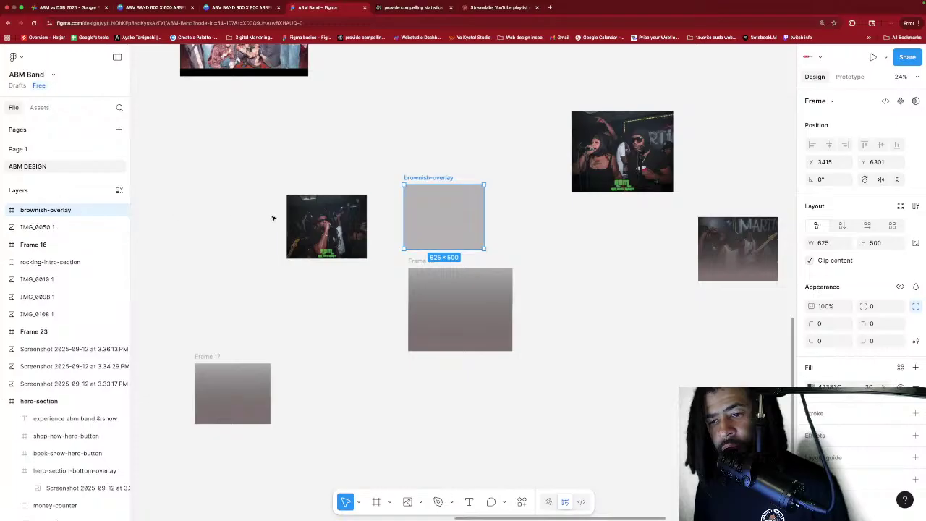
drag(438, 215, 325, 226)
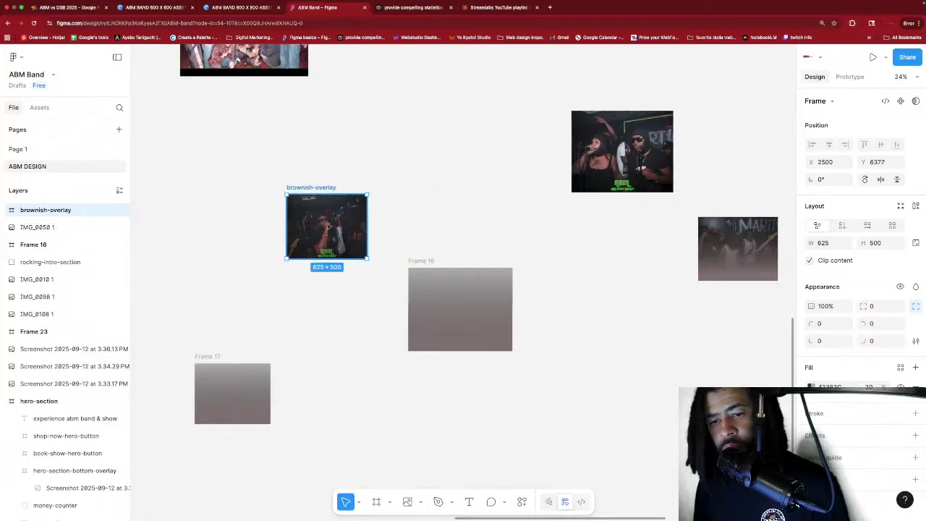
scroll(333, 226, down, 1)
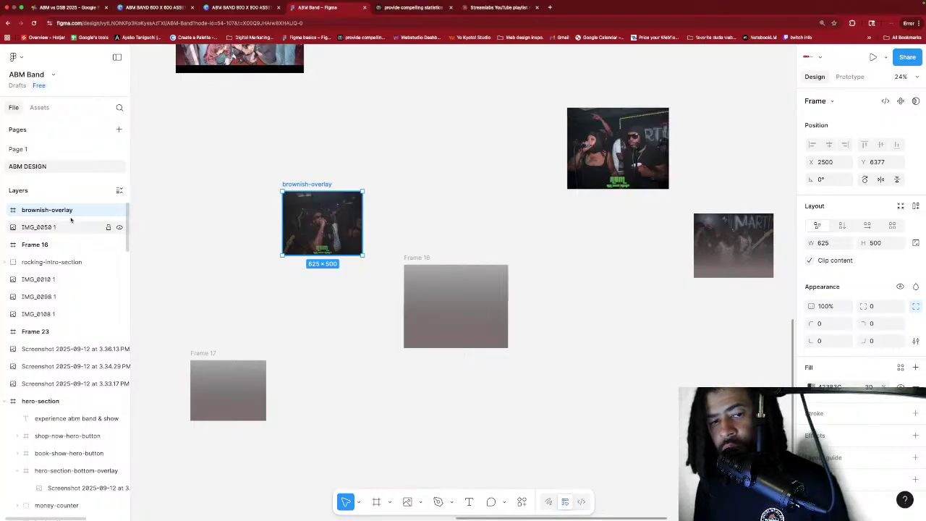
Replace the photo's brownish-overlay with Frame 16, resized to 625 × 500 and reordered to the front of the layers.
drag(346, 233, 468, 217)
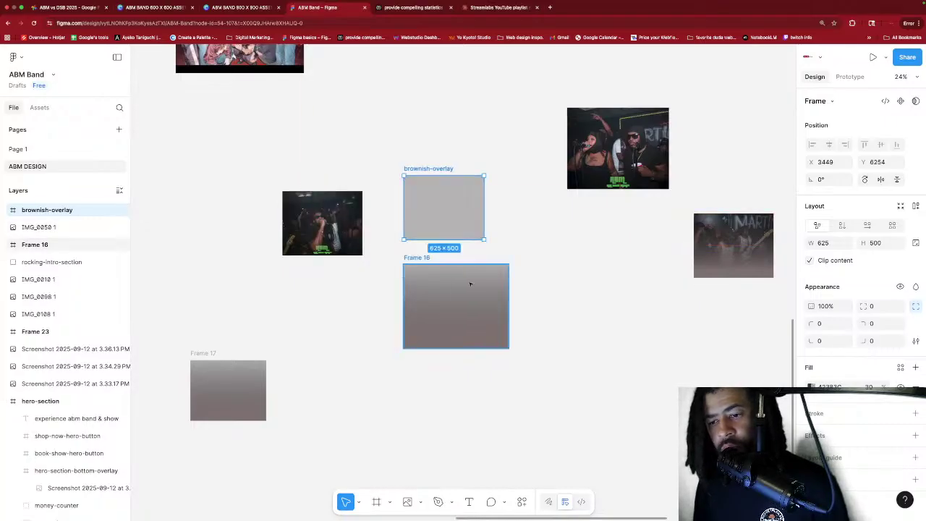
drag(469, 285, 350, 222)
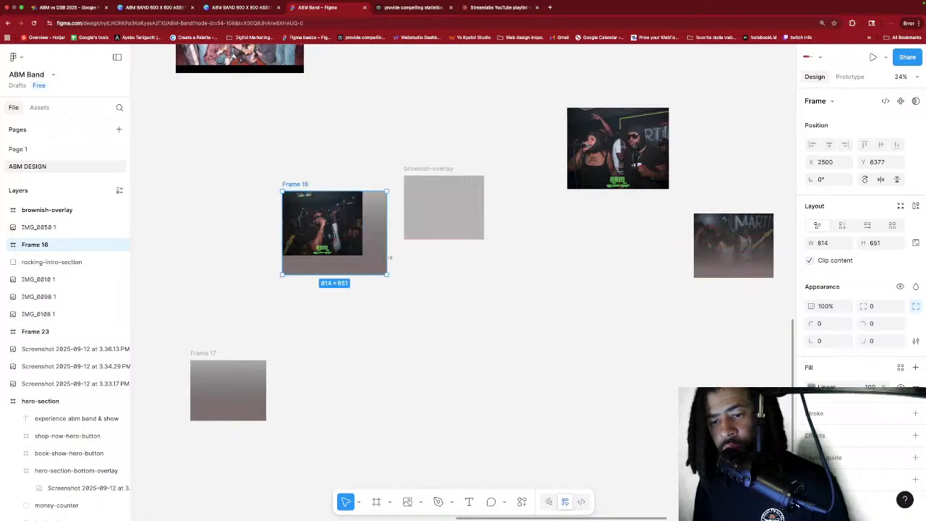
drag(386, 272, 363, 256)
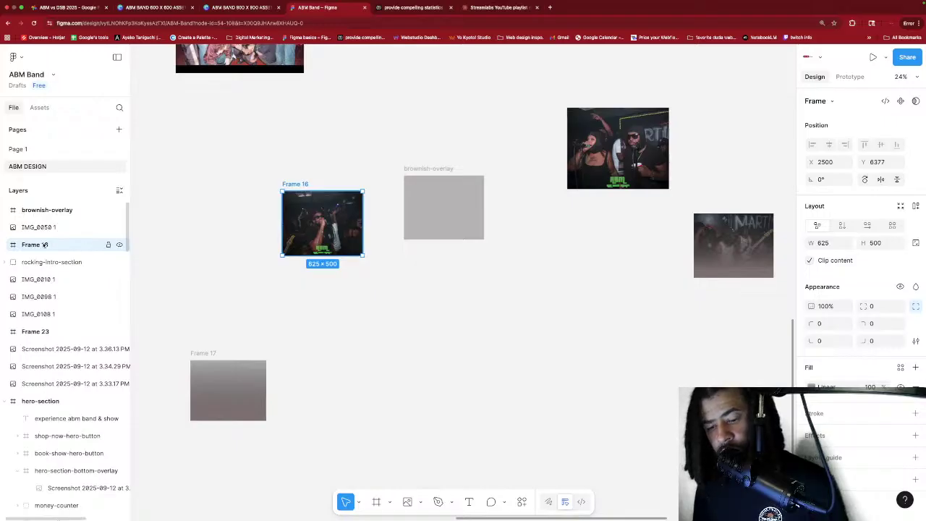
drag(44, 244, 44, 210)
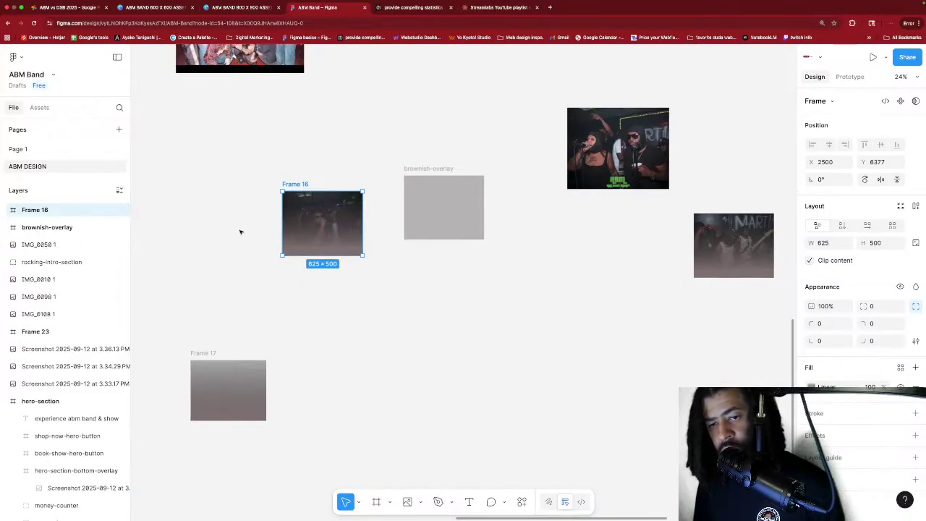
Move Frame 16 and the IMG_0050 photo together beside the rocking-intro-section image and group them.
drag(278, 180, 640, 257)
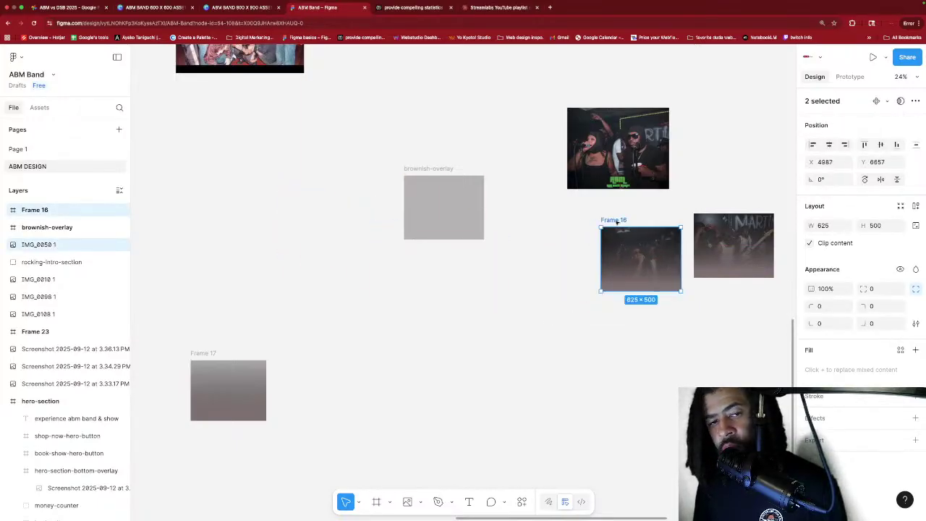
right_click(73, 210)
mouse_move(116, 166)
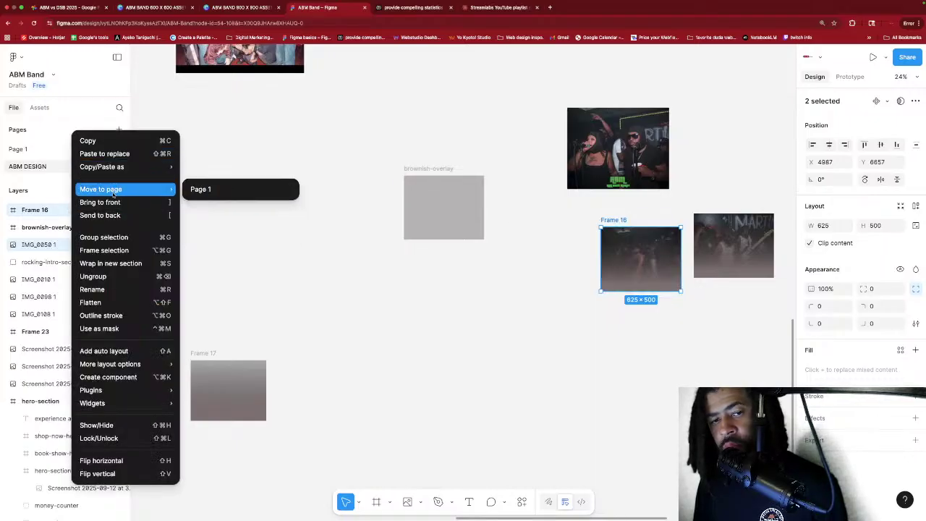
click(122, 236)
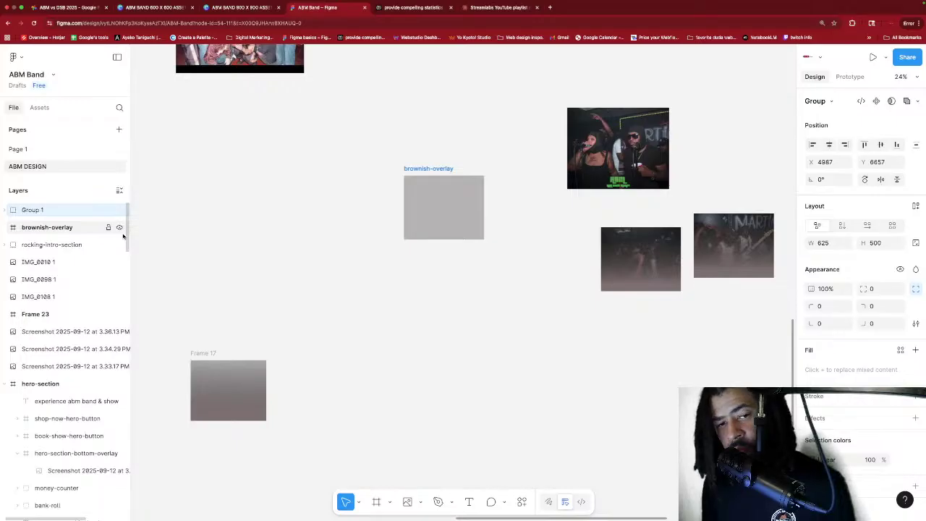
Rename the new group as on-mic-intro-section.
right_click(36, 215)
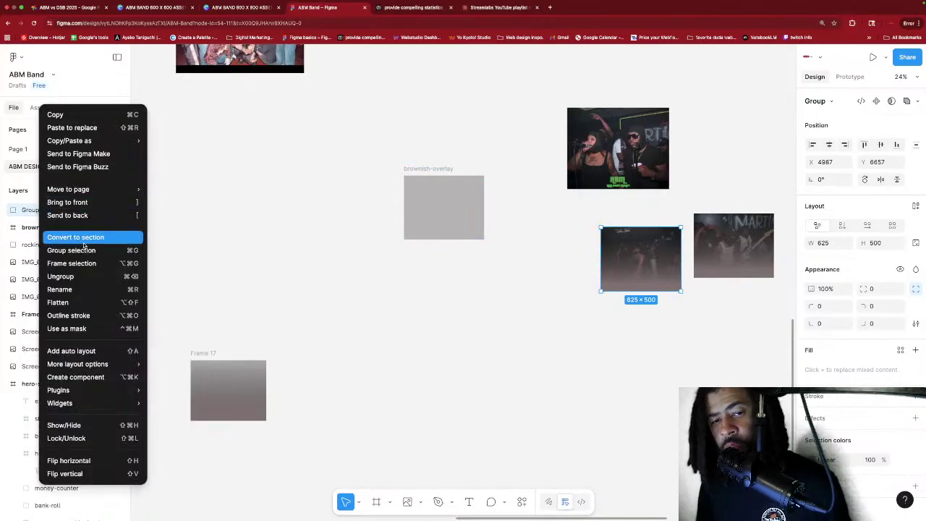
key(super+r)
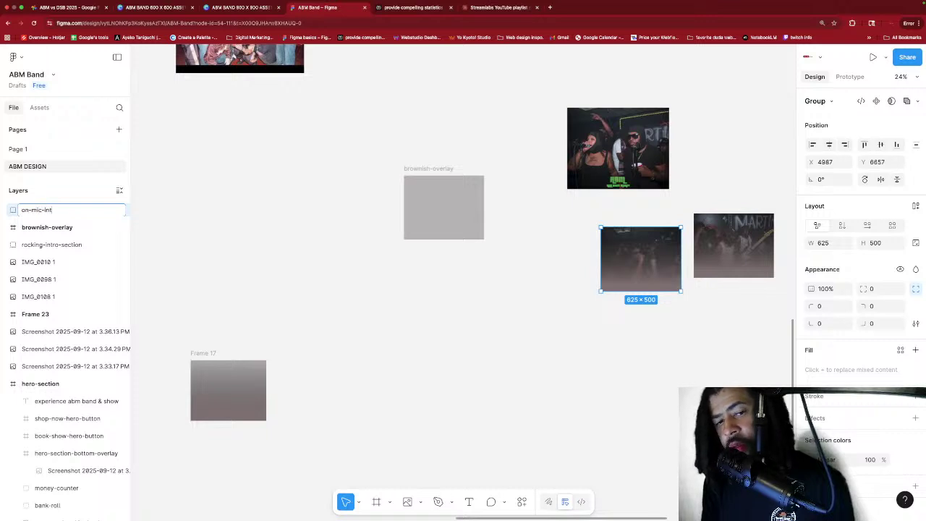
text(n)
key(Return)
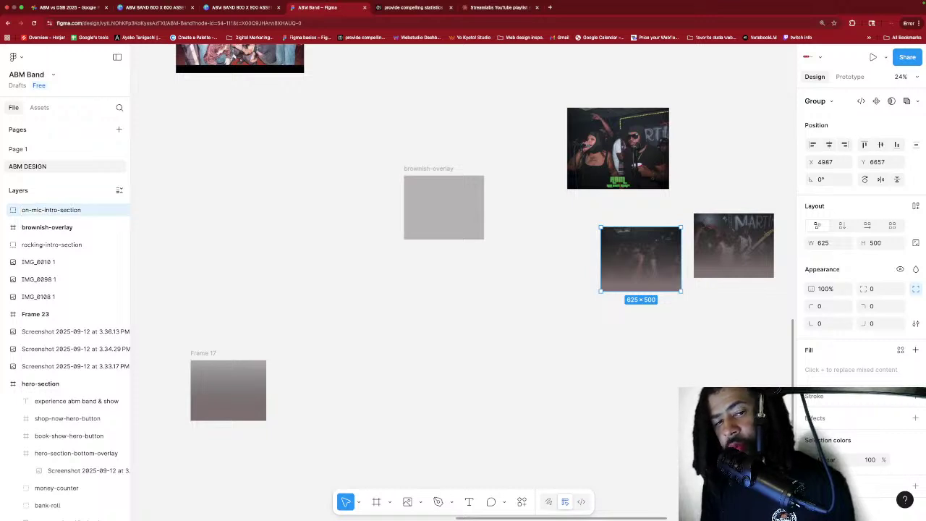
Move the IMG_0010 photo slightly higher on the canvas and resize it to 625 × 500.
click(600, 136)
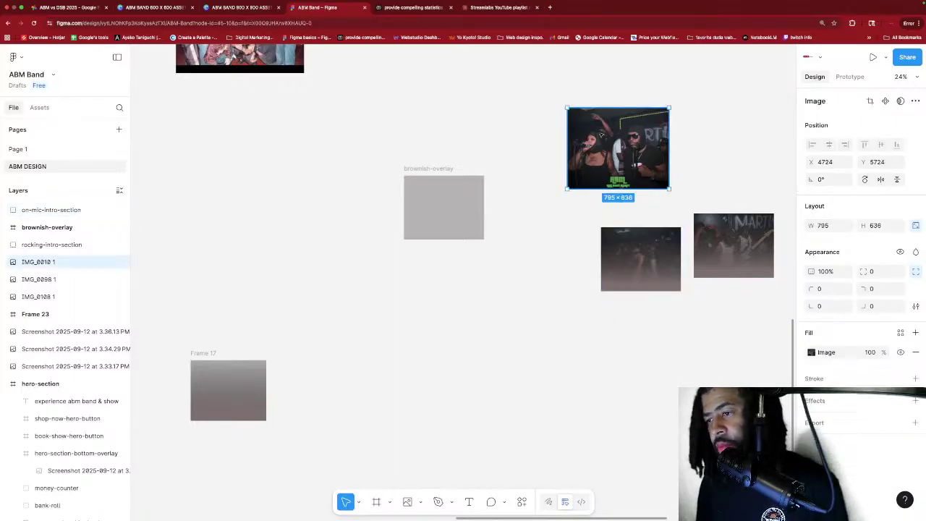
drag(612, 115, 579, 118)
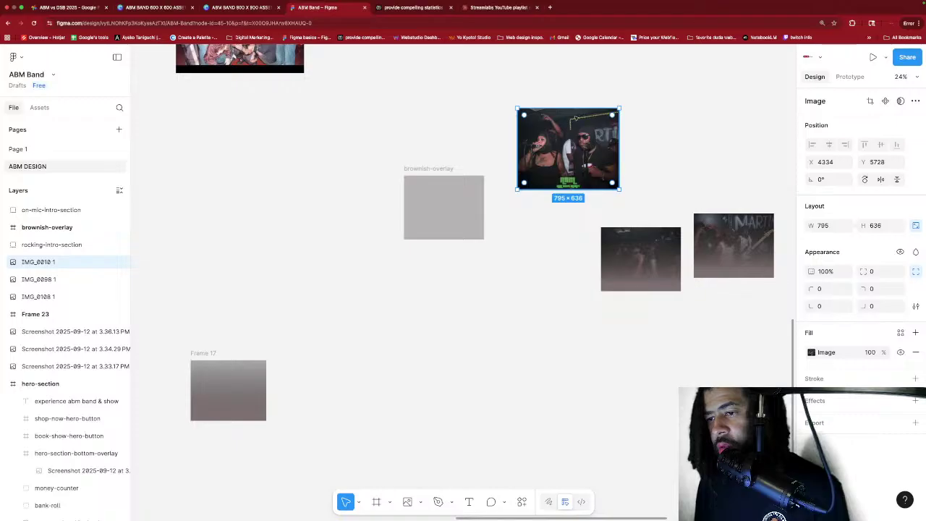
drag(575, 117, 587, 101)
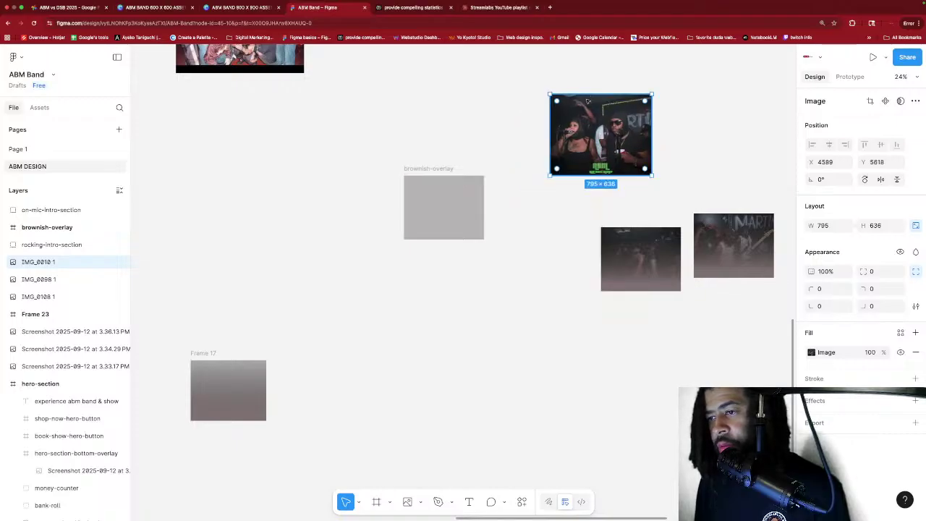
drag(652, 94, 631, 111)
click(734, 245)
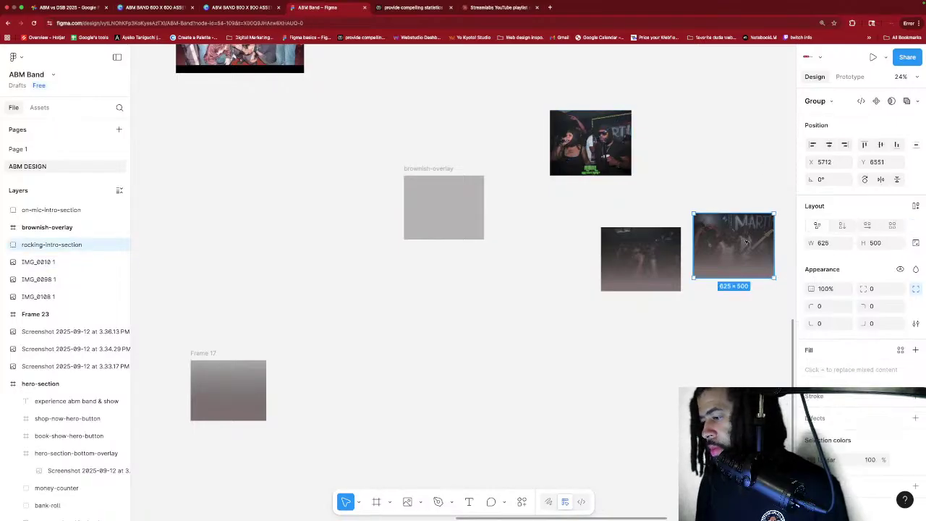
click(642, 159)
click(615, 145)
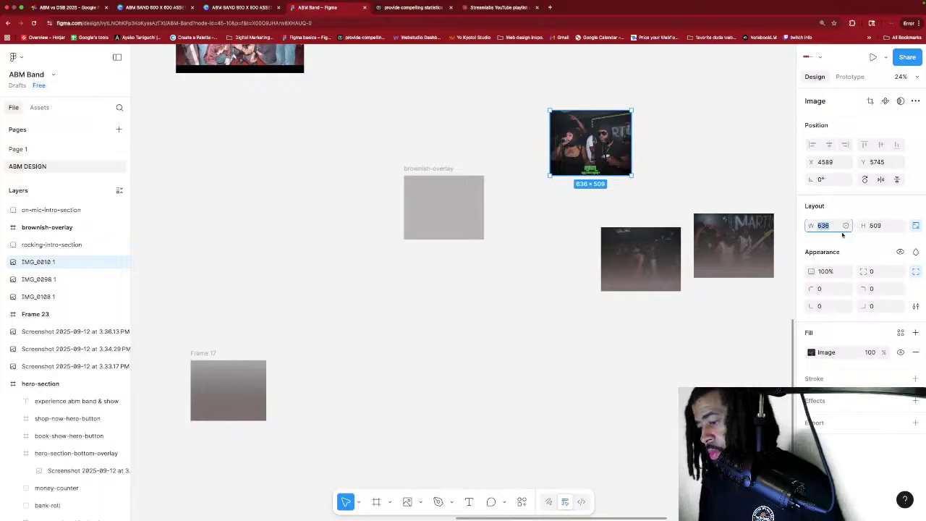
click(883, 226)
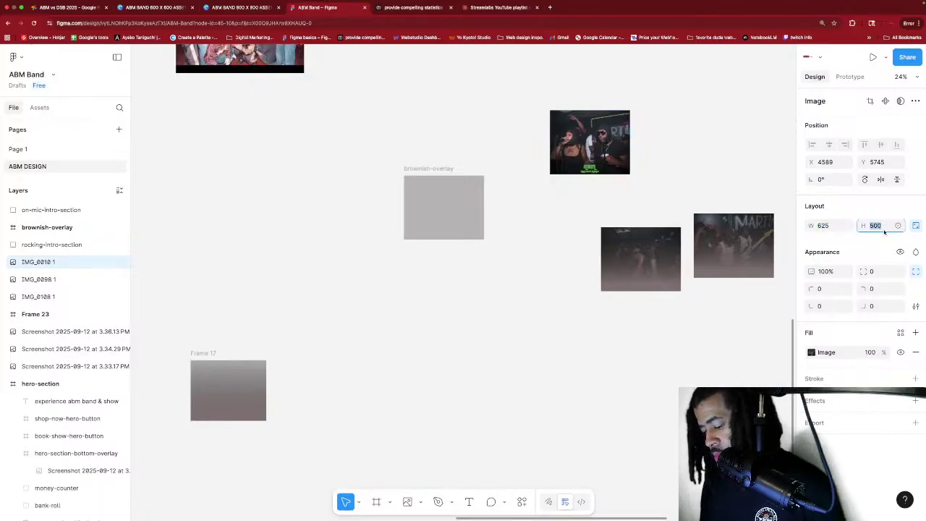
Delete the unused brownish-overlay frame from the canvas.
click(662, 166)
click(430, 200)
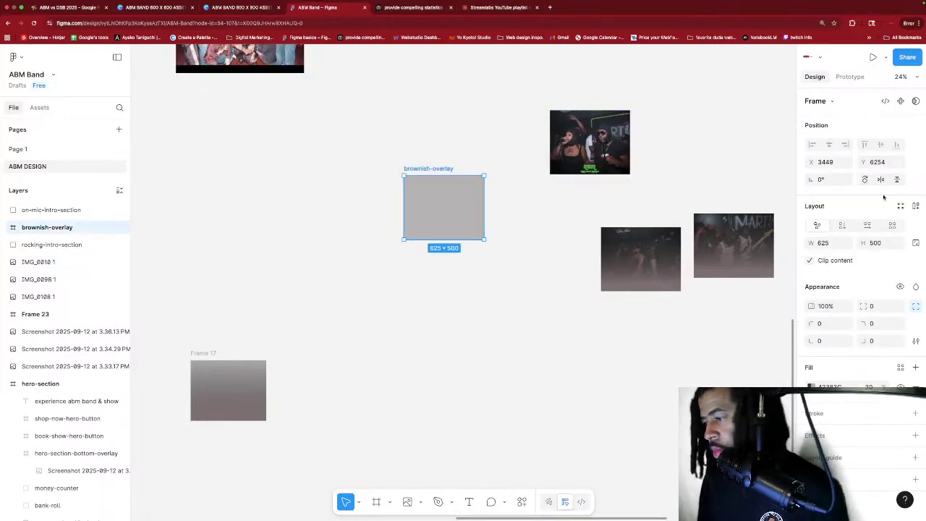
drag(467, 229, 450, 202)
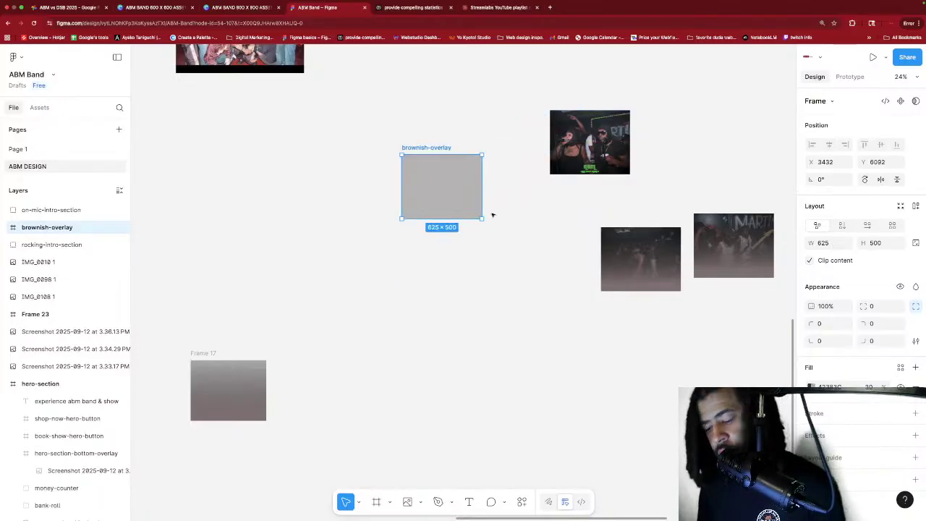
key(Delete)
Place Frame 17 over the IMG_0010 photo as its front layer and resize it to 625 × 500.
drag(240, 371, 608, 143)
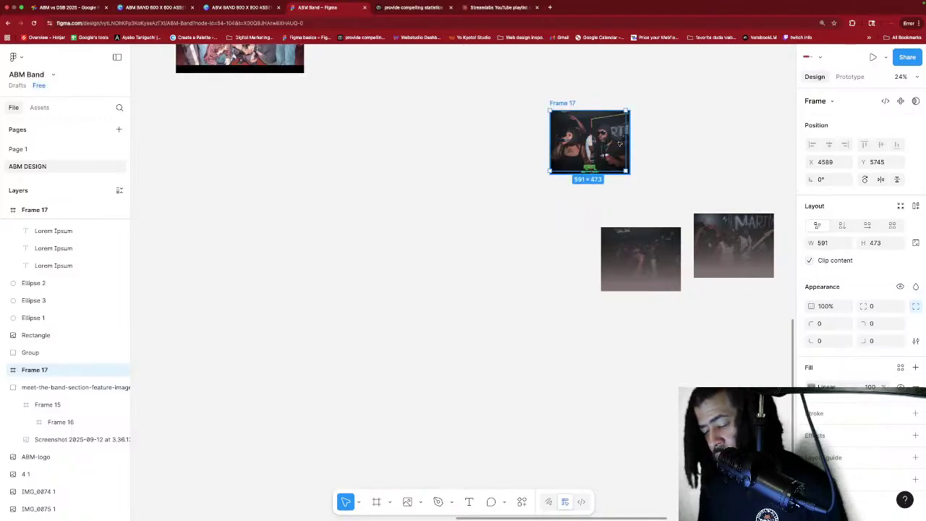
drag(629, 171, 630, 174)
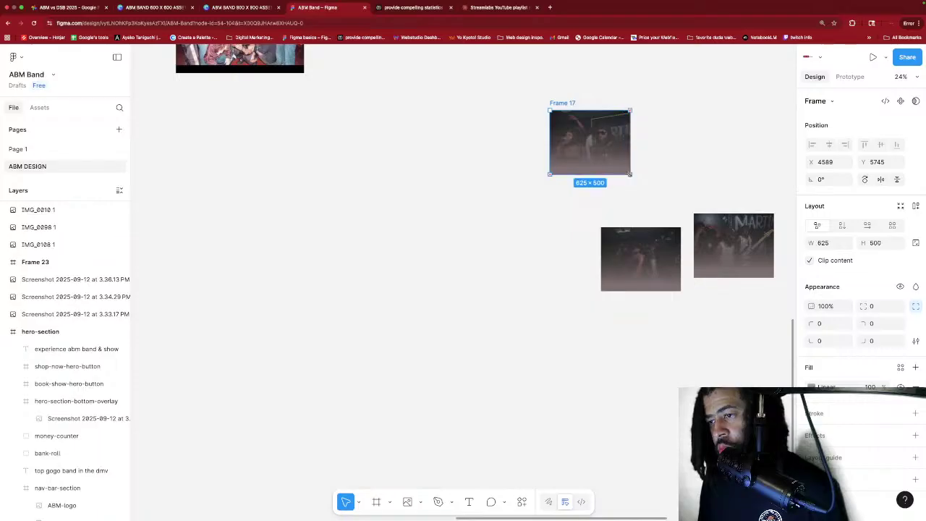
Group the Frame 17 overlay with the IMG_0010 photo beneath it.
click(666, 173)
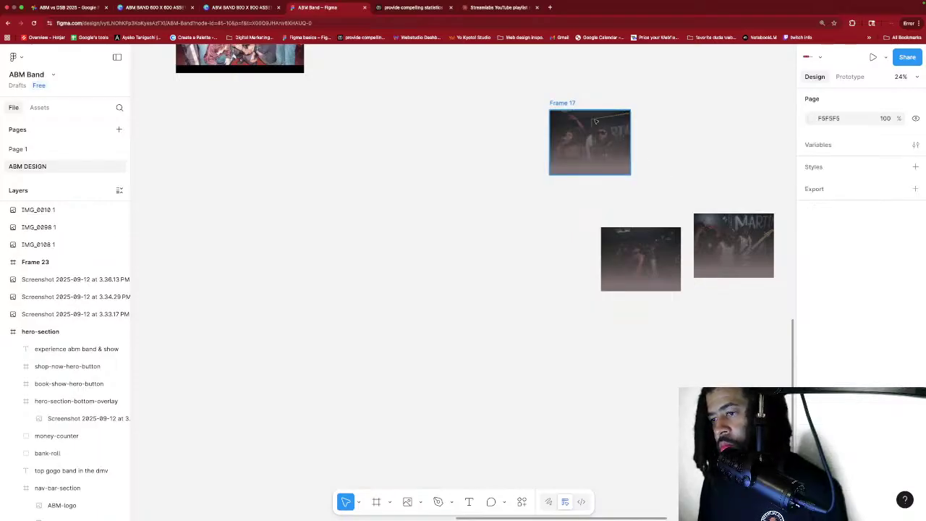
drag(542, 83, 576, 149)
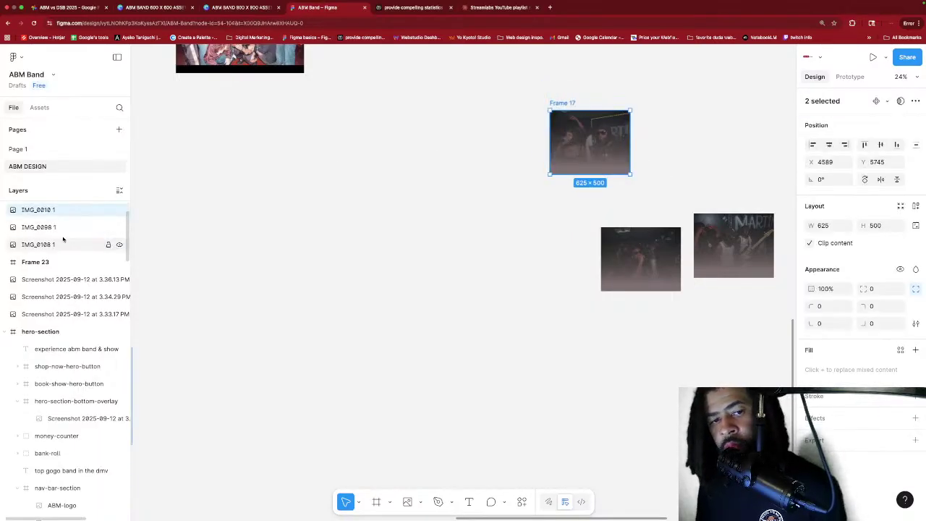
scroll(64, 242, up, 2)
right_click(55, 210)
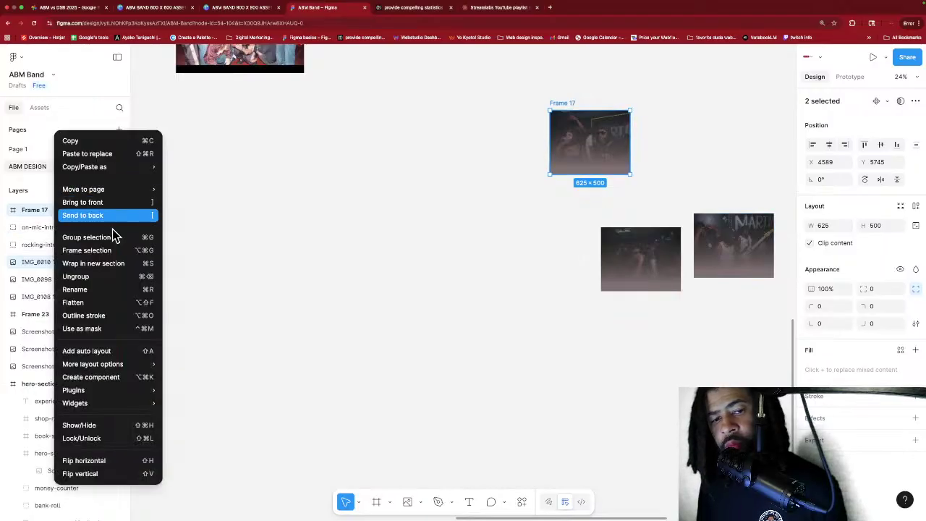
click(103, 287)
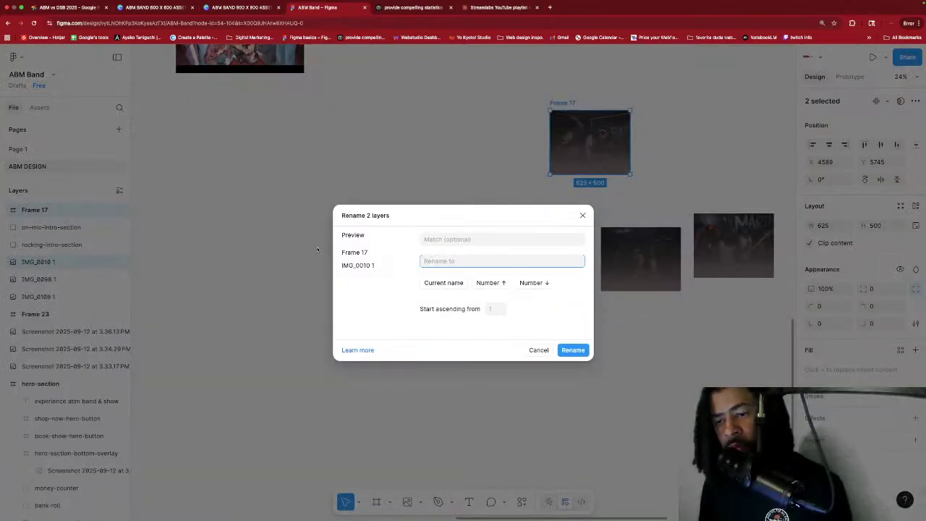
click(582, 215)
right_click(46, 210)
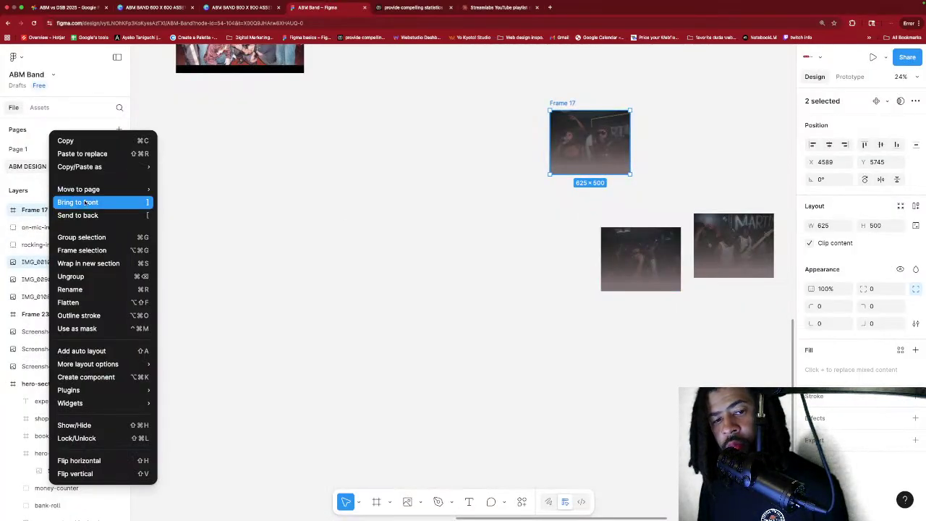
click(87, 237)
Rename the new group as rozay-intro-section.
right_click(44, 210)
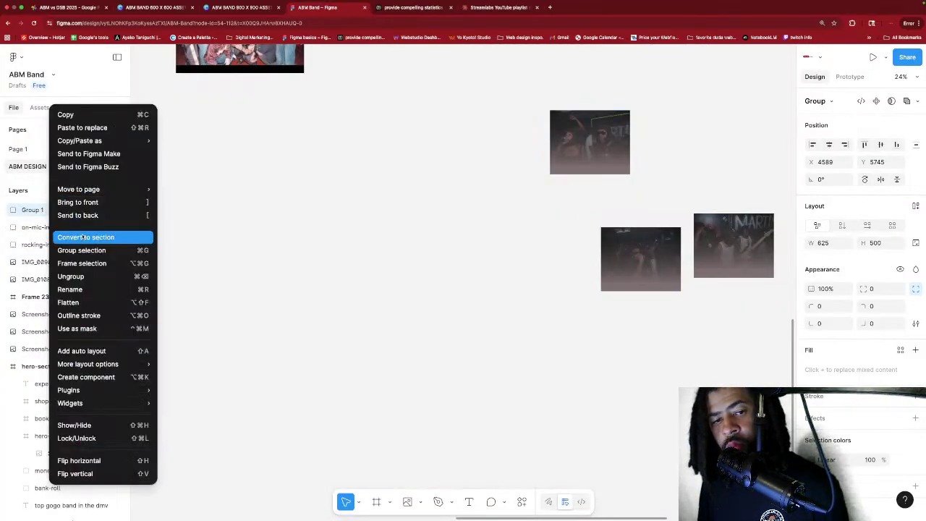
click(84, 276)
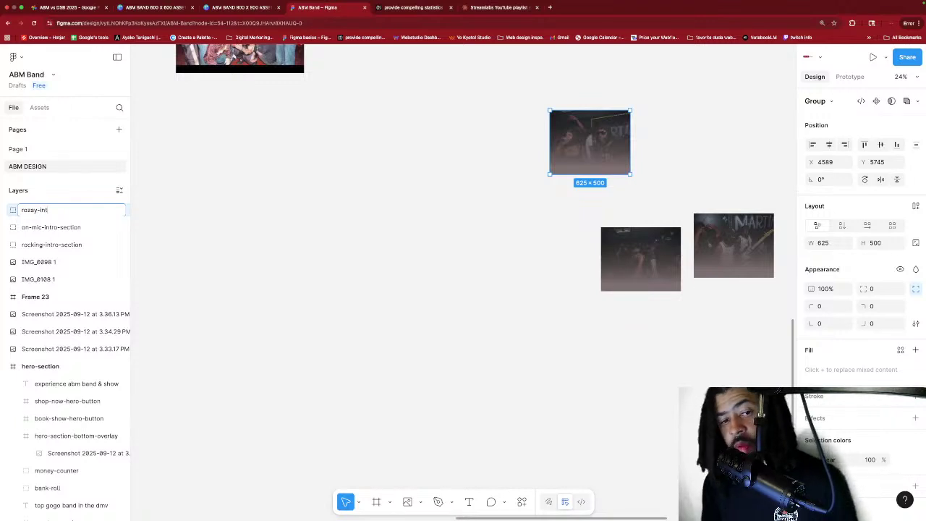
key(Return)
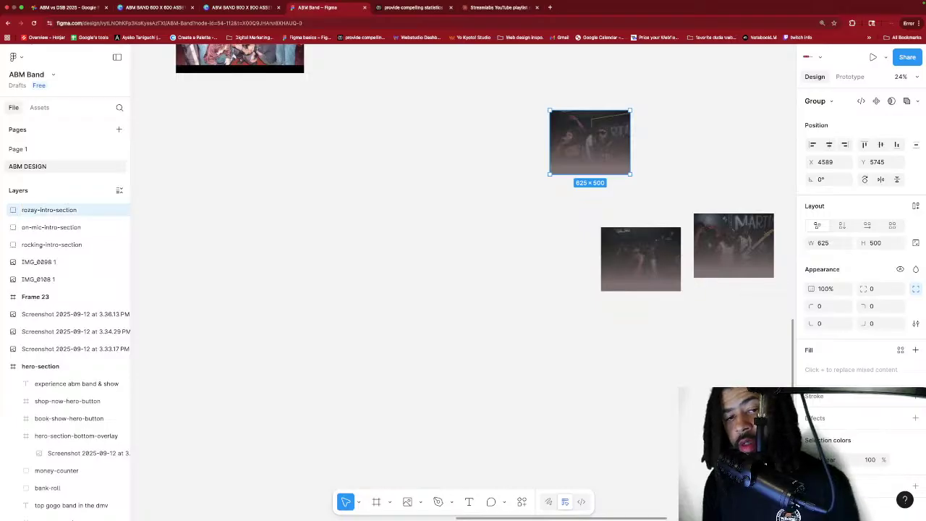
Move the three intro photo groups together up the canvas, beside the black Frame 23.
scroll(321, 256, left, 1)
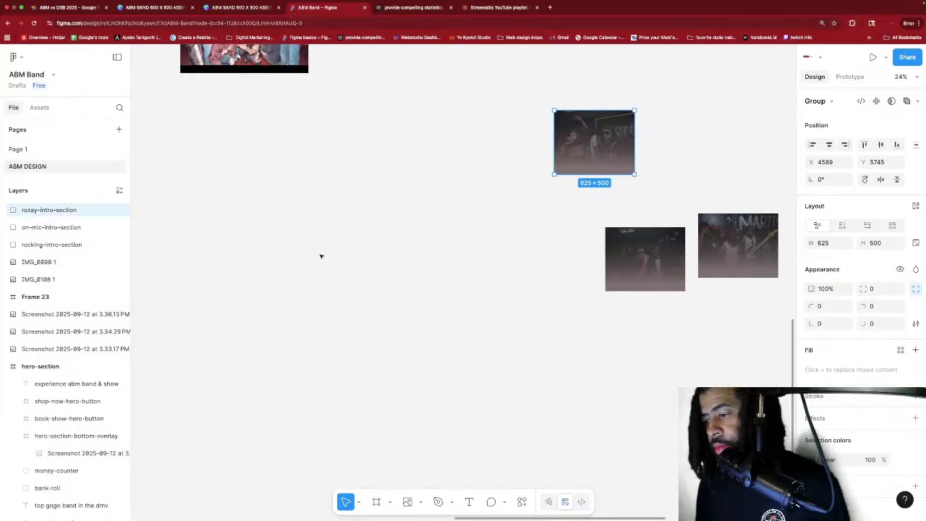
click(408, 208)
scroll(496, 186, right, 10)
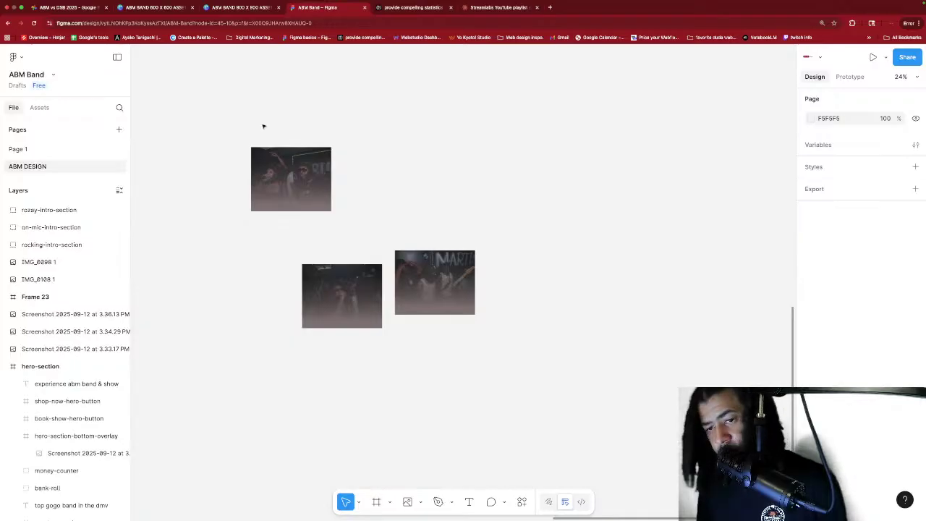
drag(263, 127, 494, 328)
scroll(523, 201, left, 5)
scroll(524, 202, down, 3)
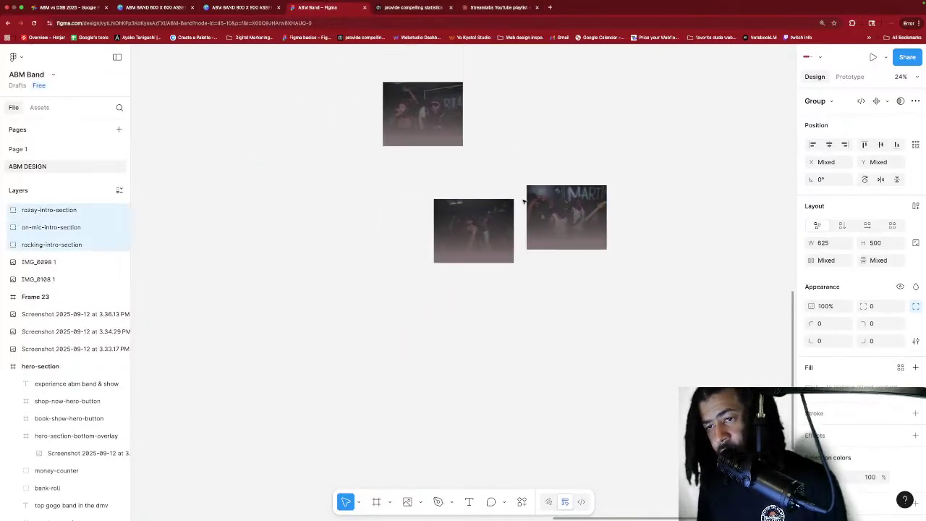
drag(342, 78, 609, 247)
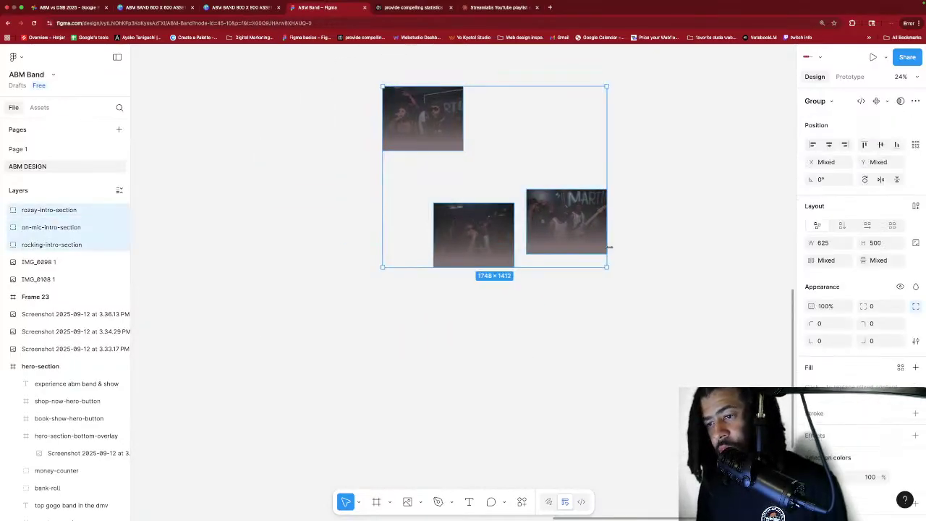
scroll(609, 247, down, 5)
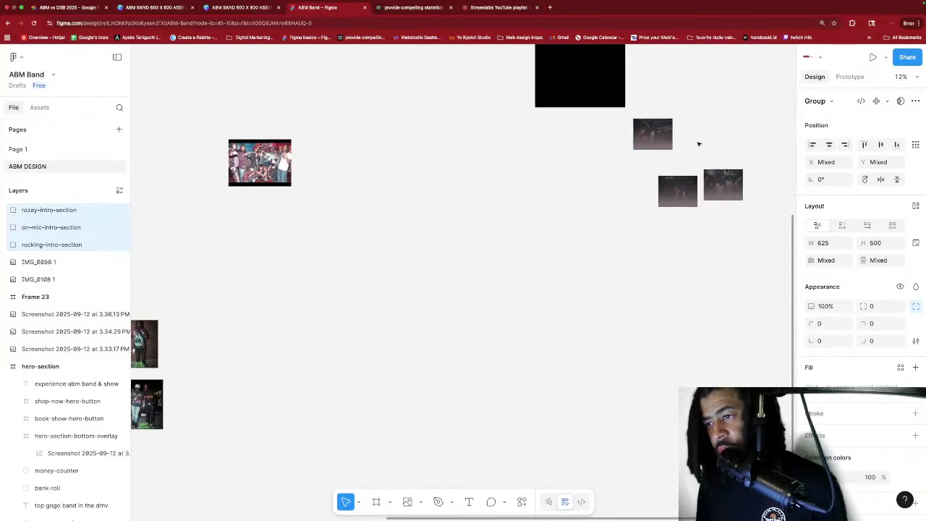
scroll(673, 145, up, 5)
drag(693, 293, 719, 185)
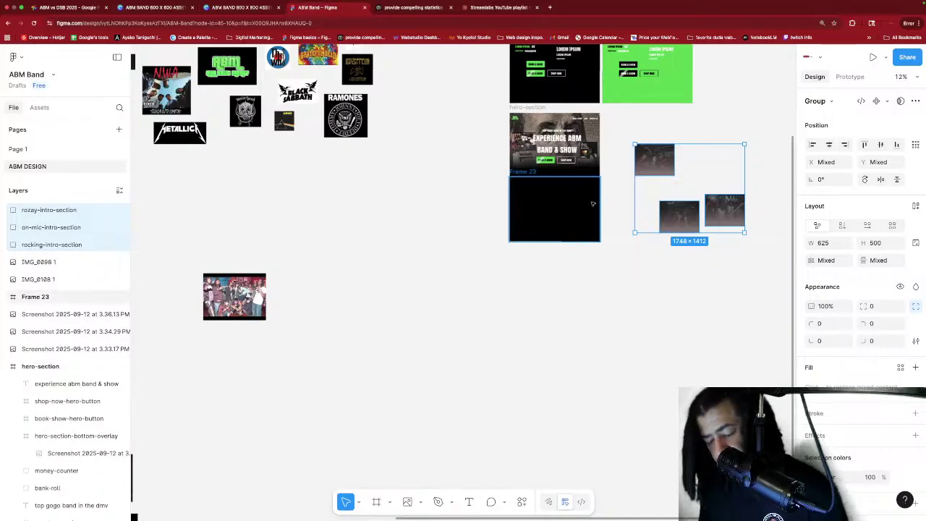
scroll(612, 201, up, 5)
scroll(633, 196, right, 3)
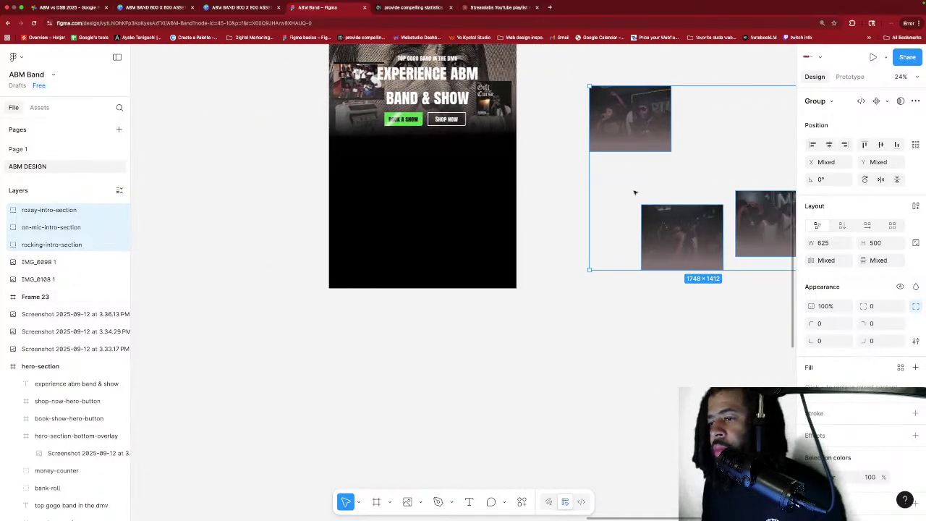
Place the rocking-intro-section photo inside Frame 23, near its upper-left corner at about X 58, Y 12.
click(583, 204)
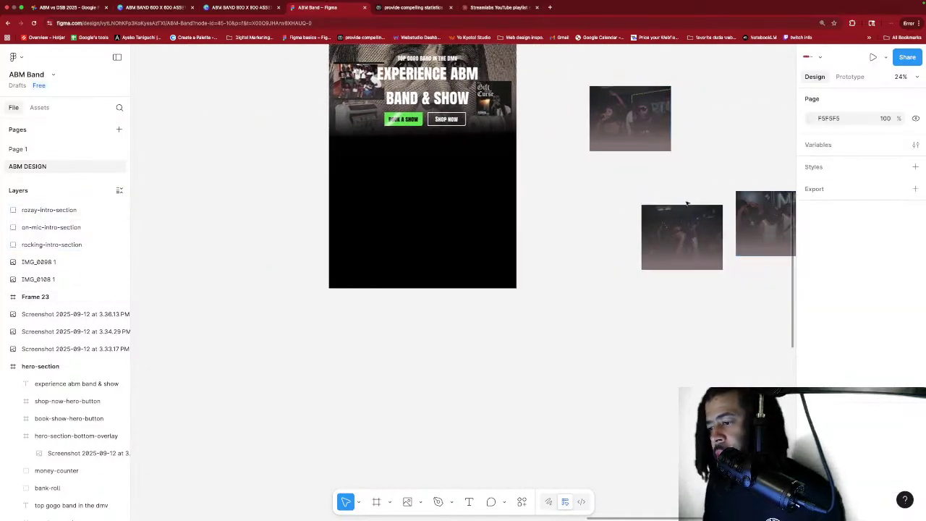
drag(763, 206, 366, 173)
scroll(470, 257, up, 3)
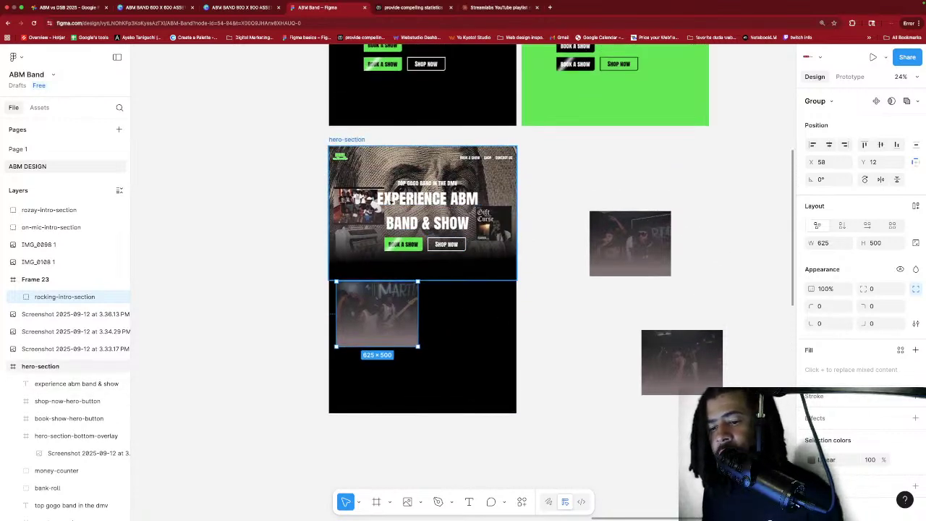
click(461, 297)
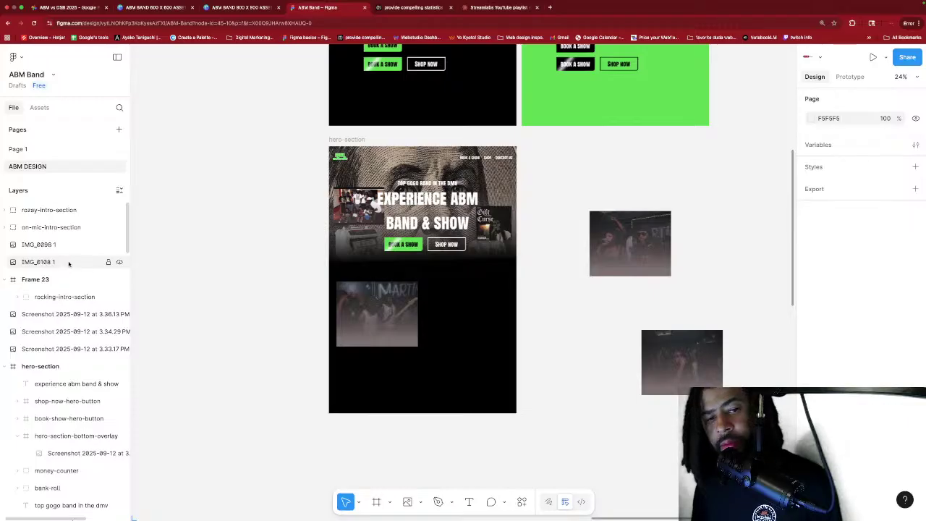
Move the hero-section frame up to Y 2097, leaving a gap above Frame 23.
click(345, 142)
double_click(346, 140)
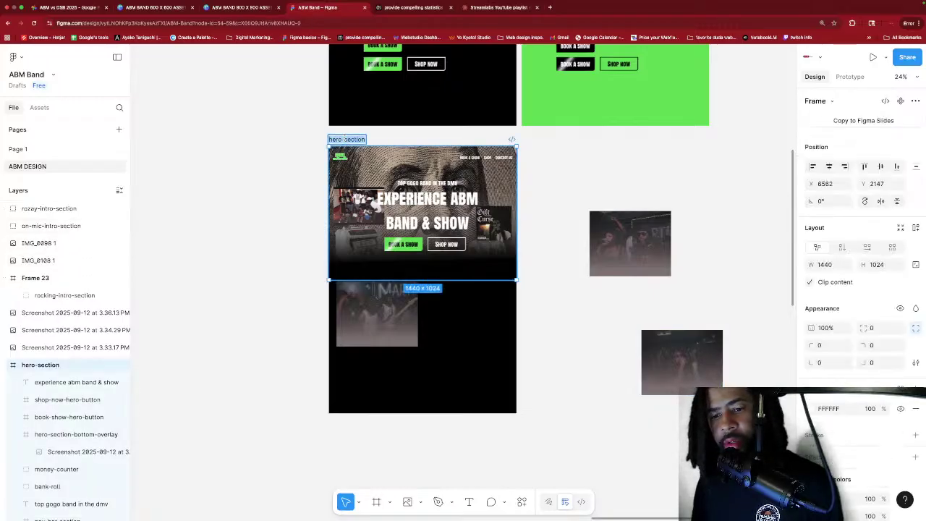
drag(354, 149, 354, 143)
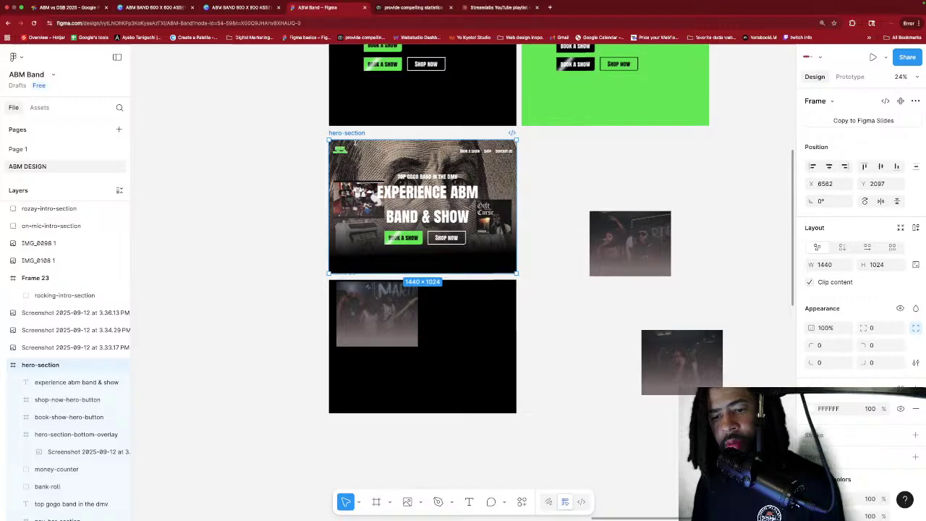
Rename Frame 23 as intro-section.
click(340, 274)
scroll(340, 274, up, 1)
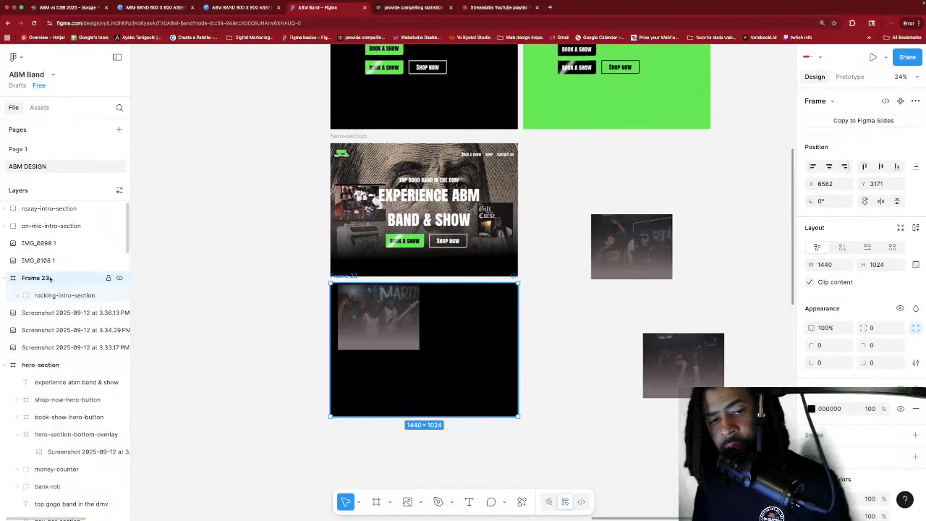
right_click(50, 280)
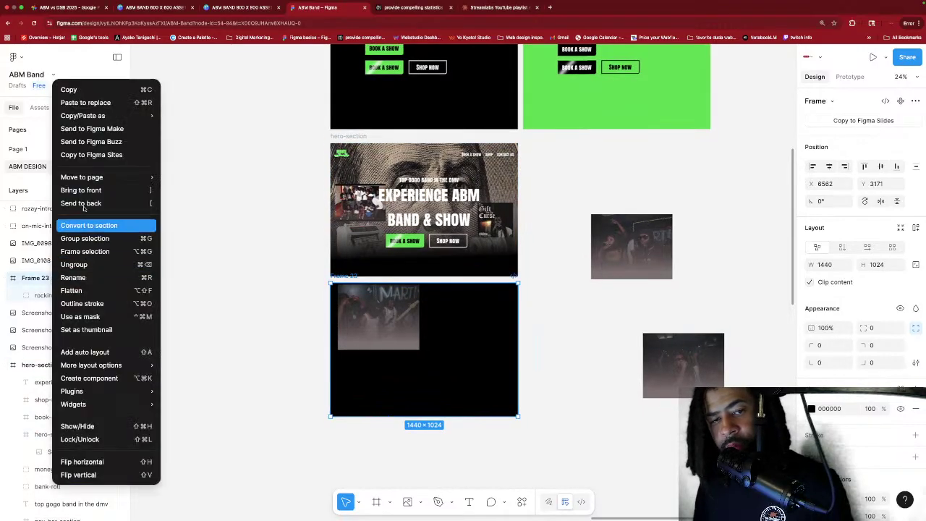
click(81, 277)
text(i)
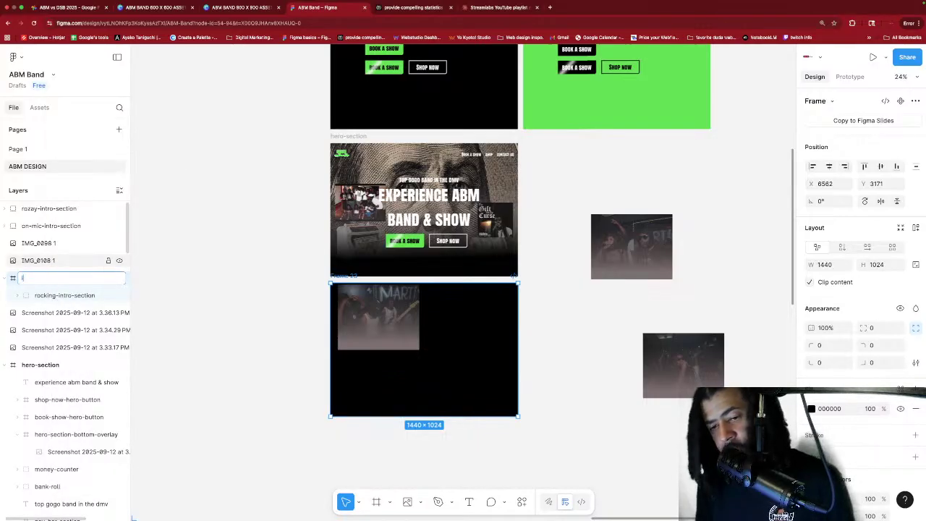
text(ntro-)
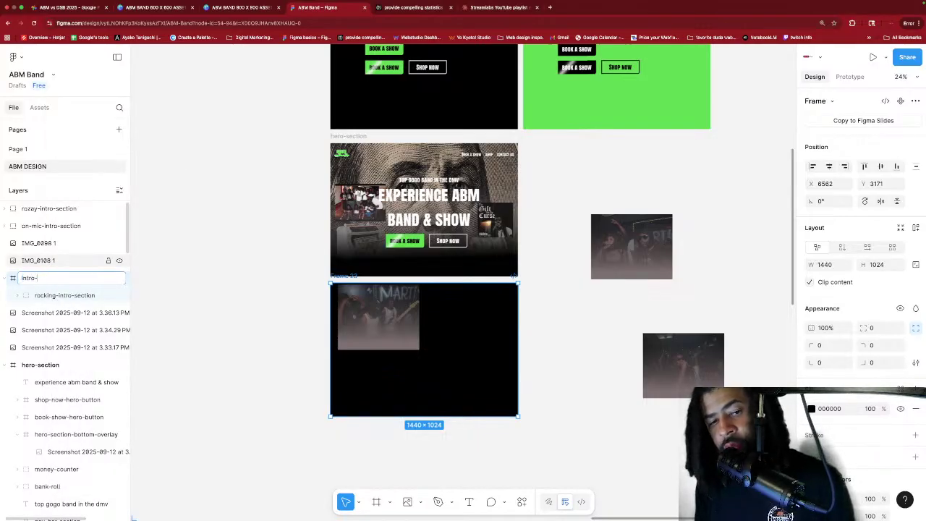
text(section)
key(Return)
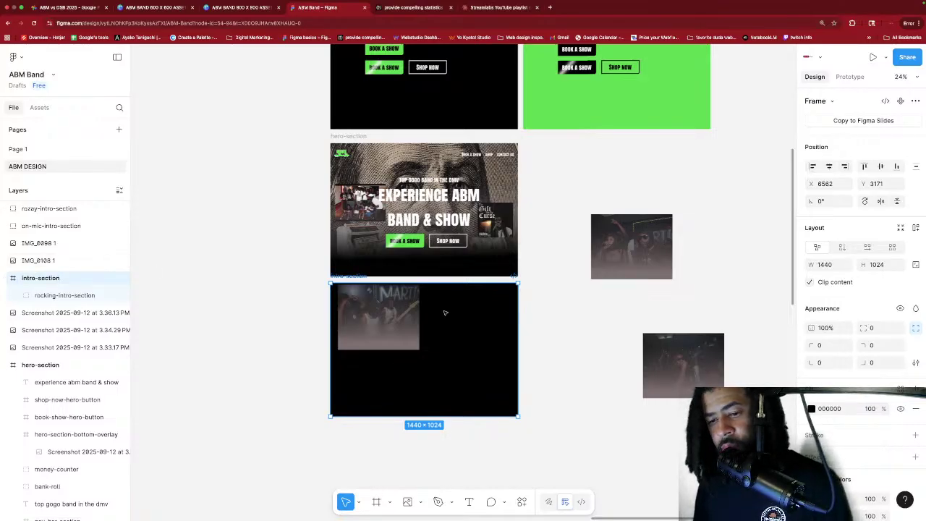
Move the intro-section frame up against the hero section and align the rocking photo with its top edge at Y 0.
drag(445, 312, 443, 306)
click(527, 308)
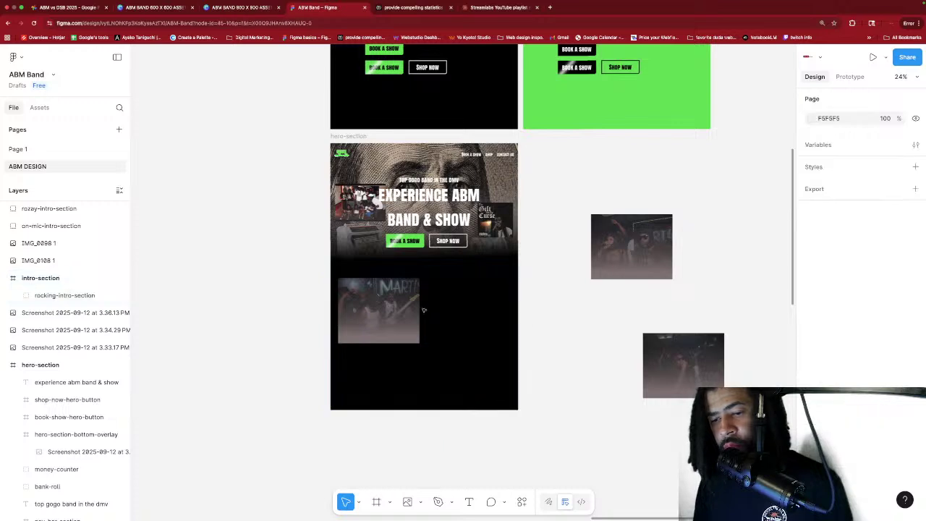
click(376, 308)
drag(376, 306, 376, 304)
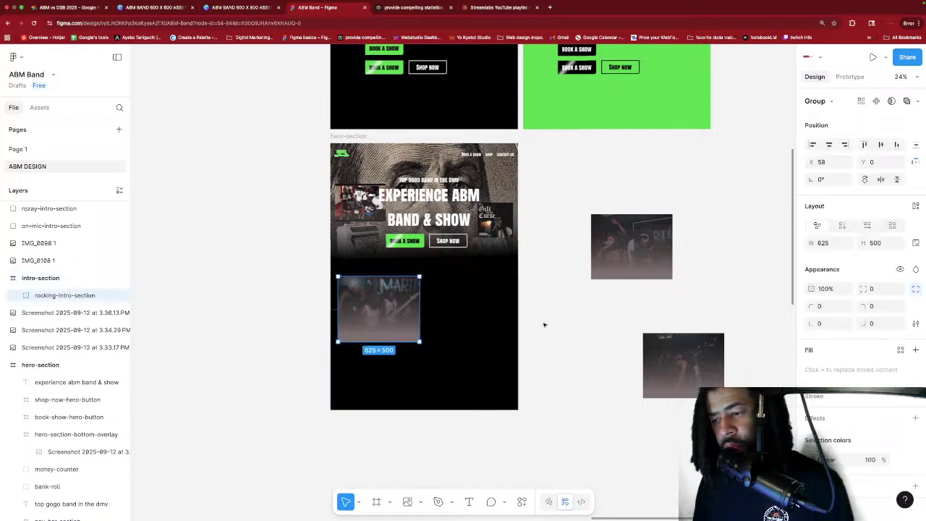
Place the on-mic photo low in the middle of the intro section and the rozay photo on its right at X 752, Y 39.
drag(687, 355, 434, 343)
click(624, 304)
click(653, 233)
drag(653, 233, 490, 298)
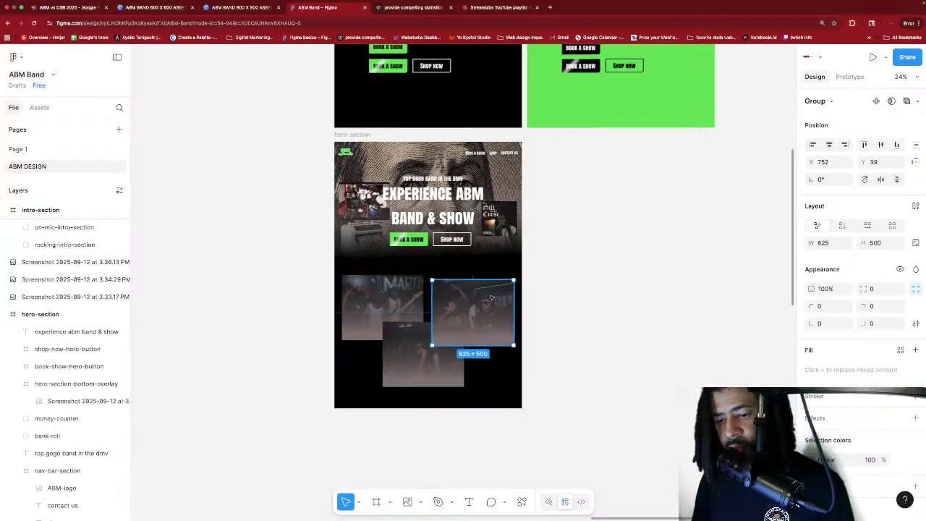
Lower the rocking-intro-section photo slightly, keeping its top edge just above that of the rozay photo.
click(402, 293)
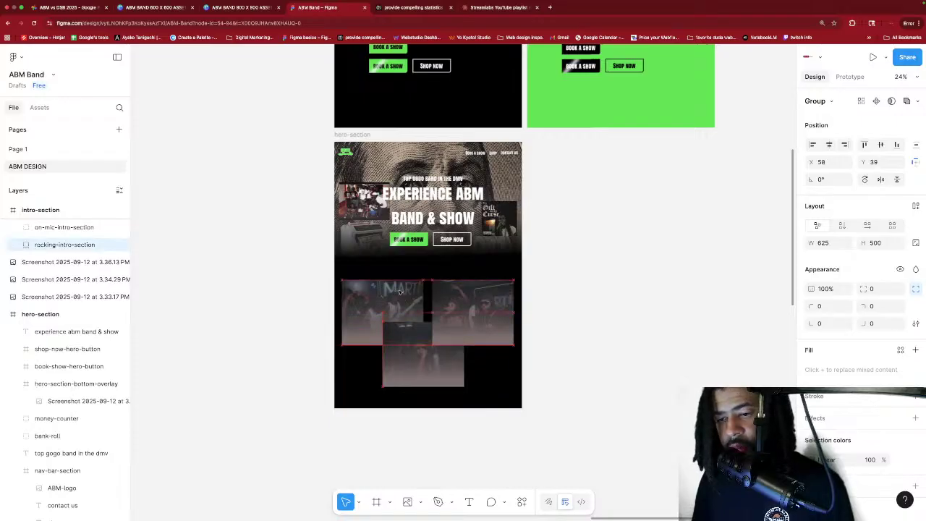
drag(400, 292, 400, 290)
click(589, 260)
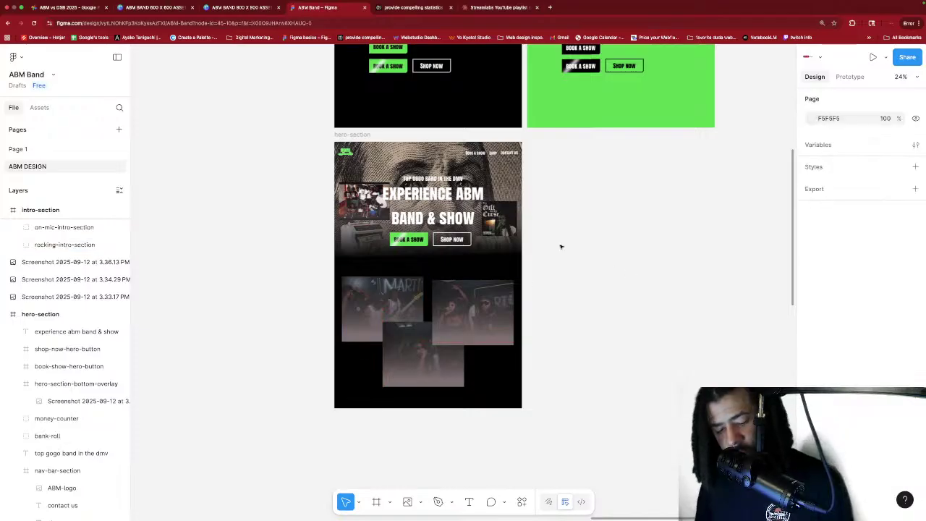
scroll(555, 249, up, 5)
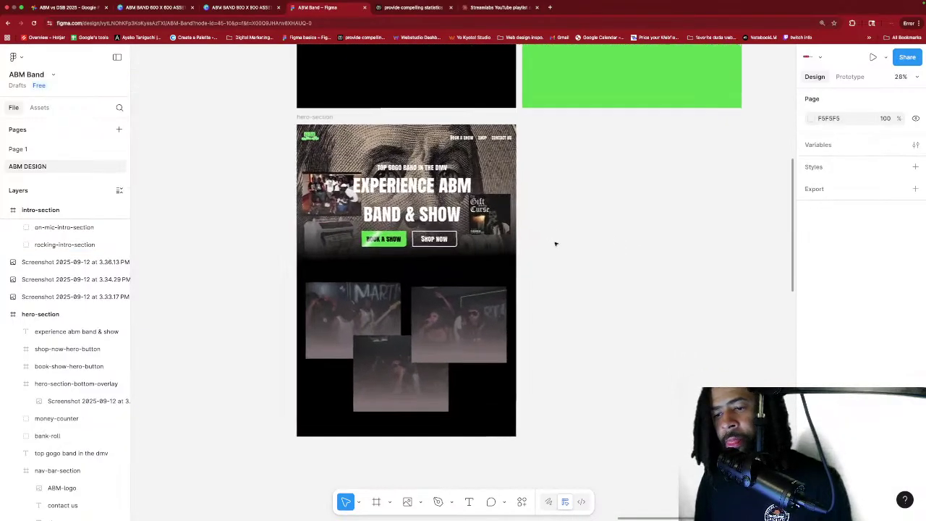
scroll(555, 240, up, 2)
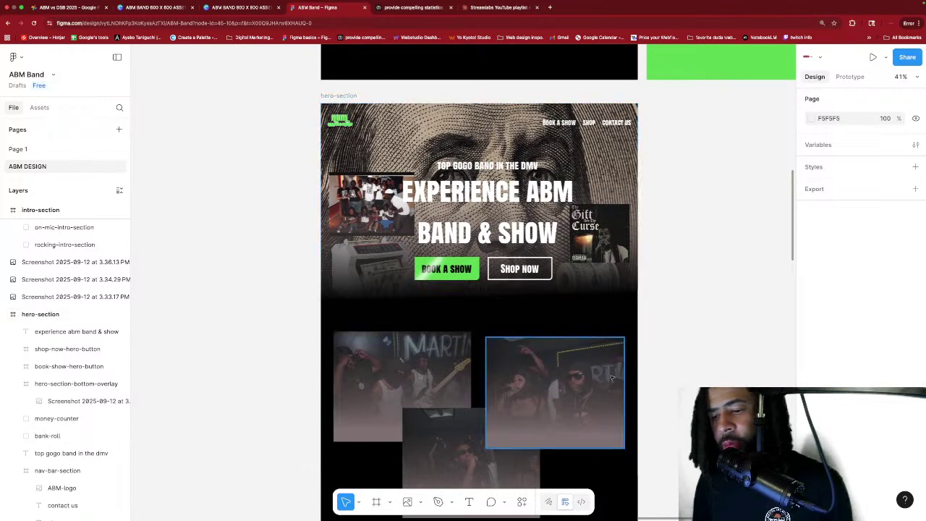
scroll(612, 378, down, 2)
scroll(613, 313, down, 3)
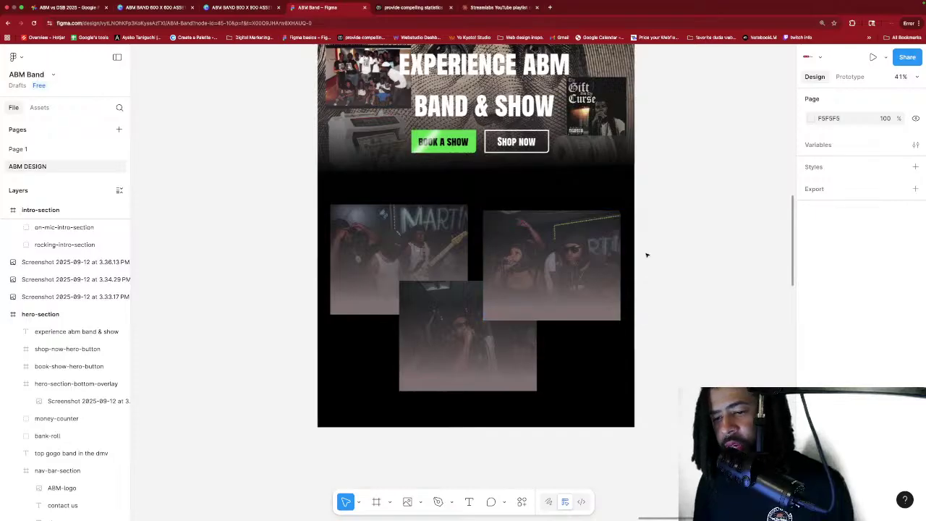
scroll(432, 272, down, 2)
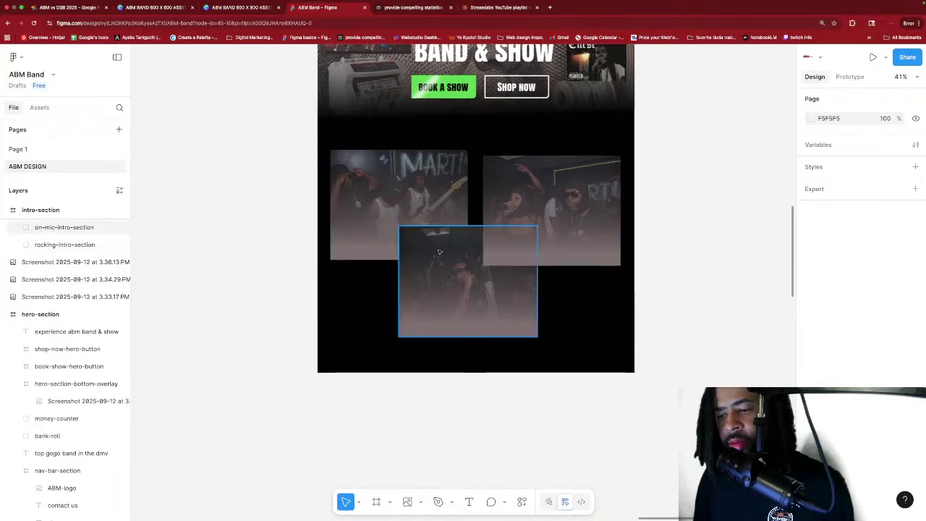
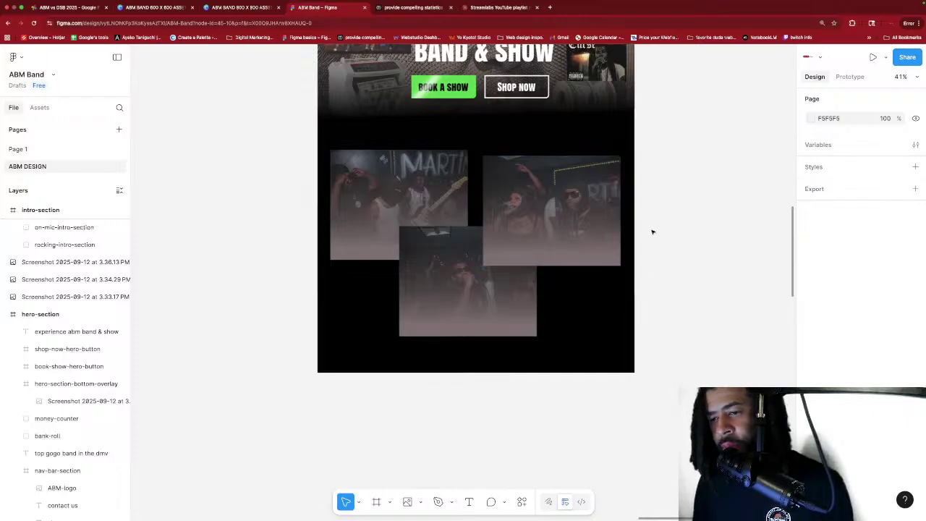
Review the stacked hero and intro sections against the style frames and reference images, both close up and across the whole canvas.
scroll(652, 231, down, 2)
scroll(652, 232, up, 3)
scroll(652, 232, down, 3)
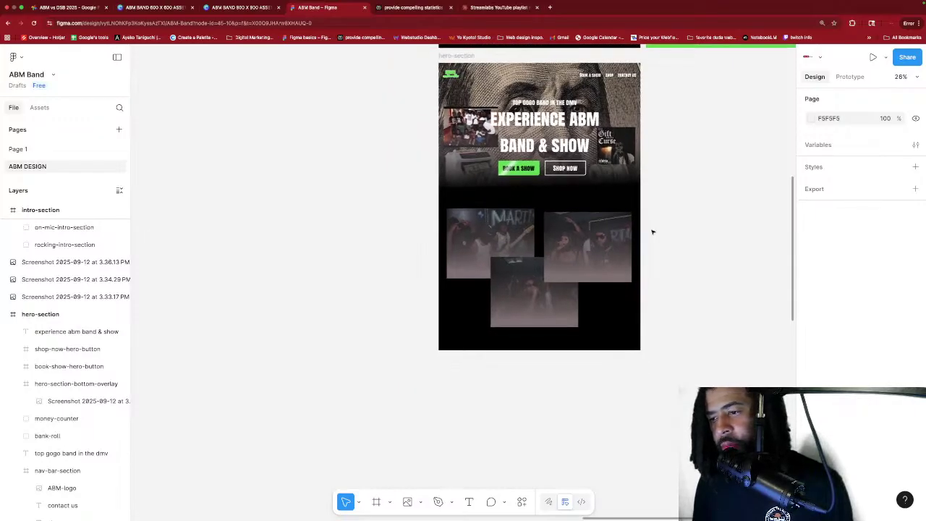
scroll(652, 232, down, 3)
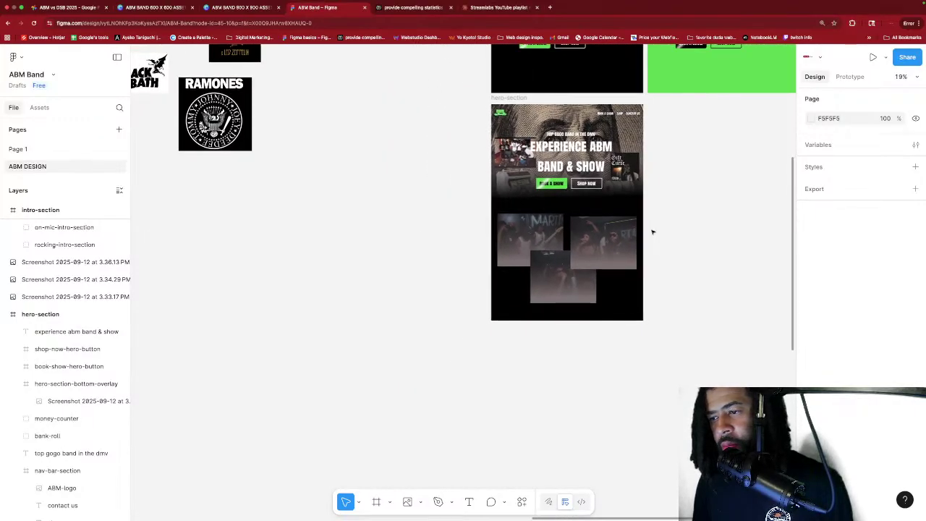
scroll(652, 231, up, 2)
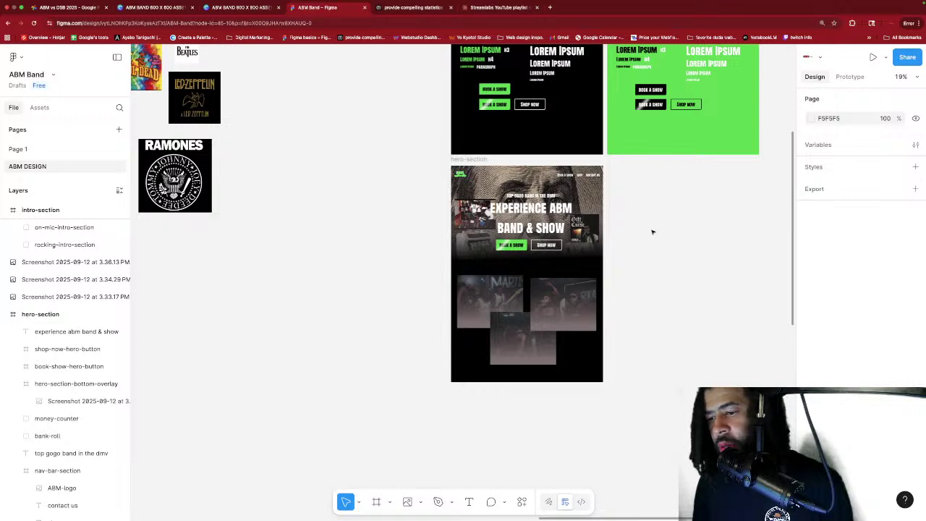
scroll(652, 232, down, 2)
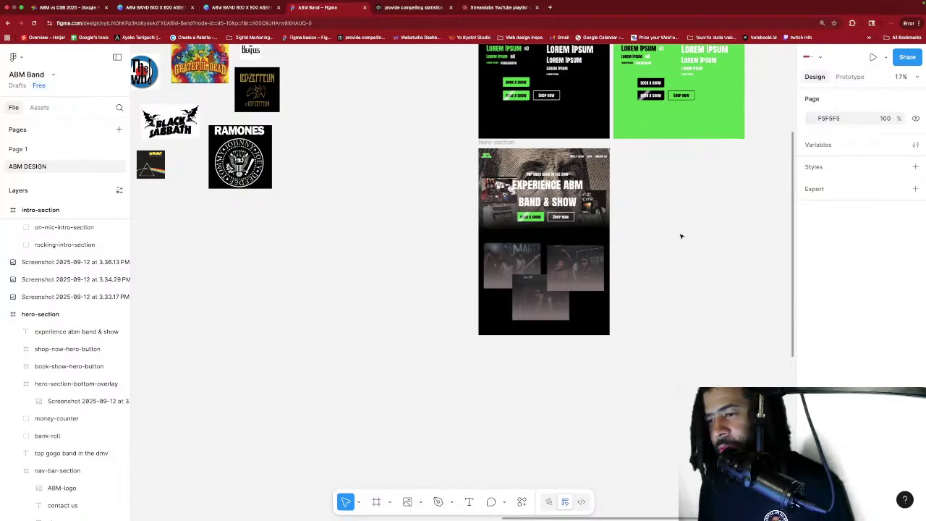
scroll(654, 209, left, 2)
scroll(654, 209, up, 1)
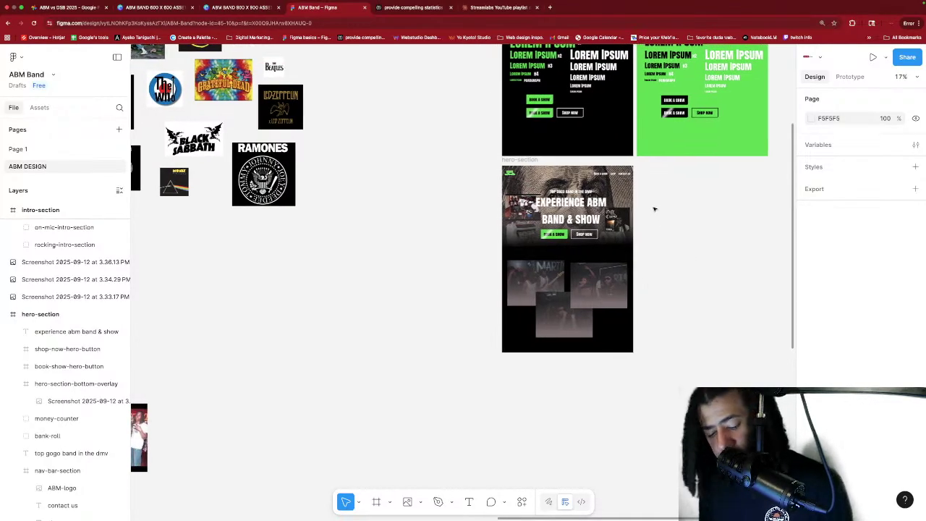
scroll(654, 209, down, 6)
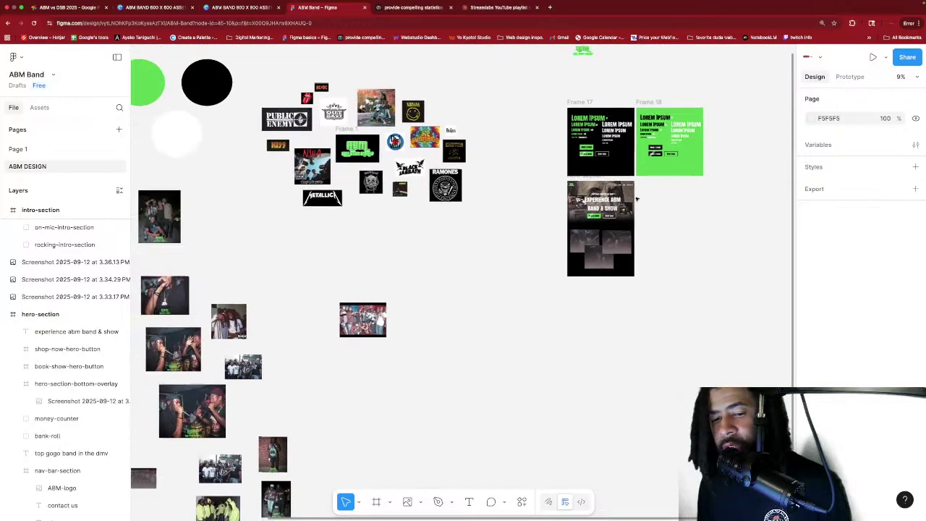
scroll(636, 198, down, 5)
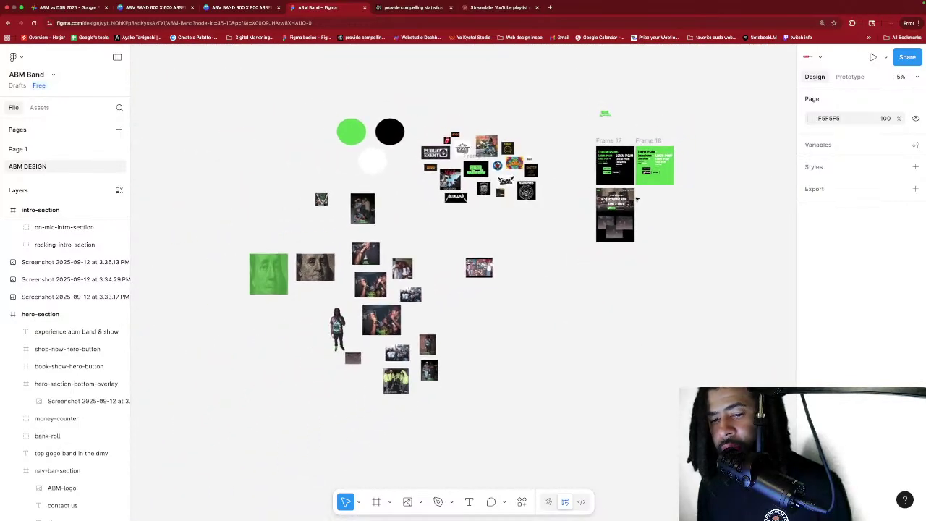
scroll(636, 198, up, 2)
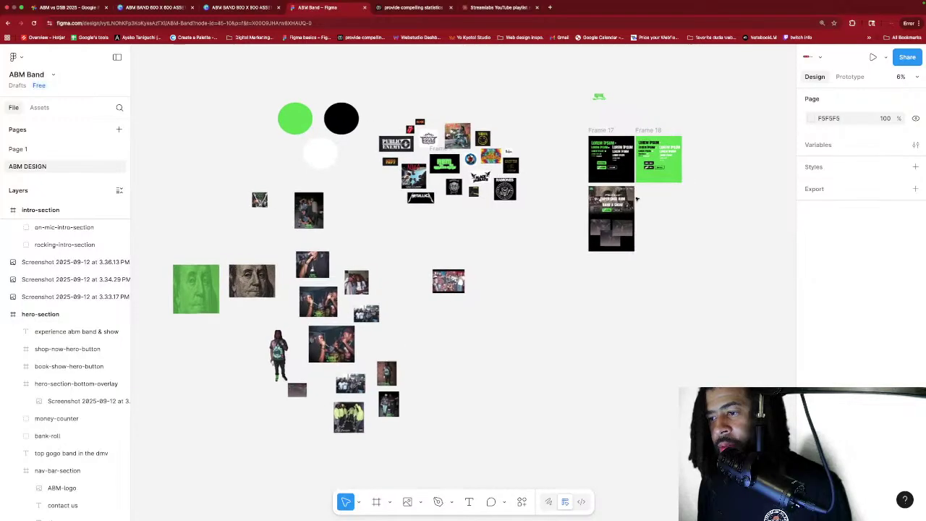
scroll(636, 198, up, 1)
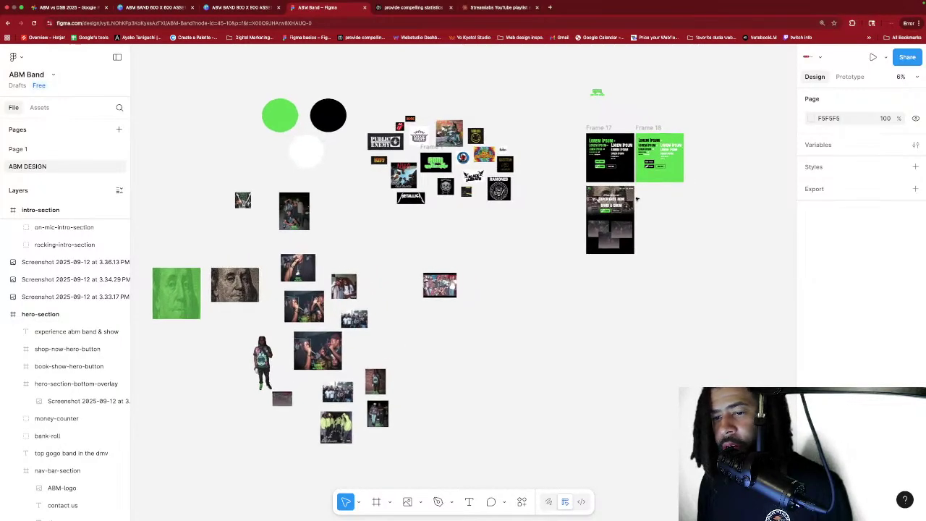
scroll(636, 198, up, 10)
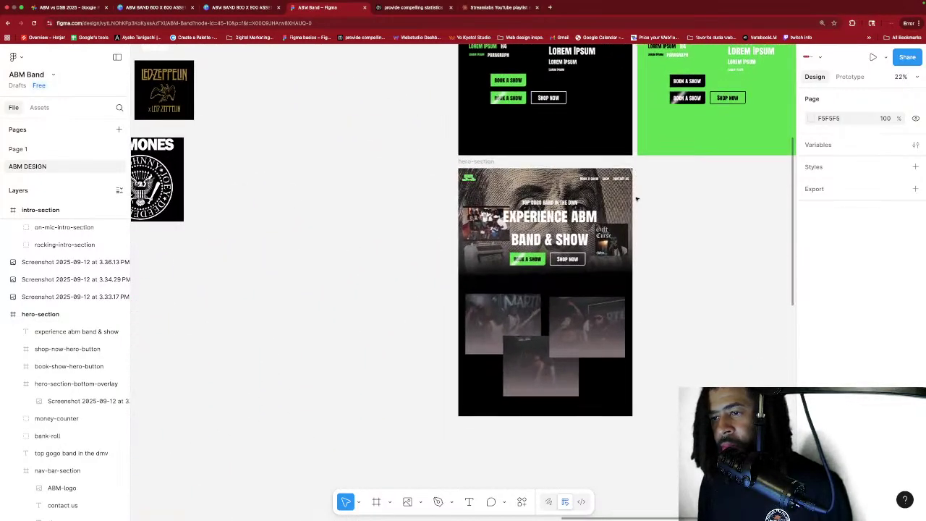
scroll(637, 198, down, 1)
scroll(637, 198, up, 3)
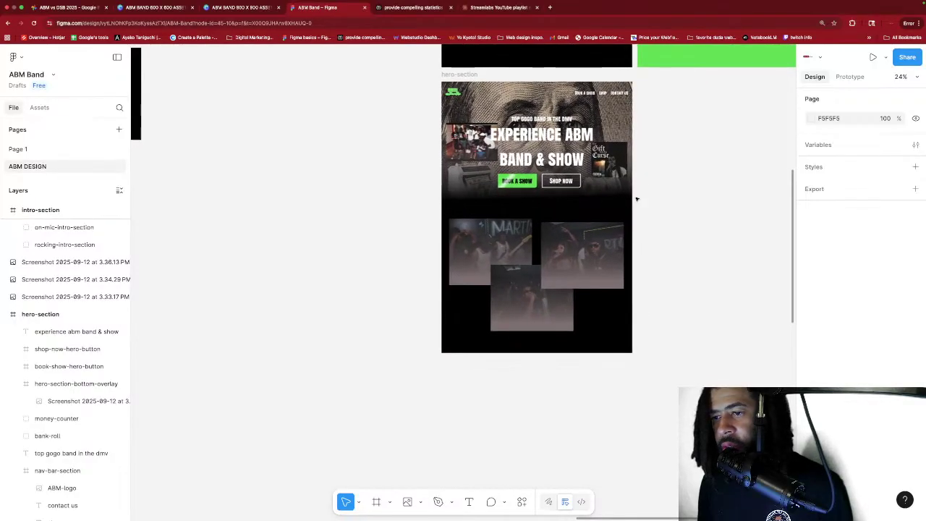
scroll(637, 198, up, 3)
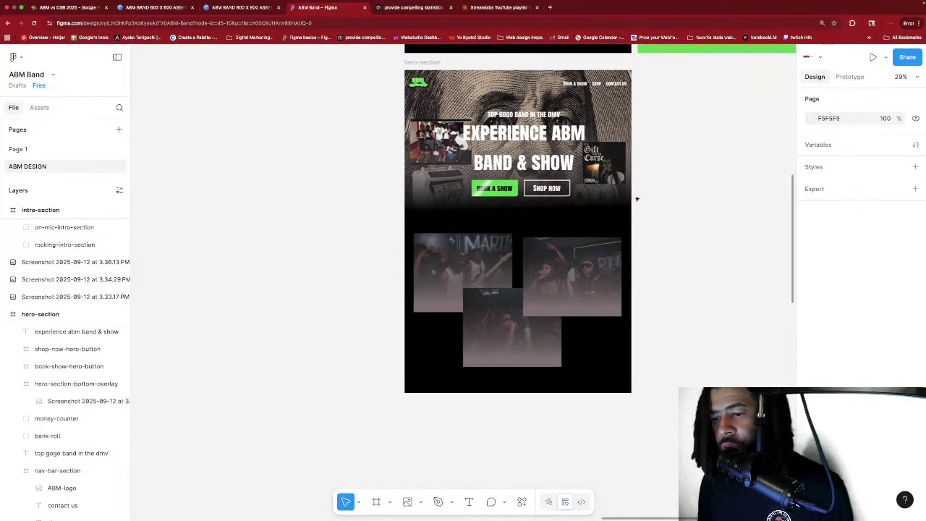
scroll(637, 198, up, 2)
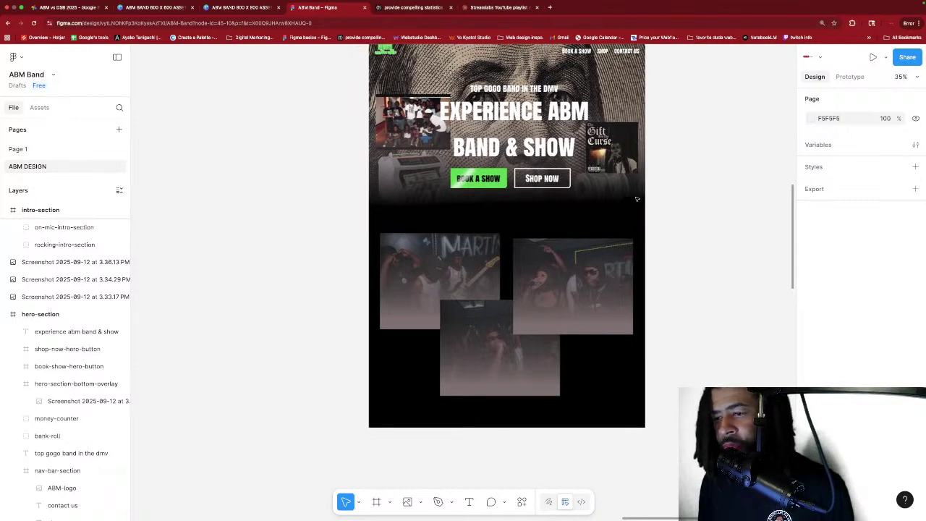
scroll(637, 198, down, 5)
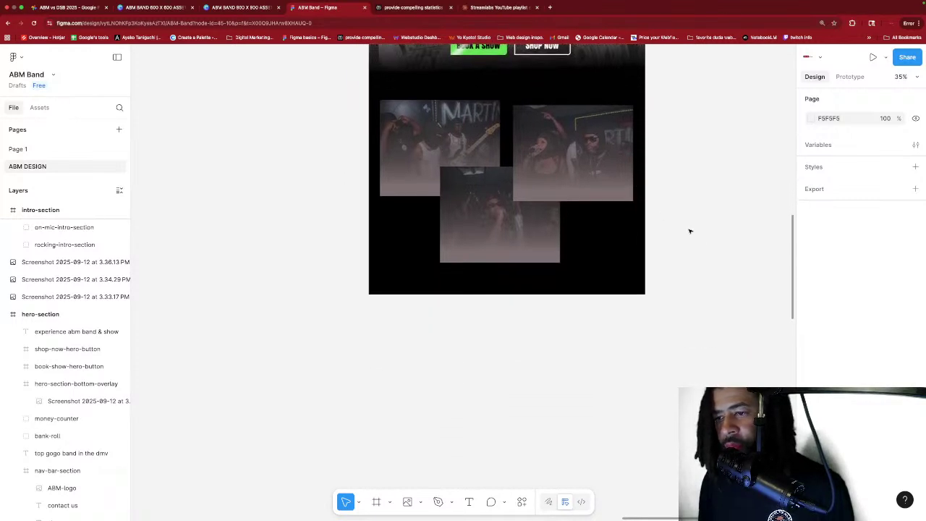
scroll(689, 230, down, 5)
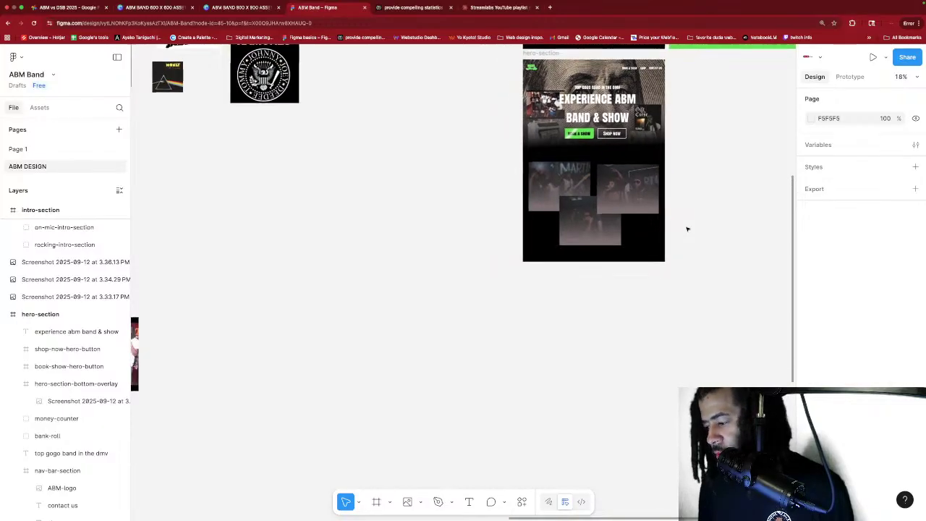
scroll(687, 229, down, 1)
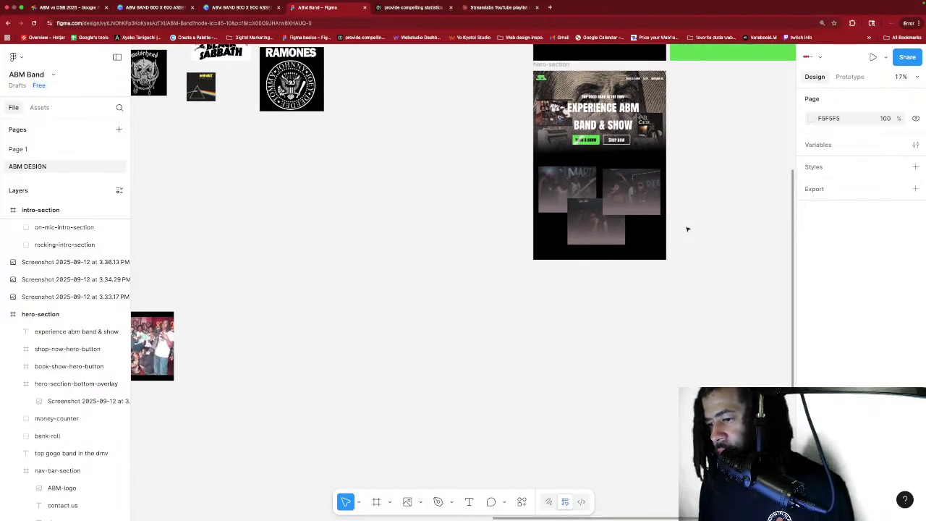
Create a 1440 × 1024 Desktop frame with a black 000000 fill and place it directly below the intro section at X 6562.
scroll(687, 229, down, 1)
scroll(694, 228, right, 5)
scroll(672, 213, left, 1)
key(f)
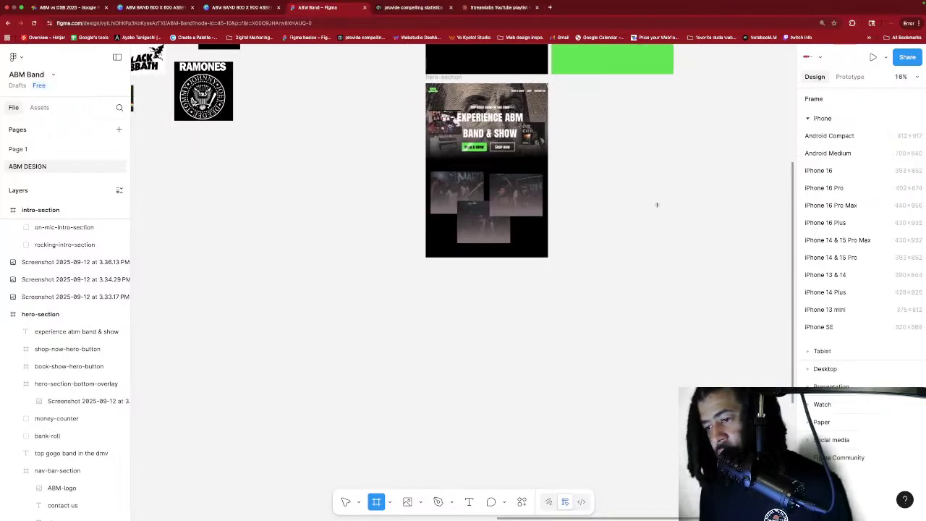
mouse_move(632, 204)
mouse_down()
mouse_move(661, 253)
mouse_move(769, 289)
mouse_up()
click(829, 101)
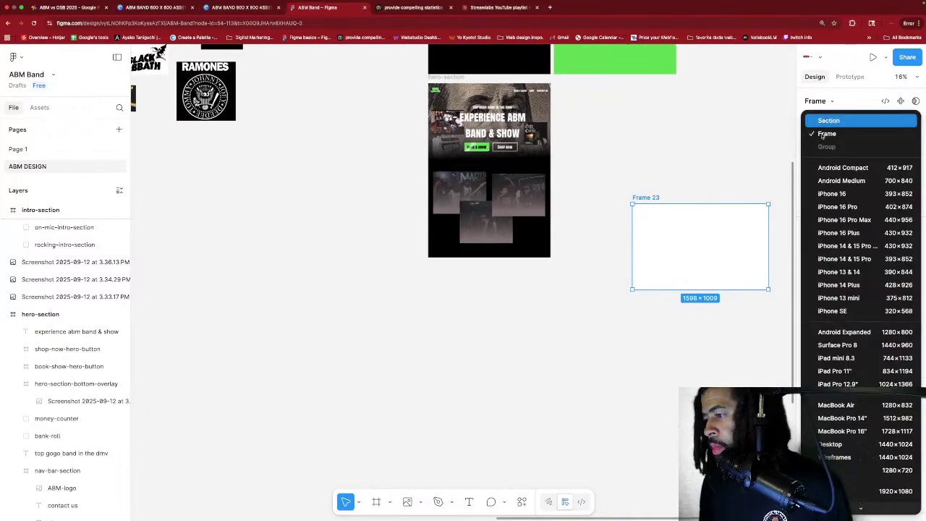
click(841, 444)
click(813, 408)
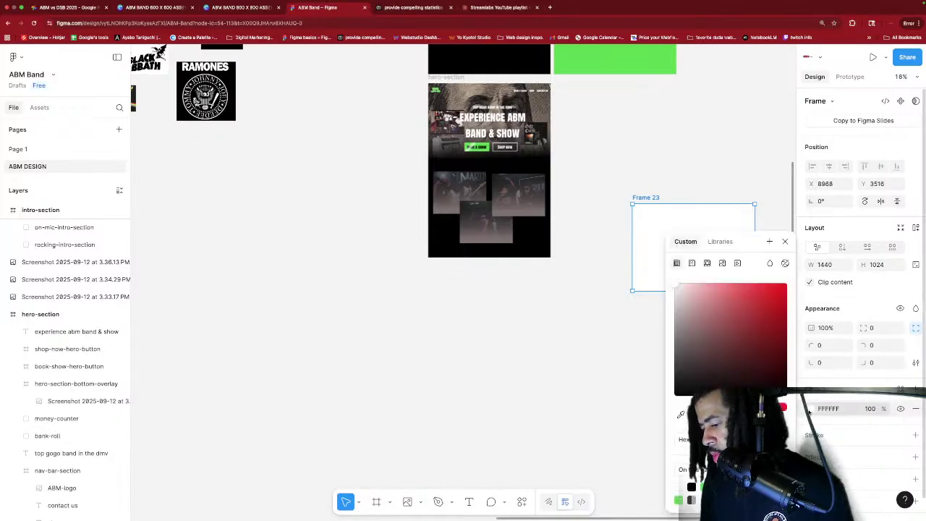
click(691, 486)
click(609, 326)
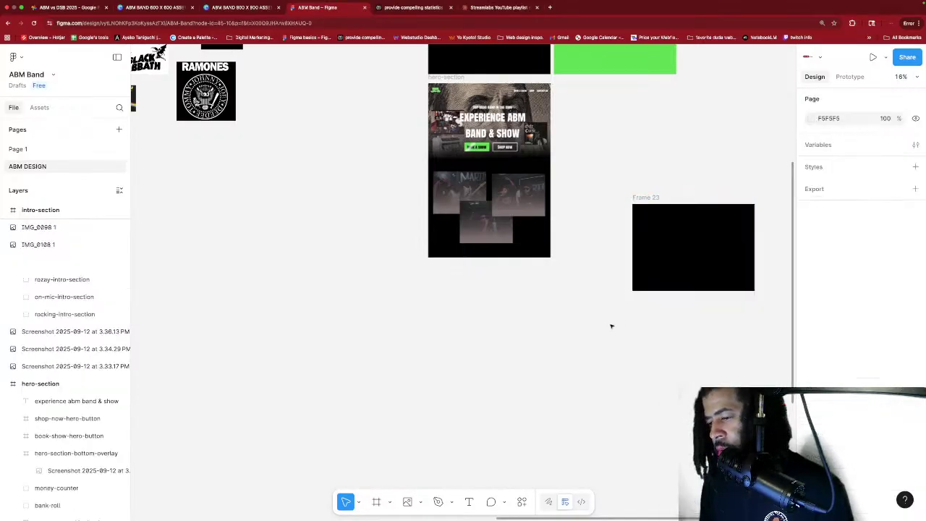
drag(690, 234, 489, 293)
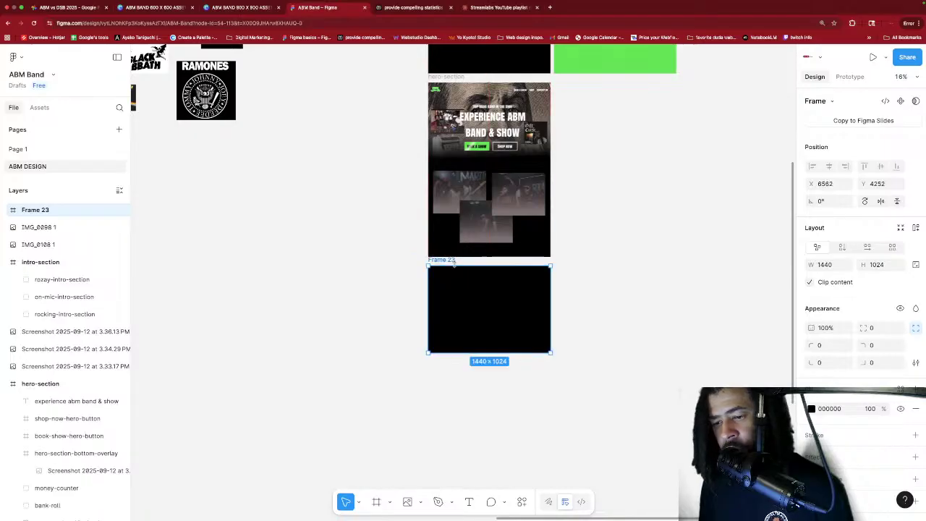
Rename the new black frame as about-us-section.
right_click(33, 210)
click(72, 303)
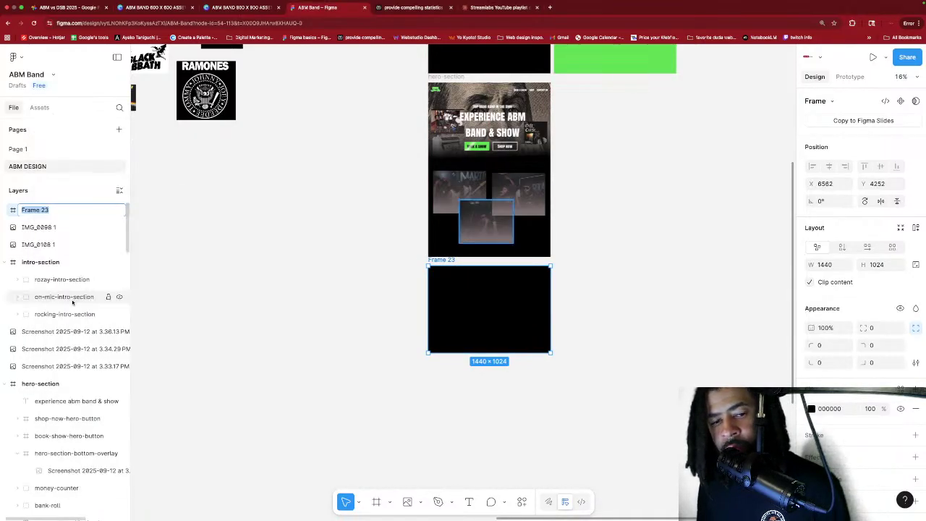
text(About)
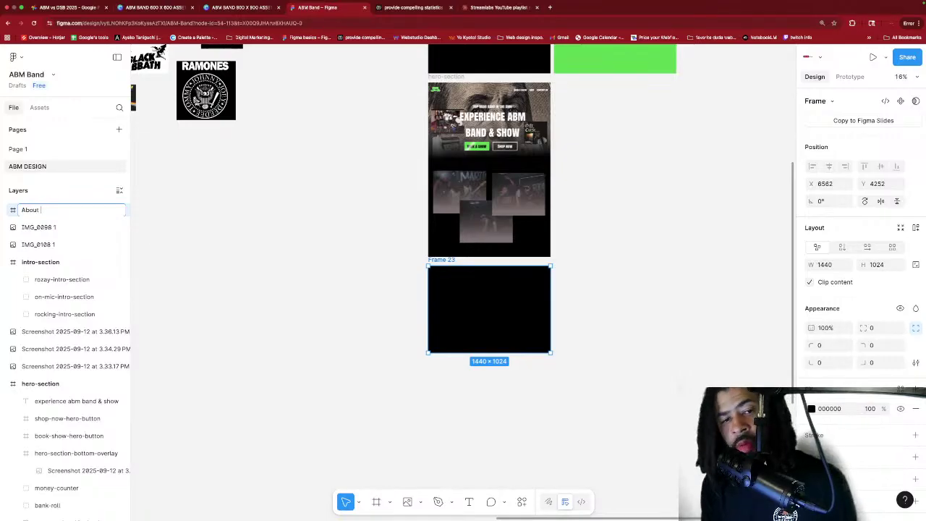
key(BackSpace)
key(BackSpace)
key(BackSpace)
key(BackSpace)
key(BackSpace)
key(BackSpace)
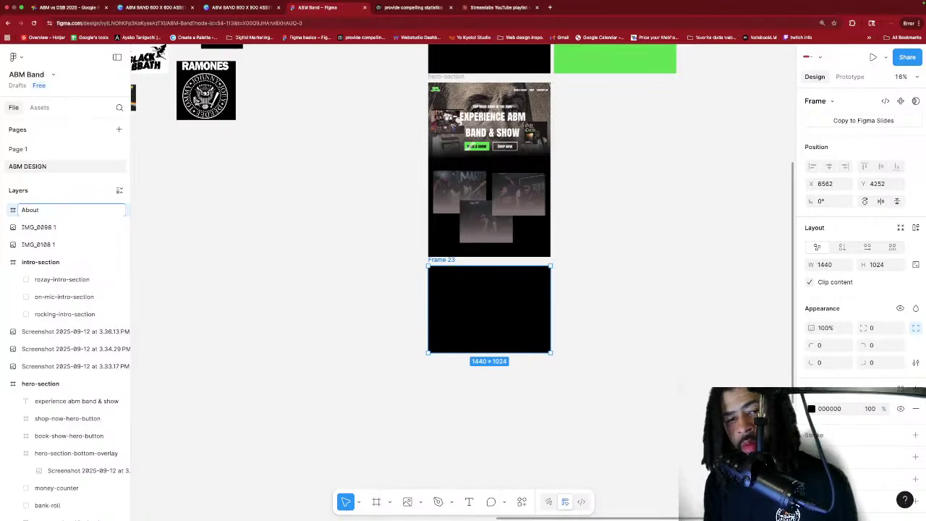
text(n)
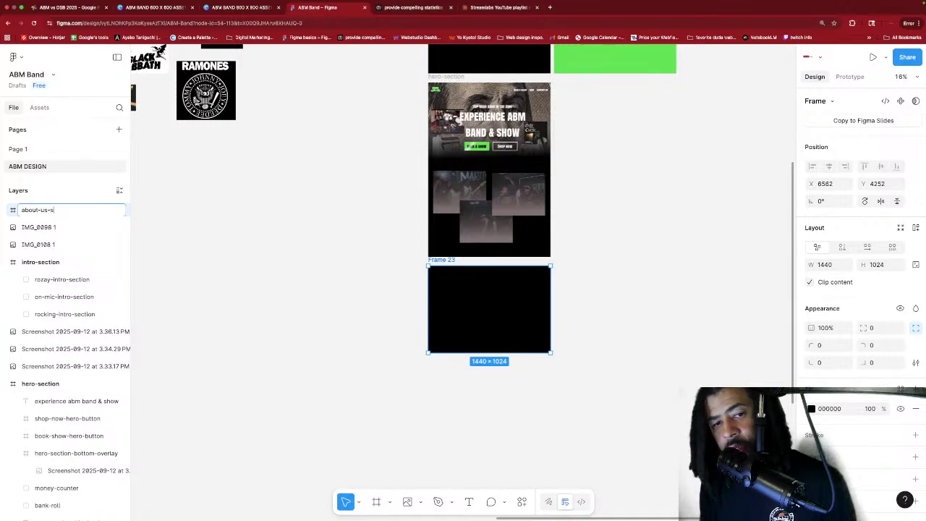
text(out-us-section)
key(Return)
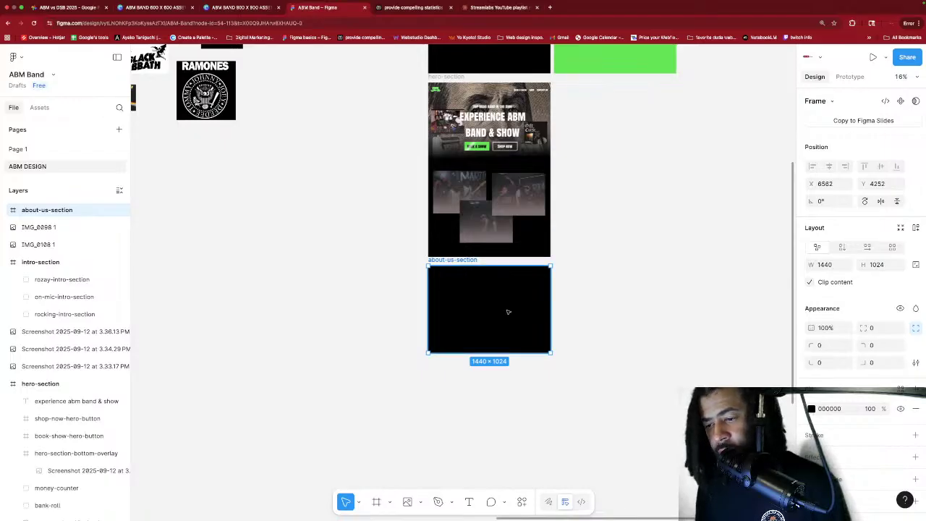
Try the about-us-section frame flush under the intro section, and lower it to Y 4318 to leave a gap.
drag(507, 311, 509, 302)
click(580, 299)
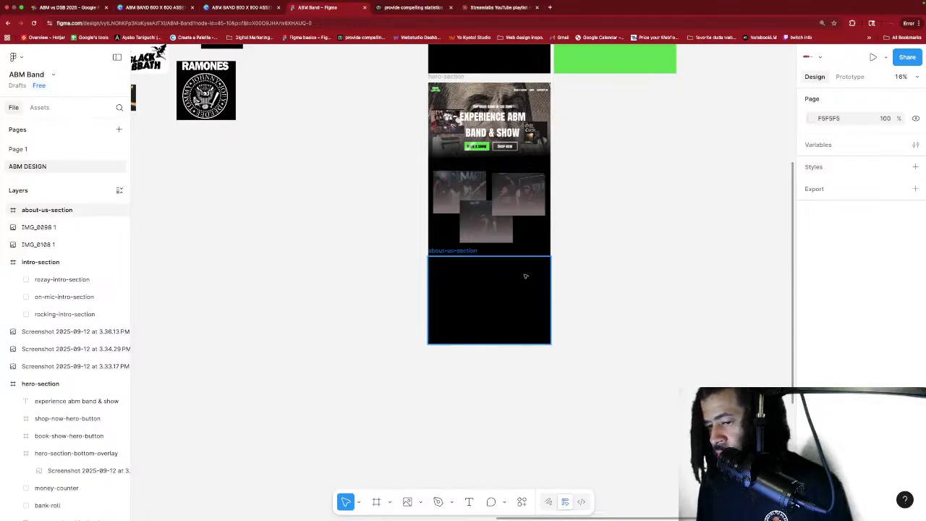
drag(525, 282, 523, 300)
key(Escape)
Shorten the intro-section frame from its bottom edge to a height of 919.
click(429, 167)
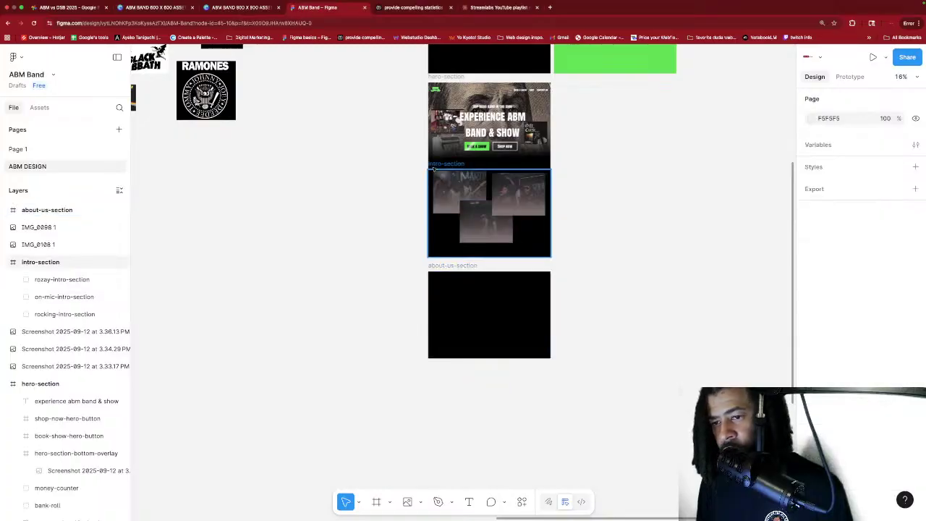
drag(494, 252, 495, 246)
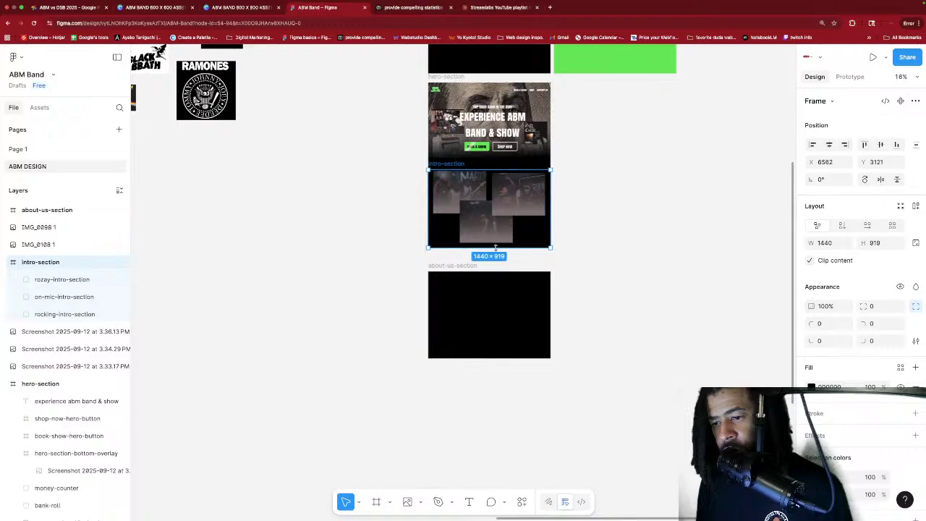
click(554, 262)
Move the about-us-section frame up flush with the intro section's bottom edge at Y 4040.
drag(500, 295, 502, 262)
scroll(502, 263, up, 1)
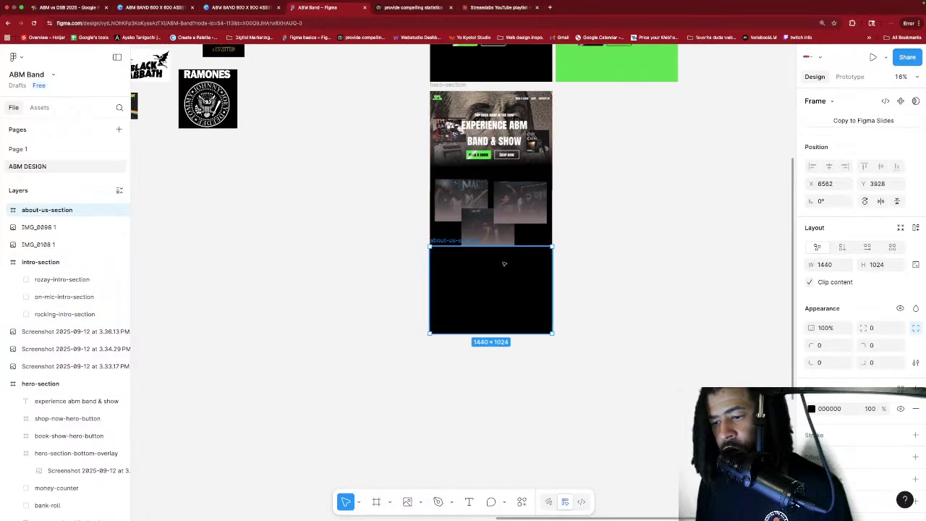
key(ctrl+z)
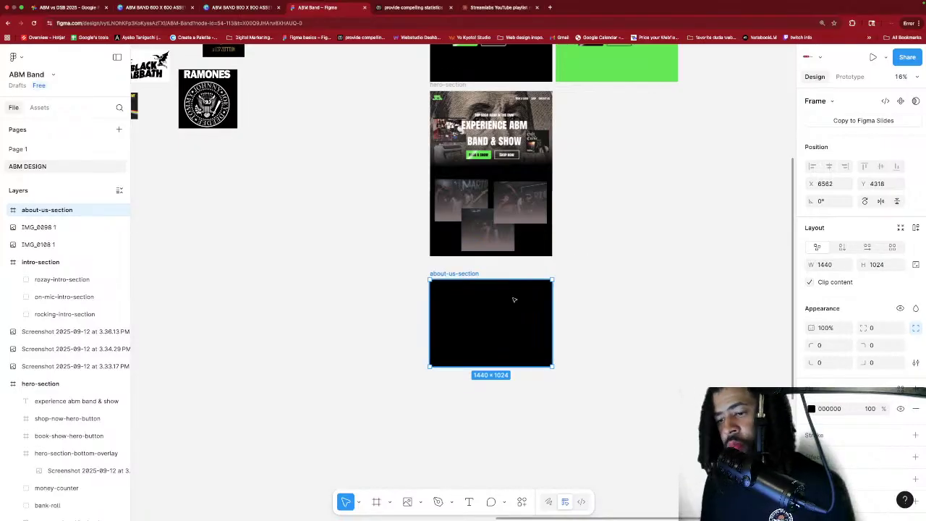
drag(515, 297, 512, 279)
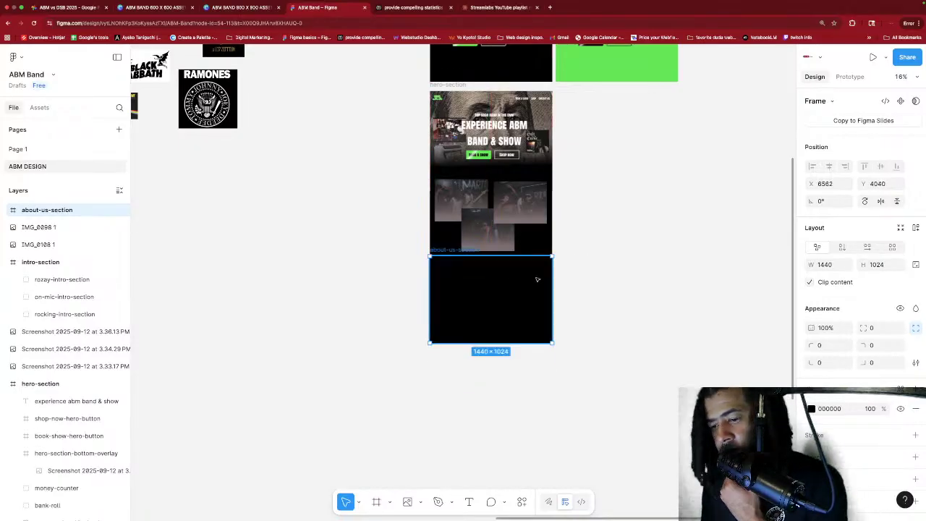
click(615, 283)
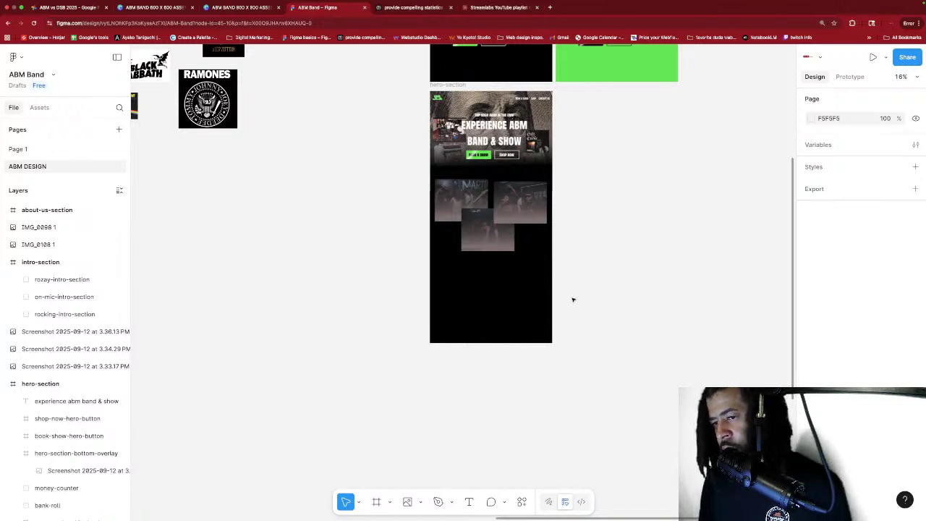
click(488, 129)
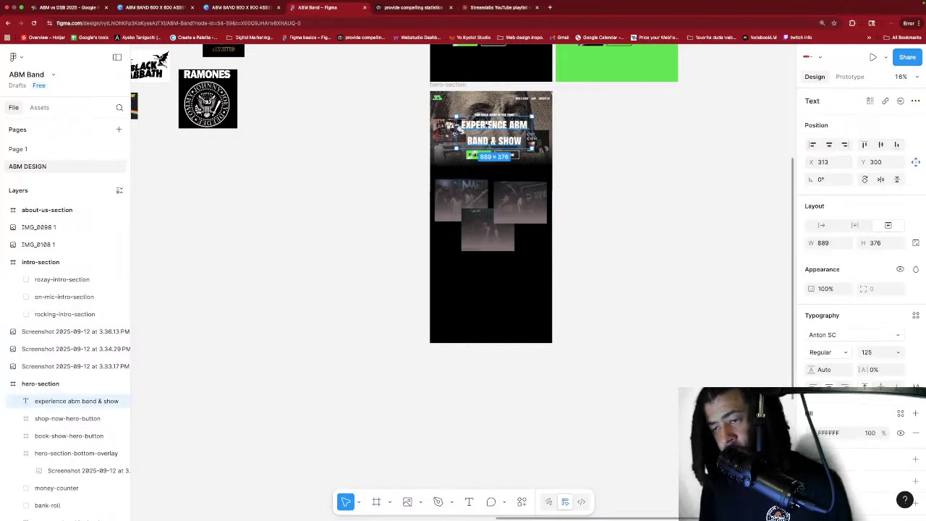
drag(489, 132, 490, 162)
key(ctrl+z)
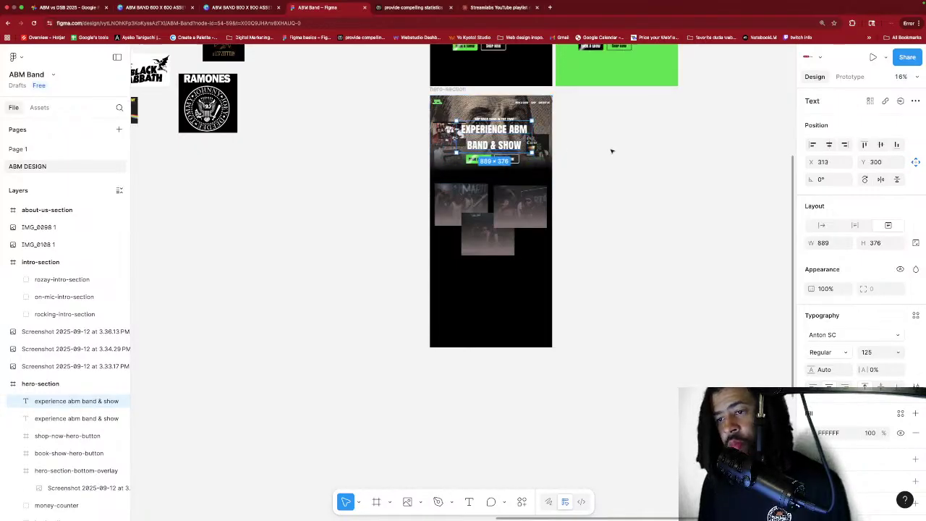
Copy the white H2 Lorem Ipsum sample from Frame 17 into about-us-section at X 394, Y 125, and open its text for editing.
scroll(610, 149, up, 5)
scroll(579, 149, down, 1)
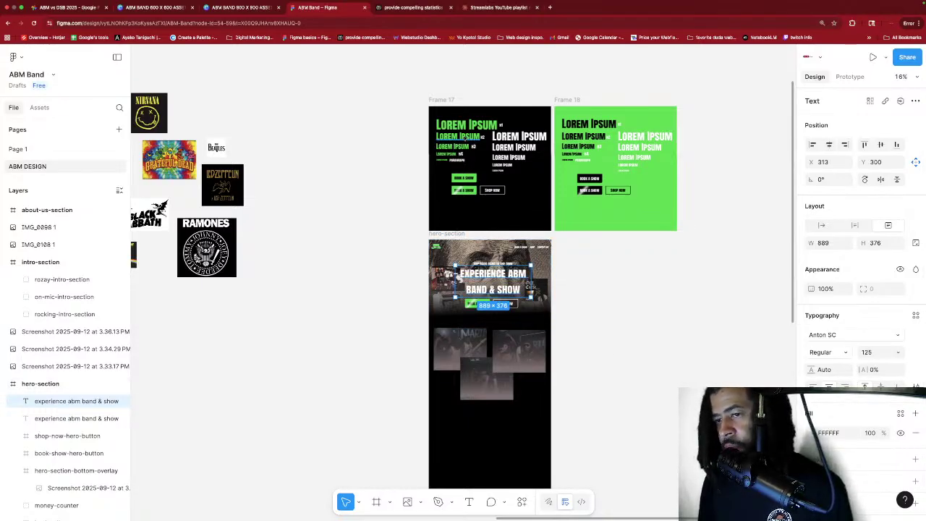
click(470, 138)
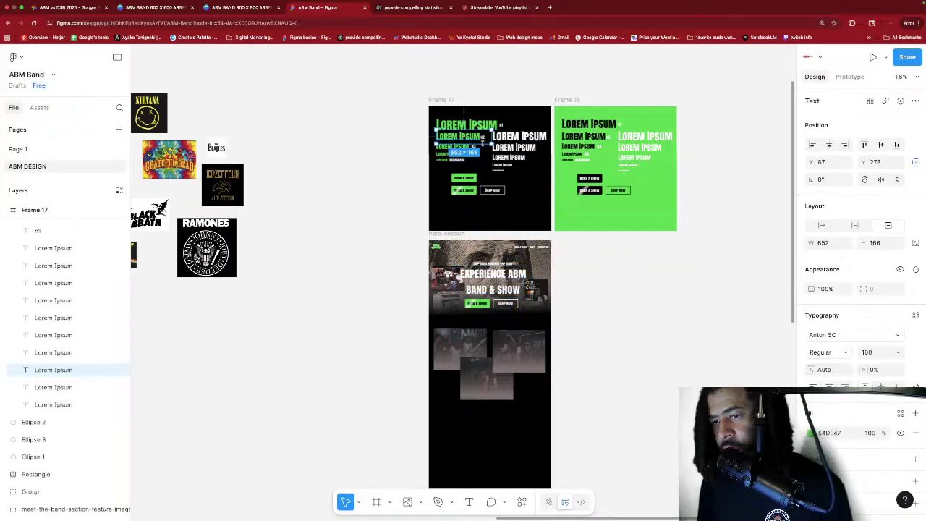
click(514, 146)
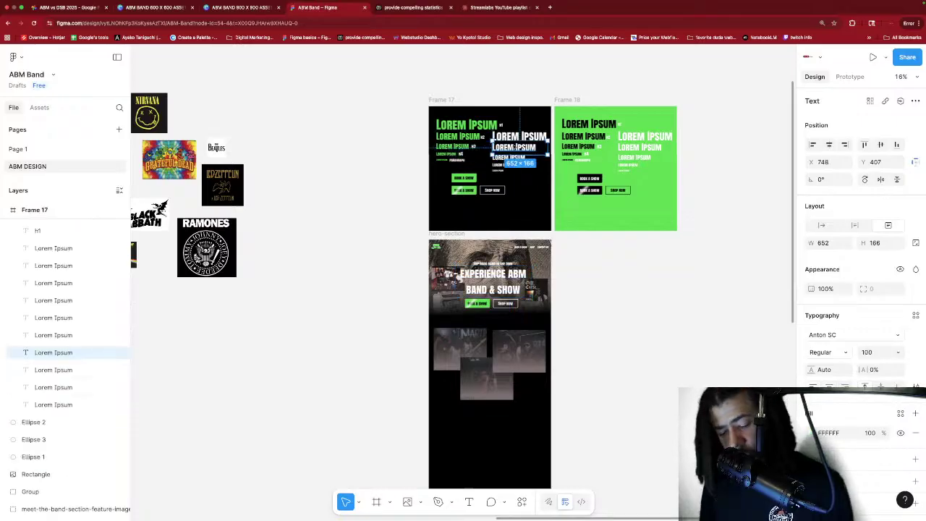
drag(515, 146, 516, 378)
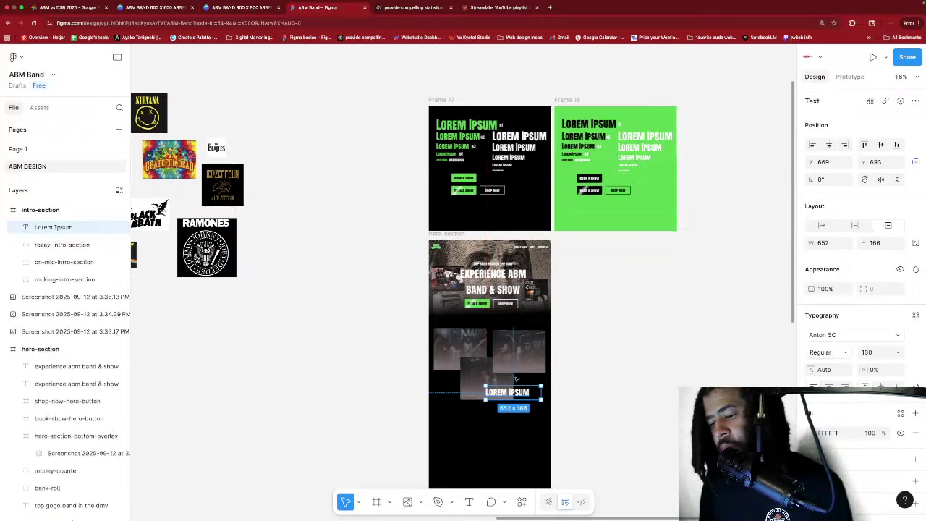
scroll(515, 379, down, 5)
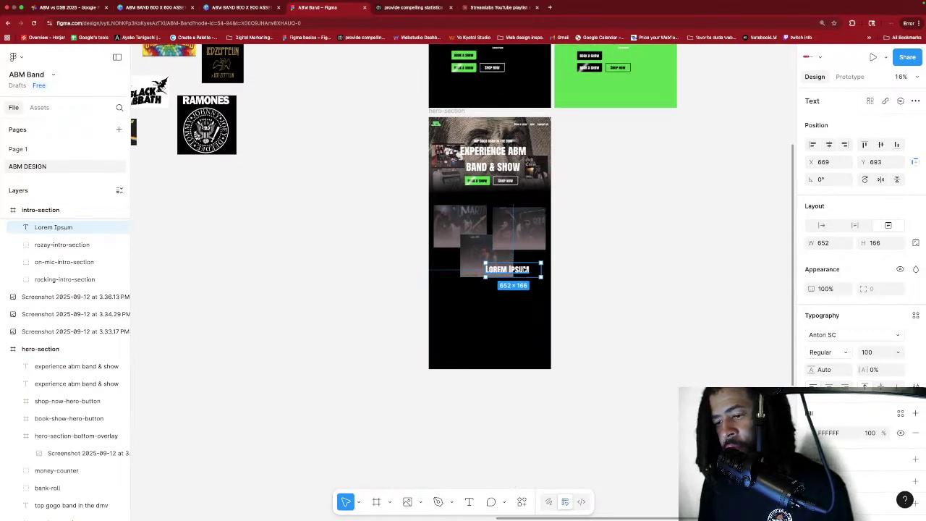
drag(526, 269, 504, 298)
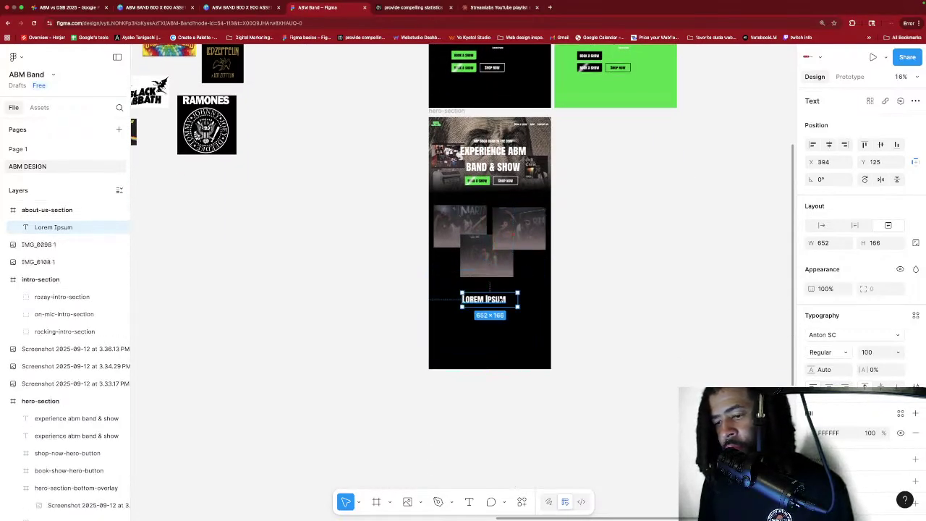
double_click(504, 299)
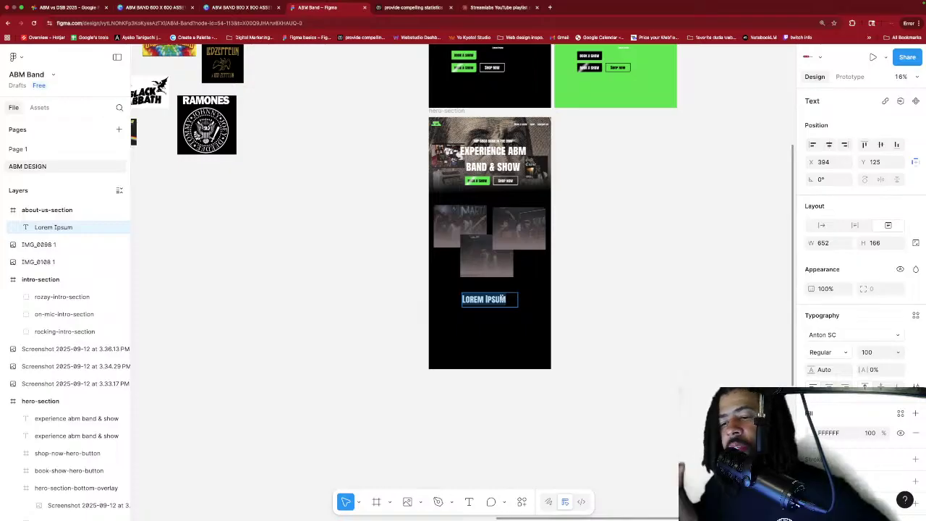
Review the hero and intro sections above the new heading to judge how the page flows into about-us-section.
scroll(504, 299, right, 5)
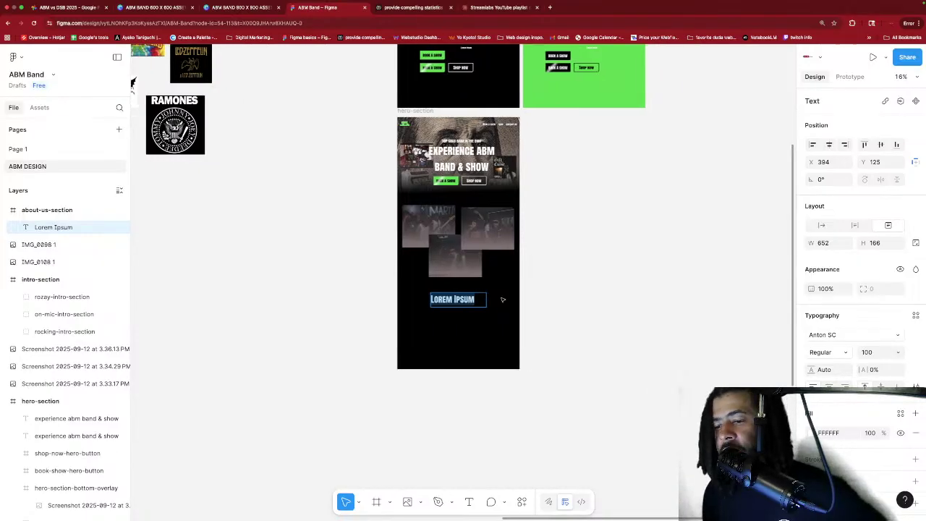
scroll(471, 265, left, 3)
scroll(477, 259, up, 10)
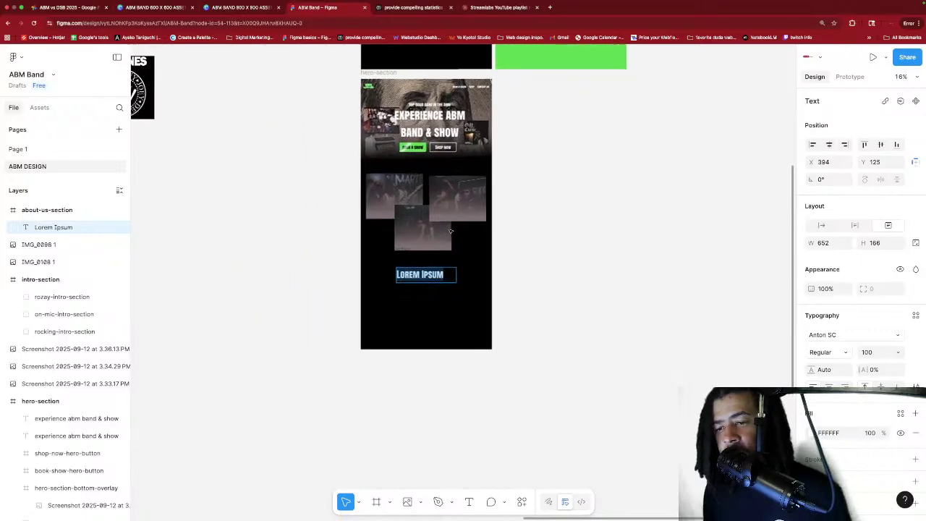
scroll(509, 247, up, 5)
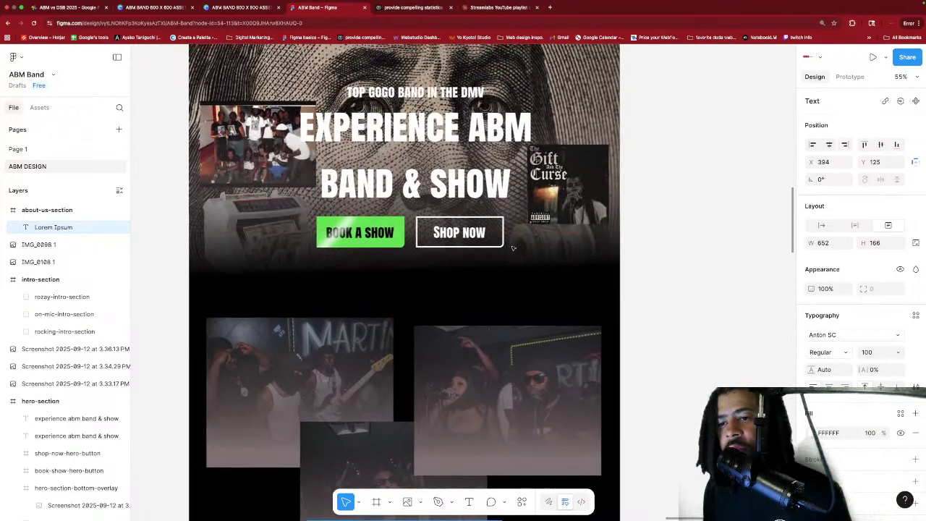
scroll(512, 248, down, 2)
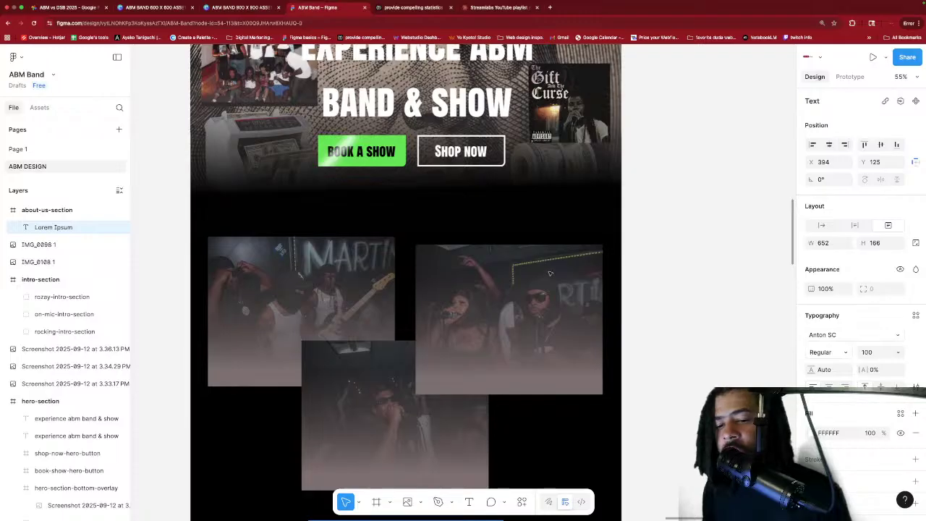
scroll(547, 262, down, 2)
scroll(529, 252, down, 2)
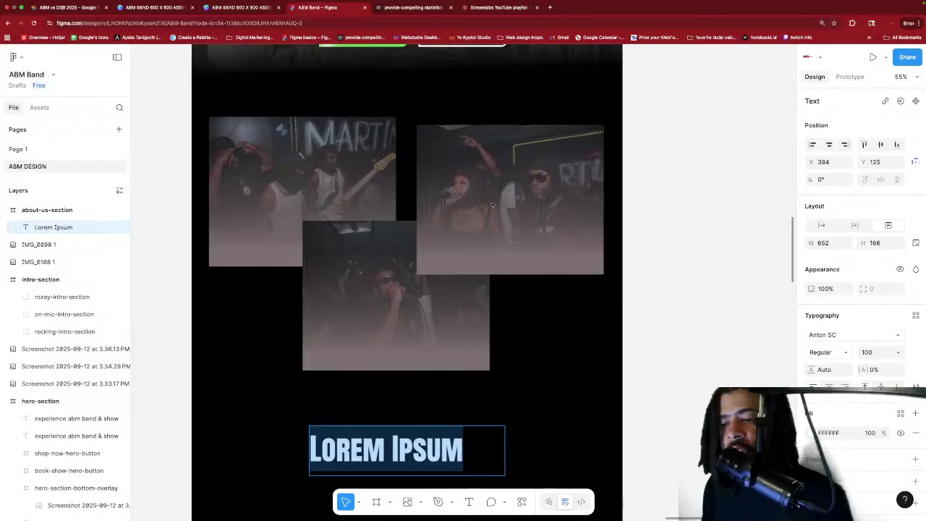
scroll(493, 212, up, 2)
scroll(492, 206, down, 7)
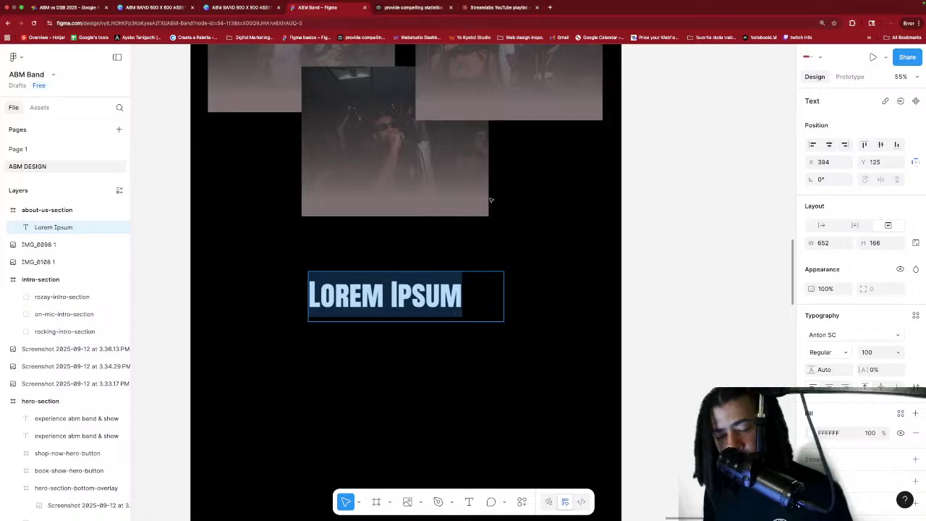
Replace the placeholder text in about-us-section with the heading "who we are & what we stand for".
scroll(500, 217, down, 1)
scroll(543, 260, left, 4)
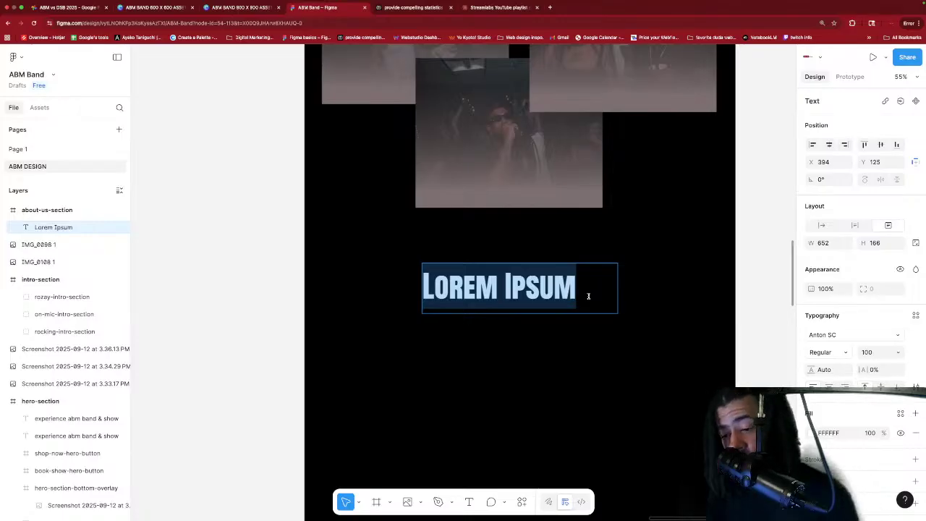
text(who we are)
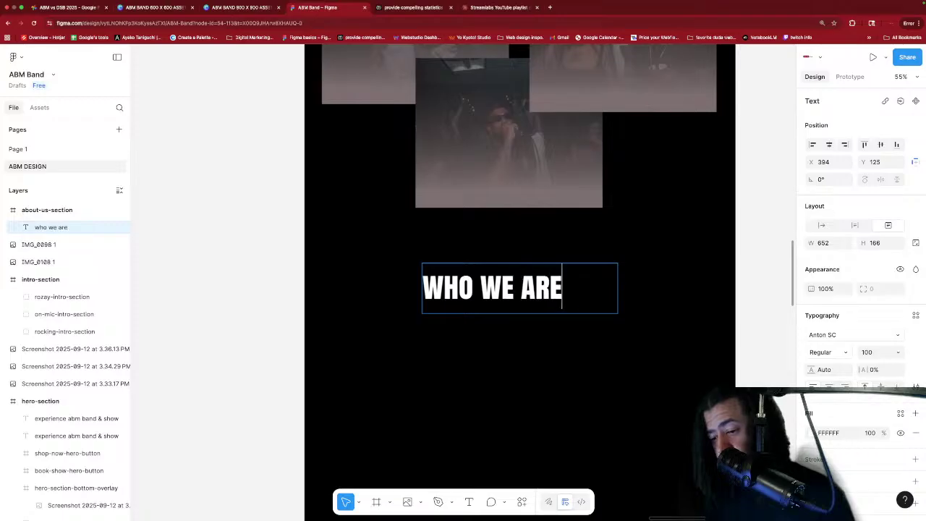
text( & what we )
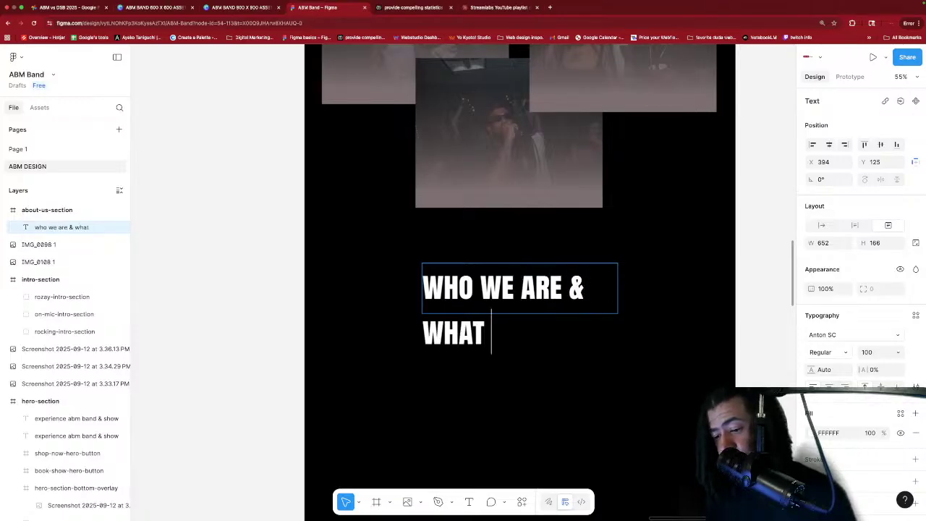
text(stand for)
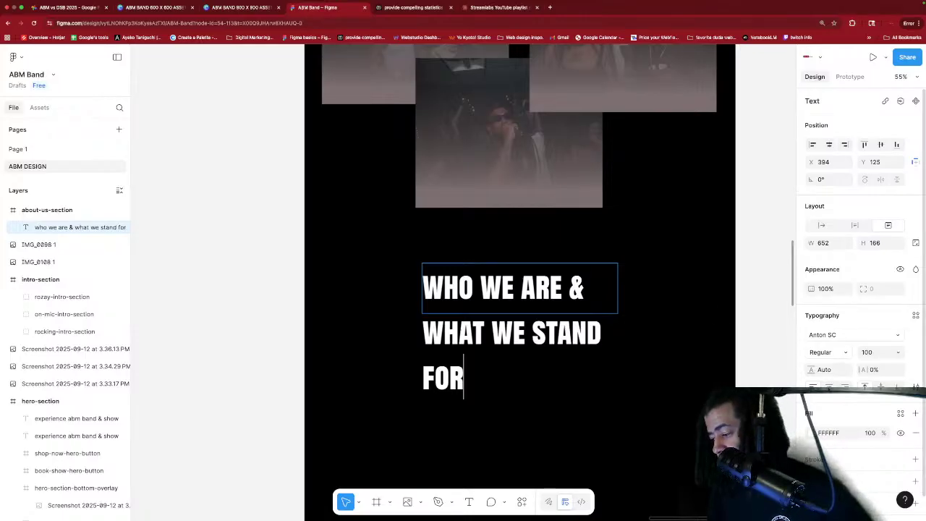
Center-align the about-us heading and fit its text box to 902 by 302 at X 269, Y 0.
click(825, 387)
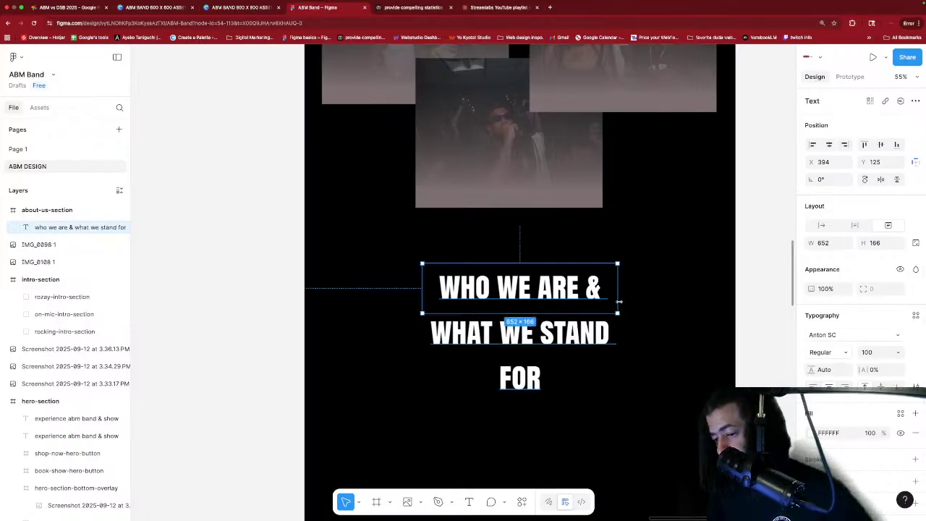
drag(619, 296, 673, 294)
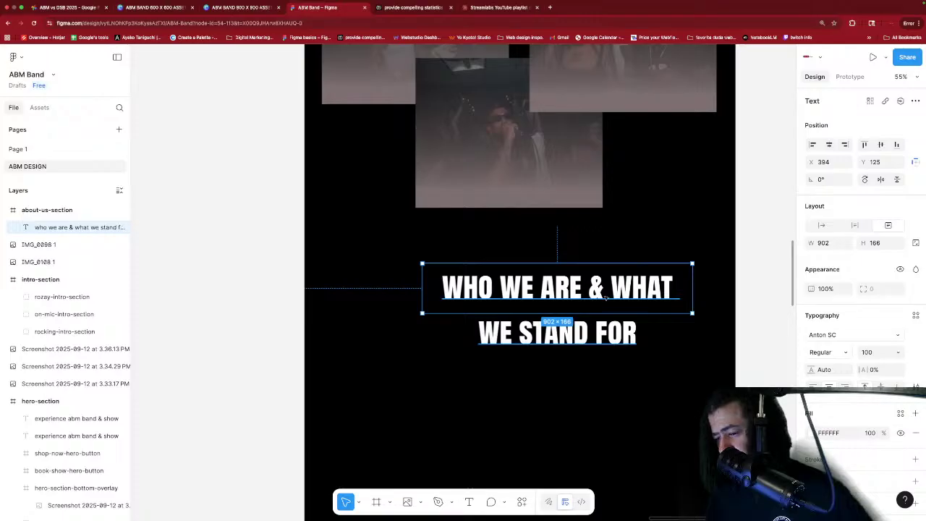
drag(572, 291, 541, 323)
drag(546, 284, 547, 277)
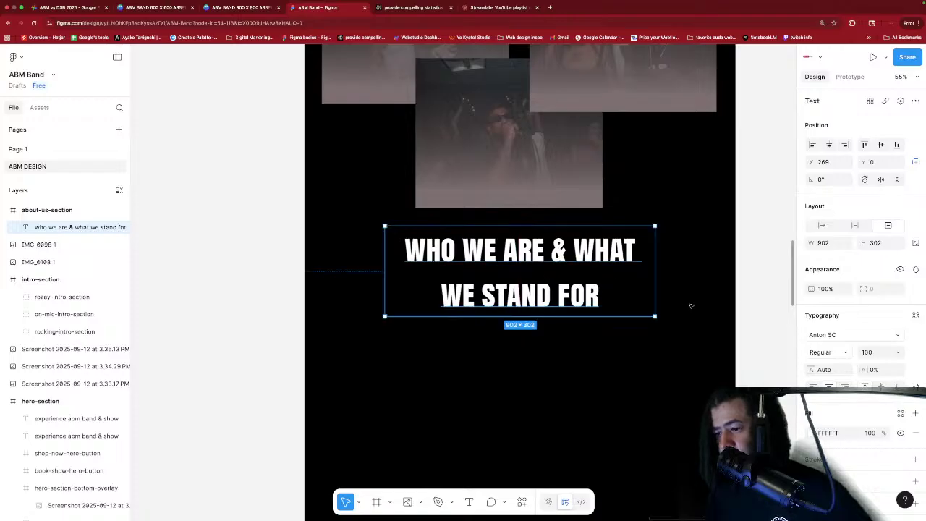
click(669, 298)
Lower the about-us heading slightly to widen the gap beneath the overlapping band photos.
scroll(665, 295, up, 2)
scroll(664, 293, up, 4)
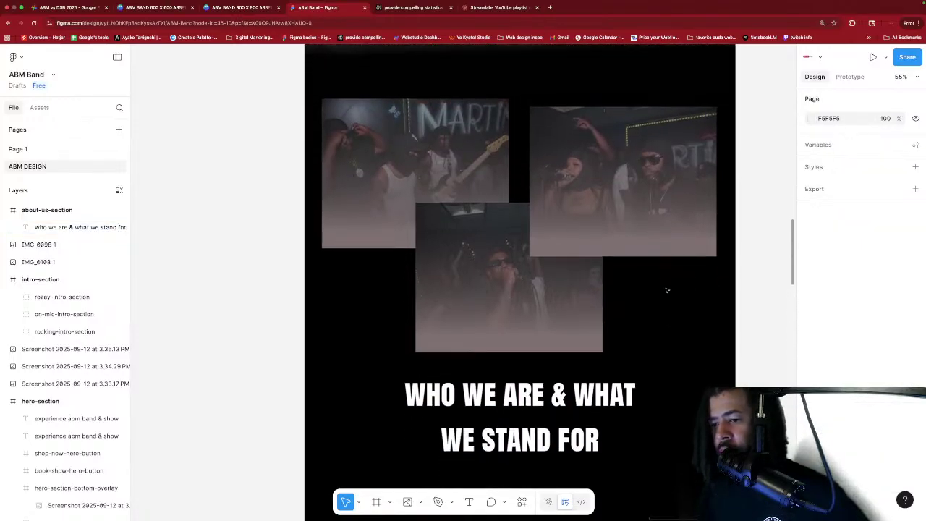
scroll(665, 291, down, 8)
scroll(667, 290, up, 1)
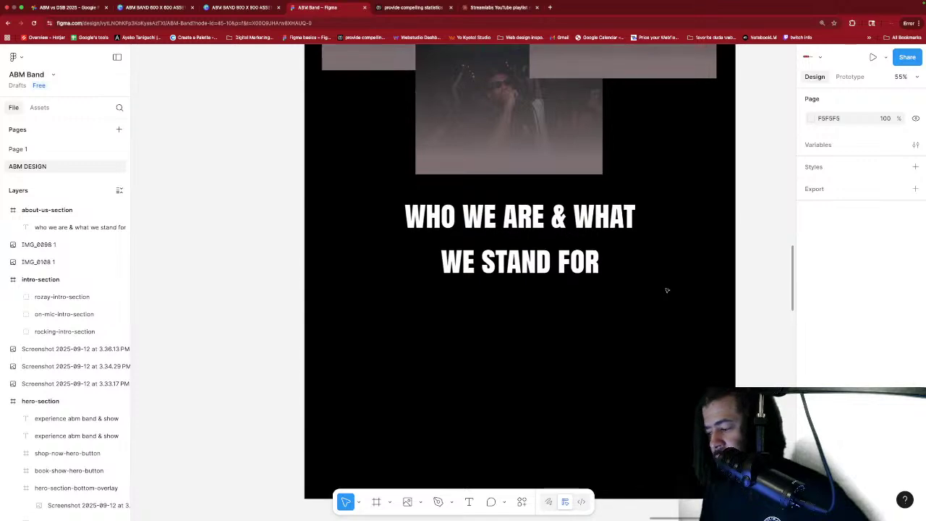
scroll(667, 290, up, 15)
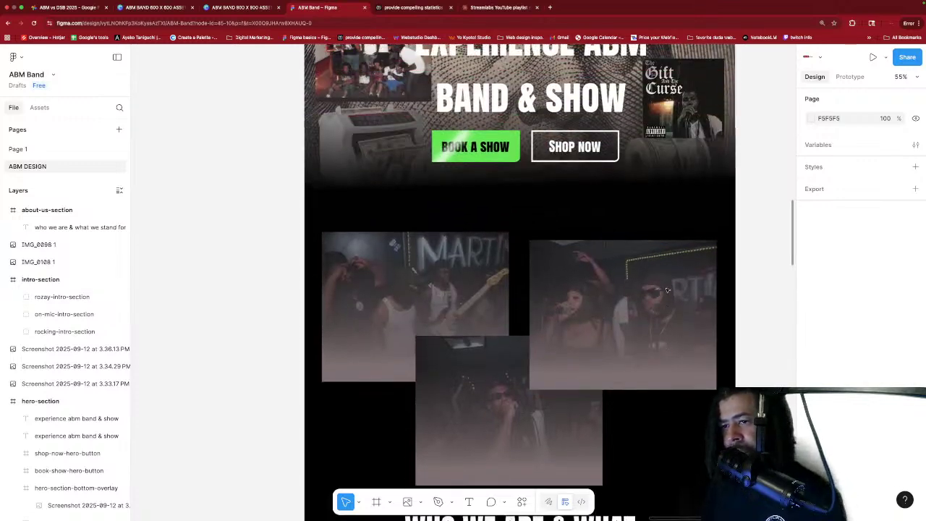
scroll(667, 290, up, 2)
scroll(667, 290, down, 18)
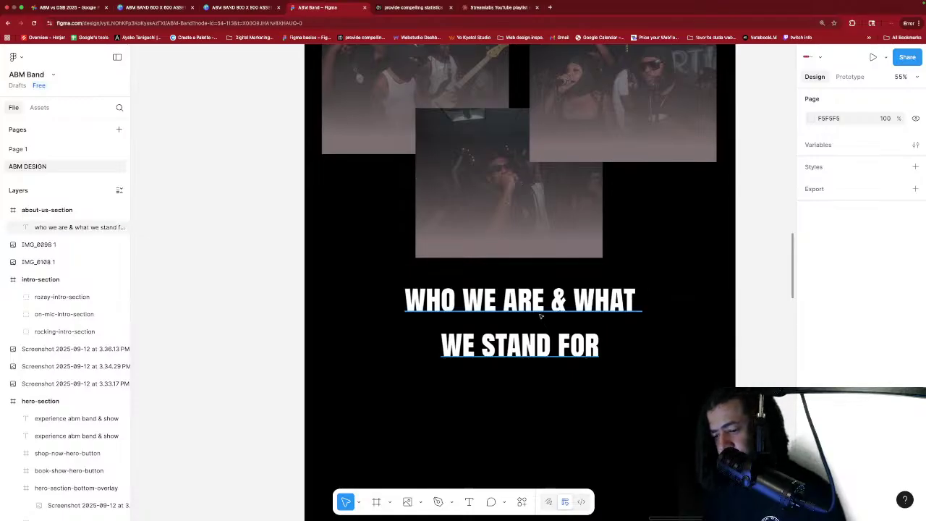
click(539, 311)
drag(539, 312, 537, 331)
click(618, 293)
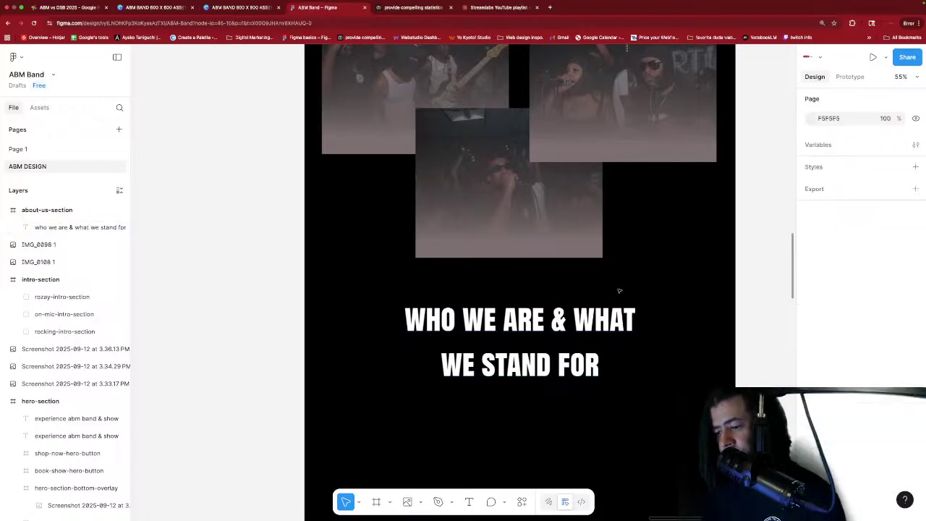
Copy the white H4 Lorem Ipsum sample from Frame 17 into about-us-section above the heading, at X 598, Y 12.
scroll(610, 288, up, 5)
scroll(609, 288, up, 10)
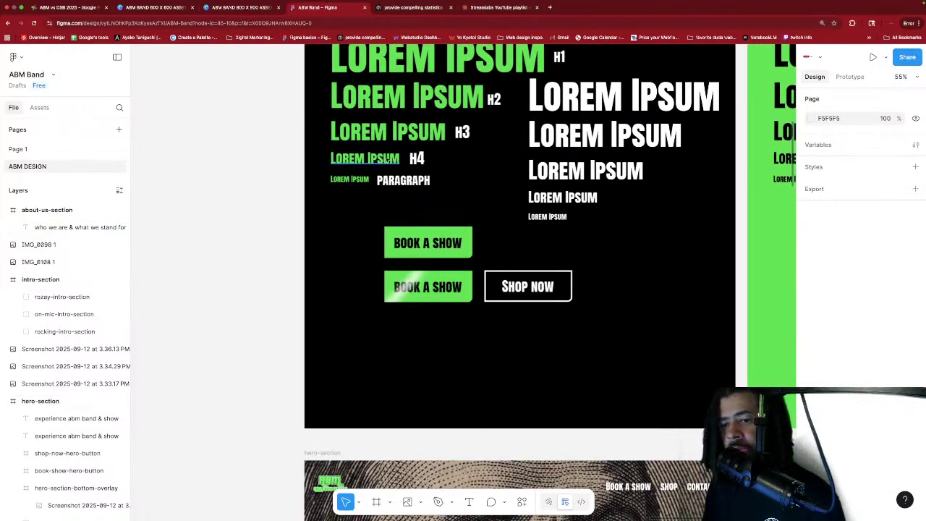
click(578, 198)
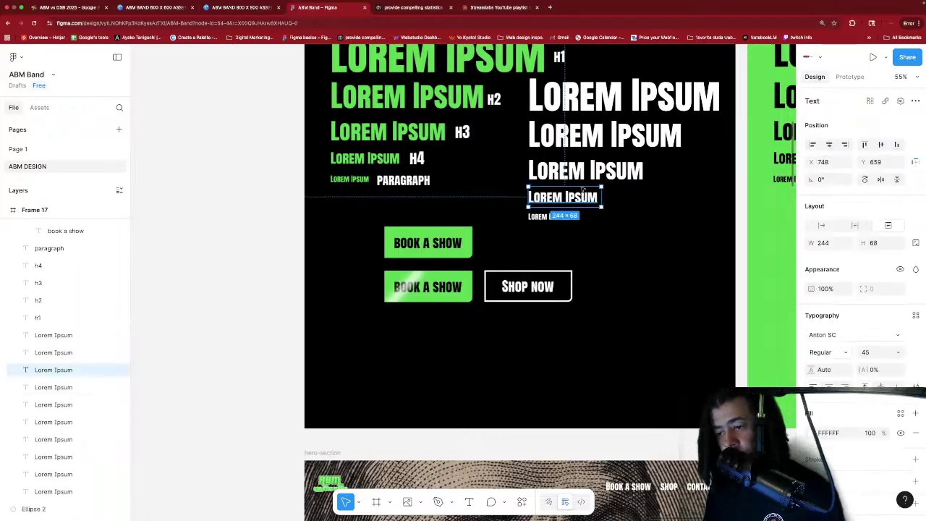
scroll(564, 185, down, 15)
click(501, 170)
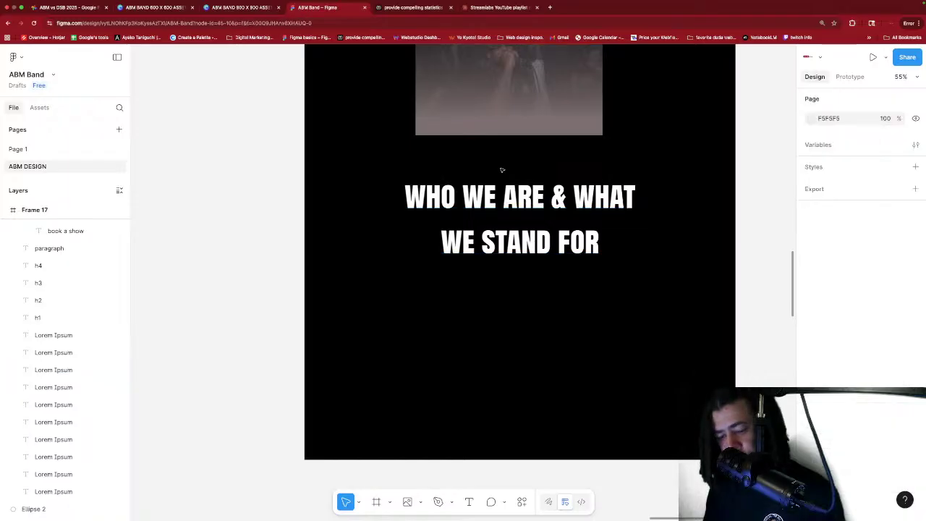
key(ctrl+v)
drag(462, 279, 527, 167)
Replace the small placeholder above the about-us heading with "whammmm" and center-align it.
double_click(527, 167)
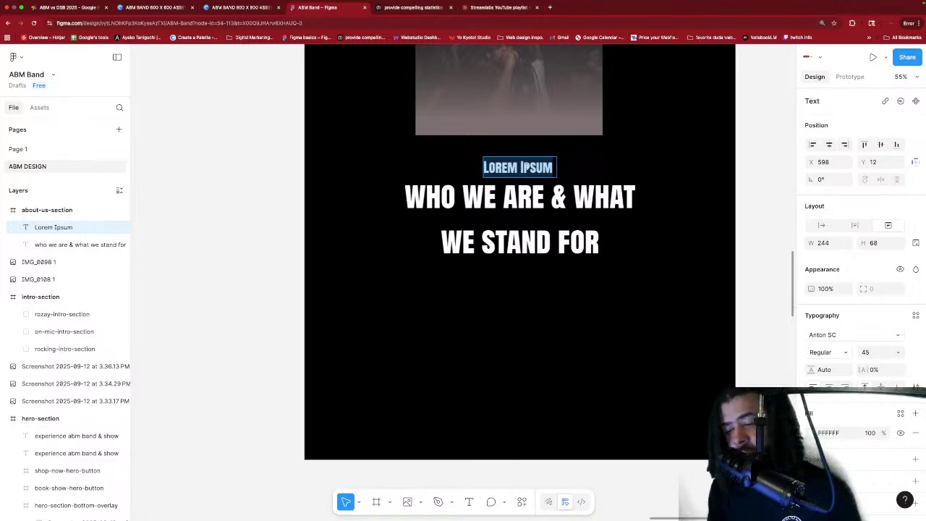
text(whammmm)
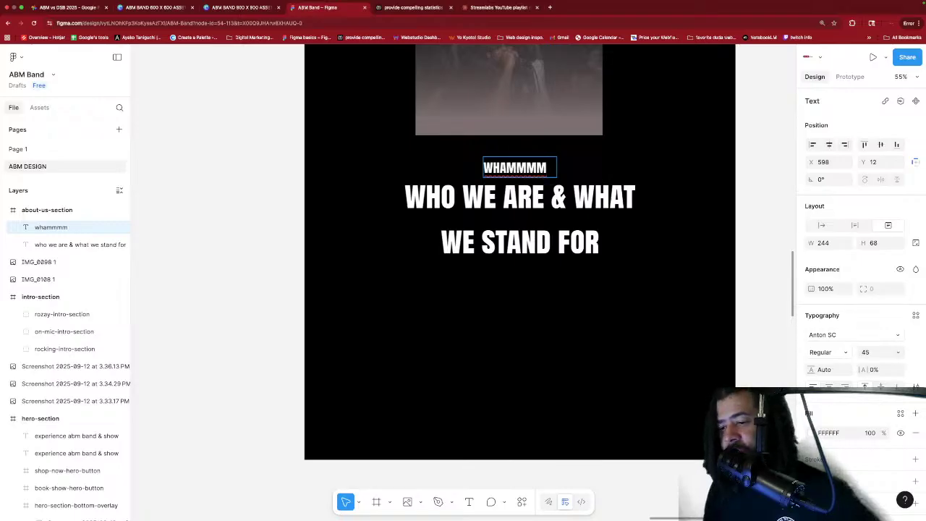
key(Escape)
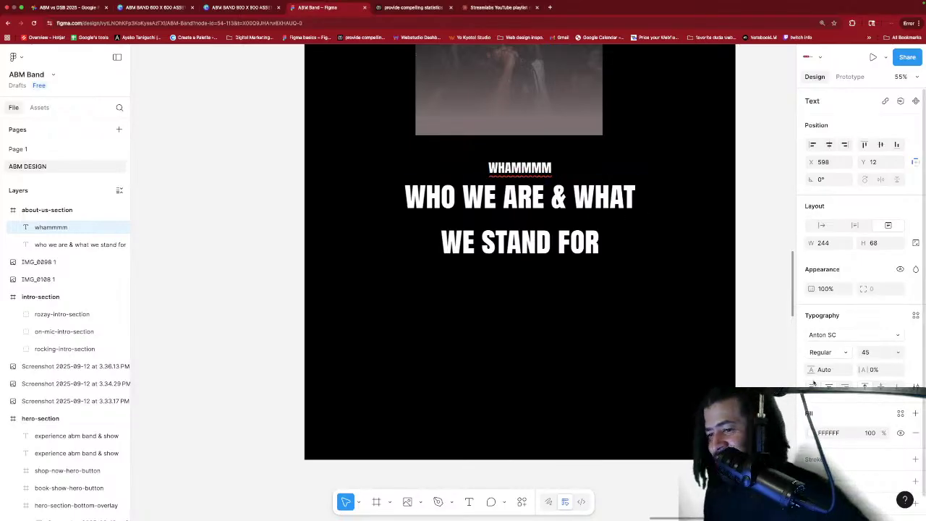
click(643, 274)
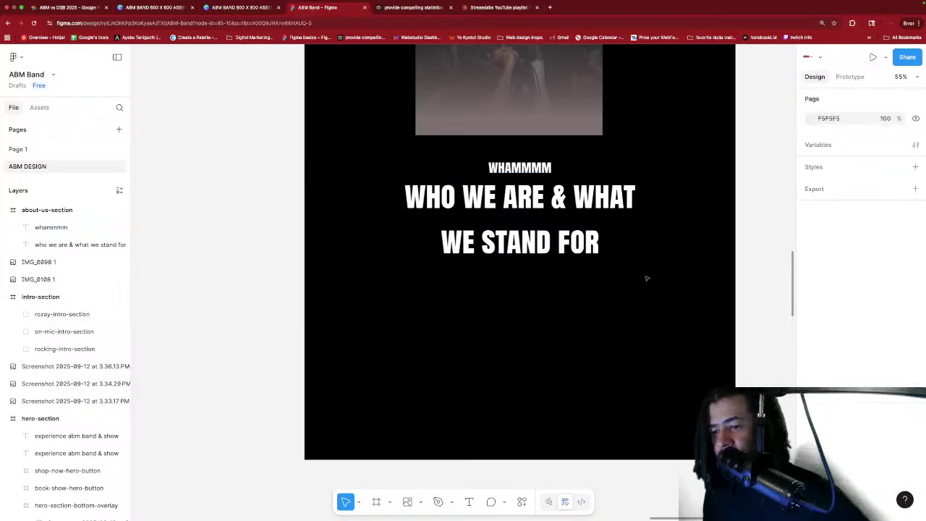
scroll(542, 257, down, 1)
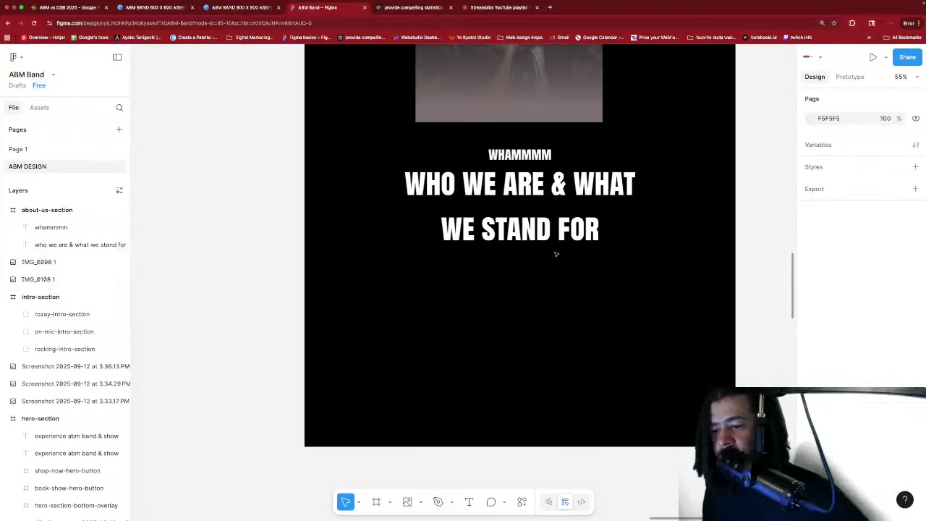
Copy the white paragraph-size Lorem Ipsum sample from Frame 17 beneath the about-us heading and widen its box to 783 at X 378, Y 377.
scroll(597, 209, up, 5)
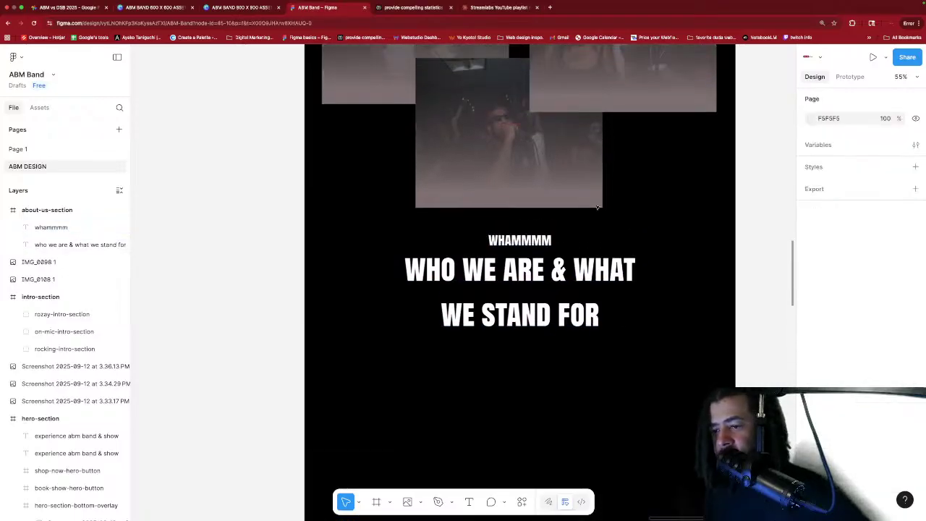
scroll(598, 207, up, 10)
scroll(597, 208, down, 5)
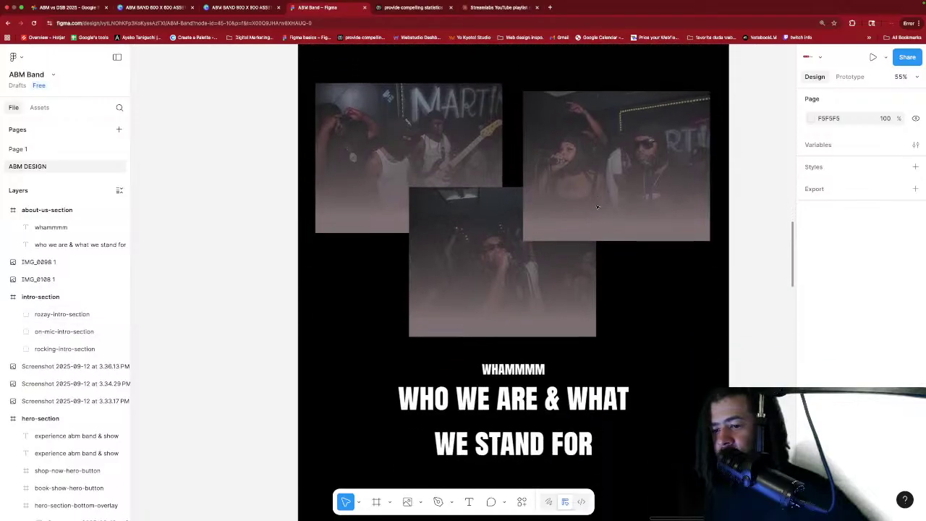
scroll(598, 208, down, 10)
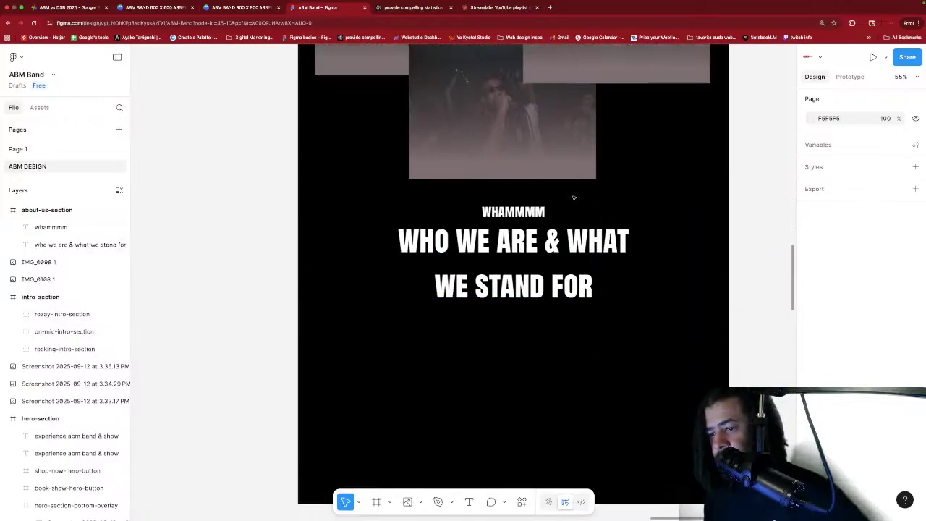
scroll(573, 198, up, 10)
scroll(573, 197, down, 2)
scroll(573, 198, up, 6)
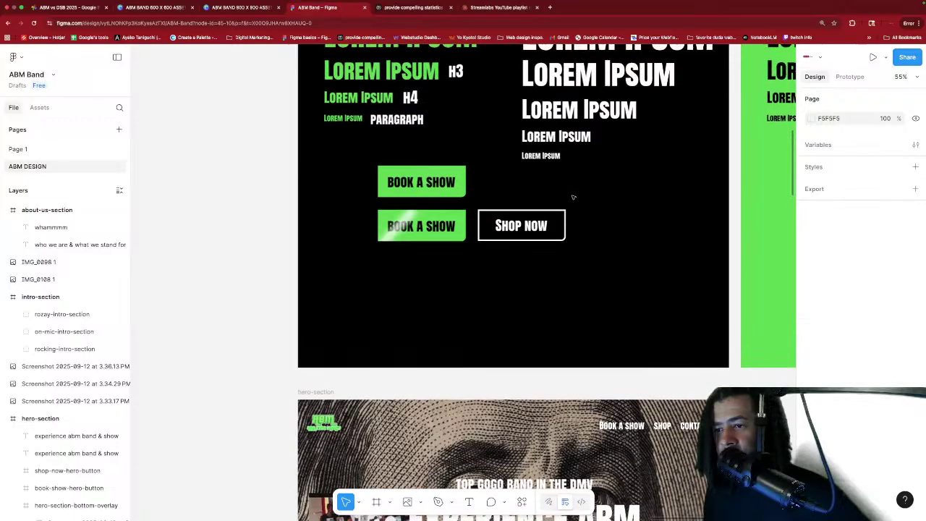
click(550, 159)
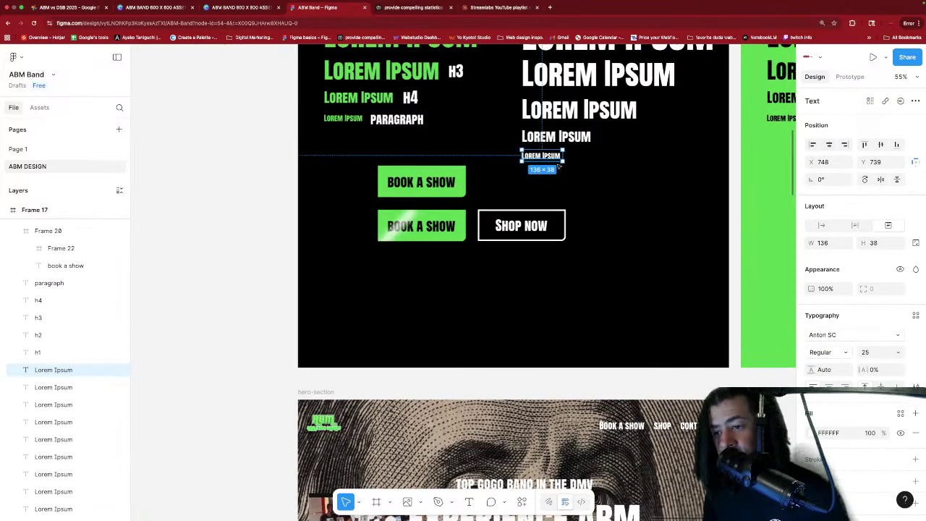
scroll(559, 165, down, 15)
click(496, 272)
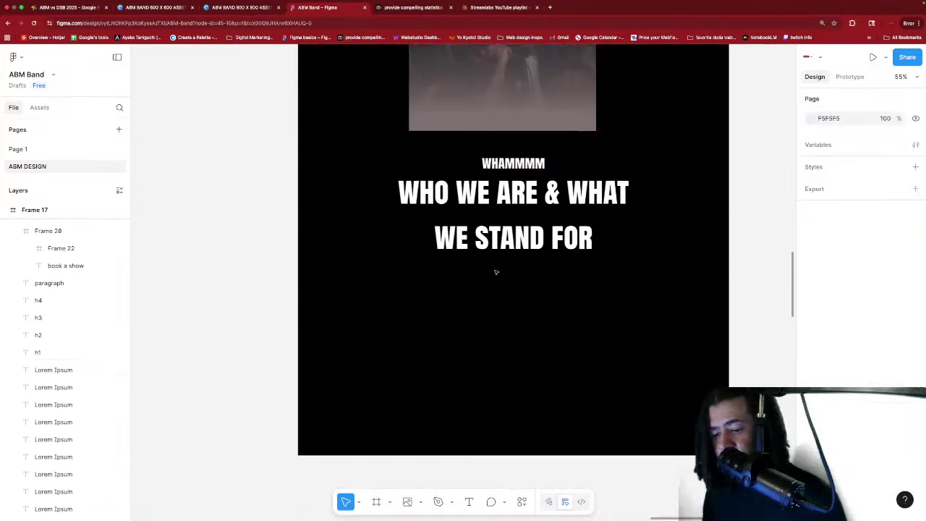
click(495, 272)
key(ctrl+v)
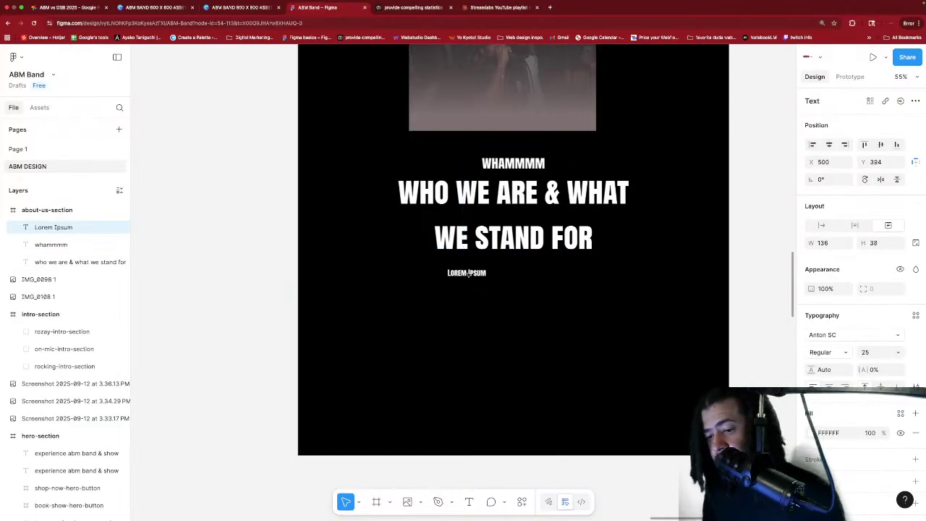
drag(469, 273, 646, 304)
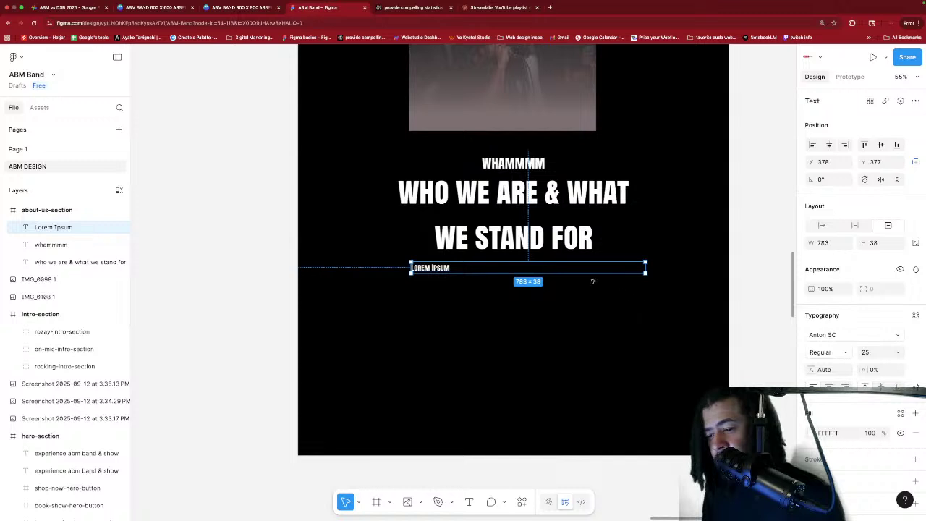
Extend the paragraph beneath the about-us heading to eight repetitions of "Lorem Ipsum" ending with a period.
double_click(432, 268)
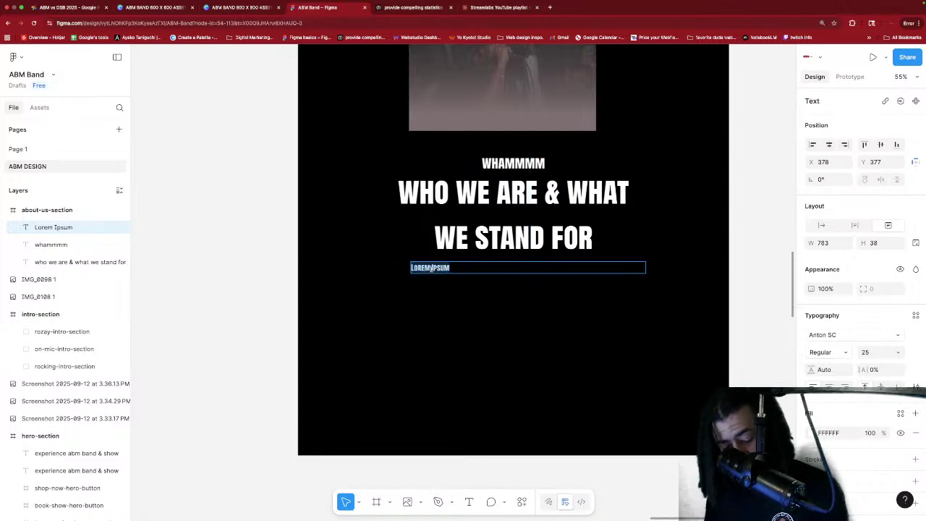
click(471, 267)
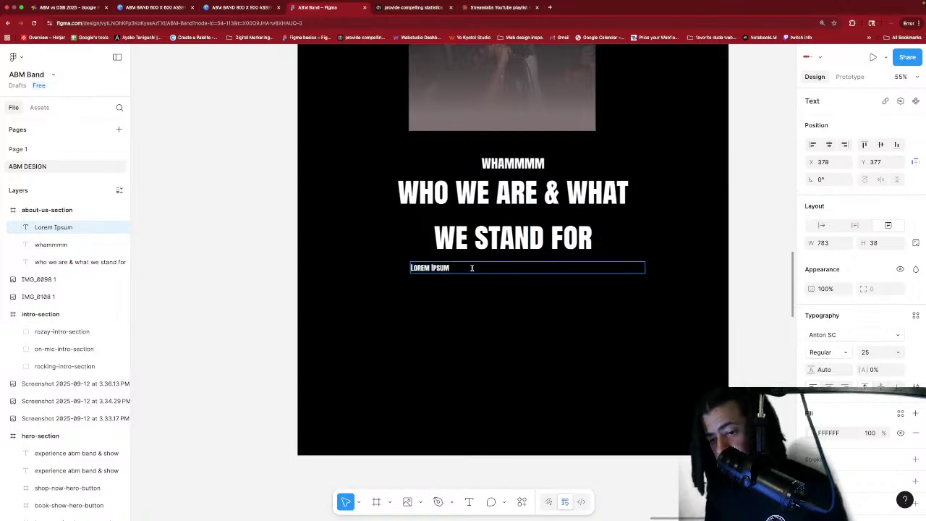
text(Lorem Ipsum)
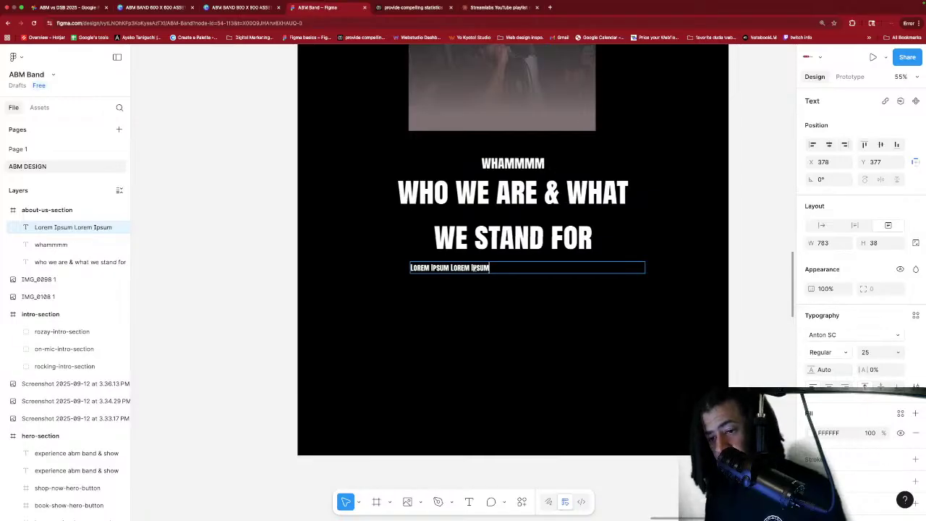
text(Lorem Ipsum)
text(Lorem Ipsum)
key(super+space)
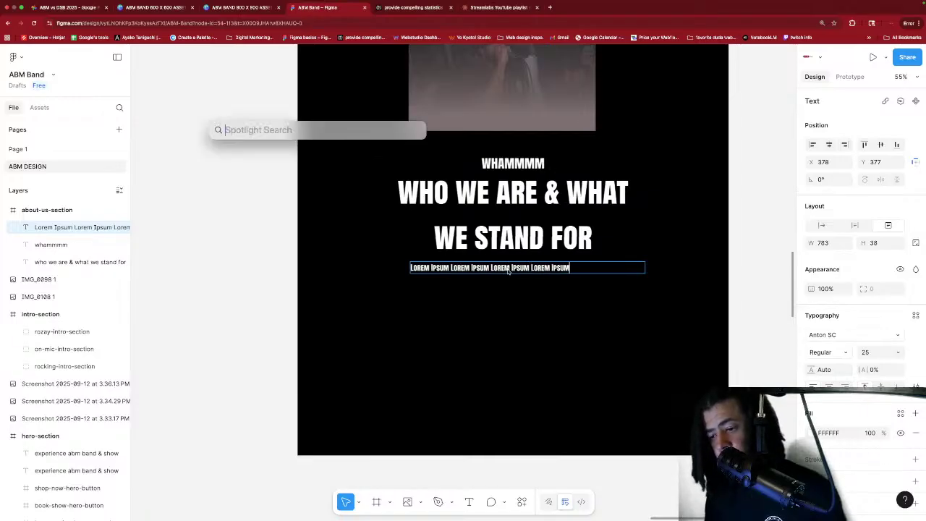
key(Escape)
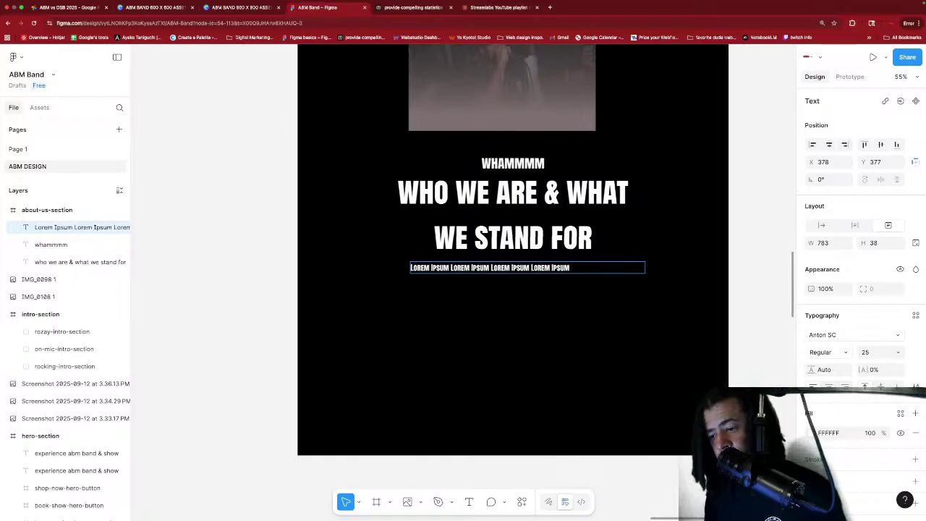
text(Lorem Ipsum)
text(Lorem Ipsum)
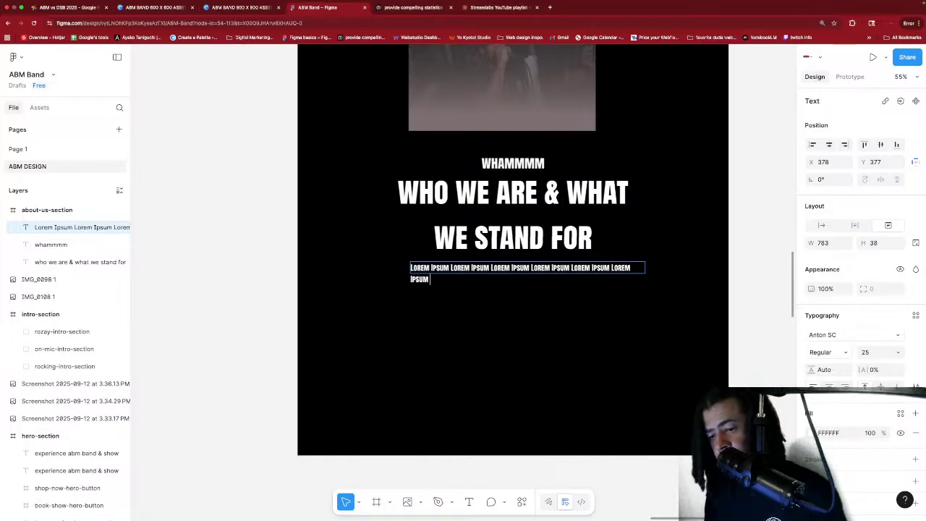
text(Lorem Ipsum)
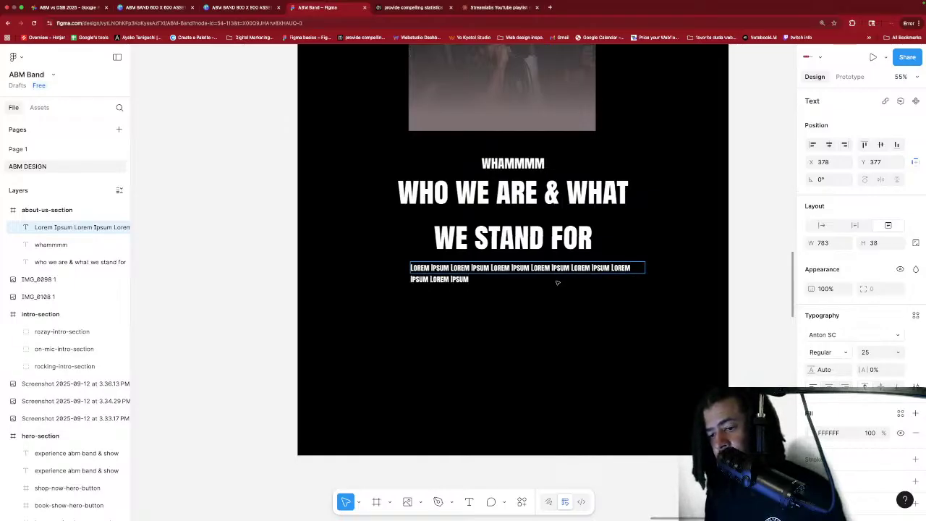
text(Lorem Ipsum)
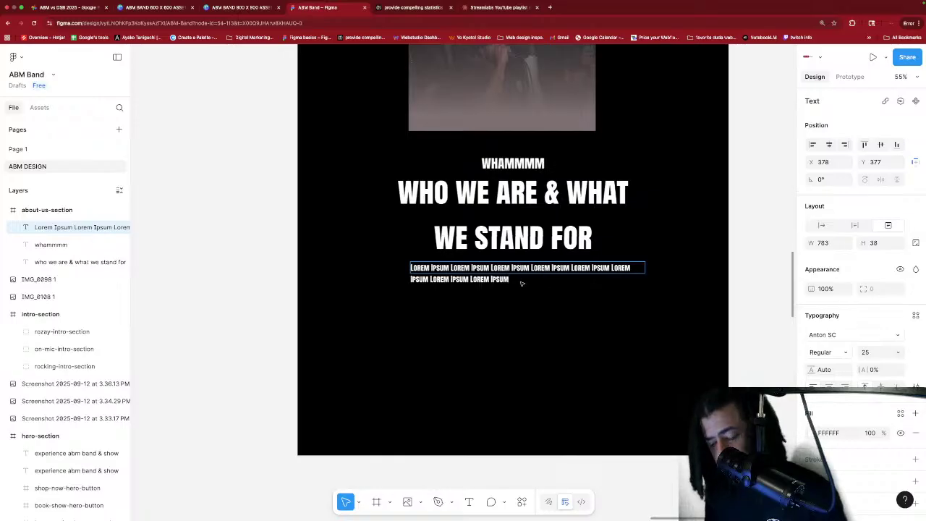
text(.)
key(Escape)
Center-align the Lorem Ipsum paragraph in a 783 by 76 box and center it slightly lower beneath the about-us heading.
drag(535, 277, 535, 284)
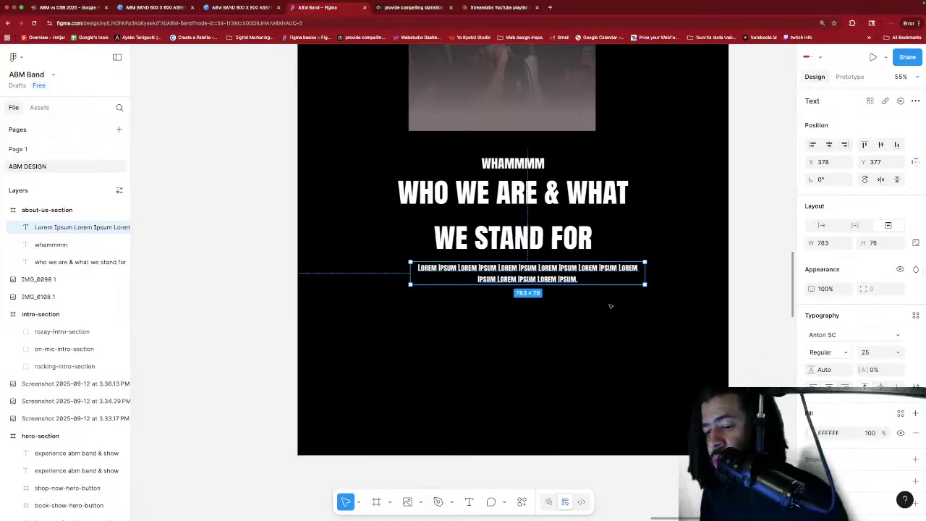
key(super+alt+t)
scroll(568, 261, down, 3)
scroll(563, 246, up, 3)
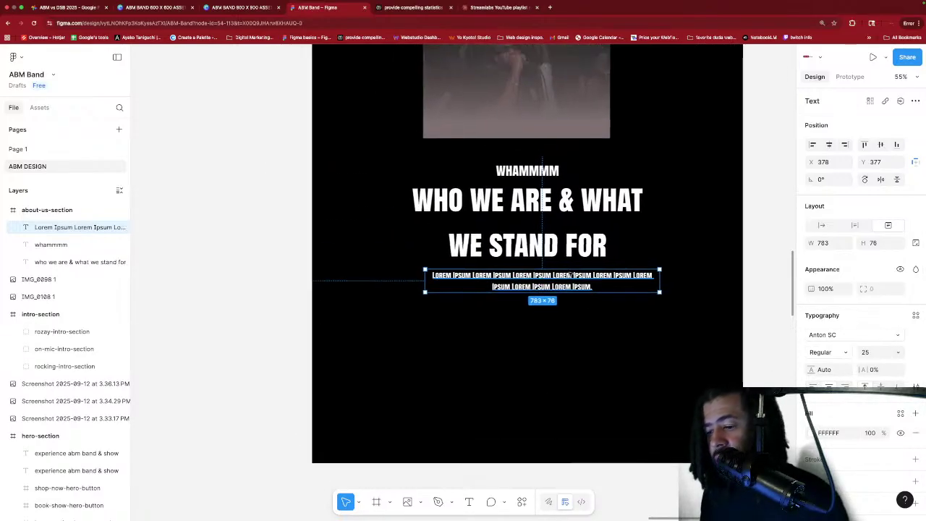
drag(568, 277, 547, 282)
click(651, 311)
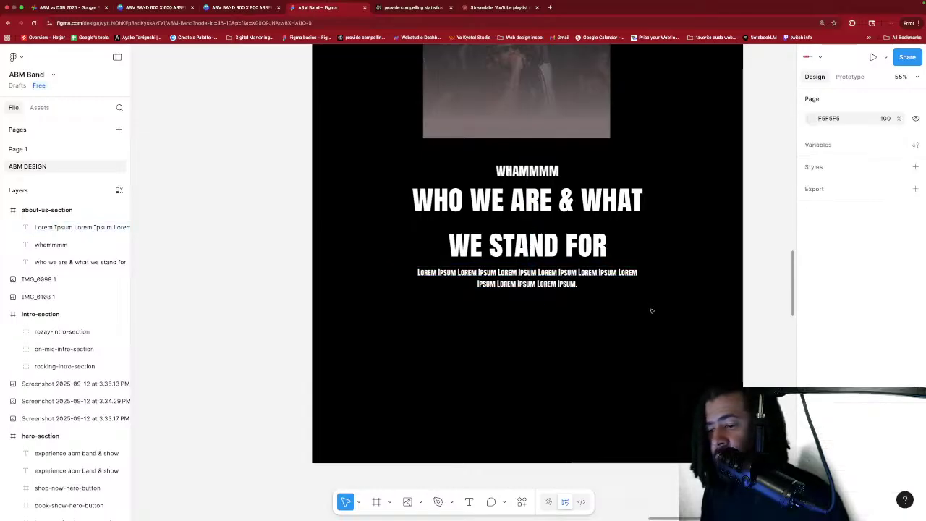
Widen the about-us heading's text box to 1134 by 302 and recenter it in the section at X 153, Y 65.
scroll(661, 289, up, 3)
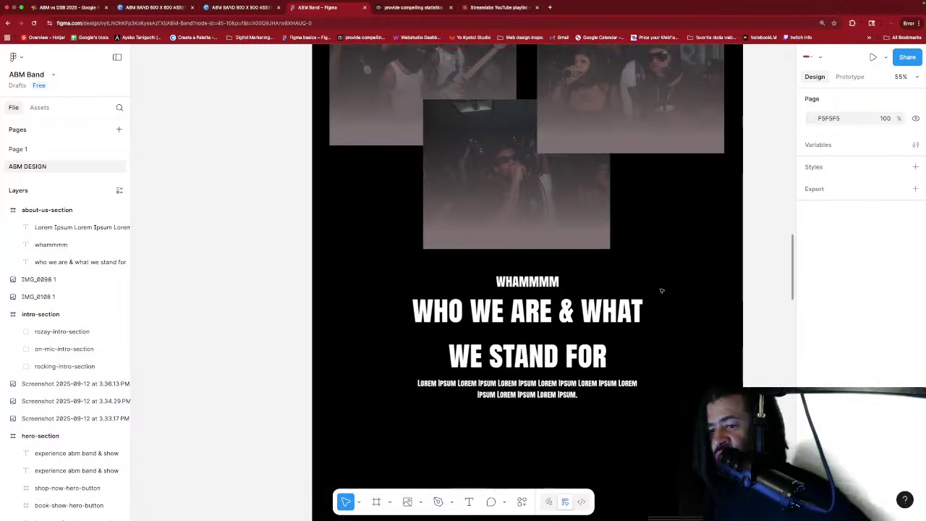
scroll(661, 290, up, 3)
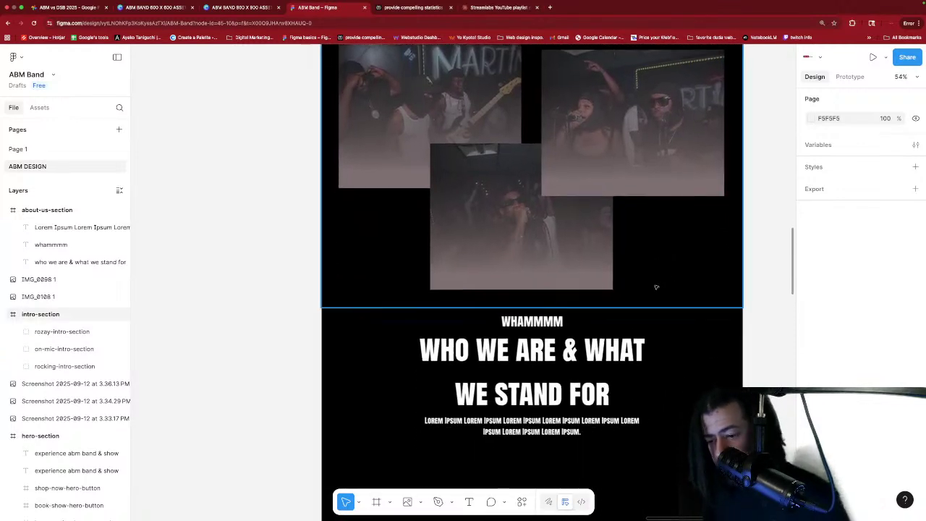
scroll(656, 287, down, 5)
click(622, 321)
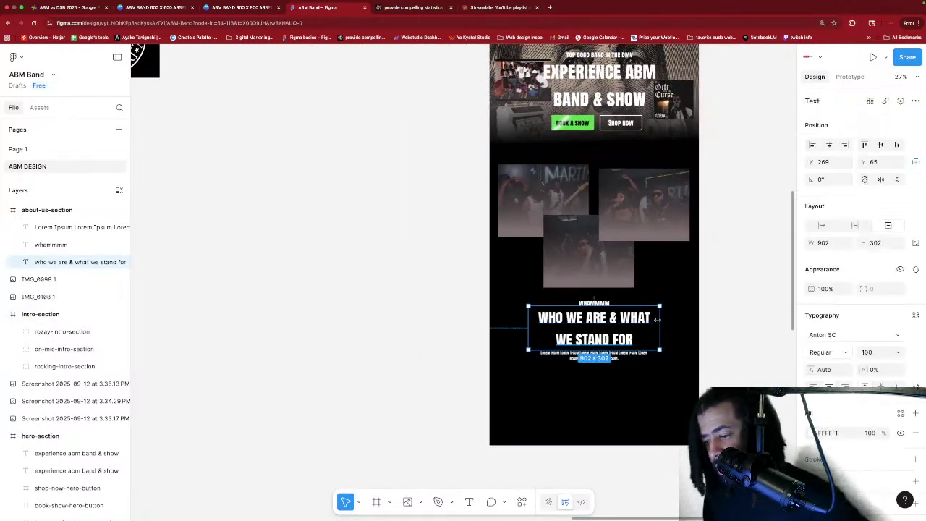
drag(658, 319, 694, 319)
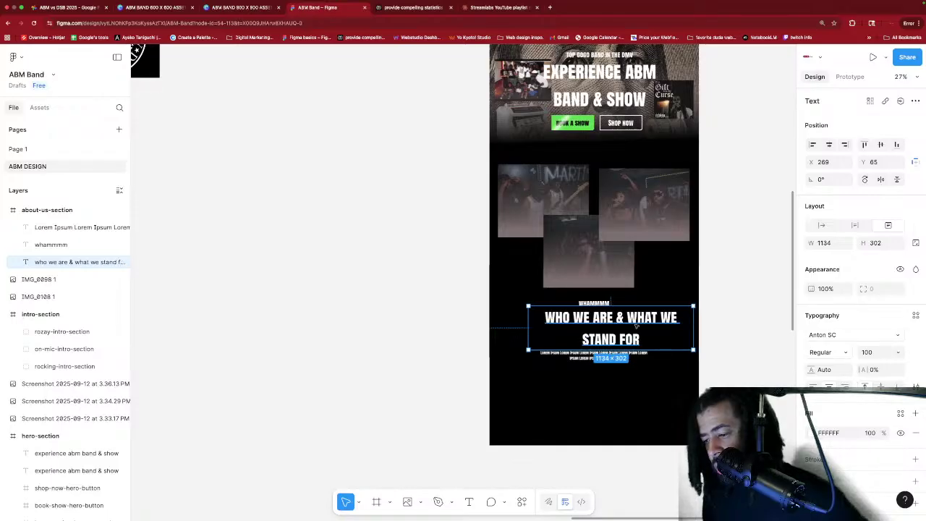
drag(639, 325, 623, 323)
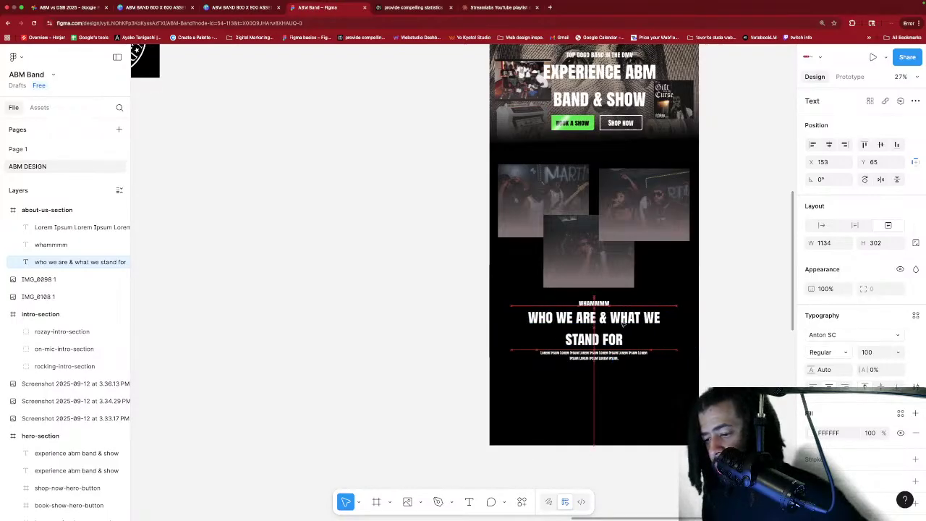
click(661, 361)
Review the overall layout and spacing of the stacked hero, photo intro and about-us sections.
scroll(679, 361, up, 1)
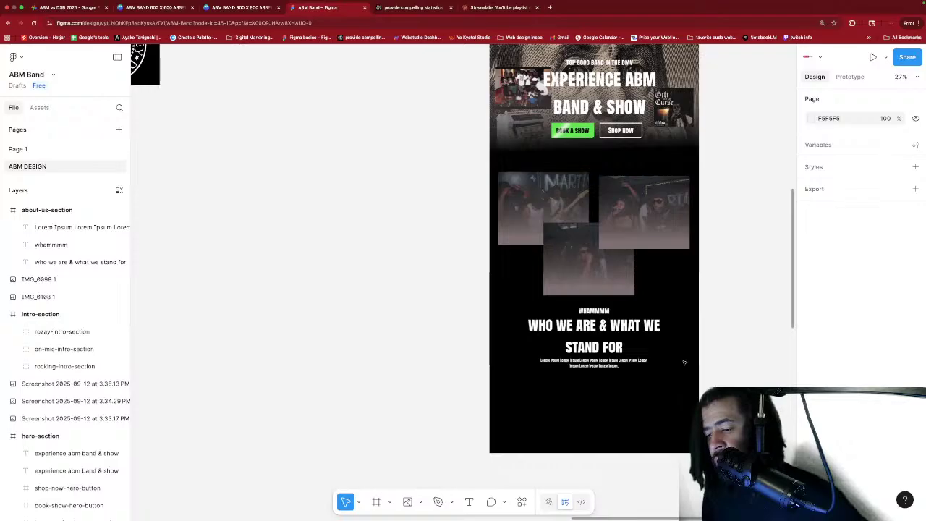
scroll(676, 358, up, 3)
scroll(673, 356, down, 3)
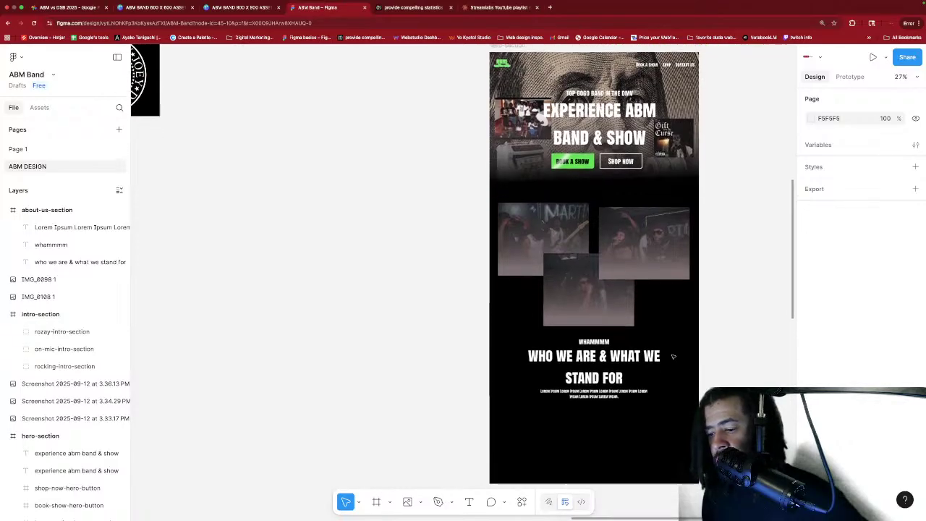
scroll(673, 357, down, 1)
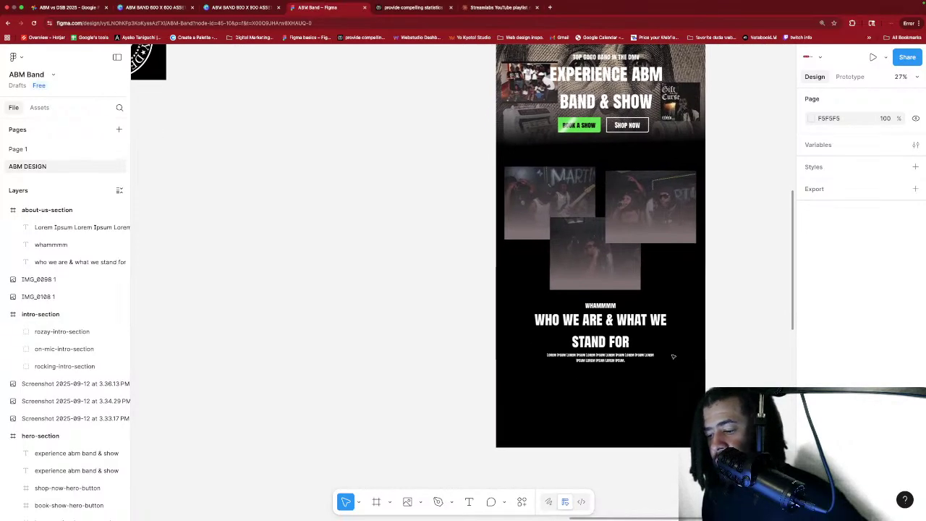
scroll(673, 357, right, 1)
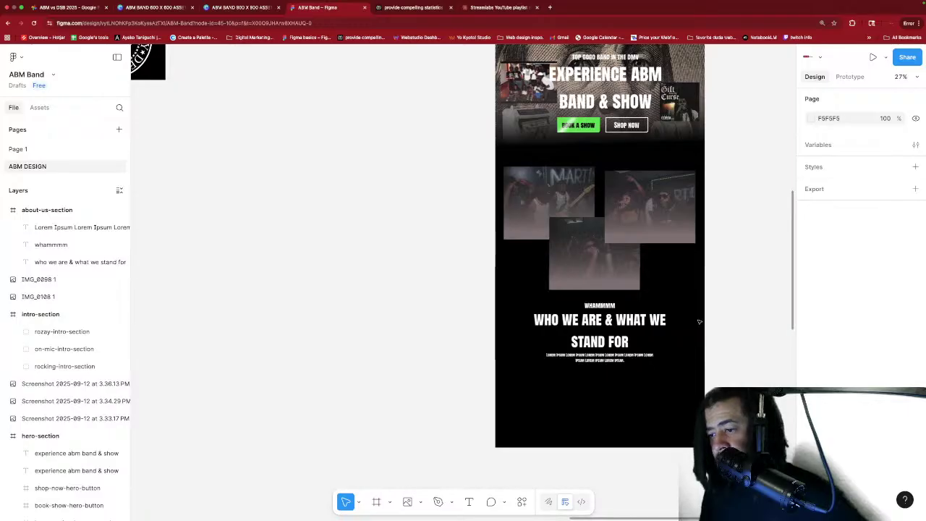
scroll(699, 321, down, 3)
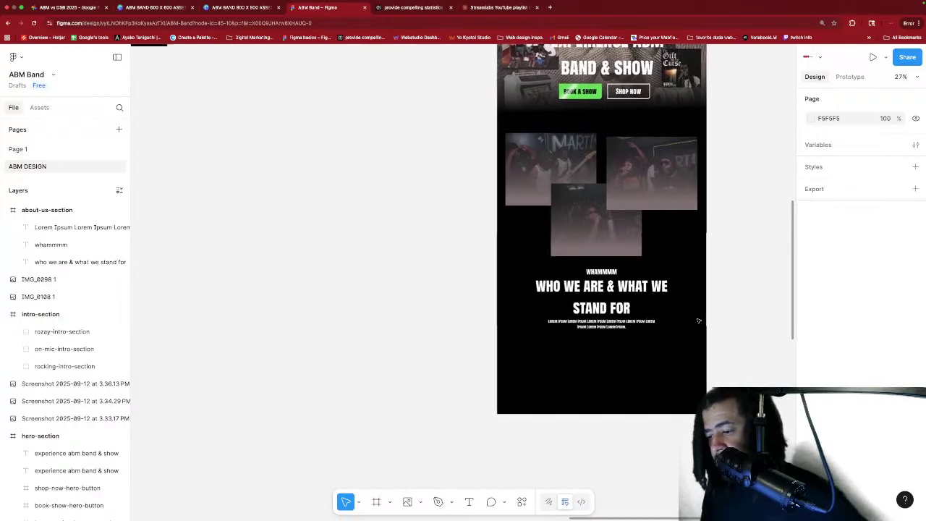
scroll(698, 321, down, 1)
scroll(698, 321, down, 1)
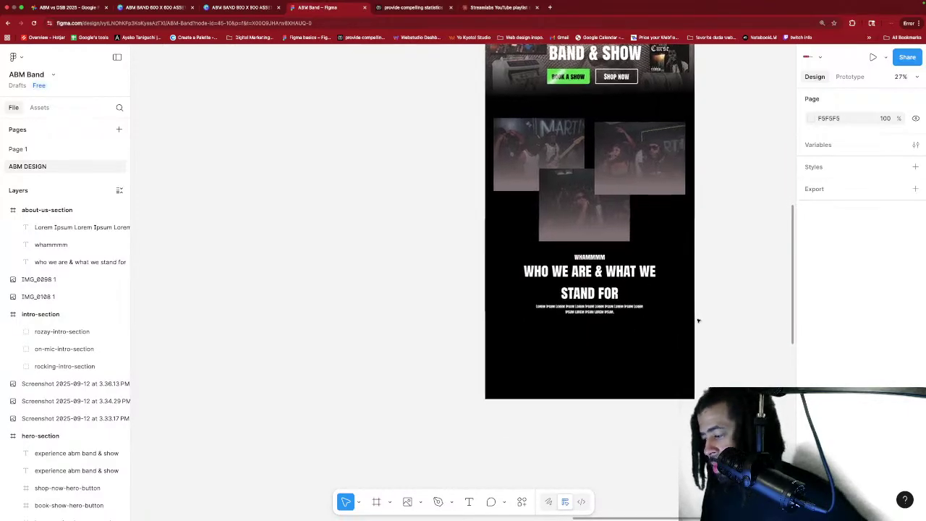
scroll(698, 321, up, 3)
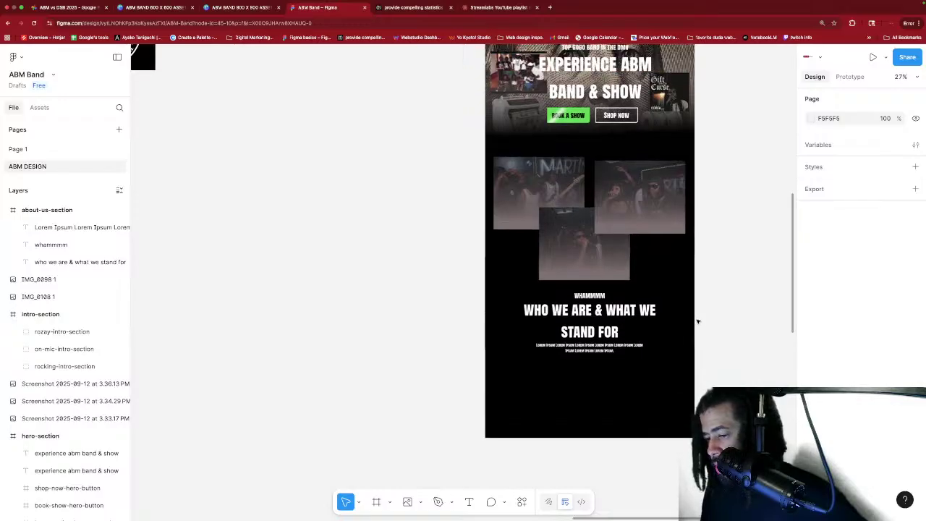
Duplicate the hero's Book a Show and Shop Now buttons and center the copies beneath the Lorem Ipsum paragraph in the about-us section.
scroll(629, 316, up, 3)
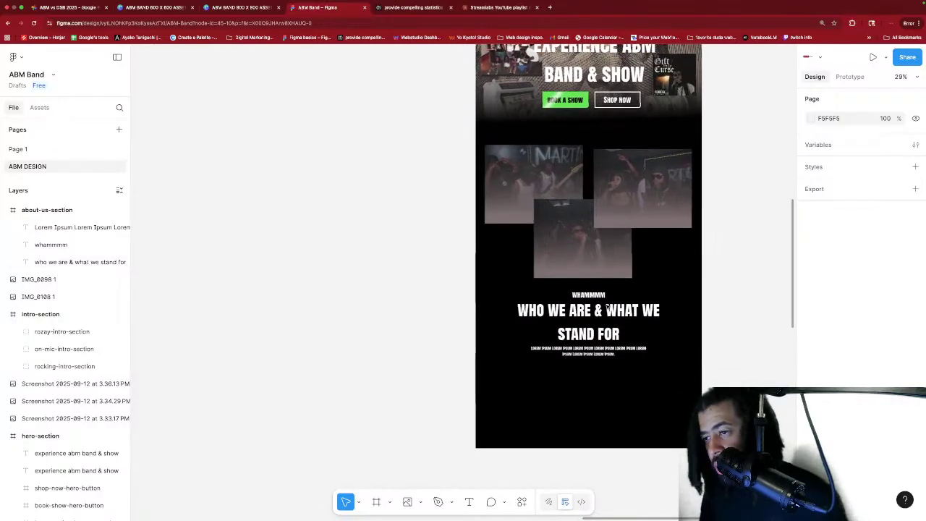
scroll(542, 142, up, 2)
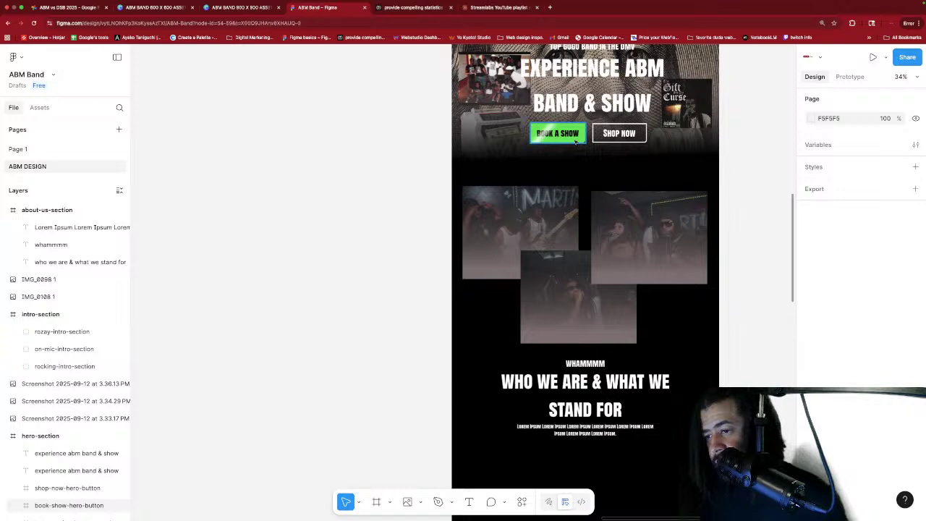
click(542, 141)
shift+click(605, 135)
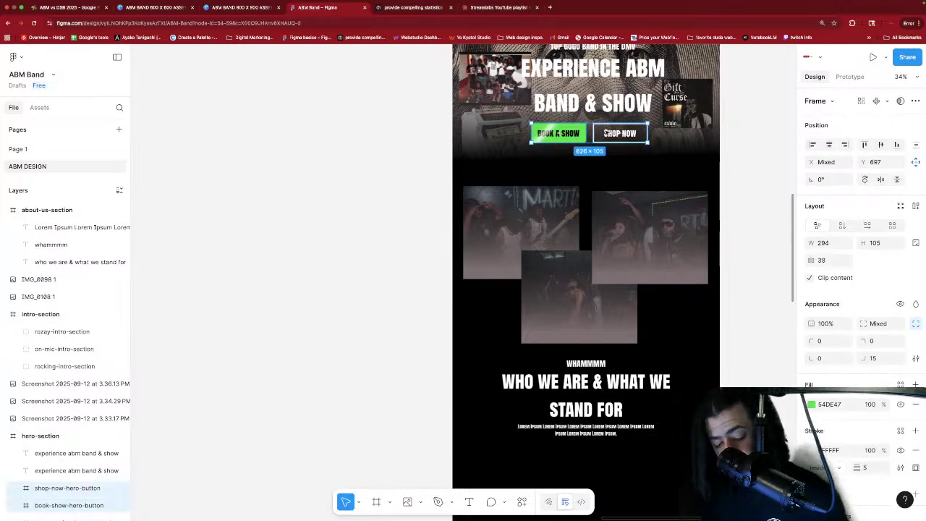
scroll(607, 138, down, 5)
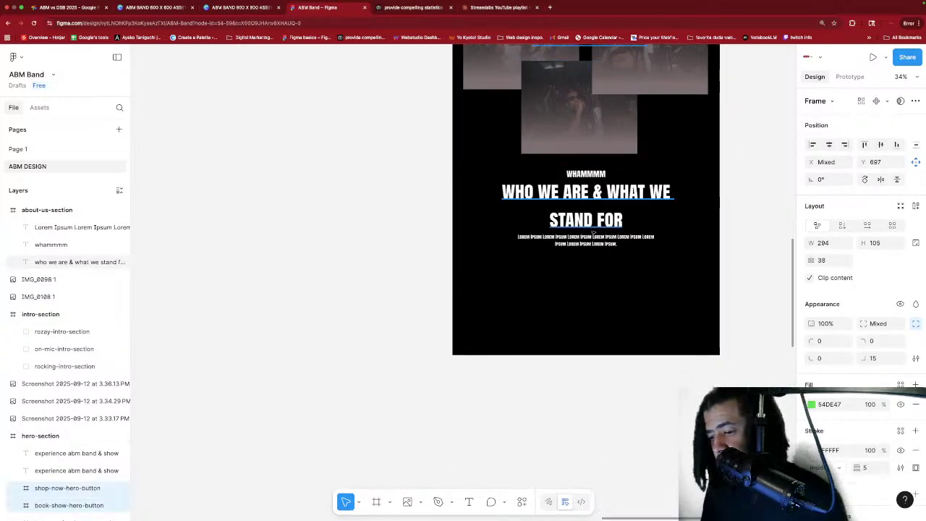
click(567, 274)
key(ctrl+v)
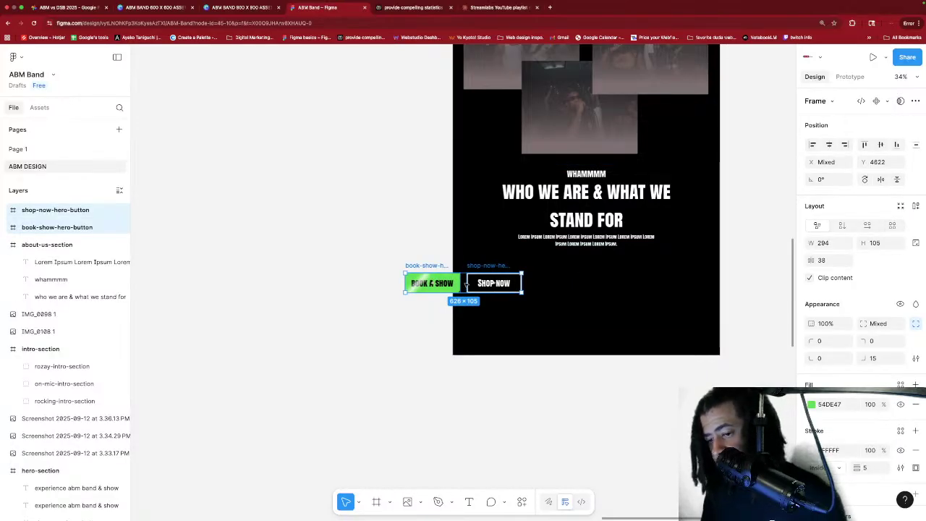
drag(466, 284, 587, 266)
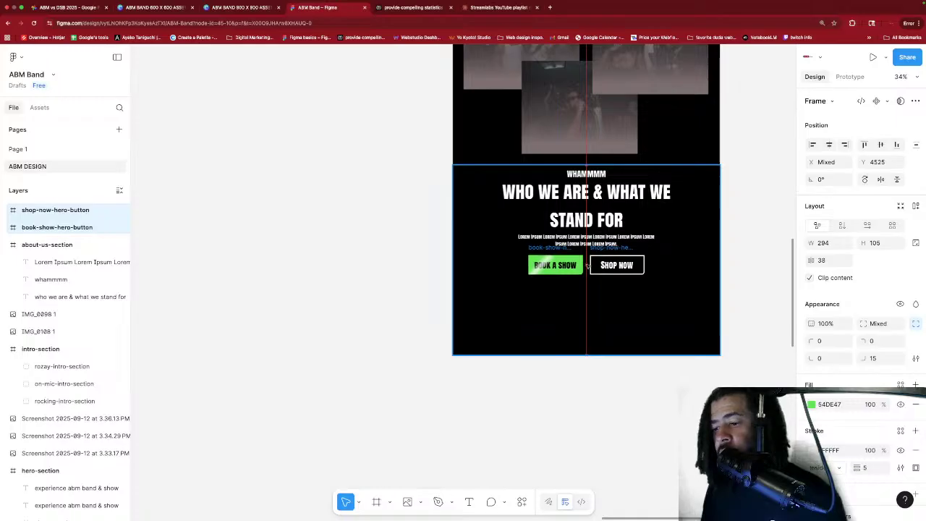
click(662, 302)
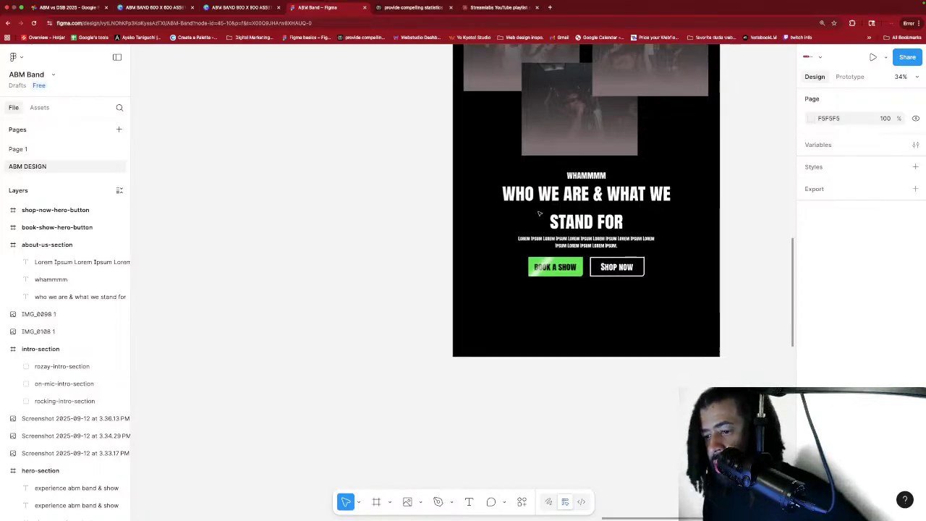
Set the font size of the "who we are & what we stand for" heading to 125.
scroll(544, 231, up, 2)
scroll(552, 230, up, 10)
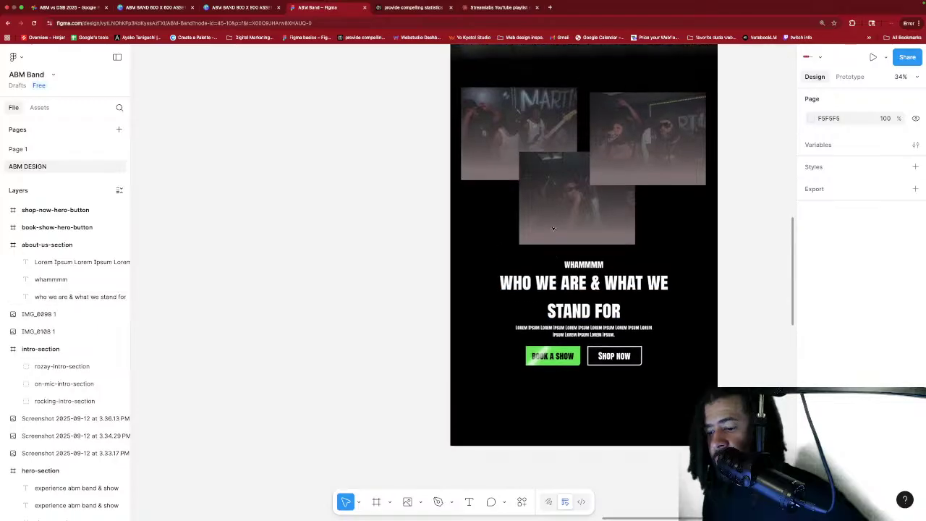
scroll(553, 234, down, 1)
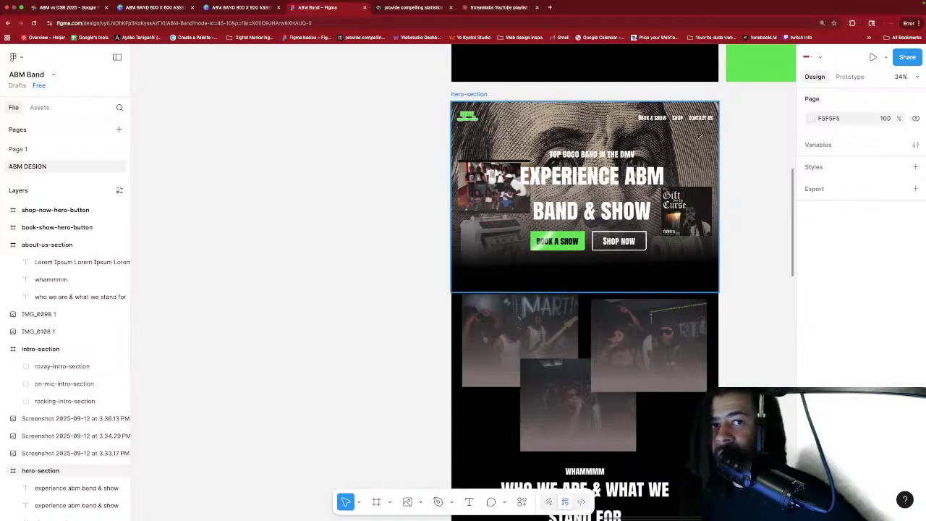
scroll(682, 135, down, 10)
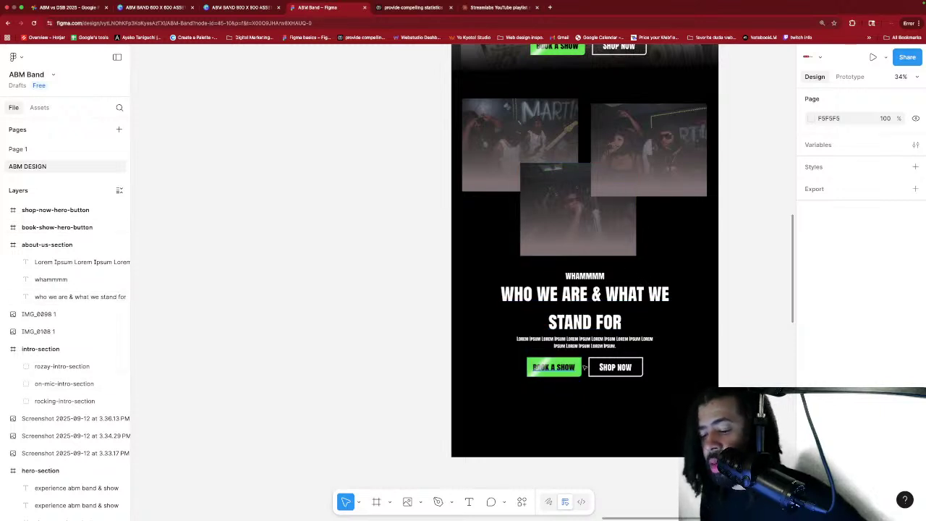
scroll(636, 361, down, 1)
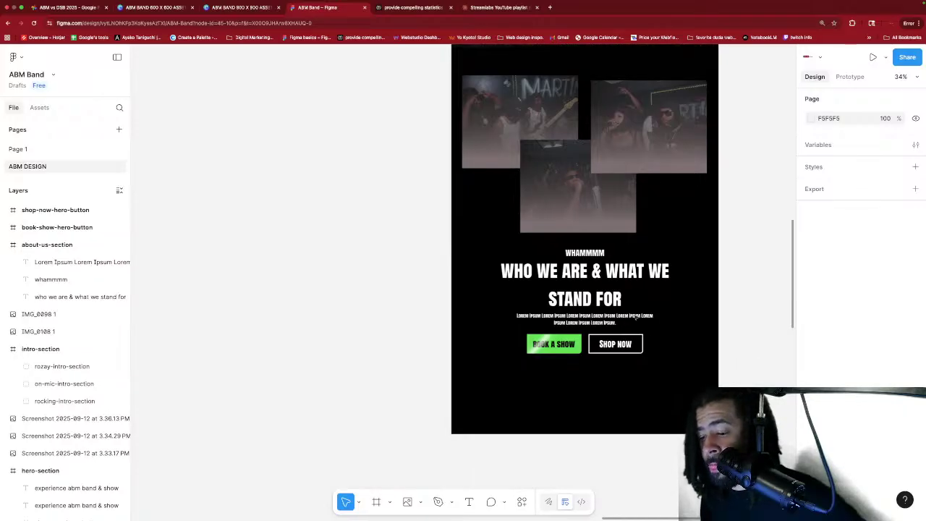
click(608, 296)
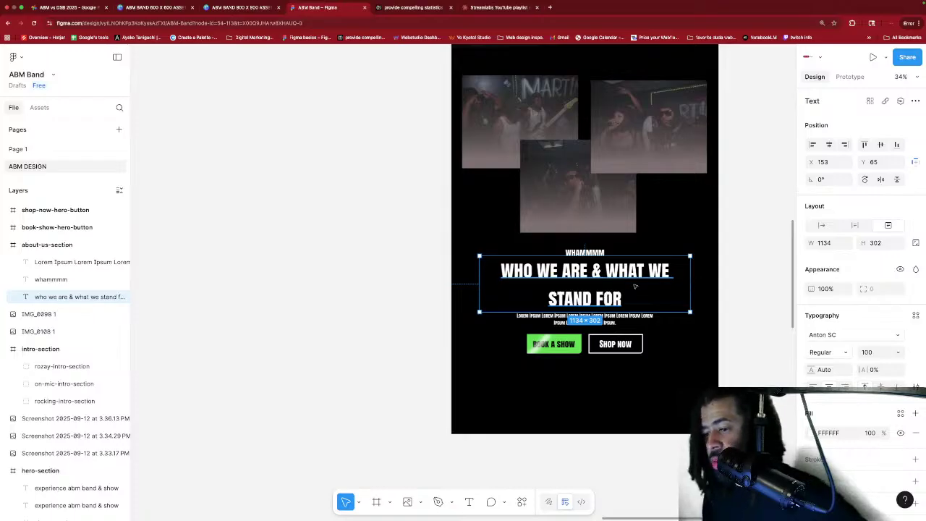
scroll(639, 288, up, 5)
scroll(640, 289, down, 3)
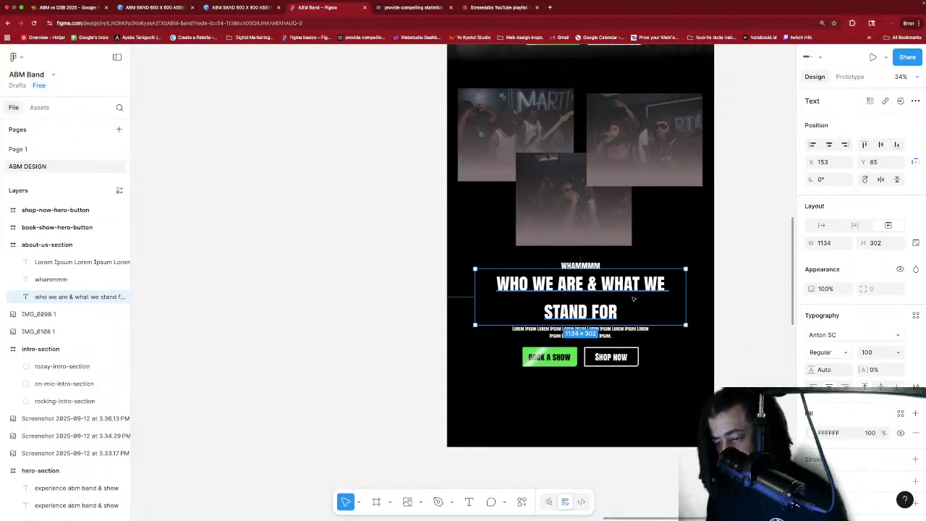
key(Return)
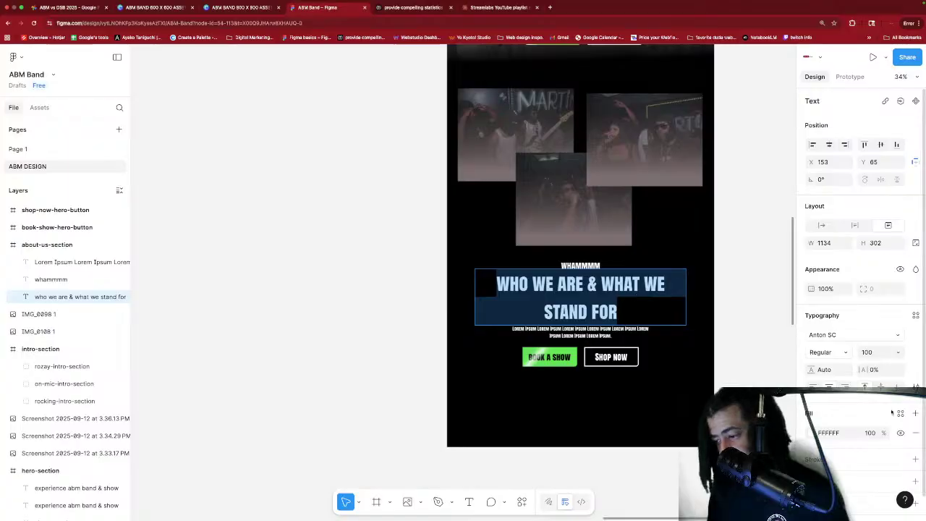
click(880, 353)
text(125)
key(Return)
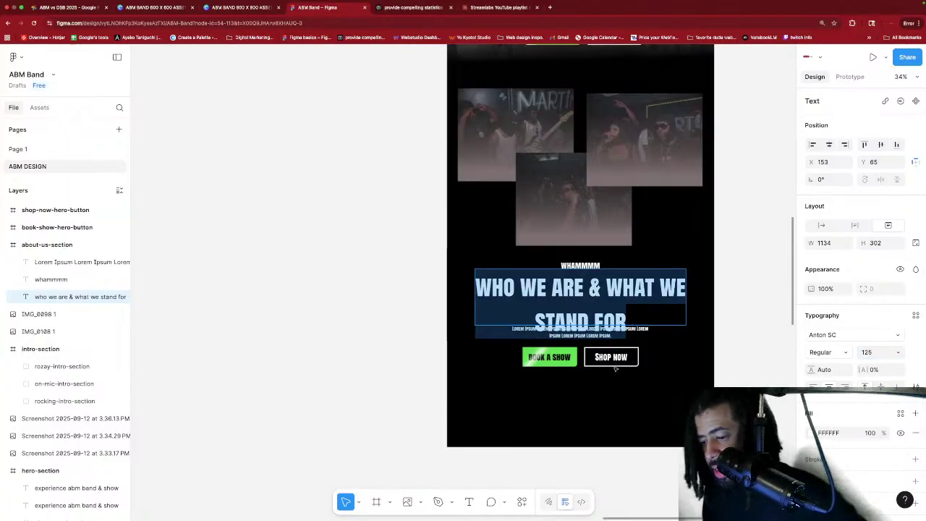
key(Escape)
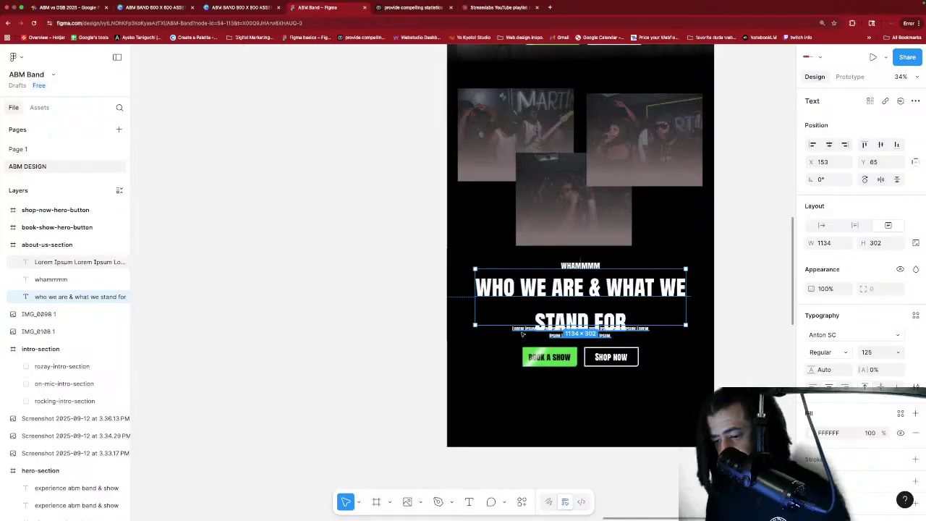
Move the about-us Lorem Ipsum paragraph and the two buttons below it down together, clear of the enlarged heading and still centered.
click(525, 331)
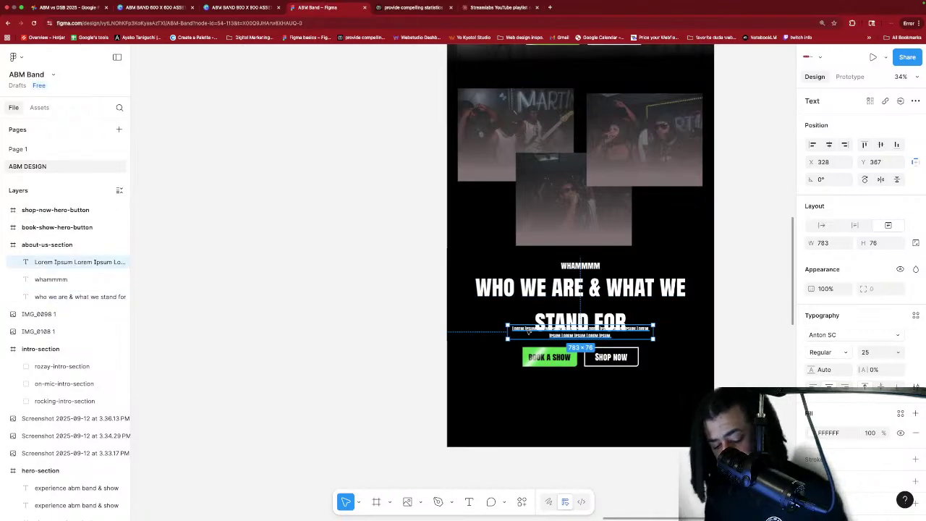
shift+click(527, 347)
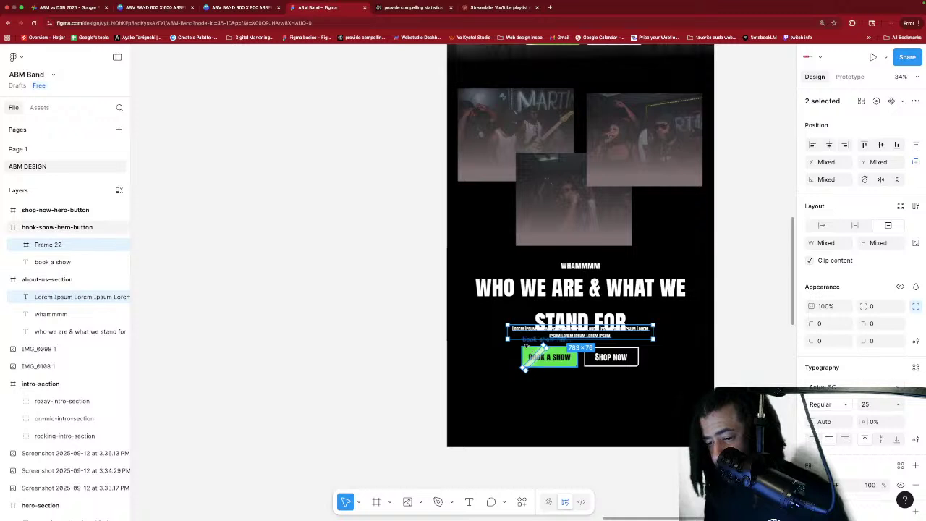
shift+click(615, 356)
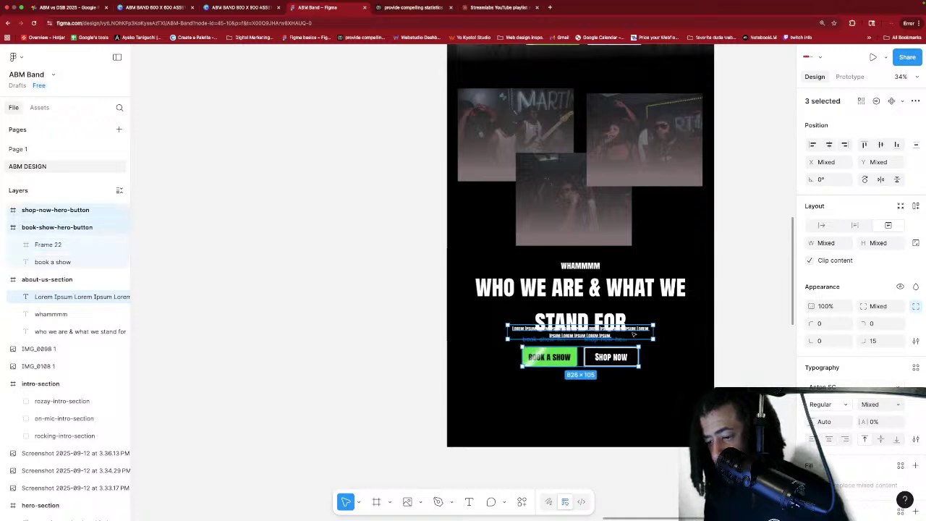
drag(634, 335, 633, 348)
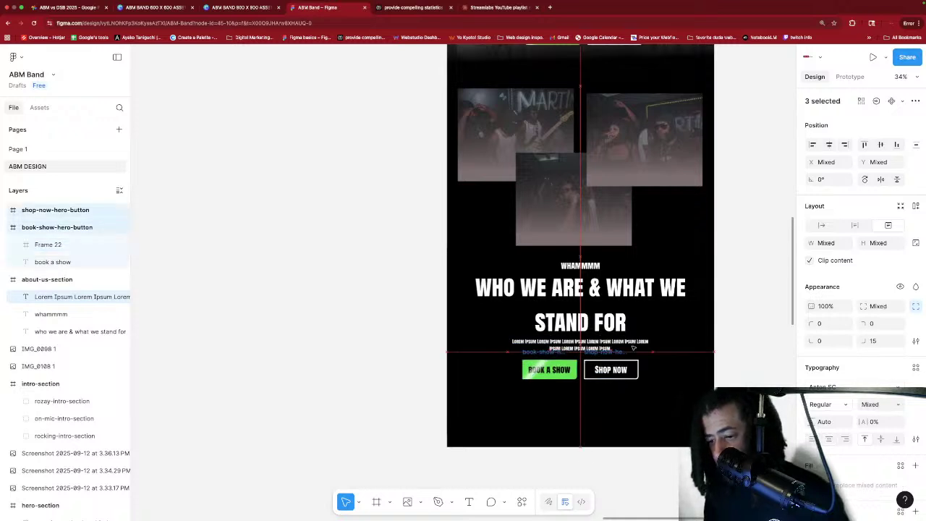
click(666, 379)
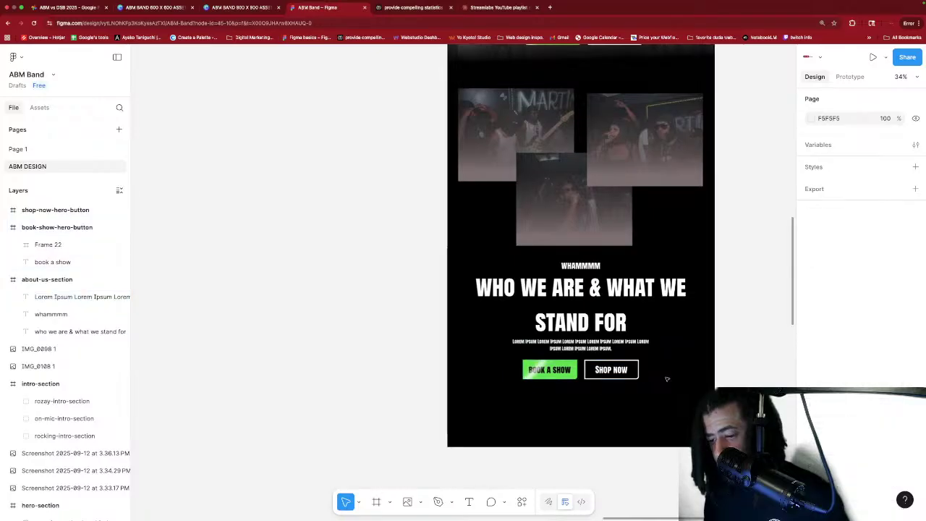
Shorten the about-us section frame to 1440 by 847 by trimming the empty space beneath its buttons.
click(634, 296)
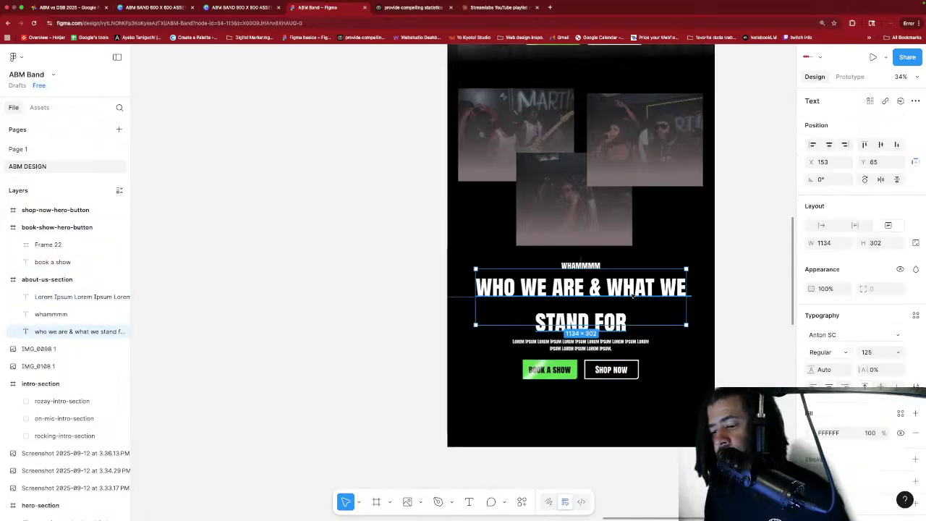
key(Escape)
scroll(668, 345, up, 5)
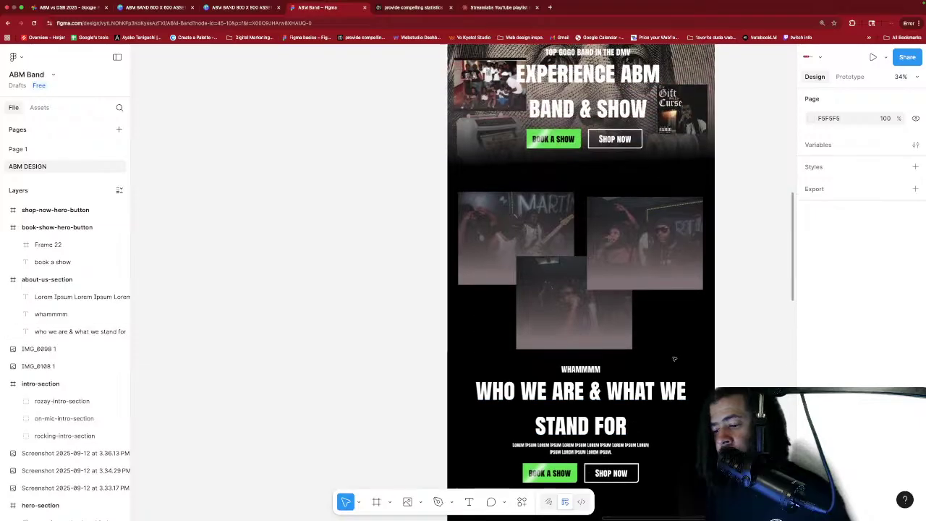
scroll(668, 345, down, 4)
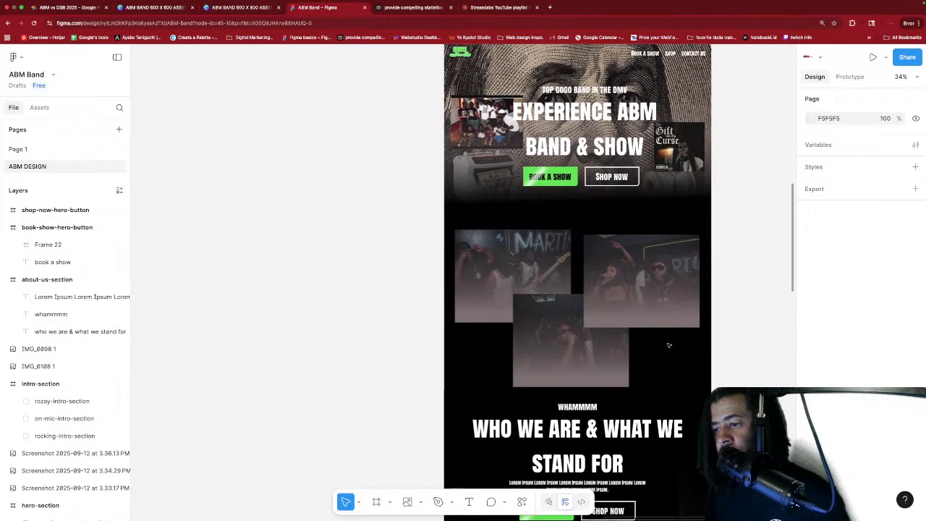
scroll(668, 345, down, 5)
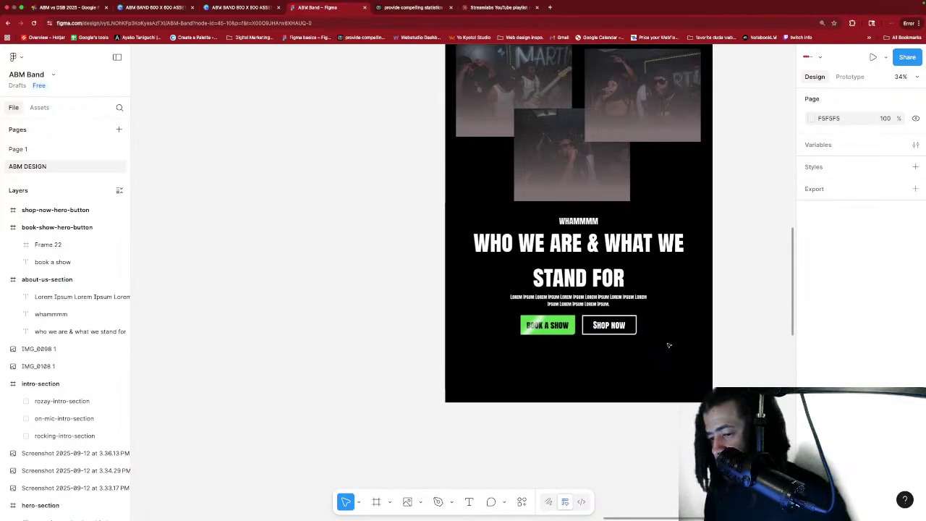
scroll(668, 345, down, 1)
scroll(668, 345, up, 3)
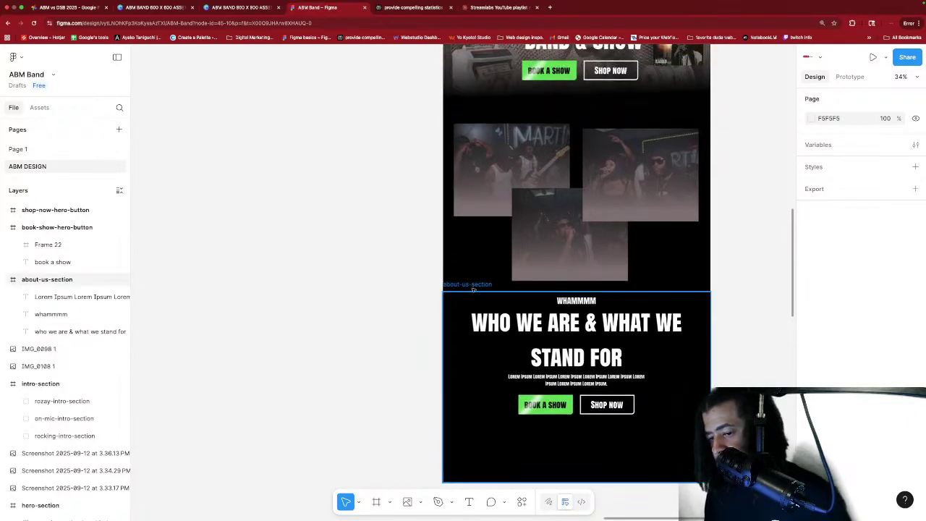
click(531, 344)
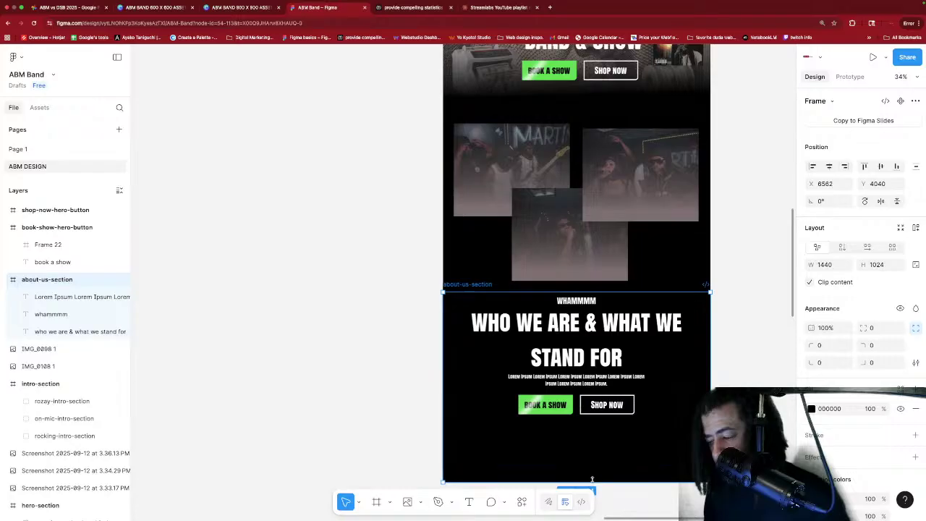
drag(592, 478, 595, 449)
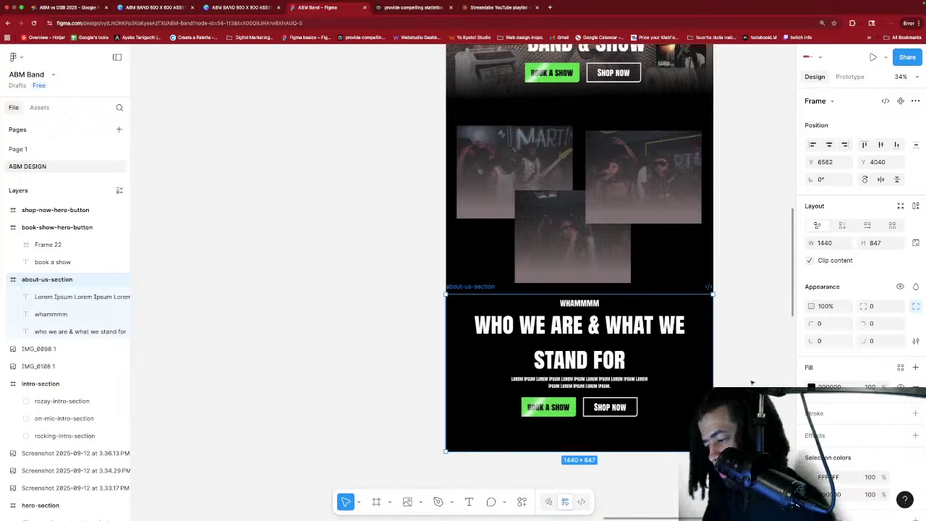
scroll(738, 376, down, 2)
scroll(738, 375, down, 1)
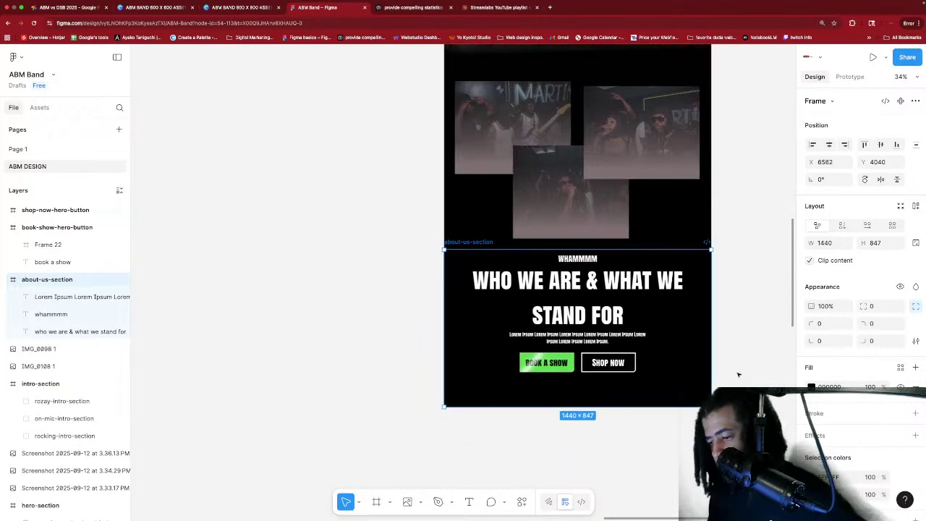
click(738, 374)
Examine the whole page from hero to about-us, checking how the enlarged heading, added buttons and shortened section fit together.
scroll(745, 378, up, 5)
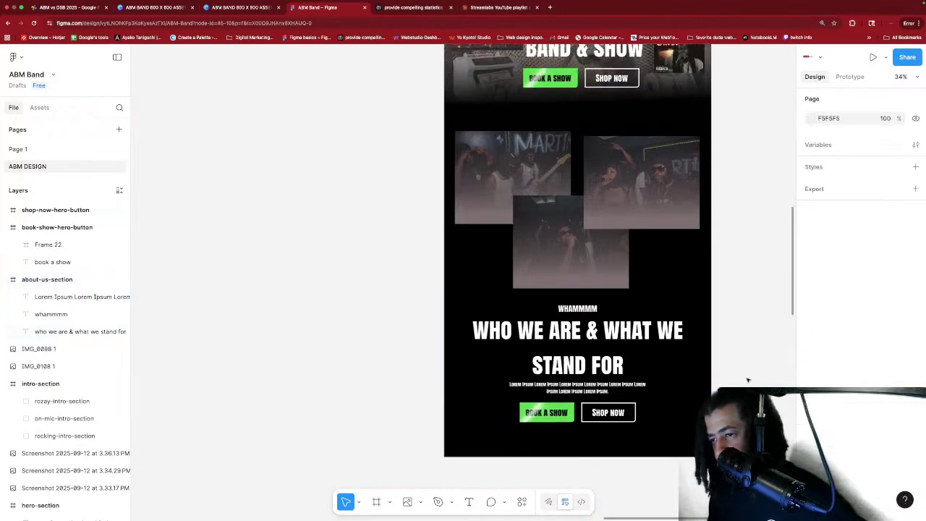
scroll(723, 367, down, 3)
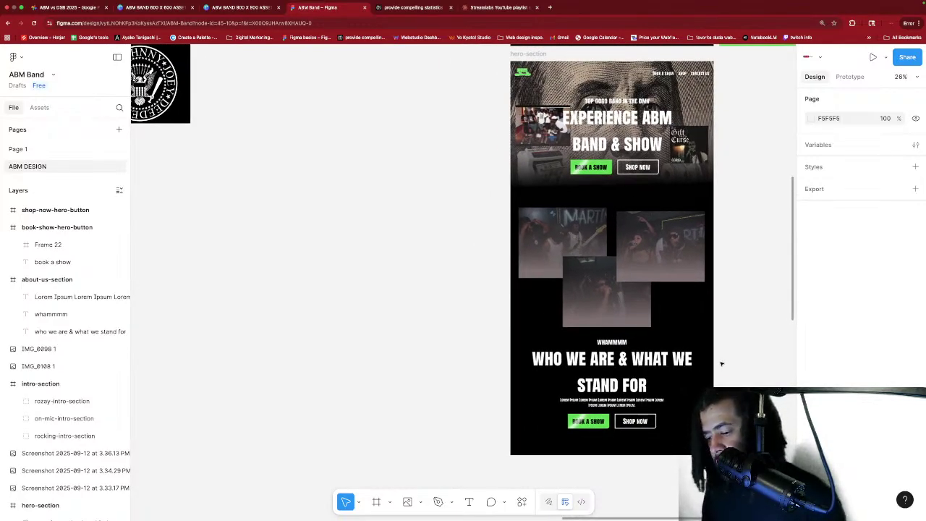
scroll(721, 364, down, 1)
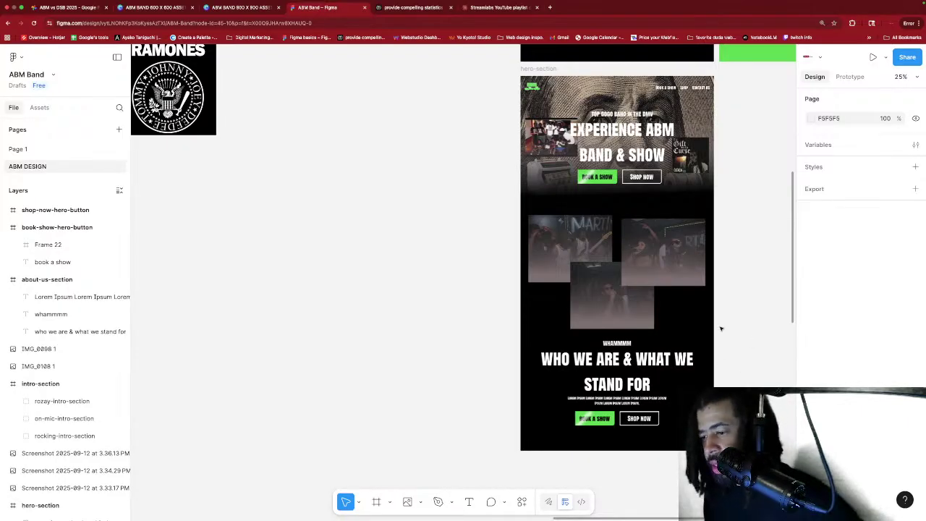
scroll(720, 331, right, 1)
scroll(720, 332, right, 2)
scroll(720, 331, left, 2)
scroll(720, 331, up, 1)
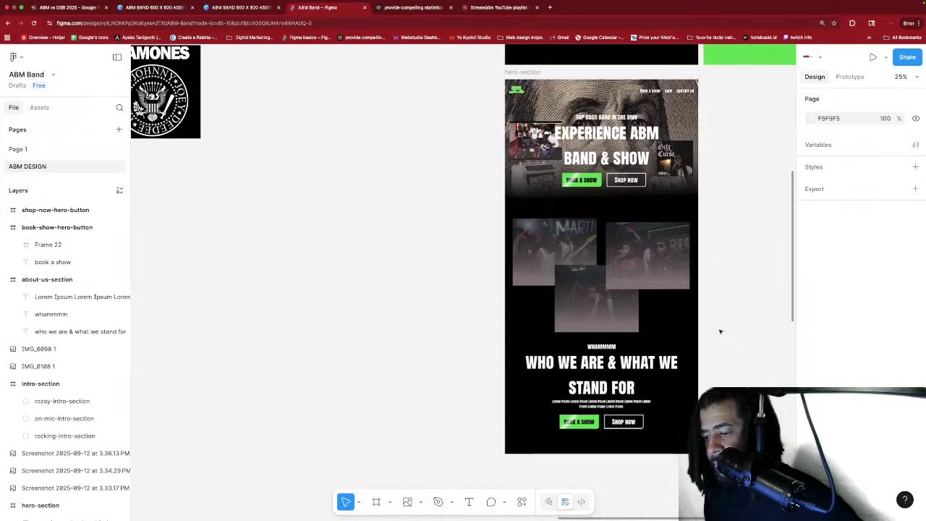
scroll(720, 331, left, 1)
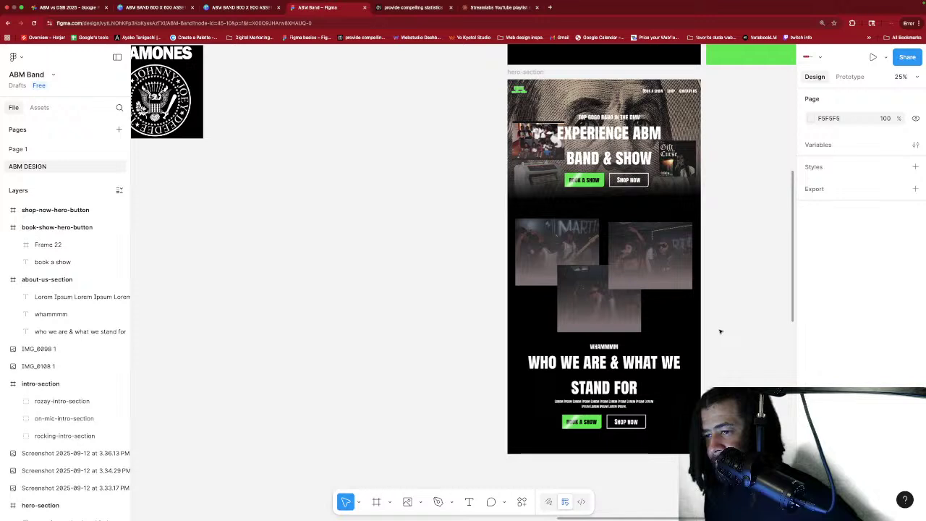
scroll(720, 331, left, 2)
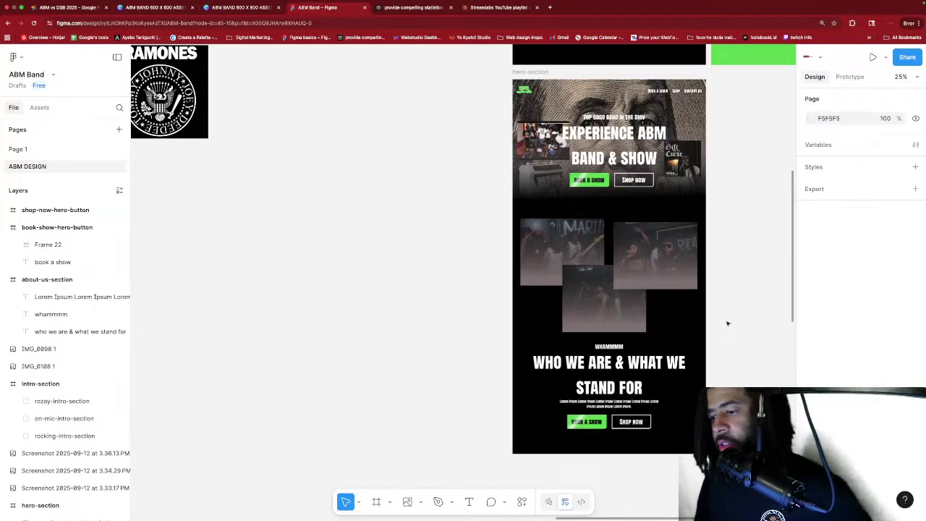
Review the stacked hero, intro and about-us page, and survey the whole canvas with its style frames, color swatches, logos and band photos.
scroll(728, 289, down, 2)
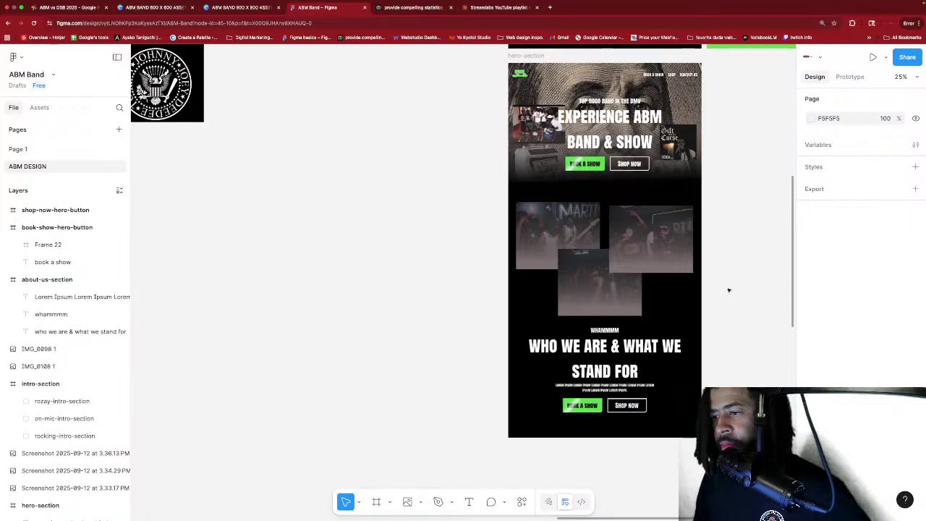
scroll(729, 290, down, 2)
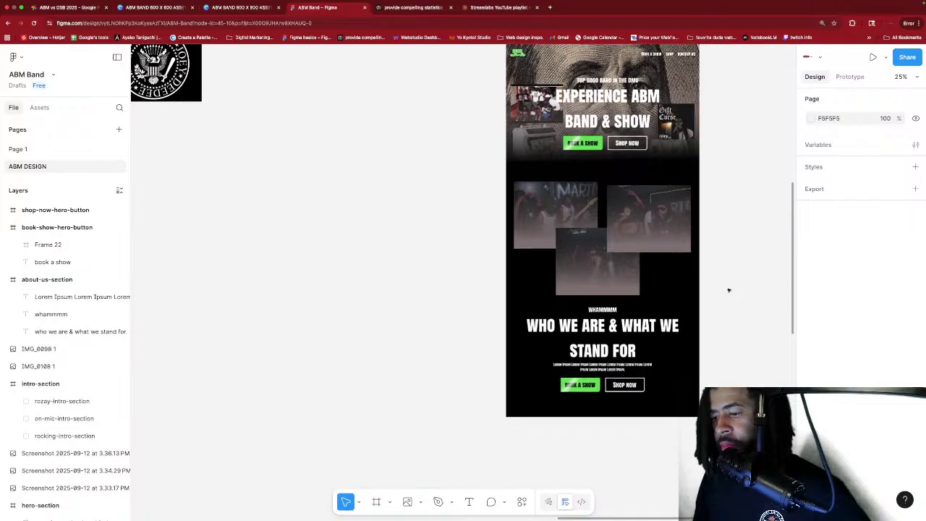
scroll(729, 290, up, 5)
scroll(729, 290, left, 1)
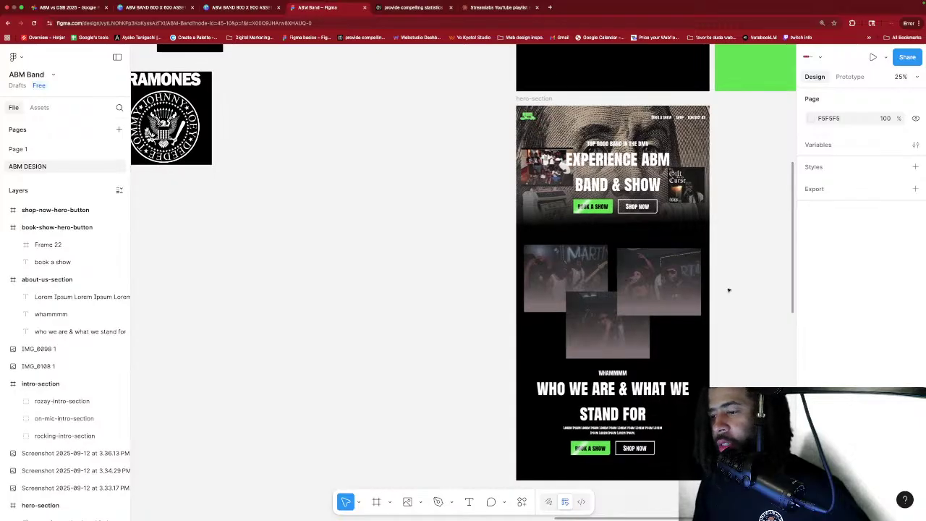
scroll(728, 290, down, 2)
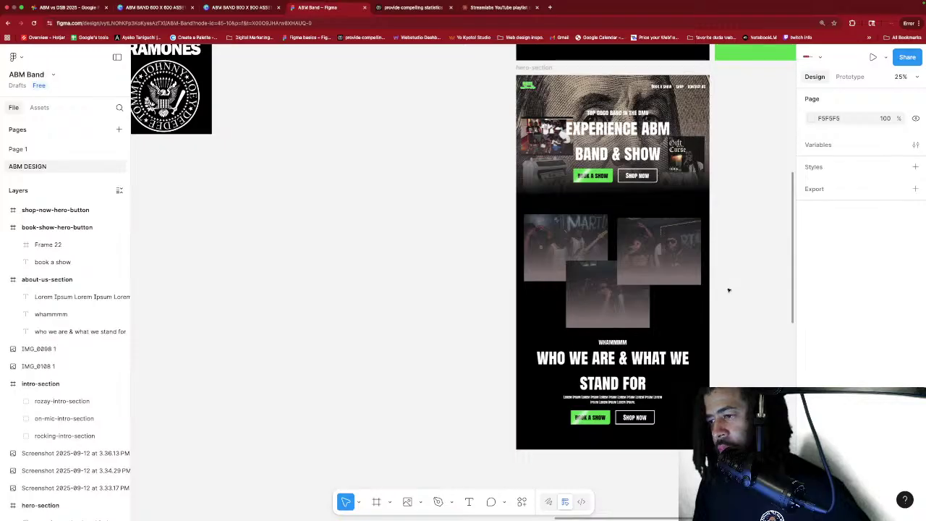
scroll(726, 288, down, 2)
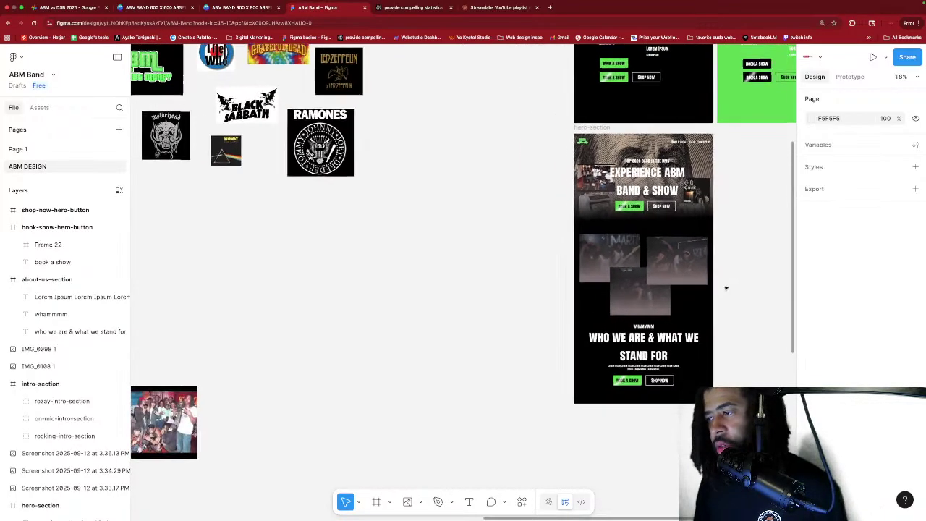
scroll(726, 289, down, 3)
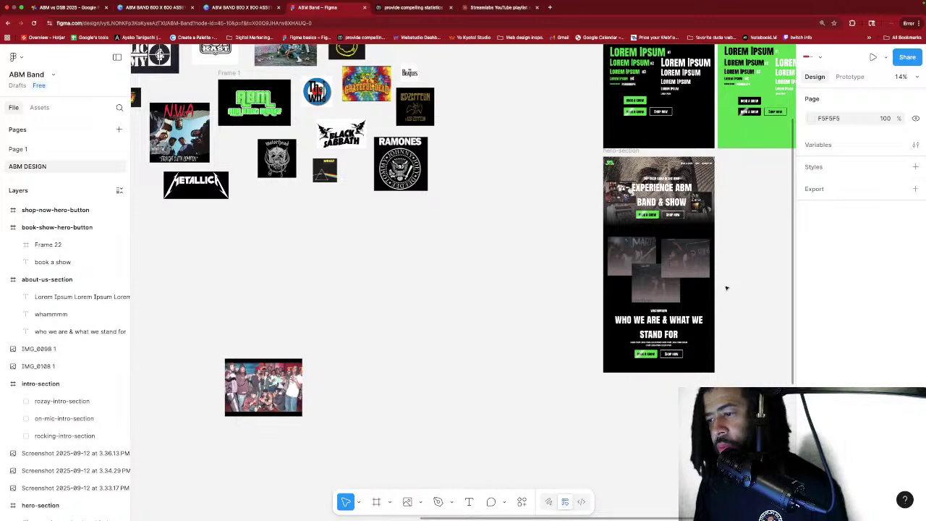
scroll(726, 289, down, 3)
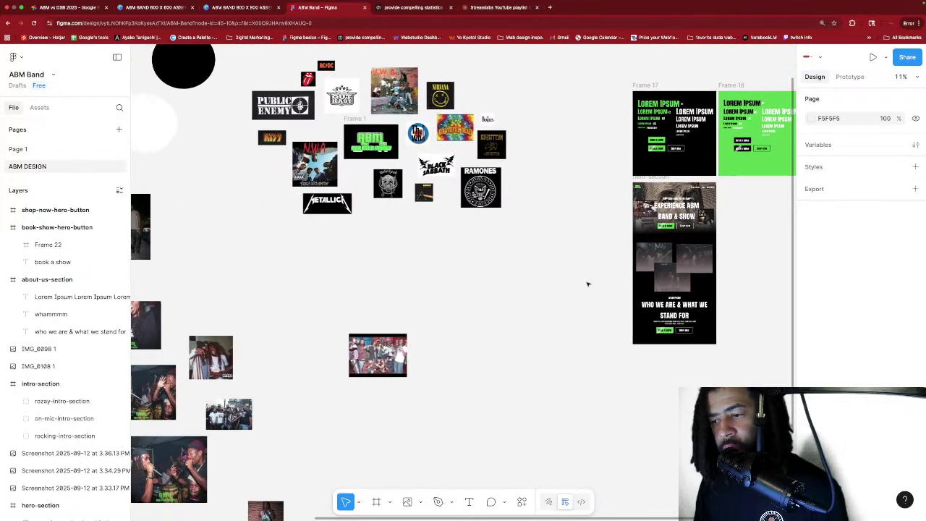
scroll(568, 297, down, 5)
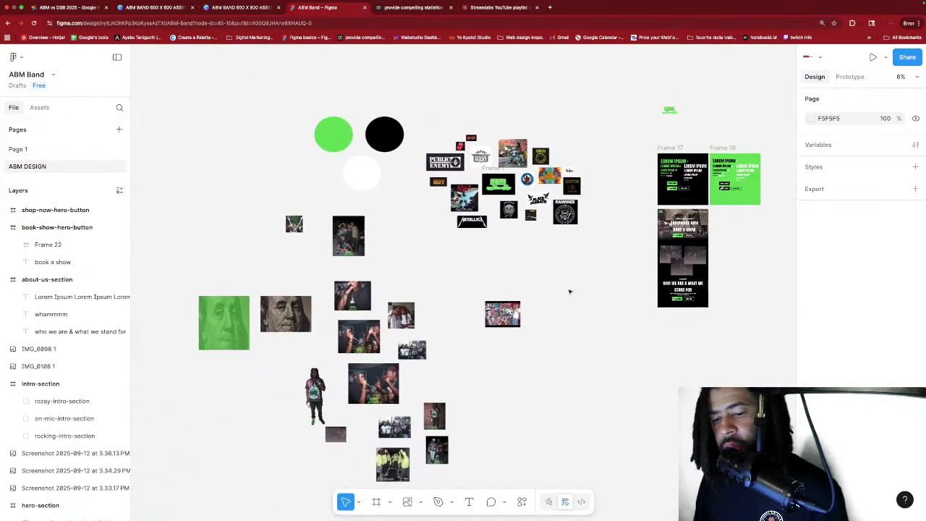
scroll(576, 291, down, 1)
scroll(576, 291, right, 3)
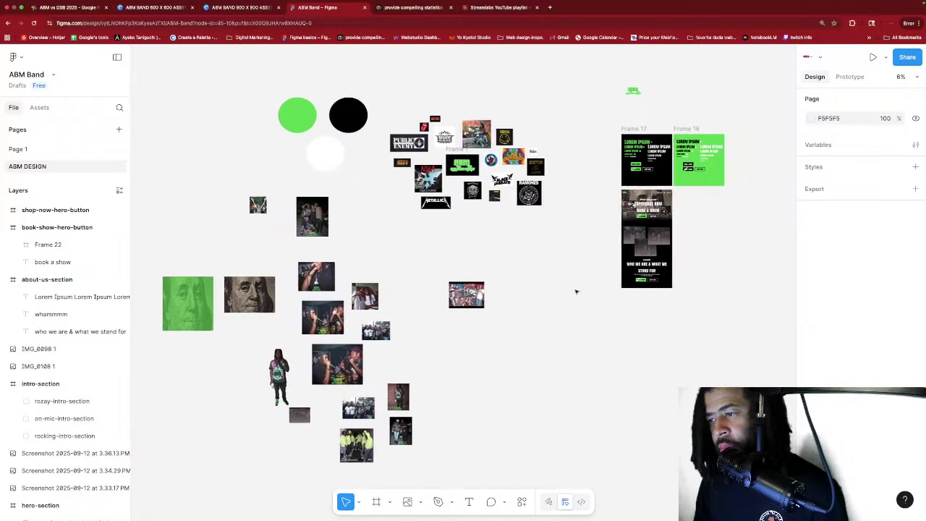
scroll(576, 292, right, 3)
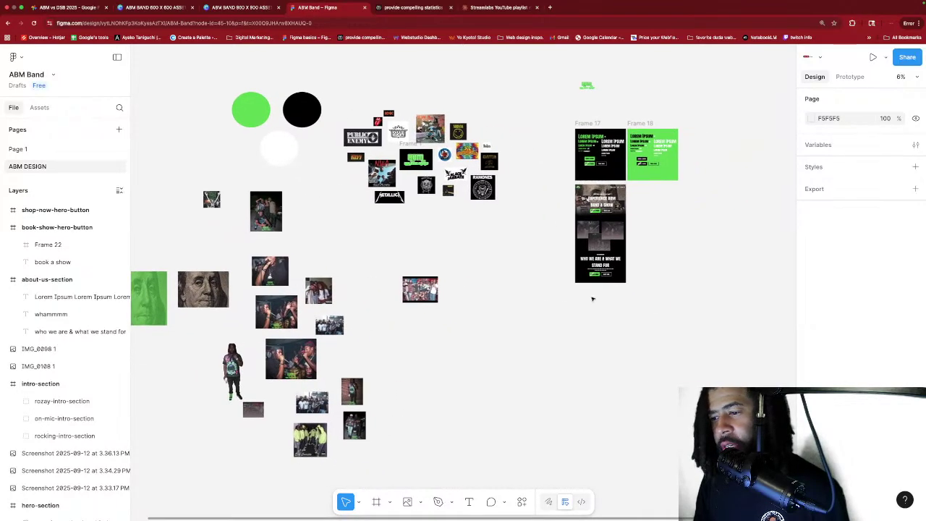
scroll(654, 247, up, 5)
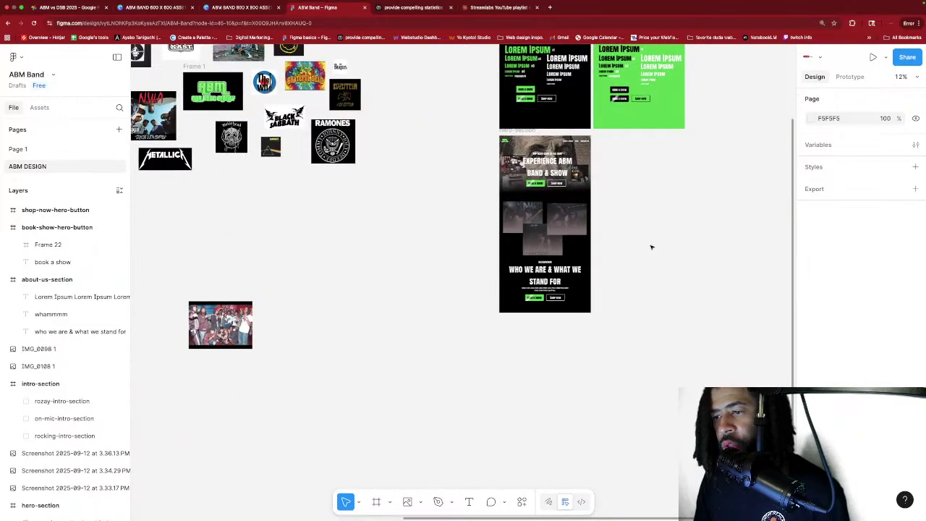
scroll(651, 247, up, 2)
scroll(649, 251, left, 1)
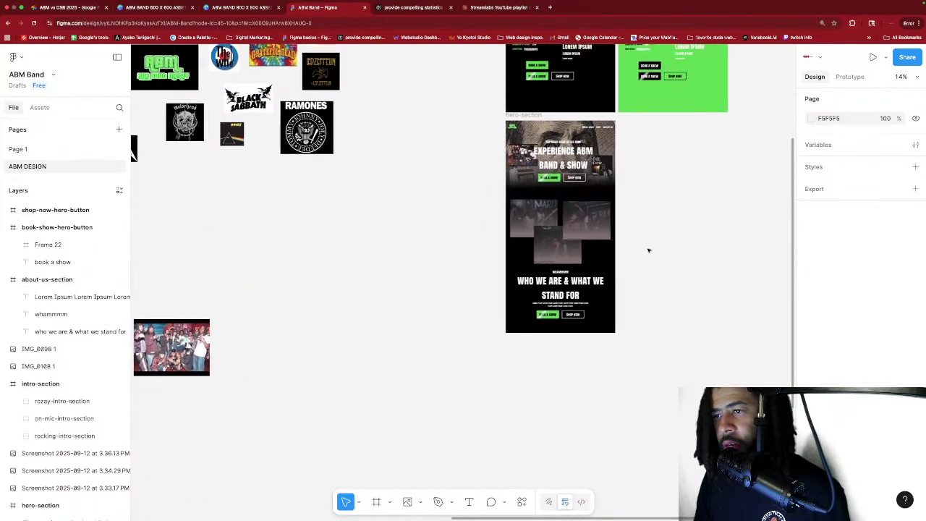
scroll(649, 251, up, 2)
scroll(649, 250, left, 2)
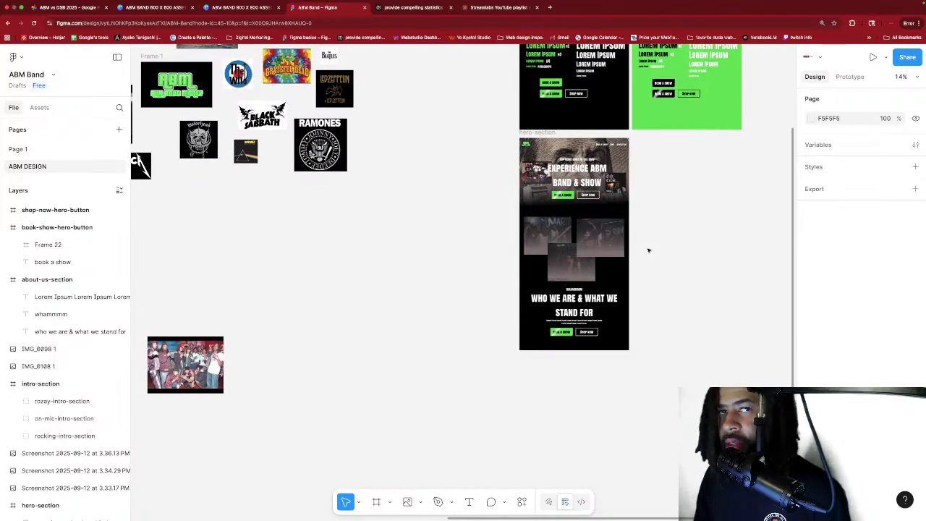
scroll(649, 250, right, 1)
scroll(648, 250, left, 4)
scroll(649, 250, up, 1)
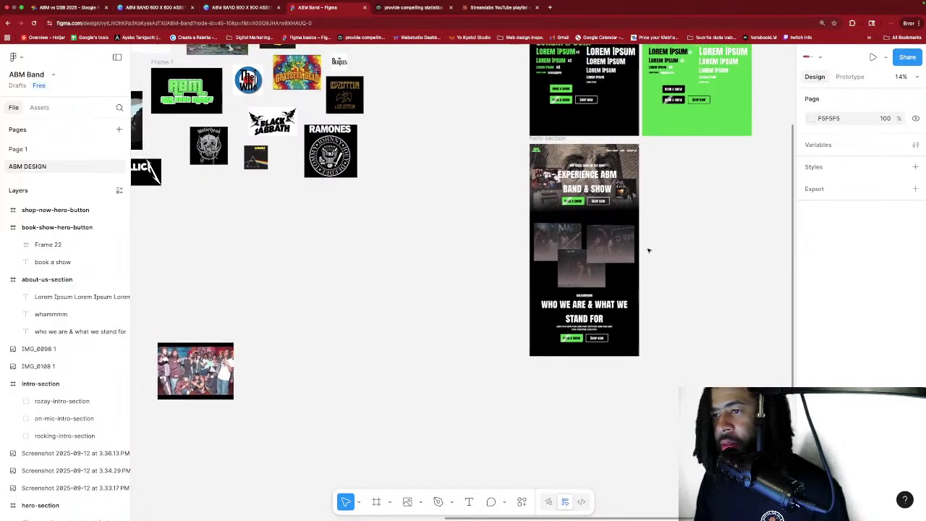
scroll(648, 250, left, 3)
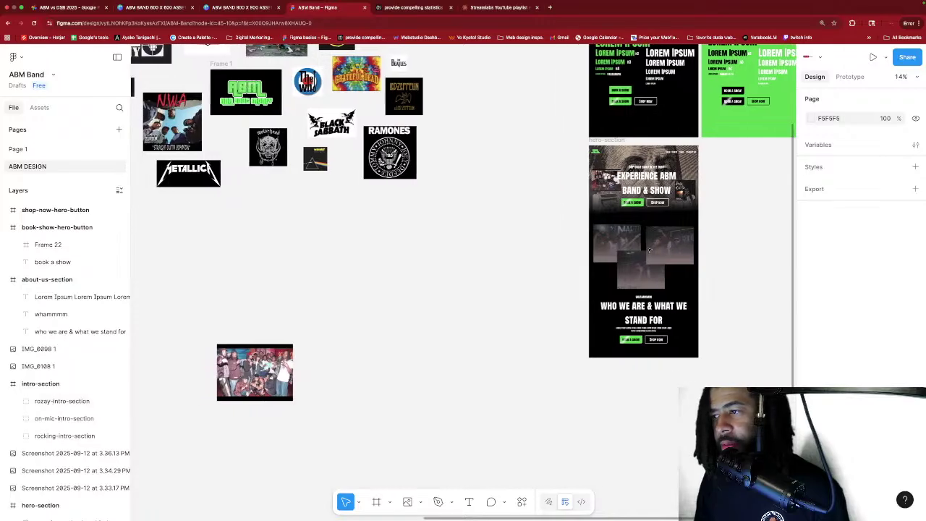
scroll(678, 251, right, 5)
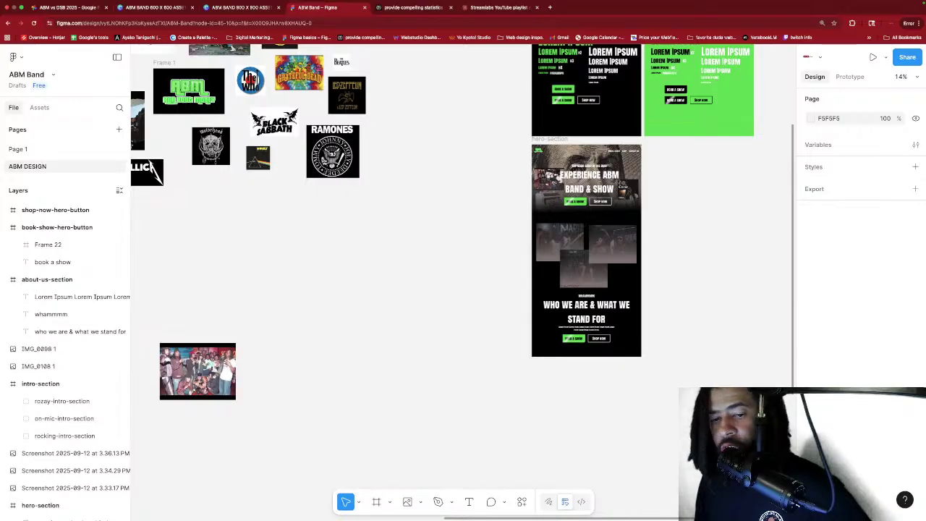
mouse_move(639, 519)
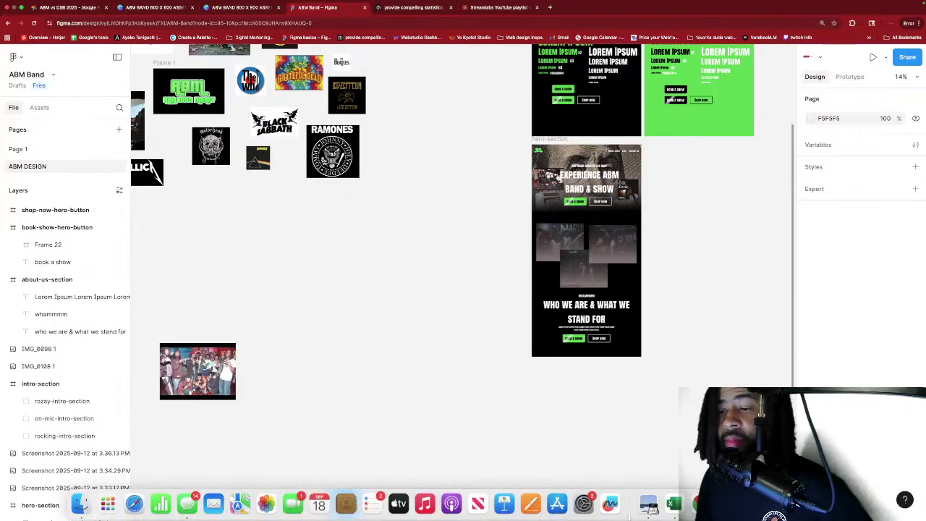